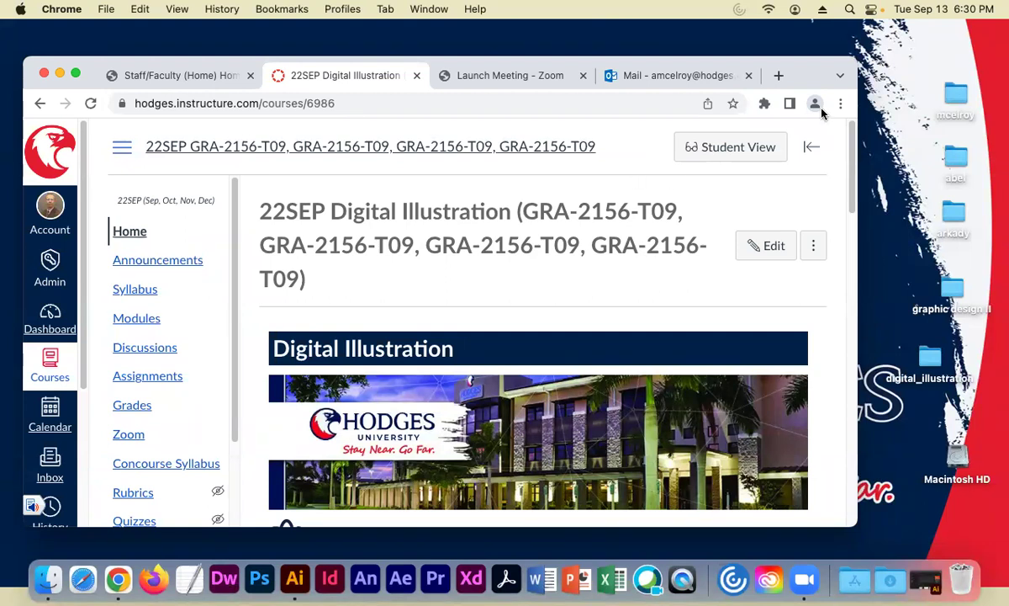
# Open the course Modules page and scroll down to MODULE 03: Vector Advanced items 3.4–3.10
pyautogui.moveTo(807, 75); pyautogui.dragTo(810, 61)
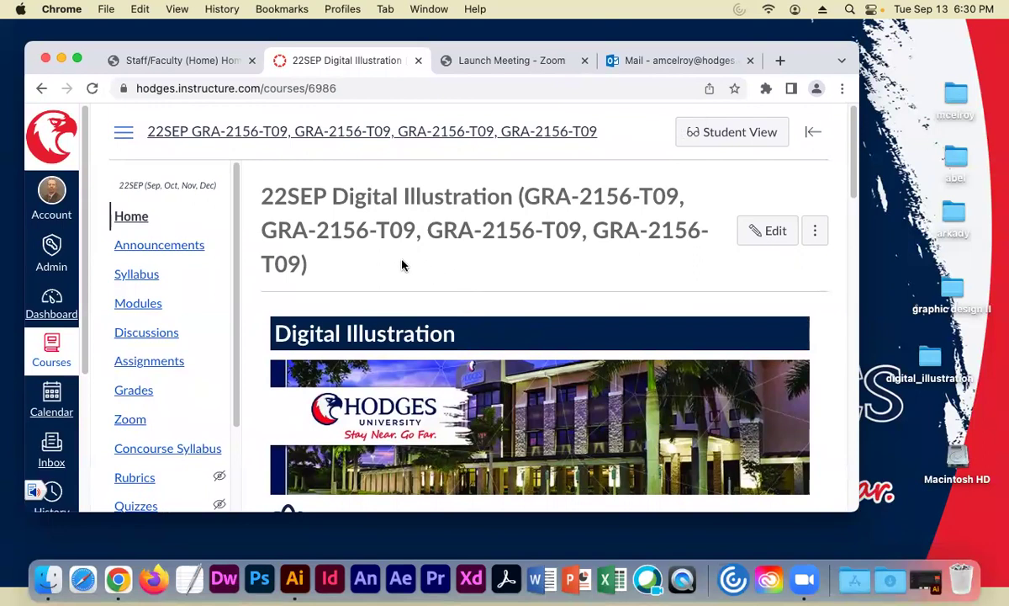
pyautogui.click(151, 304)
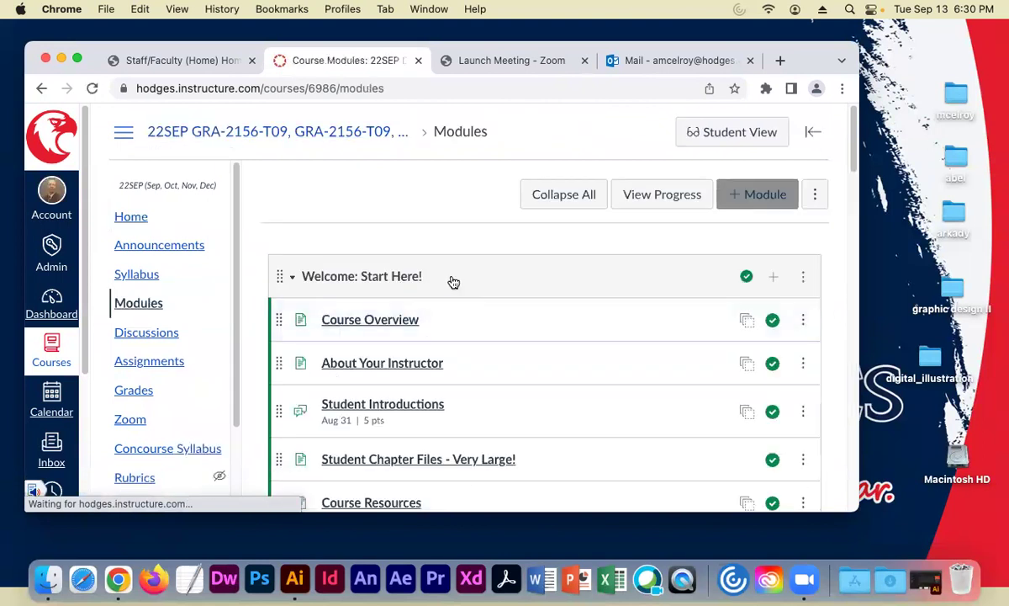
pyautogui.scroll(-10, 451, 281)
pyautogui.scroll(-12, 454, 284)
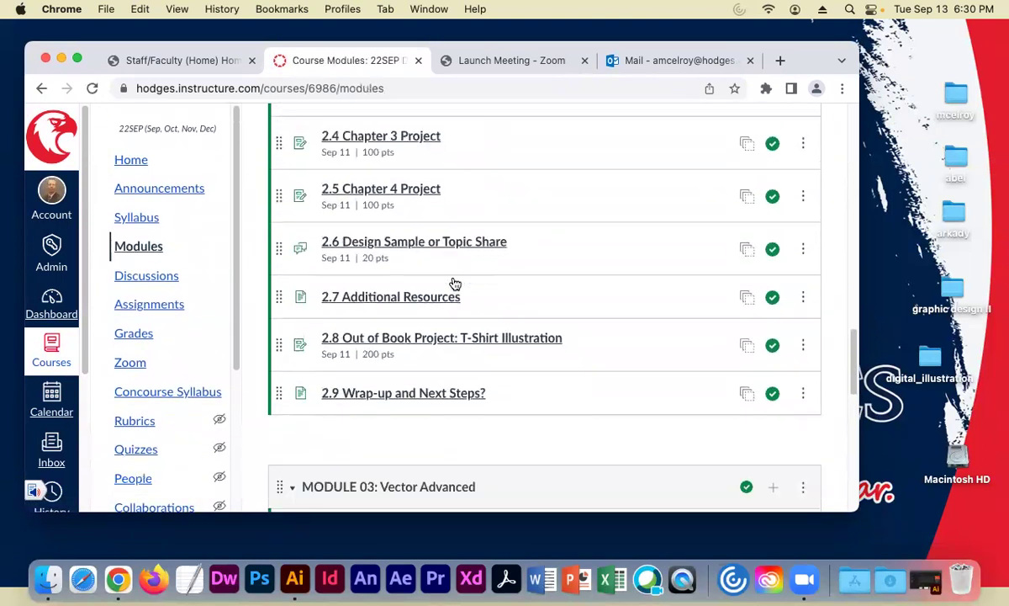
pyautogui.scroll(-1, 454, 281)
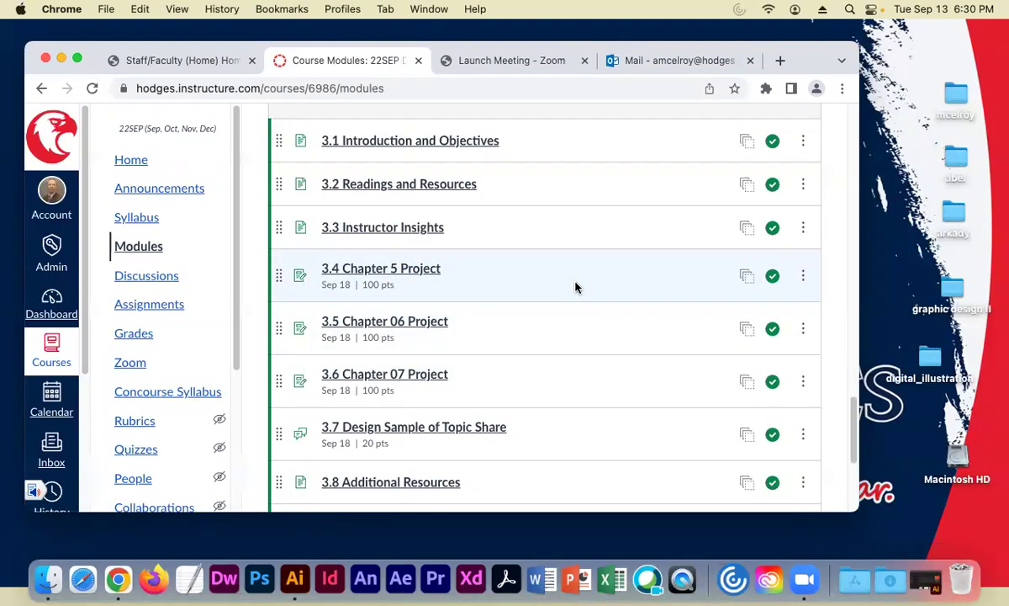
pyautogui.scroll(-4, 575, 286)
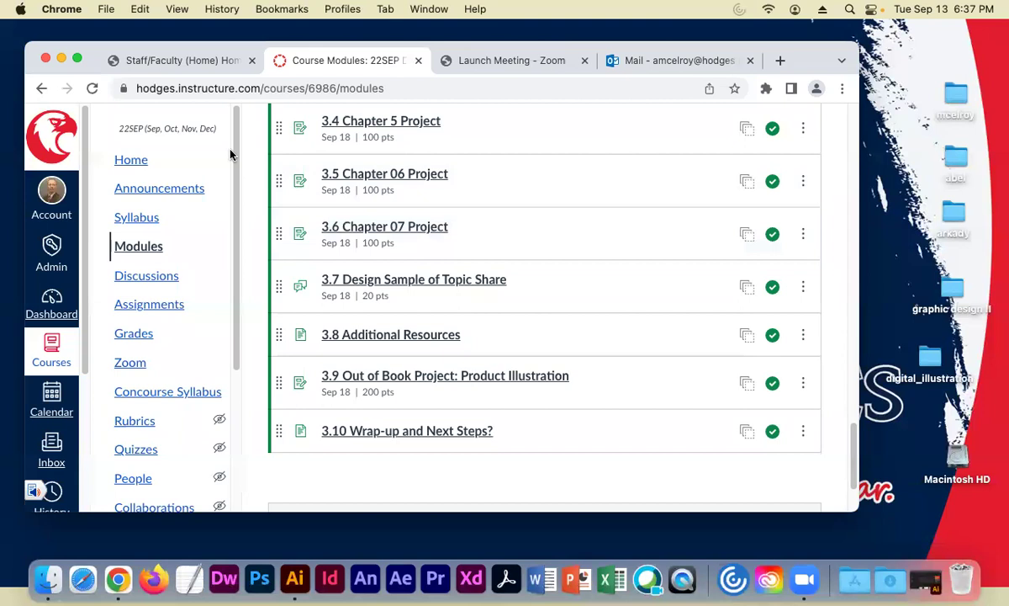
pyautogui.moveTo(90, 51); pyautogui.dragTo(101, 71)
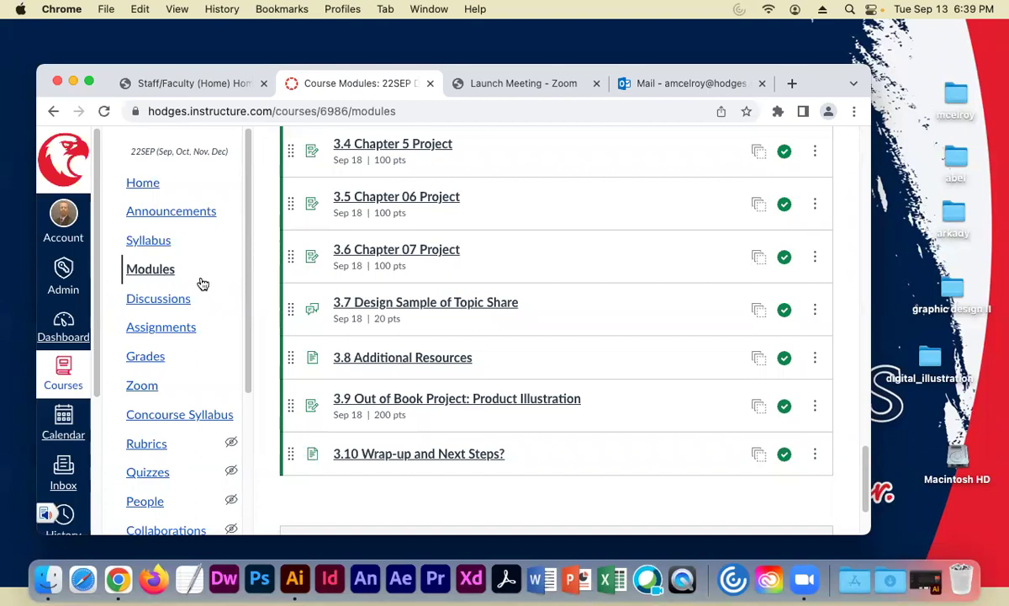
# Download juice_packaging.ai from the 'Week 03 Lecture Student file!' announcement to the desktop, then minimize the browser
pyautogui.click(185, 213)
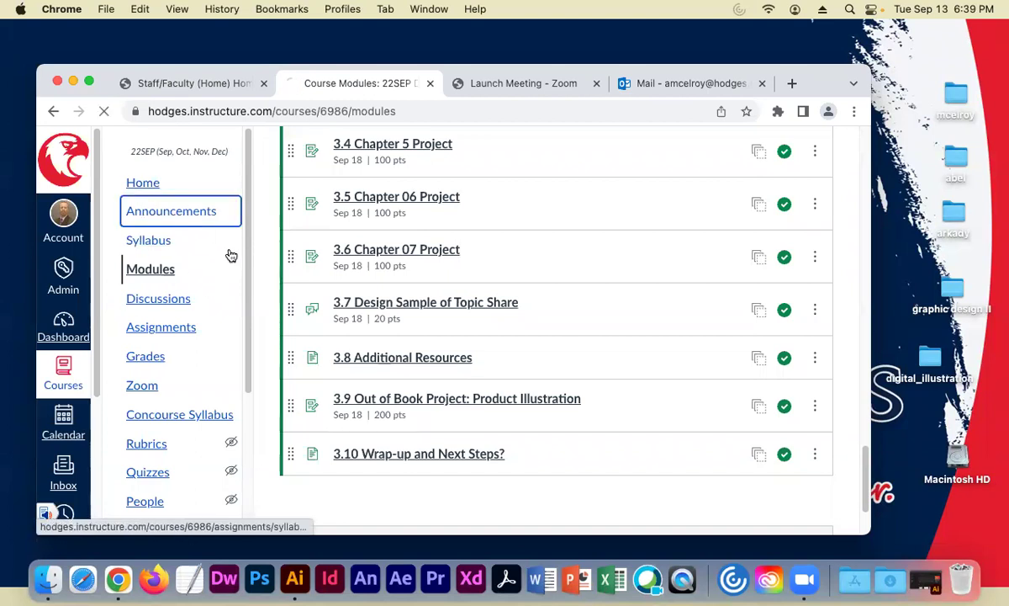
pyautogui.scroll(-2, 307, 303)
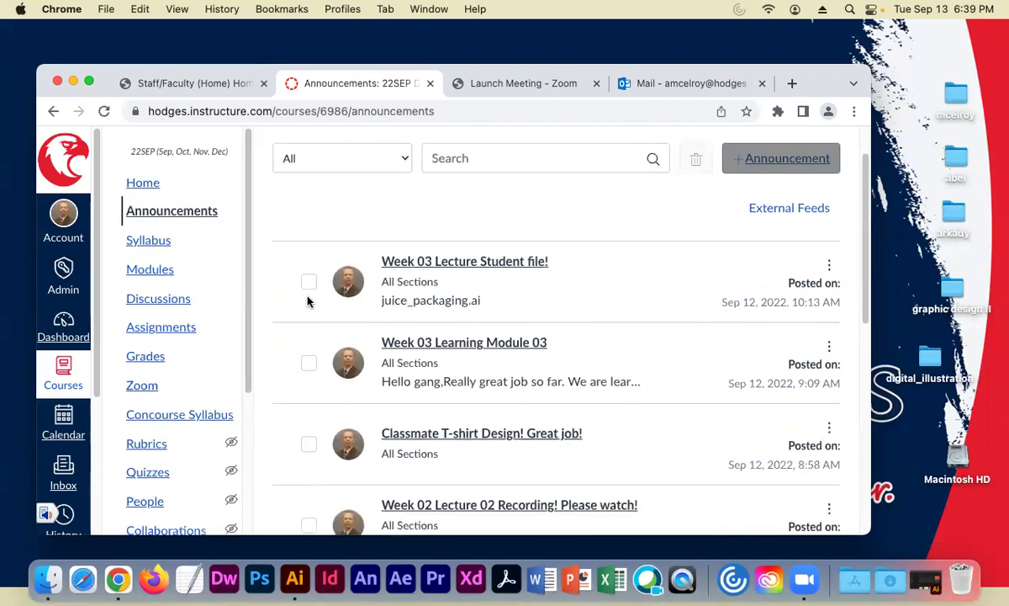
pyautogui.click(457, 255)
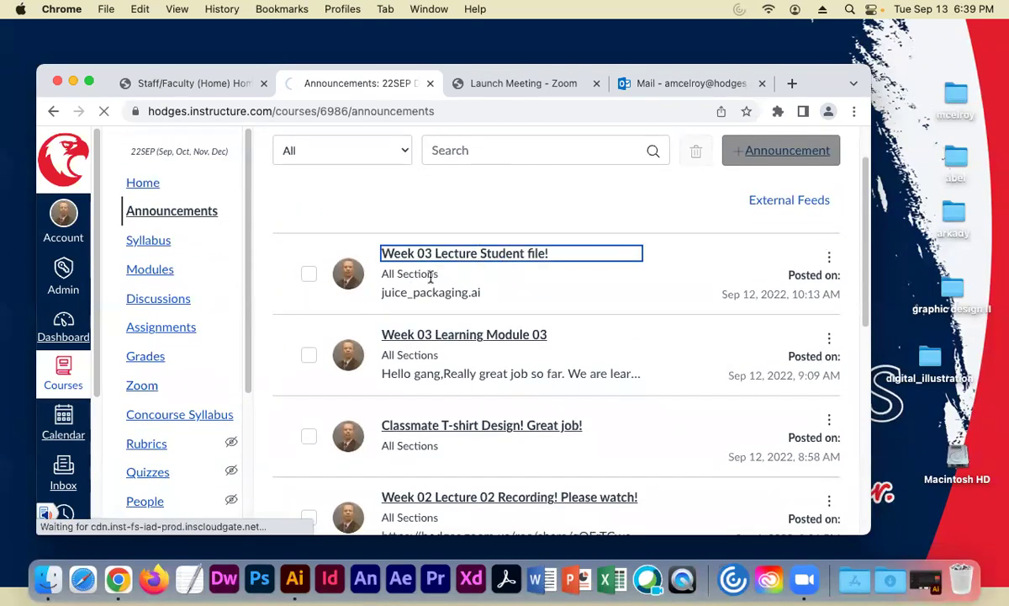
pyautogui.click(404, 351)
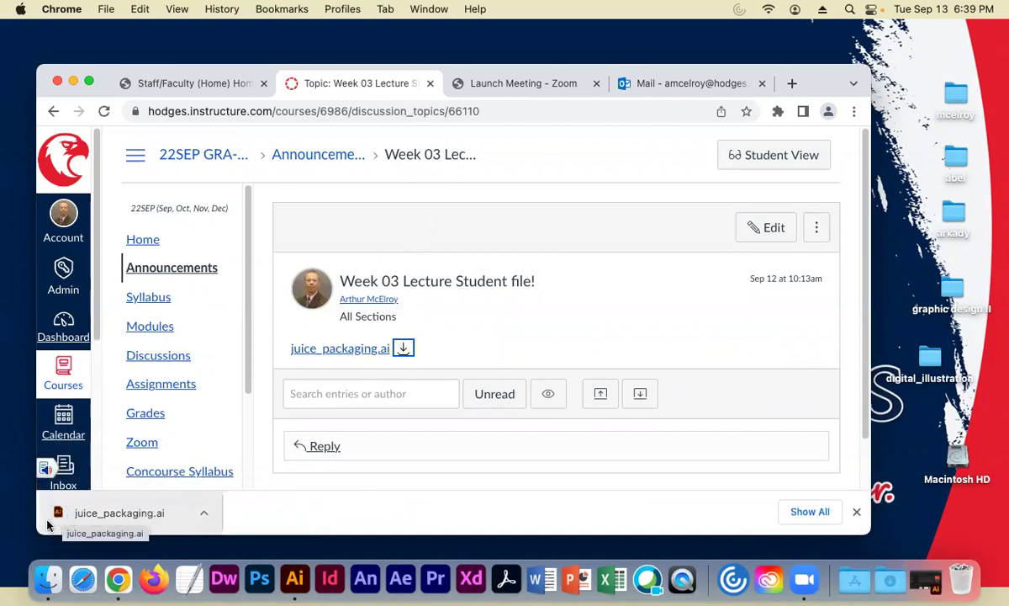
pyautogui.moveTo(59, 509); pyautogui.dragTo(893, 439)
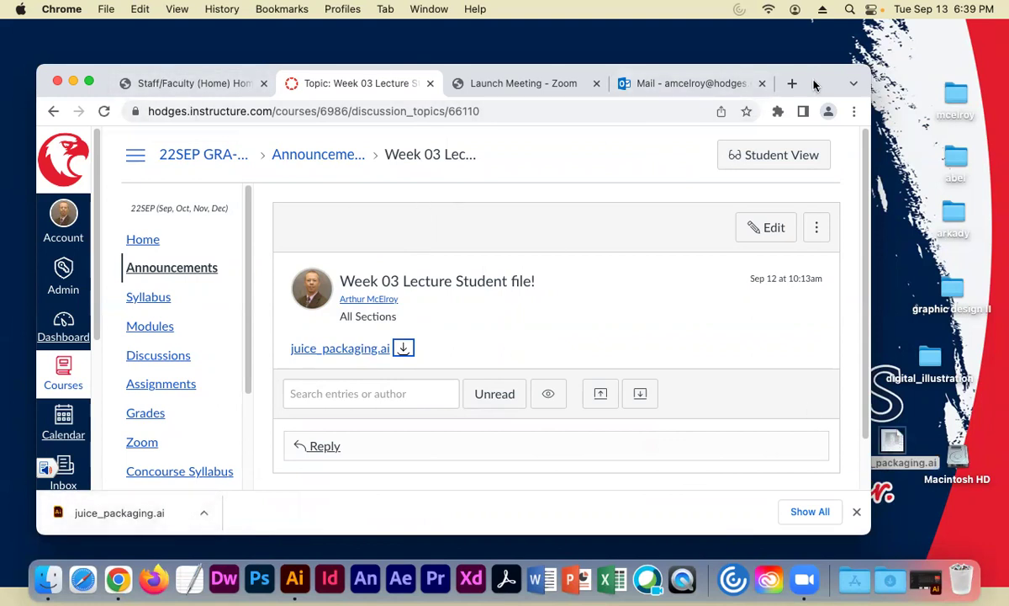
pyautogui.click(72, 81)
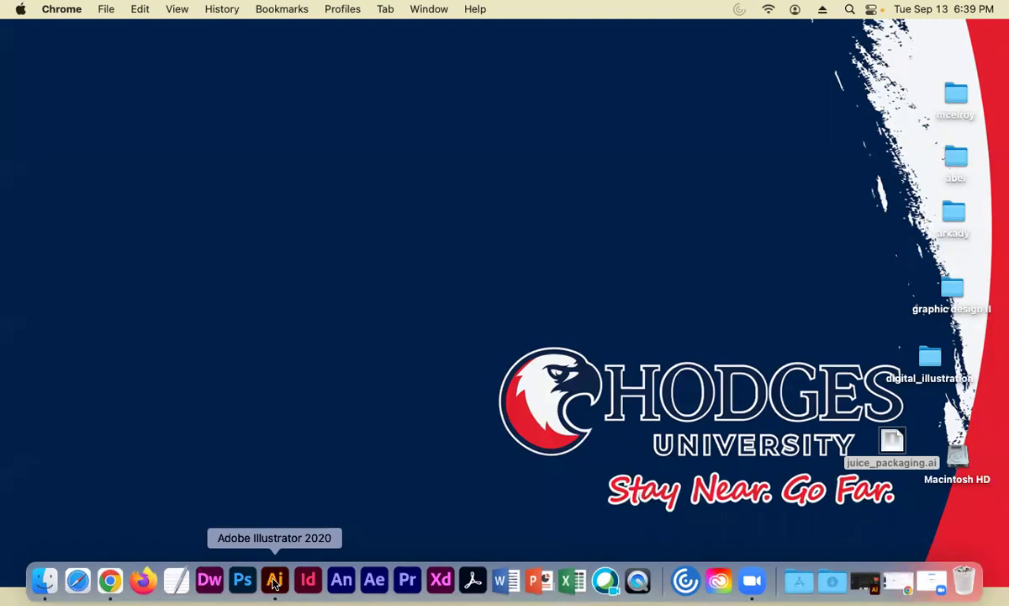
# Launch Illustrator and open juice_packaging.ai from the Desktop folder
pyautogui.click(274, 580)
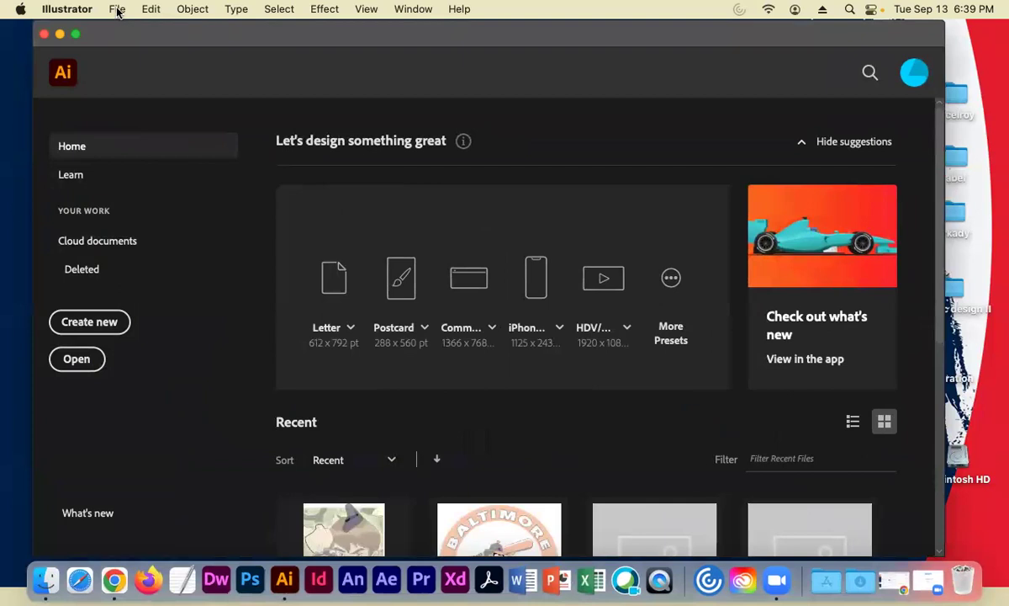
pyautogui.click(117, 10)
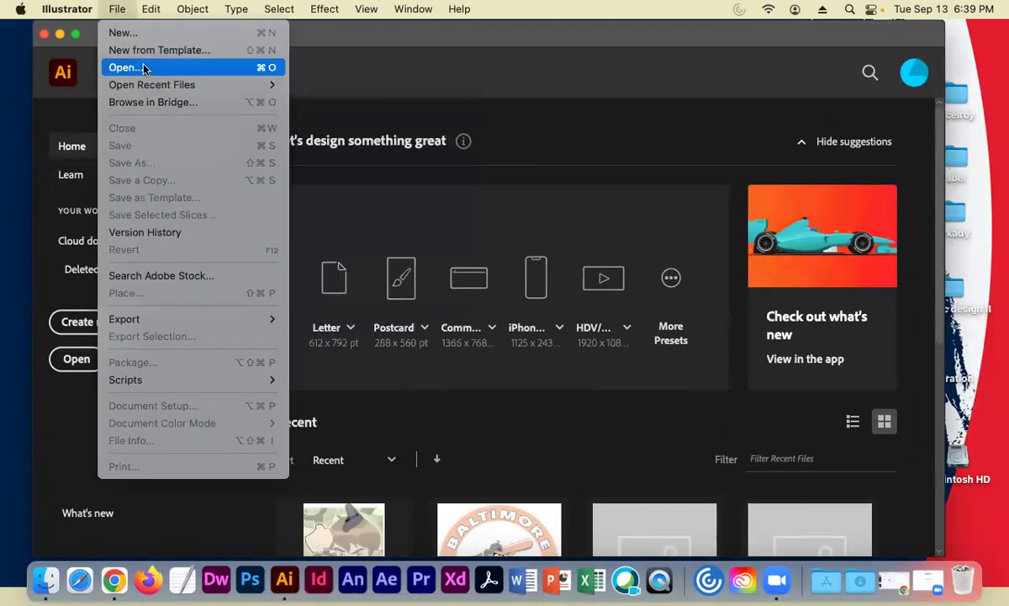
pyautogui.click(140, 73)
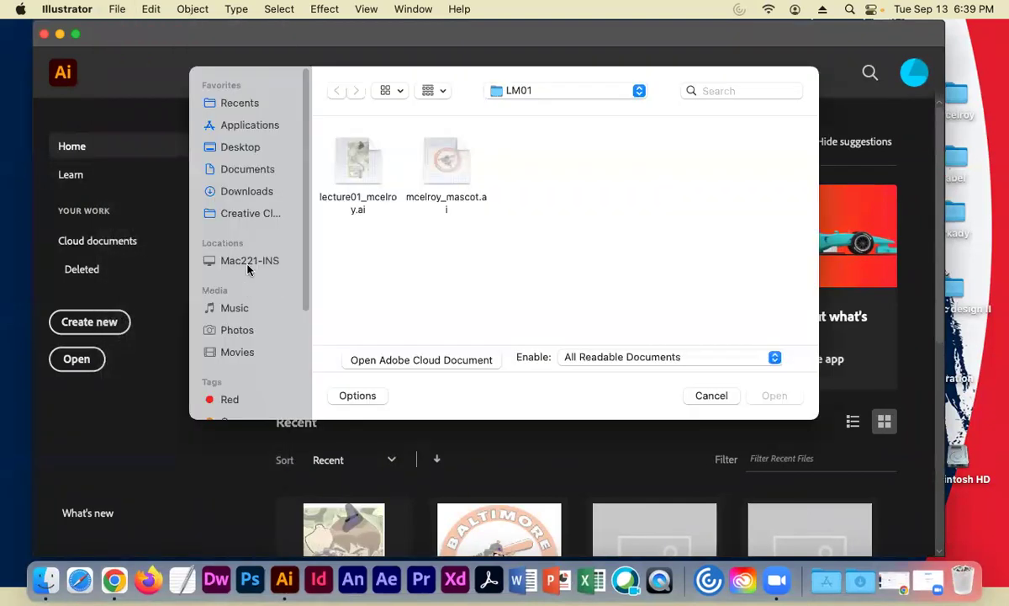
pyautogui.click(230, 141)
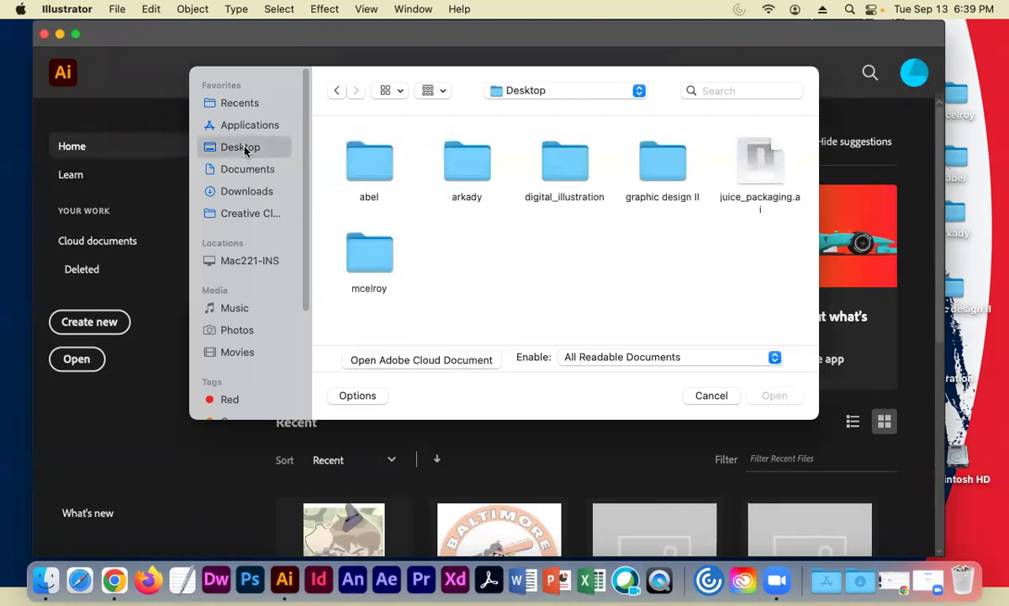
pyautogui.click(741, 172)
pyautogui.click(775, 396)
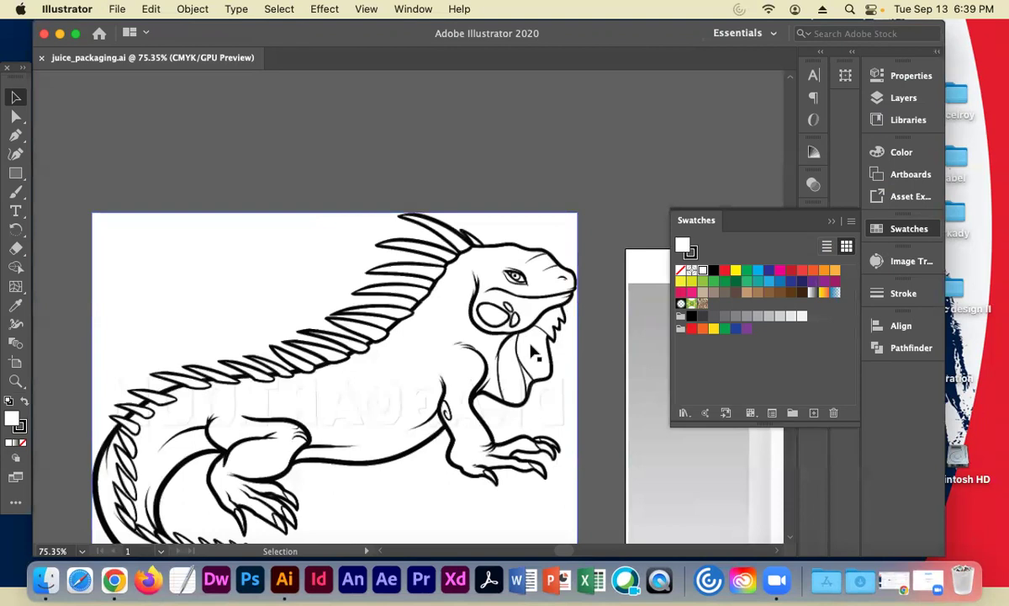
# Scroll to the blank juice carton artboard beside the iguana drawing and deselect the carton image
pyautogui.hscroll(8, 605, 362)
pyautogui.scroll(-4, 606, 362)
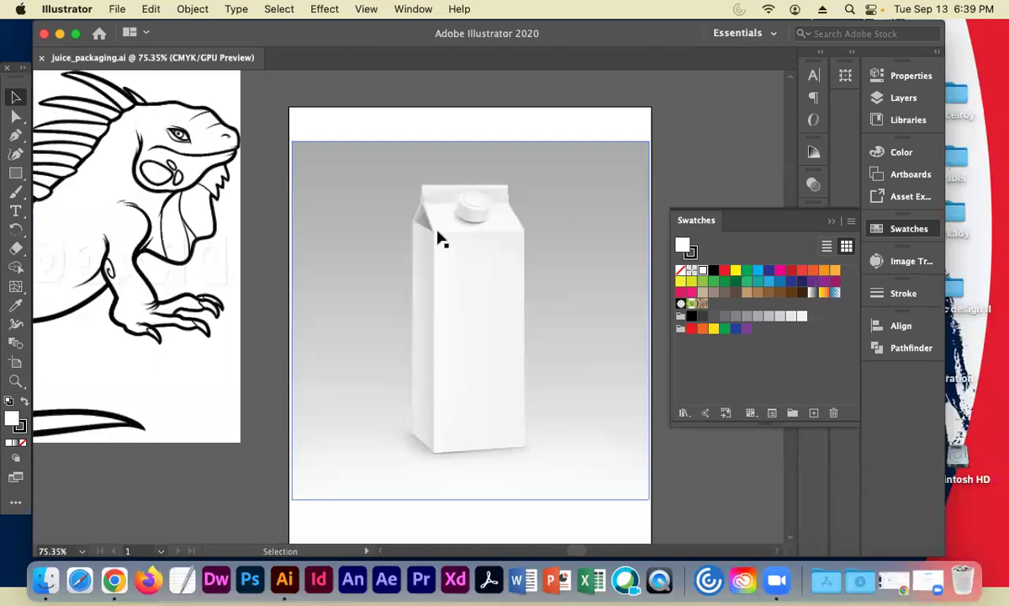
pyautogui.click(235, 185)
pyautogui.click(254, 202)
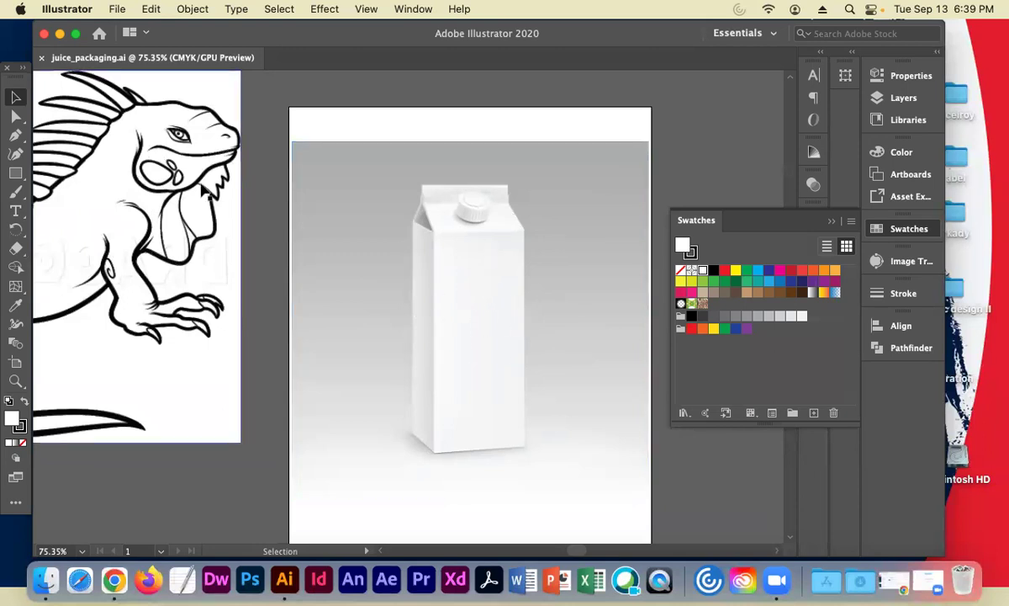
# Trace the carton's front panel as a closed four-point path with the Pen tool and fill it tan
pyautogui.click(15, 135)
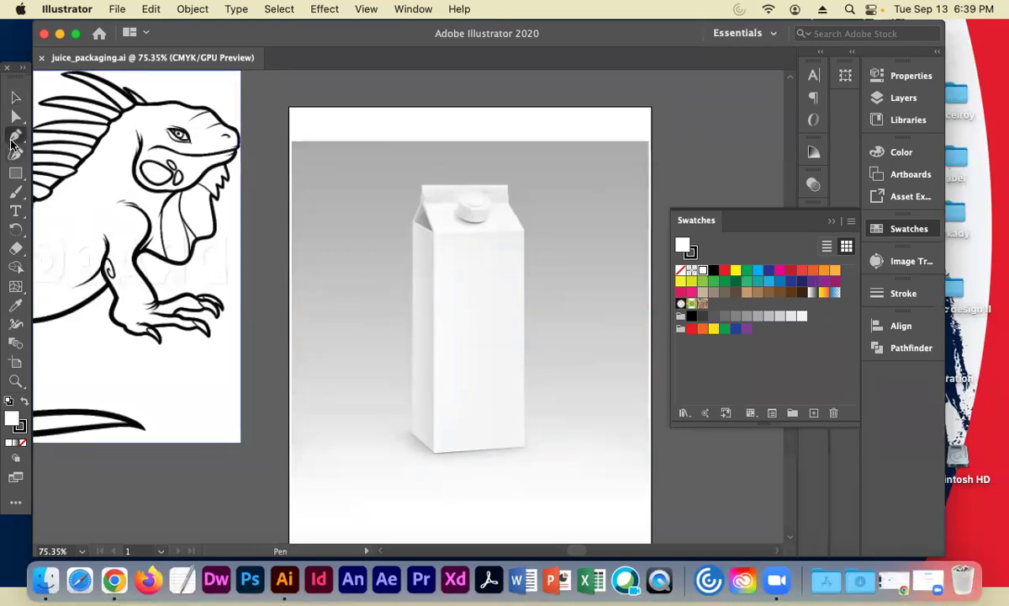
pyautogui.click(432, 231)
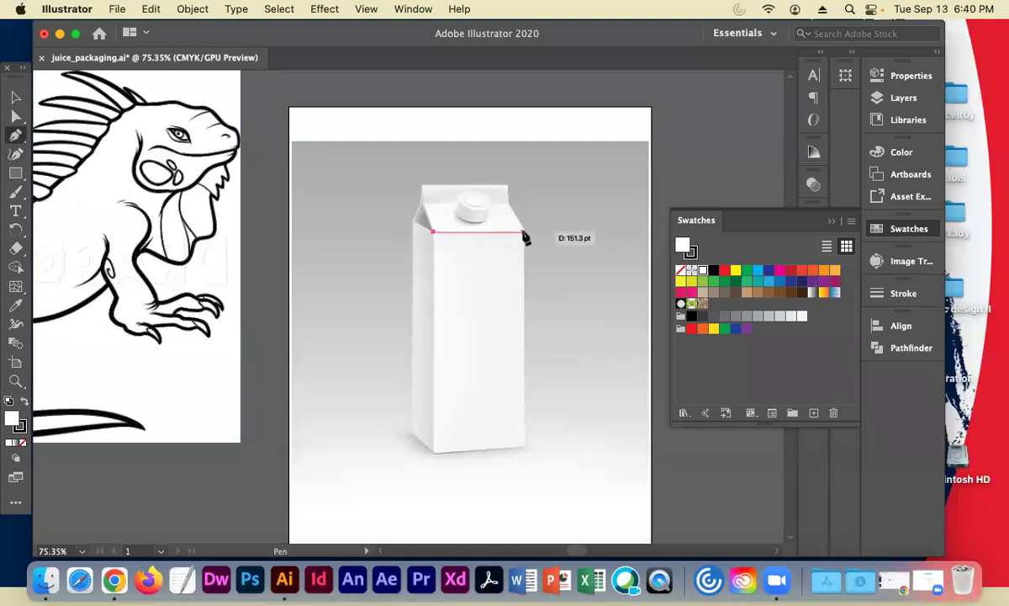
pyautogui.click(524, 231)
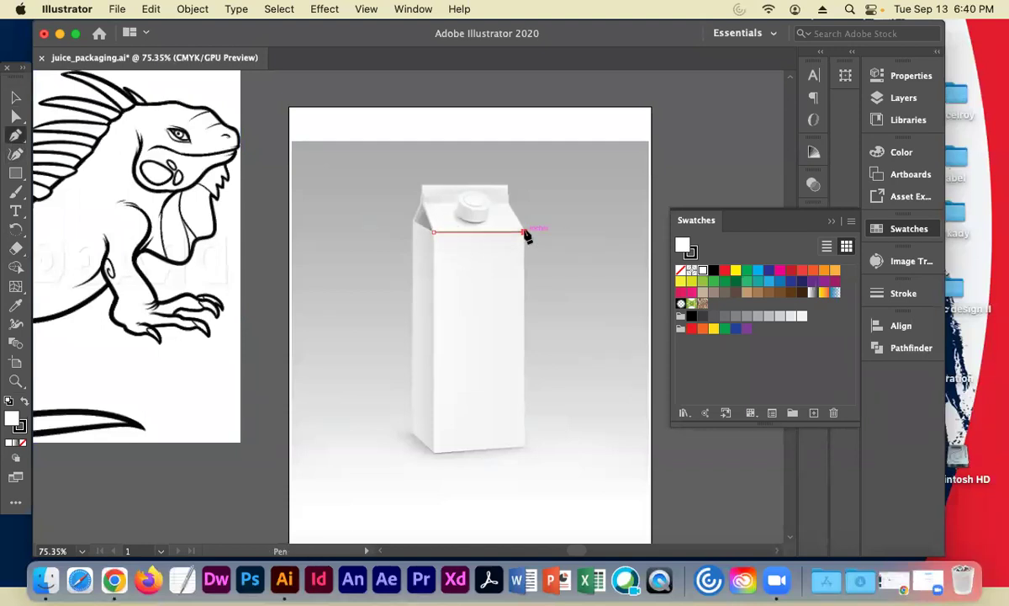
pyautogui.click(525, 446)
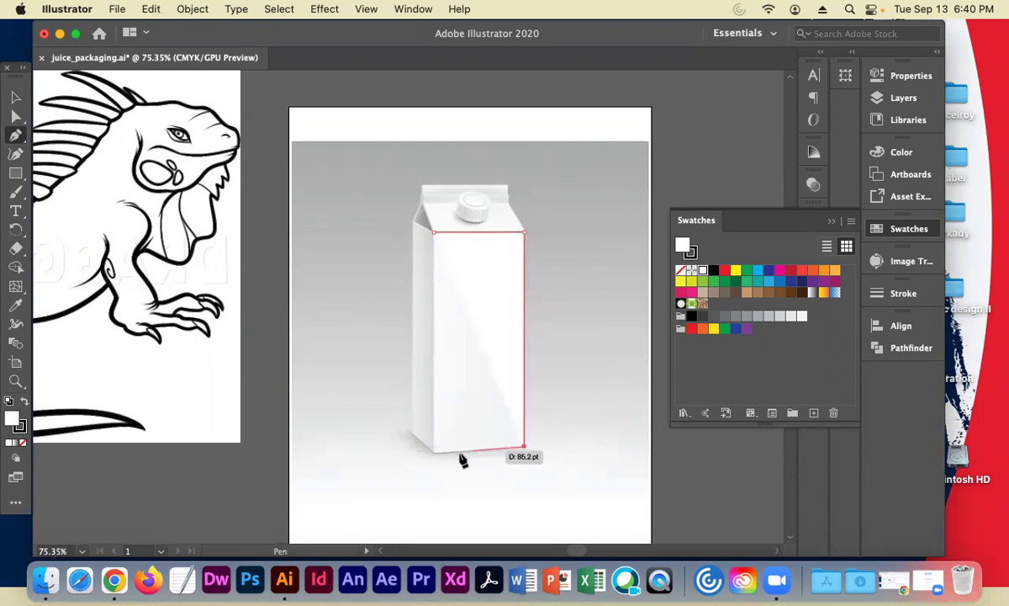
pyautogui.click(432, 452)
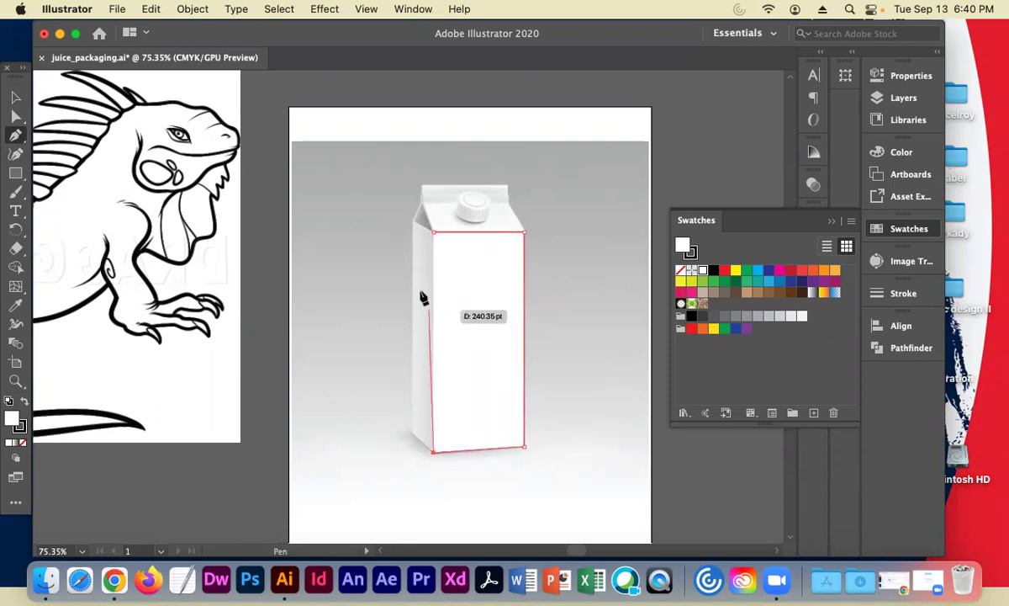
pyautogui.click(433, 232)
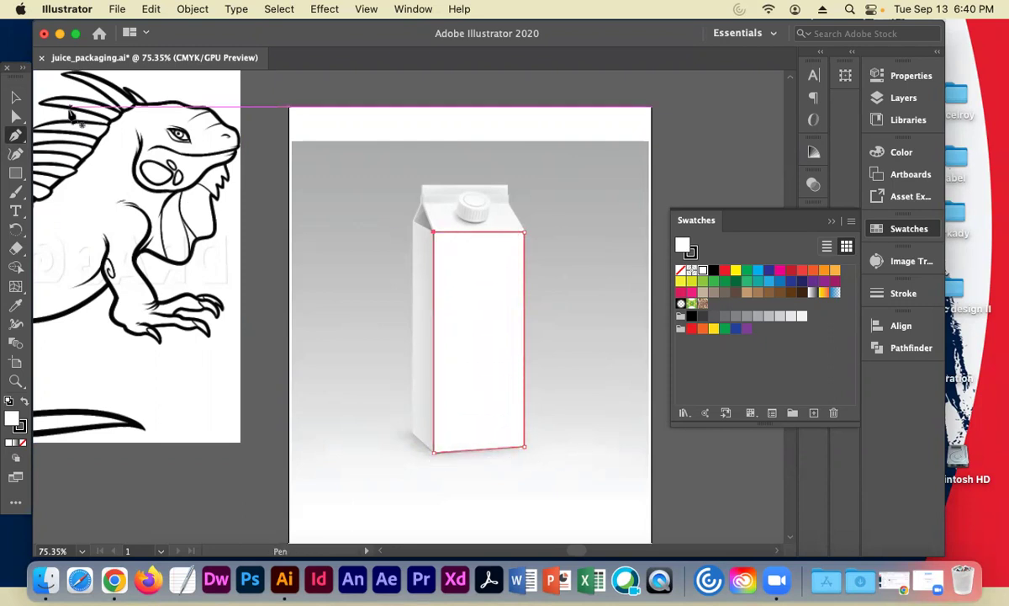
pyautogui.click(15, 98)
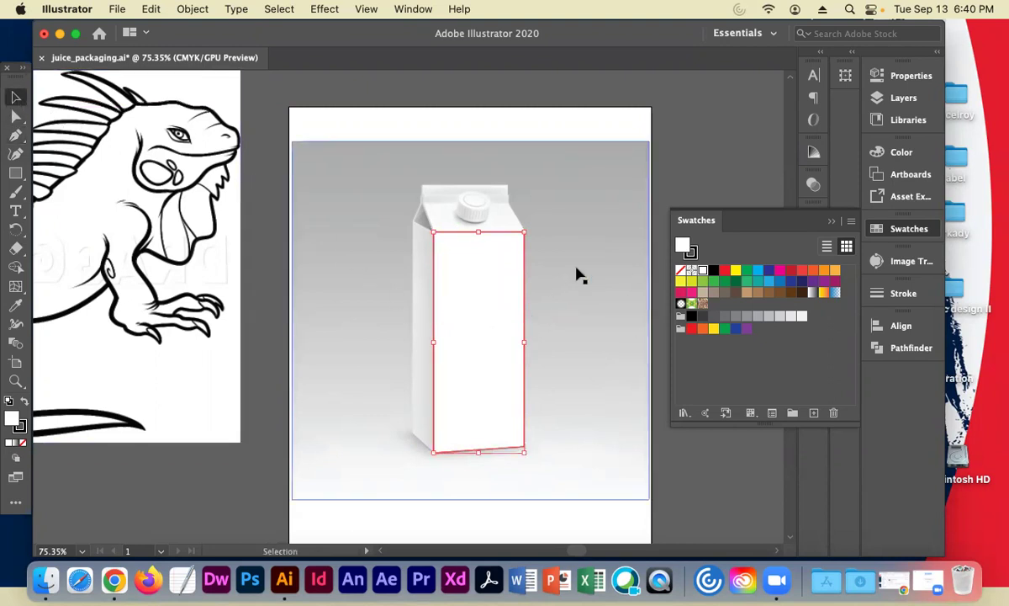
pyautogui.click(702, 293)
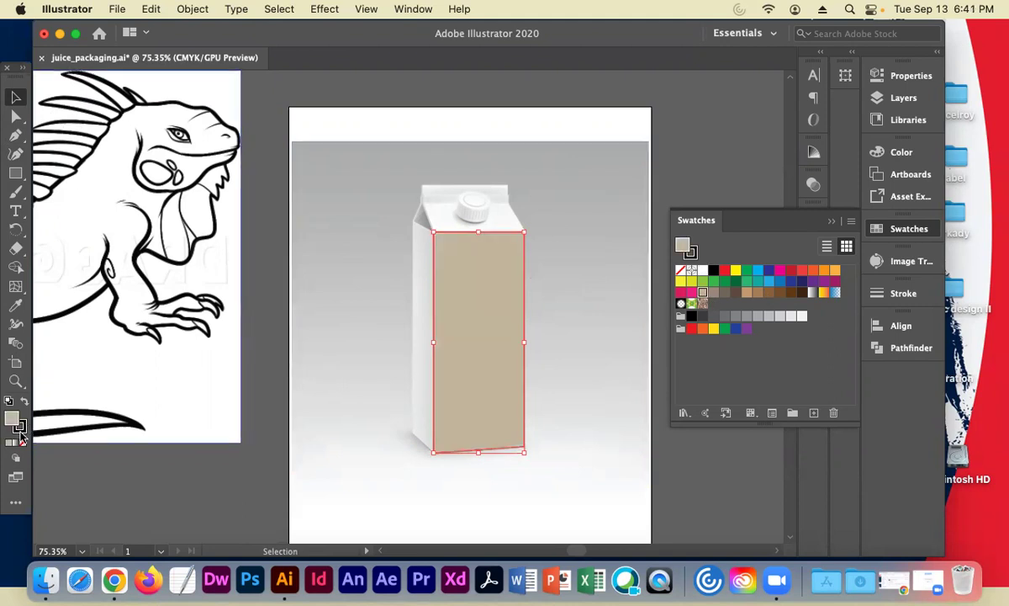
# Remove the outline from the tan carton-face shape and deselect it
pyautogui.click(22, 440)
pyautogui.click(258, 159)
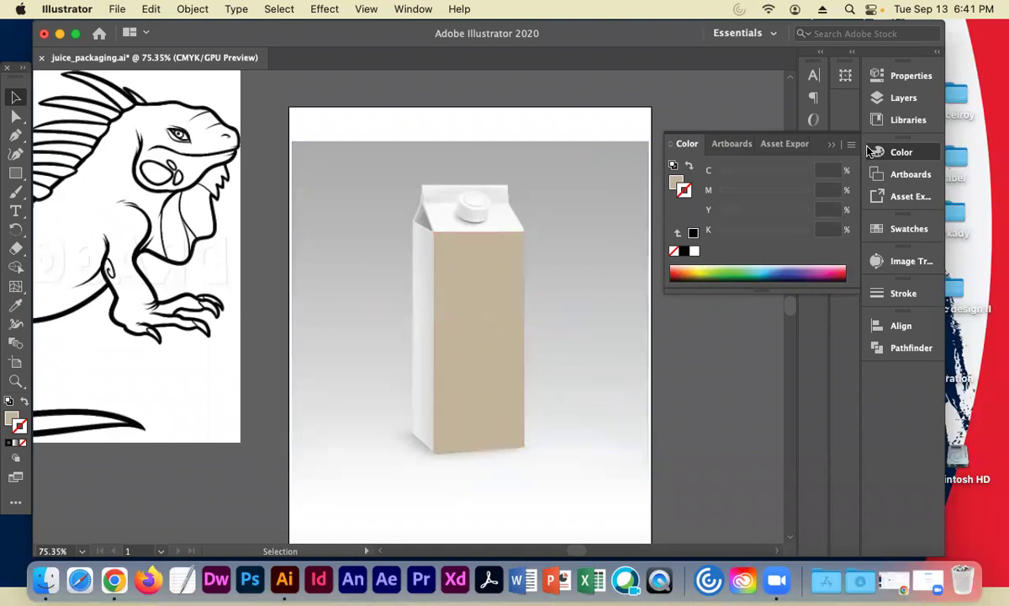
pyautogui.click(833, 144)
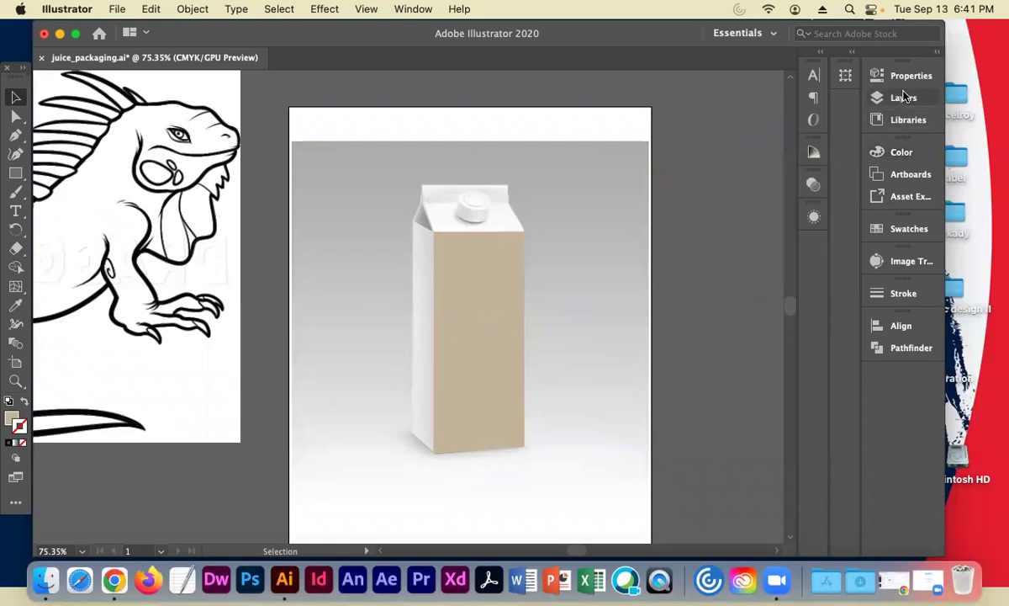
# Lock the carton_image layer and test-move the tan rectangle, undoing the move afterwards
pyautogui.click(900, 98)
pyautogui.click(700, 109)
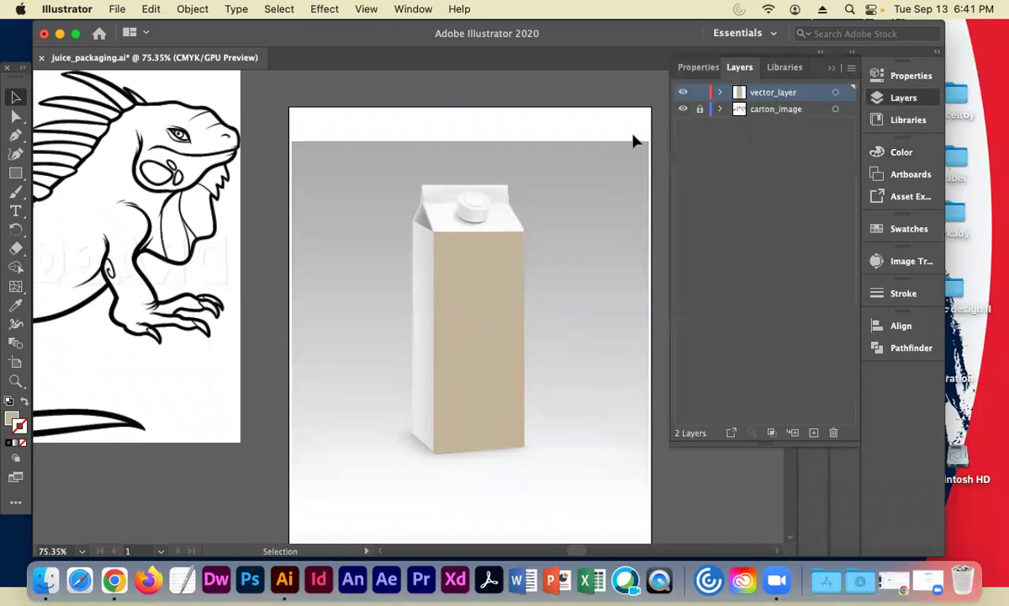
pyautogui.moveTo(518, 237); pyautogui.dragTo(588, 246)
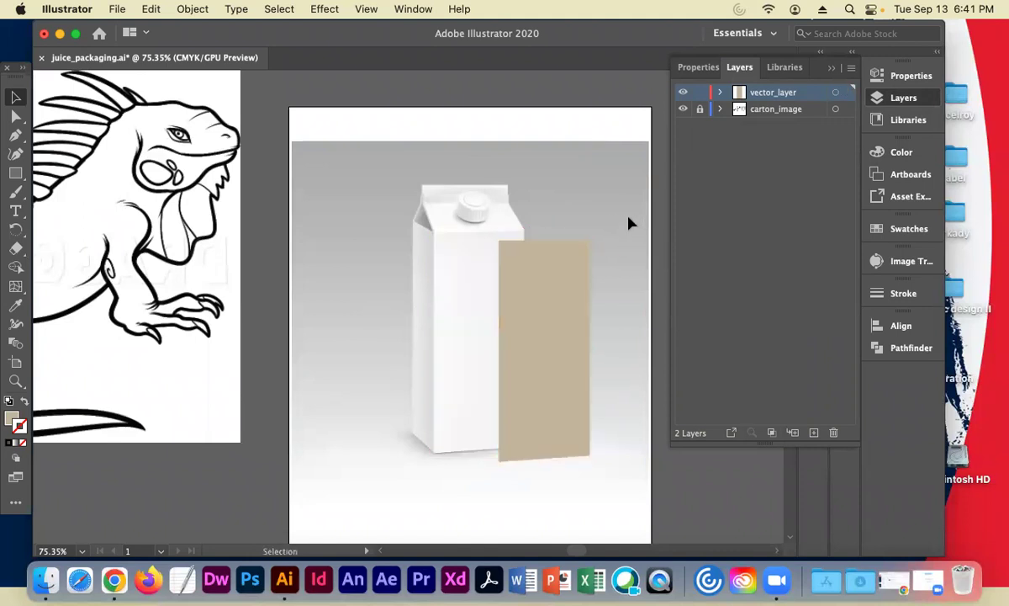
pyautogui.press('super+z')
pyautogui.click(348, 248)
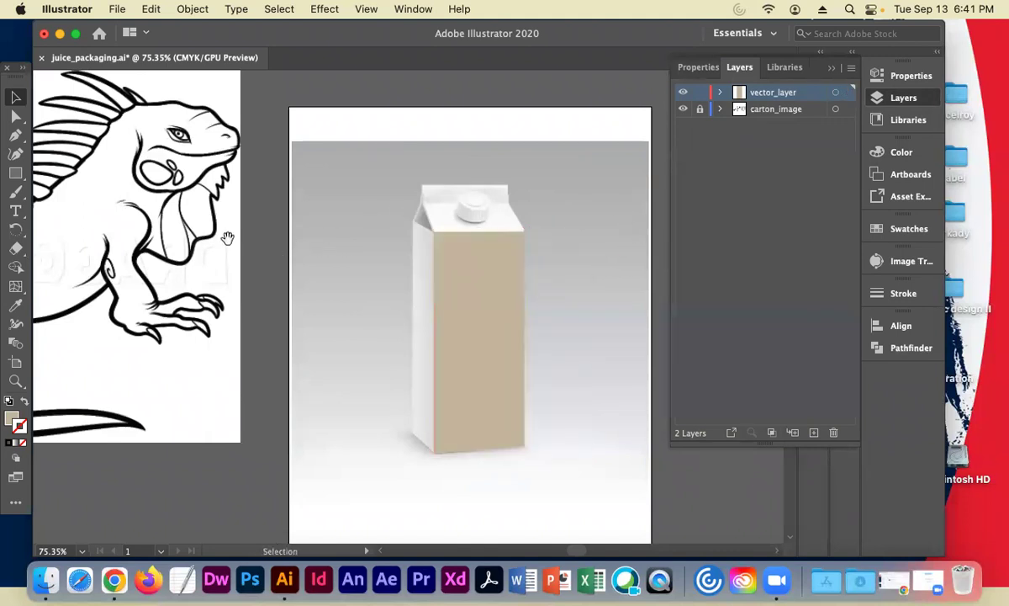
pyautogui.moveTo(80, 220); pyautogui.dragTo(405, 196)
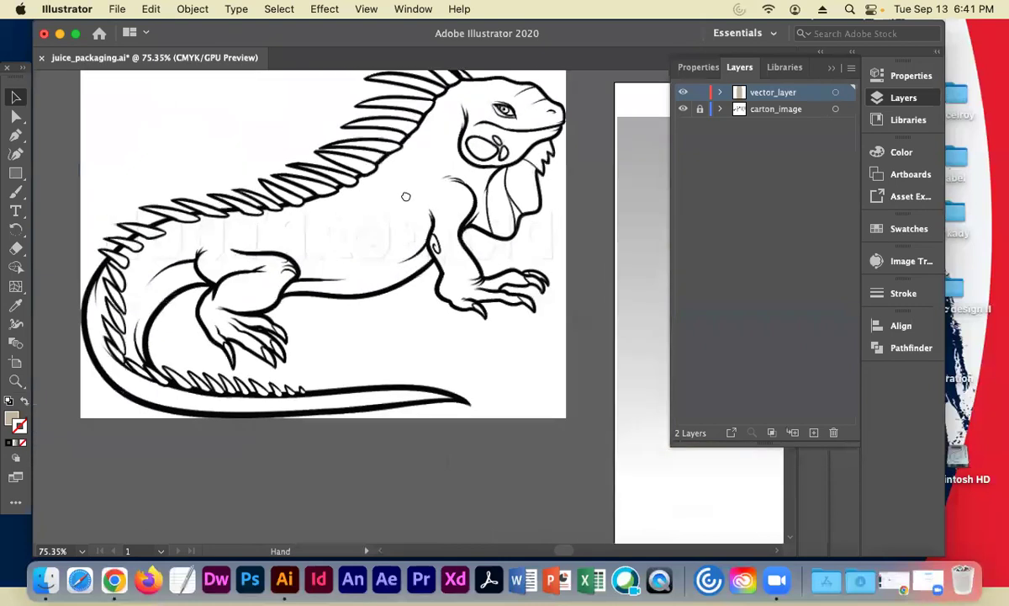
# Zoom out to 50% and center the carton artboard beside the iguana artboard
pyautogui.press('super+minus')
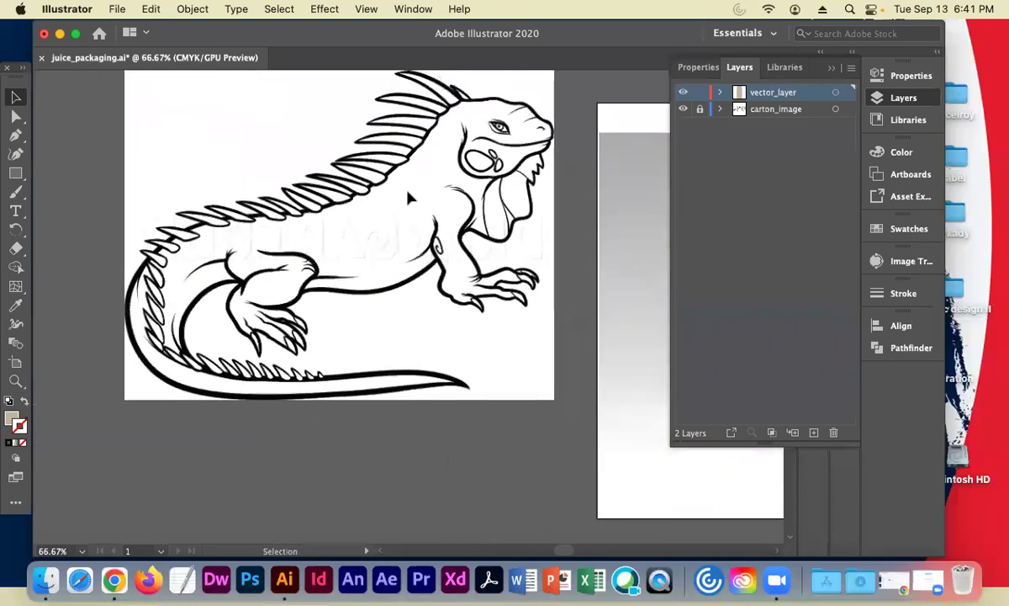
pyautogui.press('super+minus')
pyautogui.moveTo(715, 289); pyautogui.dragTo(527, 268)
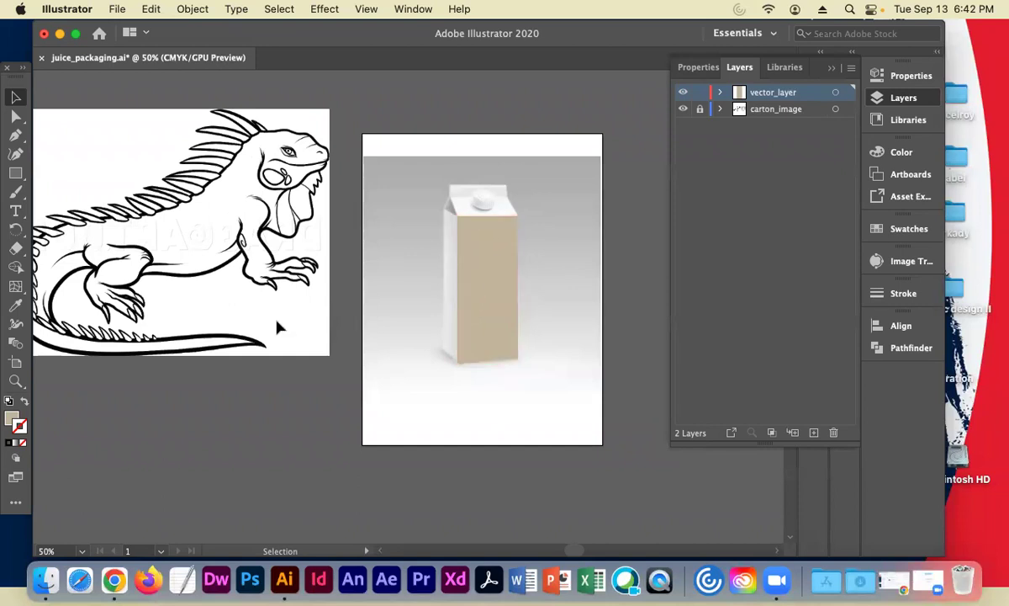
# Switch to Chrome and open a new browser window
pyautogui.click(114, 580)
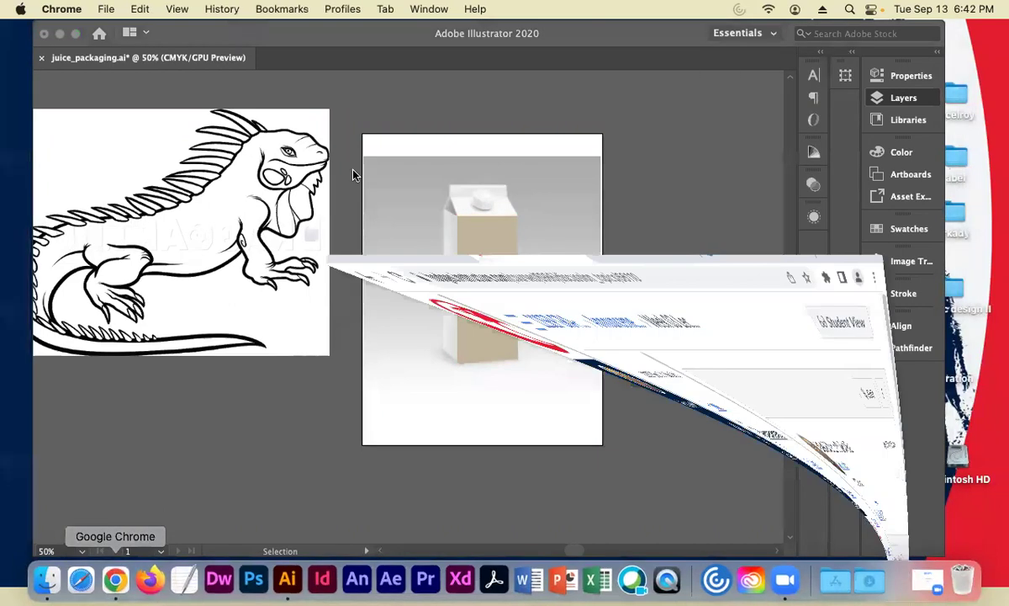
pyautogui.click(107, 9)
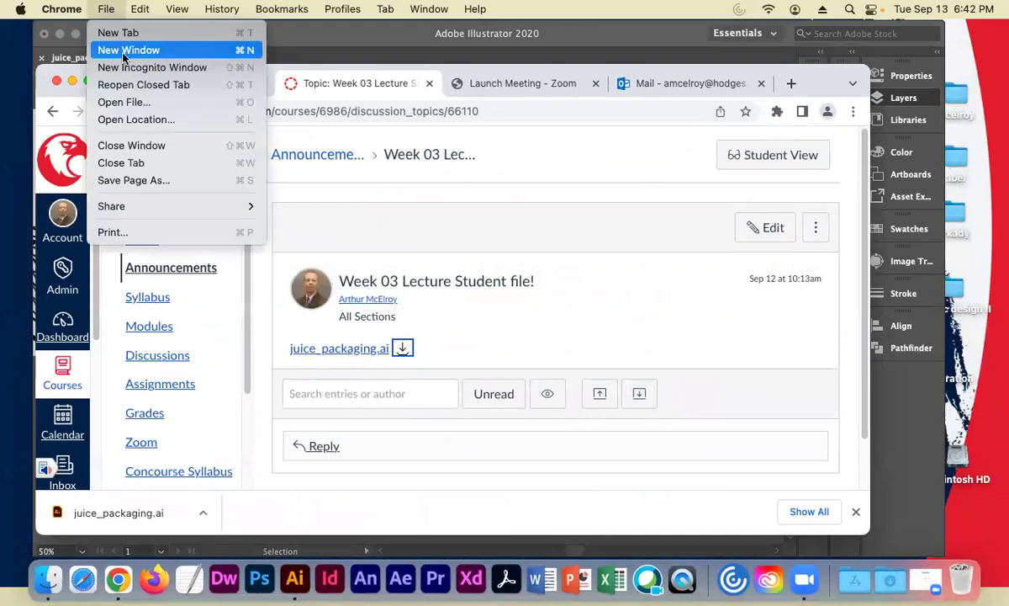
pyautogui.click(122, 47)
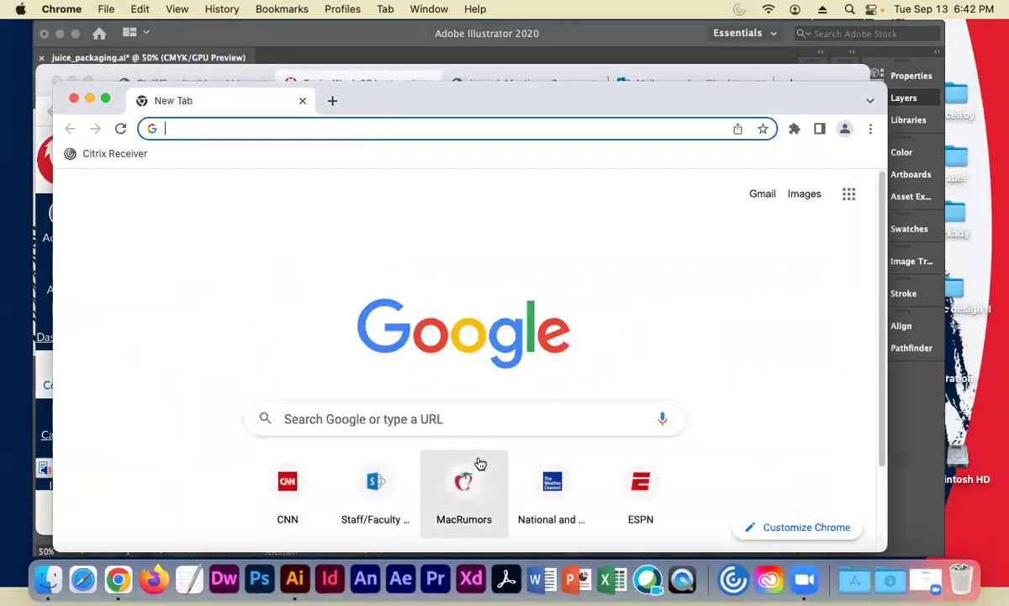
# Search Google for 'mango juice'
pyautogui.click(471, 426)
pyautogui.write('mango ji')
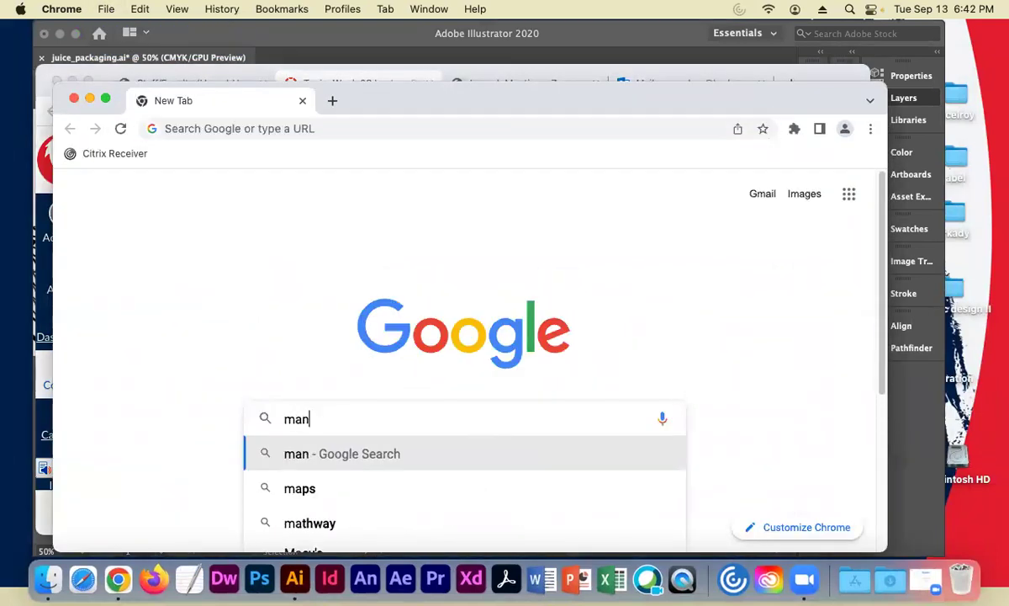
pyautogui.press('BackSpace')
pyautogui.write('uice')
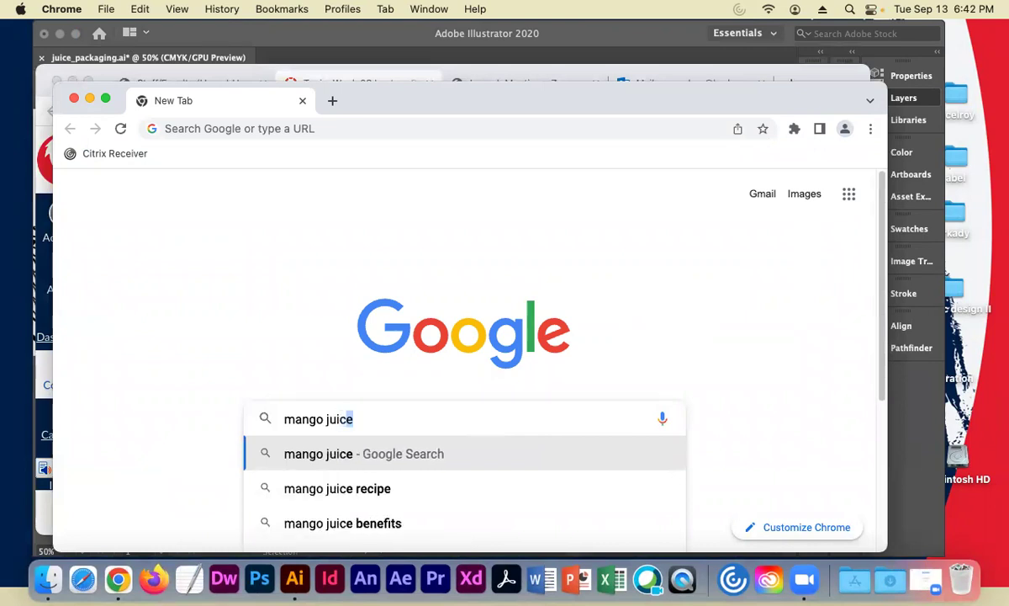
pyautogui.press('Return')
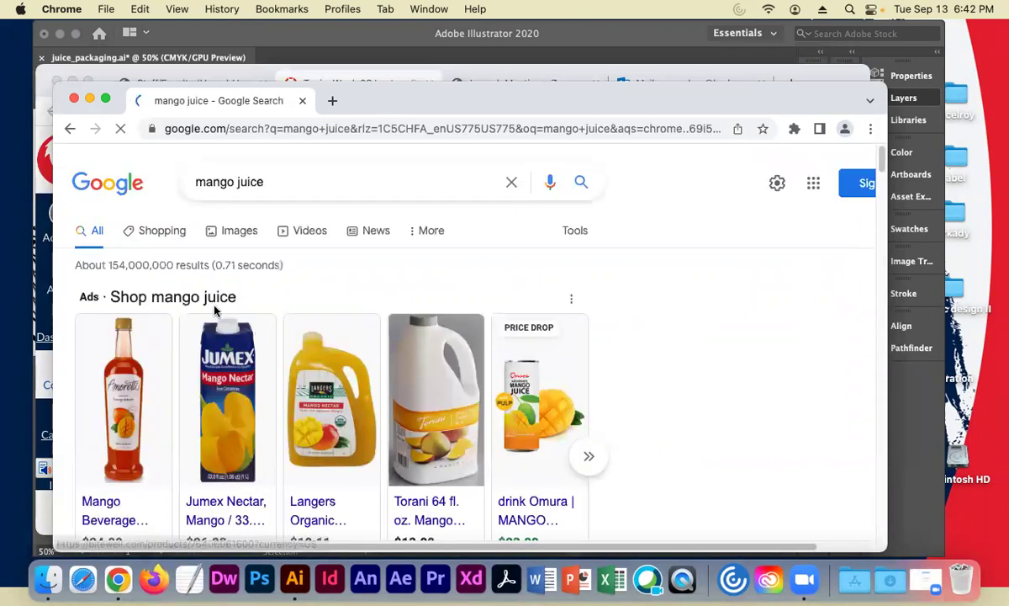
# Show the image results and open the Naked Mighty Mango product page
pyautogui.click(232, 229)
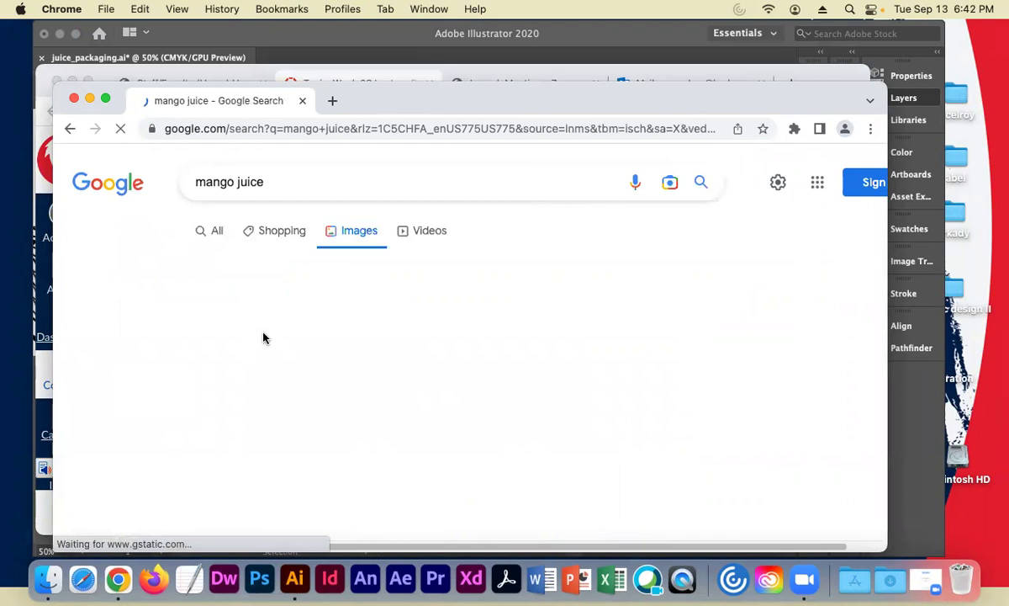
pyautogui.scroll(-4, 339, 315)
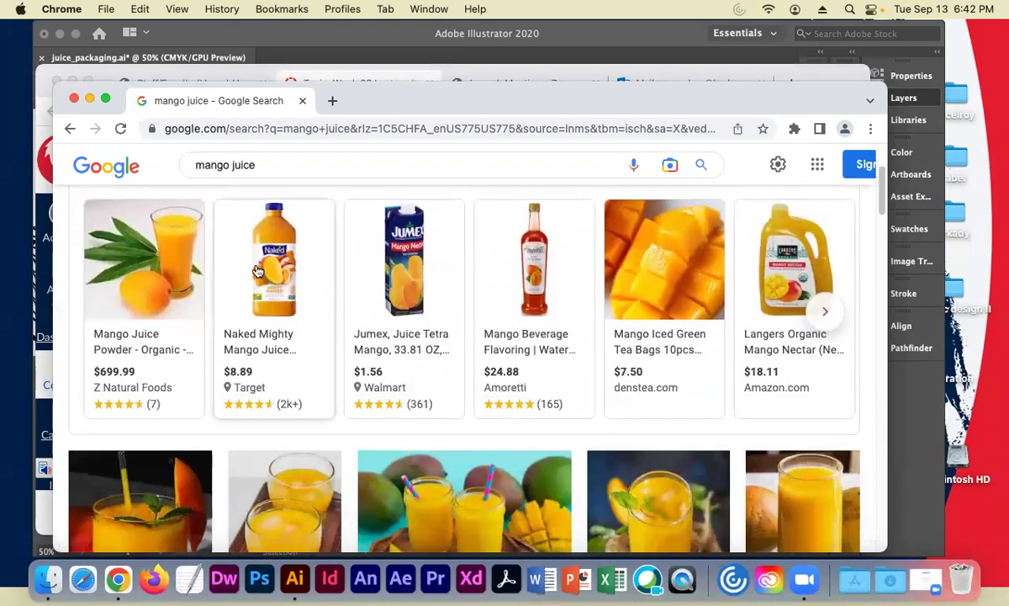
pyautogui.moveTo(273, 235)
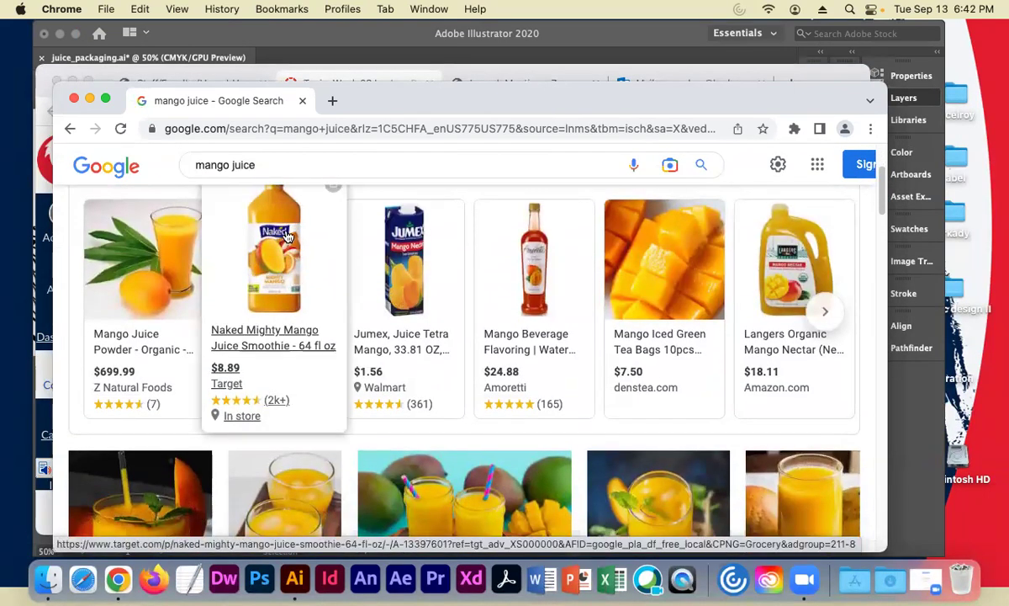
pyautogui.click(286, 289)
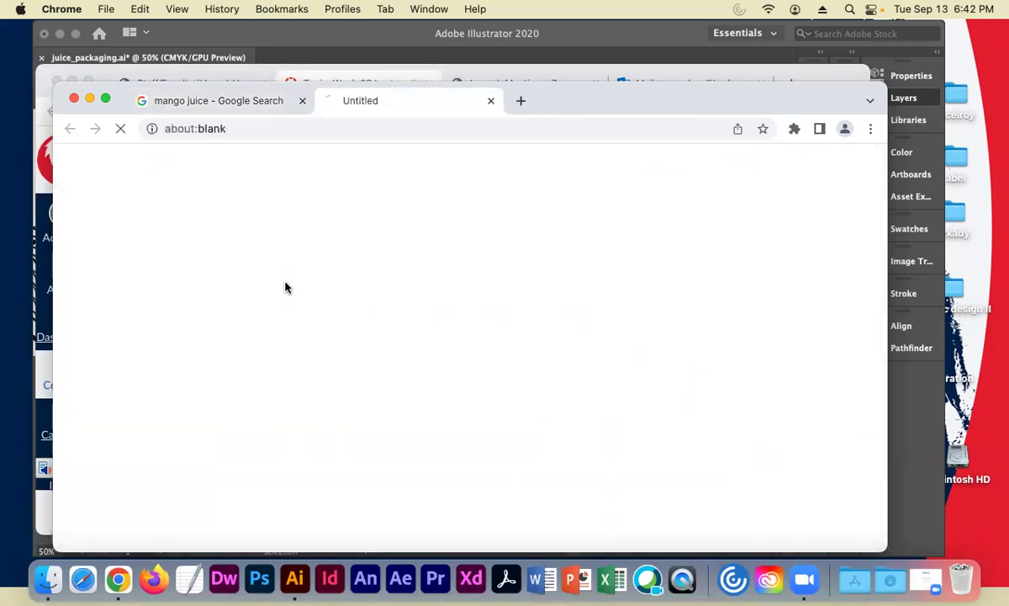
# Capture area screenshots of the Naked Mighty Mango product image, label, and bottle, then minimize the window
pyautogui.scroll(-5, 340, 290)
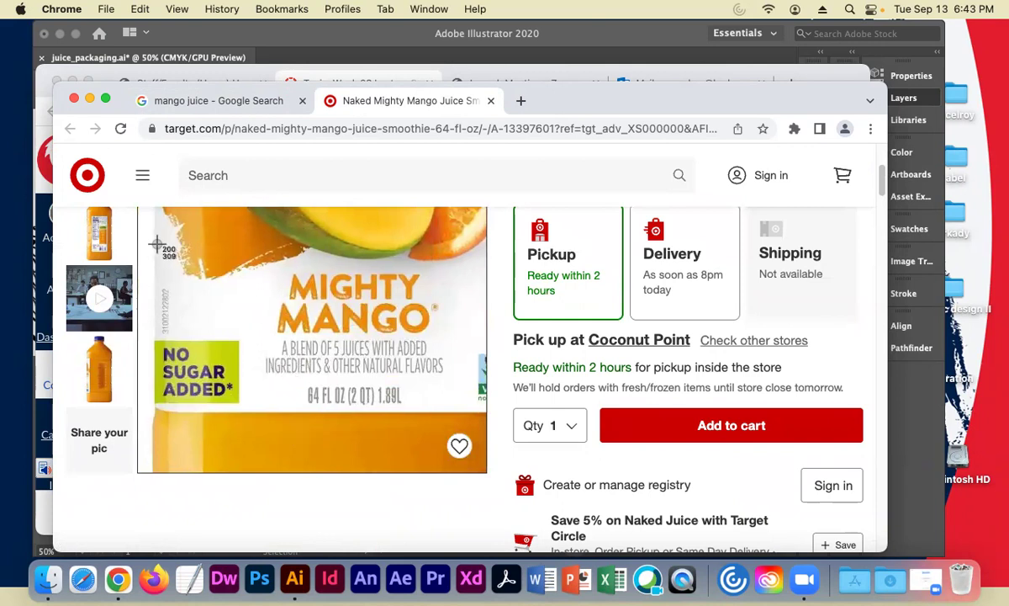
pyautogui.moveTo(300, 372); pyautogui.dragTo(451, 436)
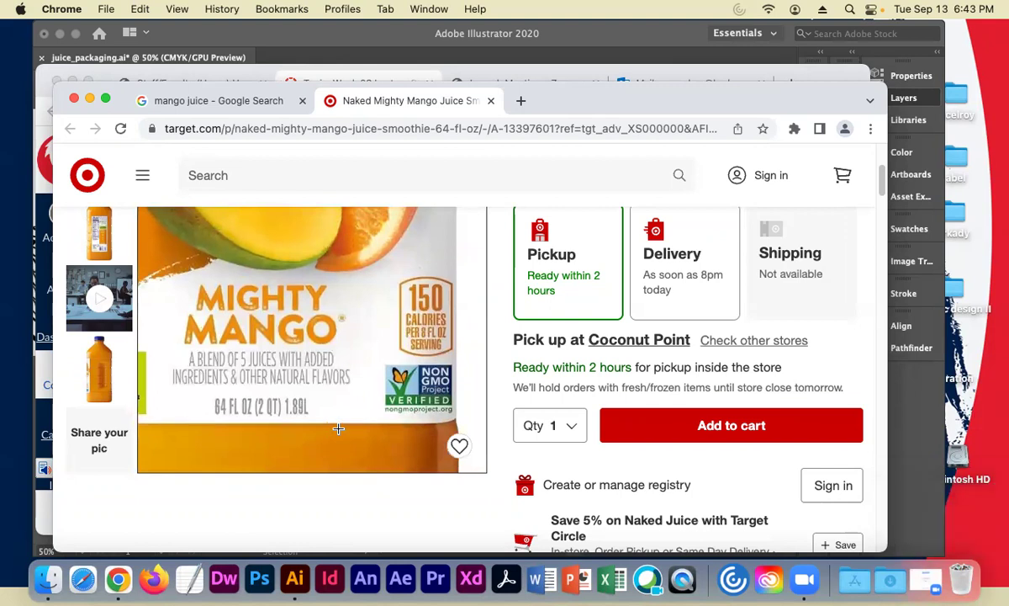
pyautogui.press('super+shift+4')
pyautogui.moveTo(165, 268); pyautogui.dragTo(465, 439)
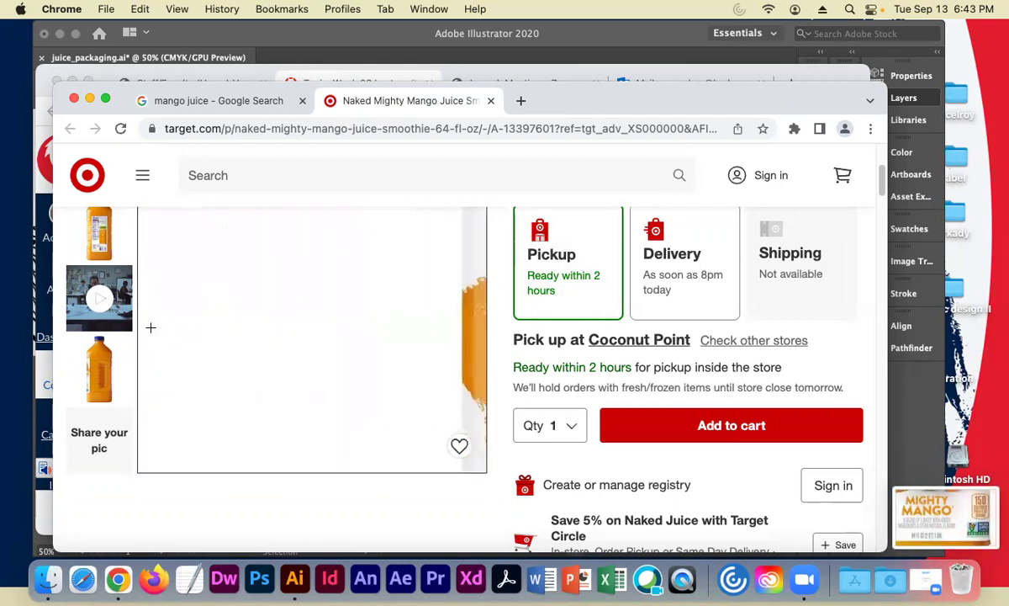
pyautogui.press('super+shift+4')
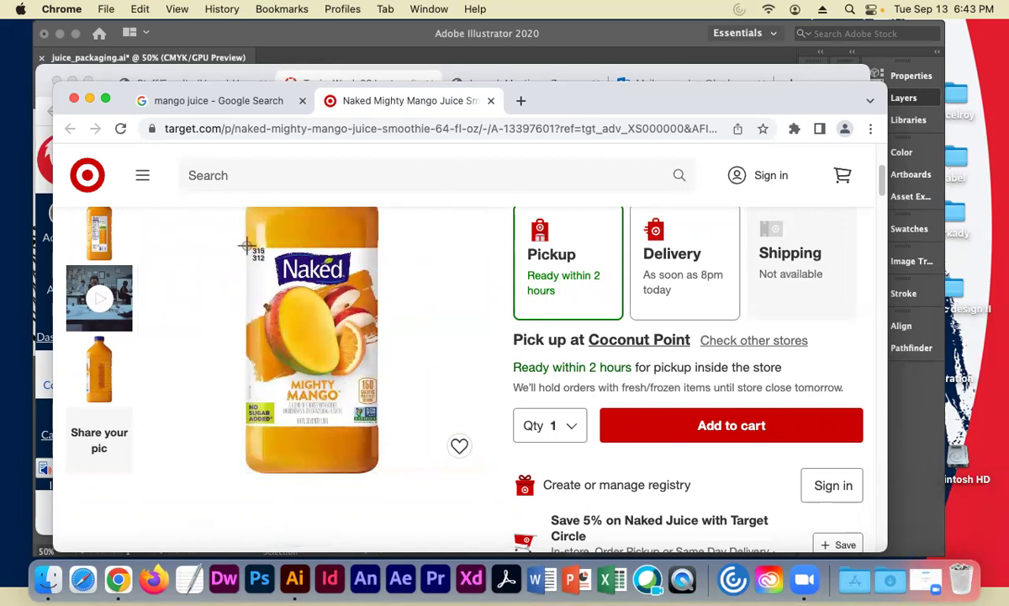
pyautogui.moveTo(245, 247); pyautogui.dragTo(378, 380)
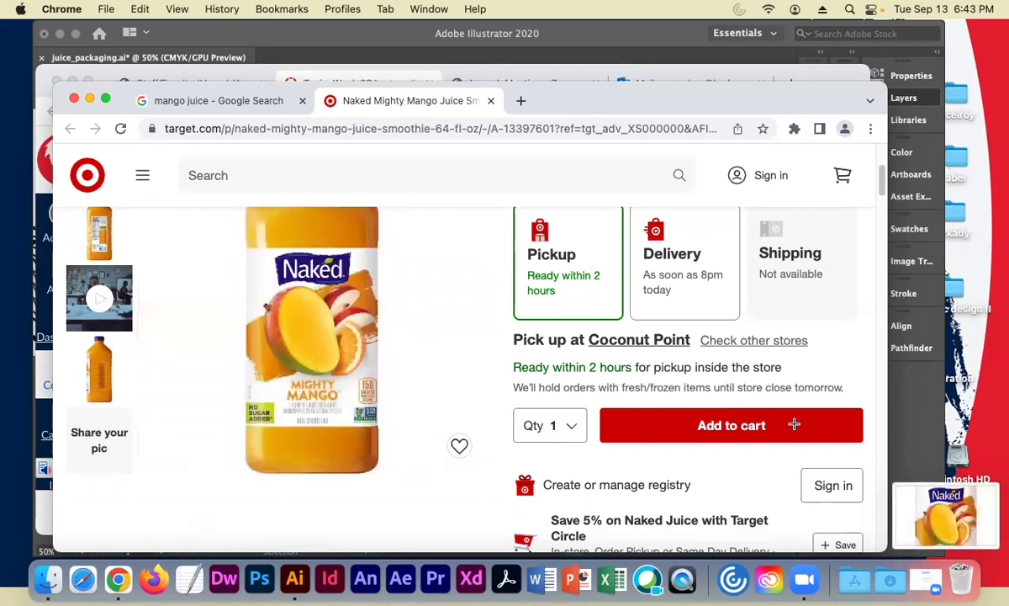
pyautogui.click(90, 102)
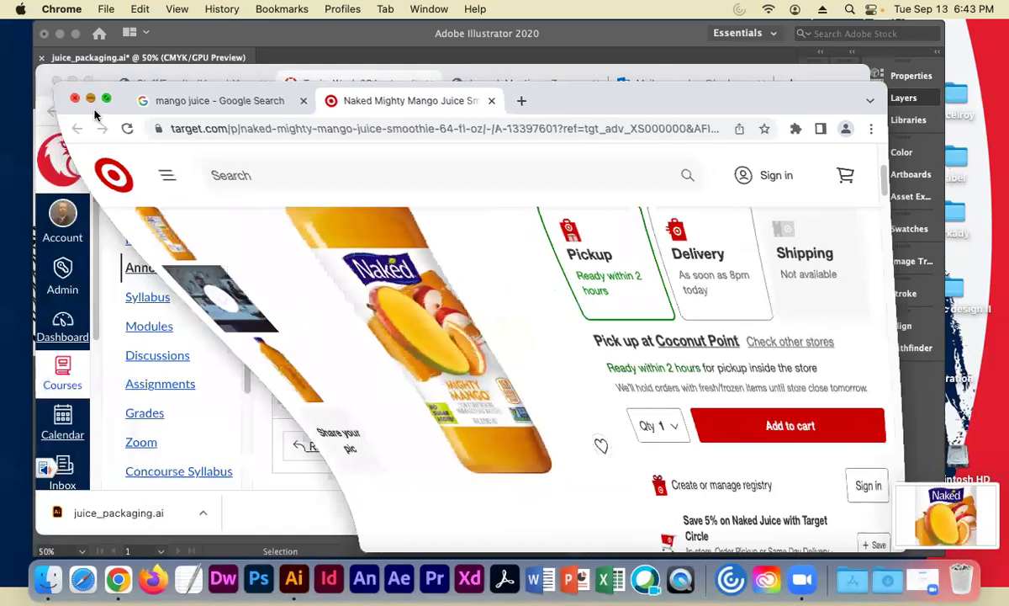
# Minimize the windows and save the latest screenshot to the desktop
pyautogui.click(71, 82)
pyautogui.click(671, 433)
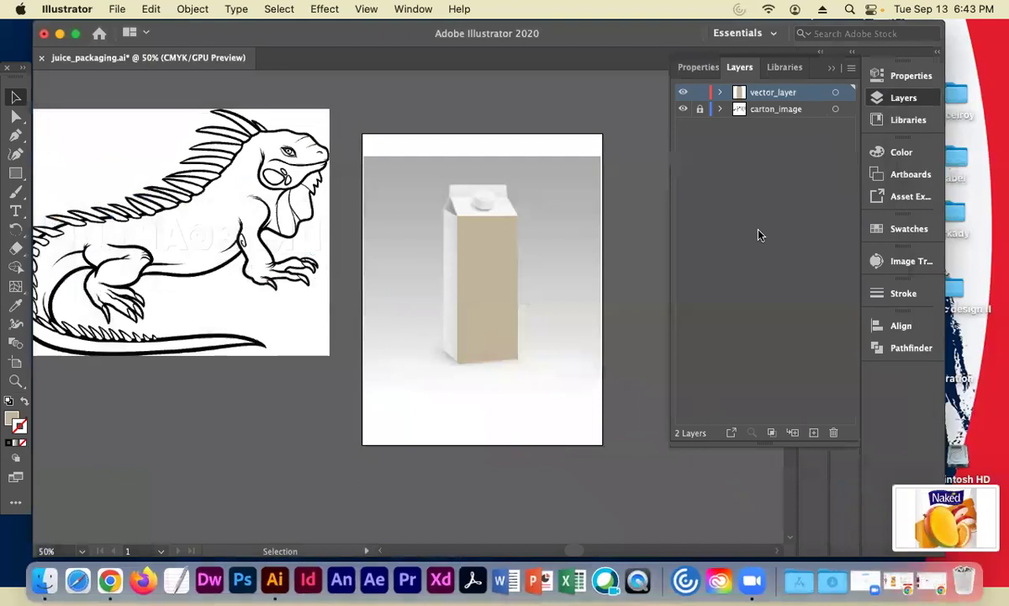
pyautogui.click(59, 34)
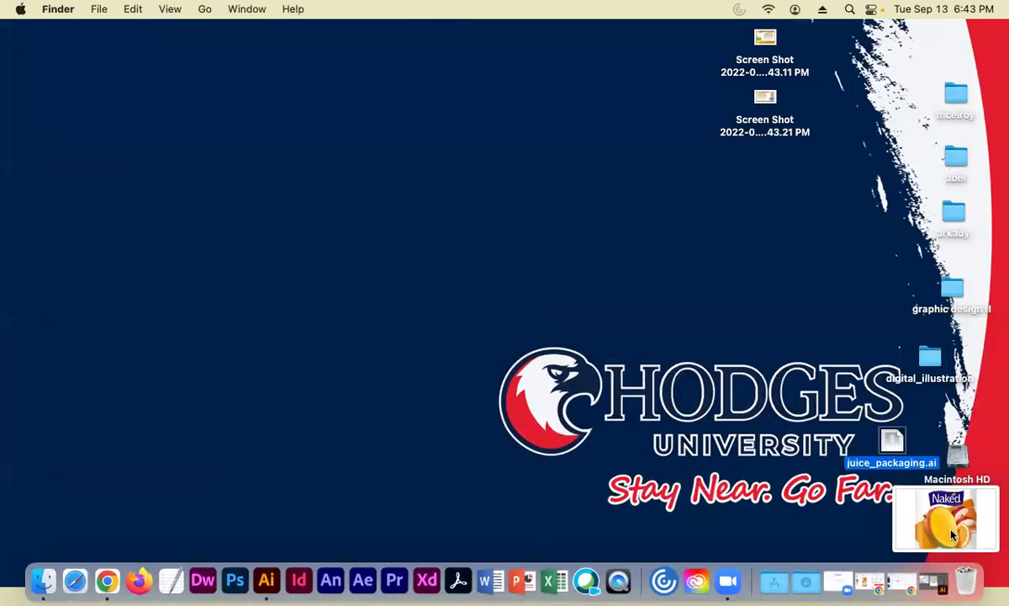
pyautogui.click(951, 521)
pyautogui.click(770, 241)
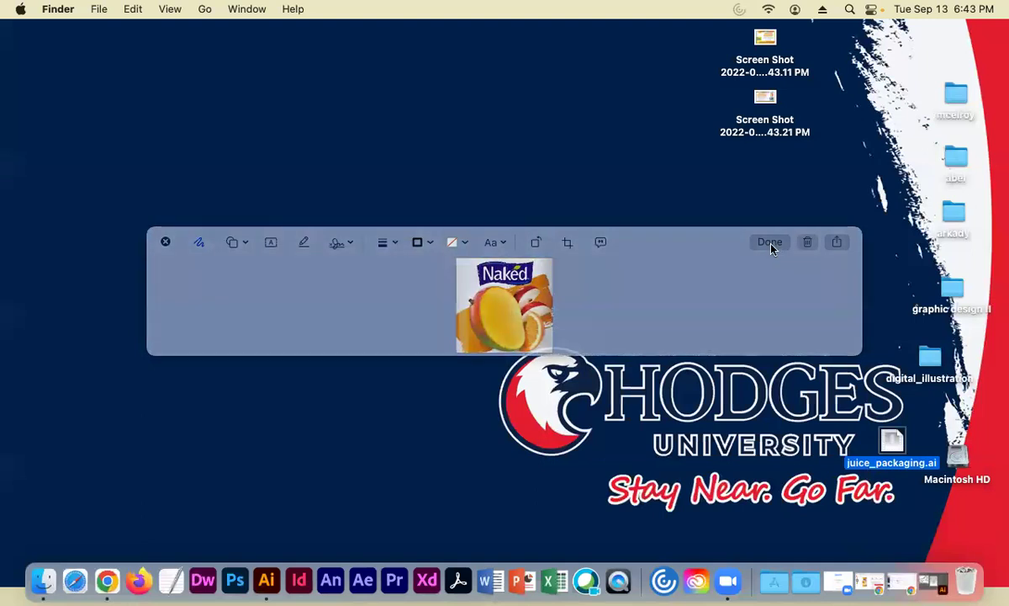
# Place the first Mighty Mango screenshot in juice_packaging.ai below the artboards
pyautogui.click(267, 580)
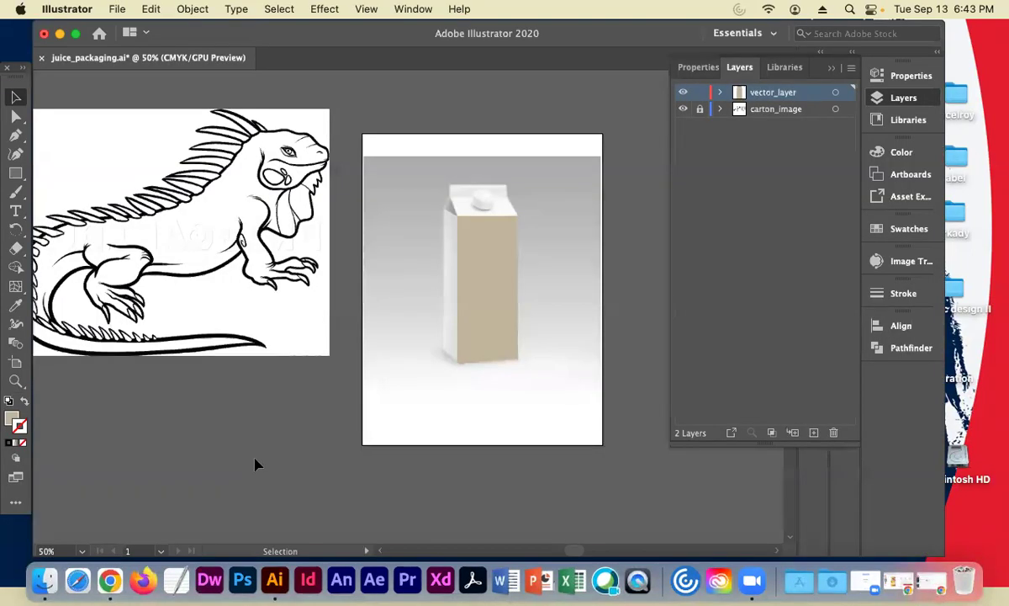
pyautogui.click(118, 10)
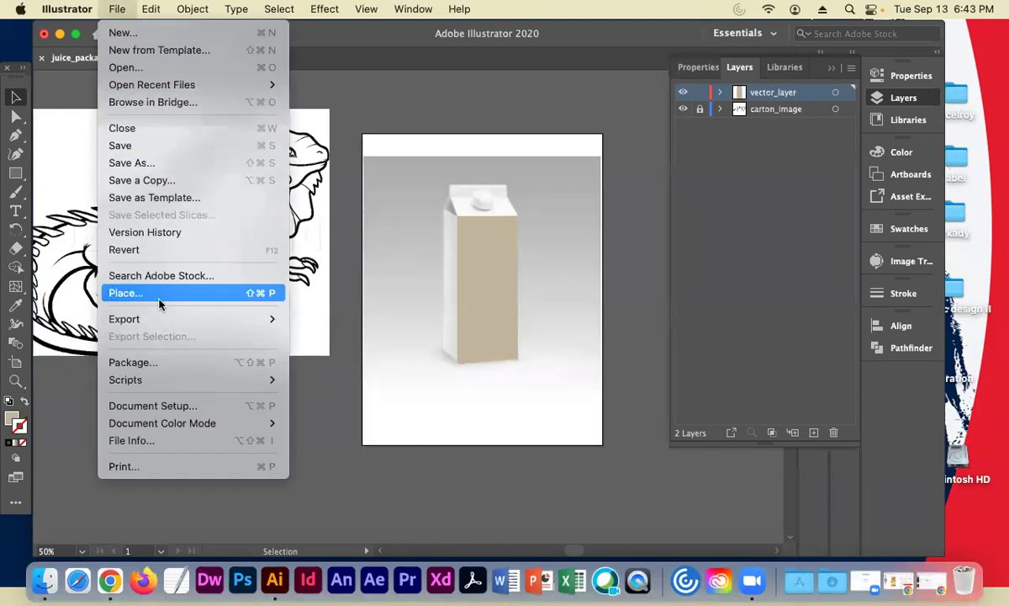
pyautogui.click(158, 294)
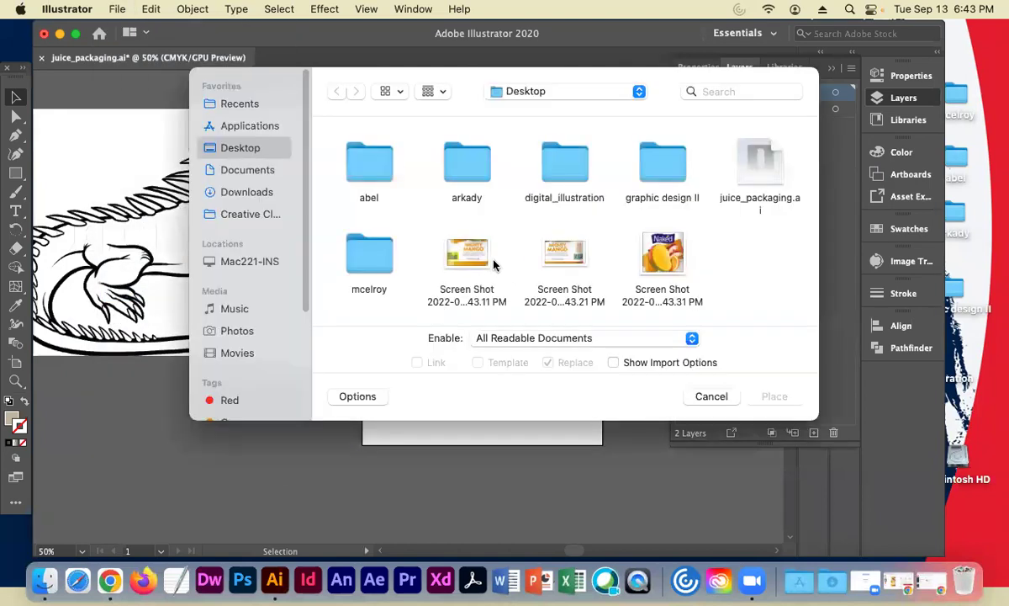
pyautogui.click(464, 248)
pyautogui.click(774, 397)
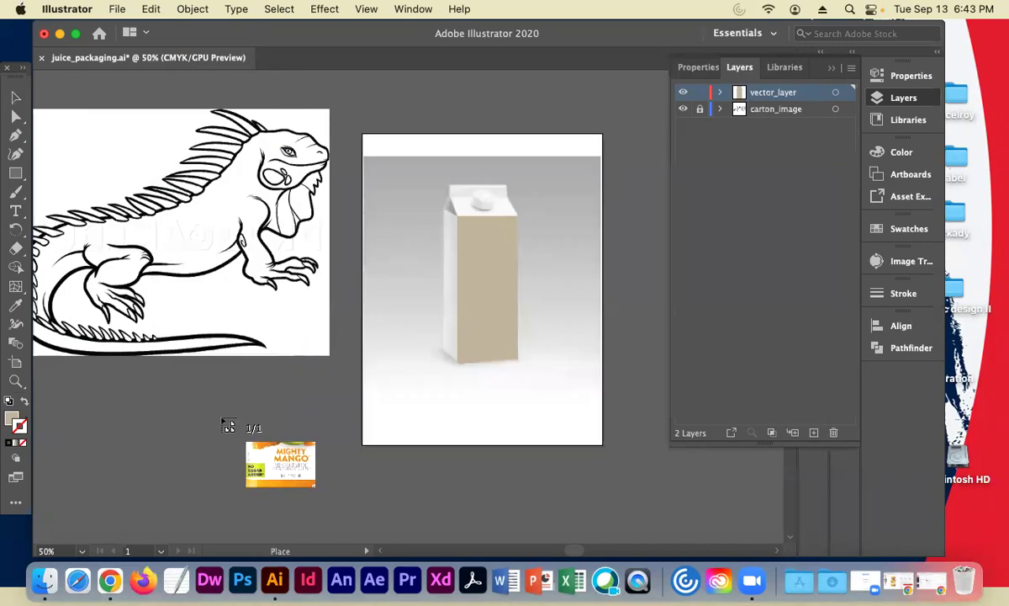
pyautogui.click(222, 418)
pyautogui.moveTo(259, 477); pyautogui.dragTo(123, 496)
pyautogui.click(338, 480)
pyautogui.moveTo(200, 457); pyautogui.dragTo(200, 439)
pyautogui.click(298, 457)
# Place the second Mighty Mango label screenshot beside the first one
pyautogui.click(117, 9)
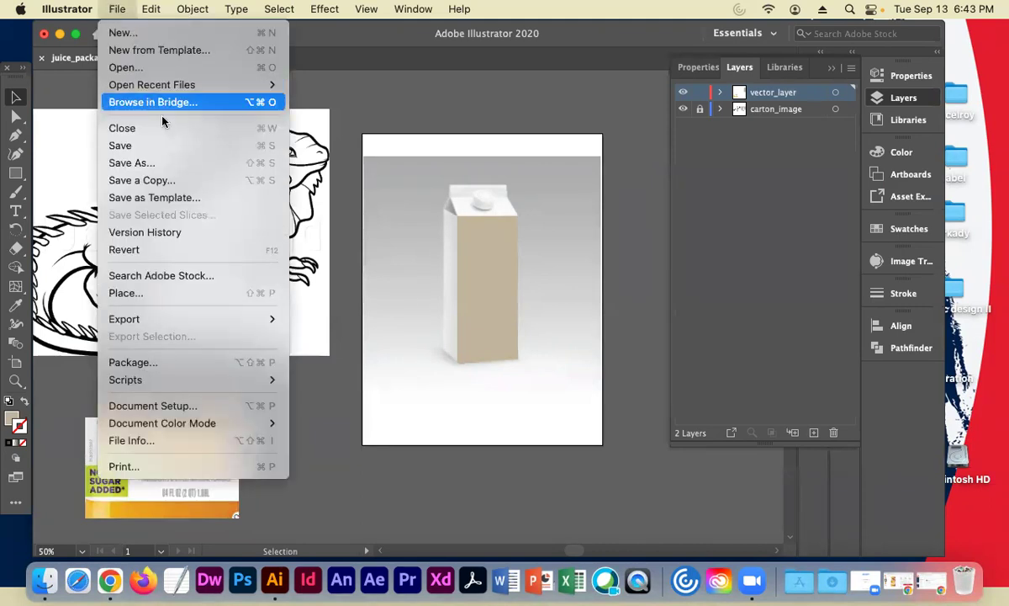
pyautogui.click(194, 294)
pyautogui.click(569, 252)
pyautogui.click(766, 402)
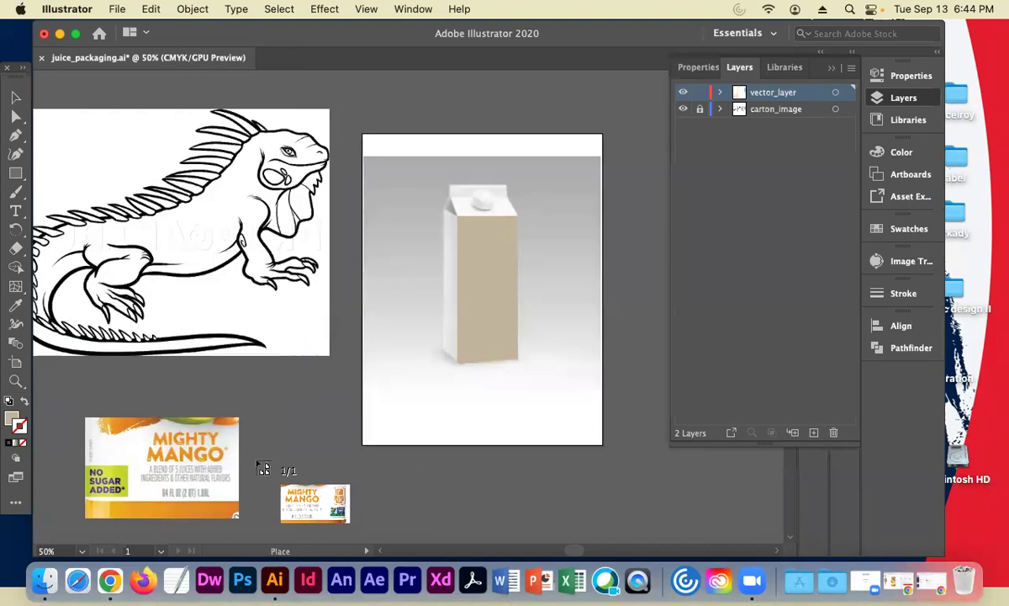
pyautogui.click(248, 435)
pyautogui.moveTo(336, 482); pyautogui.dragTo(350, 506)
pyautogui.click(475, 455)
# Place the Naked juice screenshot to the right of the two label images
pyautogui.click(119, 10)
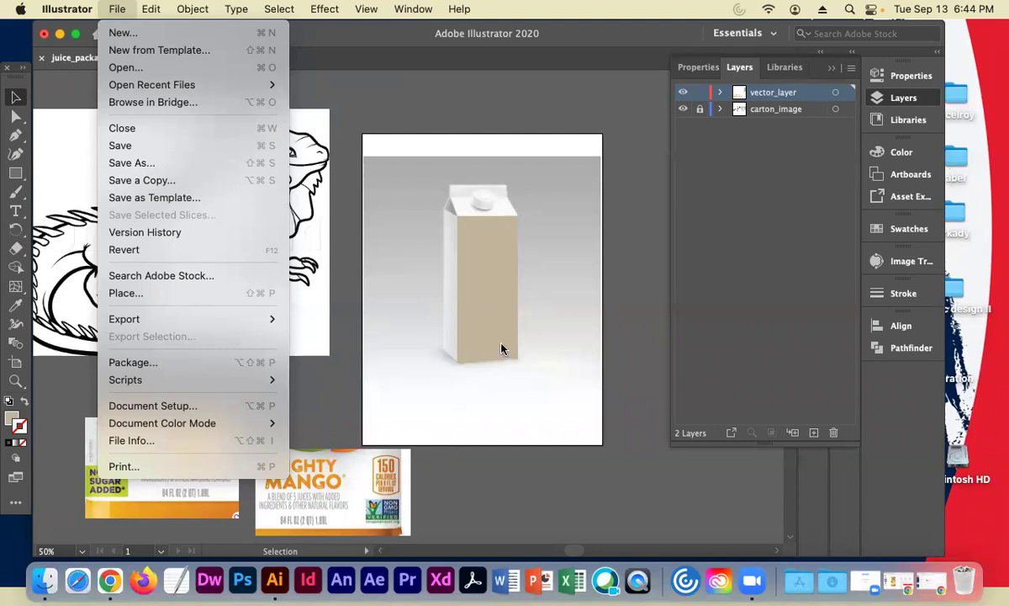
pyautogui.click(139, 295)
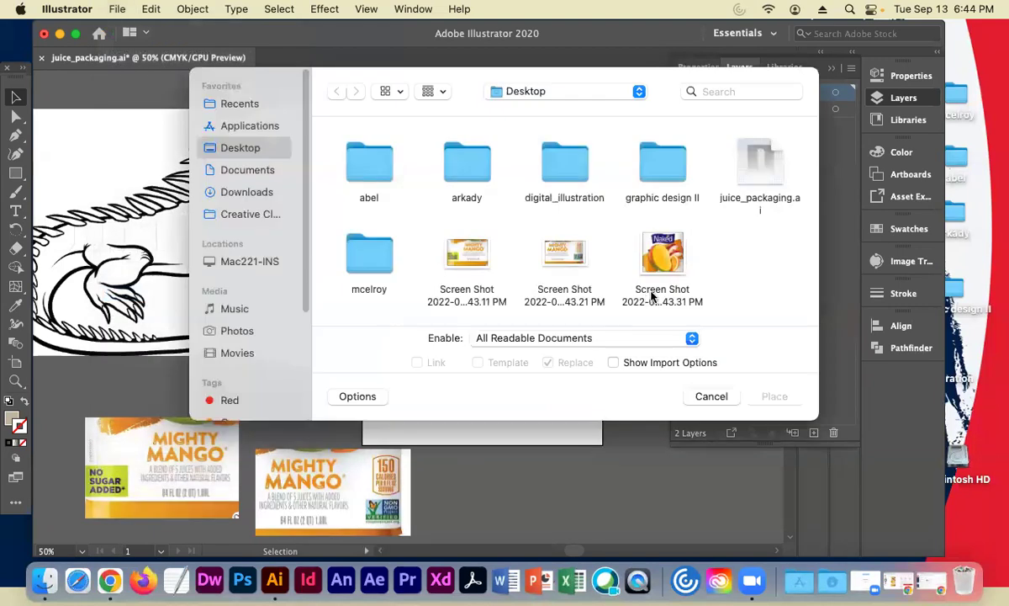
pyautogui.click(665, 254)
pyautogui.click(775, 396)
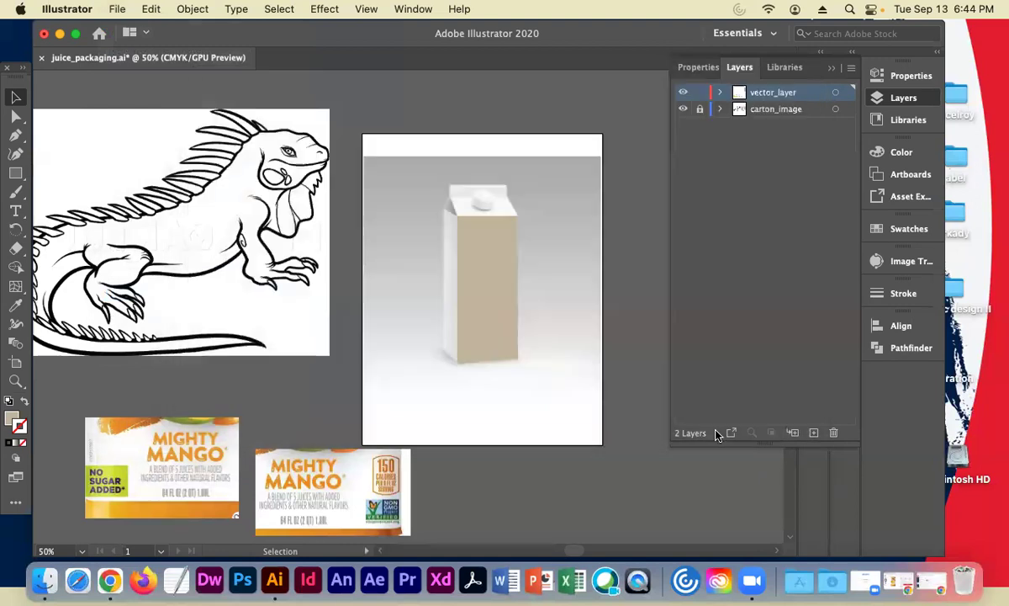
pyautogui.moveTo(530, 465); pyautogui.dragTo(465, 532)
pyautogui.click(611, 498)
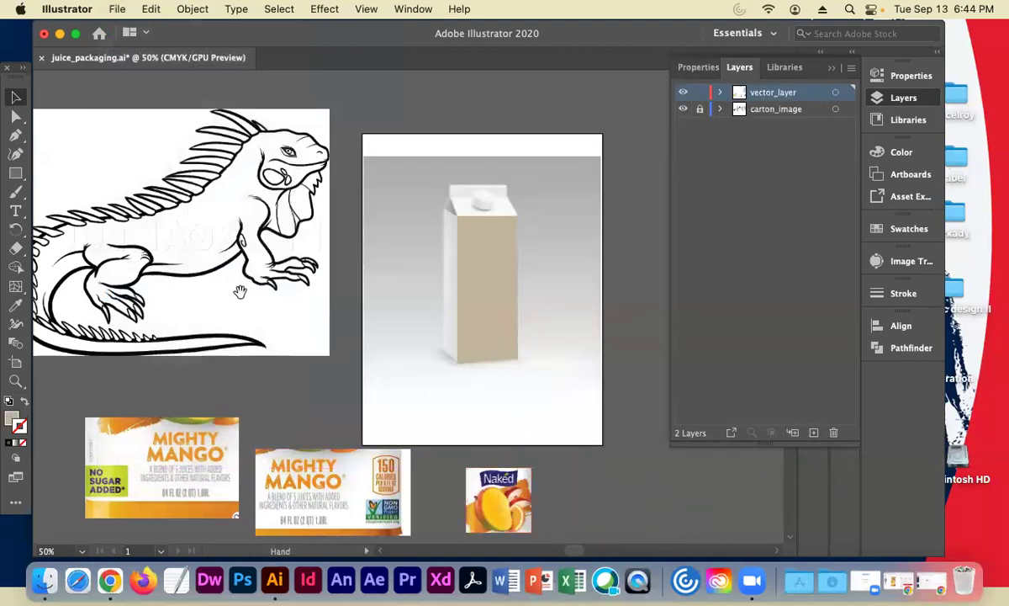
pyautogui.hscroll(-5, 237, 340)
pyautogui.scroll(-3, 237, 341)
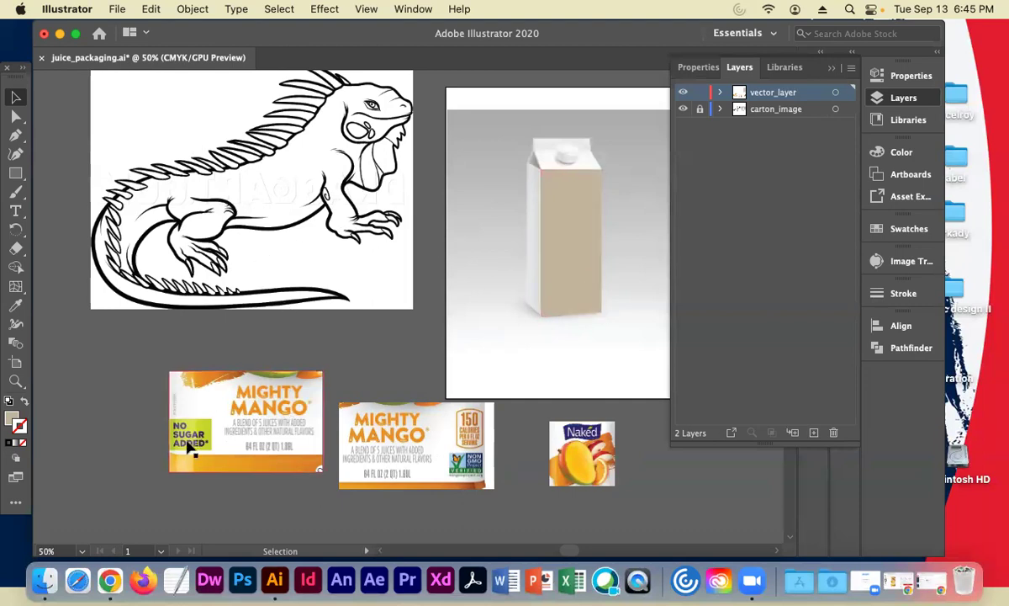
# Switch from Illustrator to the Chrome Week 03 Lecture announcement page
pyautogui.click(109, 581)
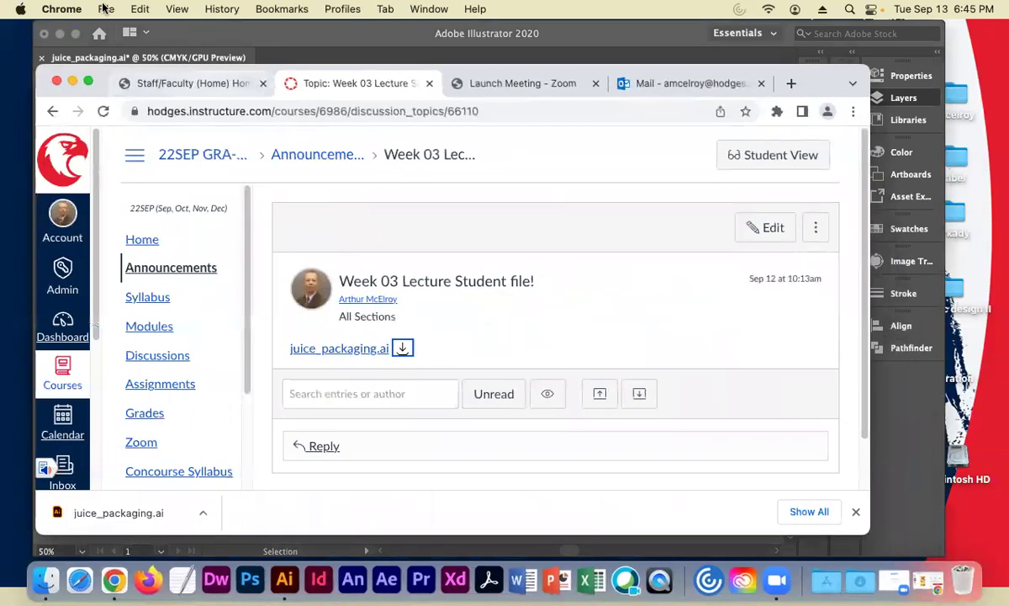
# In a new Chrome window, search Google Images for mango and open the 'Mango - each' shopping result
pyautogui.click(106, 10)
pyautogui.click(129, 50)
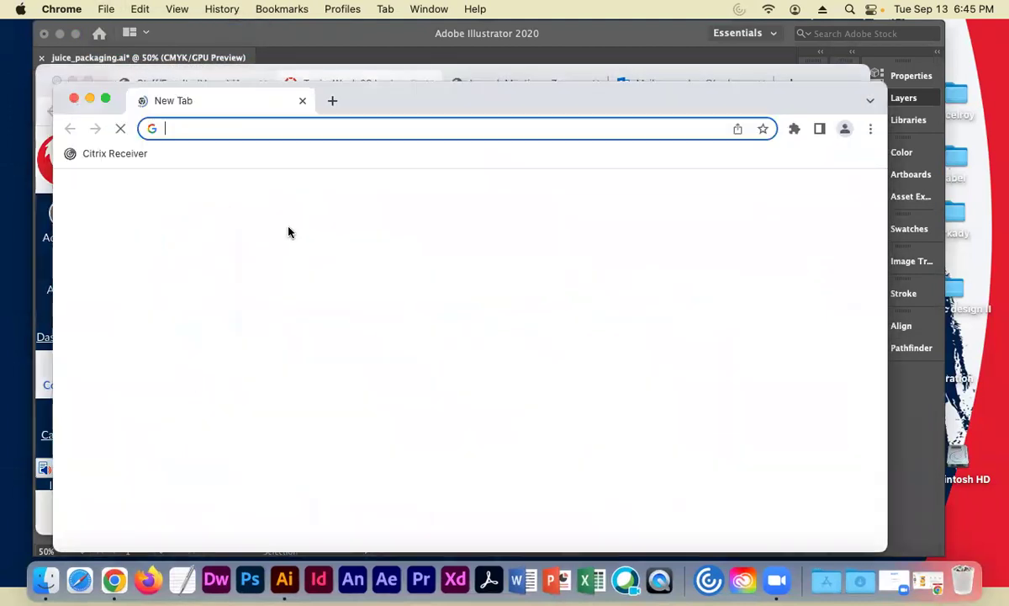
pyautogui.write('mango')
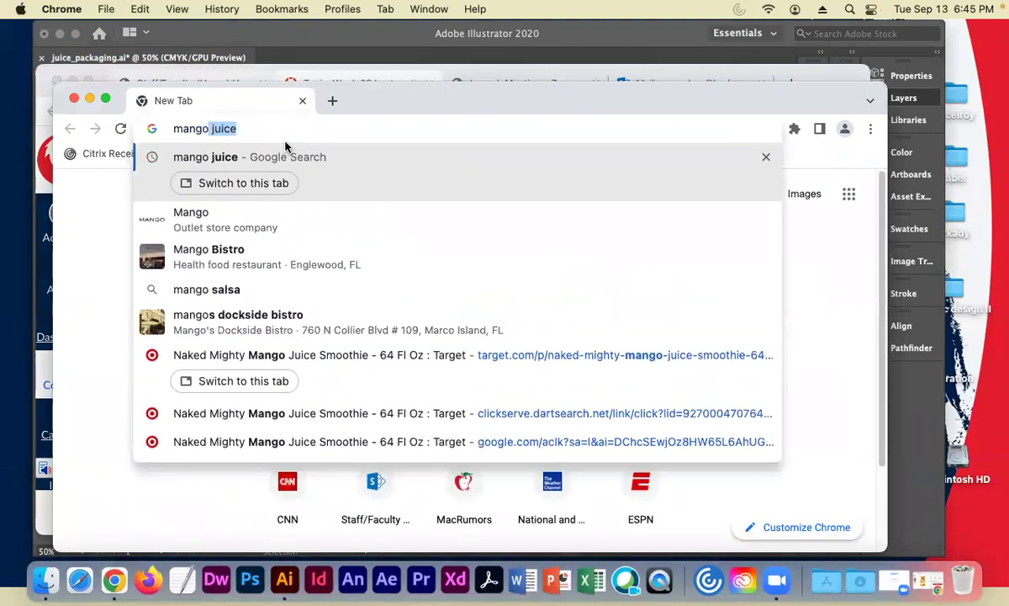
pyautogui.press('BackSpace')
pyautogui.write('\\')
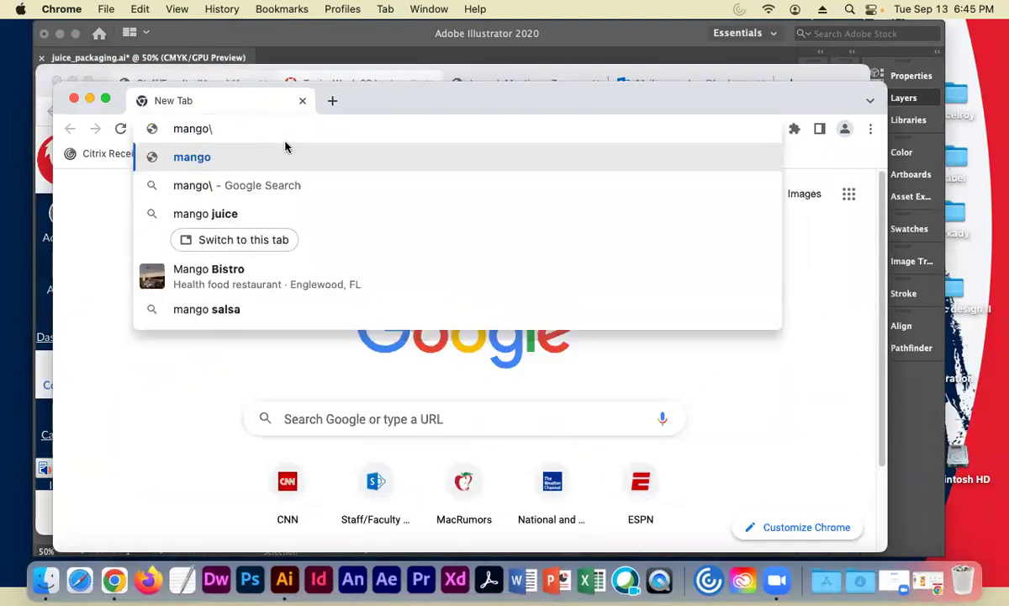
pyautogui.press('BackSpace')
pyautogui.press('Return')
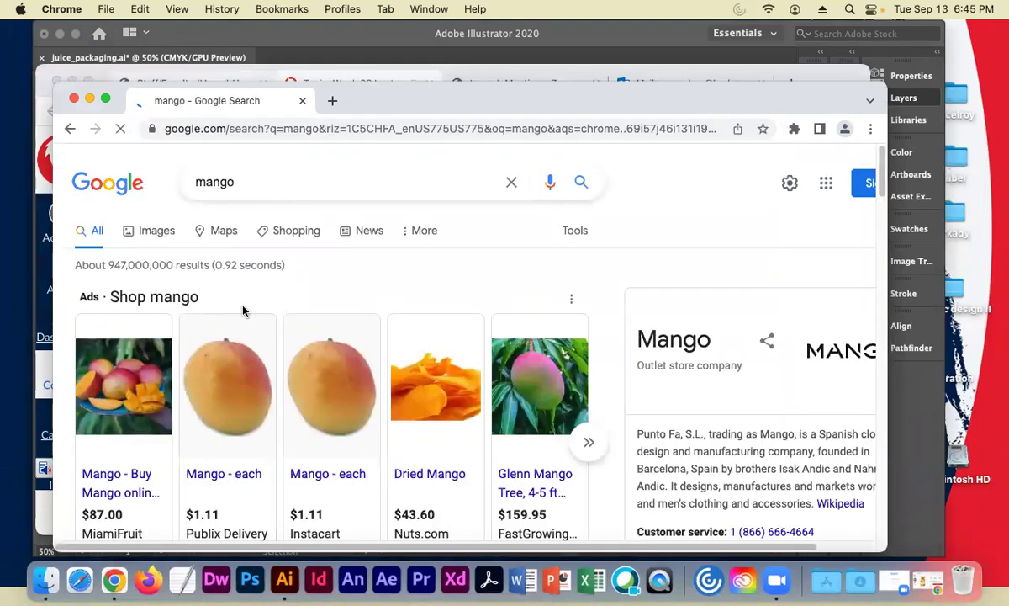
pyautogui.click(151, 232)
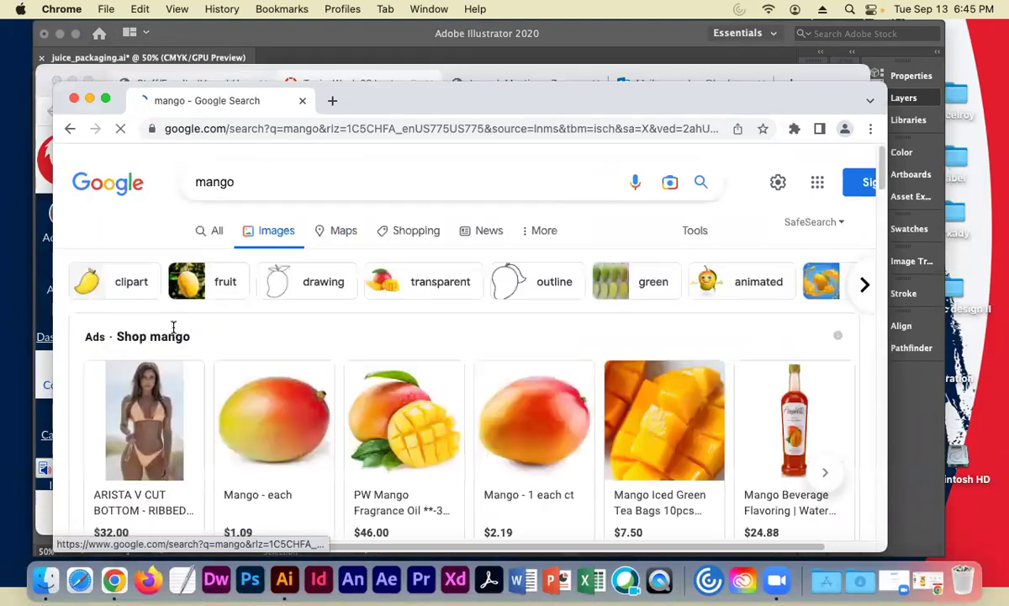
pyautogui.click(295, 413)
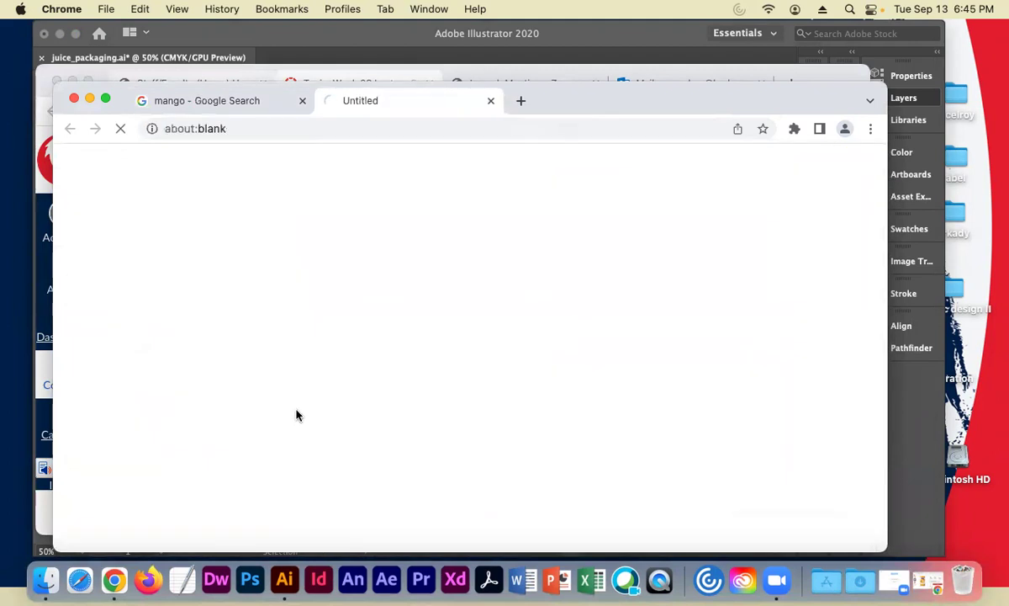
pyautogui.scroll(-5, 638, 336)
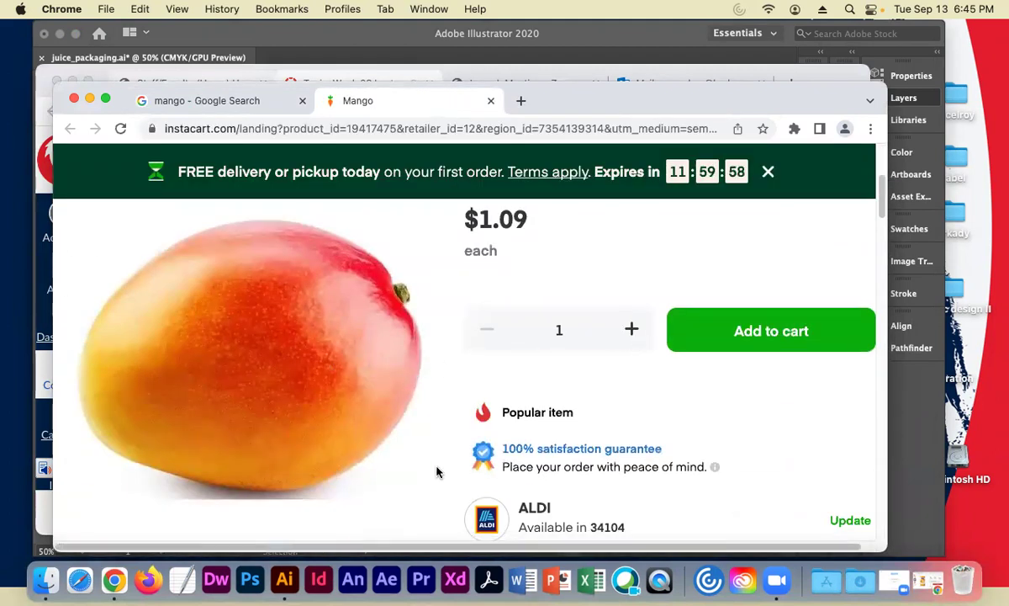
# Screenshot the mango photo with Cmd+Shift+4, close the browser window and return to Illustrator
pyautogui.press('super+shift+4')
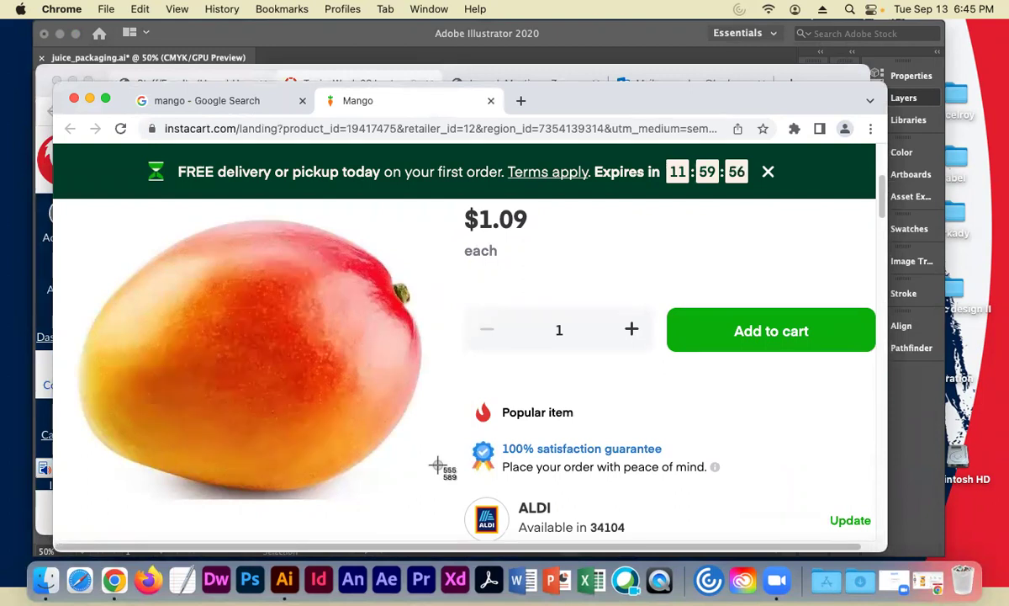
pyautogui.moveTo(69, 213); pyautogui.dragTo(427, 501)
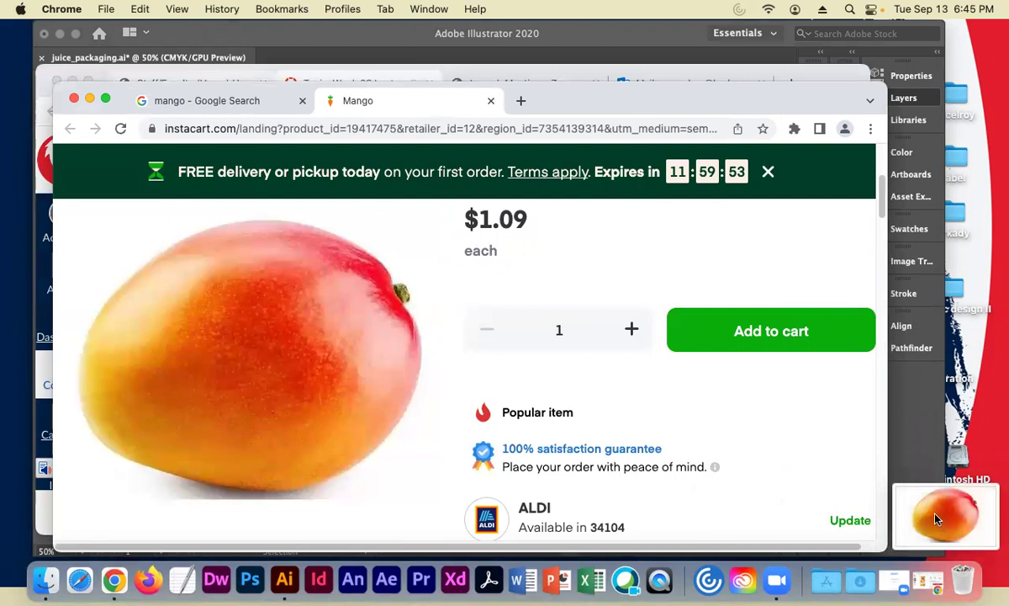
pyautogui.click(915, 509)
pyautogui.click(770, 152)
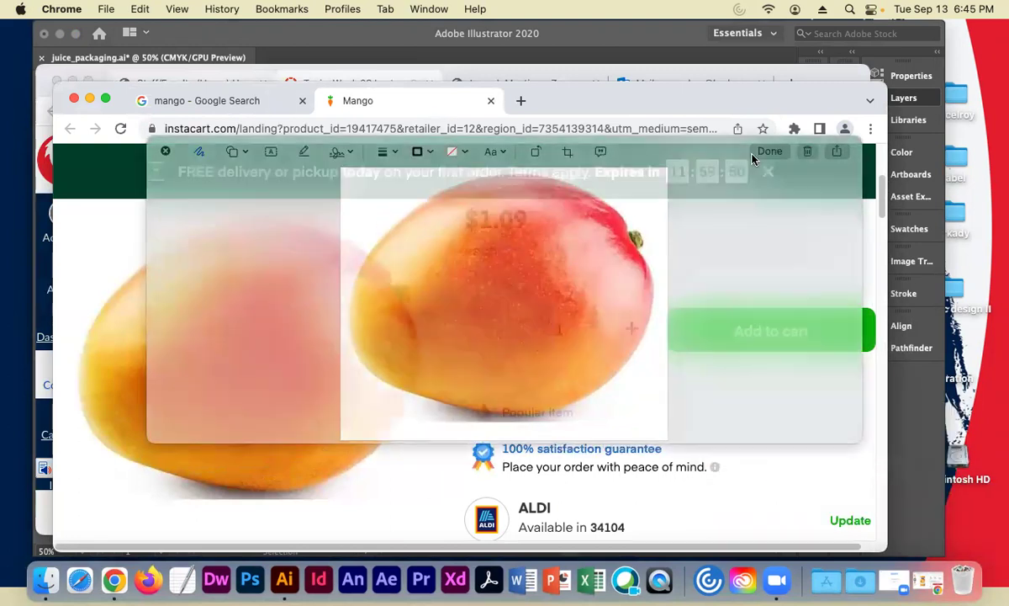
pyautogui.click(73, 101)
pyautogui.click(89, 99)
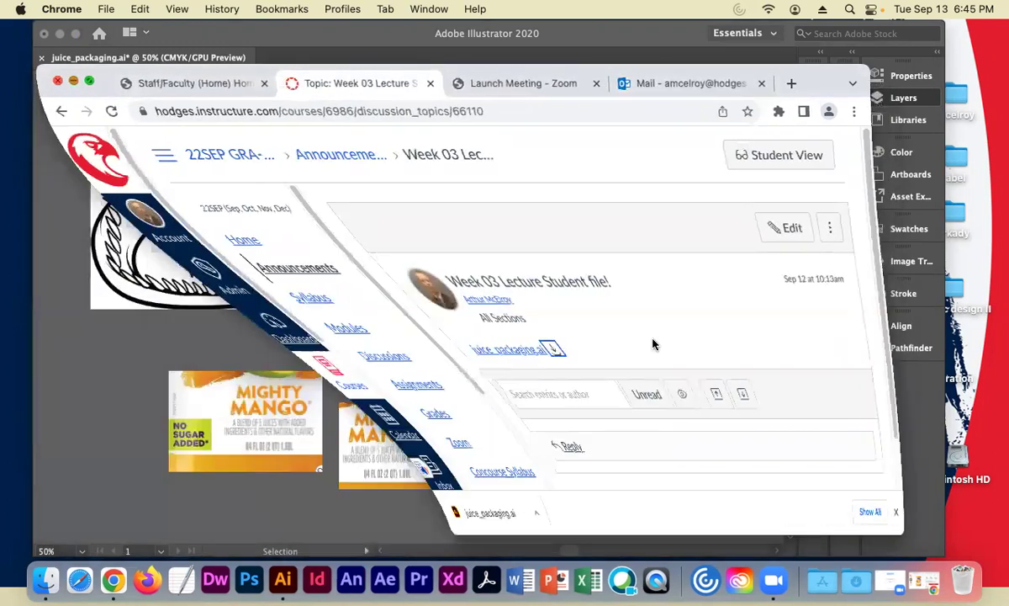
pyautogui.click(193, 404)
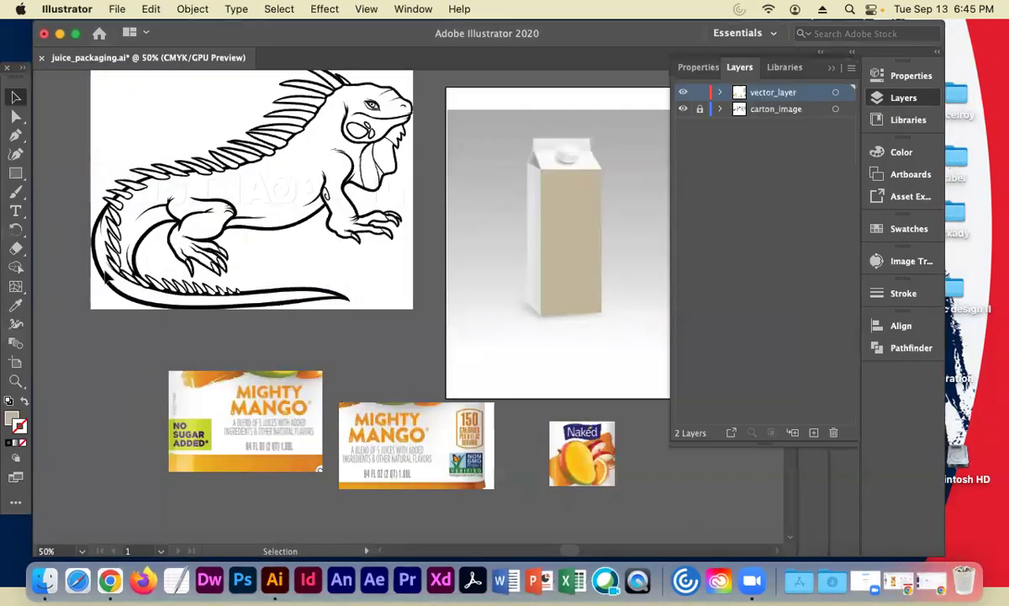
# Place the latest mango screenshot and move it over the Mighty Mango label images
pyautogui.click(117, 8)
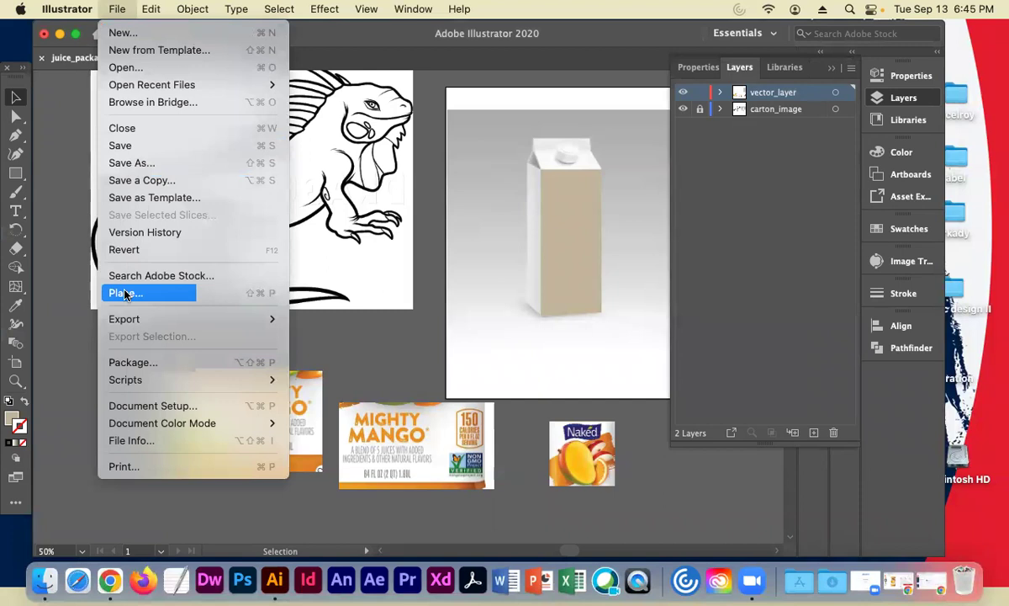
pyautogui.click(122, 293)
pyautogui.click(757, 266)
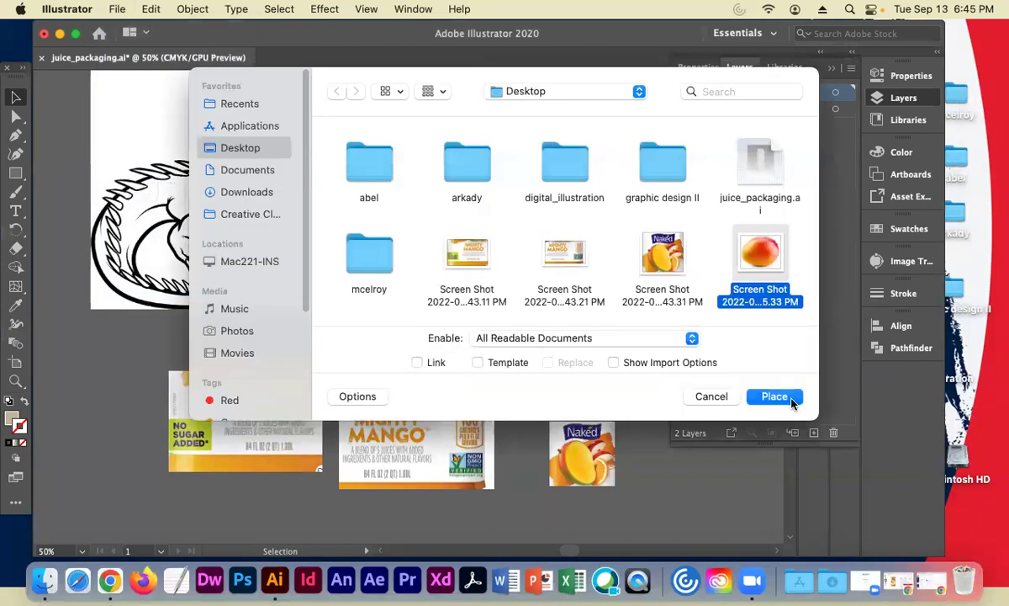
pyautogui.click(775, 396)
pyautogui.click(55, 330)
pyautogui.moveTo(139, 429); pyautogui.dragTo(294, 409)
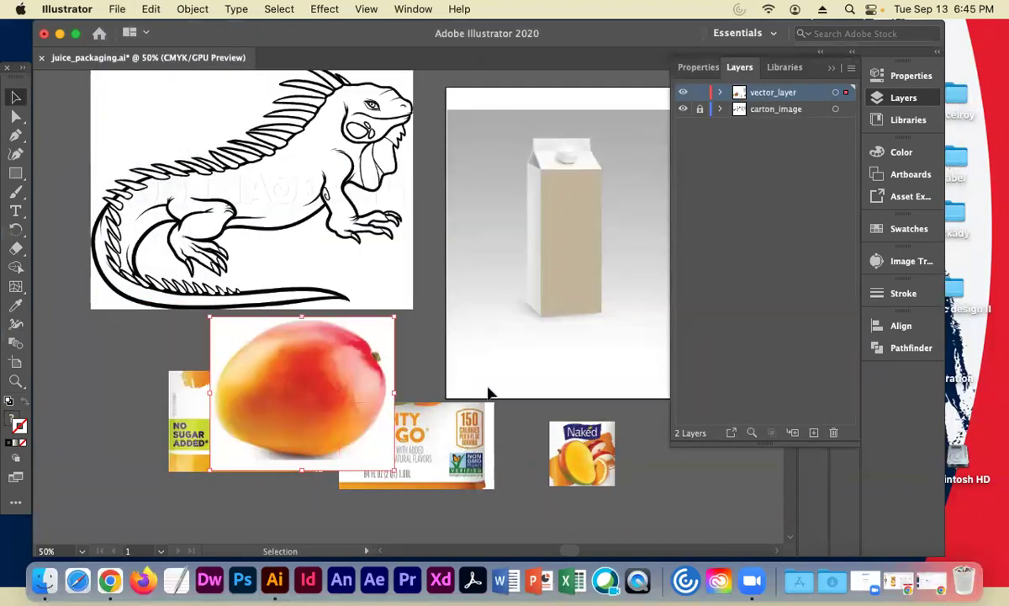
# Check the mango image's 468 × 390 pt size and add a new blank artboard
pyautogui.click(696, 67)
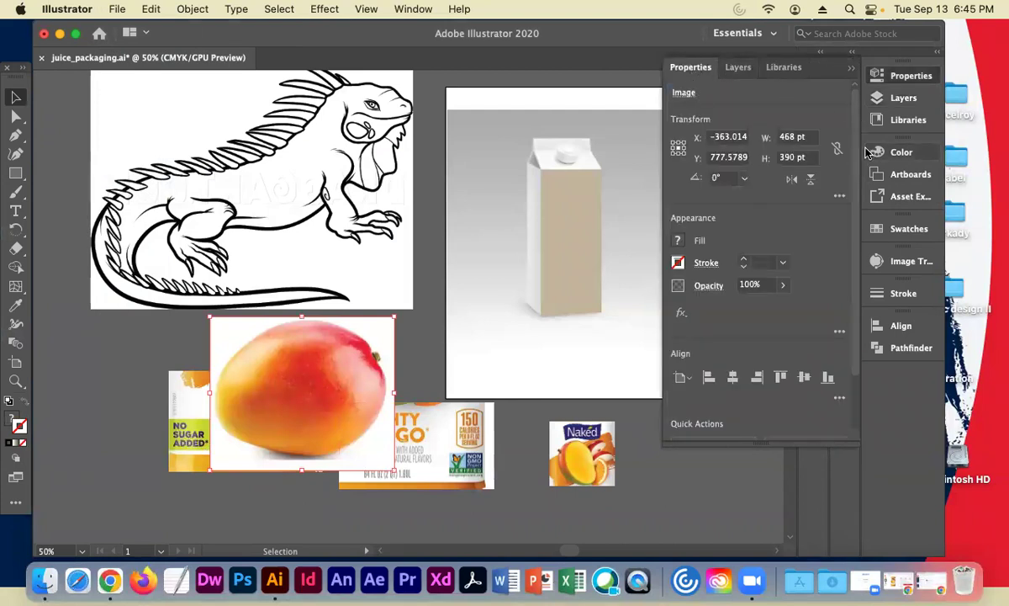
pyautogui.click(906, 174)
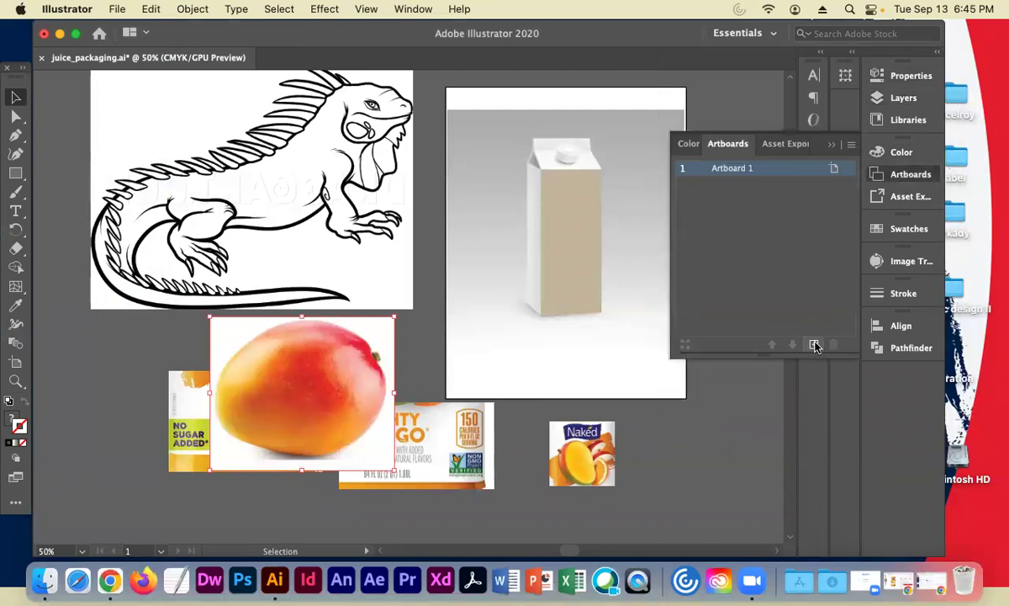
pyautogui.click(814, 345)
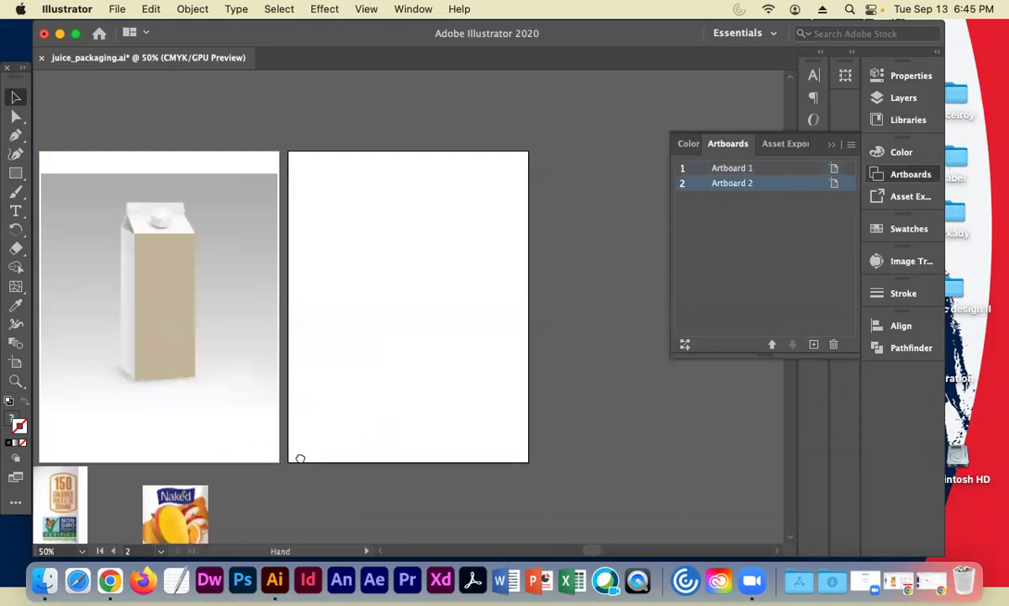
# Drag the mango photo, both Mighty Mango labels and the Naked image onto Artboard 2
pyautogui.hscroll(-5, 299, 458)
pyautogui.scroll(-3, 299, 458)
pyautogui.moveTo(145, 367); pyautogui.dragTo(599, 143)
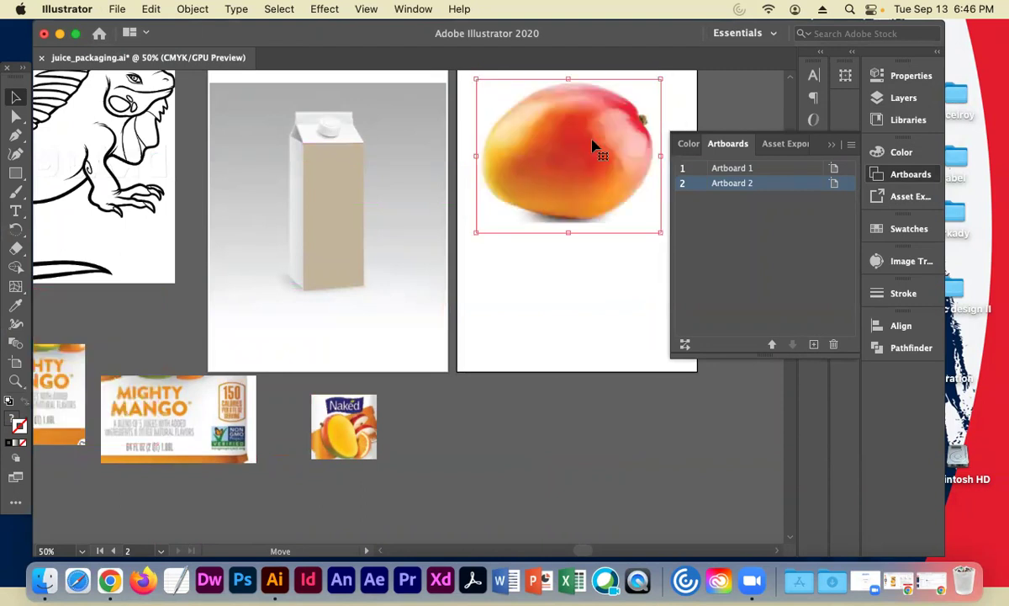
pyautogui.moveTo(72, 396); pyautogui.dragTo(599, 299)
pyautogui.moveTo(476, 469); pyautogui.dragTo(410, 478)
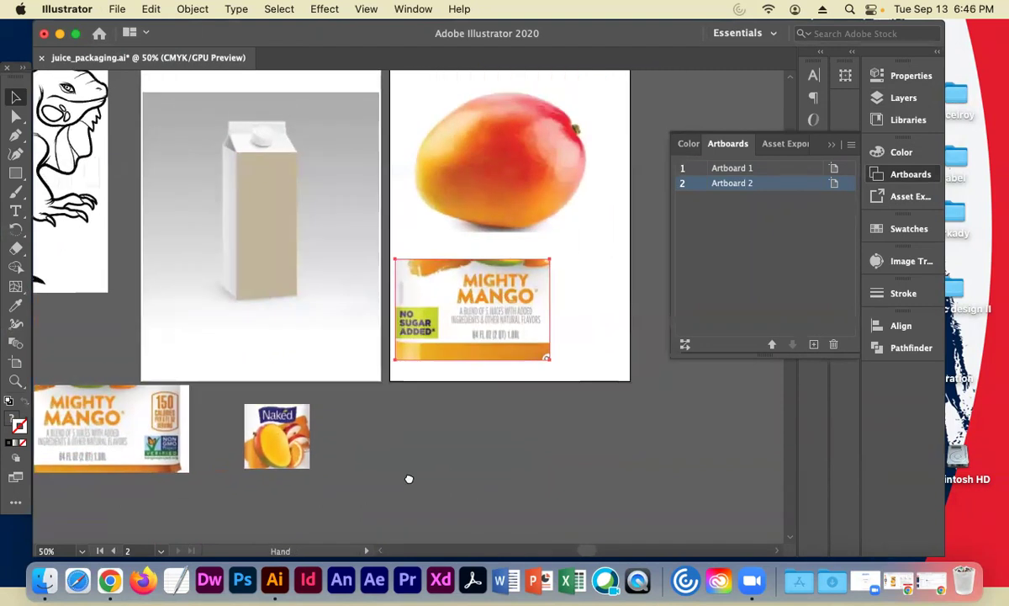
pyautogui.moveTo(128, 435); pyautogui.dragTo(662, 299)
pyautogui.moveTo(277, 433); pyautogui.dragTo(631, 398)
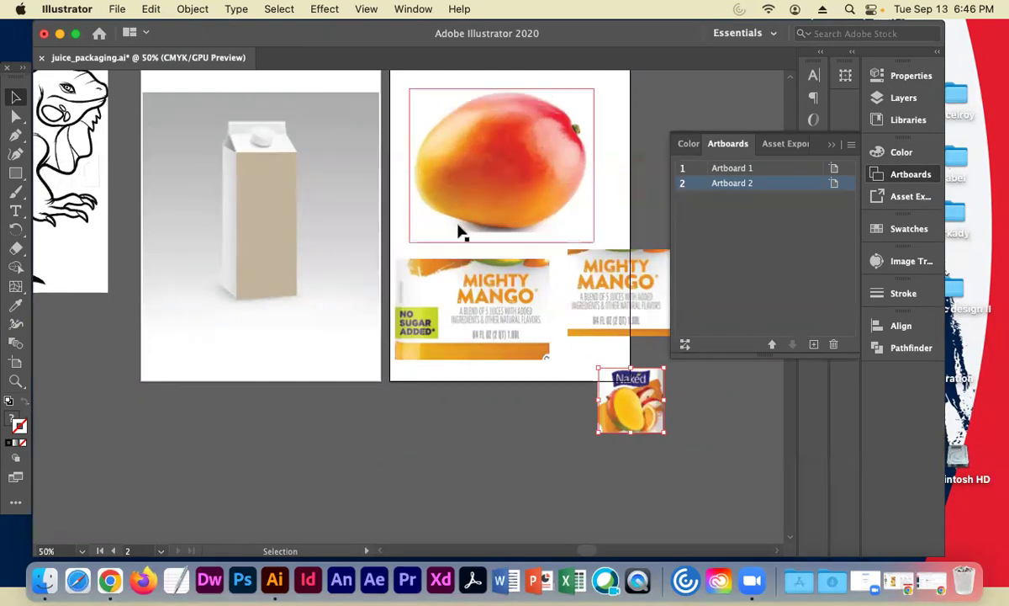
pyautogui.moveTo(171, 272); pyautogui.dragTo(223, 293)
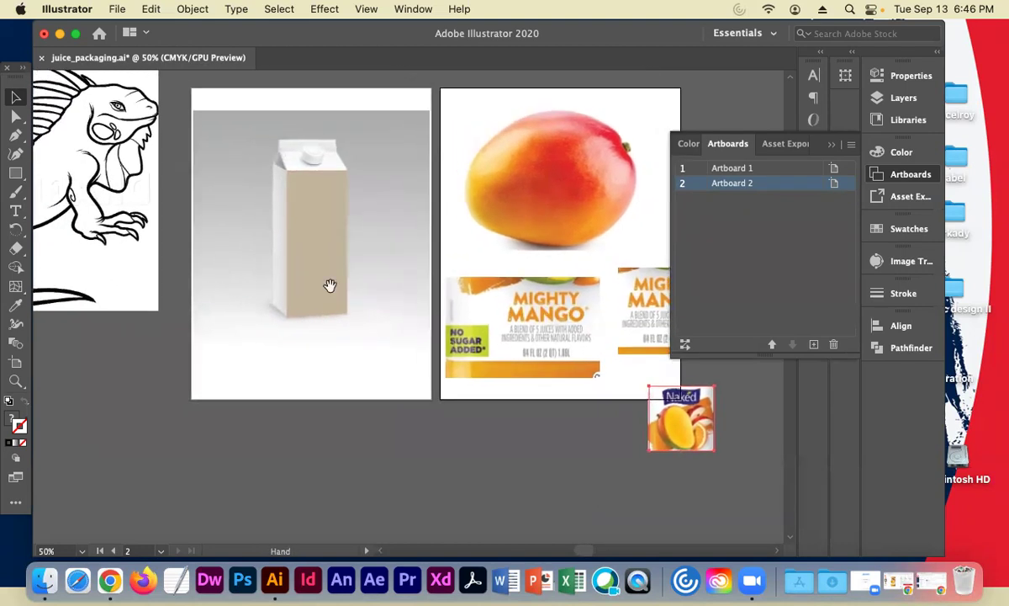
pyautogui.click(837, 148)
pyautogui.moveTo(307, 273); pyautogui.dragTo(332, 286)
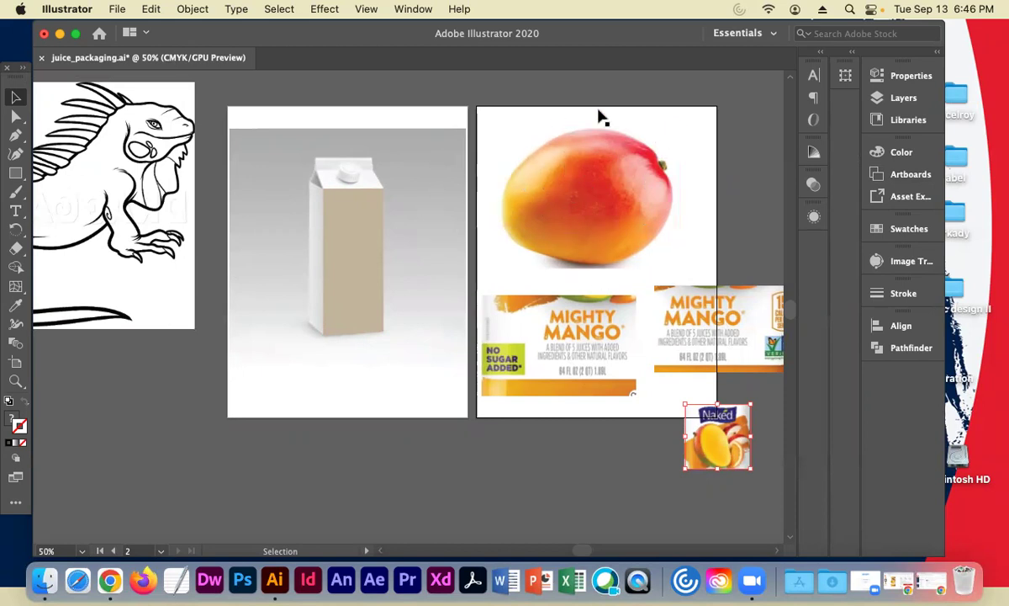
pyautogui.click(900, 98)
# Lock all four image sublayers in vector_layer, then select the Star tool
pyautogui.click(721, 92)
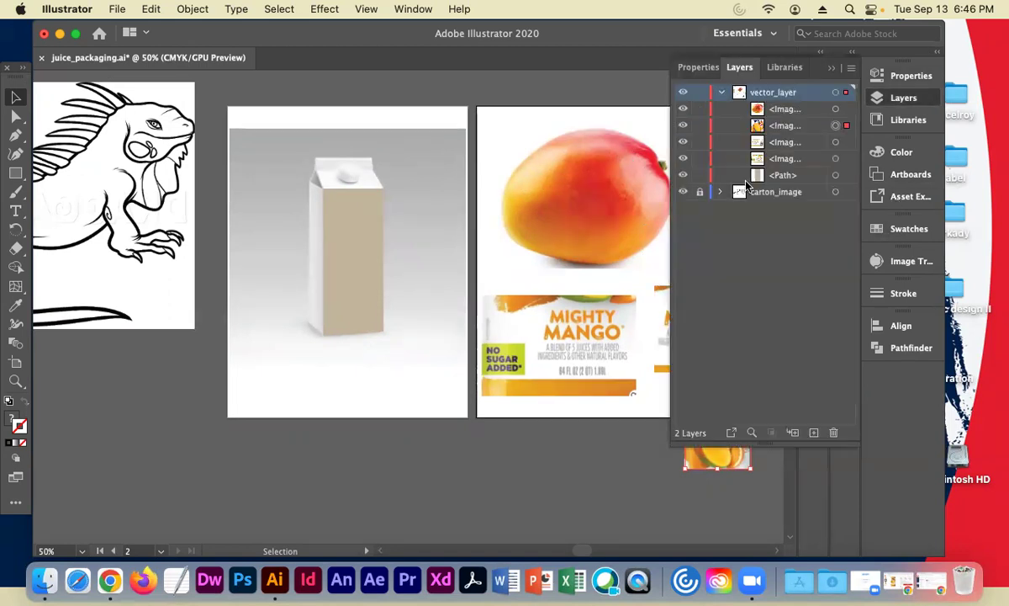
pyautogui.click(700, 108)
pyautogui.click(700, 125)
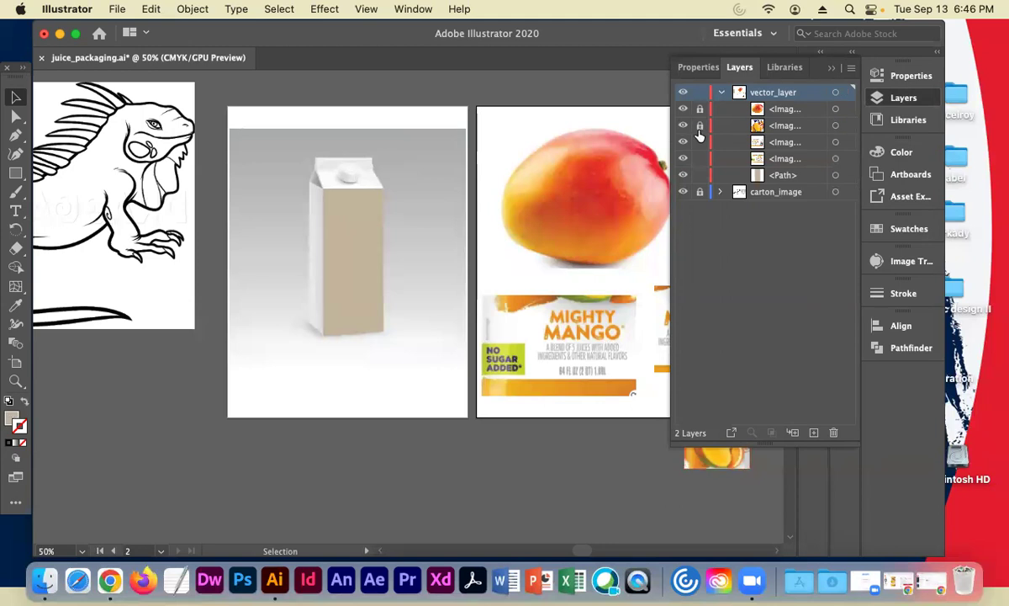
pyautogui.click(700, 142)
pyautogui.click(700, 159)
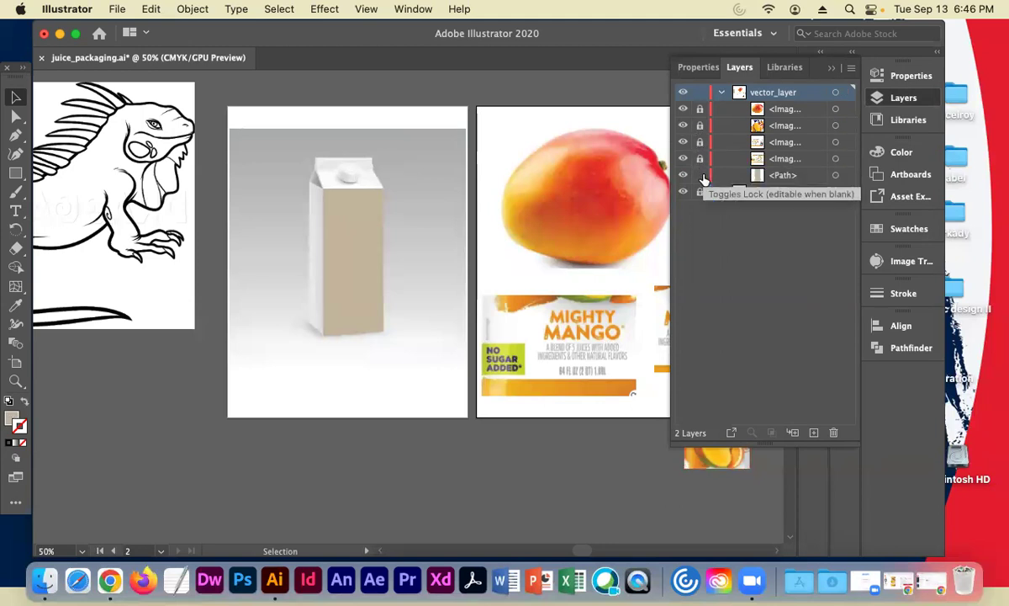
pyautogui.doubleClick(830, 69)
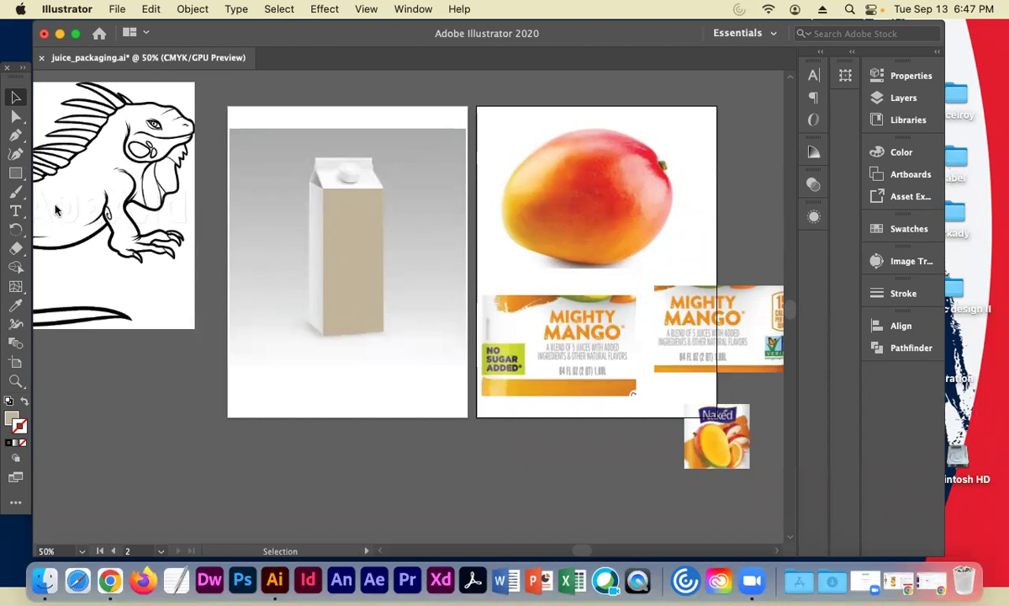
pyautogui.click(13, 174)
pyautogui.click(77, 230)
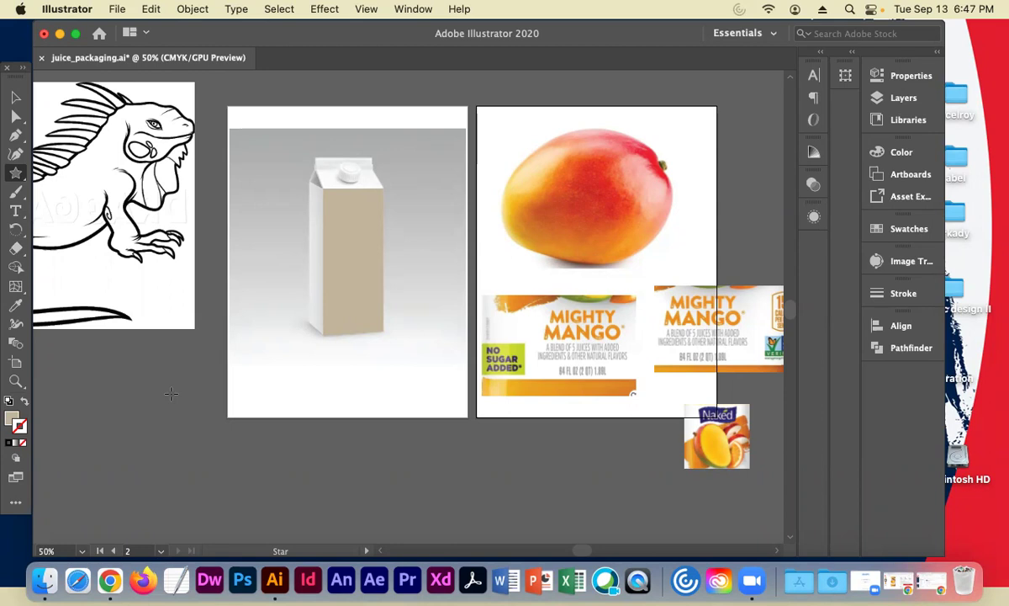
# Create a 13-point star with Radius 1 of 23 pt and Radius 2 of 3 pt
pyautogui.click(150, 373)
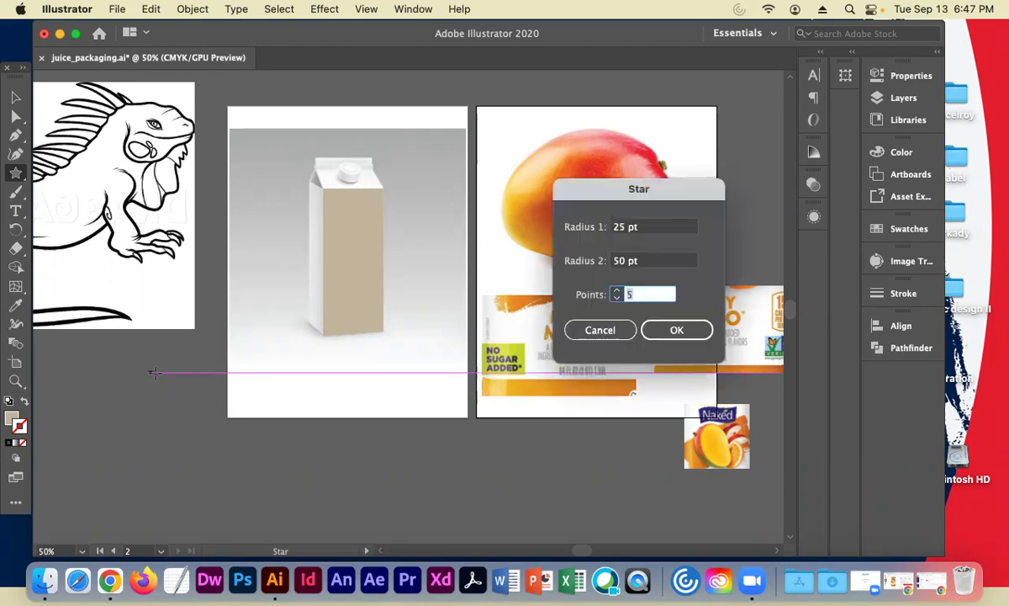
pyautogui.click(623, 230)
pyautogui.moveTo(623, 227); pyautogui.dragTo(610, 226)
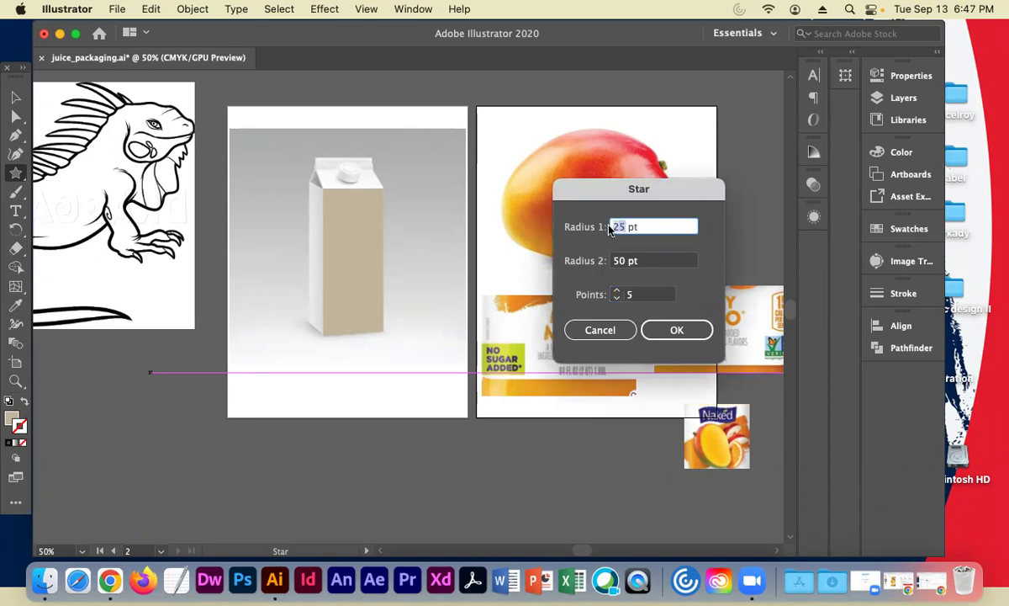
pyautogui.write('23')
pyautogui.click(620, 263)
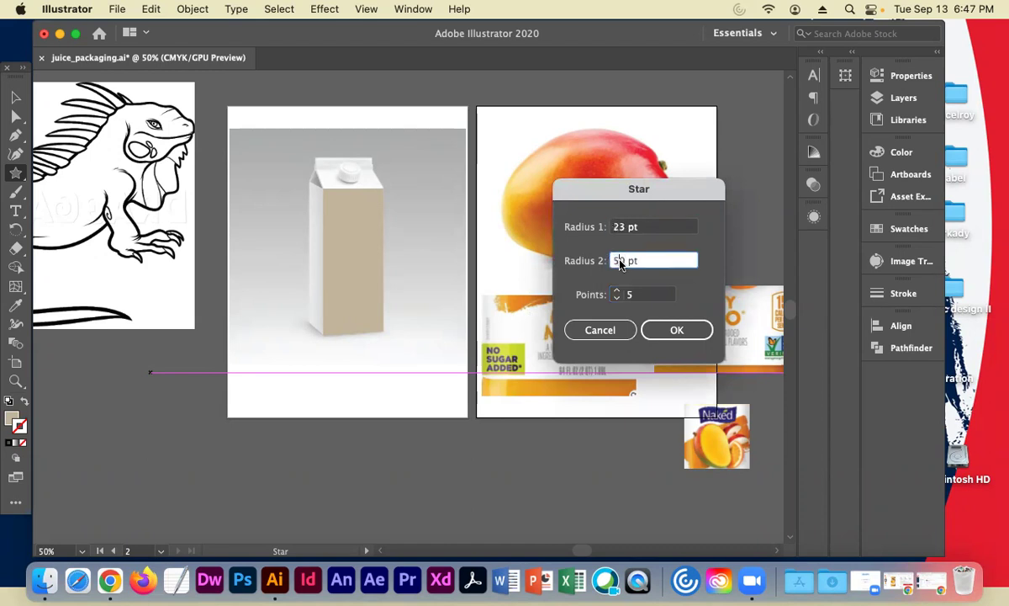
pyautogui.moveTo(624, 257); pyautogui.dragTo(603, 255)
pyautogui.write('3')
pyautogui.moveTo(635, 297); pyautogui.dragTo(616, 293)
pyautogui.write('13')
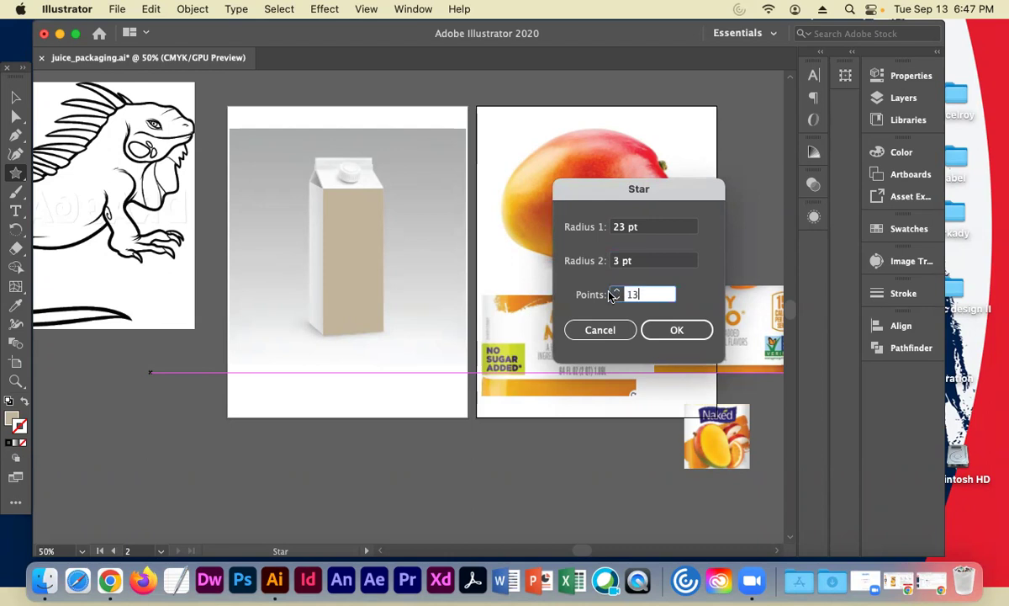
pyautogui.click(671, 330)
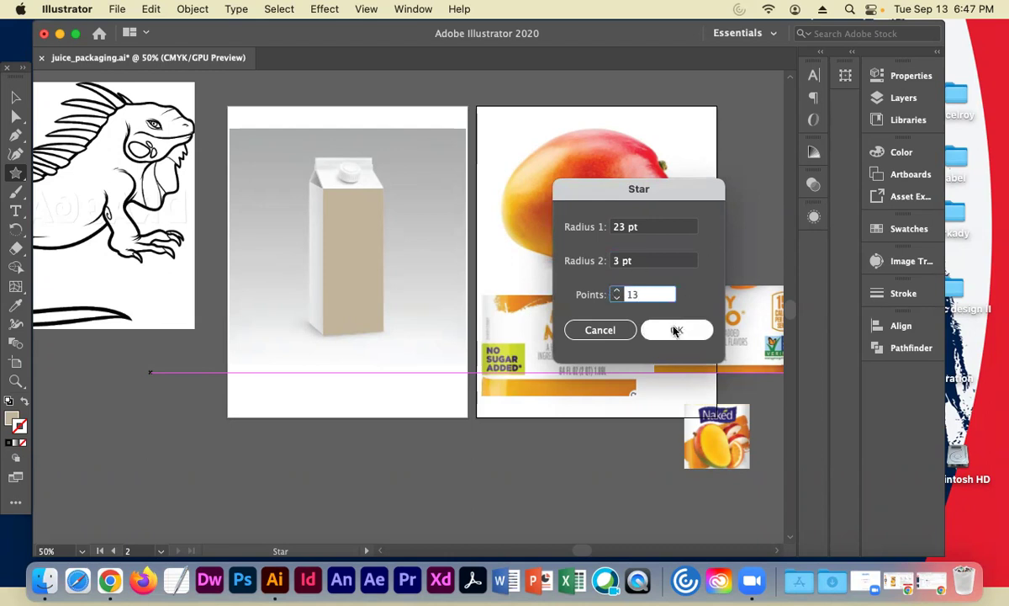
# Enlarge the star to about 295 pt wide and move it over the carton artboard's bottom
pyautogui.click(15, 98)
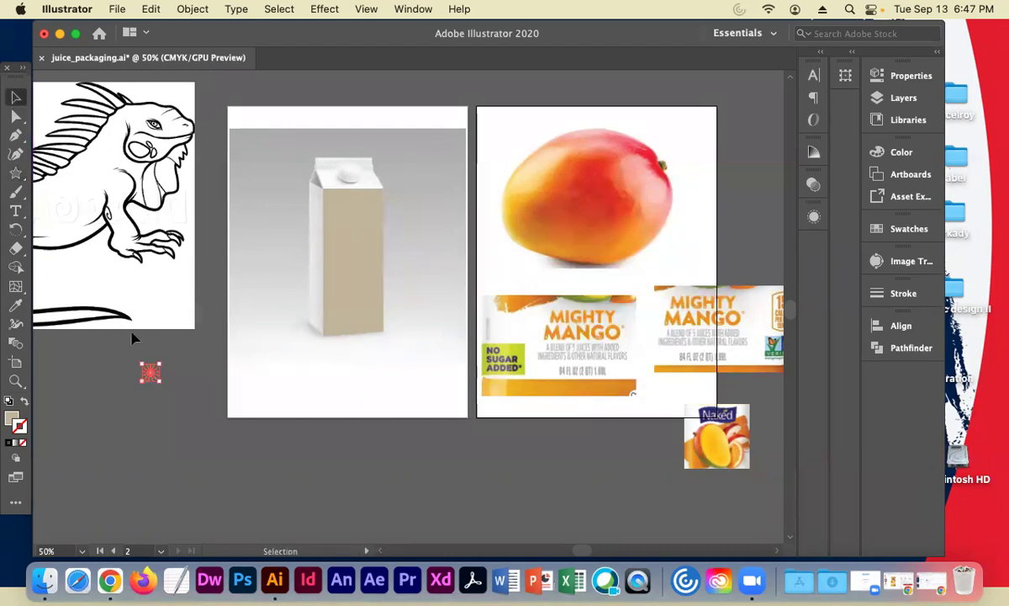
pyautogui.moveTo(161, 382); pyautogui.dragTo(316, 489)
pyautogui.moveTo(205, 423); pyautogui.dragTo(384, 413)
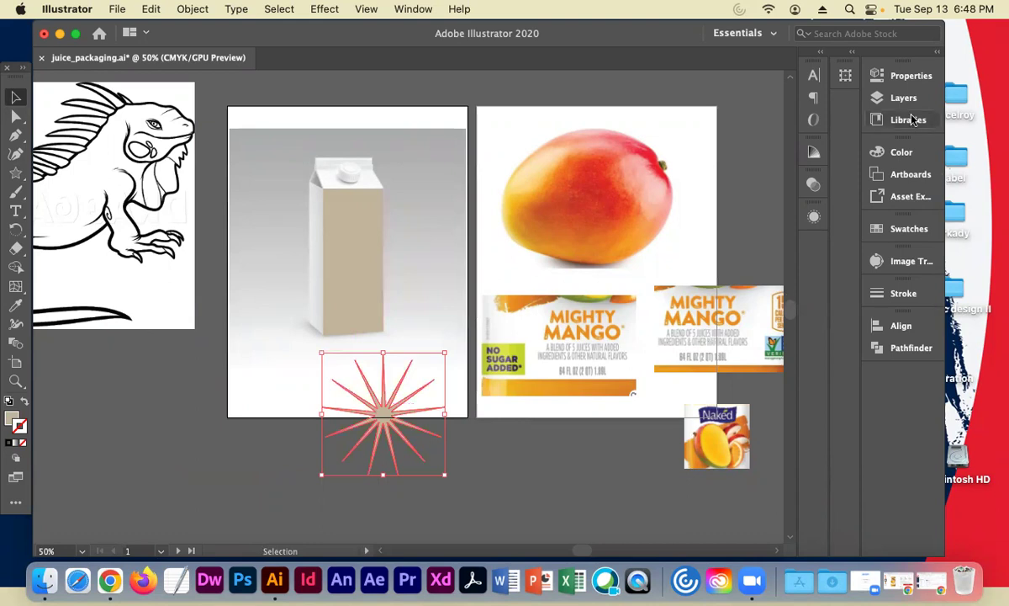
# Add Artboard 3 after Artboard 2 and move the starburst onto it
pyautogui.click(908, 174)
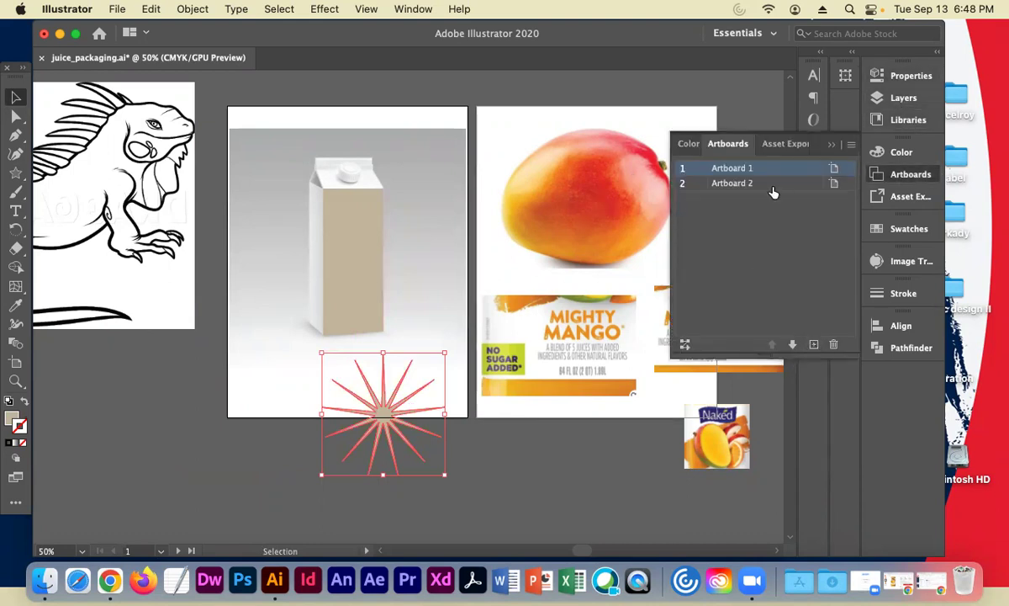
pyautogui.click(773, 184)
pyautogui.click(813, 344)
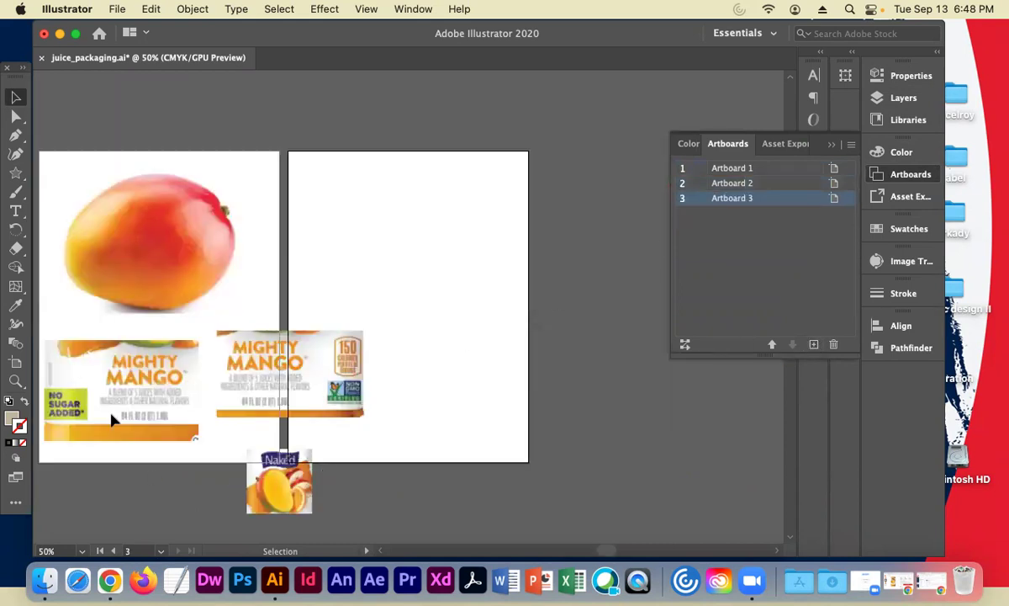
pyautogui.hscroll(-6, 144, 491)
pyautogui.scroll(-2, 144, 492)
pyautogui.click(248, 358)
pyautogui.moveTo(249, 358); pyautogui.dragTo(582, 178)
pyautogui.moveTo(577, 293); pyautogui.dragTo(271, 384)
pyautogui.moveTo(295, 270); pyautogui.dragTo(445, 210)
# Zoom to 100% and reposition the window and view so the whole star is visible
pyautogui.press('super+equal')
pyautogui.press('super+equal')
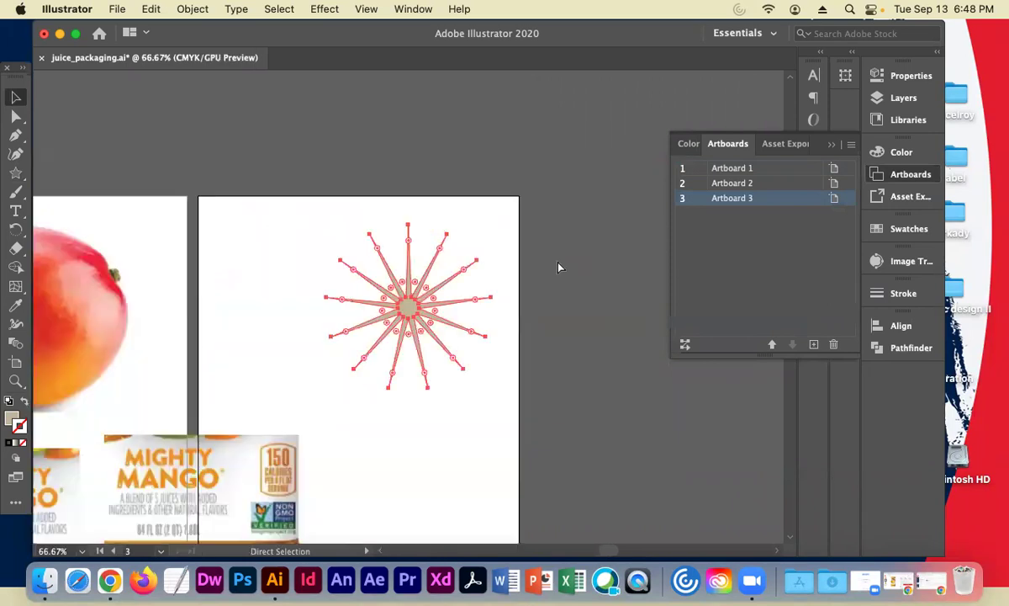
pyautogui.moveTo(200, 300); pyautogui.dragTo(349, 158)
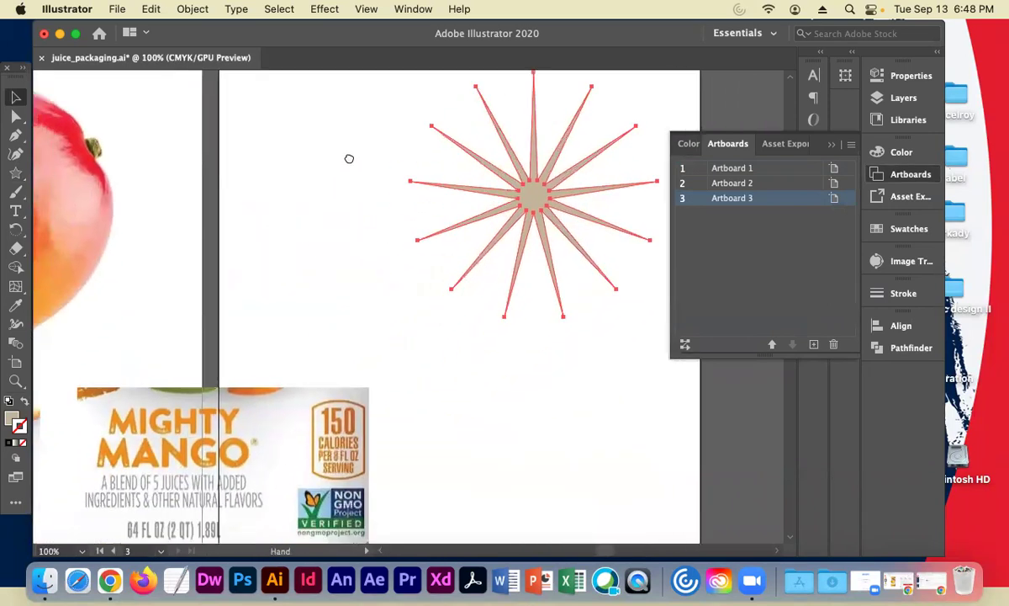
pyautogui.scroll(-3, 333, 185)
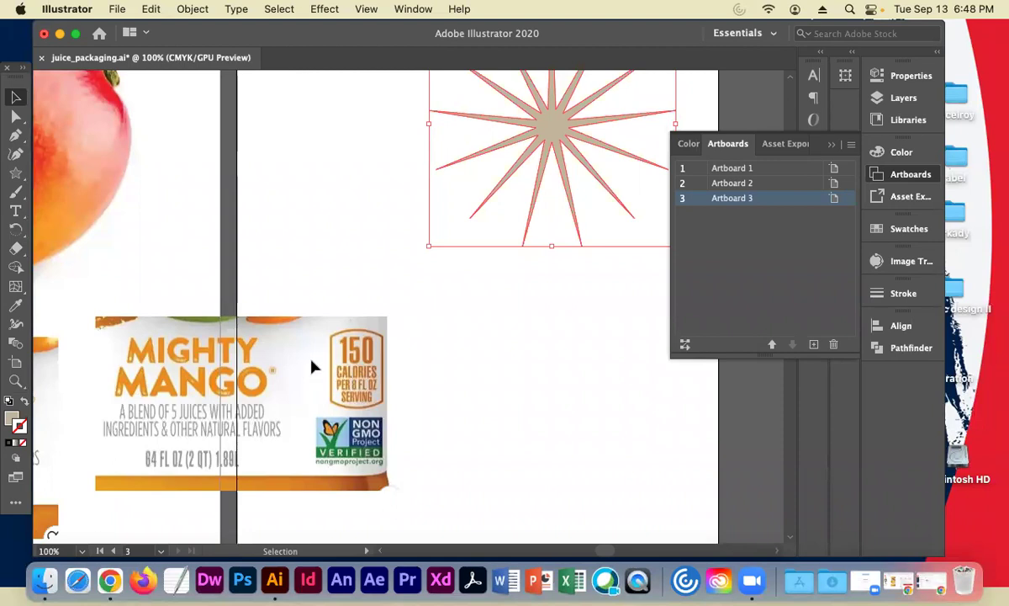
pyautogui.moveTo(664, 35); pyautogui.dragTo(964, 581)
pyautogui.click(315, 59)
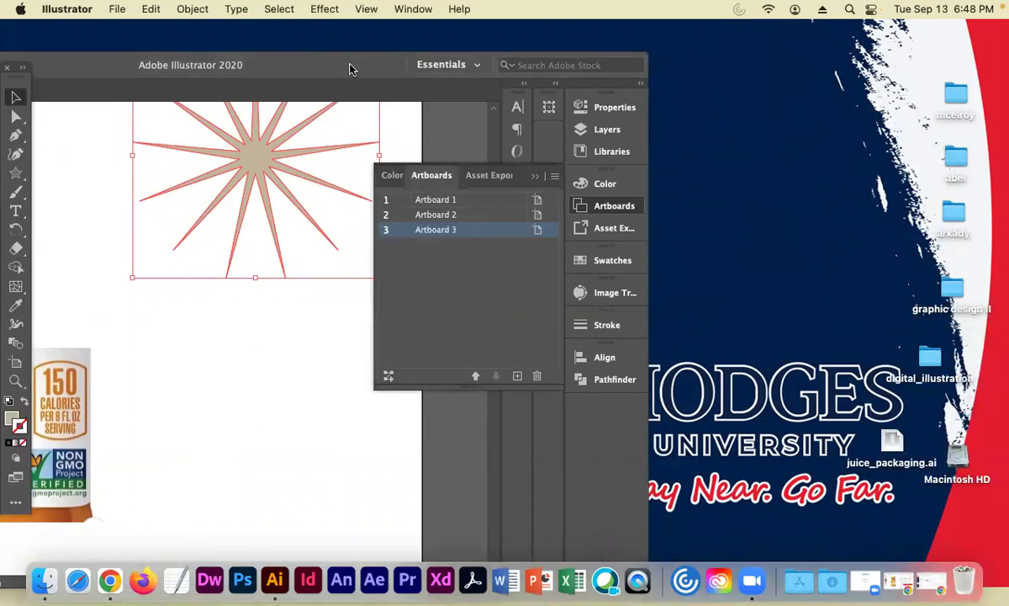
pyautogui.moveTo(289, 80); pyautogui.dragTo(428, 72)
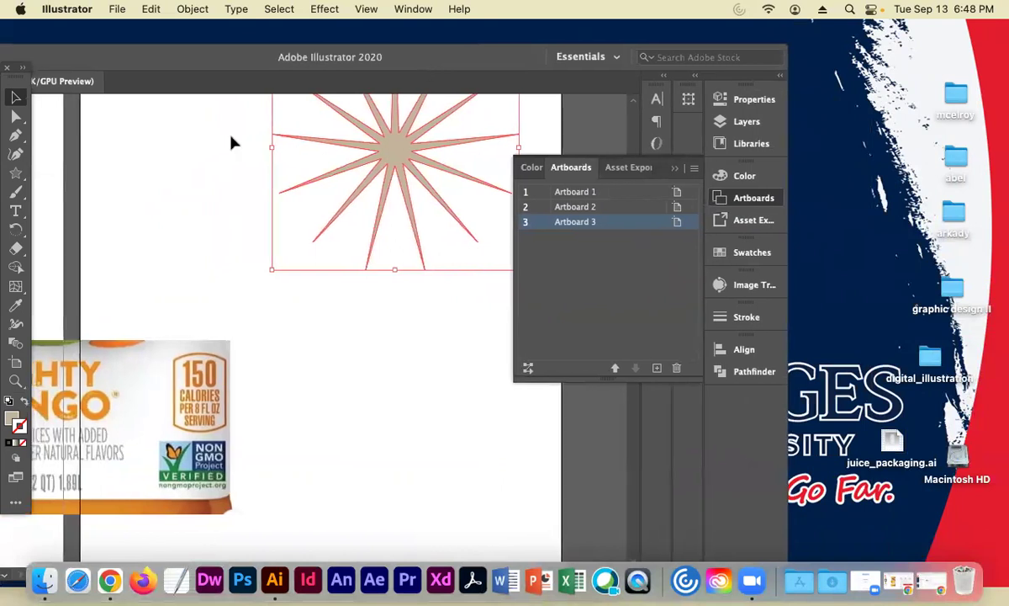
pyautogui.moveTo(75, 57); pyautogui.dragTo(234, 36)
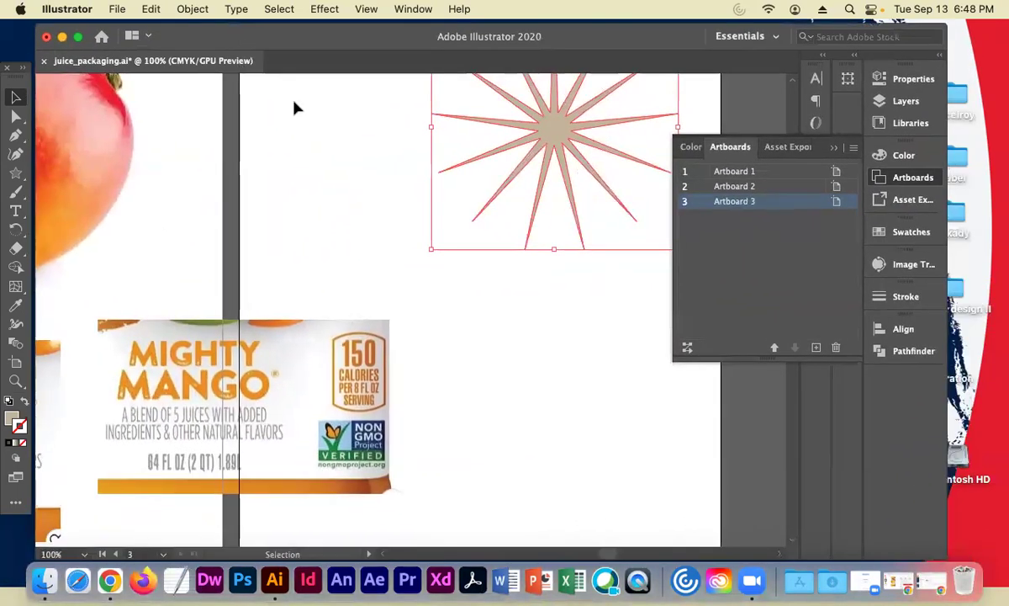
pyautogui.click(834, 147)
pyautogui.moveTo(571, 157); pyautogui.dragTo(557, 196)
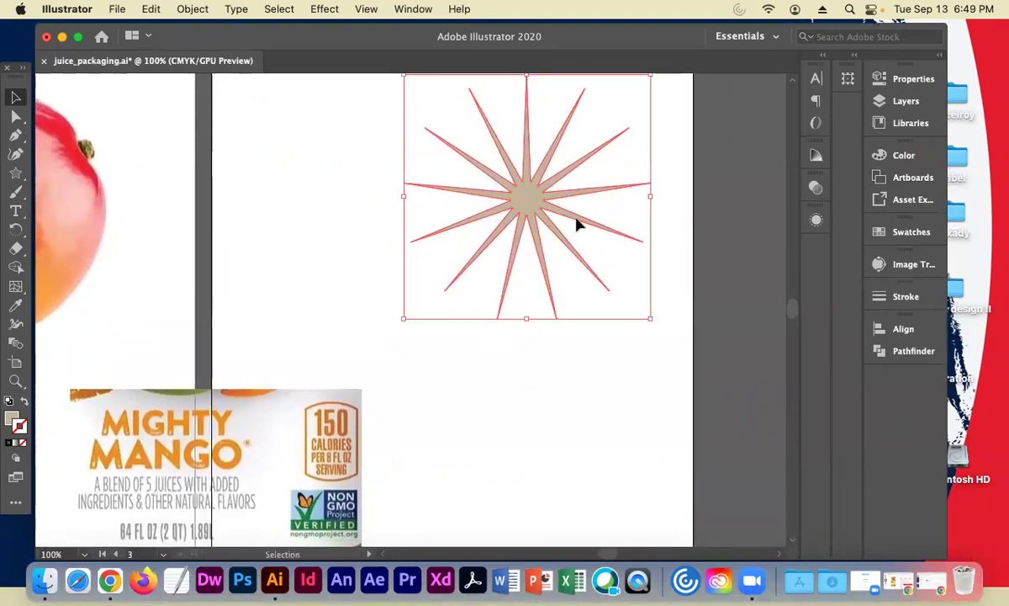
pyautogui.click(15, 304)
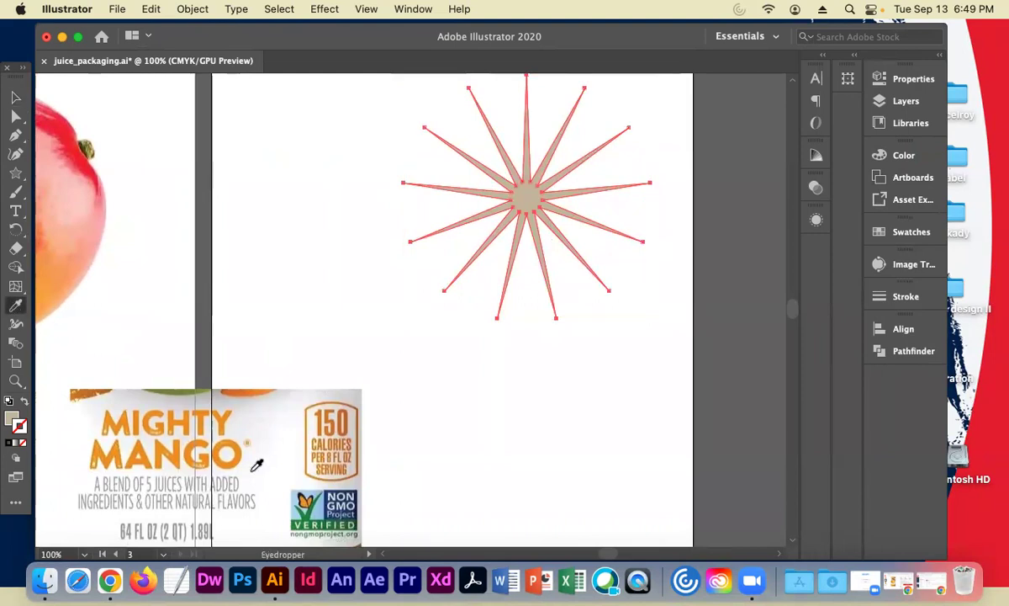
# Fill the star with a gold tone sampled from the mango using the Eyedropper
pyautogui.click(305, 508)
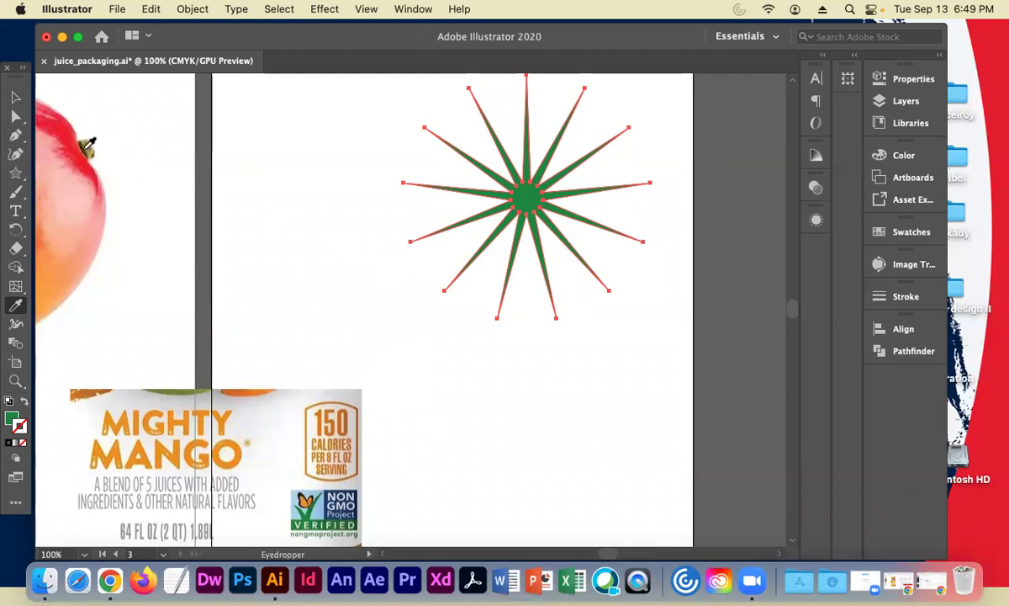
pyautogui.click(85, 149)
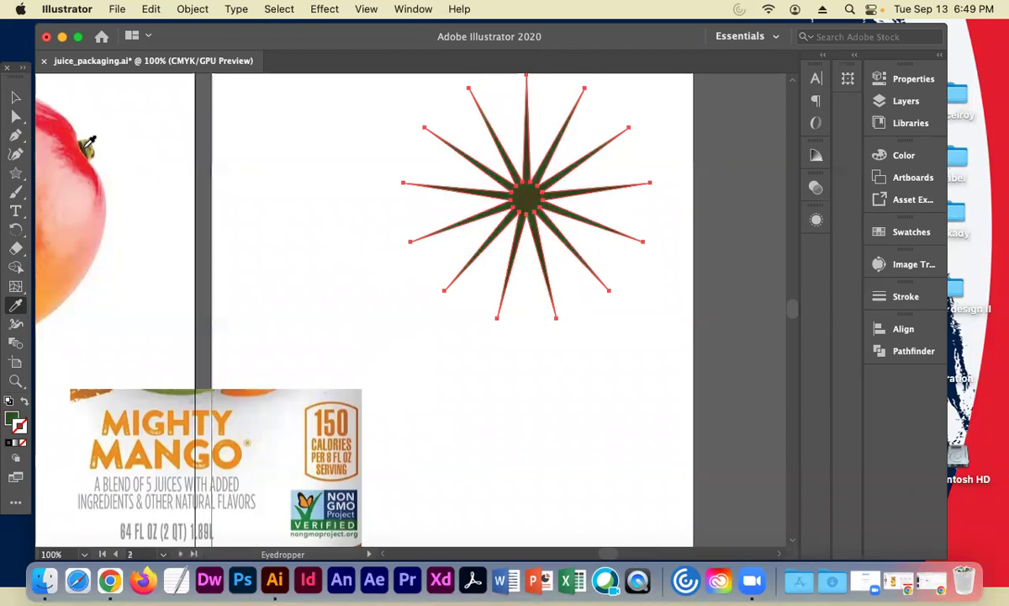
pyautogui.click(85, 149)
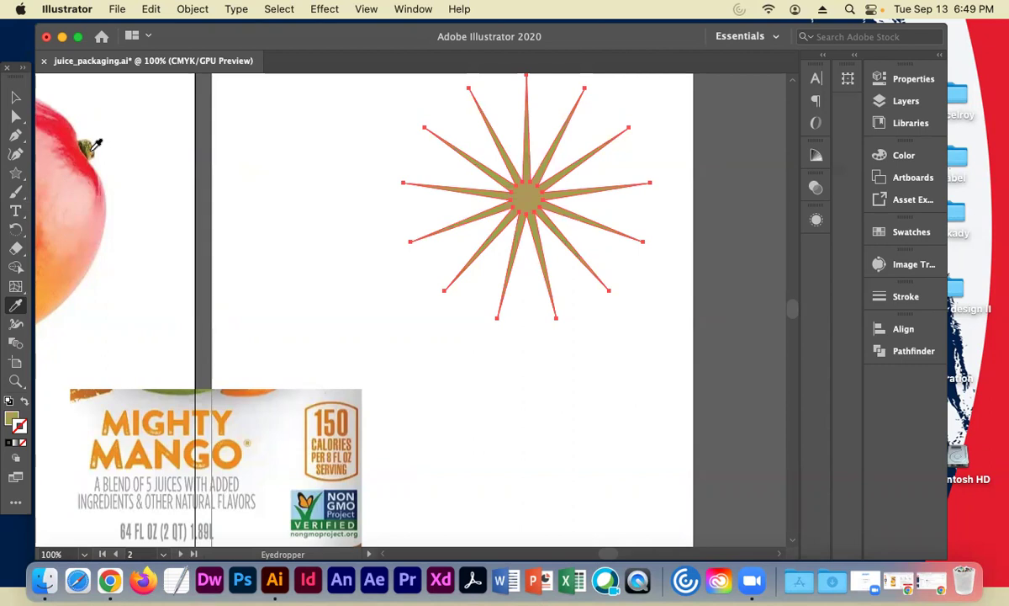
pyautogui.click(90, 147)
pyautogui.click(15, 98)
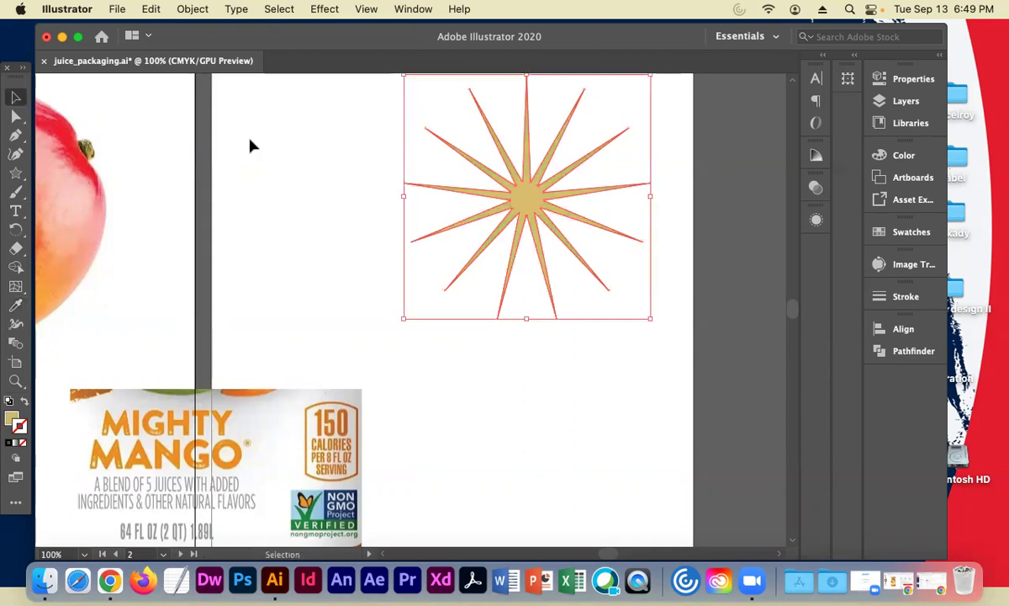
pyautogui.click(124, 126)
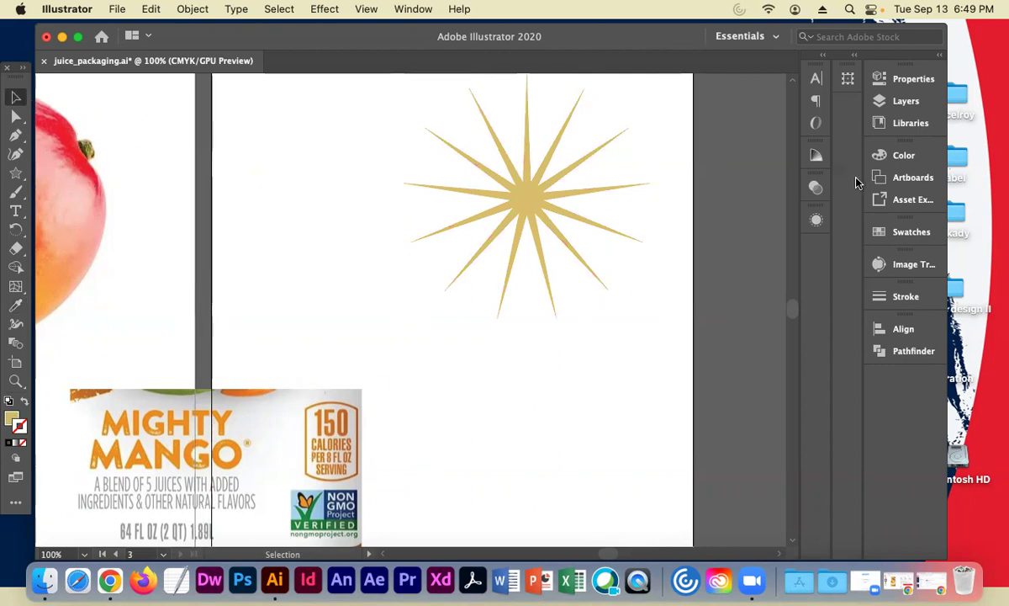
# Save the star's gold fill as a new swatch in the Swatches panel
pyautogui.click(904, 156)
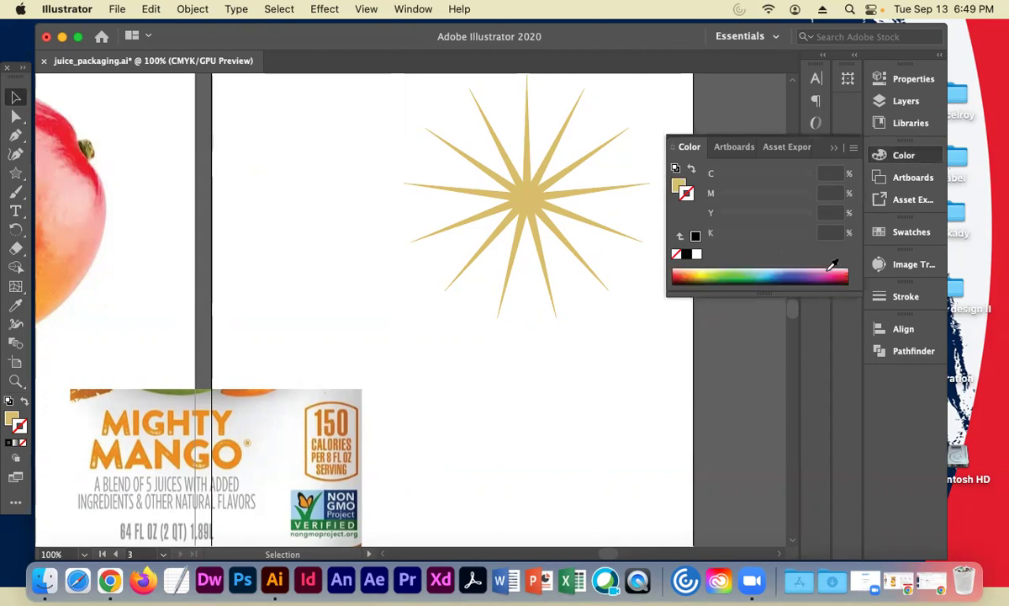
pyautogui.click(911, 231)
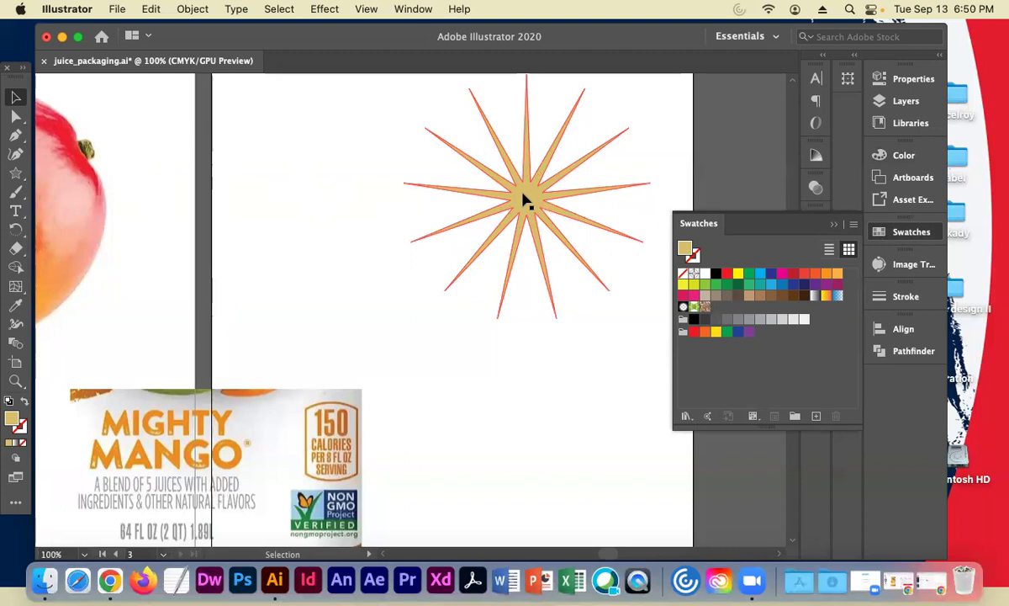
pyautogui.moveTo(684, 252); pyautogui.dragTo(719, 308)
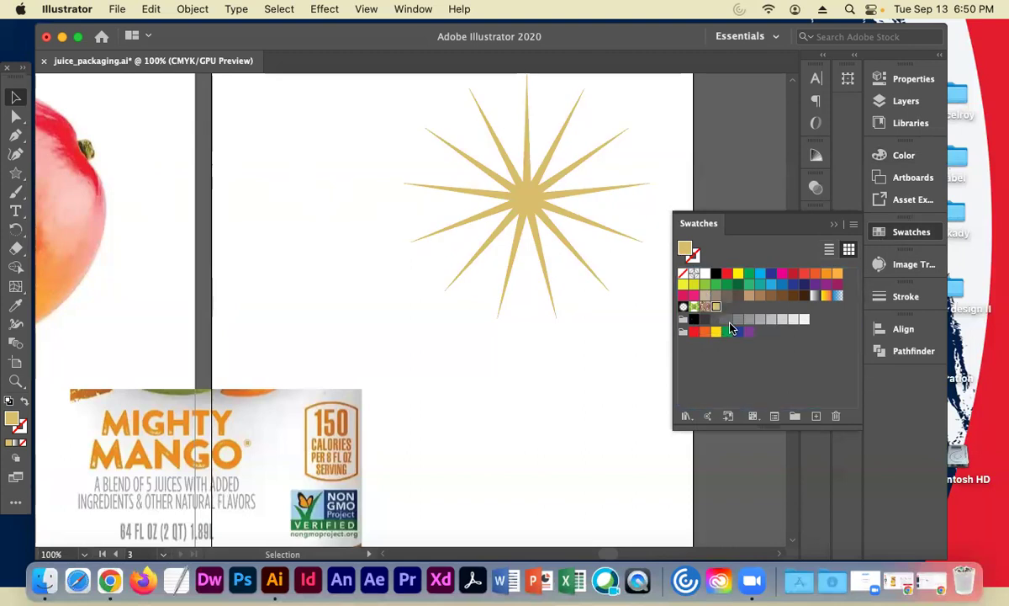
pyautogui.click(516, 205)
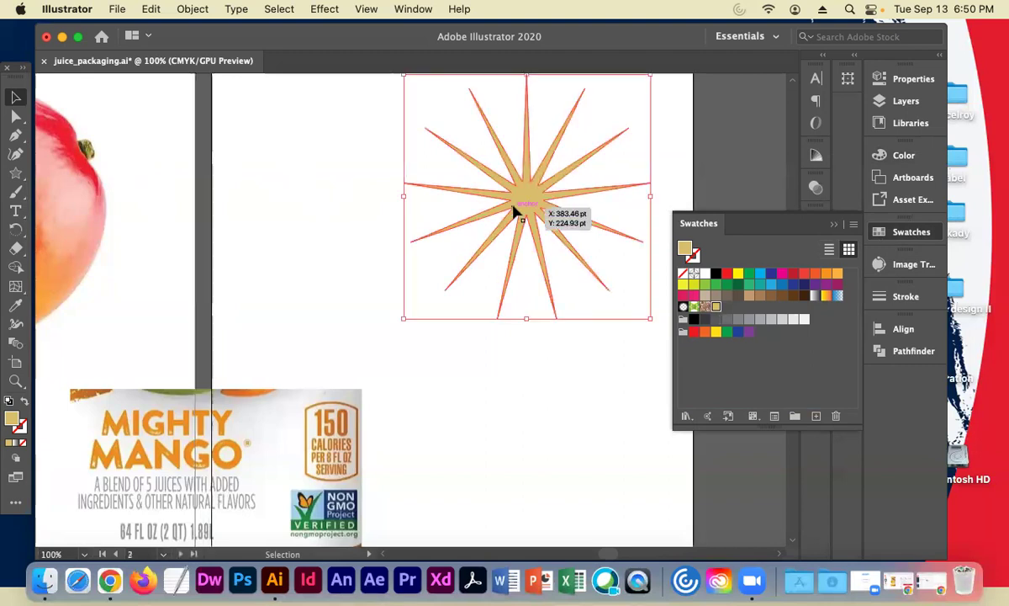
# Recolour the star with the mango stem's olive and drag it into Swatches
pyautogui.click(15, 305)
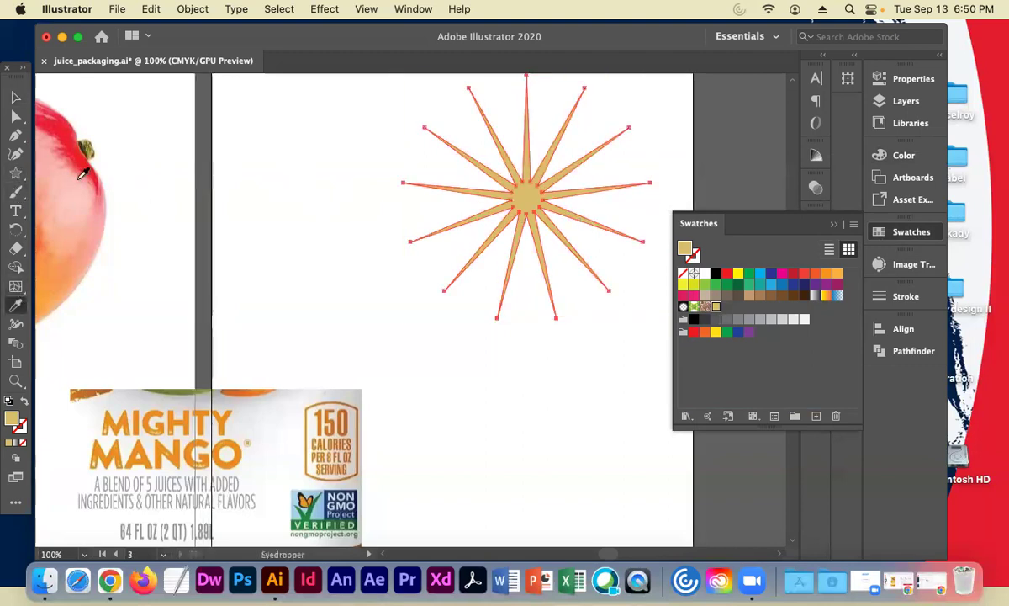
pyautogui.click(86, 150)
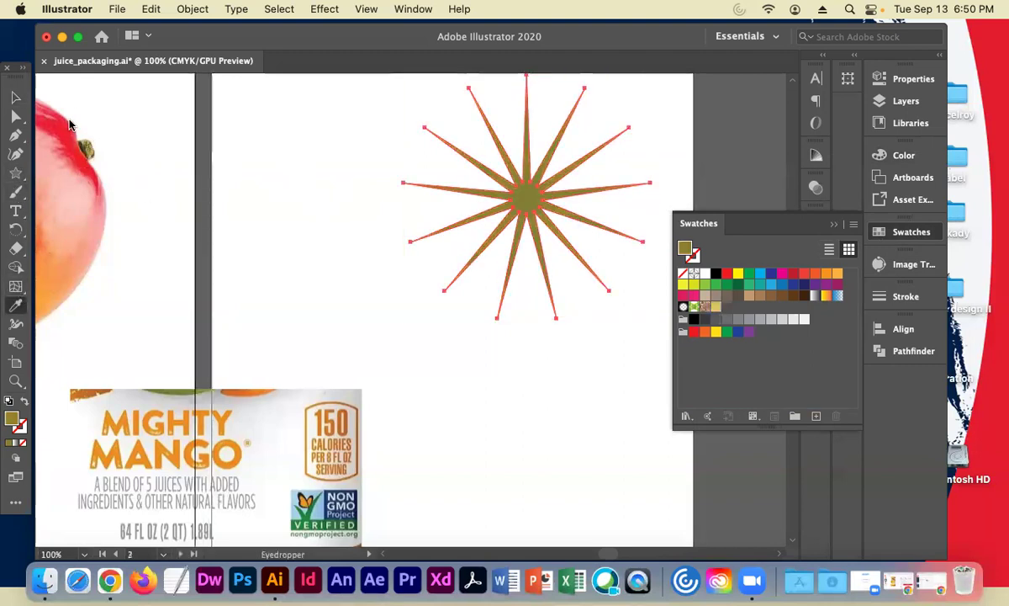
pyautogui.click(15, 97)
pyautogui.moveTo(531, 199); pyautogui.dragTo(699, 320)
# Confirm the olive fill as #837E33 and save it as a new swatch
pyautogui.click(584, 355)
pyautogui.click(536, 201)
pyautogui.doubleClick(685, 249)
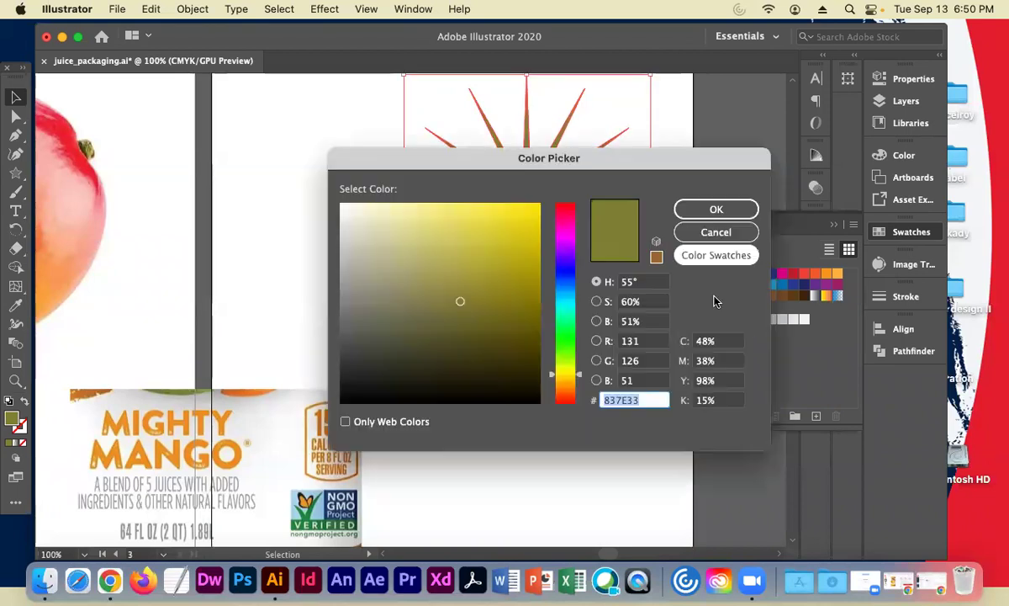
pyautogui.click(710, 212)
pyautogui.moveTo(684, 249); pyautogui.dragTo(728, 308)
# Move the star left and down on Artboard 3
pyautogui.click(340, 185)
pyautogui.click(534, 205)
pyautogui.click(318, 186)
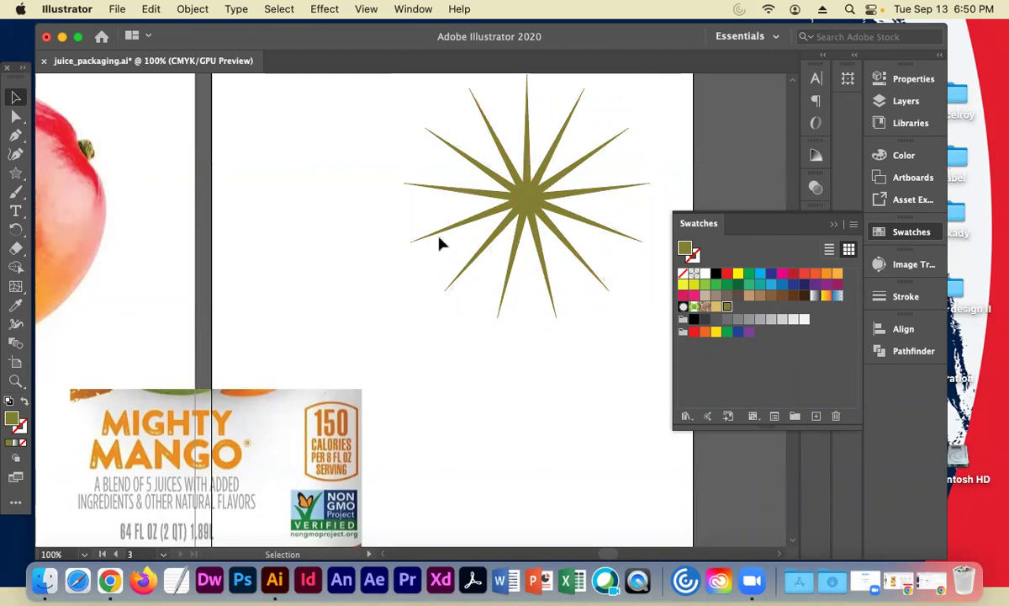
pyautogui.moveTo(483, 233); pyautogui.dragTo(482, 234)
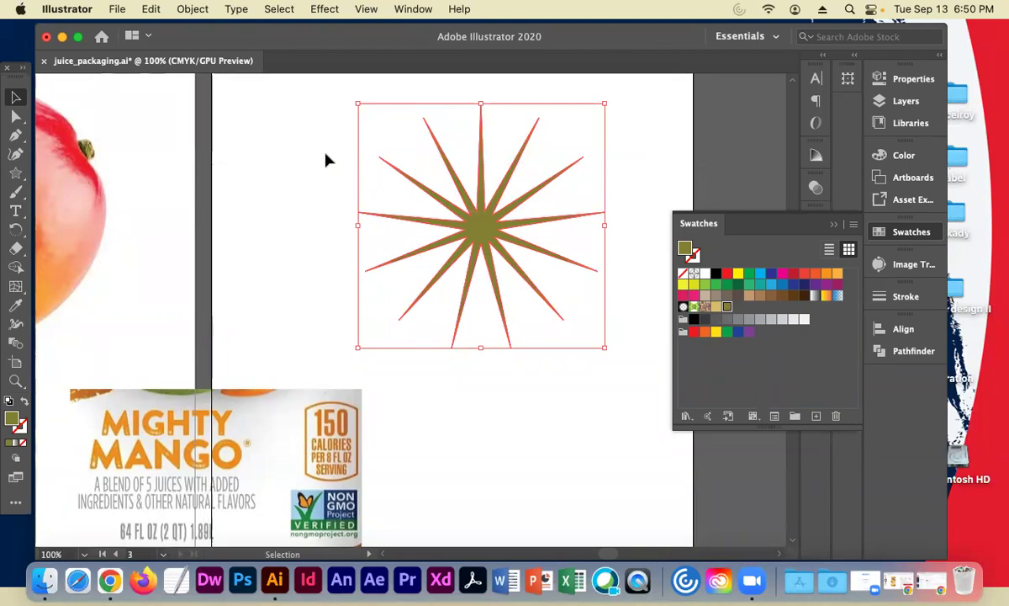
# Apply a horizontal Bulge warp with a 90% bend to the star
pyautogui.click(290, 13)
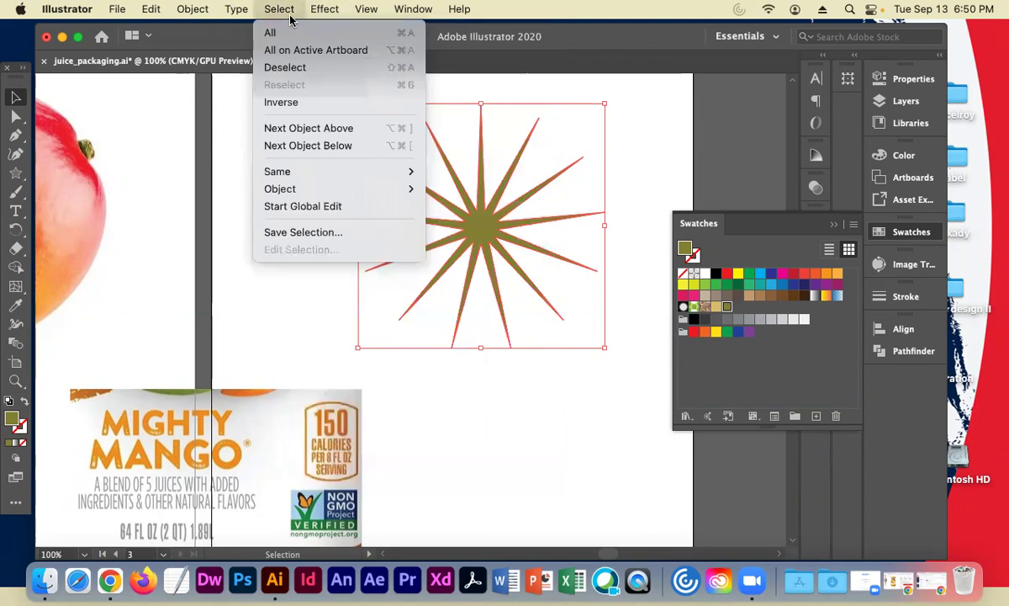
pyautogui.moveTo(325, 9)
pyautogui.moveTo(368, 280)
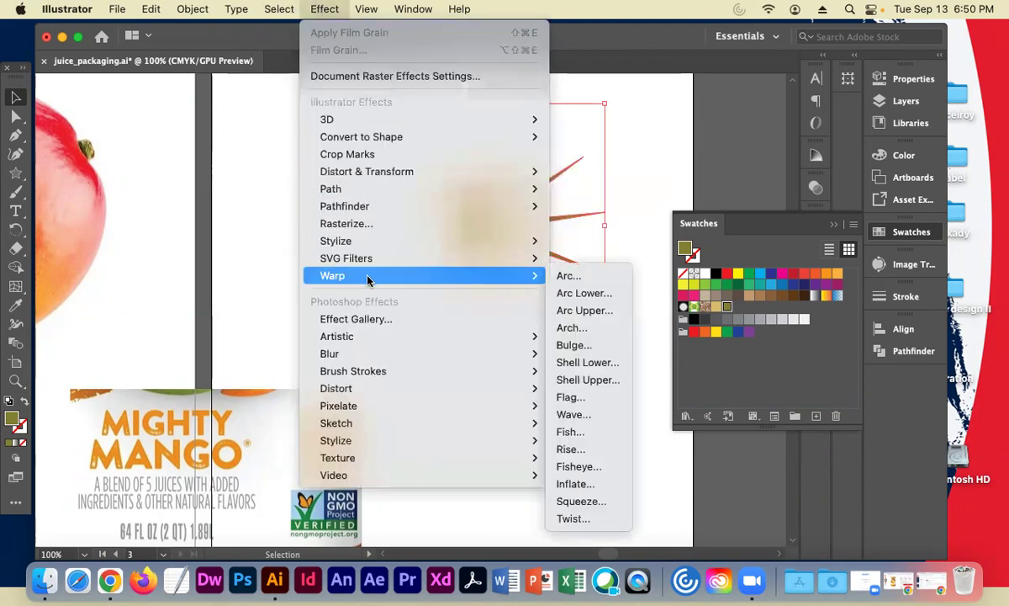
pyautogui.click(573, 345)
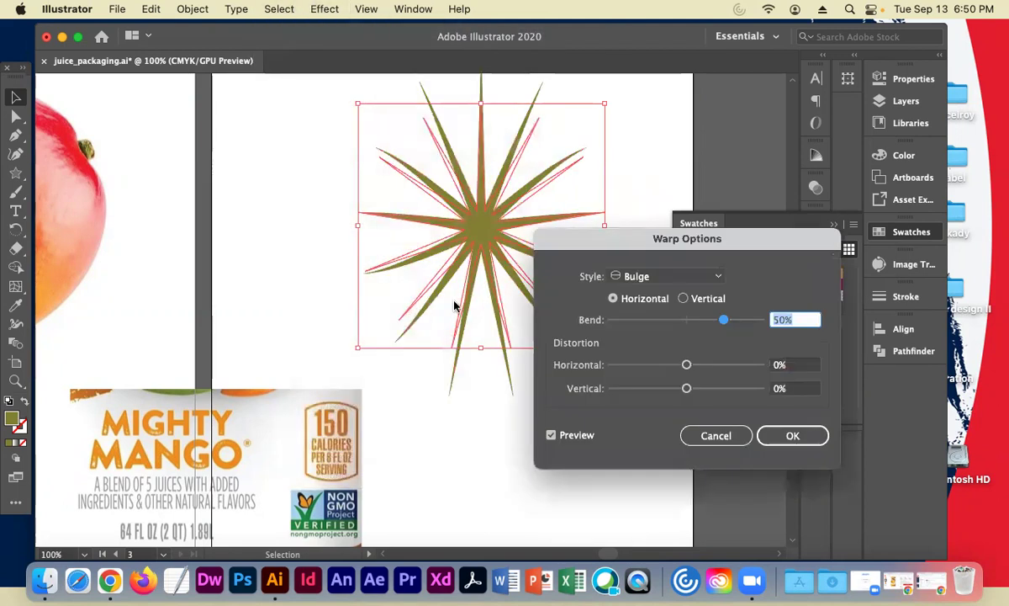
pyautogui.moveTo(724, 319); pyautogui.dragTo(754, 322)
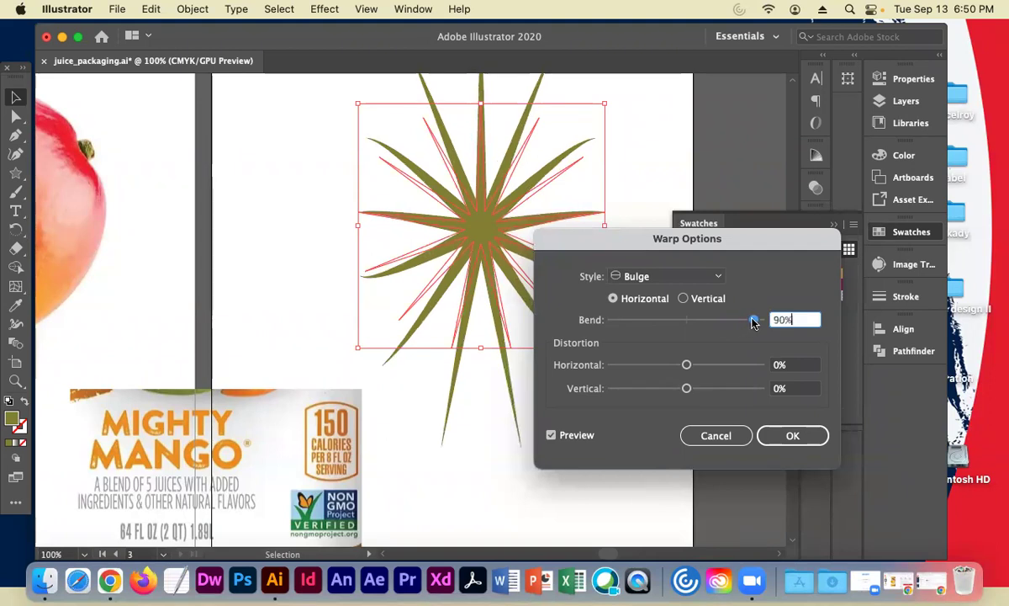
pyautogui.click(792, 435)
# Move the warped star lower on the artboard and reselect it
pyautogui.moveTo(479, 212); pyautogui.dragTo(488, 292)
pyautogui.click(310, 177)
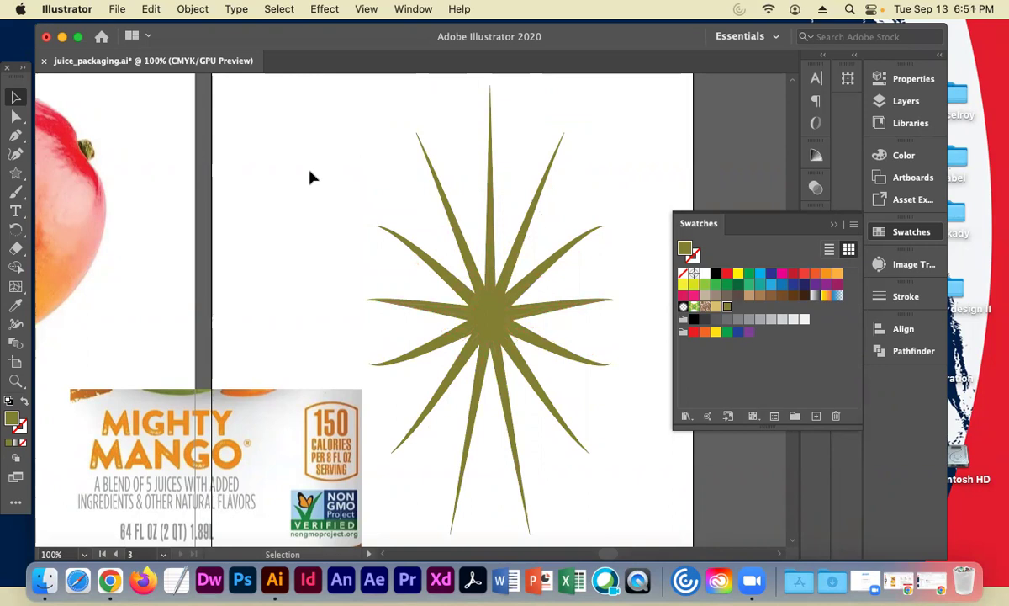
pyautogui.click(513, 322)
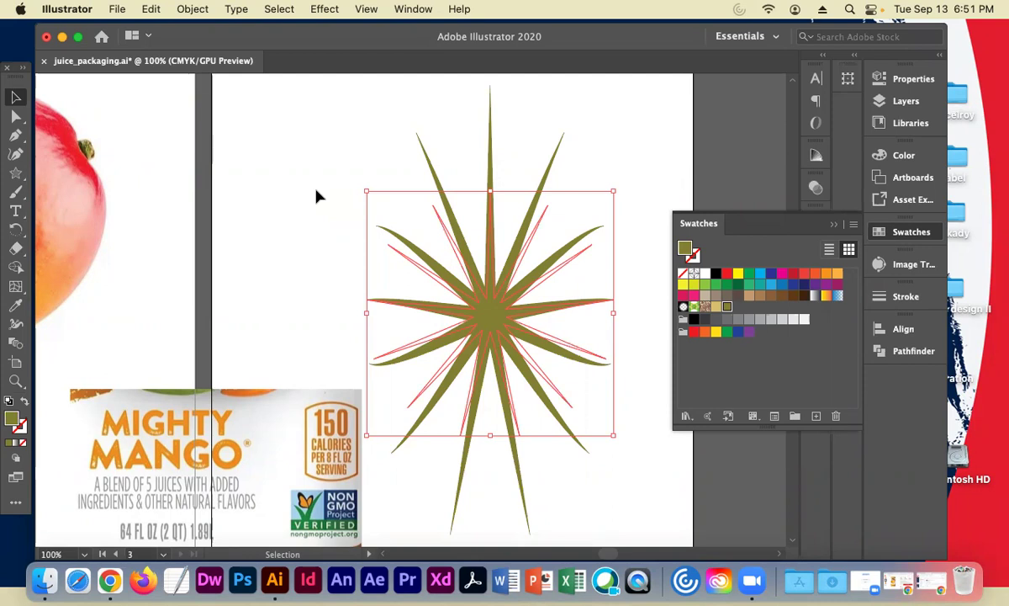
# Option-drag the warped olive star up and left to make a duplicate copy
pyautogui.press('a')
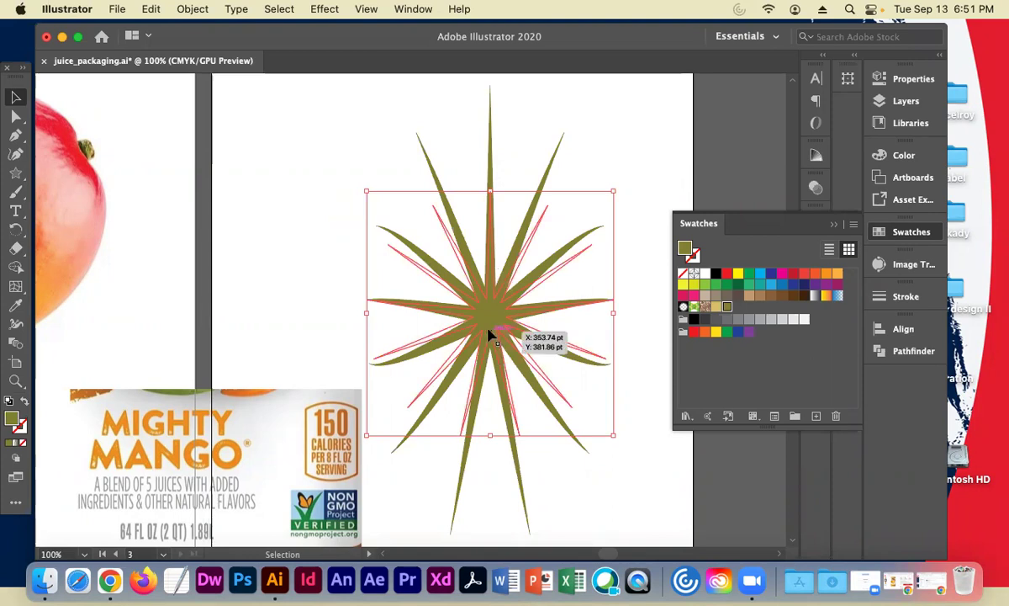
pyautogui.moveTo(488, 334); pyautogui.dragTo(228, 228)
pyautogui.press('v')
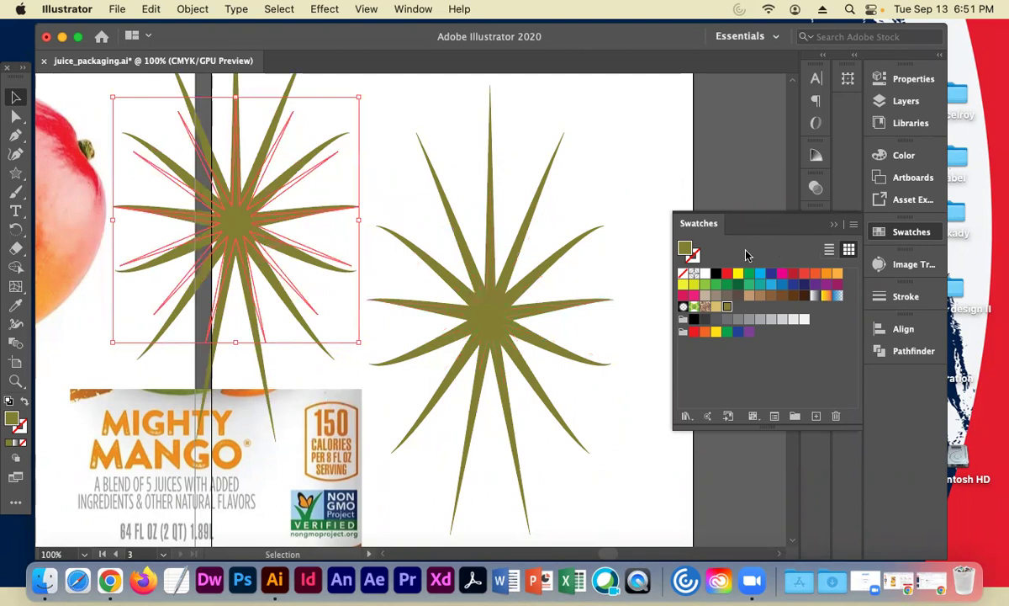
pyautogui.click(324, 10)
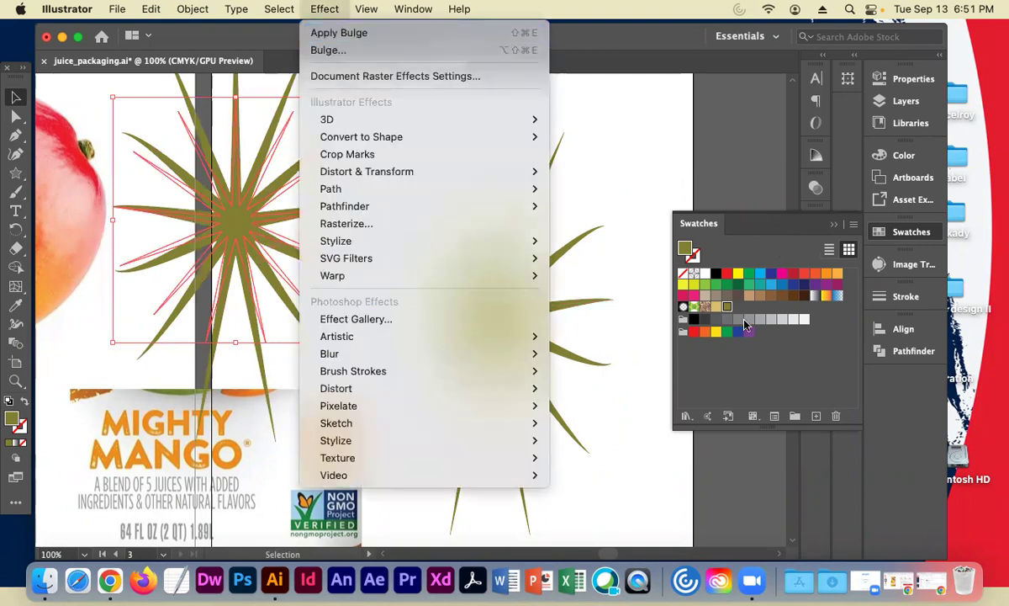
pyautogui.press('Escape')
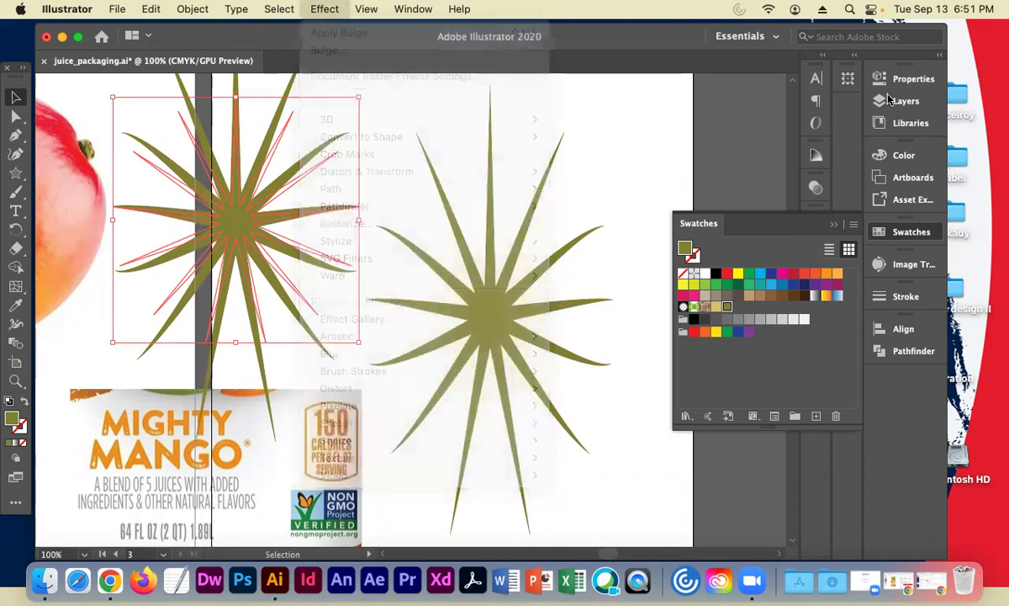
# Show the Properties panel and select the duplicated star on the left
pyautogui.click(910, 79)
pyautogui.scroll(-3, 741, 328)
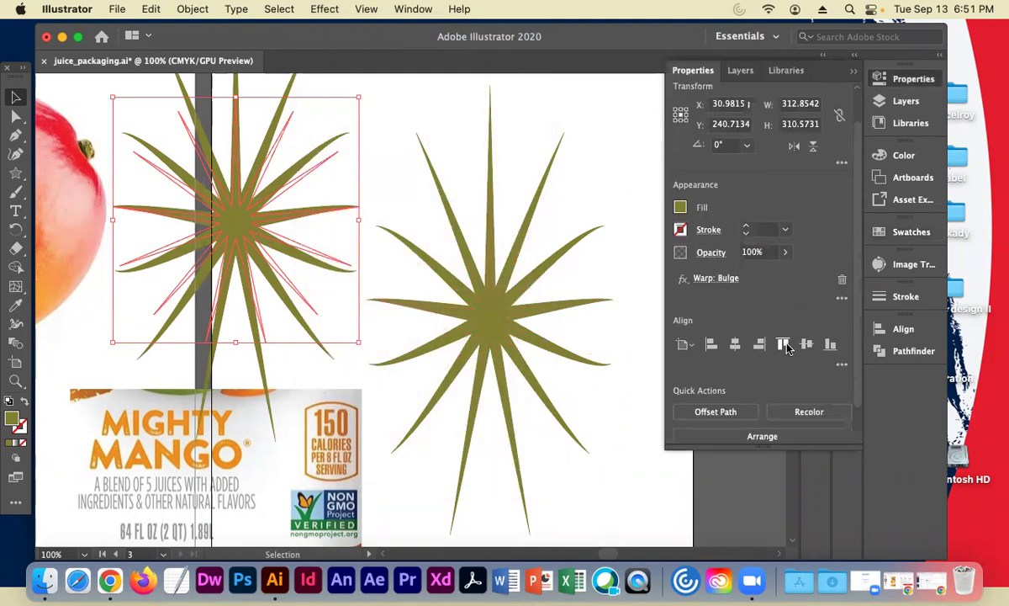
pyautogui.scroll(2, 782, 345)
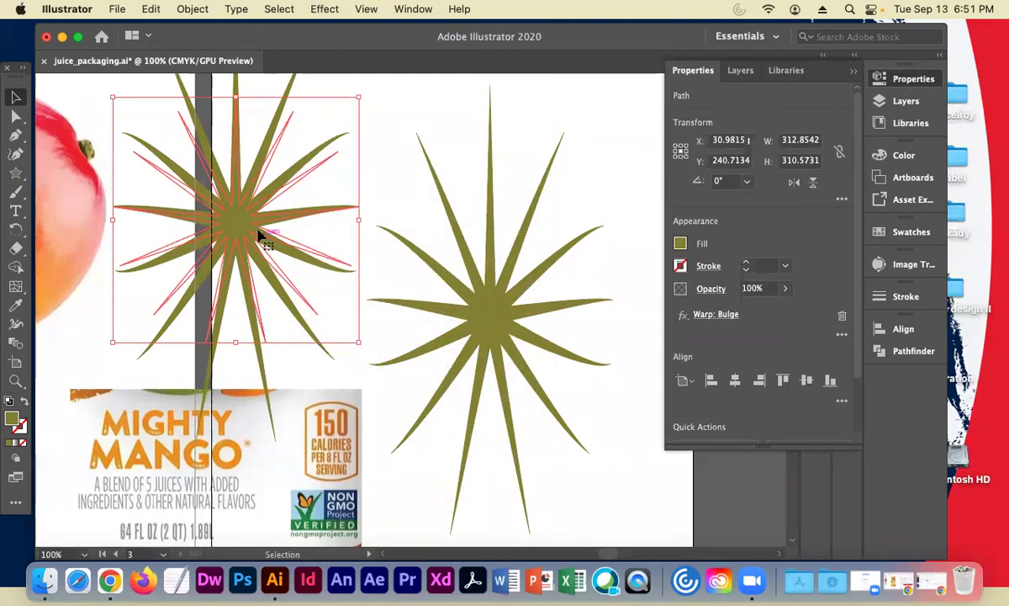
pyautogui.click(500, 317)
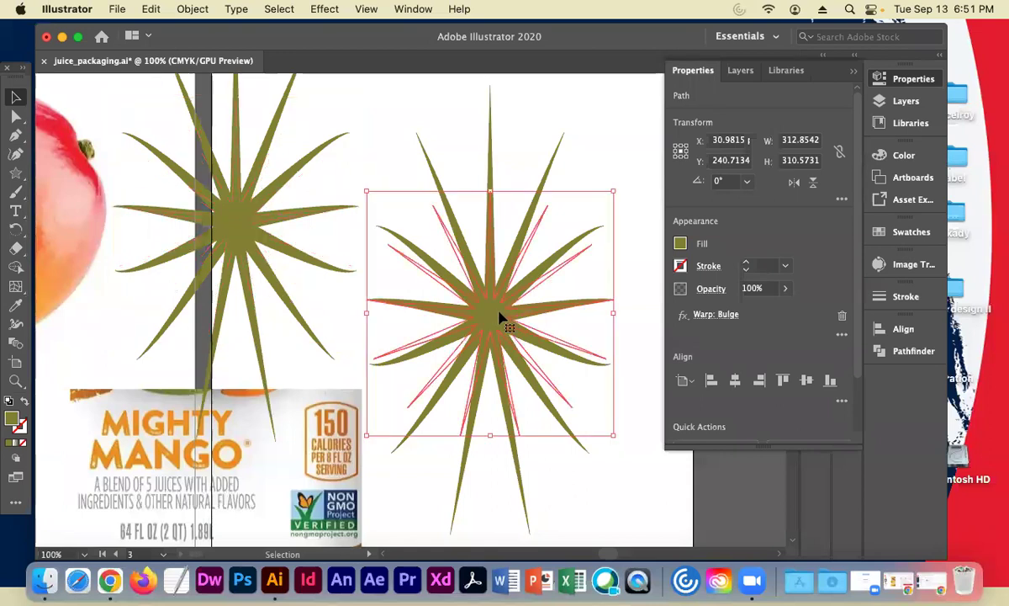
pyautogui.click(223, 223)
# Change the copy's Bulge warp to Vertical and apply it, then select the right star
pyautogui.click(722, 315)
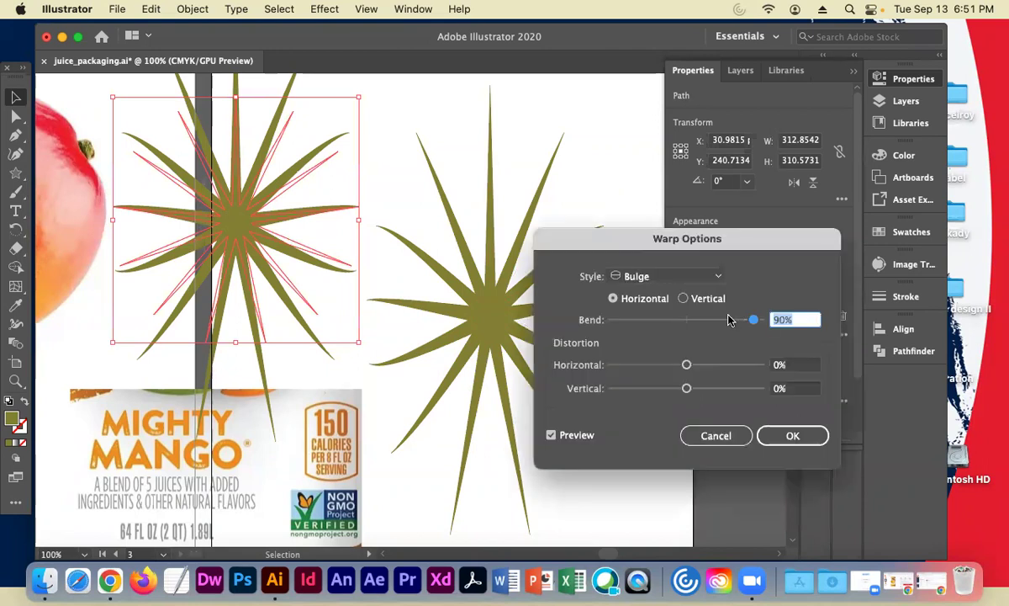
pyautogui.click(683, 298)
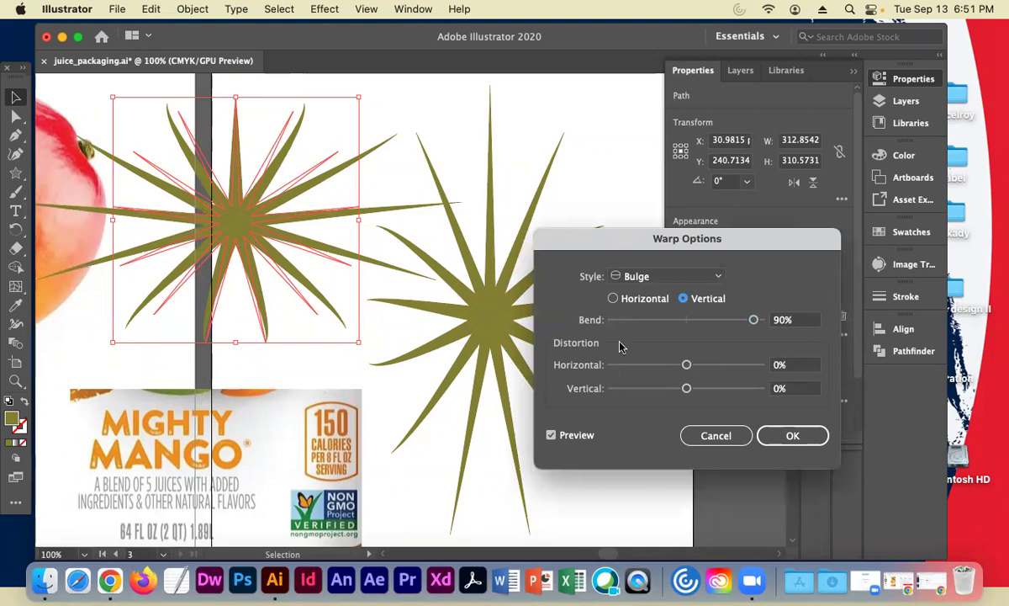
pyautogui.click(795, 436)
pyautogui.click(637, 185)
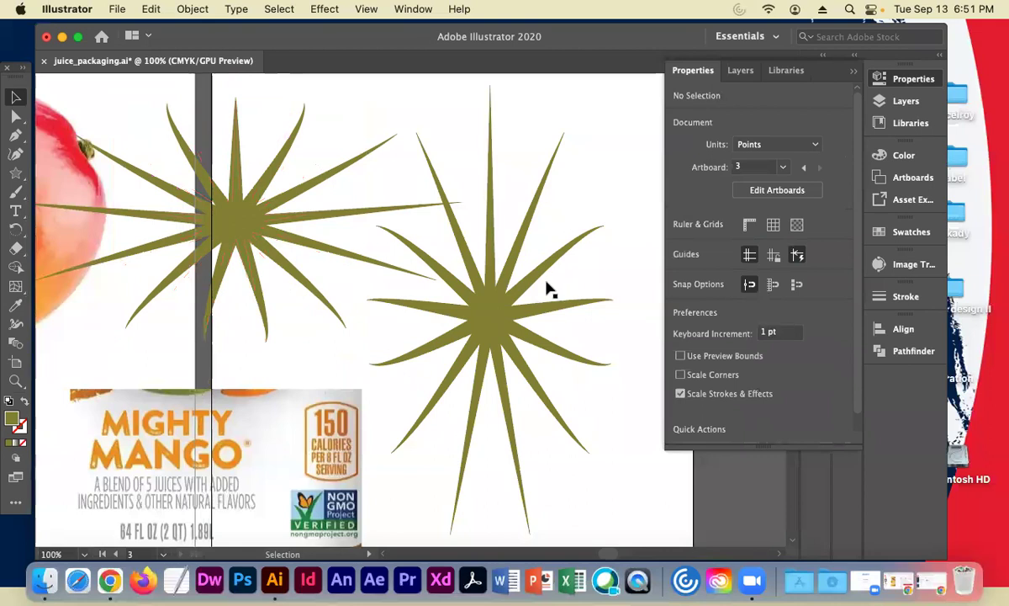
pyautogui.click(489, 318)
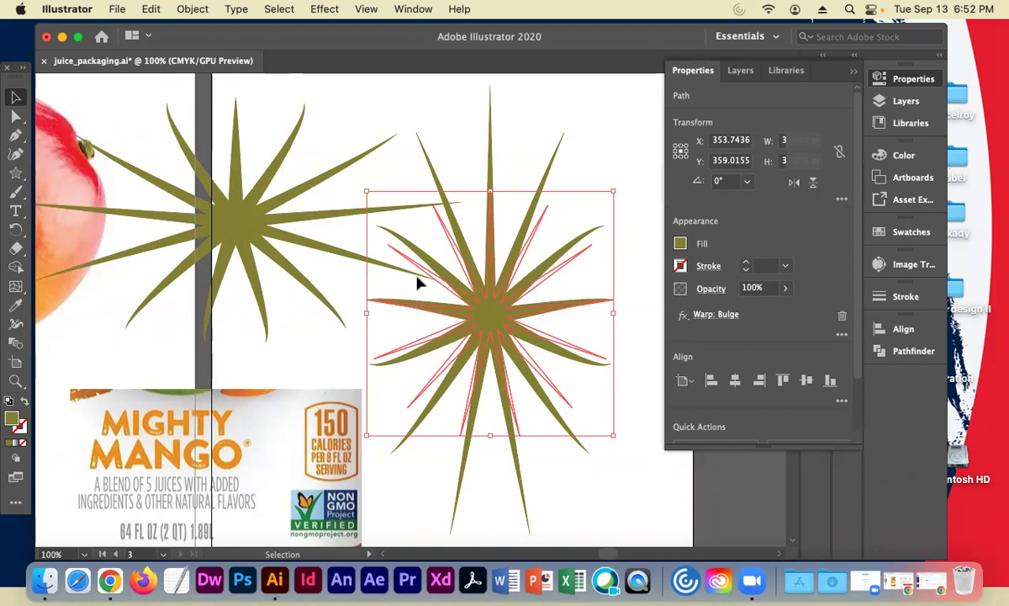
# Nudge the left star left, then expand the right star's warp with Object > Expand Appearance
pyautogui.click(241, 221)
pyautogui.hotkey('shift', 'Left')
pyautogui.hotkey('shift', 'Left')
pyautogui.hotkey('shift', 'Left')
pyautogui.hotkey('shift', 'Left')
pyautogui.hotkey('shift', 'Left')
pyautogui.hotkey('shift', 'Left')
pyautogui.hotkey('shift', 'Left')
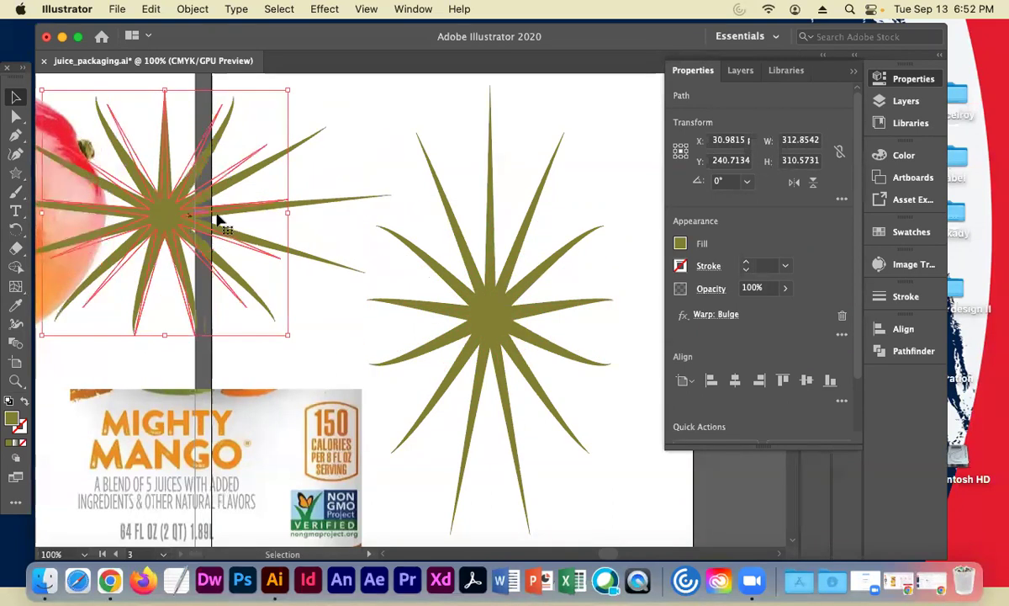
pyautogui.click(490, 316)
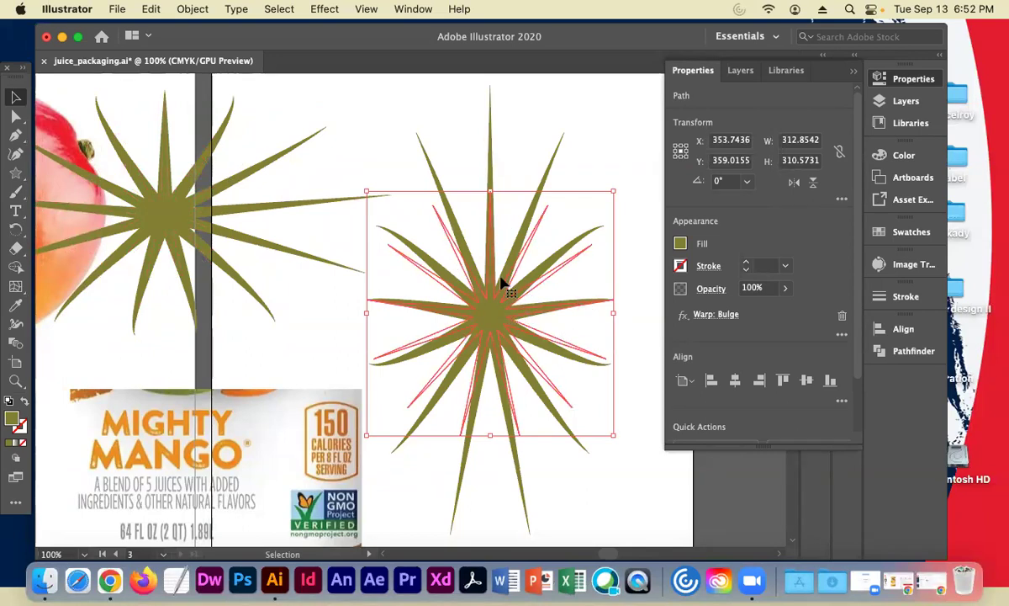
pyautogui.press('super+minus')
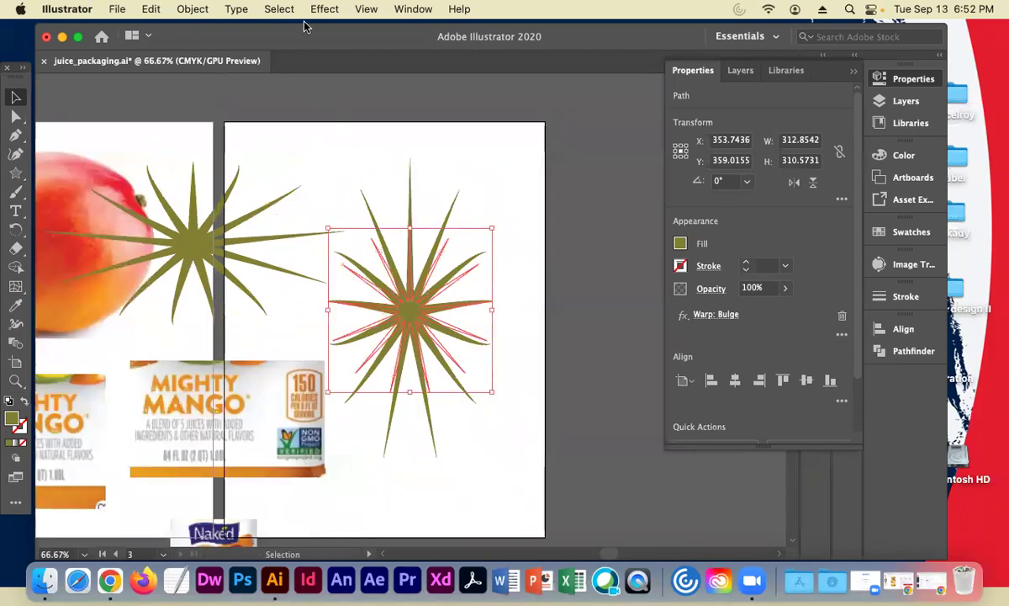
pyautogui.click(192, 9)
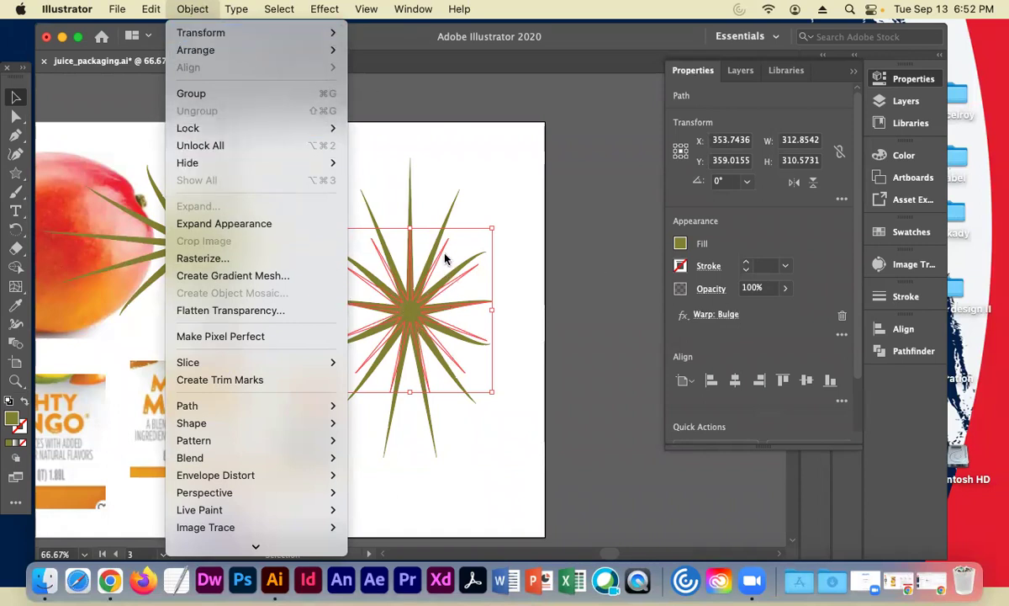
pyautogui.click(270, 223)
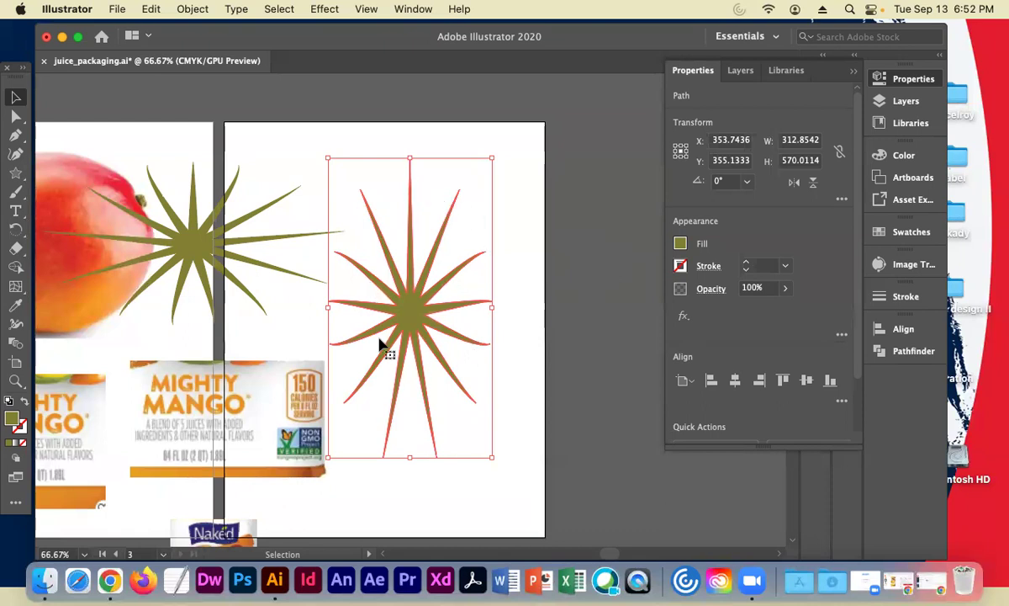
# Move the right star up-right and apply a horizontal Bulge warp with 69% bend
pyautogui.click(551, 245)
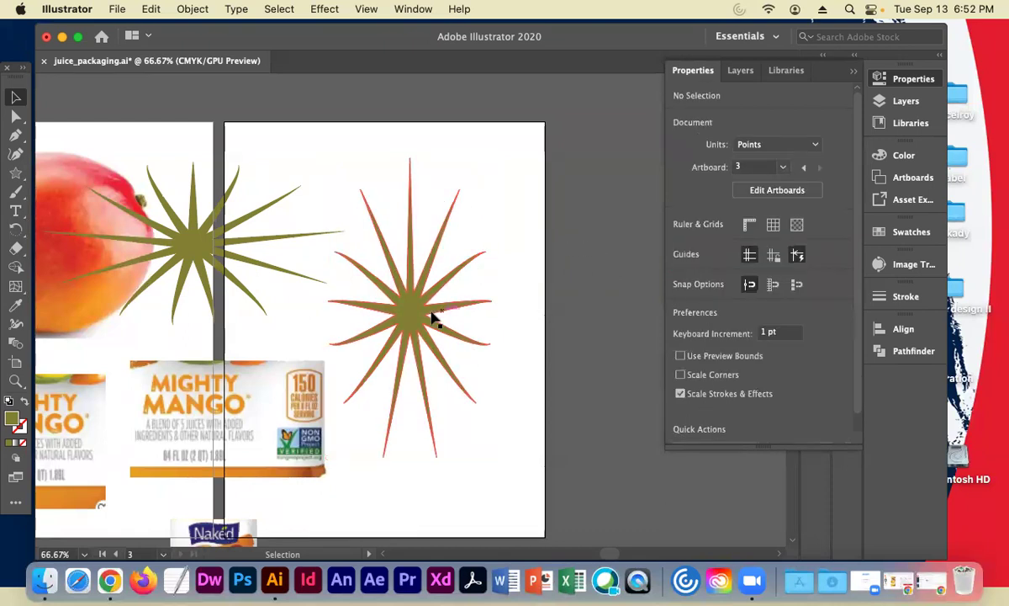
pyautogui.moveTo(412, 322); pyautogui.dragTo(458, 300)
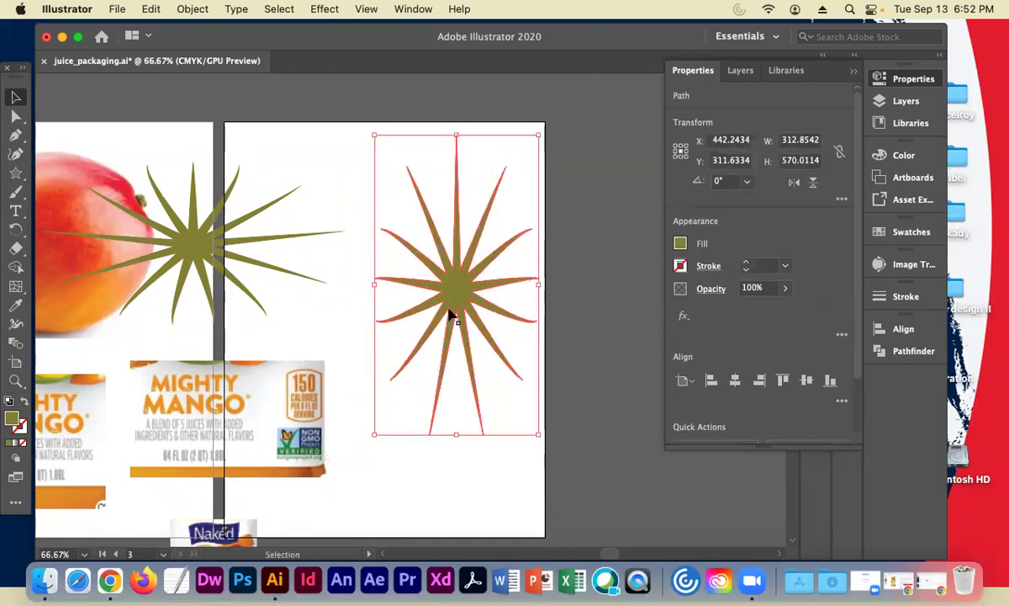
pyautogui.click(321, 9)
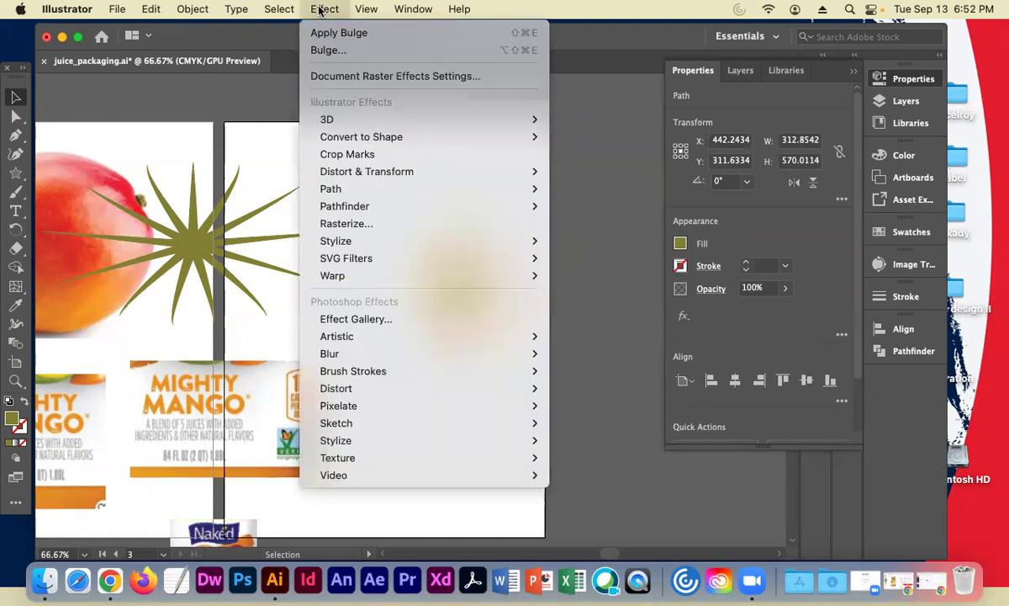
pyautogui.moveTo(437, 275)
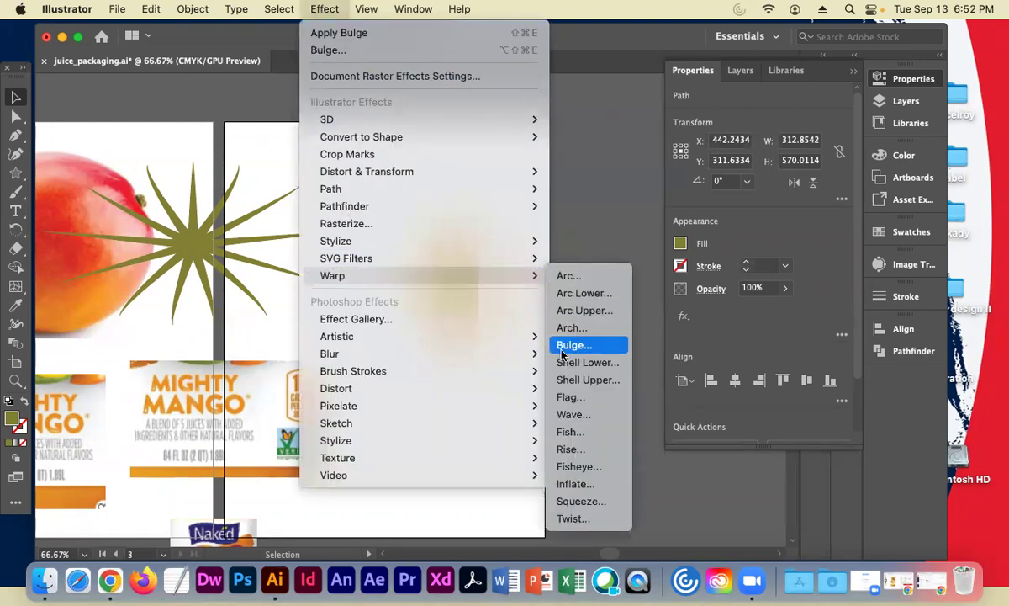
pyautogui.click(562, 345)
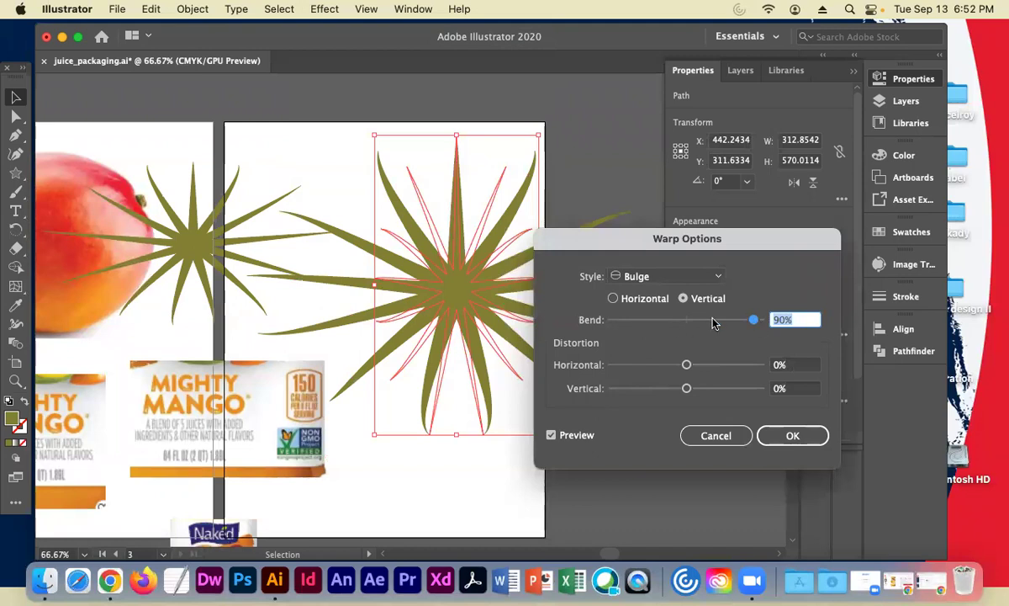
pyautogui.click(627, 301)
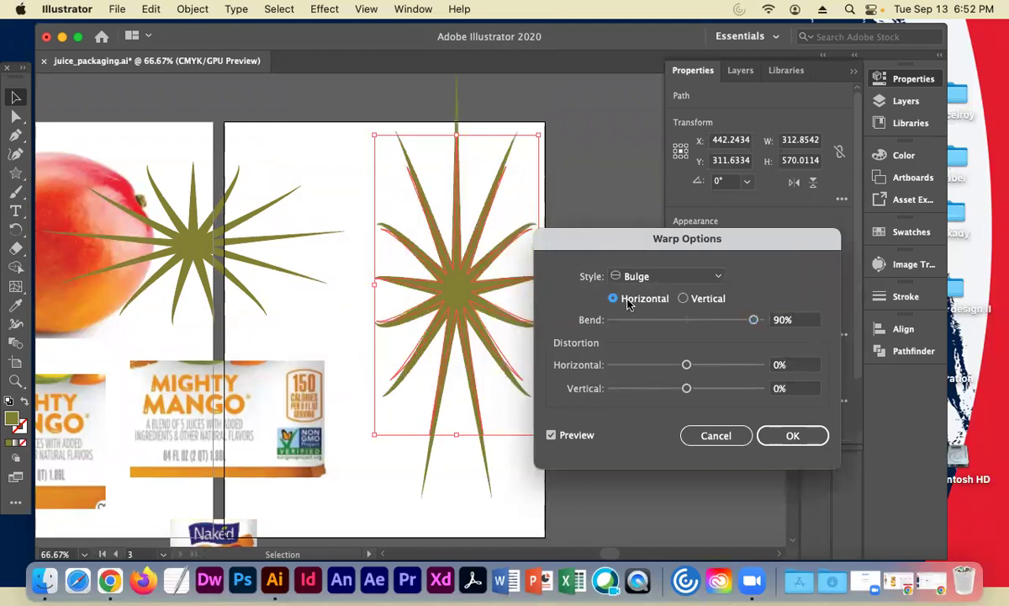
pyautogui.moveTo(754, 321)
pyautogui.mouseDown()
pyautogui.moveTo(713, 322)
pyautogui.moveTo(739, 318)
pyautogui.mouseUp()
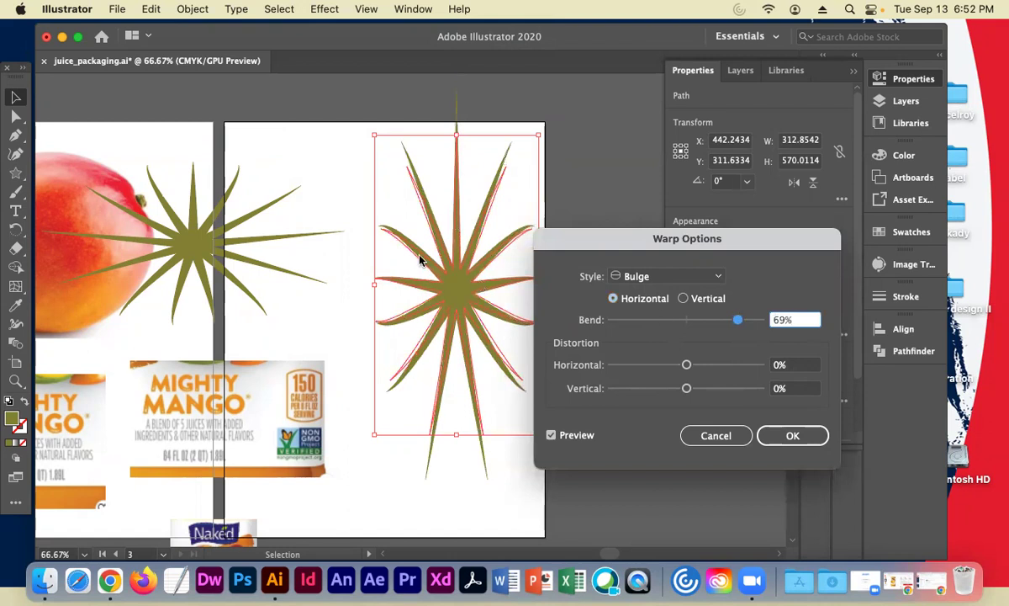
pyautogui.click(785, 449)
pyautogui.click(610, 313)
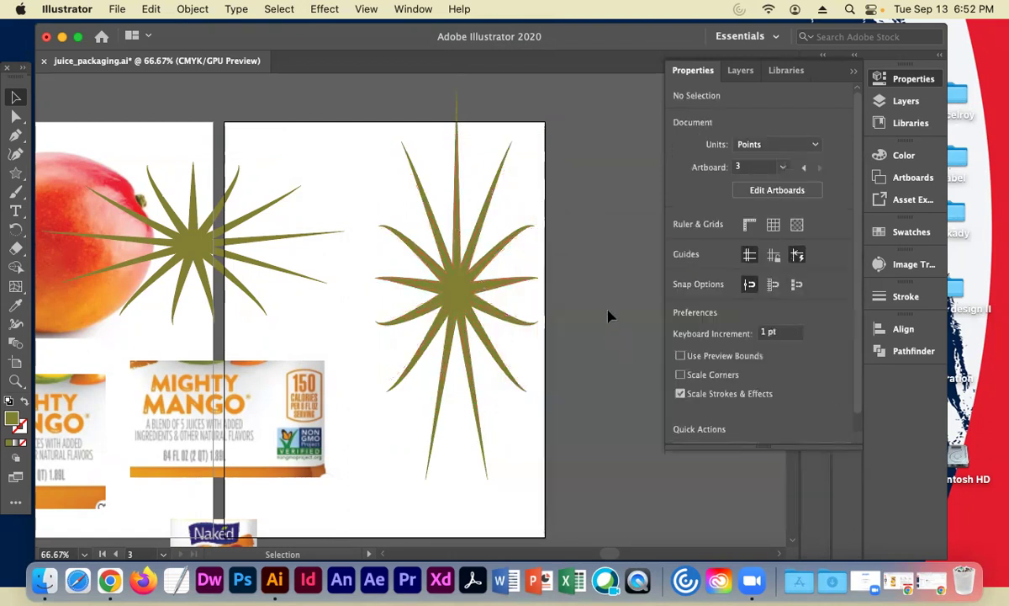
pyautogui.click(456, 284)
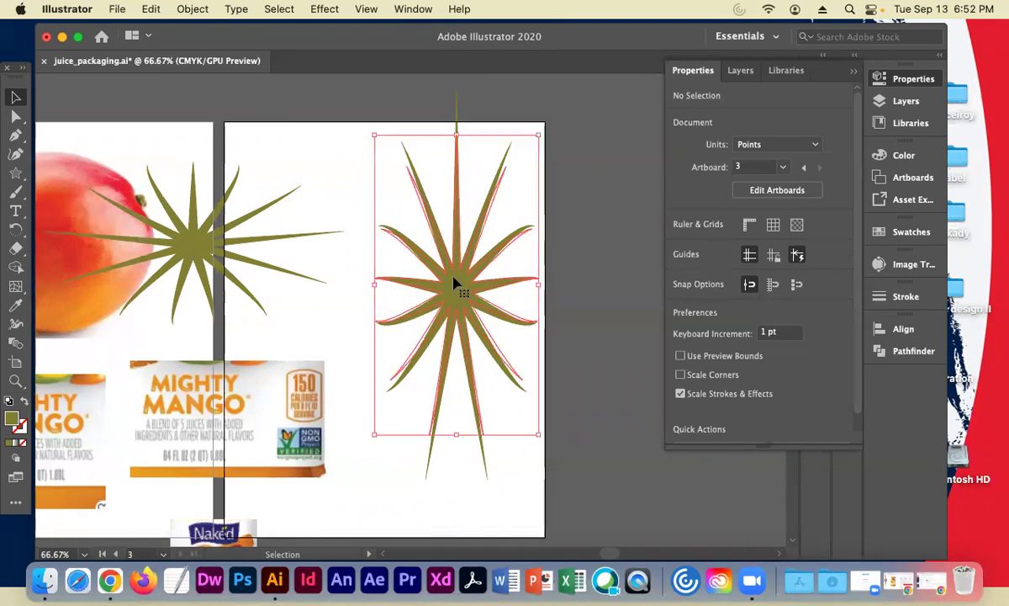
pyautogui.click(188, 10)
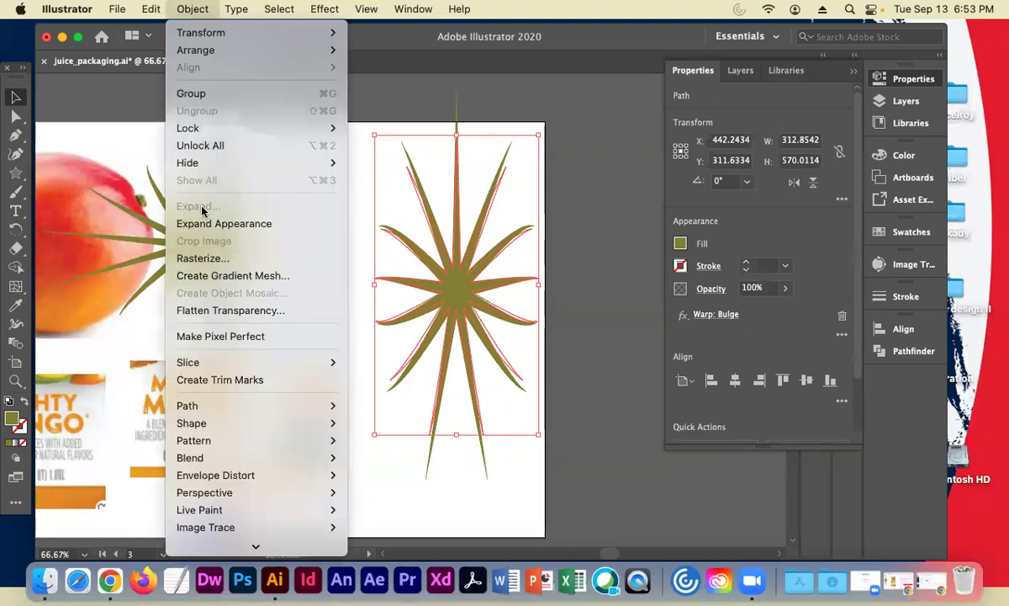
# Expand the right star's horizontal bulge into ordinary paths, then select the Pen tool
pyautogui.click(224, 223)
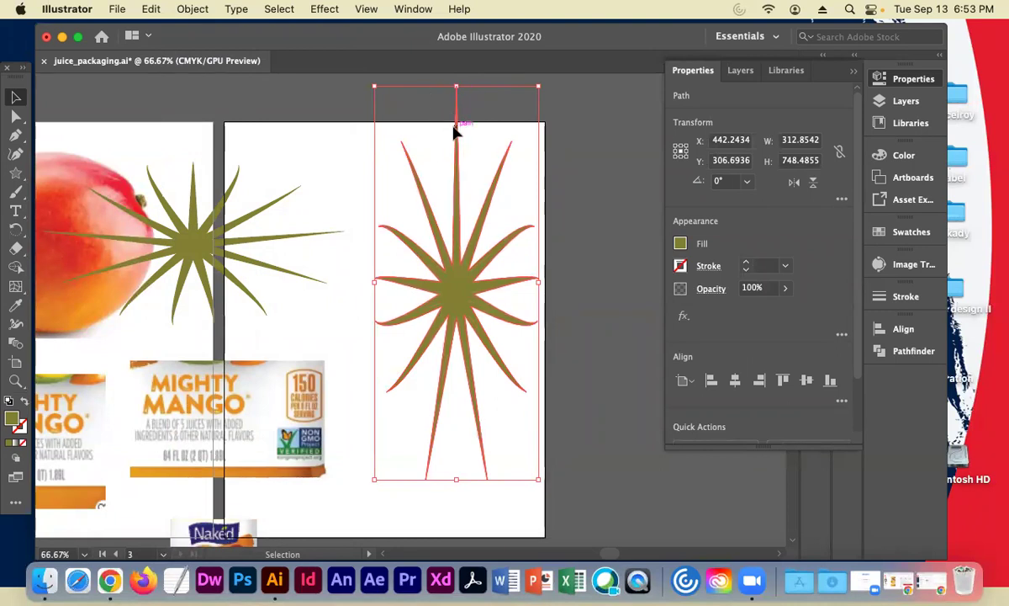
pyautogui.click(603, 228)
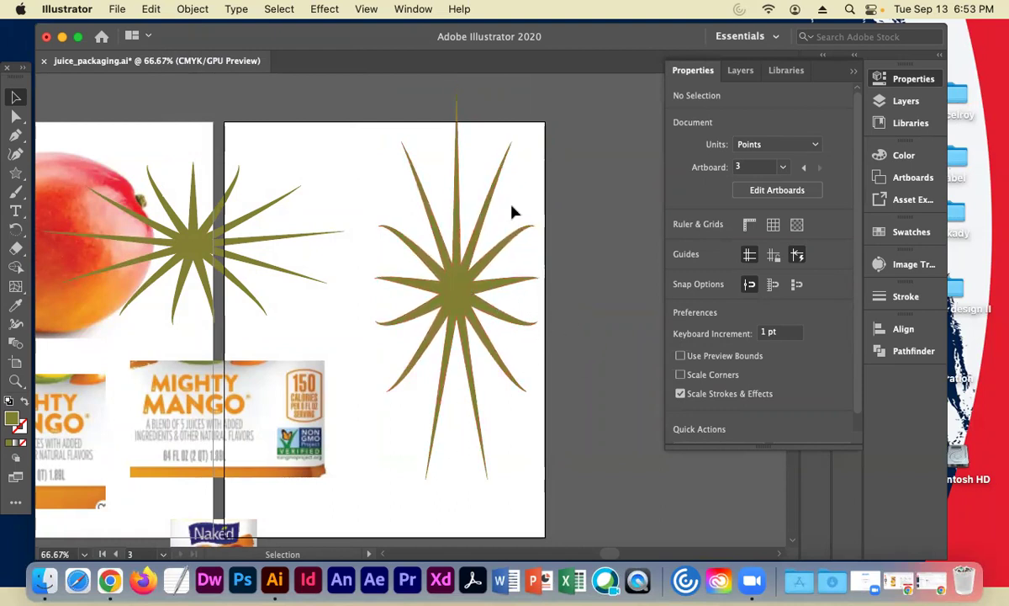
pyautogui.click(492, 320)
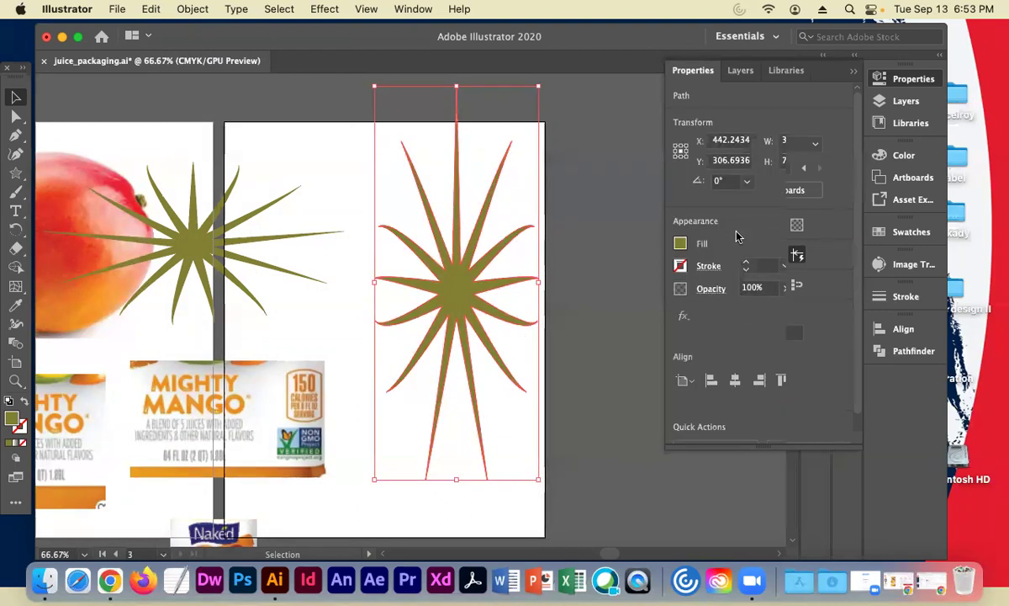
pyautogui.click(685, 318)
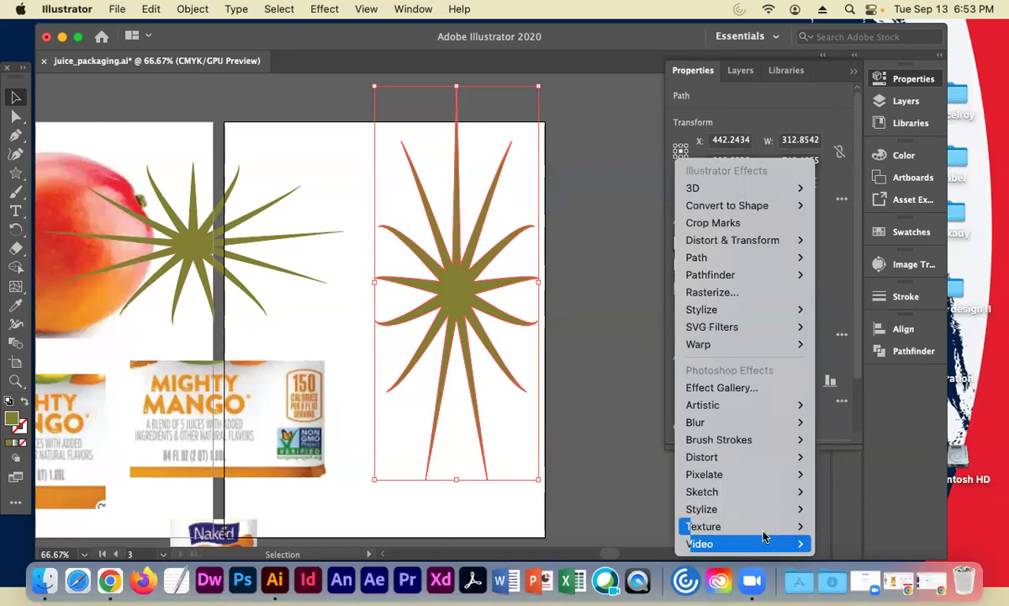
pyautogui.moveTo(755, 323)
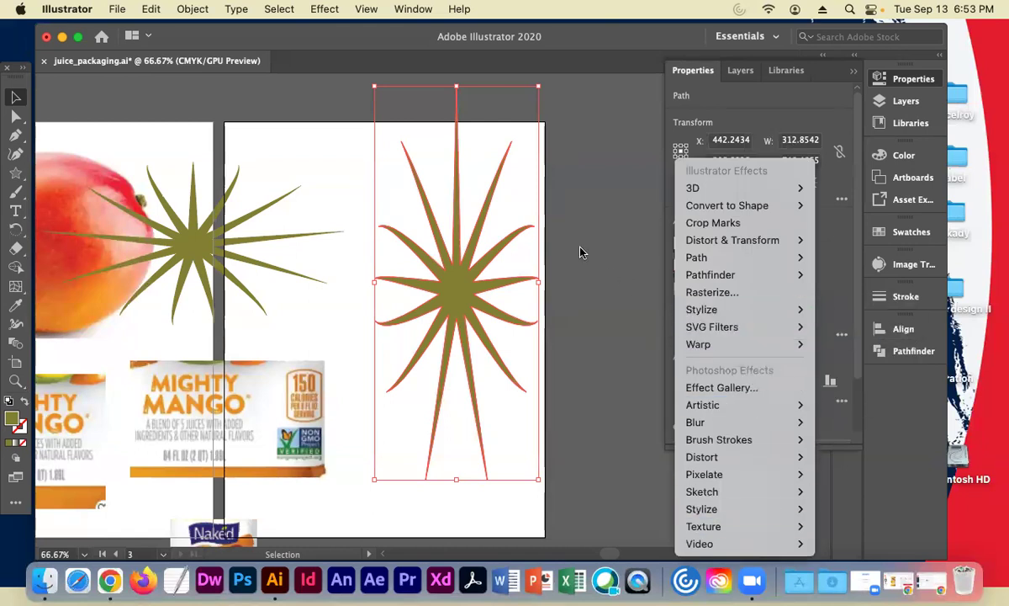
pyautogui.click(580, 252)
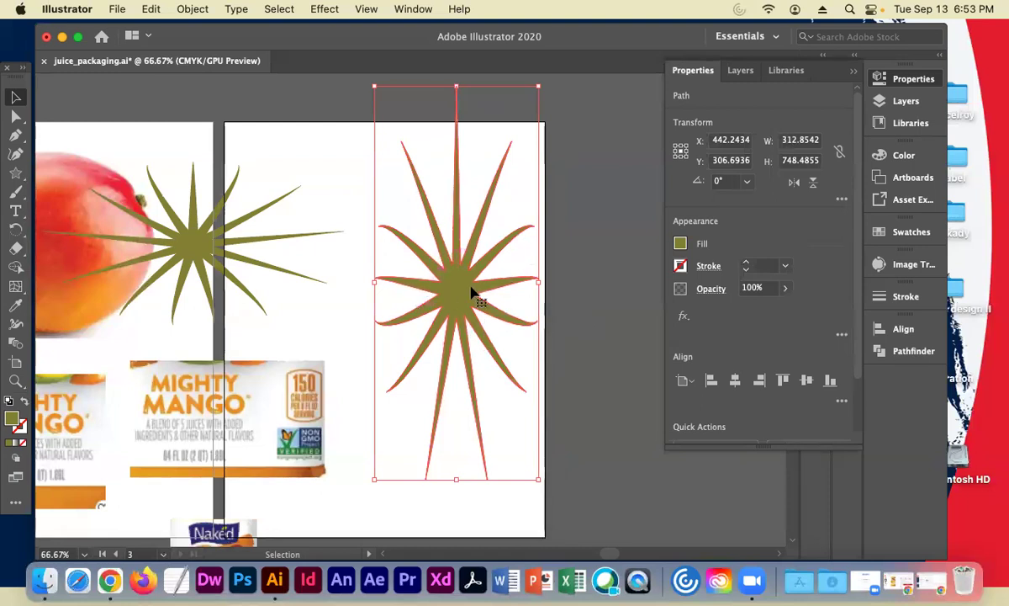
pyautogui.click(574, 311)
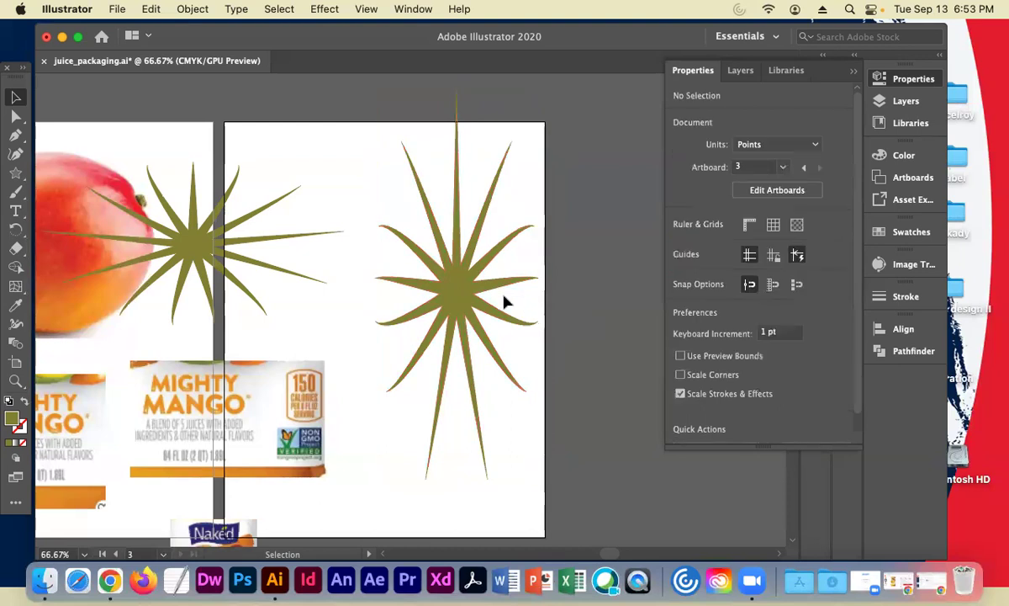
pyautogui.click(459, 292)
pyautogui.click(581, 309)
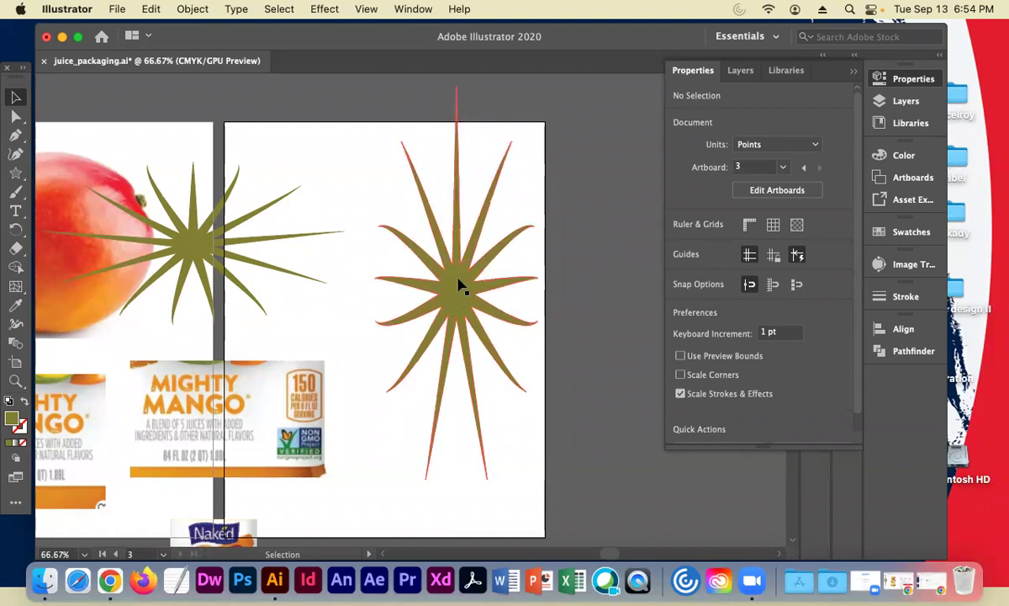
pyautogui.click(15, 135)
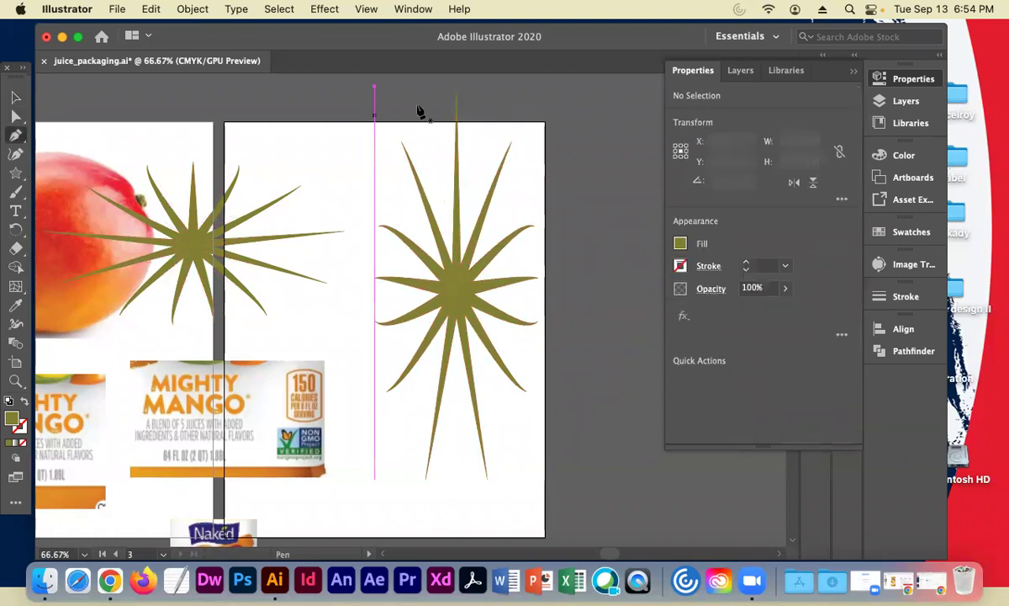
# Draw a closed, pointed leaf path with curved sides, about 351 × 789 pt, over the right star
pyautogui.click(455, 88)
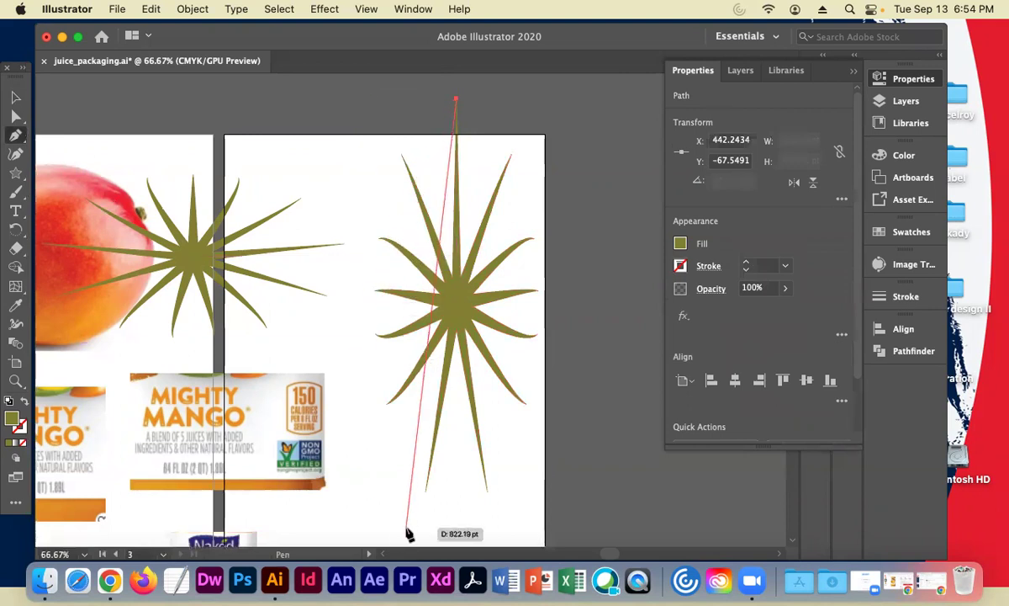
pyautogui.press('super+minus')
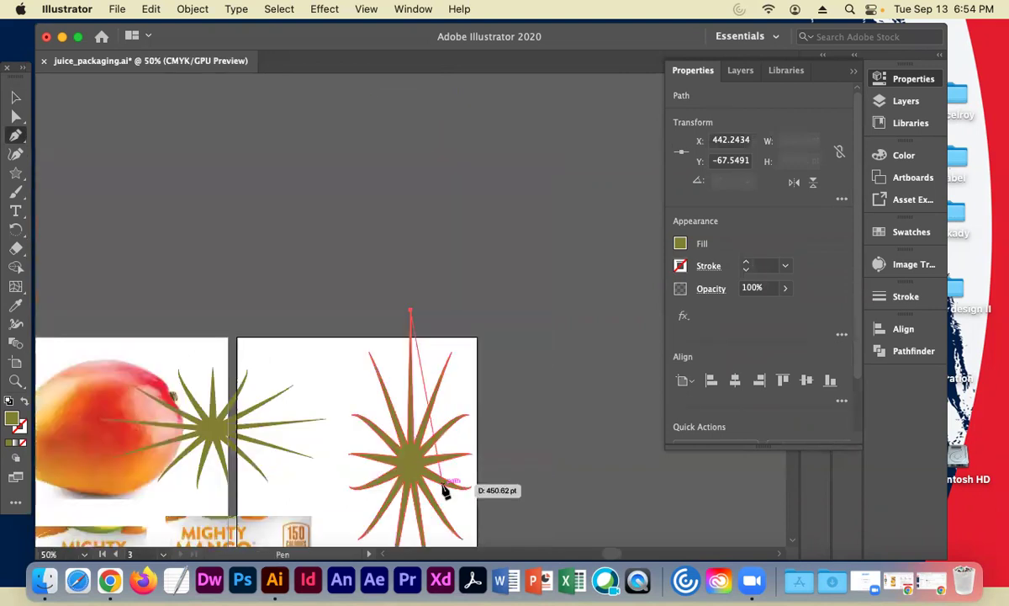
pyautogui.scroll(-5, 340, 435)
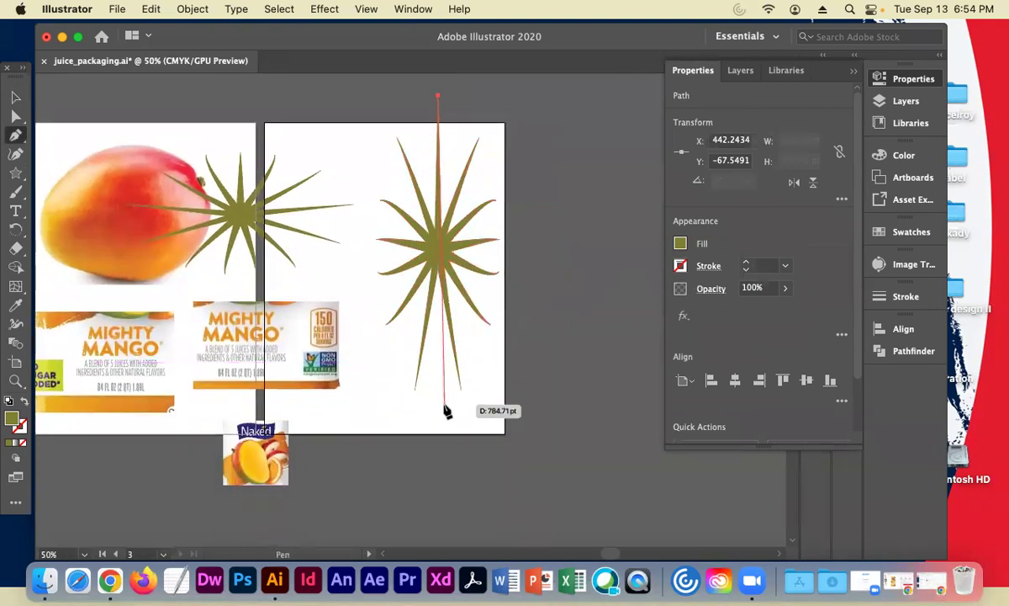
pyautogui.moveTo(437, 407); pyautogui.dragTo(578, 449)
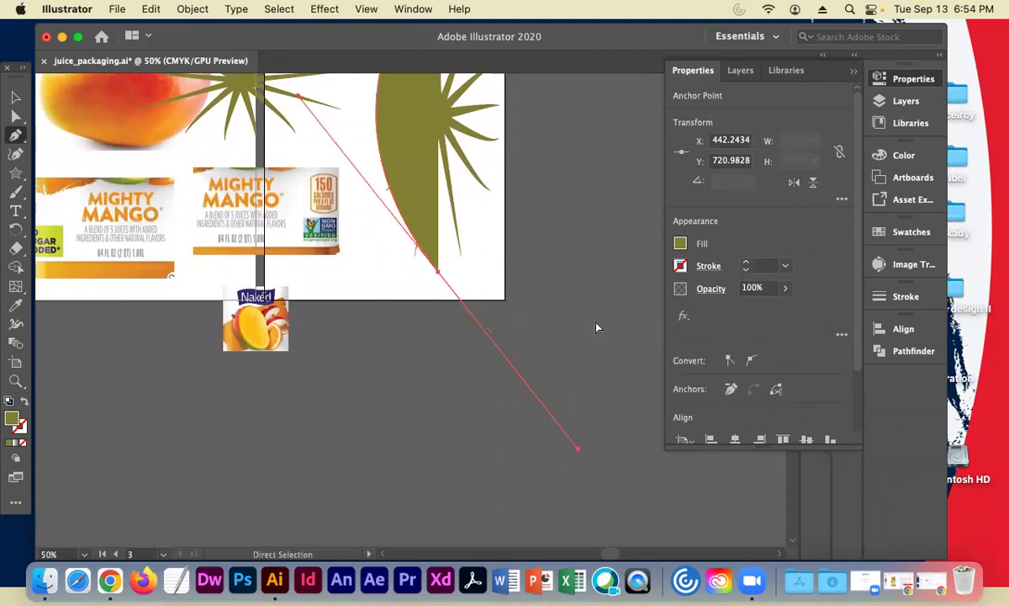
pyautogui.press('super+minus')
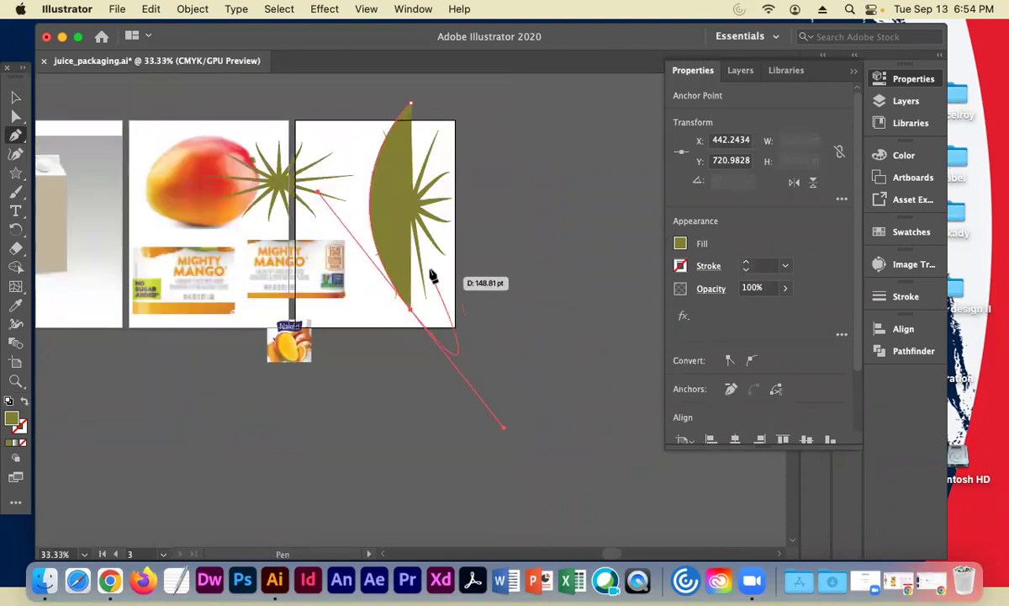
pyautogui.click(408, 309)
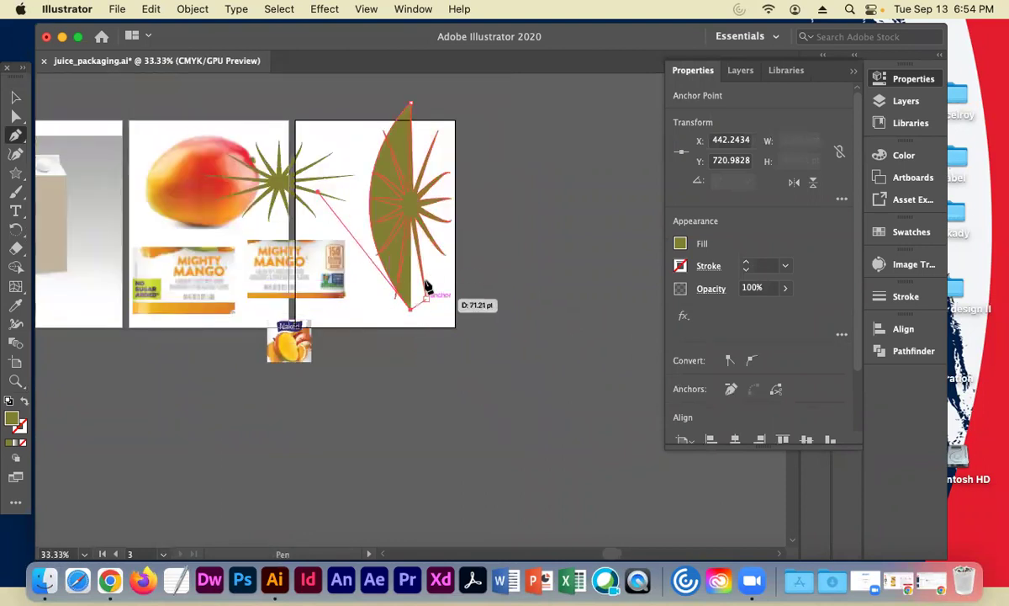
pyautogui.moveTo(412, 102); pyautogui.dragTo(296, 149)
pyautogui.click(17, 96)
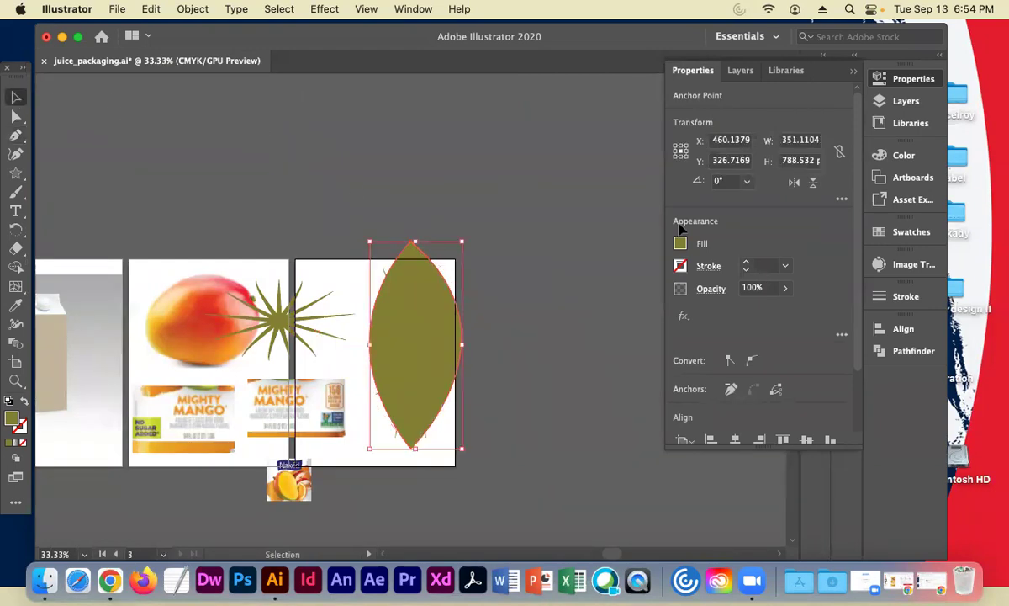
# Fill the leaf with the tan swatch and send it backward behind the star
pyautogui.click(908, 231)
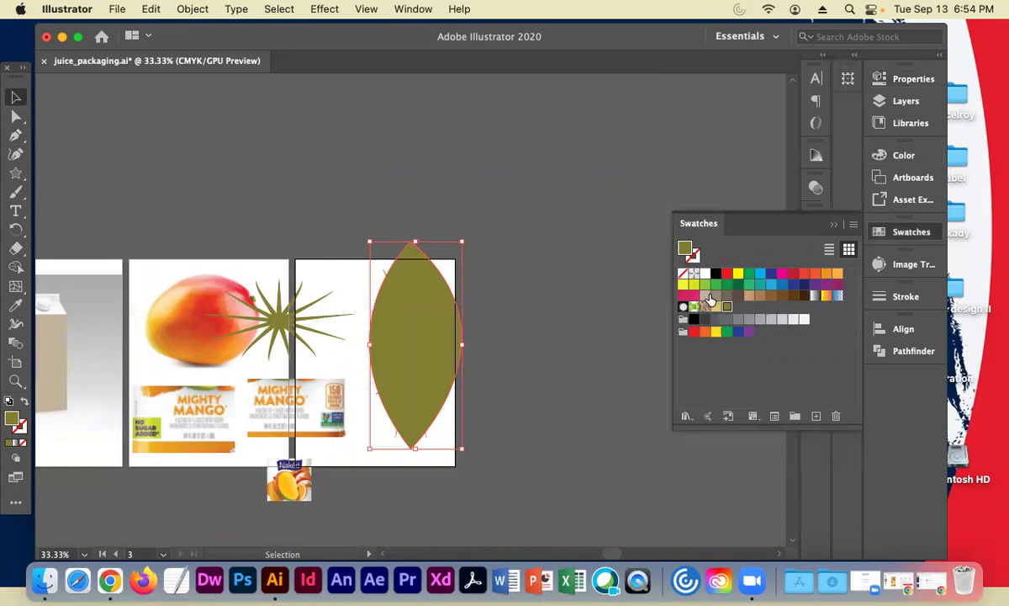
pyautogui.click(716, 306)
pyautogui.rightClick(390, 308)
pyautogui.moveTo(110, 474)
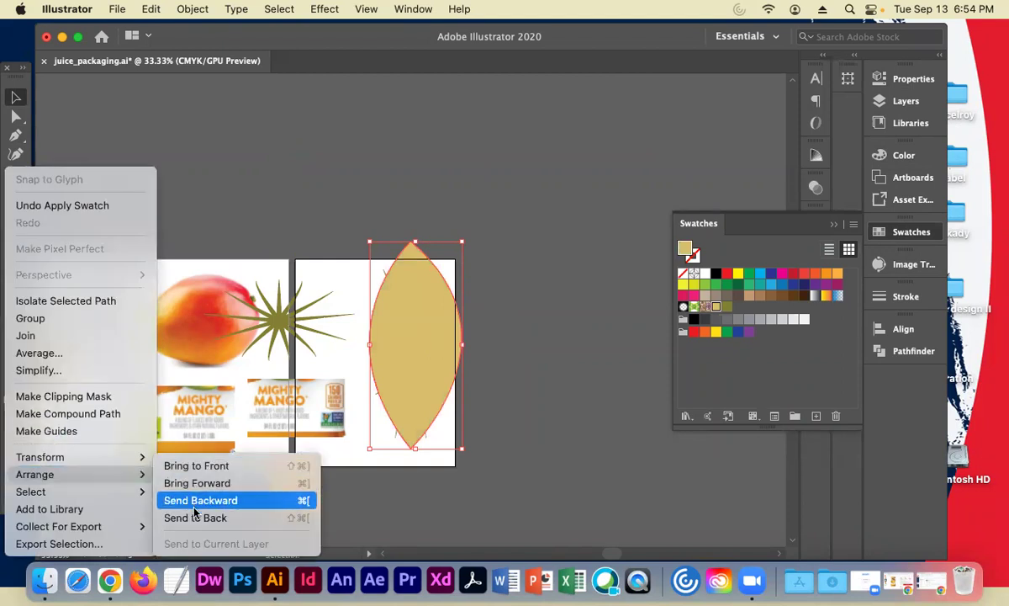
pyautogui.click(197, 515)
# Move the olive star right so it sits on top of the leaf
pyautogui.click(562, 354)
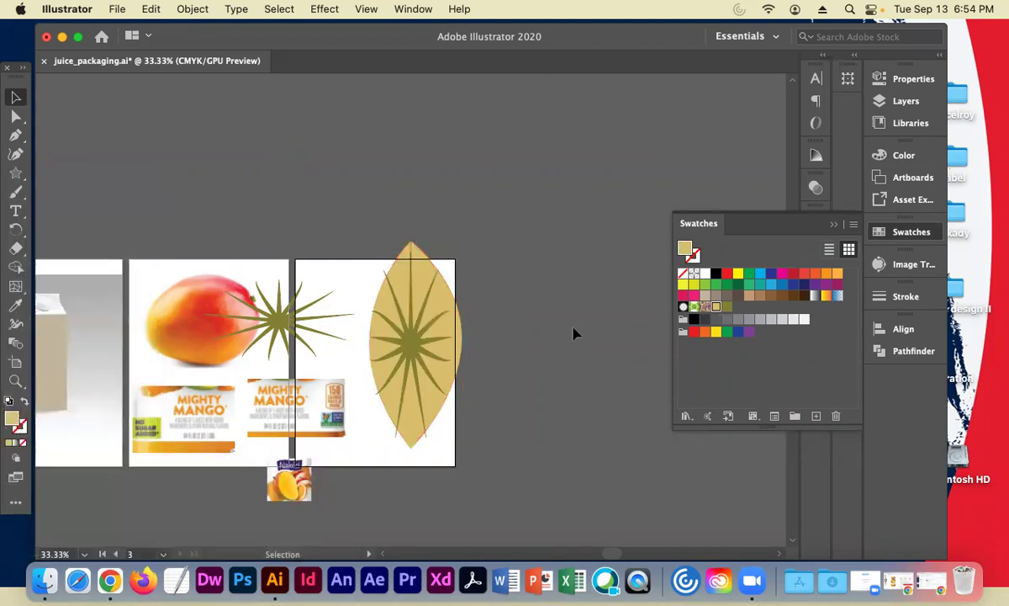
pyautogui.press('super+equal')
pyautogui.moveTo(422, 311); pyautogui.dragTo(415, 176)
pyautogui.moveTo(349, 196); pyautogui.dragTo(328, 317)
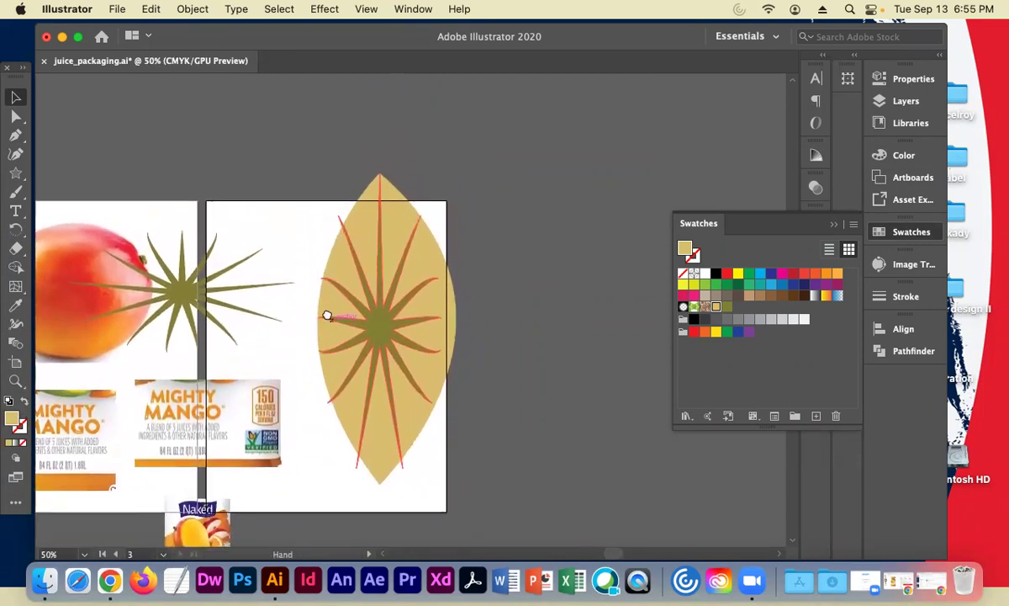
pyautogui.click(438, 277)
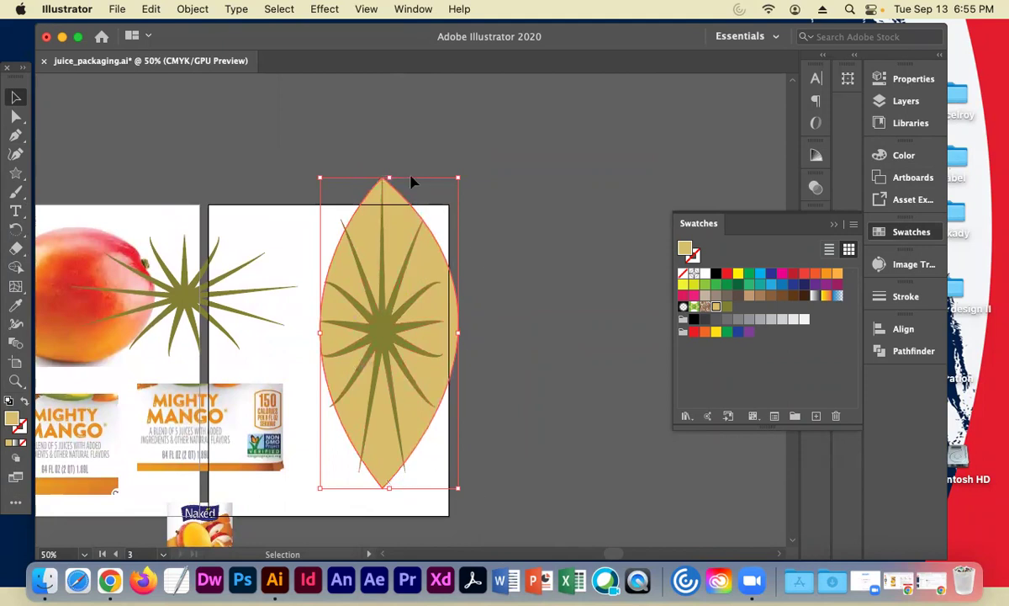
pyautogui.click(522, 248)
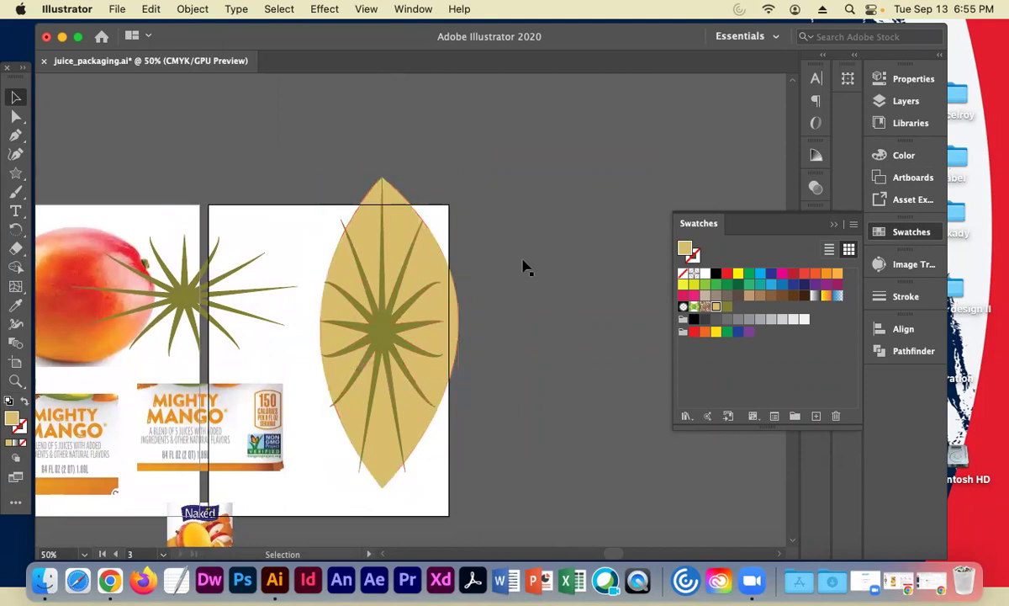
pyautogui.moveTo(388, 331)
pyautogui.mouseDown()
pyautogui.moveTo(351, 326)
pyautogui.moveTo(383, 330)
pyautogui.mouseUp()
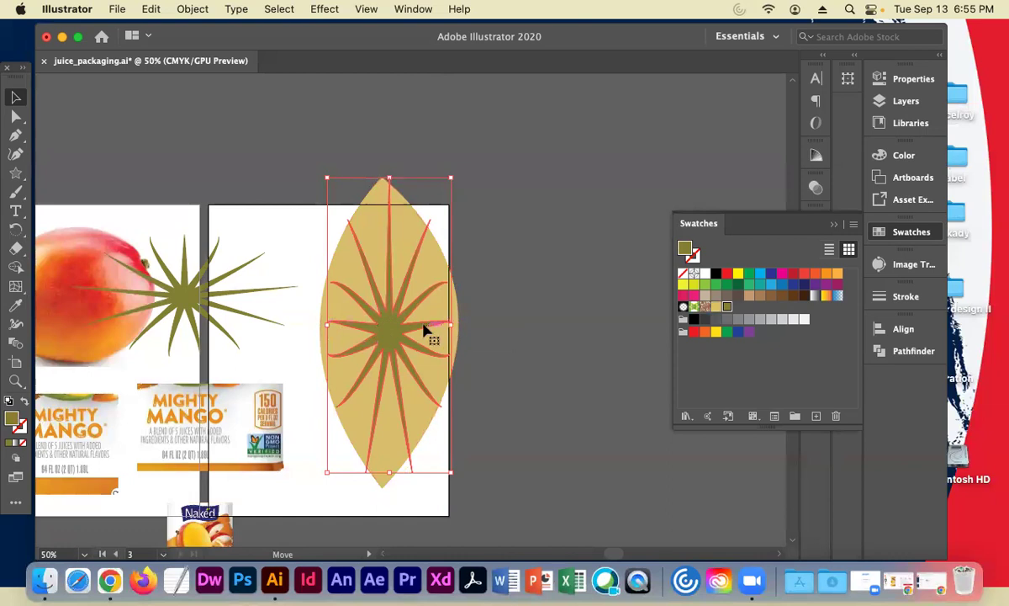
pyautogui.click(239, 116)
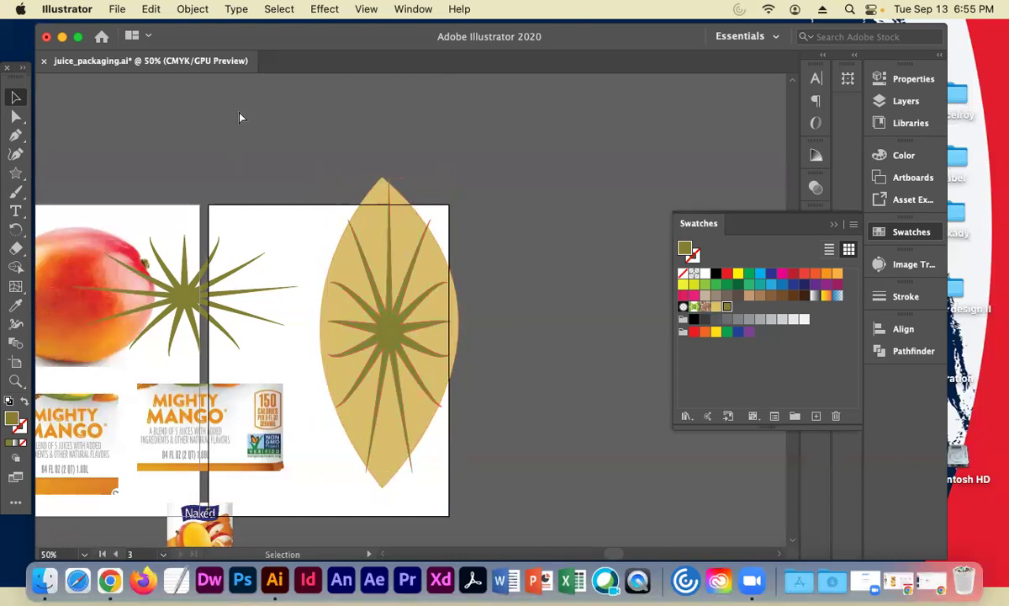
pyautogui.press('super+equal')
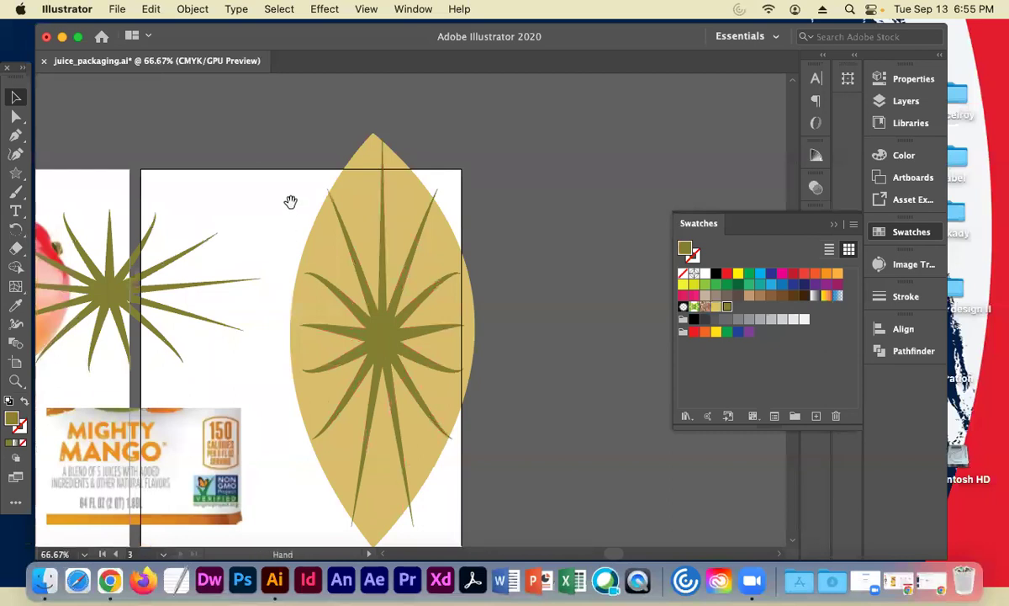
# Marquee-select the leaf and star and apply Horizontal Align Center from the Align panel
pyautogui.moveTo(282, 254); pyautogui.dragTo(286, 239)
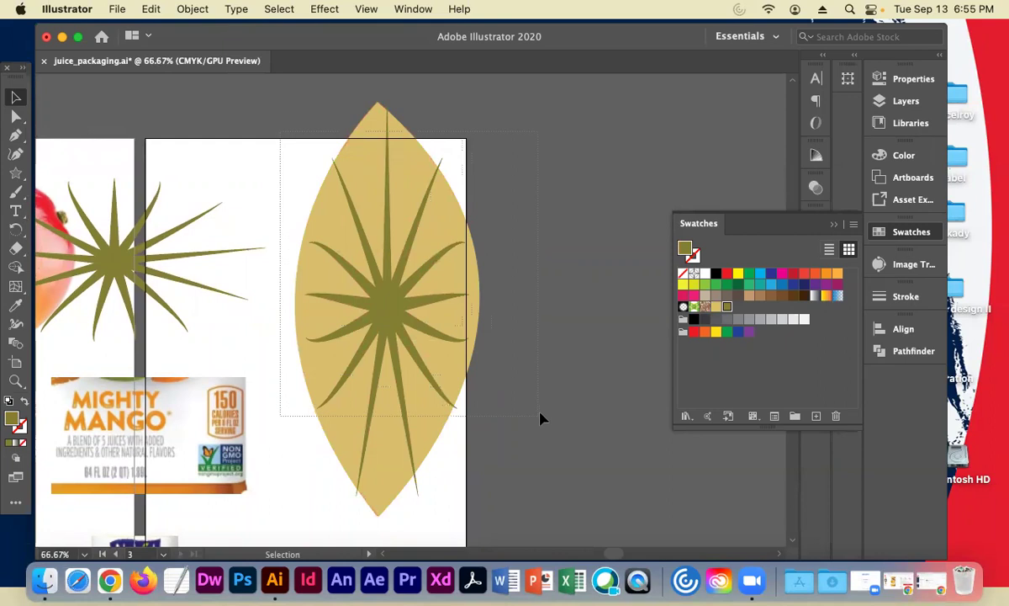
pyautogui.moveTo(540, 418); pyautogui.dragTo(541, 410)
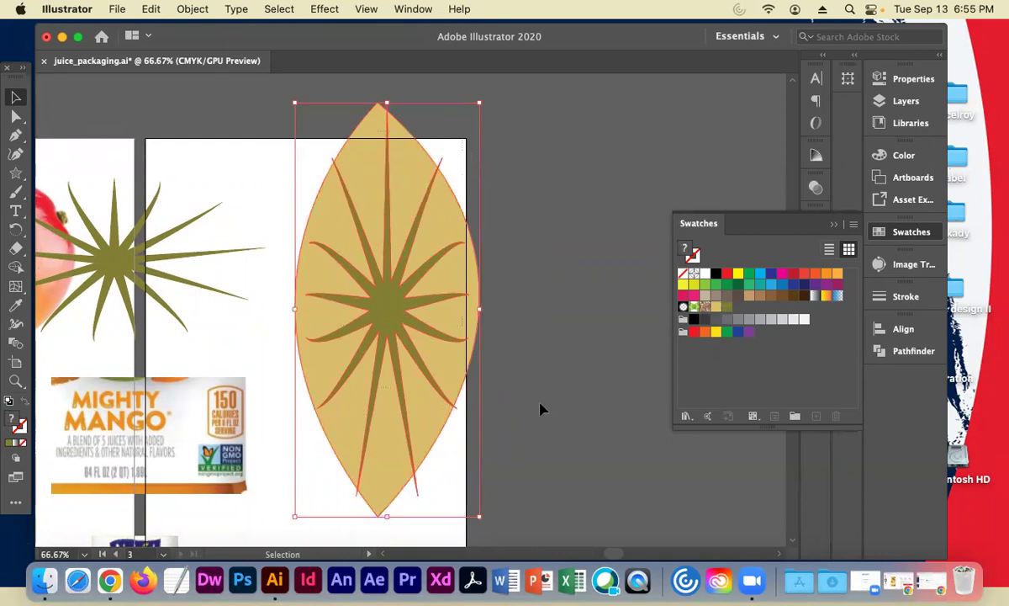
pyautogui.click(885, 332)
pyautogui.click(715, 364)
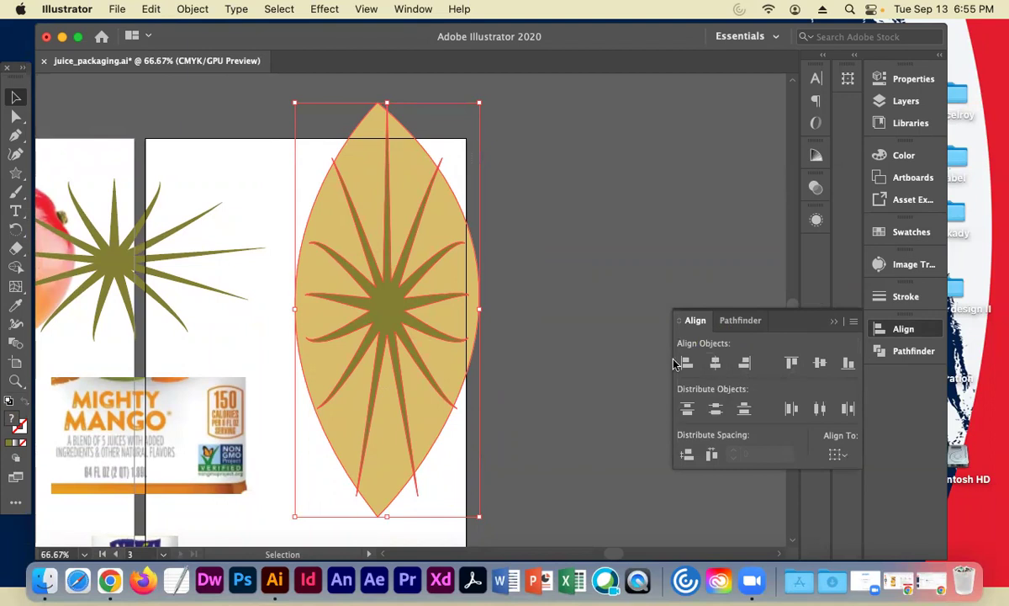
pyautogui.click(555, 220)
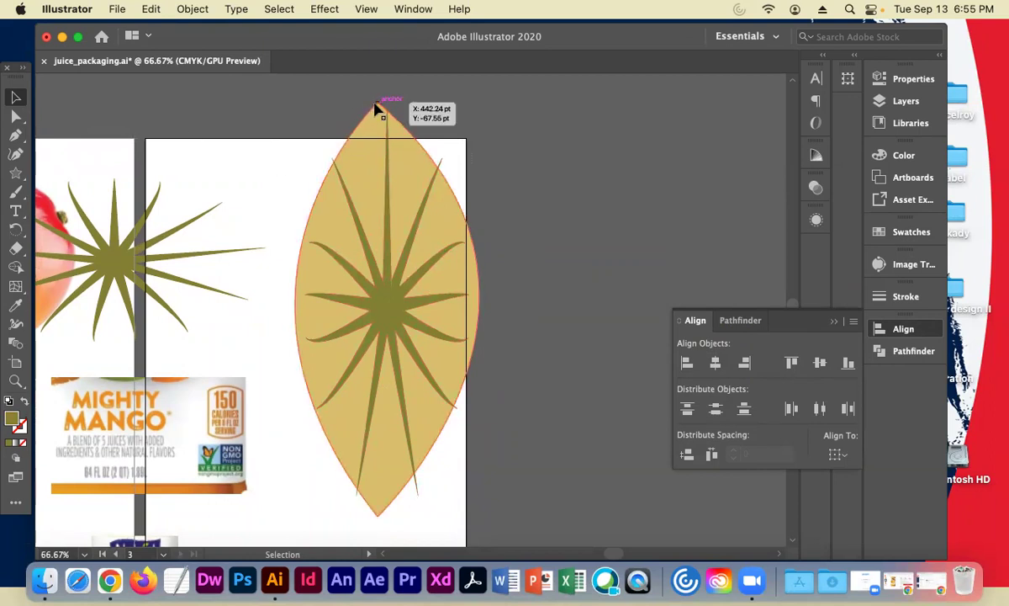
# Drag the star's top, right-side and bottom spike tips out to the leaf's edge
pyautogui.click(16, 116)
pyautogui.moveTo(388, 104); pyautogui.dragTo(379, 106)
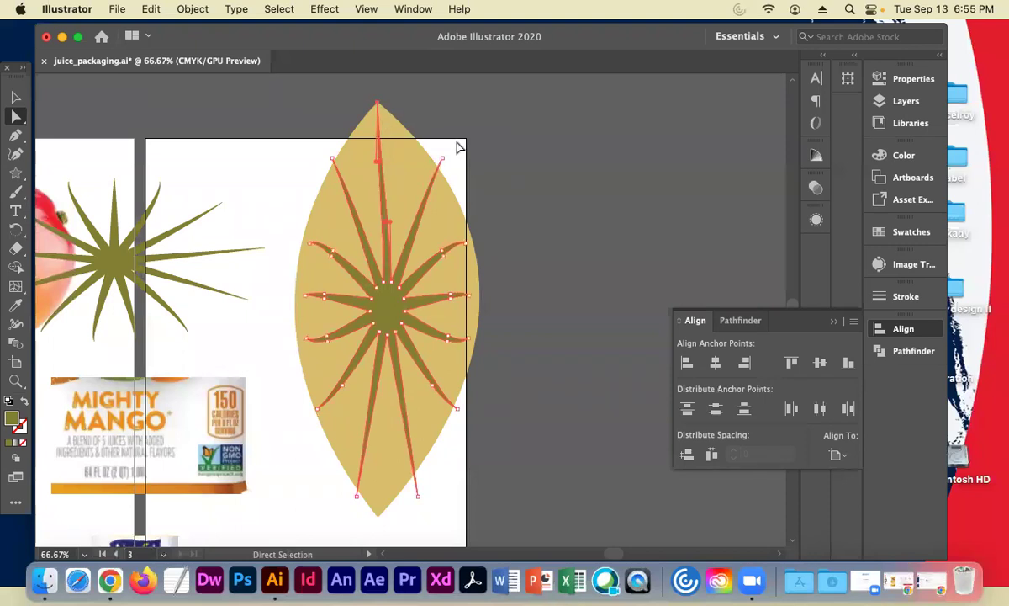
pyautogui.moveTo(447, 160); pyautogui.dragTo(443, 174)
pyautogui.click(468, 244)
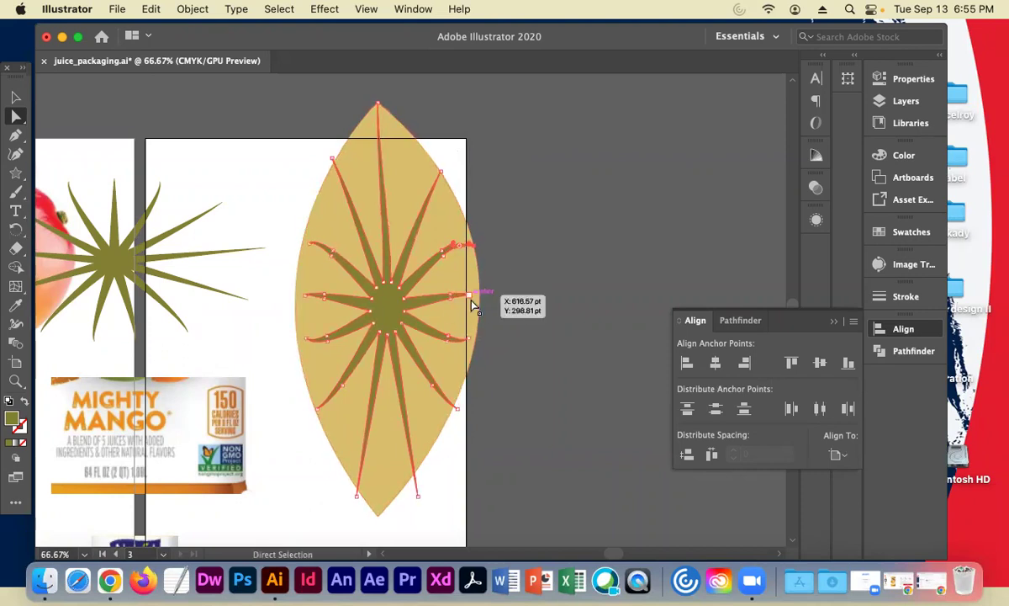
pyautogui.moveTo(468, 294); pyautogui.dragTo(479, 295)
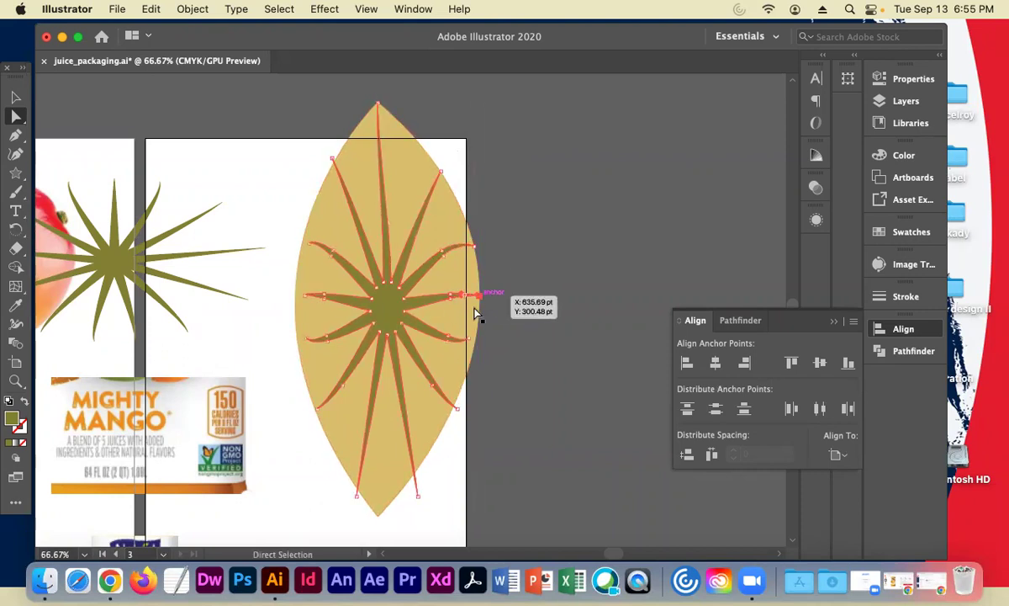
pyautogui.moveTo(467, 339); pyautogui.dragTo(477, 336)
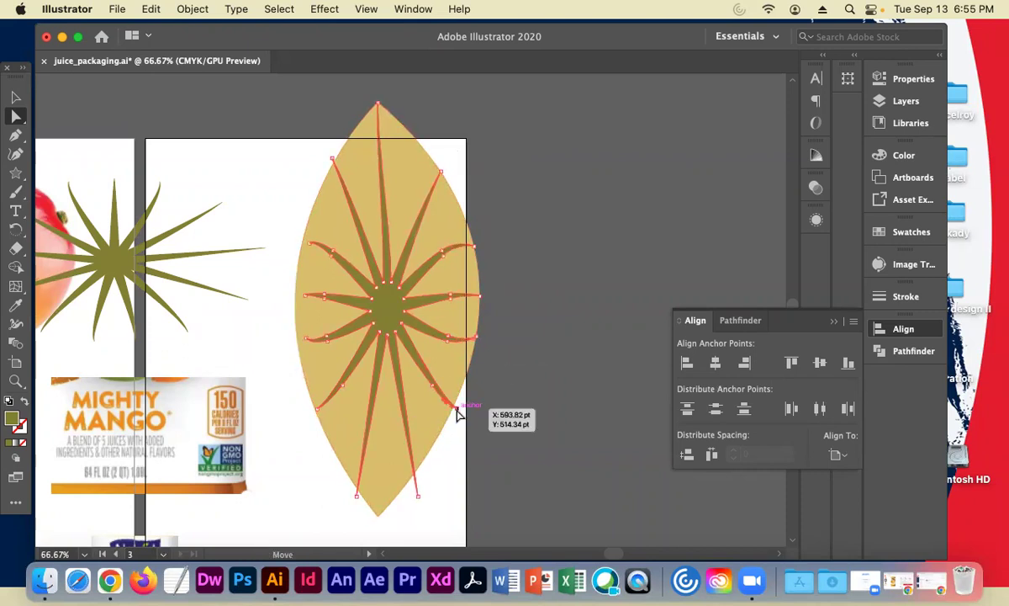
pyautogui.moveTo(446, 403); pyautogui.dragTo(452, 408)
pyautogui.moveTo(412, 498); pyautogui.dragTo(414, 475)
pyautogui.moveTo(358, 500); pyautogui.dragTo(352, 481)
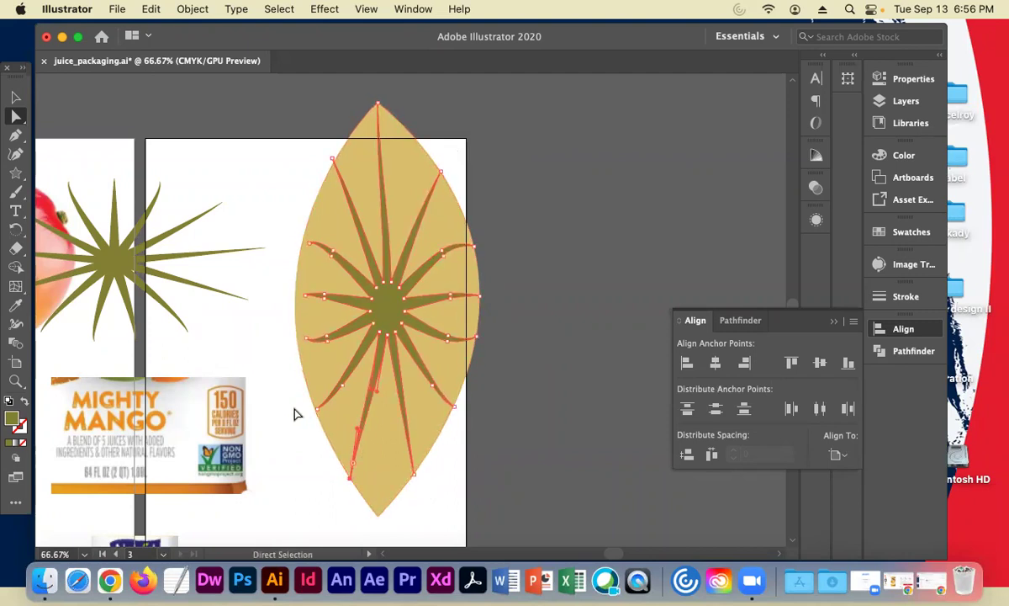
pyautogui.moveTo(350, 481); pyautogui.dragTo(377, 514)
pyautogui.click(500, 502)
# Drag the left-side spike tips onto the leaf edge and fine-tune a lower tip
pyautogui.moveTo(320, 406); pyautogui.dragTo(327, 423)
pyautogui.moveTo(300, 338); pyautogui.dragTo(297, 294)
pyautogui.click(310, 297)
pyautogui.click(308, 243)
pyautogui.moveTo(308, 246); pyautogui.dragTo(301, 241)
pyautogui.moveTo(333, 159); pyautogui.dragTo(333, 168)
pyautogui.click(16, 97)
pyautogui.click(206, 123)
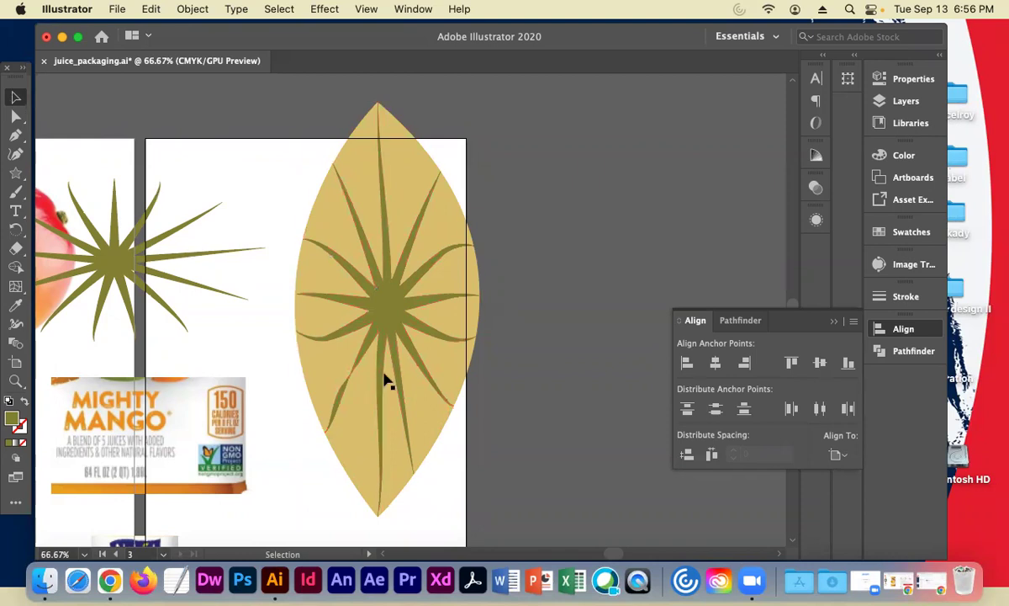
pyautogui.click(360, 442)
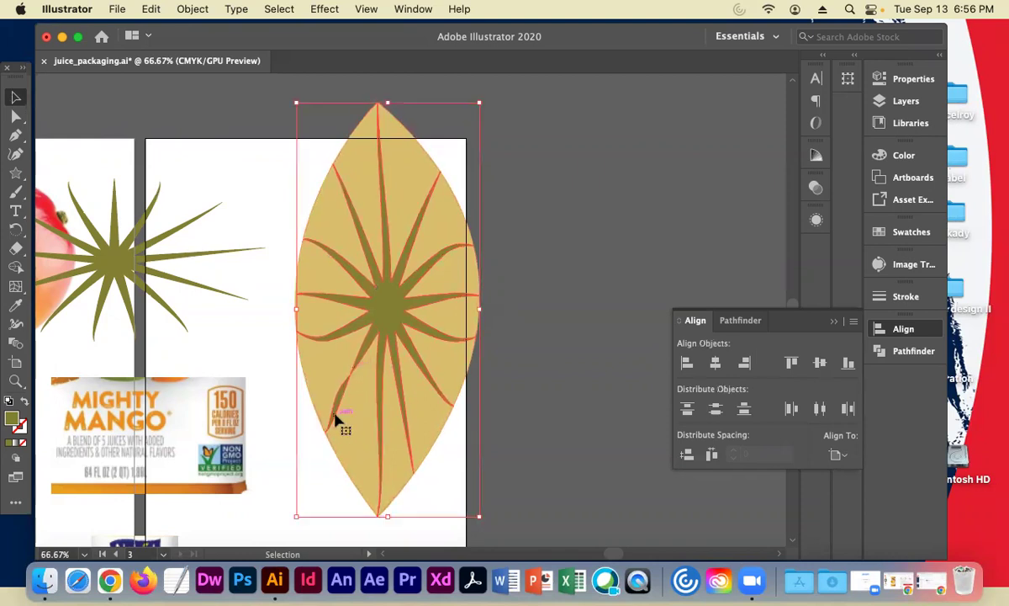
pyautogui.click(16, 116)
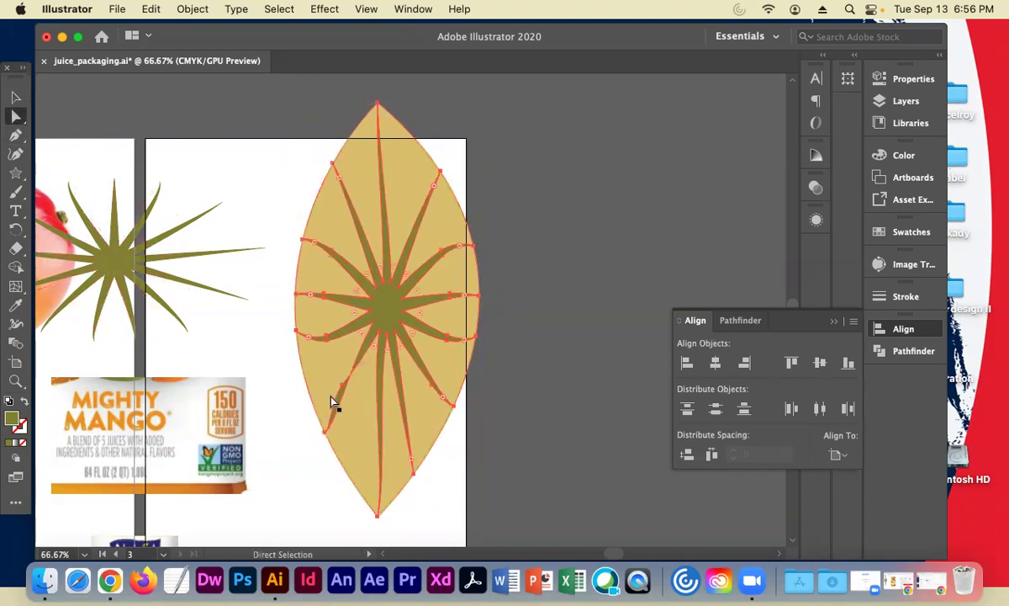
pyautogui.moveTo(343, 388)
pyautogui.mouseDown()
pyautogui.moveTo(329, 383)
pyautogui.moveTo(349, 393)
pyautogui.moveTo(339, 409)
pyautogui.mouseUp()
pyautogui.click(526, 388)
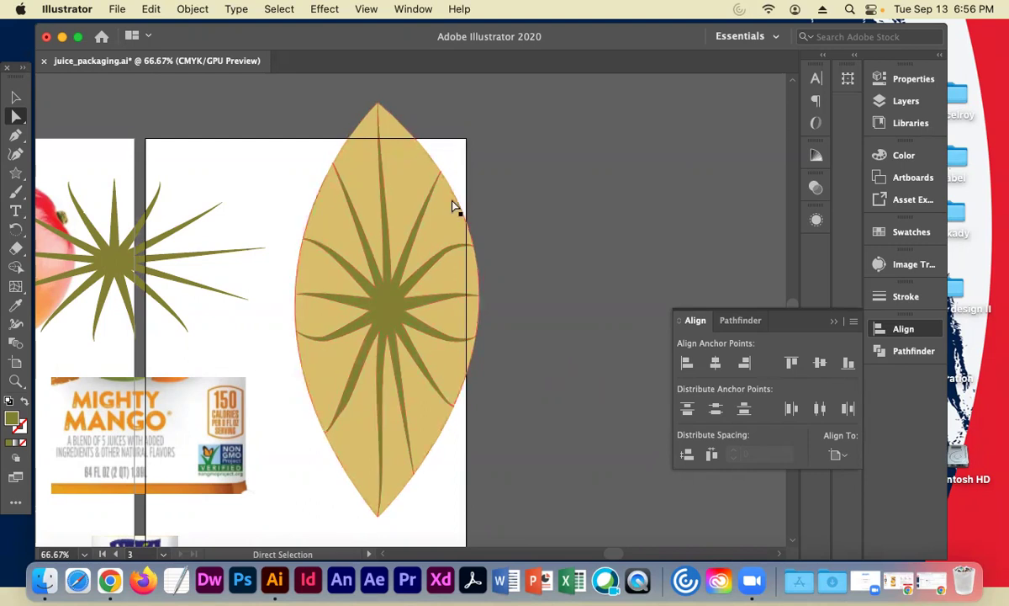
pyautogui.click(16, 97)
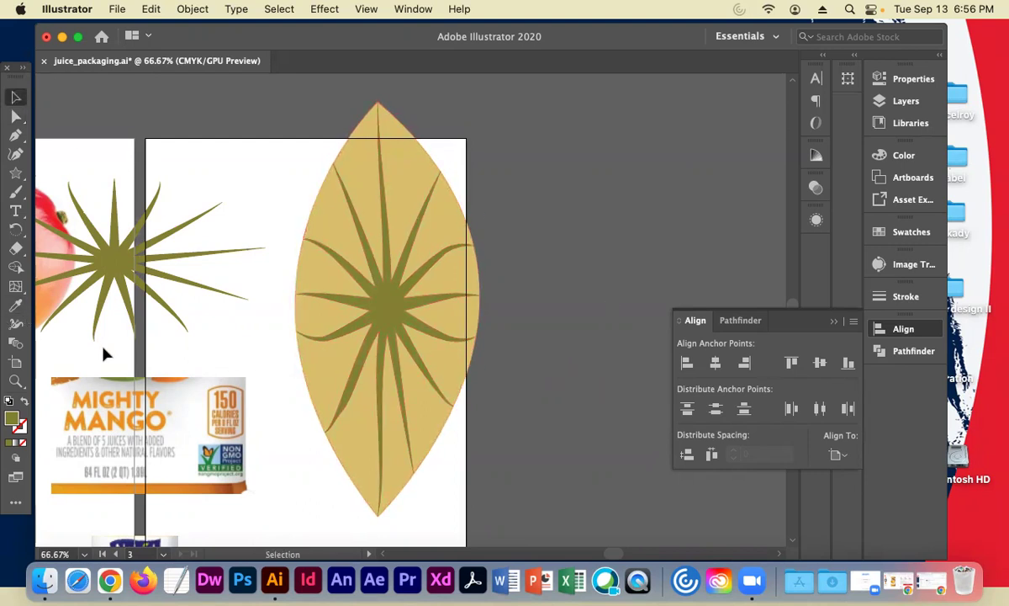
pyautogui.moveTo(172, 353); pyautogui.dragTo(230, 348)
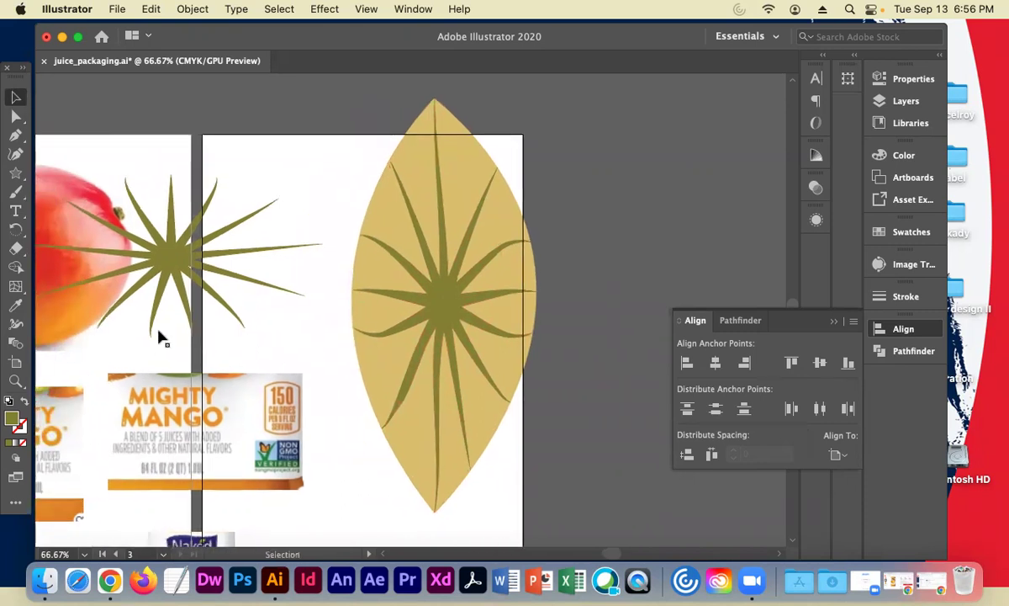
# Sample the left star's olive colour and save it as a new swatch
pyautogui.press('i')
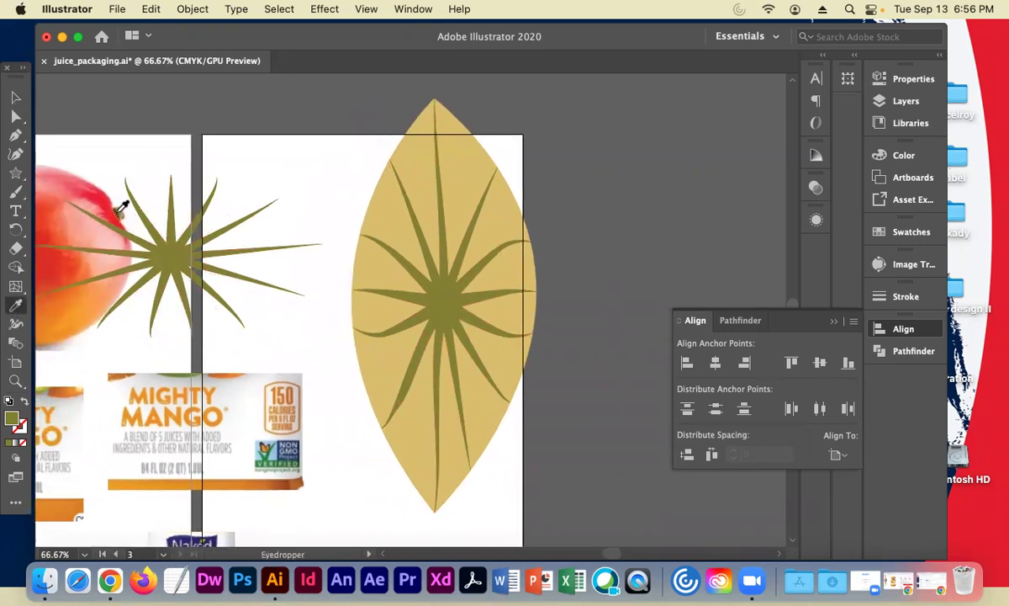
pyautogui.click(123, 206)
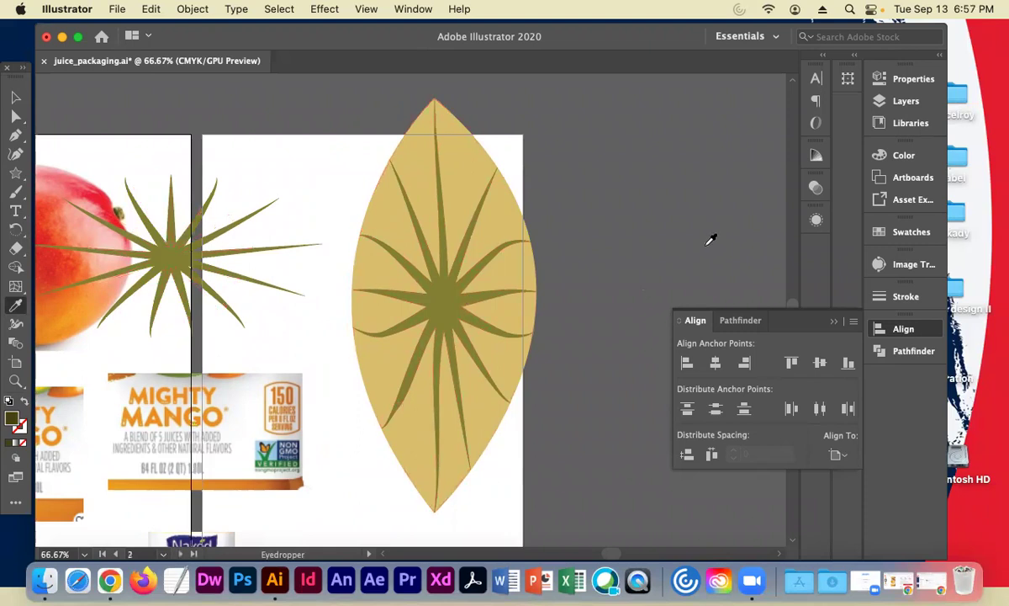
pyautogui.click(908, 241)
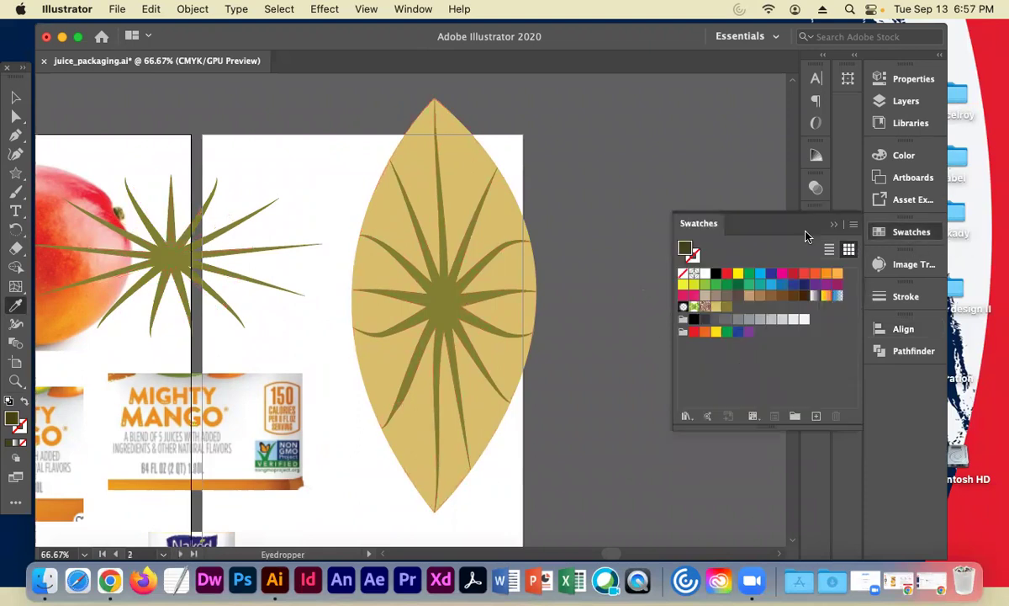
pyautogui.moveTo(686, 250); pyautogui.dragTo(740, 307)
# Fill the star on the leaf with the White, Black gradient swatch
pyautogui.click(15, 97)
pyautogui.click(448, 299)
pyautogui.click(445, 296)
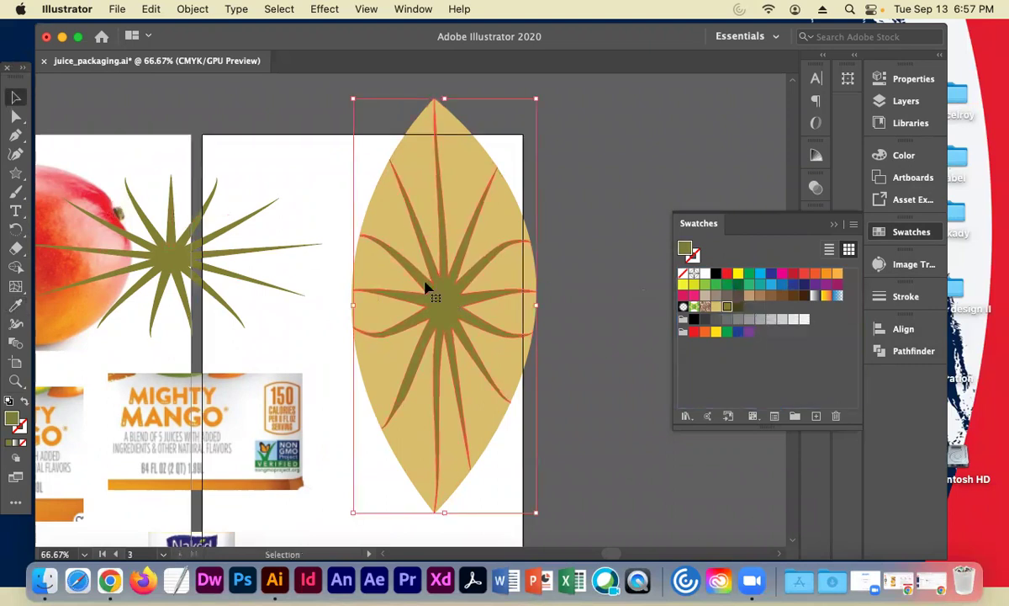
pyautogui.click(815, 296)
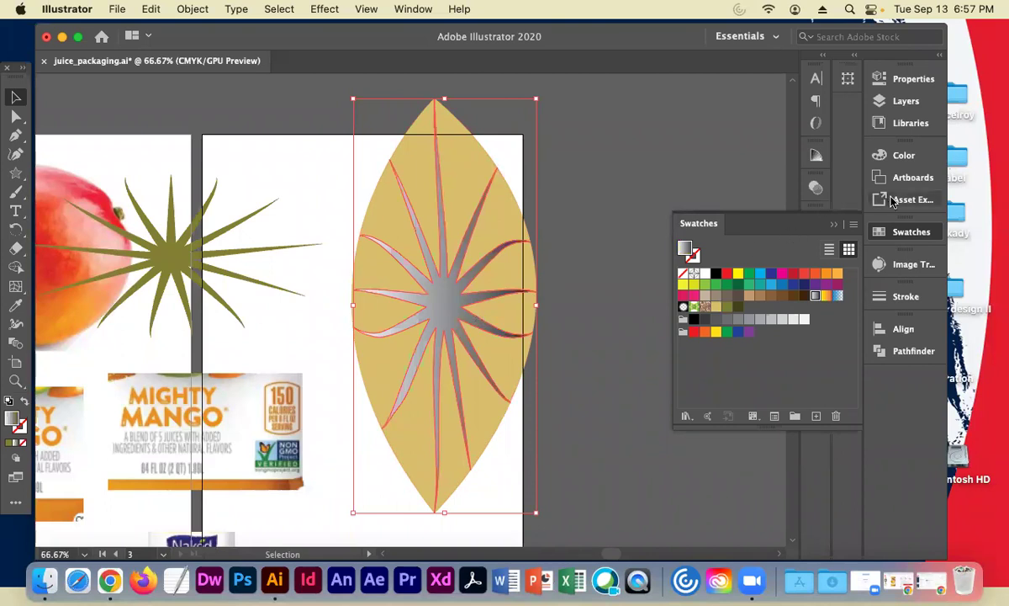
pyautogui.click(833, 223)
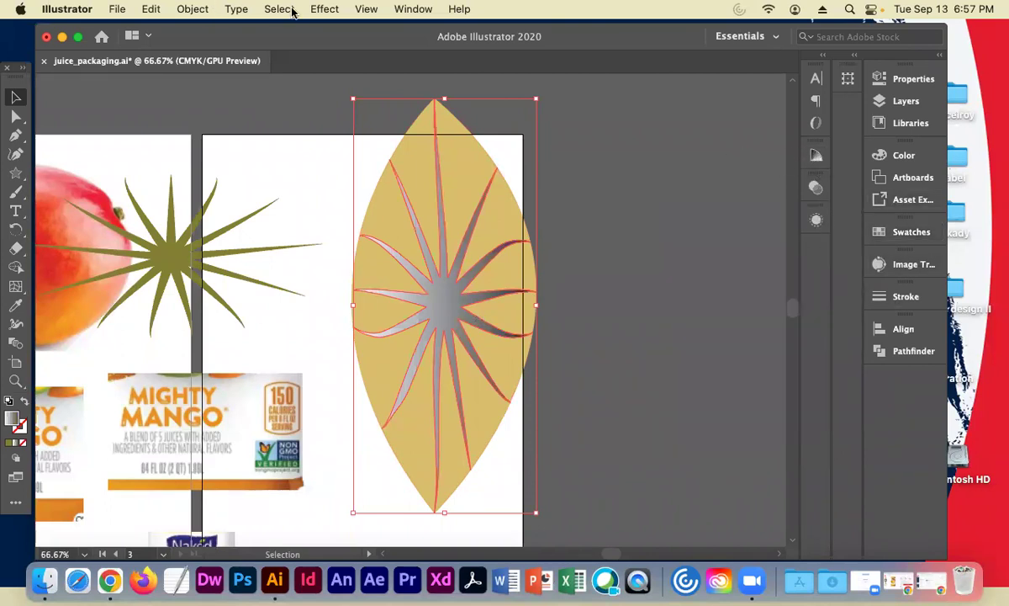
pyautogui.click(413, 10)
pyautogui.scroll(-4, 467, 383)
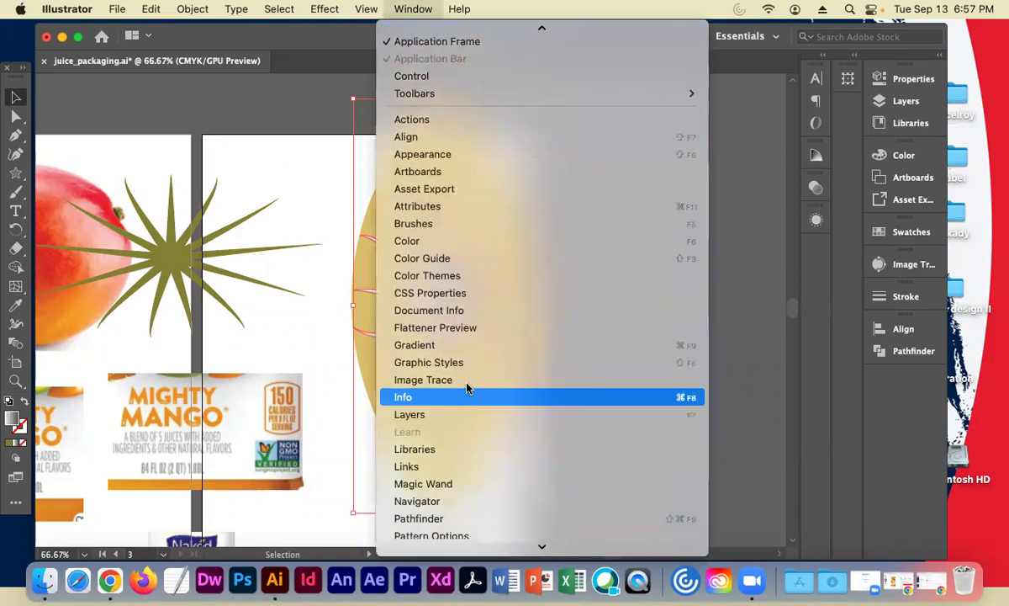
# Switch the star's gradient type to Radial in the Gradient panel
pyautogui.click(449, 344)
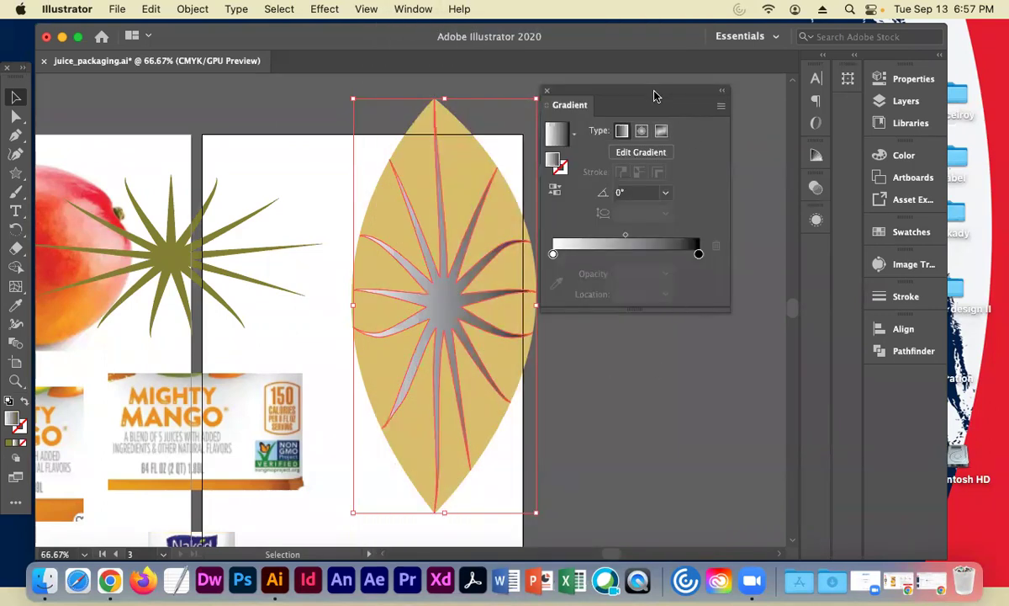
pyautogui.moveTo(651, 93); pyautogui.dragTo(700, 244)
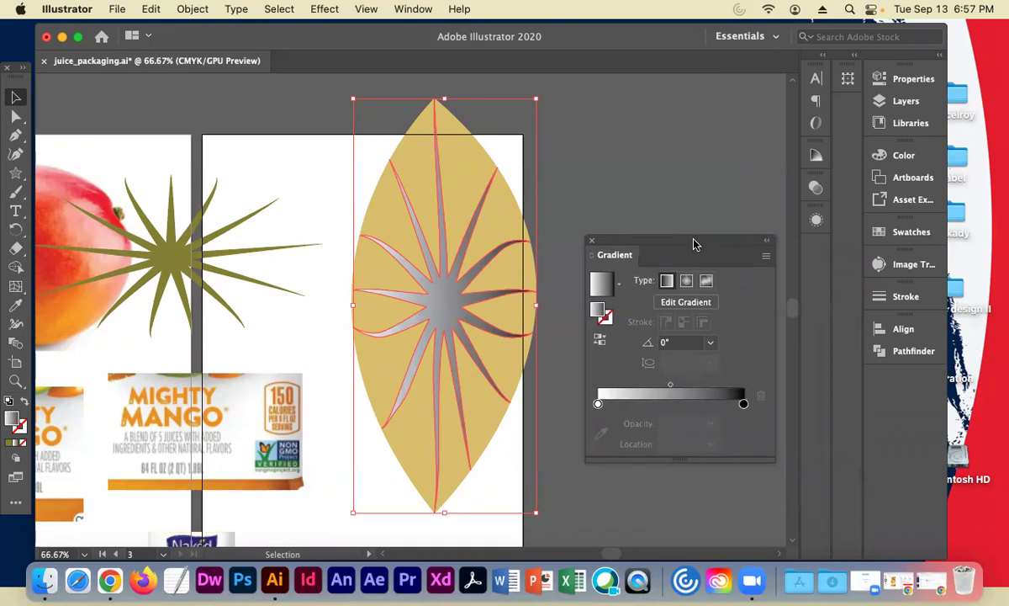
pyautogui.click(687, 282)
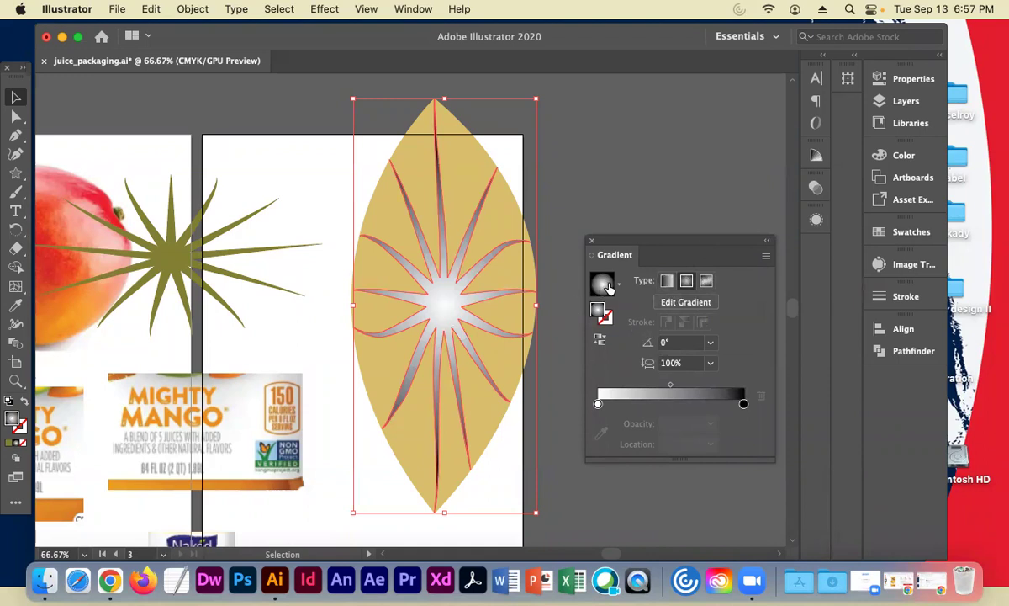
pyautogui.moveTo(671, 246); pyautogui.dragTo(685, 286)
# Try olive, then light tan, as the colour of the gradient's black end stop
pyautogui.click(741, 451)
pyautogui.doubleClick(741, 451)
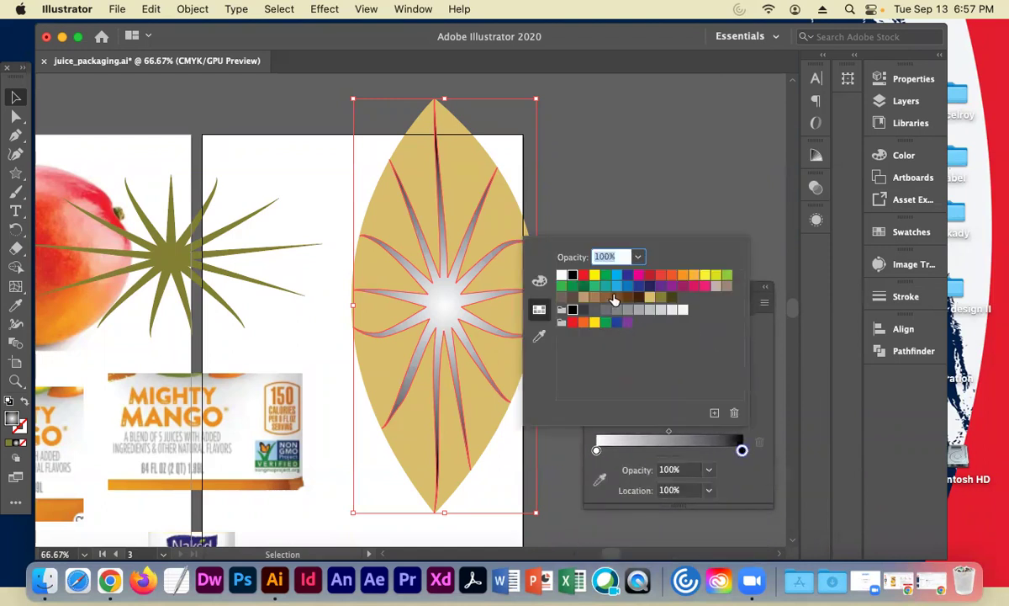
pyautogui.click(671, 300)
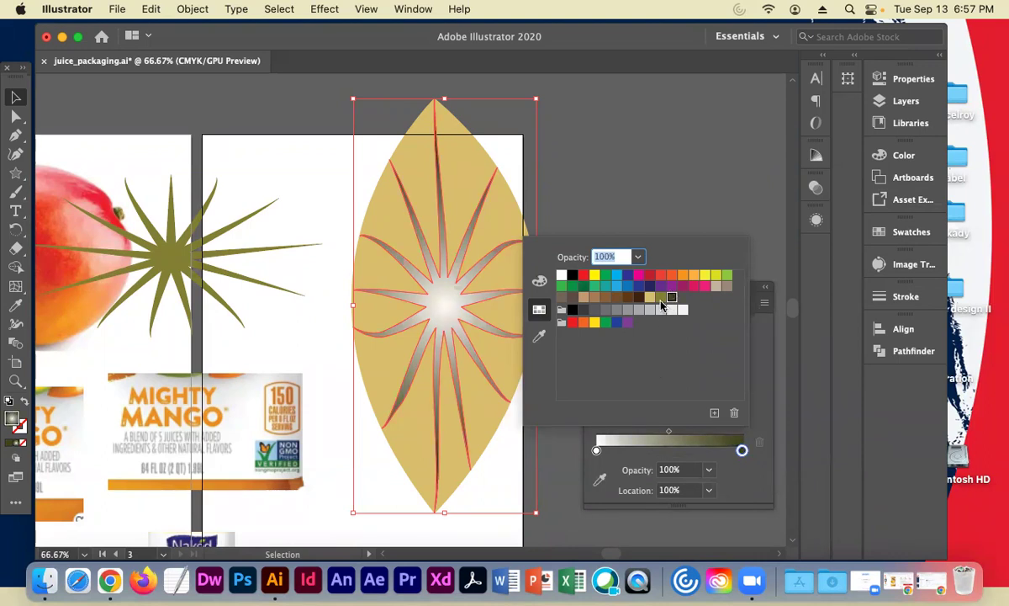
pyautogui.click(662, 298)
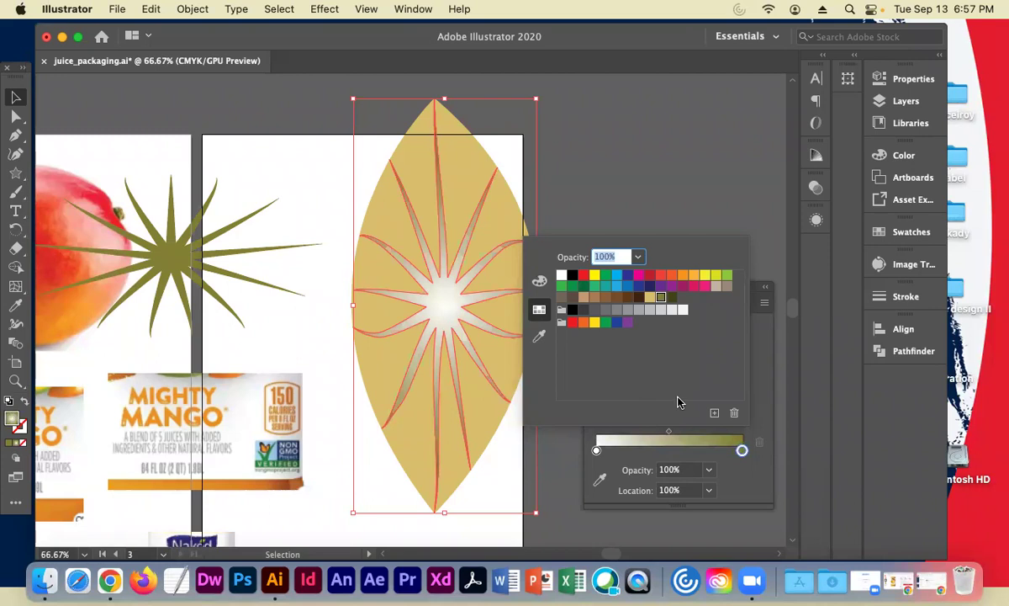
pyautogui.click(670, 457)
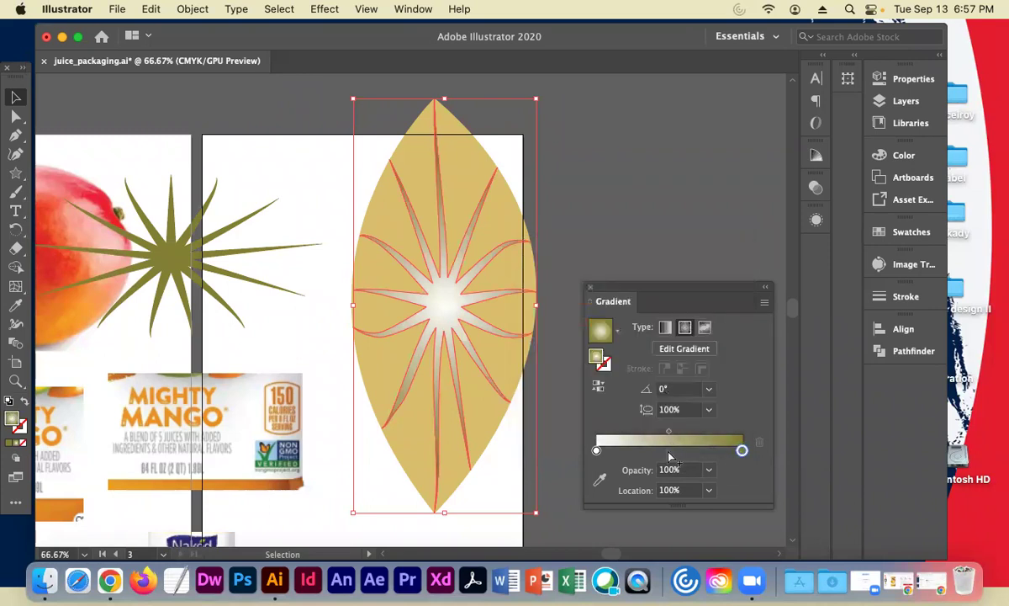
# Add a middle stop and colour the stops tan gold, dark olive and dark olive, then preview
pyautogui.click(668, 452)
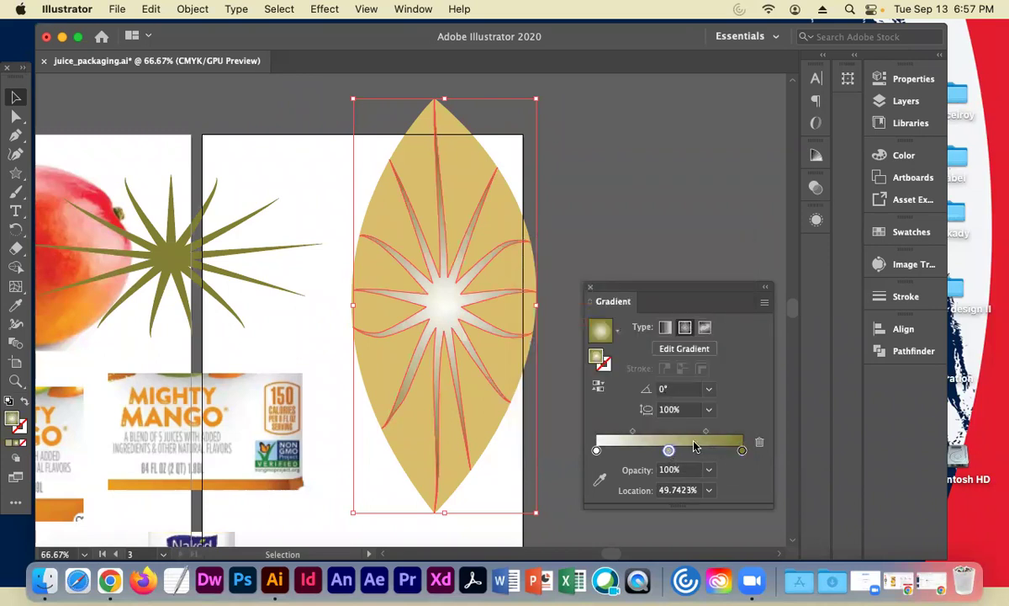
pyautogui.doubleClick(742, 450)
pyautogui.click(673, 299)
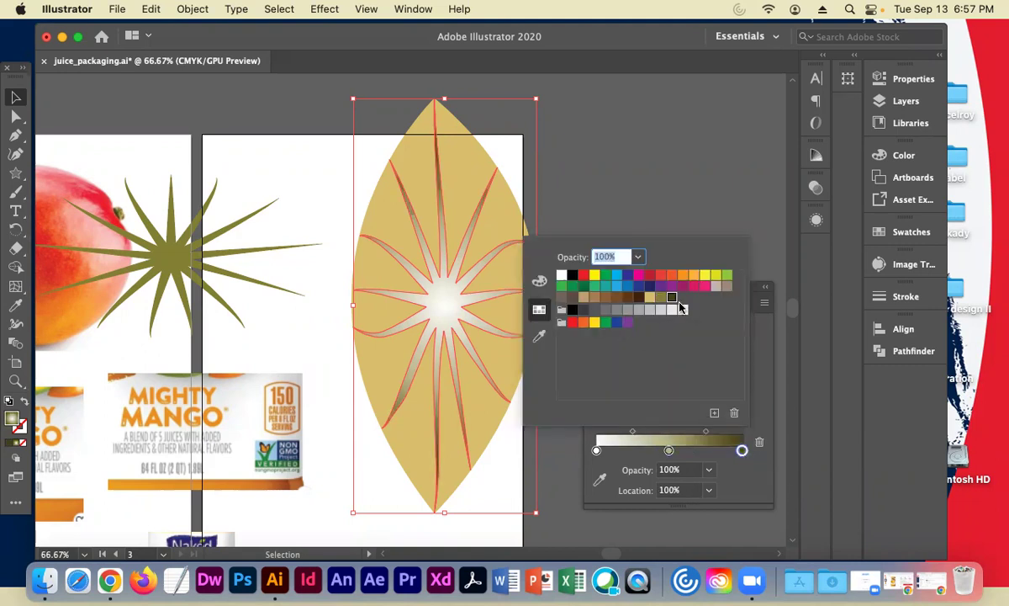
pyautogui.doubleClick(669, 452)
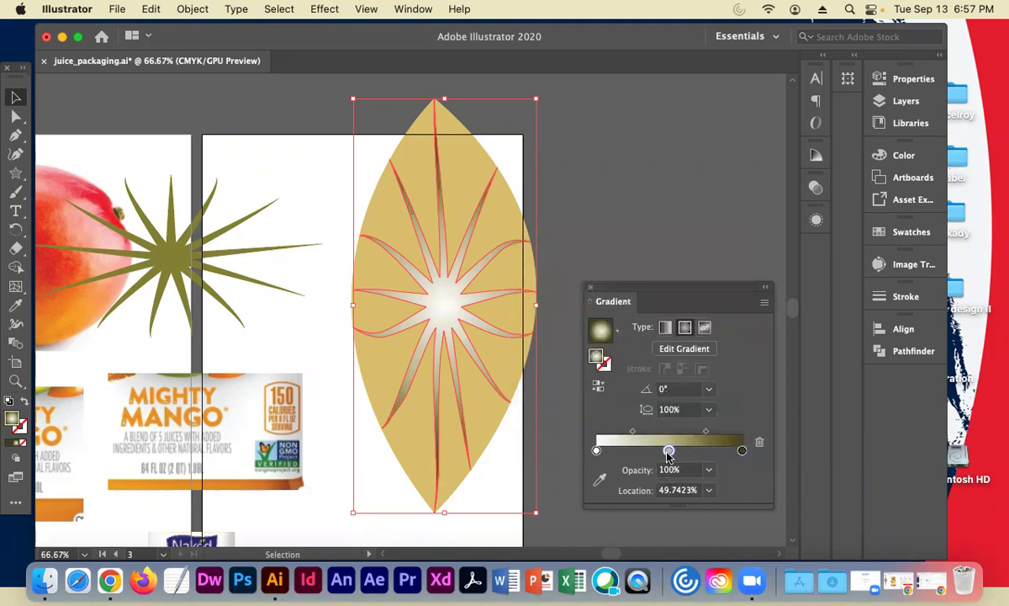
pyautogui.click(662, 298)
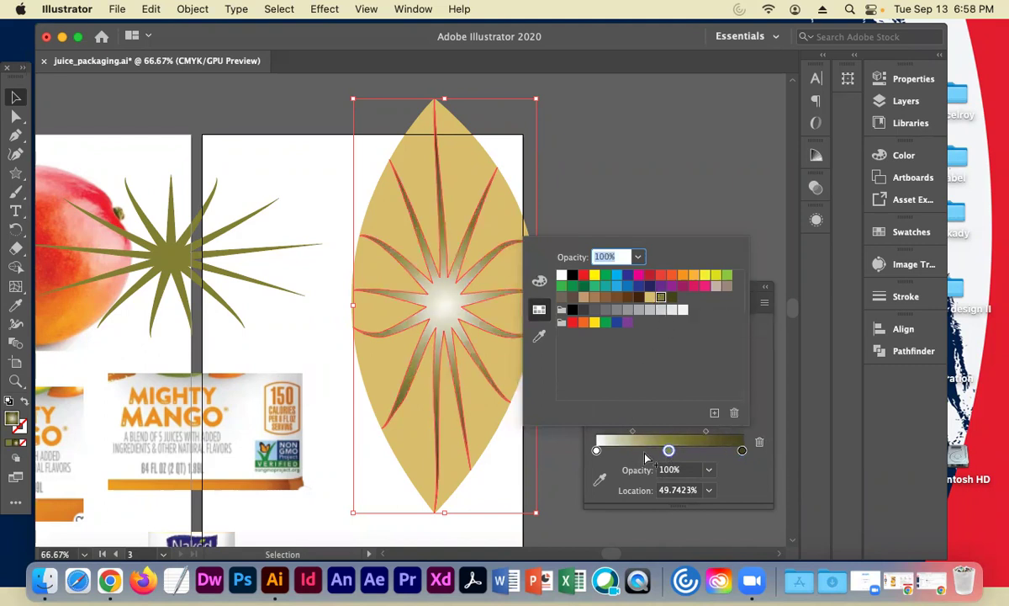
pyautogui.doubleClick(596, 451)
pyautogui.click(650, 297)
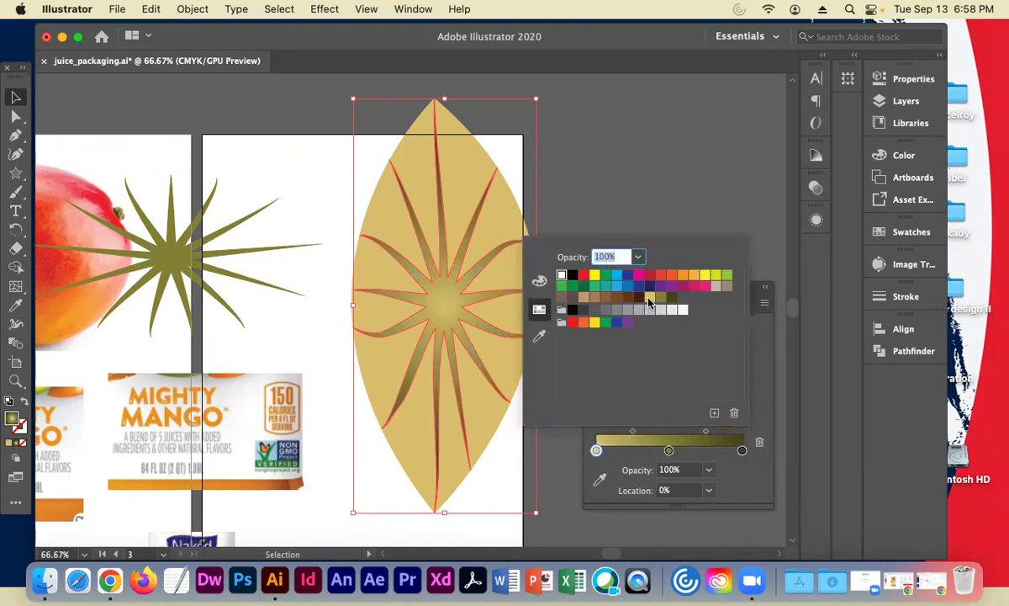
pyautogui.click(636, 182)
pyautogui.click(730, 232)
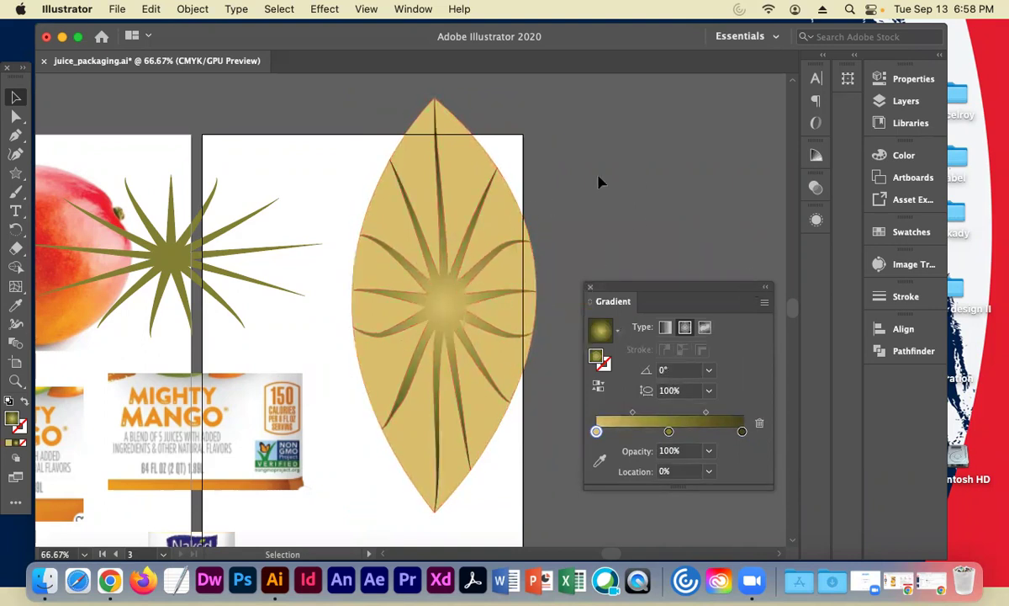
pyautogui.click(429, 318)
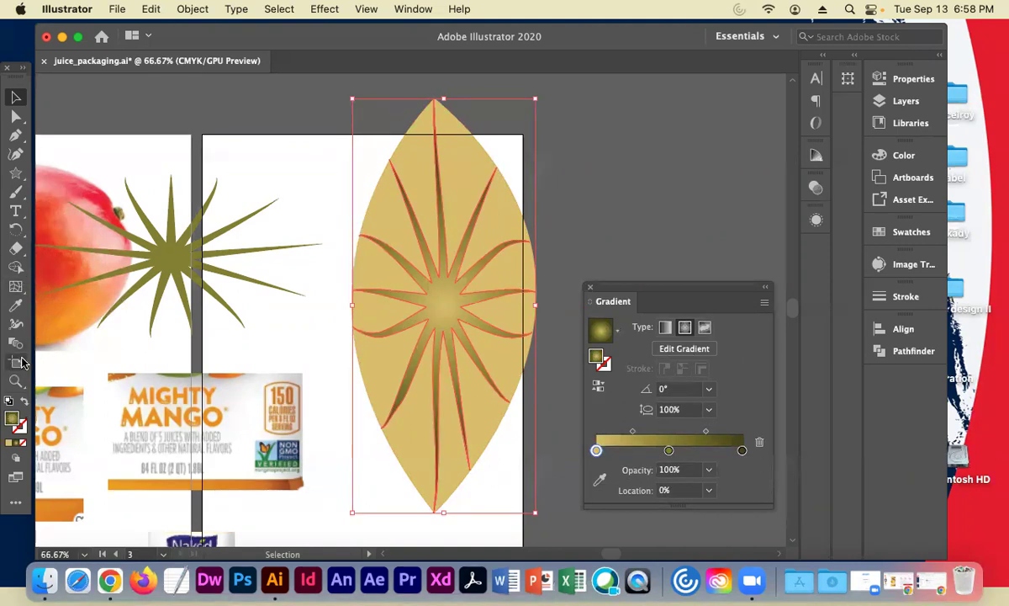
# With the Gradient Tool, rotate the star's radial gradient to about 36.47°
pyautogui.click(15, 288)
pyautogui.moveTo(15, 288); pyautogui.dragTo(79, 286)
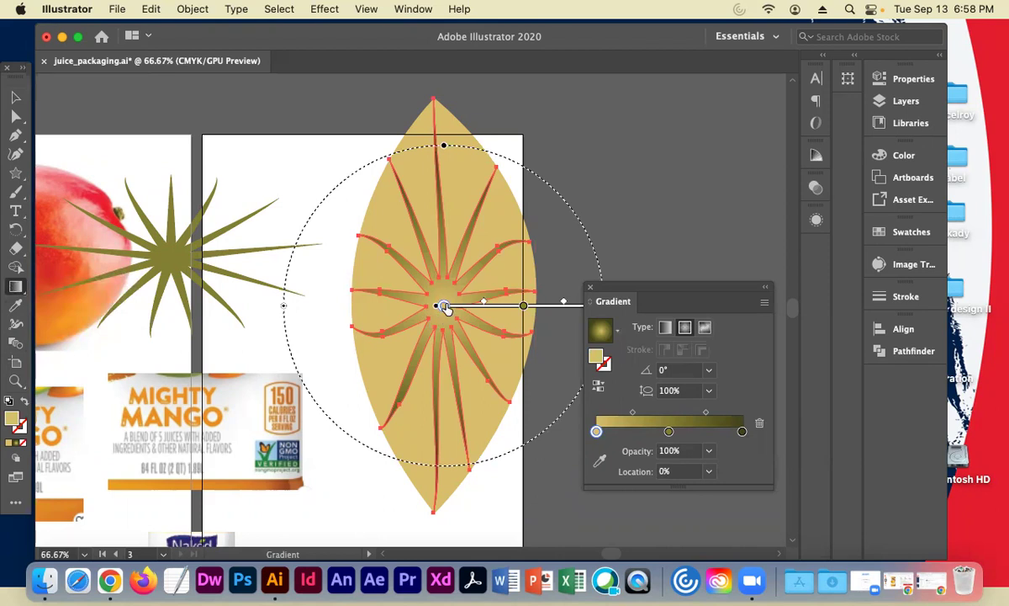
pyautogui.moveTo(436, 310)
pyautogui.mouseDown()
pyautogui.moveTo(389, 327)
pyautogui.moveTo(538, 323)
pyautogui.moveTo(509, 328)
pyautogui.mouseUp()
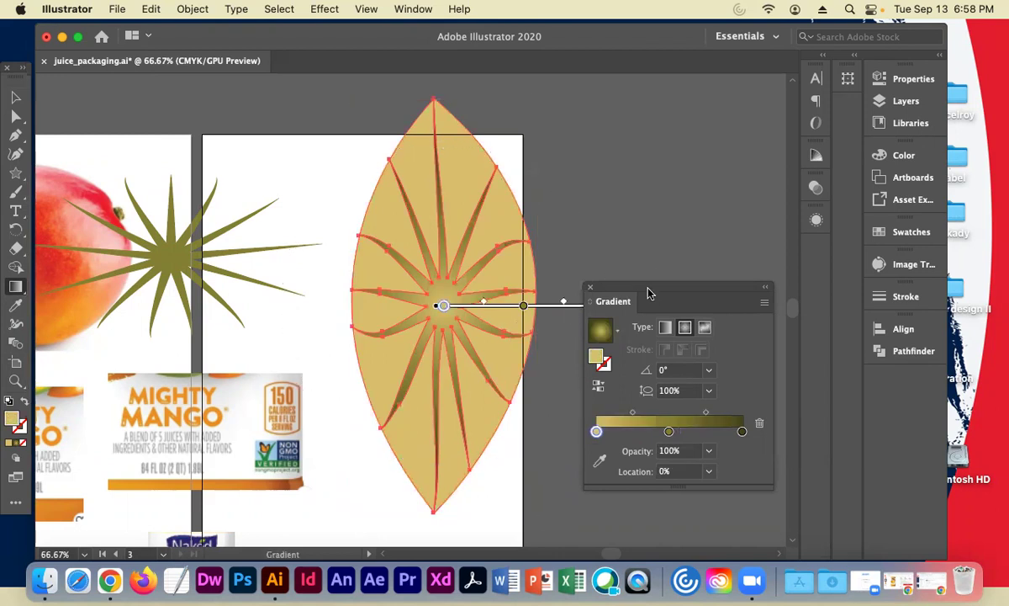
pyautogui.moveTo(648, 292); pyautogui.dragTo(753, 228)
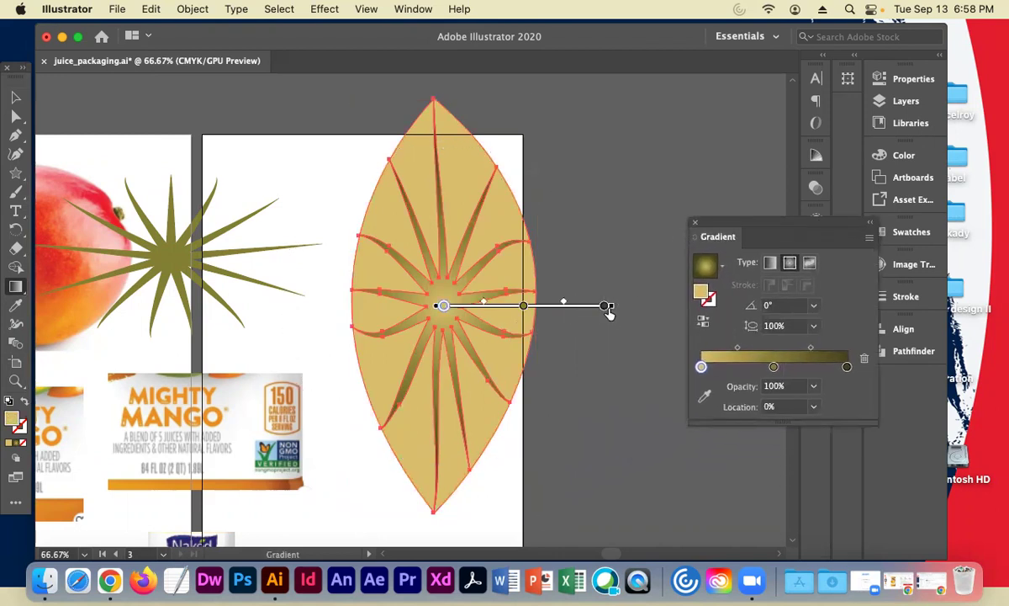
pyautogui.moveTo(608, 305)
pyautogui.mouseDown()
pyautogui.moveTo(539, 266)
pyautogui.moveTo(527, 247)
pyautogui.moveTo(488, 274)
pyautogui.mouseUp()
# Push the tan starting stop out to about 5.28% and deselect to view the result
pyautogui.click(508, 259)
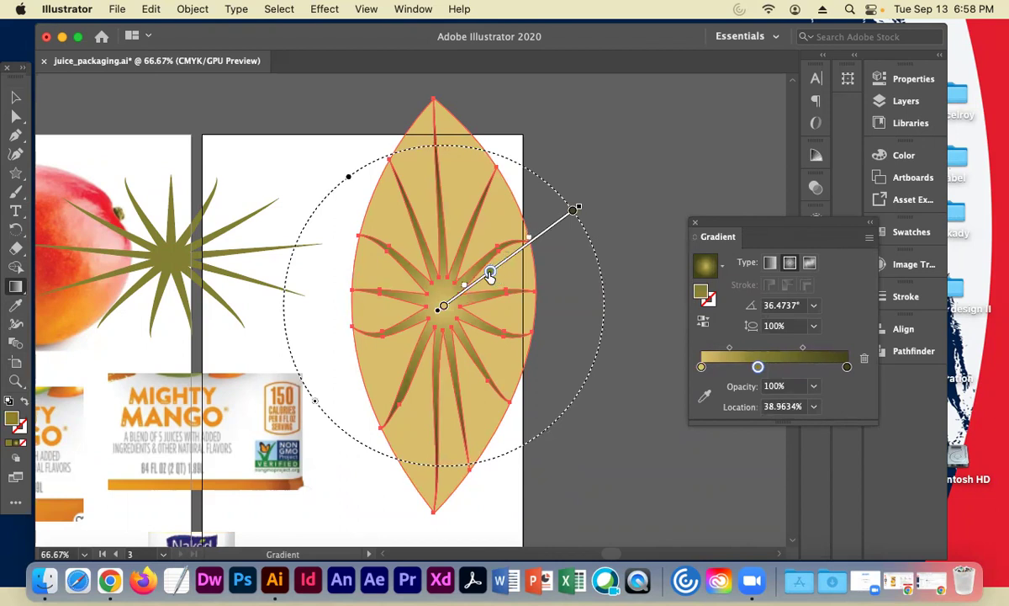
pyautogui.moveTo(443, 308)
pyautogui.mouseDown()
pyautogui.moveTo(469, 288)
pyautogui.moveTo(447, 309)
pyautogui.mouseUp()
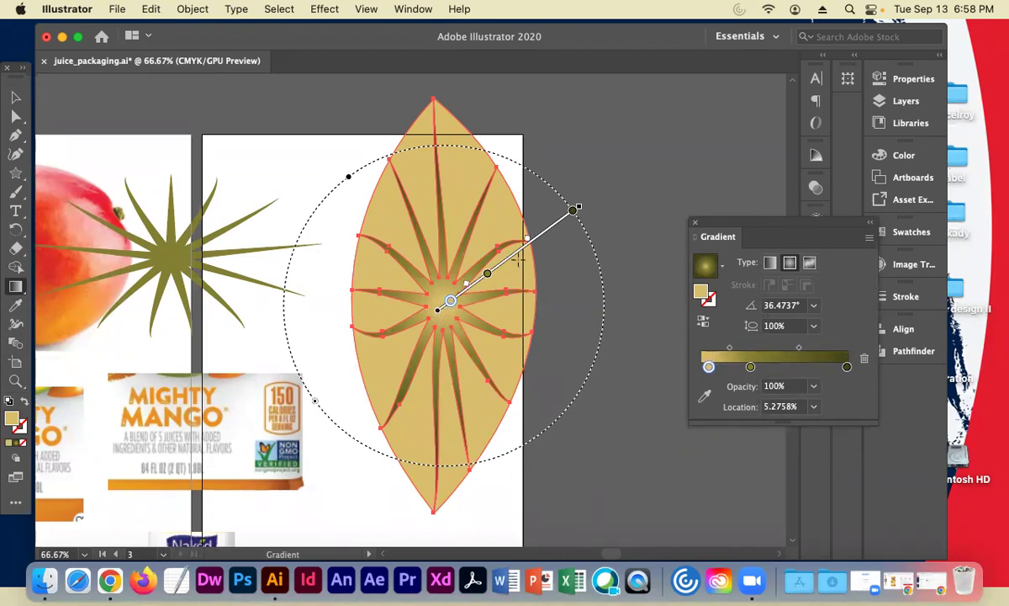
pyautogui.click(15, 97)
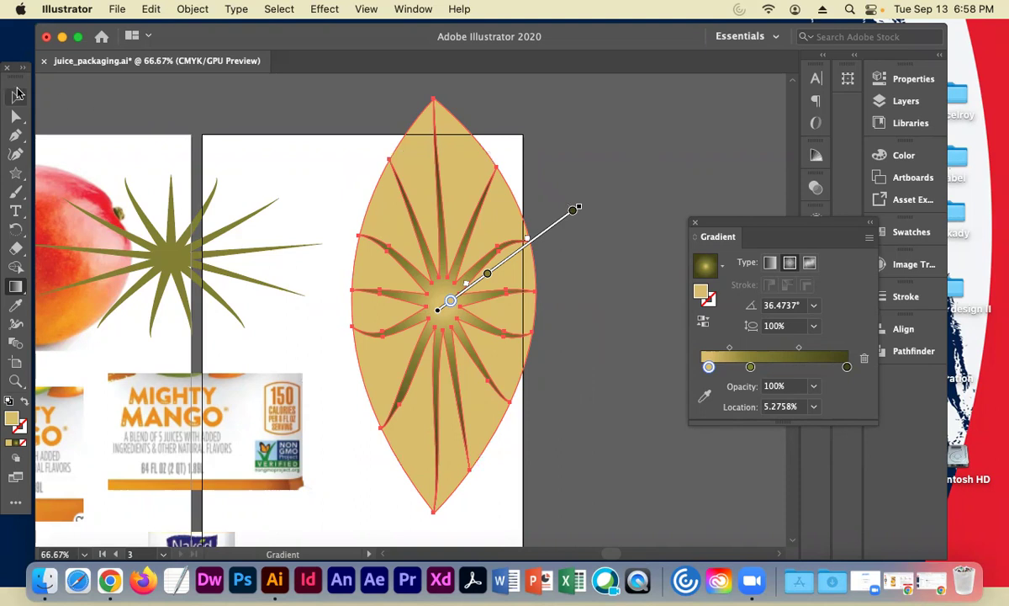
pyautogui.click(646, 167)
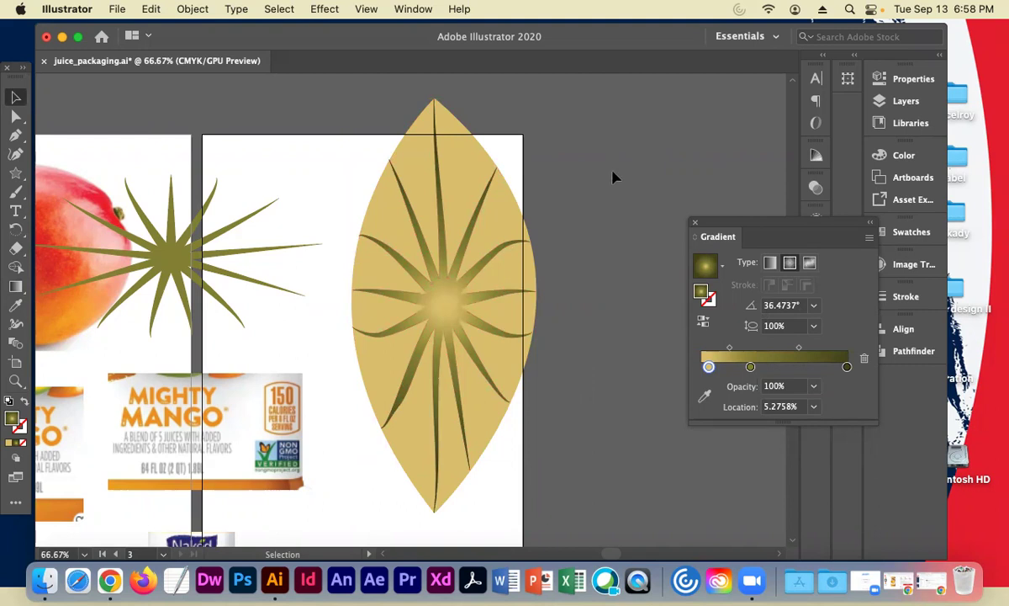
# Bring the loose starburst into view and expand its appearance
pyautogui.click(457, 193)
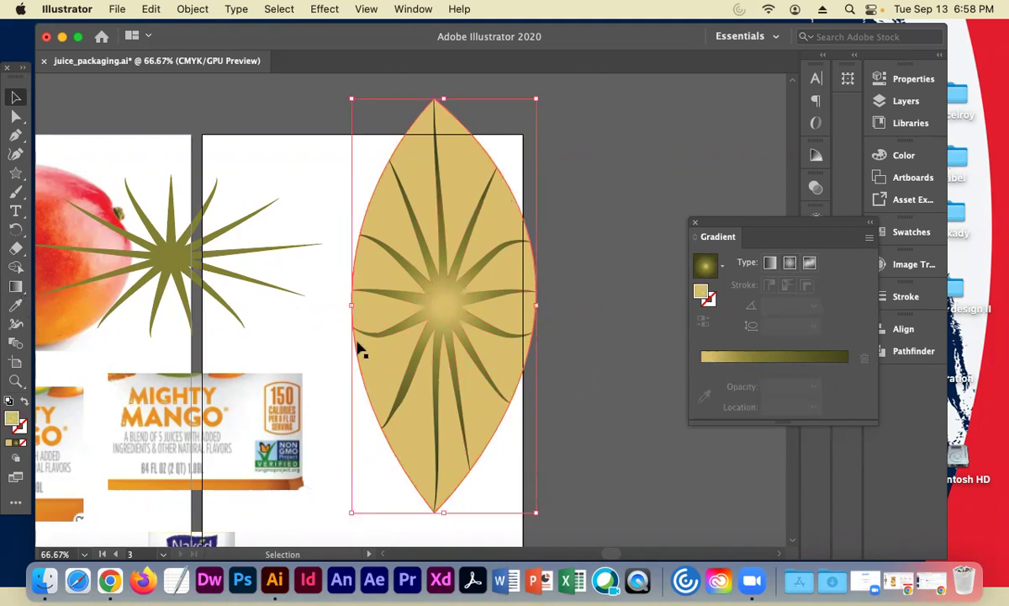
pyautogui.click(549, 267)
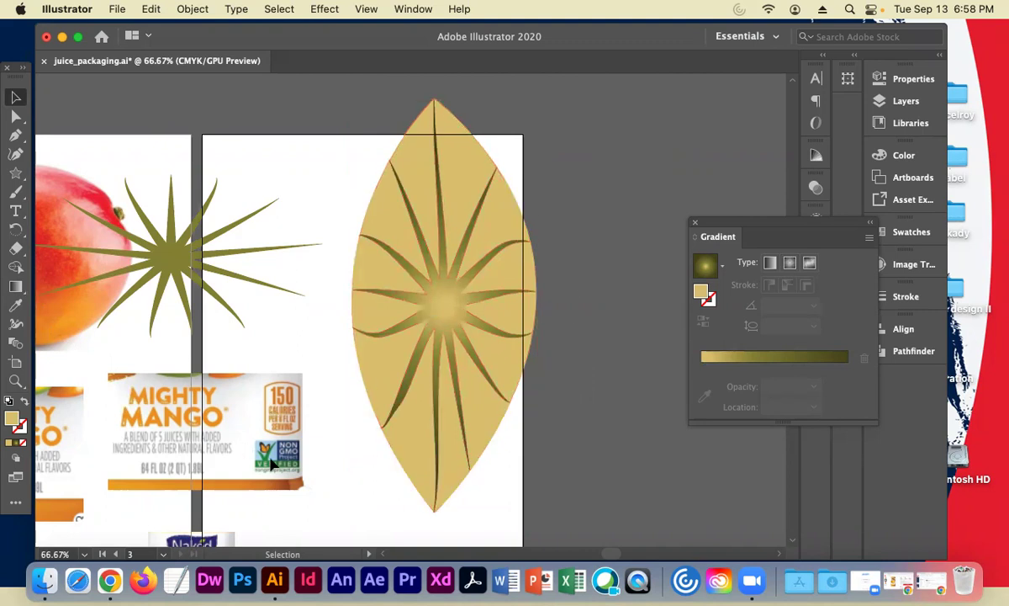
pyautogui.moveTo(334, 304); pyautogui.dragTo(440, 278)
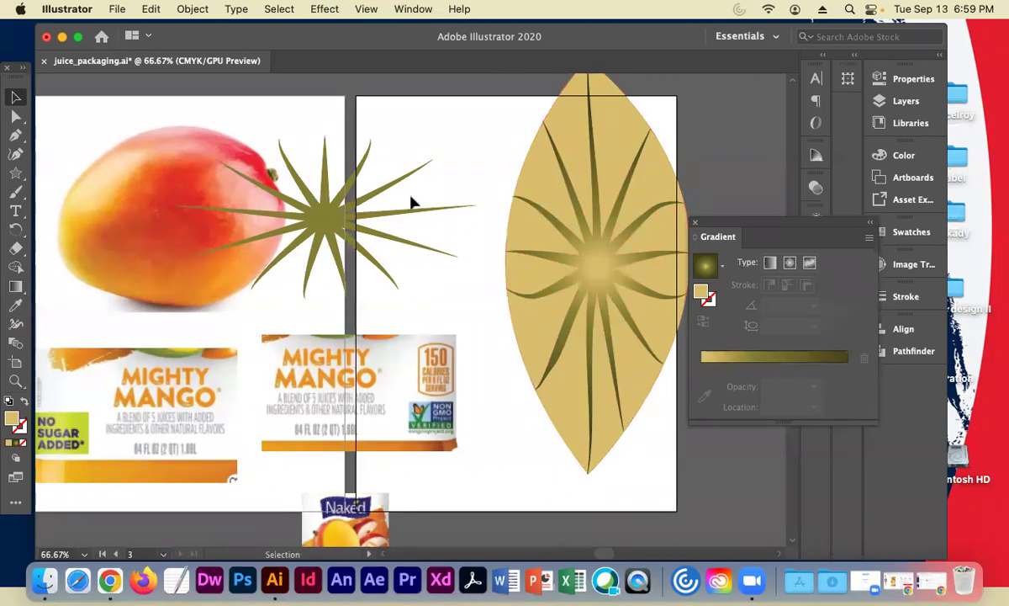
pyautogui.click(353, 220)
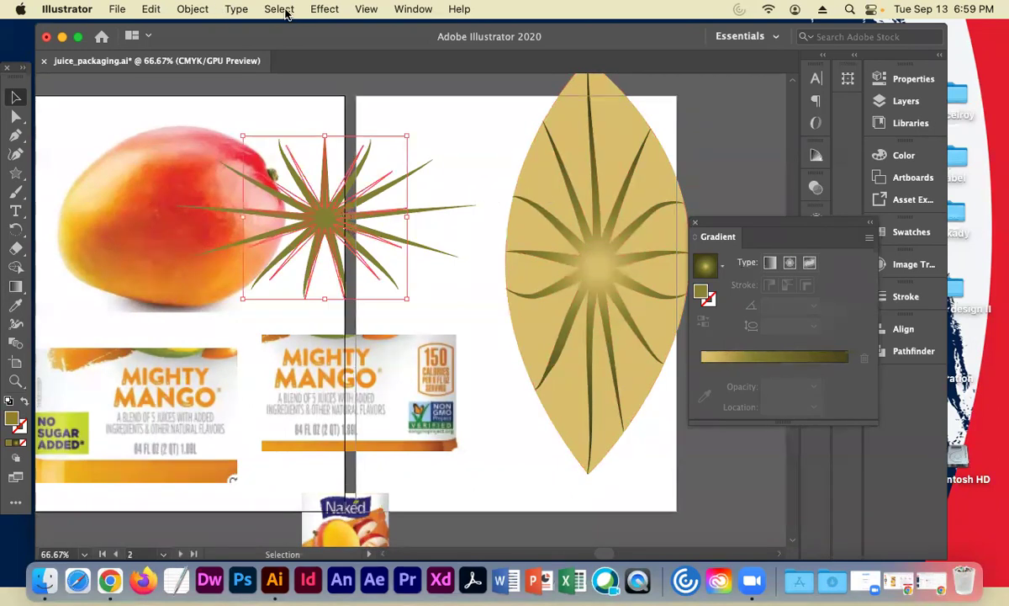
pyautogui.click(193, 8)
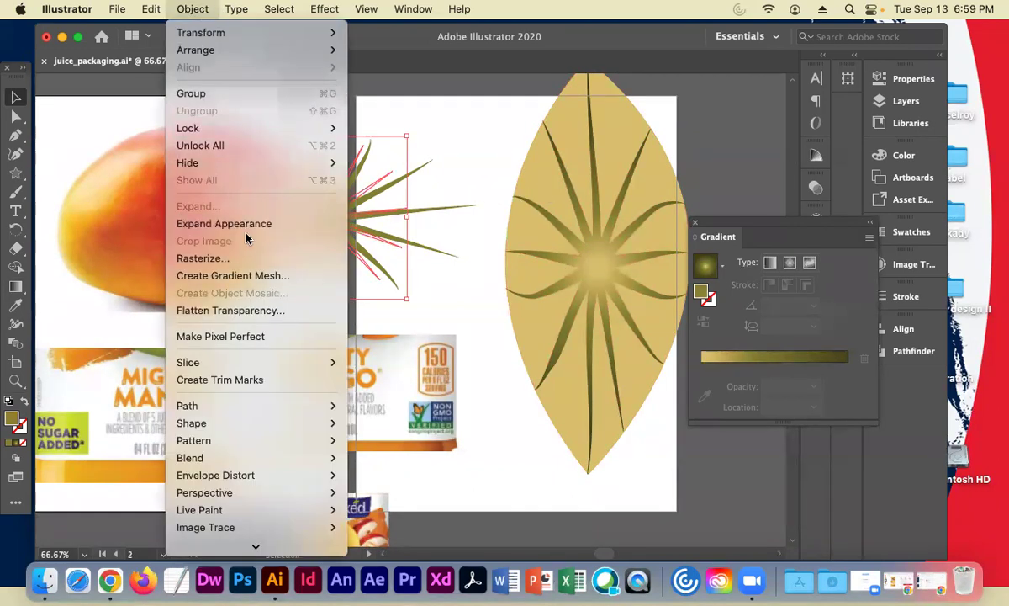
pyautogui.click(333, 221)
# Give it the leaf starburst's radial gradient, move it right, then select the leaf group
pyautogui.click(15, 306)
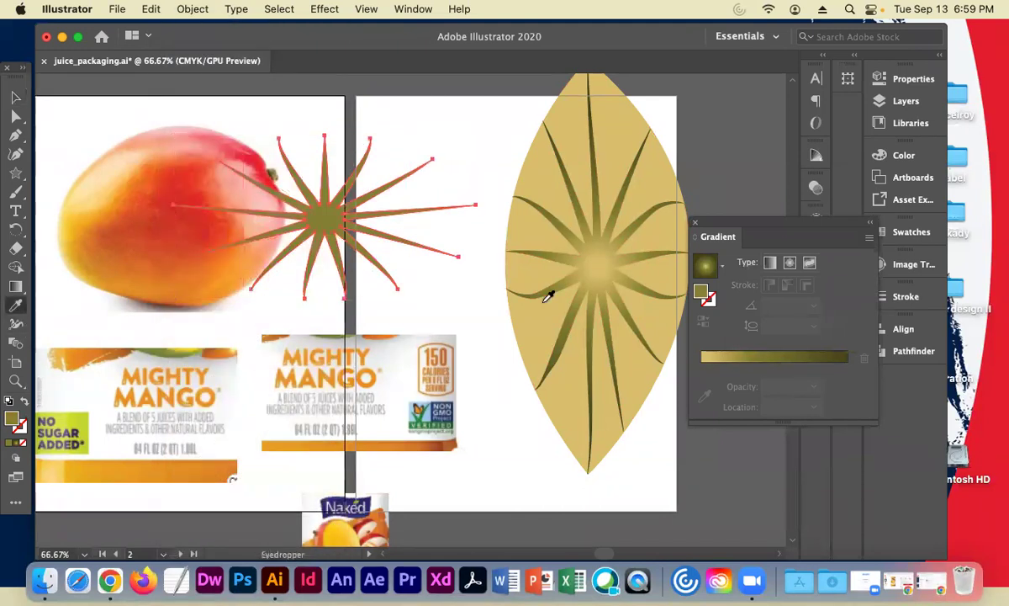
pyautogui.click(559, 256)
pyautogui.press('v')
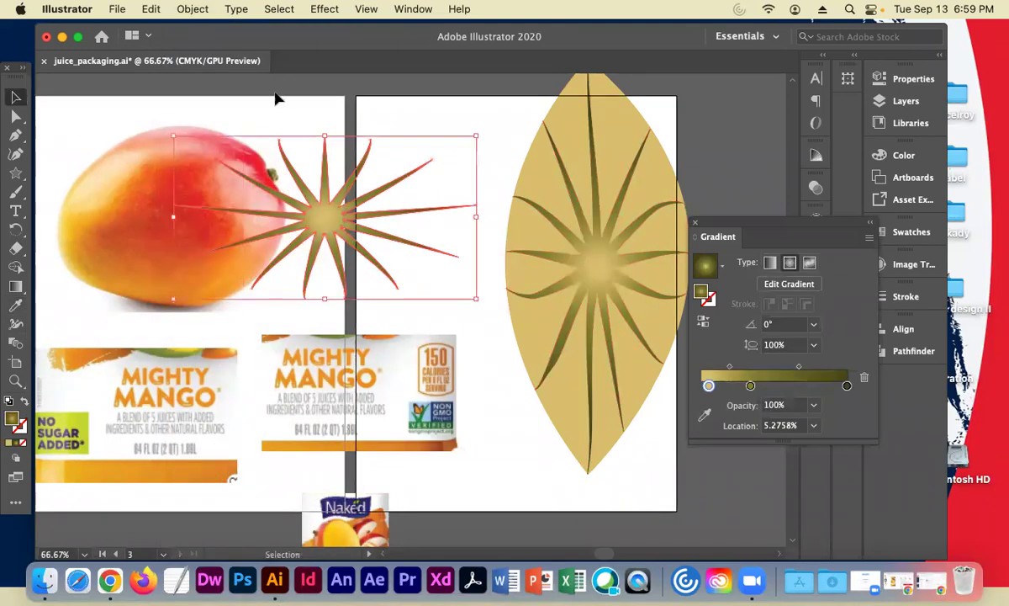
pyautogui.moveTo(320, 214); pyautogui.dragTo(368, 202)
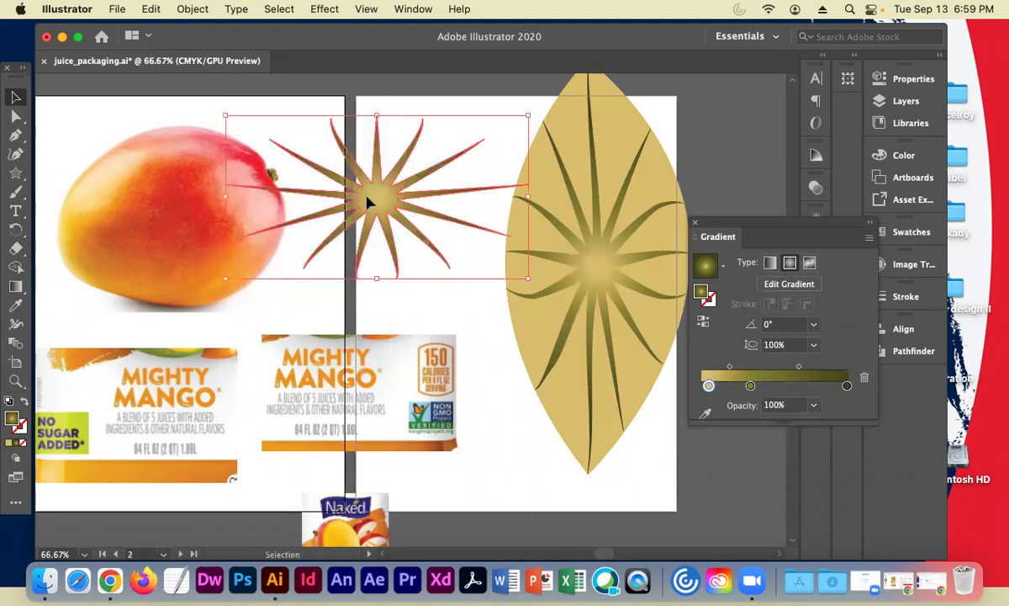
pyautogui.moveTo(675, 462); pyautogui.dragTo(574, 226)
pyautogui.click(718, 489)
pyautogui.moveTo(624, 340); pyautogui.dragTo(596, 286)
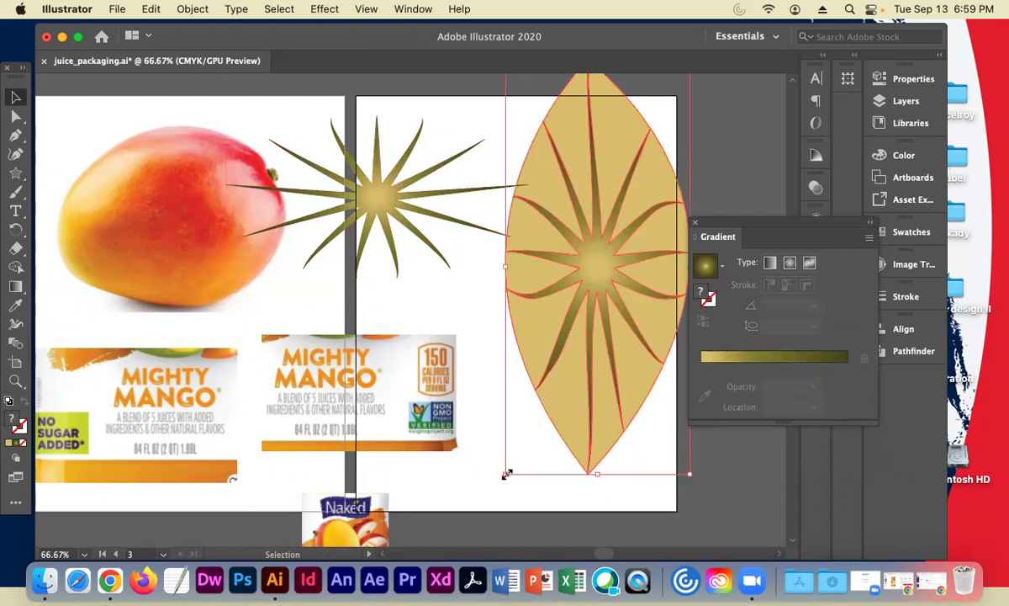
# Shrink the leaf and its starburst and move them up and right
pyautogui.moveTo(506, 474); pyautogui.dragTo(552, 365)
pyautogui.moveTo(593, 307); pyautogui.dragTo(619, 254)
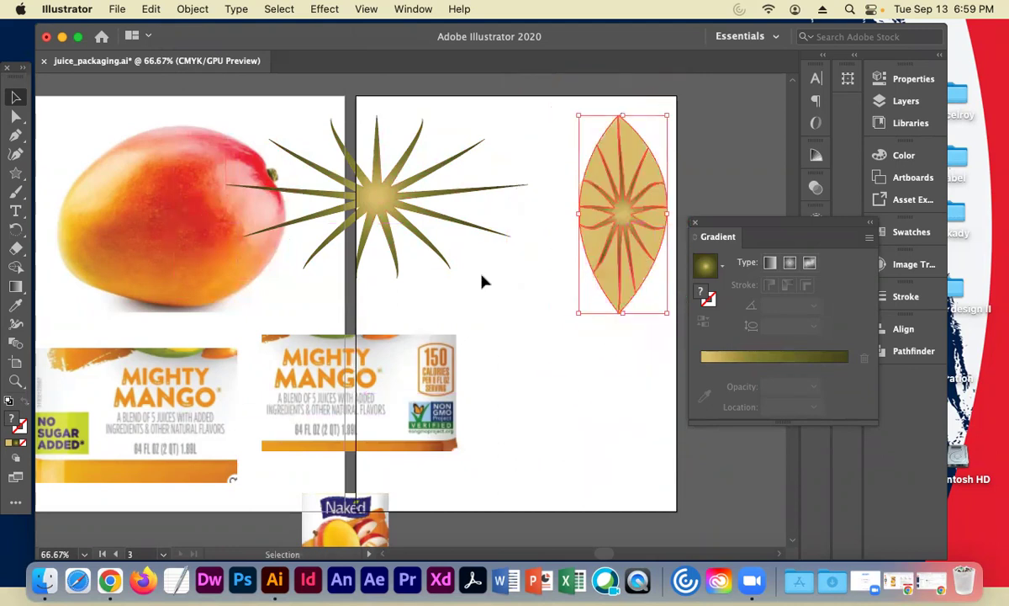
pyautogui.click(479, 279)
# Shrink the loose starburst and move it onto the artboard beside the leaf
pyautogui.click(376, 202)
pyautogui.moveTo(528, 279); pyautogui.dragTo(473, 236)
pyautogui.moveTo(373, 231); pyautogui.dragTo(468, 240)
pyautogui.click(259, 181)
pyautogui.click(15, 134)
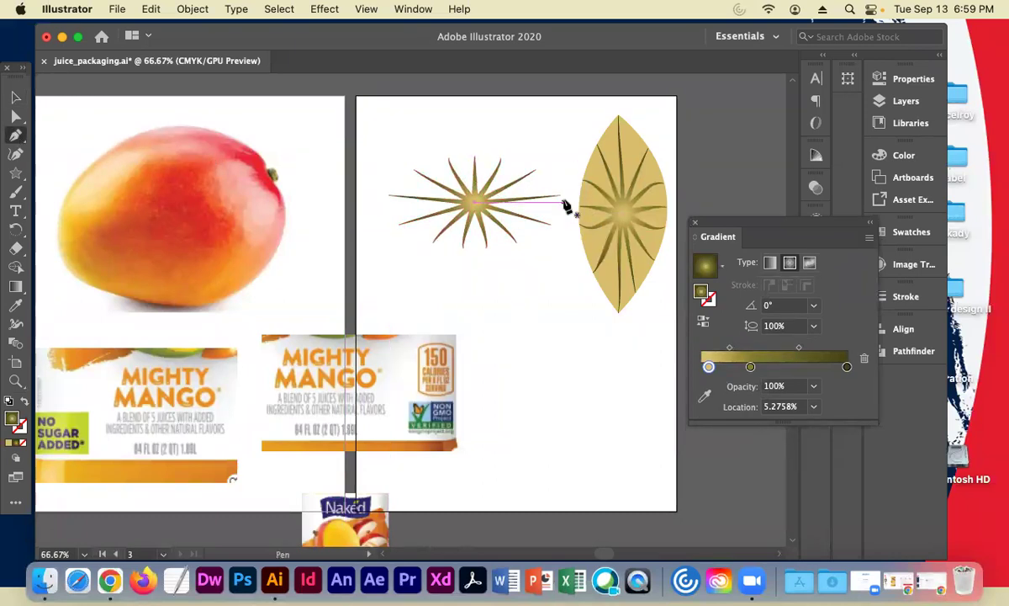
# Draw a pointed two-arc leaf over the small starburst and fill it with the upright leaf's tan
pyautogui.moveTo(563, 200); pyautogui.dragTo(241, 313)
pyautogui.click(371, 204)
pyautogui.moveTo(563, 202); pyautogui.dragTo(669, 174)
pyautogui.scroll(3, 648, 86)
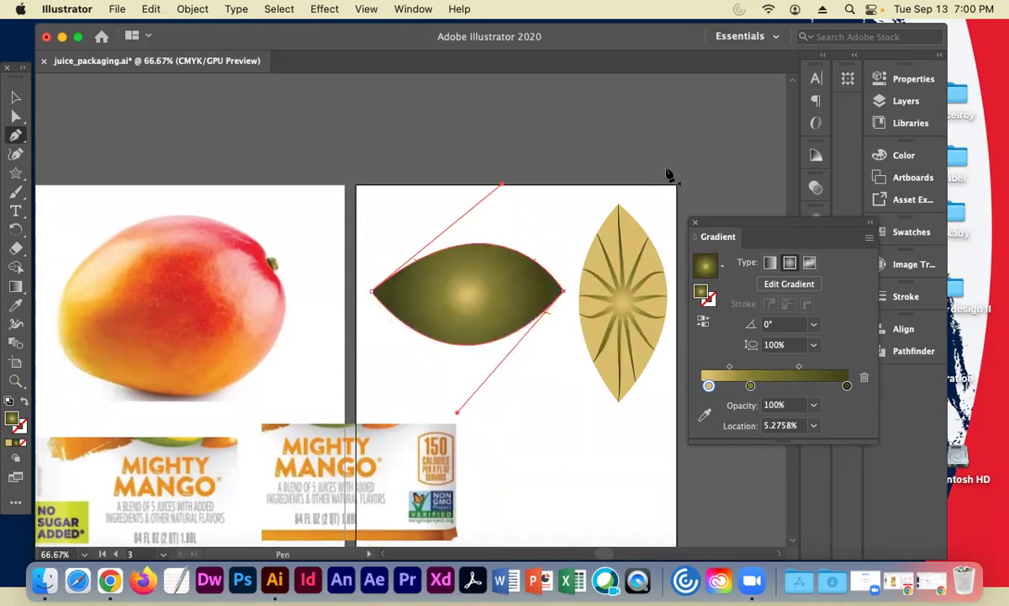
pyautogui.click(15, 97)
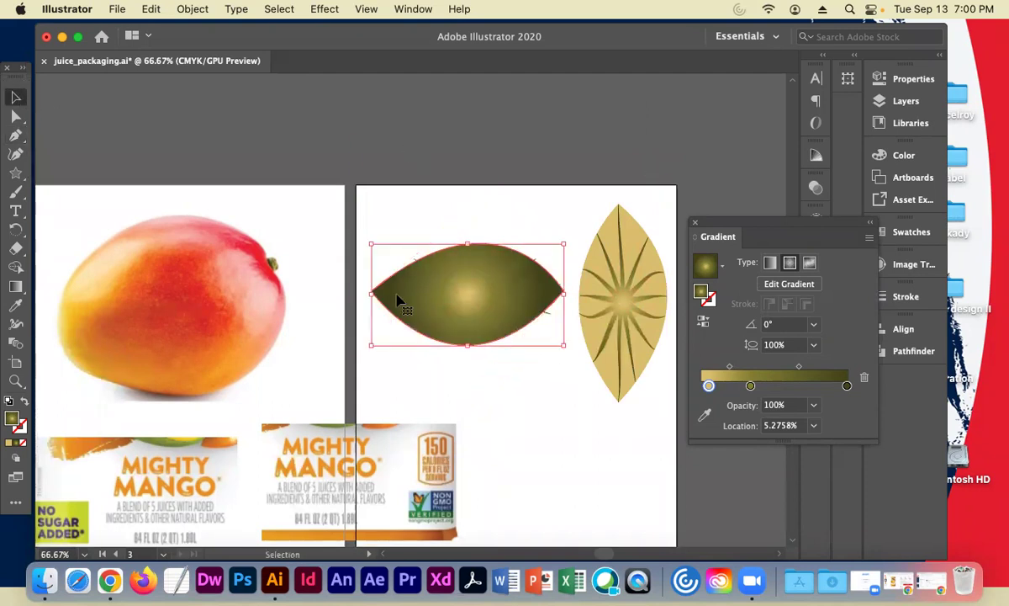
pyautogui.click(16, 304)
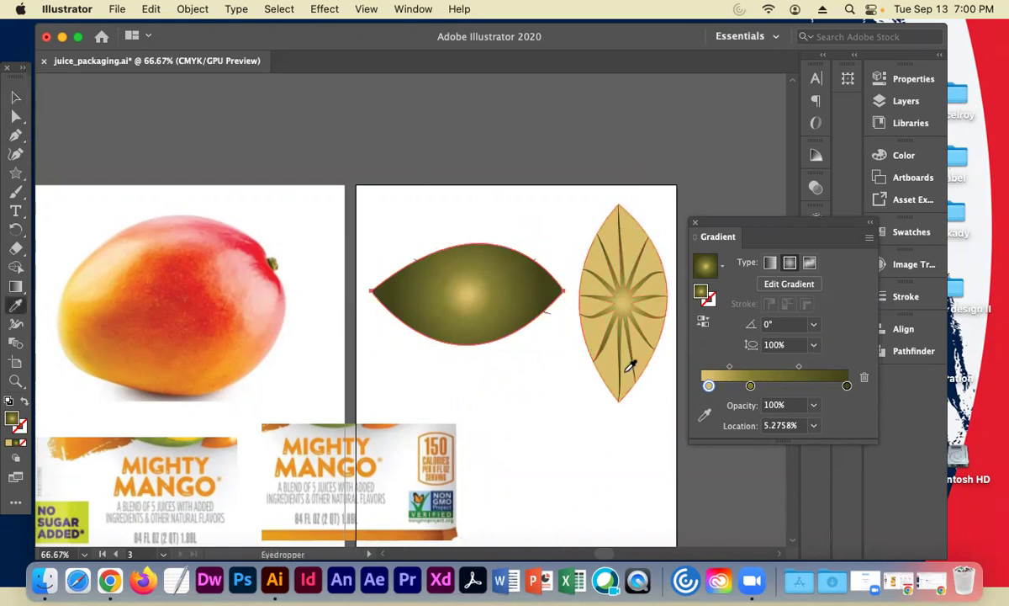
pyautogui.click(630, 368)
pyautogui.click(15, 97)
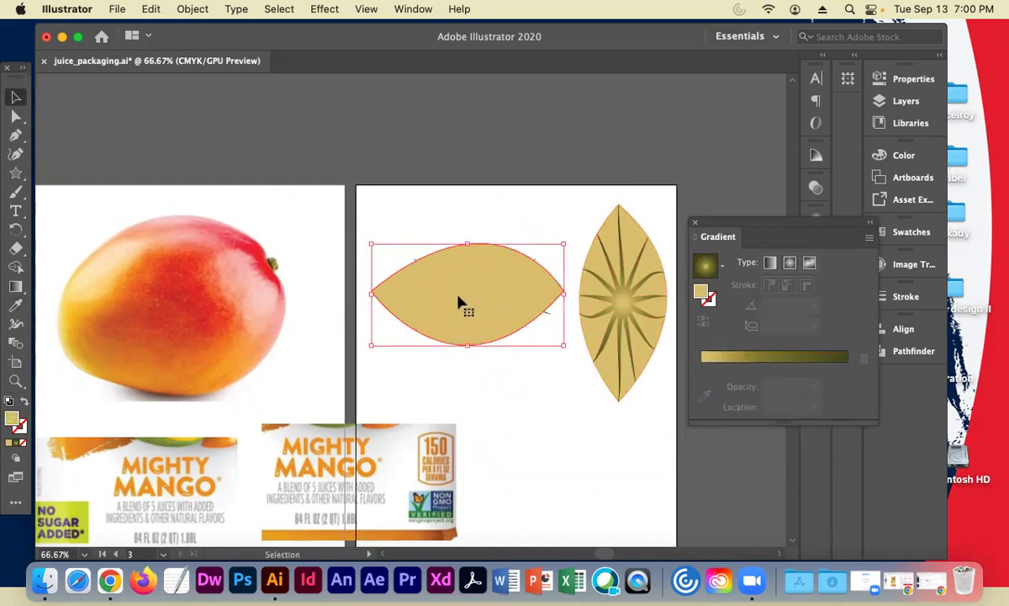
pyautogui.rightClick(459, 298)
# Send the new tan leaf to the back so the starburst's olive rays show, then zoom to 150%
pyautogui.moveTo(117, 473)
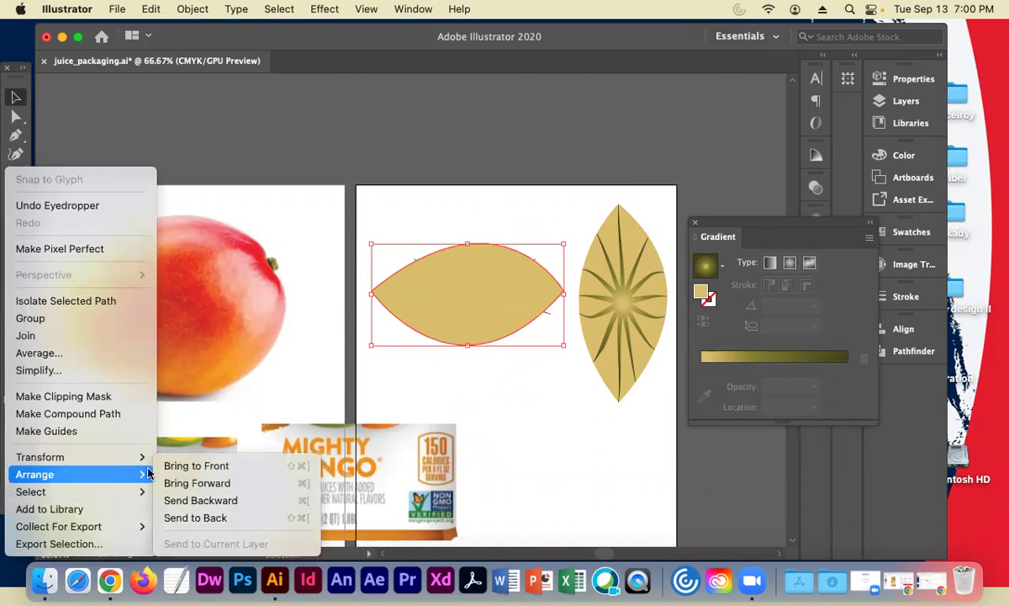
pyautogui.click(203, 518)
pyautogui.click(554, 313)
pyautogui.click(637, 241)
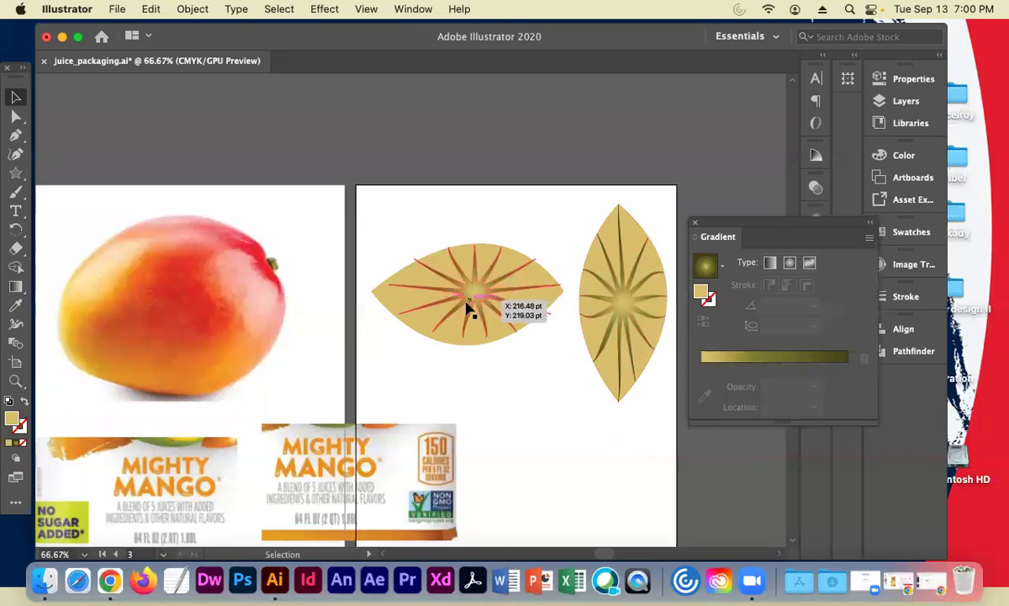
pyautogui.scroll(2, 422, 269)
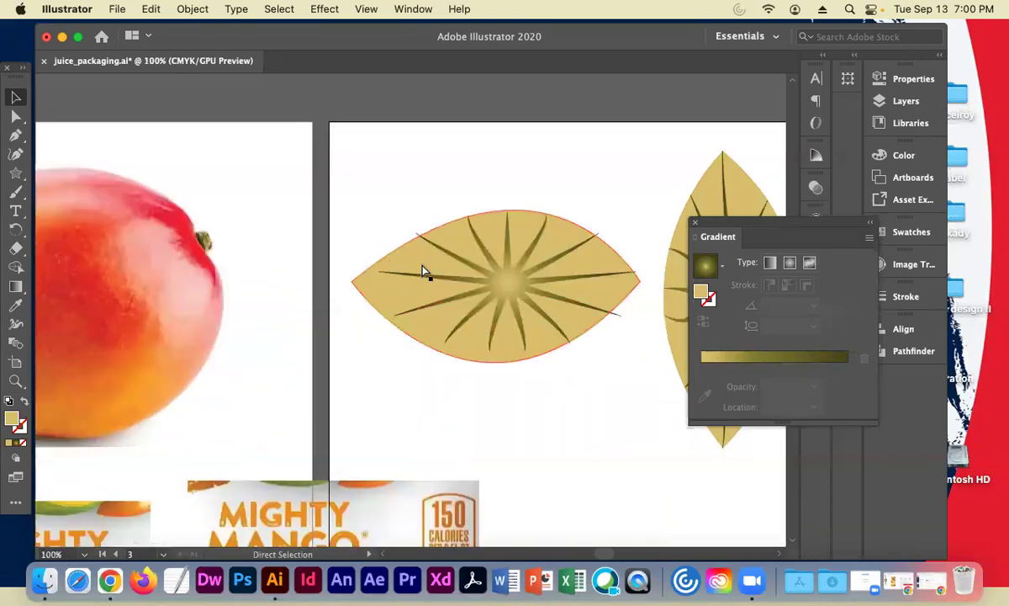
# Drag the right and lower spike tips out onto the horizontal leaf's edge
pyautogui.moveTo(404, 218); pyautogui.dragTo(235, 214)
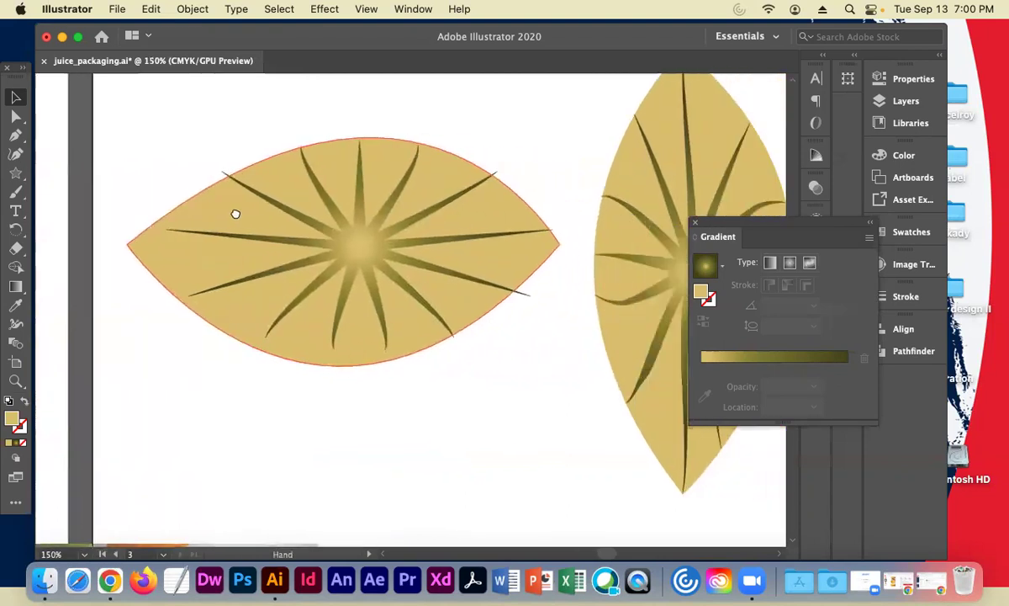
pyautogui.click(16, 116)
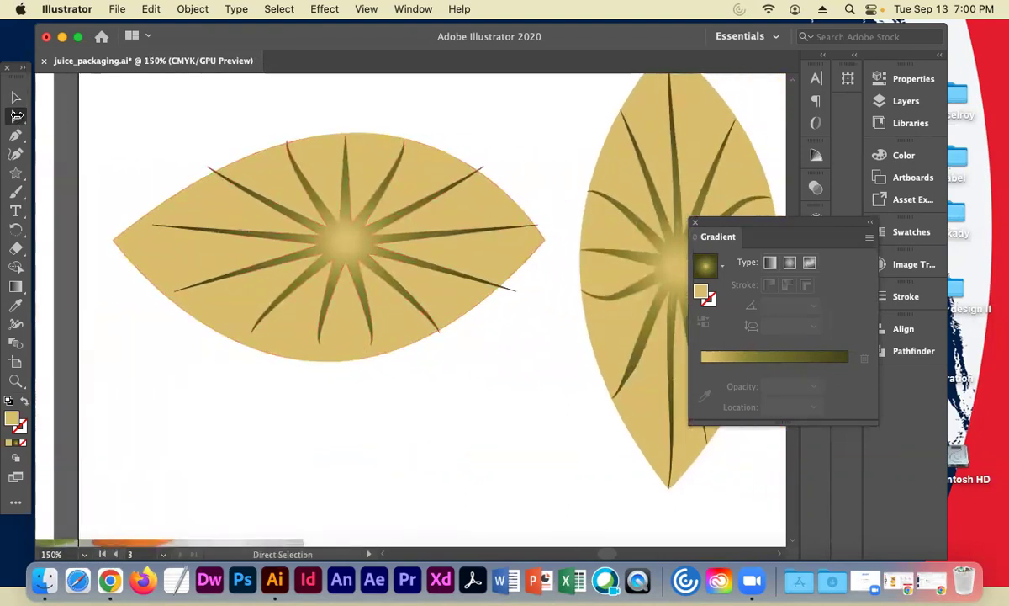
pyautogui.moveTo(485, 172); pyautogui.dragTo(478, 176)
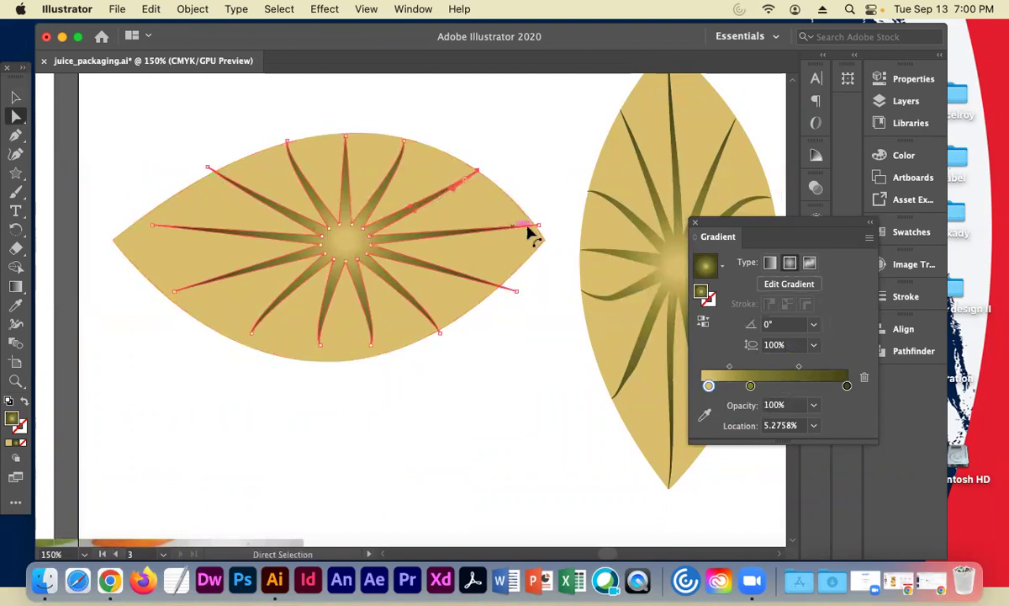
pyautogui.moveTo(542, 234); pyautogui.dragTo(543, 240)
pyautogui.moveTo(522, 294); pyautogui.dragTo(503, 289)
pyautogui.moveTo(438, 339)
pyautogui.mouseDown()
pyautogui.moveTo(429, 326)
pyautogui.moveTo(438, 332)
pyautogui.mouseUp()
pyautogui.moveTo(371, 345); pyautogui.dragTo(313, 371)
pyautogui.moveTo(252, 335); pyautogui.dragTo(237, 351)
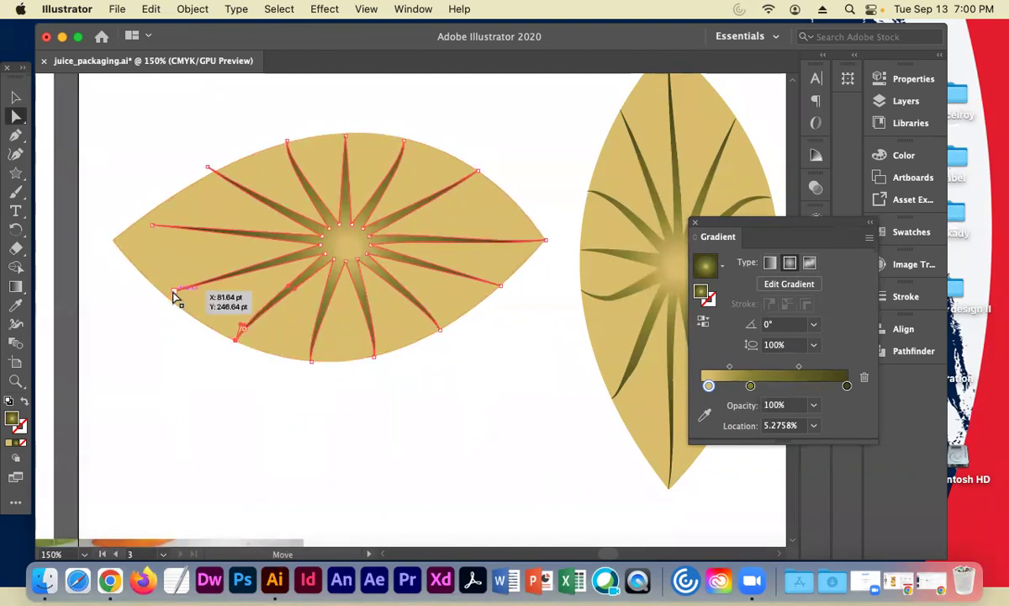
pyautogui.moveTo(173, 293); pyautogui.dragTo(164, 295)
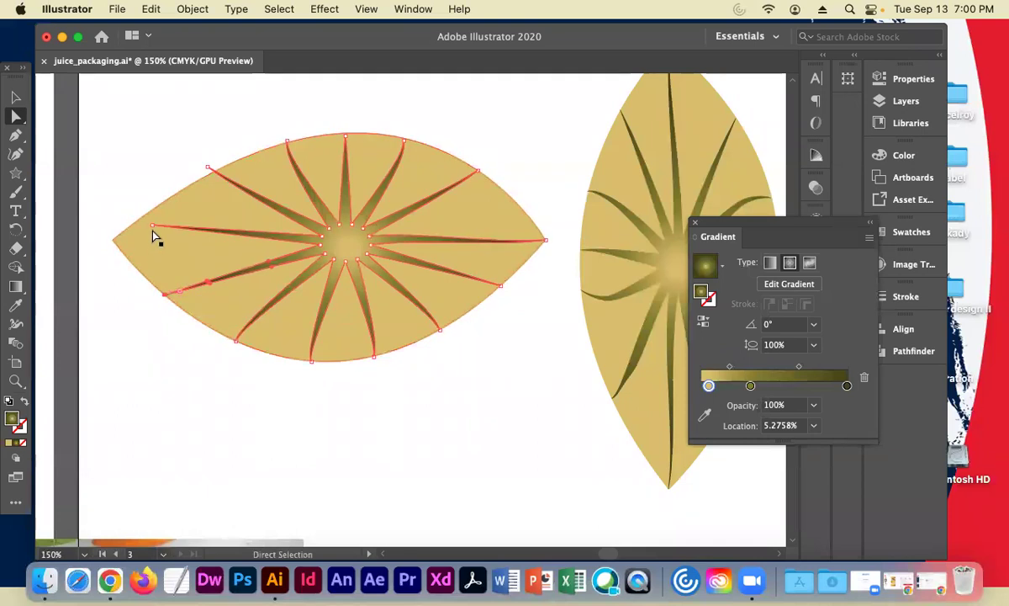
# Drag the upper-left, top and top-right spike tips onto the leaf's point and upper edge
pyautogui.moveTo(153, 225); pyautogui.dragTo(113, 241)
pyautogui.moveTo(217, 173)
pyautogui.mouseDown()
pyautogui.moveTo(210, 162)
pyautogui.moveTo(214, 173)
pyautogui.mouseUp()
pyautogui.moveTo(287, 145); pyautogui.dragTo(280, 149)
pyautogui.moveTo(345, 137)
pyautogui.mouseDown()
pyautogui.moveTo(347, 122)
pyautogui.moveTo(345, 133)
pyautogui.mouseUp()
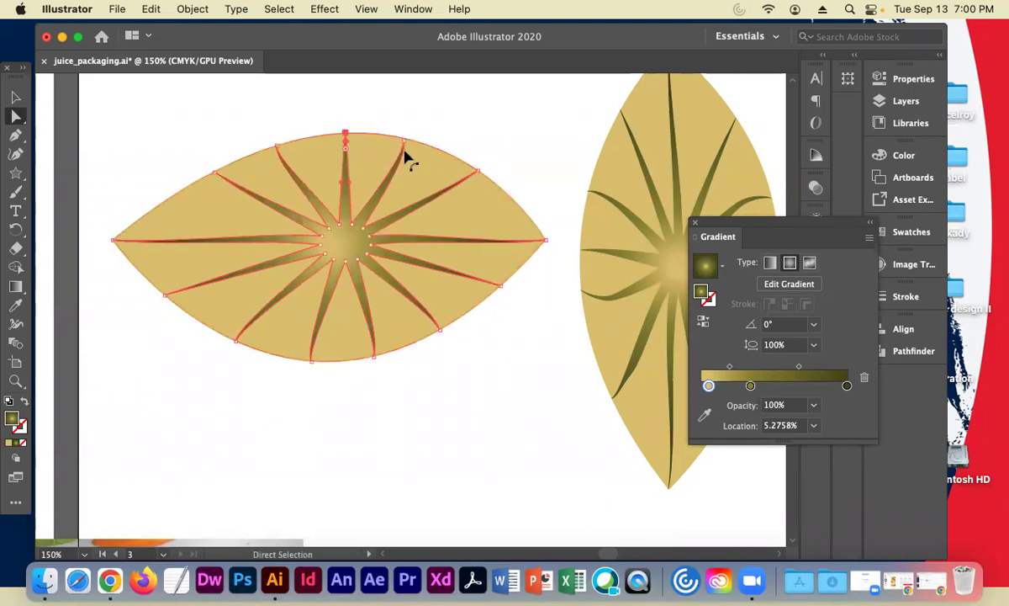
pyautogui.moveTo(405, 140)
pyautogui.mouseDown()
pyautogui.moveTo(402, 151)
pyautogui.moveTo(403, 139)
pyautogui.mouseUp()
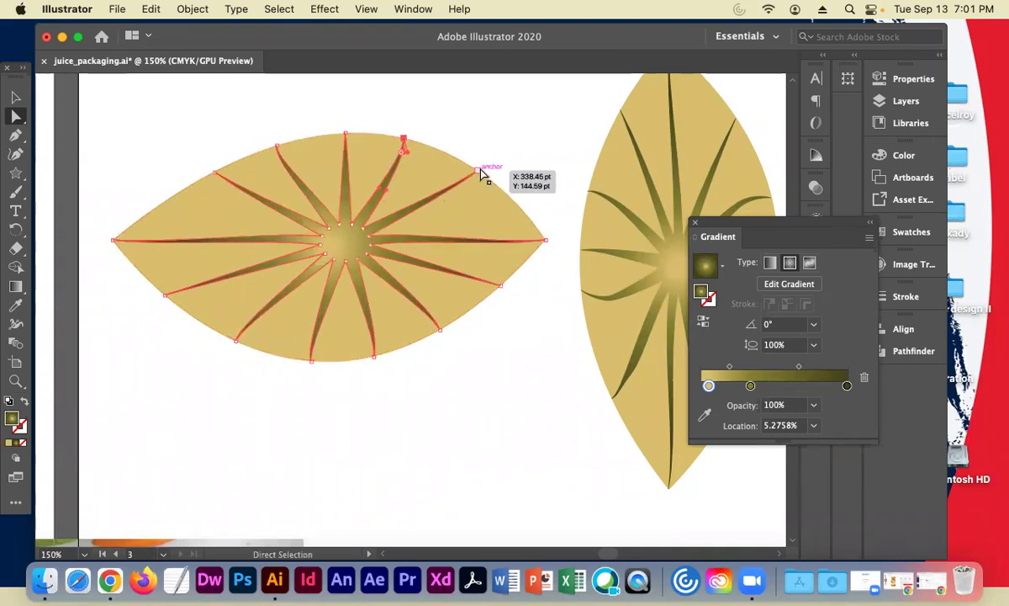
pyautogui.moveTo(481, 173); pyautogui.dragTo(479, 172)
# Nudge the anchors near the starburst's centre into place
pyautogui.moveTo(369, 227)
pyautogui.mouseDown()
pyautogui.moveTo(363, 233)
pyautogui.moveTo(375, 222)
pyautogui.mouseUp()
pyautogui.click(457, 381)
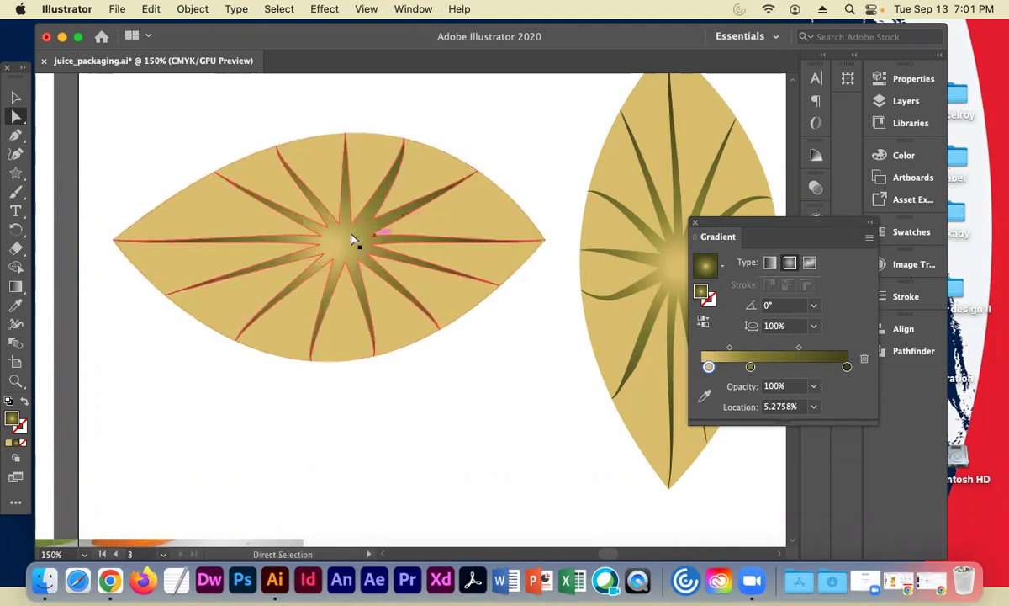
pyautogui.moveTo(322, 248); pyautogui.dragTo(304, 252)
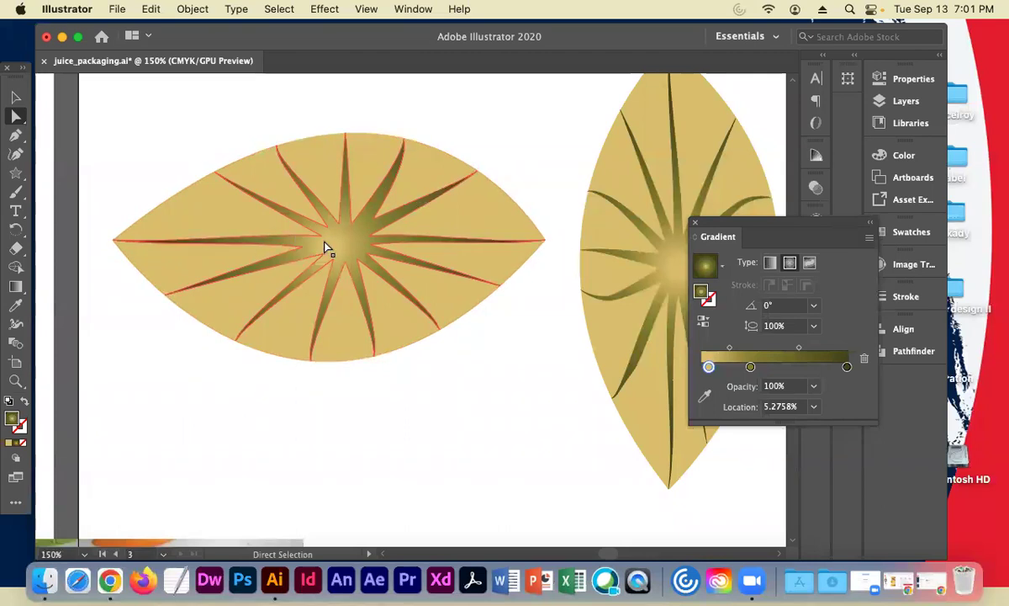
pyautogui.moveTo(360, 266); pyautogui.dragTo(366, 275)
pyautogui.click(470, 383)
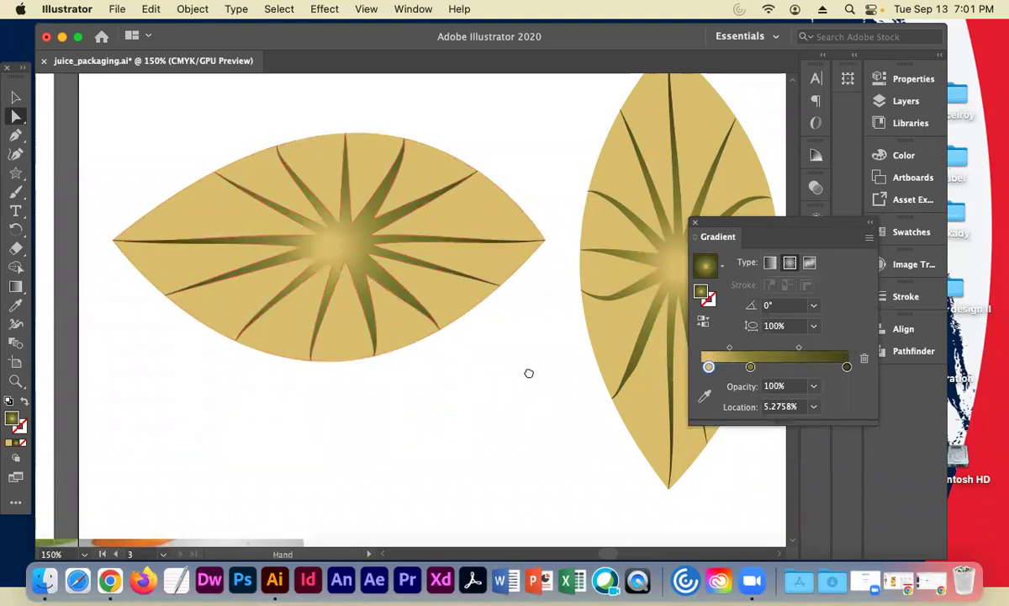
pyautogui.moveTo(529, 374); pyautogui.dragTo(408, 376)
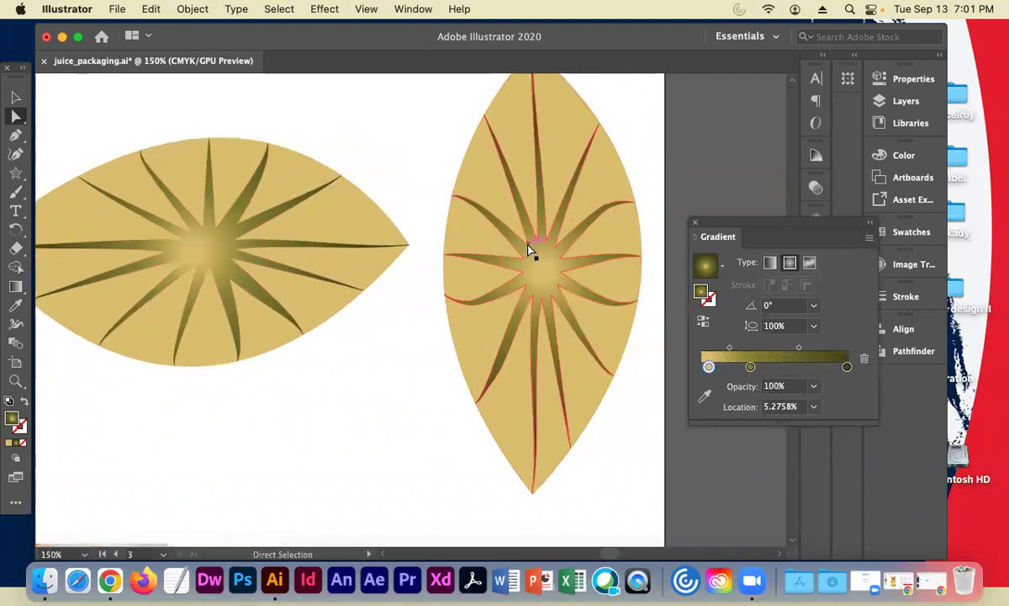
# Move an anchor near the upright leaf starburst's centre, then zoom out to 100%
pyautogui.click(530, 250)
pyautogui.moveTo(530, 250); pyautogui.dragTo(521, 237)
pyautogui.press('super+z')
pyautogui.moveTo(570, 282); pyautogui.dragTo(529, 315)
pyautogui.click(419, 389)
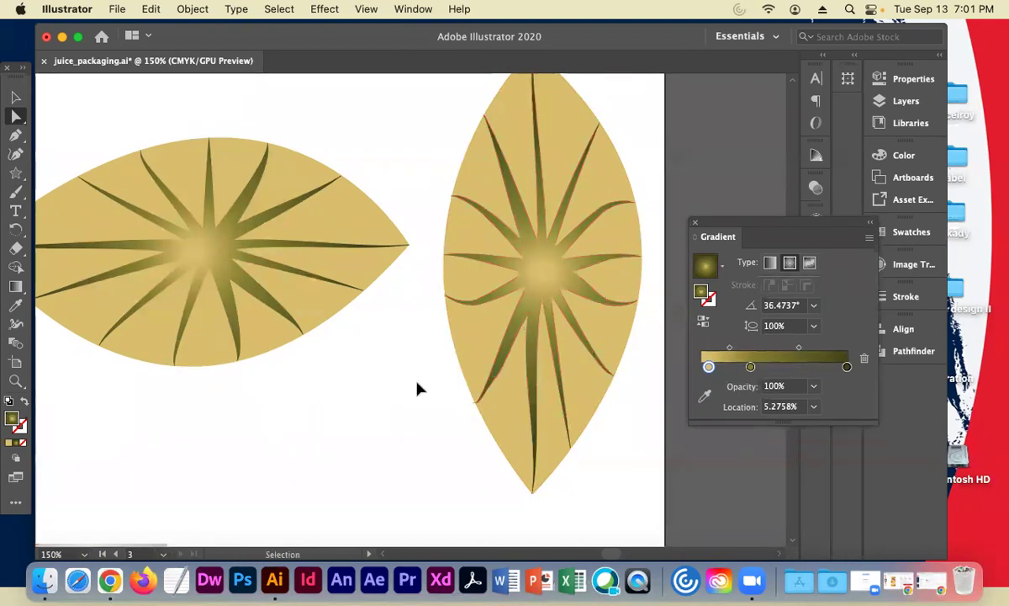
pyautogui.press('super+minus')
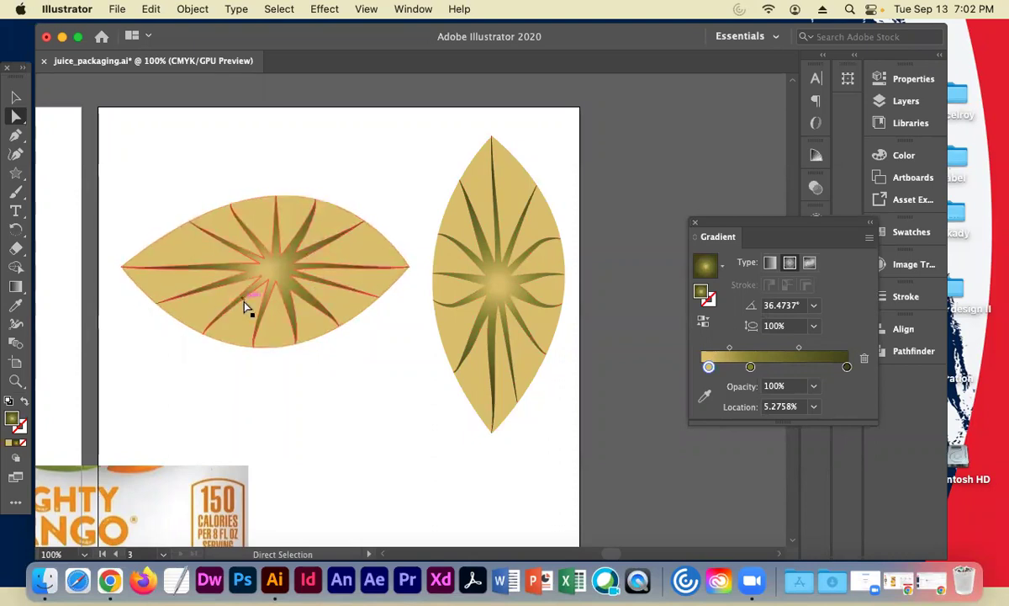
# Select the upright leaf and give it a gradient fill
pyautogui.click(15, 97)
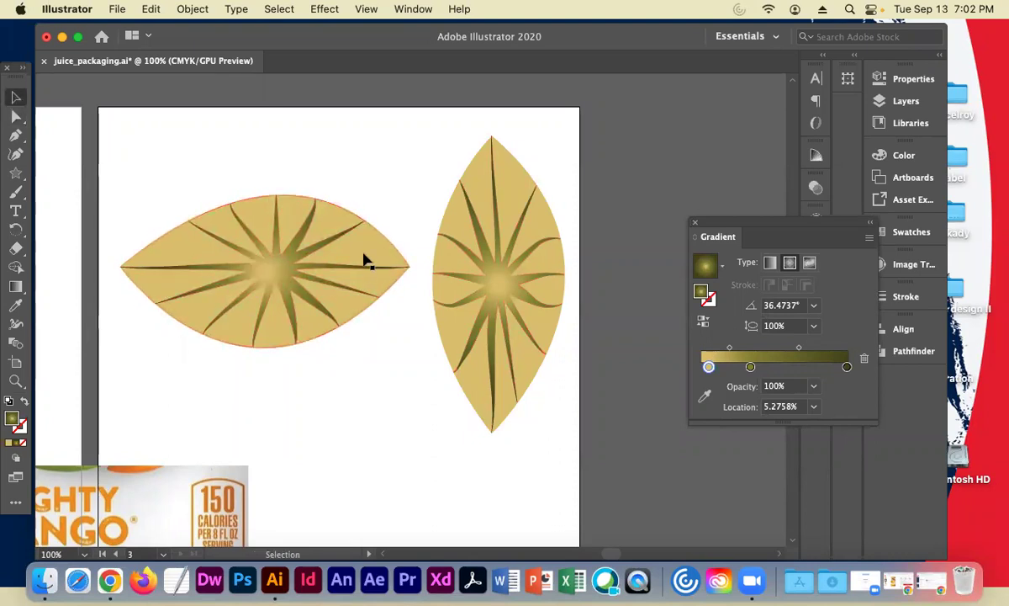
pyautogui.click(448, 226)
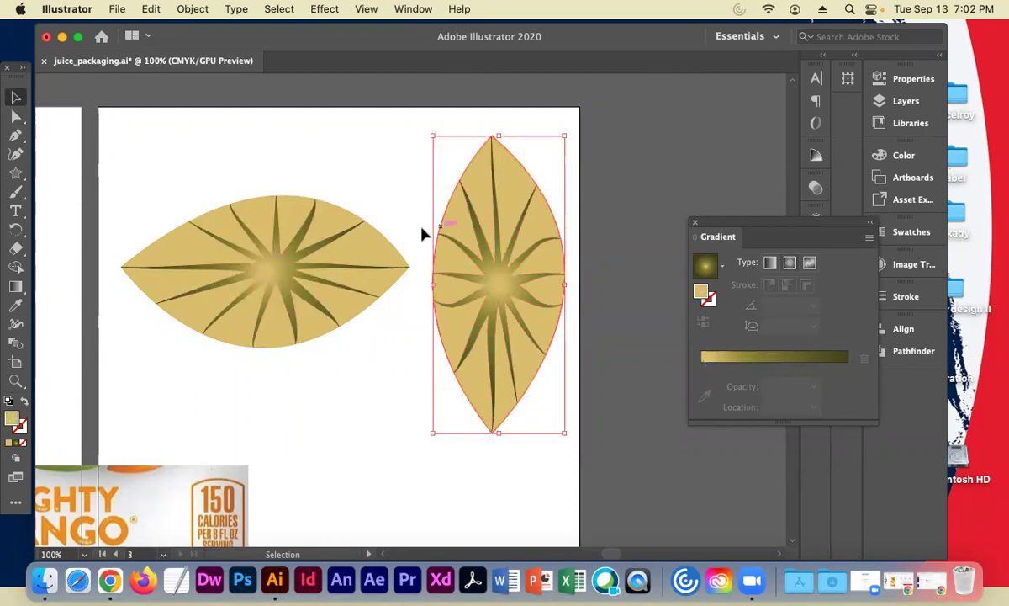
pyautogui.click(15, 286)
# Make the upright leaf's gradient linear, delete the middle stop, and colour the right stop tan
pyautogui.click(769, 262)
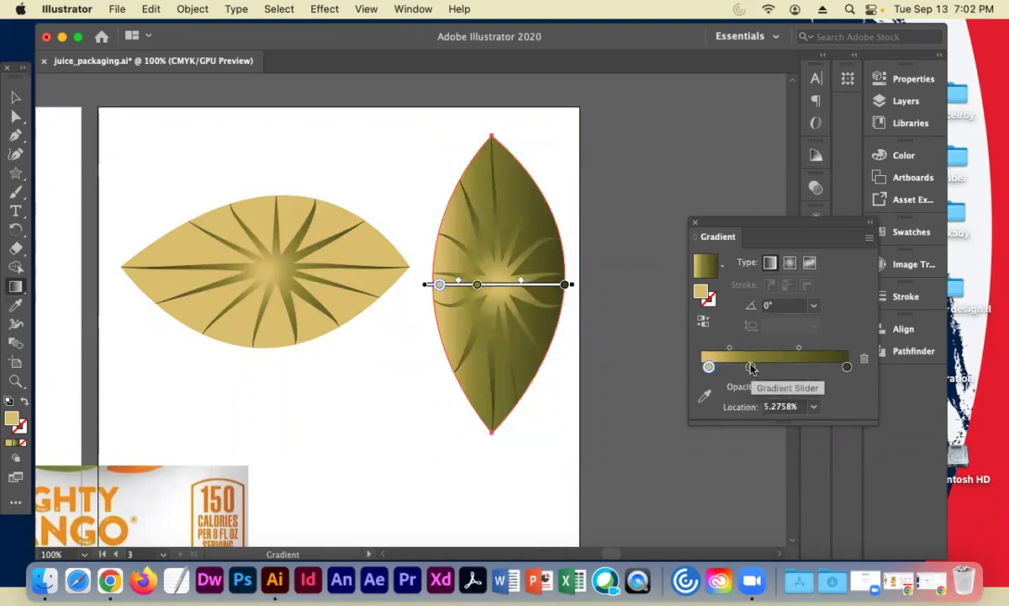
pyautogui.moveTo(750, 370); pyautogui.dragTo(744, 399)
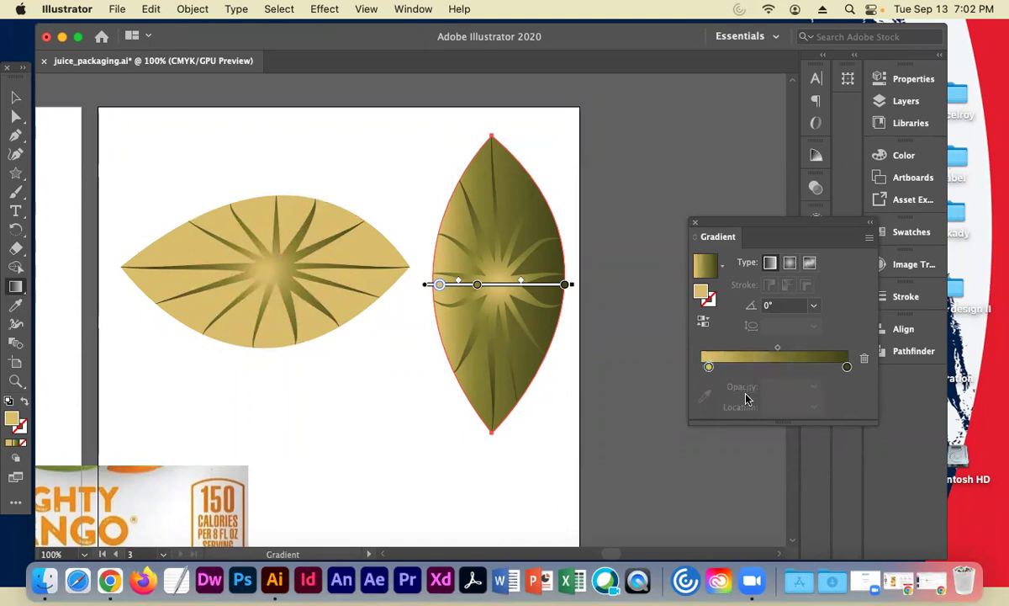
pyautogui.doubleClick(846, 367)
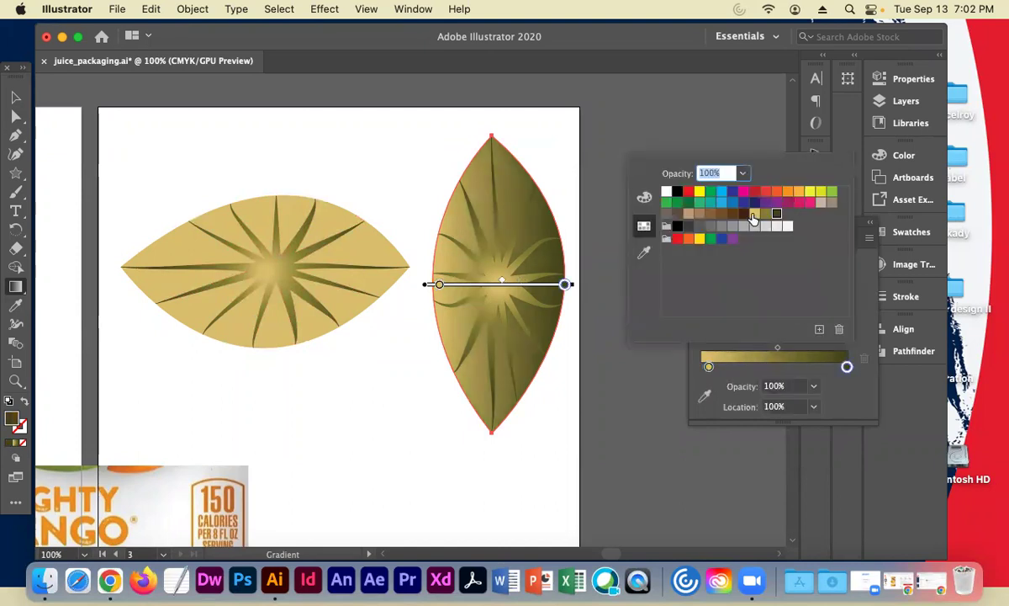
pyautogui.click(754, 215)
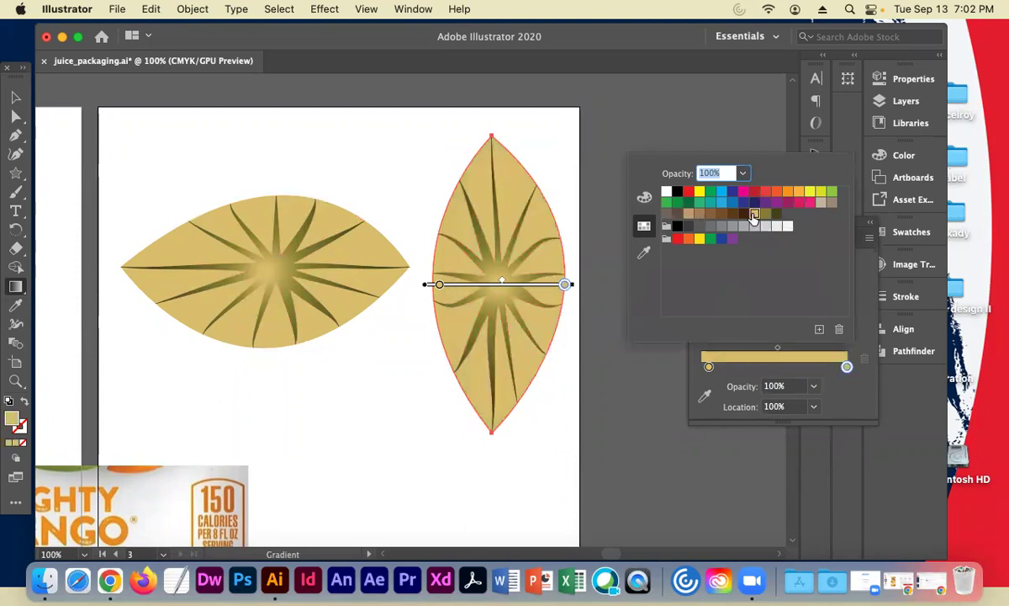
pyautogui.doubleClick(709, 368)
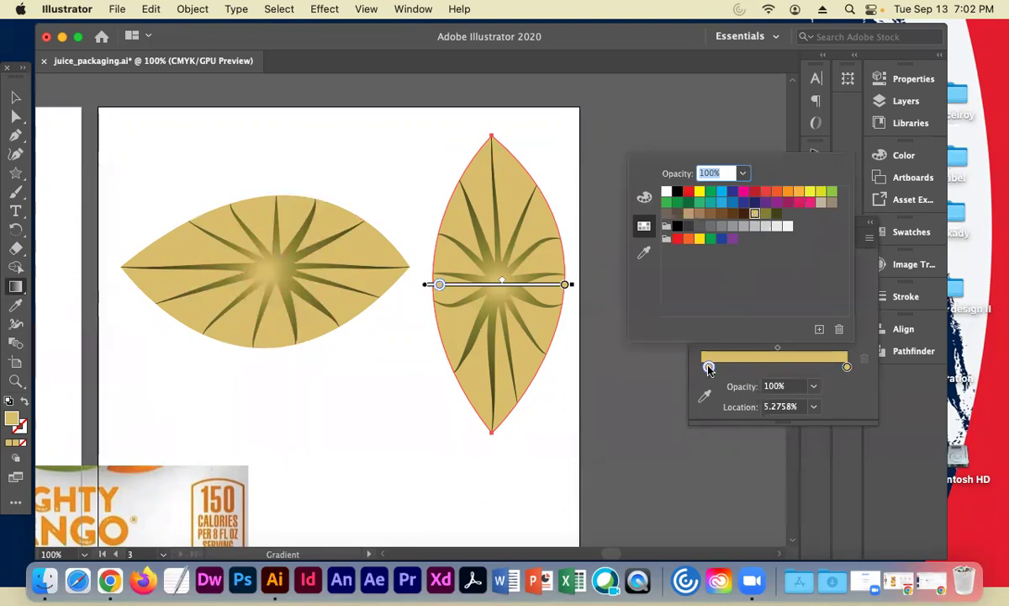
pyautogui.click(709, 367)
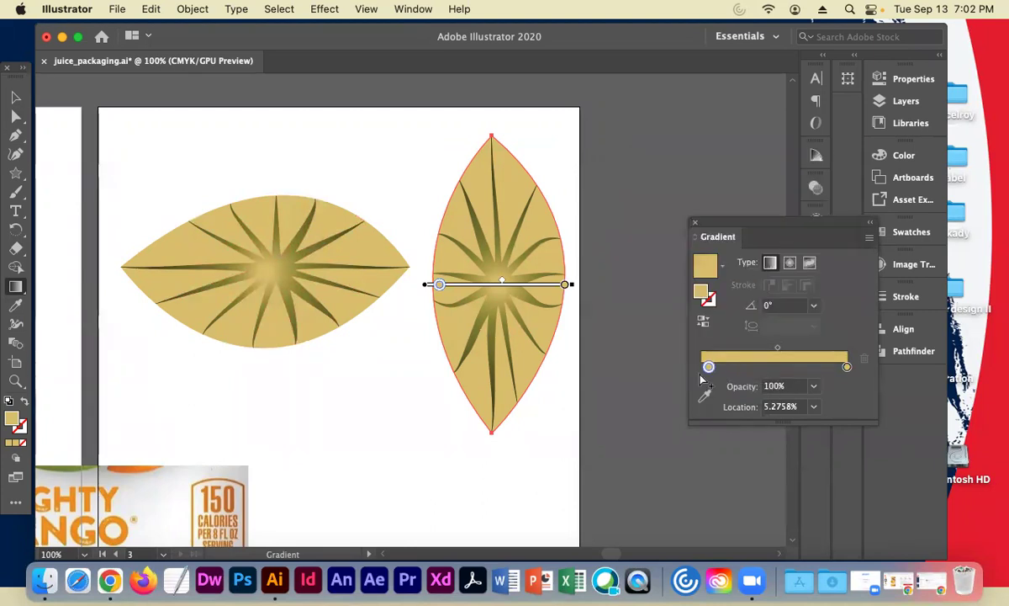
pyautogui.moveTo(803, 232); pyautogui.dragTo(721, 286)
pyautogui.moveTo(626, 423); pyautogui.dragTo(627, 424)
# In CMYK, darken the left stop with more black and lighten the right stop to Y 49%
pyautogui.doubleClick(627, 424)
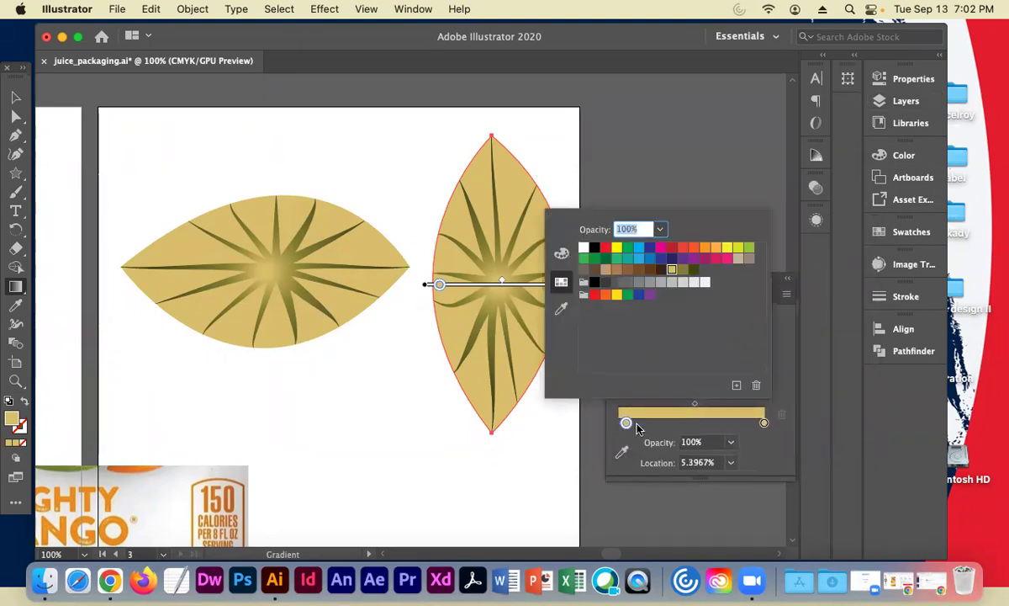
pyautogui.click(562, 254)
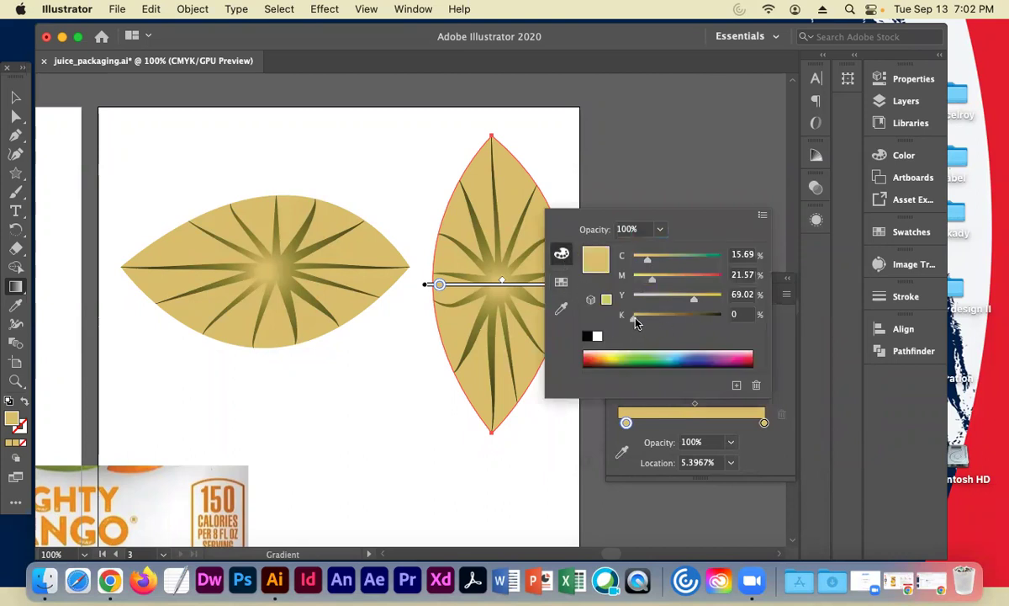
pyautogui.moveTo(636, 323); pyautogui.dragTo(656, 324)
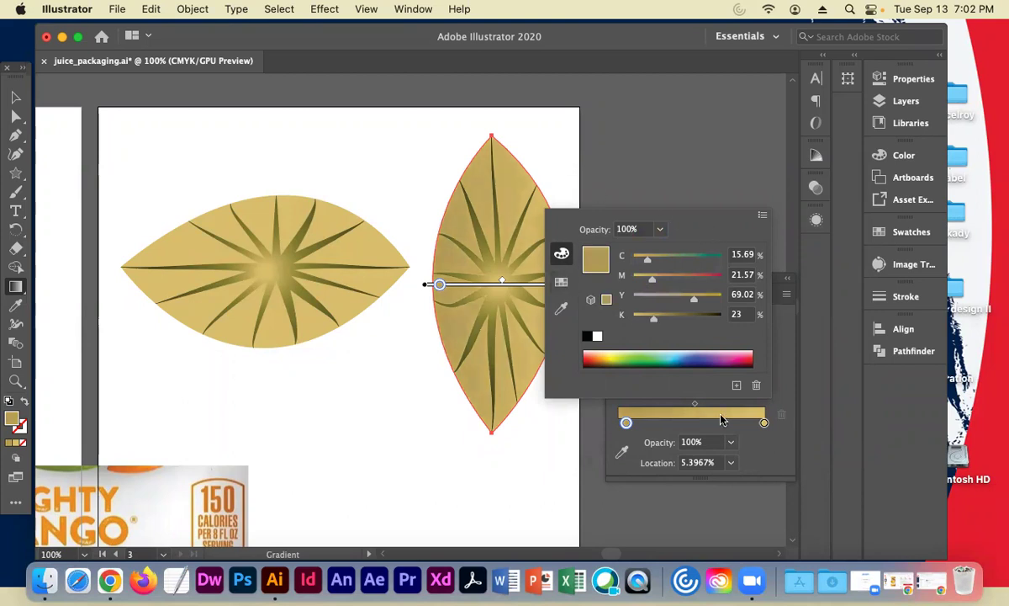
pyautogui.moveTo(655, 318)
pyautogui.mouseDown()
pyautogui.moveTo(675, 318)
pyautogui.moveTo(647, 325)
pyautogui.mouseUp()
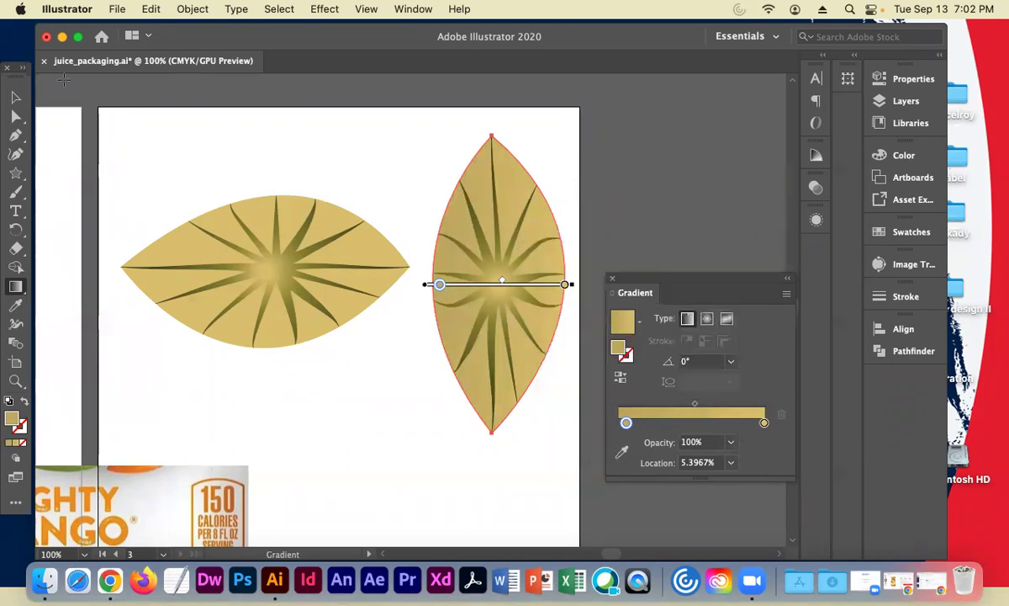
pyautogui.doubleClick(765, 423)
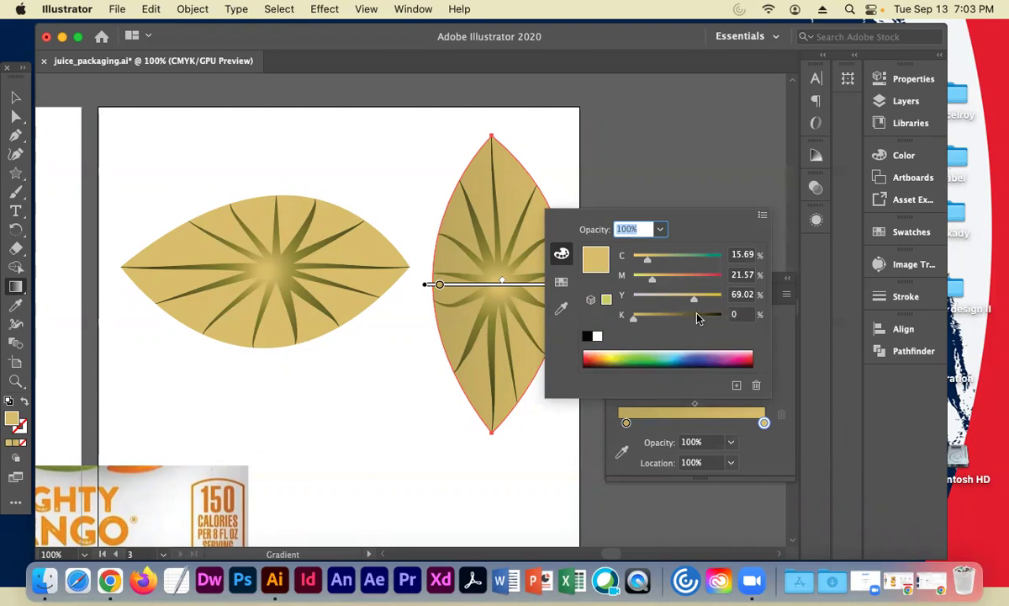
pyautogui.moveTo(693, 301); pyautogui.dragTo(669, 302)
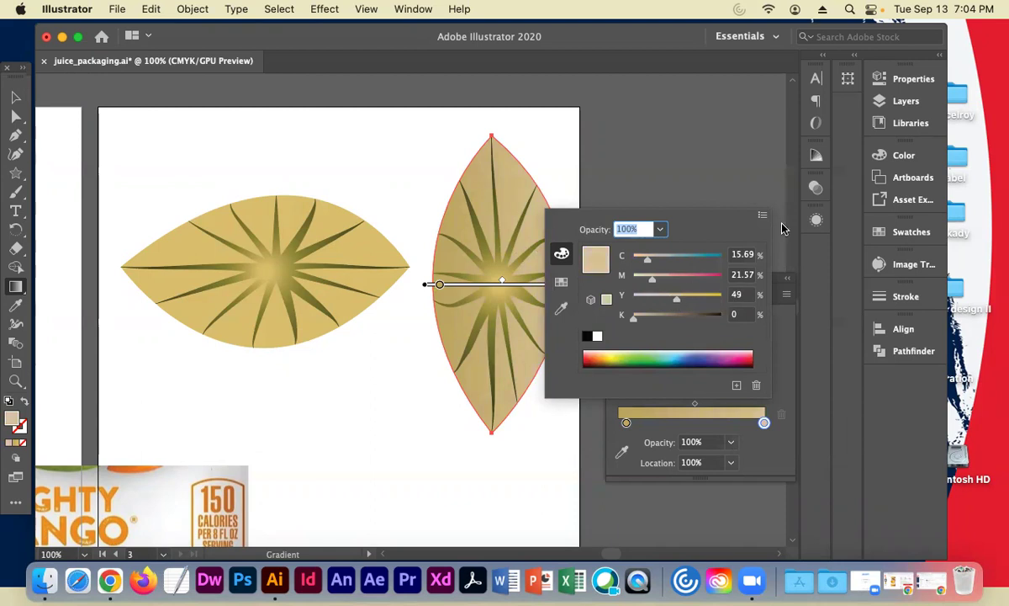
pyautogui.click(791, 374)
pyautogui.click(16, 97)
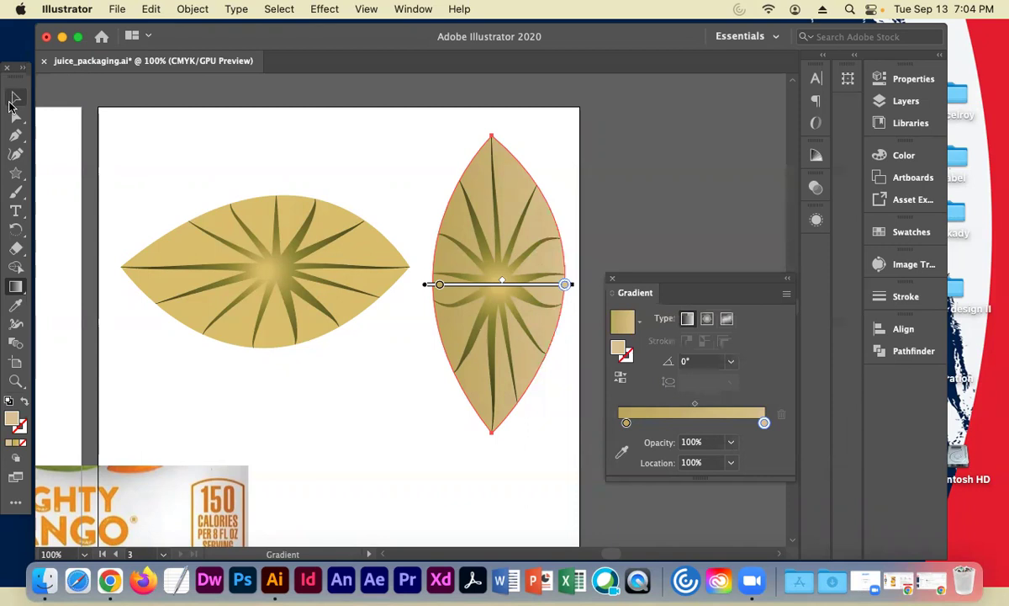
# Eyedropper the upright leaf's linear gradient onto the horizontal leaf
pyautogui.click(669, 170)
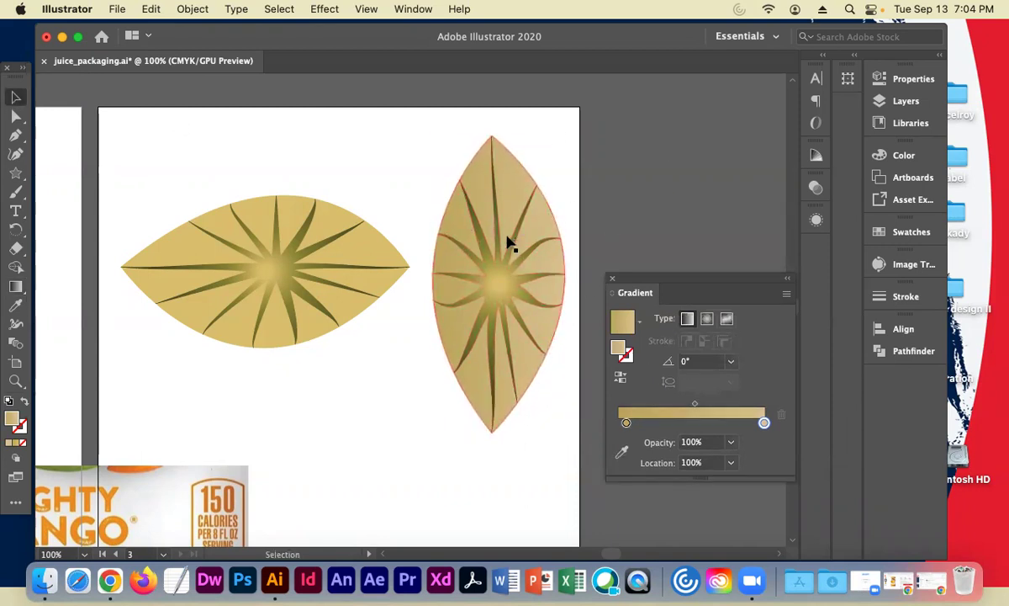
pyautogui.click(333, 230)
pyautogui.press('i')
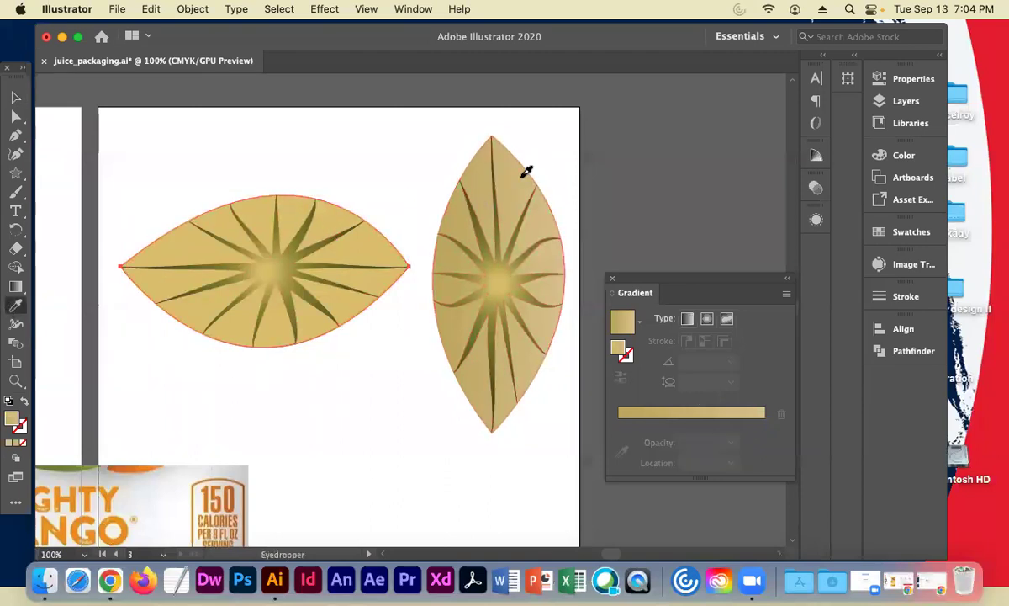
pyautogui.click(521, 173)
pyautogui.click(15, 97)
pyautogui.click(181, 131)
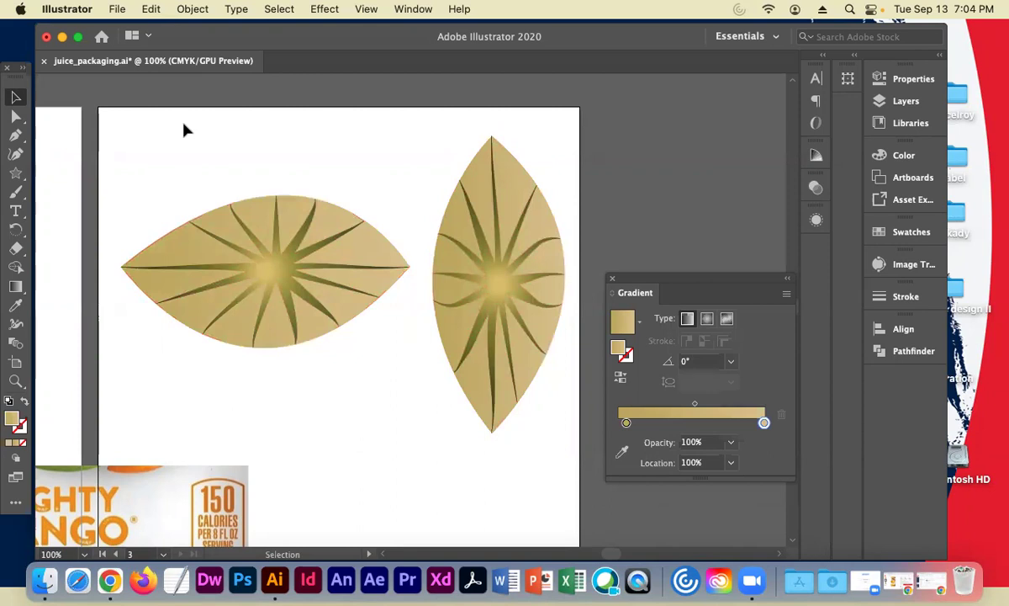
# Marquee-select the horizontal leaf and view its anchor points
pyautogui.moveTo(165, 176); pyautogui.dragTo(379, 378)
pyautogui.press('a')
pyautogui.press('v')
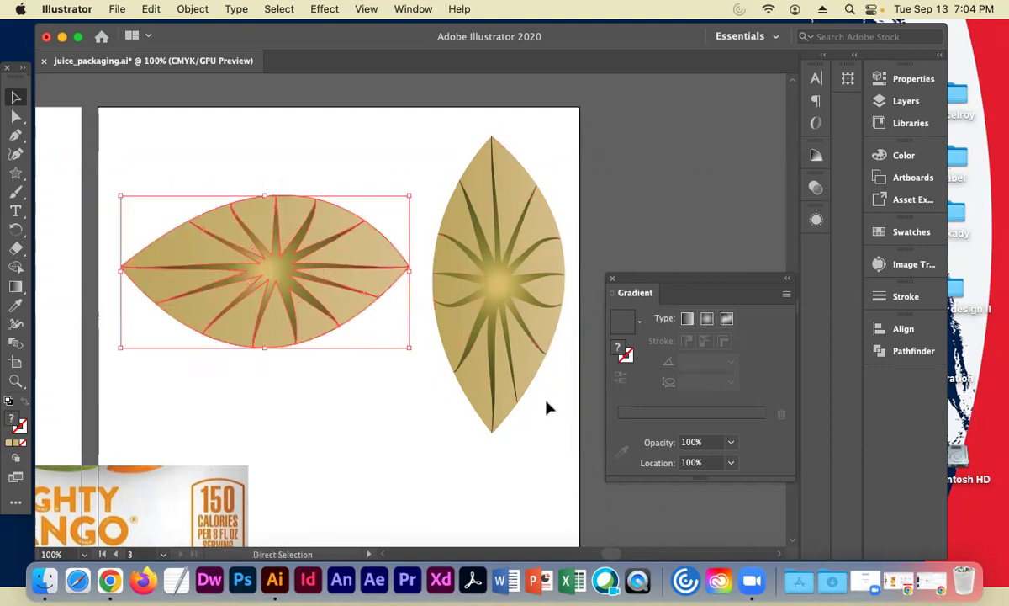
pyautogui.click(545, 413)
# Check the upright leaf's anchors and the Object menu, then reselect the leaf
pyautogui.click(468, 229)
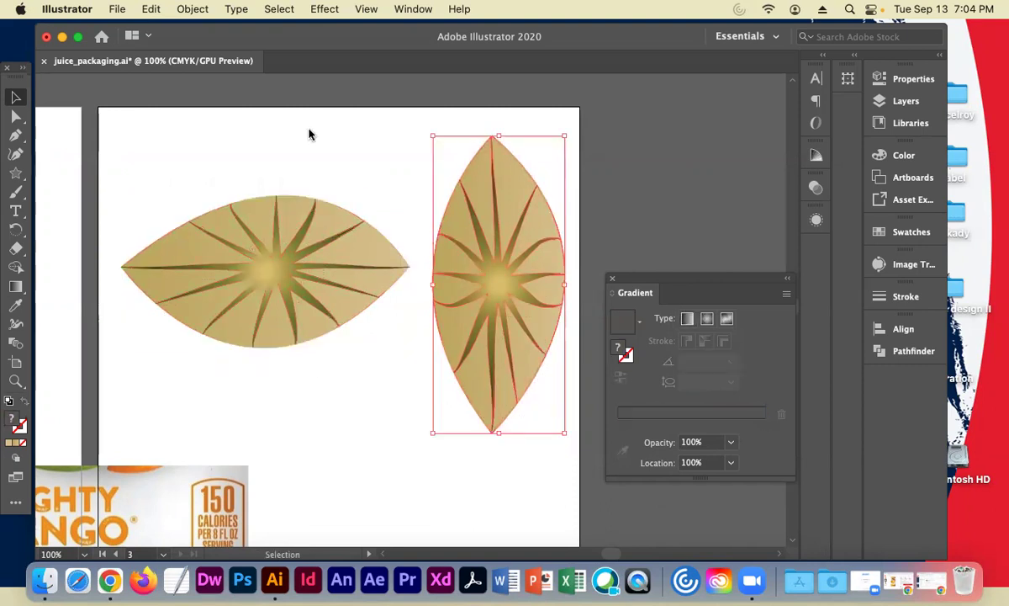
pyautogui.click(192, 9)
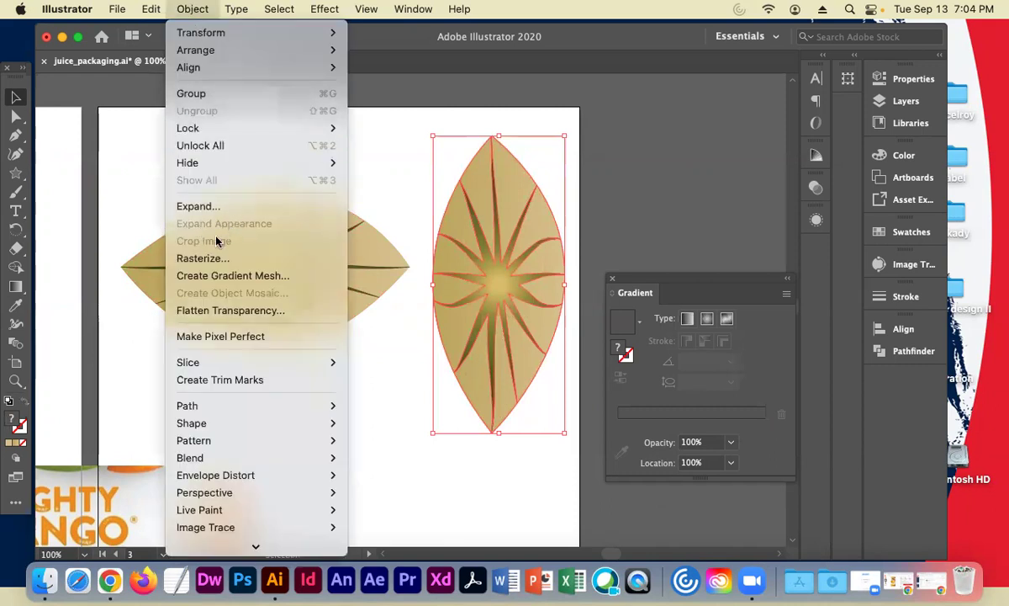
pyautogui.click(393, 186)
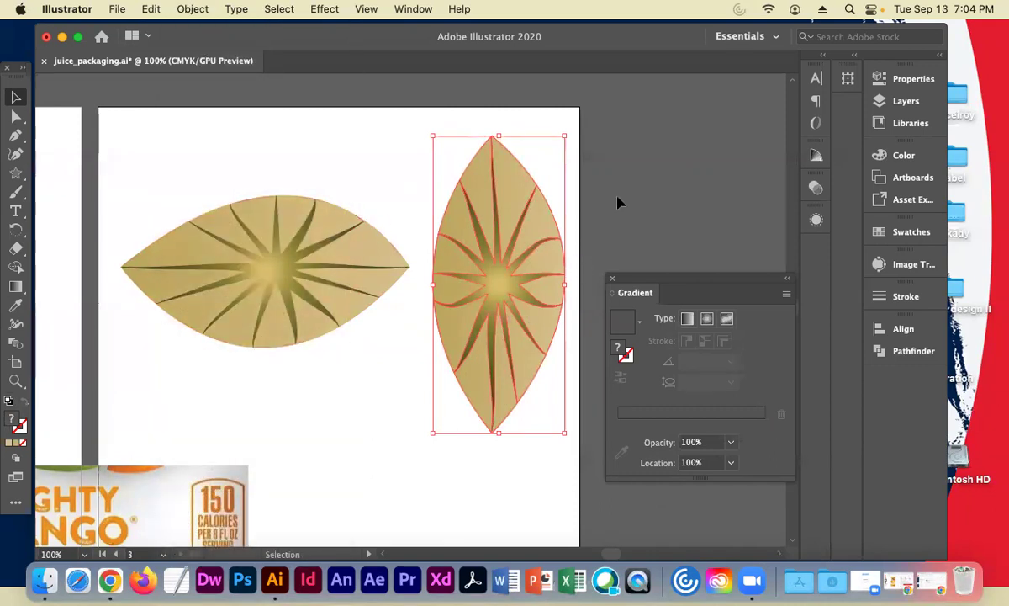
pyautogui.press('a')
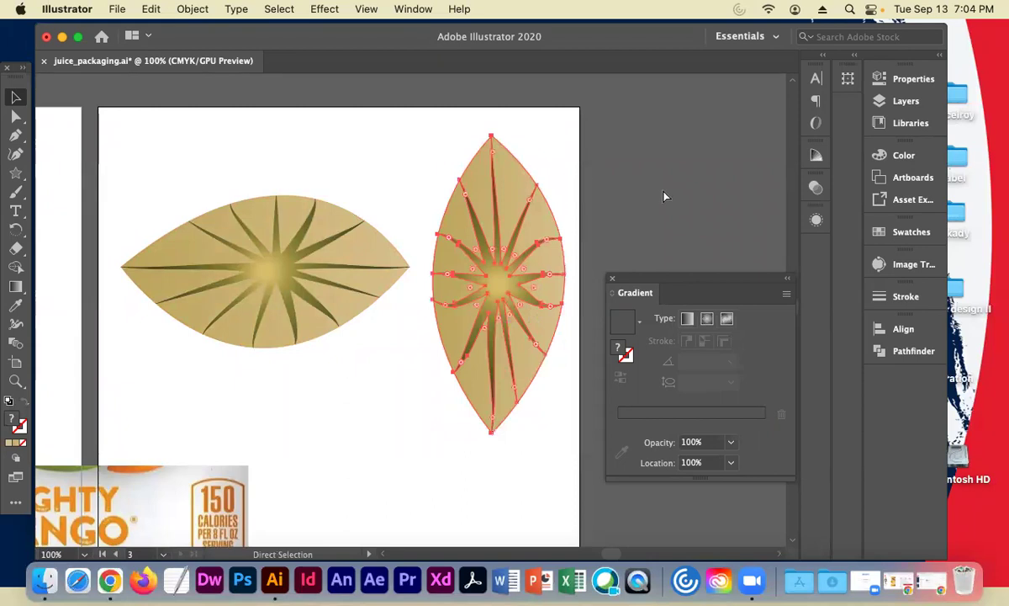
pyautogui.press('v')
pyautogui.click(678, 192)
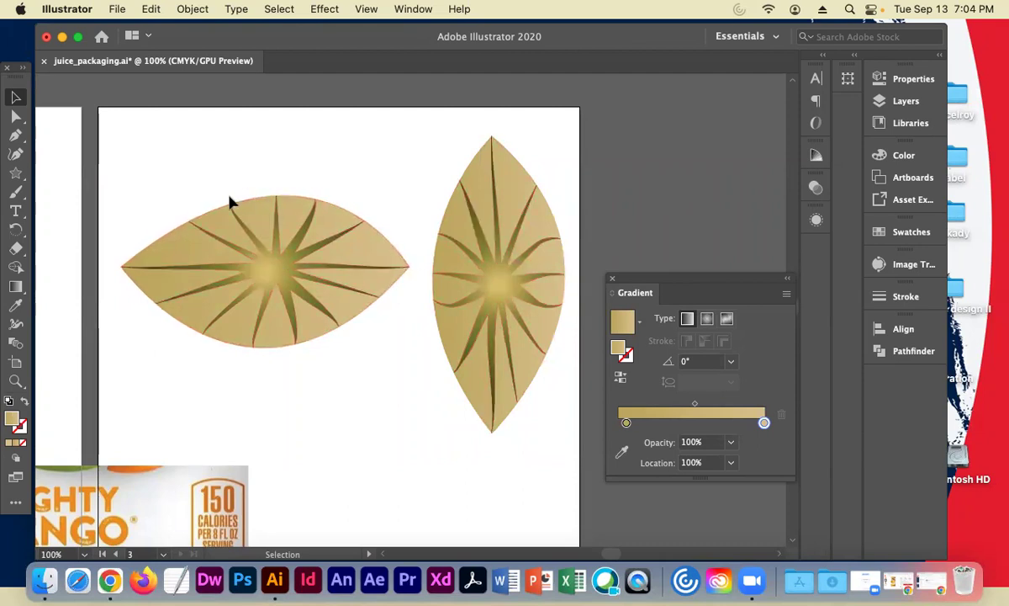
pyautogui.click(520, 394)
# Shrink the upright leaf toward the top right, then shrink and tilt the horizontal leaf beside it
pyautogui.moveTo(567, 435); pyautogui.dragTo(529, 350)
pyautogui.moveTo(502, 283); pyautogui.dragTo(488, 191)
pyautogui.click(220, 229)
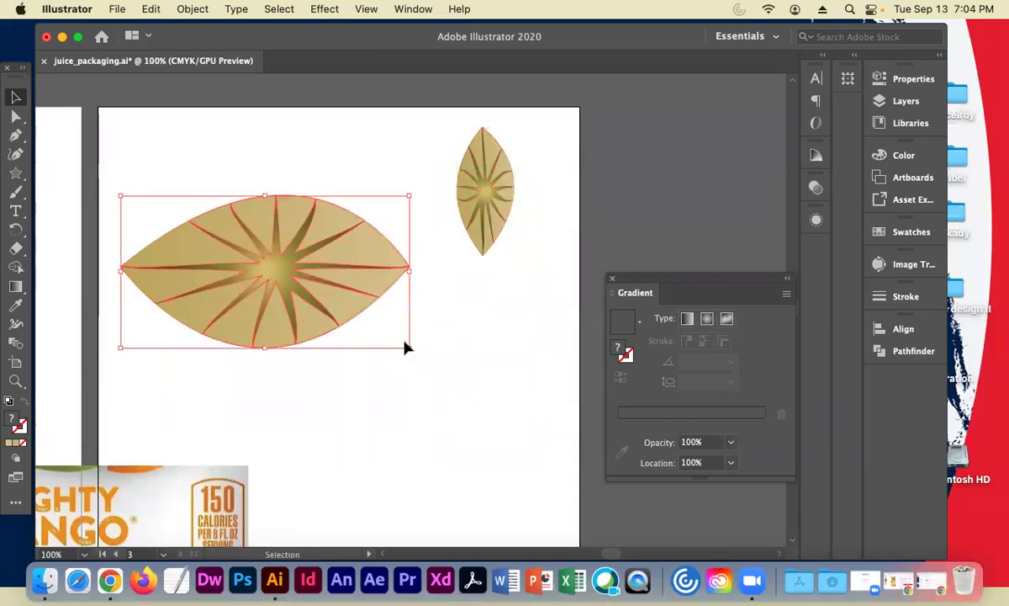
pyautogui.moveTo(407, 347); pyautogui.dragTo(340, 311)
pyautogui.moveTo(271, 267); pyautogui.dragTo(560, 254)
pyautogui.moveTo(631, 213); pyautogui.dragTo(623, 189)
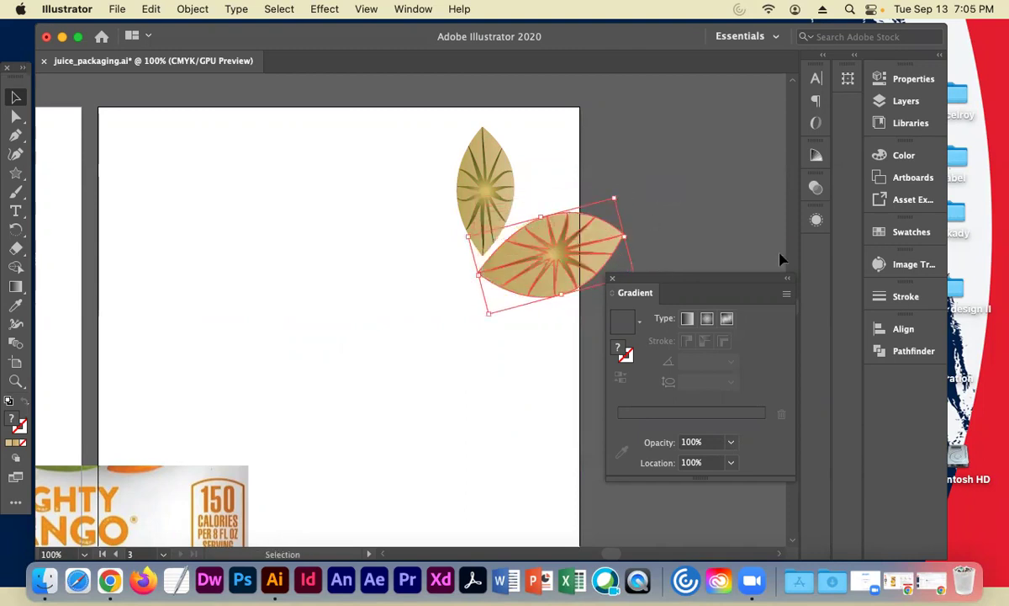
# Dock the Gradient panel and shrink the tilted leaf further, tucking it against the upright leaf
pyautogui.moveTo(760, 281); pyautogui.dragTo(887, 385)
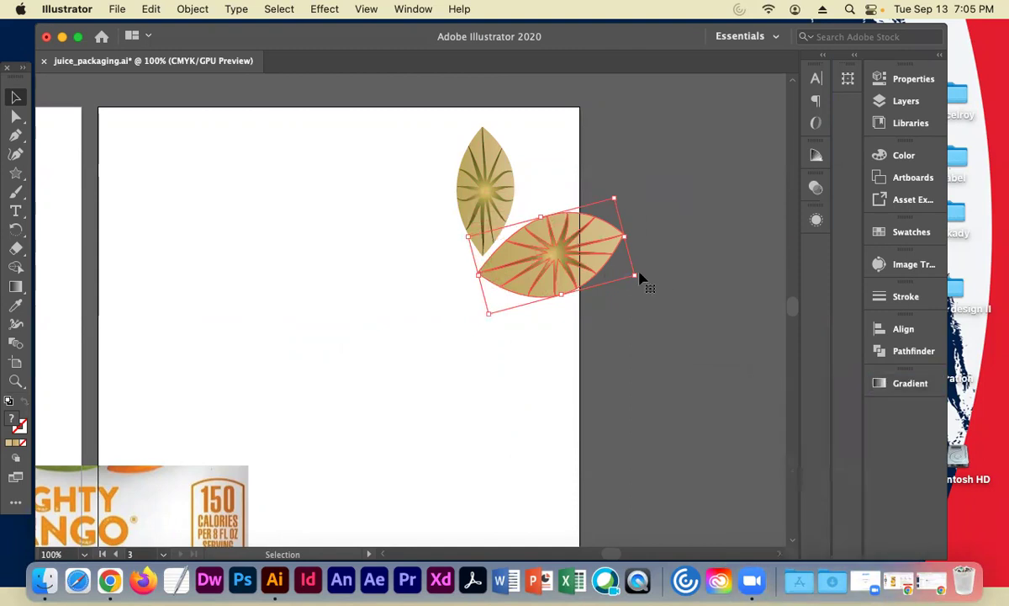
pyautogui.moveTo(633, 277); pyautogui.dragTo(624, 276)
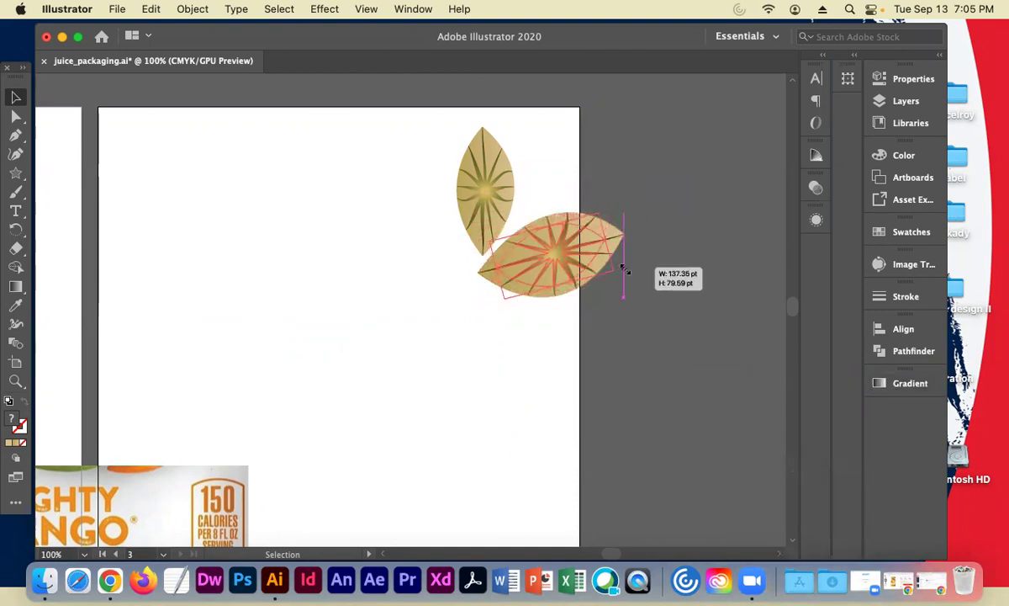
pyautogui.moveTo(534, 272); pyautogui.dragTo(504, 230)
# Paste a copy of the leaf and rotate it into the cluster
pyautogui.press('super+c')
pyautogui.press('super+v')
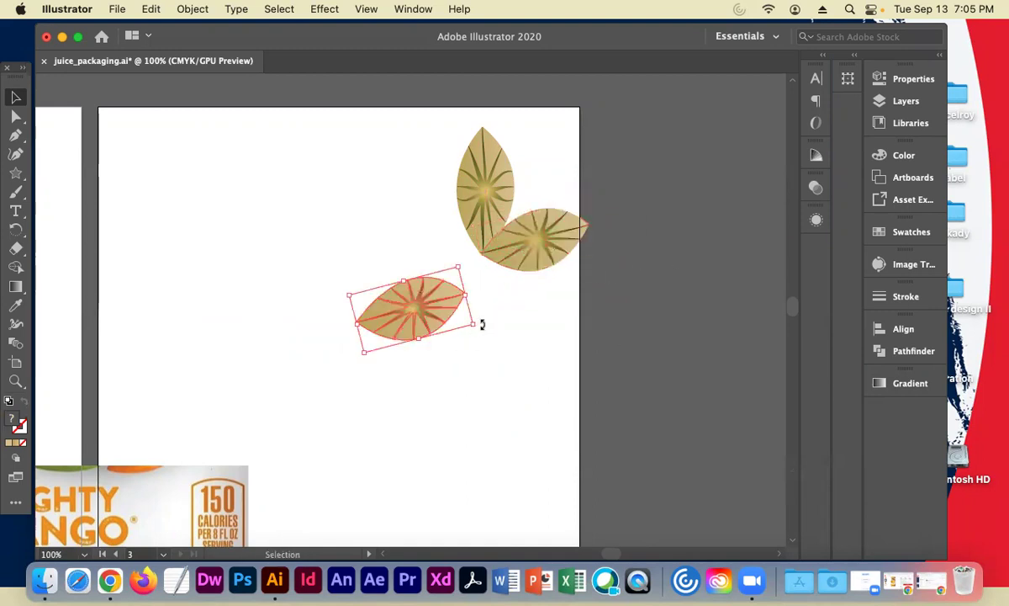
pyautogui.moveTo(480, 327); pyautogui.dragTo(540, 221)
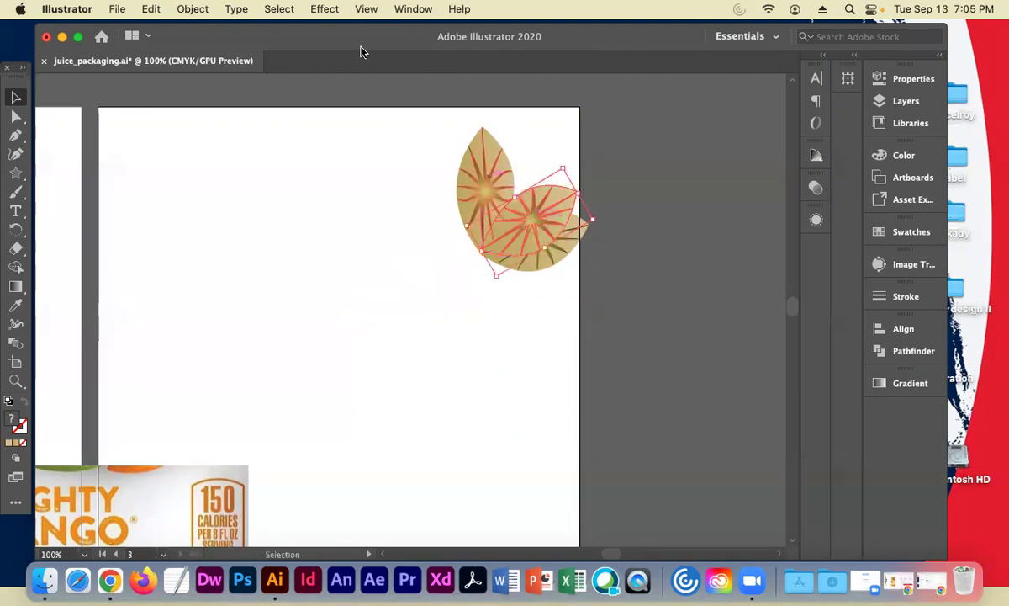
pyautogui.rightClick(546, 199)
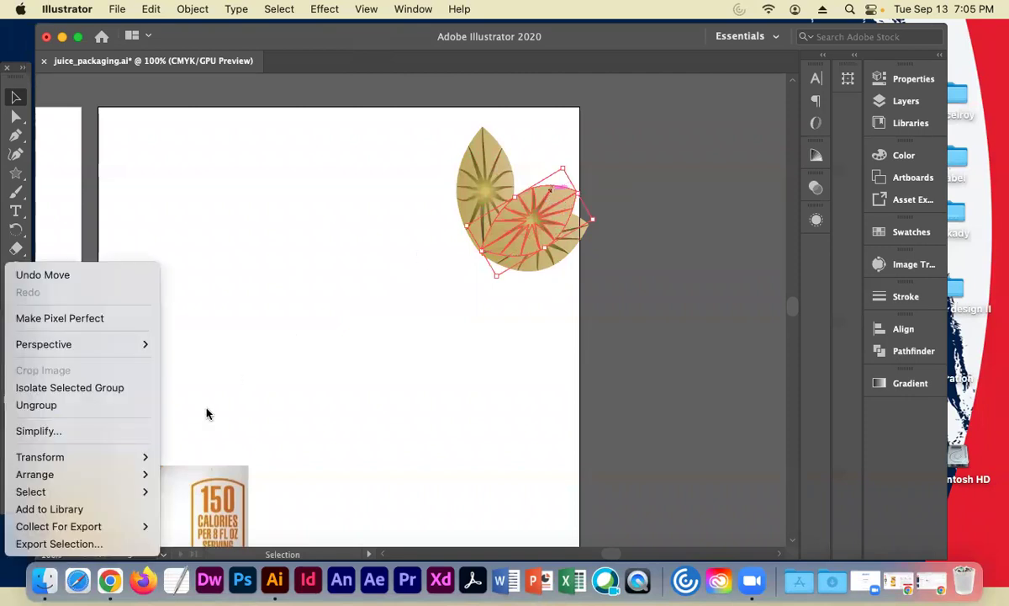
# Send the rotated copy to the back, then rotate the right-hand leaf upward into the fan
pyautogui.moveTo(139, 474)
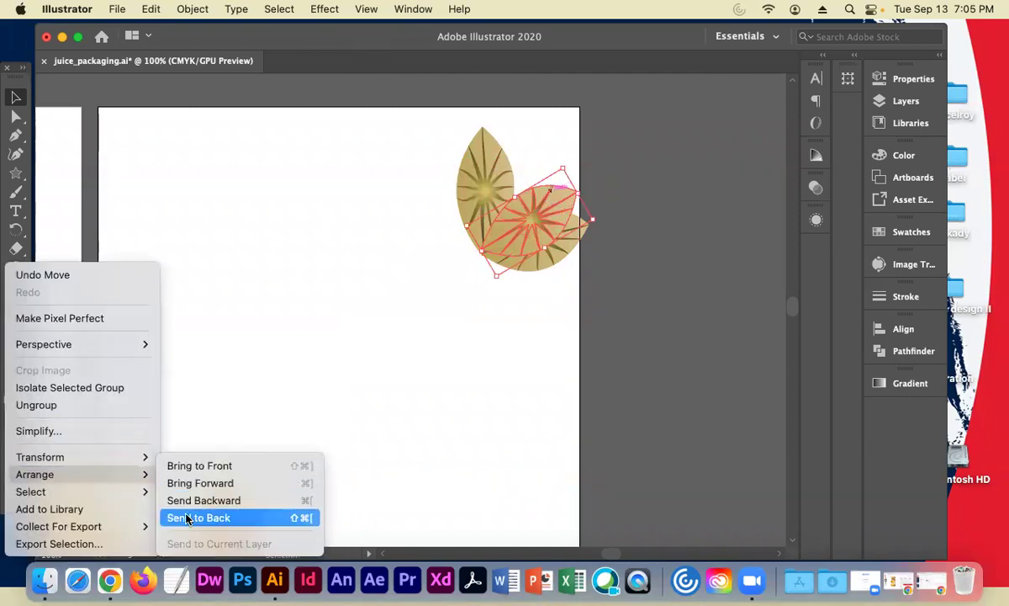
pyautogui.click(187, 518)
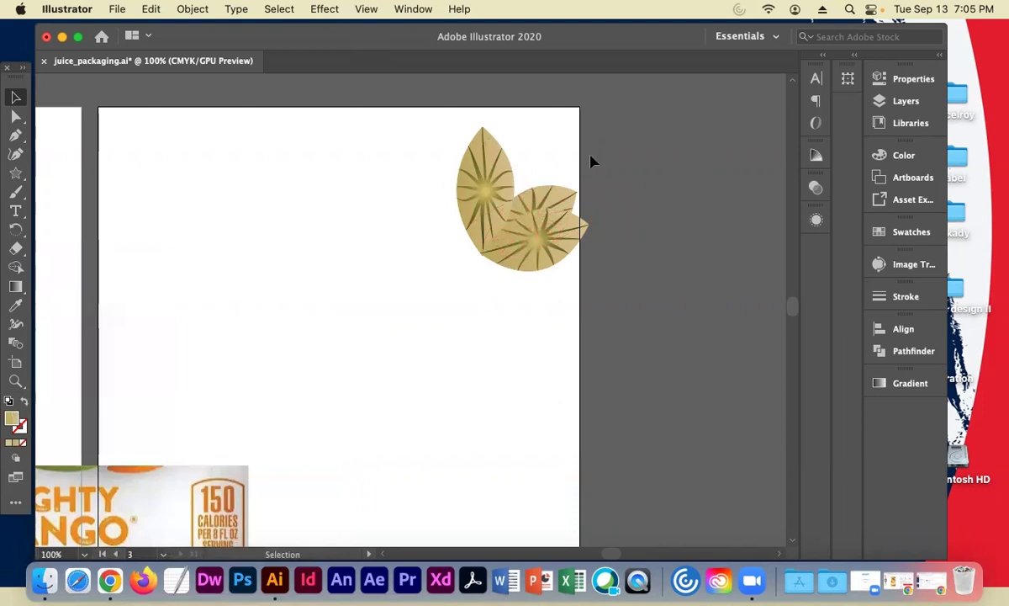
pyautogui.click(574, 199)
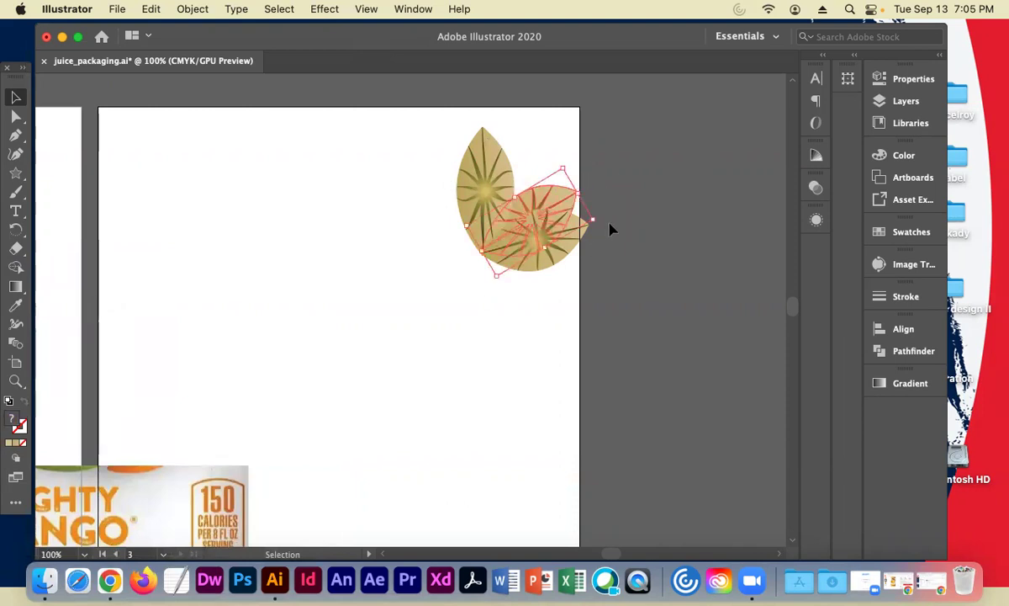
pyautogui.moveTo(601, 219); pyautogui.dragTo(548, 192)
pyautogui.click(665, 197)
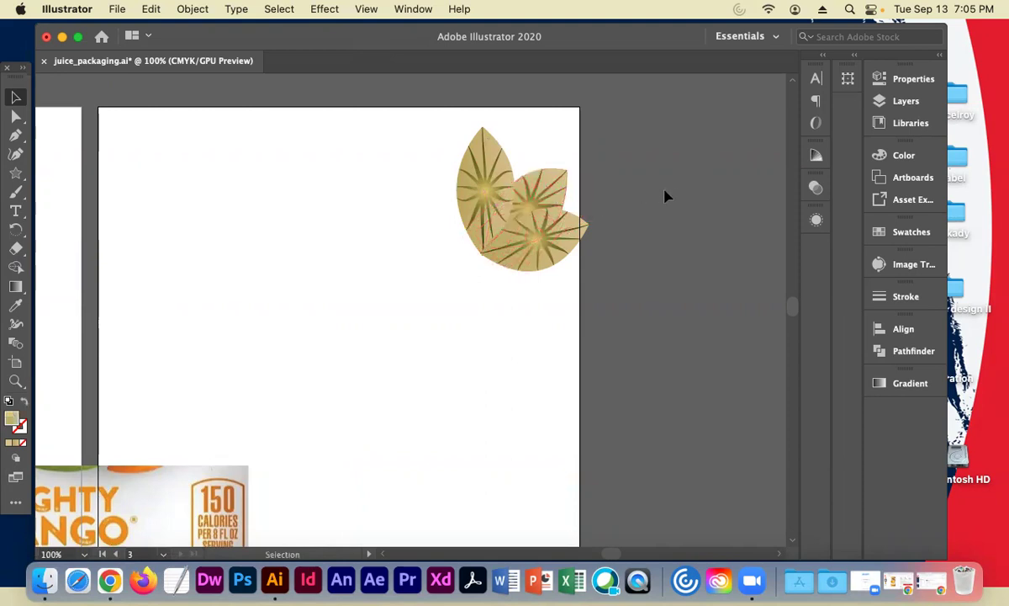
pyautogui.click(552, 189)
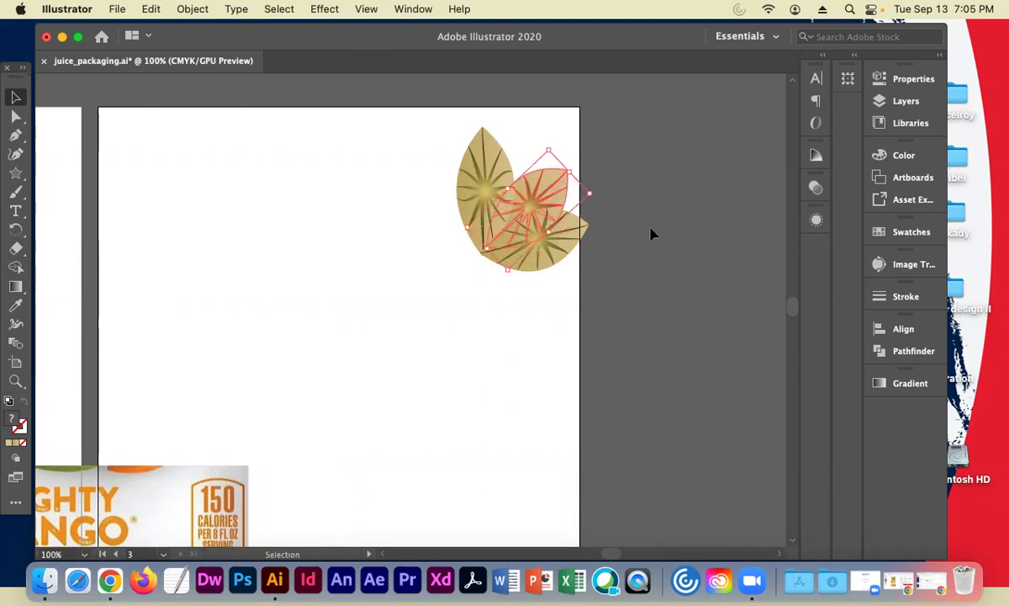
pyautogui.click(653, 231)
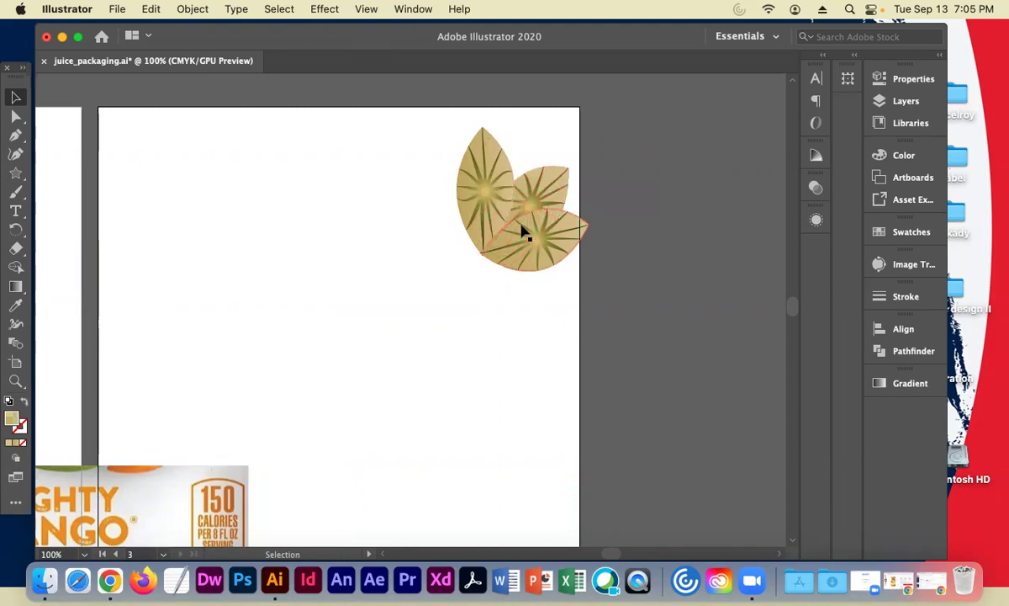
# Undo a stray leaf move and zoom to 200% on the three leaves
pyautogui.moveTo(552, 196); pyautogui.dragTo(468, 149)
pyautogui.press('super+z')
pyautogui.press('super+equal')
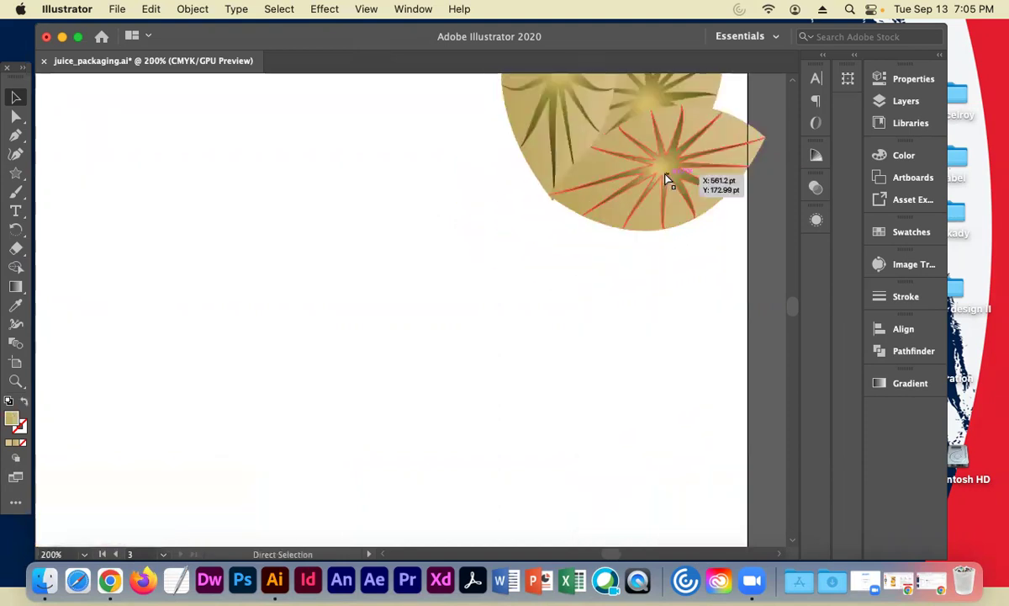
pyautogui.moveTo(677, 159); pyautogui.dragTo(580, 320)
pyautogui.click(574, 315)
pyautogui.click(685, 352)
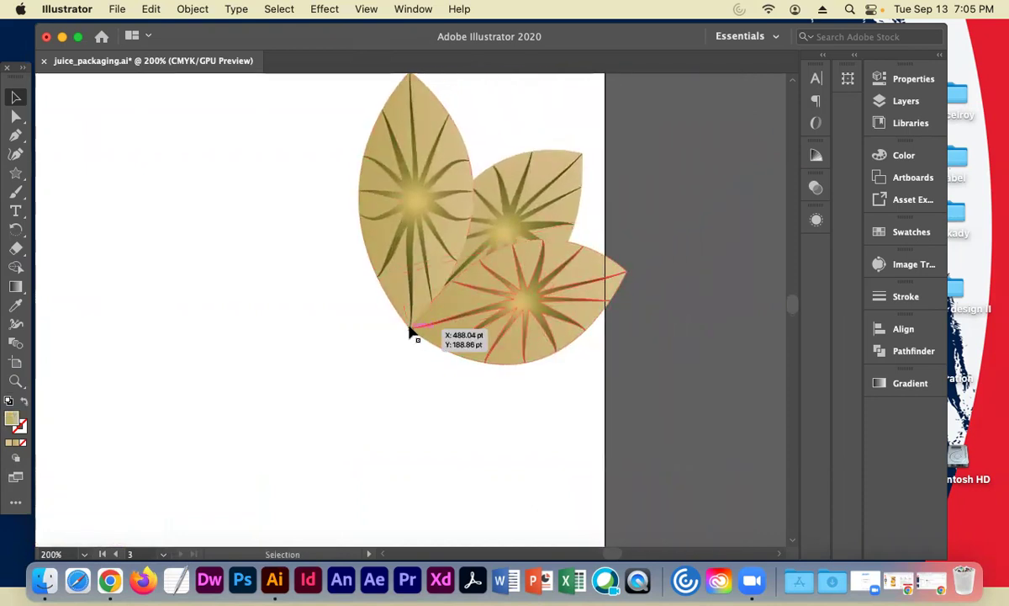
pyautogui.click(577, 172)
pyautogui.click(180, 250)
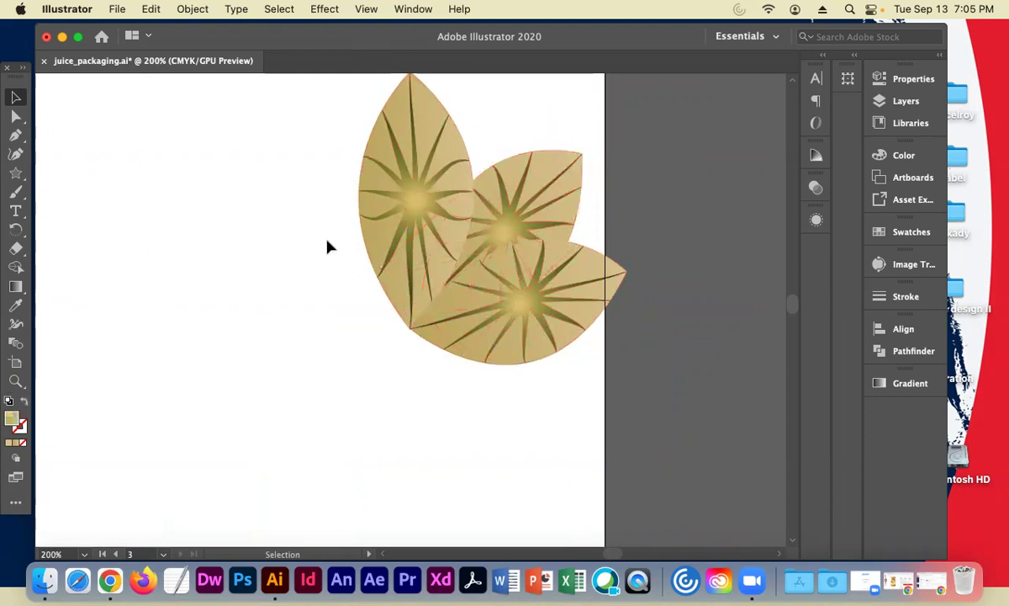
# Fill the middle leaf's outer shape with dark green sampled from the artwork
pyautogui.click(16, 116)
pyautogui.click(536, 167)
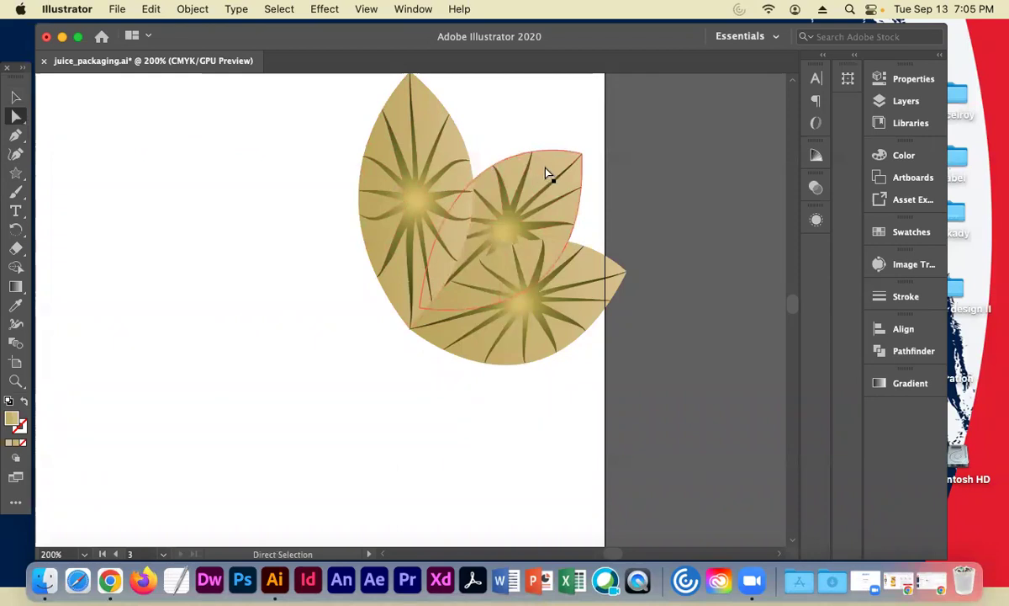
pyautogui.click(16, 305)
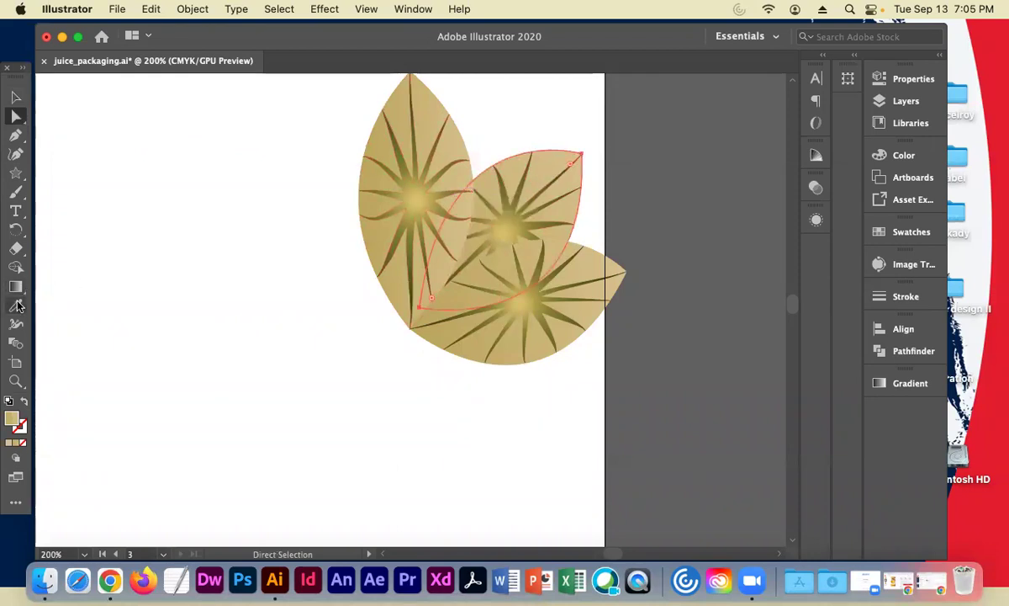
pyautogui.click(384, 192)
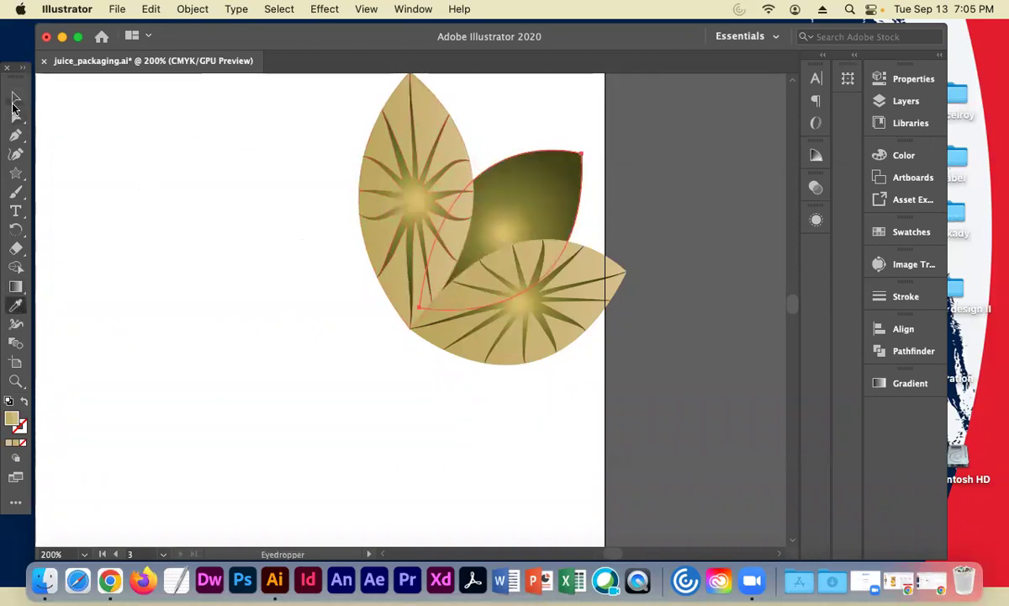
pyautogui.click(16, 98)
pyautogui.click(61, 162)
# Give the middle leaf's star the left leaf's lighter colour, then zoom out
pyautogui.click(16, 116)
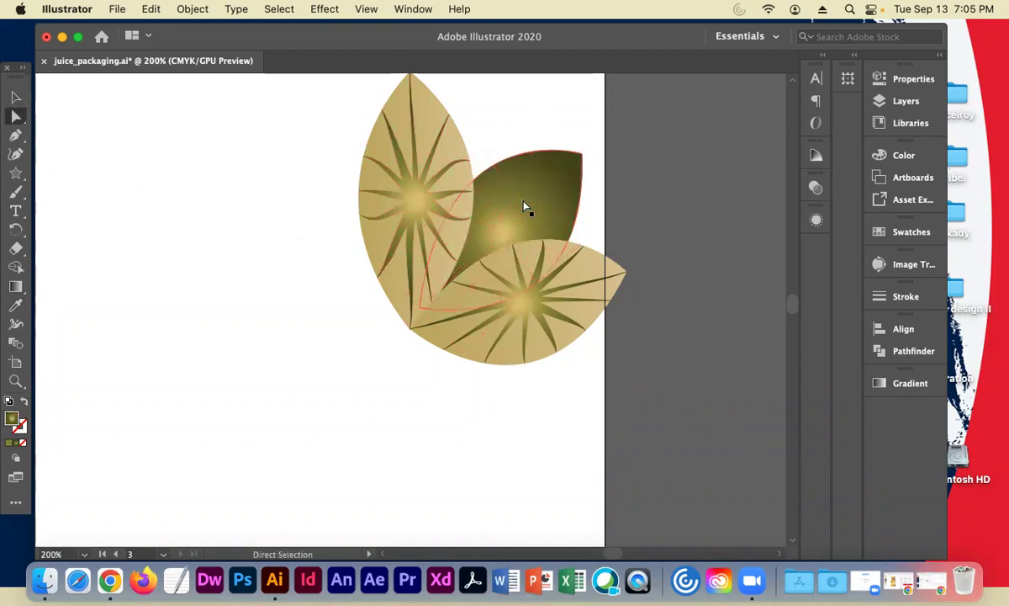
pyautogui.click(511, 233)
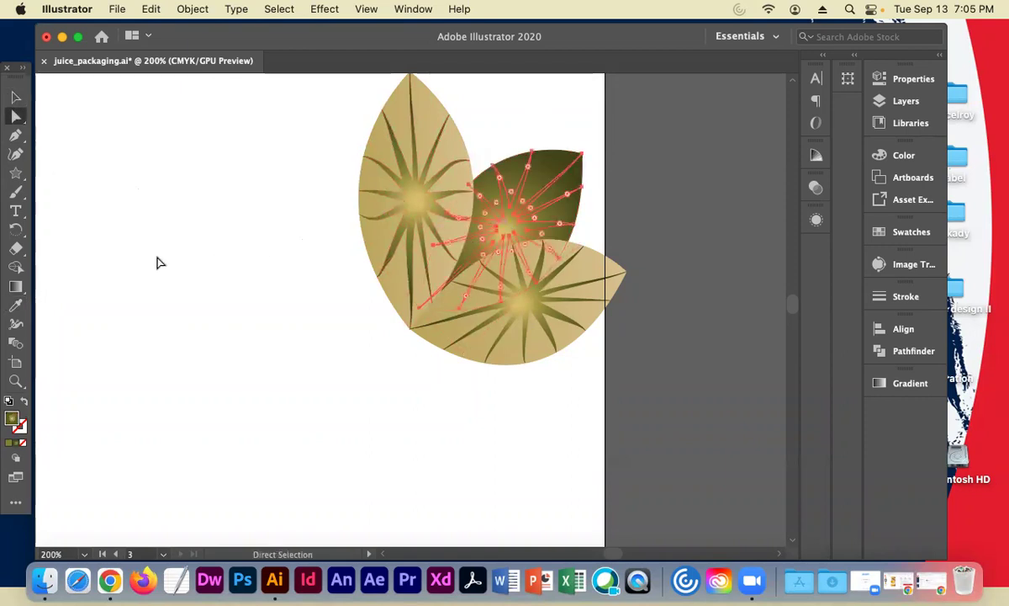
pyautogui.click(14, 308)
pyautogui.click(437, 105)
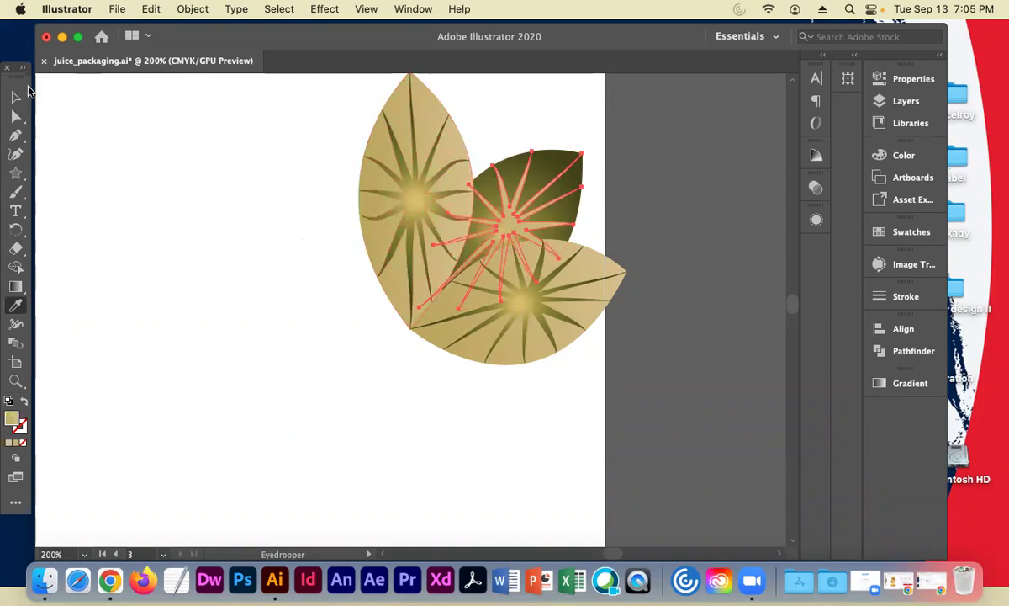
pyautogui.click(15, 99)
pyautogui.click(222, 133)
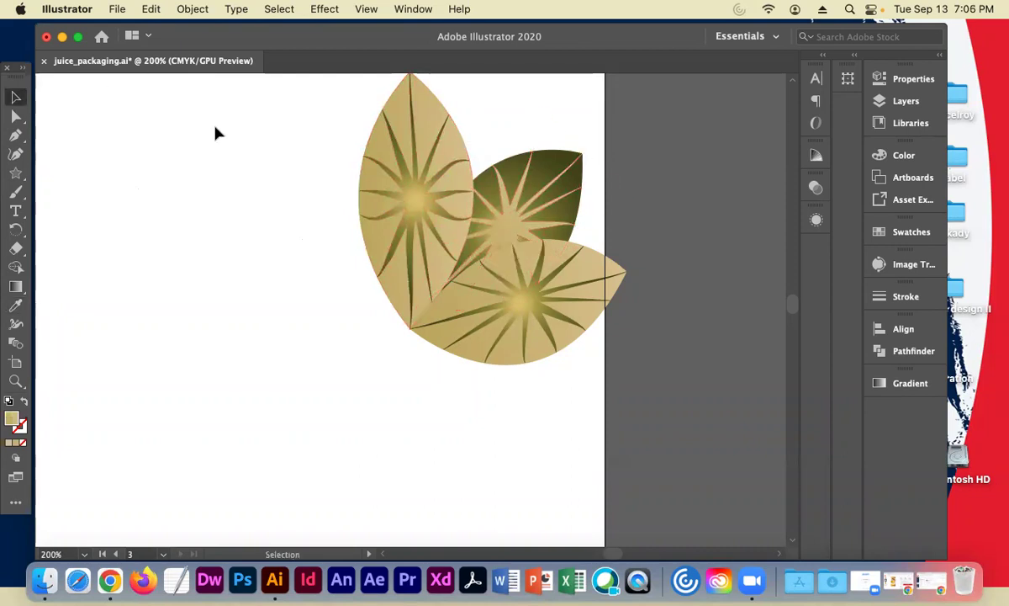
pyautogui.press('super+minus')
pyautogui.press('super+minus')
pyautogui.press('super+minus')
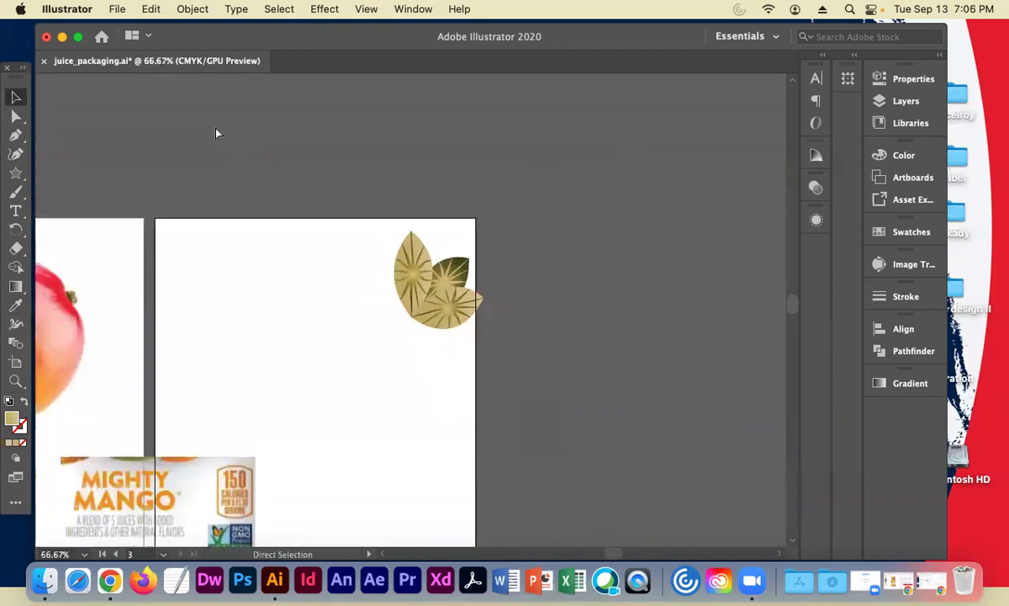
# Scale up the leaf artwork and move it down and to the left
pyautogui.click(455, 310)
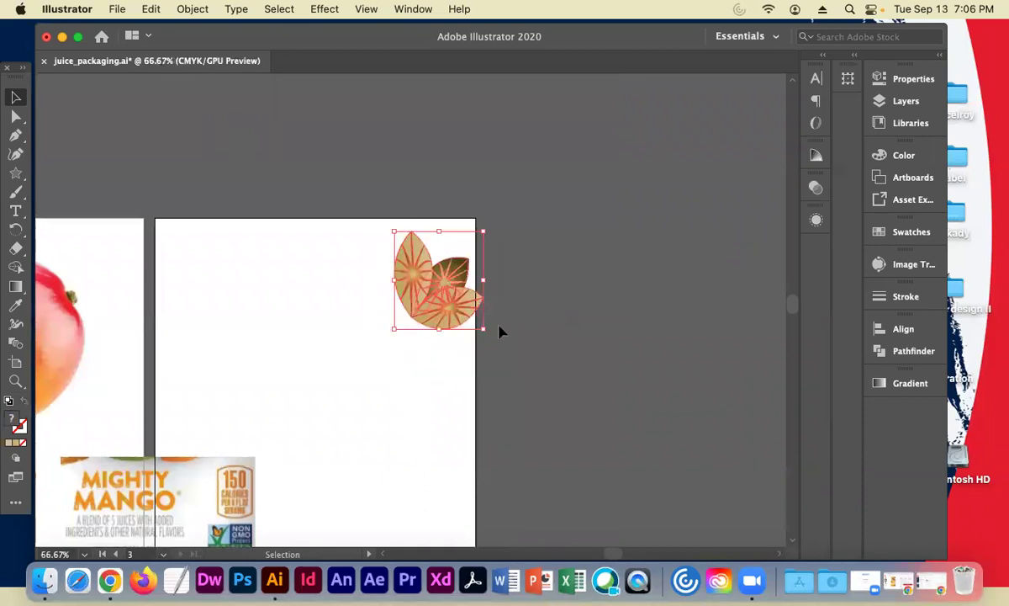
pyautogui.moveTo(482, 234)
pyautogui.mouseDown()
pyautogui.moveTo(507, 217)
pyautogui.moveTo(496, 218)
pyautogui.mouseUp()
pyautogui.moveTo(460, 282); pyautogui.dragTo(414, 351)
pyautogui.click(598, 295)
# Zoom to 200% on the leaves and direct-select the star on the dark leaf
pyautogui.press('super+equal')
pyautogui.press('super+equal')
pyautogui.press('super+equal')
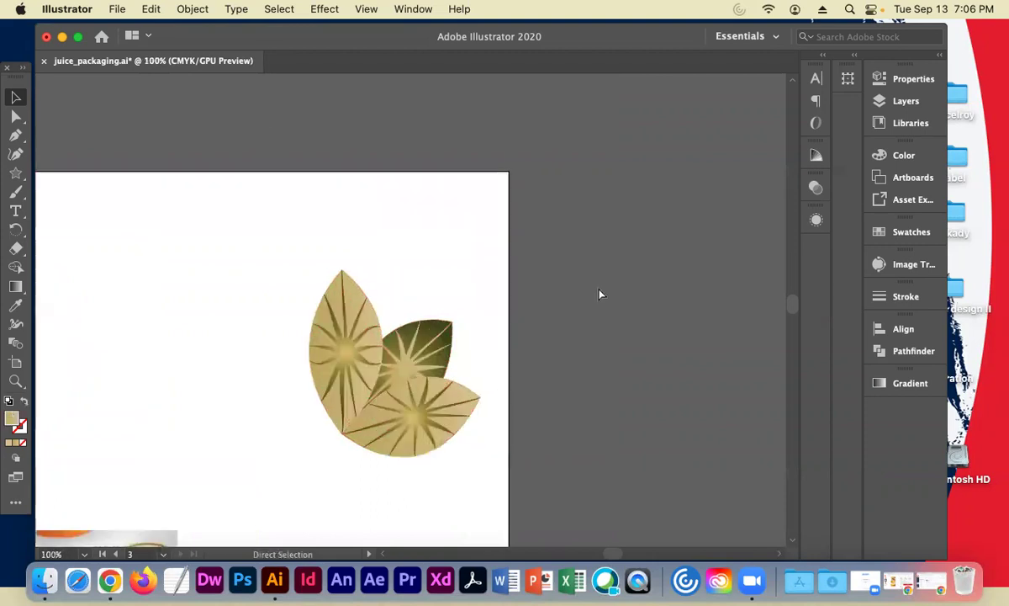
pyautogui.moveTo(434, 314); pyautogui.dragTo(504, 169)
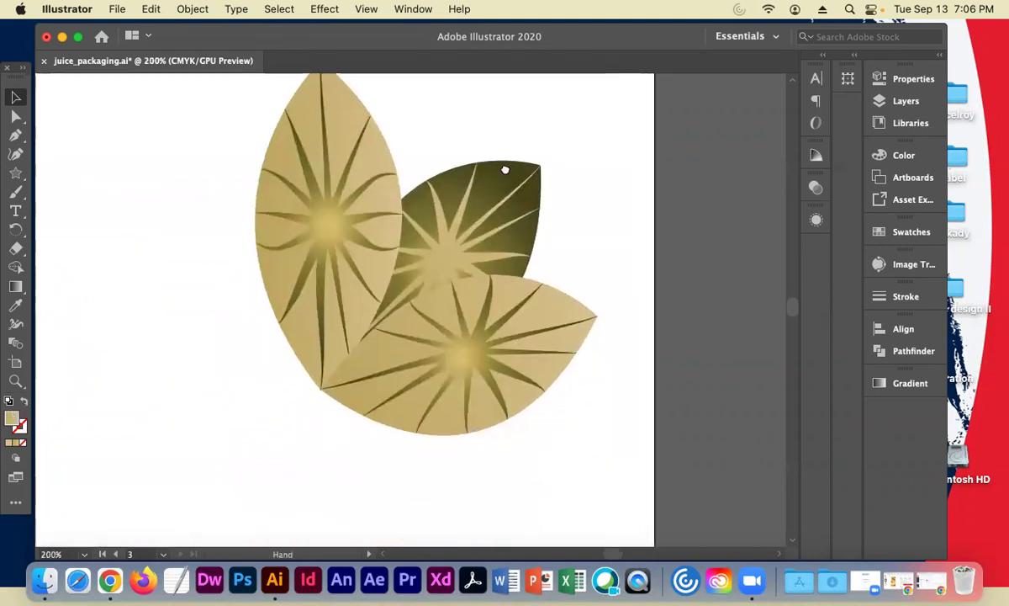
pyautogui.moveTo(558, 223); pyautogui.dragTo(618, 215)
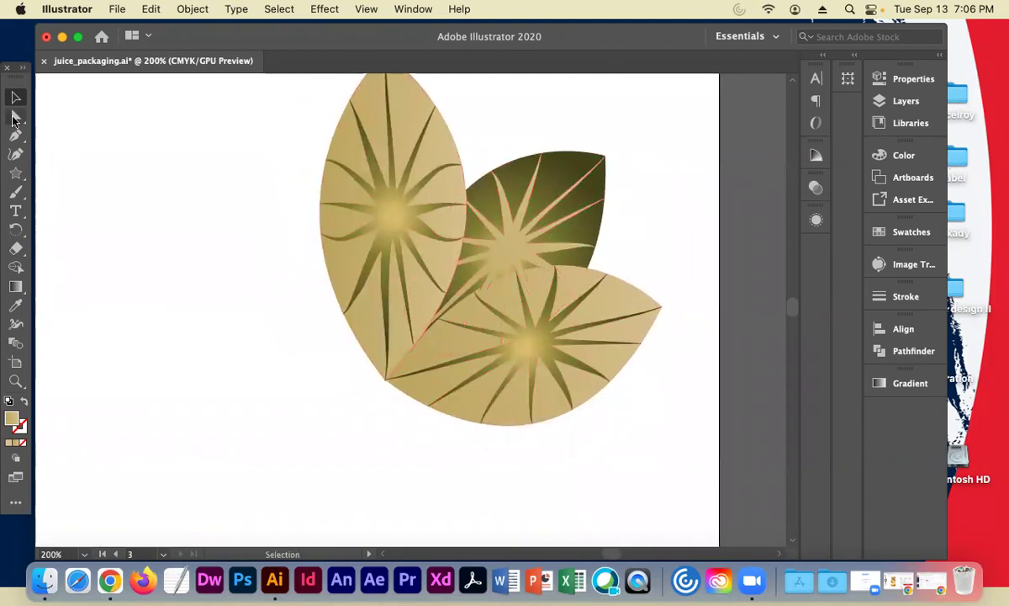
pyautogui.click(15, 117)
pyautogui.click(511, 252)
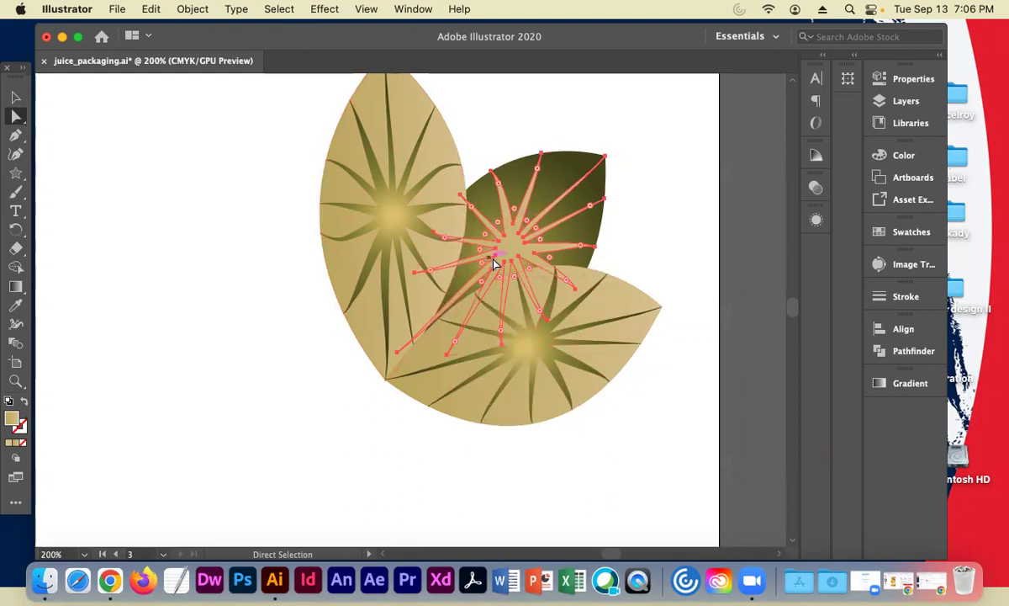
# Rotate the star about 44 degrees around its centre
pyautogui.click(18, 96)
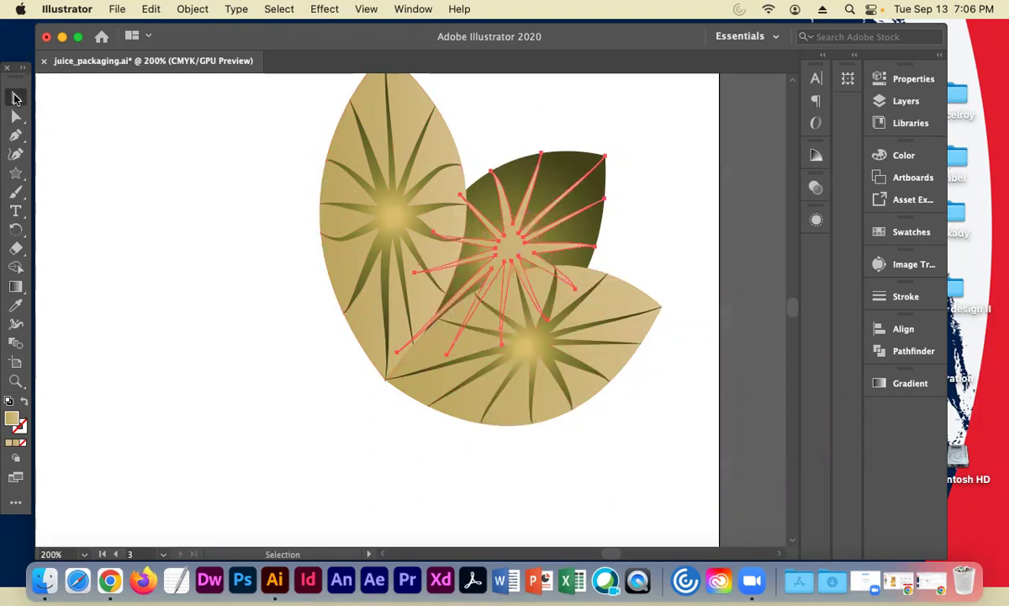
pyautogui.moveTo(667, 221); pyautogui.dragTo(662, 222)
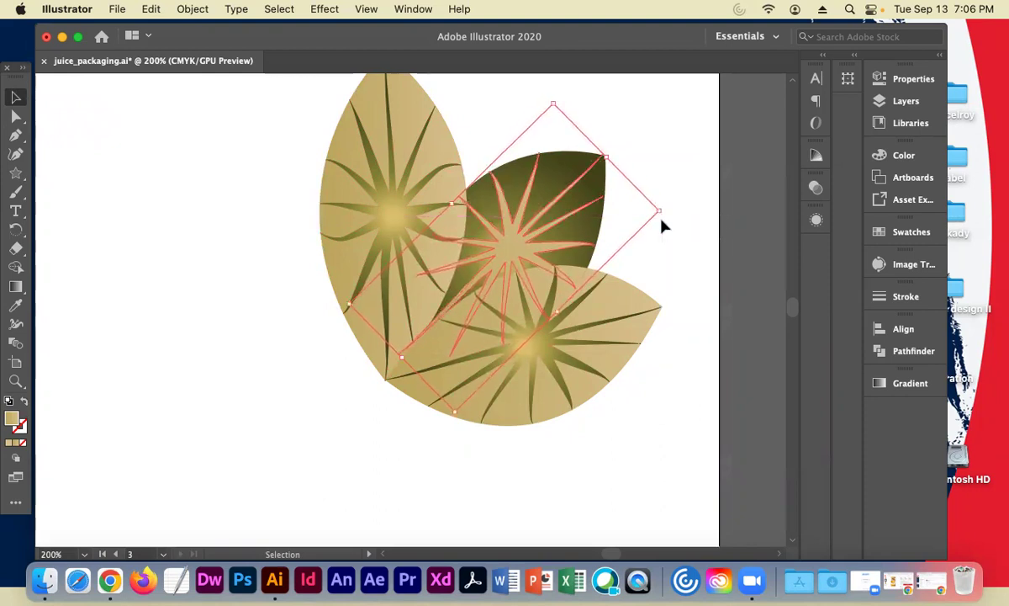
pyautogui.click(252, 299)
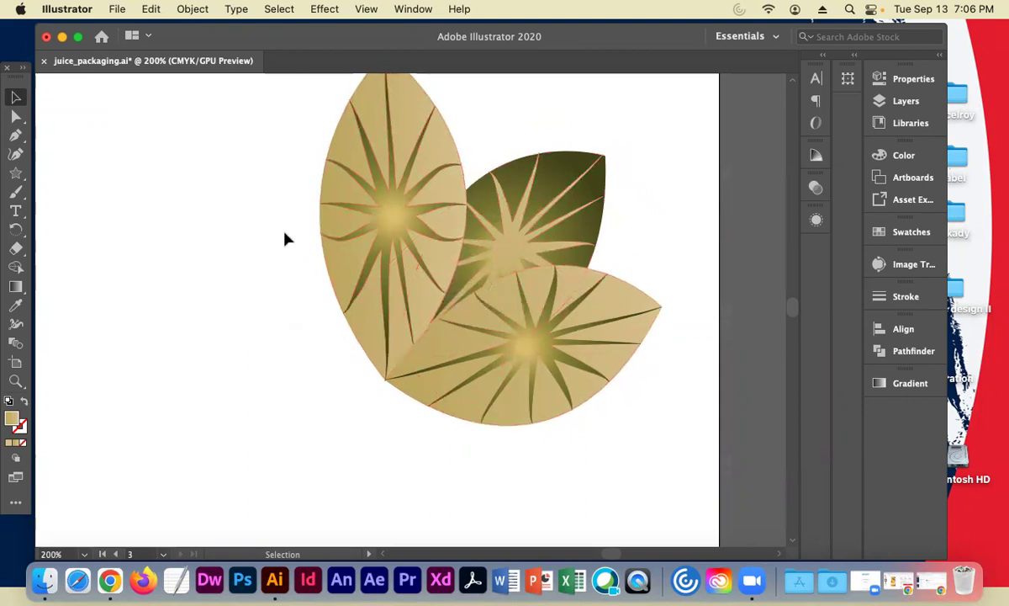
# At 600%, drag a star anchor down-left onto the leaf edge to reshape the spike
pyautogui.press('super+equal')
pyautogui.press('super+equal')
pyautogui.press('super+equal')
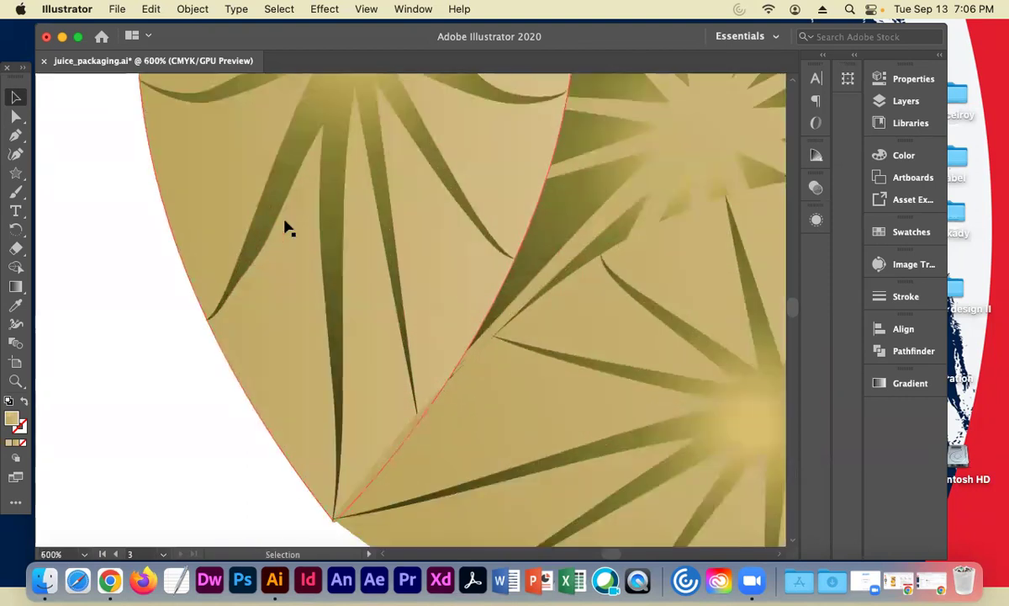
pyautogui.click(487, 343)
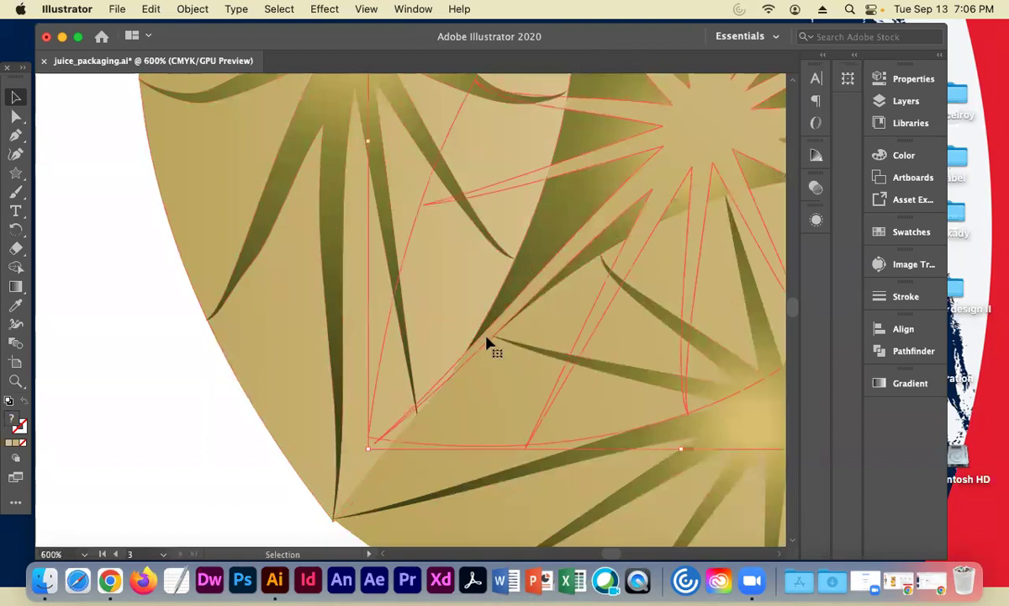
pyautogui.click(16, 116)
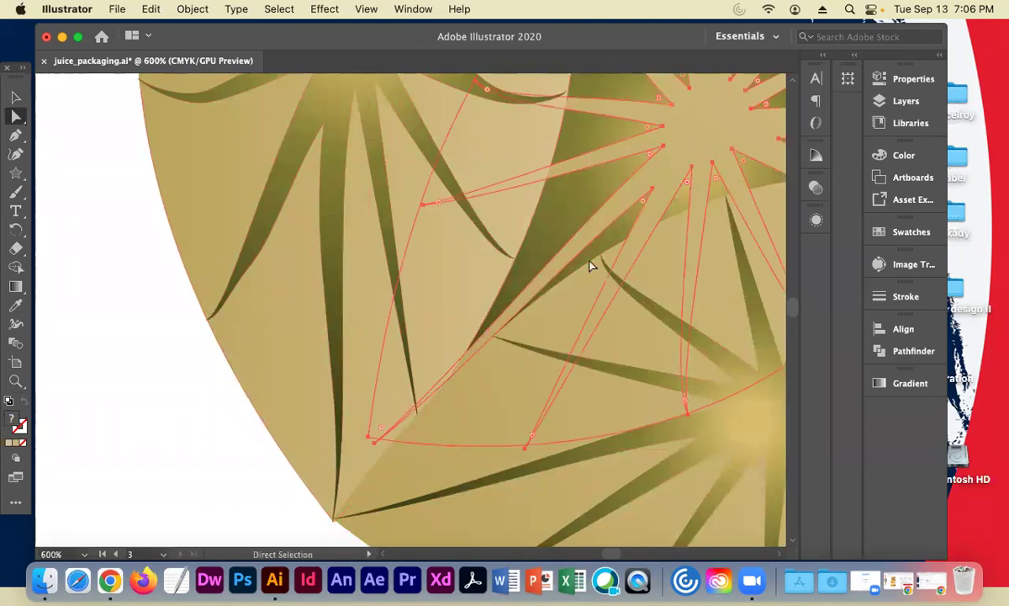
pyautogui.click(663, 148)
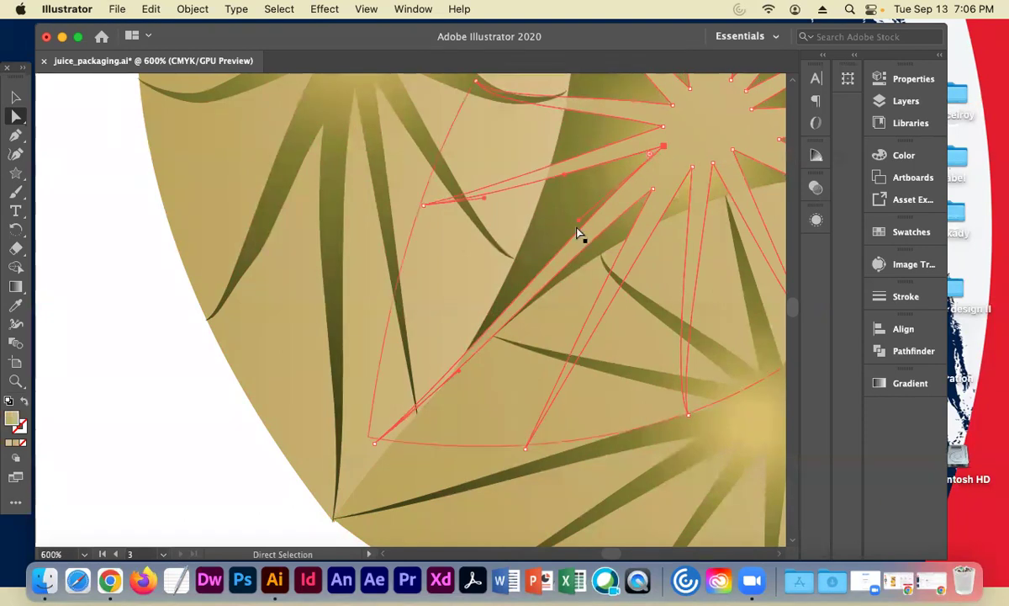
pyautogui.moveTo(577, 219); pyautogui.dragTo(570, 214)
pyautogui.moveTo(652, 193); pyautogui.dragTo(461, 386)
pyautogui.click(142, 345)
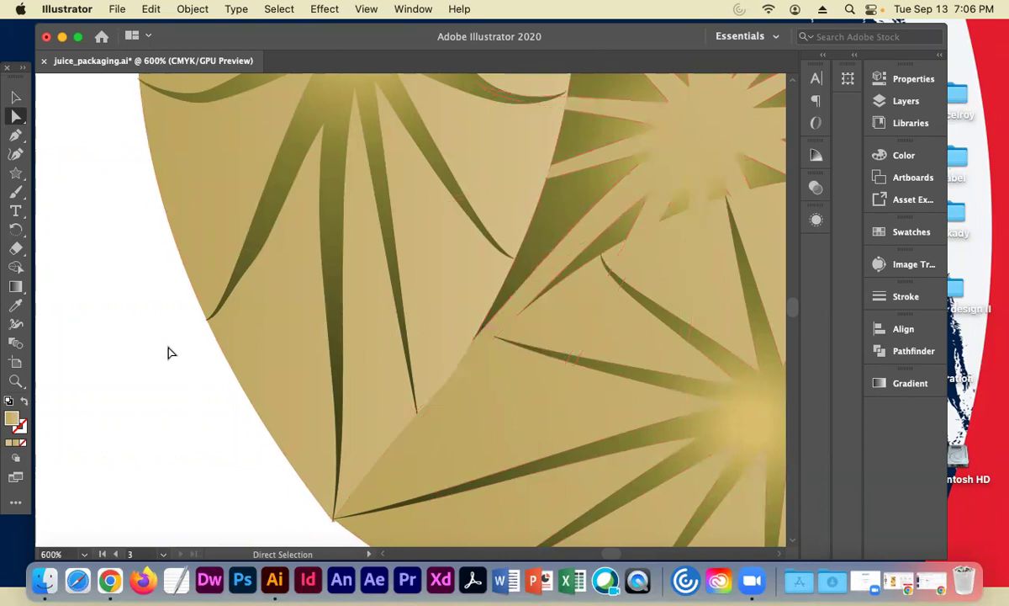
pyautogui.press('super+minus')
pyautogui.press('super+minus')
pyautogui.press('super+minus')
pyautogui.press('super+minus')
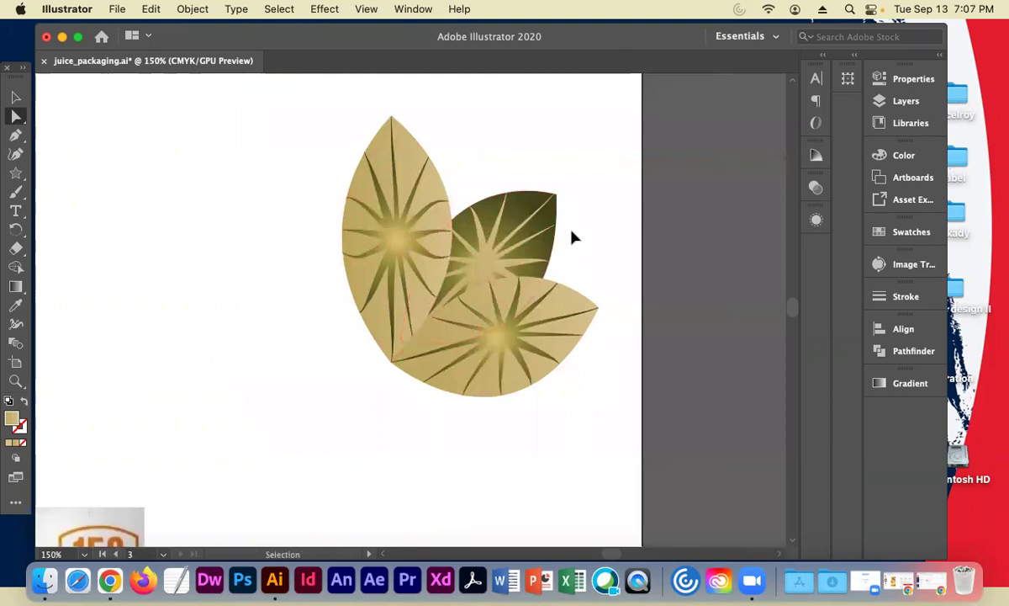
# On the zoomed dark leaf, adjust the star's top, left and top-right spike anchors
pyautogui.press('super+plus')
pyautogui.press('super+plus')
pyautogui.press('super+plus')
pyautogui.press('super+plus')
pyautogui.moveTo(661, 207); pyautogui.dragTo(487, 232)
pyautogui.moveTo(555, 155); pyautogui.dragTo(490, 263)
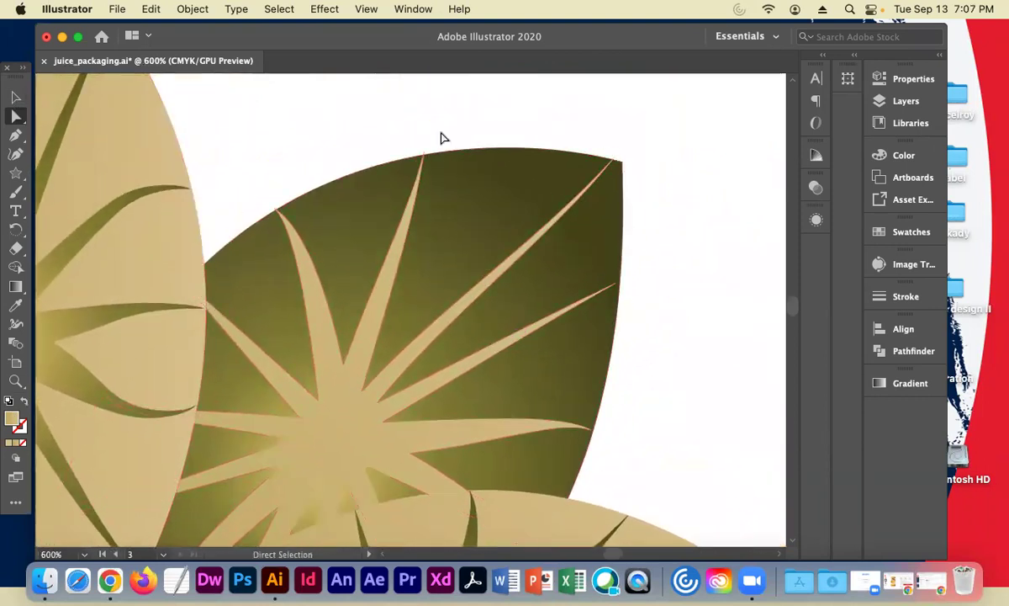
pyautogui.click(424, 154)
pyautogui.moveTo(425, 157); pyautogui.dragTo(422, 157)
pyautogui.moveTo(271, 210); pyautogui.dragTo(286, 219)
pyautogui.moveTo(617, 164); pyautogui.dragTo(621, 165)
pyautogui.click(707, 179)
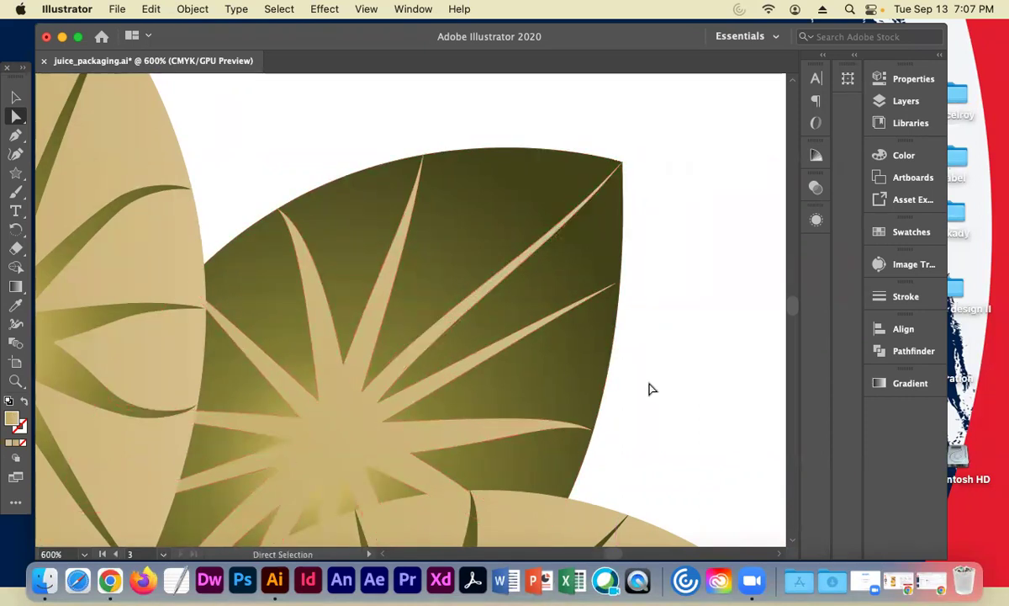
# Pull the star's spike tip onto the dark leaf's edge, then zoom back out
pyautogui.click(527, 328)
pyautogui.moveTo(618, 289); pyautogui.dragTo(621, 289)
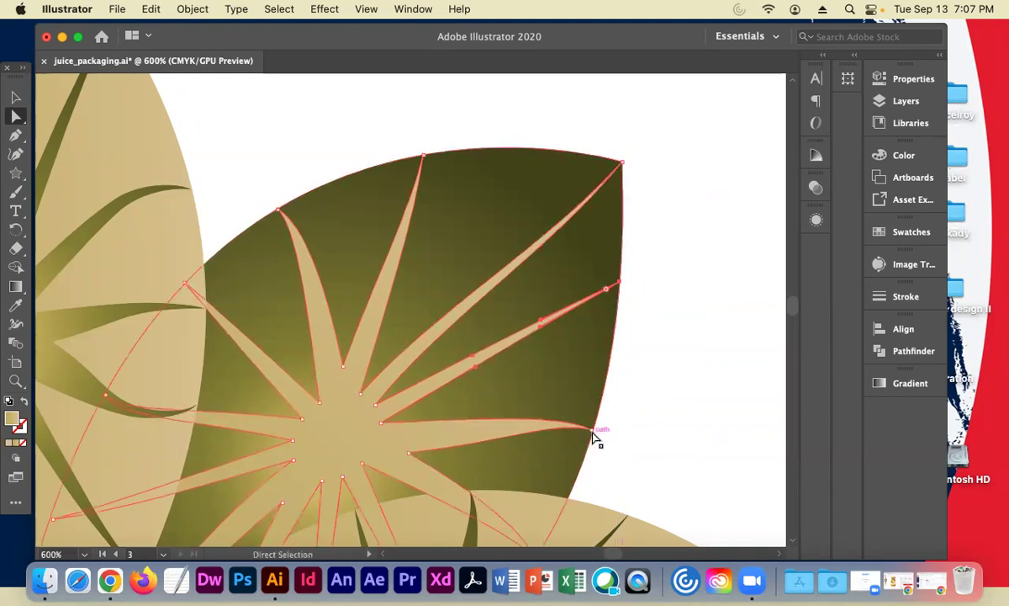
pyautogui.moveTo(590, 430)
pyautogui.mouseDown()
pyautogui.moveTo(581, 430)
pyautogui.moveTo(595, 442)
pyautogui.mouseUp()
pyautogui.click(631, 442)
pyautogui.press('v')
pyautogui.press('super+minus')
pyautogui.press('super+minus')
pyautogui.press('super+minus')
pyautogui.press('super+minus')
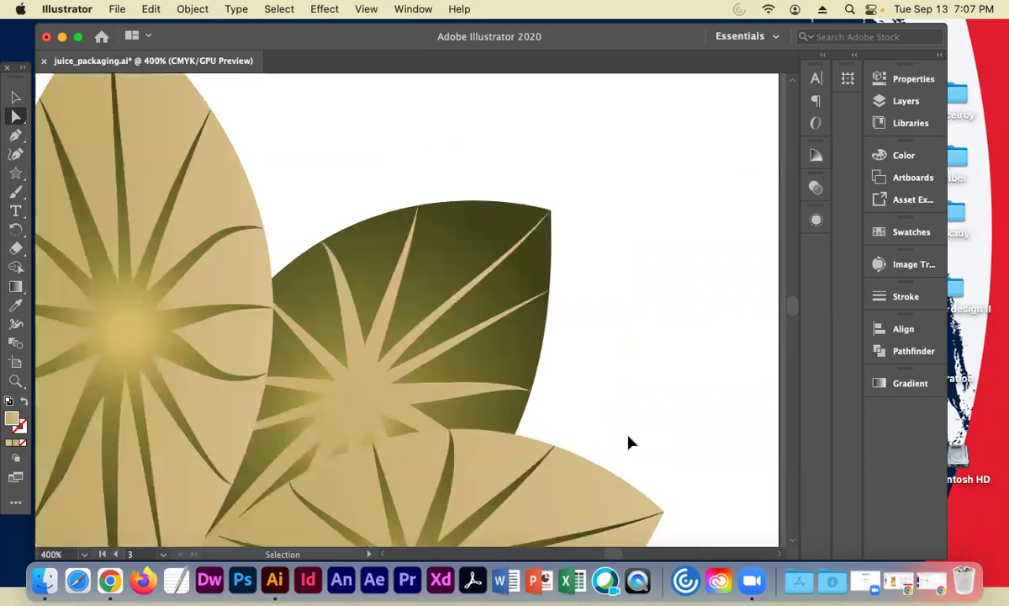
pyautogui.press('super+plus')
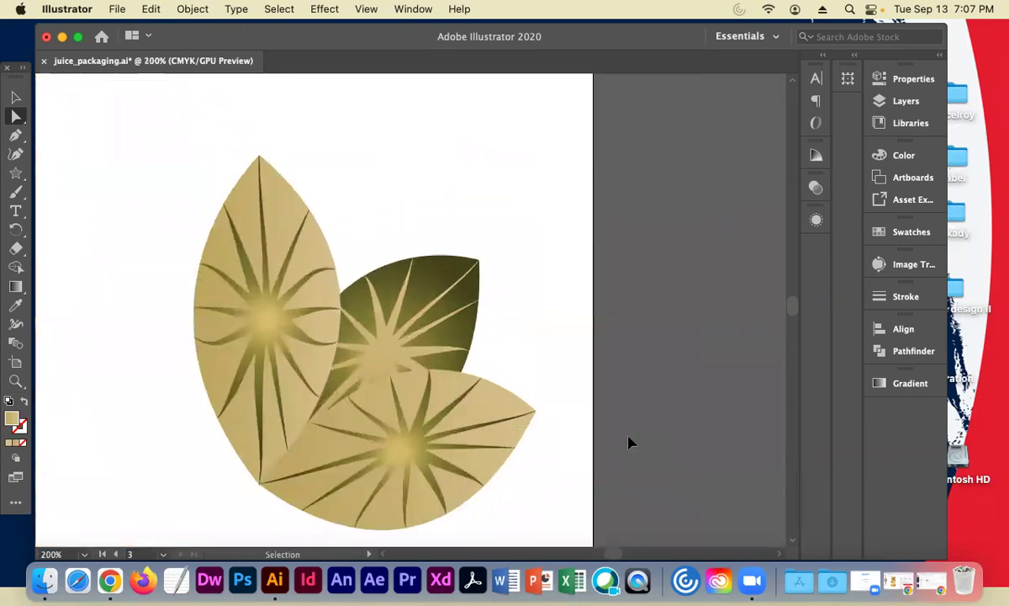
pyautogui.press('super+minus')
pyautogui.press('super+minus')
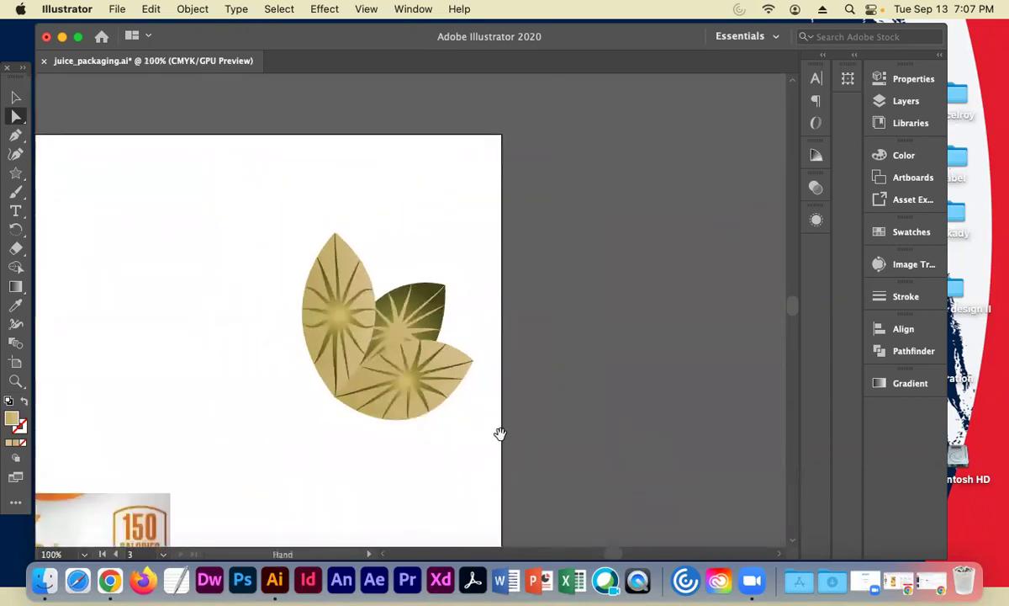
pyautogui.moveTo(315, 376); pyautogui.dragTo(504, 273)
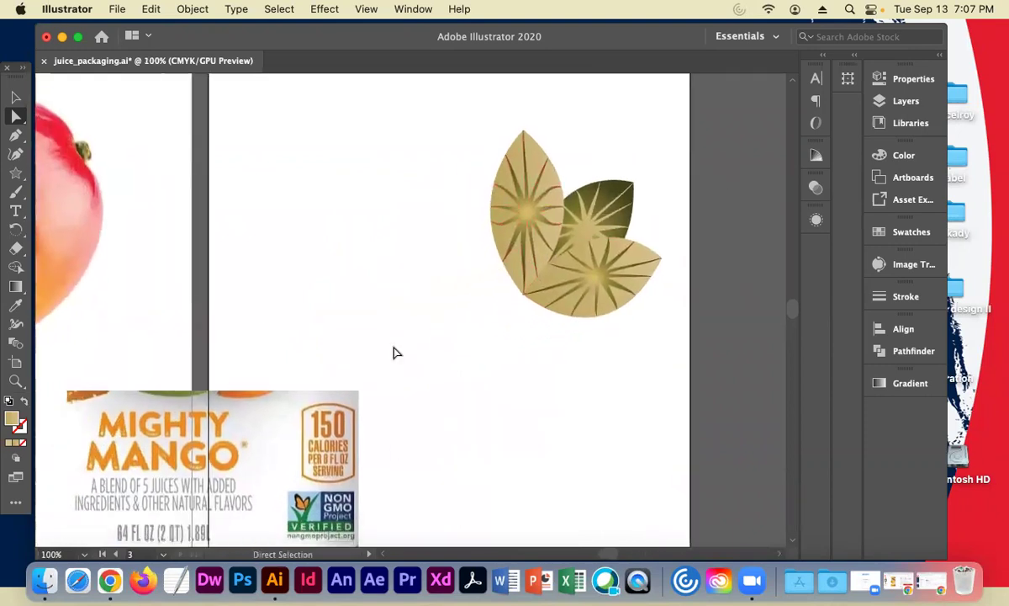
pyautogui.click(551, 277)
pyautogui.click(12, 99)
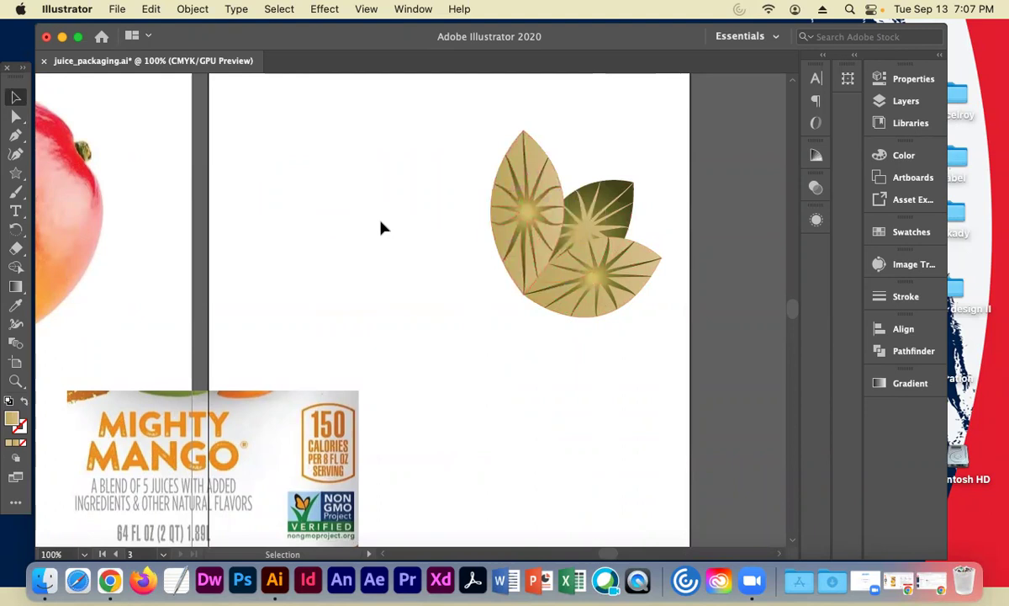
pyautogui.click(325, 9)
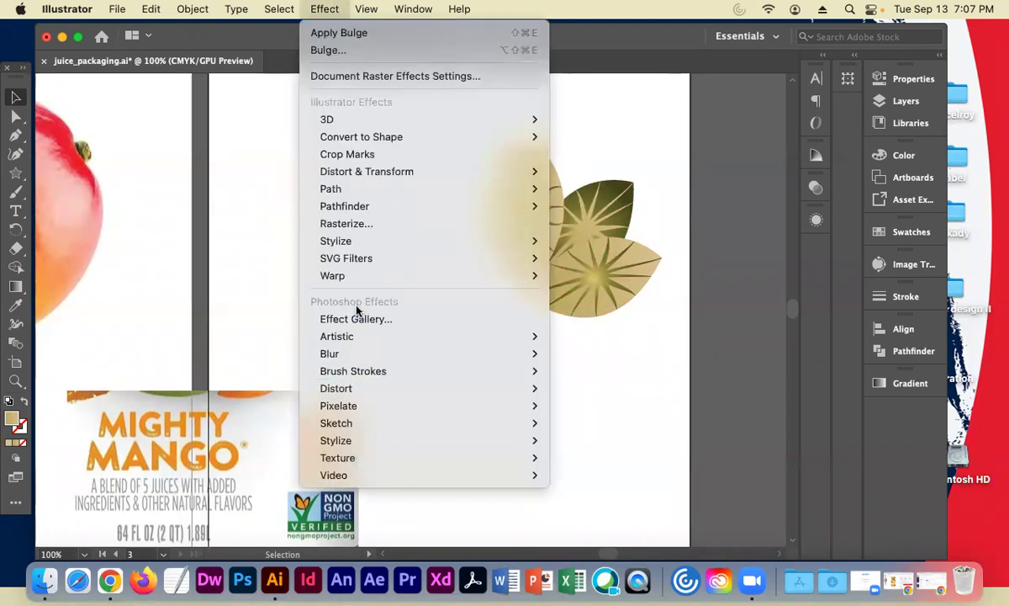
pyautogui.moveTo(357, 249)
pyautogui.moveTo(341, 275)
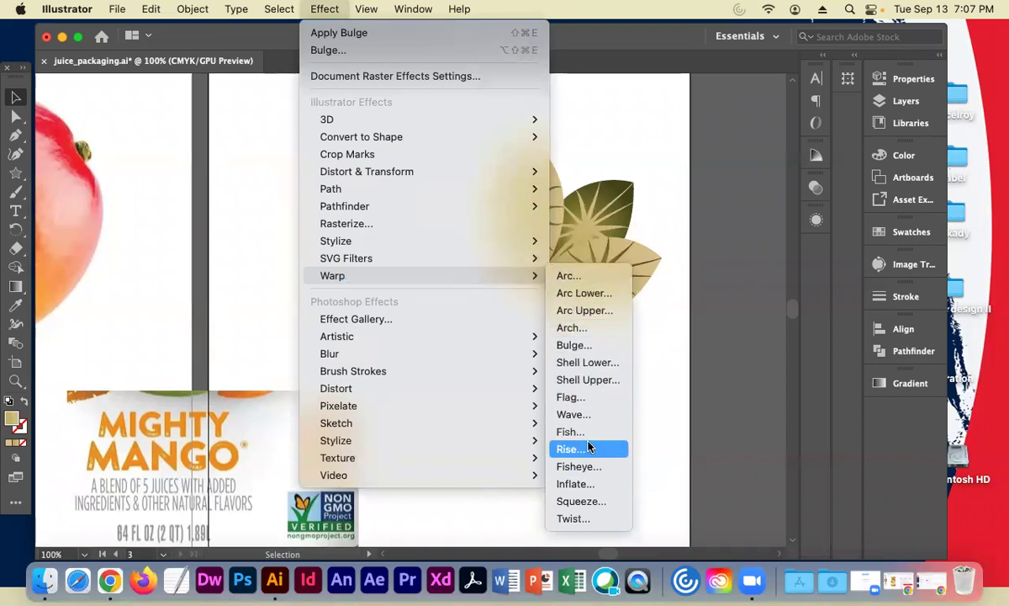
pyautogui.click(720, 369)
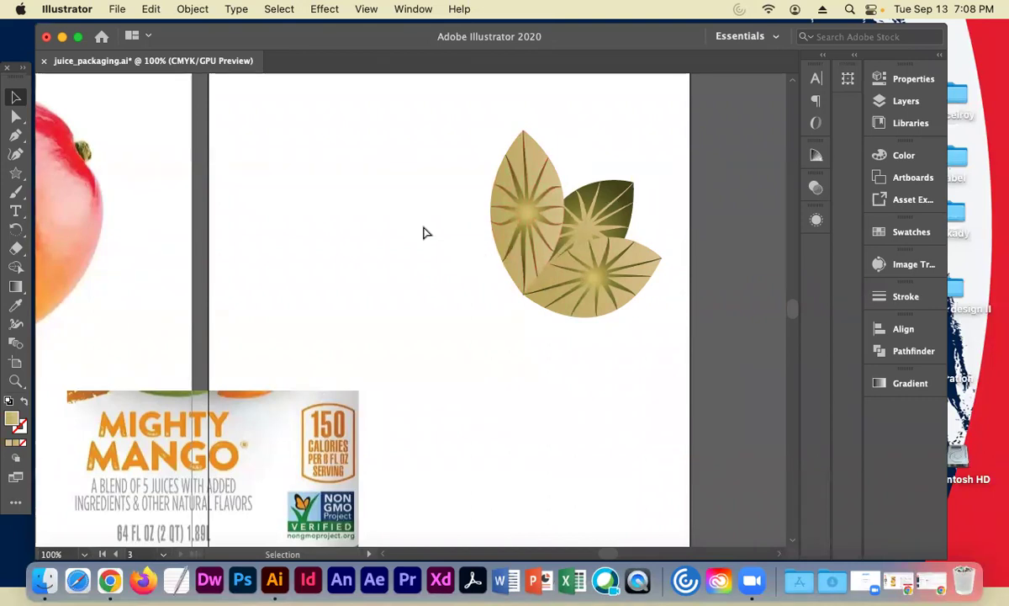
# Zoom to 200% and select the leaf artwork with neighbouring artboards in view
pyautogui.press('super+equal')
pyautogui.moveTo(496, 137); pyautogui.dragTo(231, 296)
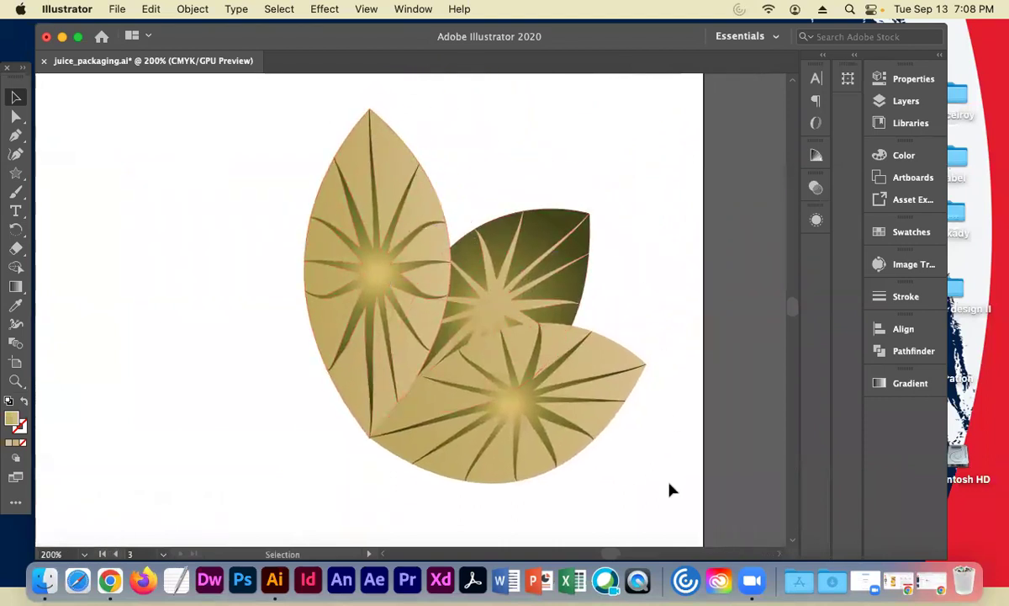
pyautogui.scroll(-5, 376, 334)
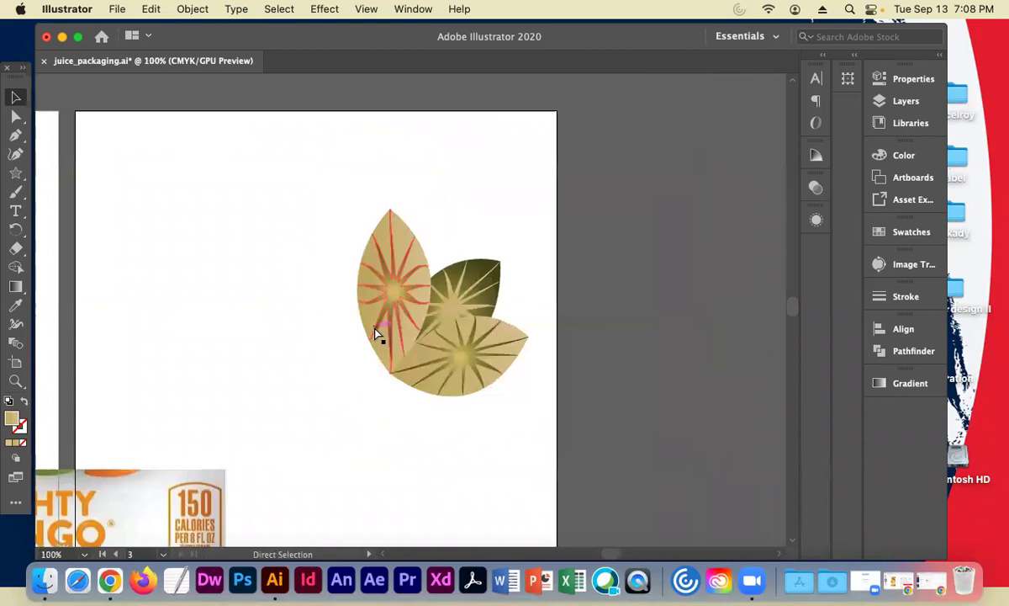
pyautogui.moveTo(316, 305); pyautogui.dragTo(470, 268)
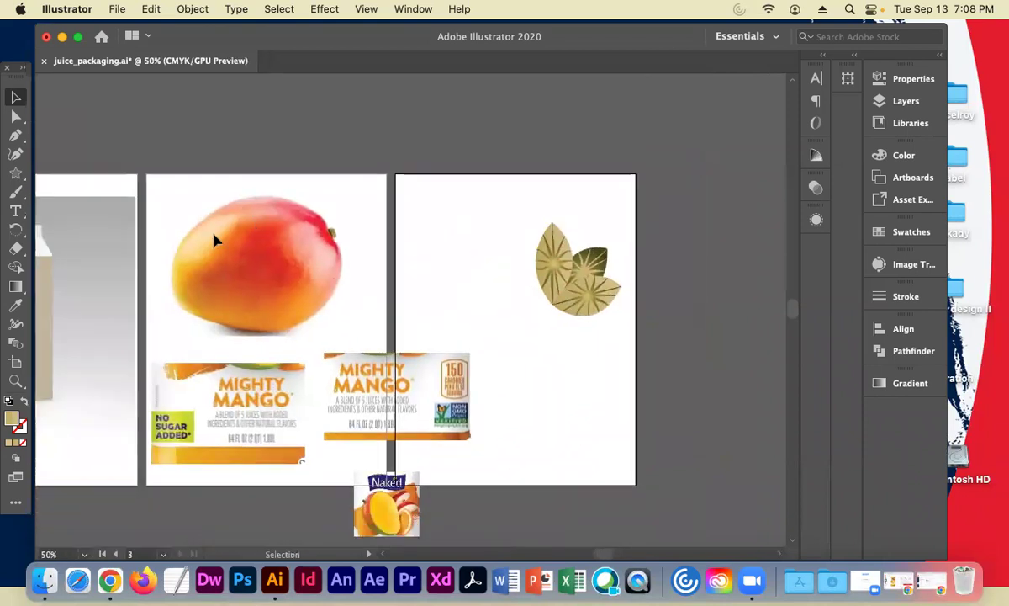
pyautogui.click(597, 274)
# Paste a copy of the beige carton rectangle beside the leaves, locking the original
pyautogui.click(906, 101)
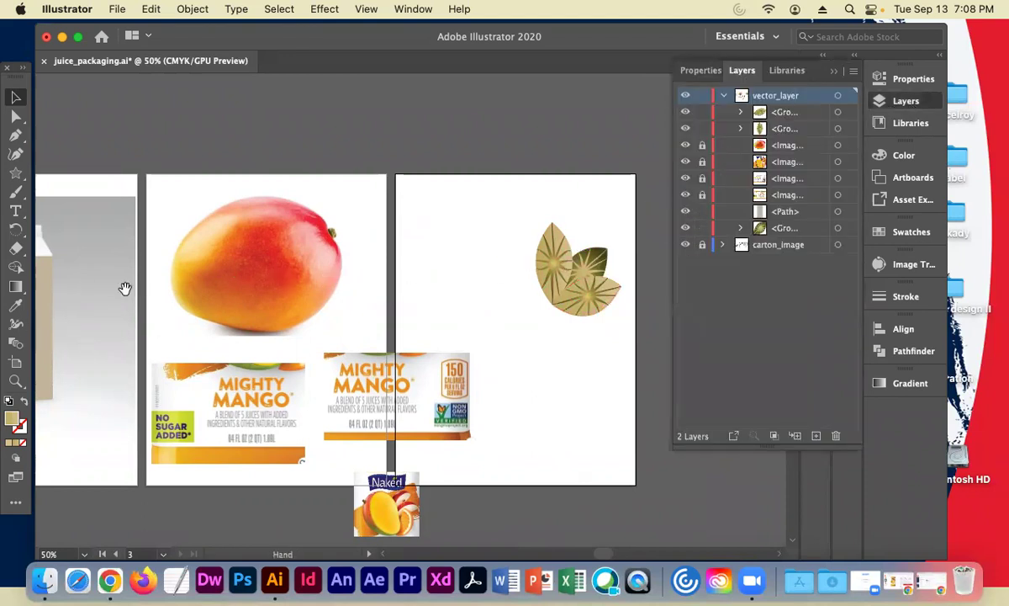
pyautogui.moveTo(124, 286); pyautogui.dragTo(367, 268)
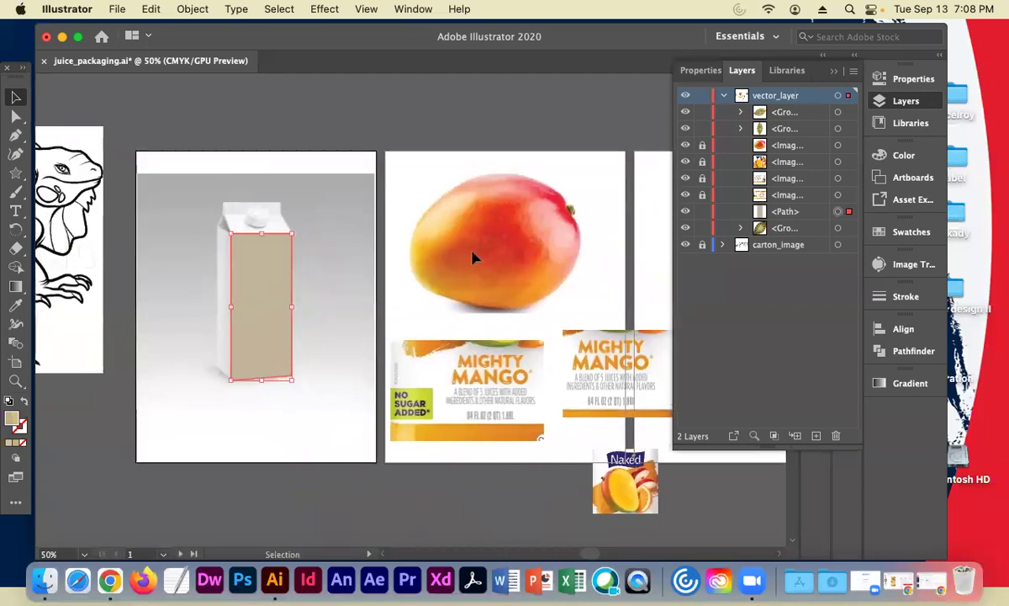
pyautogui.press('super+v')
pyautogui.click(702, 228)
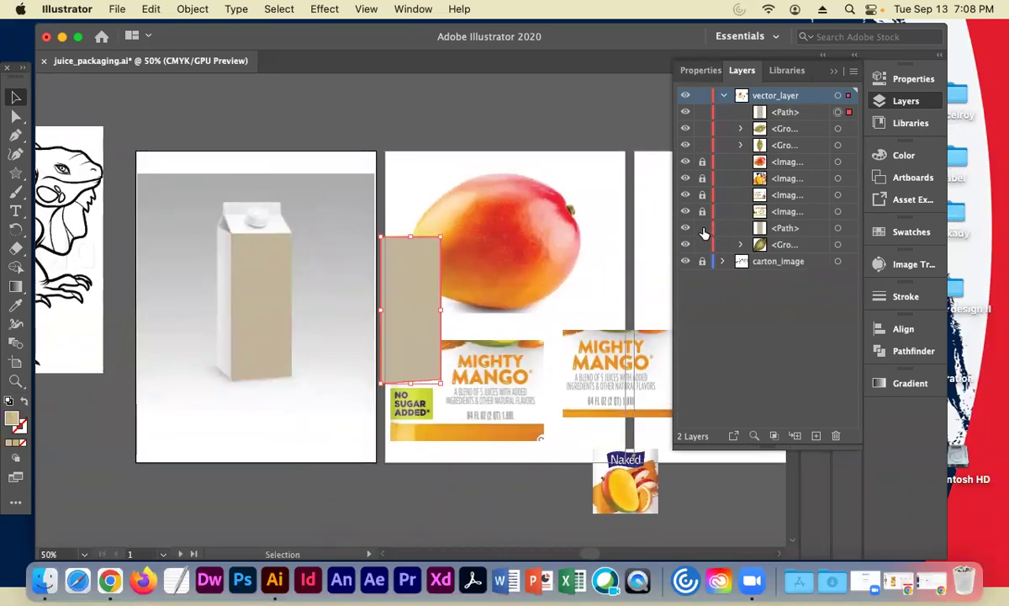
pyautogui.press('space')
pyautogui.moveTo(401, 334); pyautogui.dragTo(391, 307)
pyautogui.press('space')
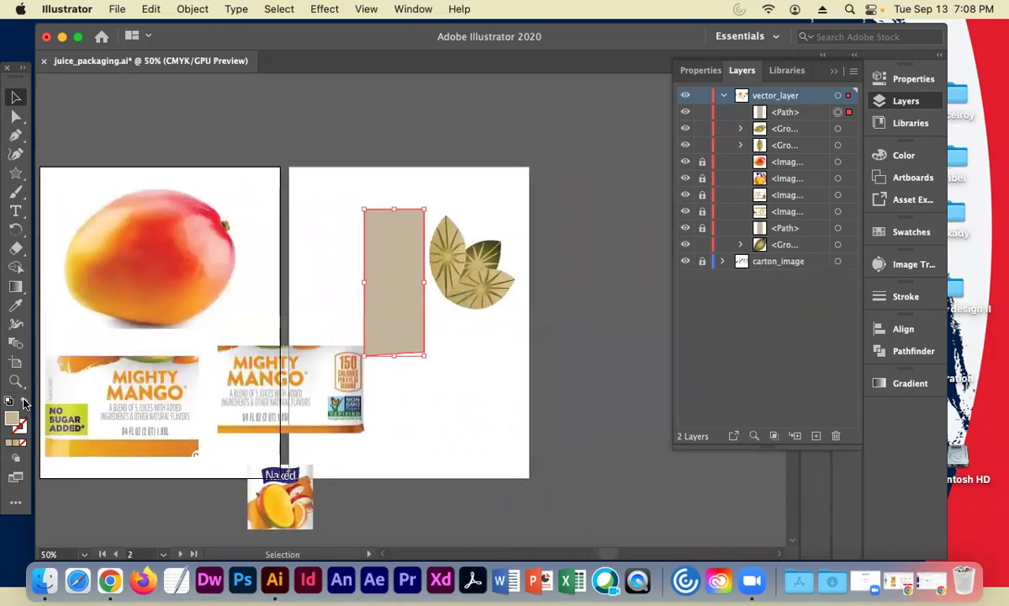
pyautogui.click(23, 399)
# Align the rectangle's stroke to the outside and raise its weight to 4 pt
pyautogui.click(888, 300)
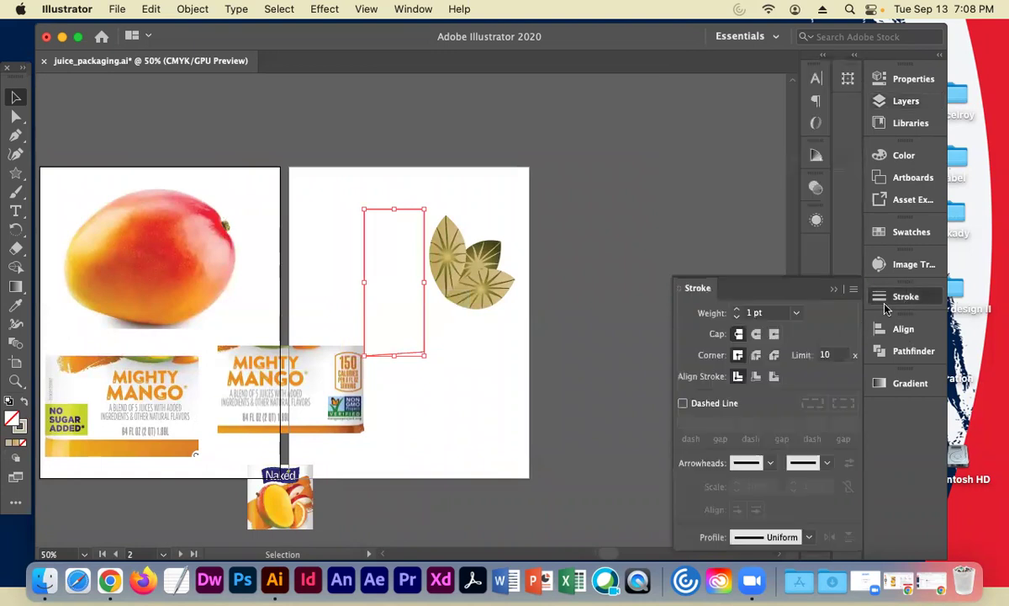
pyautogui.click(773, 376)
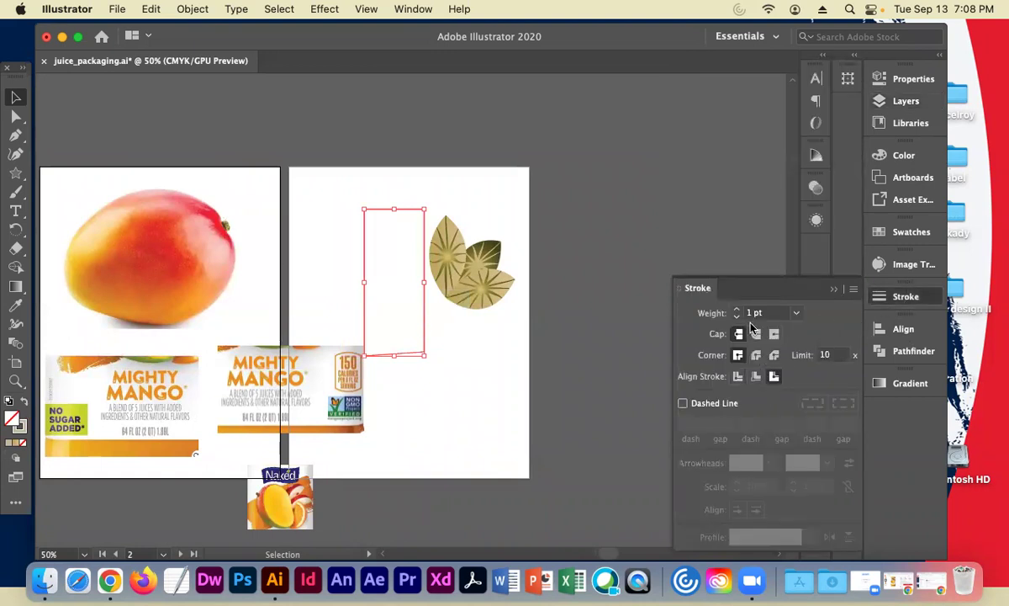
pyautogui.click(737, 310)
pyautogui.click(738, 310)
pyautogui.click(738, 310)
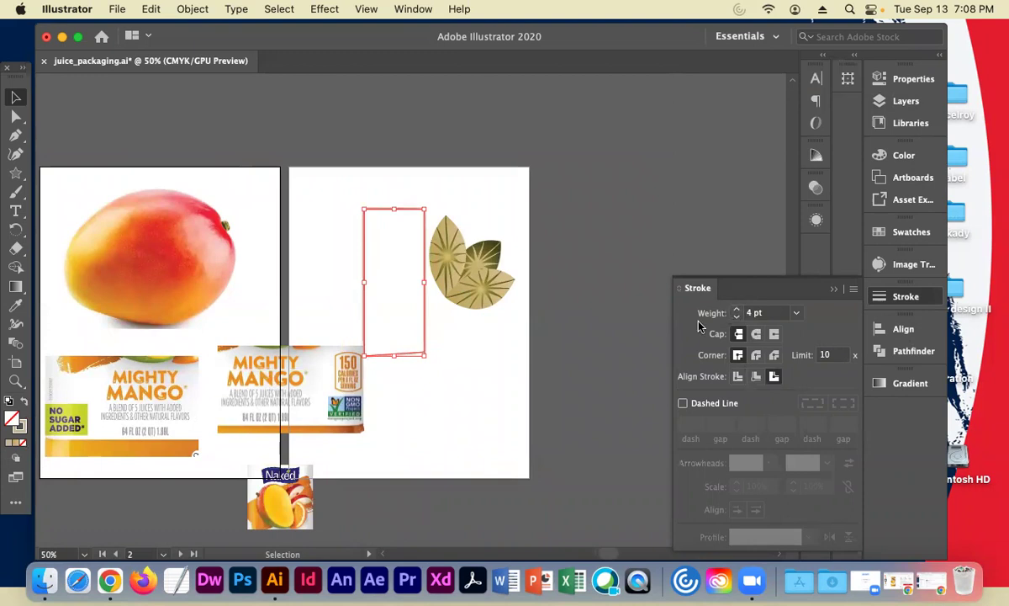
# Enlarge the rectangle, move it down-right, and send it behind the leaves
pyautogui.moveTo(427, 359)
pyautogui.mouseDown()
pyautogui.moveTo(473, 415)
pyautogui.moveTo(450, 415)
pyautogui.mouseUp()
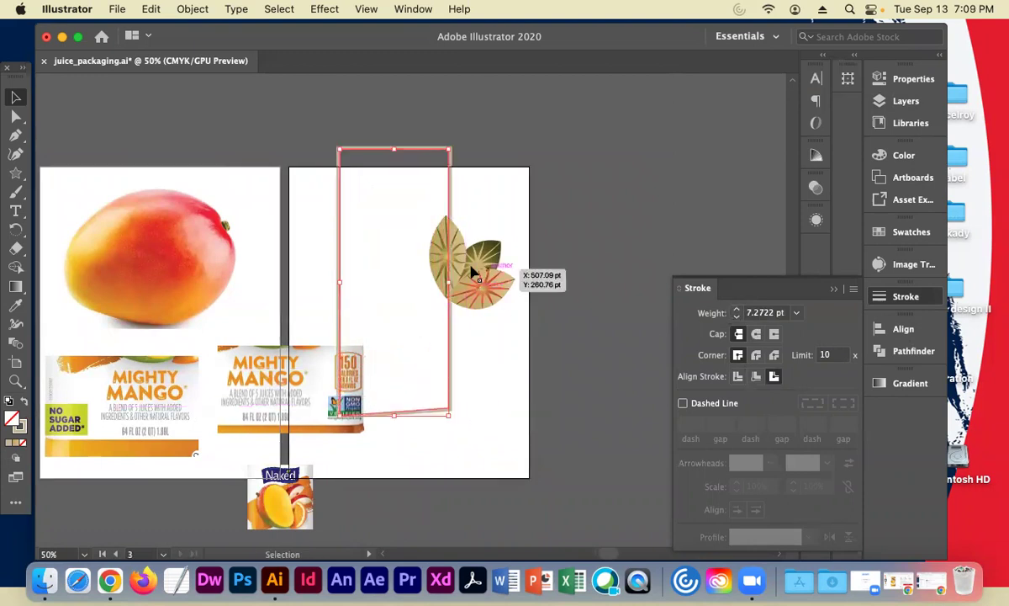
pyautogui.moveTo(451, 177); pyautogui.dragTo(470, 230)
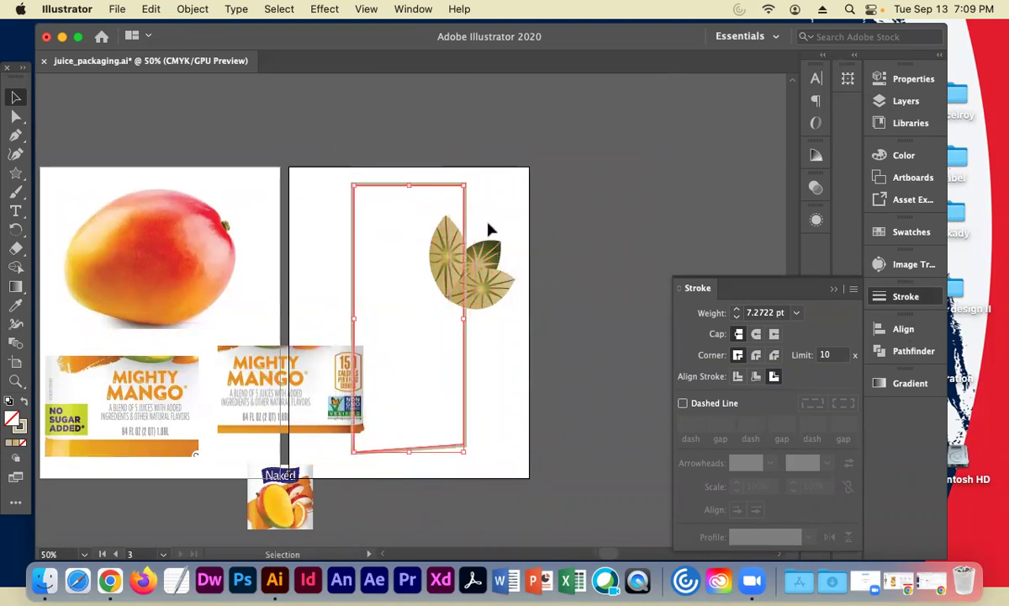
pyautogui.rightClick(404, 184)
pyautogui.moveTo(92, 474)
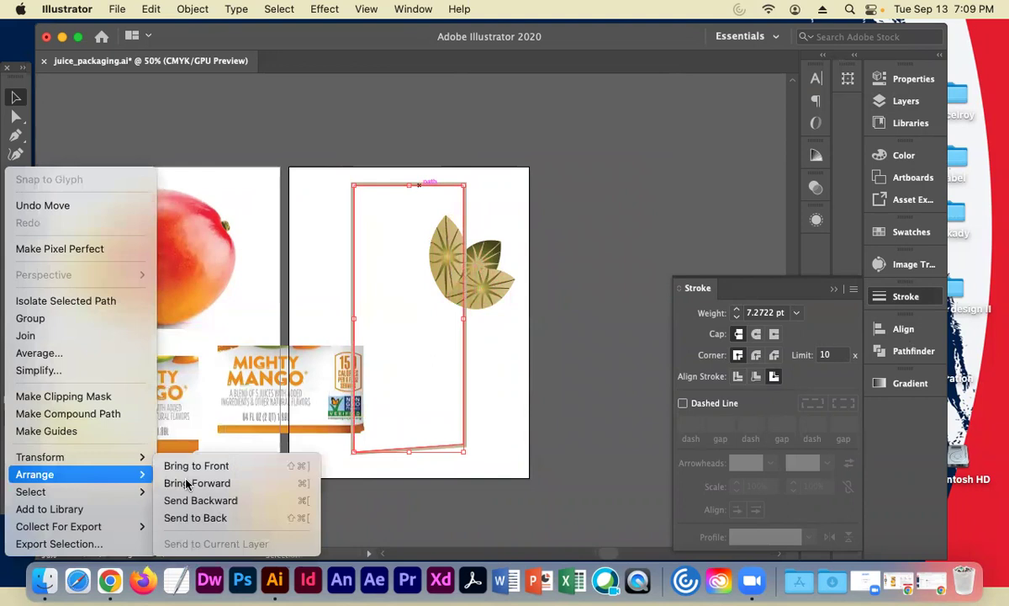
pyautogui.click(169, 517)
pyautogui.click(640, 207)
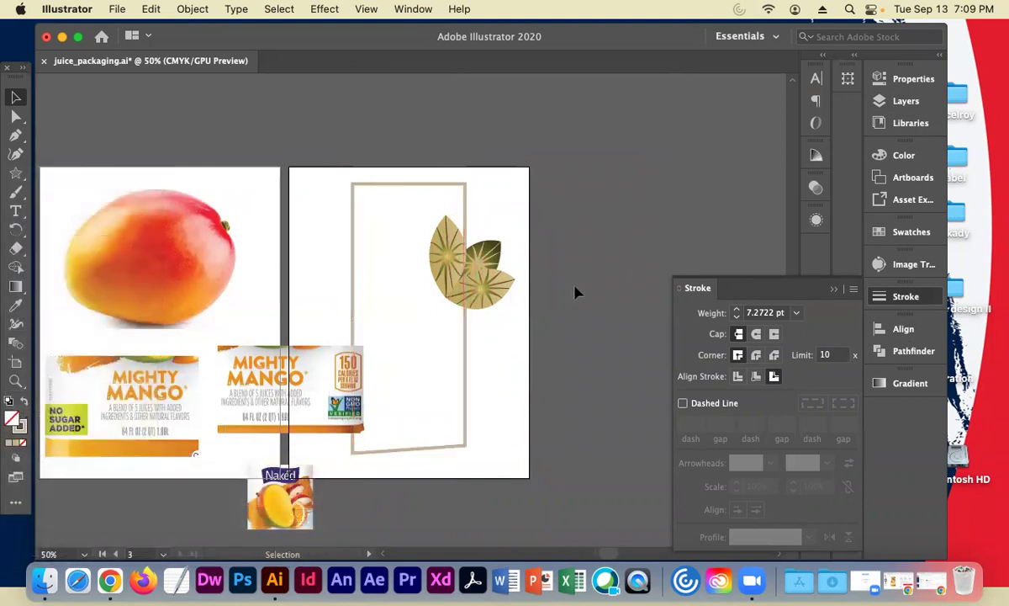
# Shift the tan frame about 40 px right and move the leaf cluster up-left
pyautogui.click(462, 266)
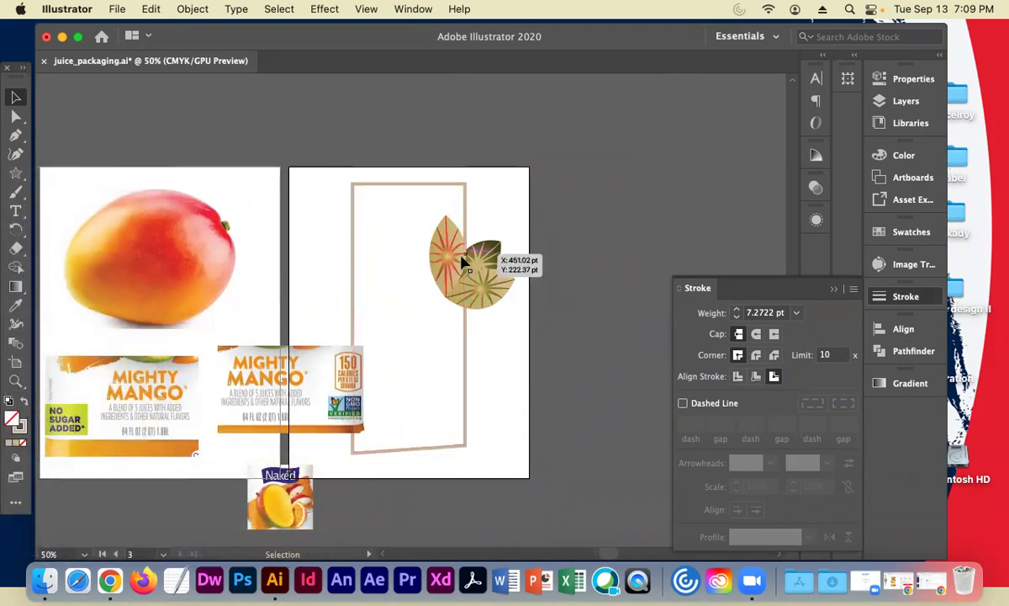
pyautogui.moveTo(361, 216); pyautogui.dragTo(389, 219)
pyautogui.click(547, 248)
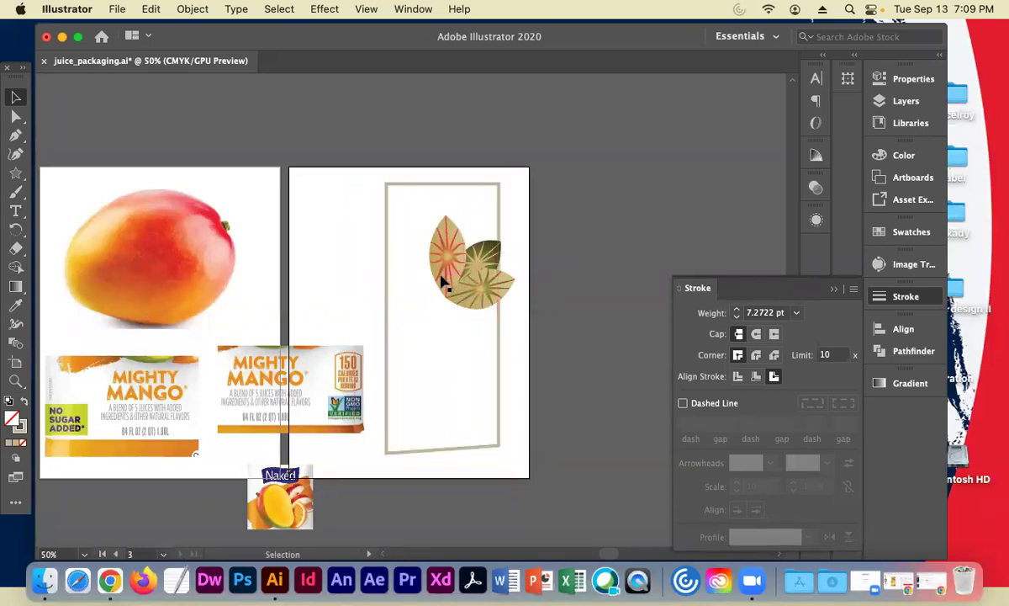
pyautogui.click(455, 257)
pyautogui.moveTo(454, 257); pyautogui.dragTo(435, 234)
# Drop the leaf cluster inside the tan frame, then pan back to the carton artboard
pyautogui.moveTo(456, 295); pyautogui.dragTo(487, 310)
pyautogui.click(479, 353)
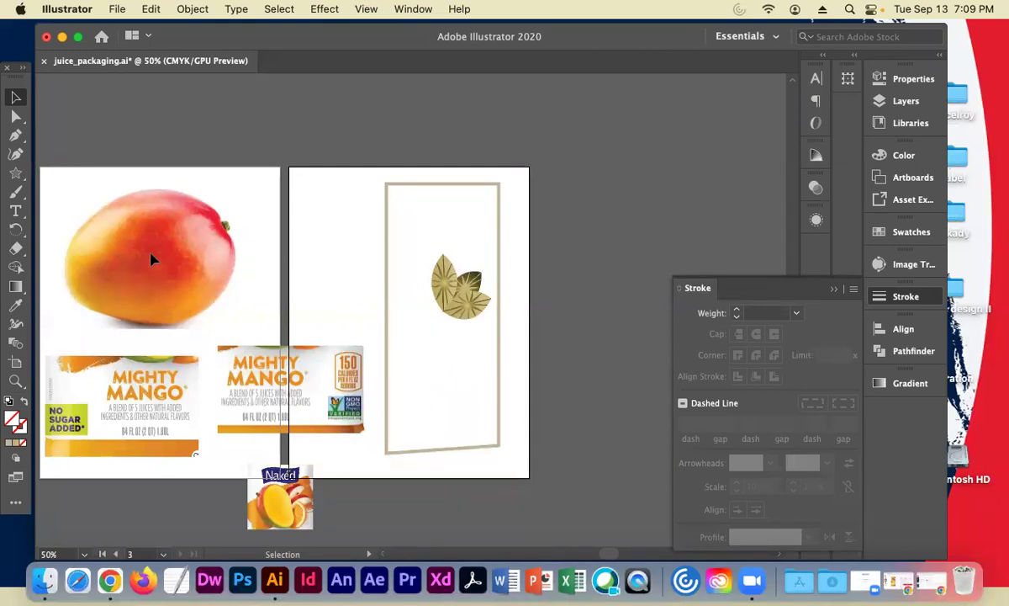
pyautogui.press('space')
pyautogui.moveTo(158, 257); pyautogui.dragTo(376, 220)
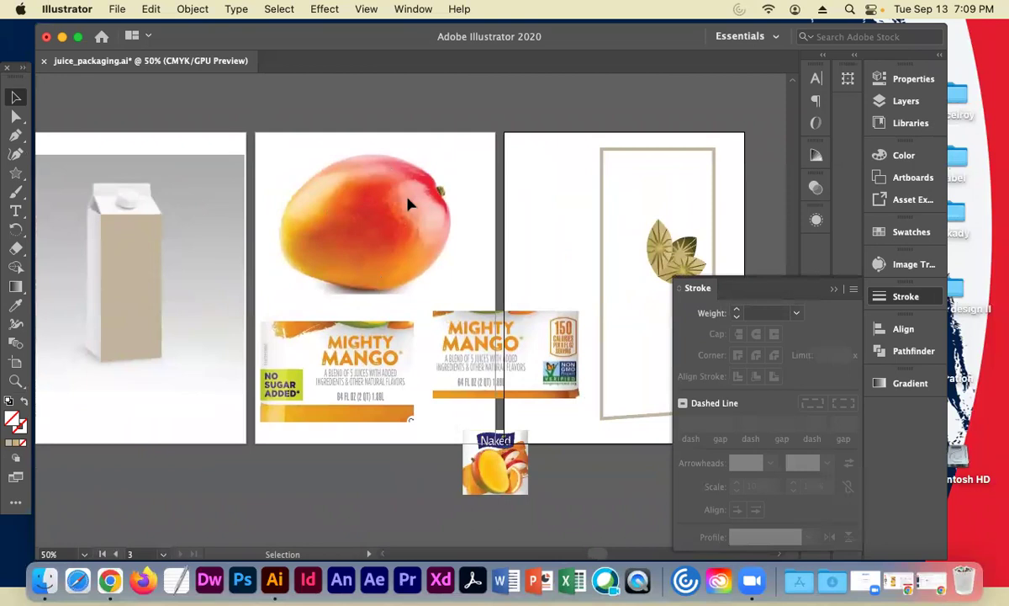
# Start a Pen outline on the mango photo, curving over the top and down the left
pyautogui.press('super+equal')
pyautogui.press('super+equal')
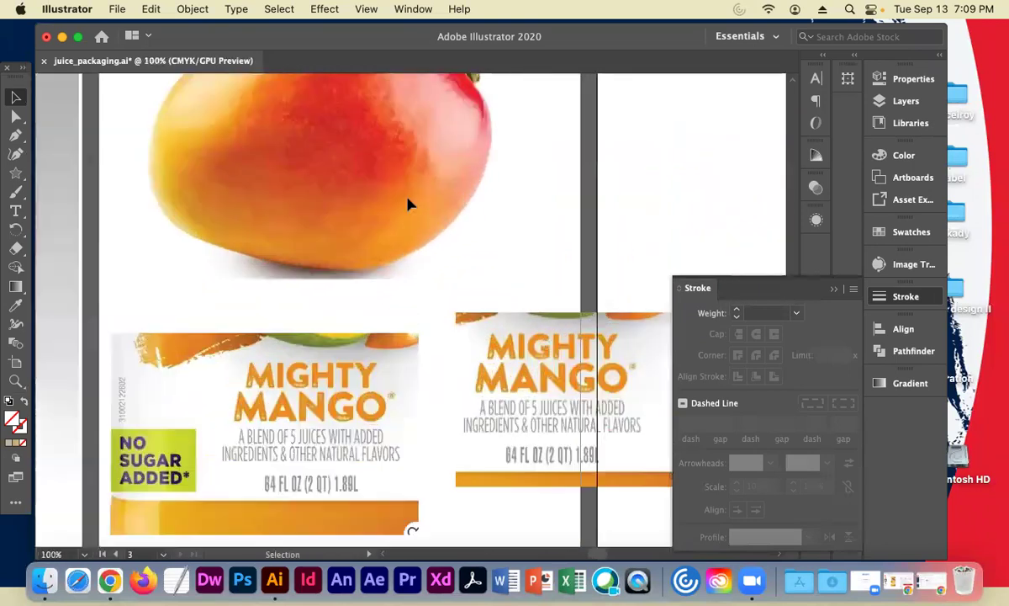
pyautogui.press('space')
pyautogui.moveTo(353, 242); pyautogui.dragTo(387, 306)
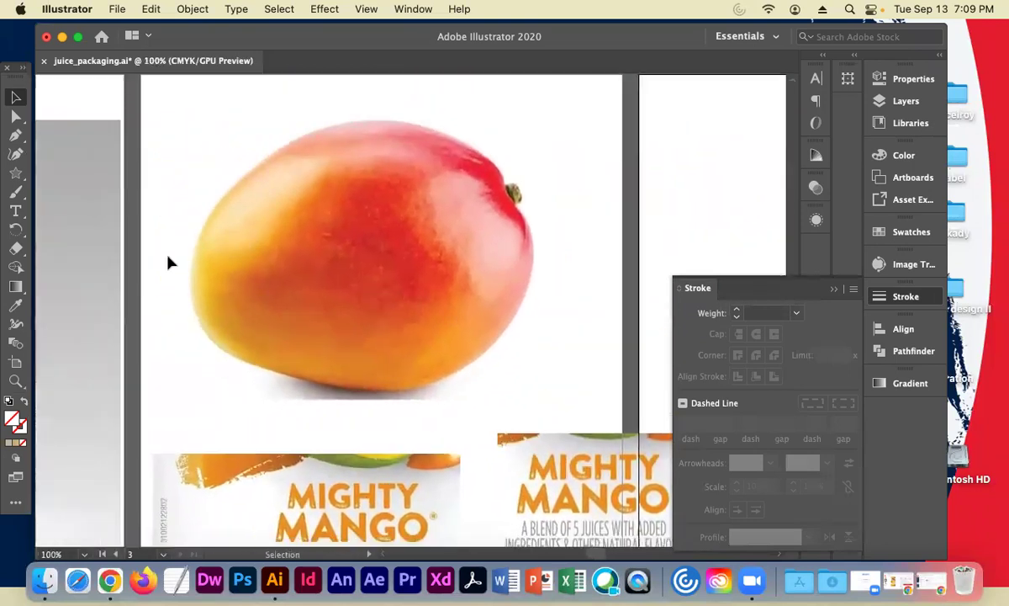
pyautogui.press('p')
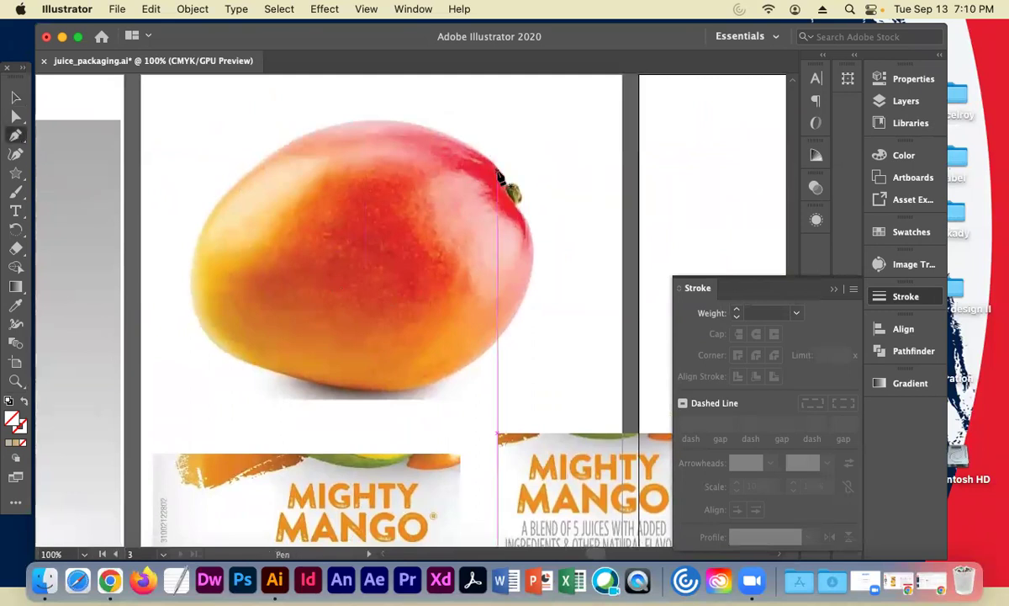
pyautogui.click(498, 179)
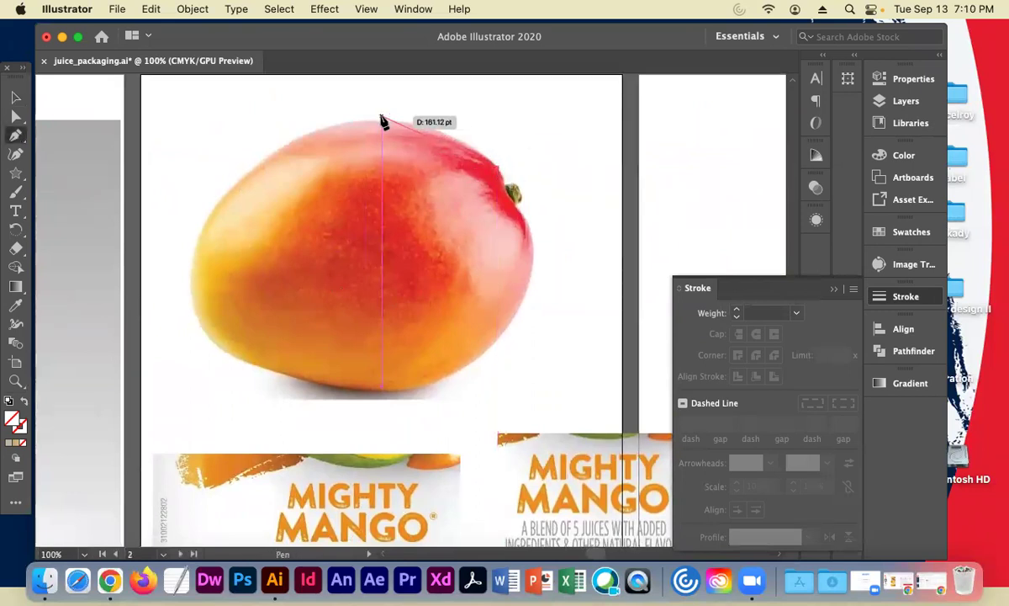
pyautogui.moveTo(382, 122); pyautogui.dragTo(304, 119)
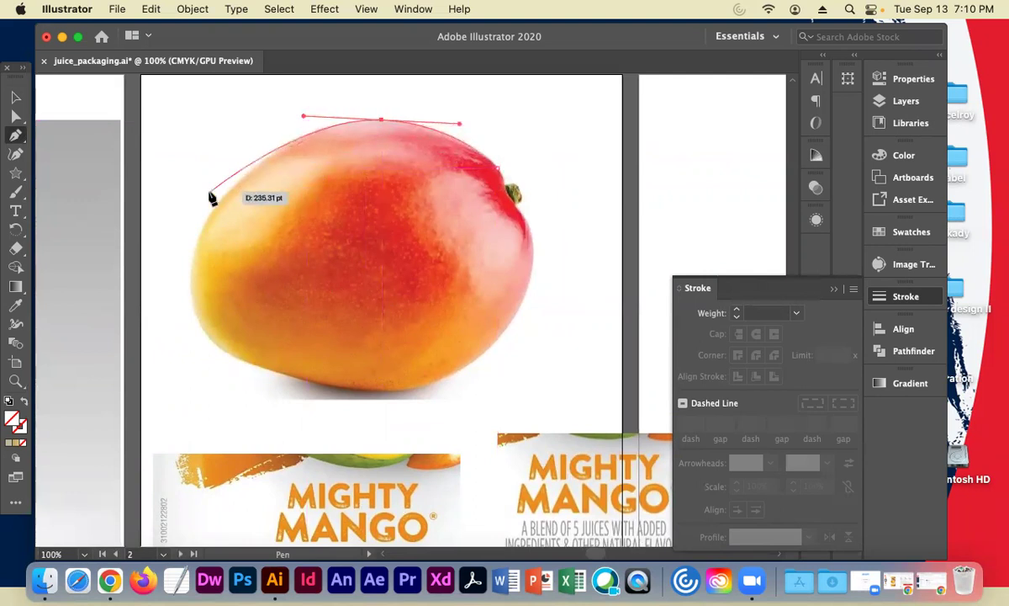
pyautogui.moveTo(204, 224); pyautogui.dragTo(191, 265)
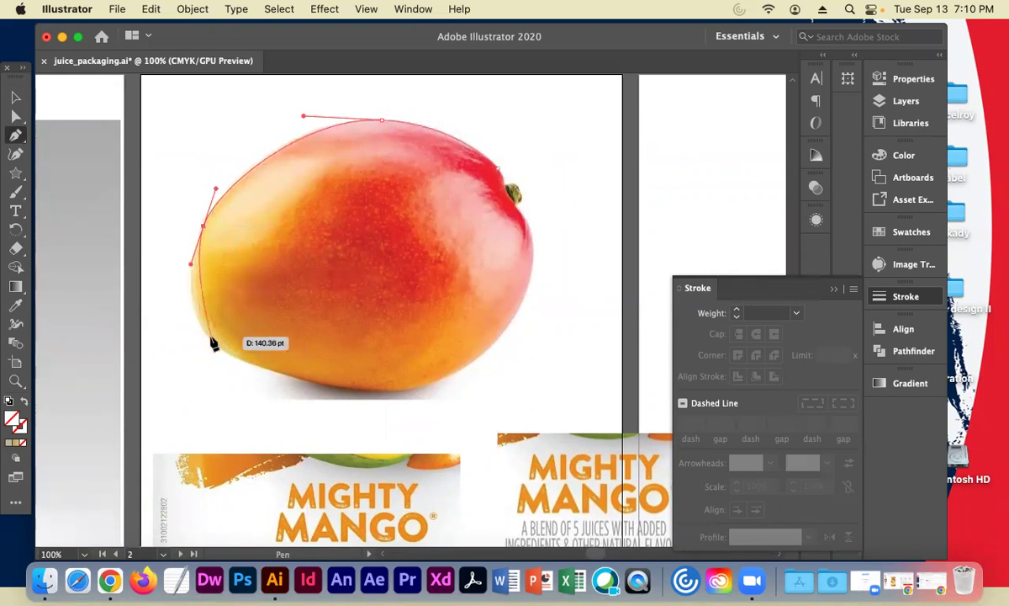
pyautogui.moveTo(205, 333); pyautogui.dragTo(219, 354)
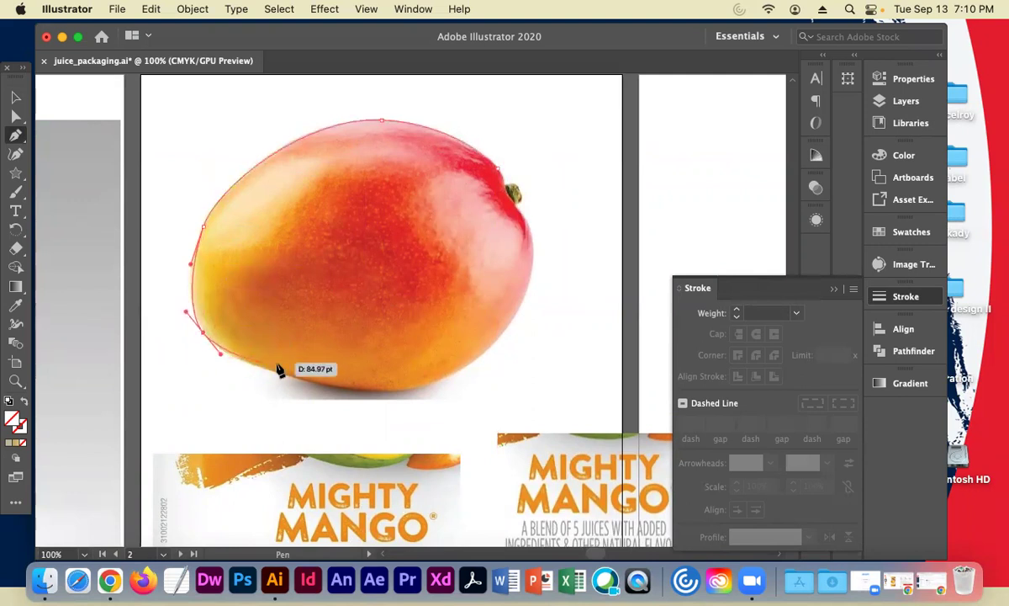
# Continue the outline along the mango's bottom and right edge, closing it at the start
pyautogui.moveTo(300, 378); pyautogui.dragTo(336, 395)
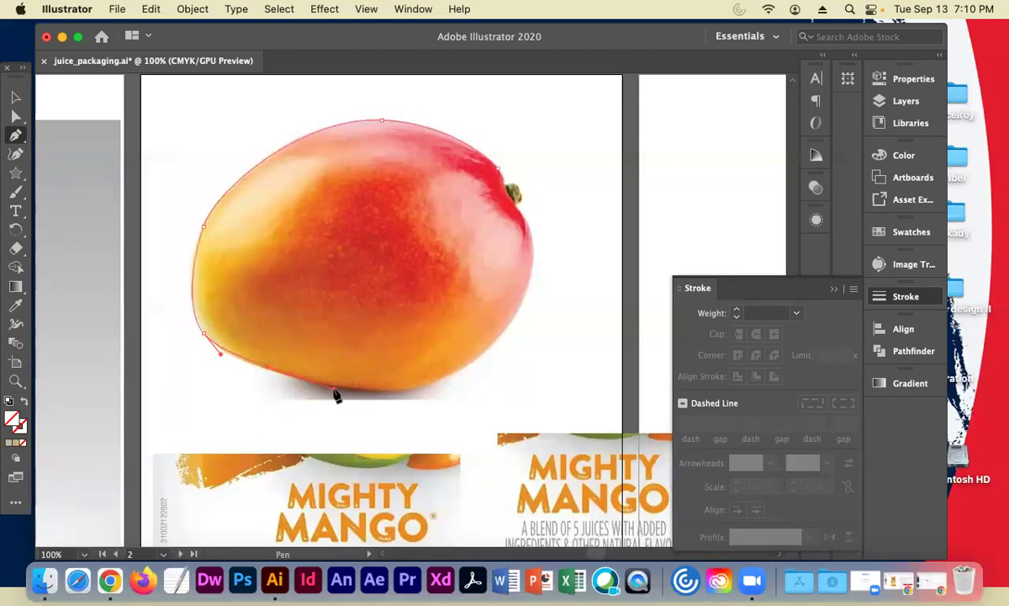
pyautogui.moveTo(445, 379); pyautogui.dragTo(492, 354)
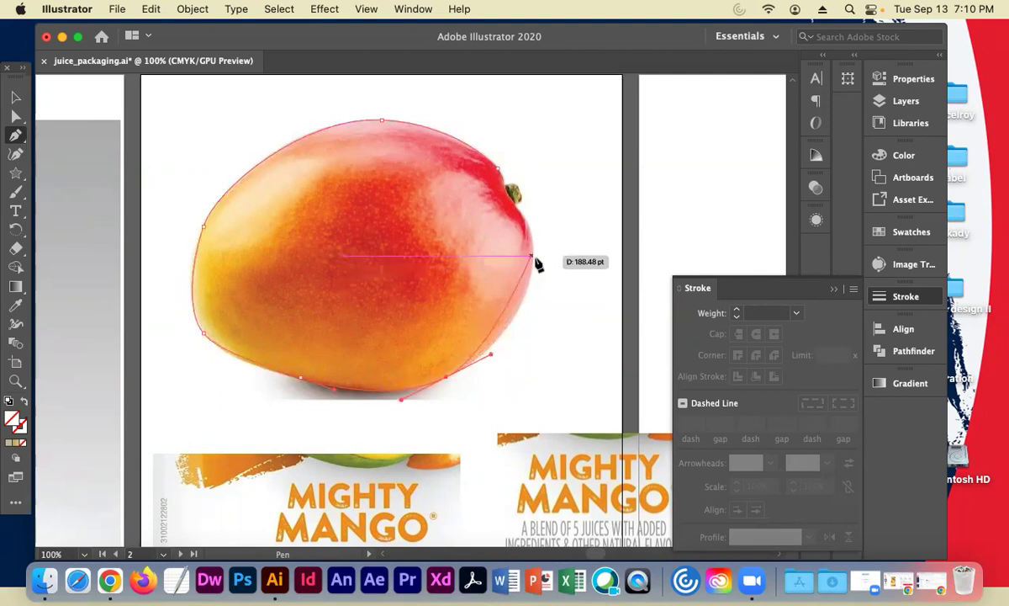
pyautogui.moveTo(536, 275); pyautogui.dragTo(542, 203)
pyautogui.moveTo(543, 204); pyautogui.dragTo(498, 172)
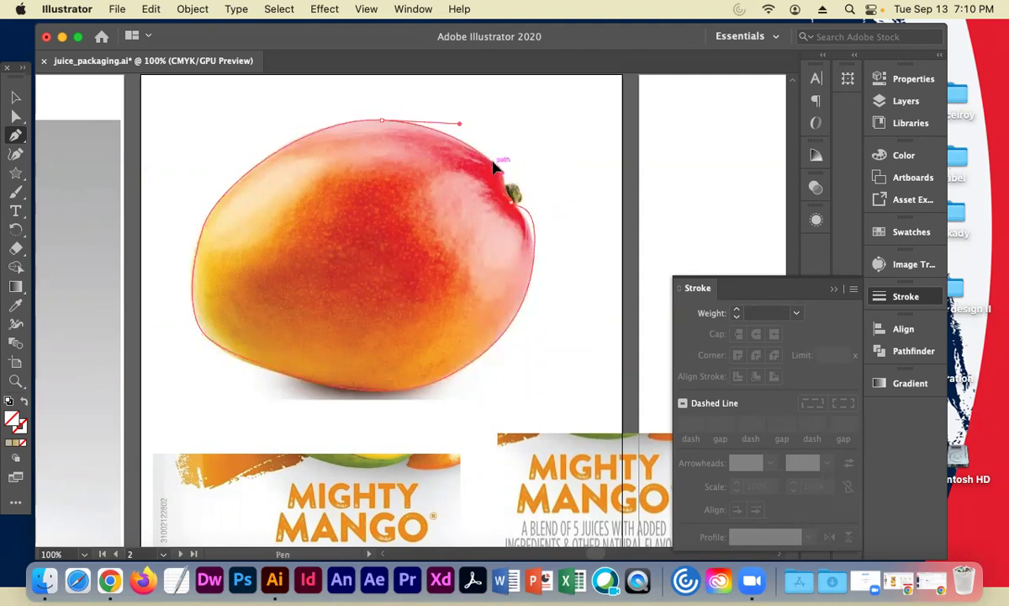
pyautogui.click(15, 98)
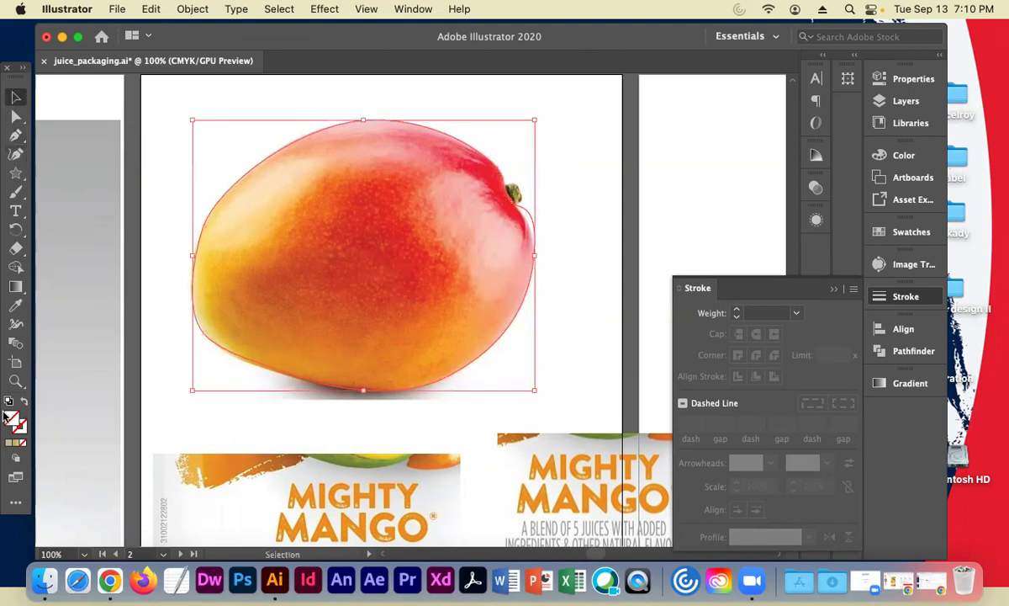
# Apply a gradient, swap fill and stroke, and move the outline toward the leaf artboard
pyautogui.click(15, 442)
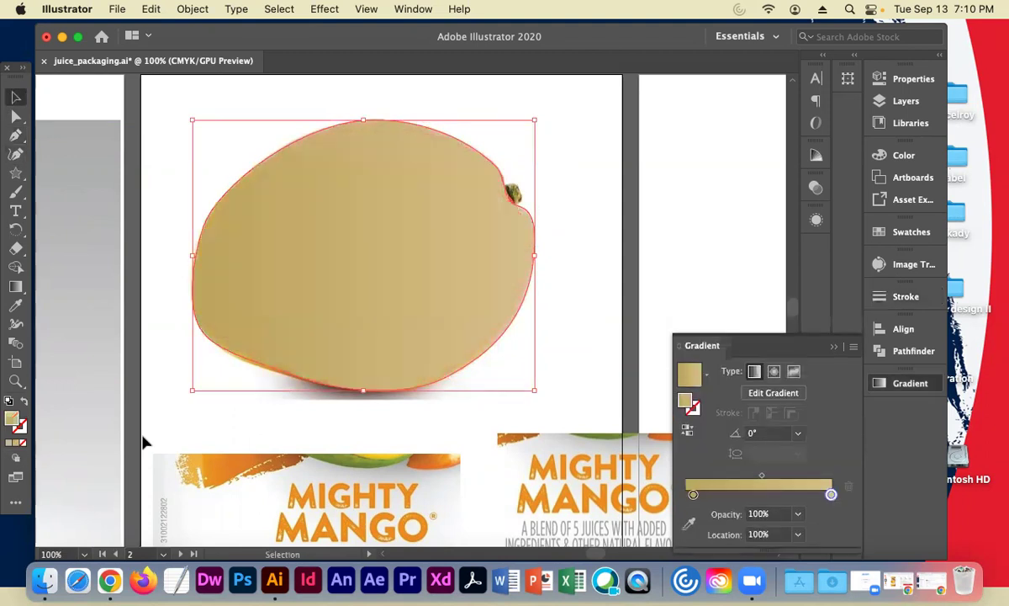
pyautogui.click(24, 400)
pyautogui.moveTo(265, 165); pyautogui.dragTo(481, 157)
pyautogui.press('space')
pyautogui.moveTo(562, 329); pyautogui.dragTo(199, 264)
pyautogui.moveTo(341, 285); pyautogui.dragTo(585, 438)
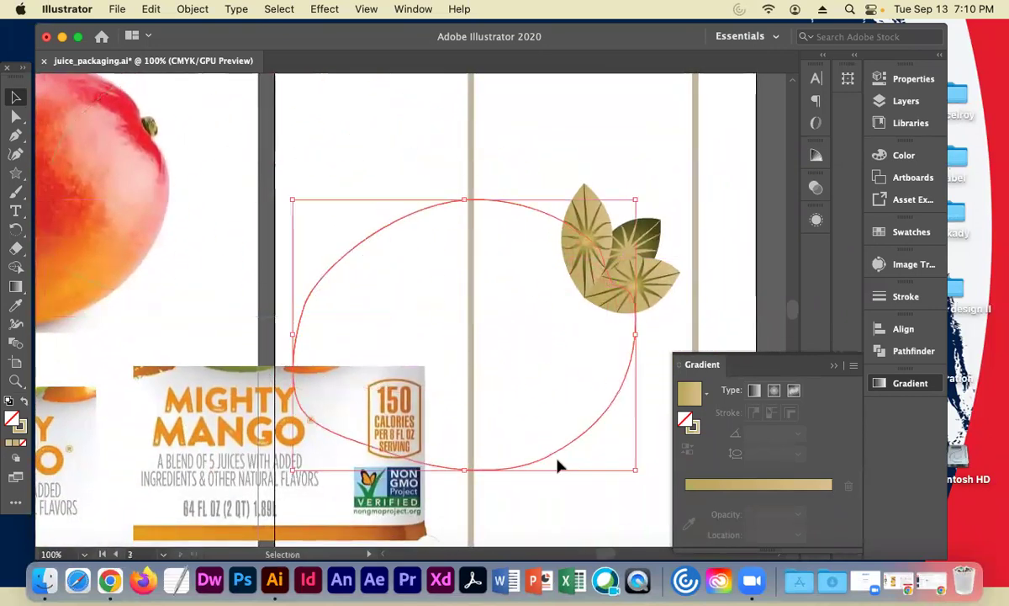
# Shrink the mango outline and tuck it up under the three-leaf cluster
pyautogui.moveTo(294, 468); pyautogui.dragTo(380, 446)
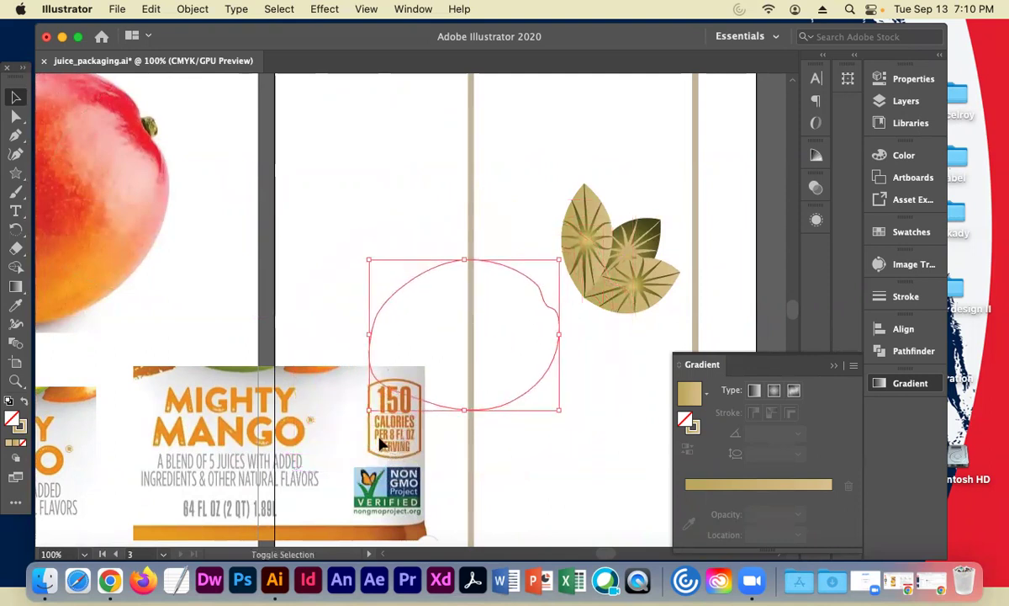
pyautogui.moveTo(504, 408); pyautogui.dragTo(652, 381)
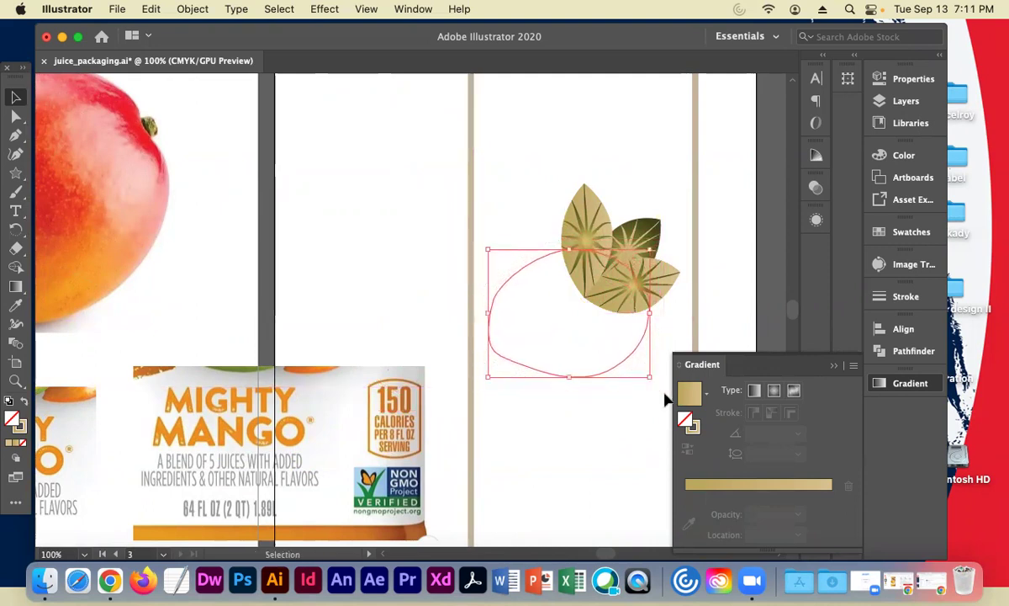
pyautogui.press('space')
pyautogui.moveTo(567, 443); pyautogui.dragTo(421, 398)
pyautogui.click(642, 246)
pyautogui.click(363, 232)
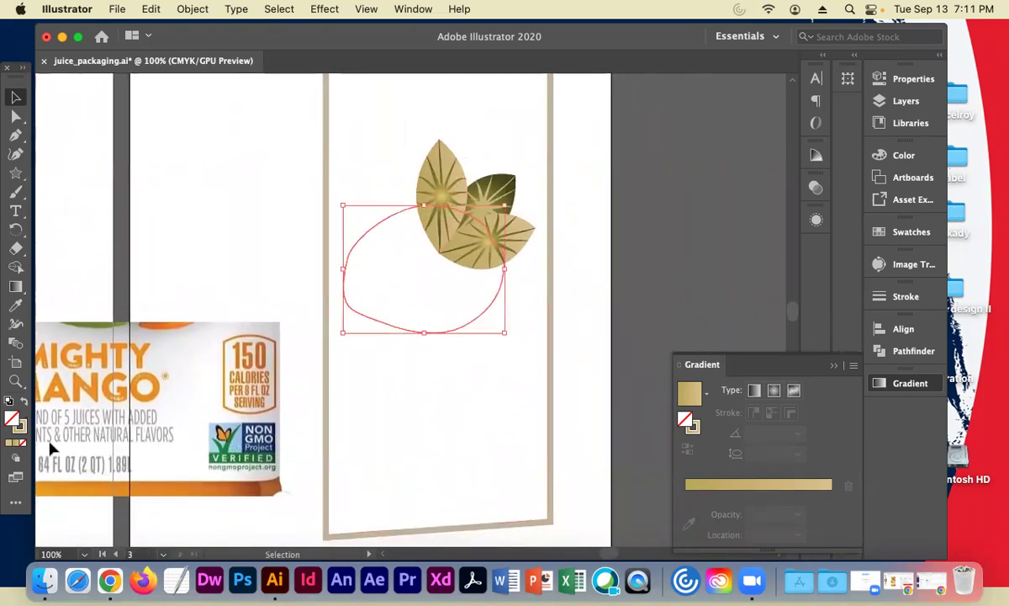
pyautogui.click(911, 231)
# Fill the mango shape with red and nudge it and the leaves slightly lower
pyautogui.click(793, 274)
pyautogui.click(638, 143)
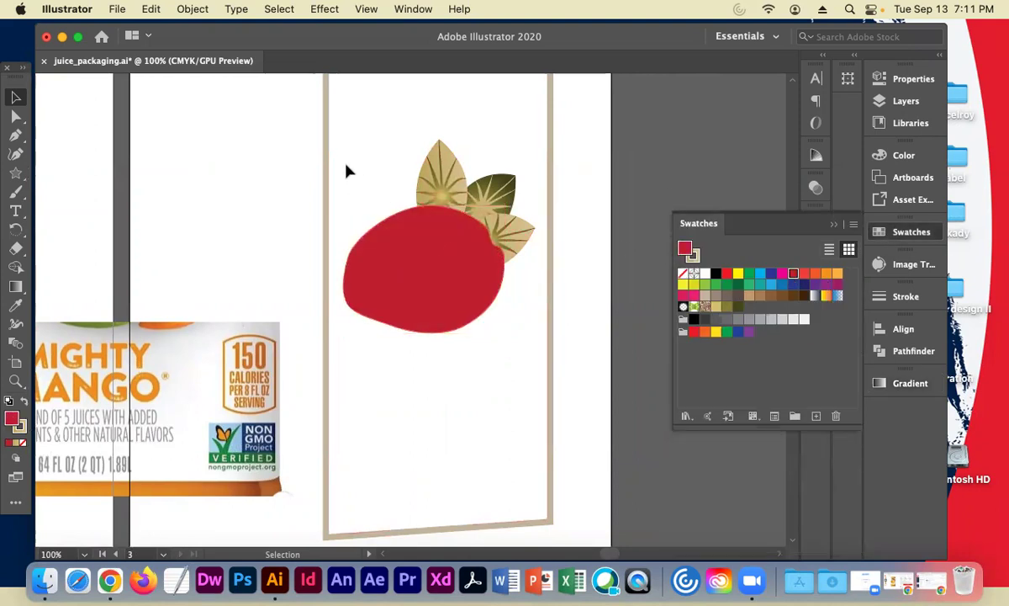
pyautogui.moveTo(349, 171); pyautogui.dragTo(507, 333)
pyautogui.moveTo(471, 292); pyautogui.dragTo(473, 301)
pyautogui.click(661, 166)
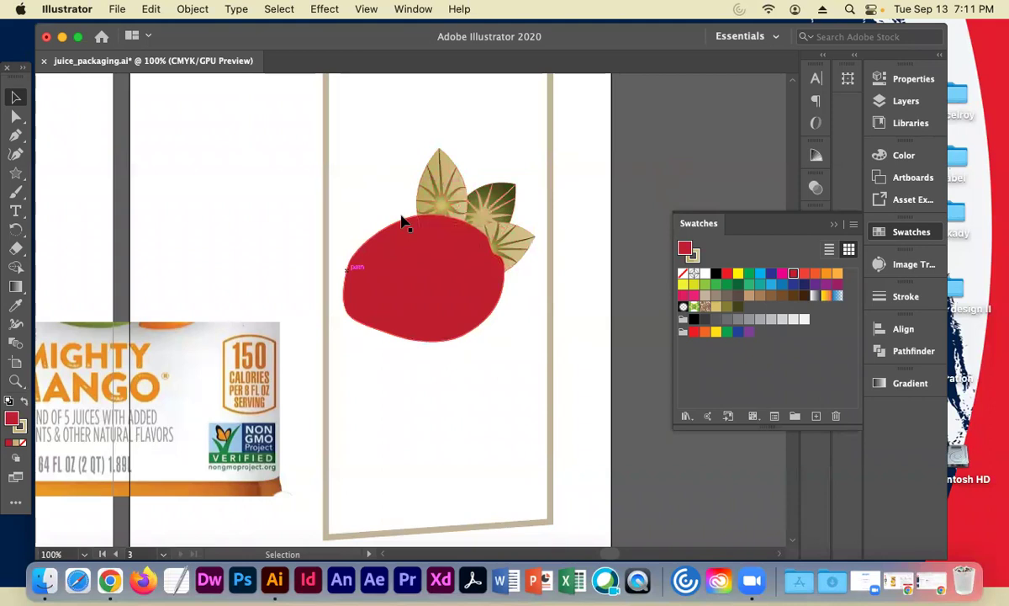
# Pan back until the whole mango reference photo is visible
pyautogui.moveTo(259, 223); pyautogui.dragTo(290, 263)
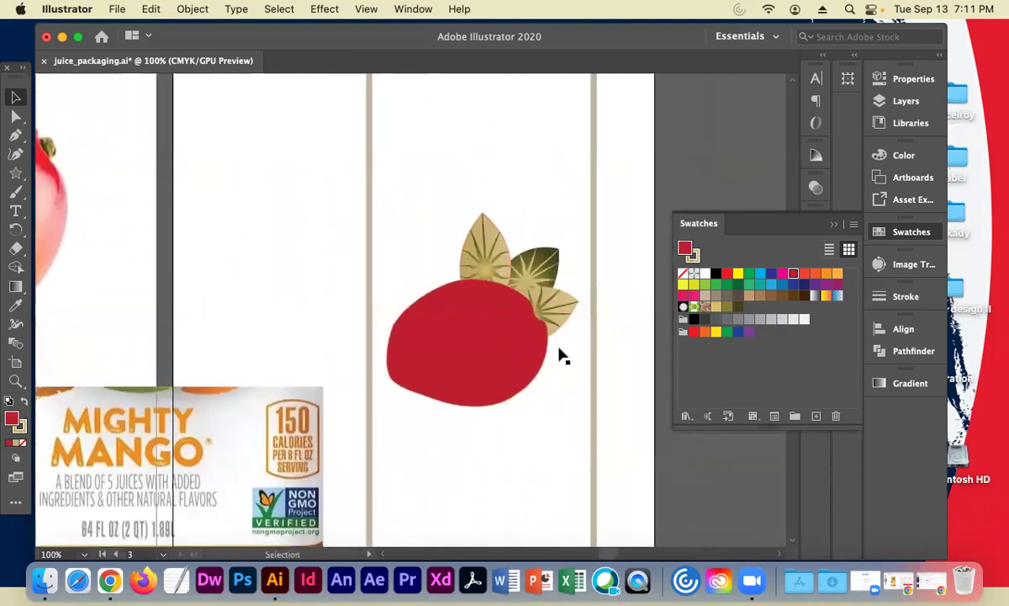
pyautogui.moveTo(140, 227); pyautogui.dragTo(239, 210)
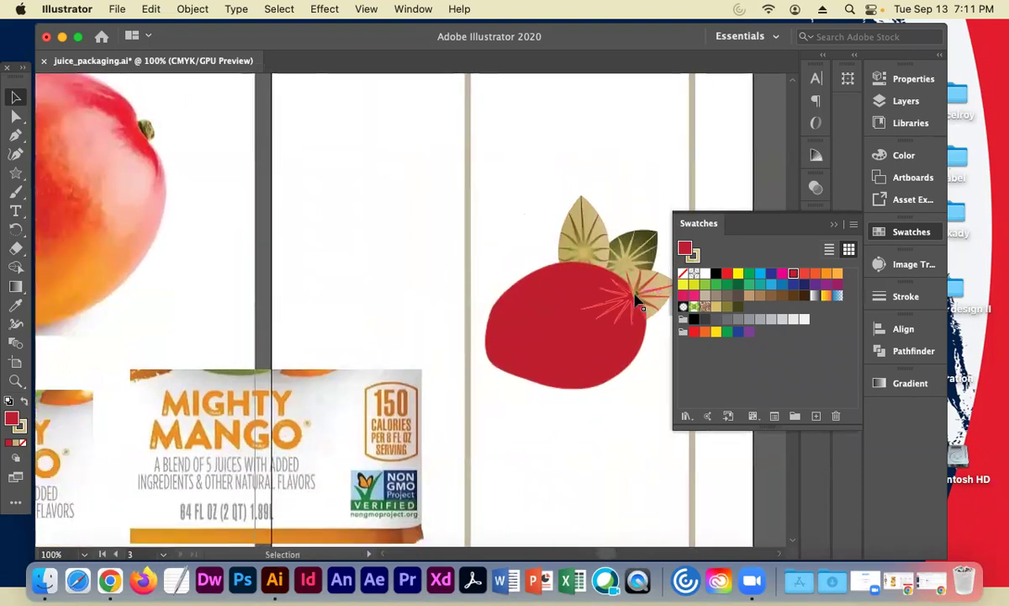
pyautogui.press('space')
pyautogui.moveTo(338, 306); pyautogui.dragTo(559, 318)
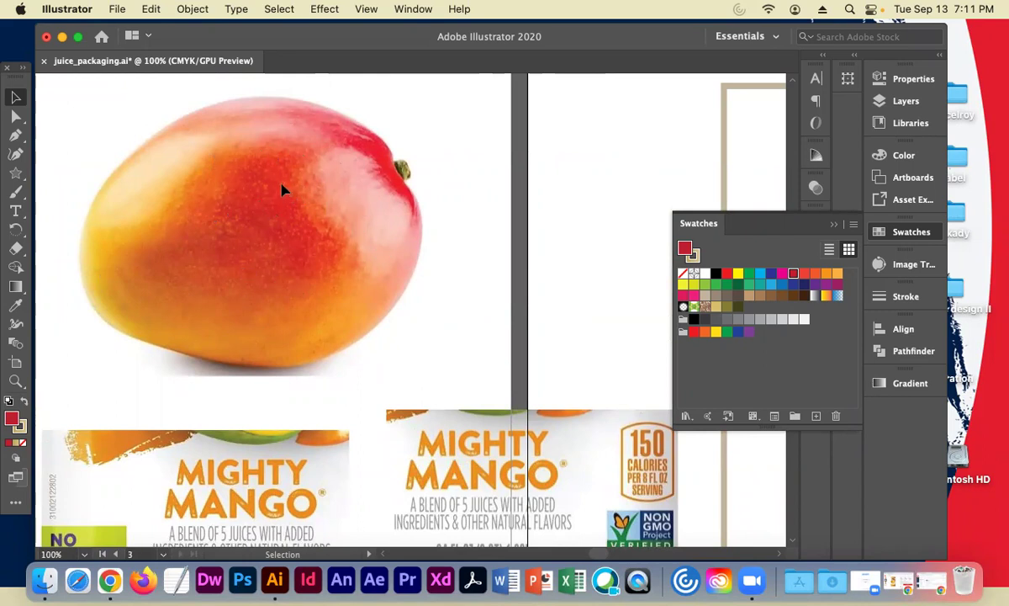
# Sample two reds and another shade from the mango photo and save each as a swatch
pyautogui.click(15, 304)
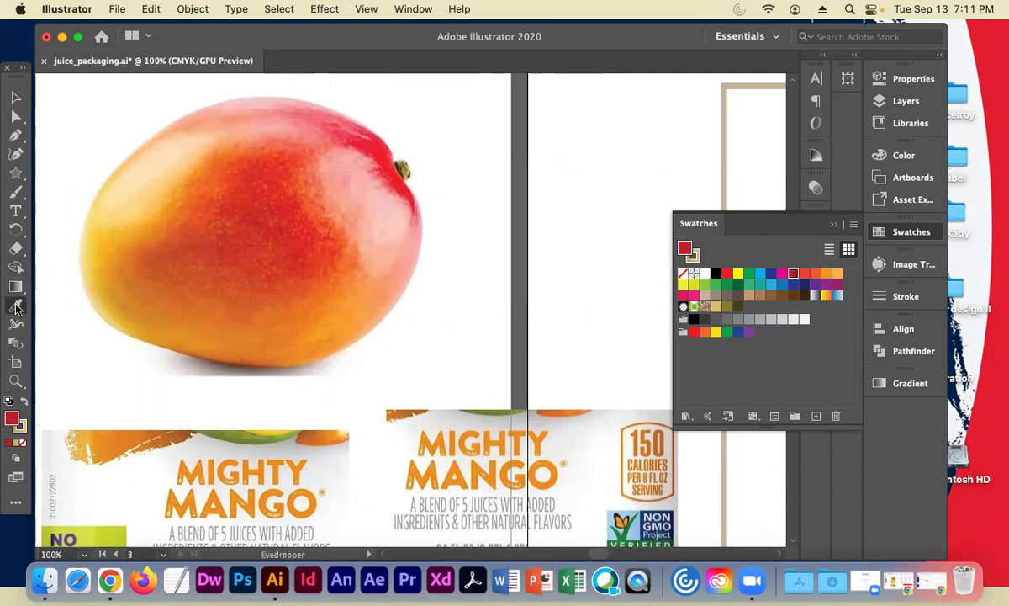
pyautogui.click(392, 147)
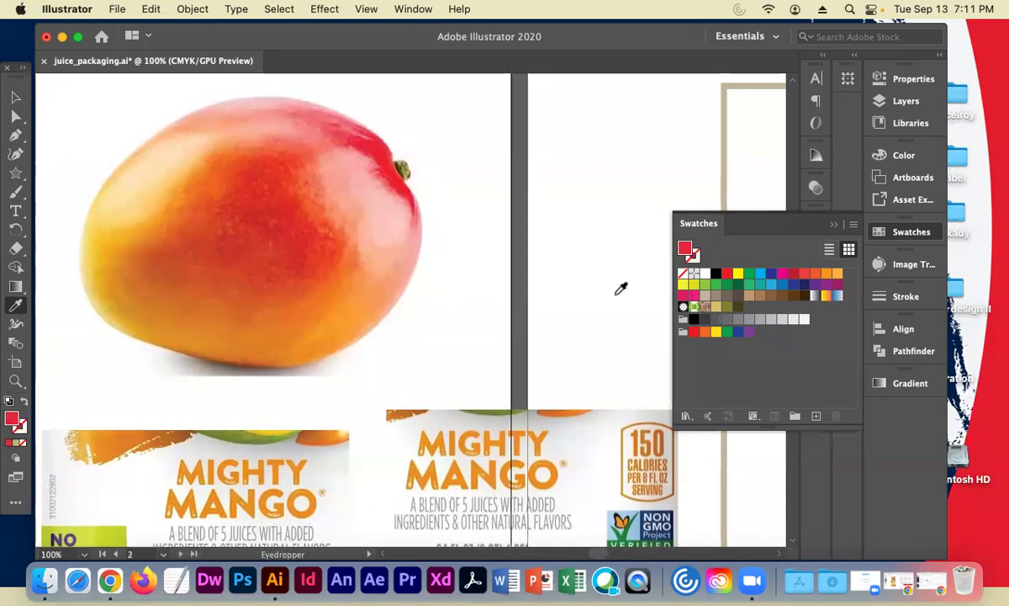
pyautogui.moveTo(699, 256); pyautogui.dragTo(749, 307)
pyautogui.click(287, 197)
pyautogui.moveTo(685, 252); pyautogui.dragTo(761, 306)
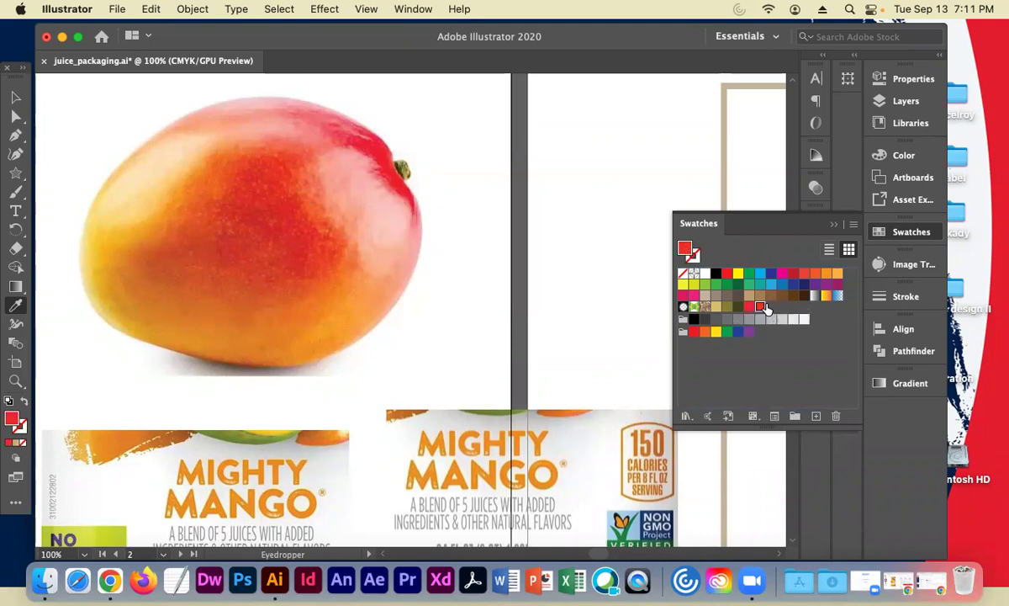
pyautogui.click(343, 249)
pyautogui.moveTo(688, 254); pyautogui.dragTo(771, 307)
# Save orange, light yellow and golden-orange swatches sampled from the mango photo
pyautogui.click(160, 220)
pyautogui.moveTo(684, 249); pyautogui.dragTo(781, 307)
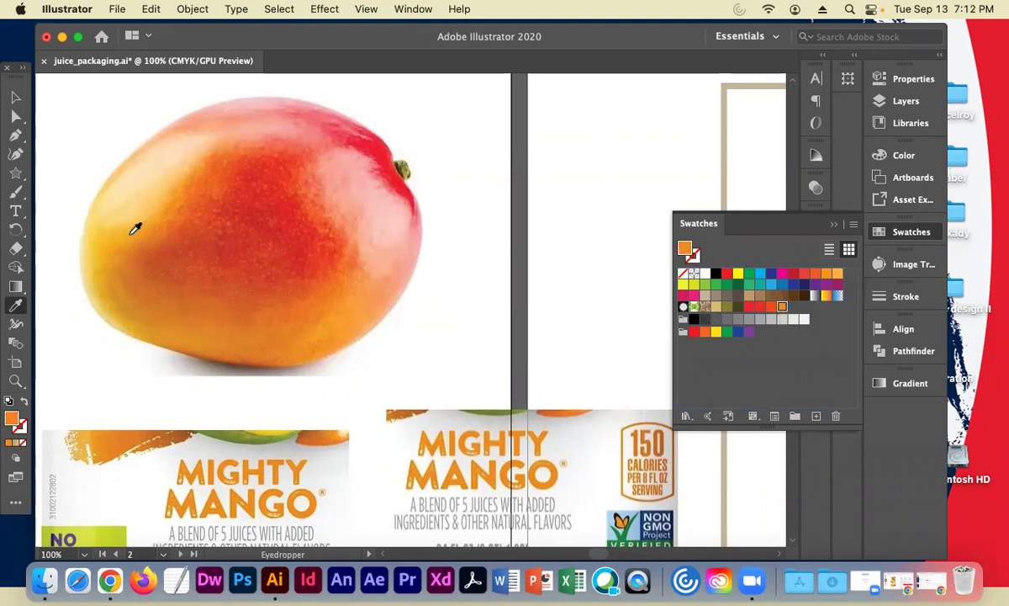
pyautogui.click(93, 252)
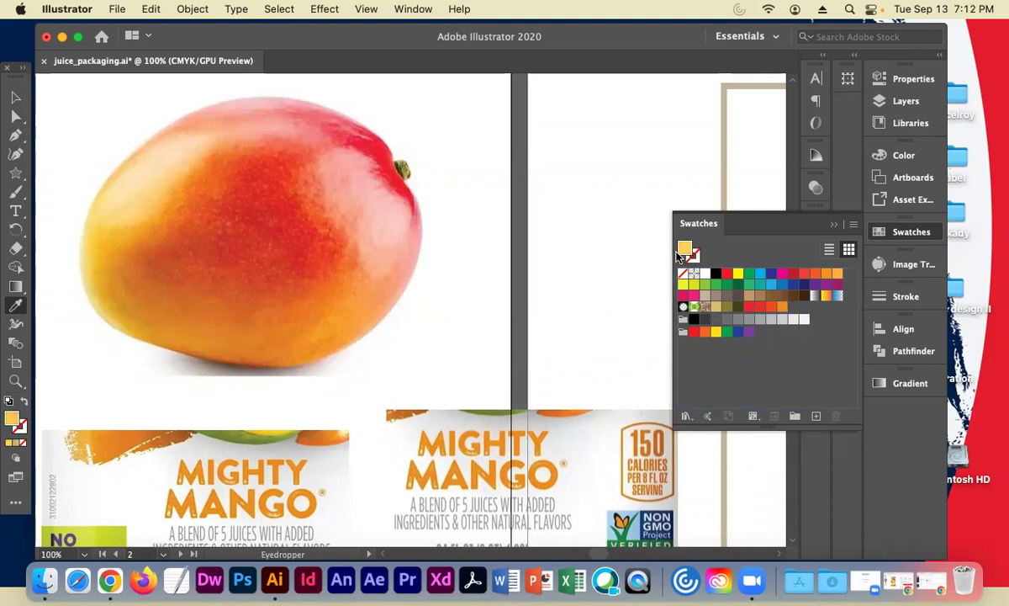
pyautogui.moveTo(684, 249); pyautogui.dragTo(792, 310)
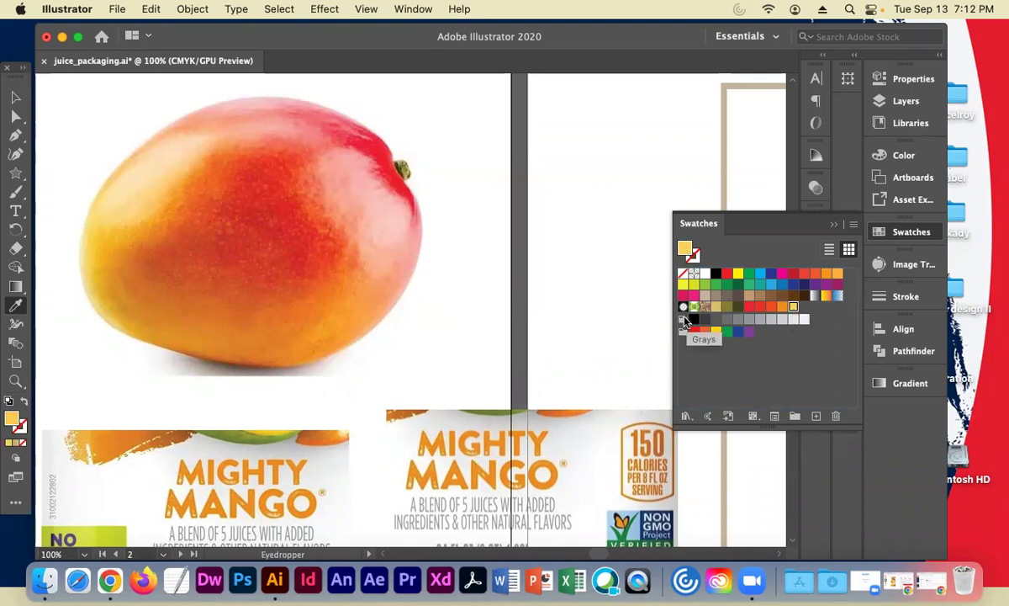
pyautogui.click(105, 290)
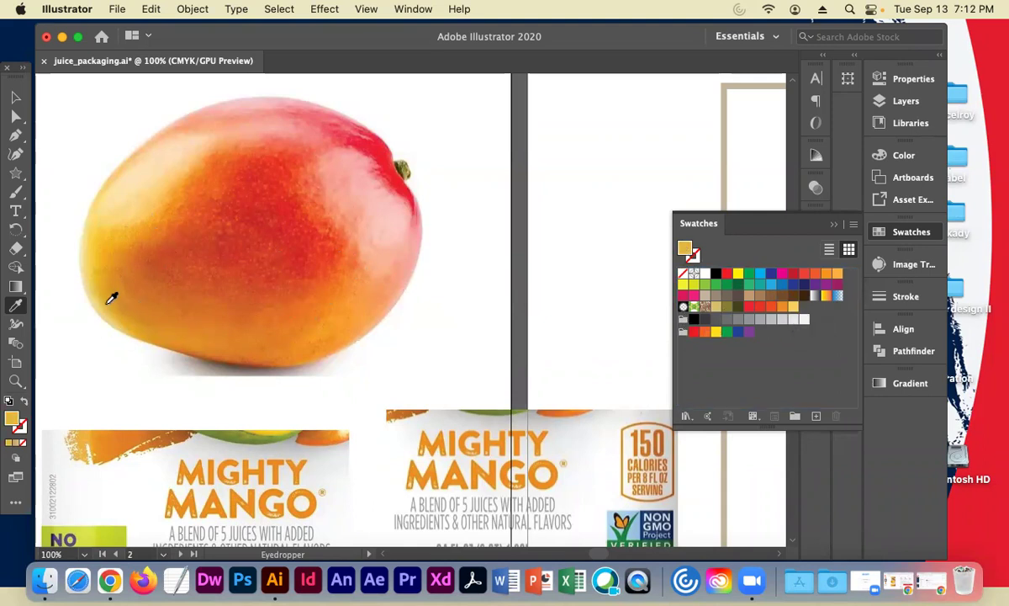
pyautogui.moveTo(687, 247); pyautogui.dragTo(793, 308)
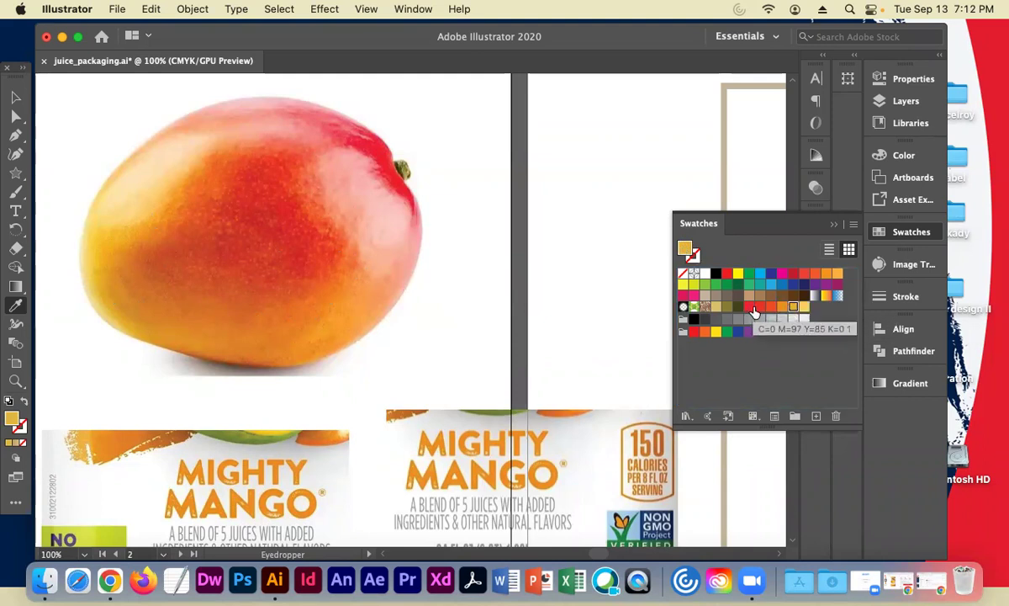
# Check the saved red swatch, resample the deep red near the stem, and activate the label artboard
pyautogui.click(760, 307)
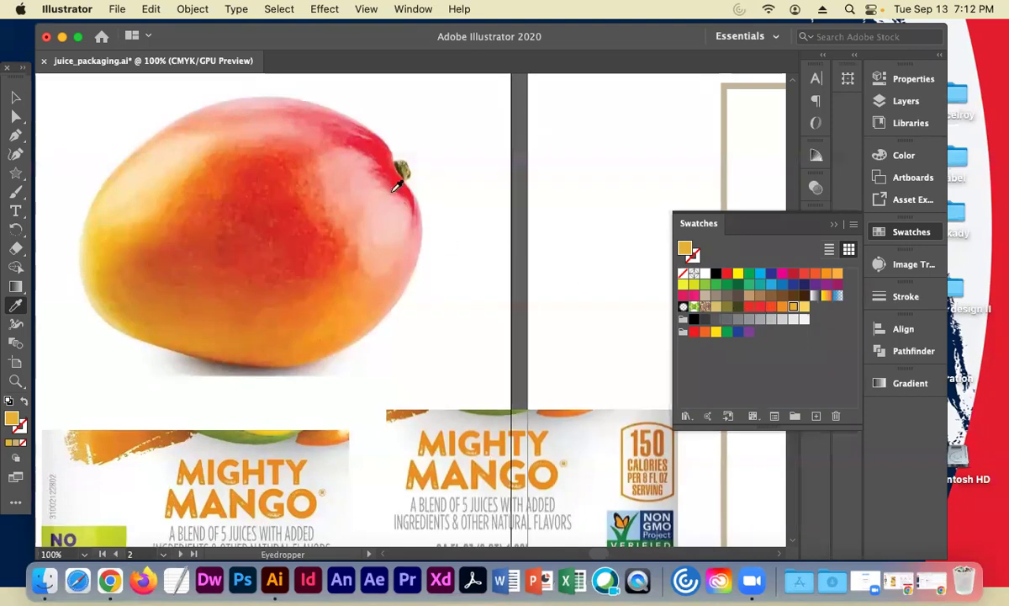
pyautogui.click(392, 147)
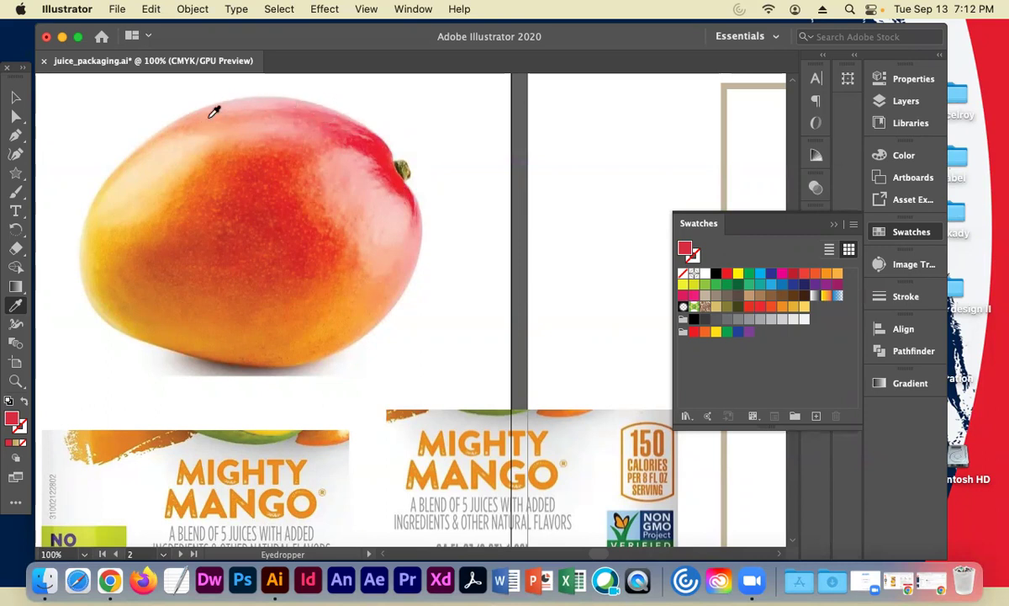
pyautogui.click(17, 98)
pyautogui.click(568, 225)
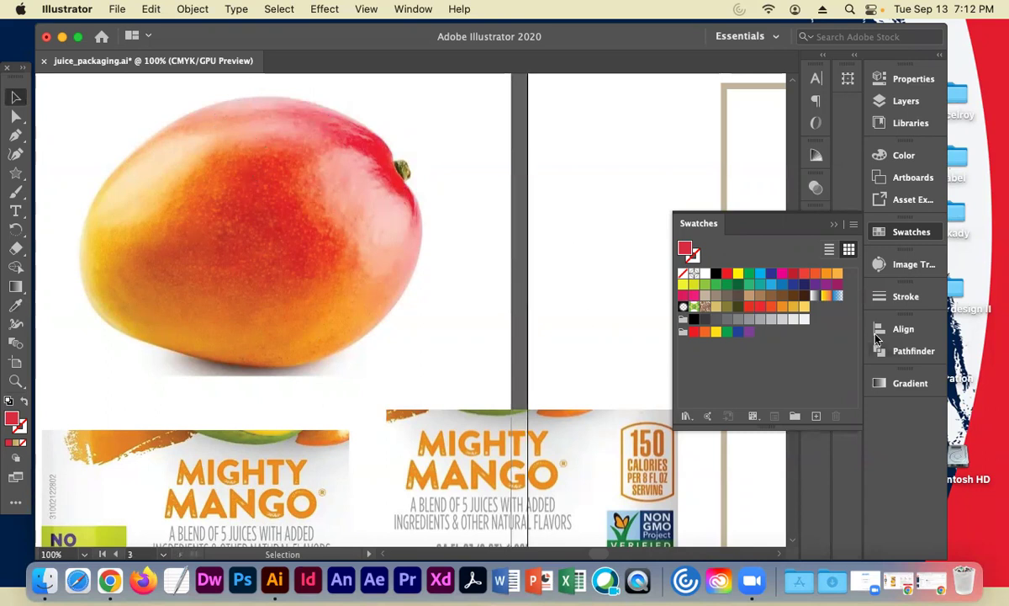
# Bring the red mango artboard into view and drag the red shape beside the mango reference photo
pyautogui.press('space')
pyautogui.moveTo(618, 282); pyautogui.dragTo(356, 218)
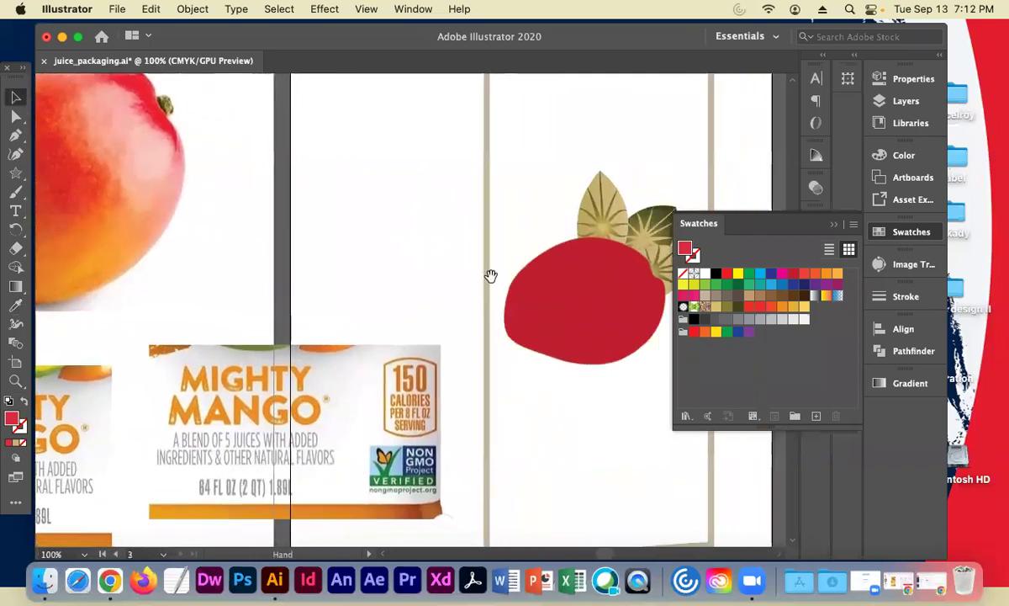
pyautogui.moveTo(601, 322); pyautogui.dragTo(299, 224)
pyautogui.hscroll(-10, 429, 151)
pyautogui.scroll(3, 429, 151)
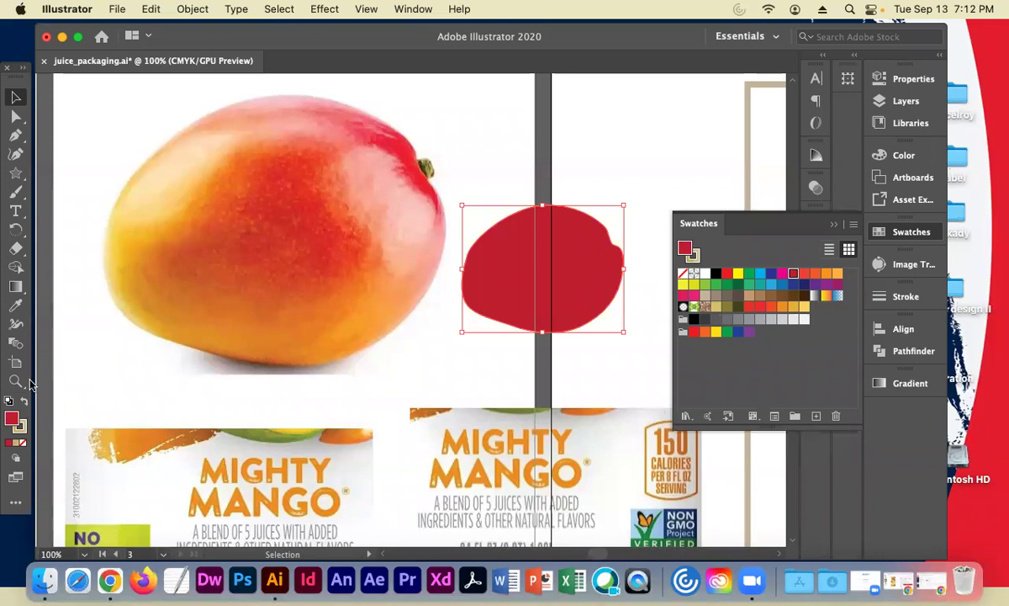
pyautogui.click(15, 286)
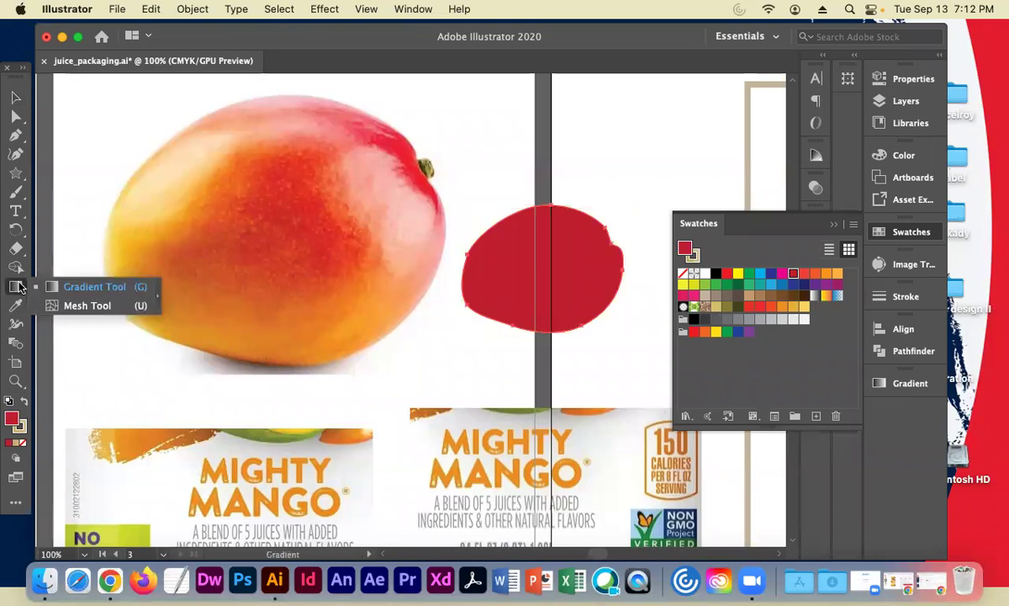
pyautogui.click(77, 305)
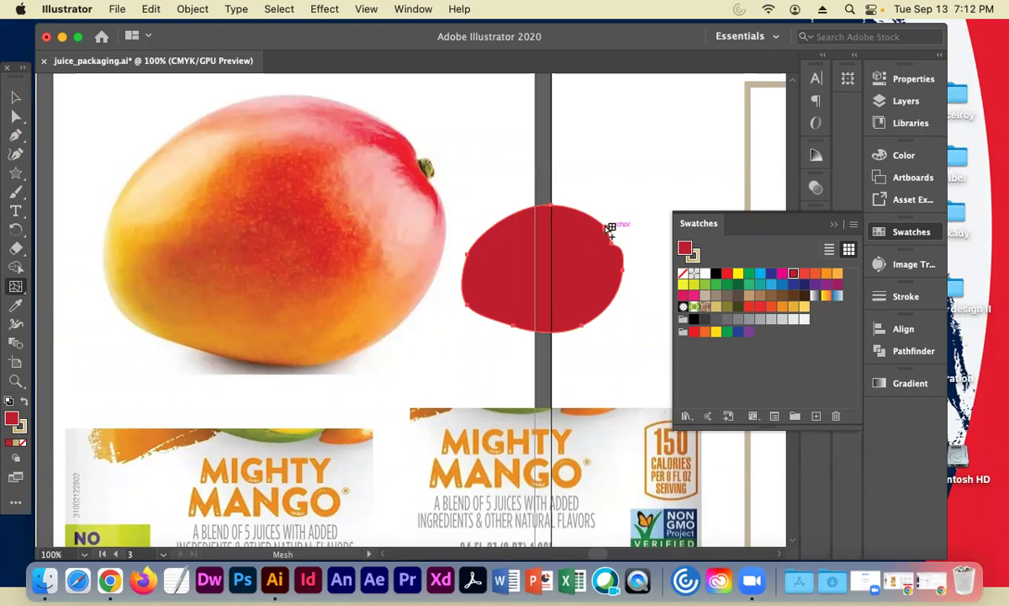
# Add vertical mesh lines across the red mango shape, zooming to 150% for the right side
pyautogui.click(566, 265)
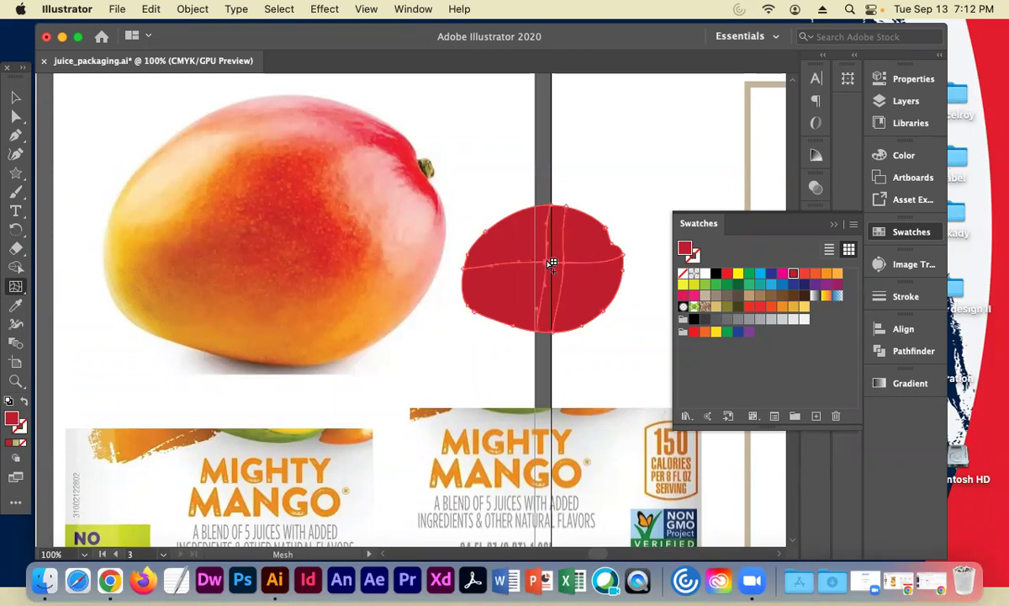
pyautogui.click(539, 270)
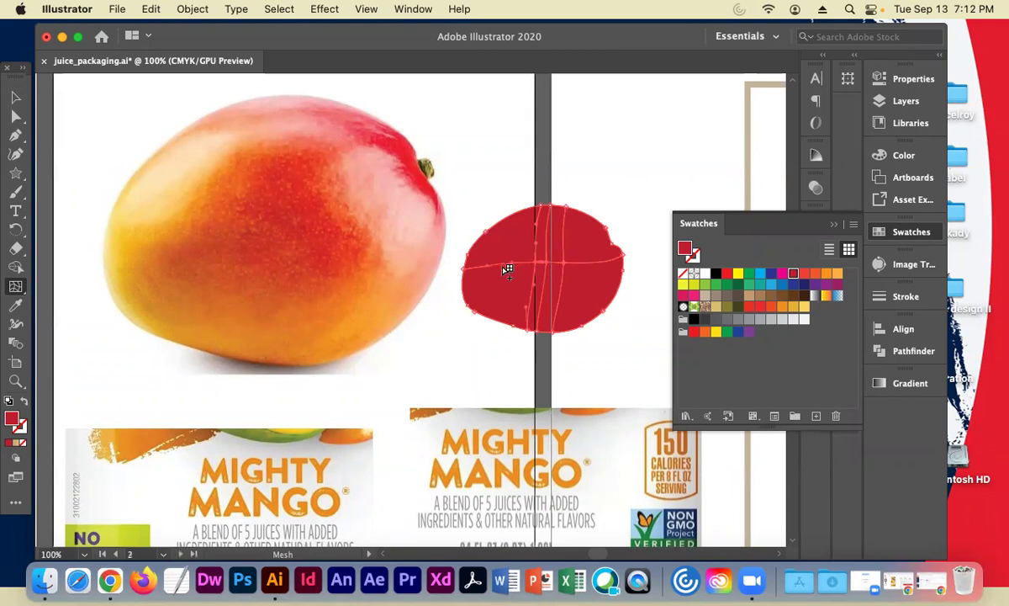
pyautogui.click(517, 267)
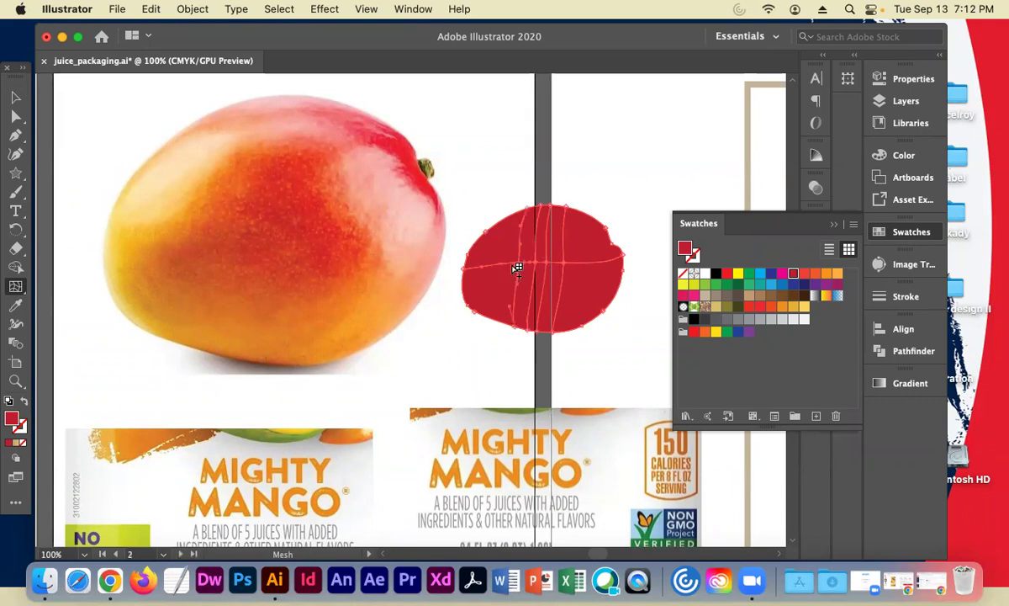
pyautogui.click(496, 267)
pyautogui.click(486, 274)
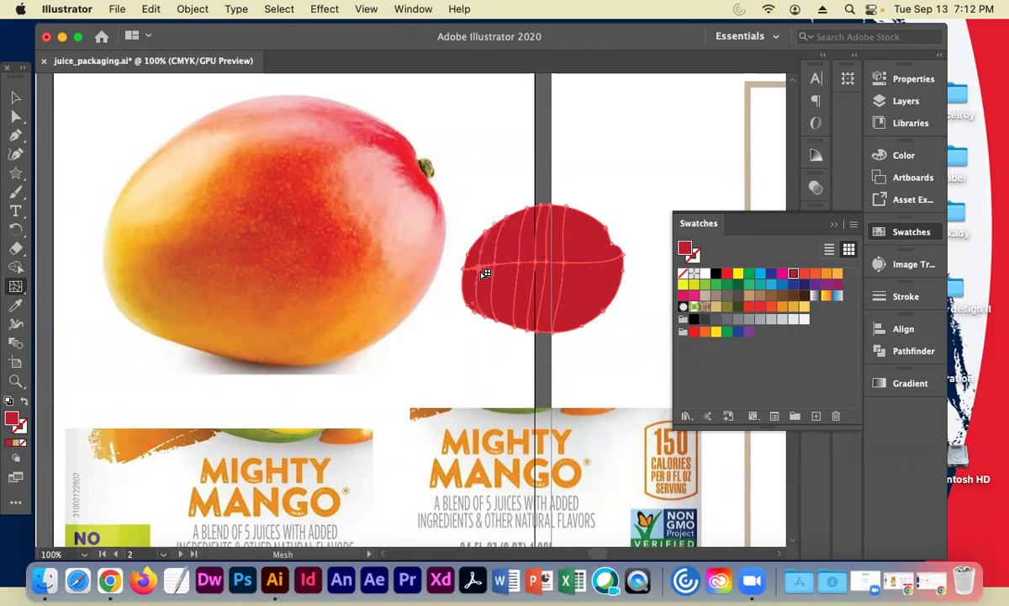
pyautogui.click(601, 263)
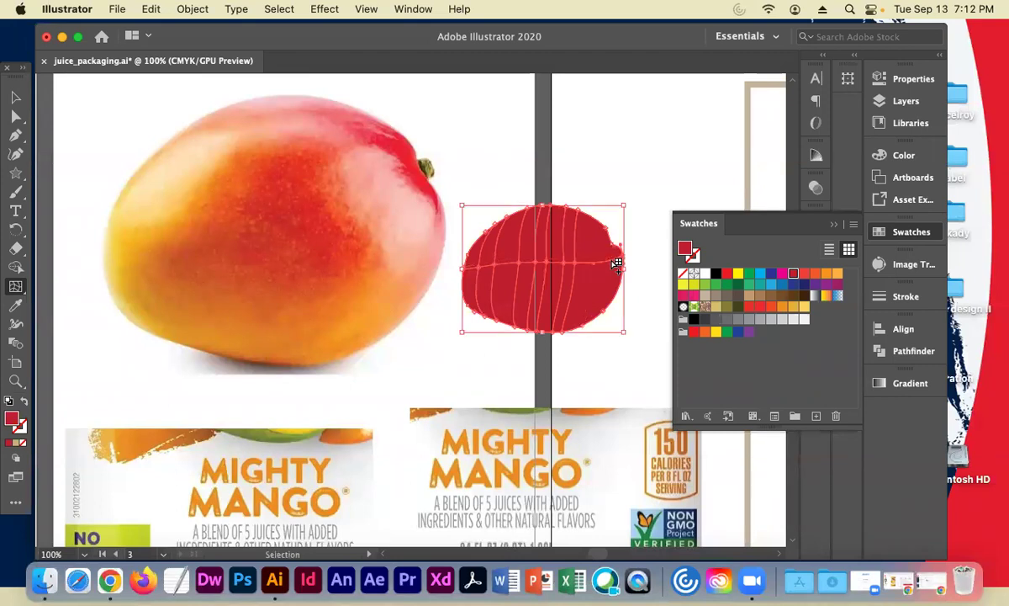
pyautogui.press('super+equal')
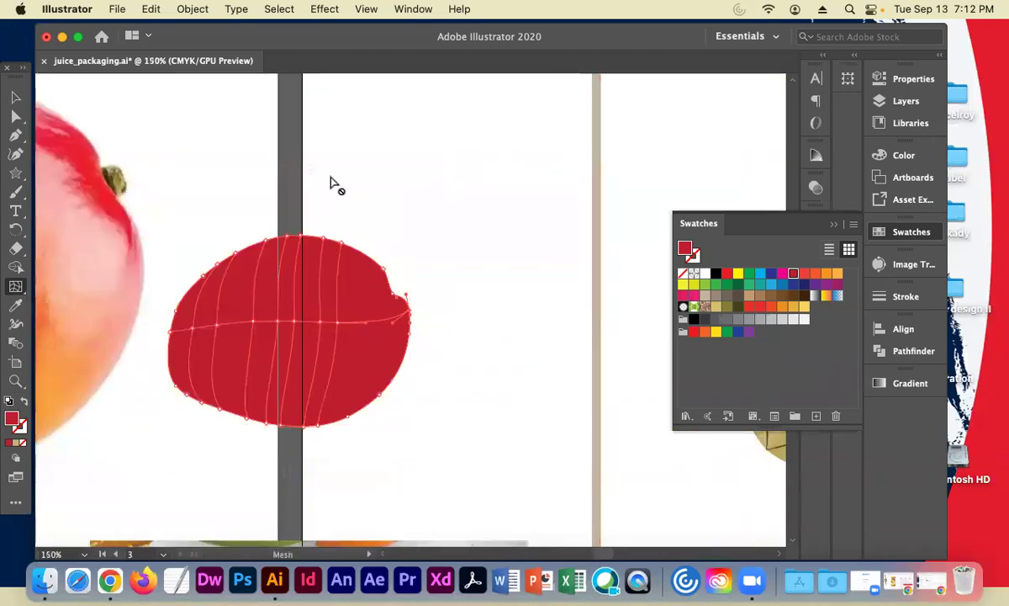
pyautogui.click(376, 323)
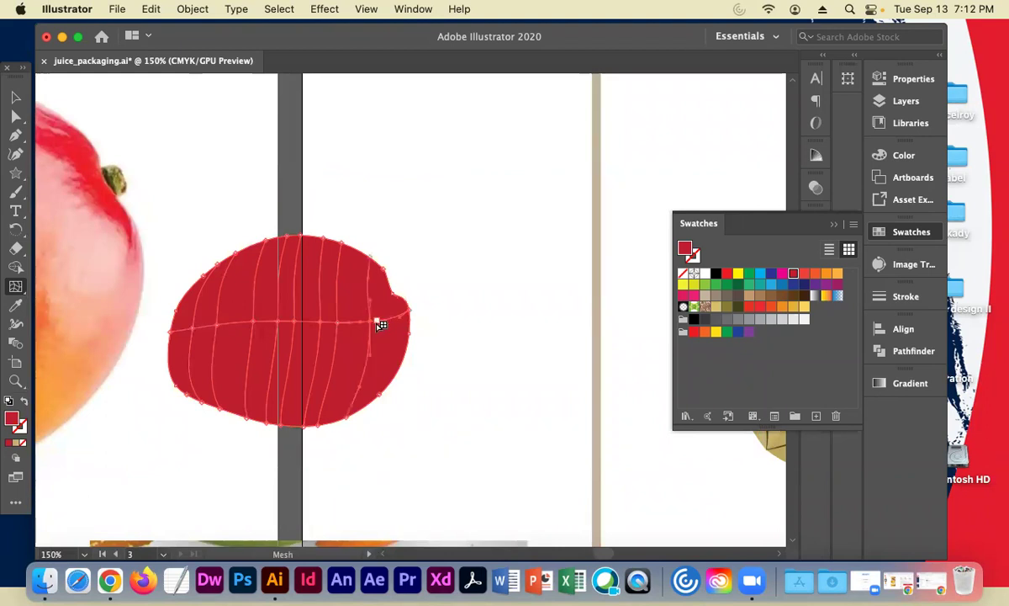
pyautogui.click(399, 321)
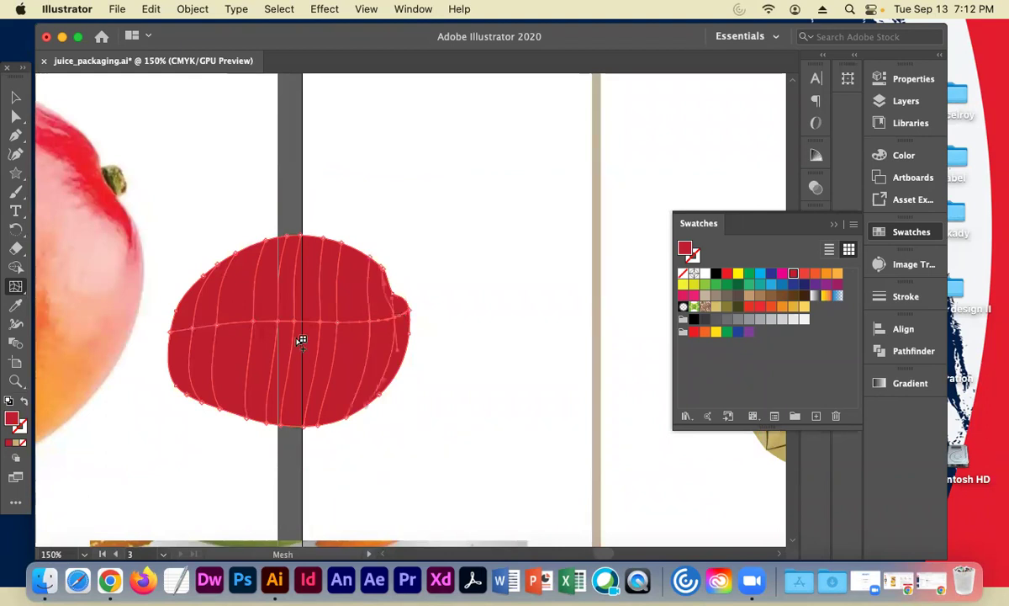
# Add horizontal mesh lines through the upper, middle and lower parts, then reselect the mesh
pyautogui.press('space')
pyautogui.moveTo(147, 401); pyautogui.dragTo(374, 418)
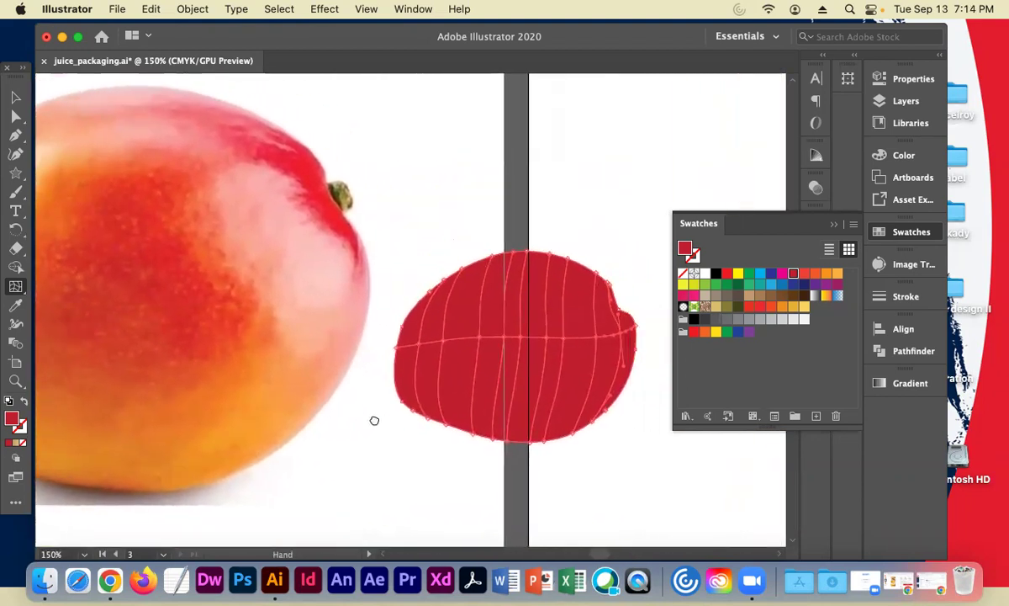
pyautogui.moveTo(526, 284); pyautogui.dragTo(527, 266)
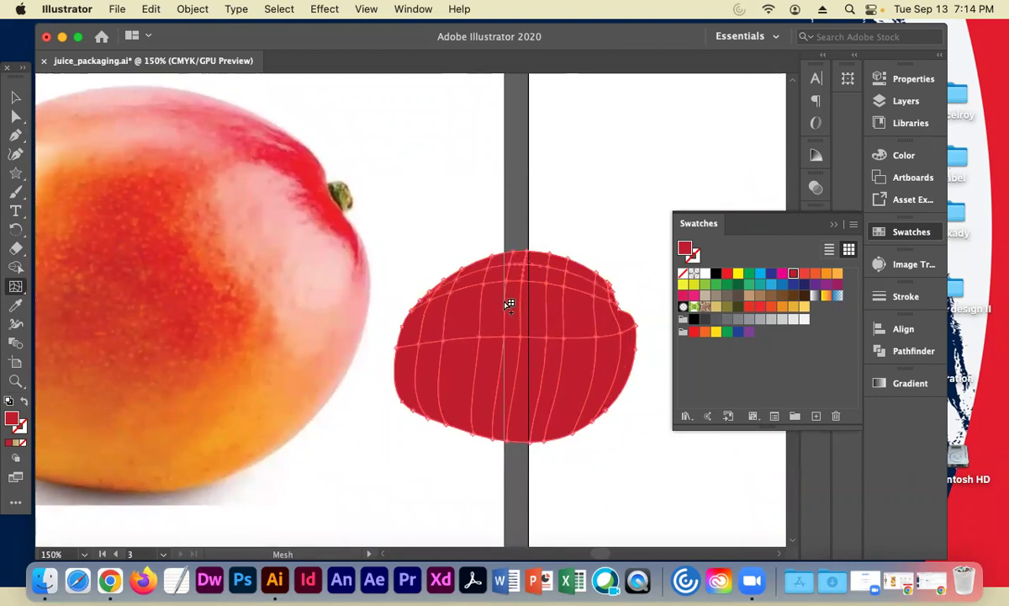
pyautogui.click(525, 318)
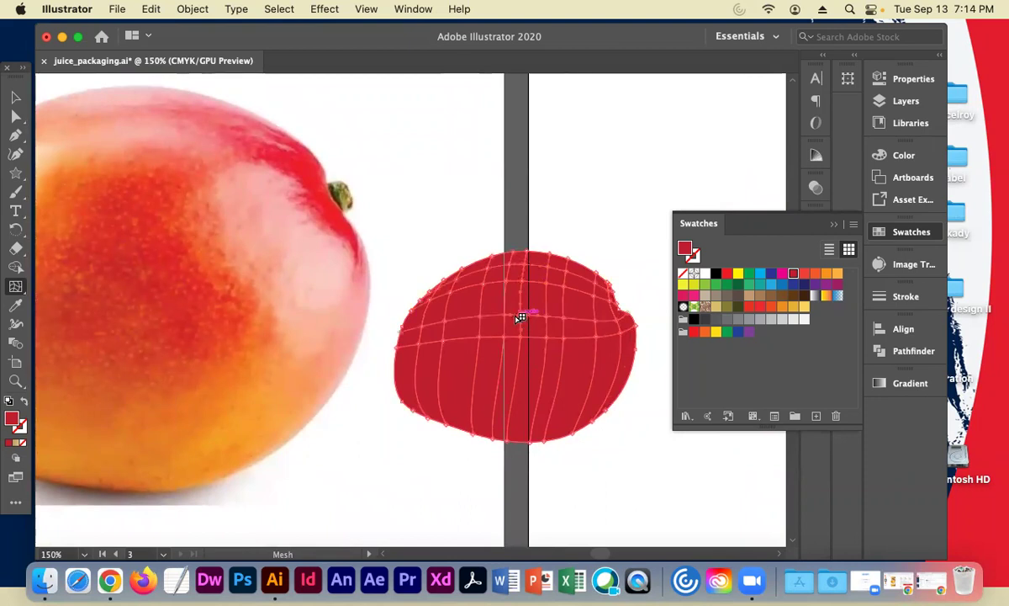
pyautogui.click(548, 366)
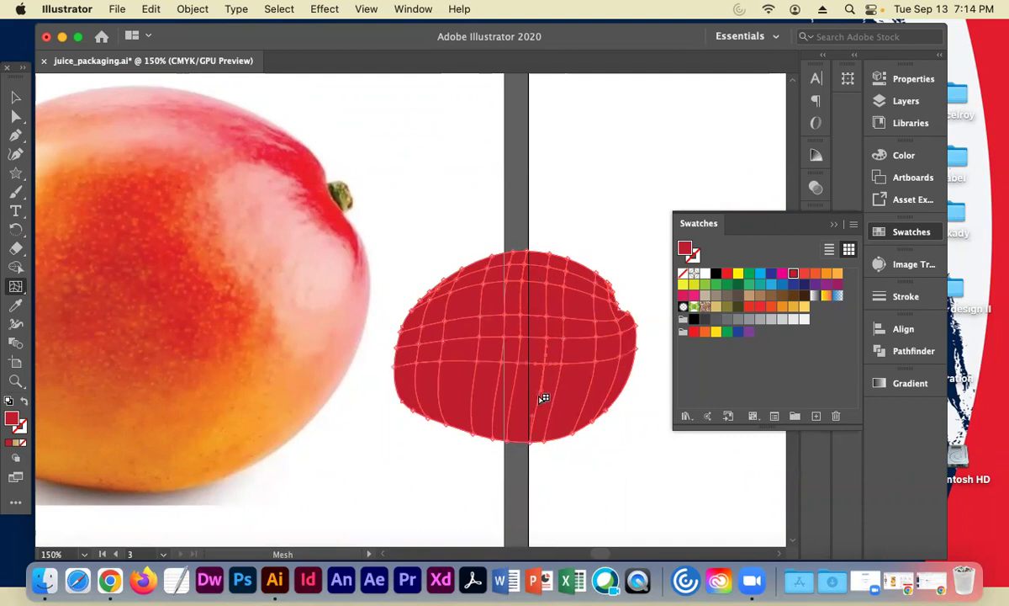
pyautogui.click(541, 399)
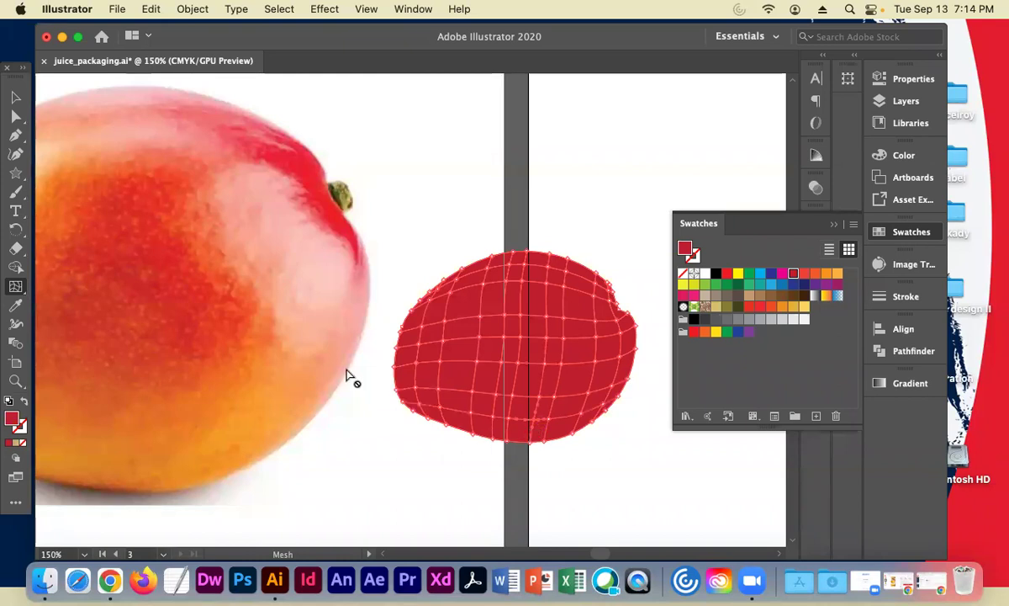
pyautogui.click(15, 98)
pyautogui.click(463, 148)
pyautogui.click(509, 310)
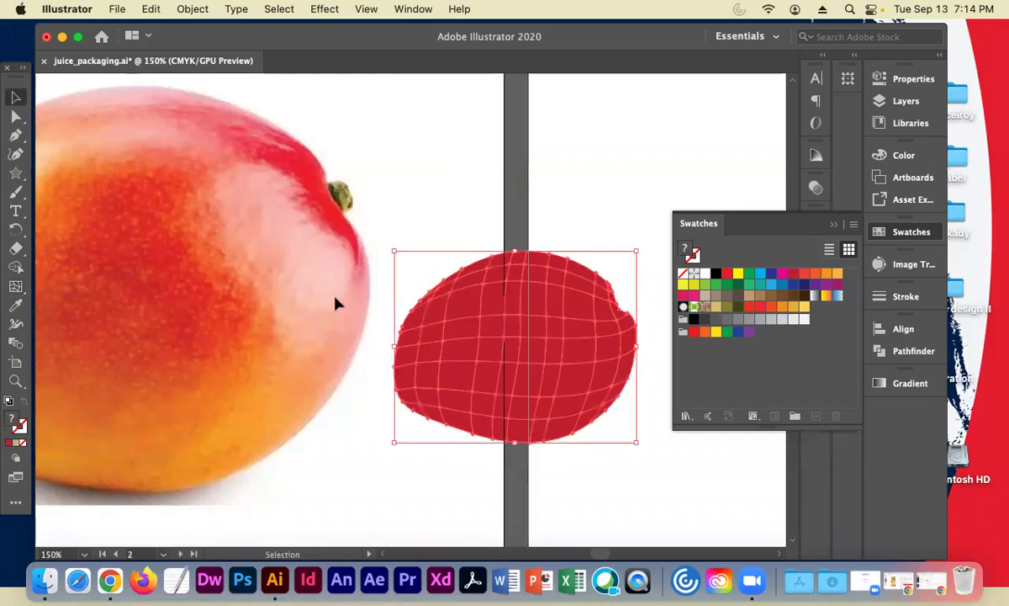
# Drag a right-edge mesh point inward with Direct Selection to form a notch
pyautogui.click(15, 286)
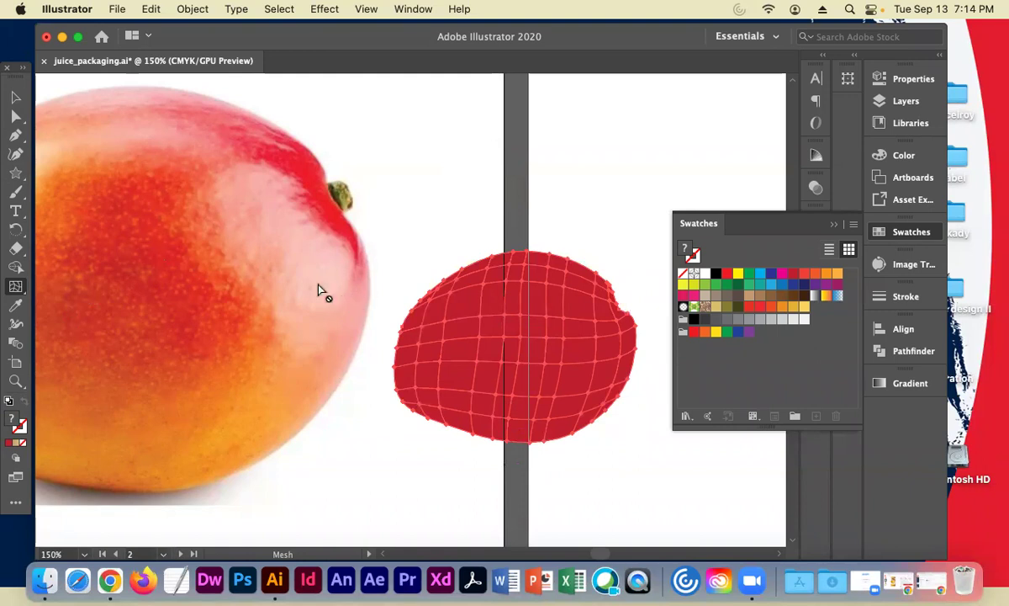
pyautogui.click(15, 116)
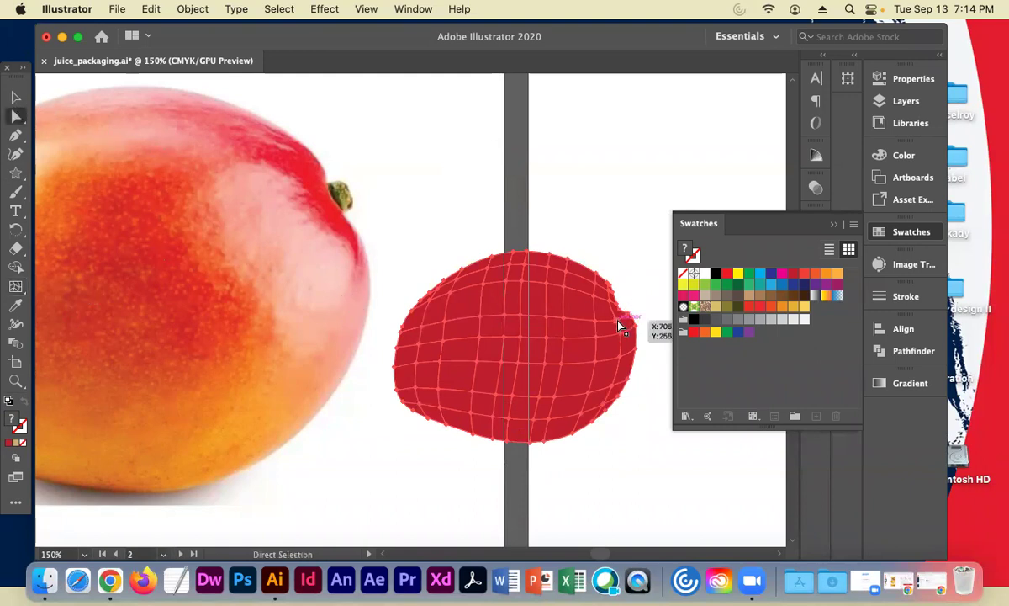
pyautogui.click(620, 326)
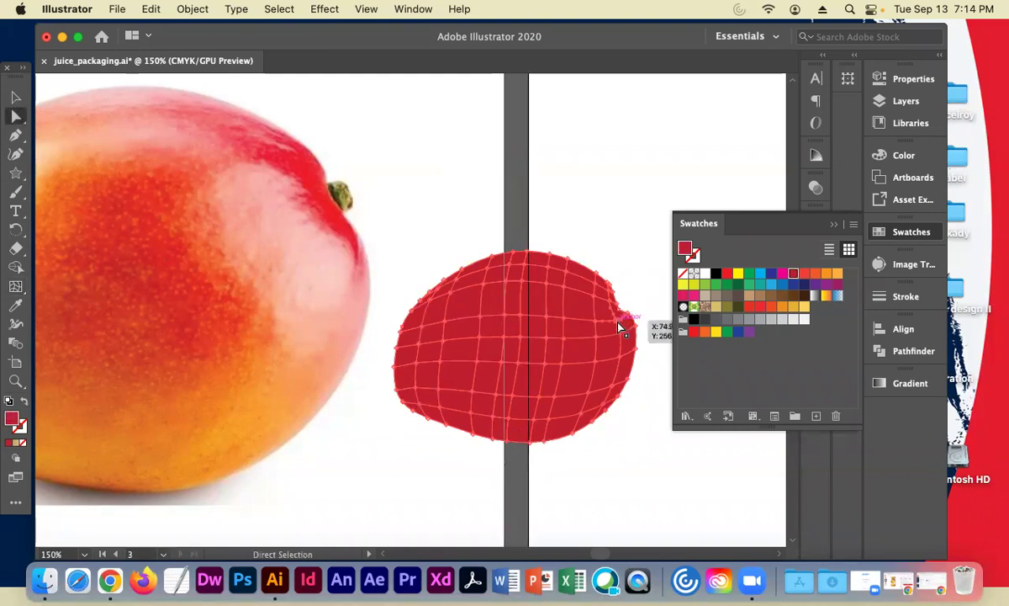
pyautogui.moveTo(620, 326); pyautogui.dragTo(643, 364)
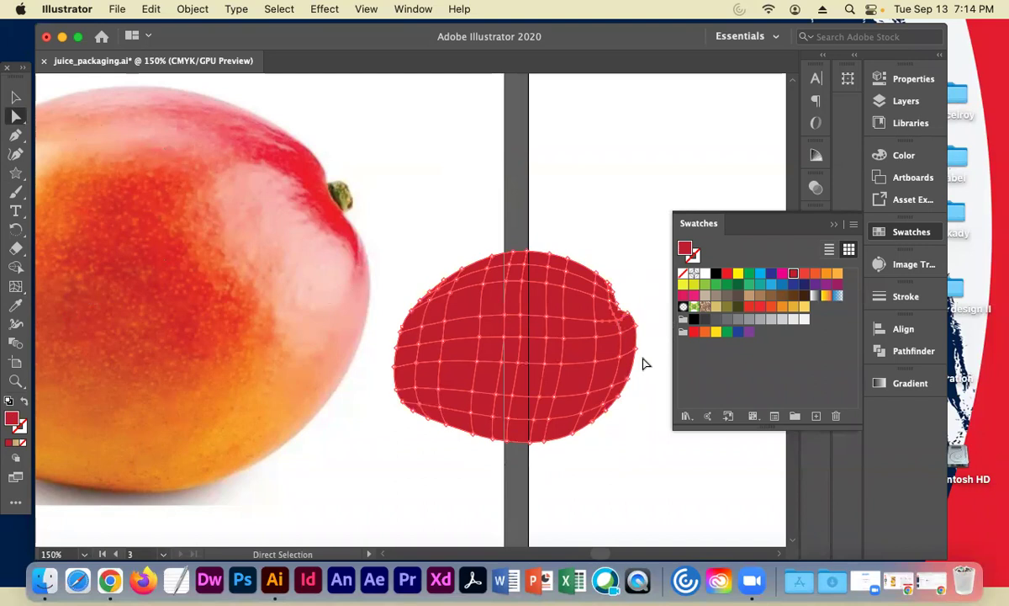
# Refine the notch point and colour it with the C=0 M=97 Y=85 K=0 red swatch
pyautogui.click(919, 382)
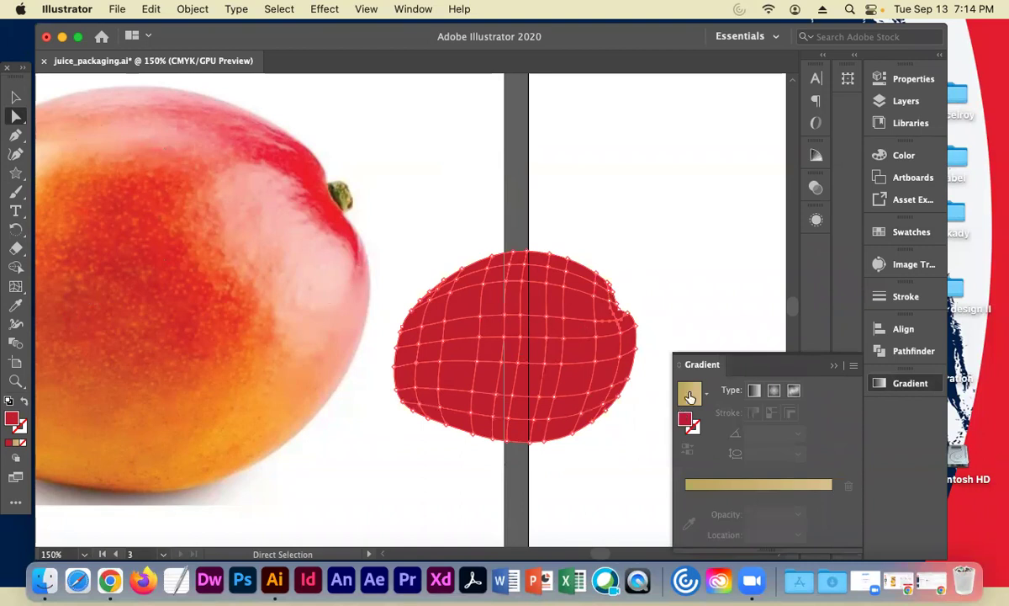
pyautogui.click(901, 155)
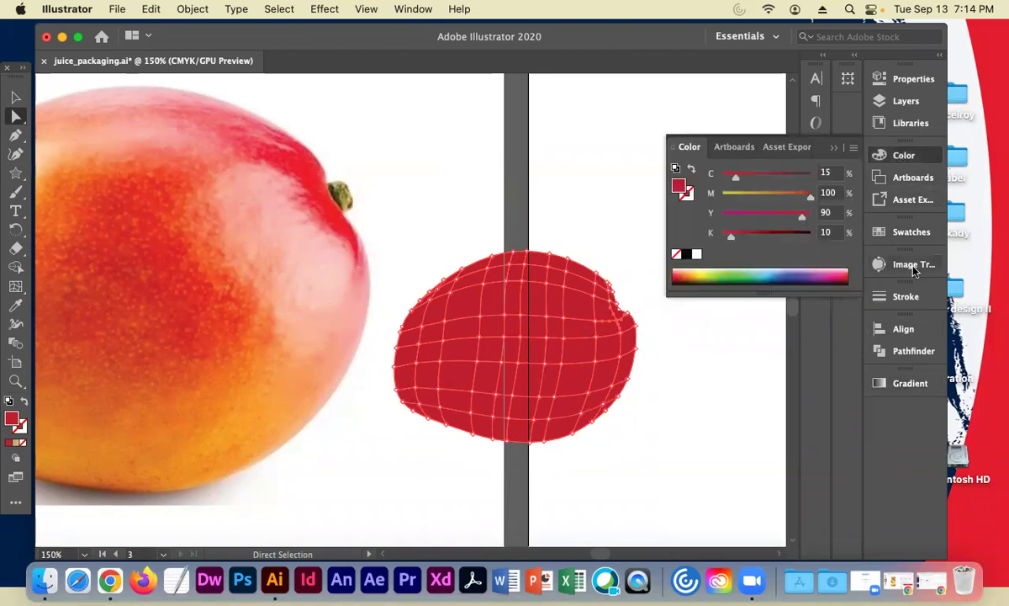
pyautogui.click(904, 232)
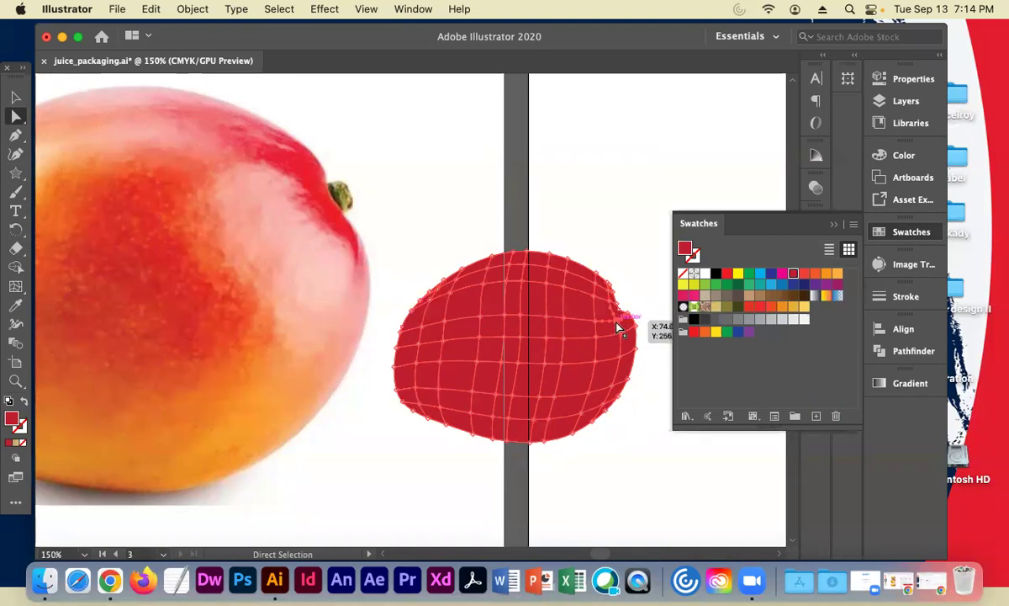
pyautogui.click(618, 324)
pyautogui.moveTo(618, 326); pyautogui.dragTo(620, 316)
pyautogui.click(758, 308)
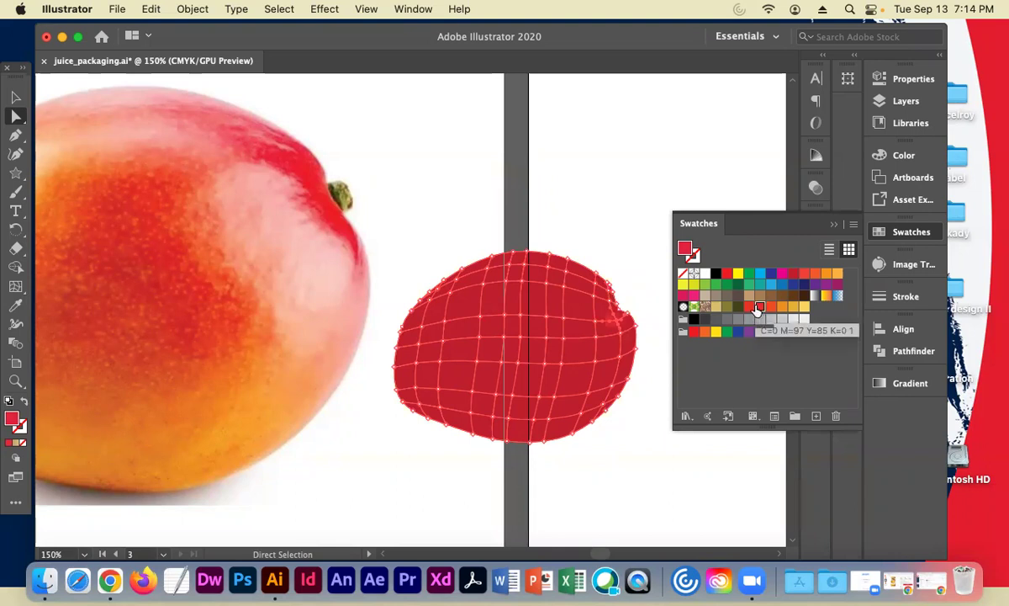
# Zoom in on the notch and pan across the reference photo to compare the stem area
pyautogui.press('v')
pyautogui.press('super+equal')
pyautogui.press('super+equal')
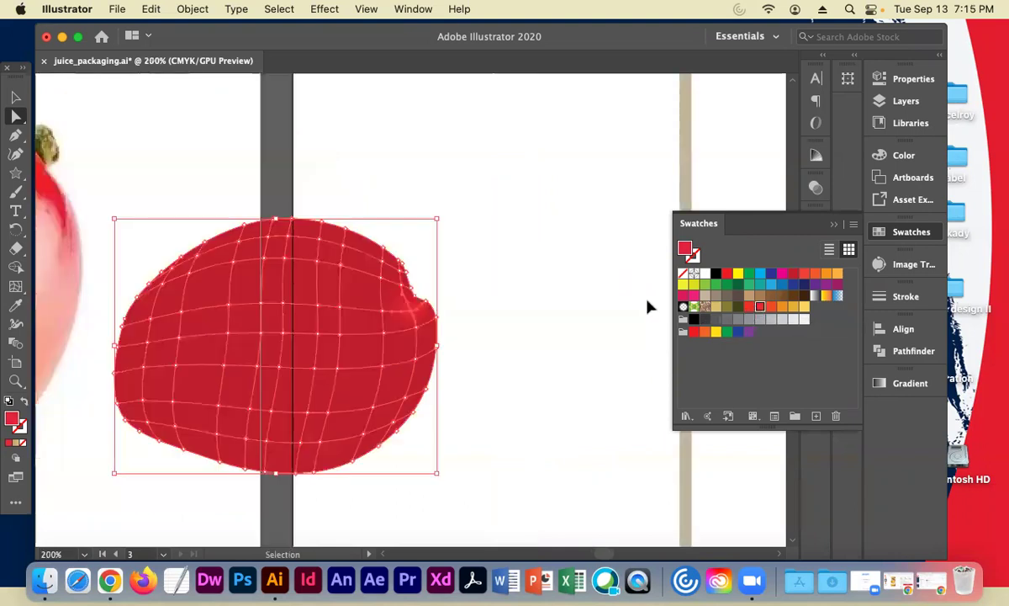
pyautogui.press('a')
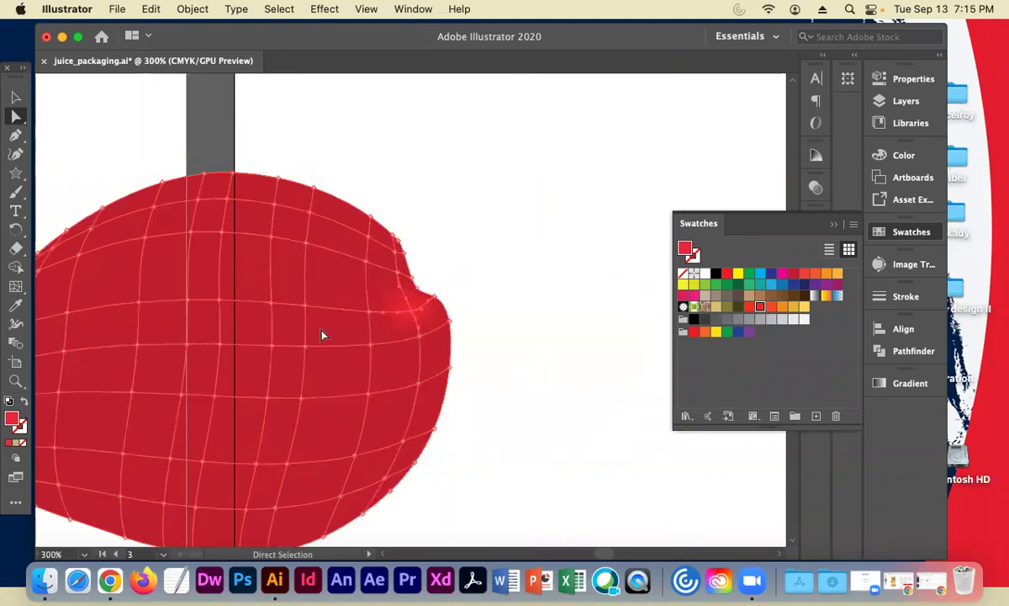
pyautogui.moveTo(104, 160); pyautogui.dragTo(457, 198)
pyautogui.moveTo(313, 207); pyautogui.dragTo(395, 286)
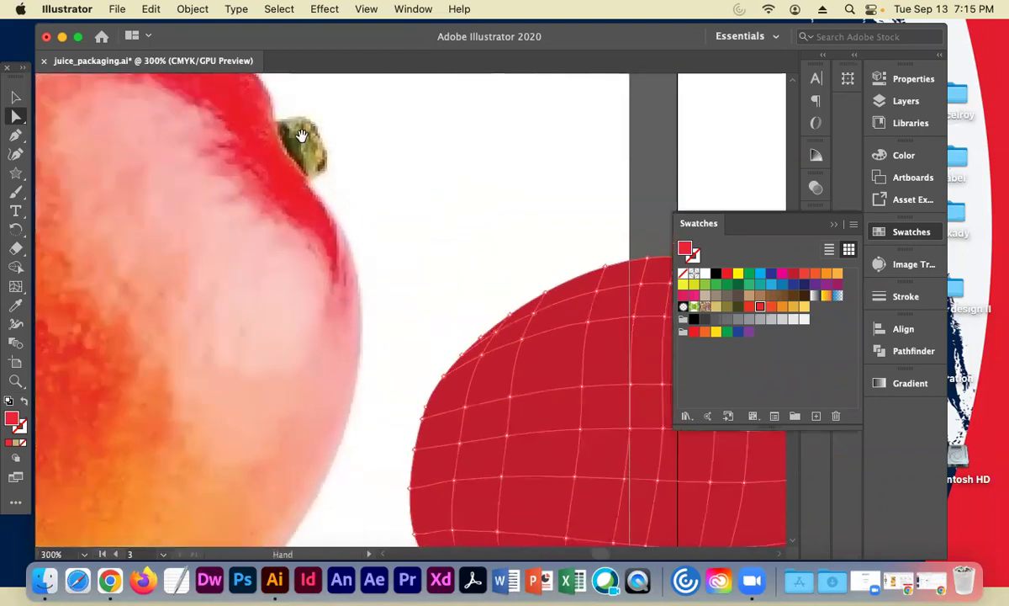
pyautogui.moveTo(278, 404)
pyautogui.mouseDown()
pyautogui.moveTo(365, 208)
pyautogui.moveTo(117, 223)
pyautogui.mouseUp()
pyautogui.moveTo(323, 213)
pyautogui.mouseDown()
pyautogui.moveTo(223, 216)
pyautogui.moveTo(218, 198)
pyautogui.mouseUp()
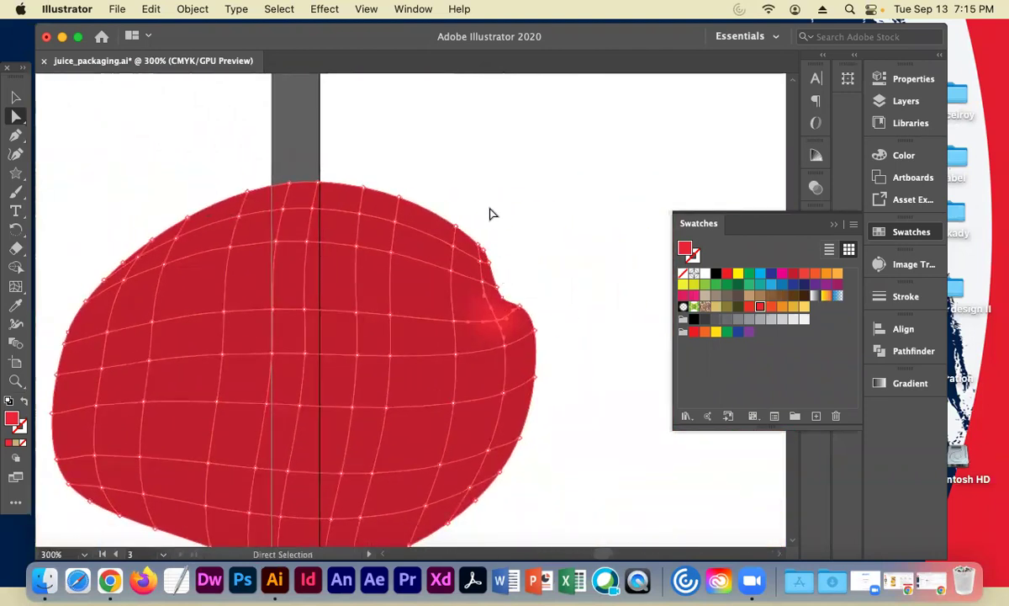
# Marquee-select the mesh points around the right notch and colour them red
pyautogui.moveTo(535, 323); pyautogui.dragTo(534, 323)
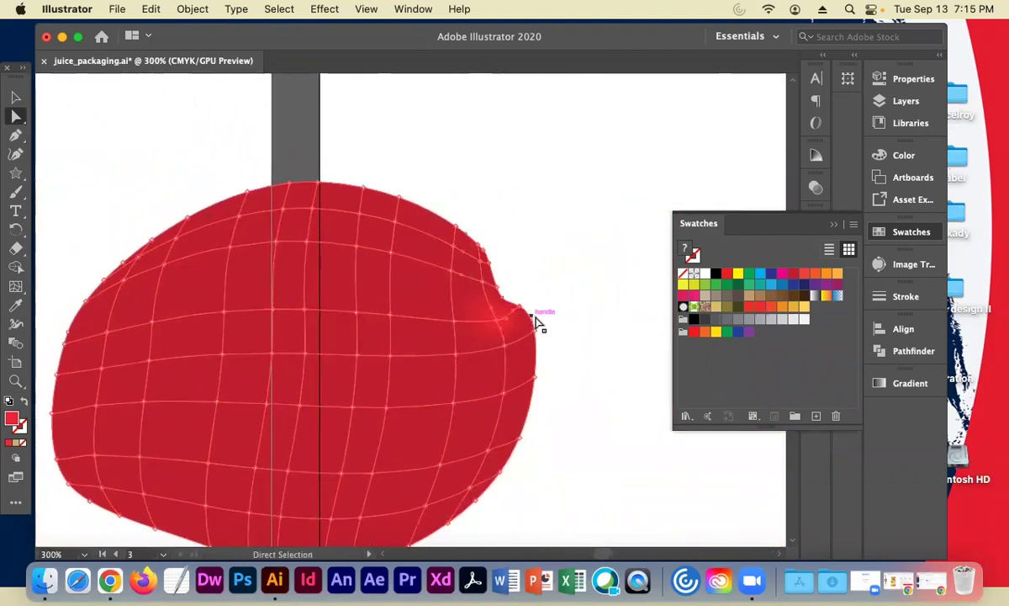
pyautogui.click(760, 308)
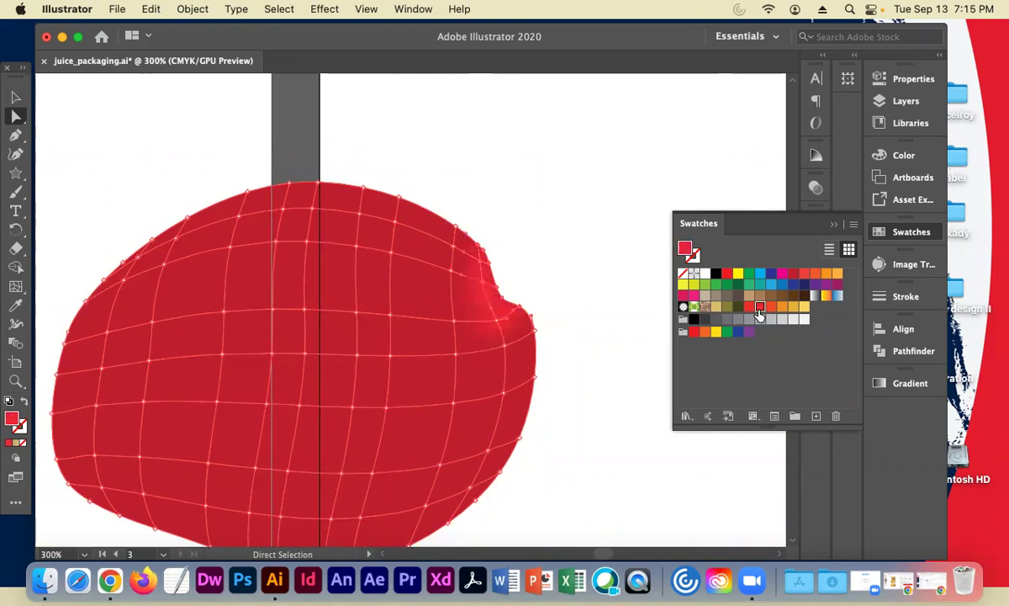
pyautogui.moveTo(570, 407); pyautogui.dragTo(494, 318)
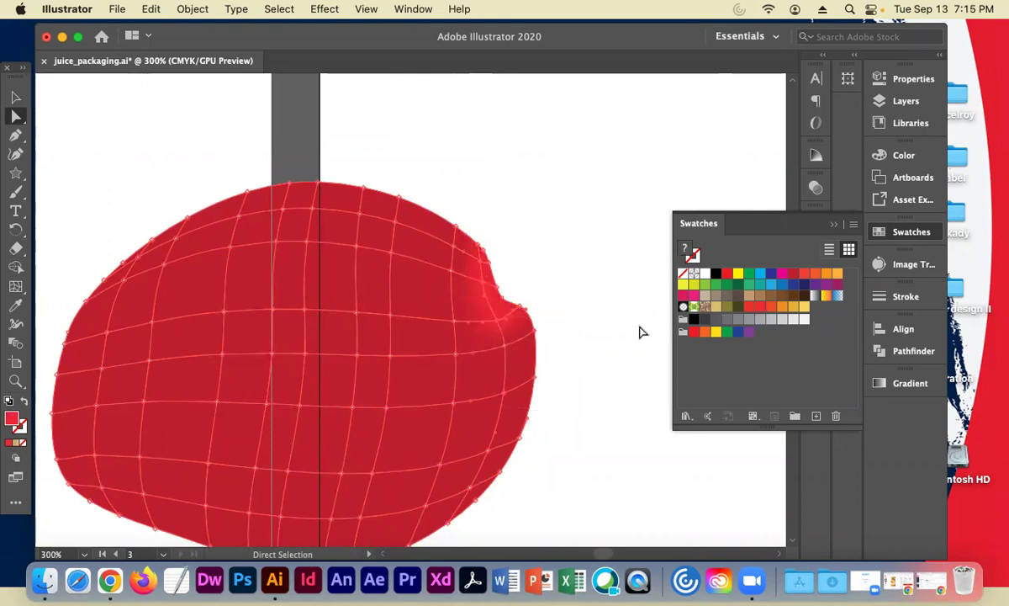
pyautogui.click(758, 309)
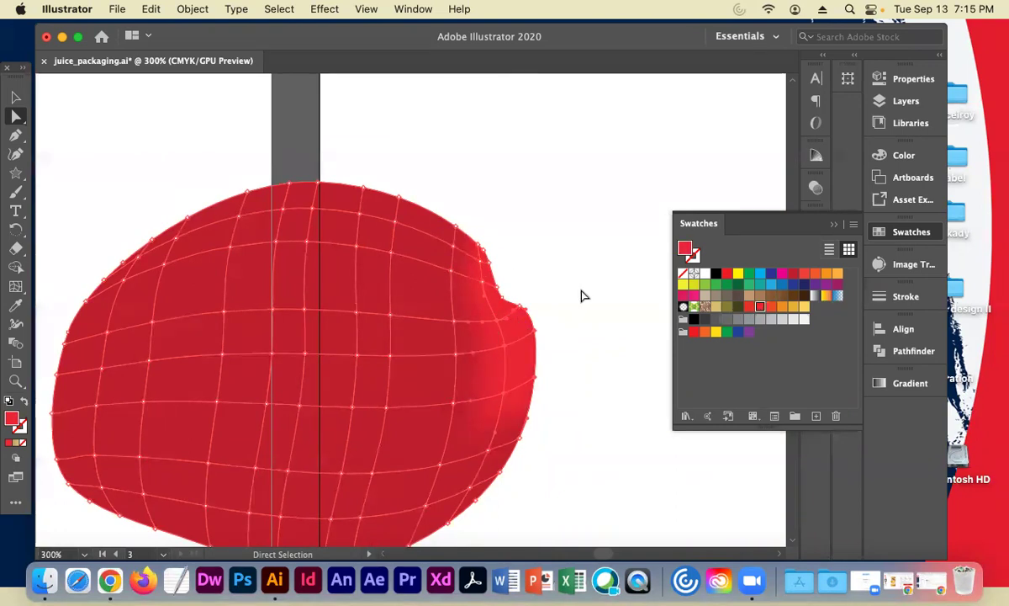
pyautogui.click(525, 309)
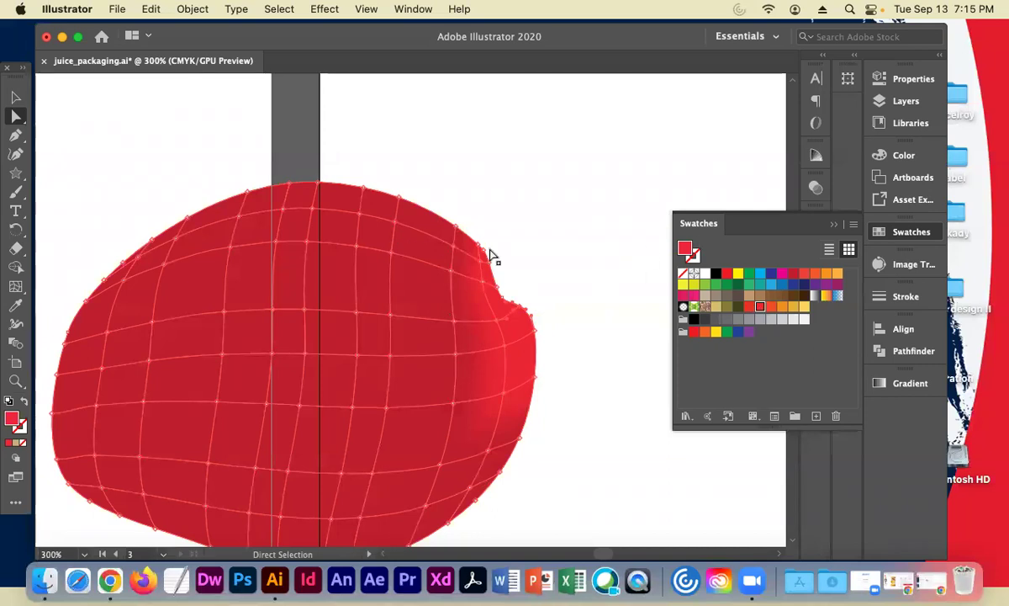
# Compare against the photo's stem, zoom out to 200%, and select the middle mesh columns
pyautogui.press('space')
pyautogui.moveTo(102, 179); pyautogui.dragTo(514, 345)
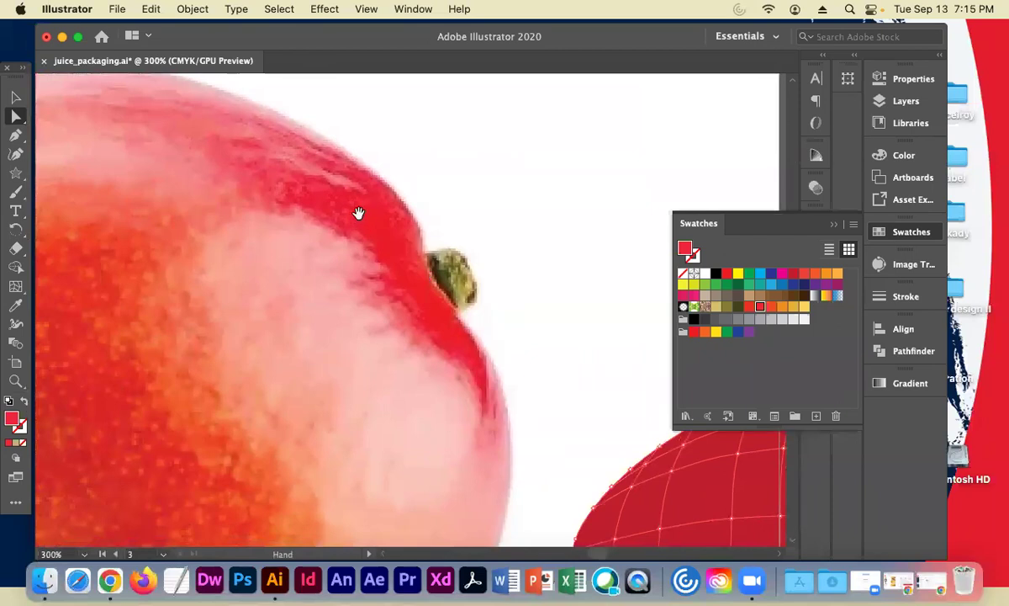
pyautogui.moveTo(458, 402)
pyautogui.mouseDown()
pyautogui.moveTo(500, 206)
pyautogui.moveTo(459, 189)
pyautogui.mouseUp()
pyautogui.moveTo(580, 202)
pyautogui.mouseDown()
pyautogui.moveTo(413, 200)
pyautogui.moveTo(295, 173)
pyautogui.moveTo(162, 119)
pyautogui.moveTo(205, 136)
pyautogui.mouseUp()
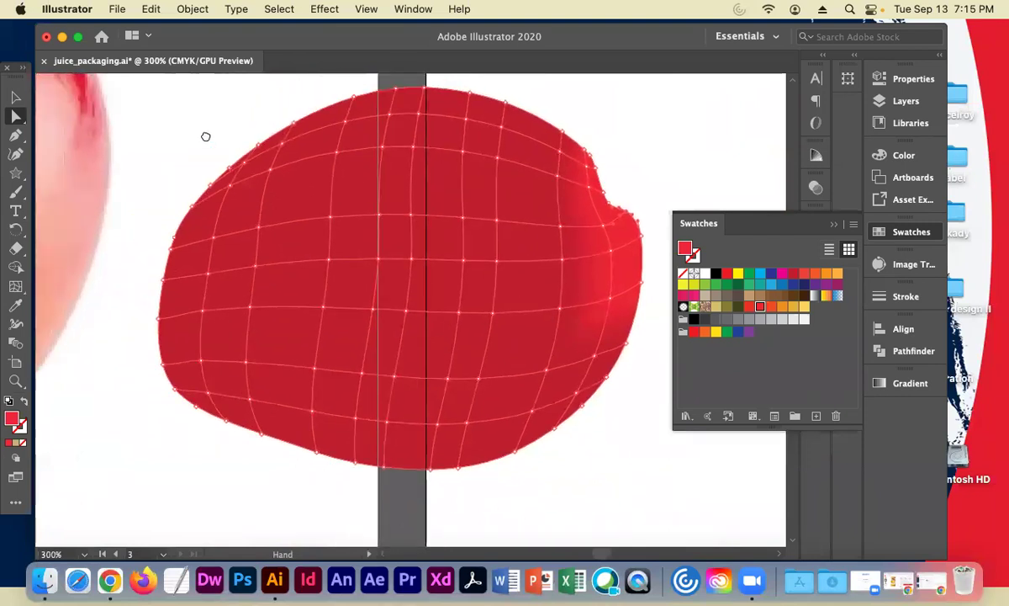
pyautogui.moveTo(316, 138); pyautogui.dragTo(239, 133)
pyautogui.press('super+minus')
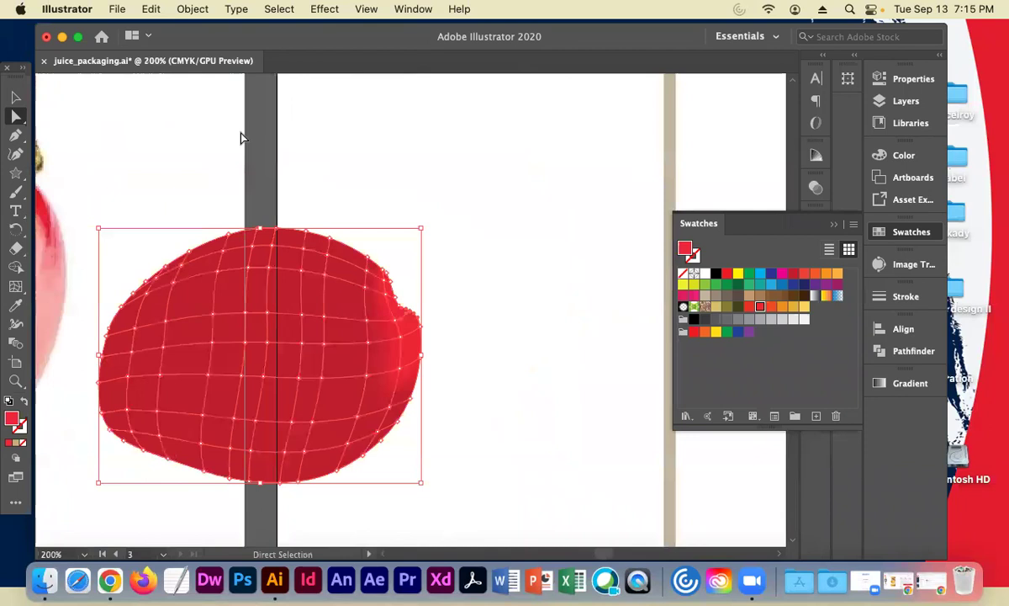
pyautogui.moveTo(229, 181); pyautogui.dragTo(323, 513)
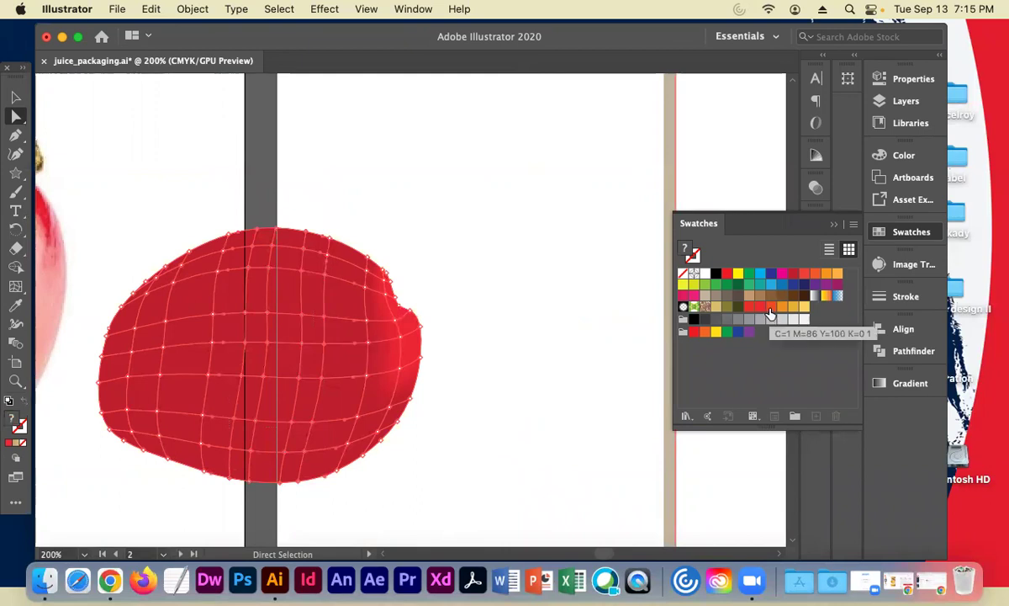
# Colour the centre mesh points orange, the lower-left column yellow and the next column orange-yellow
pyautogui.click(771, 313)
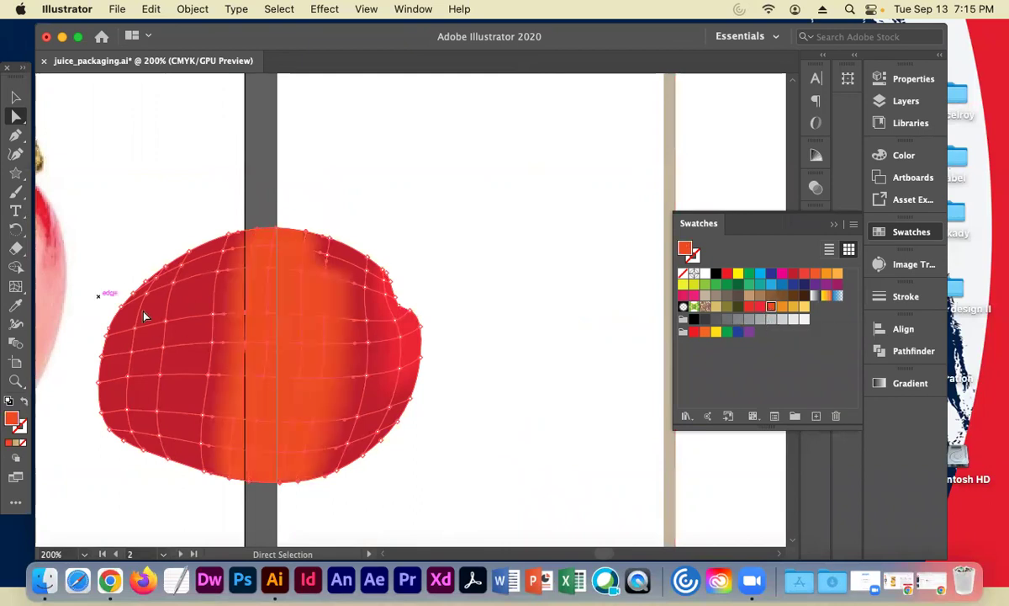
pyautogui.moveTo(97, 270); pyautogui.dragTo(151, 465)
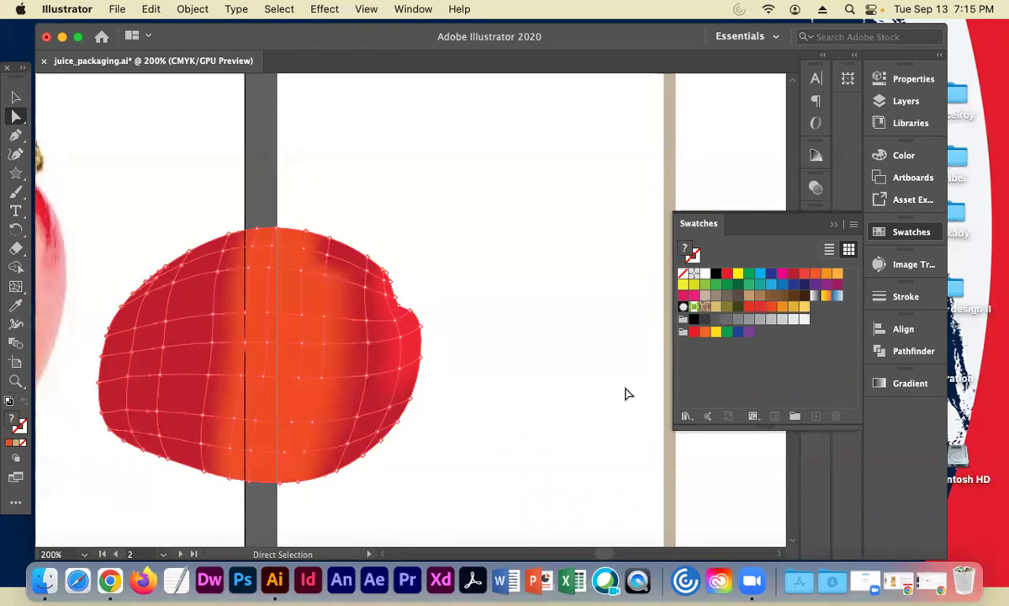
pyautogui.click(804, 305)
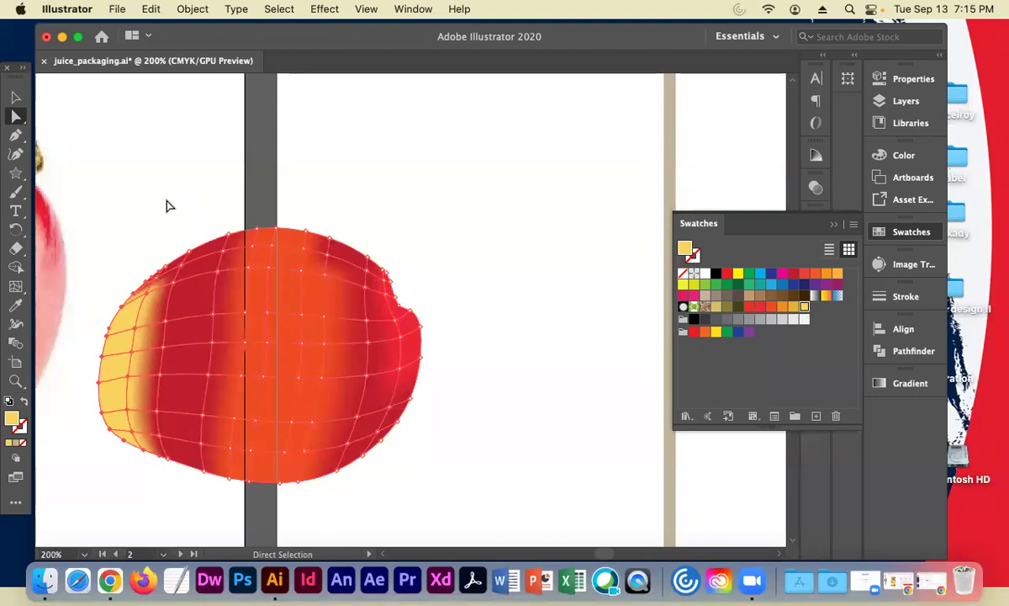
pyautogui.moveTo(190, 360); pyautogui.dragTo(221, 520)
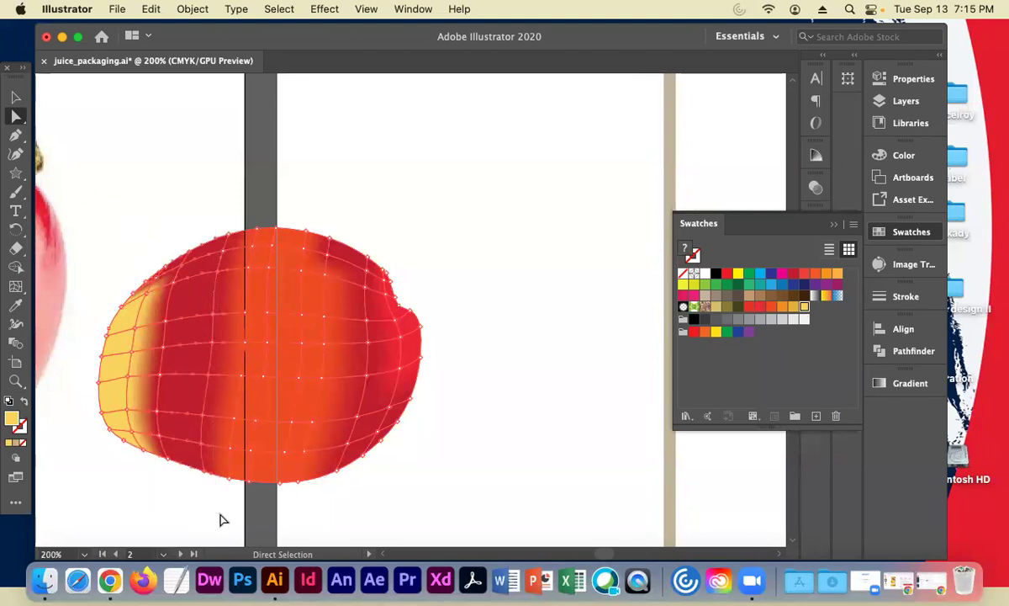
pyautogui.click(791, 307)
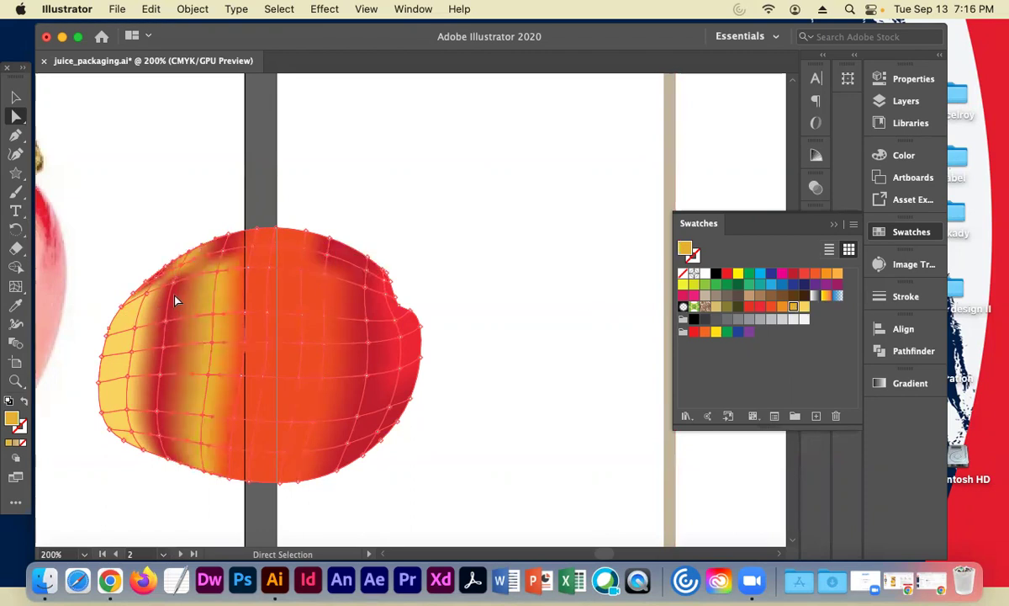
pyautogui.moveTo(90, 319); pyautogui.dragTo(395, 383)
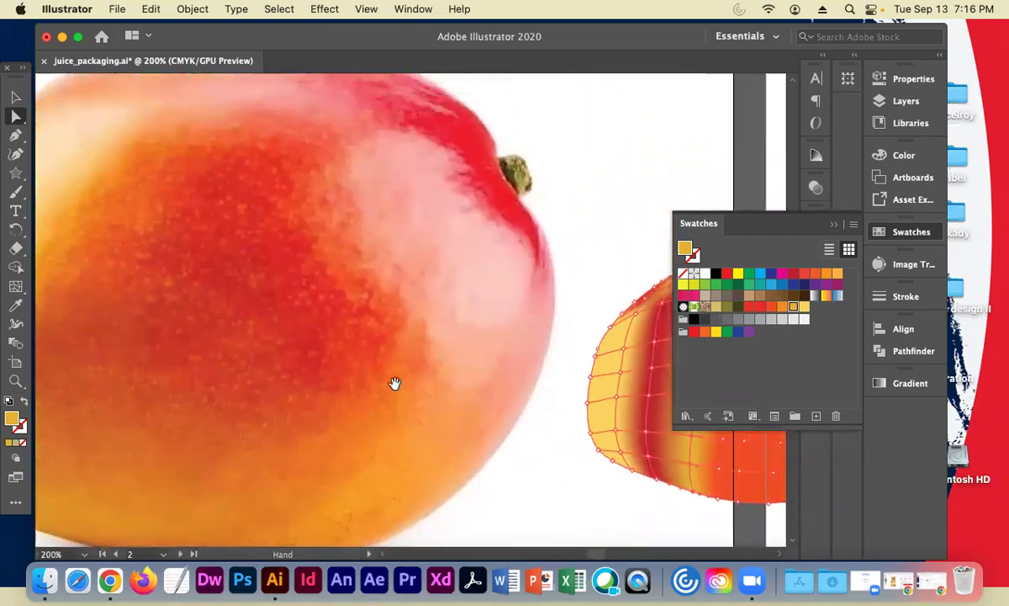
# Colour mesh points near the mango's top red, with an orange area just below
pyautogui.moveTo(487, 269); pyautogui.dragTo(332, 216)
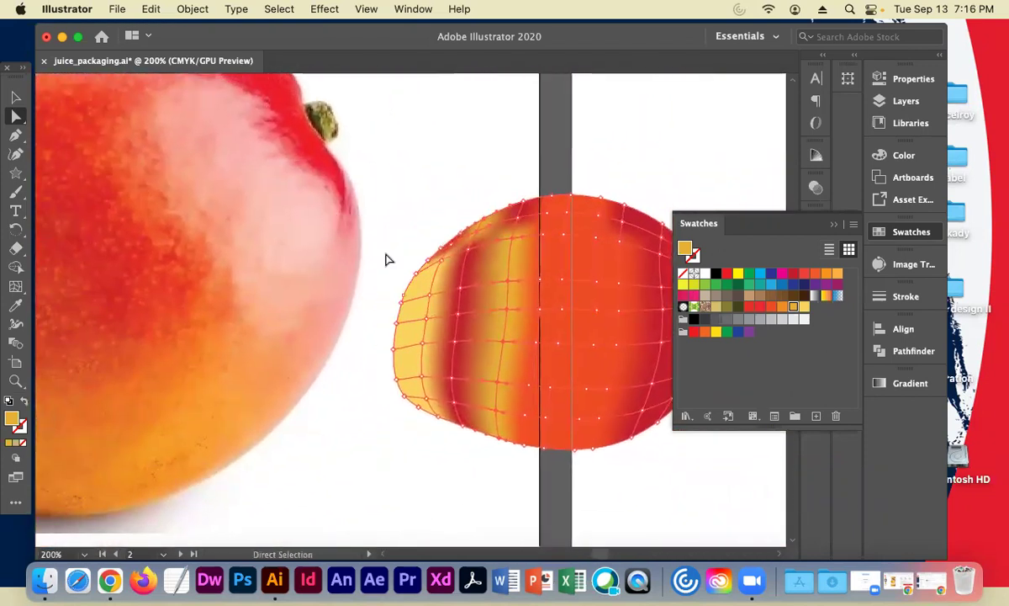
pyautogui.click(513, 235)
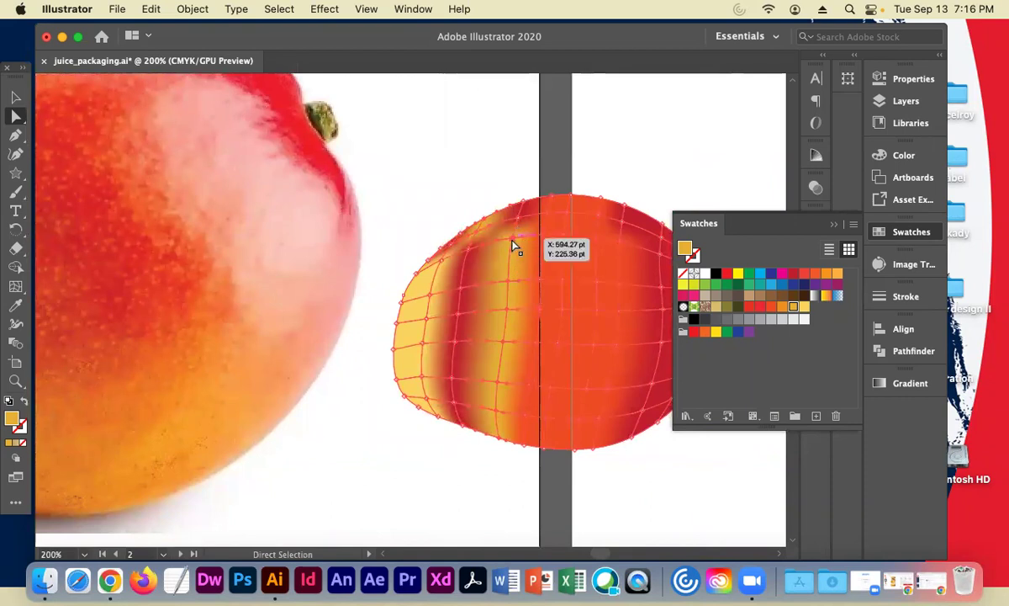
pyautogui.click(748, 307)
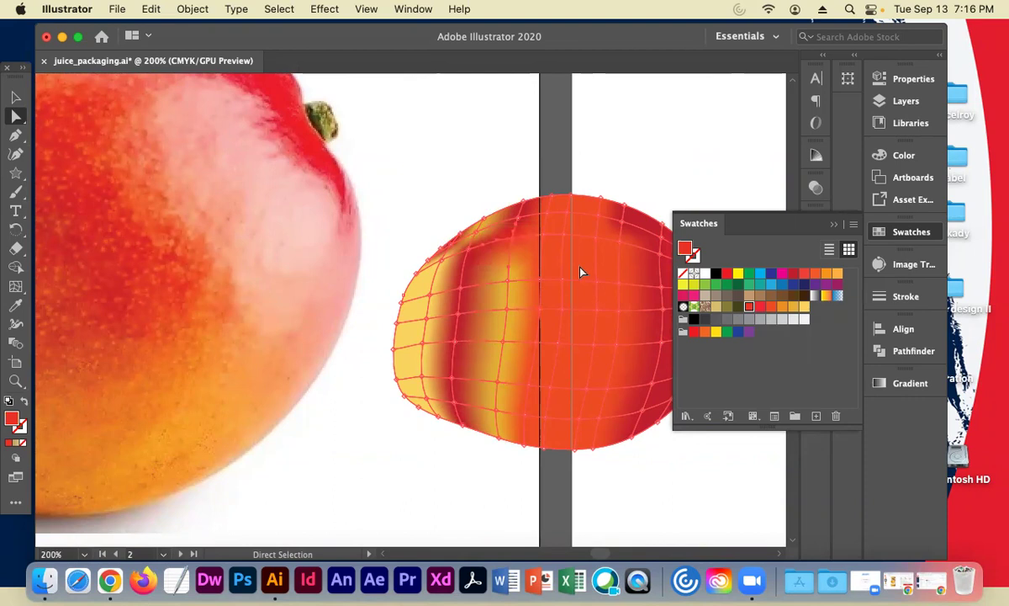
pyautogui.click(521, 218)
pyautogui.click(531, 207)
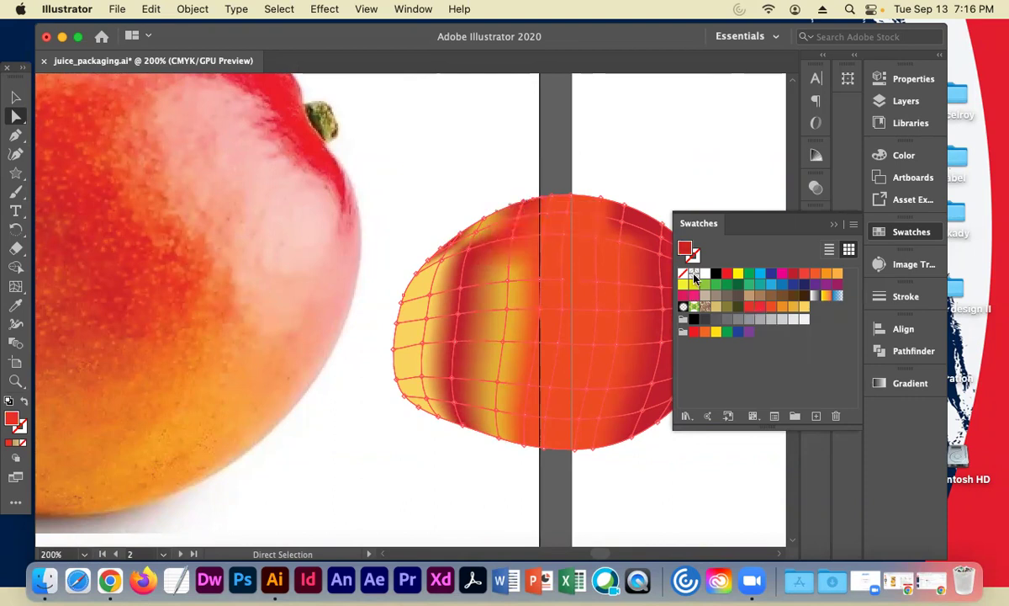
pyautogui.click(750, 307)
pyautogui.click(512, 285)
pyautogui.click(462, 288)
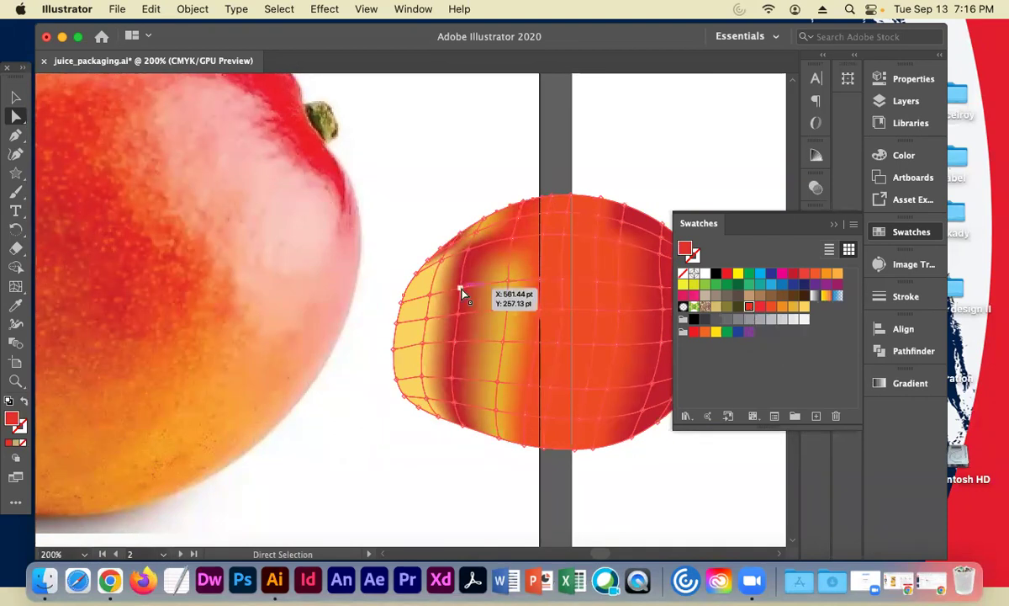
pyautogui.click(782, 306)
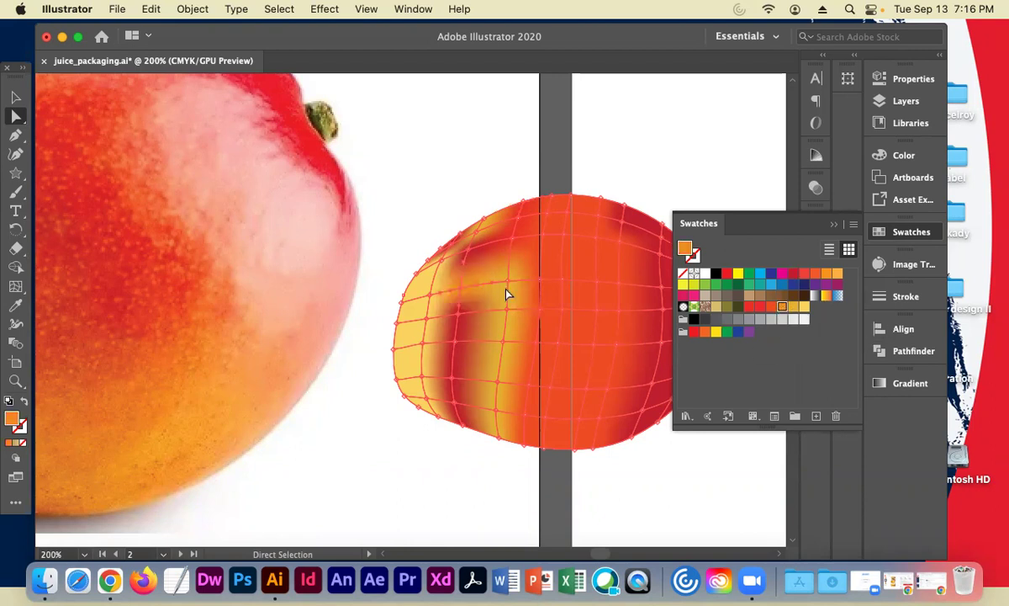
# Recolour several upper mesh points from red to orange and one to light yellow-orange
pyautogui.click(473, 255)
pyautogui.click(760, 306)
pyautogui.click(782, 307)
pyautogui.click(513, 238)
pyautogui.click(749, 307)
pyautogui.click(782, 307)
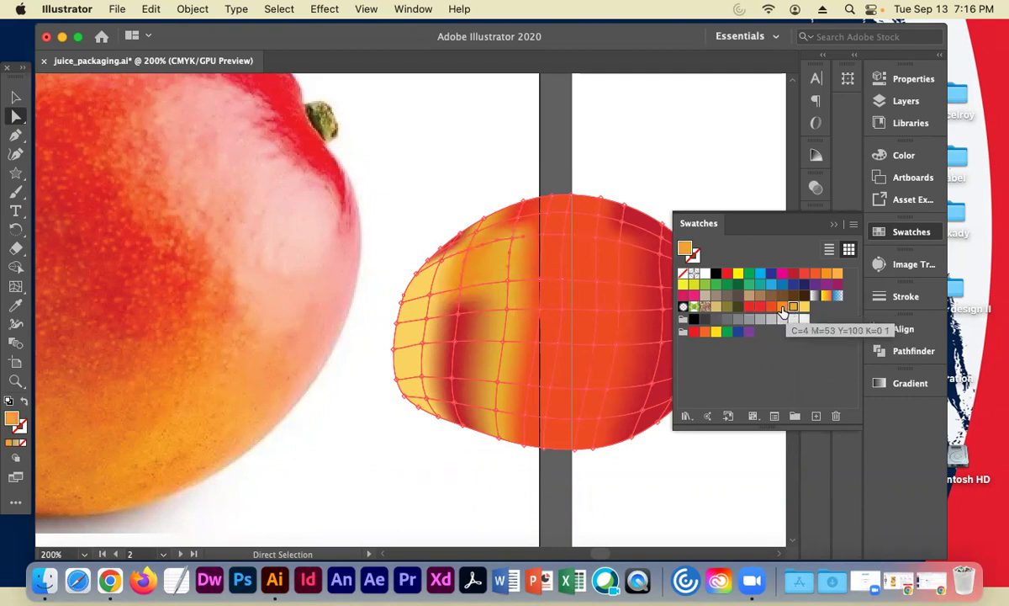
pyautogui.click(512, 222)
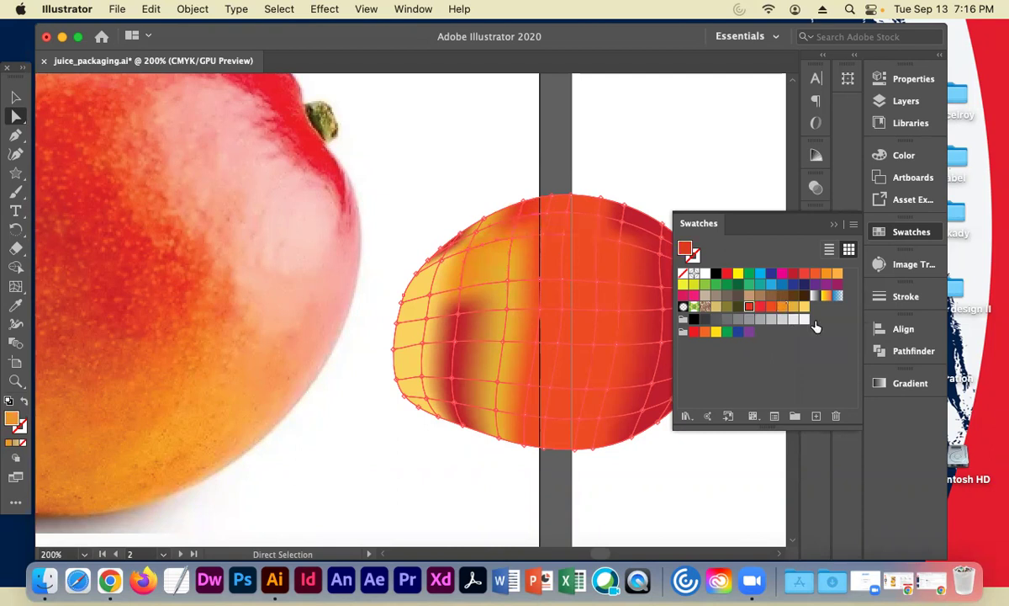
pyautogui.click(782, 310)
pyautogui.click(489, 188)
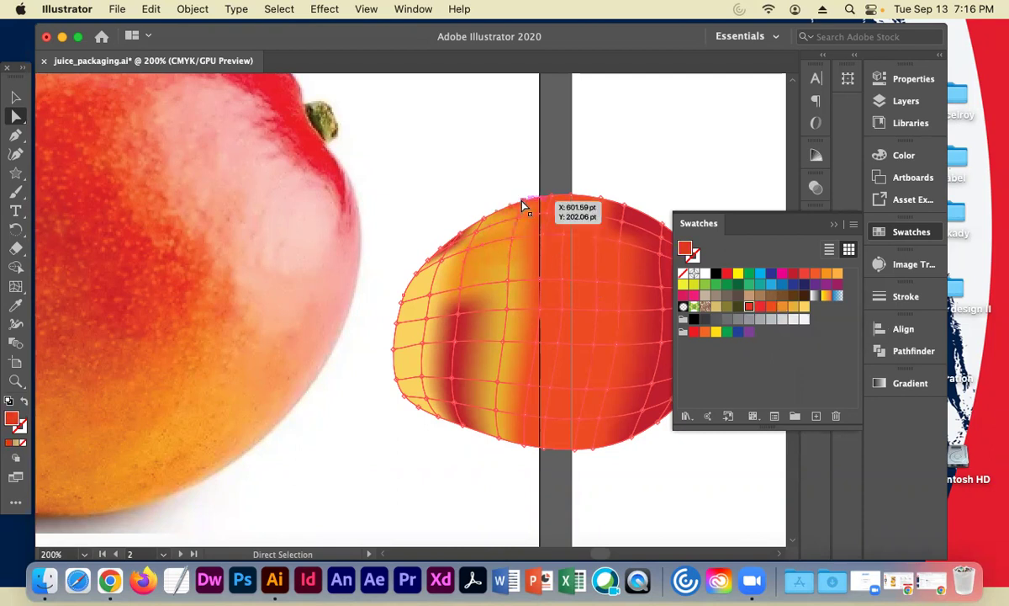
pyautogui.click(460, 236)
pyautogui.click(793, 272)
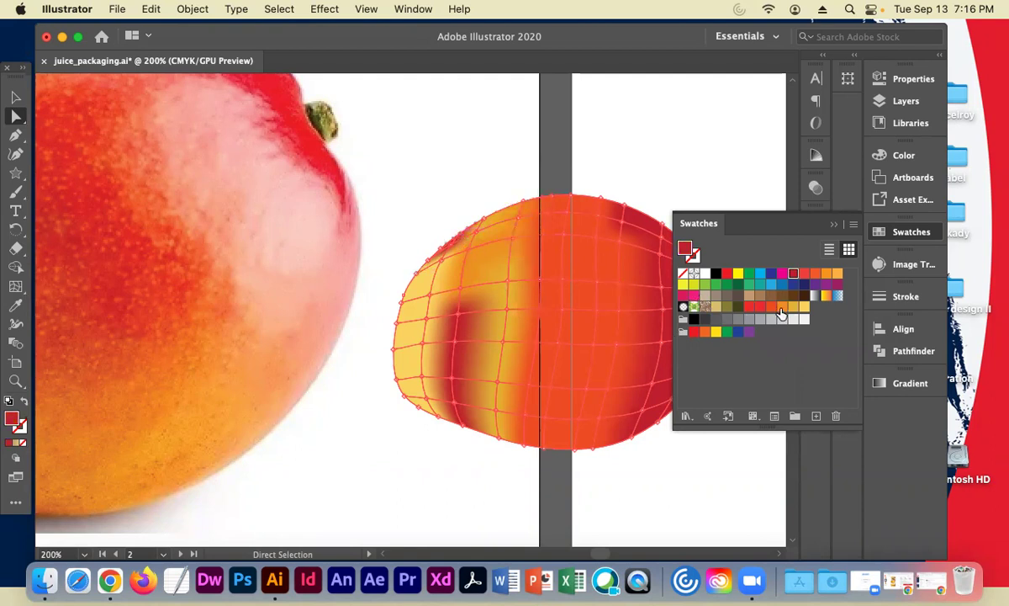
pyautogui.click(804, 306)
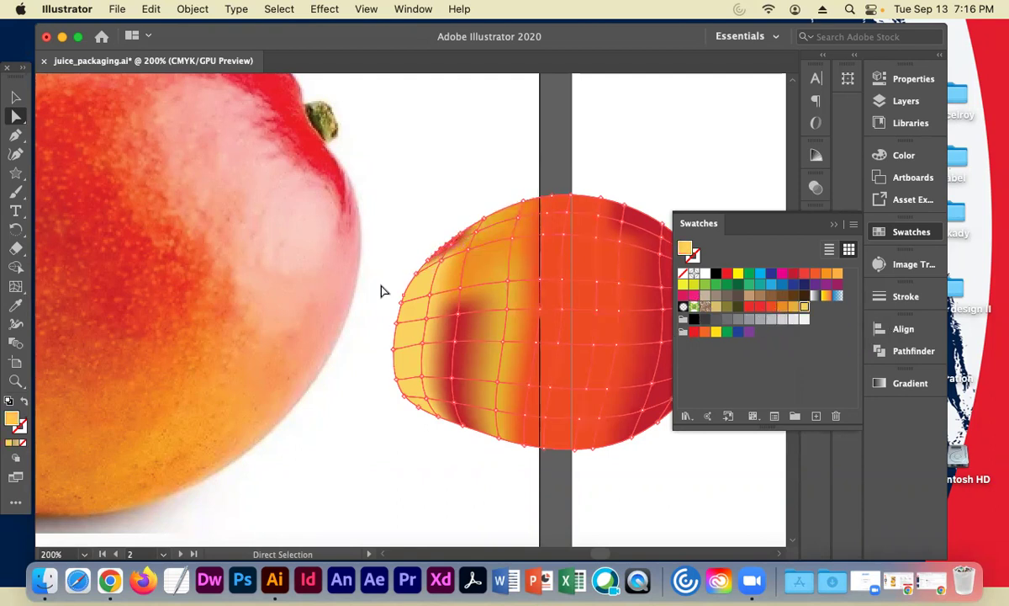
# Zoom to 400% on the left side and shade edge points orange and light orange
pyautogui.press('super+equal')
pyautogui.moveTo(399, 301); pyautogui.dragTo(302, 181)
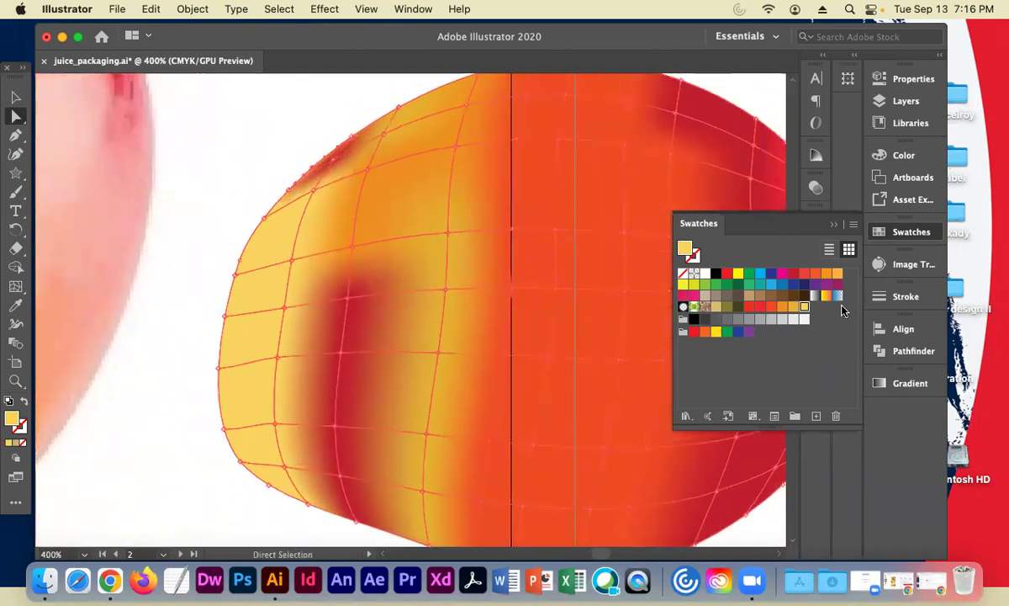
pyautogui.click(782, 306)
pyautogui.click(353, 136)
pyautogui.click(353, 139)
pyautogui.click(794, 307)
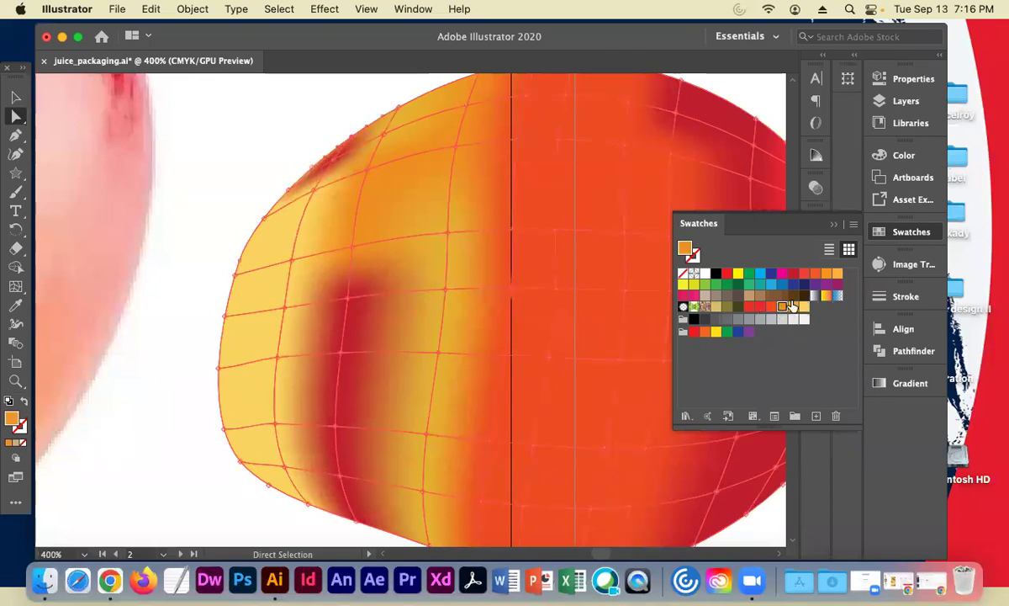
pyautogui.click(337, 163)
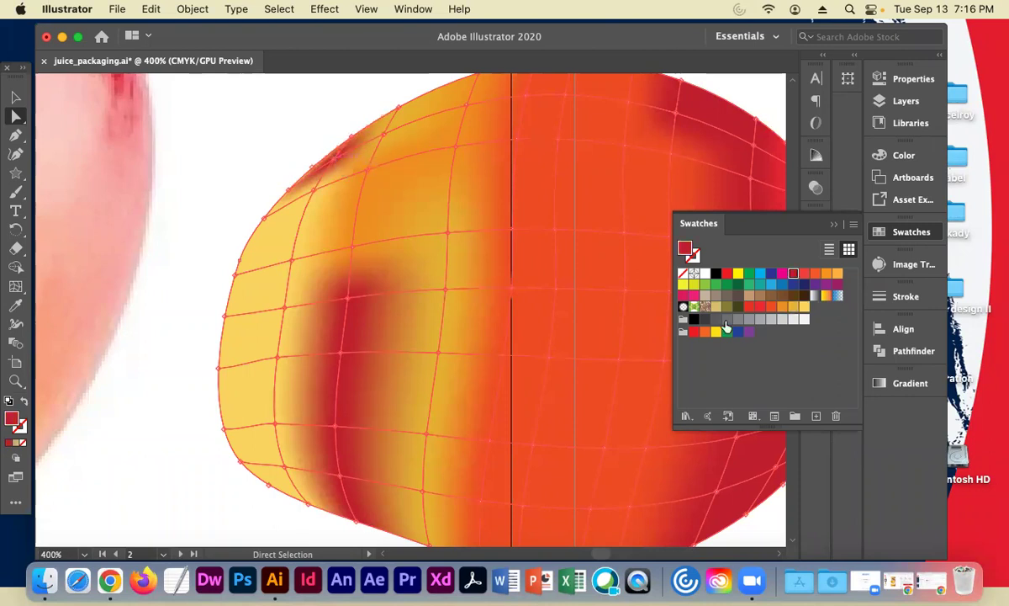
pyautogui.click(793, 307)
# Colour the upper-left edge points deeper orange, then deselect and zoom out to view the mango
pyautogui.click(295, 195)
pyautogui.click(797, 308)
pyautogui.click(793, 307)
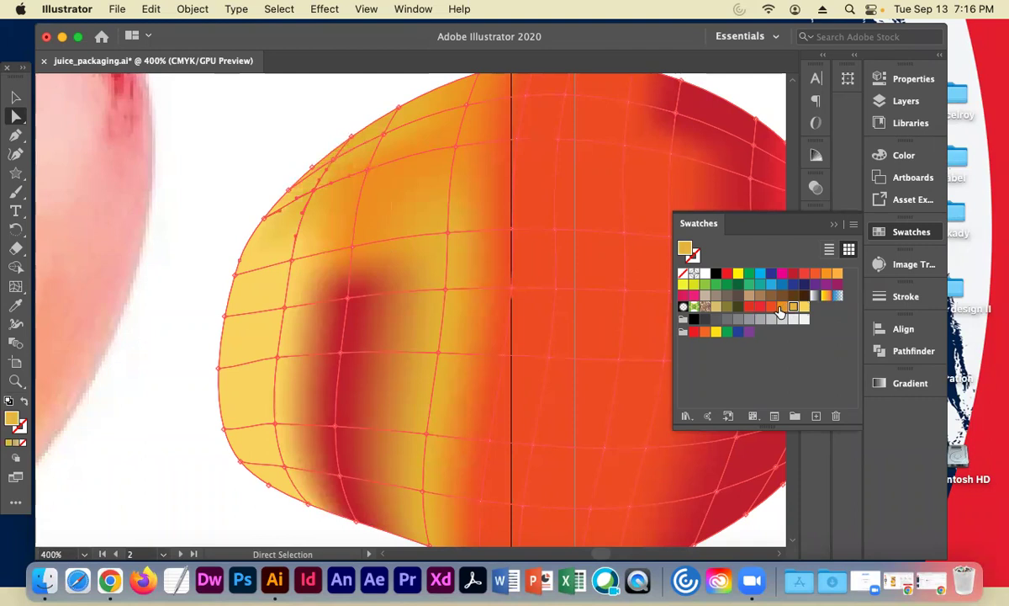
pyautogui.click(268, 135)
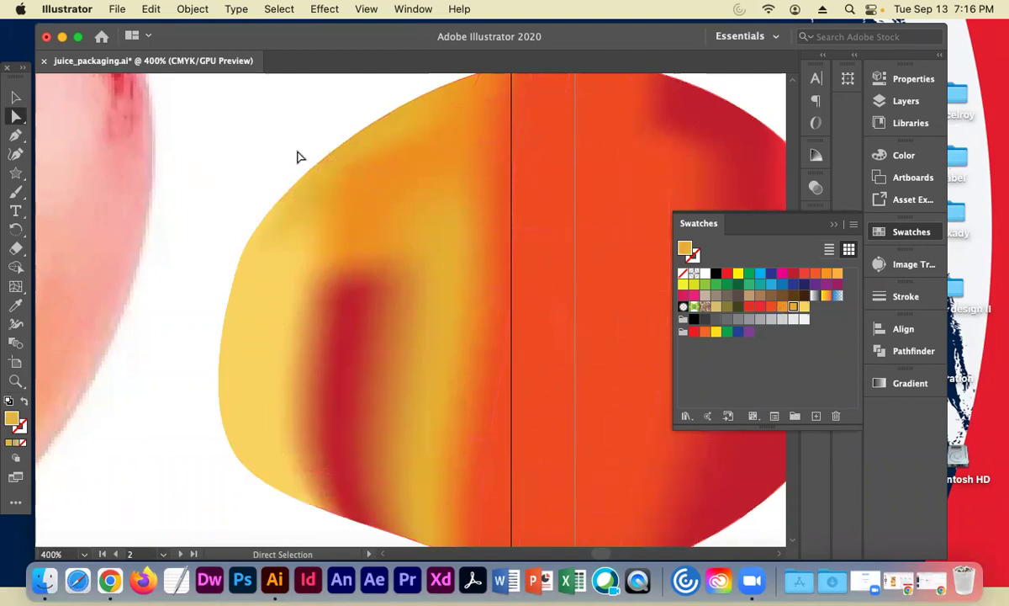
pyautogui.click(316, 198)
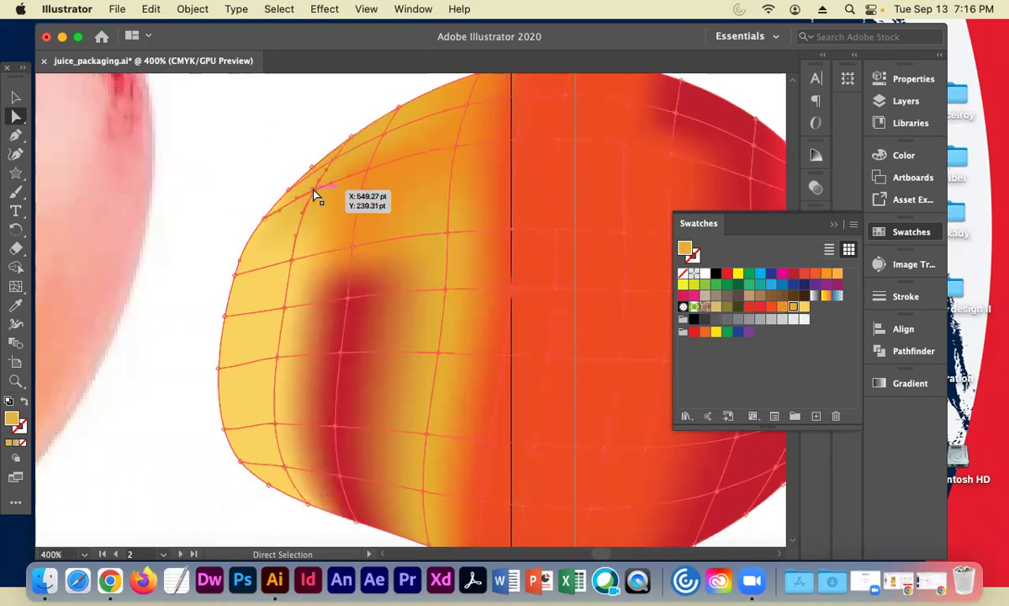
pyautogui.click(782, 307)
pyautogui.click(217, 164)
pyautogui.click(338, 156)
pyautogui.press('v')
pyautogui.click(228, 142)
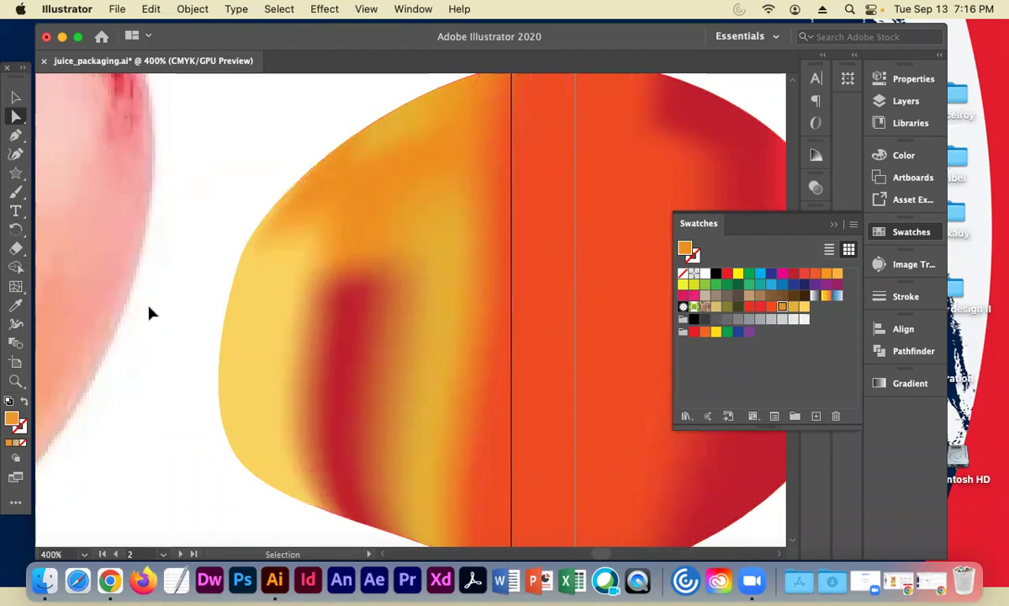
pyautogui.press('super+minus')
pyautogui.press('super+minus')
pyautogui.press('super+minus')
# Pan to the mango mesh, select it and zoom to 300% on its left side
pyautogui.click(383, 244)
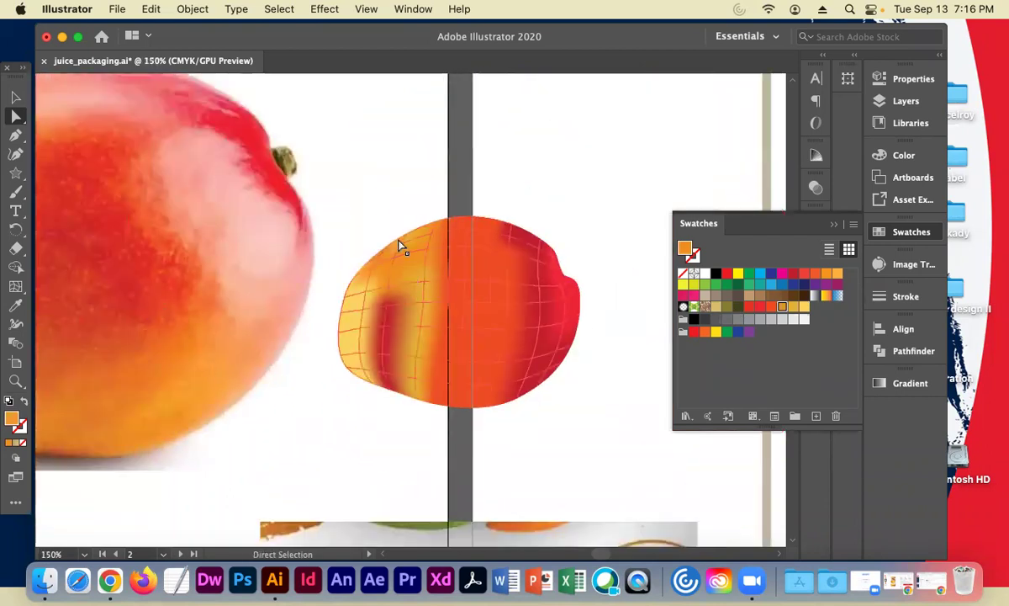
pyautogui.click(309, 300)
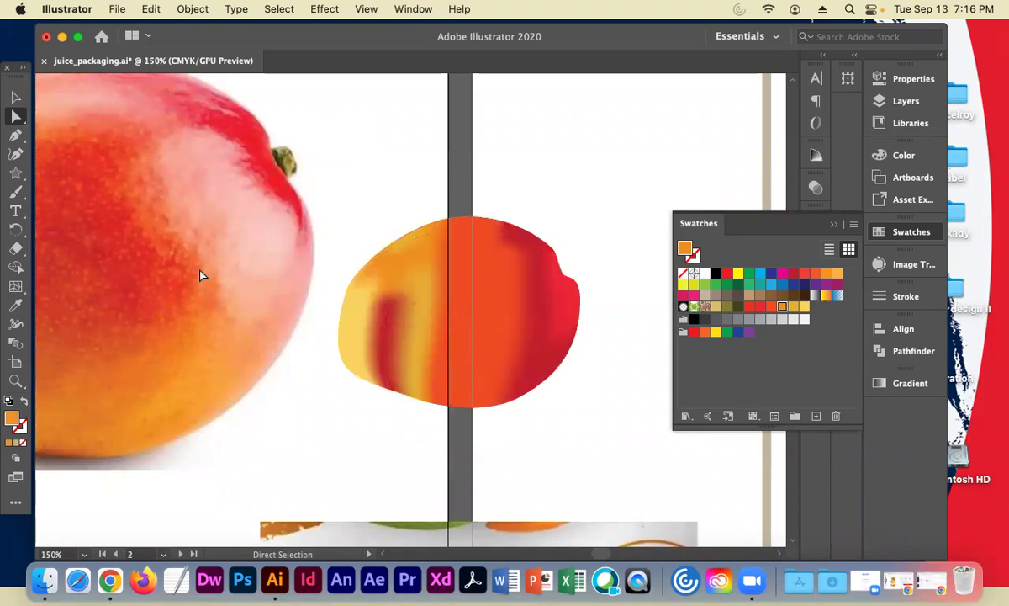
pyautogui.moveTo(144, 255); pyautogui.dragTo(357, 280)
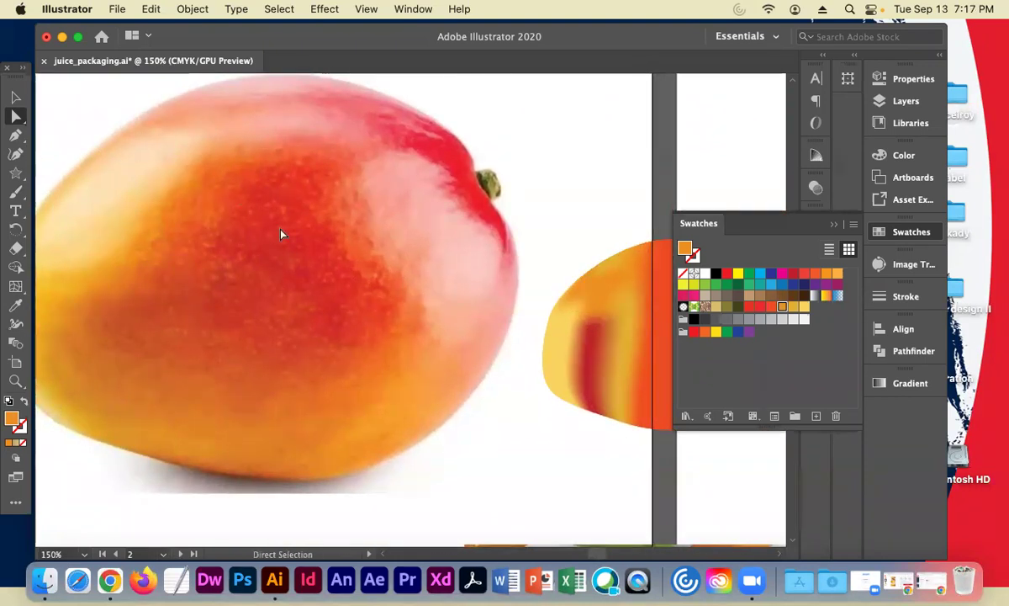
pyautogui.moveTo(561, 430); pyautogui.dragTo(431, 406)
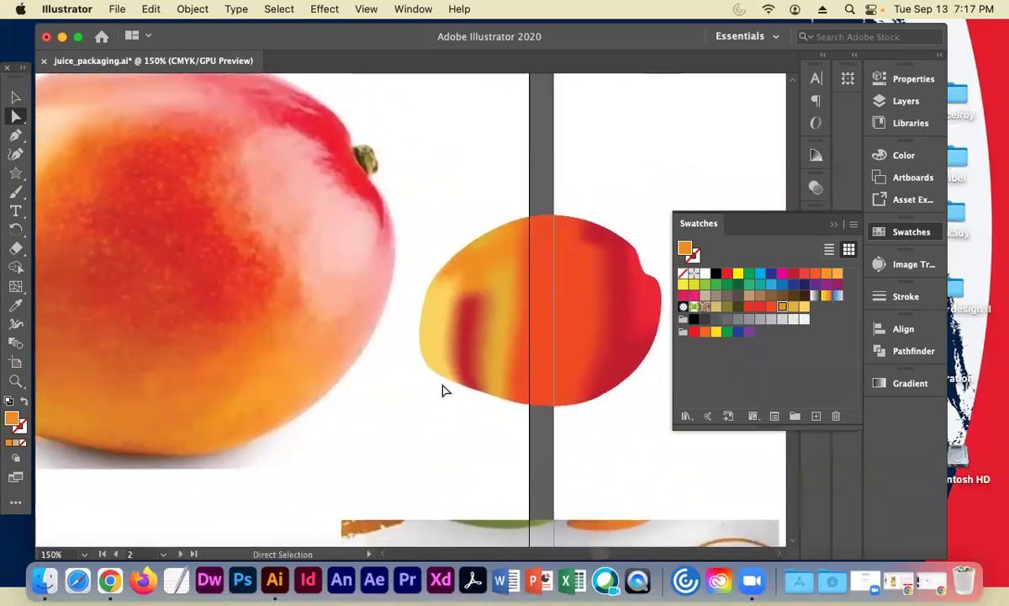
pyautogui.scroll(-1, 442, 353)
pyautogui.click(456, 327)
pyautogui.press('super+equal')
pyautogui.press('super+equal')
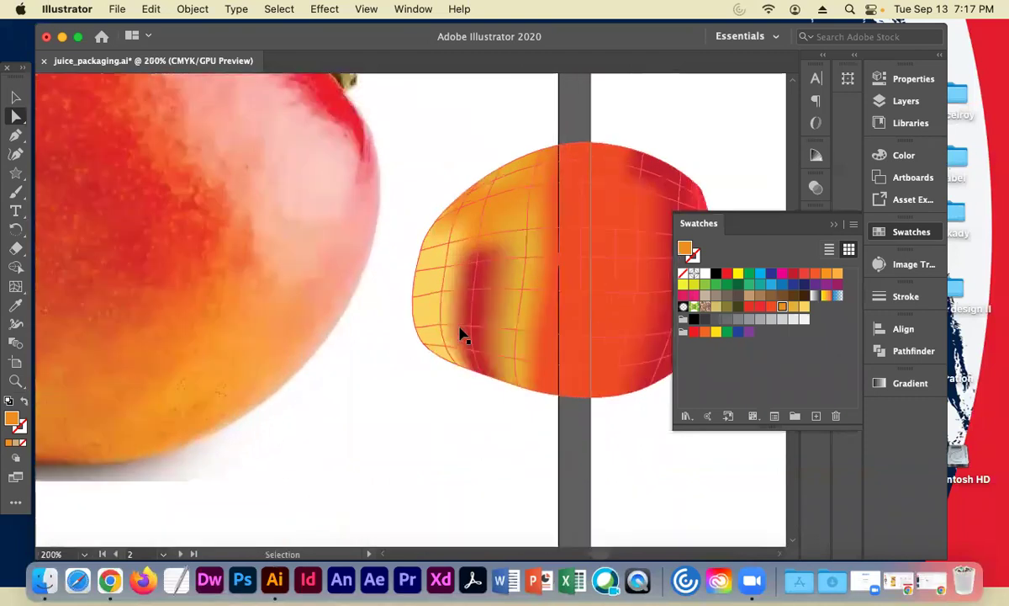
# Recolour the red mesh points in the mango's left streak golden yellow and orange
pyautogui.press('space')
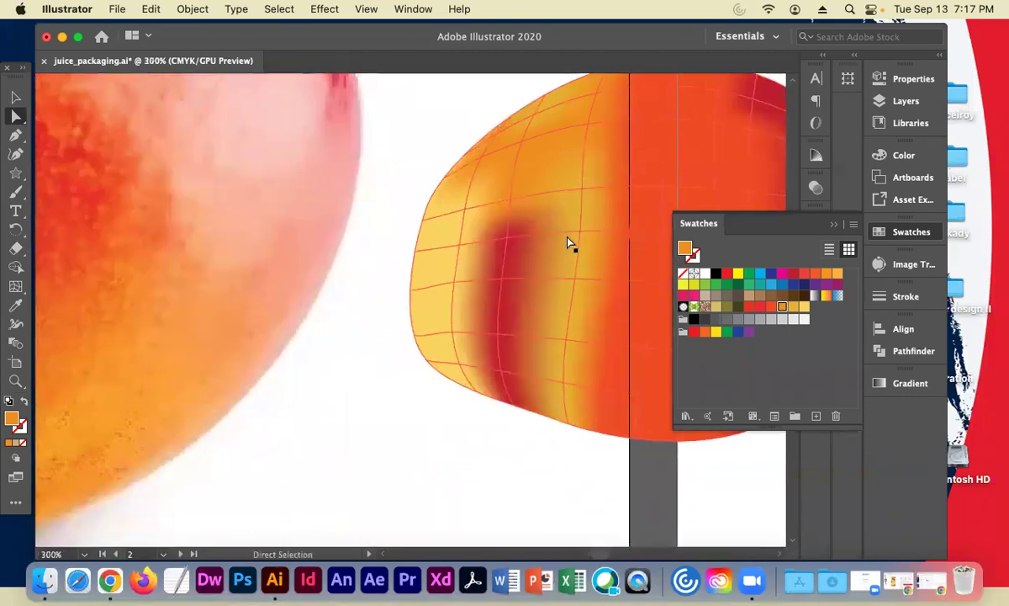
pyautogui.click(503, 234)
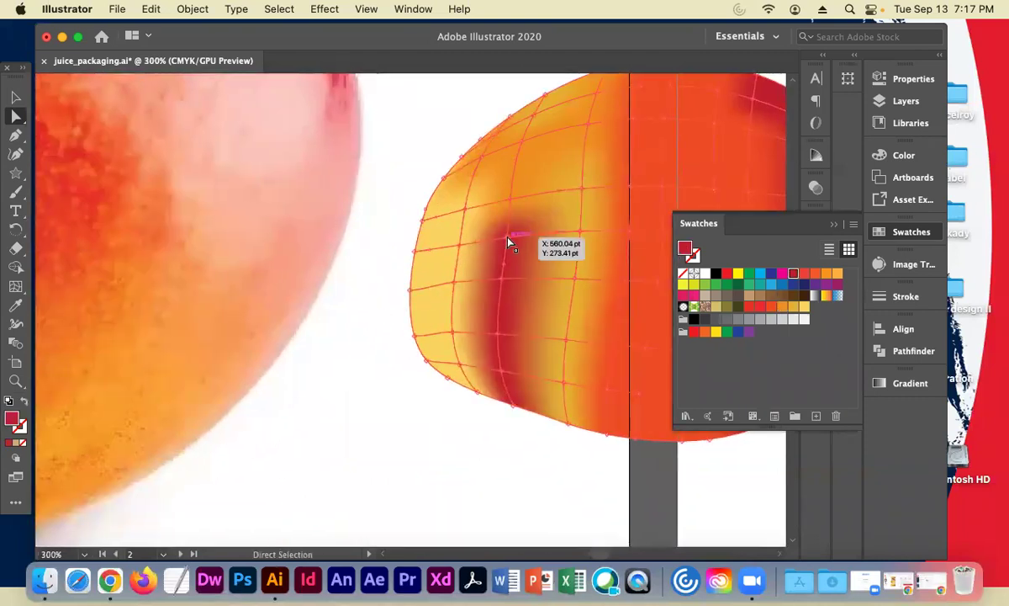
pyautogui.click(793, 310)
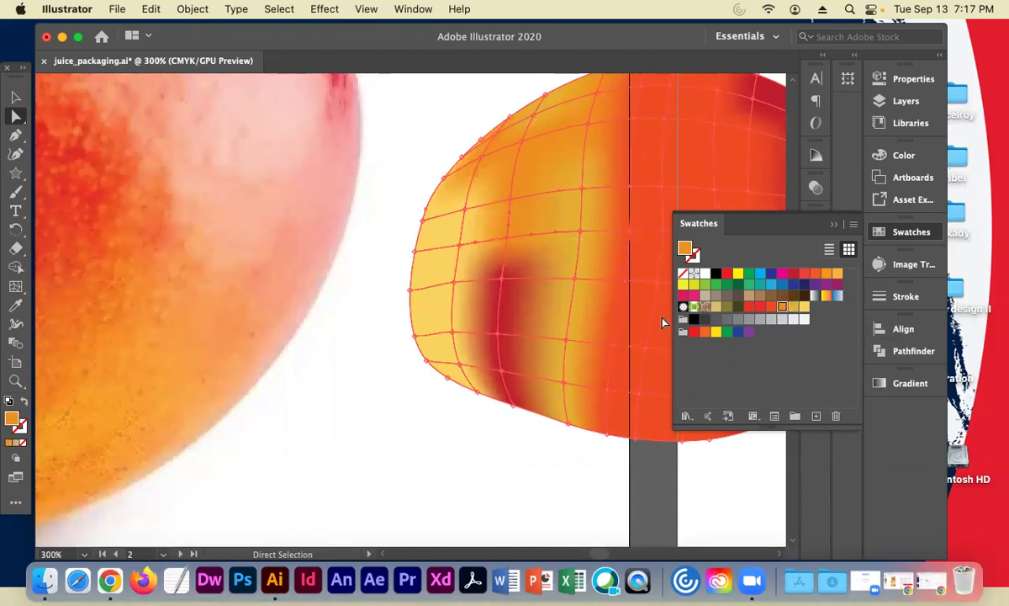
pyautogui.click(469, 263)
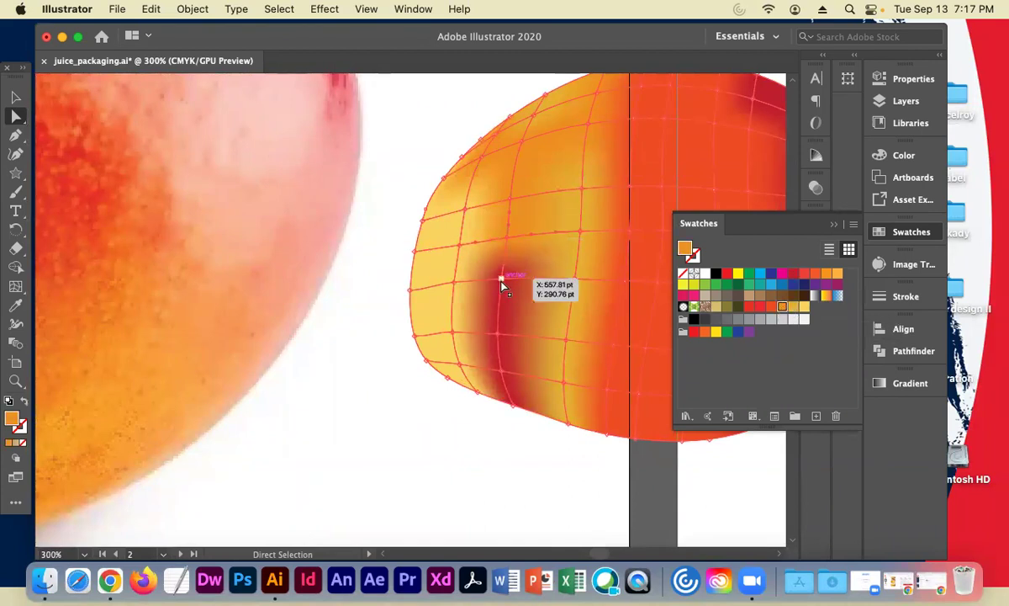
pyautogui.click(782, 308)
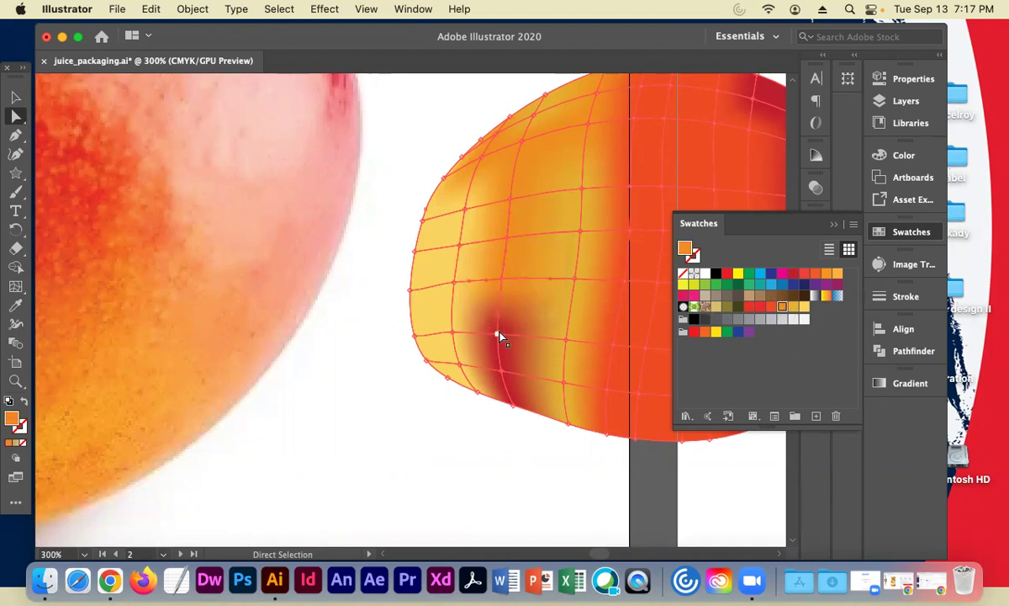
pyautogui.click(499, 336)
pyautogui.click(782, 308)
pyautogui.click(502, 370)
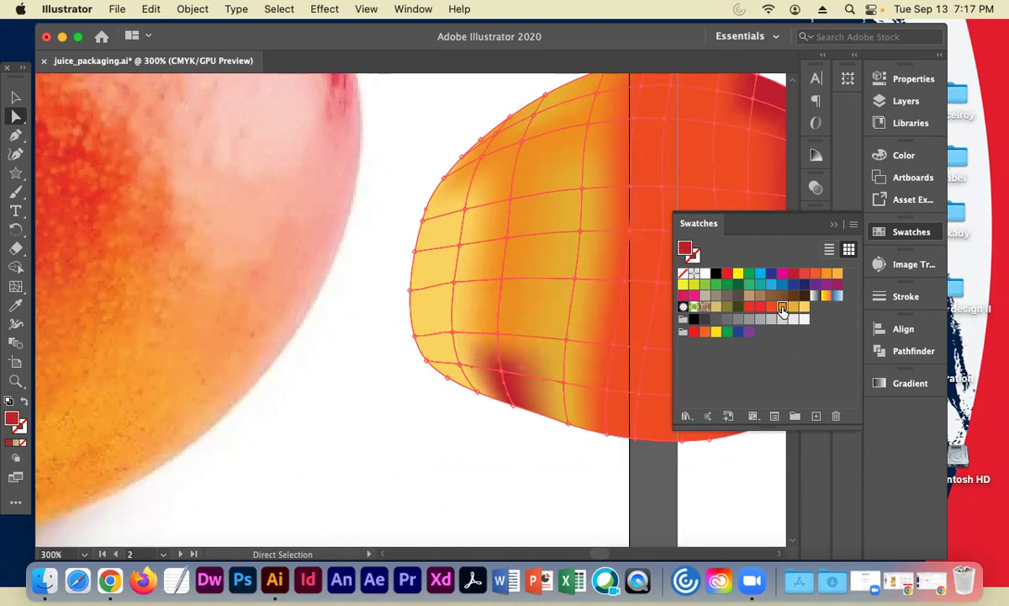
pyautogui.click(782, 307)
pyautogui.click(512, 407)
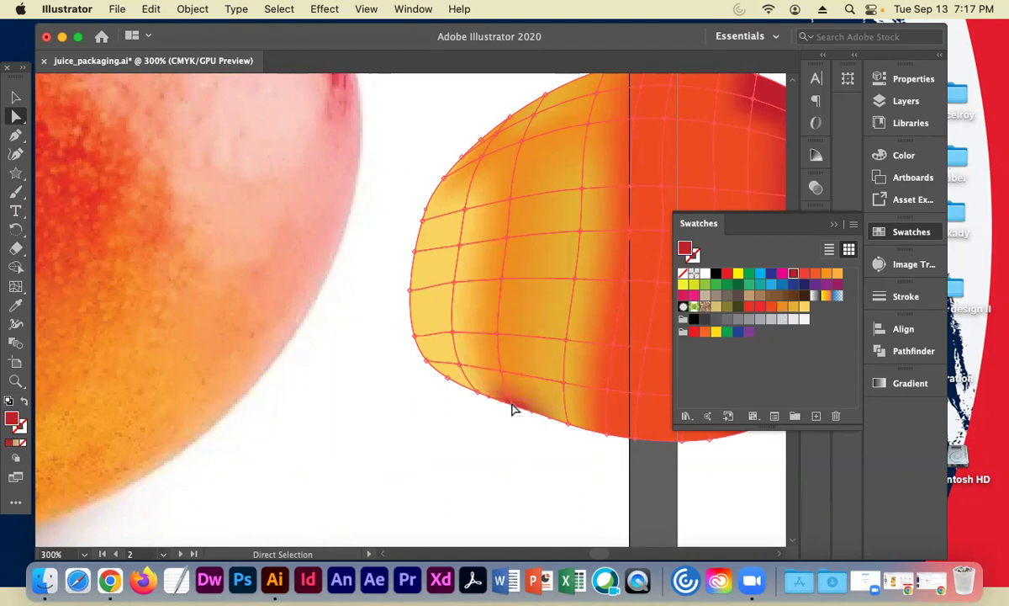
pyautogui.click(782, 307)
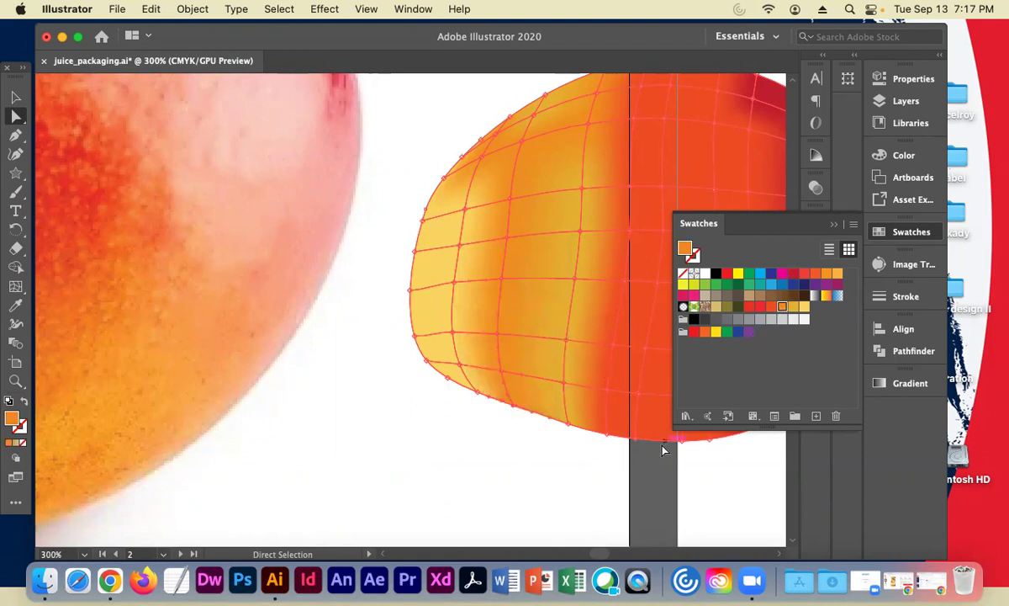
# Colour the mesh points along the mango's lower edge red
pyautogui.click(570, 427)
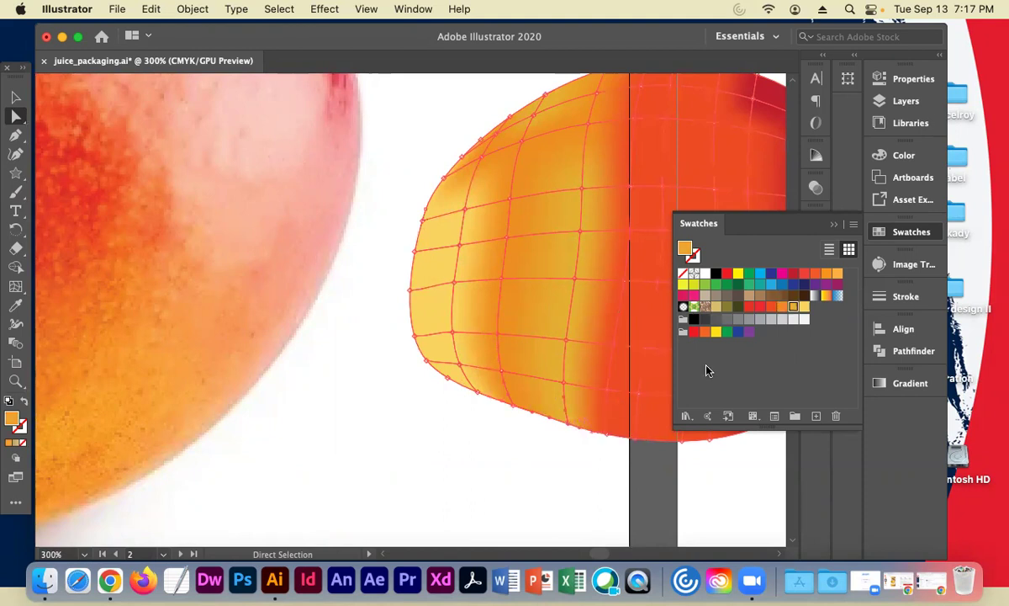
pyautogui.click(760, 306)
pyautogui.click(496, 421)
pyautogui.click(465, 383)
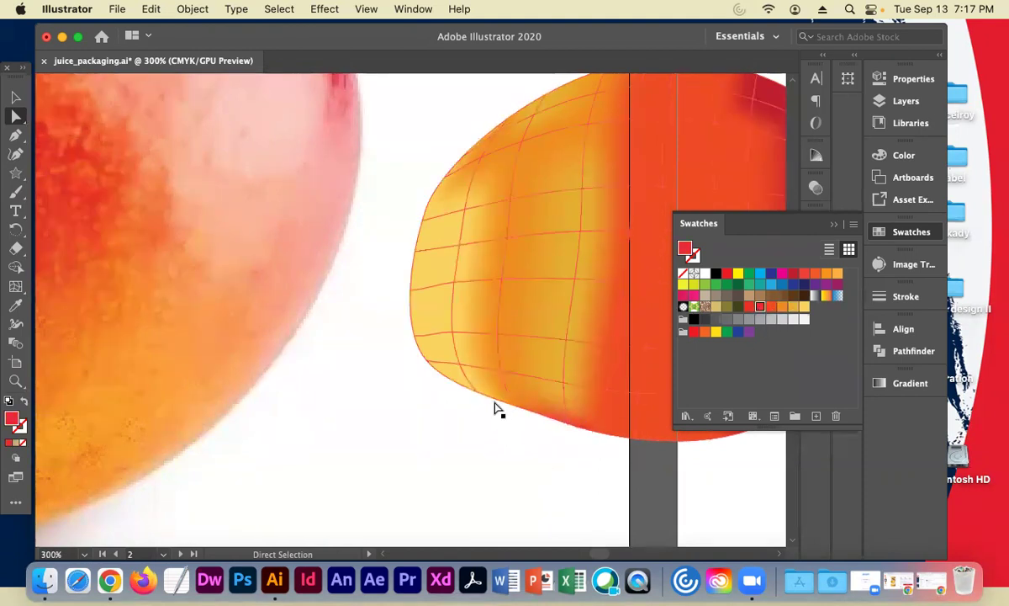
pyautogui.click(513, 411)
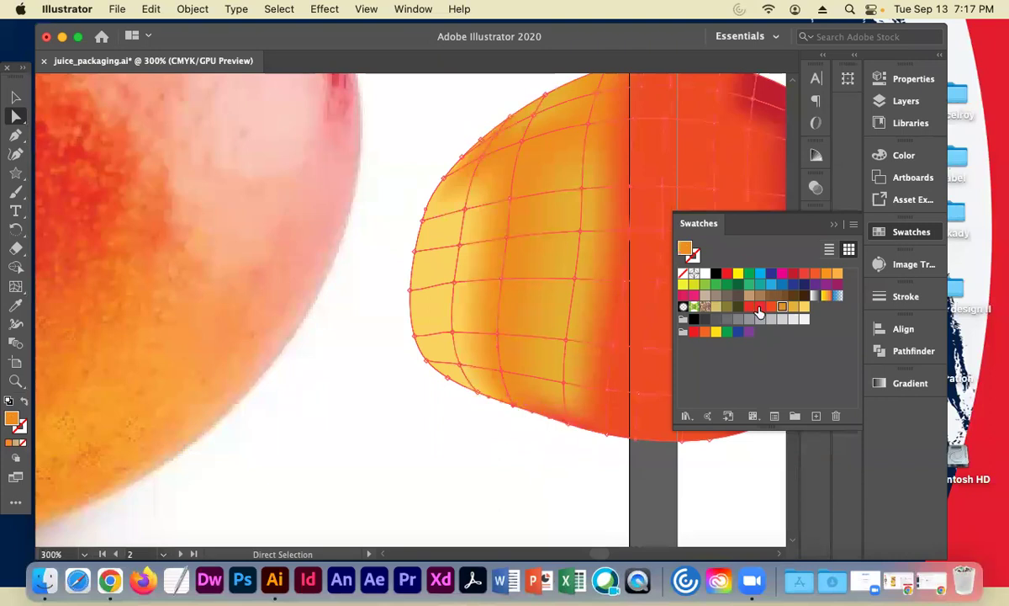
pyautogui.click(760, 308)
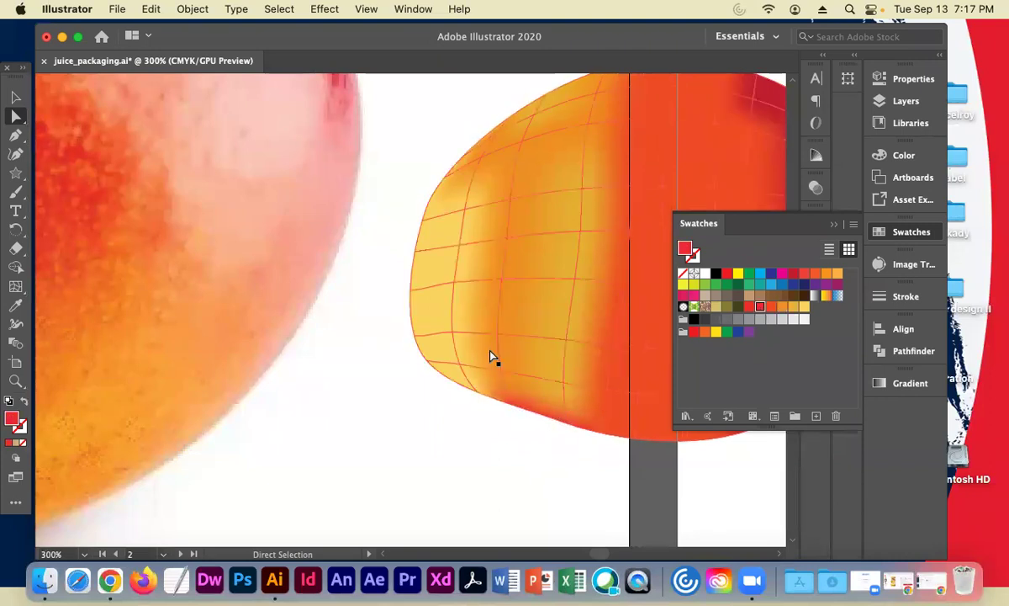
pyautogui.click(513, 410)
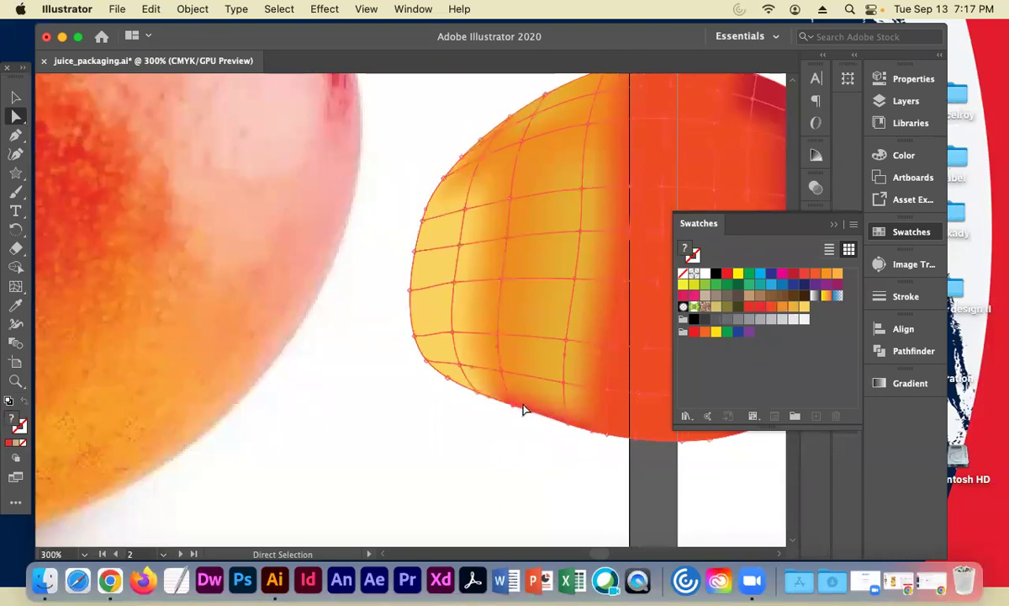
pyautogui.click(515, 411)
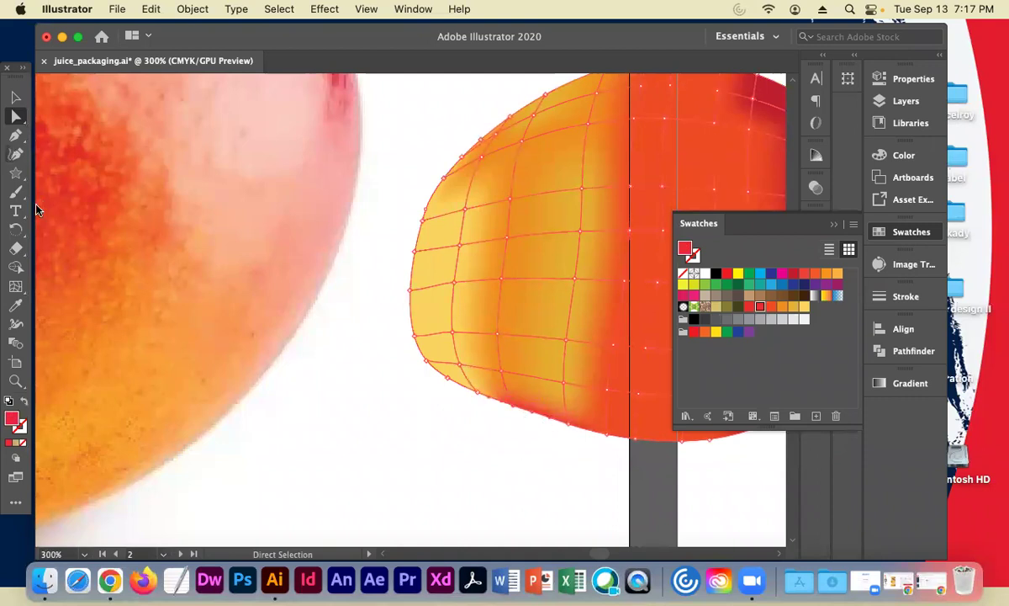
pyautogui.click(15, 286)
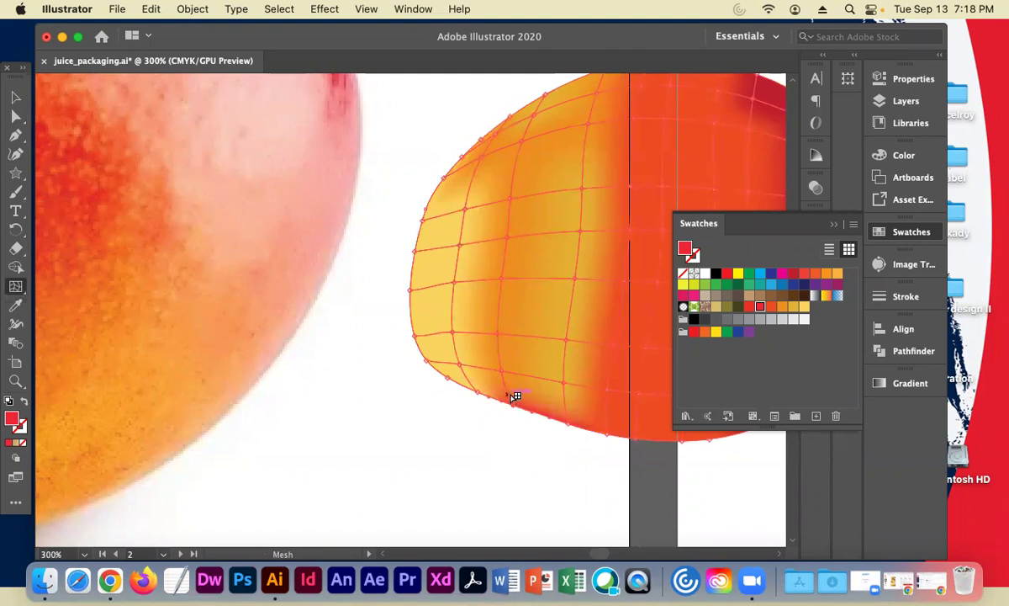
# Add a mesh point on the mango's lower edge and colour it and a neighbouring point orange
pyautogui.click(511, 393)
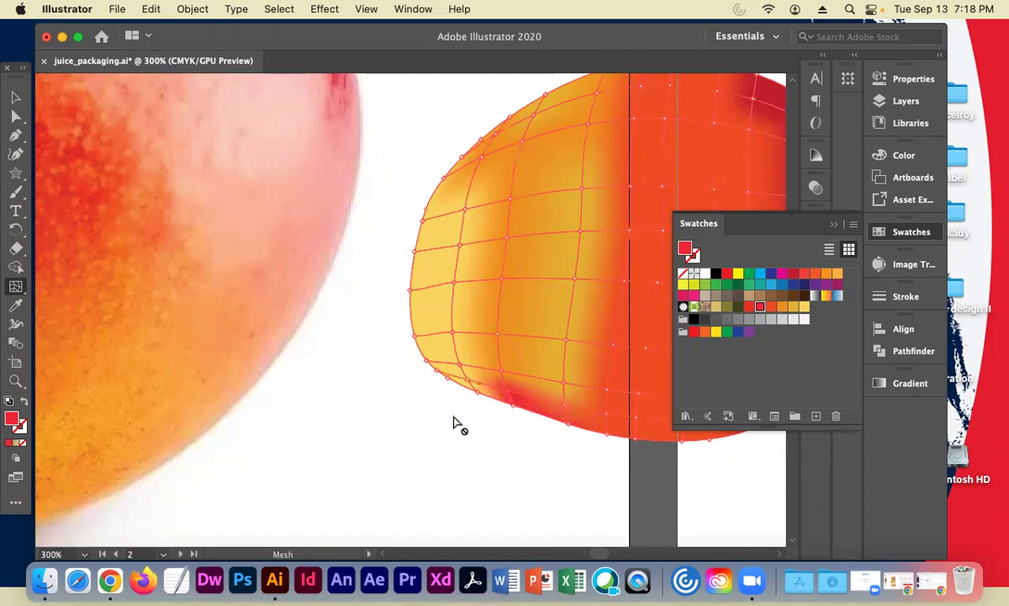
pyautogui.click(782, 306)
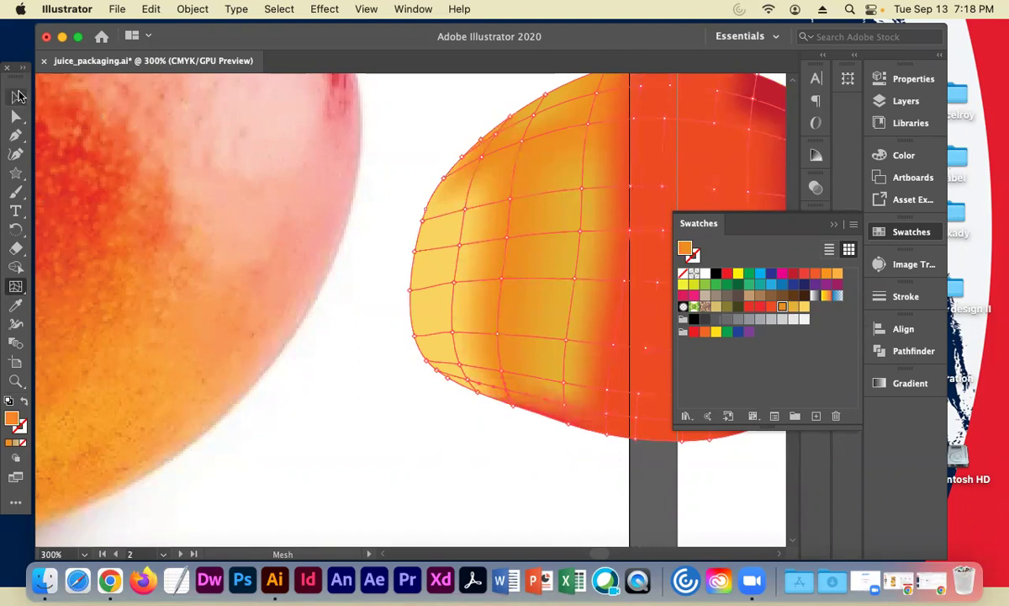
pyautogui.click(16, 97)
pyautogui.click(362, 405)
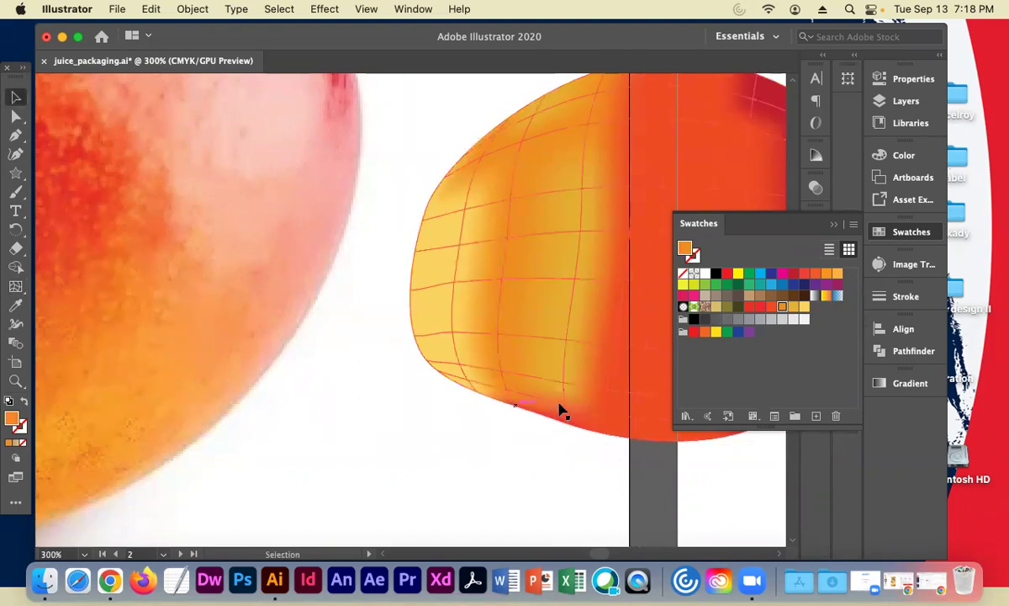
pyautogui.click(564, 409)
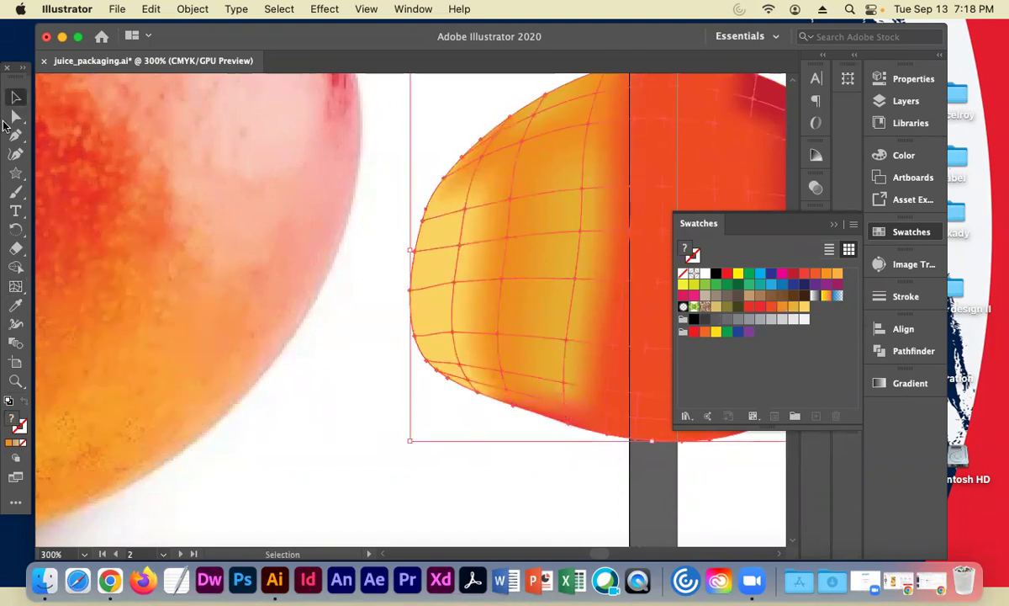
pyautogui.click(18, 116)
pyautogui.click(576, 419)
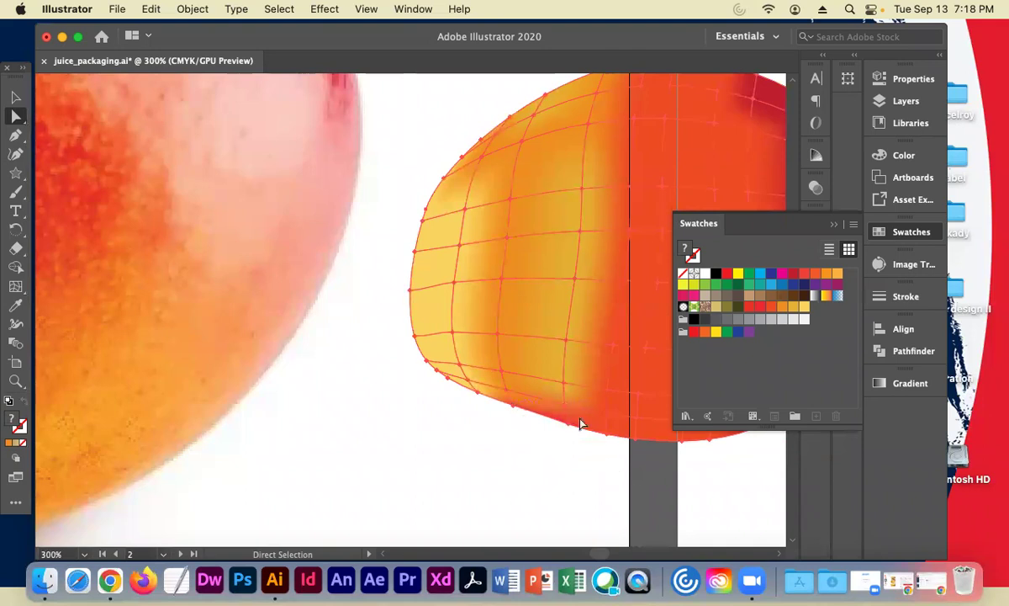
pyautogui.click(781, 307)
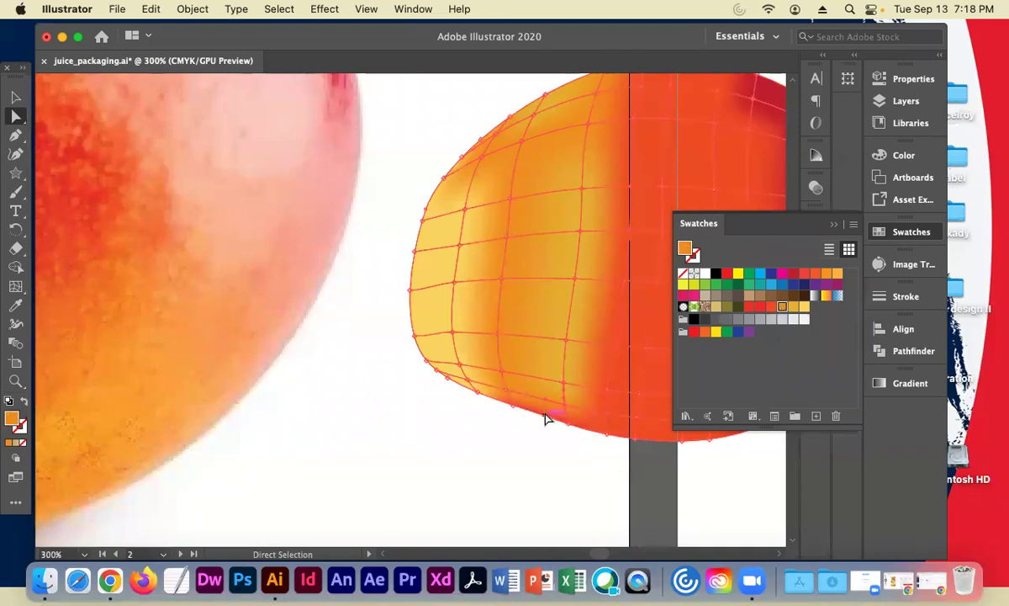
# Shade the nearby lower-edge mesh area red, then zoom out to 66.67%
pyautogui.click(610, 418)
pyautogui.click(771, 307)
pyautogui.click(781, 307)
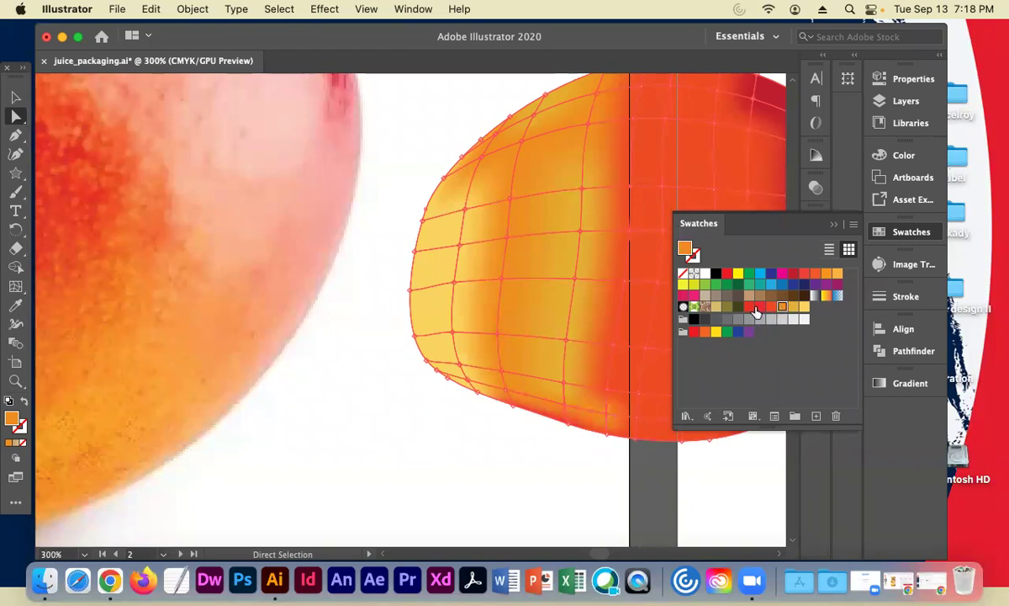
pyautogui.click(760, 308)
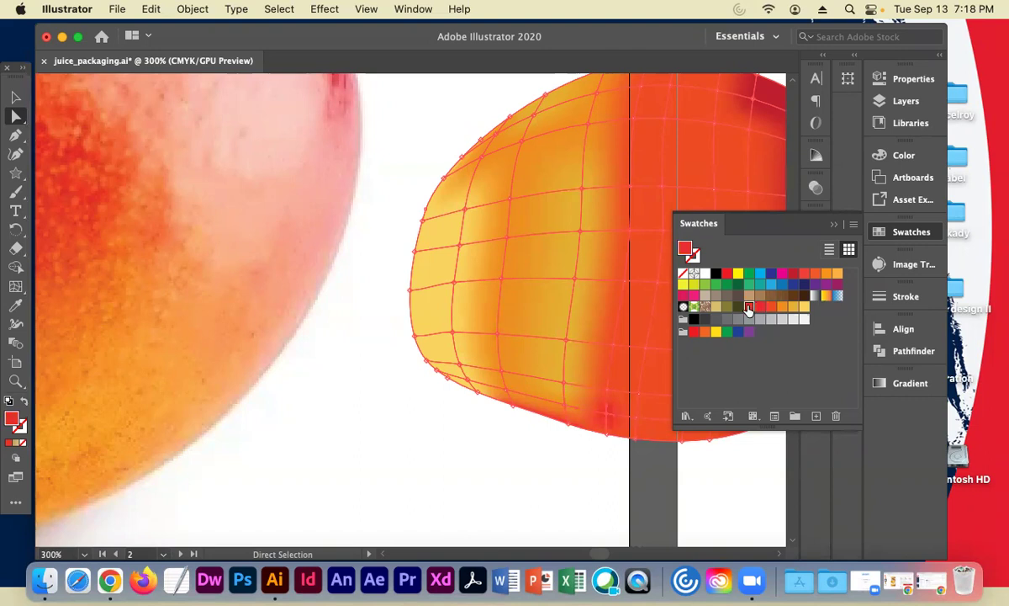
pyautogui.click(577, 459)
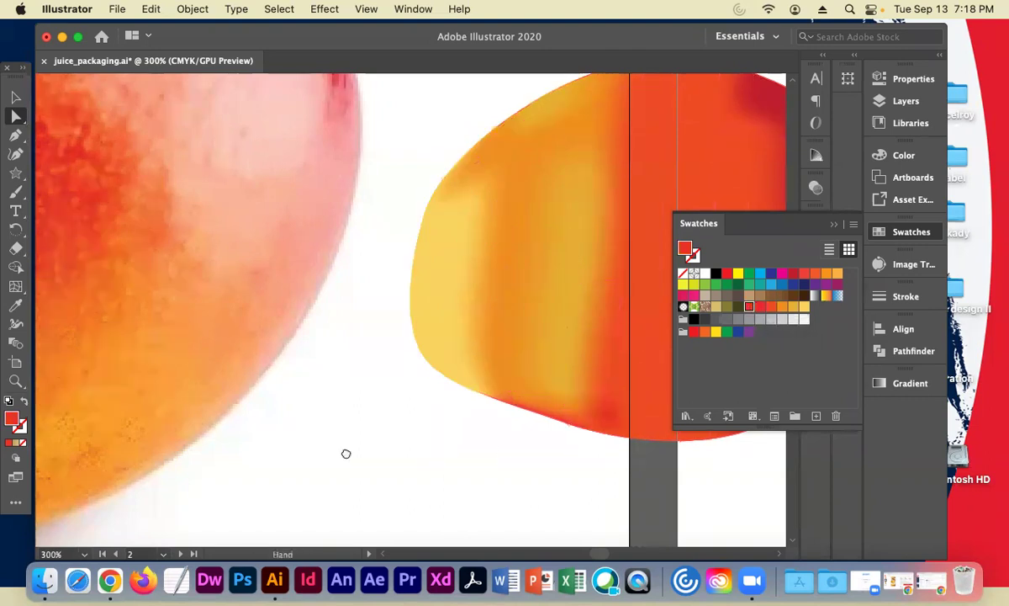
pyautogui.hscroll(4, 320, 458)
pyautogui.press('super+minus')
pyautogui.press('super+minus')
pyautogui.press('super+minus')
pyautogui.press('super+minus')
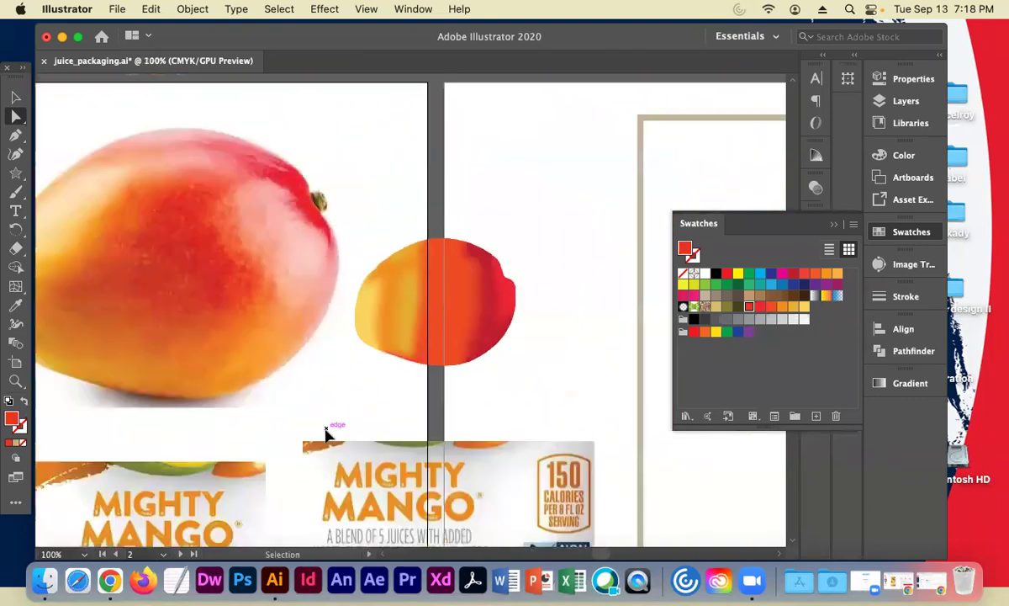
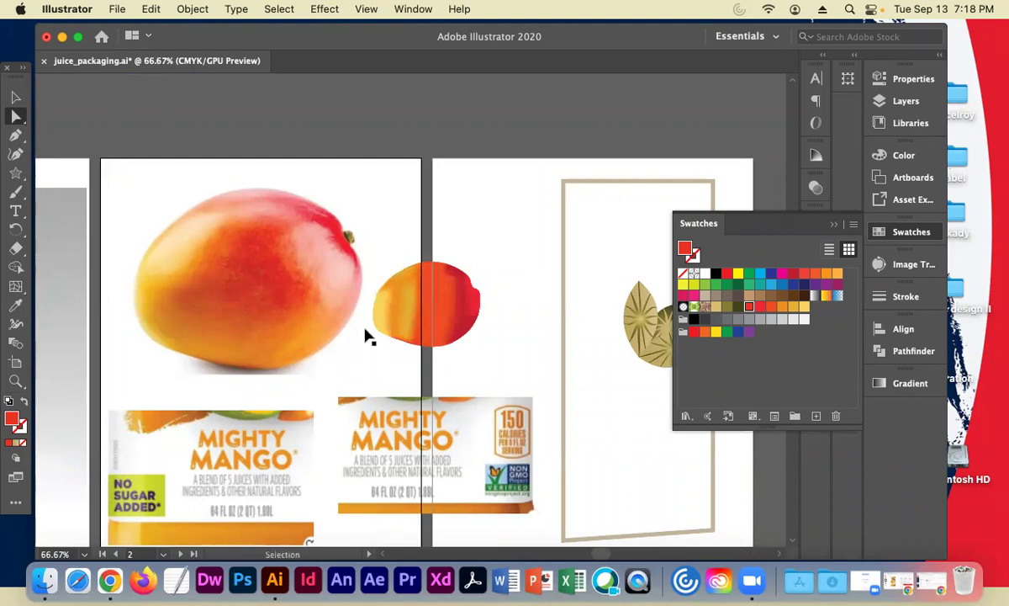
# Colour several mesh points on the mango slice's yellow left side orange
pyautogui.press('super+plus')
pyautogui.press('super+plus')
pyautogui.press('super+plus')
pyautogui.press('super+plus')
pyautogui.press('super+plus')
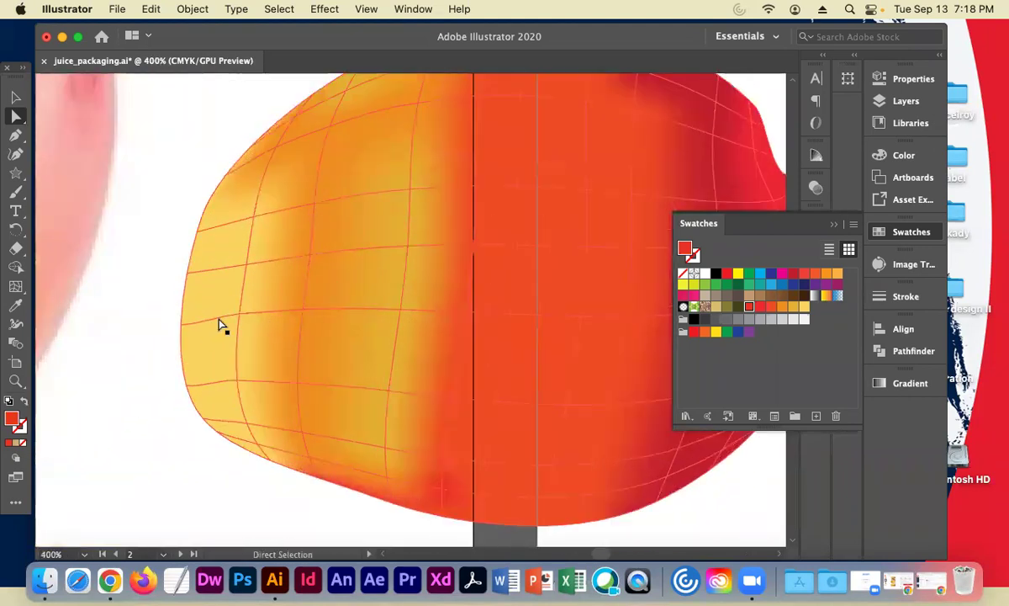
pyautogui.click(239, 320)
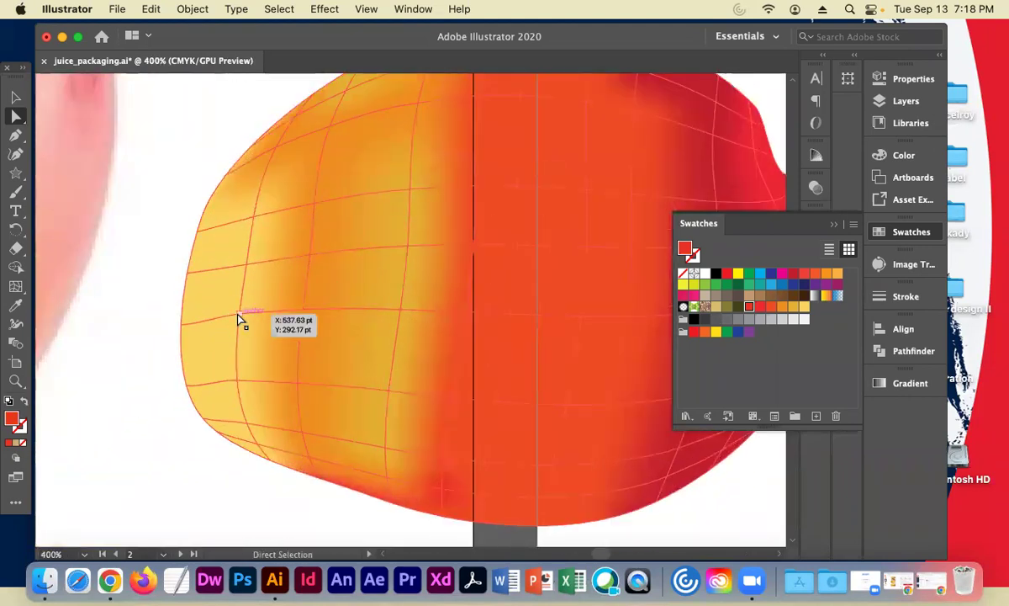
pyautogui.click(782, 308)
pyautogui.click(239, 384)
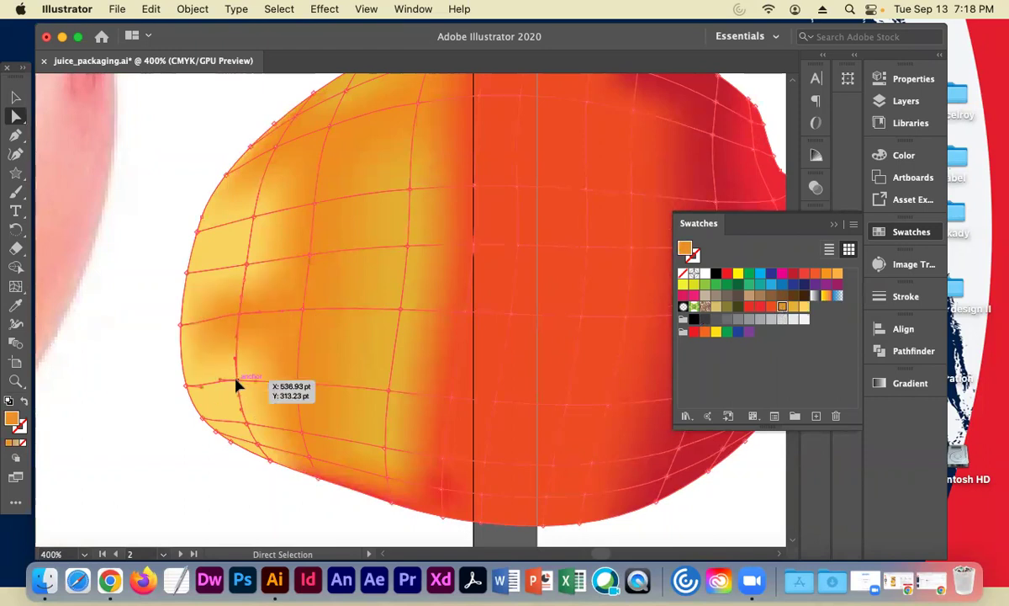
pyautogui.click(805, 306)
pyautogui.click(781, 308)
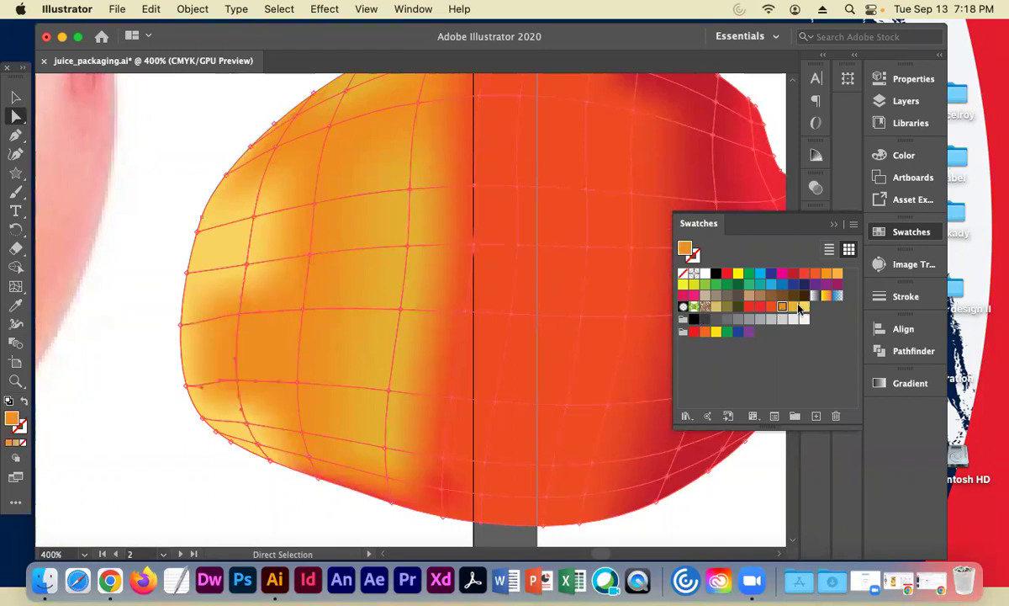
pyautogui.moveTo(117, 359); pyautogui.dragTo(352, 329)
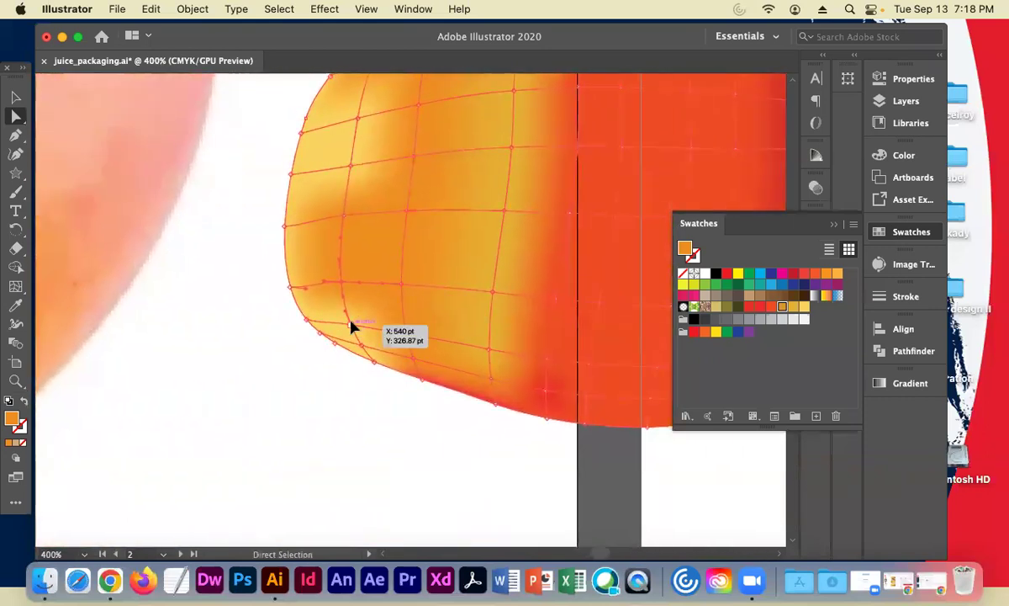
pyautogui.click(792, 308)
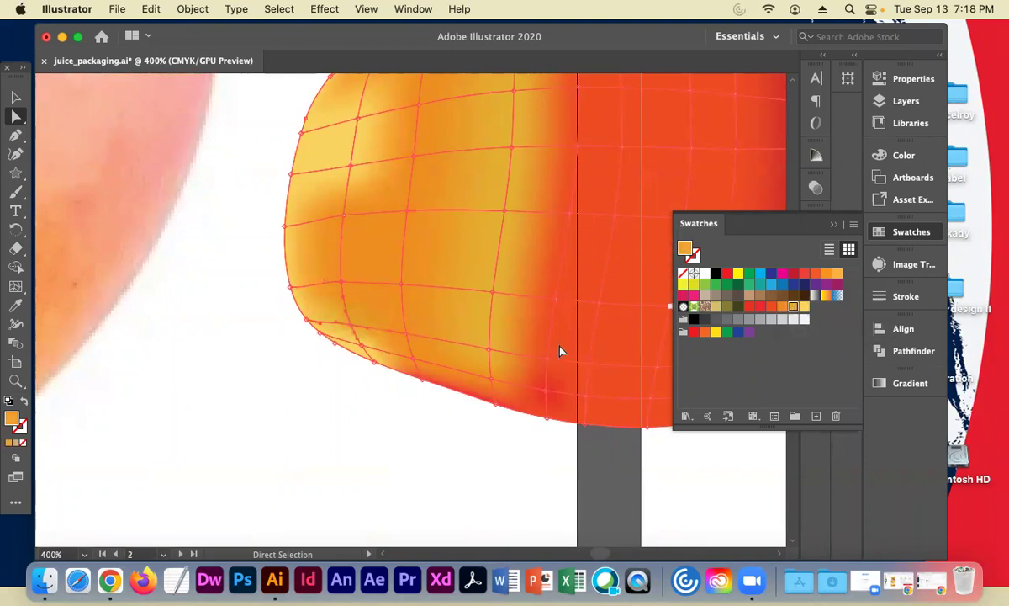
pyautogui.click(213, 348)
# Give two neighbouring mesh points in the mango's middle a red-orange fill
pyautogui.press('super+minus')
pyautogui.press('super+minus')
pyautogui.press('super+minus')
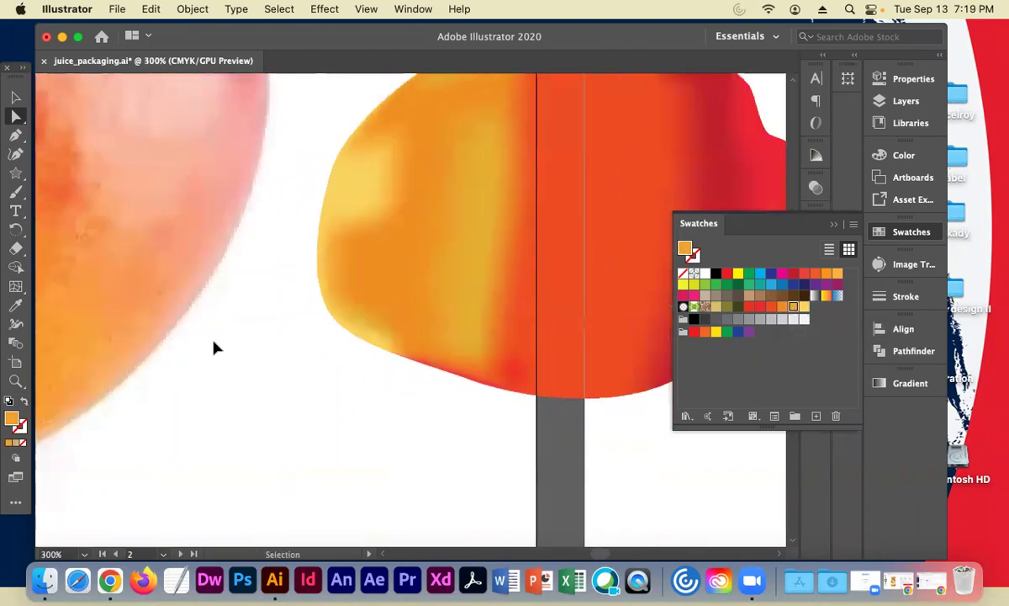
pyautogui.moveTo(133, 291); pyautogui.dragTo(344, 376)
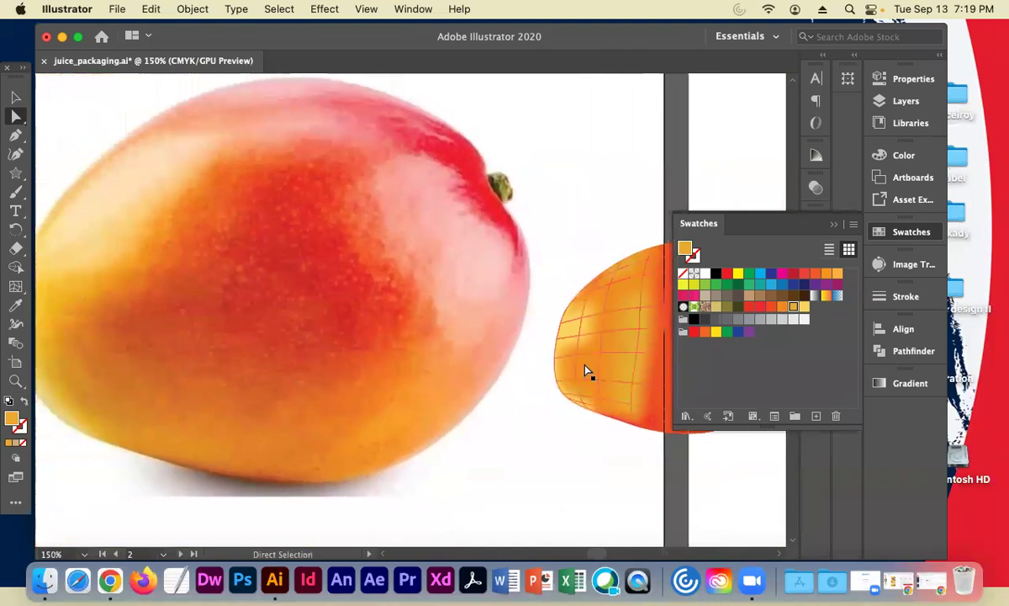
pyautogui.moveTo(581, 354); pyautogui.dragTo(415, 351)
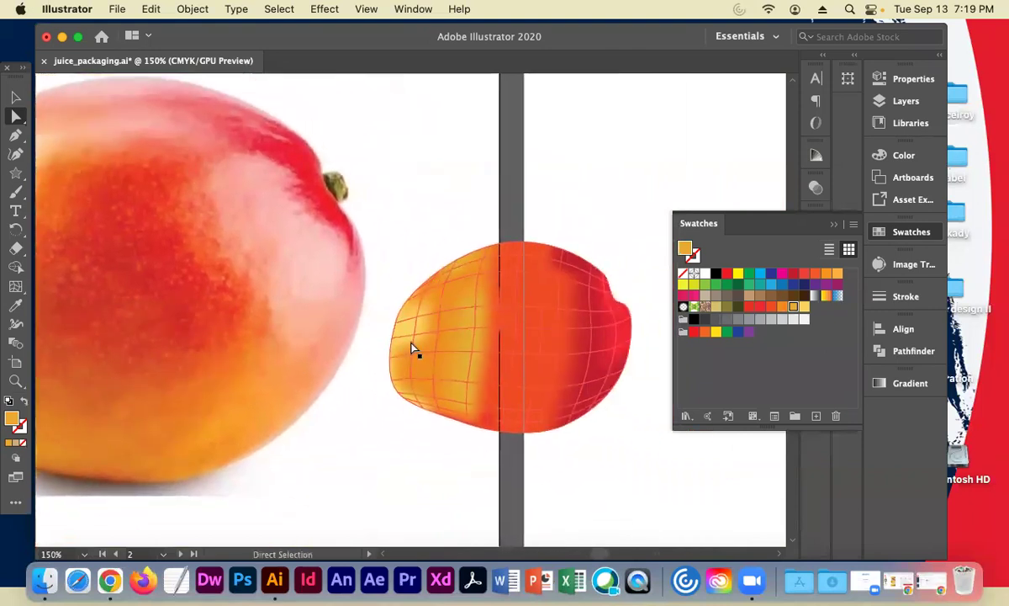
pyautogui.press('super+equal')
pyautogui.press('super+equal')
pyautogui.press('super+equal')
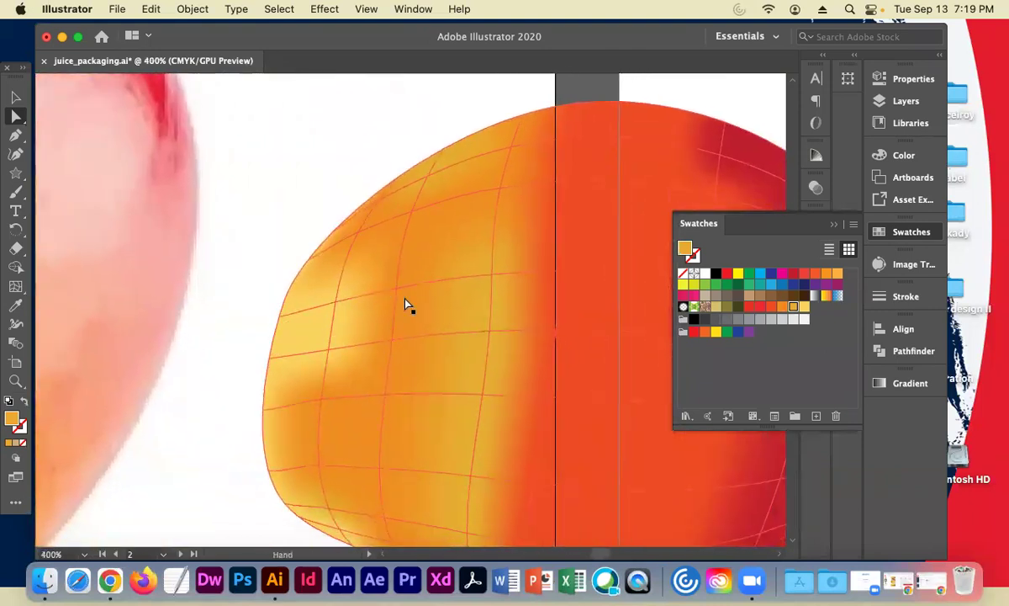
pyautogui.click(489, 333)
pyautogui.click(772, 308)
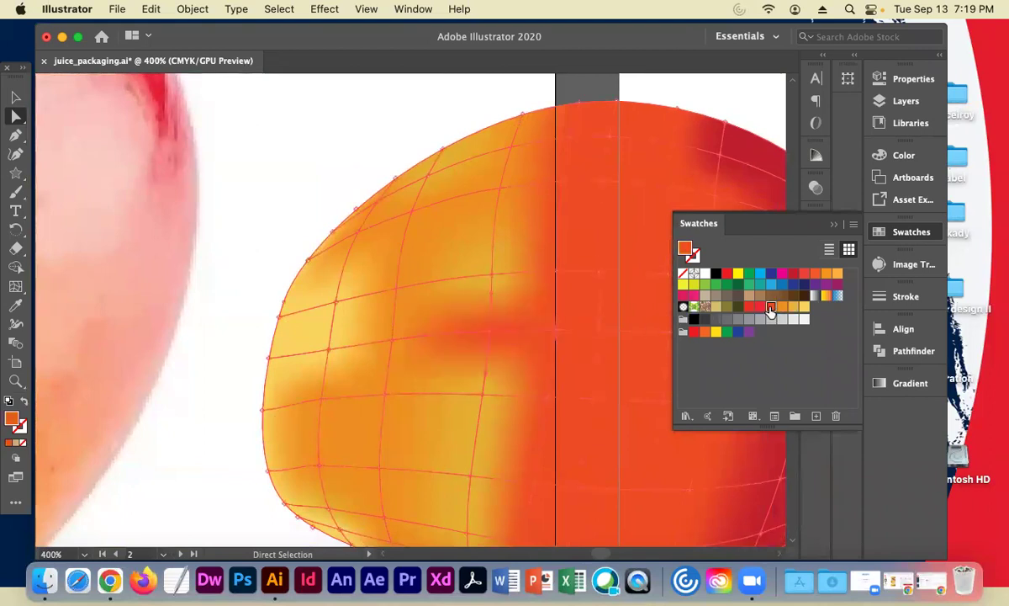
pyautogui.click(494, 278)
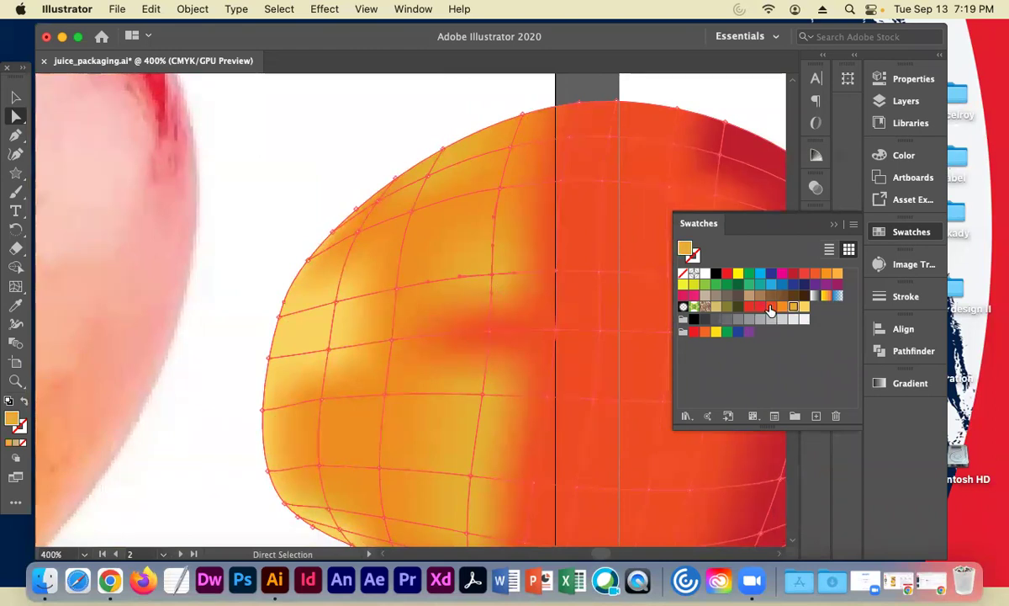
pyautogui.click(771, 308)
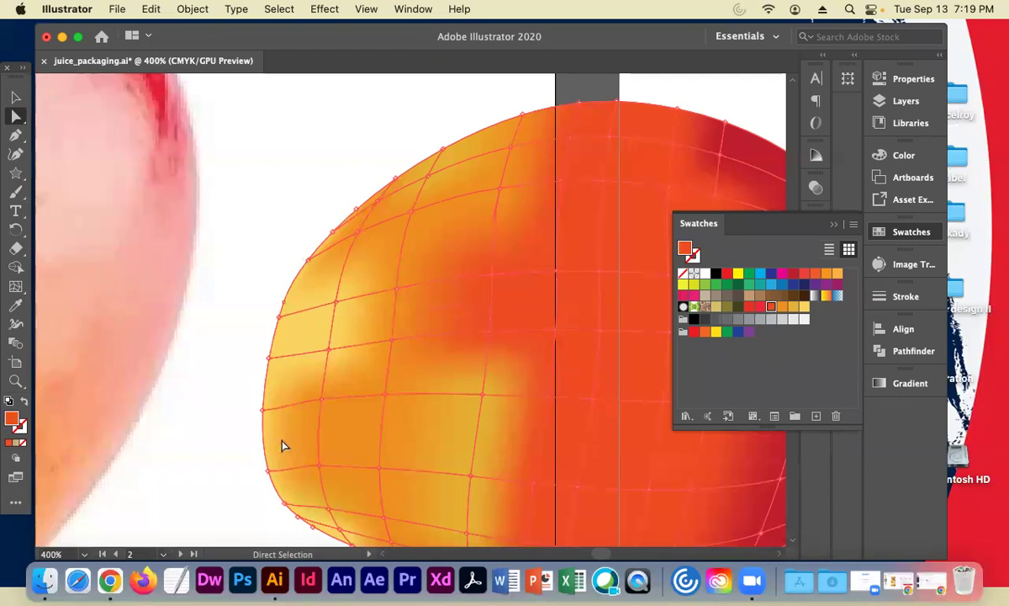
pyautogui.scroll(-5, 286, 435)
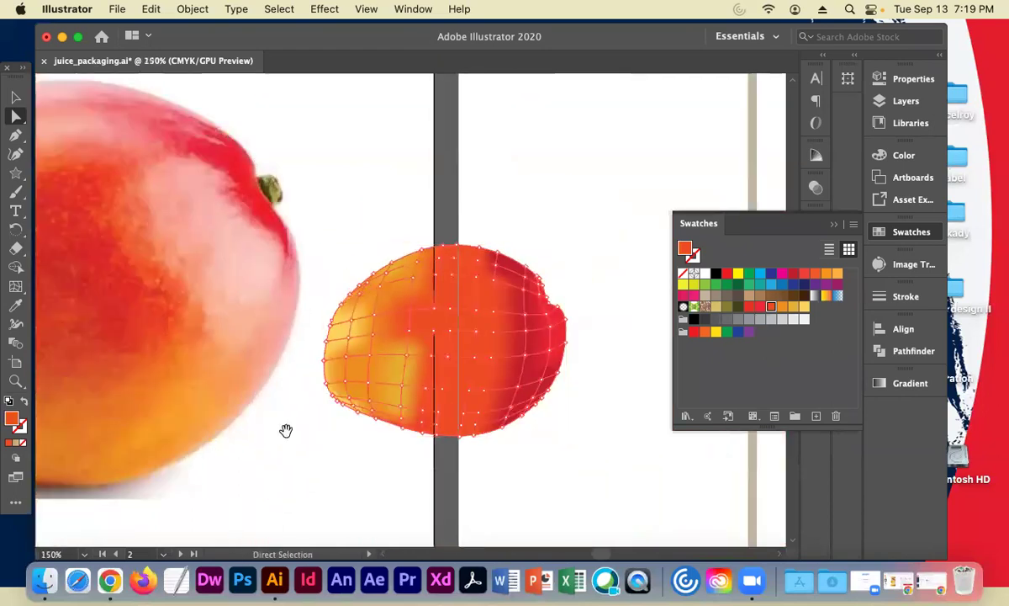
# Bring the mango back into view and colour its first two mesh points orange
pyautogui.moveTo(377, 383); pyautogui.dragTo(585, 328)
pyautogui.click(548, 426)
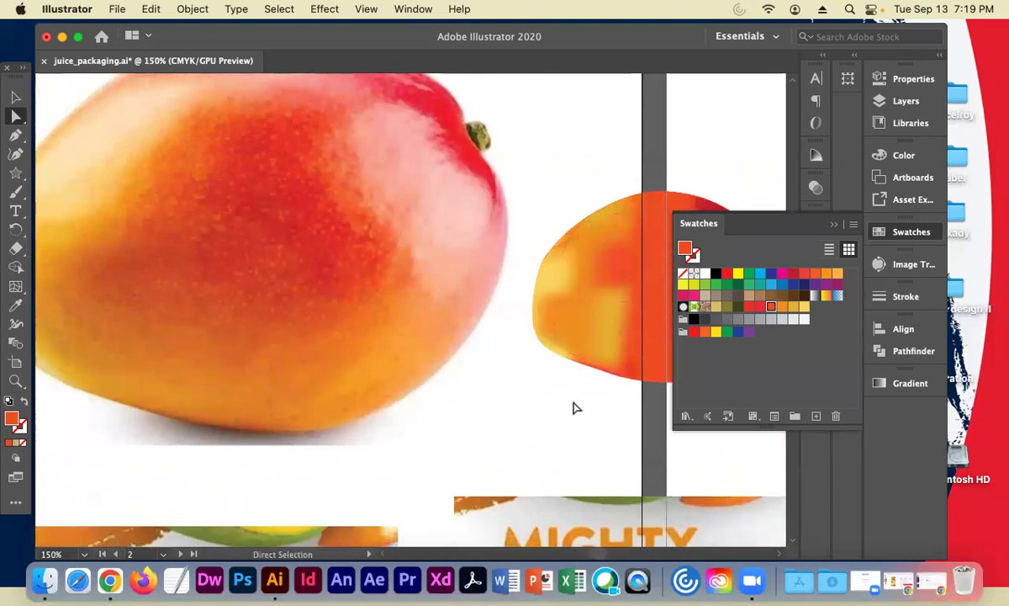
pyautogui.moveTo(564, 403); pyautogui.dragTo(435, 398)
pyautogui.click(505, 360)
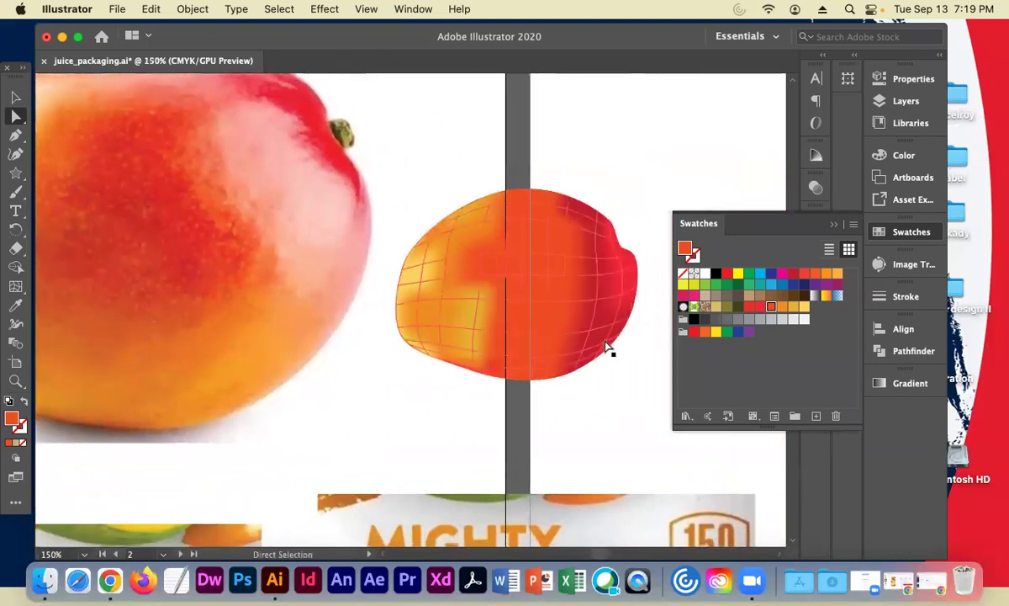
pyautogui.click(564, 380)
pyautogui.hscroll(5, 408, 392)
pyautogui.scroll(-2, 408, 392)
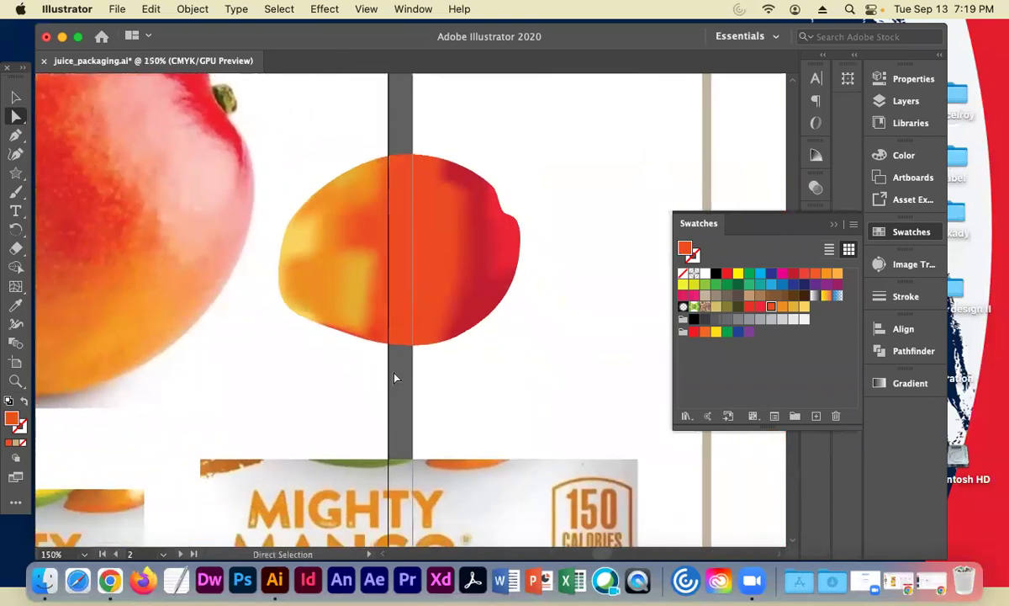
pyautogui.press('super+equal')
pyautogui.press('super+equal')
pyautogui.press('super+equal')
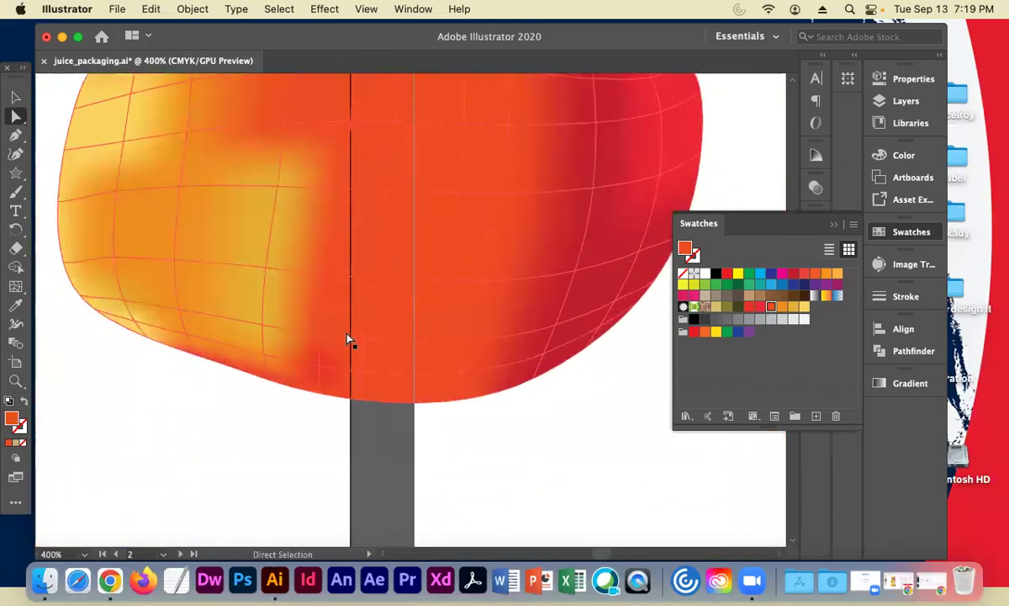
pyautogui.click(327, 341)
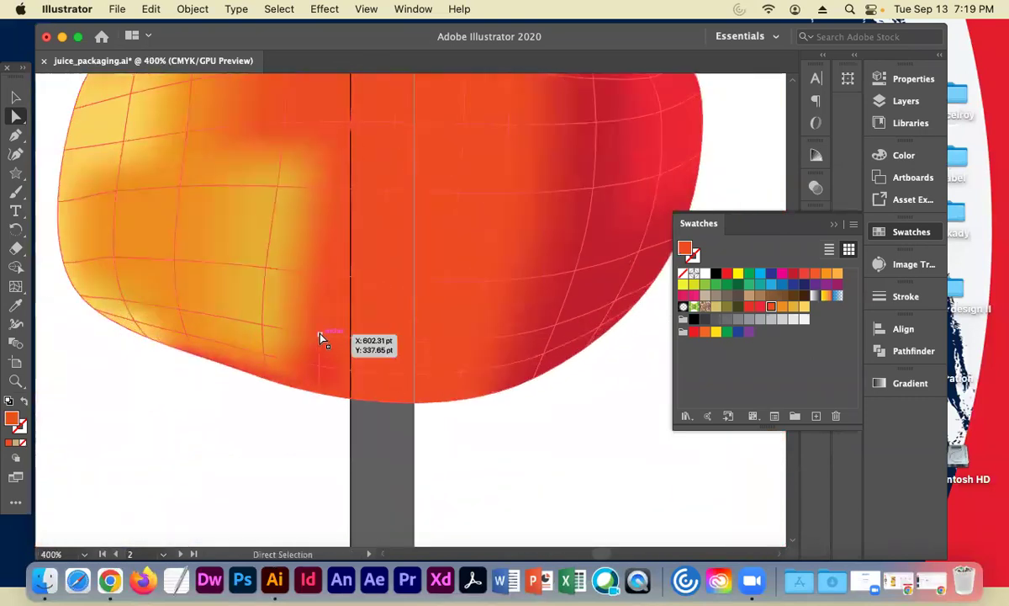
pyautogui.click(793, 307)
pyautogui.click(782, 308)
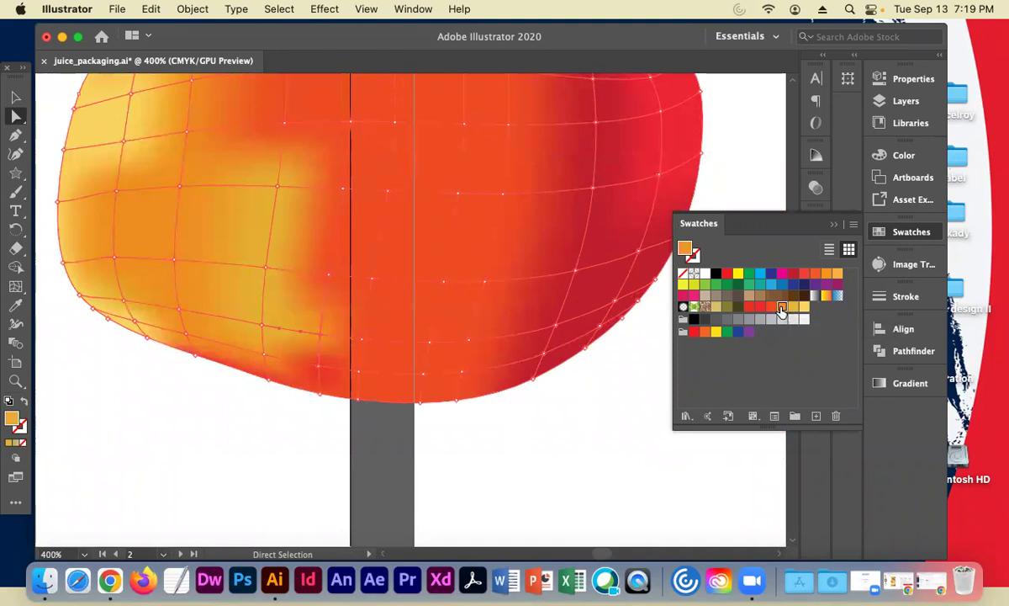
pyautogui.click(362, 345)
pyautogui.click(782, 307)
# Colour four more mesh points across the mango orange, then deselect
pyautogui.click(434, 349)
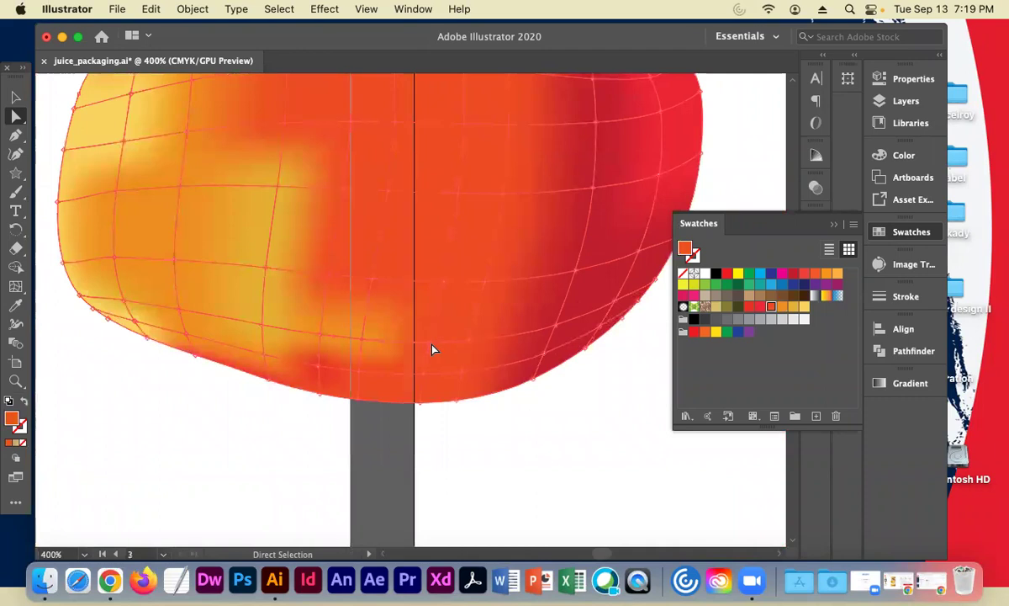
pyautogui.click(461, 340)
pyautogui.click(783, 308)
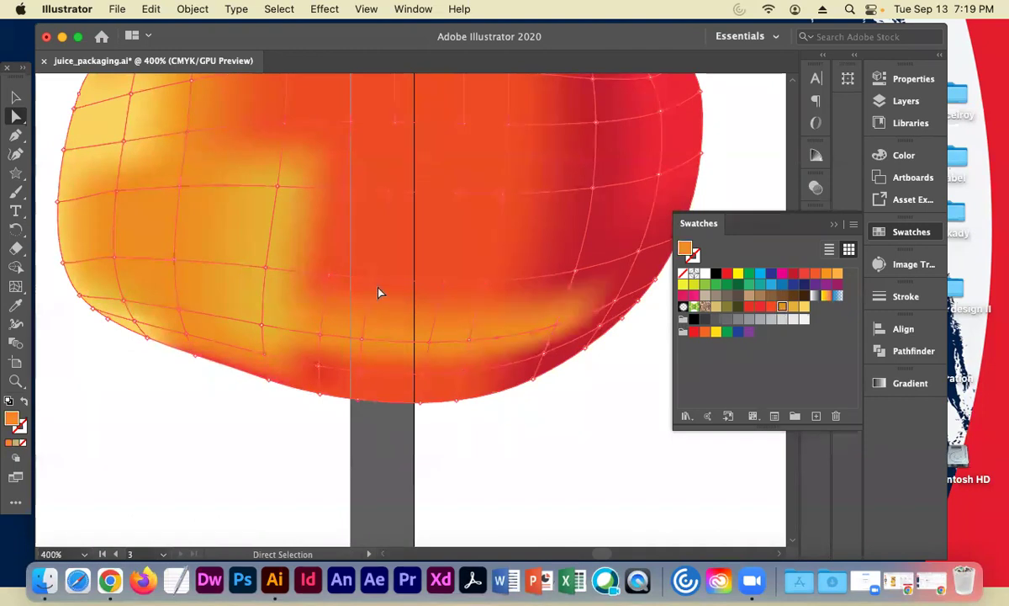
pyautogui.click(550, 330)
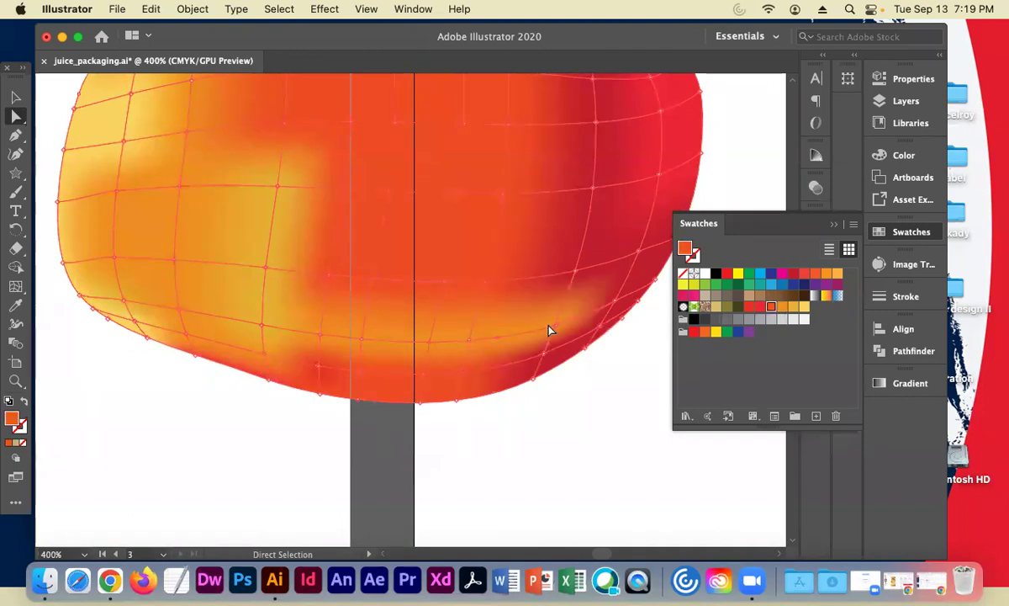
pyautogui.click(782, 308)
pyautogui.click(331, 279)
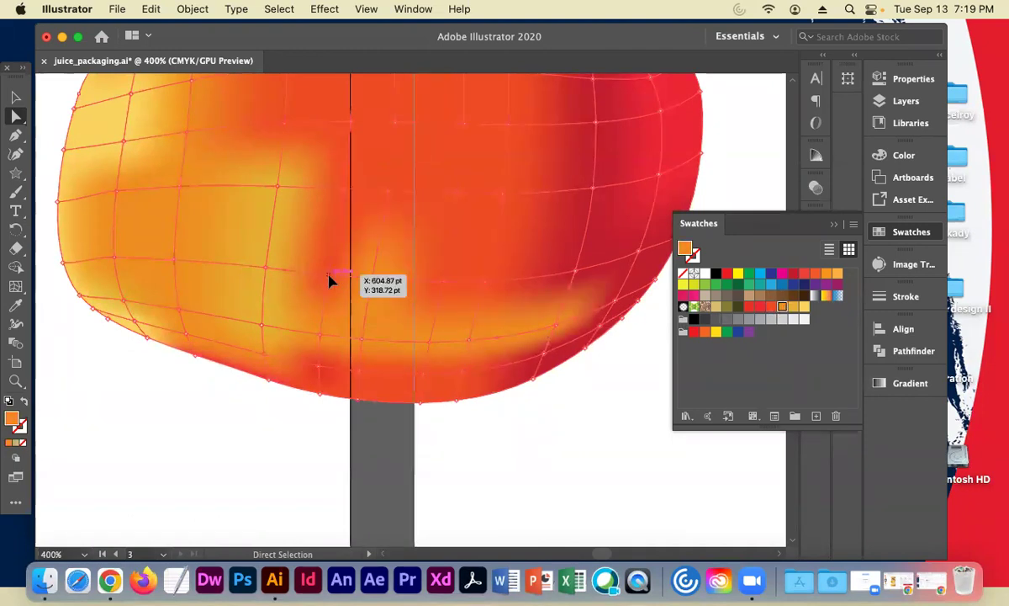
pyautogui.click(782, 308)
pyautogui.click(444, 284)
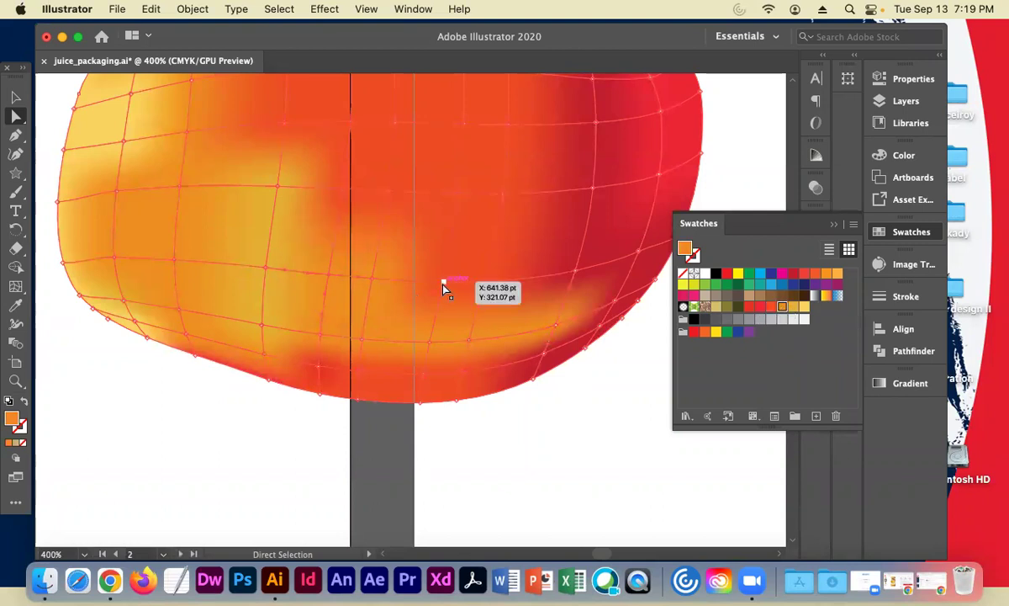
pyautogui.click(783, 307)
pyautogui.click(498, 523)
# Drag mesh points on the small mango to shift its colour blend leftward
pyautogui.press('super+minus')
pyautogui.press('super+minus')
pyautogui.press('super+minus')
pyautogui.press('super+minus')
pyautogui.press('super+minus')
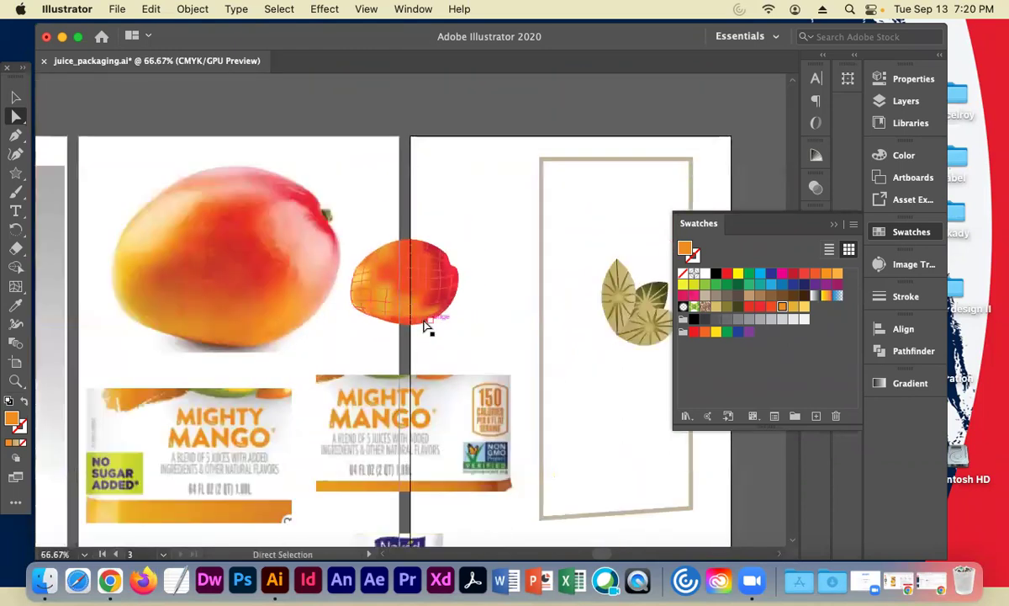
pyautogui.moveTo(365, 309); pyautogui.dragTo(392, 306)
pyautogui.click(378, 306)
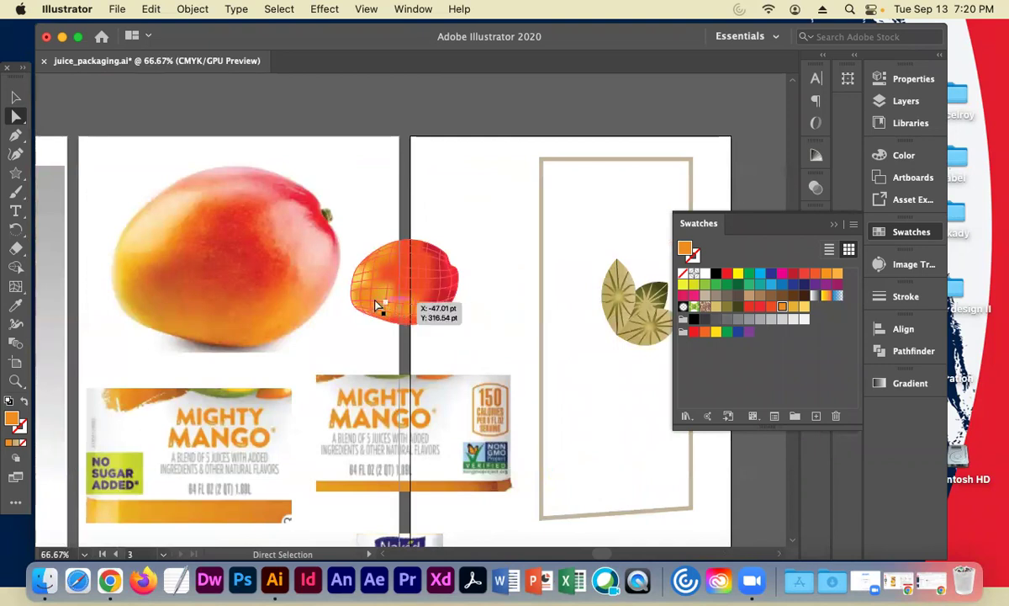
pyautogui.click(372, 293)
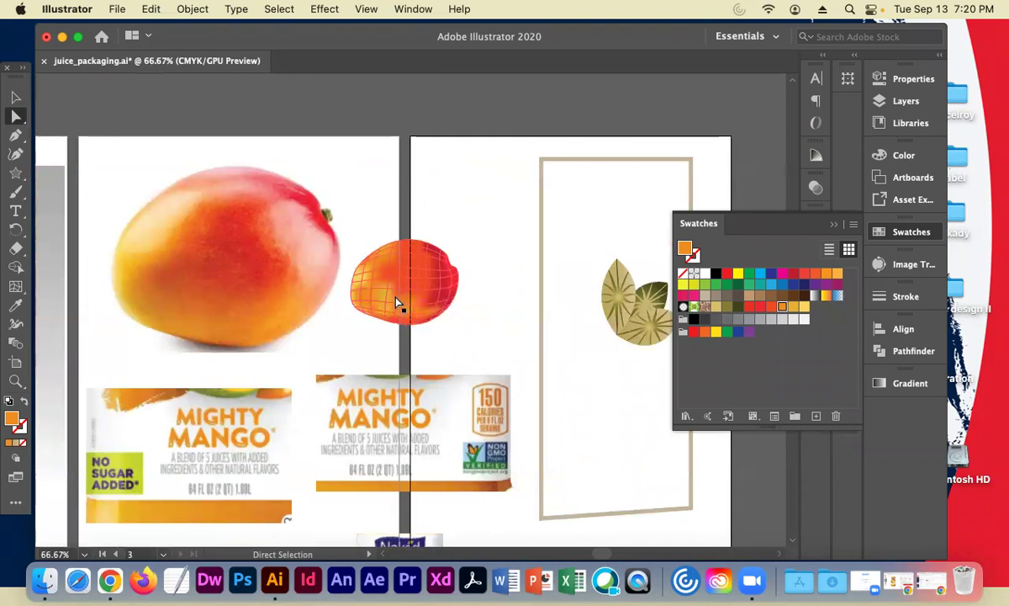
pyautogui.moveTo(368, 295); pyautogui.dragTo(368, 266)
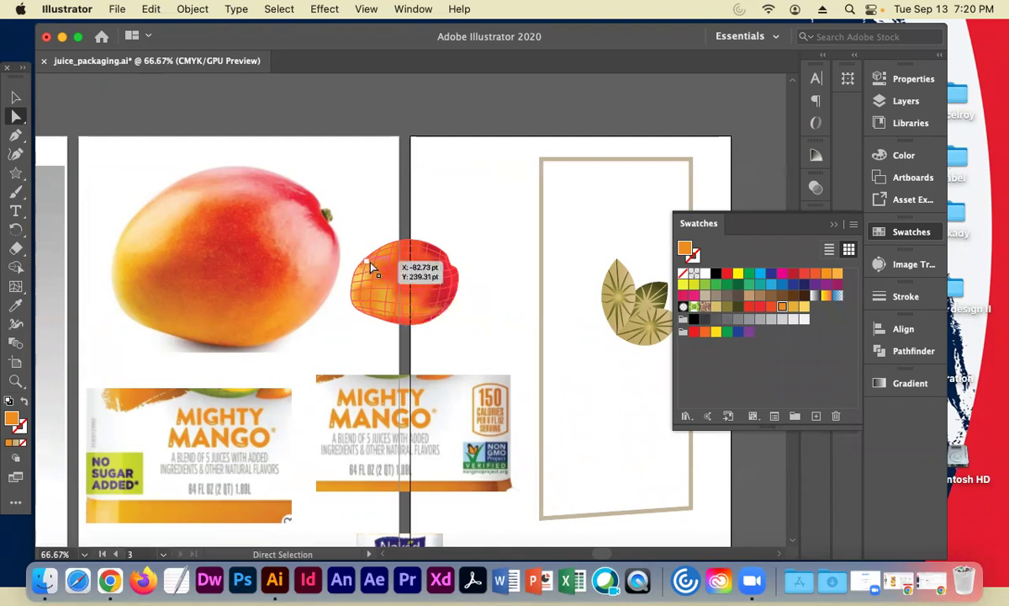
pyautogui.click(341, 311)
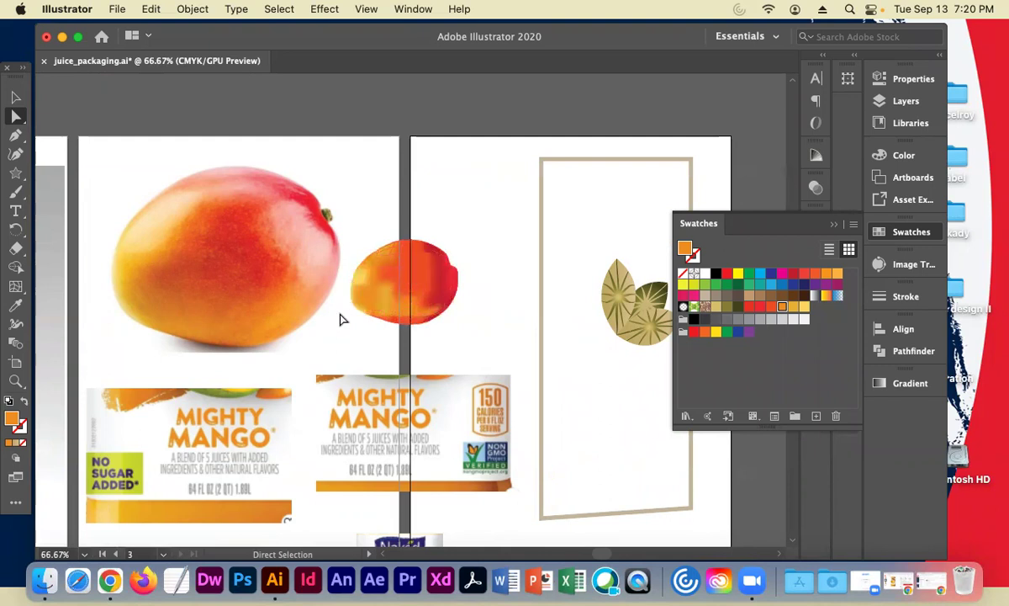
pyautogui.click(341, 320)
pyautogui.press('super+equal')
pyautogui.press('super+equal')
pyautogui.press('super+equal')
pyautogui.press('super+equal')
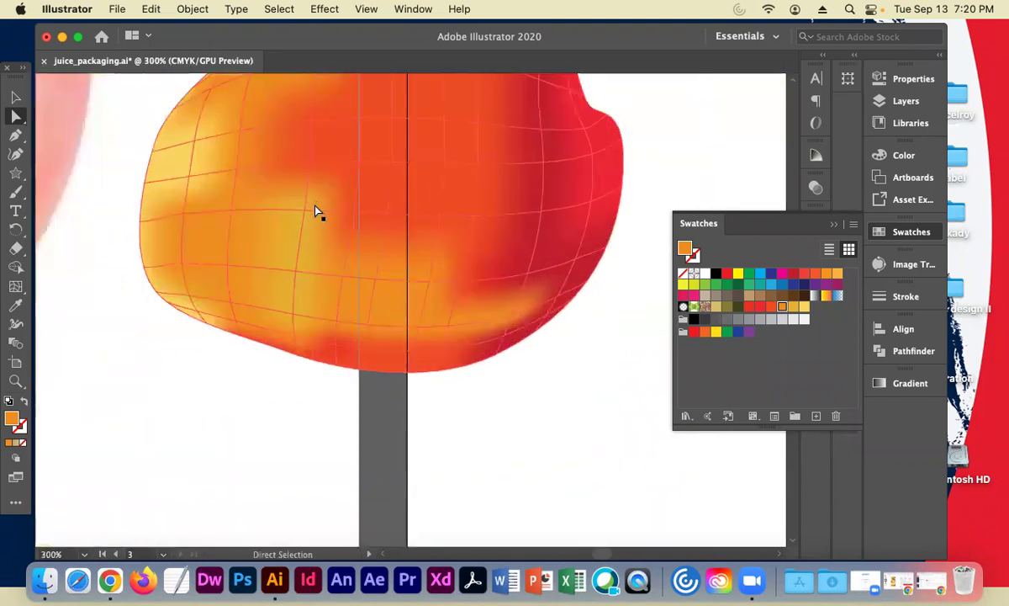
# Colour the small mango's selected mesh and several left-side points orange
pyautogui.click(310, 216)
pyautogui.click(782, 307)
pyautogui.click(300, 277)
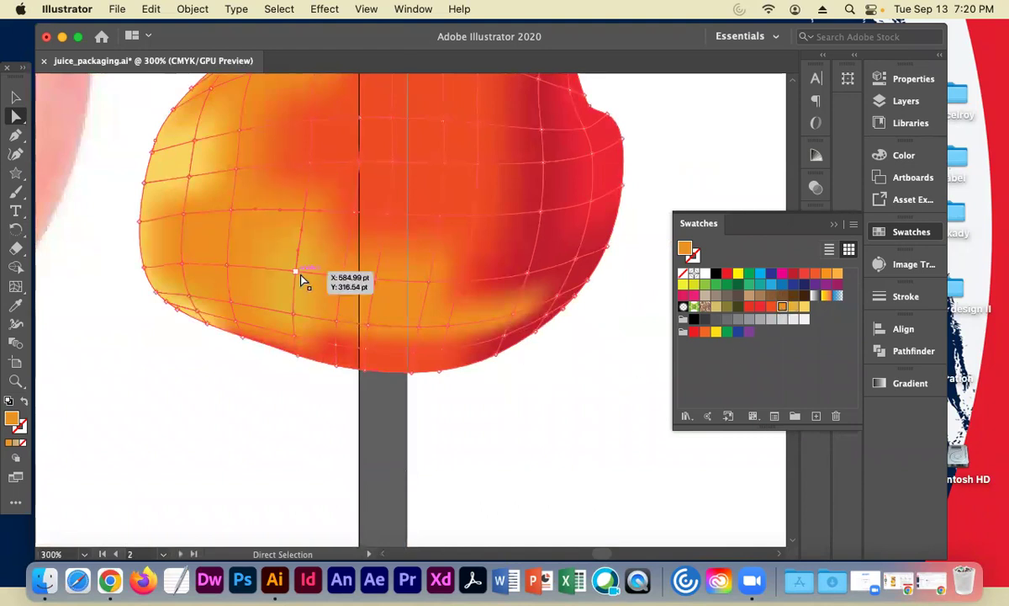
pyautogui.click(783, 308)
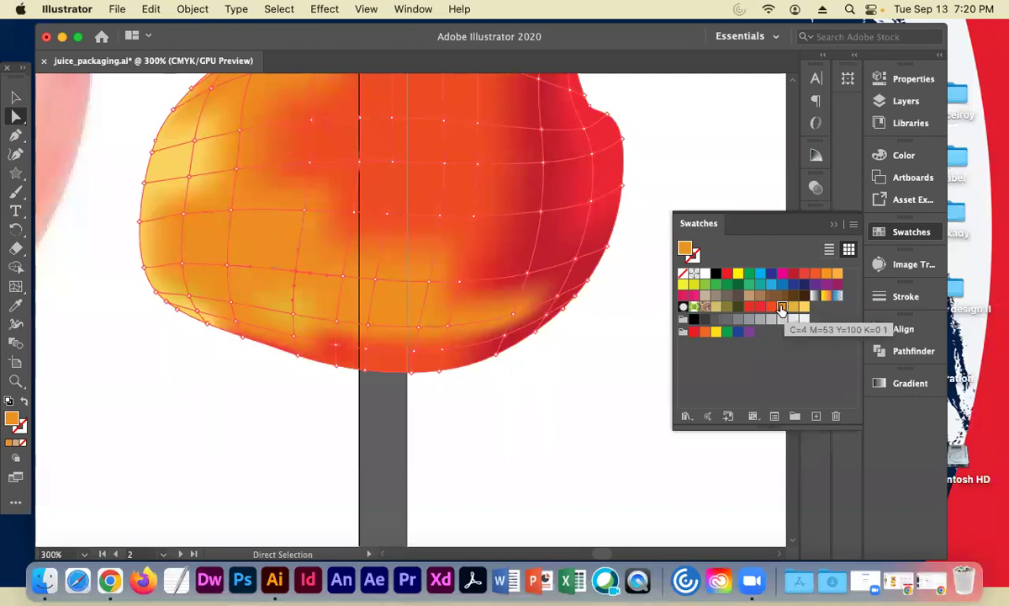
pyautogui.click(292, 316)
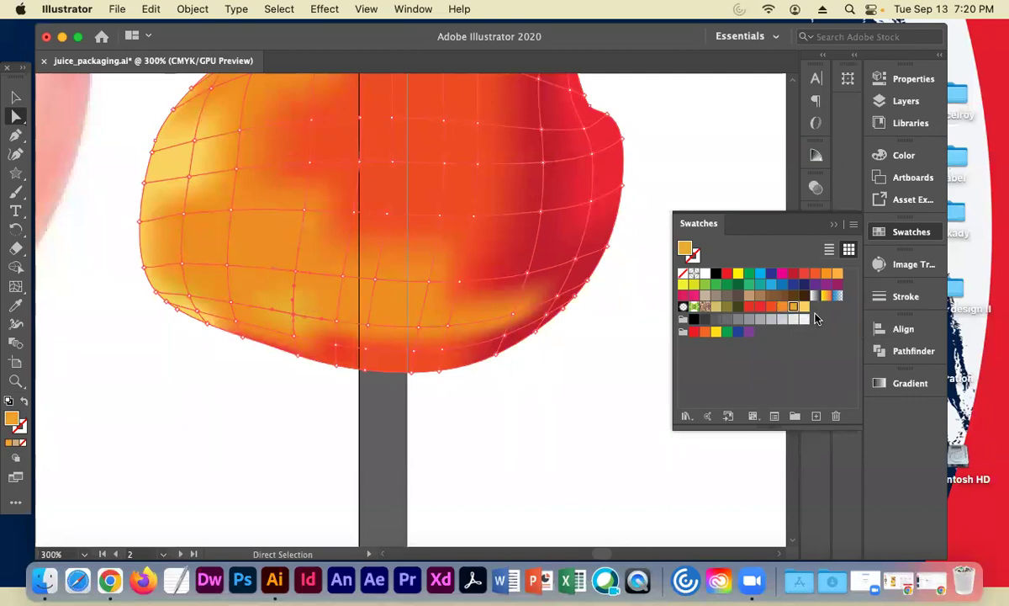
pyautogui.click(195, 316)
pyautogui.click(783, 307)
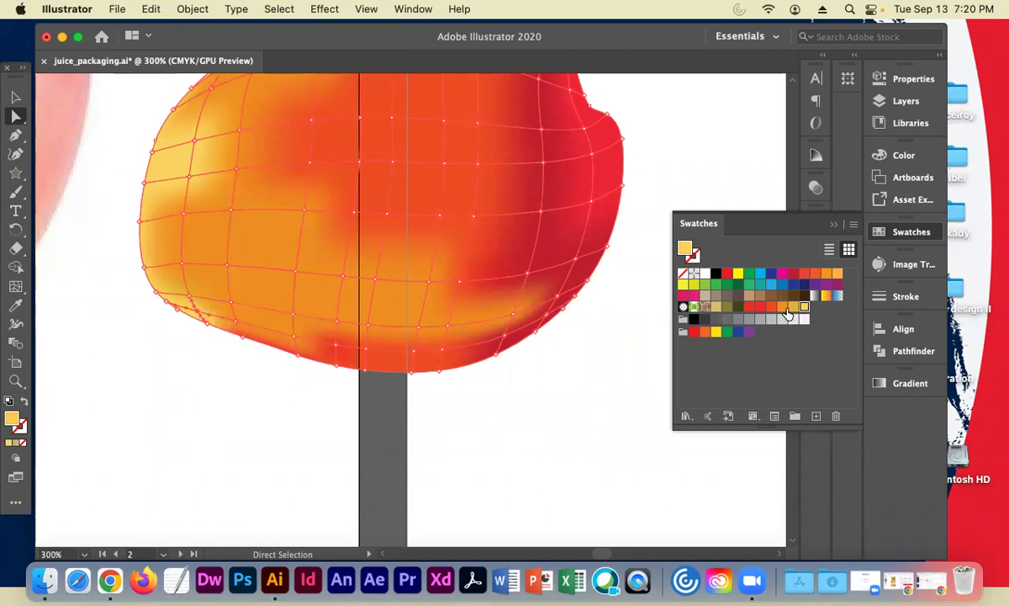
pyautogui.moveTo(230, 252); pyautogui.dragTo(345, 358)
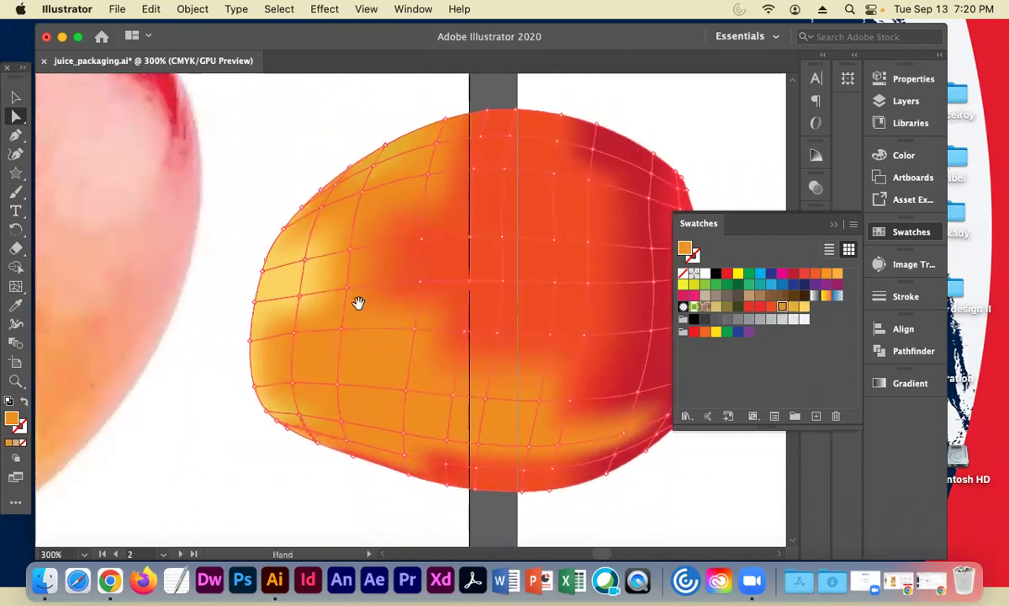
# Give the top and right-side mesh points lighter orange and orange shades after trying red-orange
pyautogui.moveTo(363, 196); pyautogui.dragTo(364, 196)
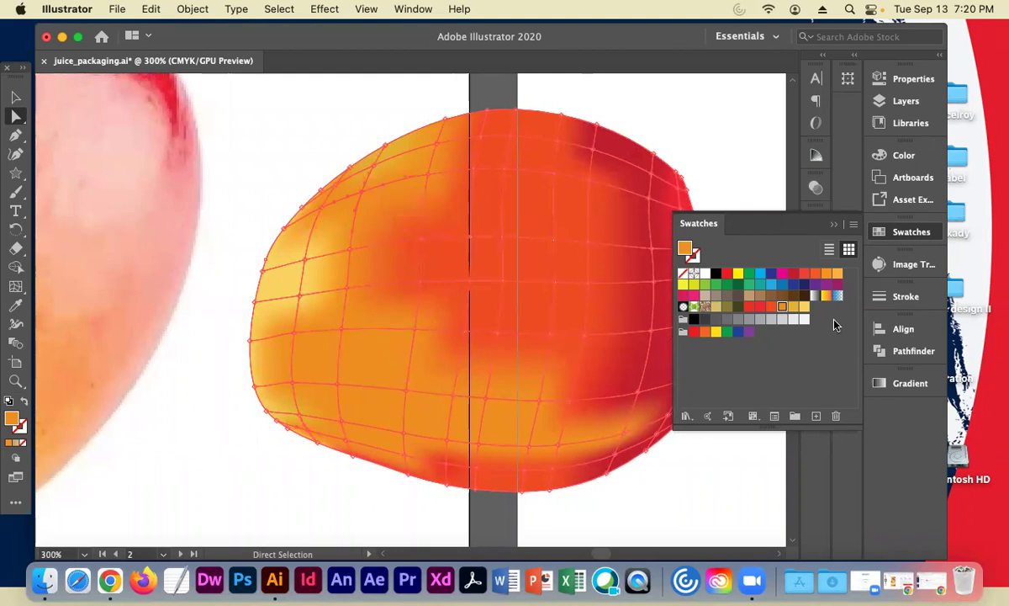
pyautogui.click(791, 308)
pyautogui.click(434, 146)
pyautogui.click(793, 309)
pyautogui.click(424, 241)
pyautogui.click(772, 307)
pyautogui.click(783, 308)
pyautogui.click(422, 285)
pyautogui.click(771, 307)
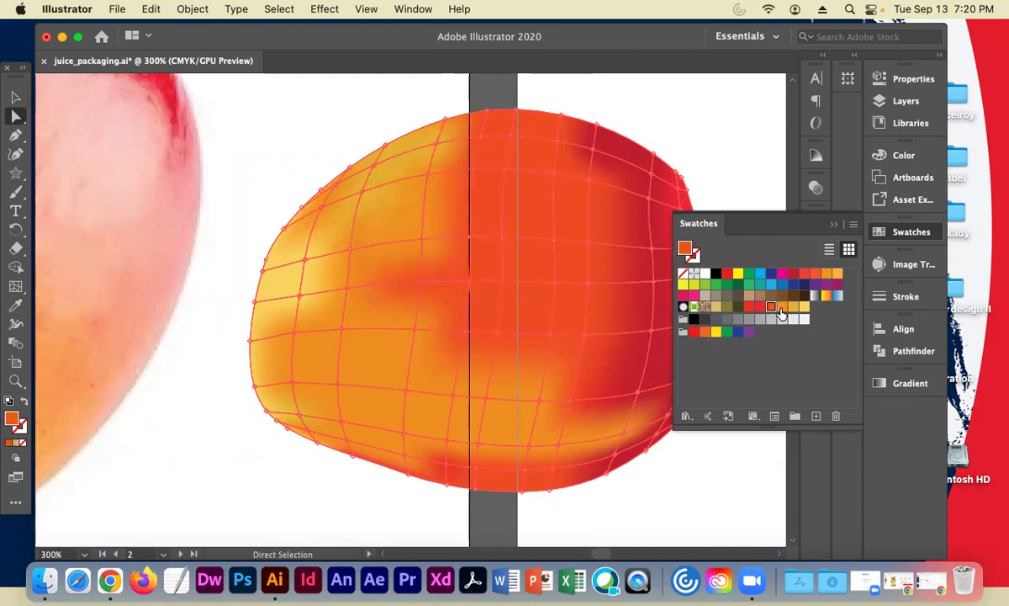
pyautogui.click(782, 308)
pyautogui.click(195, 432)
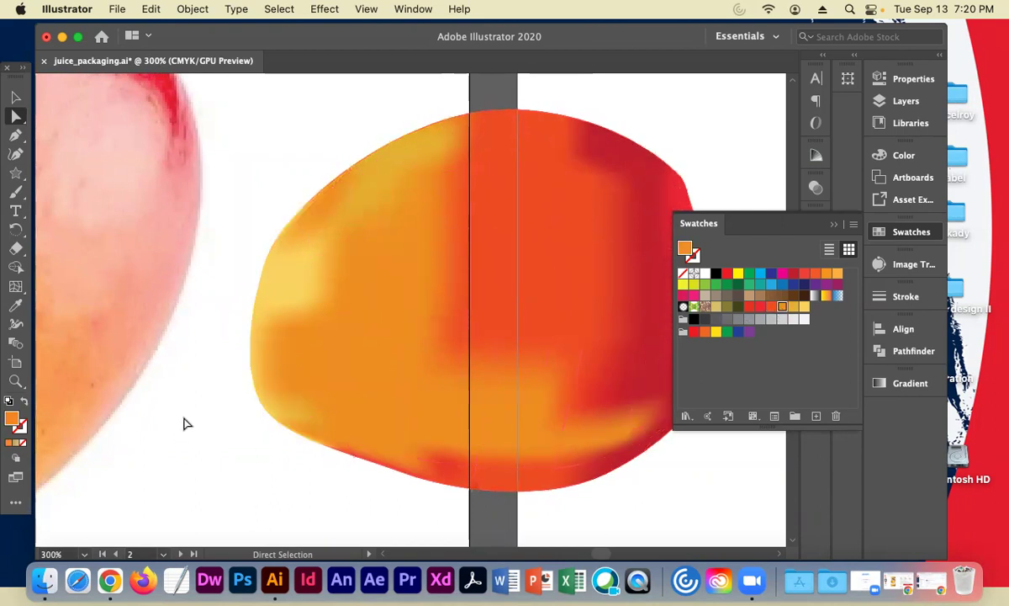
# Try yellow-orange and other shades on the lower-left mesh point, keeping orange
pyautogui.click(282, 415)
pyautogui.click(804, 306)
pyautogui.click(781, 307)
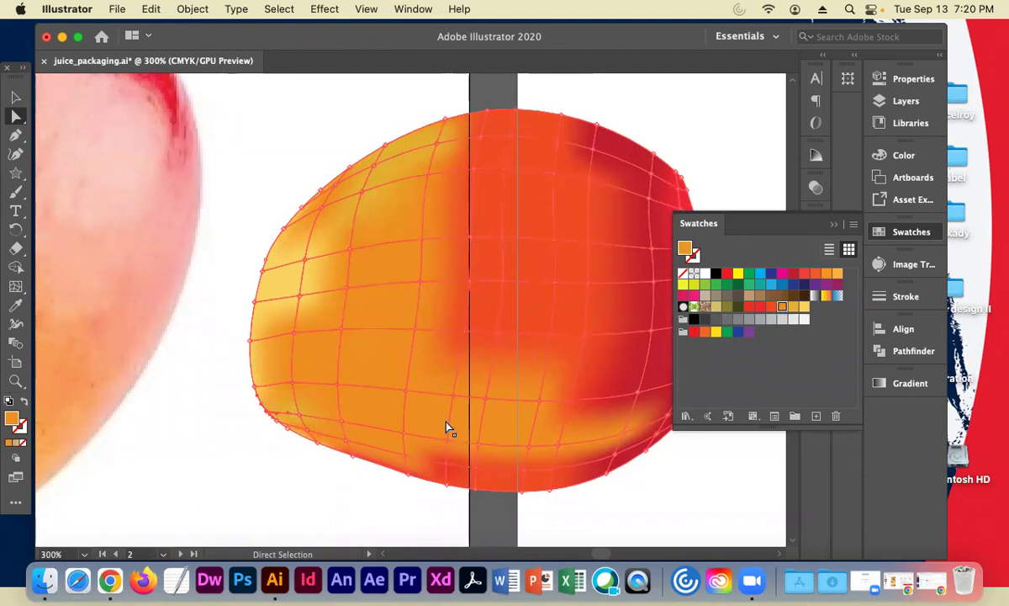
pyautogui.click(793, 307)
pyautogui.click(782, 306)
pyautogui.click(289, 478)
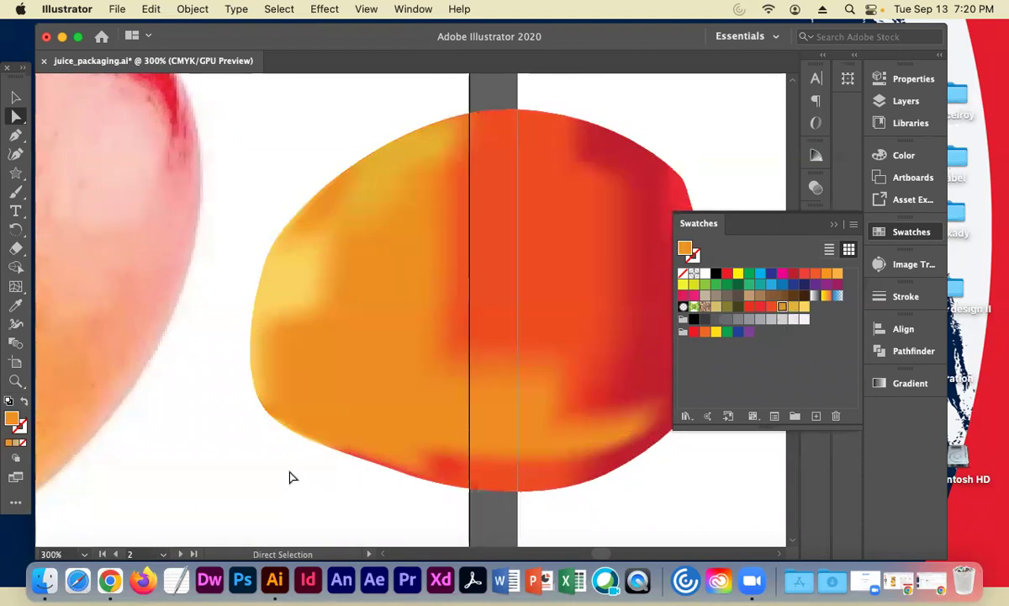
pyautogui.press('super+minus')
pyautogui.press('super+minus')
pyautogui.press('super+minus')
pyautogui.press('super+minus')
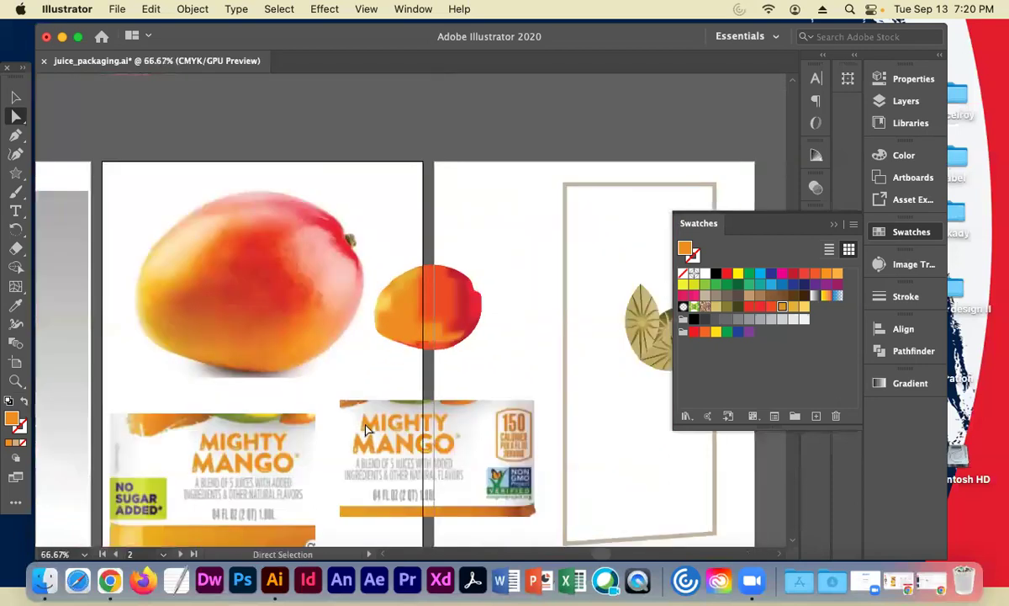
# Drag mesh points to pull the small mango's red area toward the lower right
pyautogui.click(412, 335)
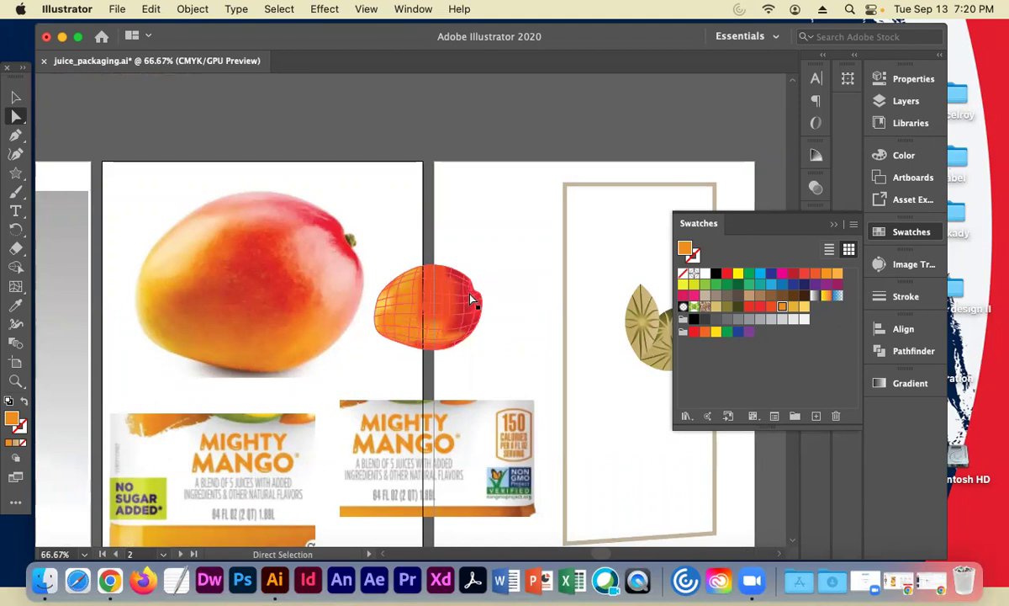
pyautogui.moveTo(423, 286); pyautogui.dragTo(466, 326)
pyautogui.click(509, 297)
pyautogui.click(426, 275)
pyautogui.moveTo(426, 276); pyautogui.dragTo(473, 275)
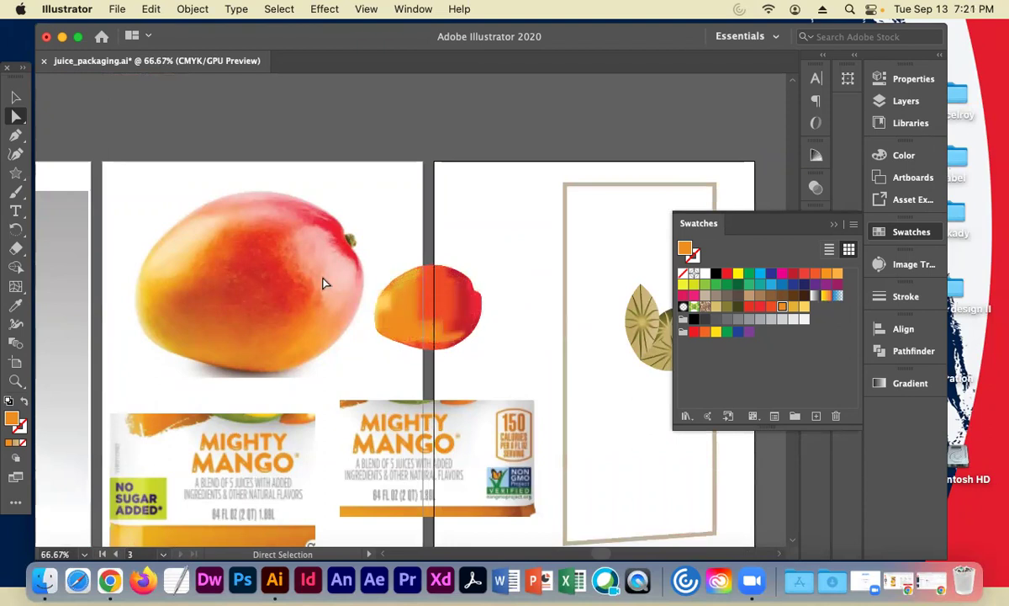
pyautogui.press('super+equal')
pyautogui.press('super+equal')
pyautogui.press('super+equal')
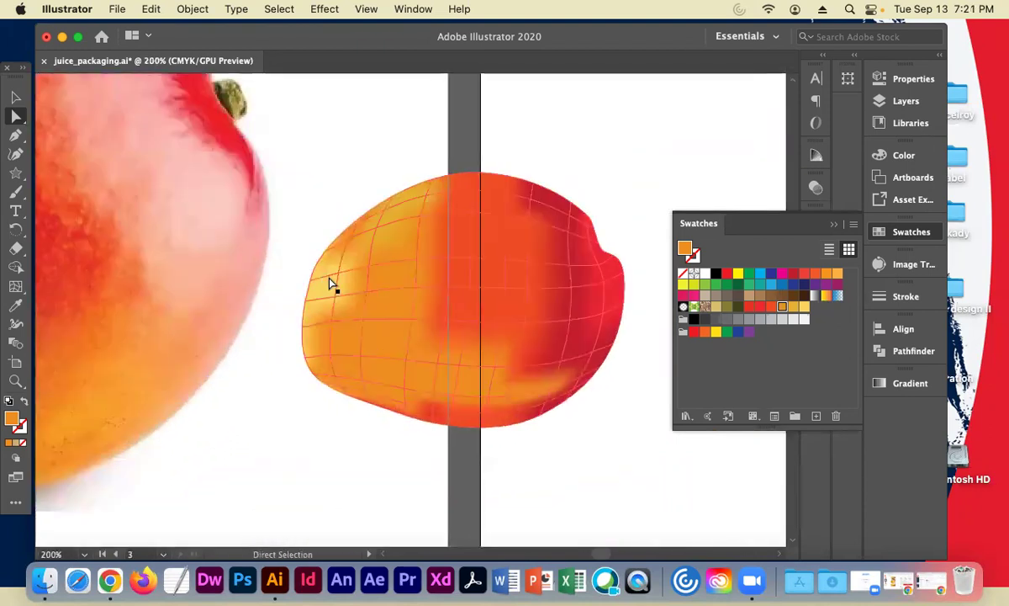
# Pull an upper-right mesh point down to dent the mango's right edge
pyautogui.click(528, 268)
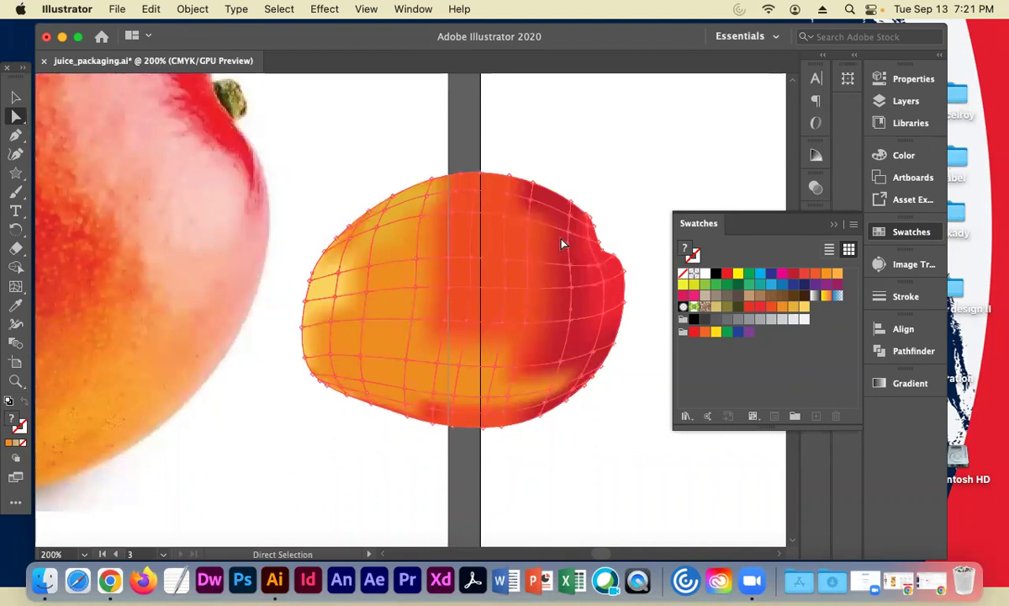
pyautogui.click(507, 194)
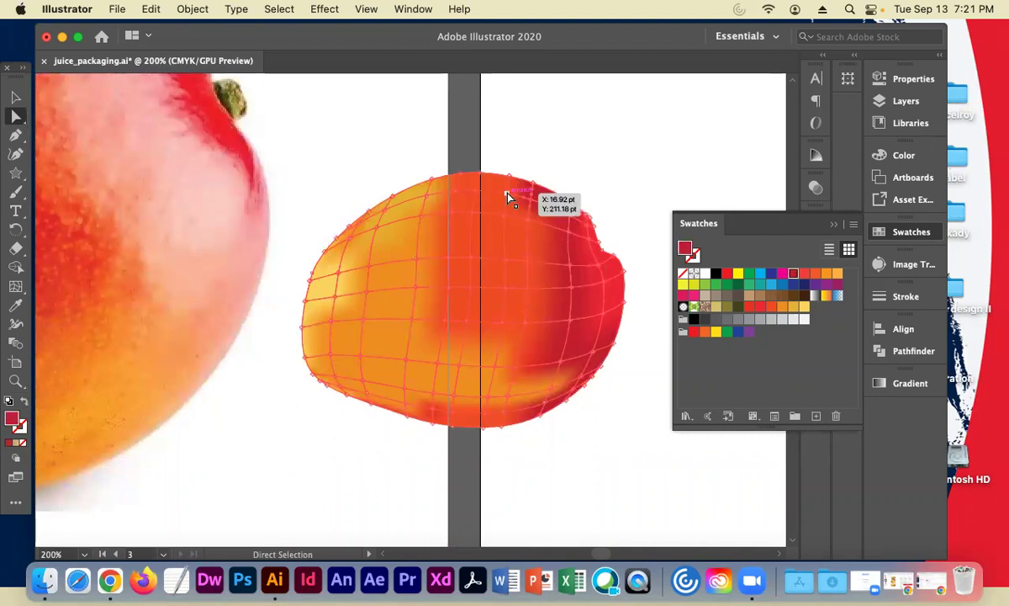
pyautogui.keyDown('shift'); pyautogui.click(570, 235); pyautogui.keyUp('shift')
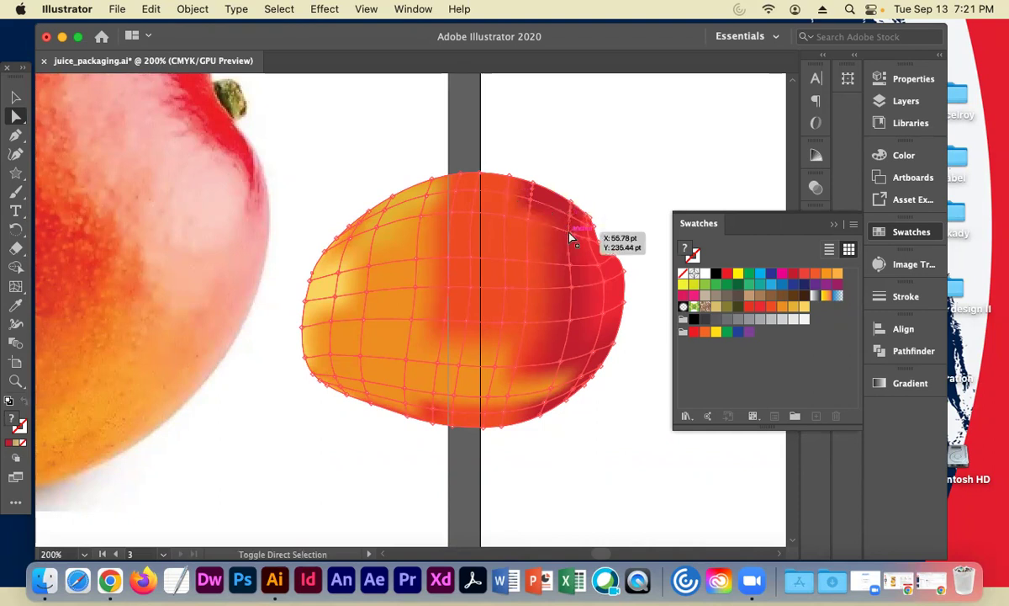
pyautogui.moveTo(570, 238); pyautogui.dragTo(573, 263)
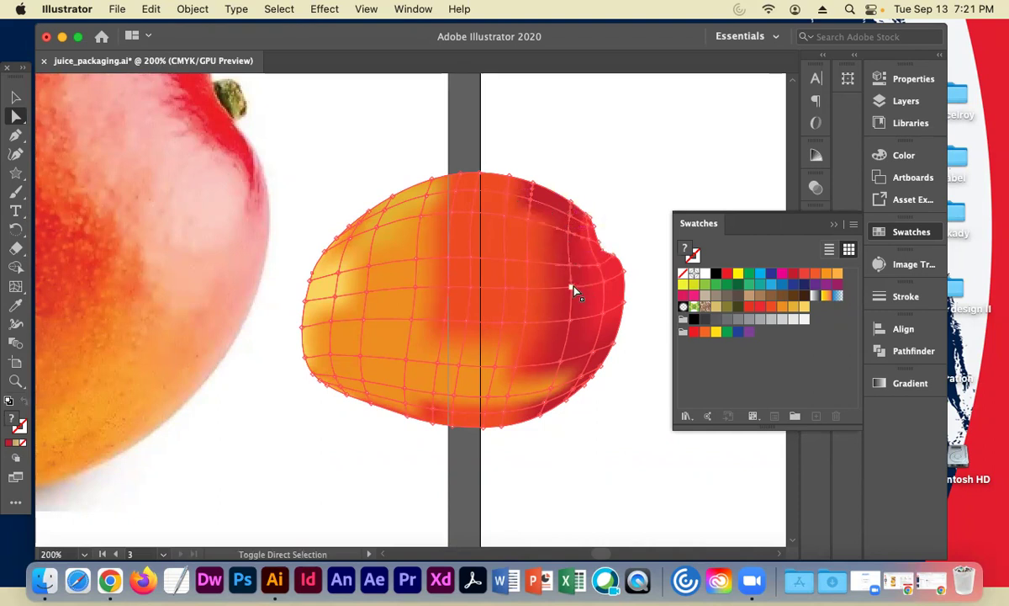
# Colour two lower right-side mesh points orange-red
pyautogui.click(591, 355)
pyautogui.click(564, 361)
pyautogui.click(768, 307)
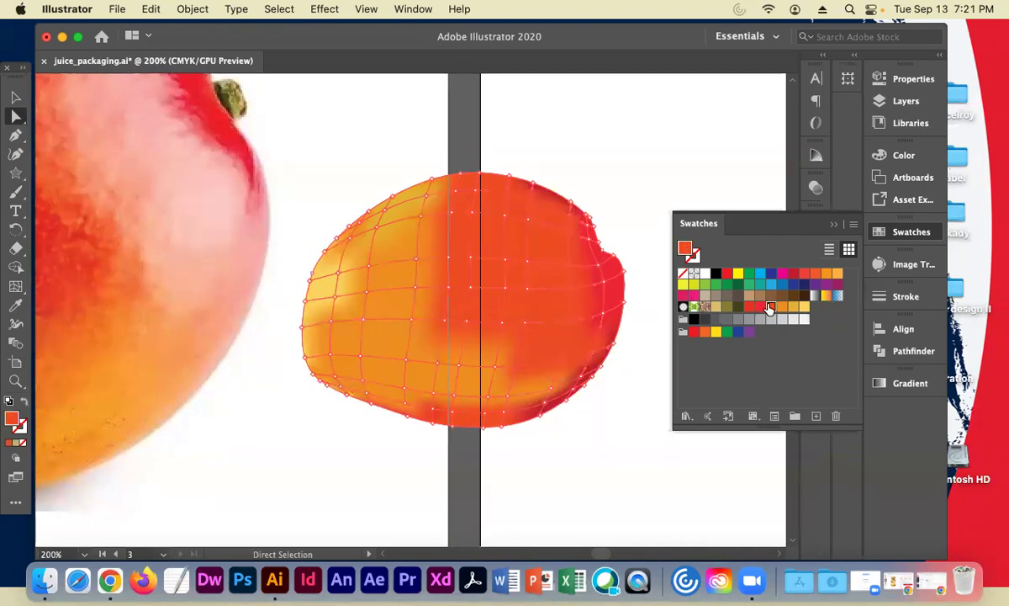
pyautogui.click(612, 395)
# Deepen the mango's right side with a darker red swatch
pyautogui.click(583, 382)
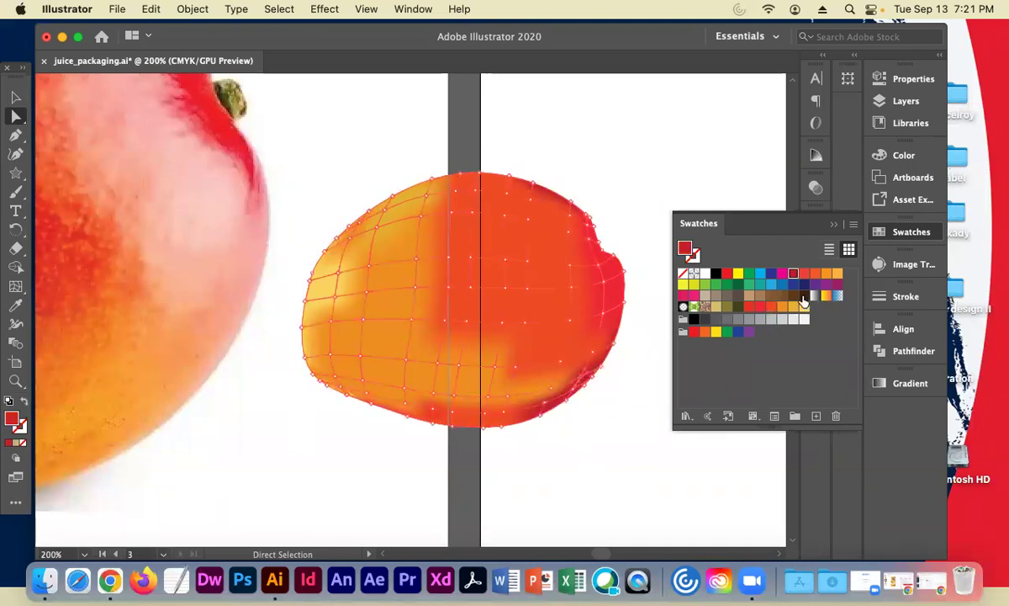
pyautogui.click(608, 416)
pyautogui.click(541, 412)
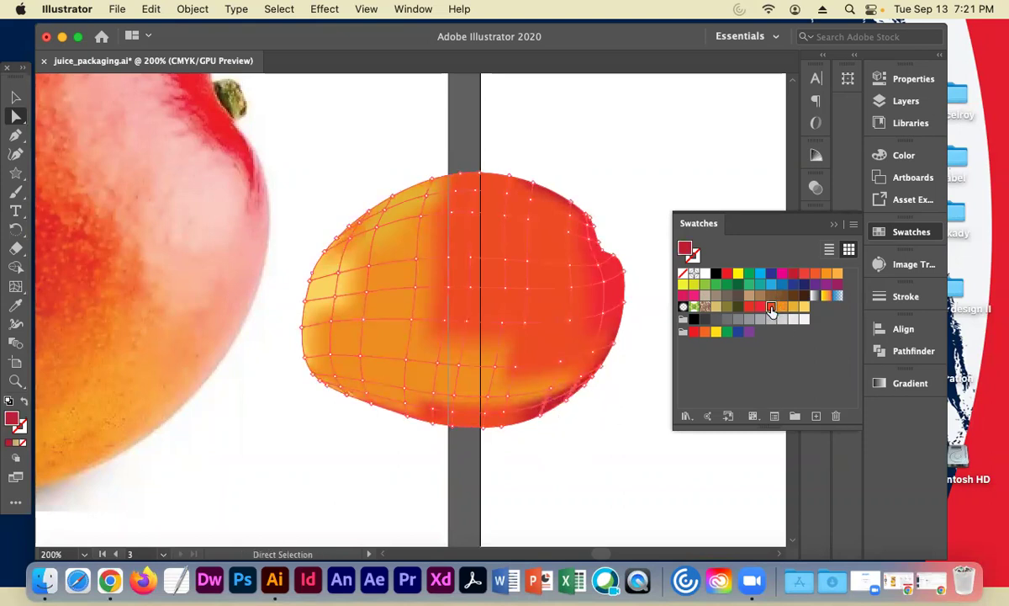
pyautogui.click(605, 440)
pyautogui.click(556, 411)
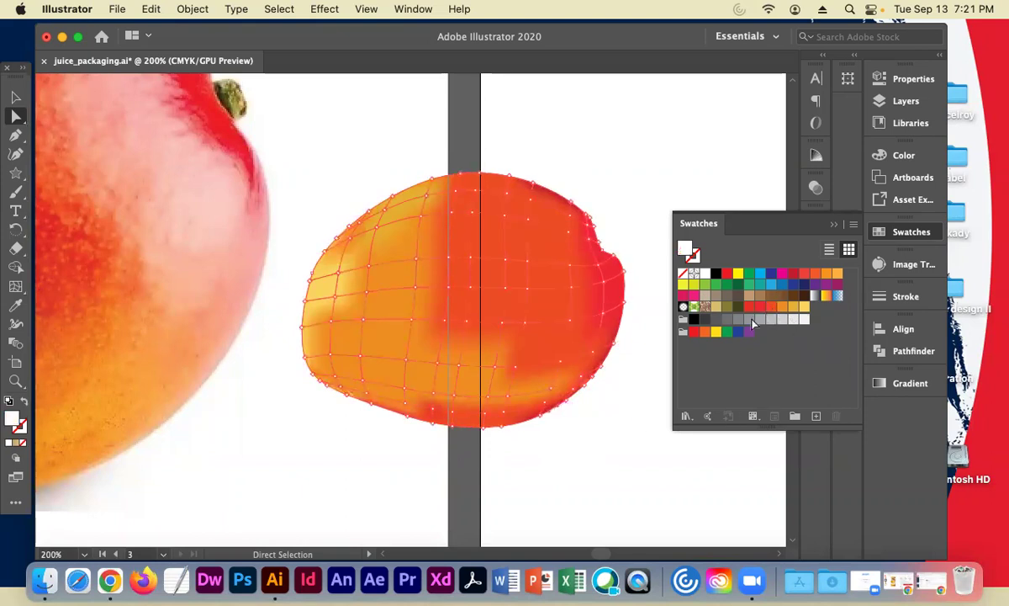
pyautogui.click(547, 416)
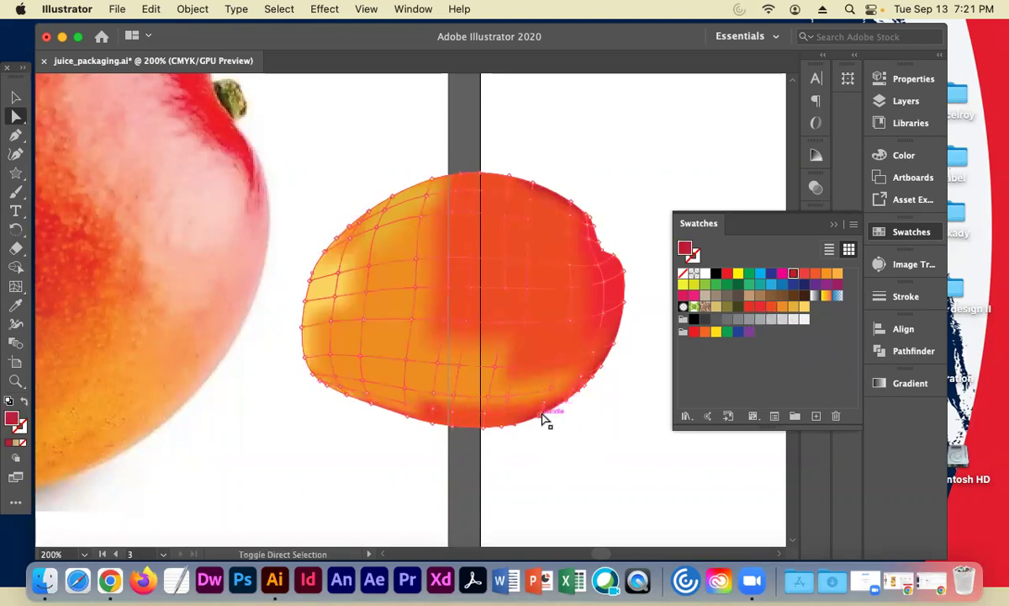
pyautogui.click(606, 413)
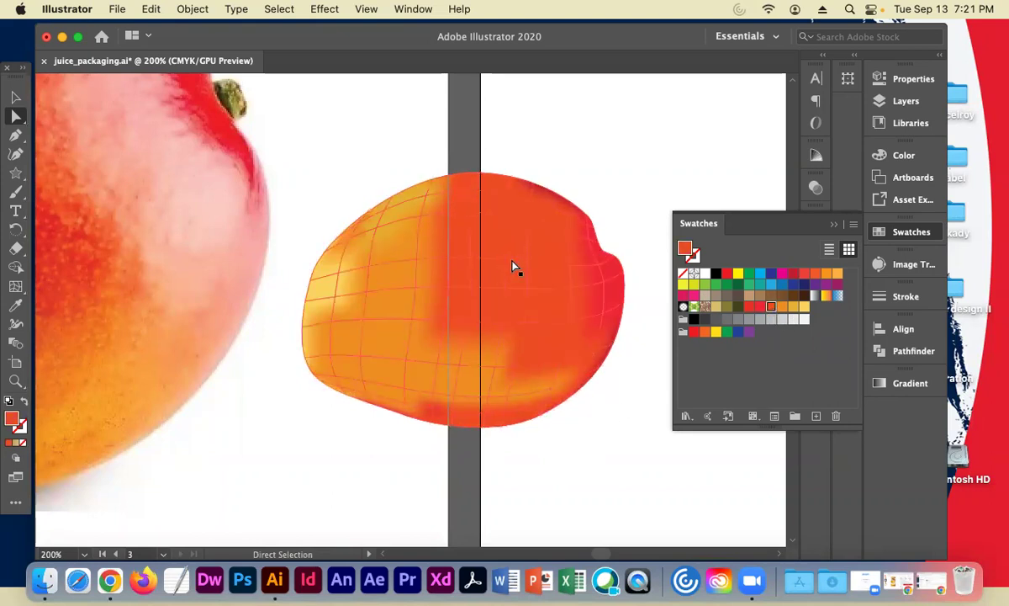
pyautogui.click(570, 269)
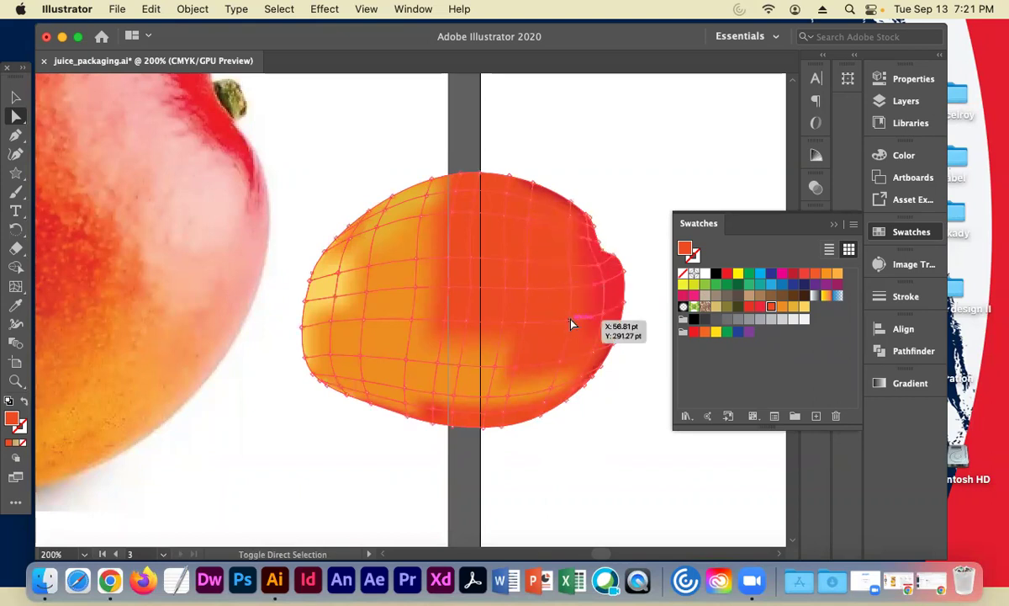
pyautogui.click(749, 308)
pyautogui.click(635, 430)
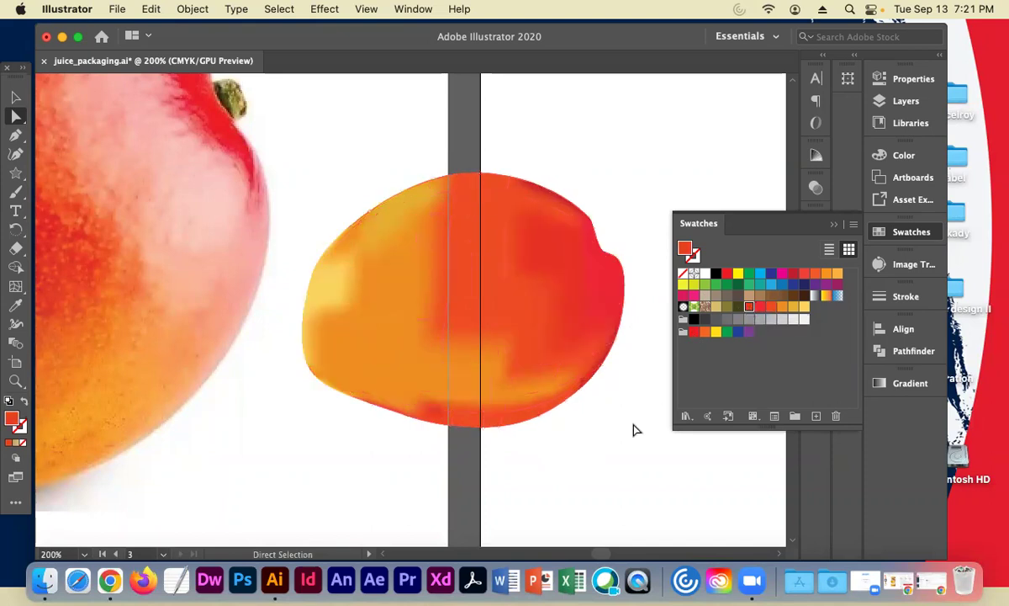
pyautogui.press('super+minus')
pyautogui.press('super+minus')
pyautogui.press('super+minus')
pyautogui.press('super+minus')
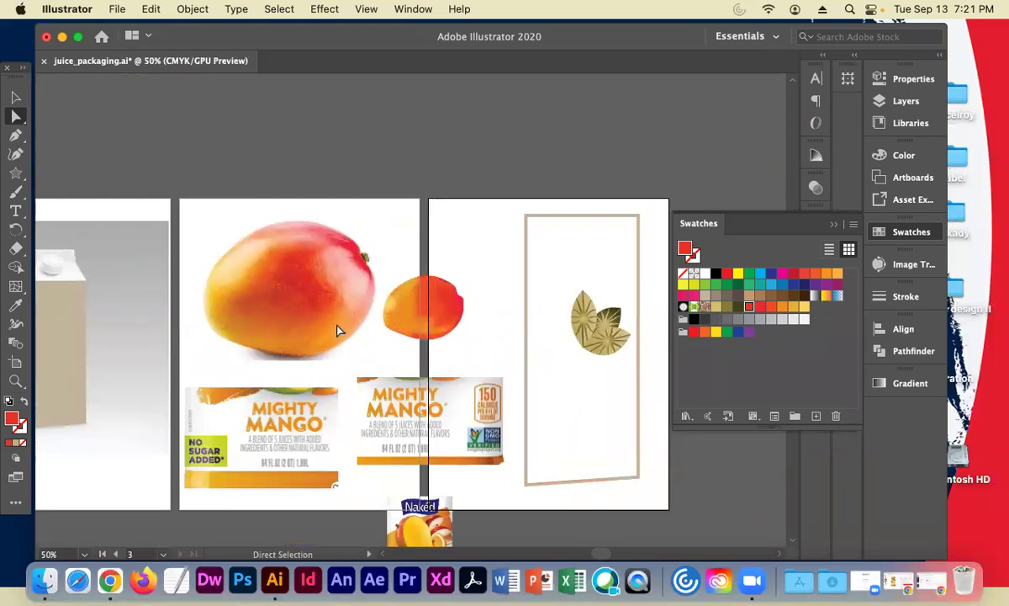
# Drag the small mesh mango onto the packaging panel beside the leaves
pyautogui.click(16, 98)
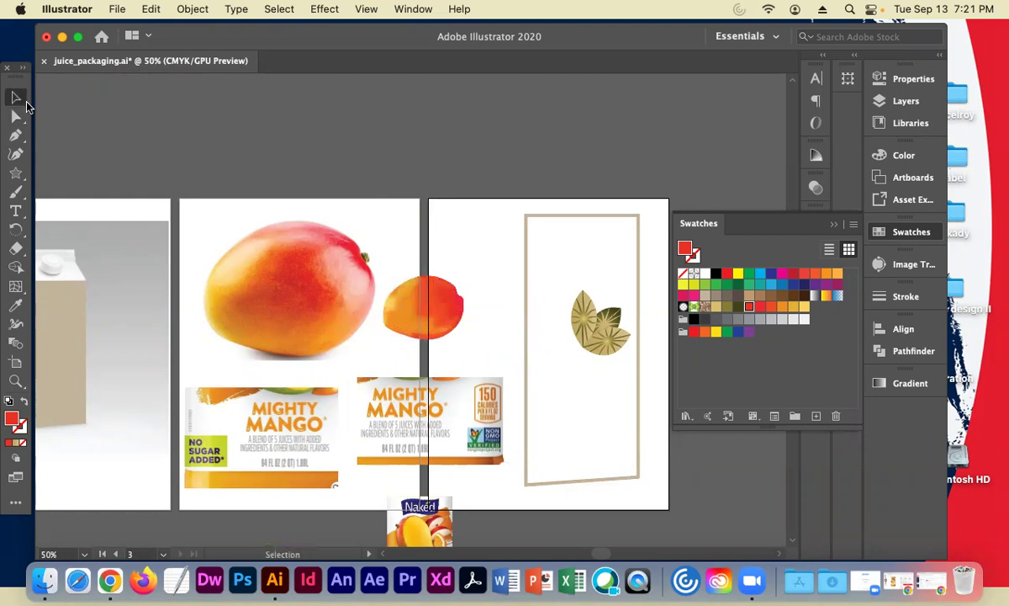
pyautogui.moveTo(409, 320); pyautogui.dragTo(569, 360)
pyautogui.click(429, 273)
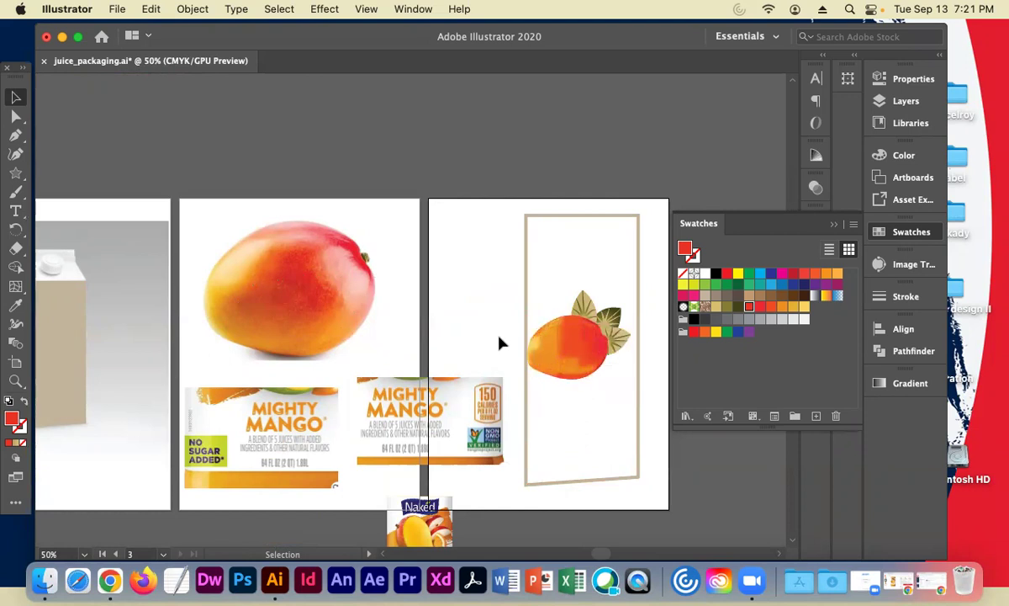
# Nudge the mango about 16 pt right so it tucks against the leaf cluster
pyautogui.press('super+equal')
pyautogui.press('super+equal')
pyautogui.moveTo(527, 327); pyautogui.dragTo(454, 287)
pyautogui.click(538, 288)
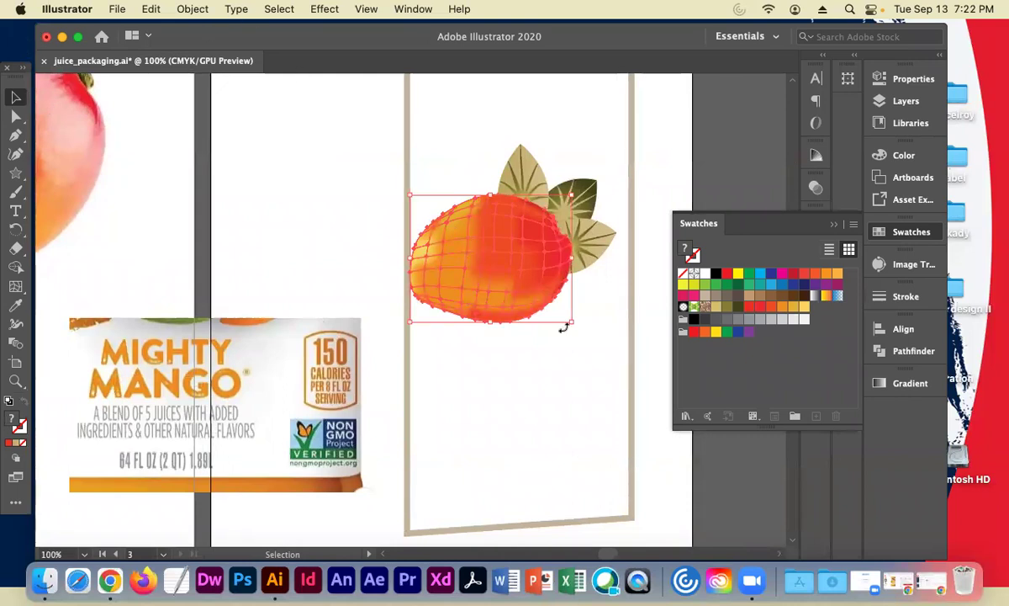
pyautogui.moveTo(541, 299)
pyautogui.mouseDown()
pyautogui.moveTo(549, 291)
pyautogui.moveTo(553, 298)
pyautogui.mouseUp()
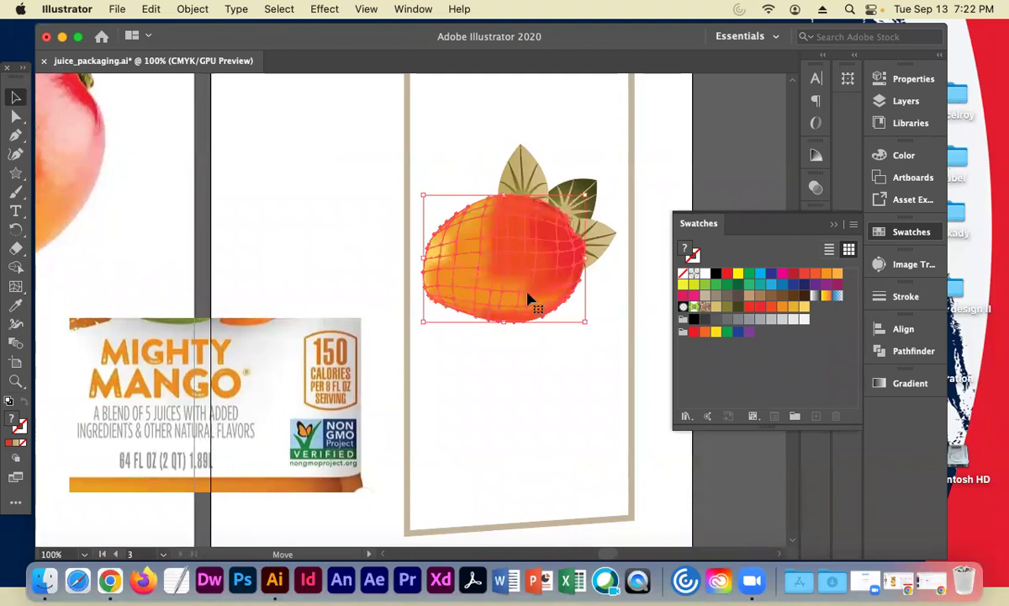
pyautogui.click(332, 217)
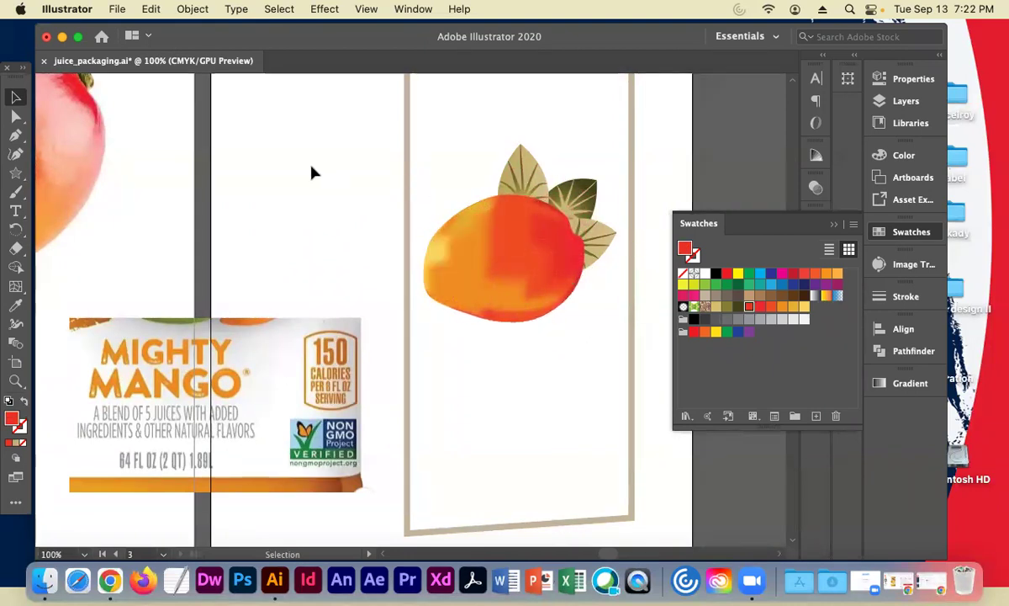
pyautogui.click(490, 262)
# Trace a closed bite-shaped outline with the Pen tool over the reference mango photo
pyautogui.click(328, 236)
pyautogui.moveTo(329, 248); pyautogui.dragTo(515, 320)
pyautogui.hscroll(-3, 514, 320)
pyautogui.scroll(1, 358, 282)
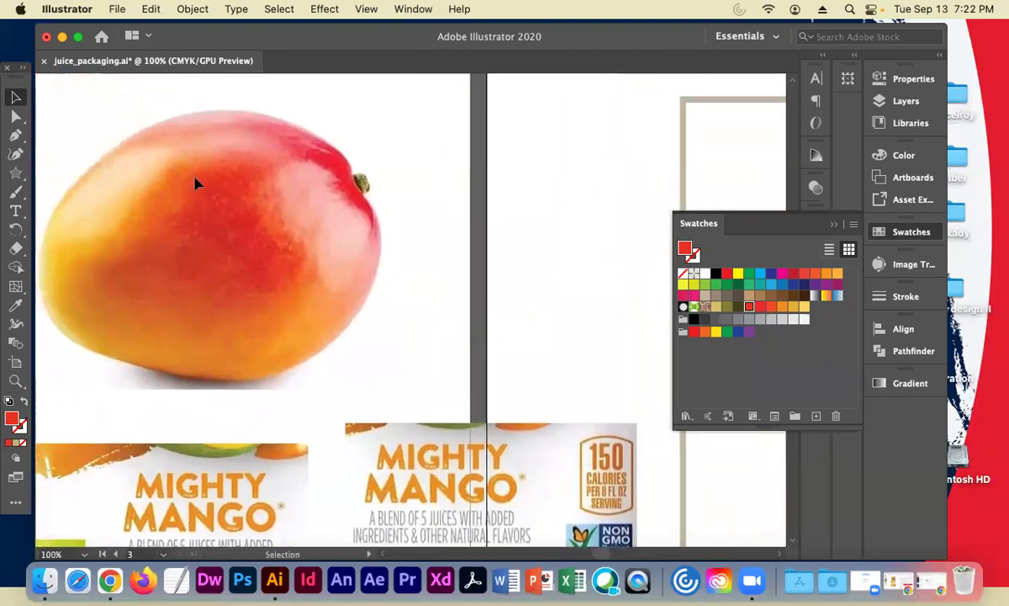
pyautogui.press('p')
pyautogui.click(370, 214)
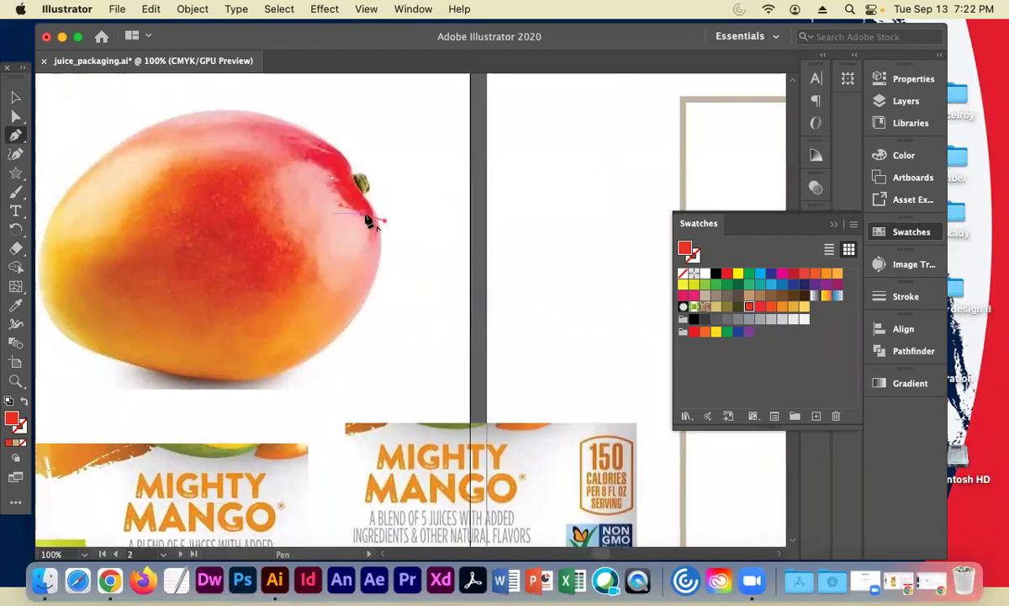
pyautogui.moveTo(339, 289); pyautogui.dragTo(300, 290)
pyautogui.moveTo(308, 237); pyautogui.dragTo(279, 215)
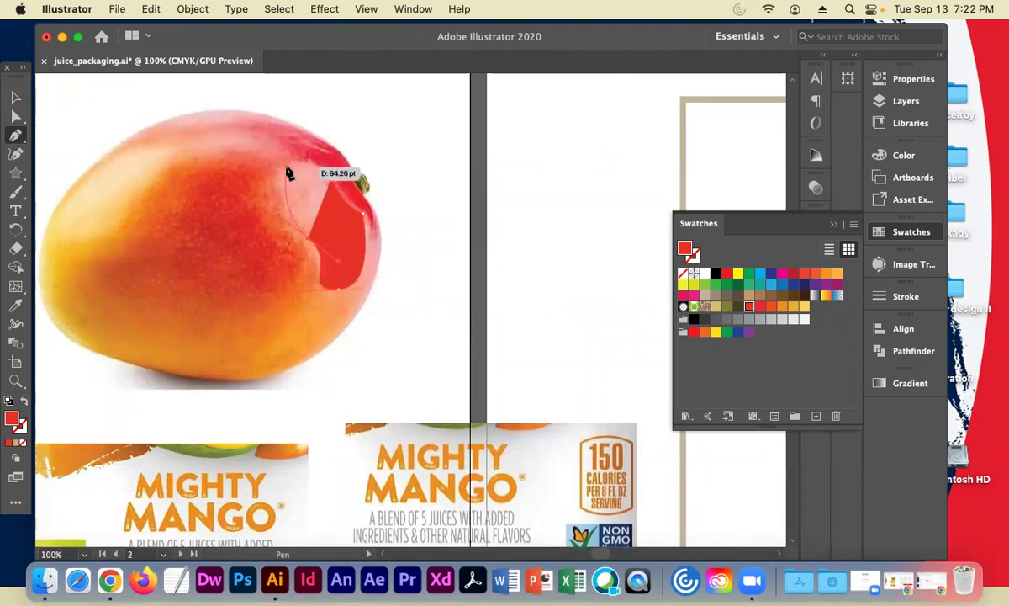
pyautogui.click(338, 184)
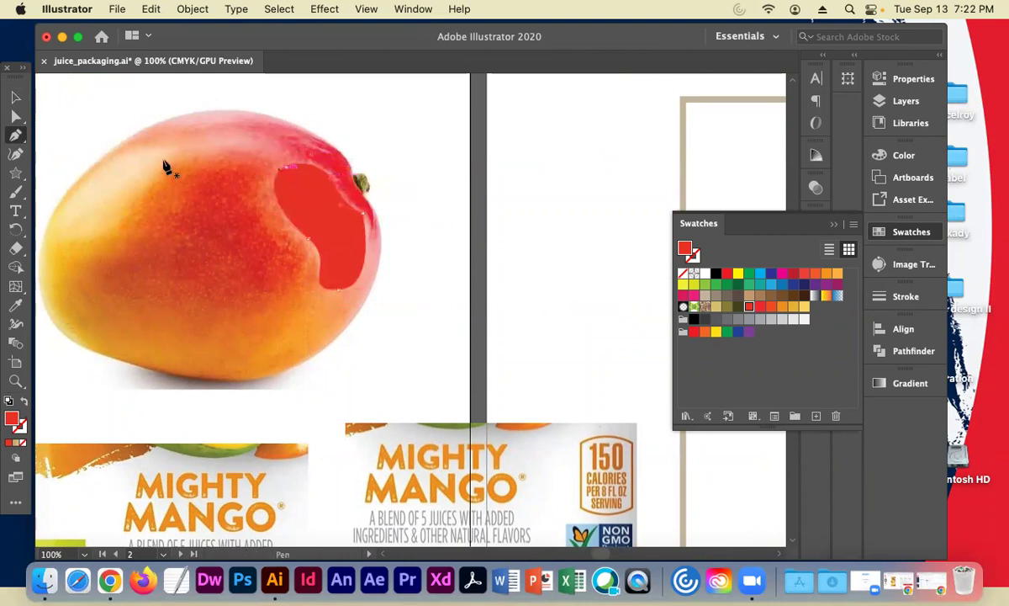
# Fill the bite shape white, move it onto the mango's upper right and shrink it
pyautogui.click(15, 97)
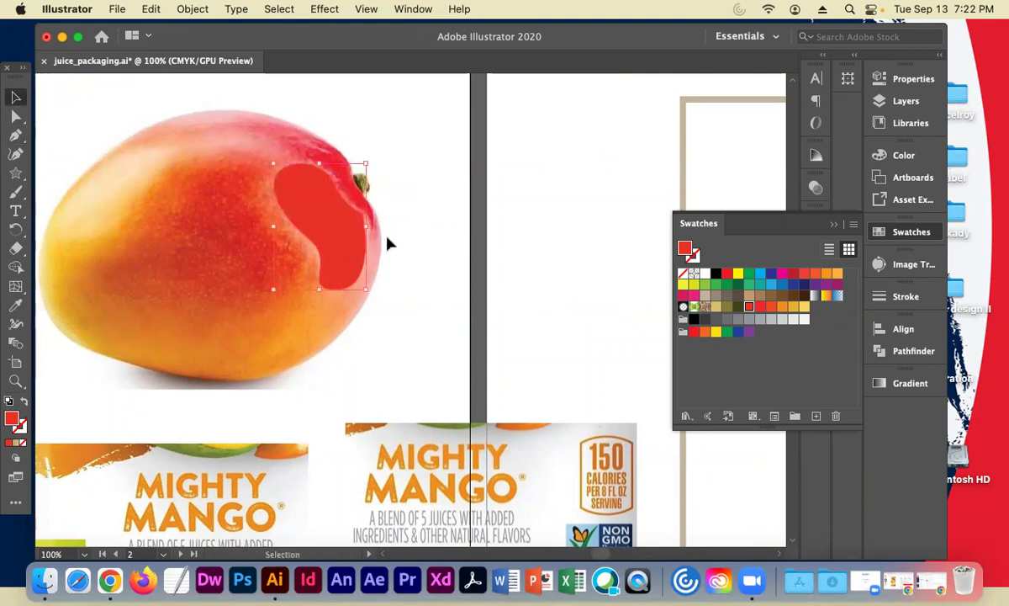
pyautogui.click(705, 273)
pyautogui.hscroll(10, 534, 315)
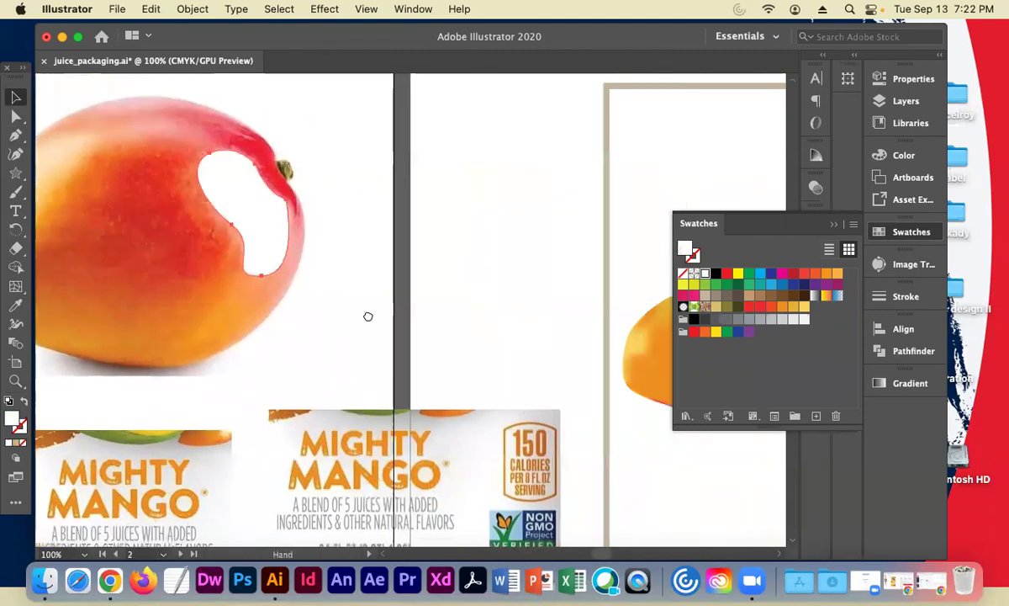
pyautogui.moveTo(42, 193); pyautogui.dragTo(524, 322)
pyautogui.moveTo(557, 372); pyautogui.dragTo(550, 318)
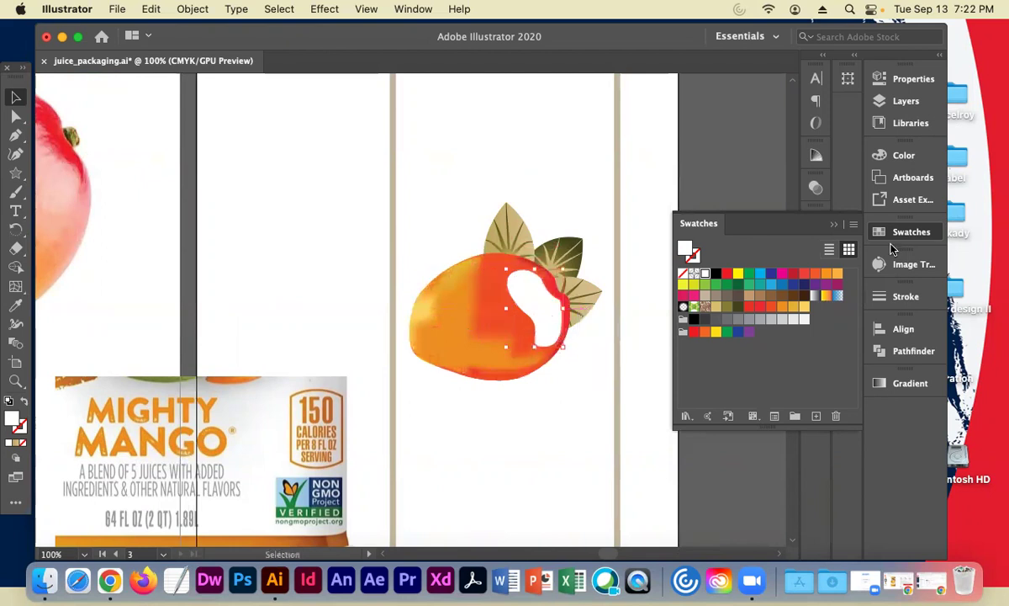
pyautogui.click(915, 81)
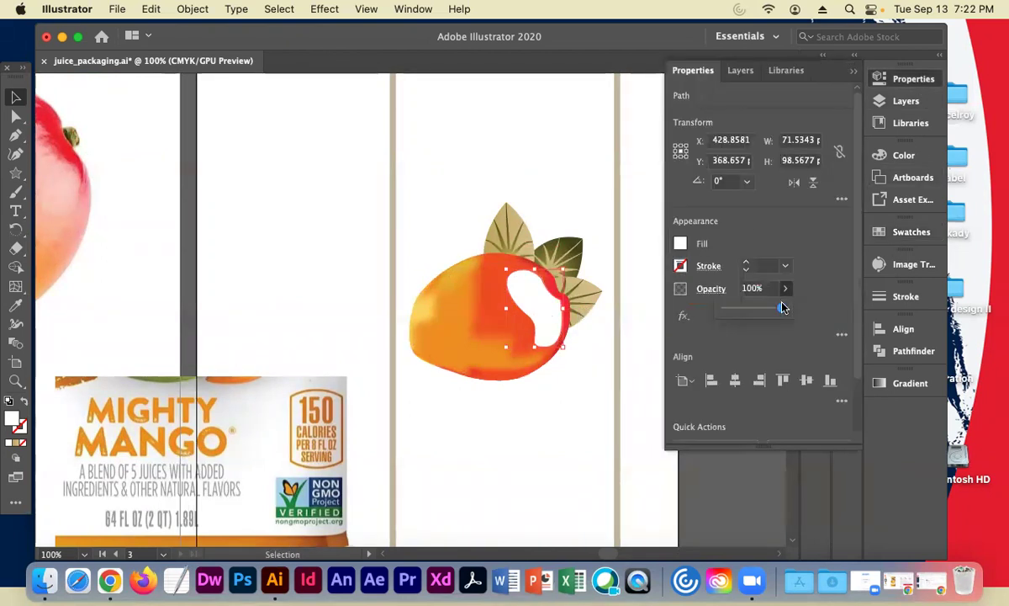
# Make the white patch mostly transparent, then reselect it up close with Direct Selection
pyautogui.moveTo(763, 309); pyautogui.dragTo(735, 311)
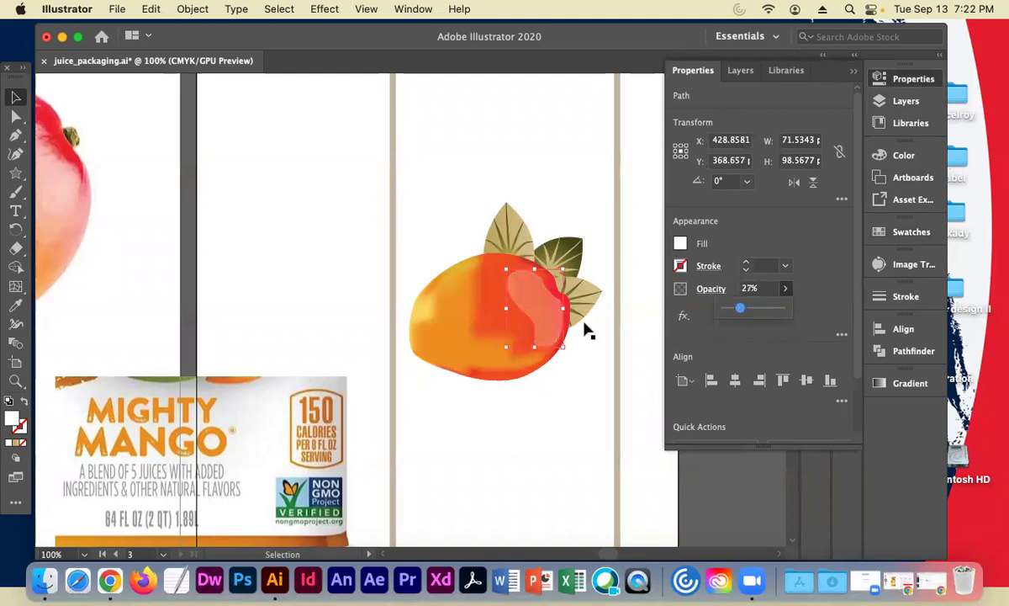
pyautogui.click(389, 277)
pyautogui.press('a')
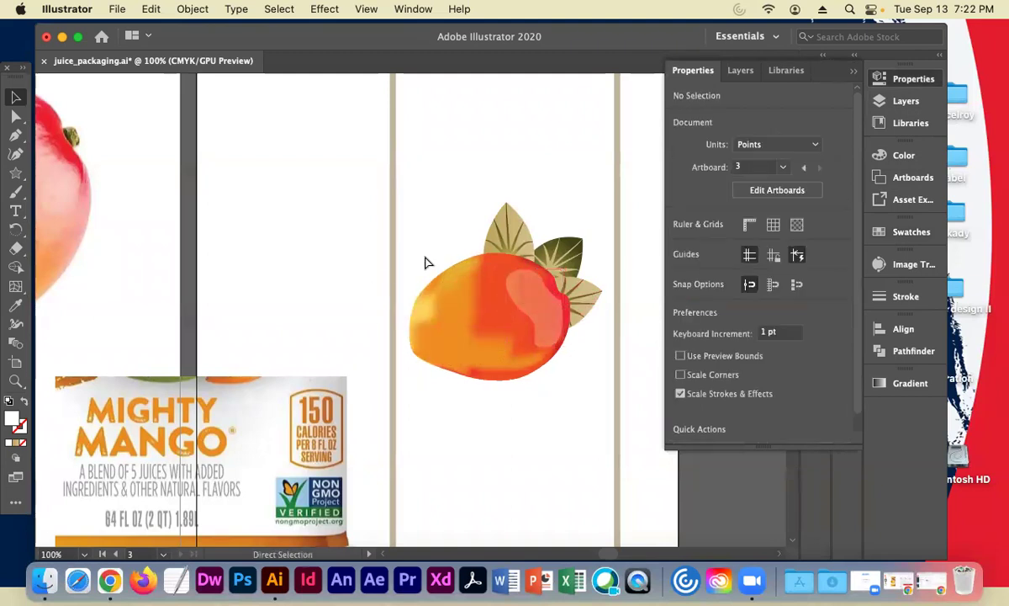
pyautogui.scroll(2, 425, 264)
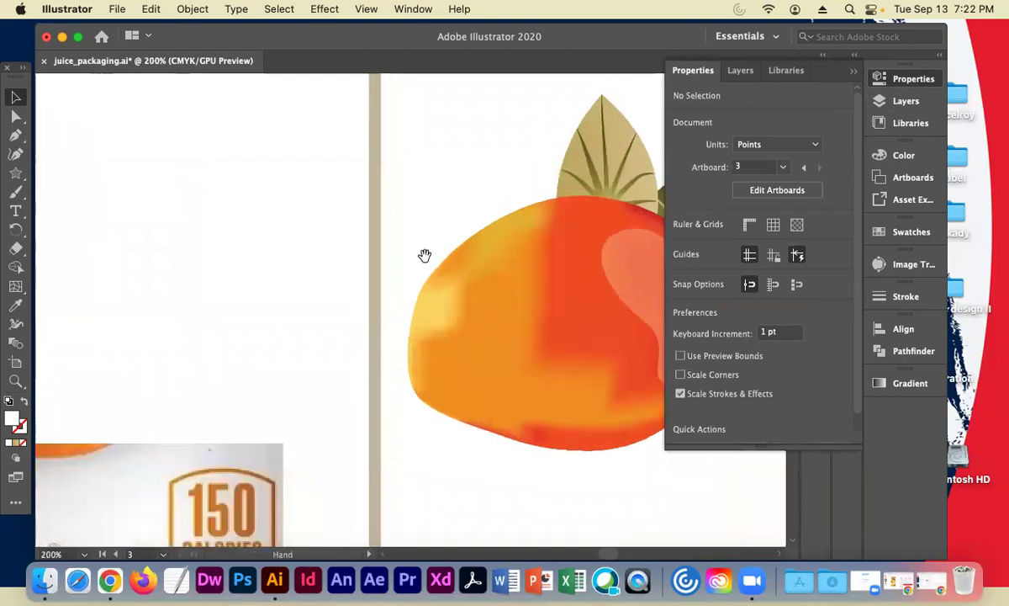
pyautogui.moveTo(480, 232); pyautogui.dragTo(403, 233)
pyautogui.click(505, 259)
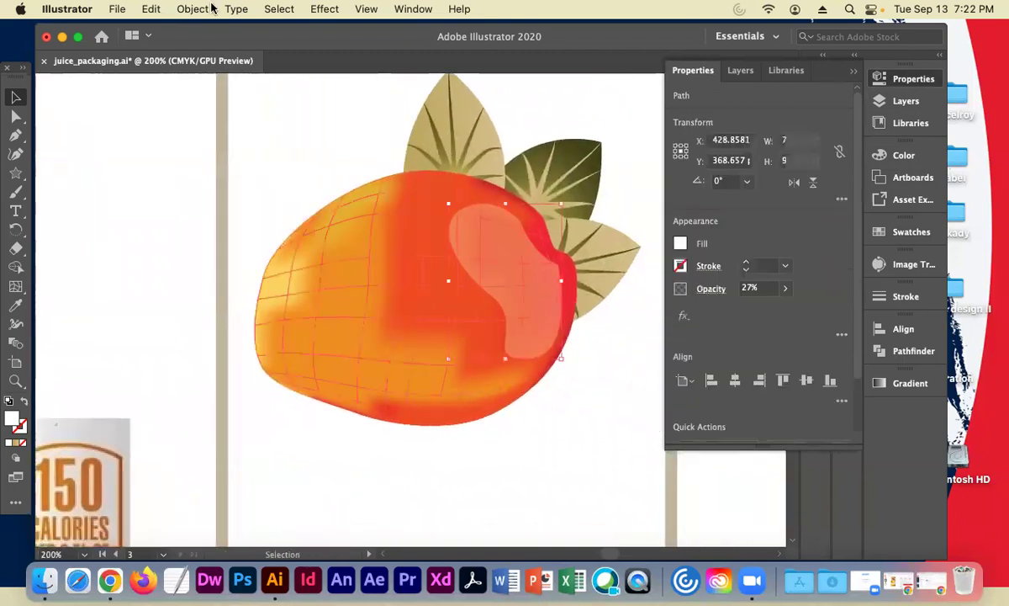
# Apply a Gaussian Blur of about 33 pixels to the white highlight
pyautogui.click(311, 10)
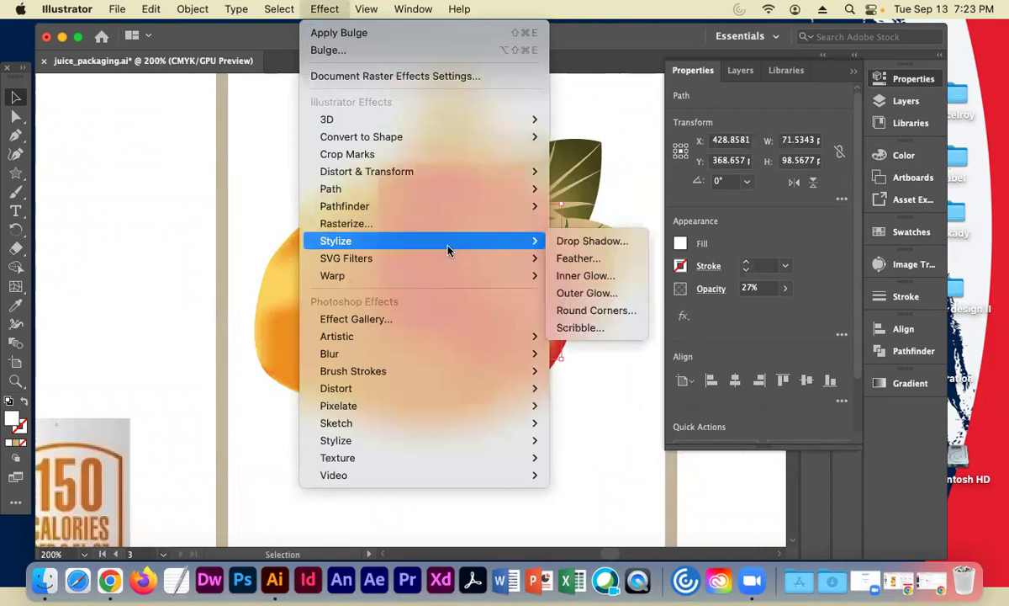
pyautogui.moveTo(481, 353)
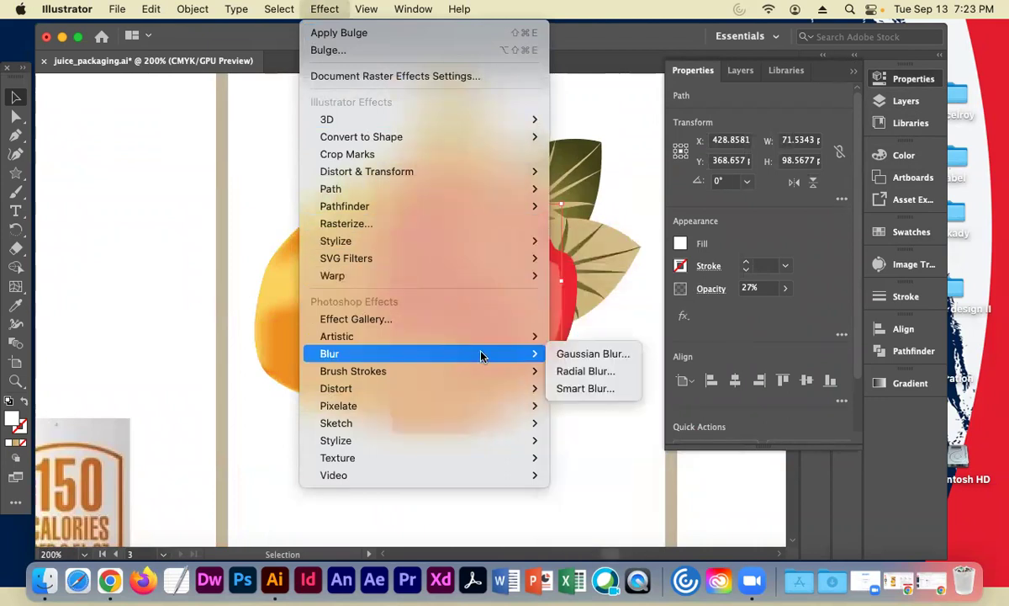
pyautogui.click(575, 356)
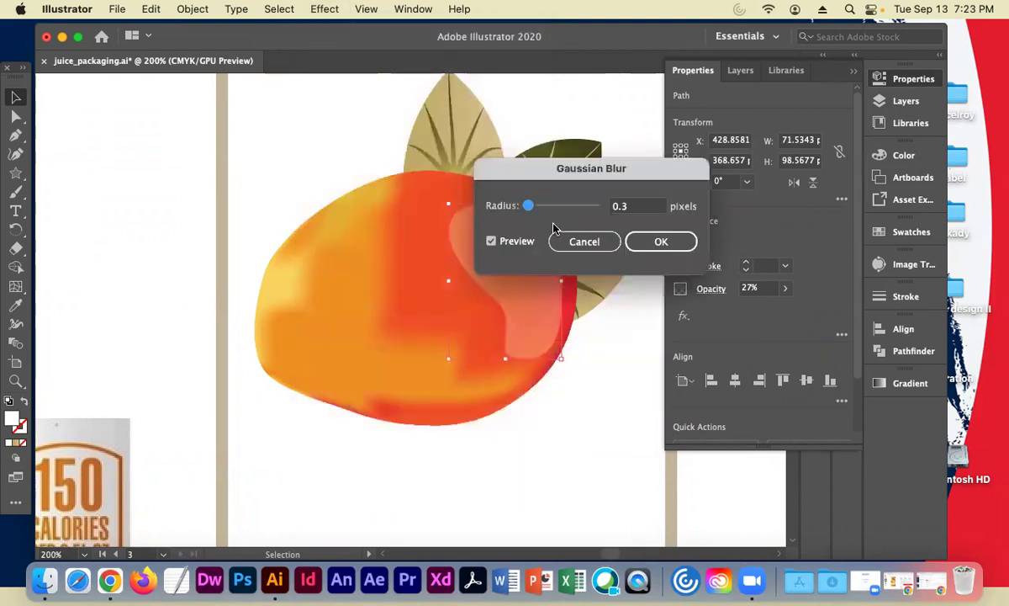
pyautogui.moveTo(572, 167); pyautogui.dragTo(332, 226)
pyautogui.moveTo(286, 266); pyautogui.dragTo(327, 267)
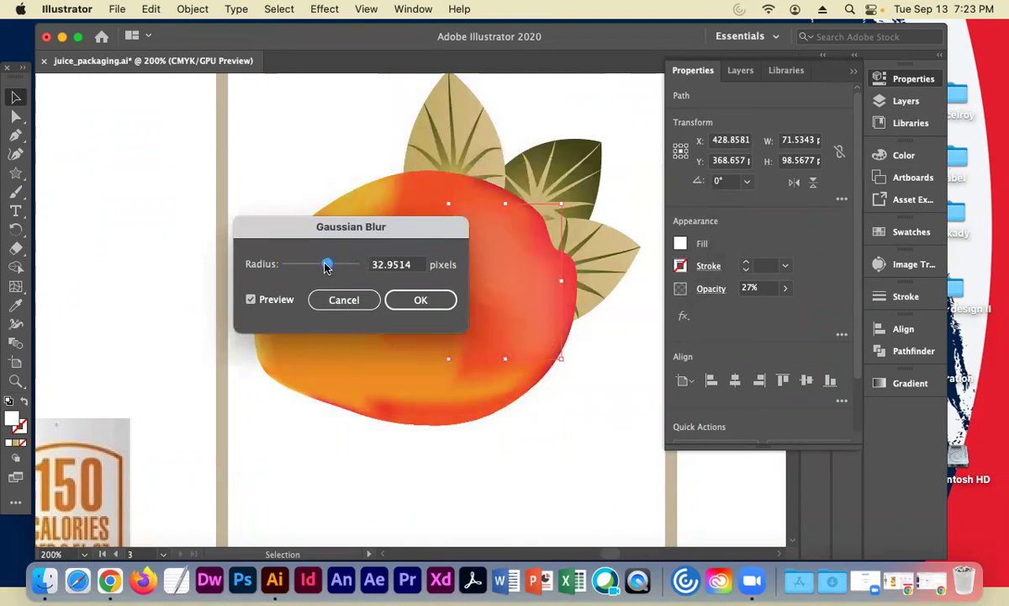
pyautogui.click(408, 299)
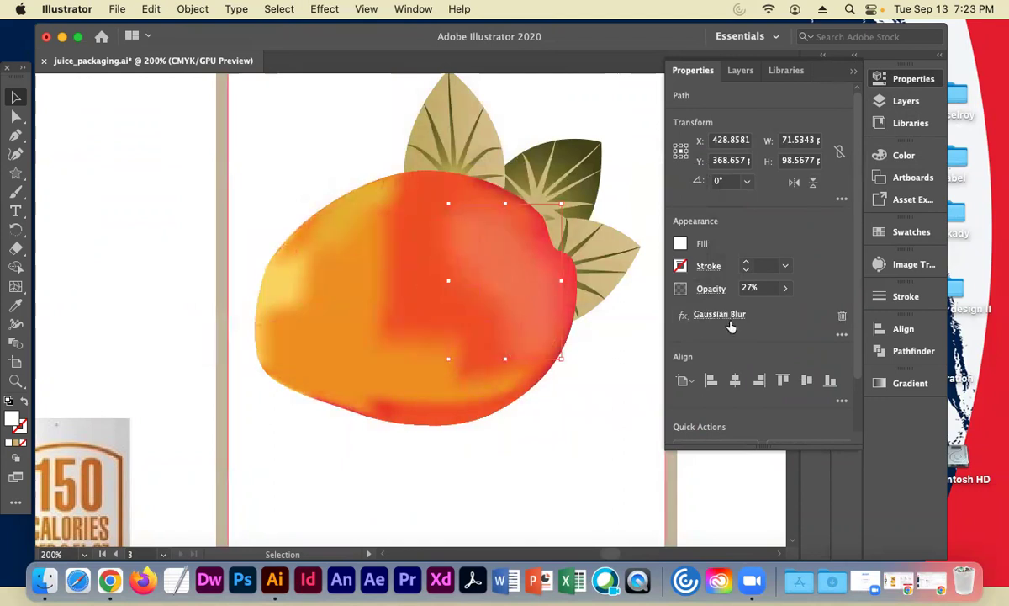
# Raise the blurred highlight's opacity to about 69%
pyautogui.click(782, 292)
pyautogui.moveTo(715, 307); pyautogui.dragTo(759, 310)
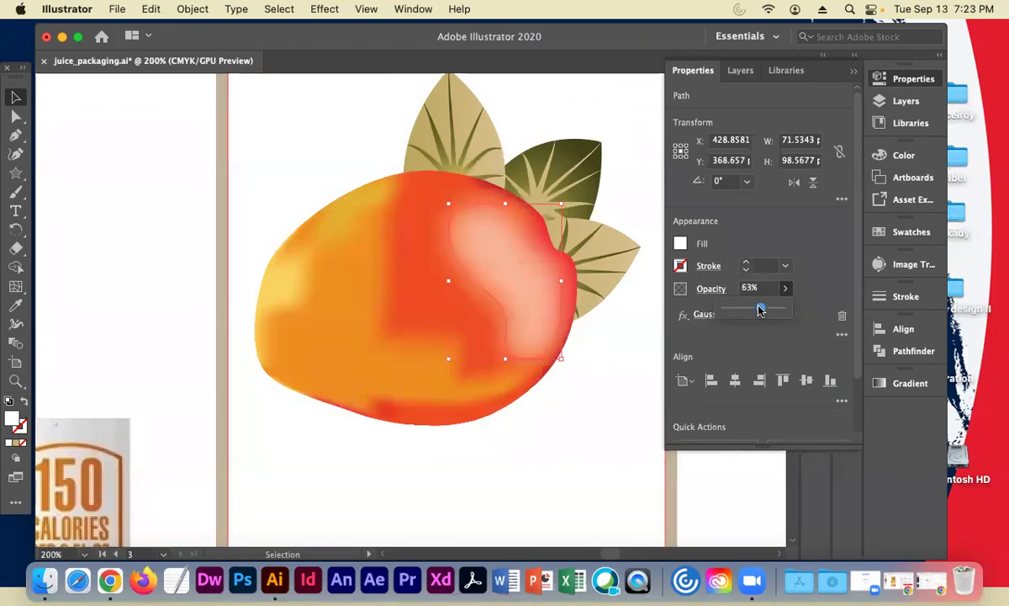
pyautogui.click(611, 362)
pyautogui.click(517, 270)
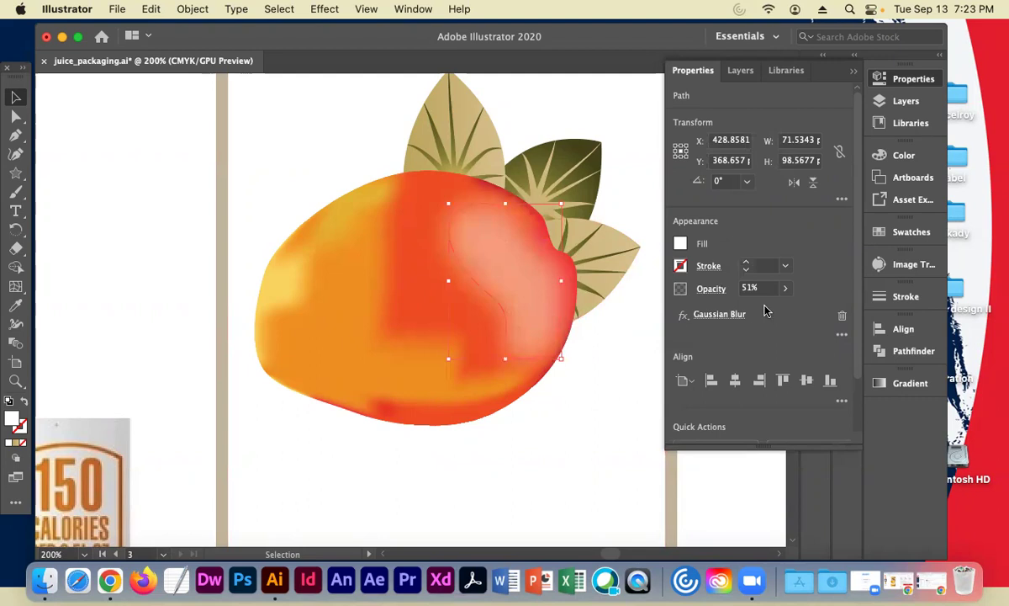
pyautogui.click(784, 288)
pyautogui.moveTo(757, 310); pyautogui.dragTo(767, 311)
pyautogui.click(585, 400)
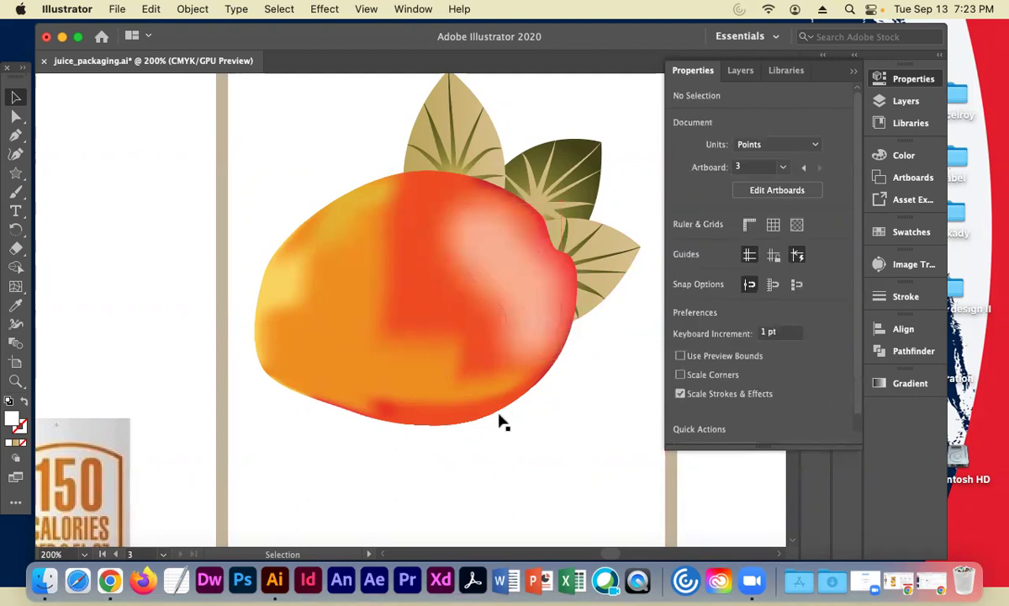
pyautogui.press('super+minus')
pyautogui.press('super+minus')
pyautogui.press('super+minus')
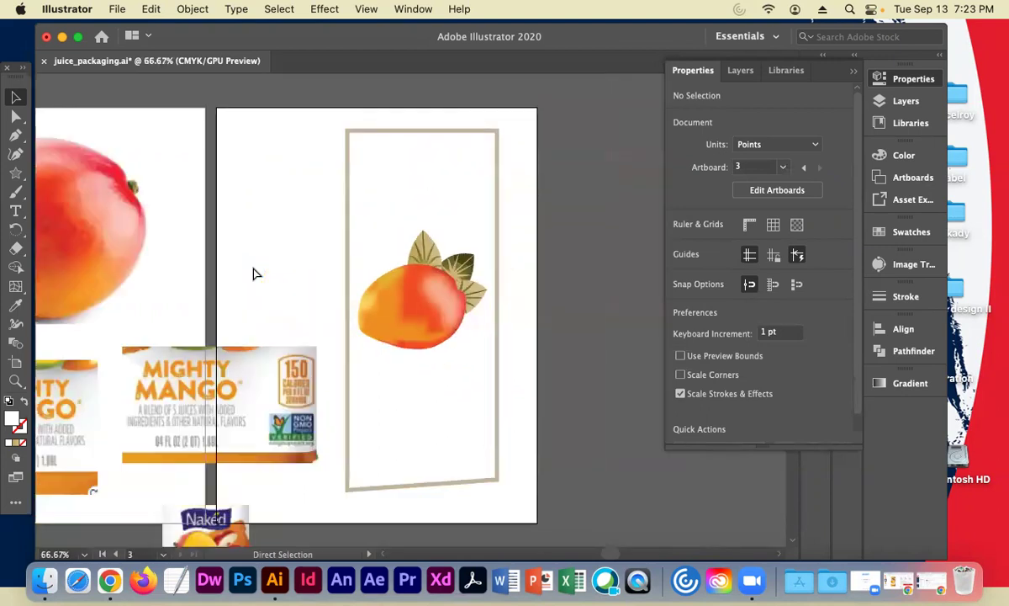
# Trace a closed curved highlight on the reference photo mango's upper-left with the Pen tool
pyautogui.press('space')
pyautogui.moveTo(356, 199); pyautogui.dragTo(533, 199)
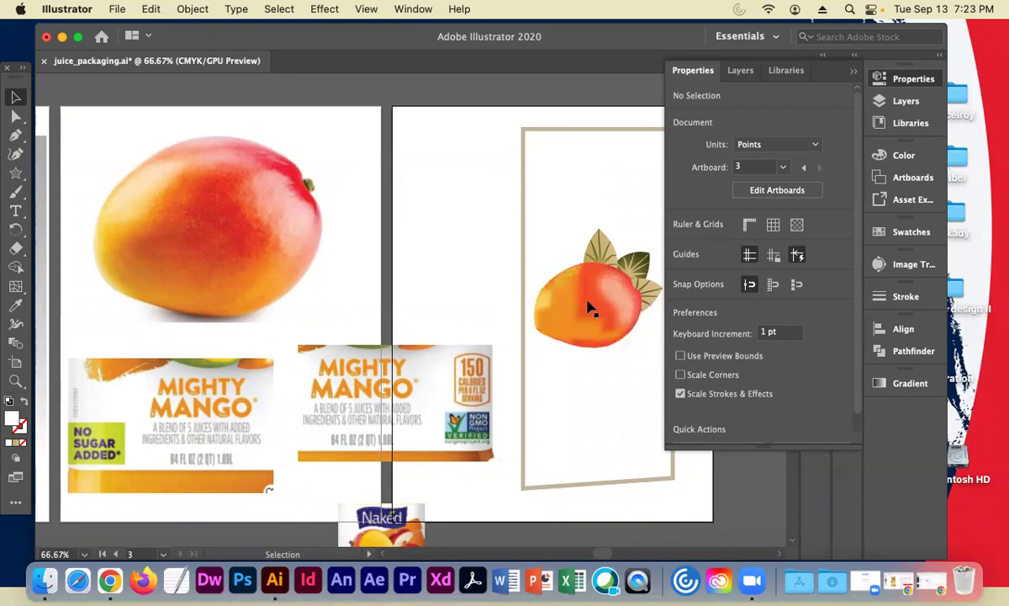
pyautogui.press('p')
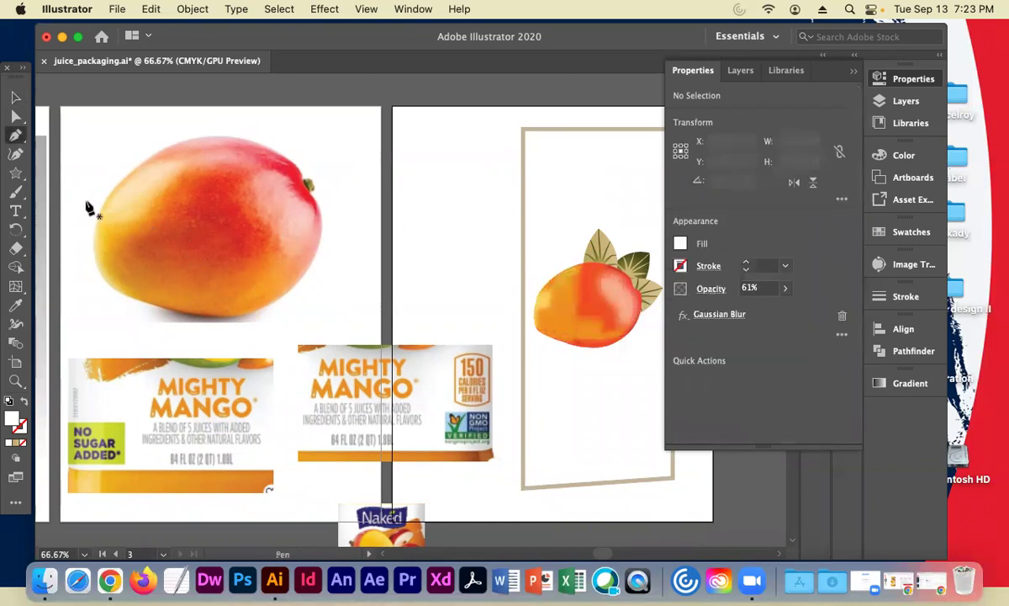
pyautogui.click(104, 216)
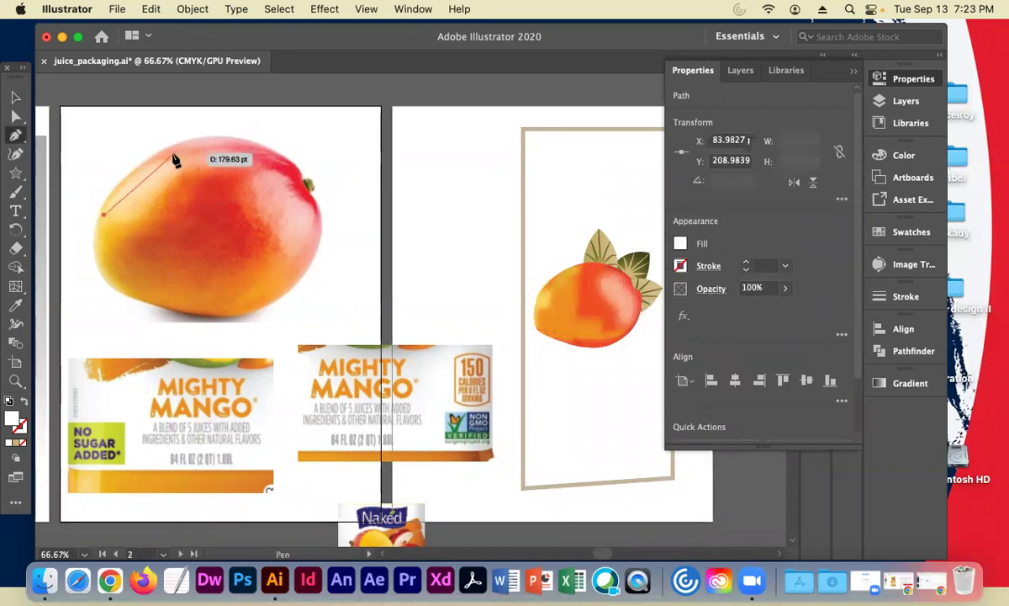
pyautogui.moveTo(211, 169)
pyautogui.mouseDown()
pyautogui.moveTo(175, 167)
pyautogui.moveTo(237, 158)
pyautogui.moveTo(224, 163)
pyautogui.mouseUp()
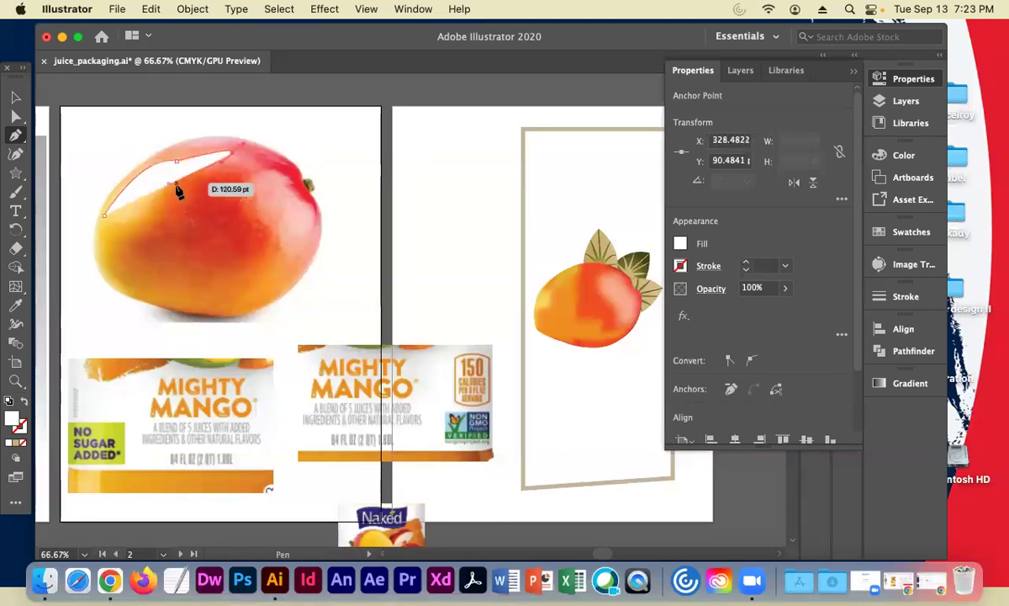
pyautogui.moveTo(156, 202); pyautogui.dragTo(162, 238)
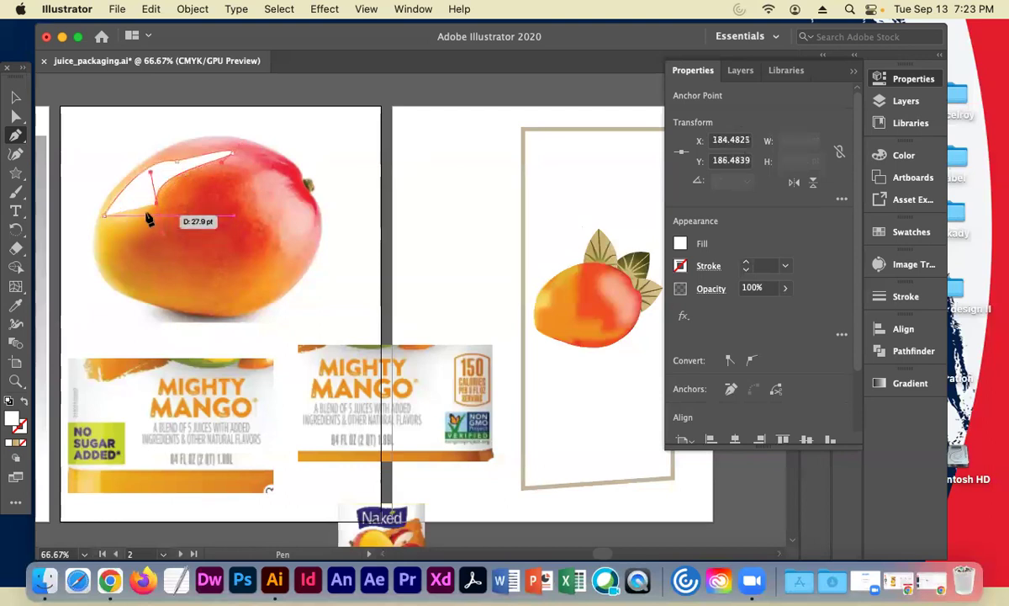
pyautogui.click(103, 221)
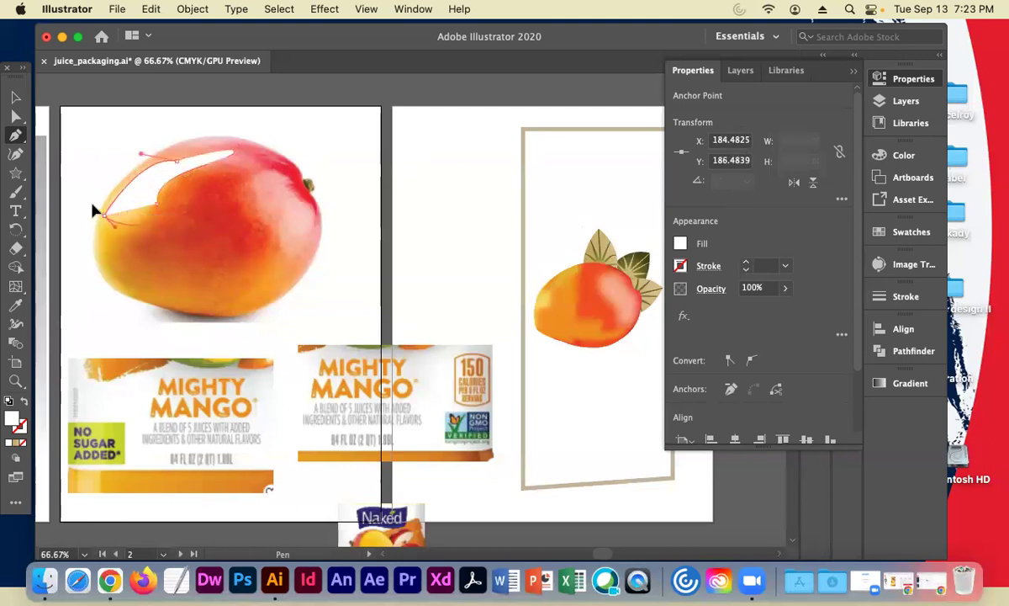
pyautogui.click(13, 99)
# Move the highlight onto the packaging mango and shrink it to fit its upper-left
pyautogui.moveTo(126, 210); pyautogui.dragTo(417, 295)
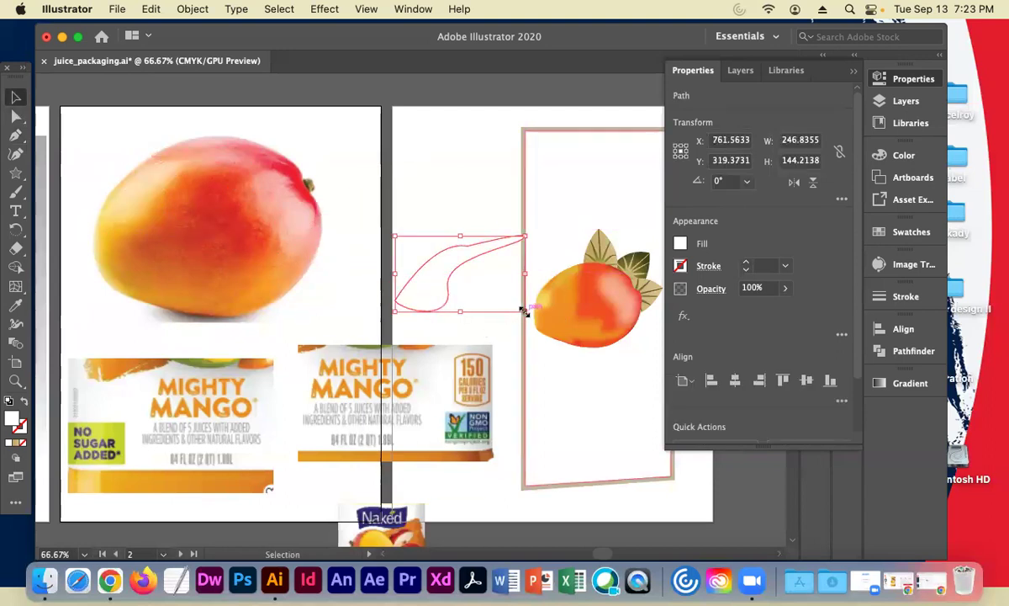
pyautogui.moveTo(523, 311); pyautogui.dragTo(555, 304)
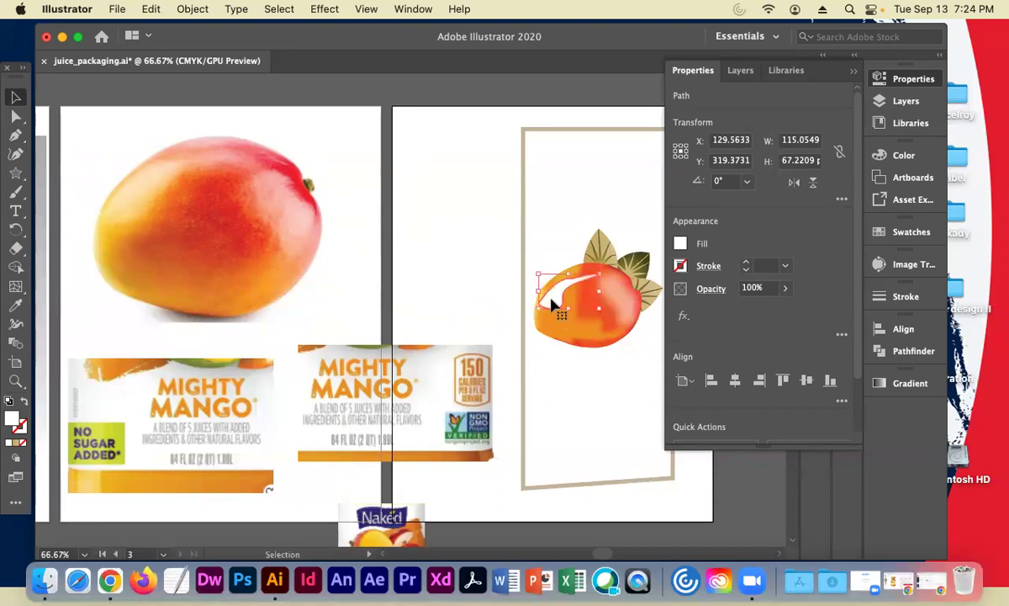
pyautogui.press('Up')
pyautogui.press('Up')
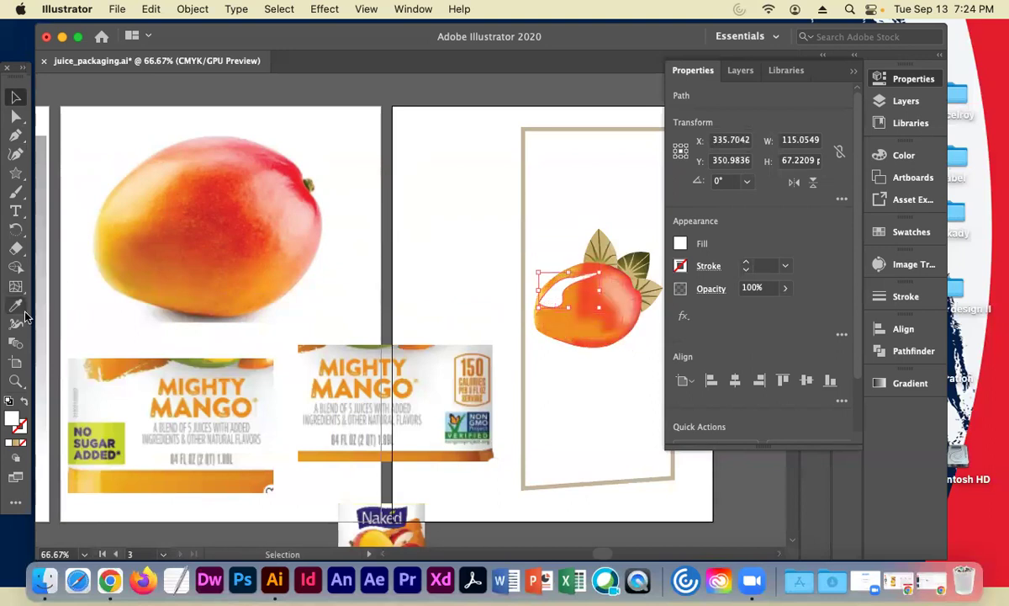
pyautogui.click(15, 304)
# Copy the 61% opacity white appearance onto the new highlight and reapply Gaussian Blur
pyautogui.click(617, 293)
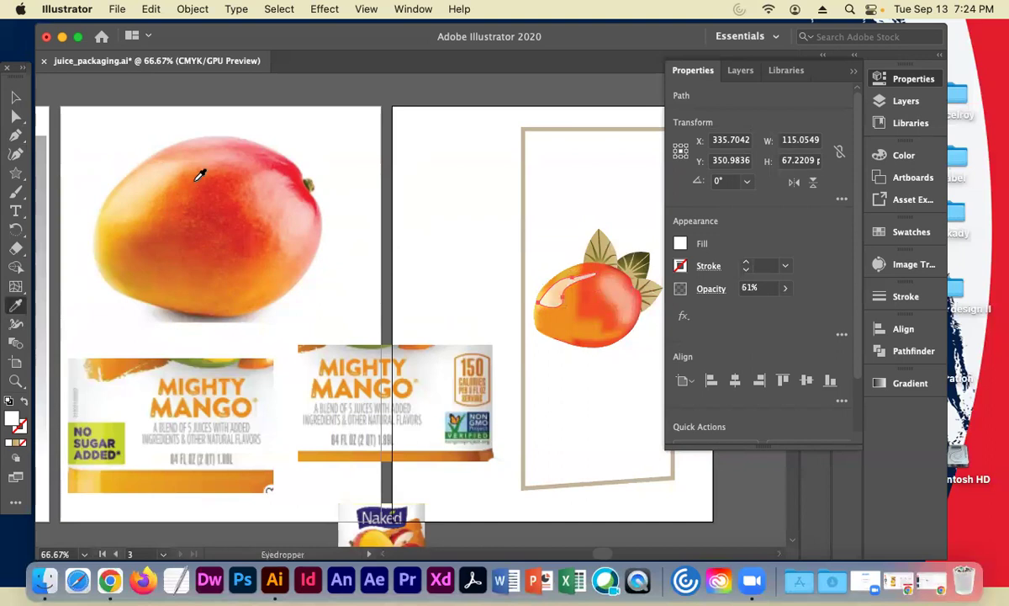
pyautogui.click(15, 96)
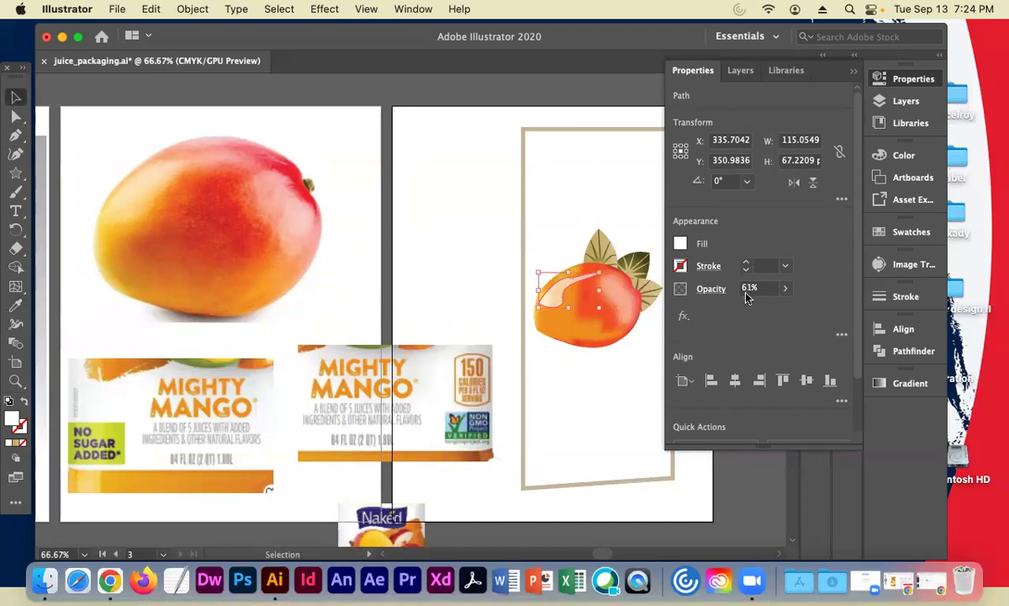
pyautogui.click(325, 8)
pyautogui.click(320, 32)
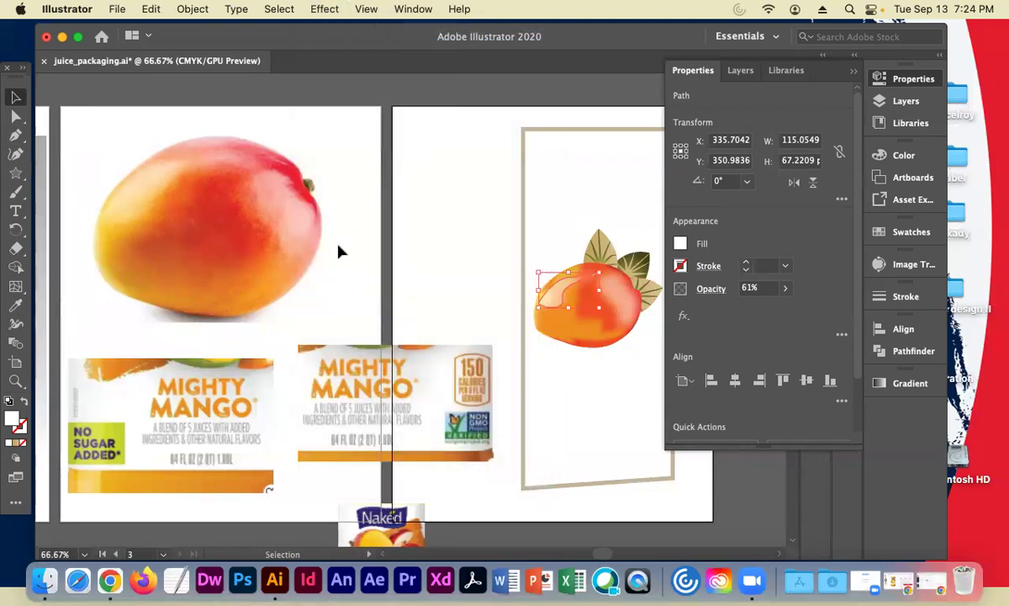
# Nudge the blurred highlight slightly up and right on the mango
pyautogui.click(447, 275)
pyautogui.press('super+equal')
pyautogui.press('super+equal')
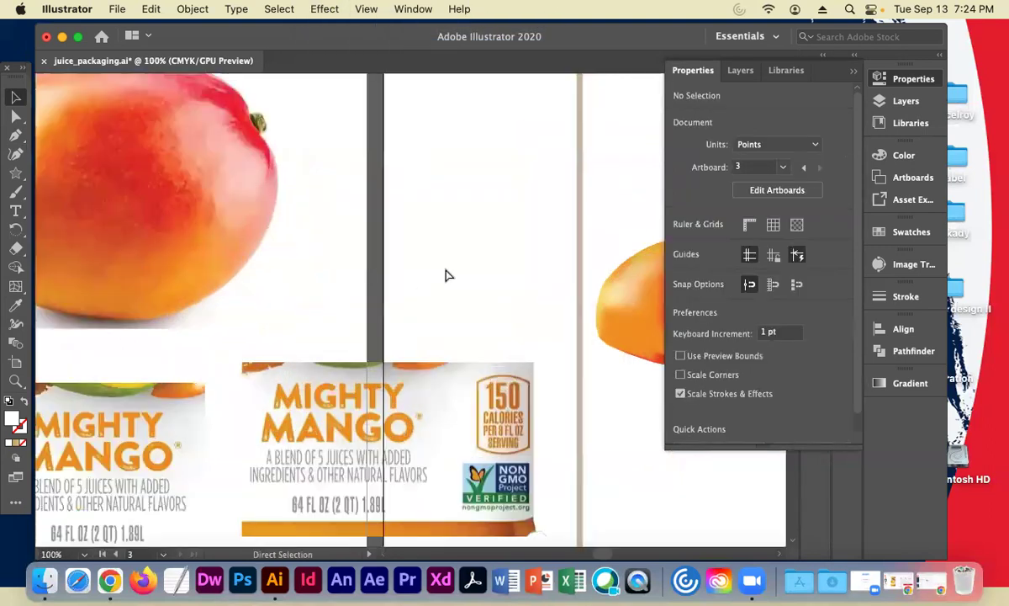
pyautogui.moveTo(597, 227); pyautogui.dragTo(218, 230)
pyautogui.moveTo(351, 256); pyautogui.dragTo(361, 250)
pyautogui.click(265, 237)
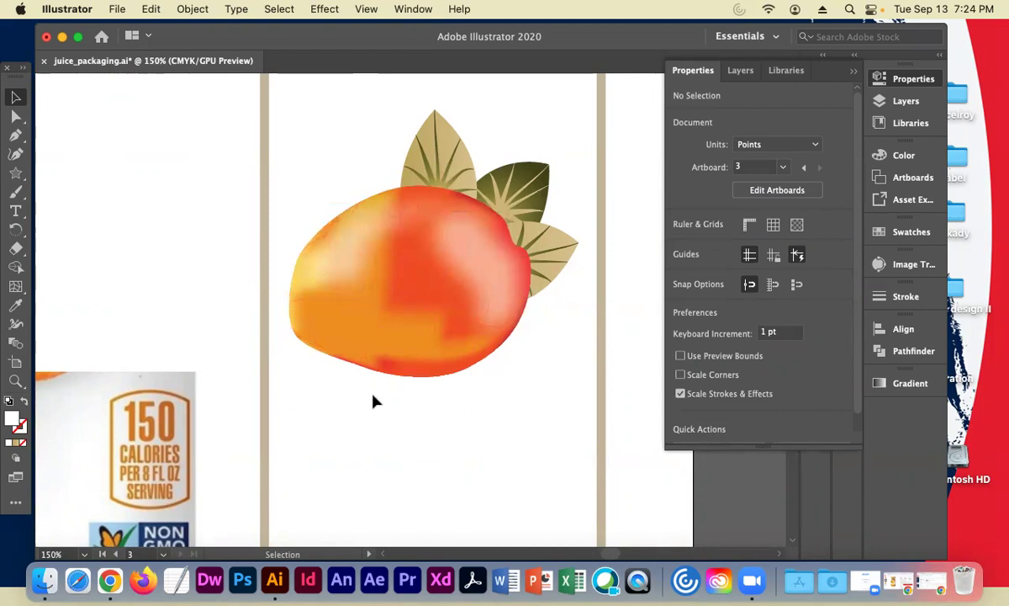
# Select the mango's gradient mesh with Direct Selection
pyautogui.press('super+minus')
pyautogui.press('super+minus')
pyautogui.moveTo(333, 346); pyautogui.dragTo(387, 358)
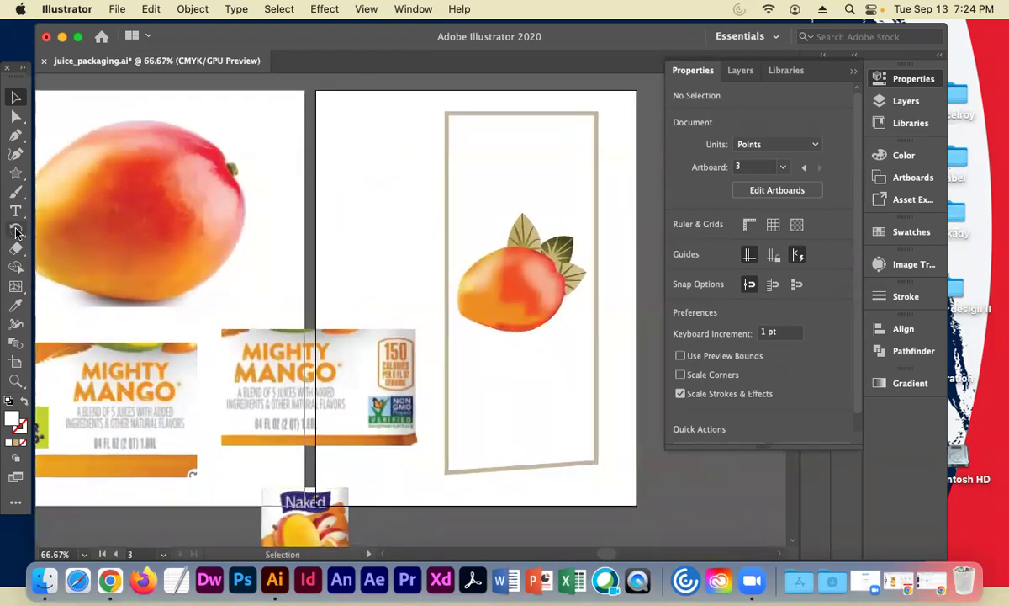
pyautogui.moveTo(484, 368); pyautogui.dragTo(446, 290)
pyautogui.click(446, 291)
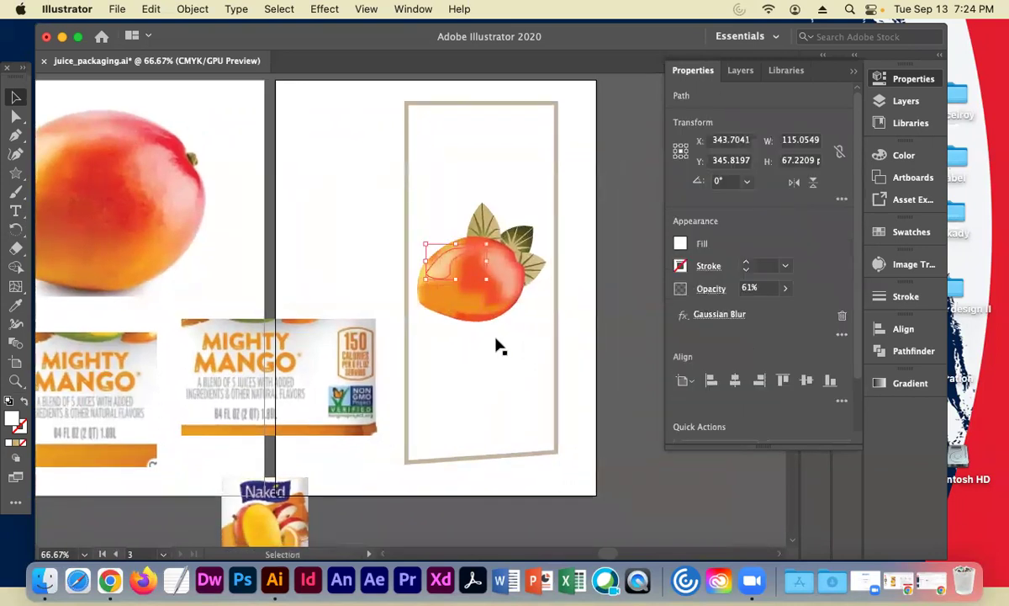
pyautogui.press('a')
pyautogui.click(495, 322)
# Colour mesh points in the mango's lower middle with the red-orange swatch
pyautogui.press('super+equal')
pyautogui.press('super+equal')
pyautogui.press('super+equal')
pyautogui.press('super+equal')
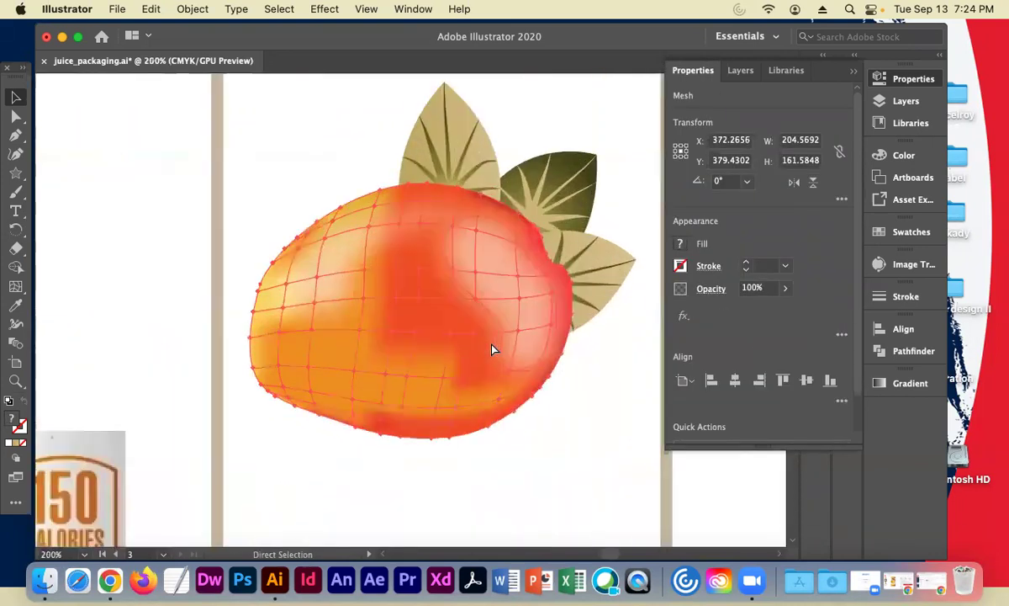
pyautogui.click(16, 116)
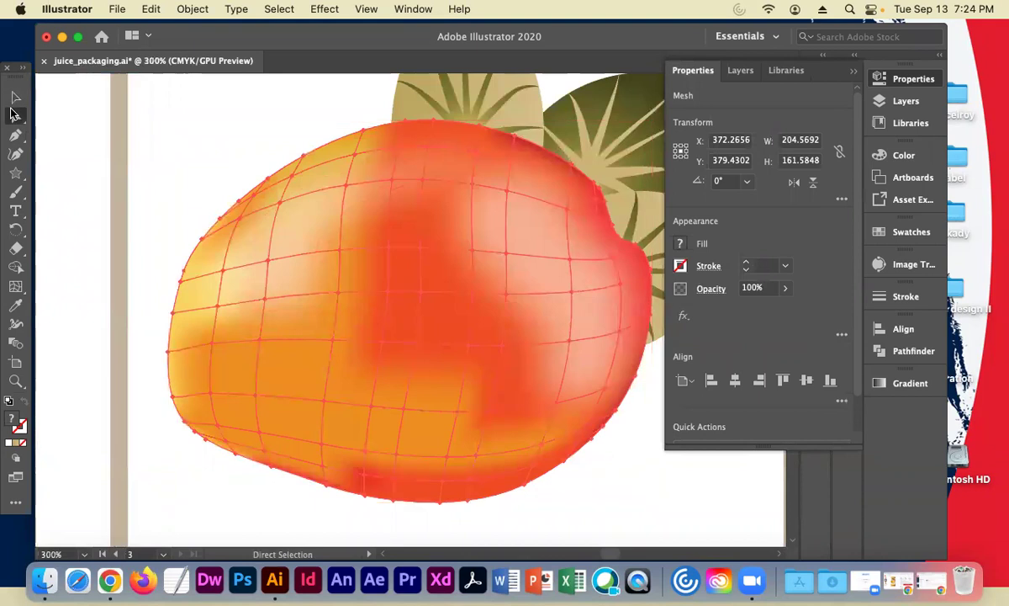
pyautogui.click(403, 409)
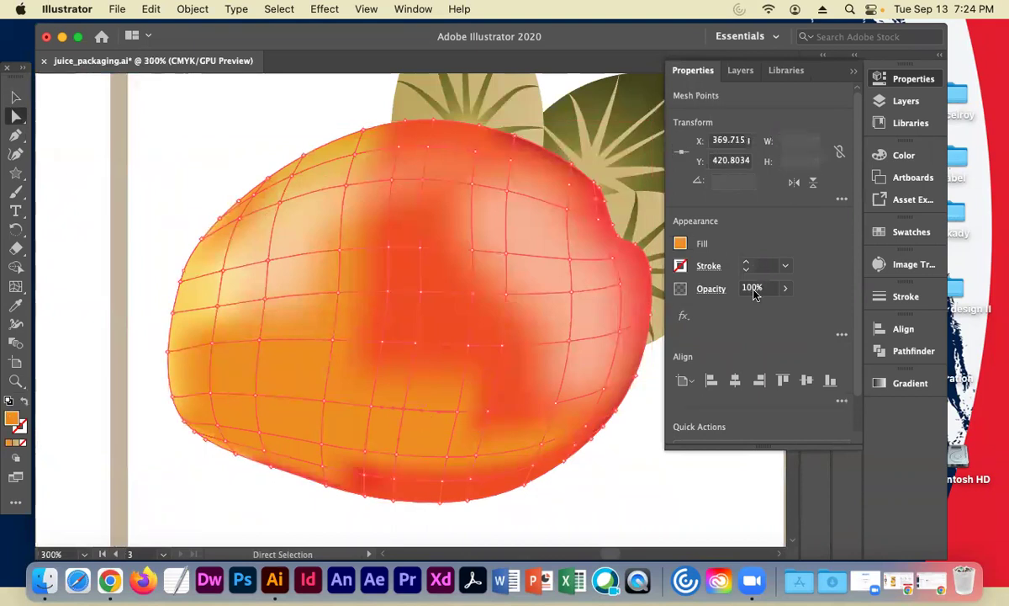
pyautogui.click(902, 155)
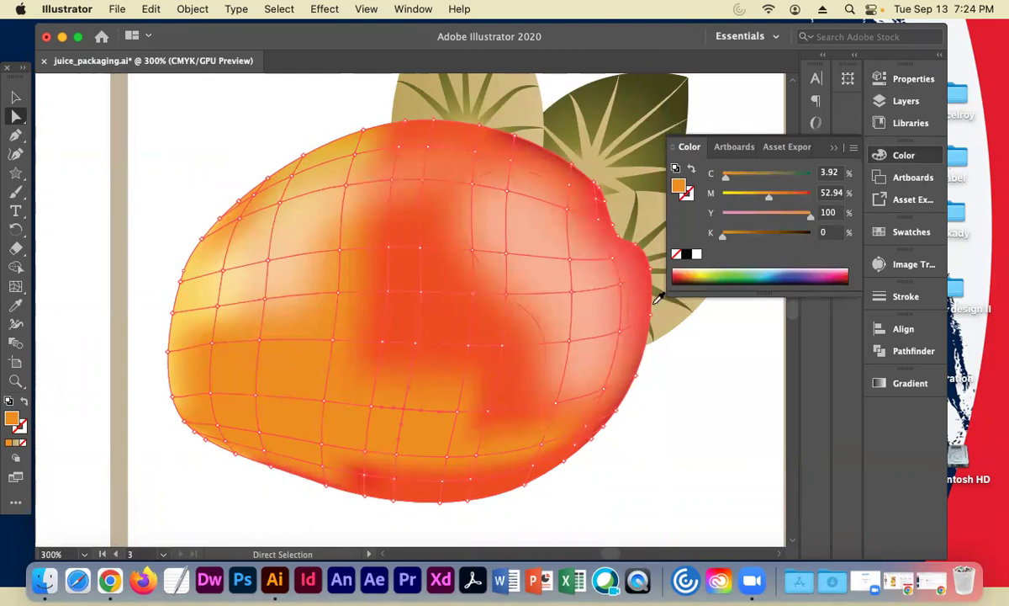
pyautogui.click(906, 231)
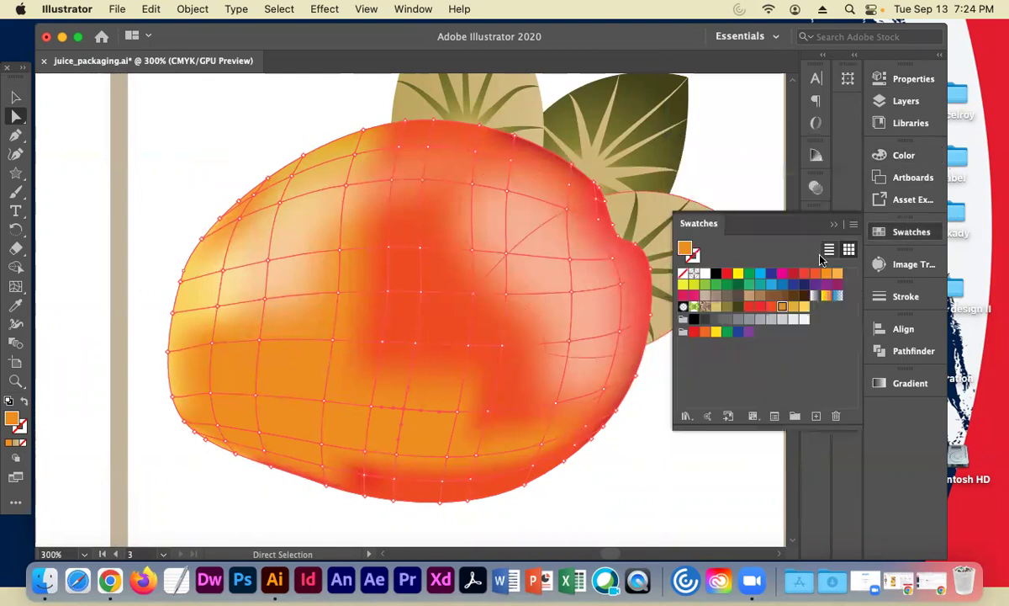
pyautogui.click(772, 307)
pyautogui.click(460, 413)
pyautogui.click(783, 307)
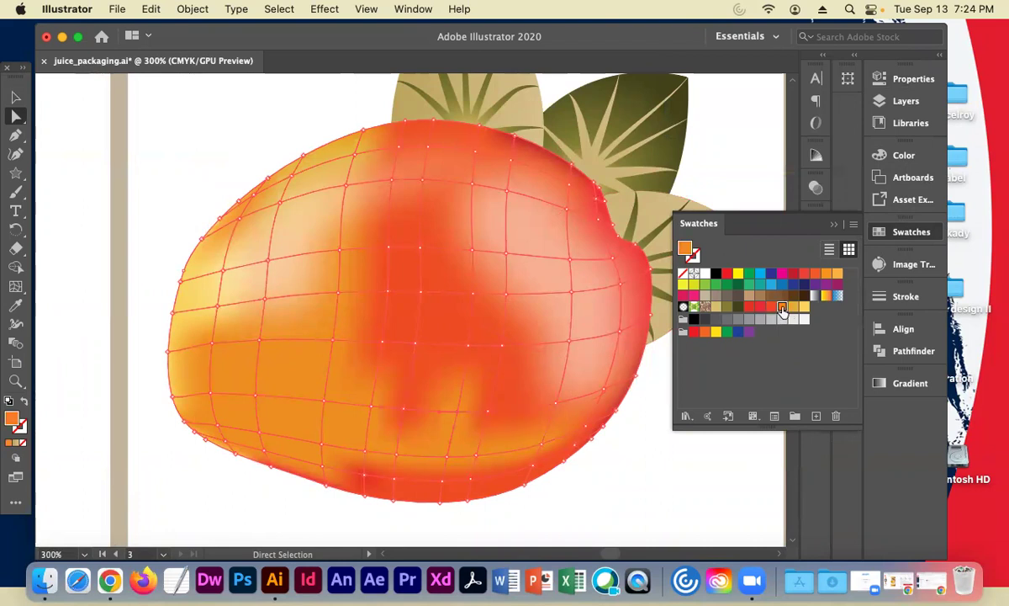
pyautogui.click(769, 307)
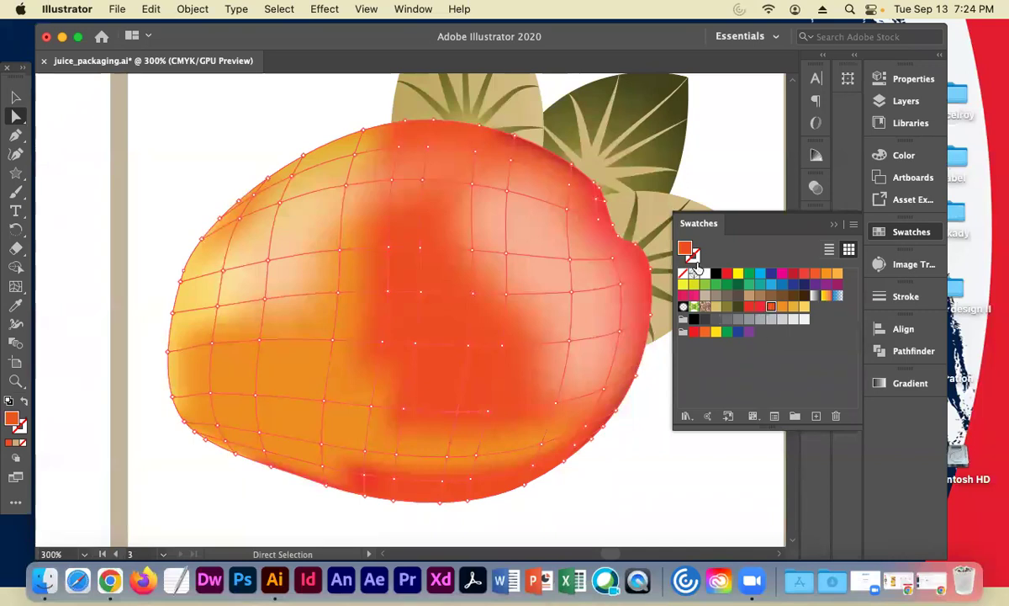
# Darken the red swatch to 18% black (K 18) in Swatch Options
pyautogui.doubleClick(771, 307)
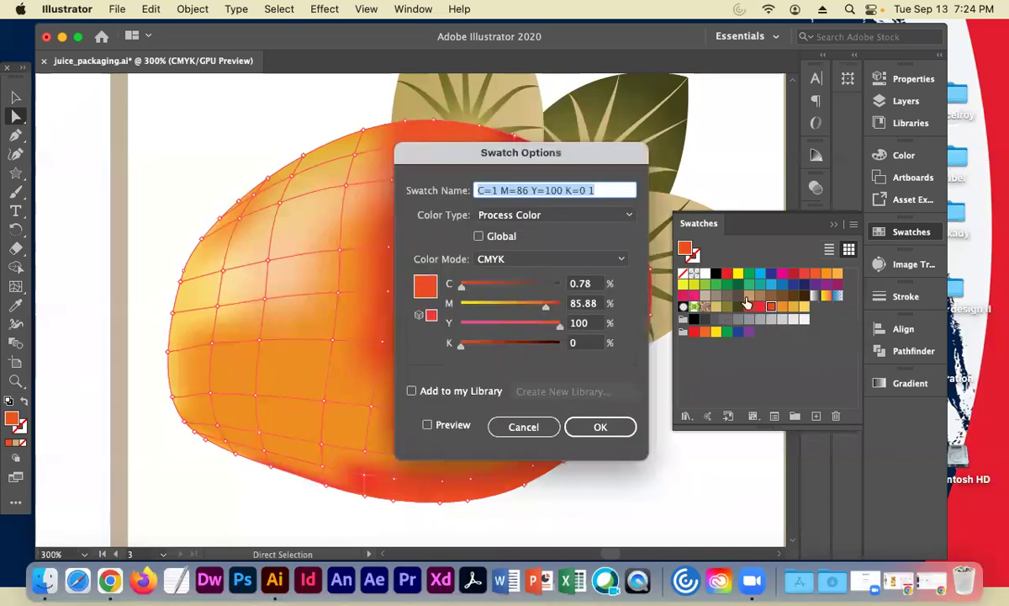
pyautogui.moveTo(461, 348); pyautogui.dragTo(478, 344)
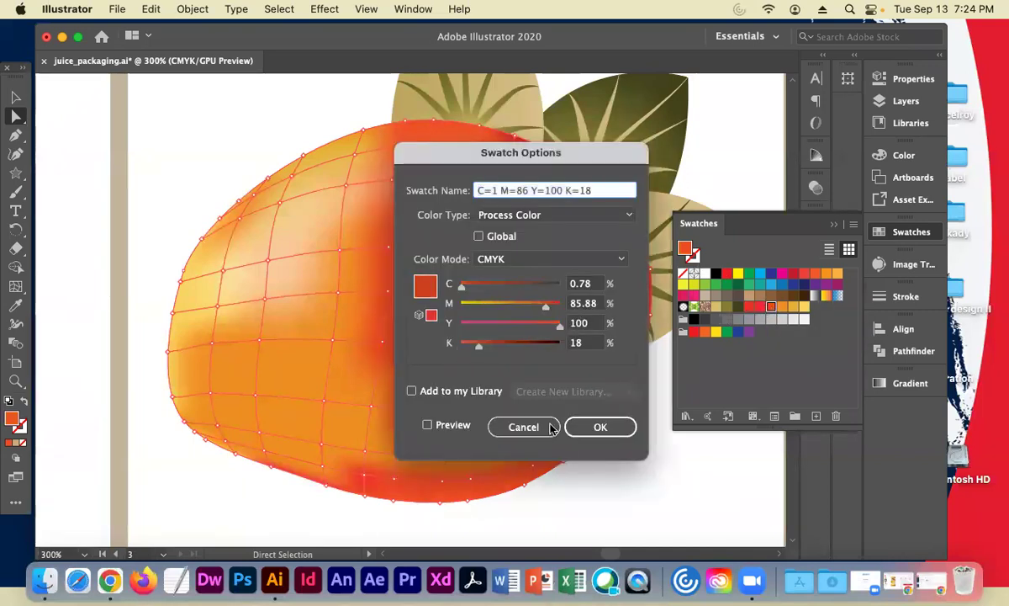
pyautogui.click(591, 428)
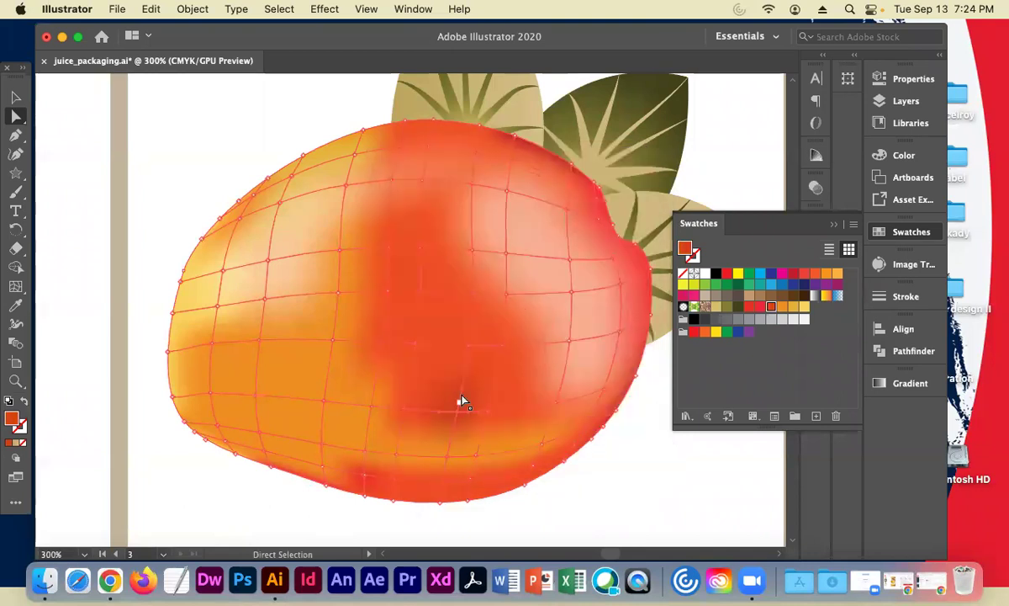
# Save the darker red as a new swatch and apply it to the lower-middle mesh points
pyautogui.click(627, 460)
pyautogui.click(535, 447)
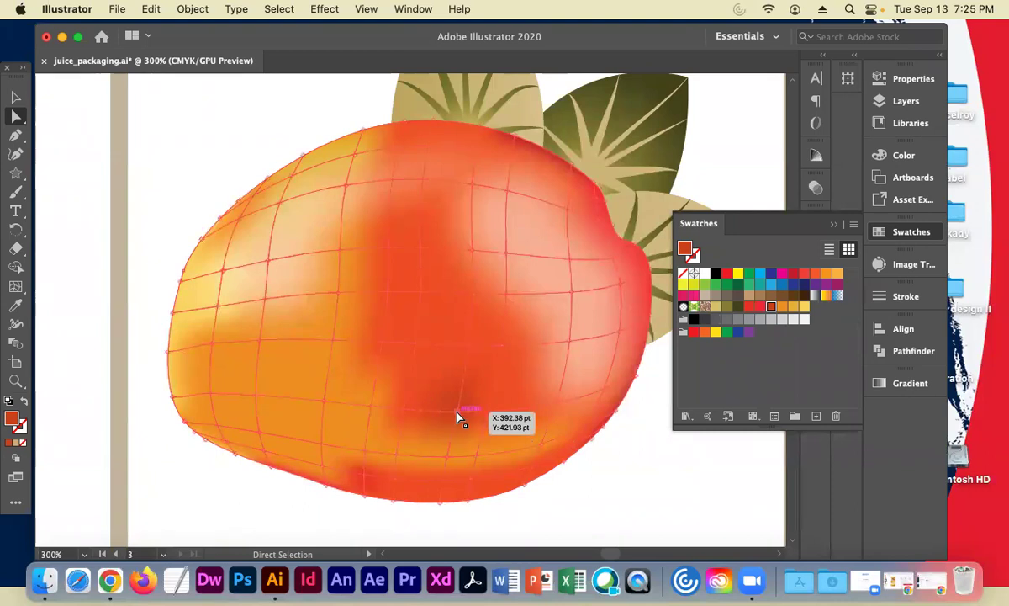
pyautogui.click(457, 412)
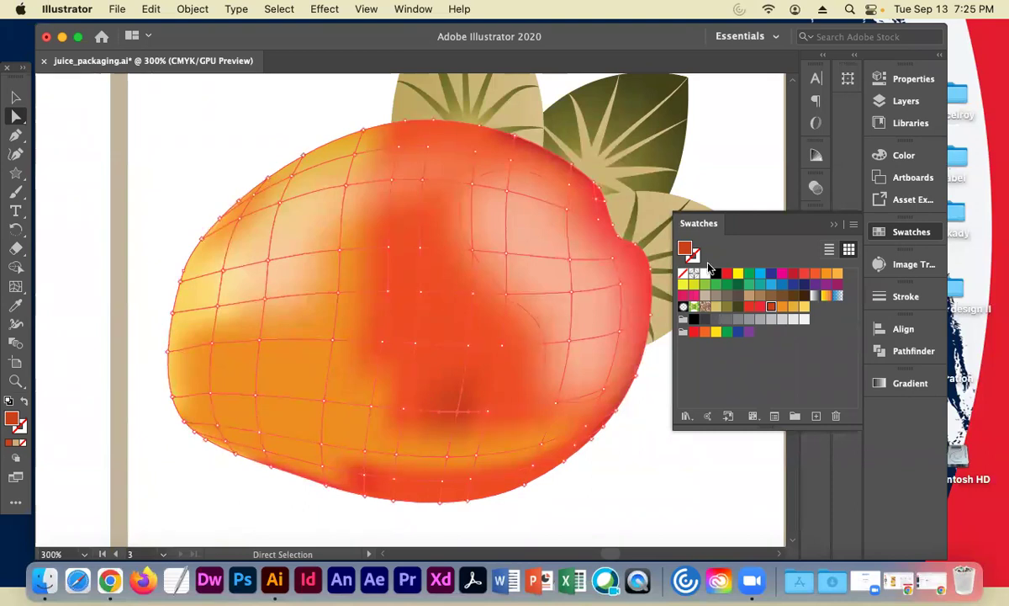
pyautogui.moveTo(683, 249); pyautogui.dragTo(808, 311)
pyautogui.click(457, 412)
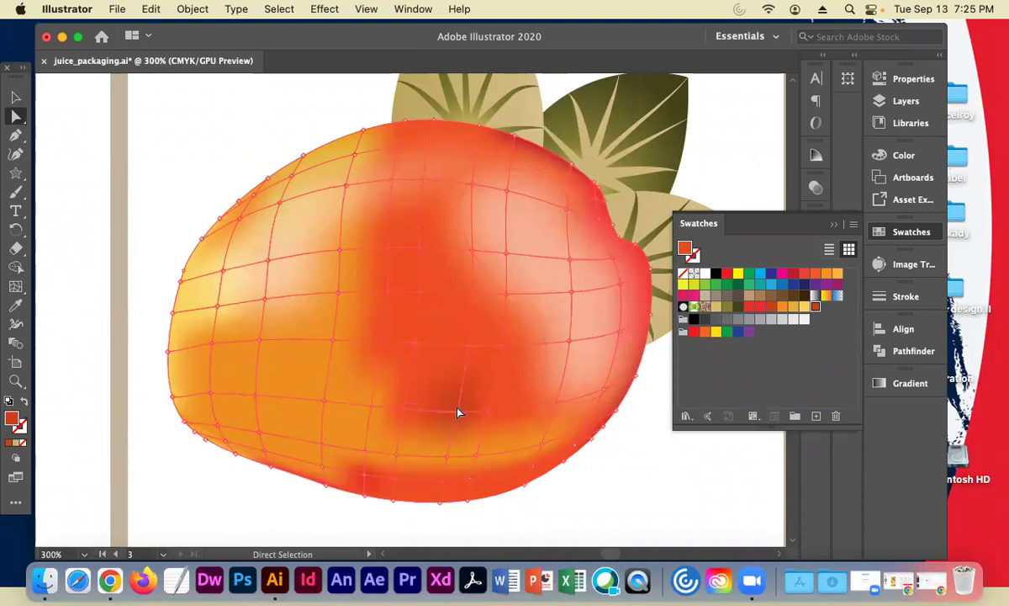
pyautogui.click(815, 308)
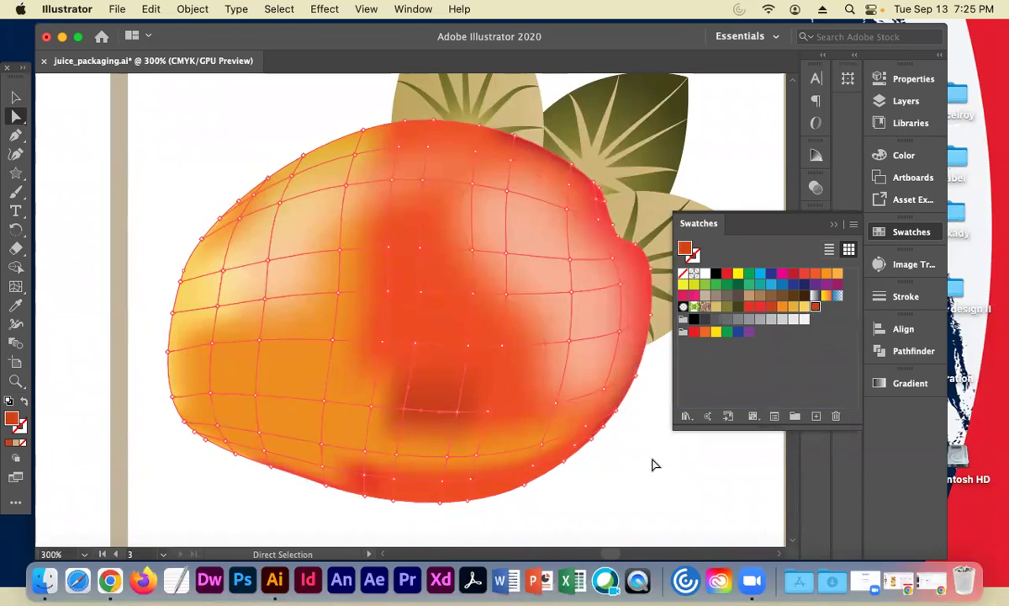
pyautogui.click(715, 459)
pyautogui.press('super+minus')
pyautogui.press('super+minus')
pyautogui.press('super+minus')
pyautogui.press('super+minus')
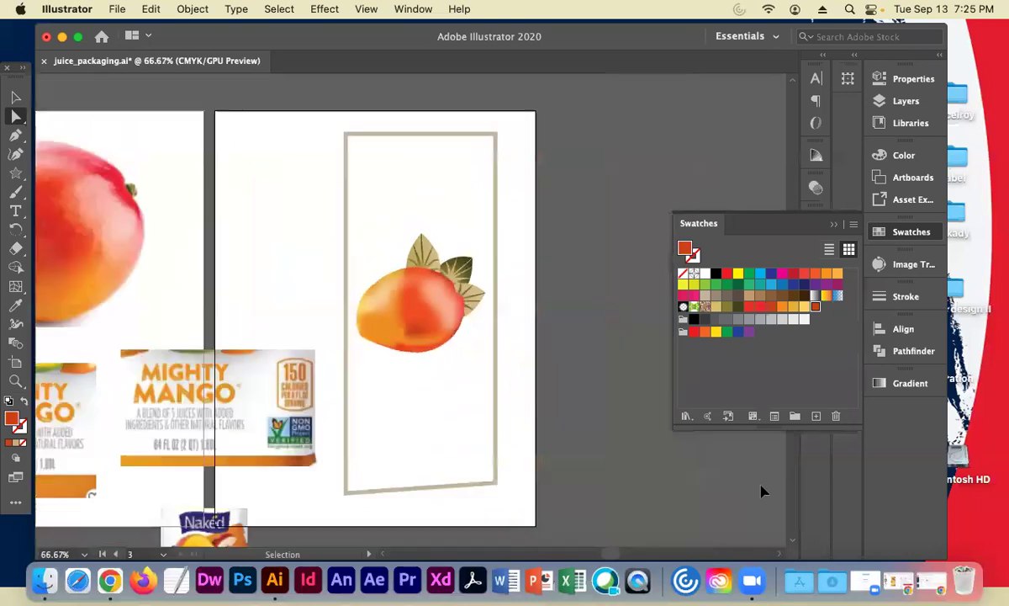
# Alt-drag a copy of the whole mango to the artboard's top-left
pyautogui.click(385, 340)
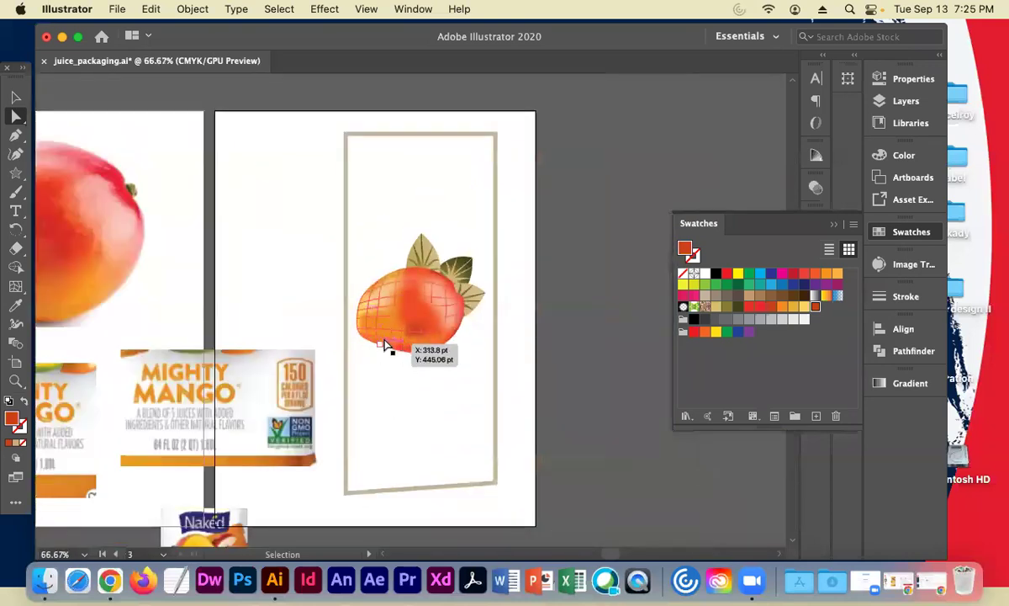
pyautogui.click(15, 97)
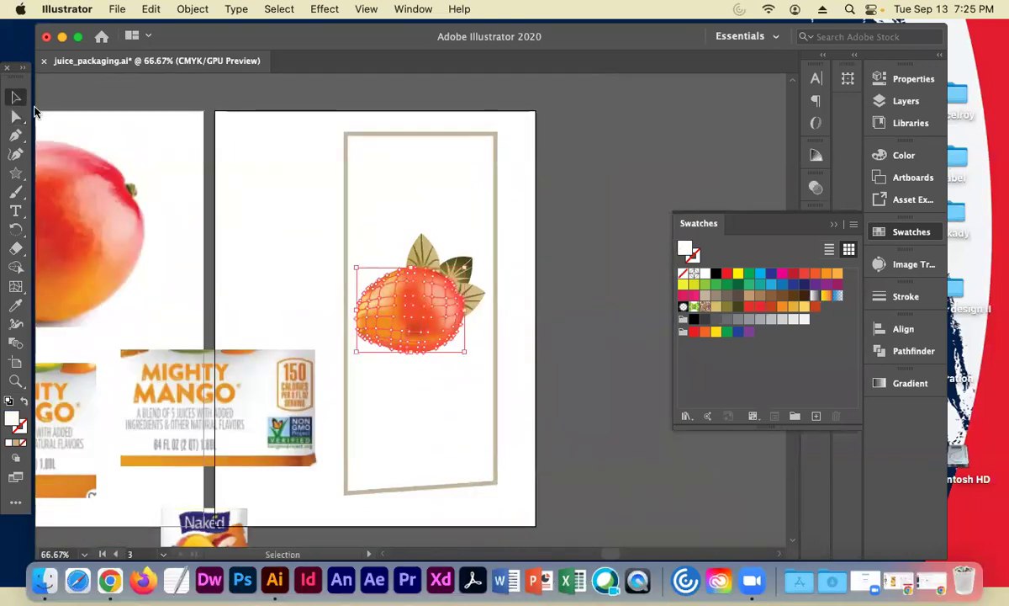
pyautogui.click(333, 345)
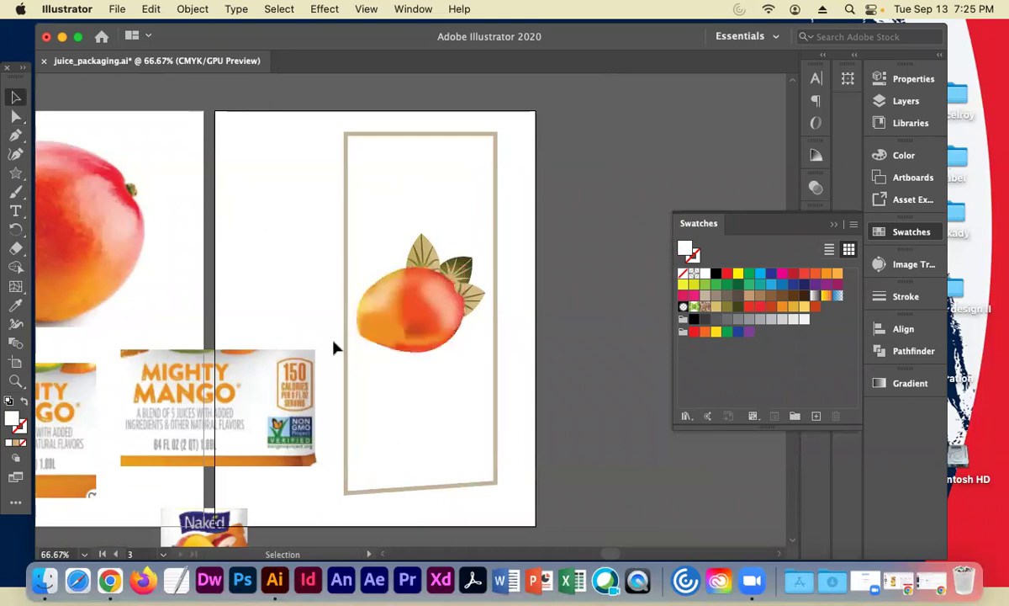
pyautogui.click(408, 341)
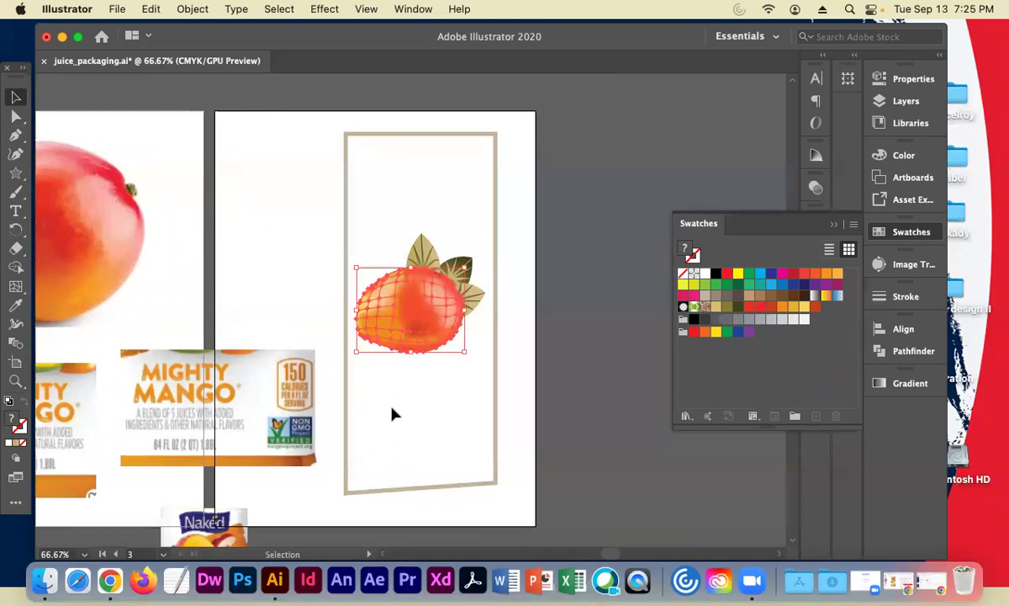
pyautogui.click(393, 414)
pyautogui.click(381, 335)
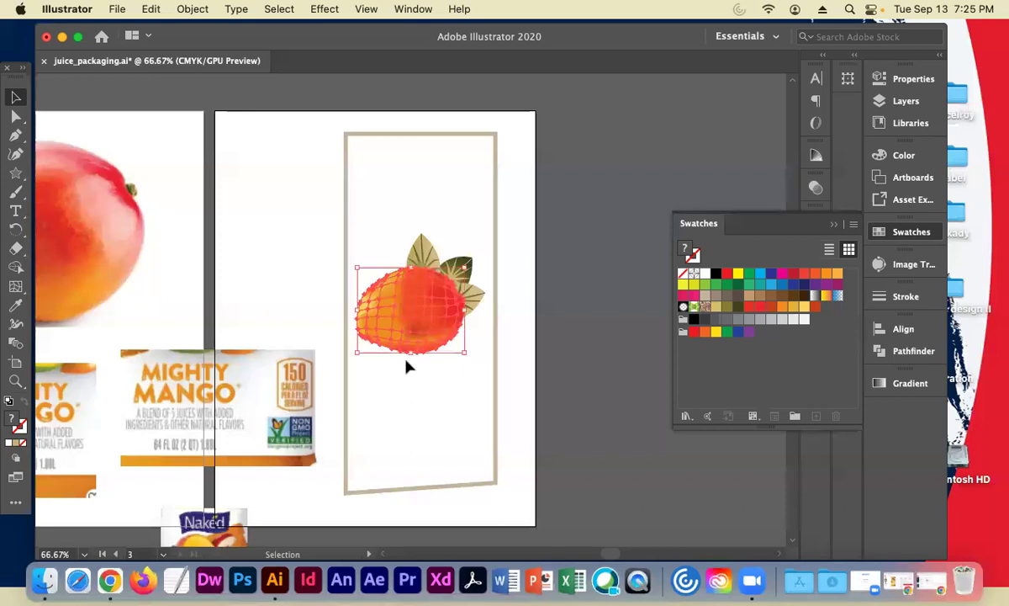
pyautogui.moveTo(389, 295); pyautogui.dragTo(247, 152)
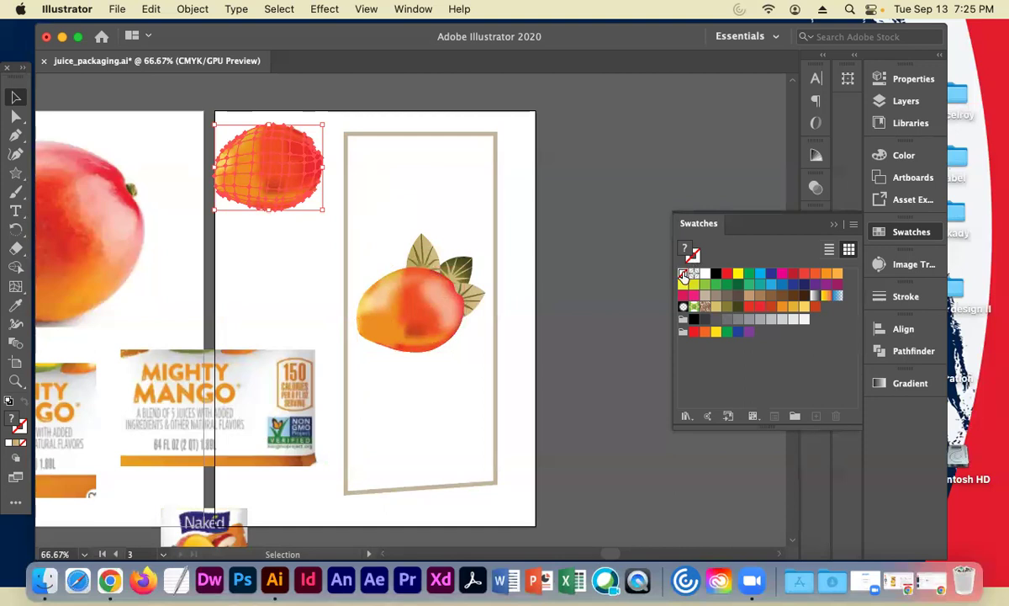
# Fill the mango copy with the red swatch
pyautogui.click(770, 307)
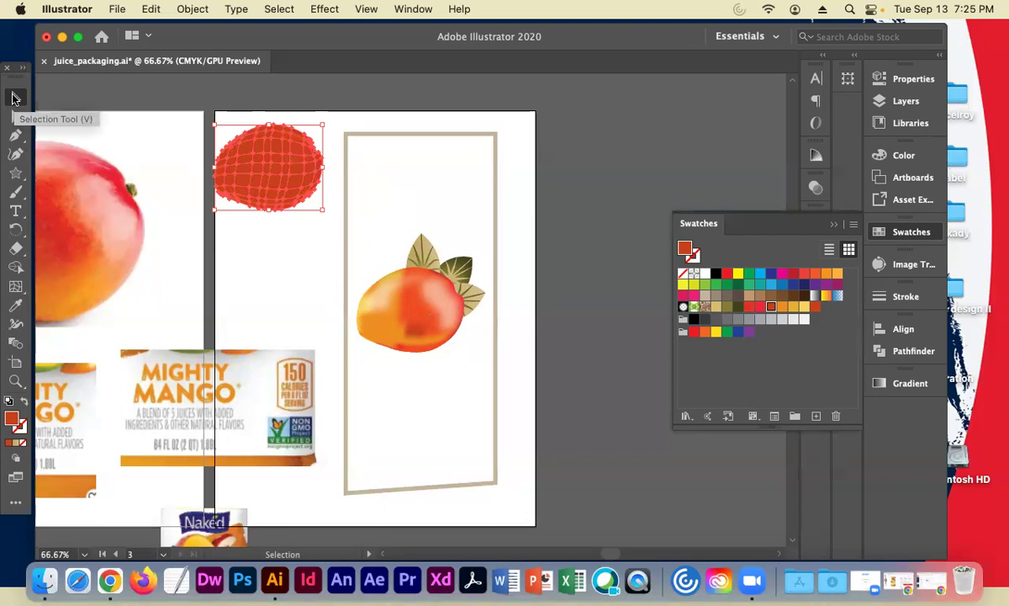
pyautogui.click(695, 257)
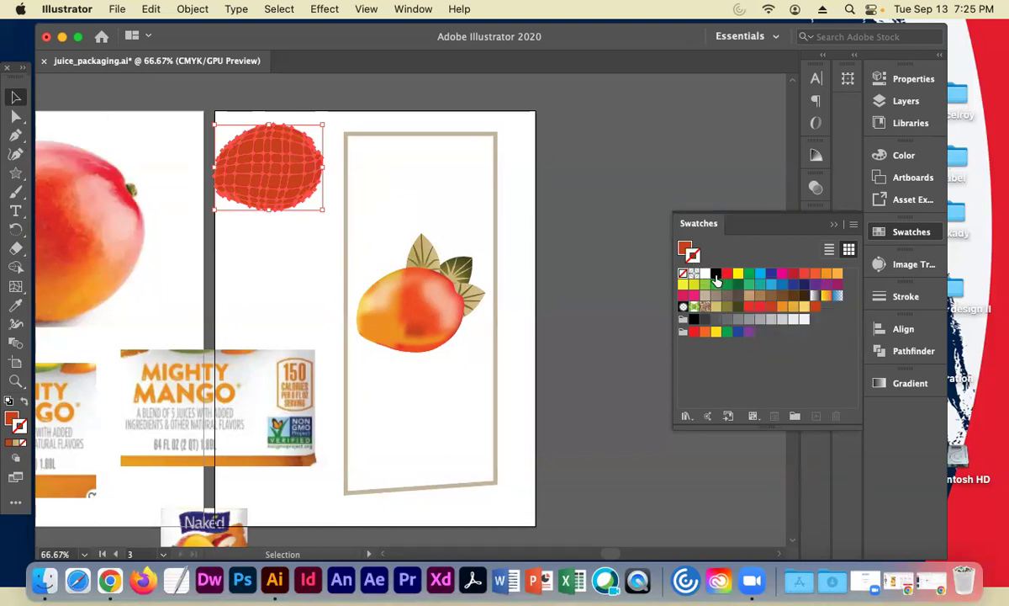
pyautogui.click(902, 296)
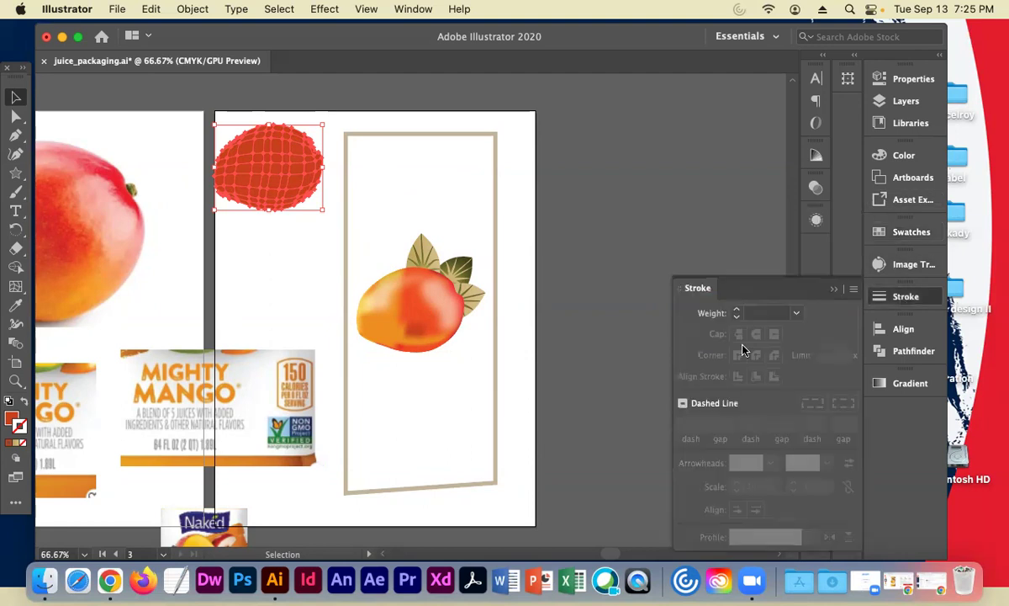
pyautogui.click(911, 232)
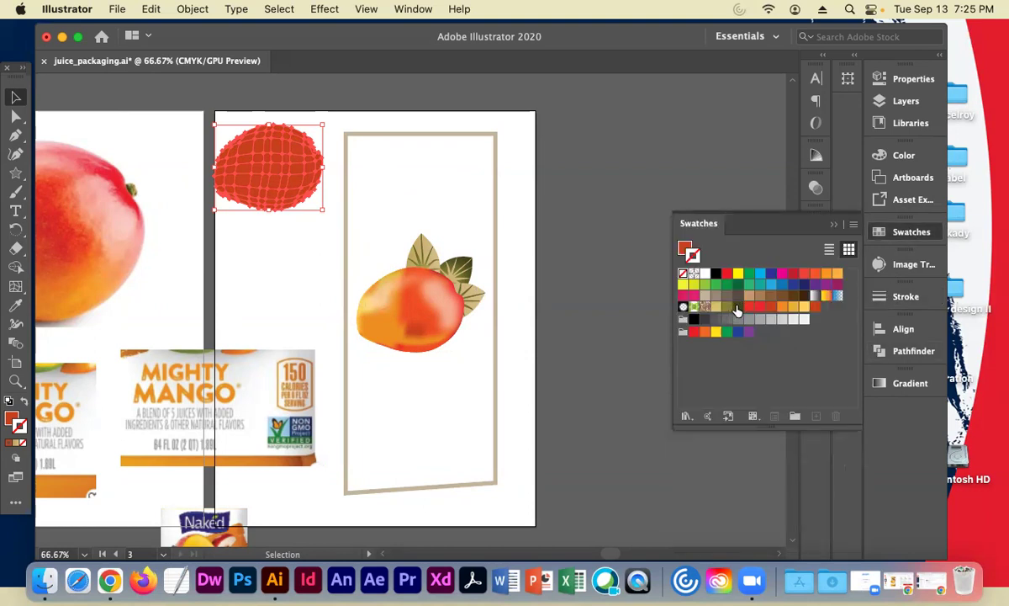
# Move the red copy onto the pasteboard right of the artboard and paste it in front
pyautogui.moveTo(248, 159); pyautogui.dragTo(603, 176)
pyautogui.click(629, 251)
pyautogui.click(627, 206)
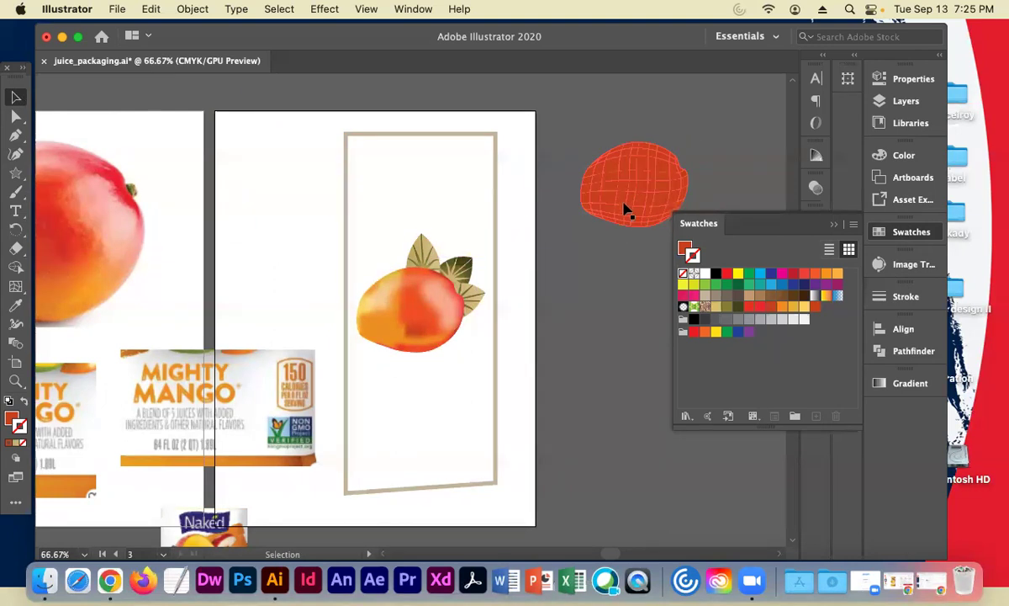
pyautogui.click(192, 8)
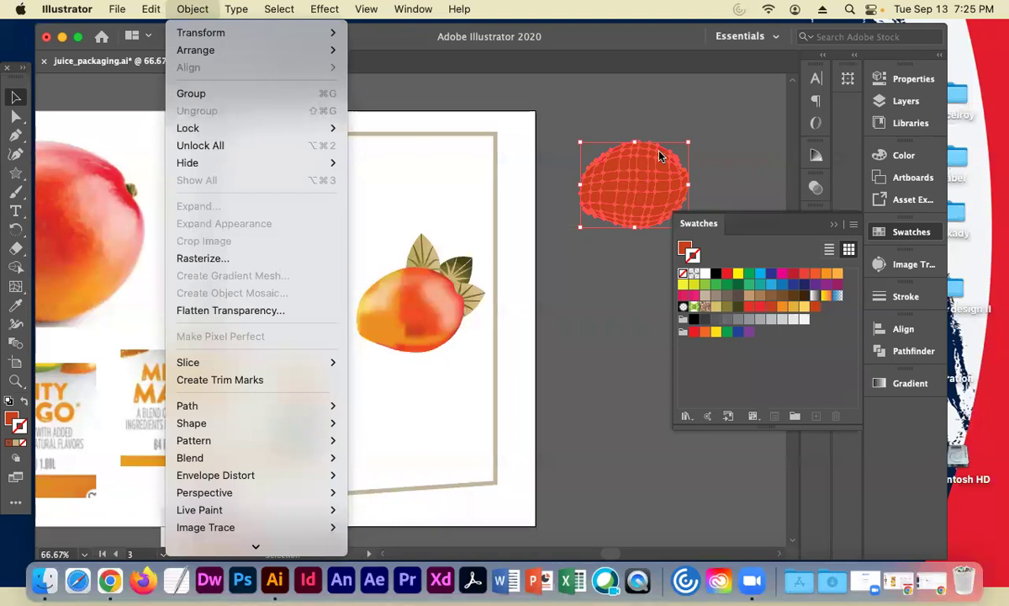
pyautogui.click(748, 132)
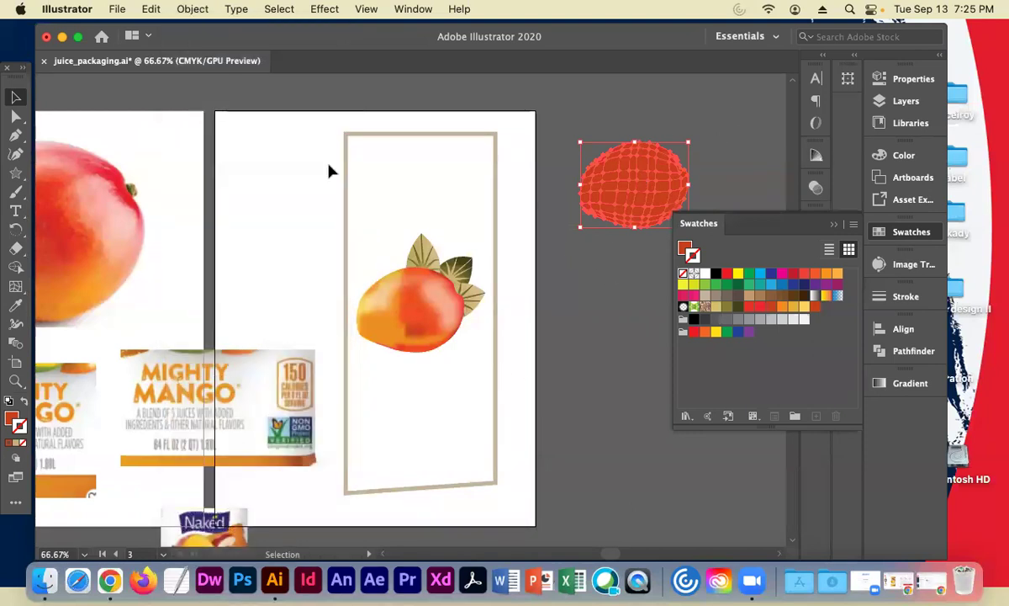
pyautogui.hotkey('ctrl', 'v')
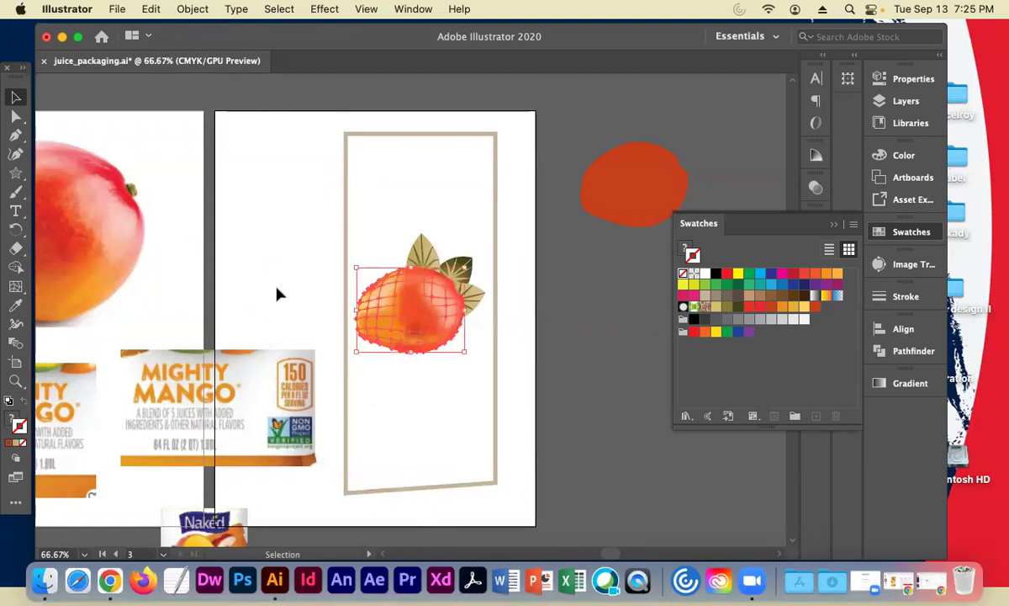
# Apply a Gaussian Blur with a radius of about 32.95 pixels to the mesh mango
pyautogui.click(325, 8)
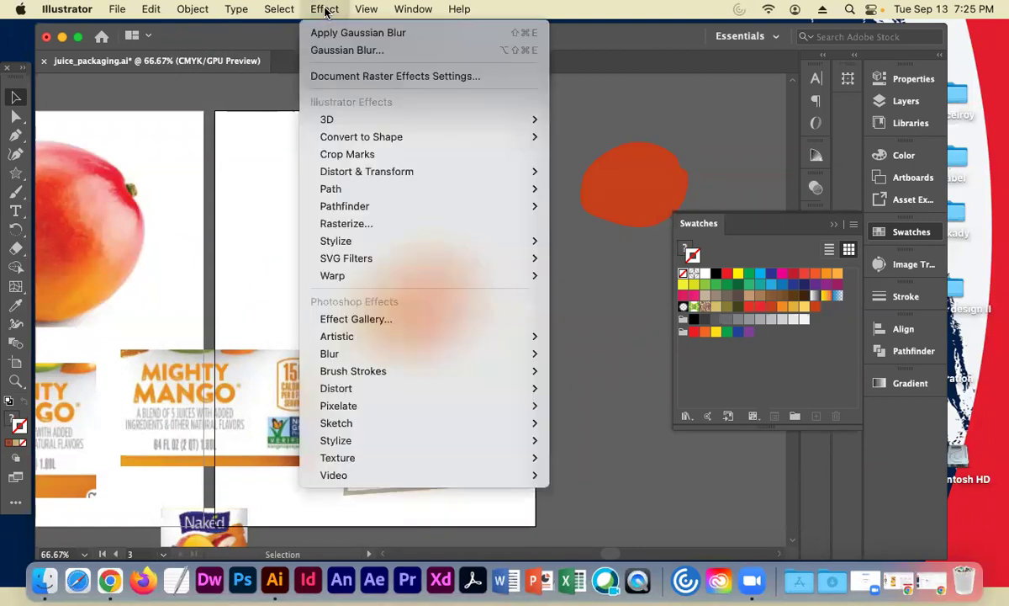
pyautogui.click(244, 172)
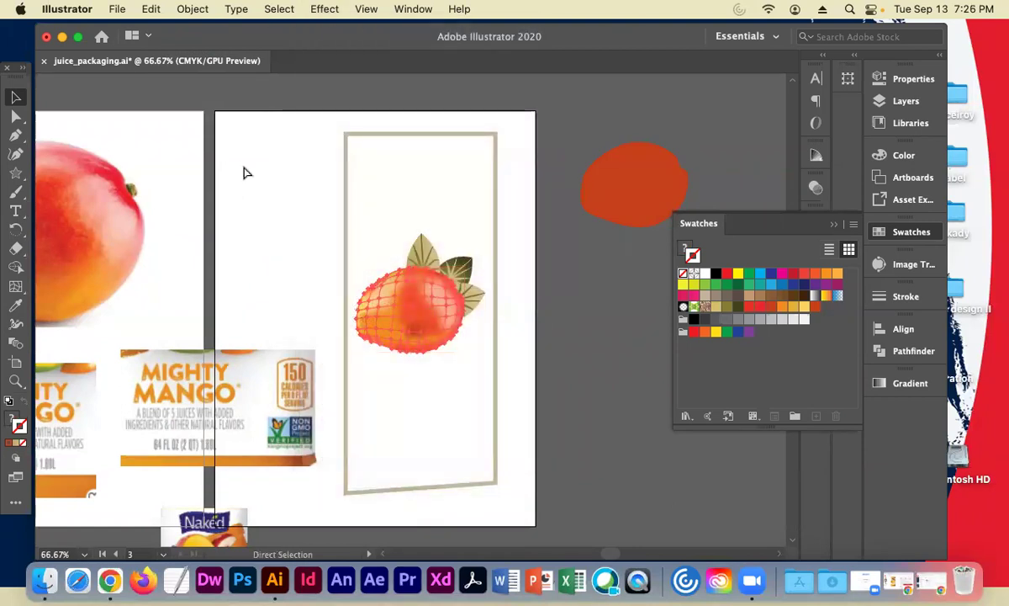
pyautogui.press('super+equal')
pyautogui.press('super+equal')
pyautogui.click(325, 9)
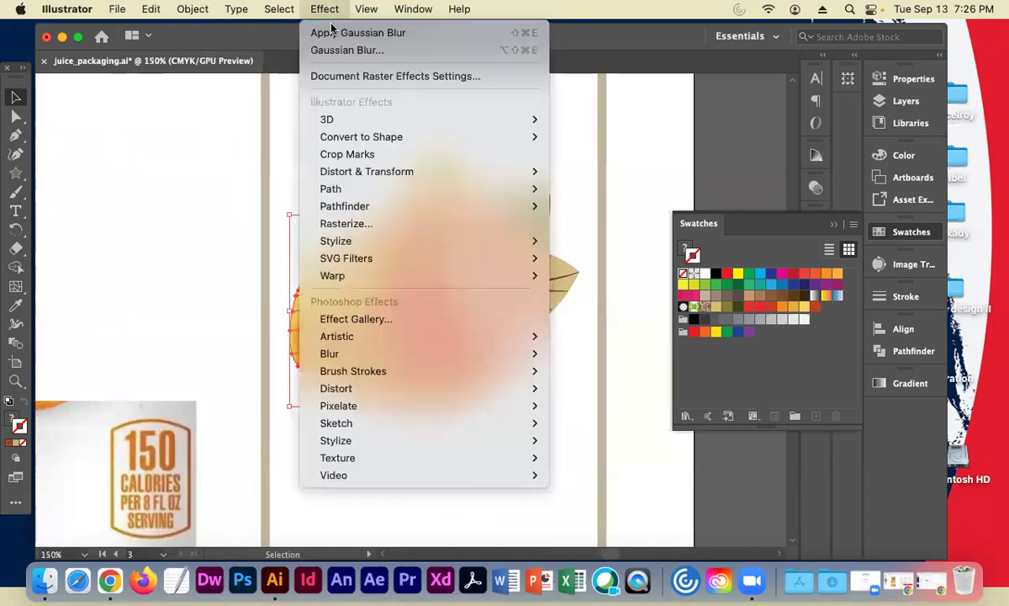
pyautogui.moveTo(457, 355)
pyautogui.click(554, 354)
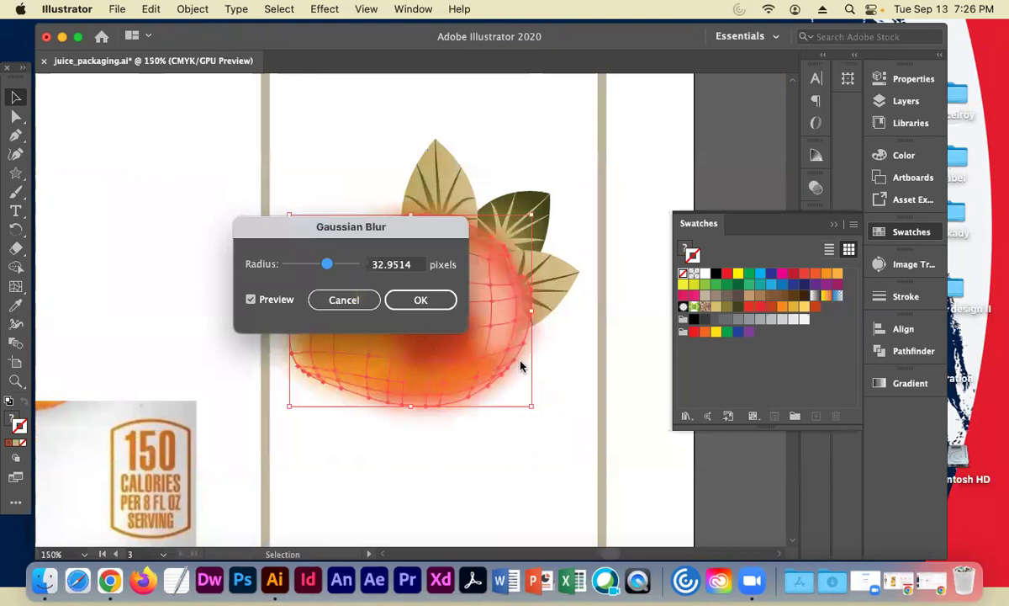
pyautogui.moveTo(370, 240); pyautogui.dragTo(282, 266)
pyautogui.moveTo(307, 220); pyautogui.dragTo(207, 216)
pyautogui.click(296, 291)
pyautogui.click(284, 158)
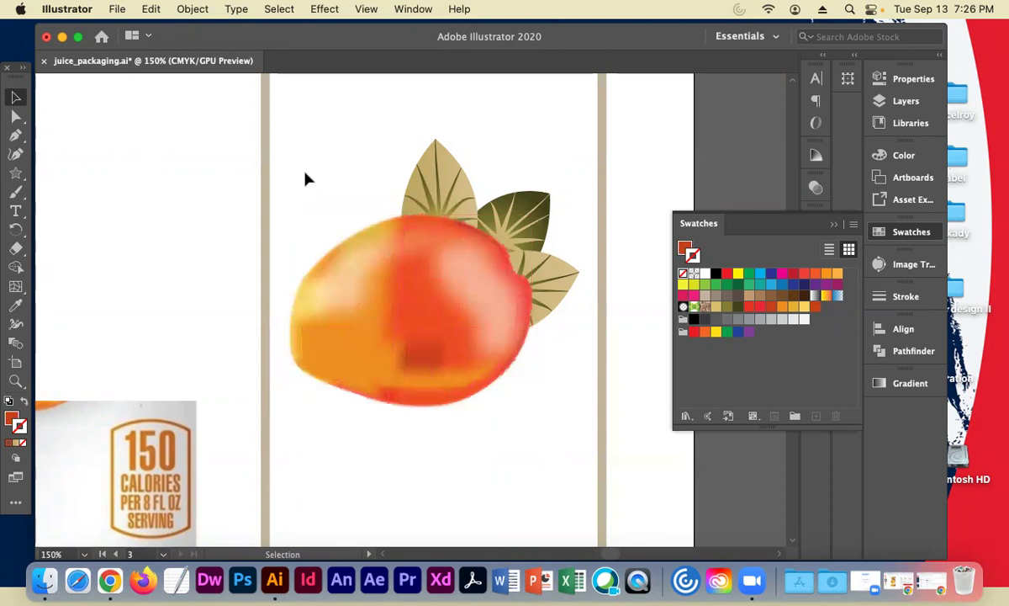
pyautogui.click(429, 402)
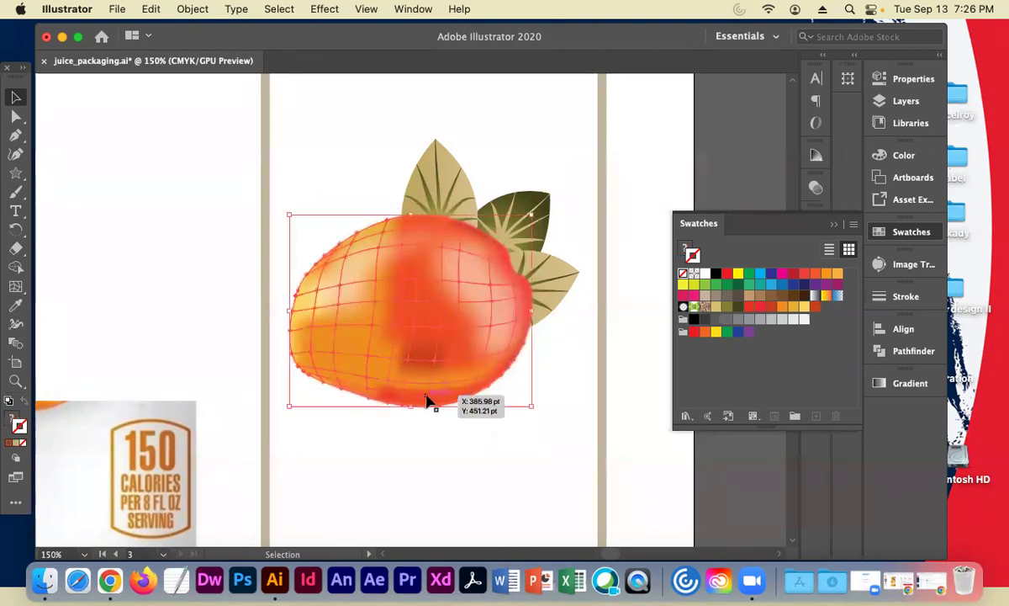
# Expand the mango's blur appearance into artwork and reselect the mango
pyautogui.click(193, 9)
pyautogui.click(220, 225)
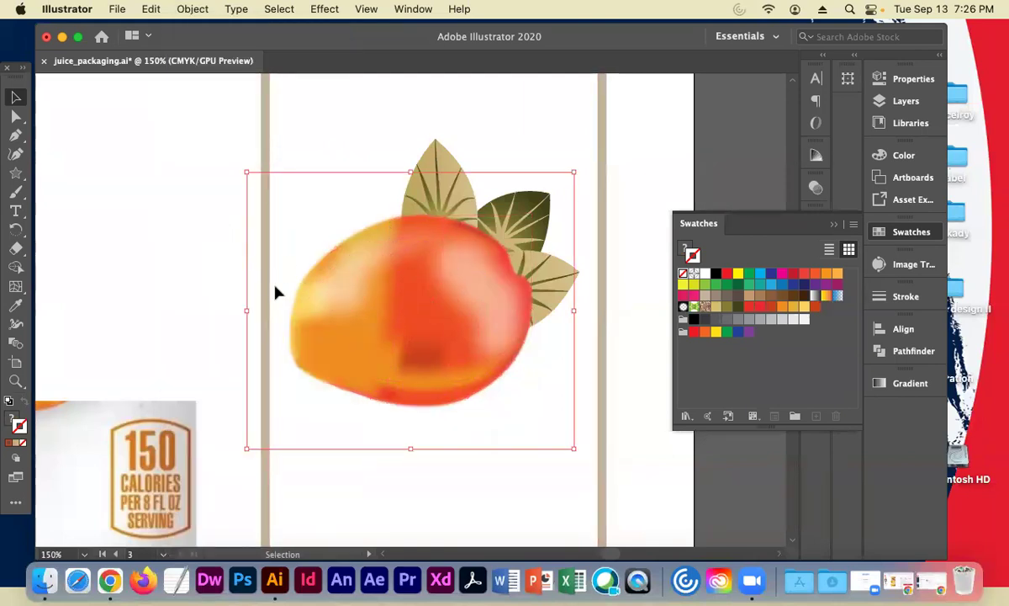
pyautogui.click(352, 132)
pyautogui.click(318, 345)
pyautogui.moveTo(349, 449); pyautogui.dragTo(181, 351)
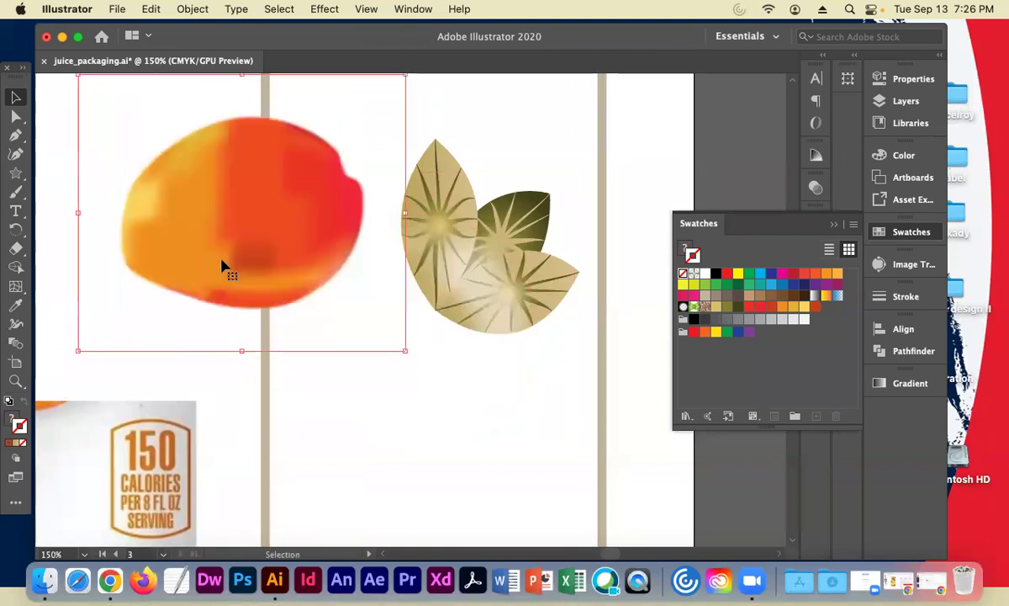
pyautogui.press('cmd+z')
pyautogui.rightClick(370, 402)
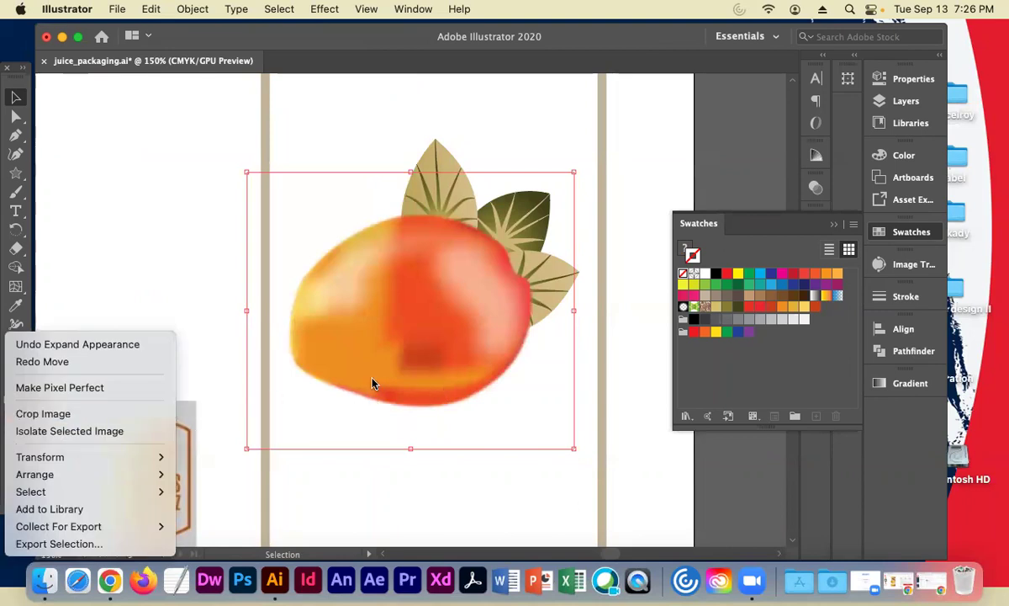
pyautogui.click(351, 354)
pyautogui.click(309, 106)
pyautogui.click(320, 341)
# Open the Grain texture on the mango, cancel it, and reselect the mango mesh
pyautogui.click(324, 9)
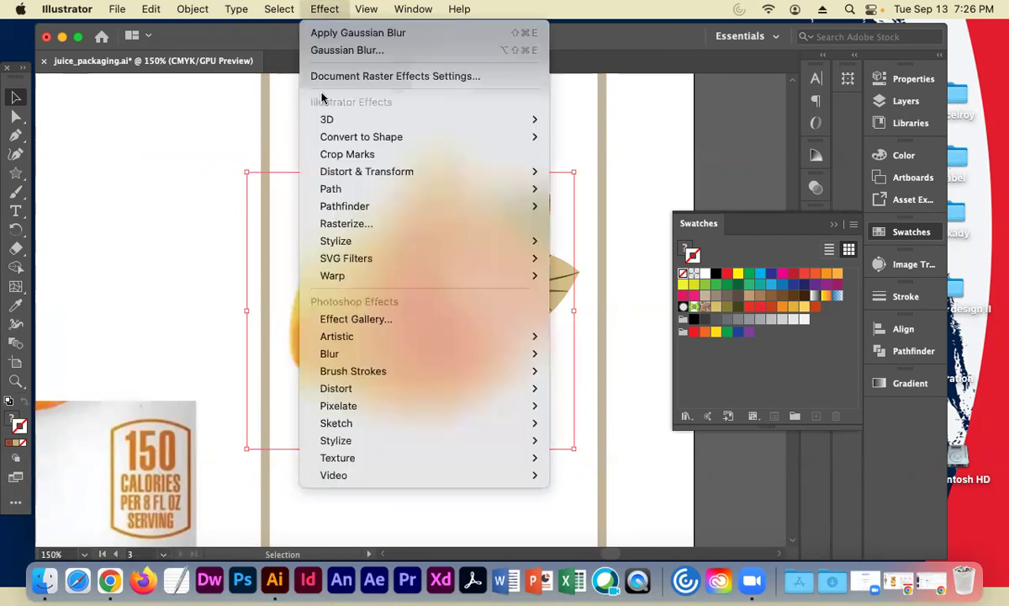
pyautogui.moveTo(474, 413)
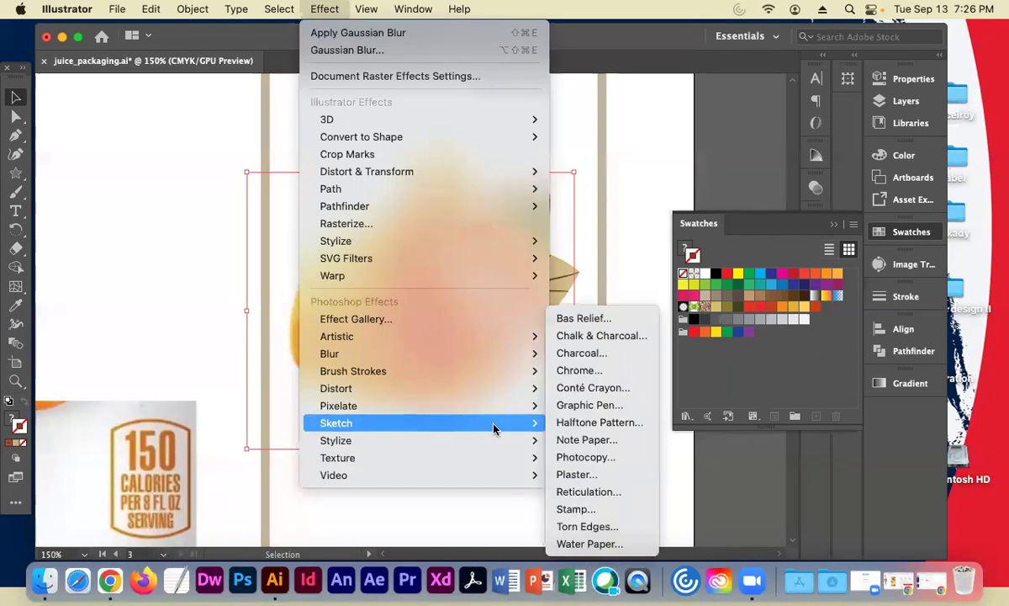
pyautogui.moveTo(509, 458)
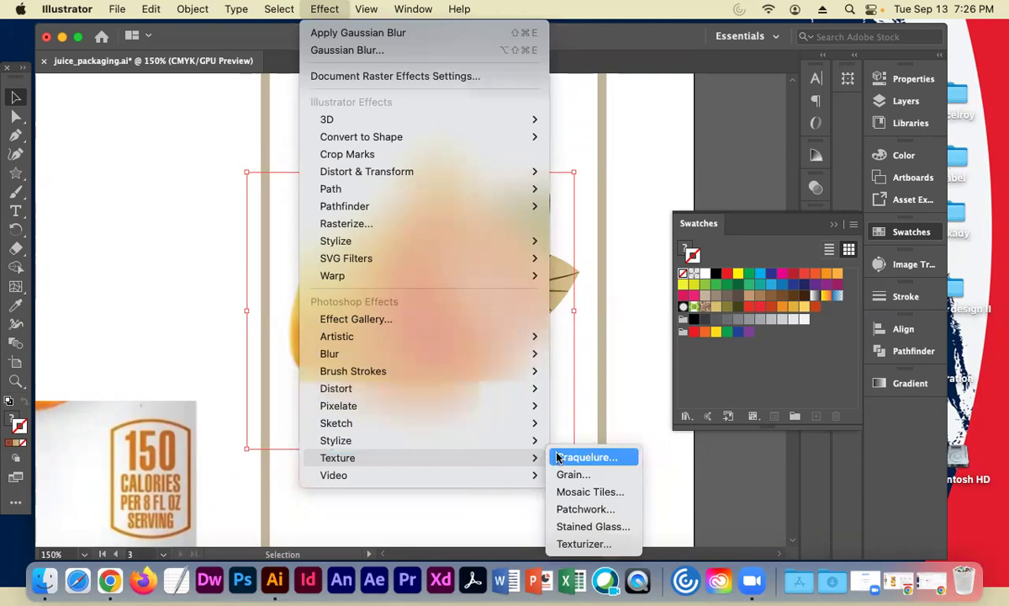
pyautogui.click(564, 475)
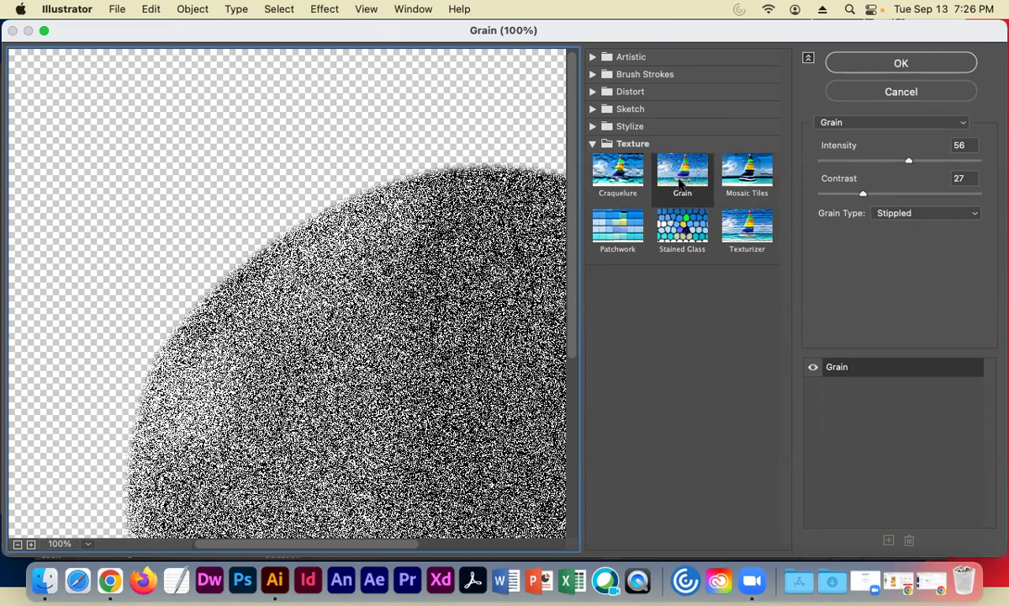
pyautogui.click(854, 95)
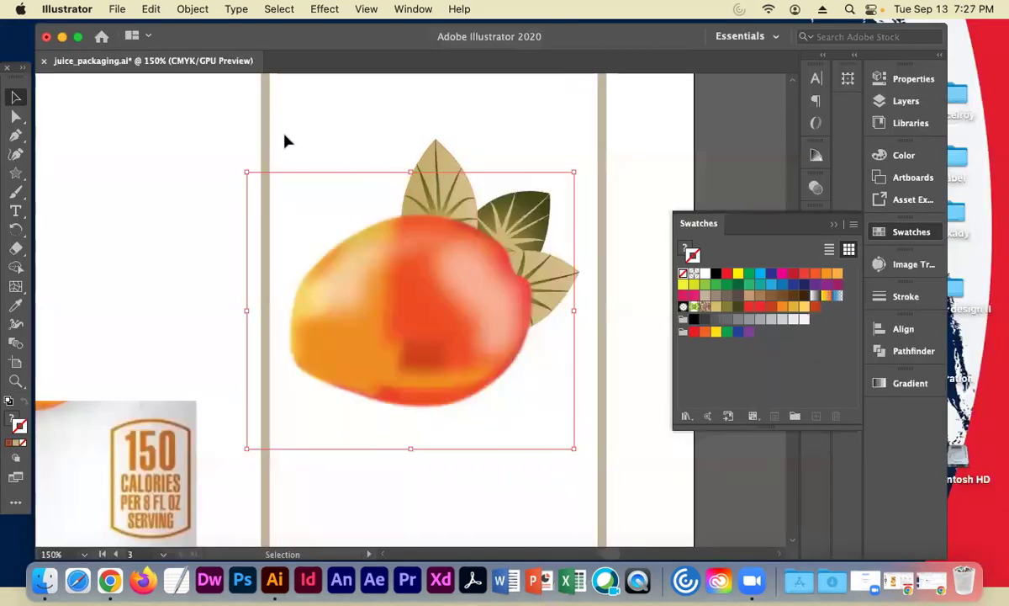
pyautogui.press('a')
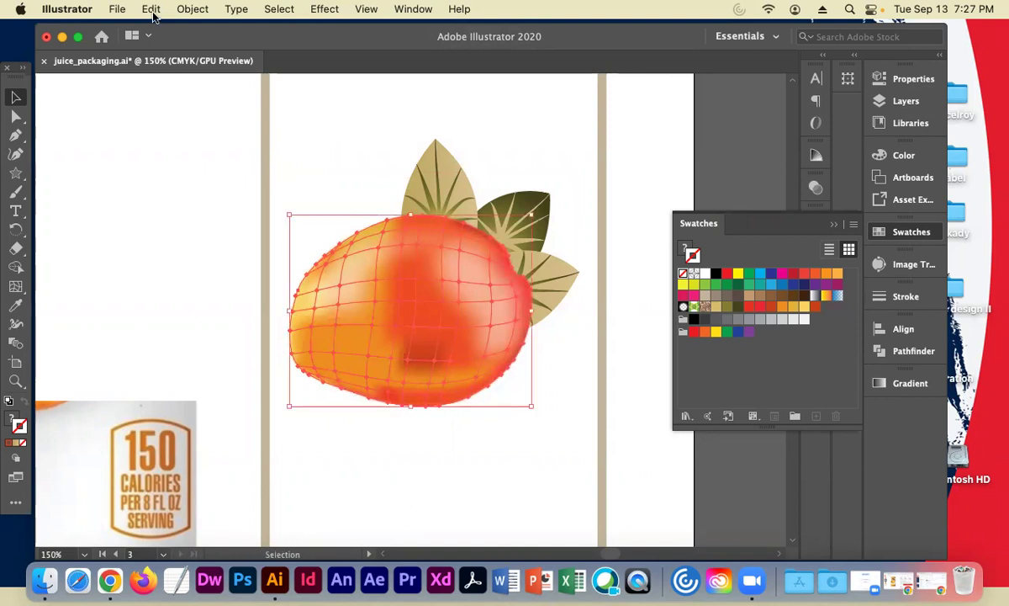
pyautogui.click(150, 8)
pyautogui.click(446, 120)
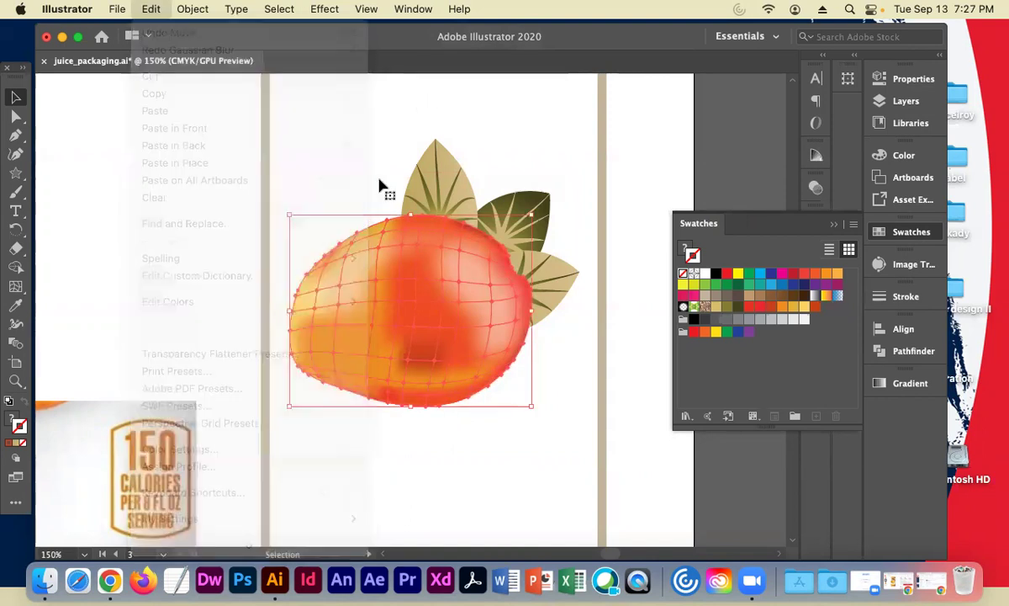
pyautogui.click(422, 410)
pyautogui.click(423, 405)
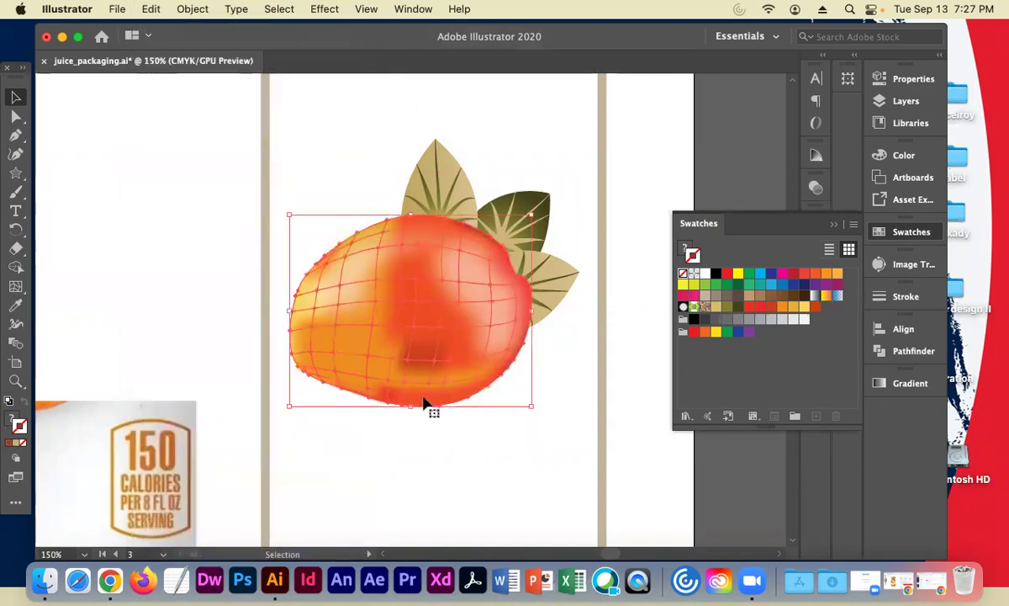
# Apply Grain (intensity 56, contrast 27) to the mango, then remove it again
pyautogui.click(325, 8)
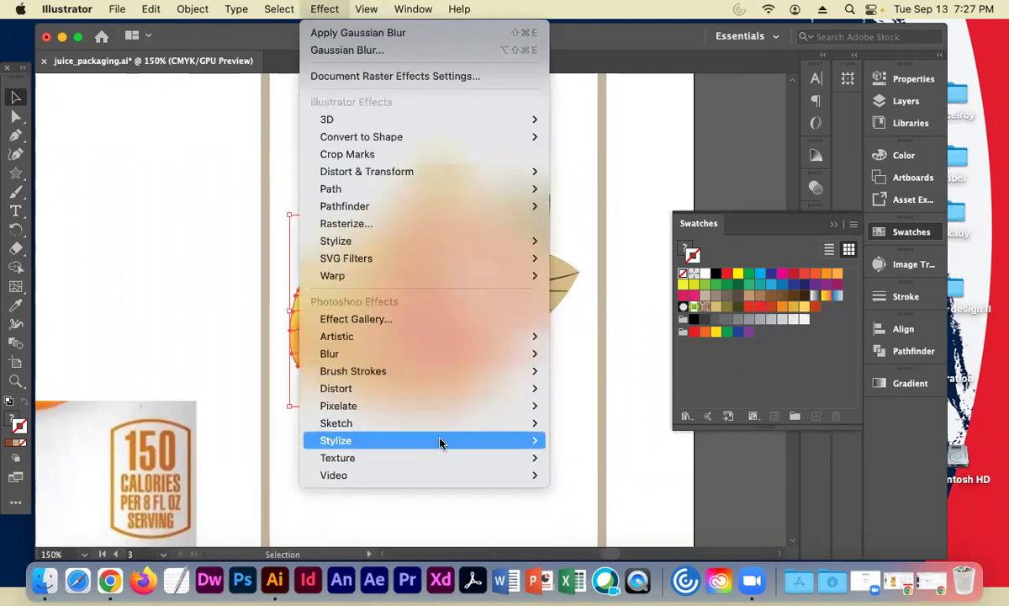
pyautogui.moveTo(467, 466)
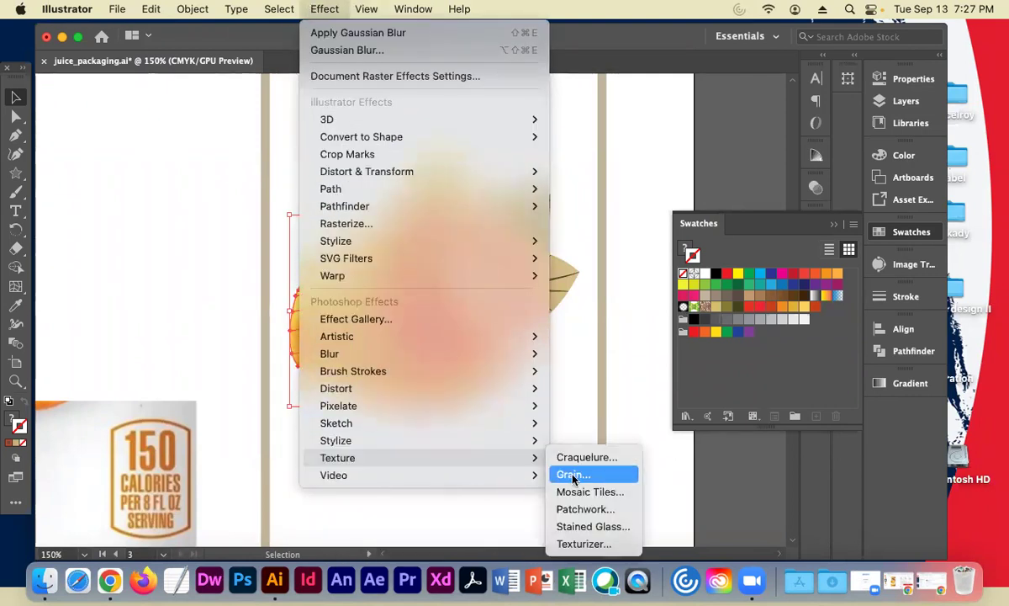
pyautogui.click(578, 474)
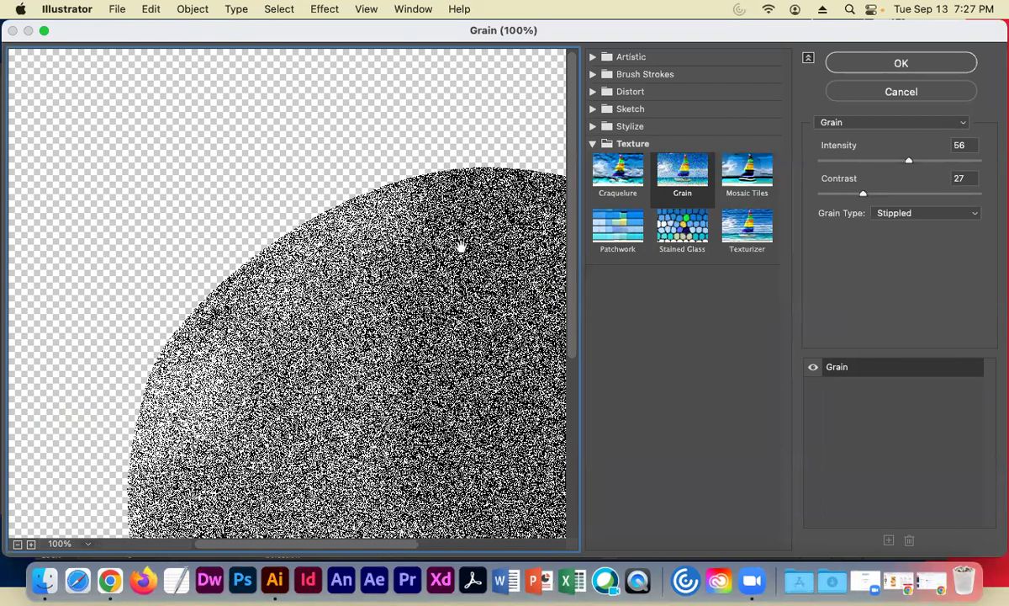
pyautogui.click(866, 64)
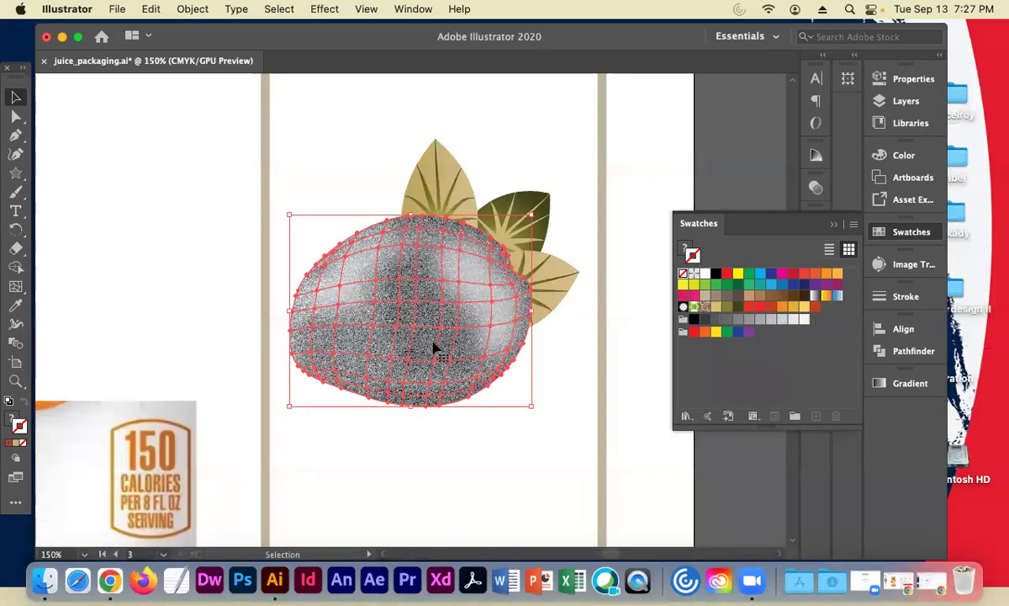
pyautogui.press('v')
pyautogui.click(313, 155)
pyautogui.click(353, 345)
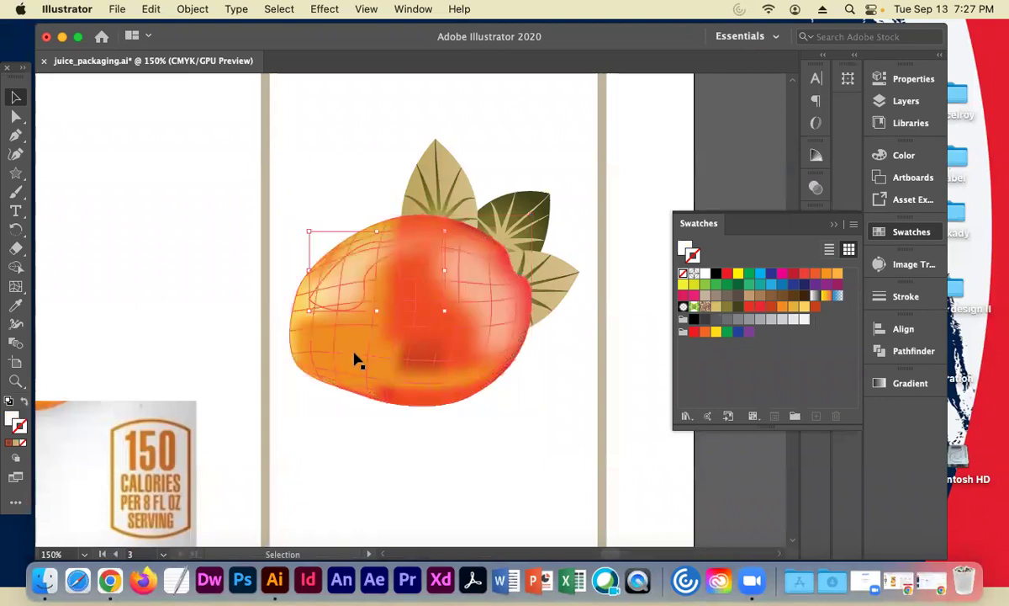
pyautogui.rightClick(341, 353)
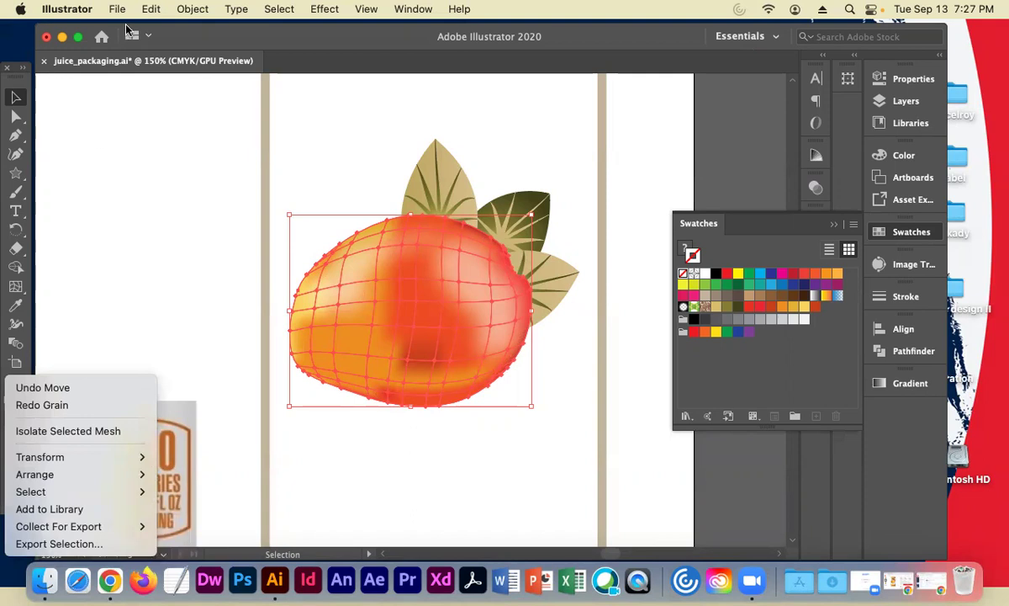
pyautogui.click(205, 10)
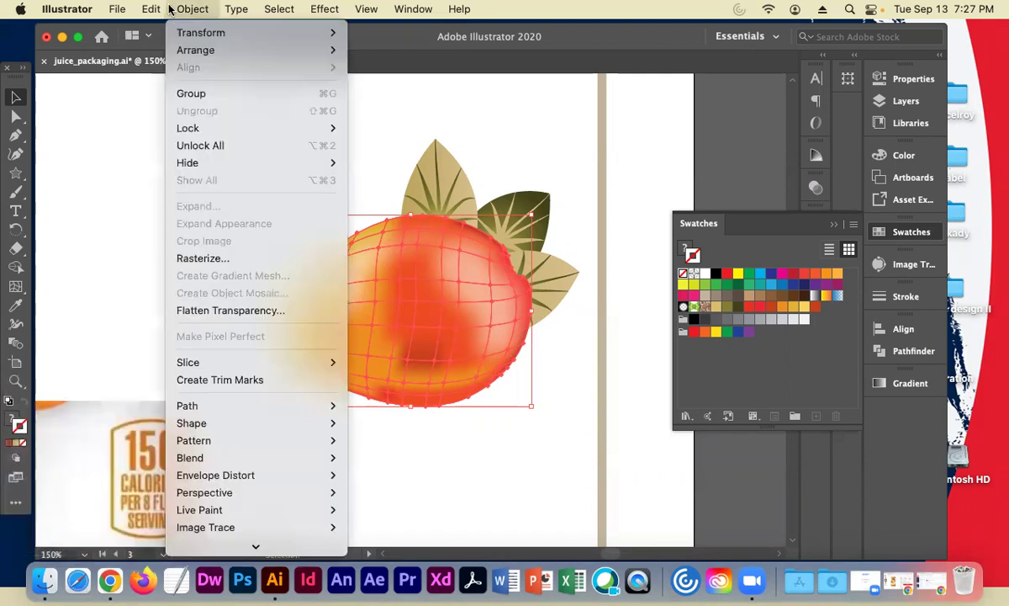
# Rasterize the mango and move it left, off the leaves
pyautogui.click(192, 262)
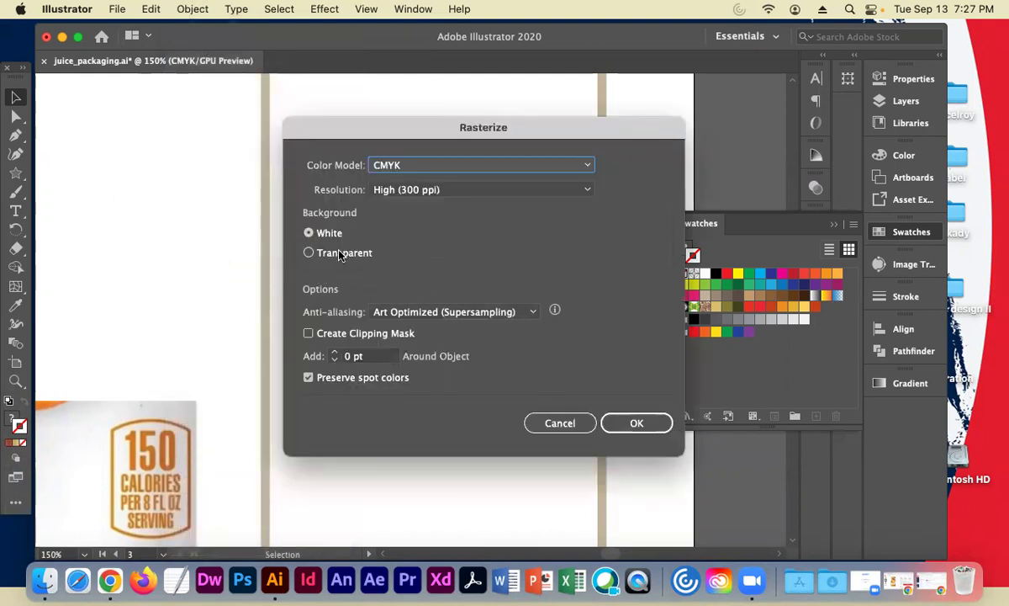
pyautogui.click(636, 422)
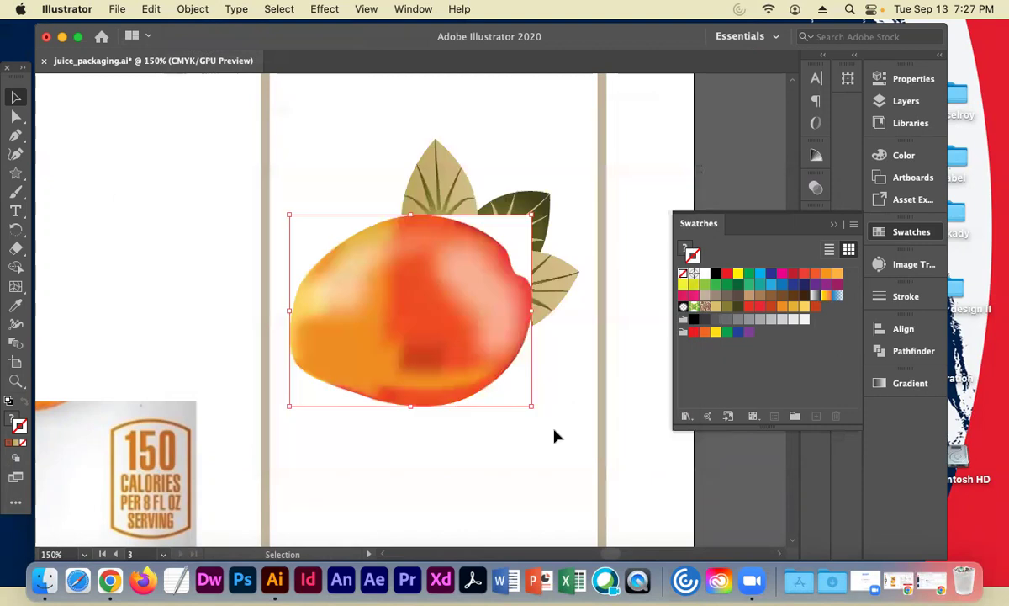
pyautogui.moveTo(459, 374); pyautogui.dragTo(265, 298)
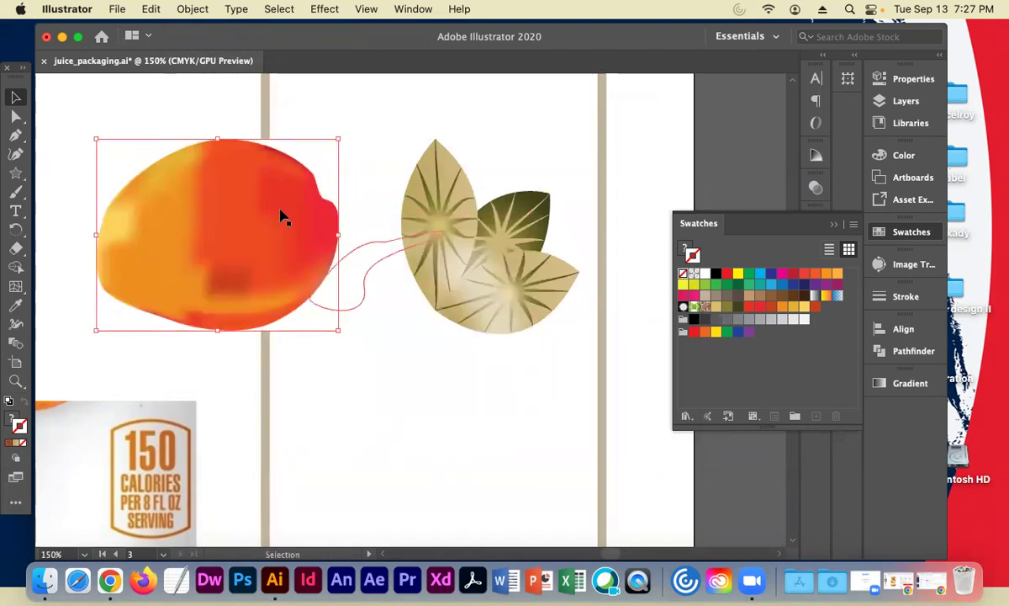
# Image-trace the rasterized mango with the High Fidelity Photo preset
pyautogui.click(905, 79)
pyautogui.scroll(-2, 699, 372)
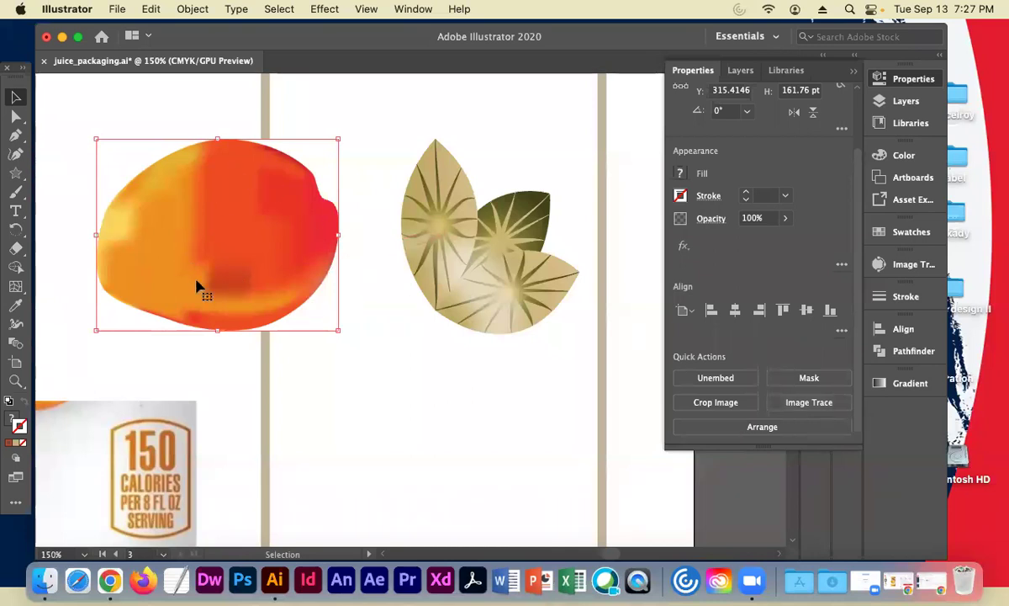
pyautogui.click(809, 402)
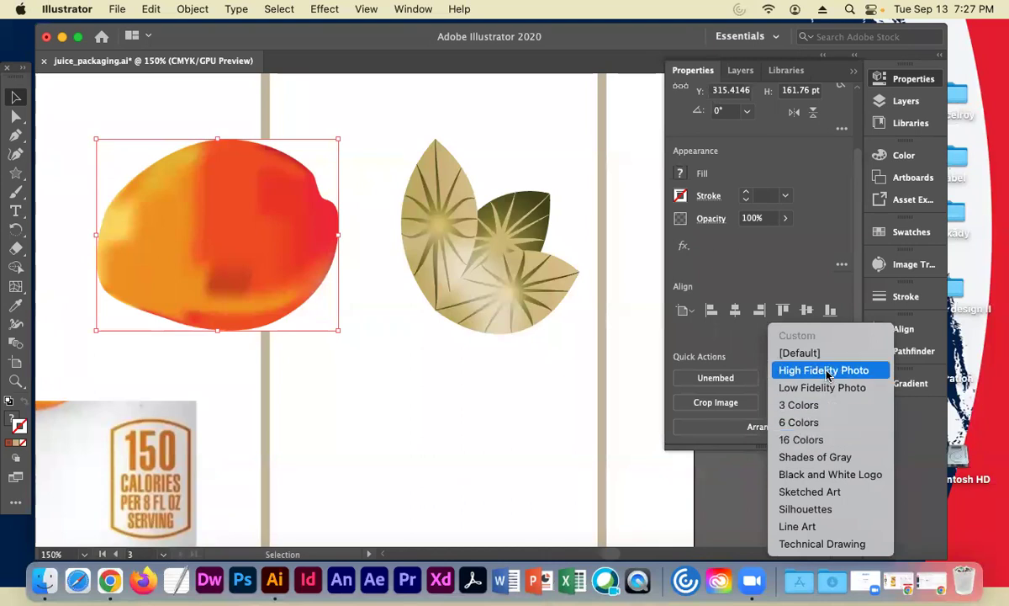
pyautogui.click(824, 370)
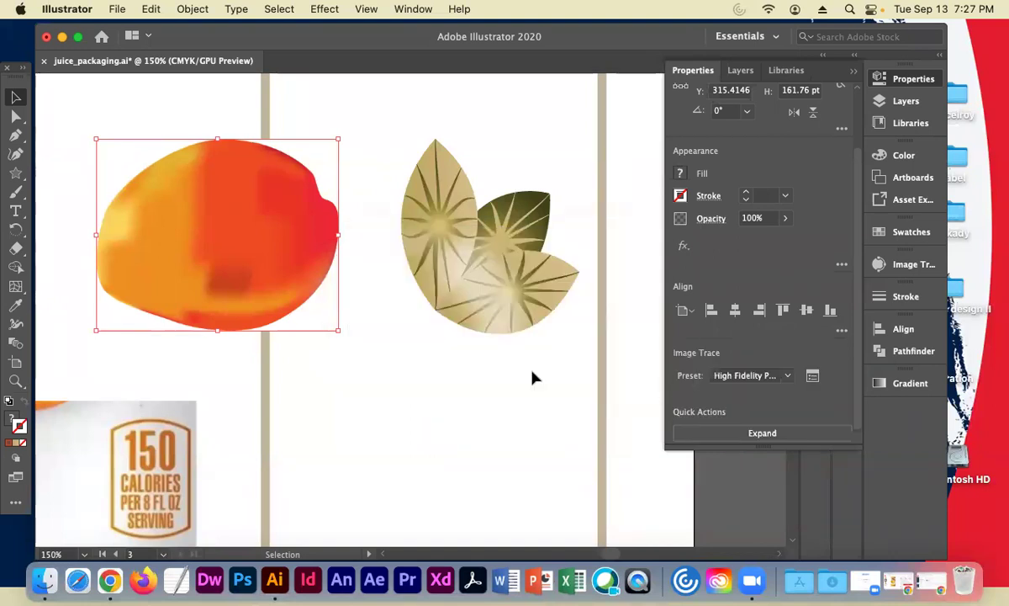
# Expand the trace into editable paths and move the mango to the artboard's left
pyautogui.click(702, 430)
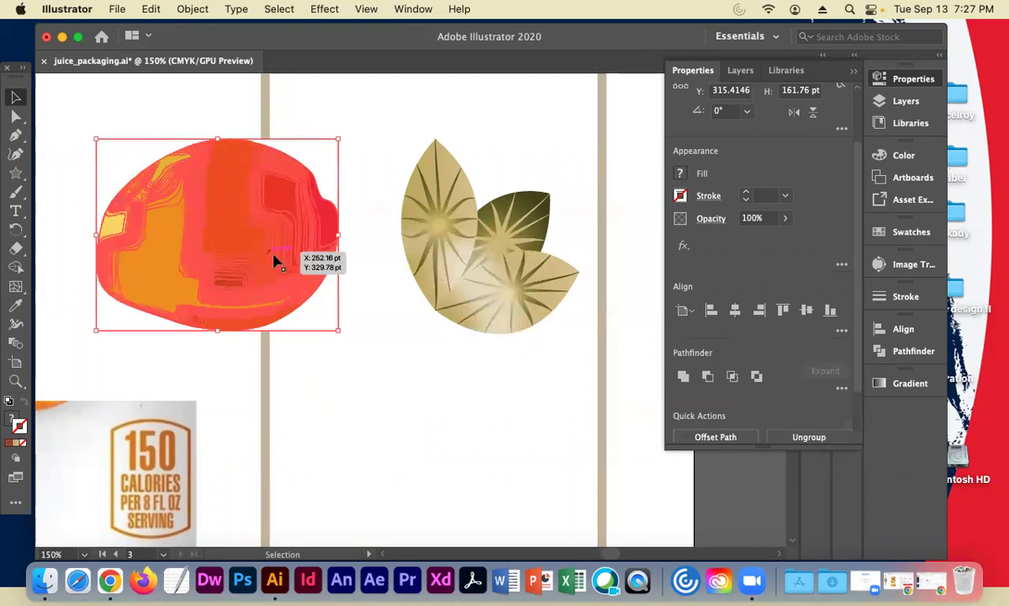
pyautogui.moveTo(252, 243)
pyautogui.mouseDown()
pyautogui.moveTo(496, 473)
pyautogui.moveTo(431, 406)
pyautogui.moveTo(422, 311)
pyautogui.mouseUp()
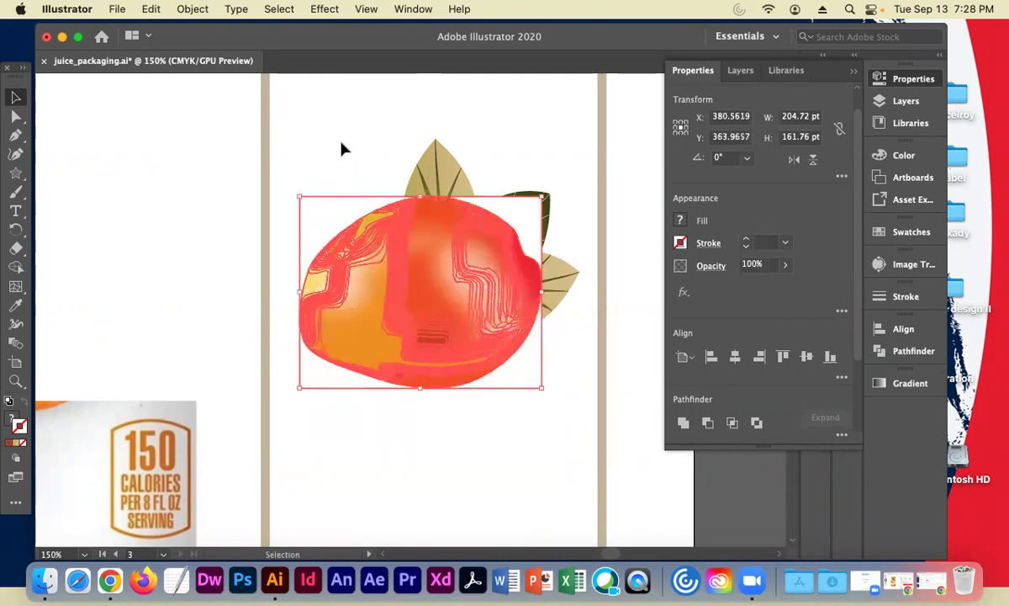
pyautogui.click(271, 152)
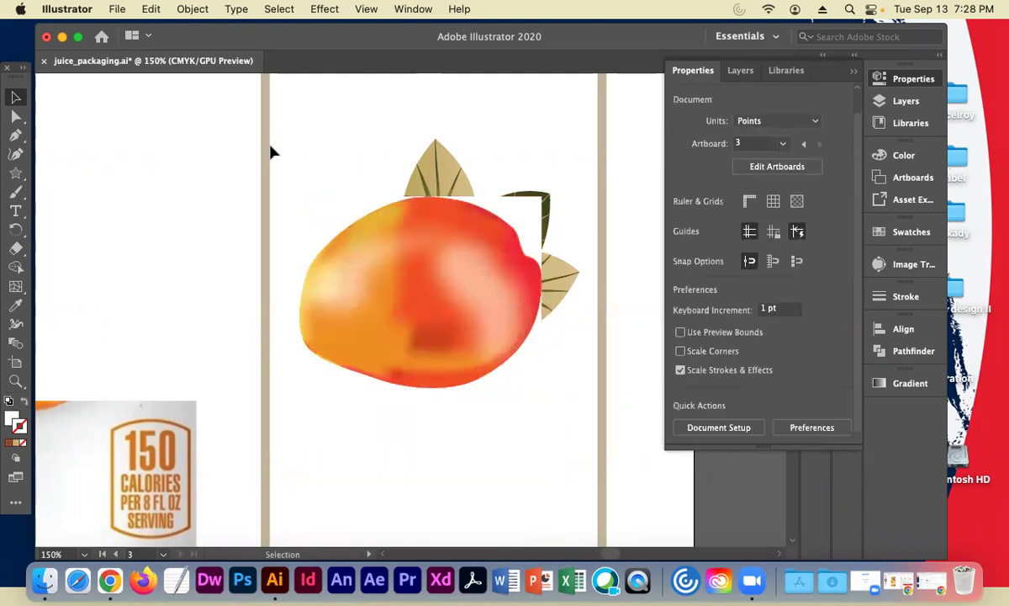
pyautogui.click(479, 242)
pyautogui.moveTo(509, 217); pyautogui.dragTo(302, 137)
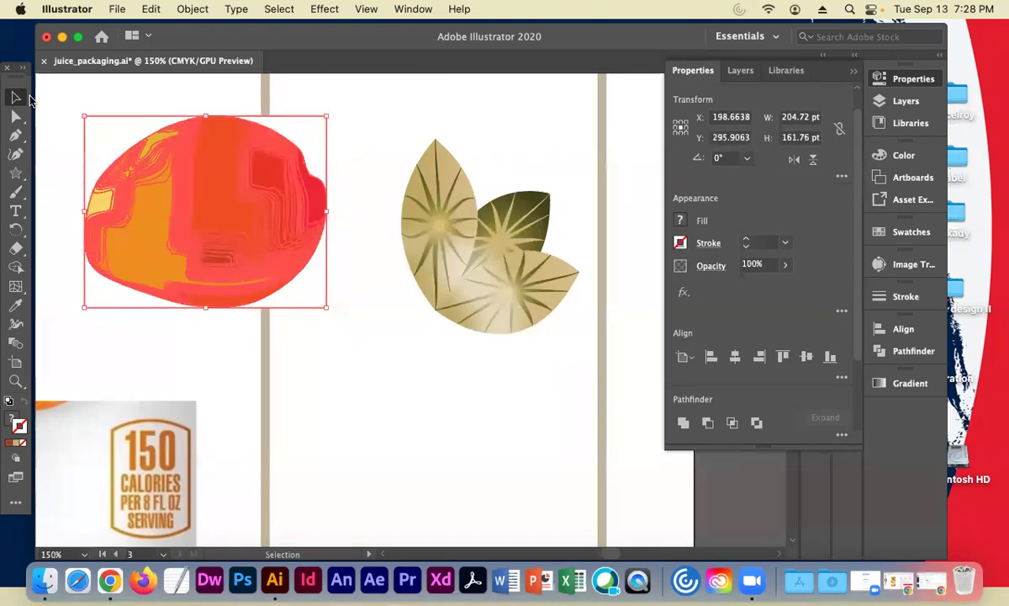
# Inspect the mango's anchor points and path segments with the Direct Selection tool
pyautogui.click(15, 115)
pyautogui.click(351, 101)
pyautogui.click(324, 119)
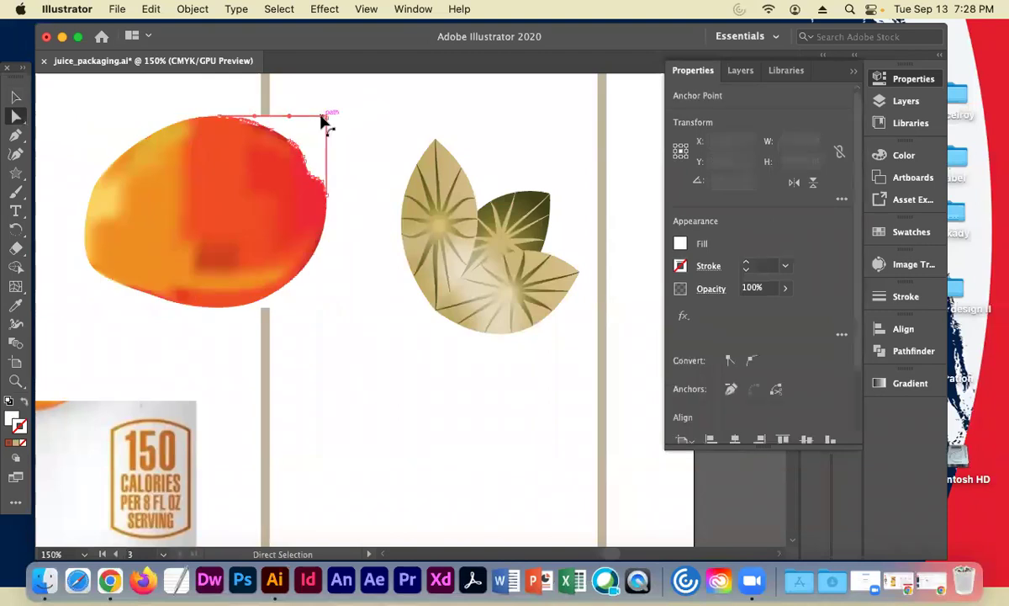
pyautogui.click(318, 341)
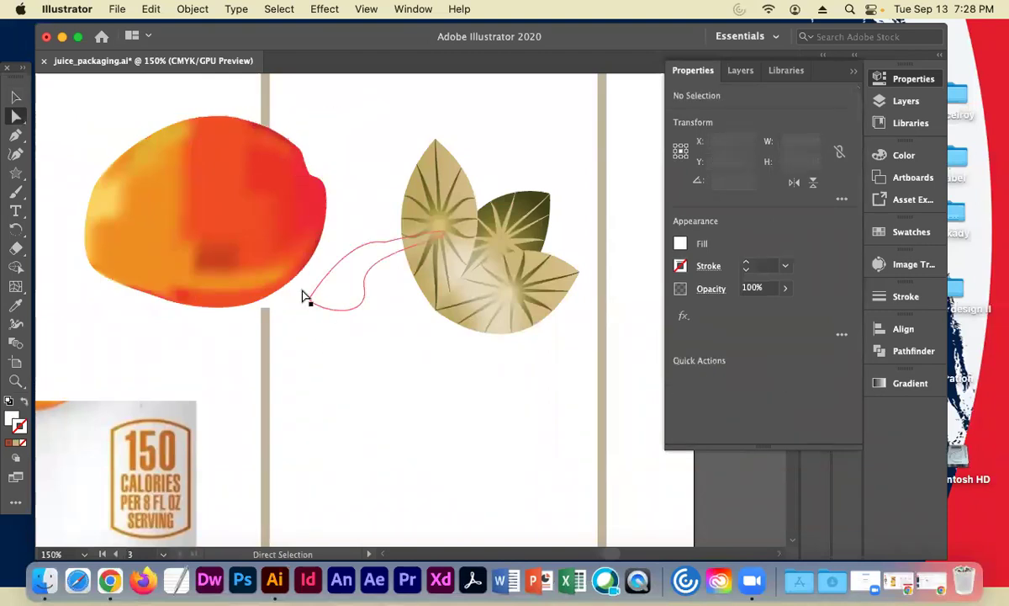
pyautogui.click(247, 307)
pyautogui.click(92, 313)
pyautogui.click(111, 299)
pyautogui.click(123, 128)
pyautogui.click(115, 136)
pyautogui.click(108, 126)
# Drag the whole traced mango group back over the leaves and reselect it
pyautogui.press('v')
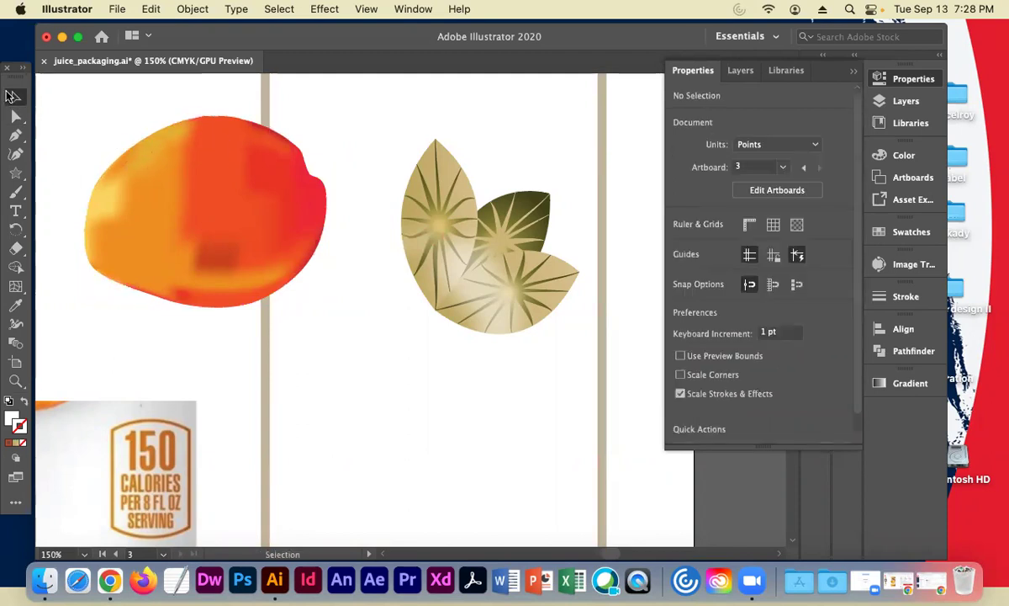
pyautogui.click(173, 246)
pyautogui.moveTo(173, 246); pyautogui.dragTo(378, 365)
pyautogui.click(510, 435)
pyautogui.click(522, 416)
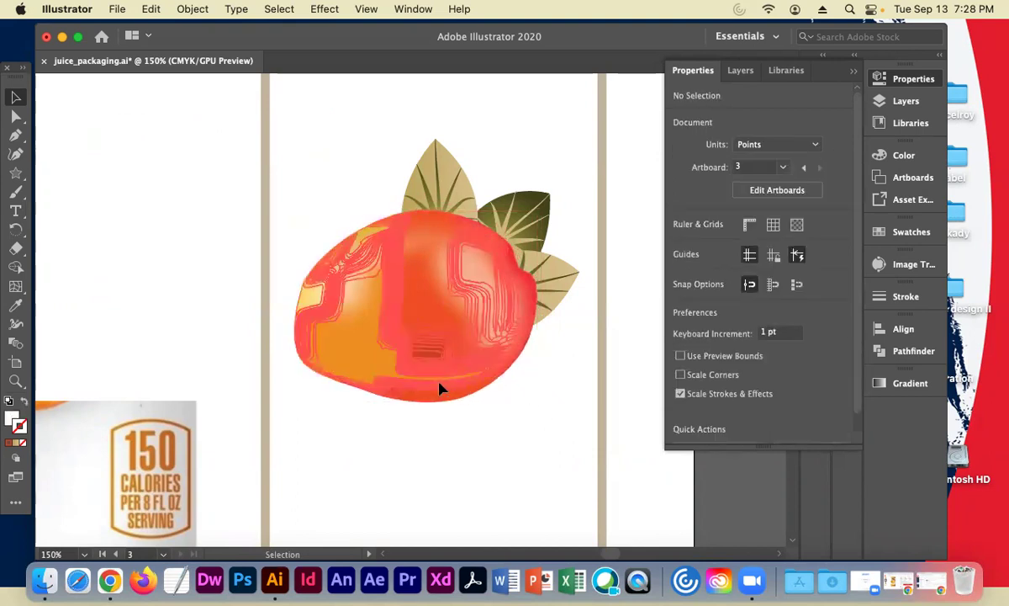
pyautogui.click(441, 390)
pyautogui.click(522, 383)
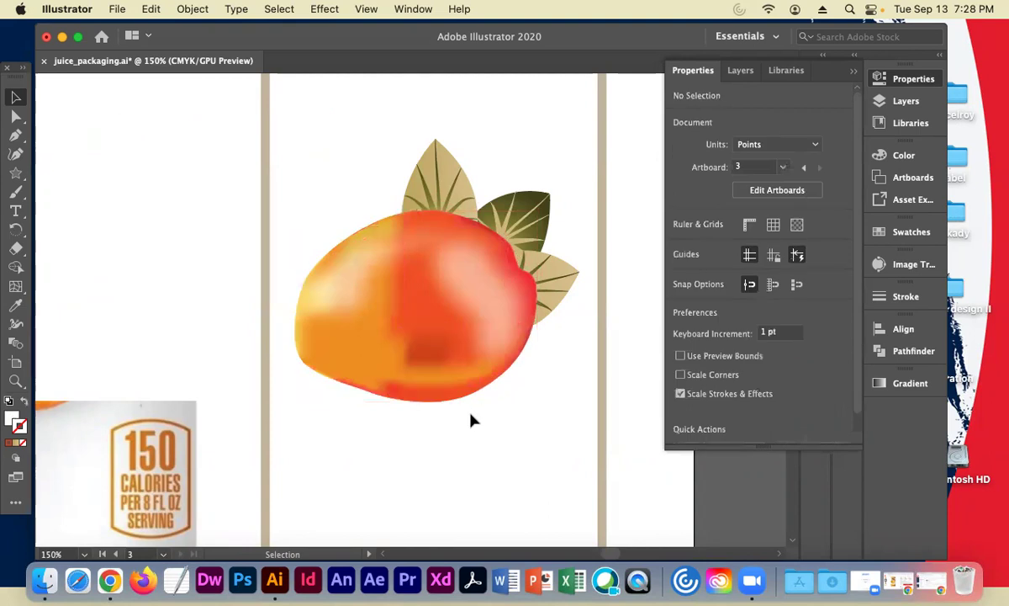
pyautogui.click(421, 361)
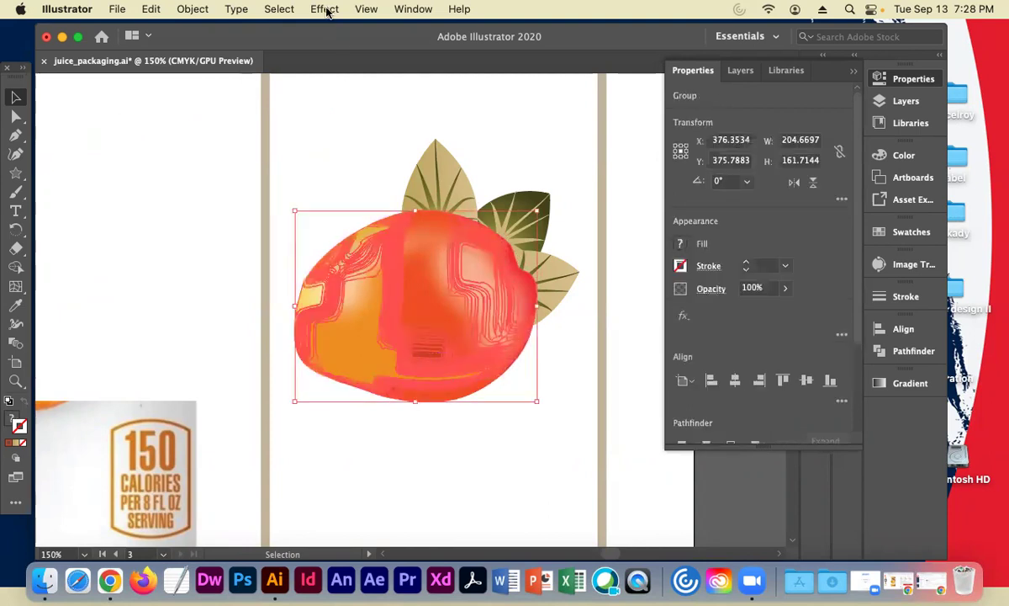
pyautogui.click(325, 9)
# Apply a Grain texture with intensity 9 and contrast 39 to the traced mango
pyautogui.moveTo(457, 447)
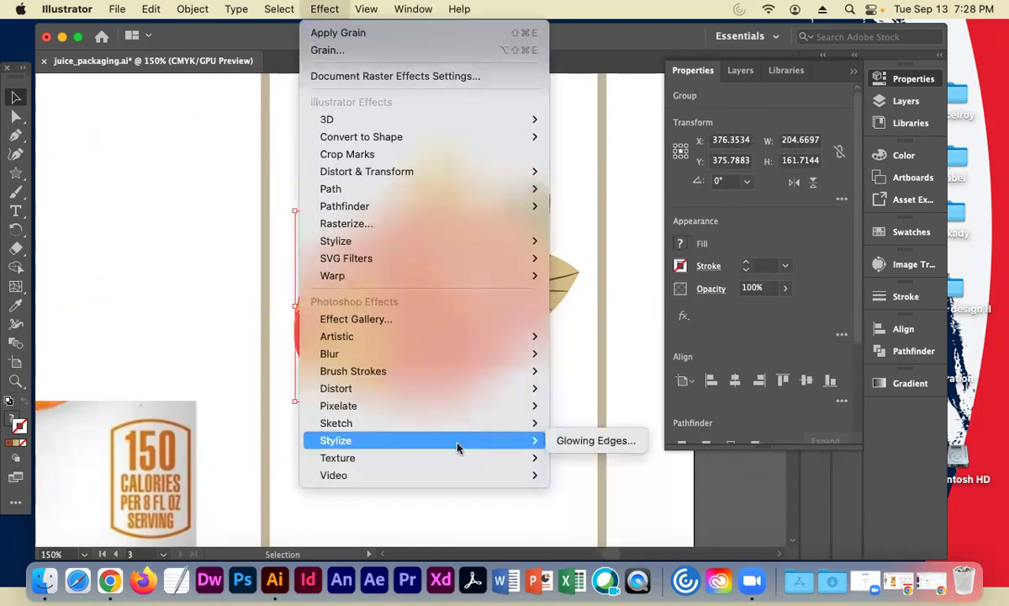
pyautogui.moveTo(520, 460)
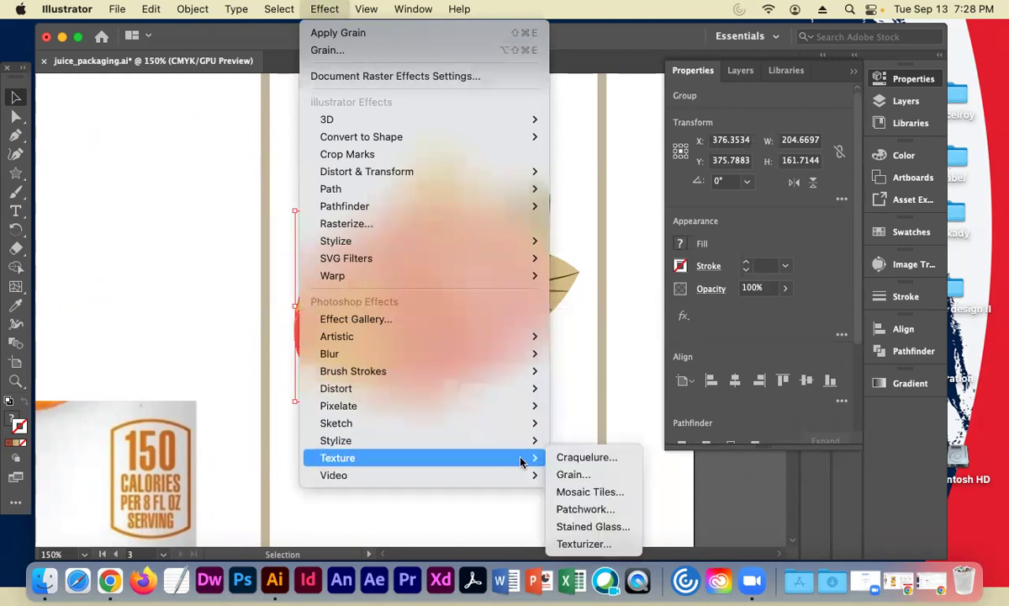
pyautogui.click(588, 457)
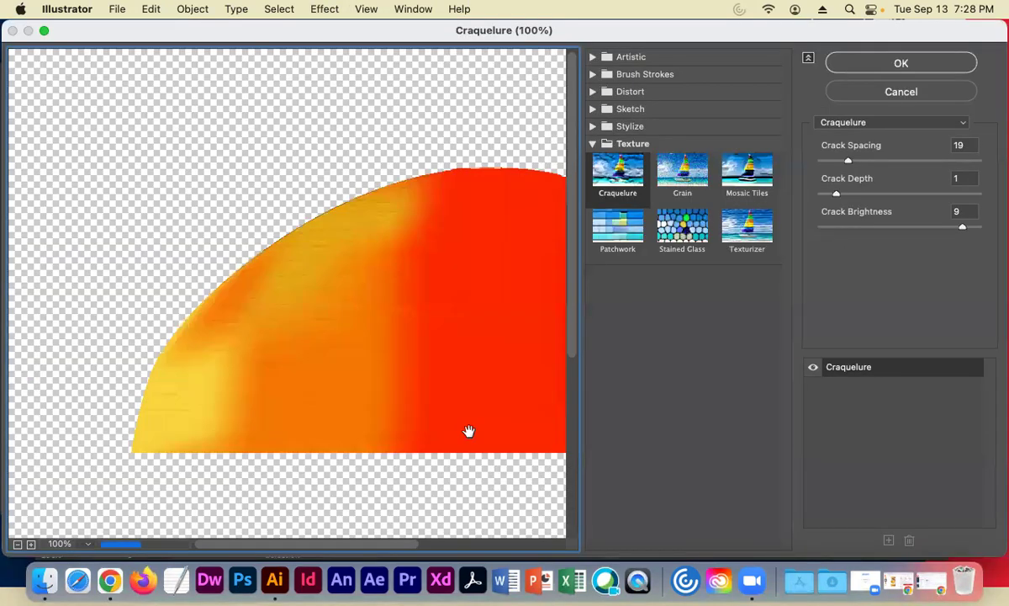
pyautogui.moveTo(376, 376); pyautogui.dragTo(300, 270)
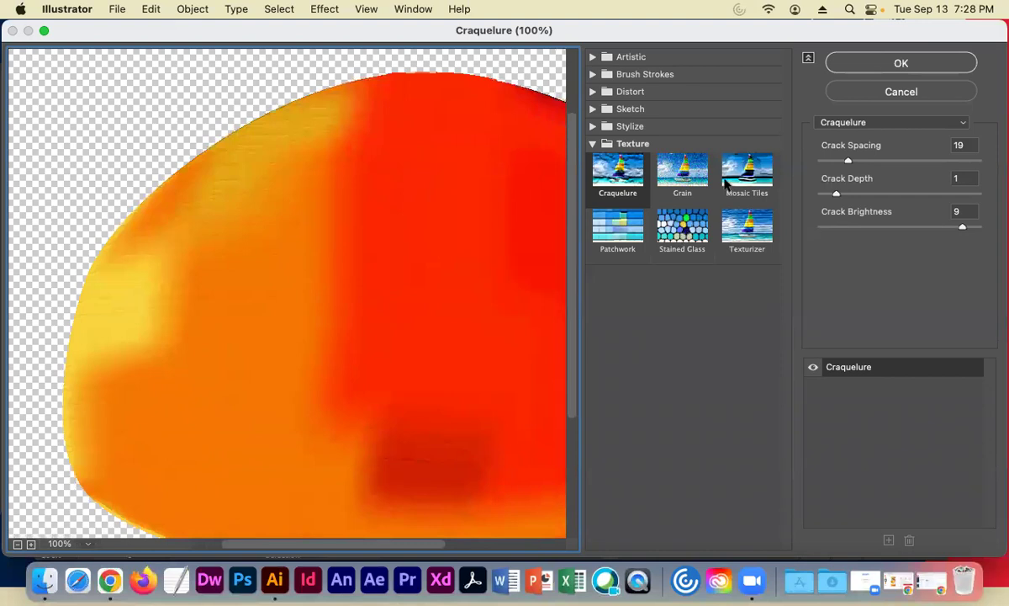
pyautogui.click(682, 173)
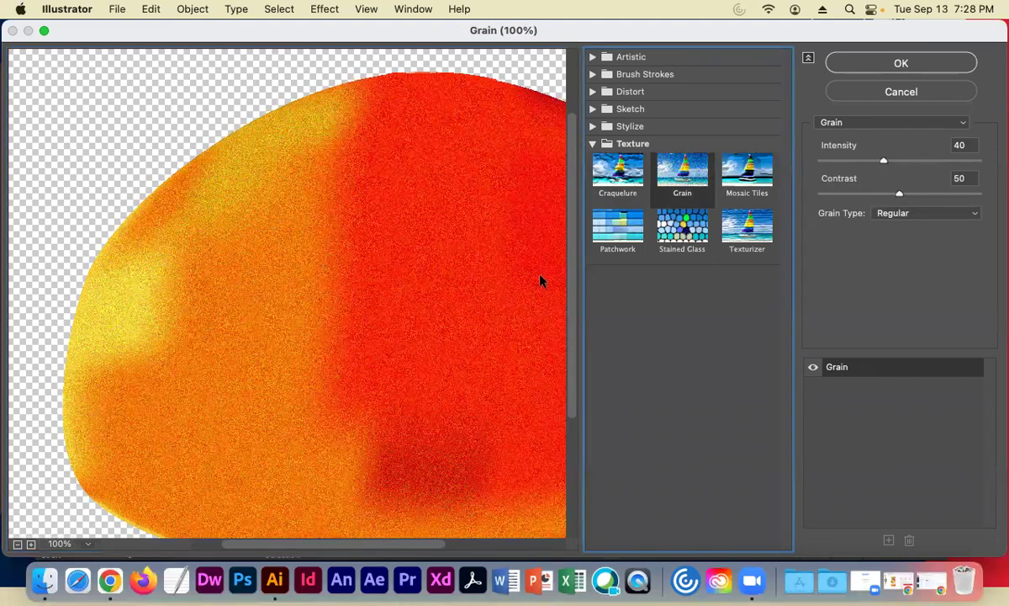
pyautogui.moveTo(900, 196); pyautogui.dragTo(837, 170)
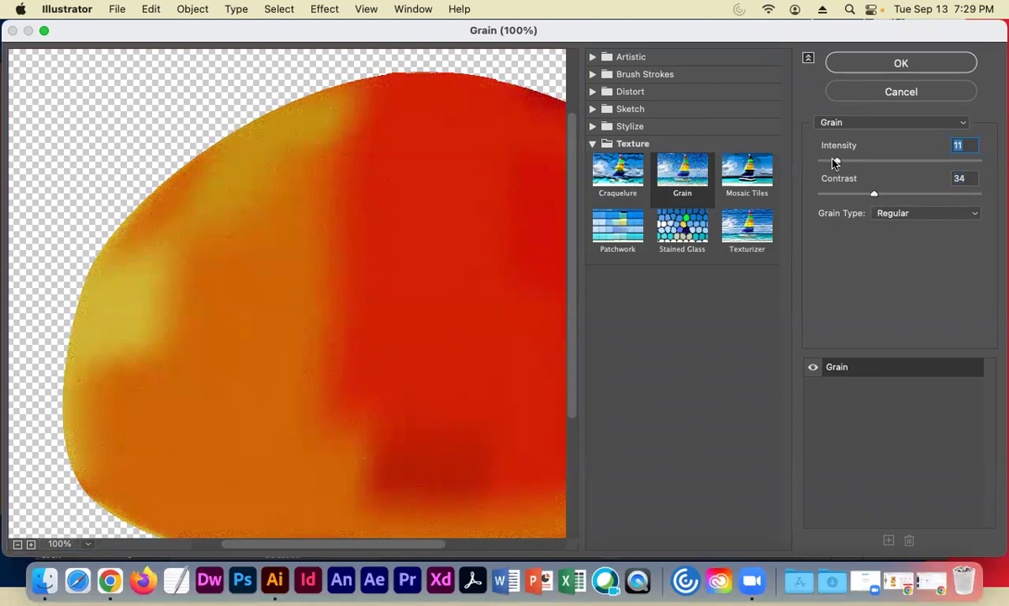
pyautogui.moveTo(830, 164); pyautogui.dragTo(834, 162)
pyautogui.moveTo(875, 200)
pyautogui.mouseDown()
pyautogui.moveTo(851, 195)
pyautogui.moveTo(887, 197)
pyautogui.mouseUp()
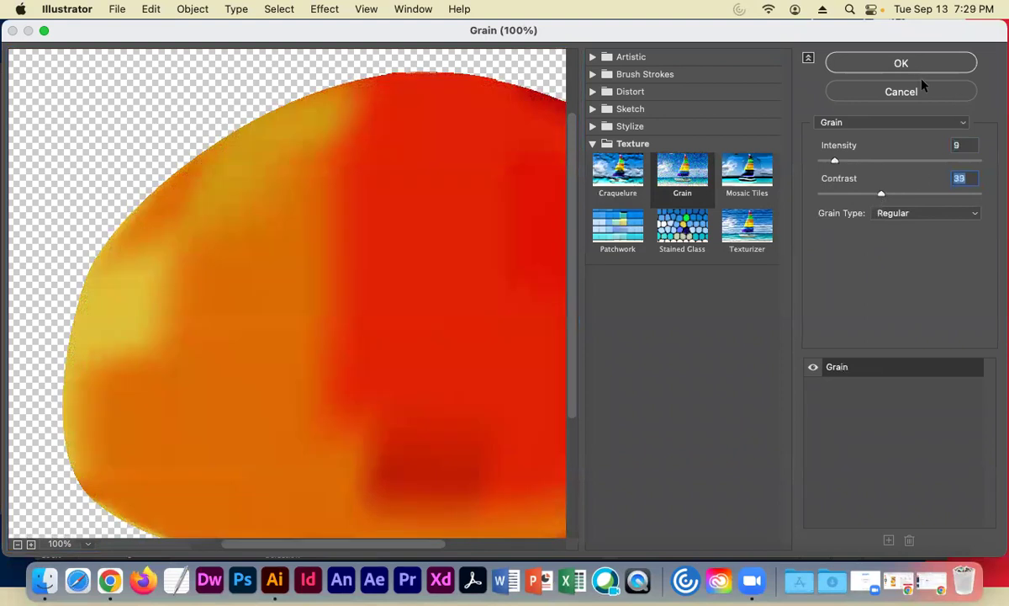
pyautogui.press('Return')
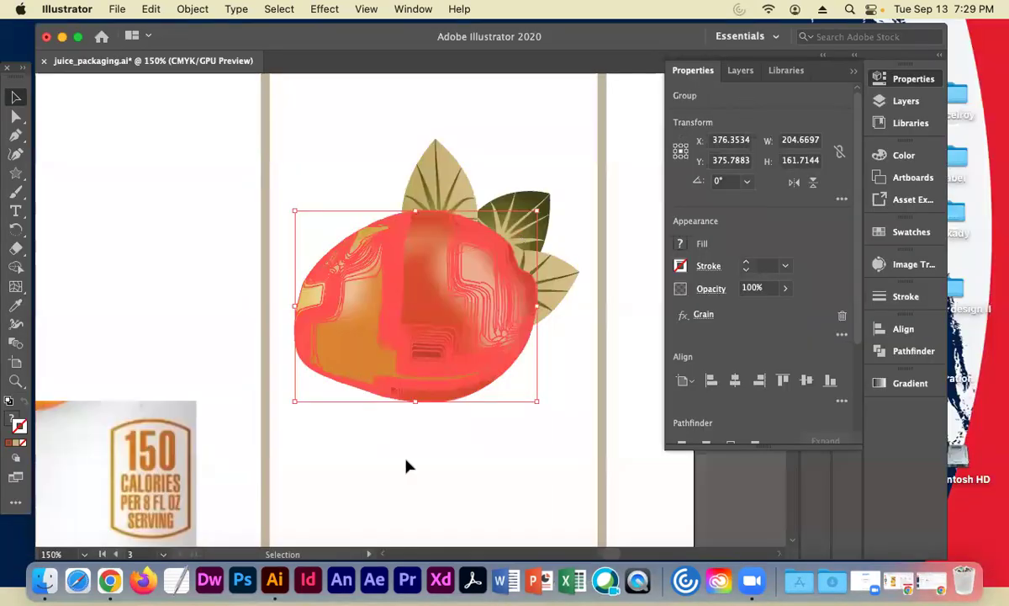
pyautogui.click(408, 466)
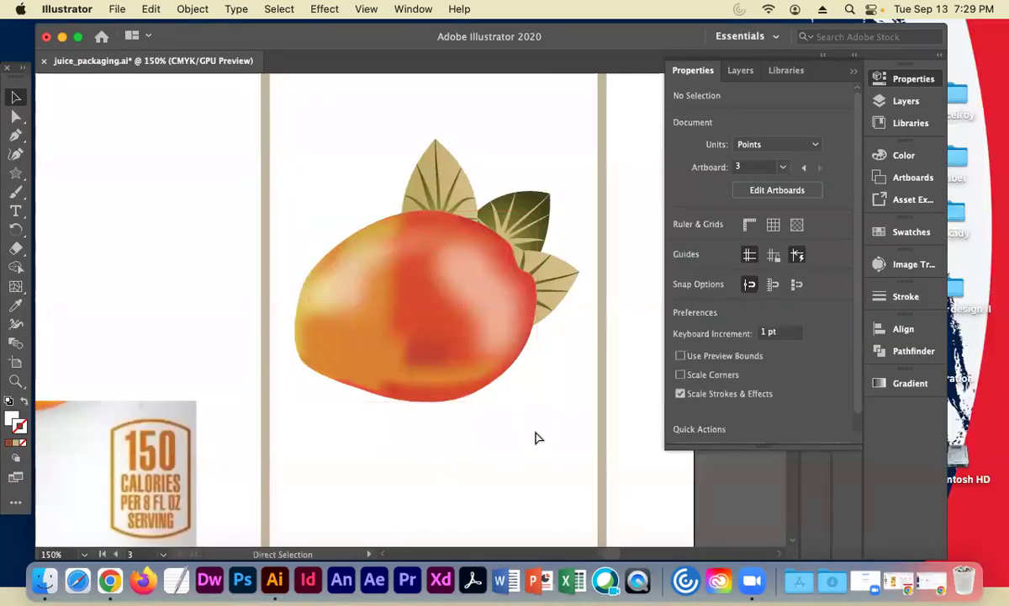
pyautogui.press('super+equal')
pyautogui.press('super+equal')
pyautogui.press('super+equal')
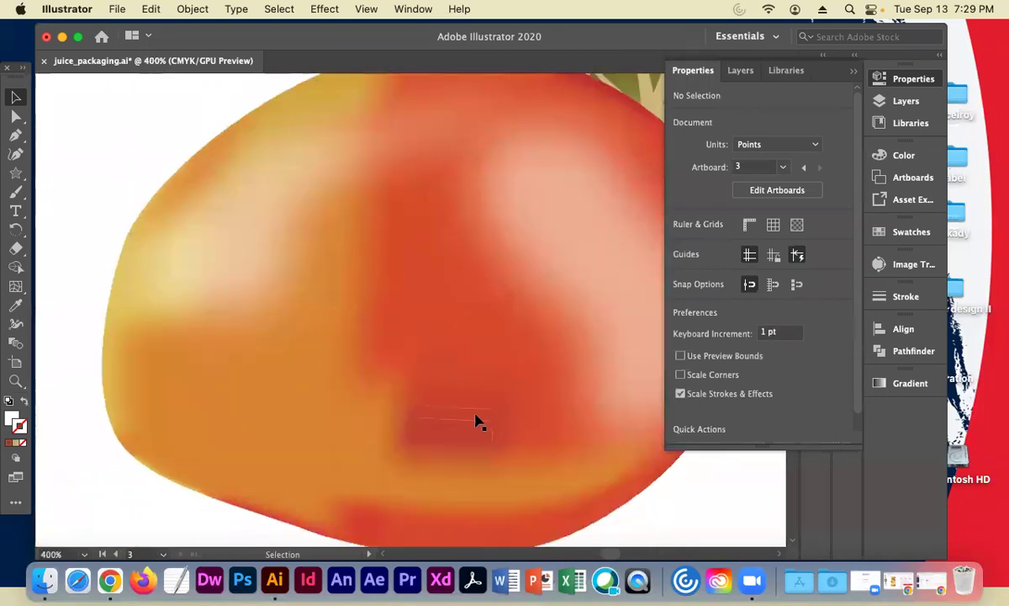
# Apply Craquelure (spacing 19, depth 1, brightness 9) to the whole mango group
pyautogui.keyDown('super'); pyautogui.click(377, 332); pyautogui.keyUp('super')
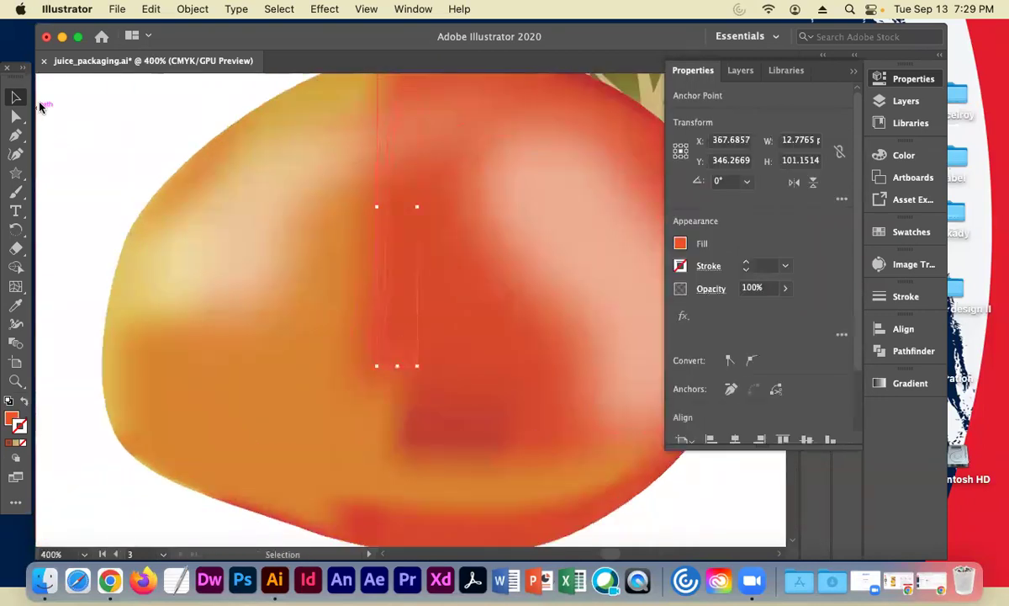
pyautogui.press('super+shift+a')
pyautogui.click(183, 152)
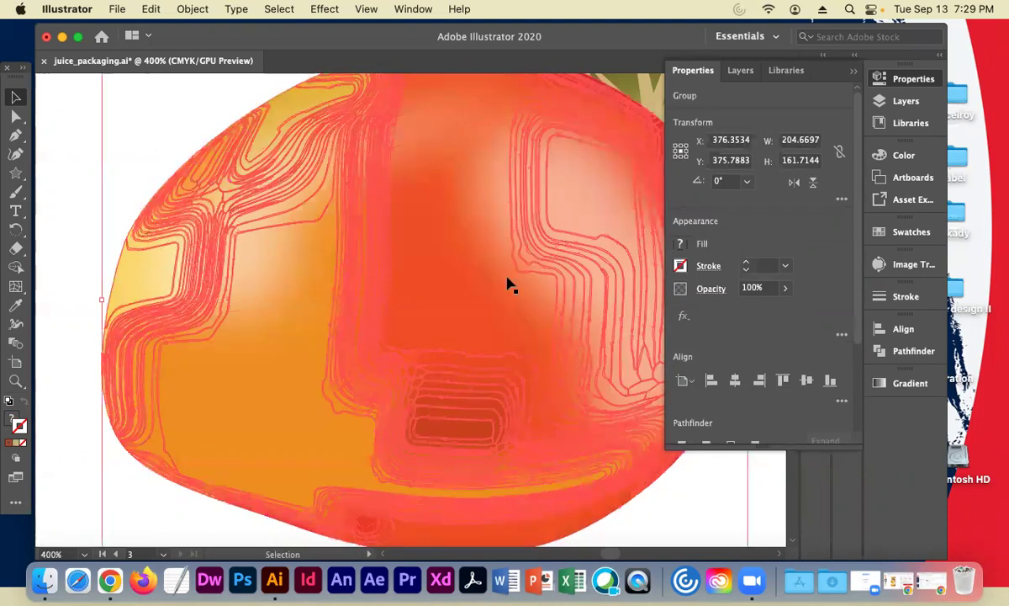
pyautogui.click(327, 8)
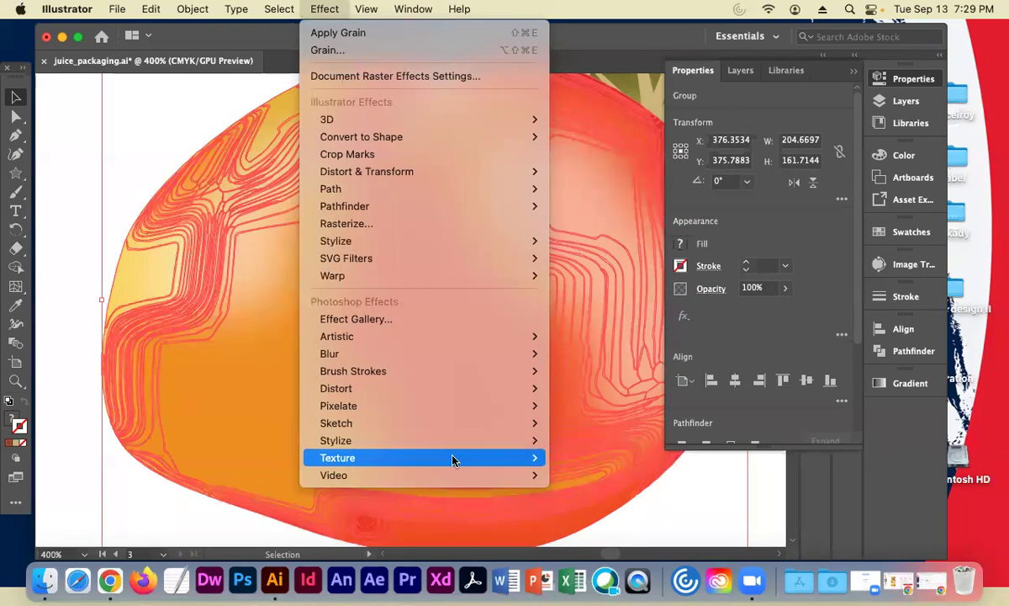
pyautogui.moveTo(452, 458)
pyautogui.click(589, 459)
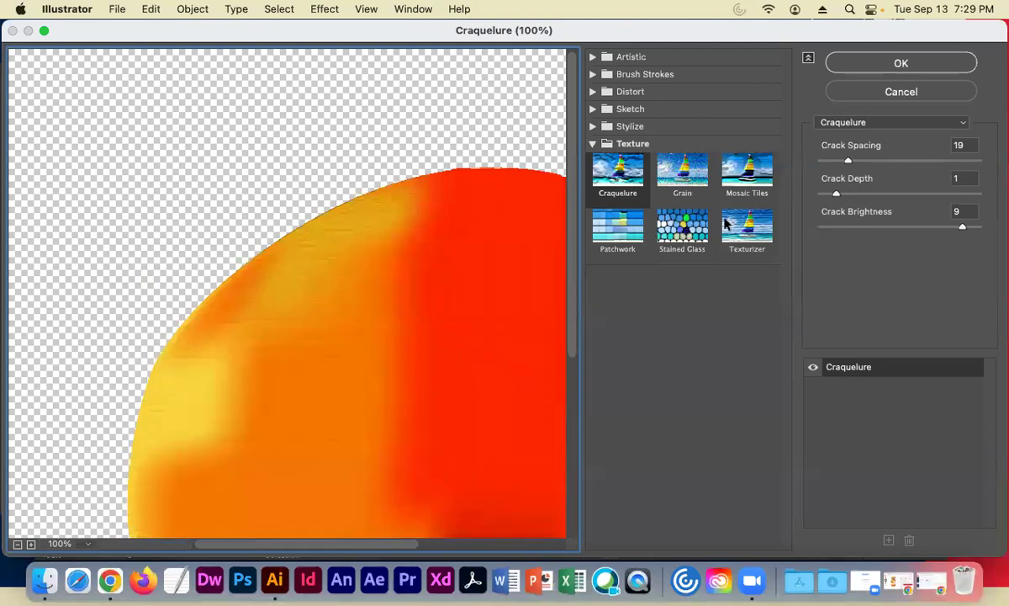
pyautogui.click(898, 65)
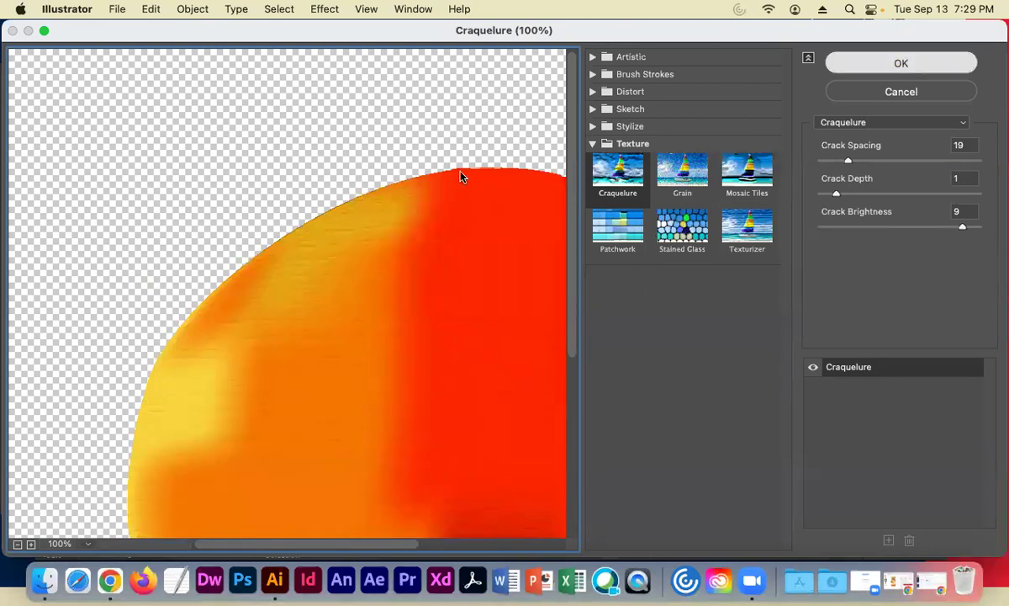
# Zoom out and select the mango together with the leaves
pyautogui.click(129, 113)
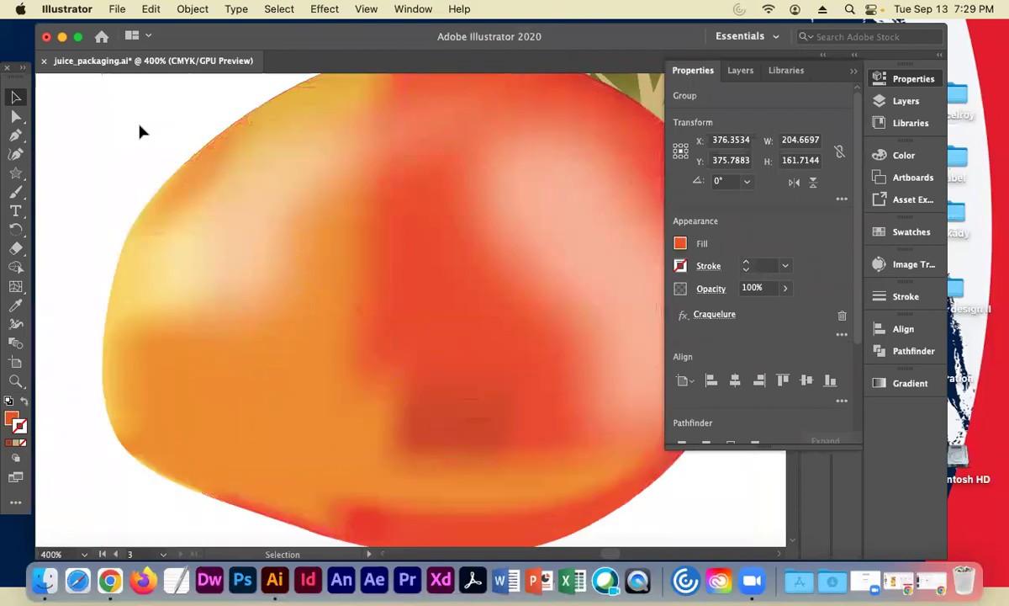
pyautogui.press('super+minus')
pyautogui.press('super+minus')
pyautogui.press('super+minus')
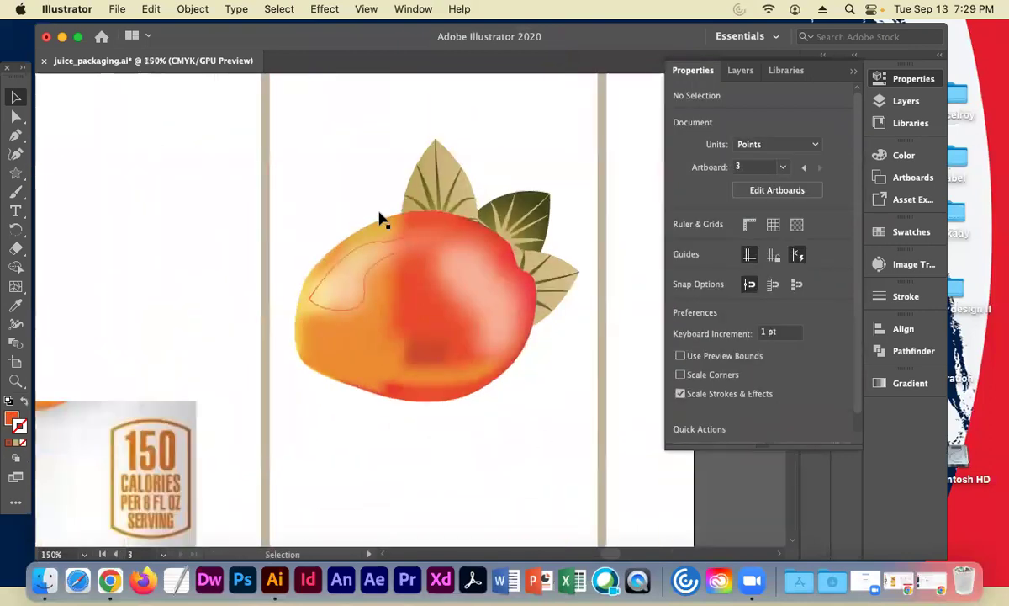
pyautogui.click(310, 314)
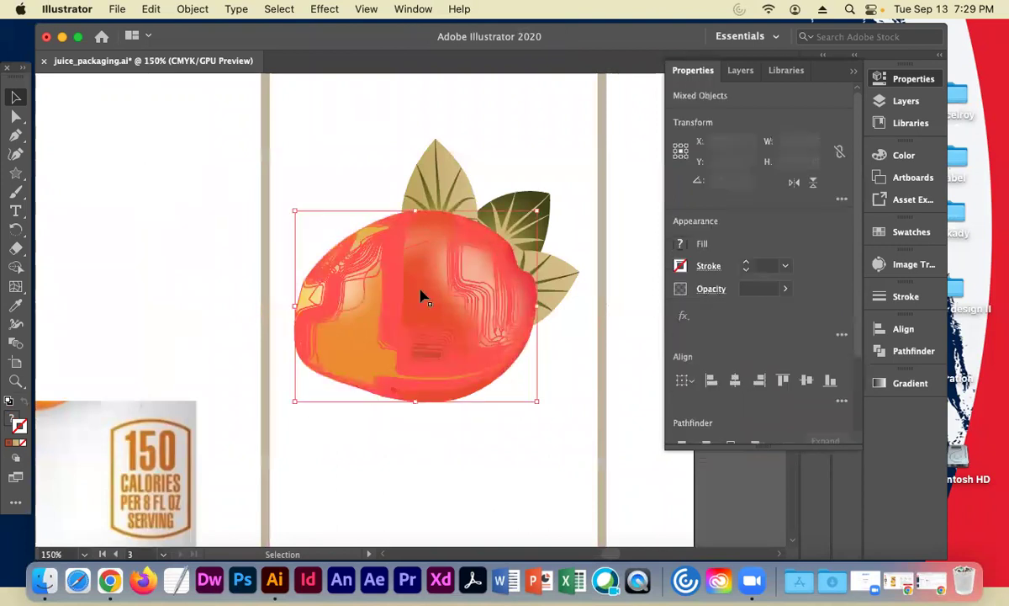
pyautogui.click(283, 181)
pyautogui.click(475, 338)
pyautogui.keyDown('shift'); pyautogui.click(442, 176); pyautogui.keyUp('shift')
# Alt-drag a copy of the textured mango onto the left artboard
pyautogui.click(537, 287)
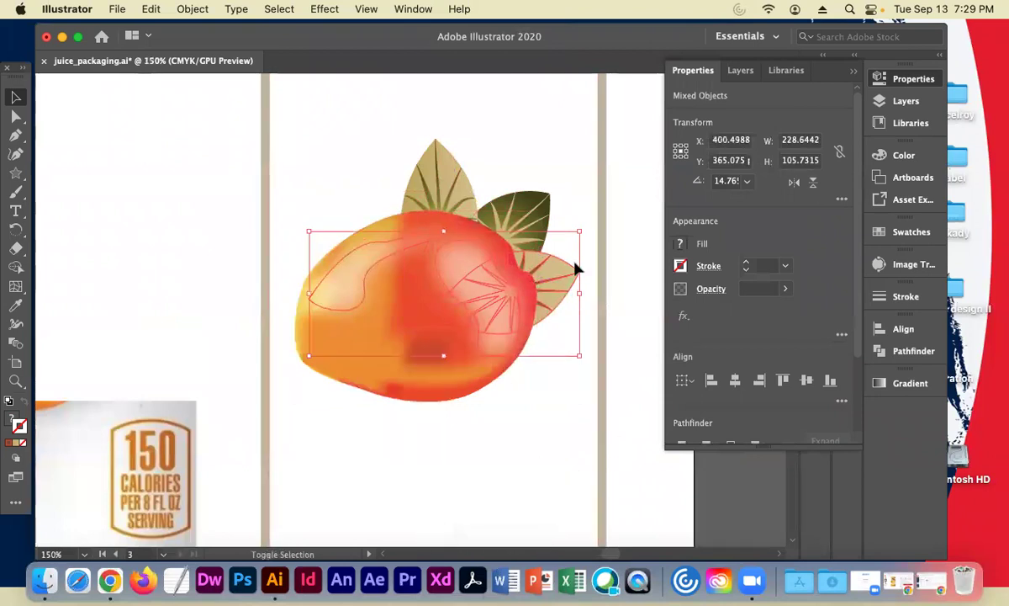
pyautogui.click(484, 313)
pyautogui.click(401, 386)
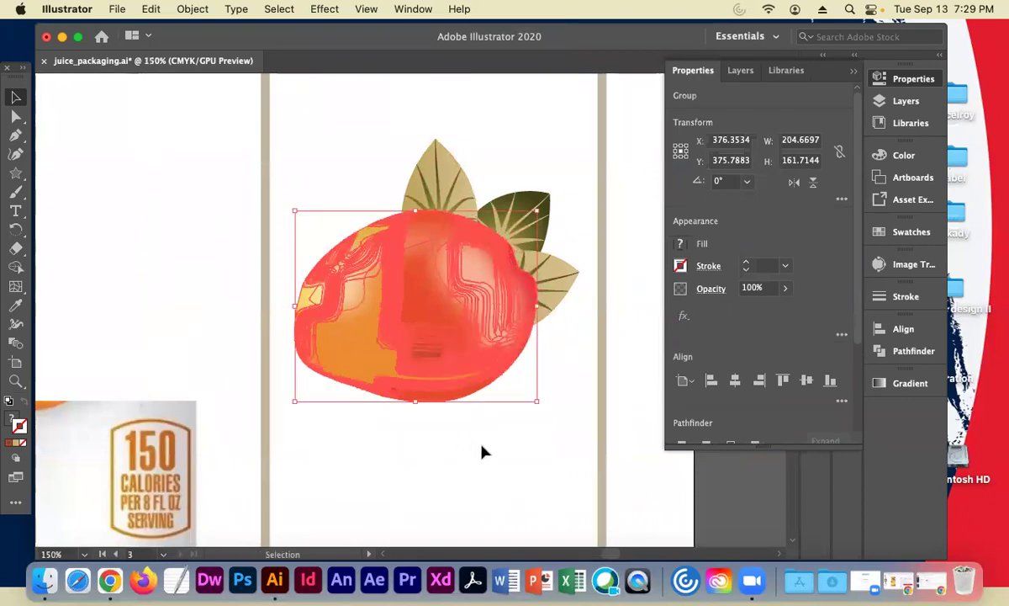
pyautogui.press('a')
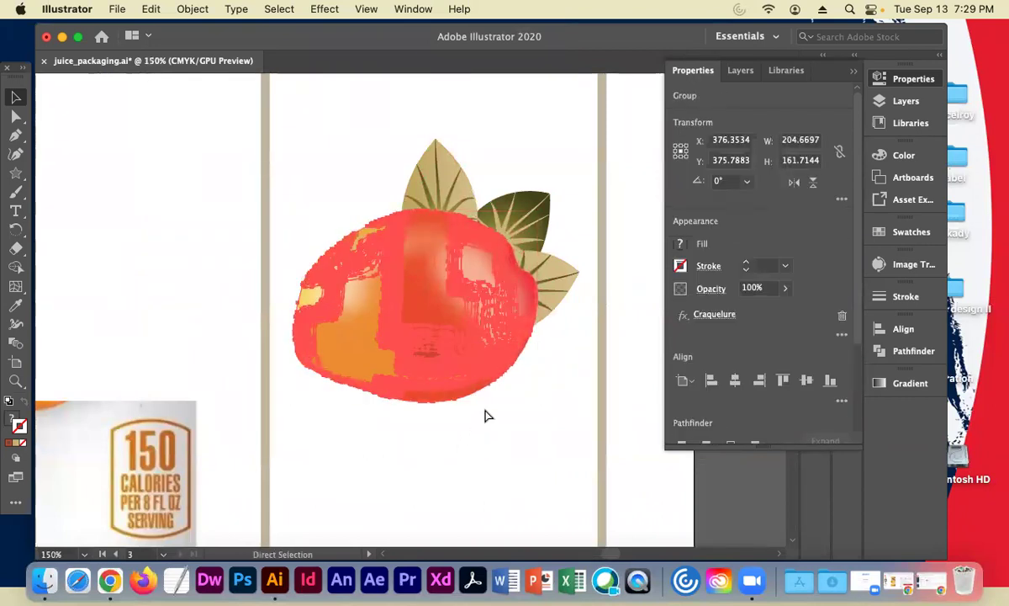
pyautogui.press('v')
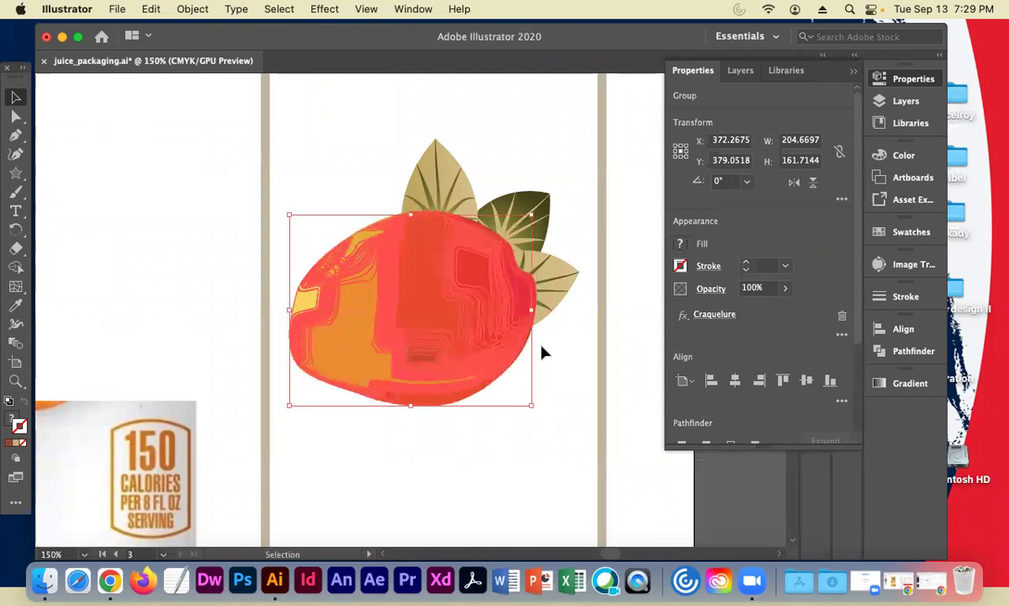
pyautogui.moveTo(496, 341); pyautogui.dragTo(196, 194)
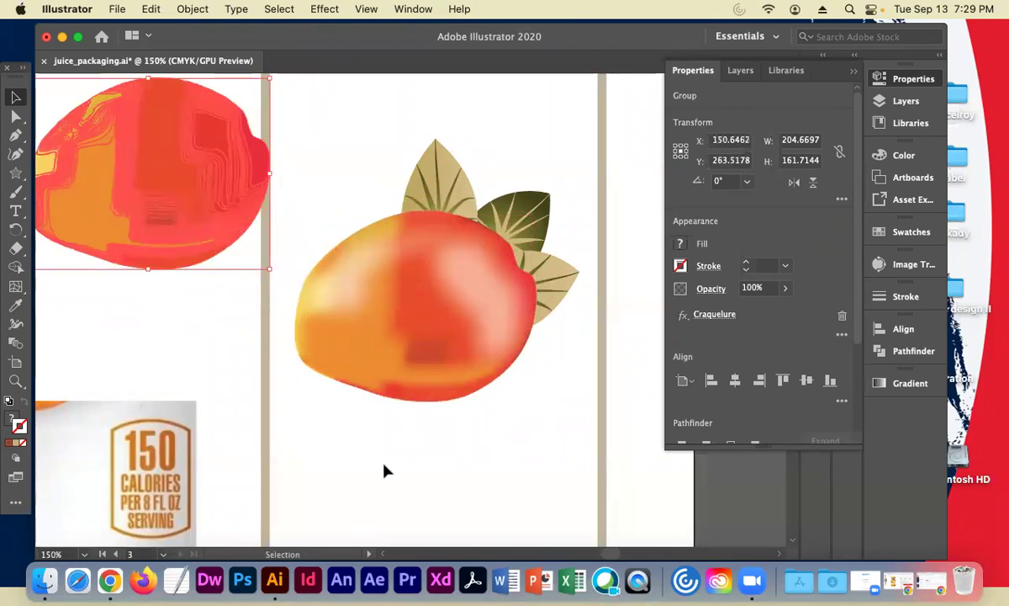
pyautogui.click(434, 459)
# Group the blurred highlight with the mango body with Cmd+G and reposition the group
pyautogui.click(356, 286)
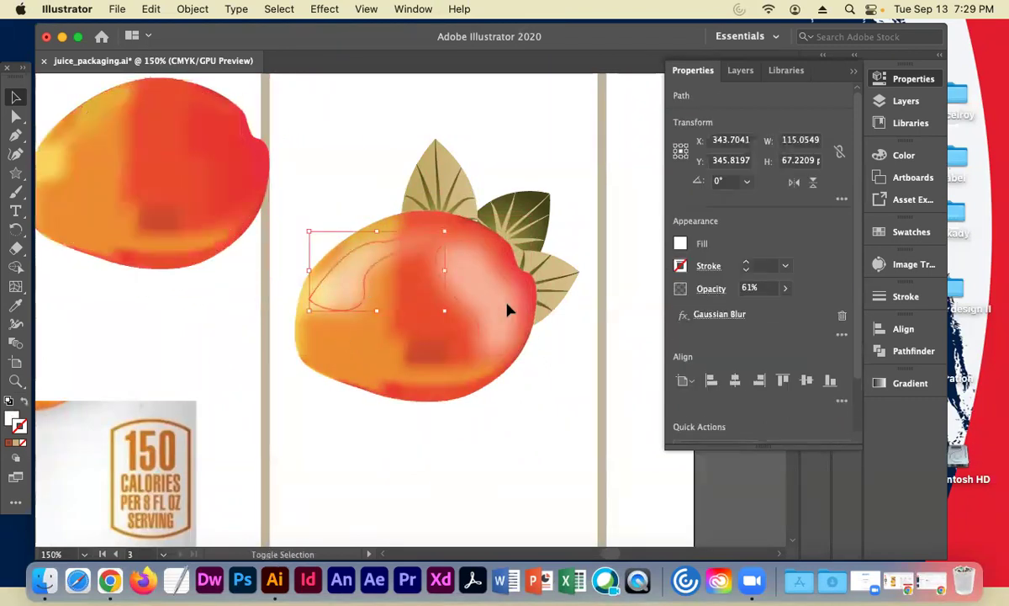
pyautogui.keyDown('shift'); pyautogui.click(431, 377); pyautogui.keyUp('shift')
pyautogui.press('super+g')
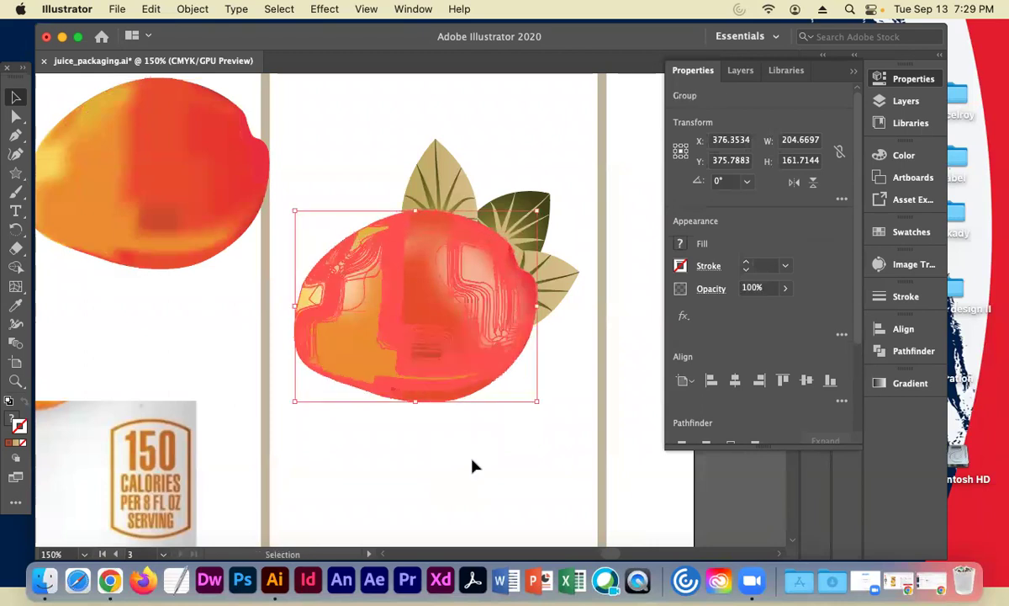
pyautogui.click(467, 465)
pyautogui.click(428, 374)
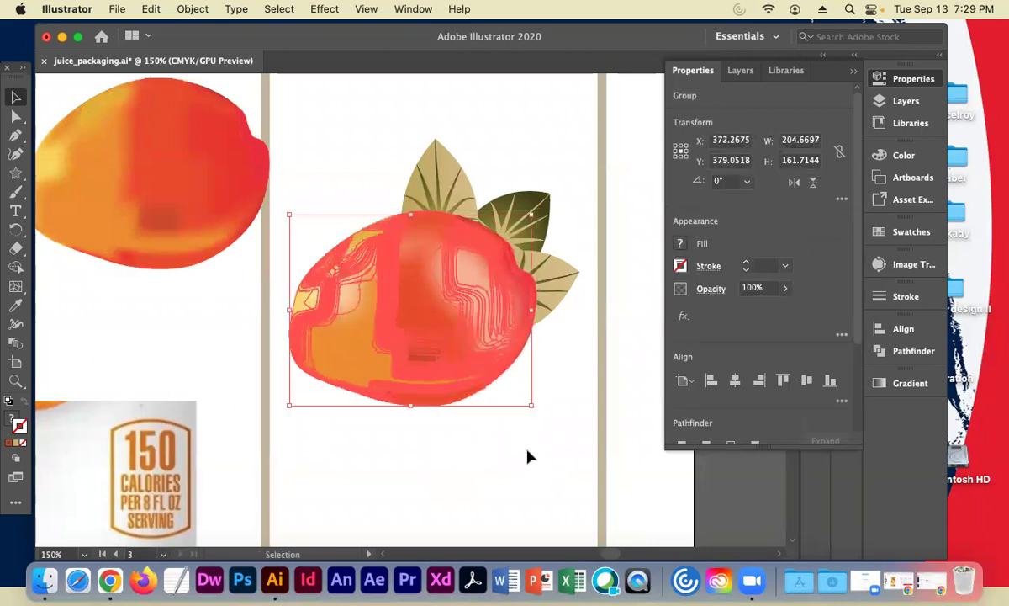
pyautogui.moveTo(437, 320); pyautogui.dragTo(176, 191)
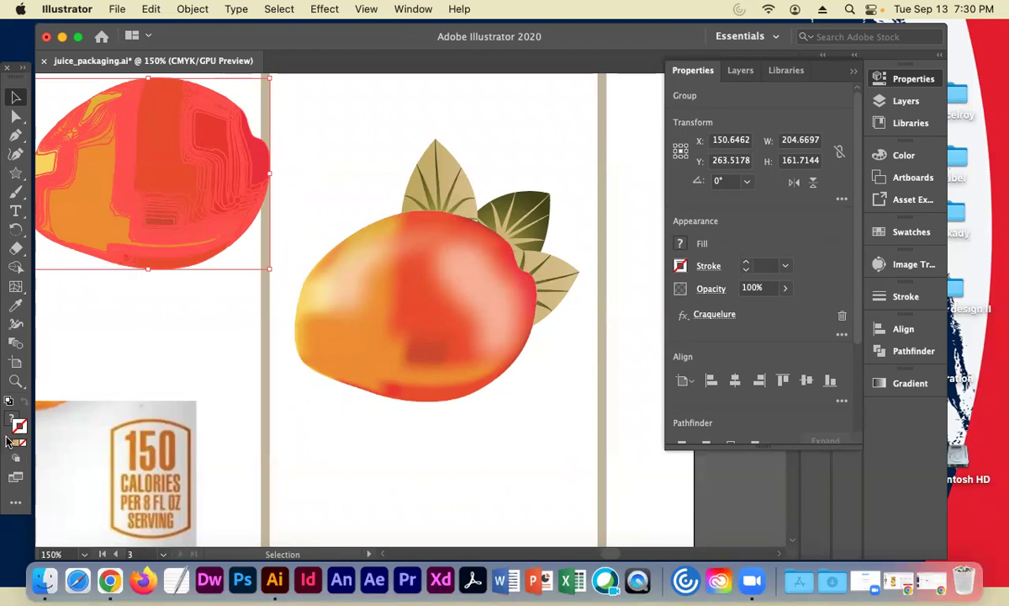
pyautogui.click(10, 419)
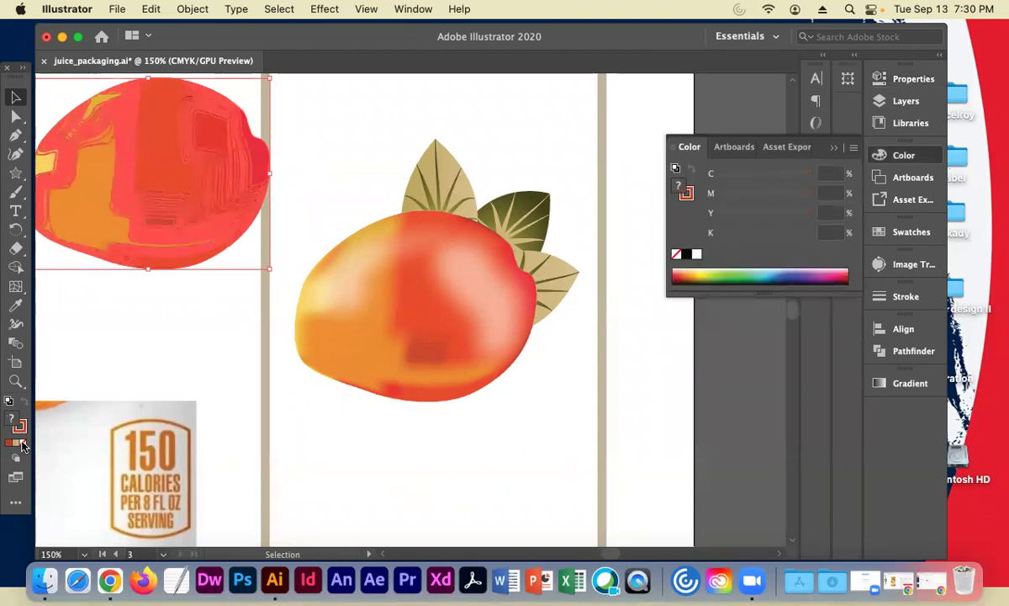
# Set the mango copy's fill to None and align it over the original mango
pyautogui.click(23, 446)
pyautogui.moveTo(126, 189); pyautogui.dragTo(370, 433)
pyautogui.click(570, 442)
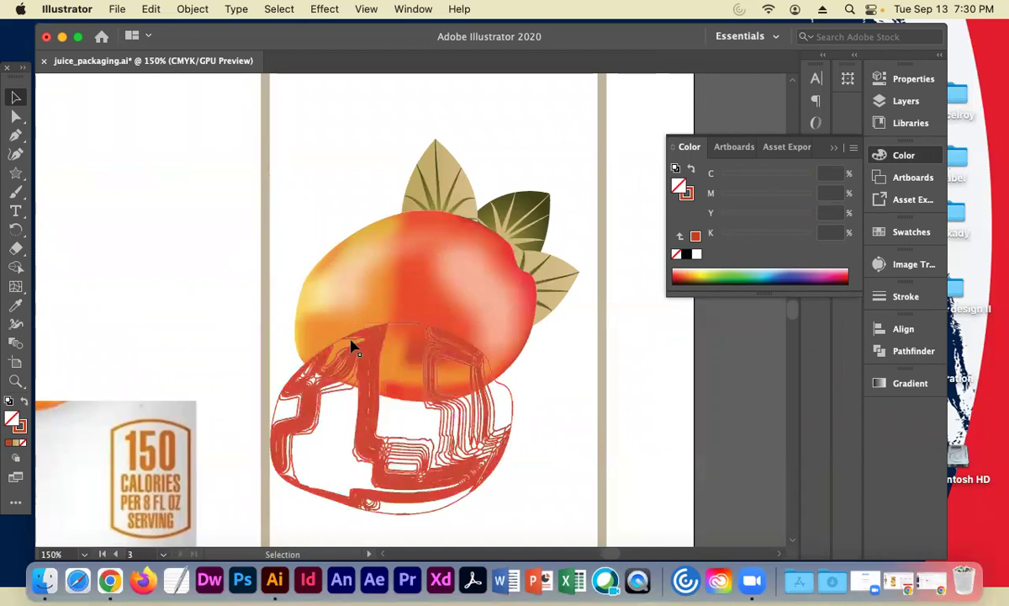
pyautogui.moveTo(339, 370); pyautogui.dragTo(412, 203)
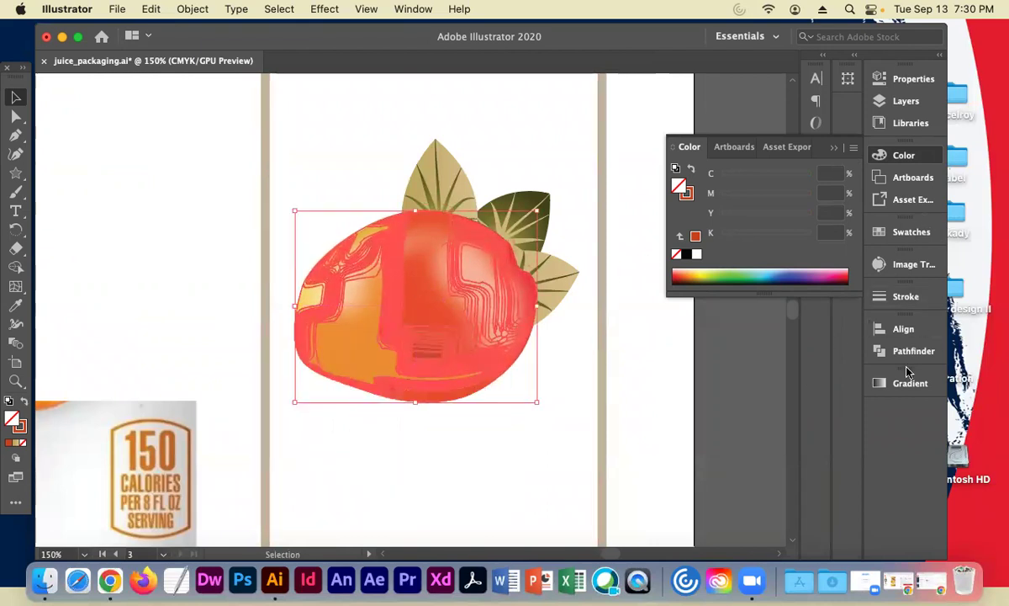
# Lower the textured overlay's opacity to 5%
pyautogui.click(900, 78)
pyautogui.click(785, 287)
pyautogui.moveTo(765, 309); pyautogui.dragTo(729, 312)
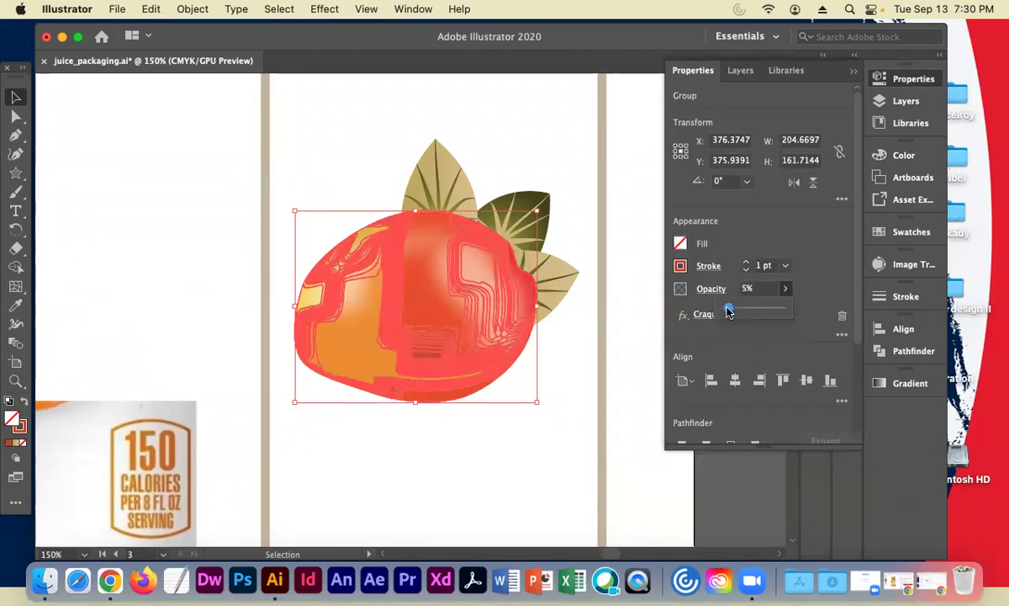
pyautogui.click(580, 370)
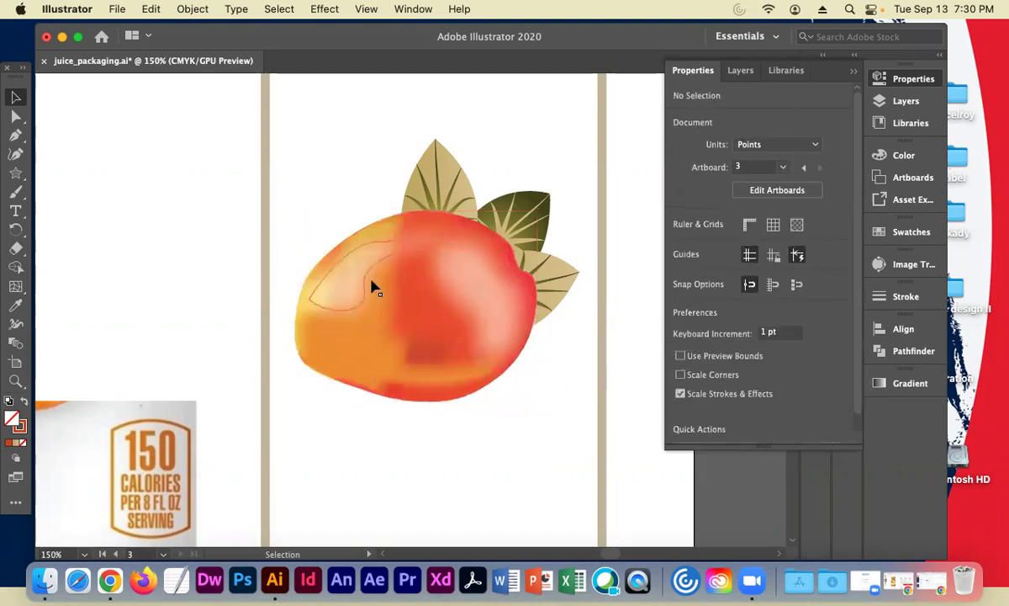
# Turn the Craquelure overlay's opacity down to 1%
pyautogui.click(496, 348)
pyautogui.click(783, 289)
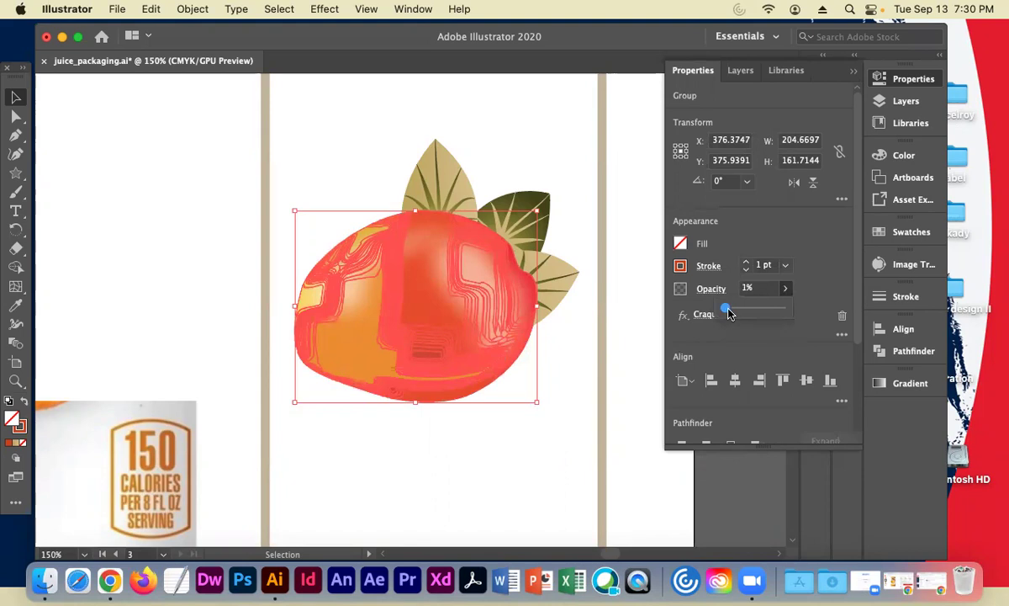
pyautogui.click(638, 323)
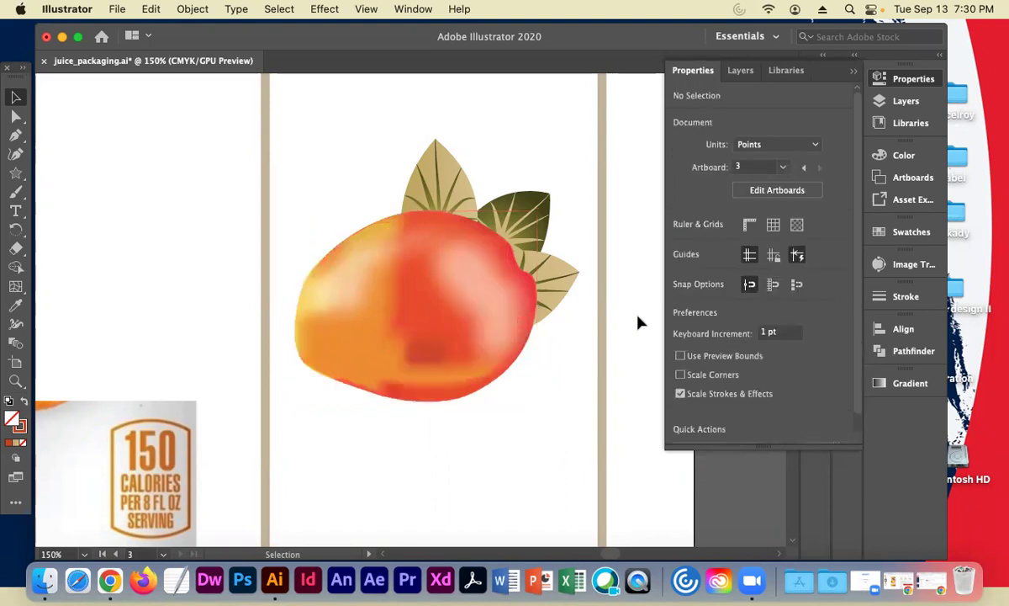
# Zoom in and out to review the mango and leaves on the packaging panel
pyautogui.press('super+equal')
pyautogui.press('super+equal')
pyautogui.press('super+equal')
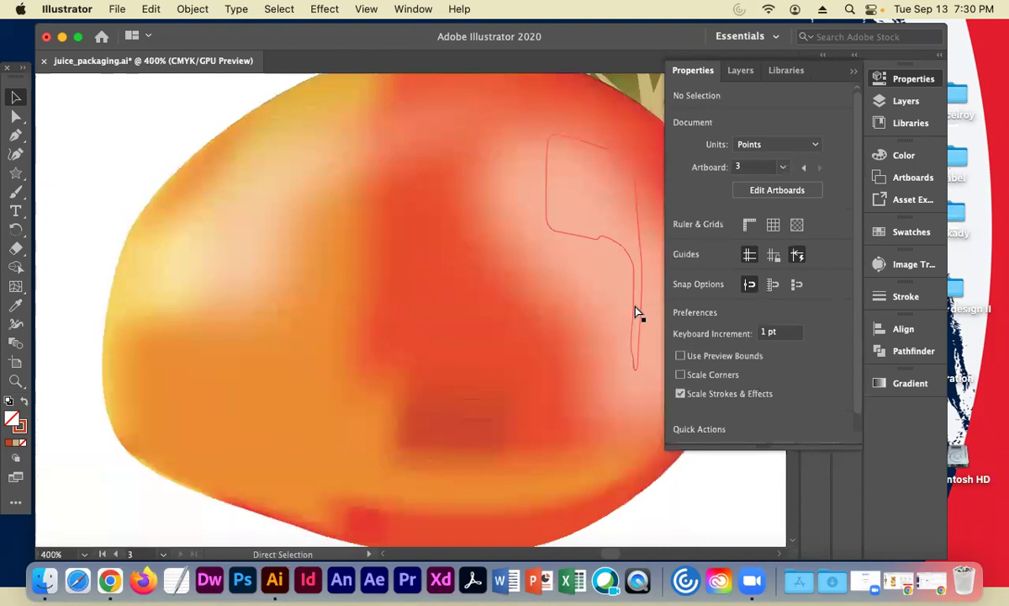
pyautogui.press('super+minus')
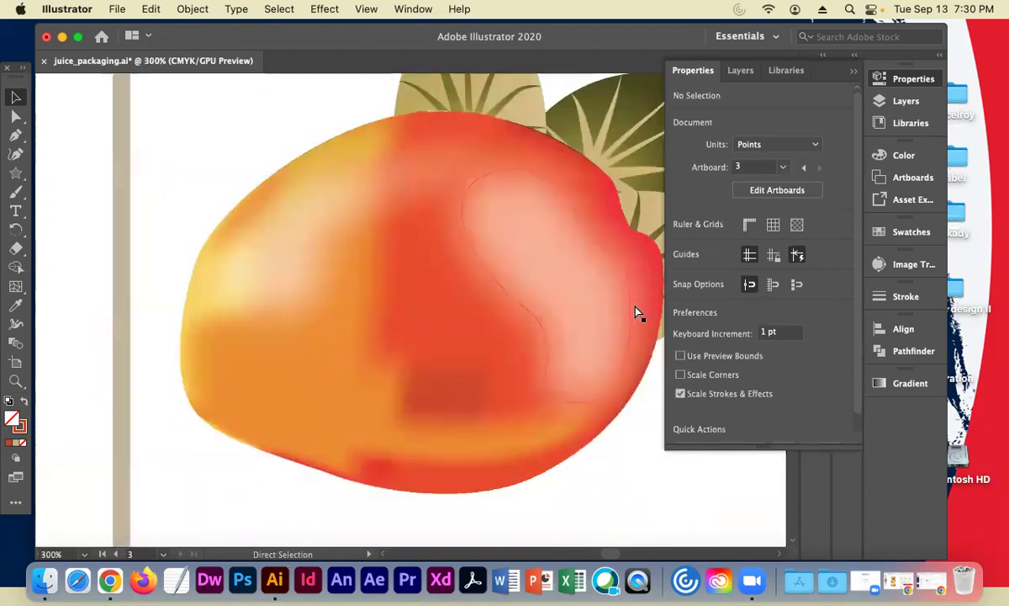
pyautogui.press('super+minus')
pyautogui.press('super+minus')
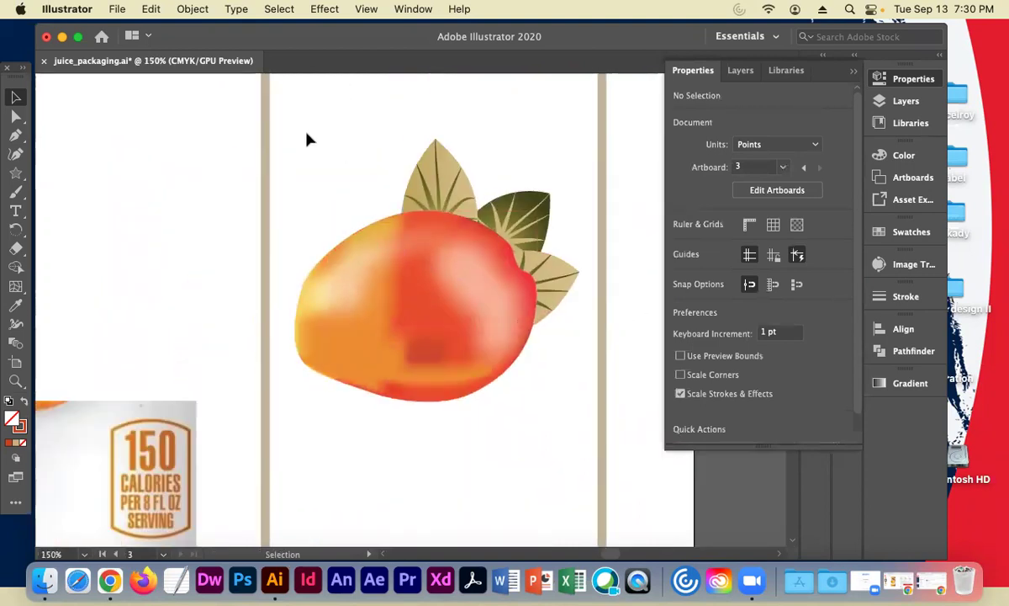
pyautogui.press('super+minus')
pyautogui.press('super+minus')
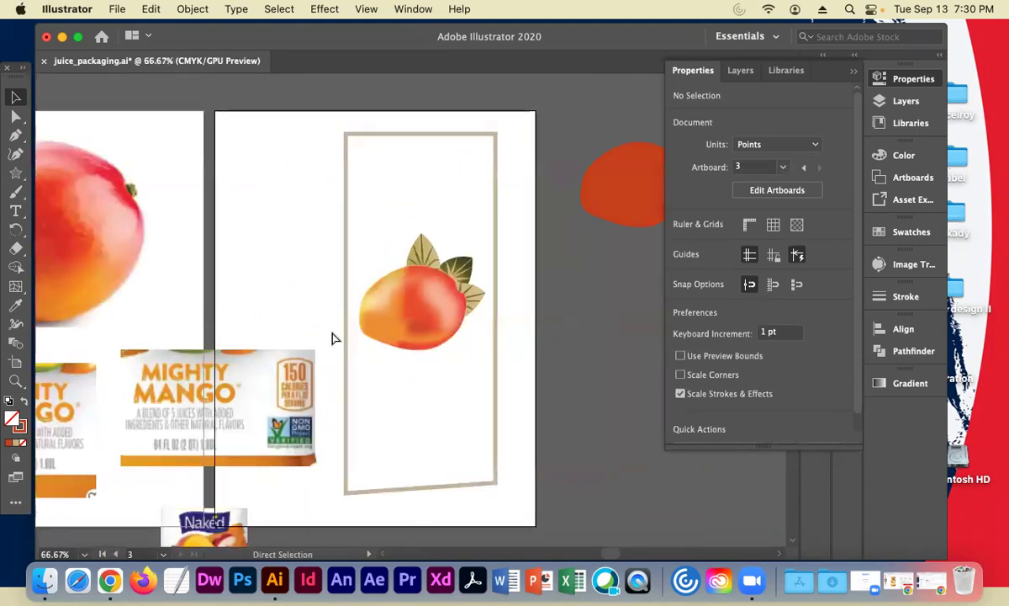
pyautogui.press('super+equal')
pyautogui.press('super+equal')
pyautogui.press('super+equal')
# With Direct Selection, pick the vein paths on the top and dark leaves
pyautogui.moveTo(374, 137); pyautogui.dragTo(322, 157)
pyautogui.click(367, 199)
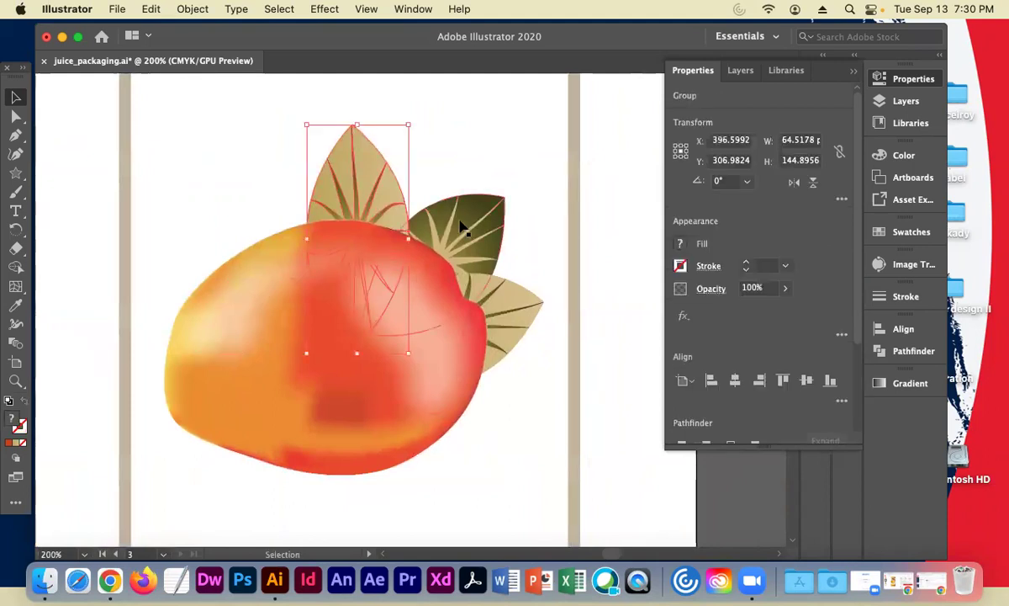
pyautogui.click(166, 118)
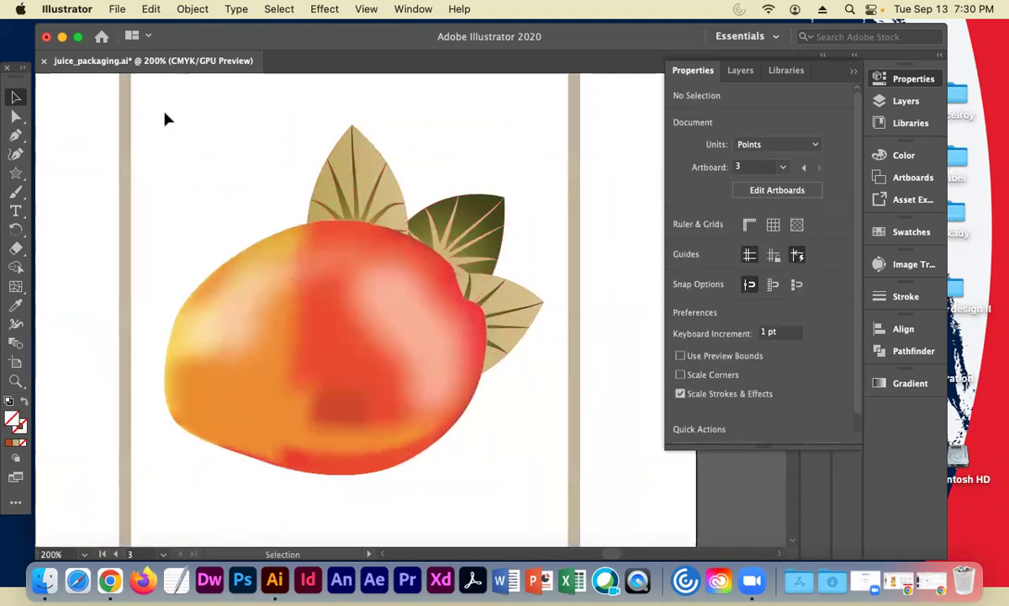
pyautogui.click(15, 116)
pyautogui.click(334, 195)
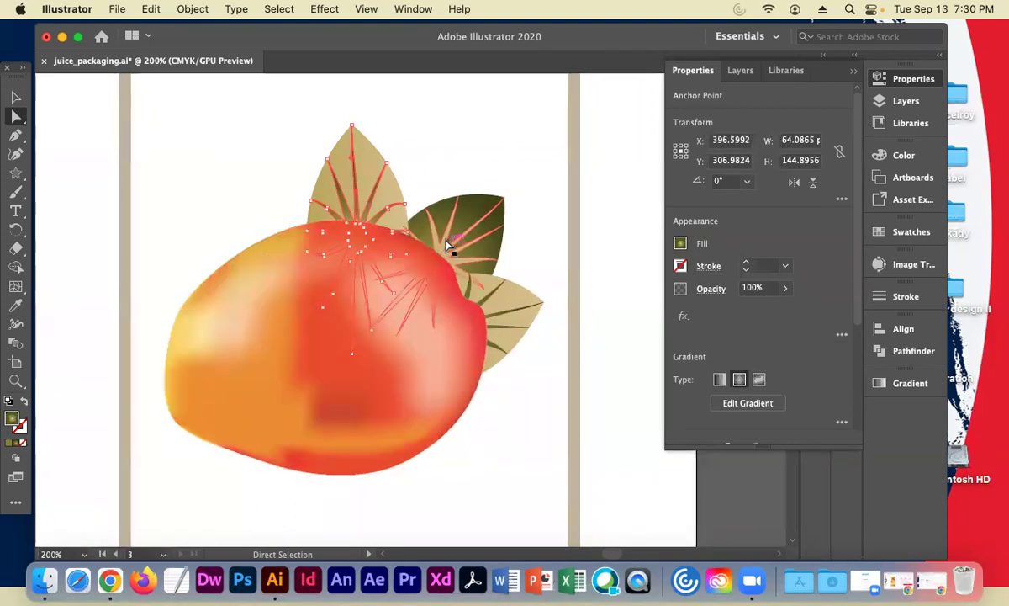
pyautogui.click(449, 243)
pyautogui.press('super+equal')
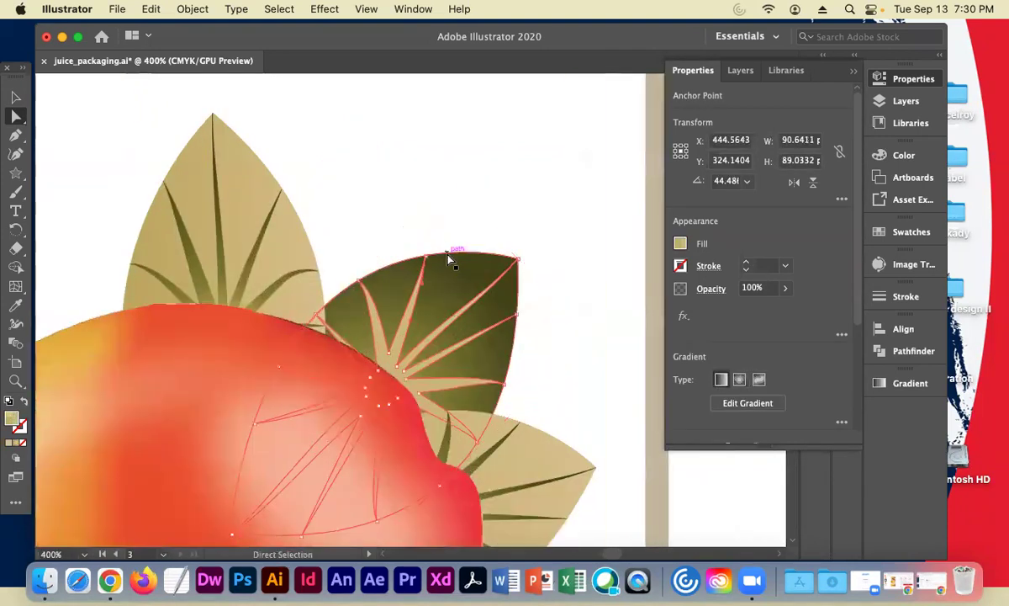
# Shift-add the remaining leaves' veins, including the lower leaf, leaving the mango out
pyautogui.click(286, 365)
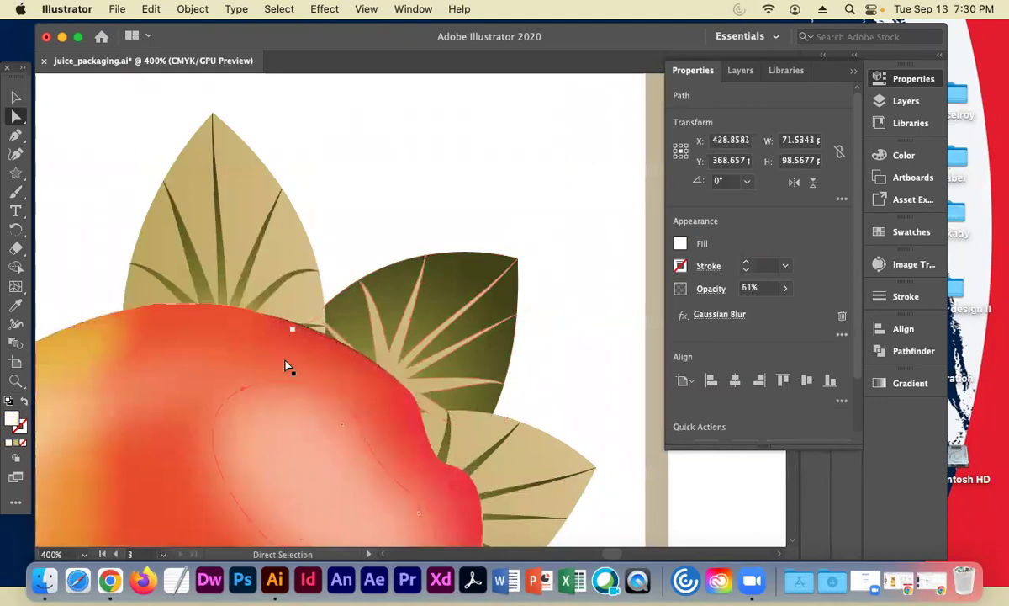
pyautogui.click(374, 326)
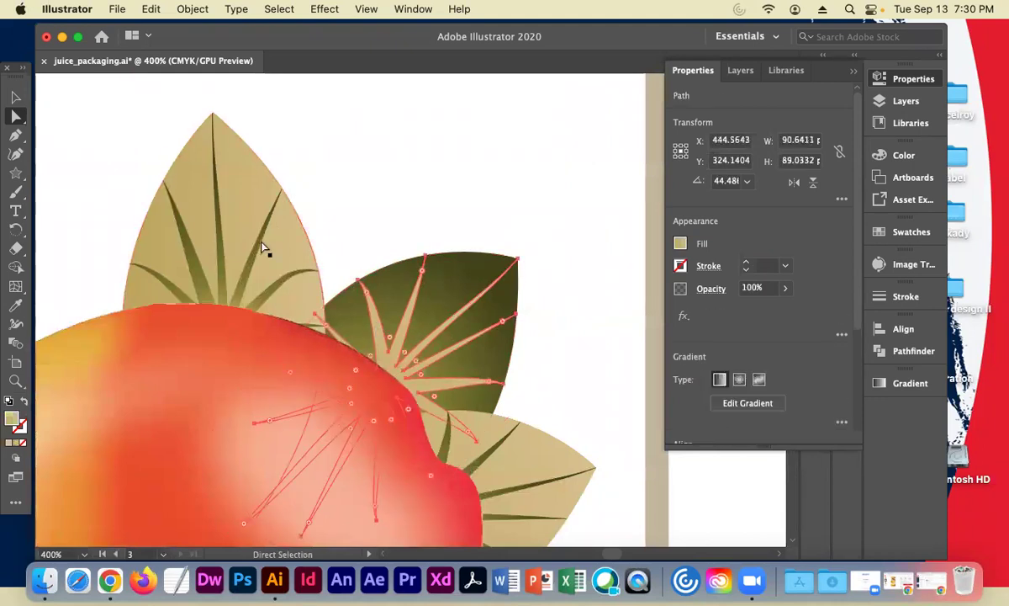
pyautogui.keyDown('shift'); pyautogui.click(185, 253); pyautogui.keyUp('shift')
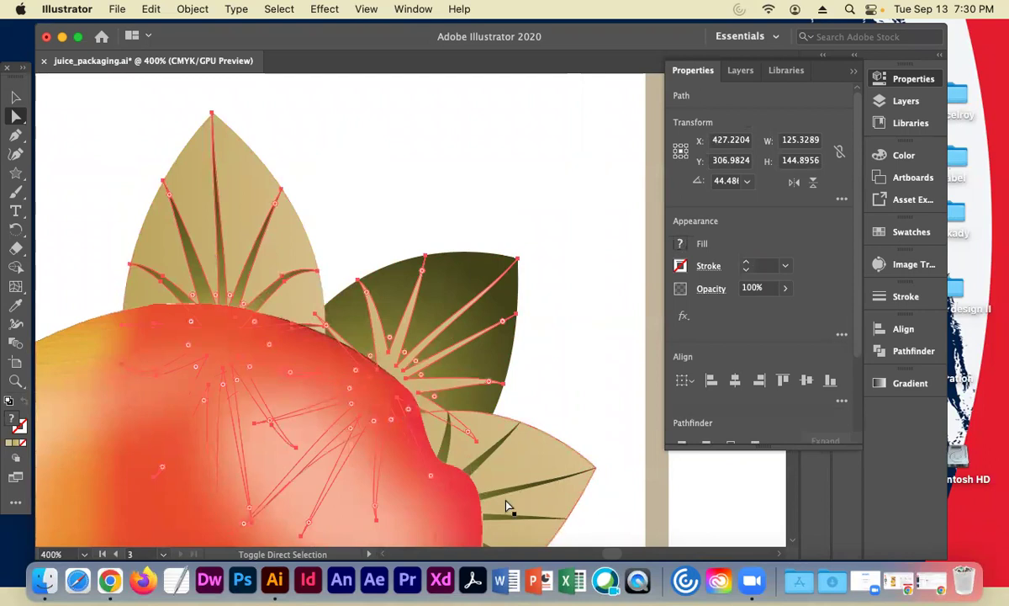
pyautogui.keyDown('shift'); pyautogui.click(412, 420); pyautogui.keyUp('shift')
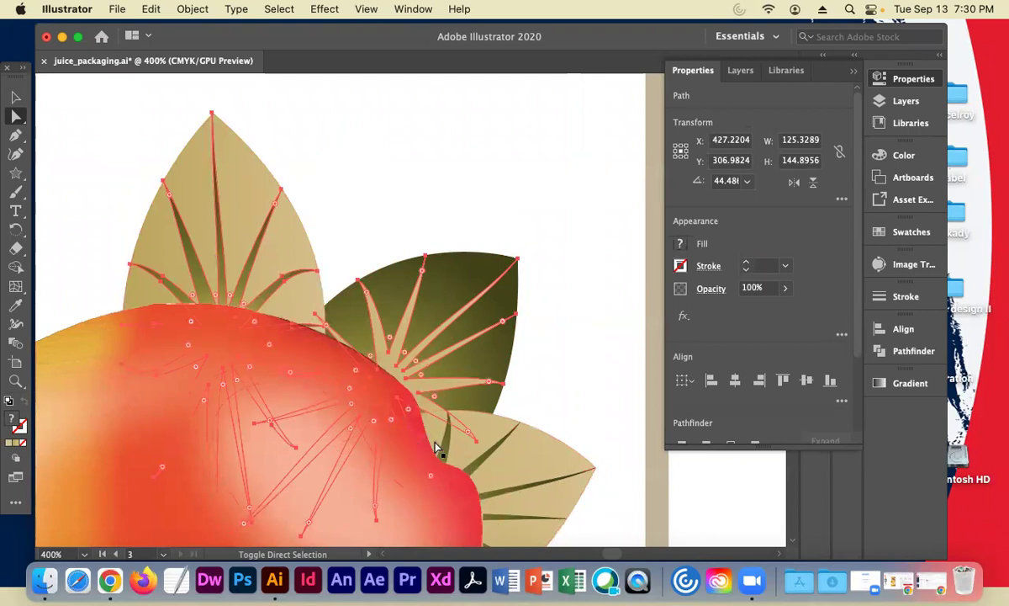
pyautogui.keyDown('shift'); pyautogui.click(476, 473); pyautogui.keyUp('shift')
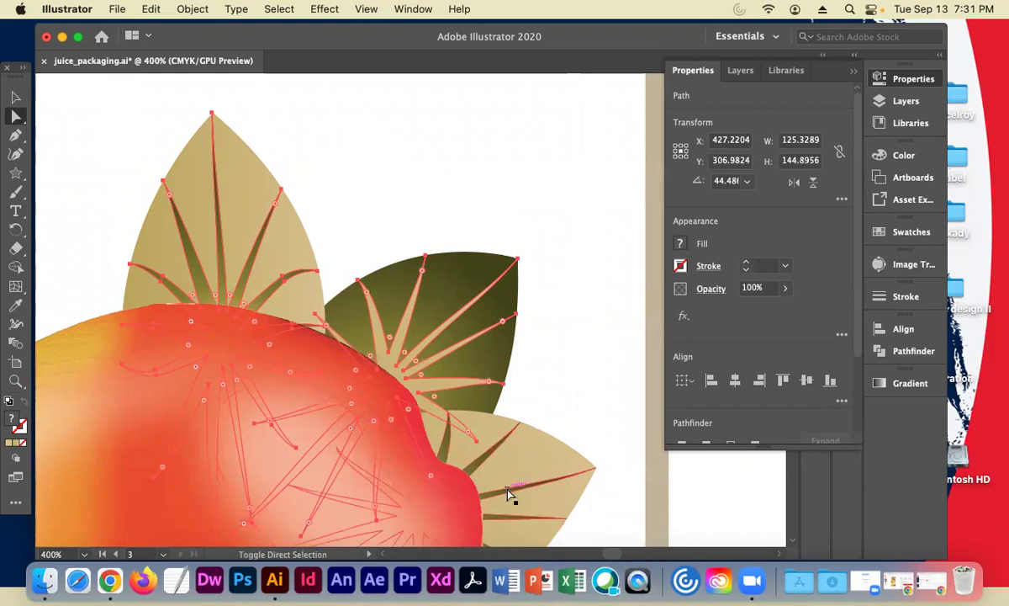
pyautogui.press('v')
pyautogui.press('super+equal')
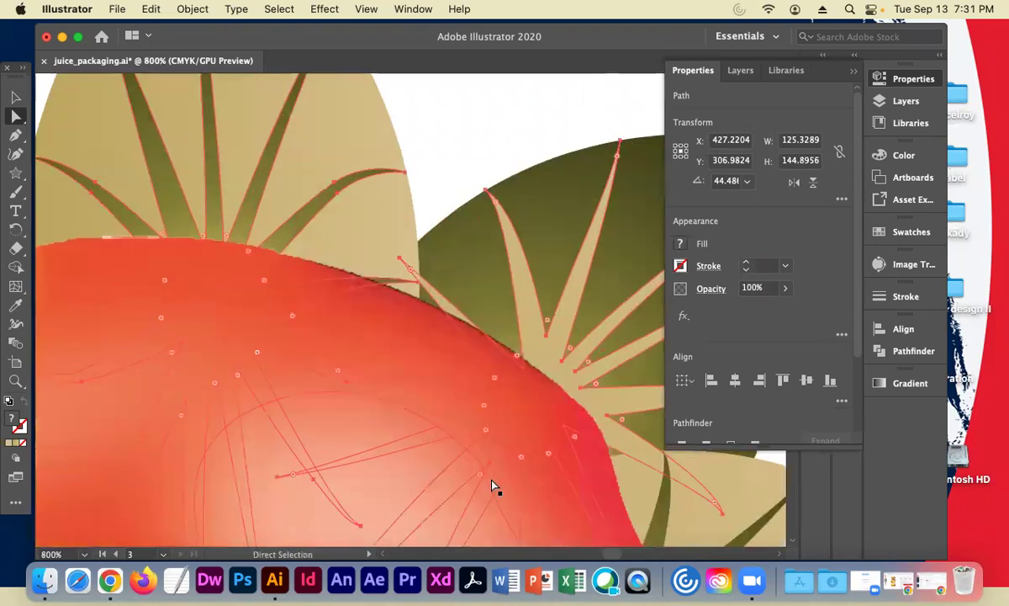
pyautogui.moveTo(484, 442); pyautogui.dragTo(264, 245)
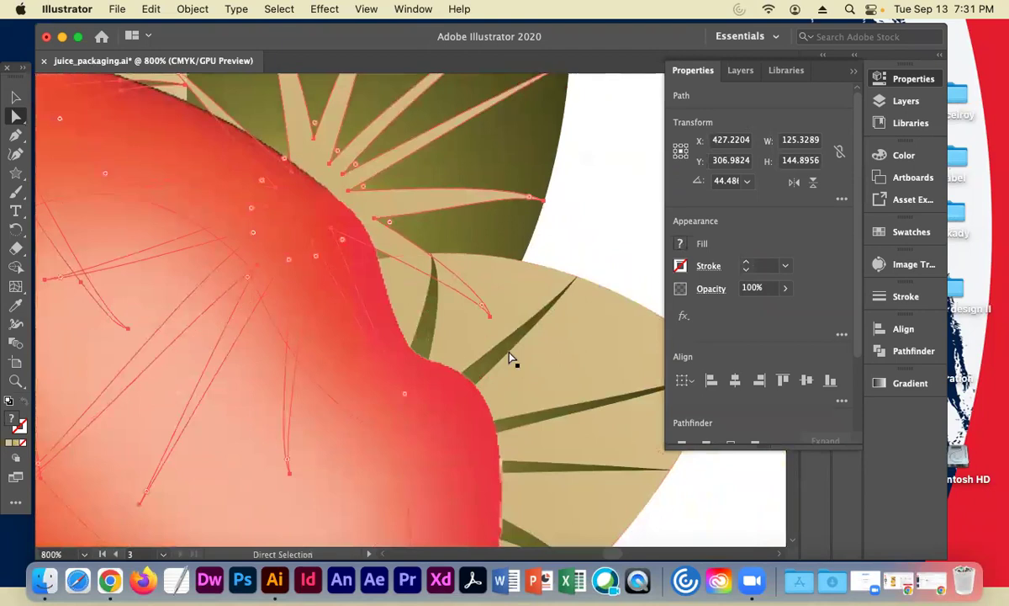
pyautogui.keyDown('shift'); pyautogui.click(496, 369); pyautogui.keyUp('shift')
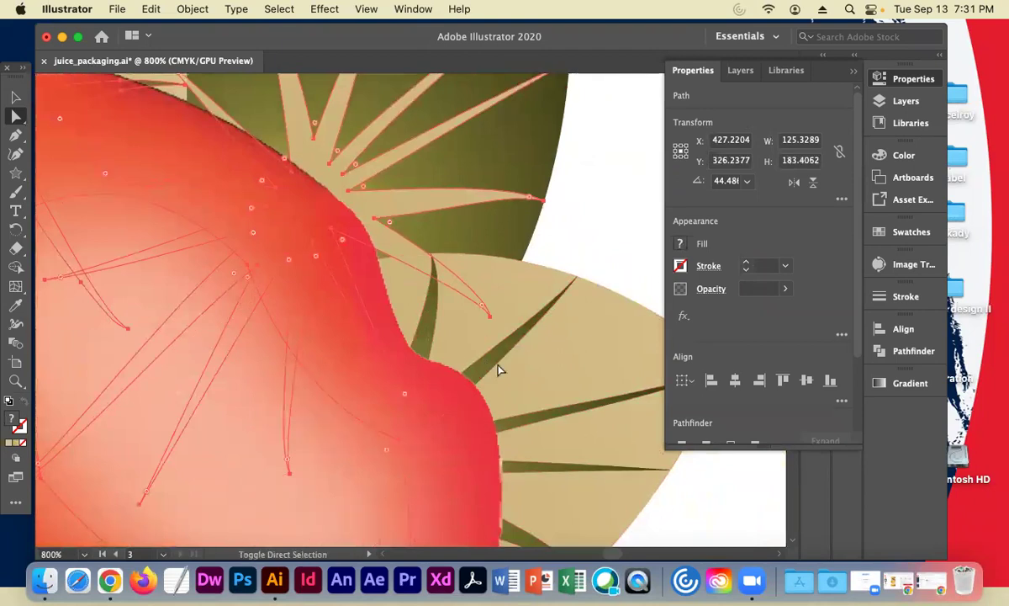
pyautogui.keyDown('shift'); pyautogui.click(526, 428); pyautogui.keyUp('shift')
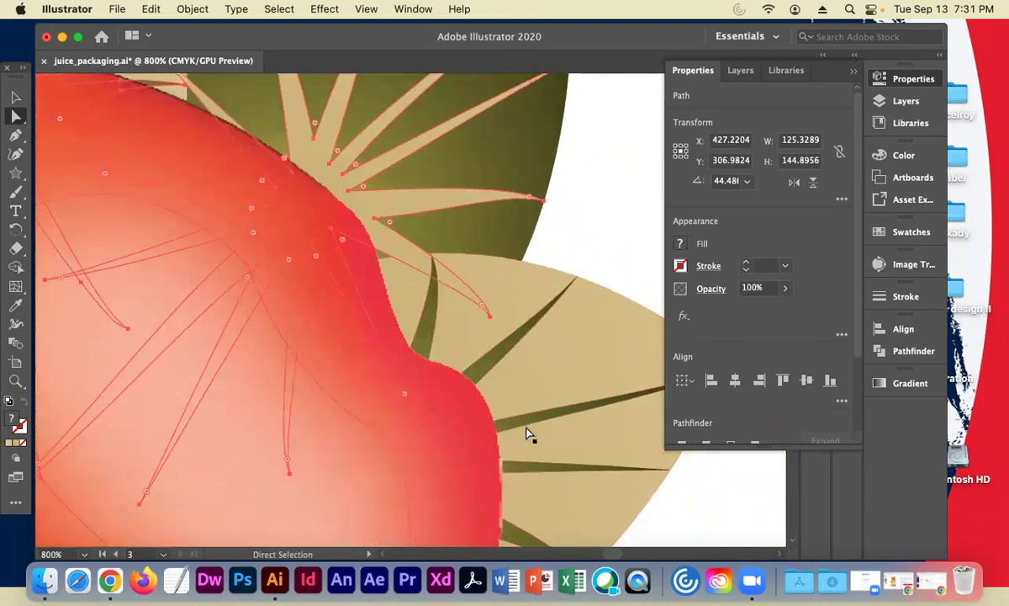
pyautogui.keyDown('shift'); pyautogui.click(554, 472); pyautogui.keyUp('shift')
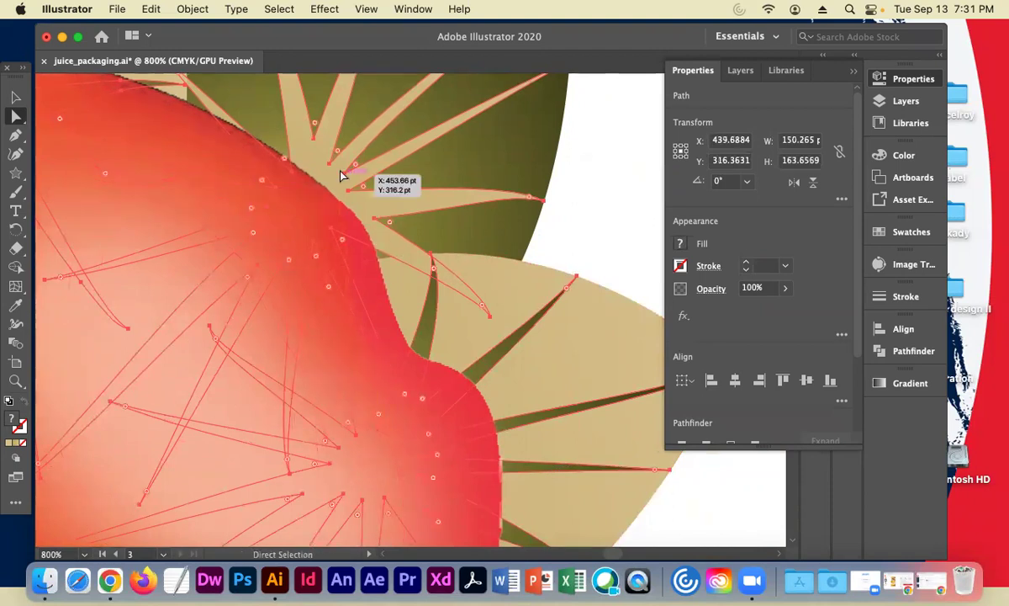
pyautogui.click(323, 10)
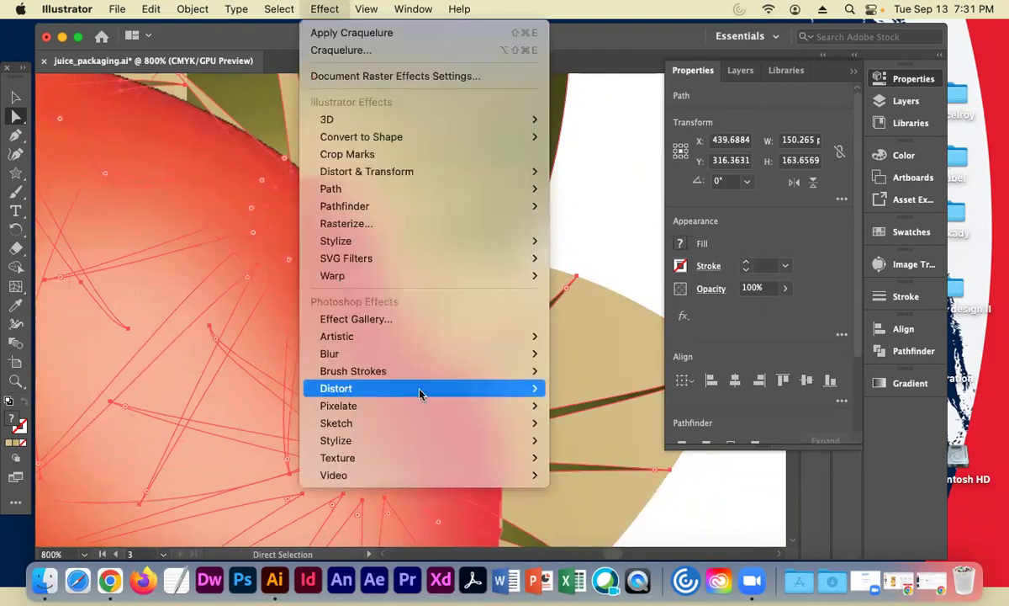
# Add an Inner Glow to the veins in Normal mode with black (000000) colour
pyautogui.moveTo(449, 244)
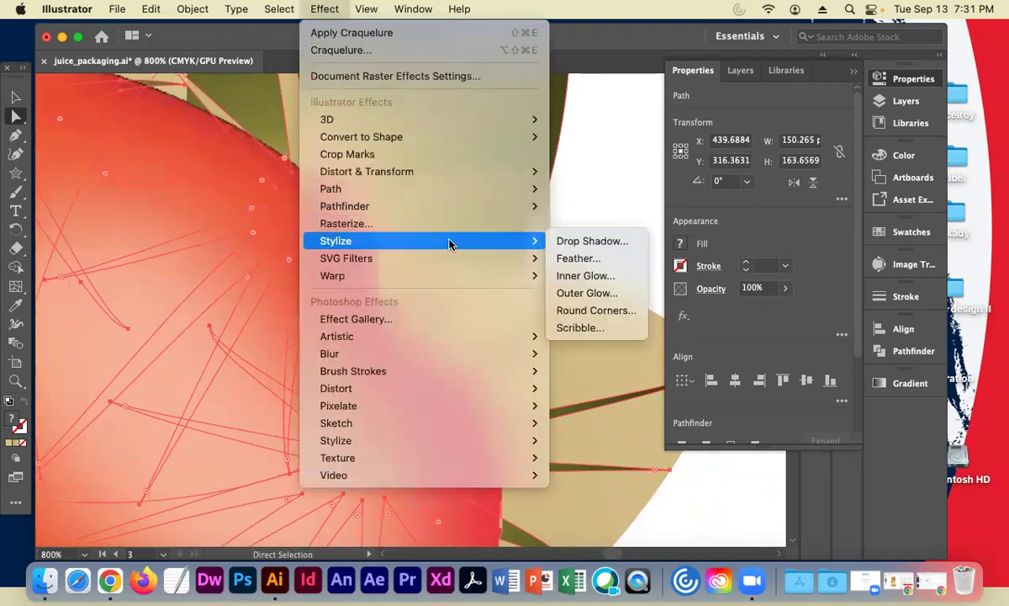
pyautogui.click(589, 276)
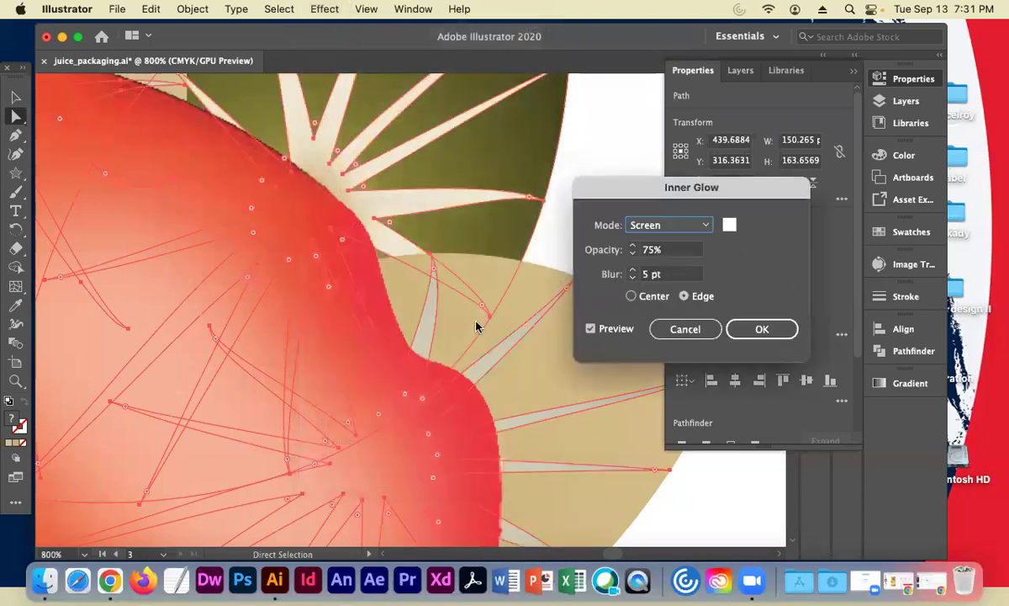
pyautogui.click(671, 227)
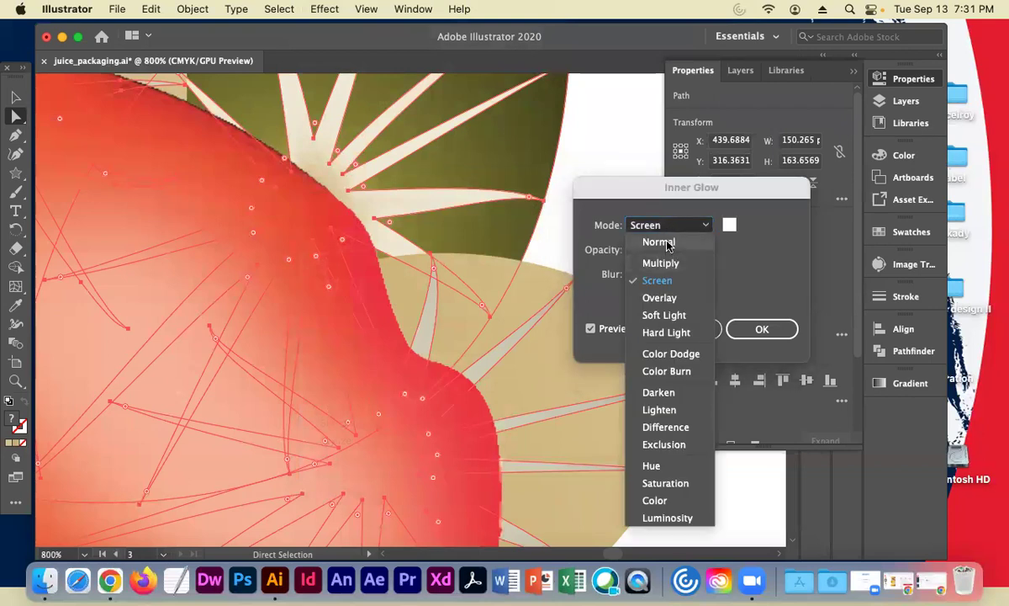
pyautogui.click(666, 241)
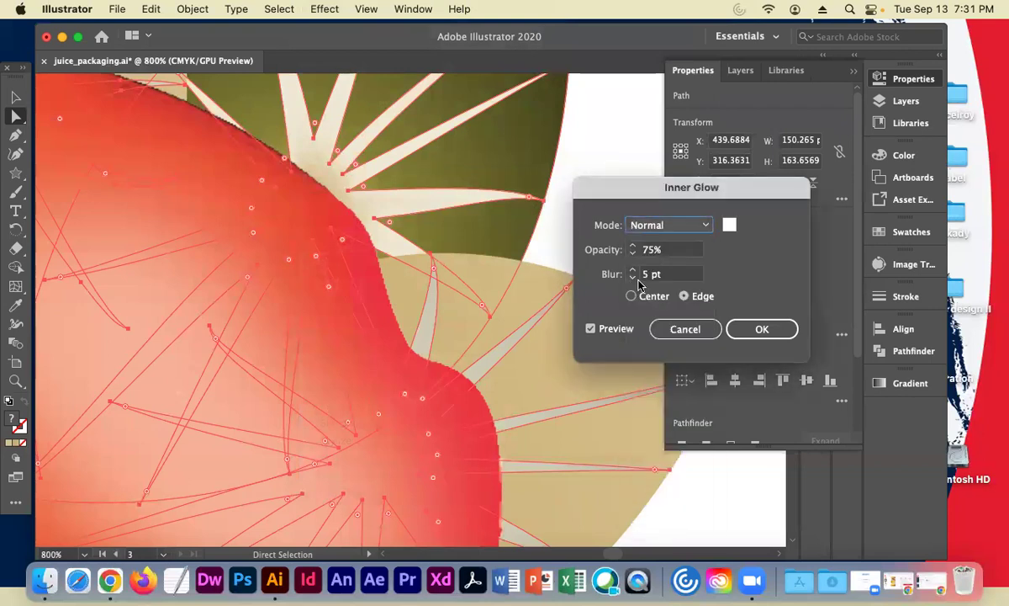
pyautogui.click(728, 225)
pyautogui.click(469, 308)
pyautogui.moveTo(469, 308); pyautogui.dragTo(295, 389)
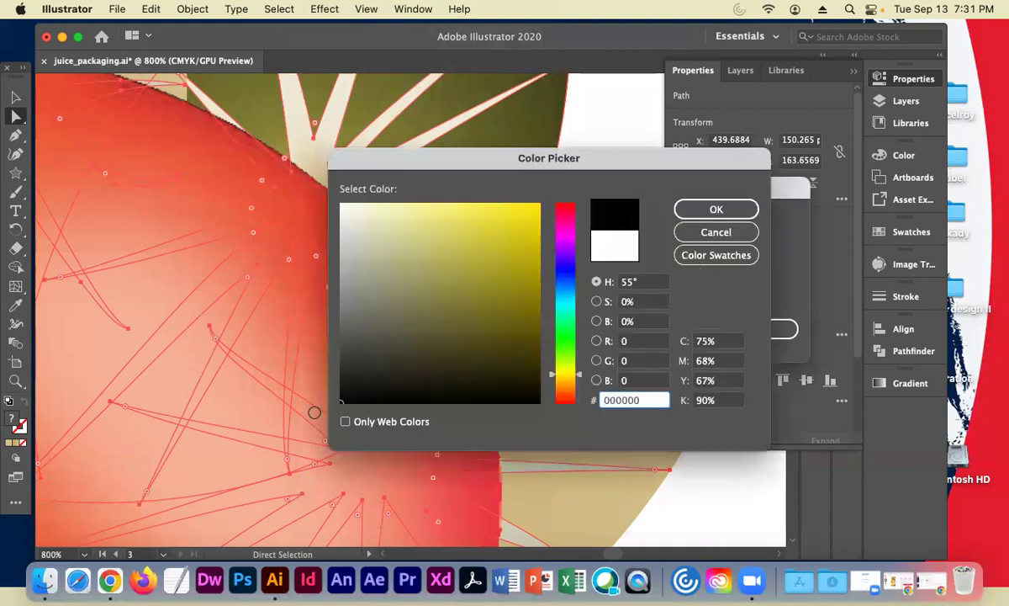
pyautogui.click(716, 208)
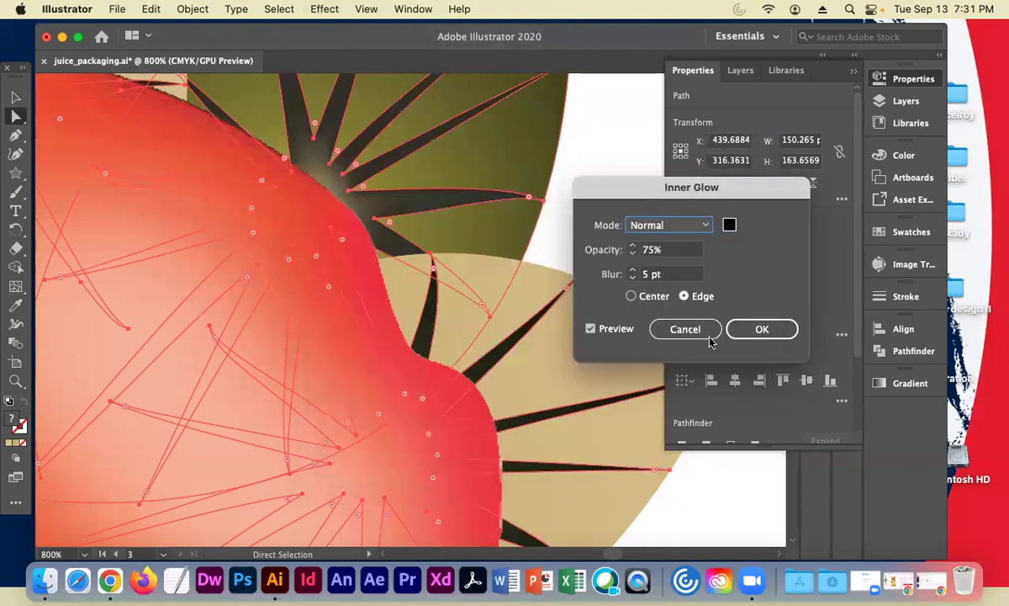
# Set the Inner Glow opacity to 100% and blur to 0.25 pt
pyautogui.click(632, 278)
pyautogui.click(633, 278)
pyautogui.click(632, 278)
pyautogui.click(632, 278)
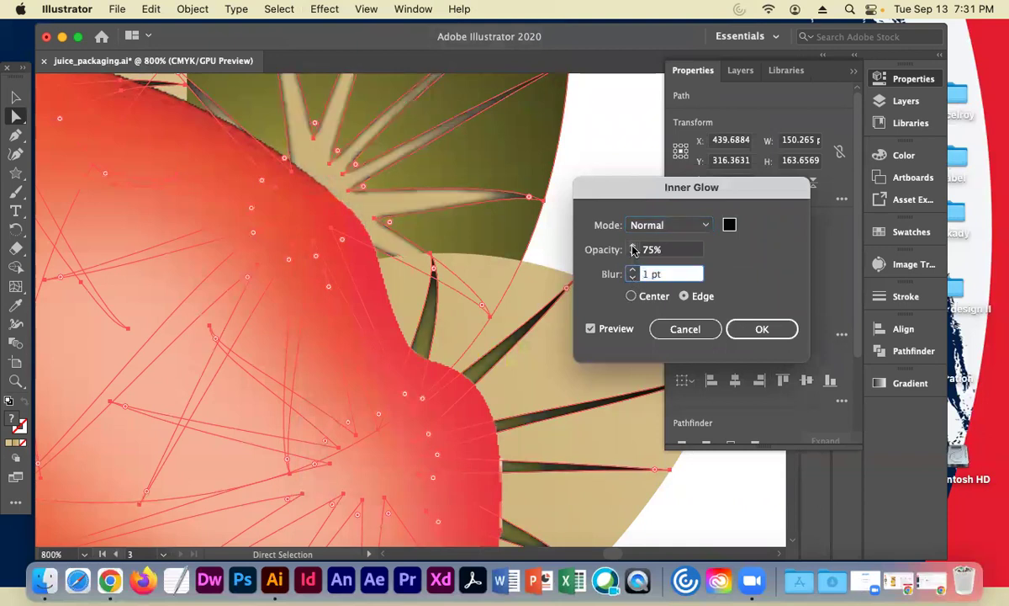
pyautogui.click(632, 247)
pyautogui.click(632, 247)
pyautogui.click(633, 247)
pyautogui.click(633, 247)
pyautogui.click(632, 247)
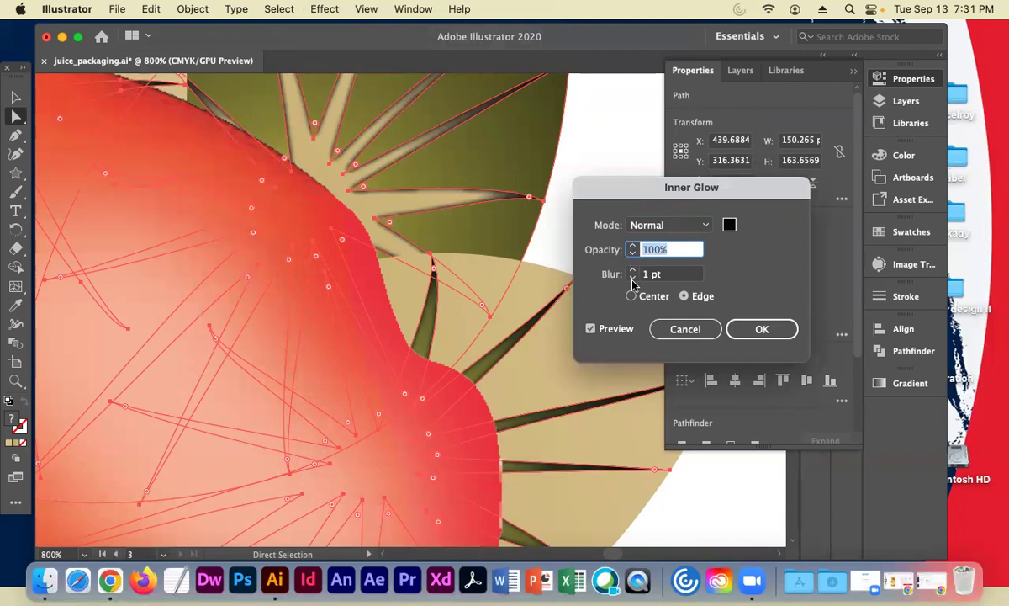
pyautogui.click(633, 280)
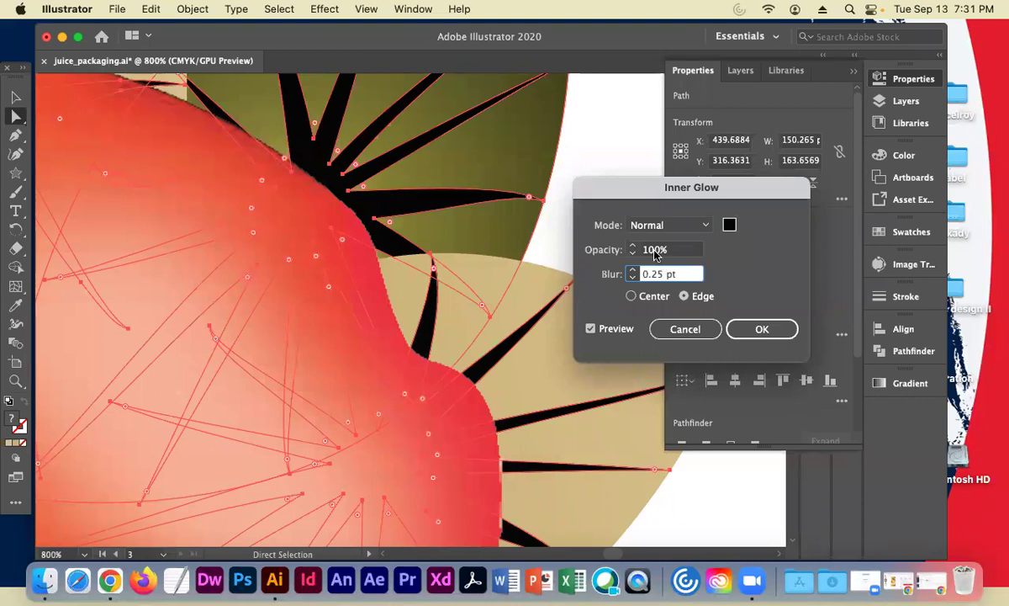
# Raise the leaf veins' Inner Glow blur from 0.25 pt to 0.5 pt and confirm
pyautogui.click(648, 250)
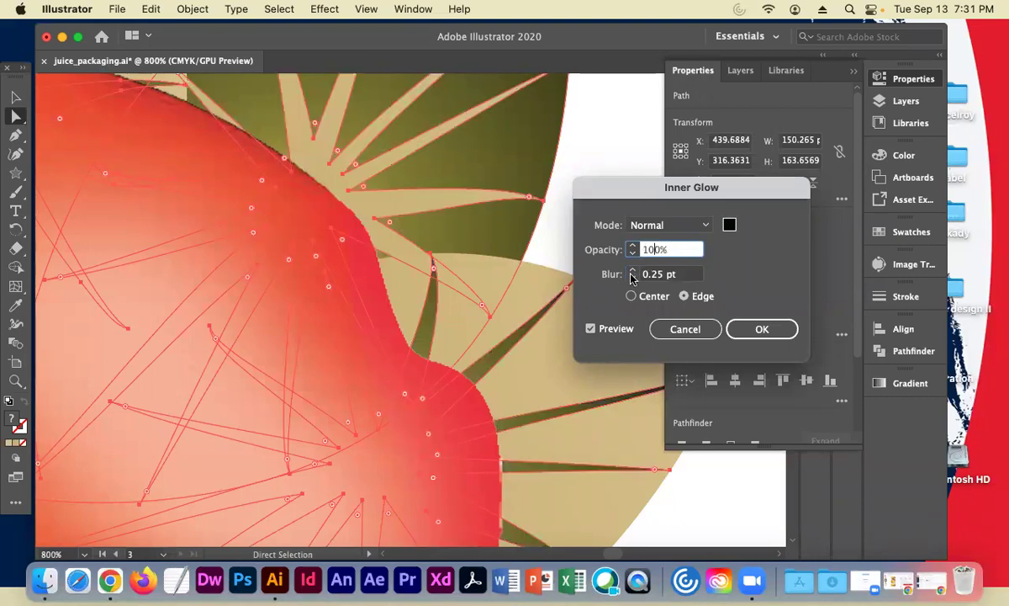
pyautogui.click(660, 276)
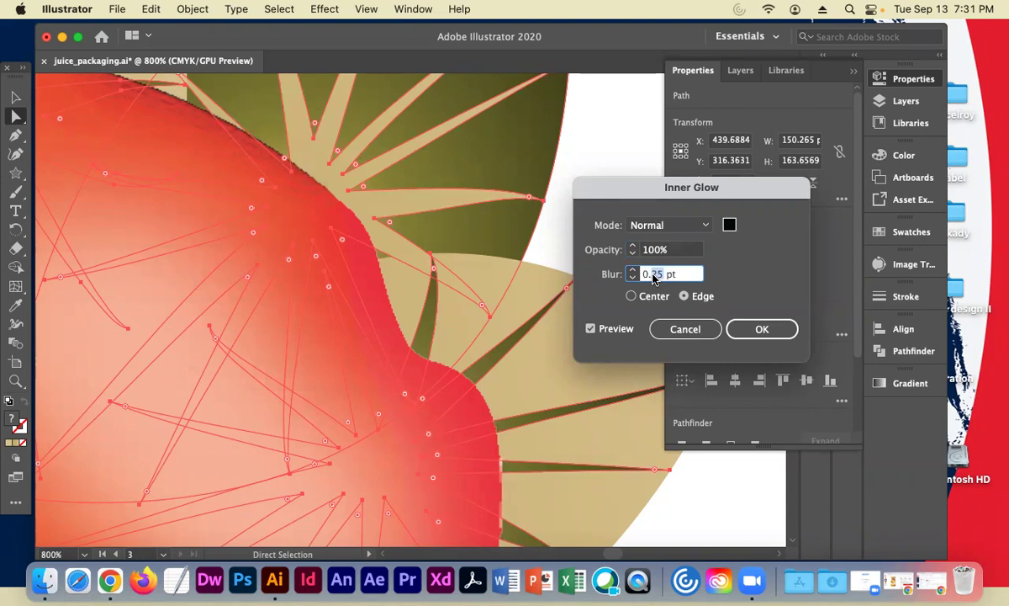
pyautogui.write('0.5')
pyautogui.click(656, 250)
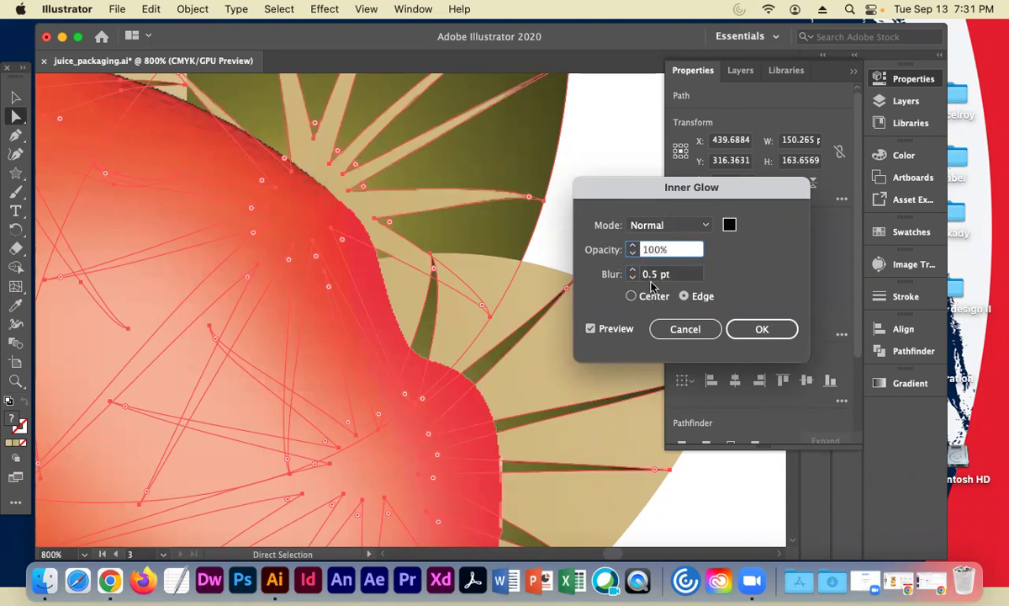
pyautogui.click(745, 330)
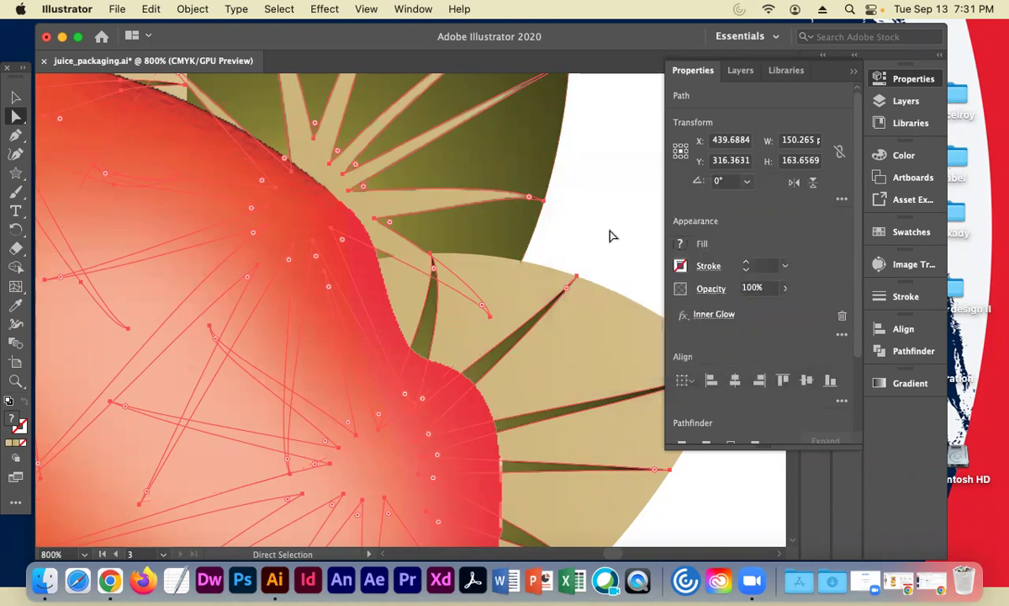
# Zoom out and select the three leaf paths over the mango
pyautogui.click(624, 222)
pyautogui.press('super+minus')
pyautogui.press('super+minus')
pyautogui.press('super+minus')
pyautogui.press('super+minus')
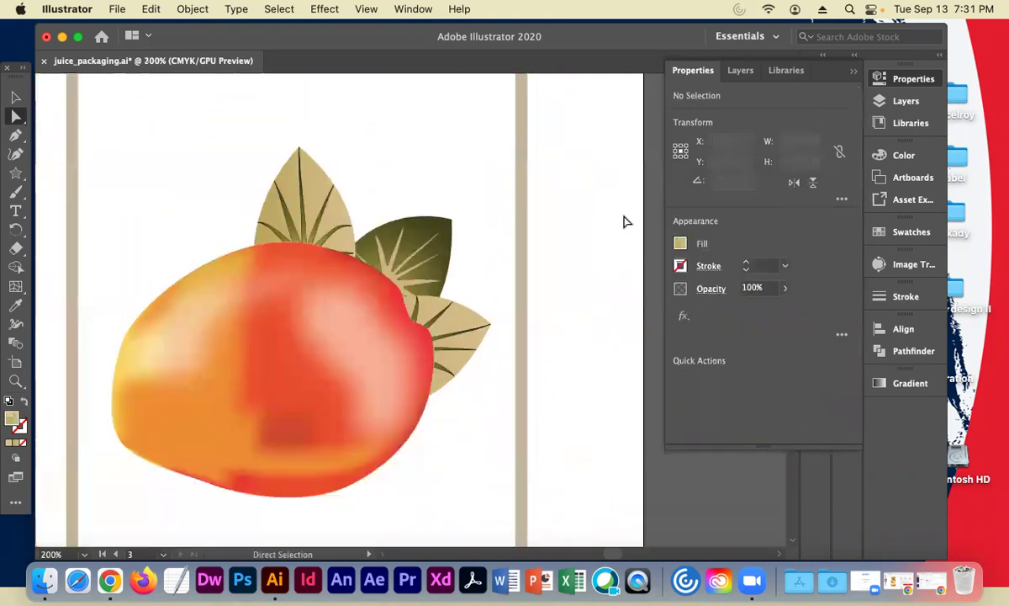
pyautogui.click(311, 176)
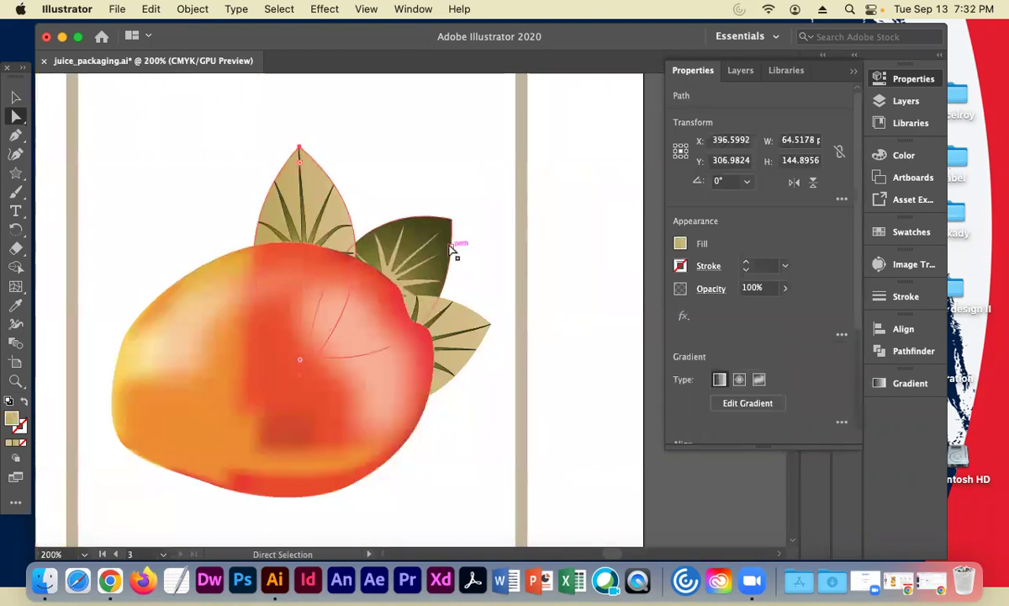
pyautogui.click(418, 268)
pyautogui.click(419, 298)
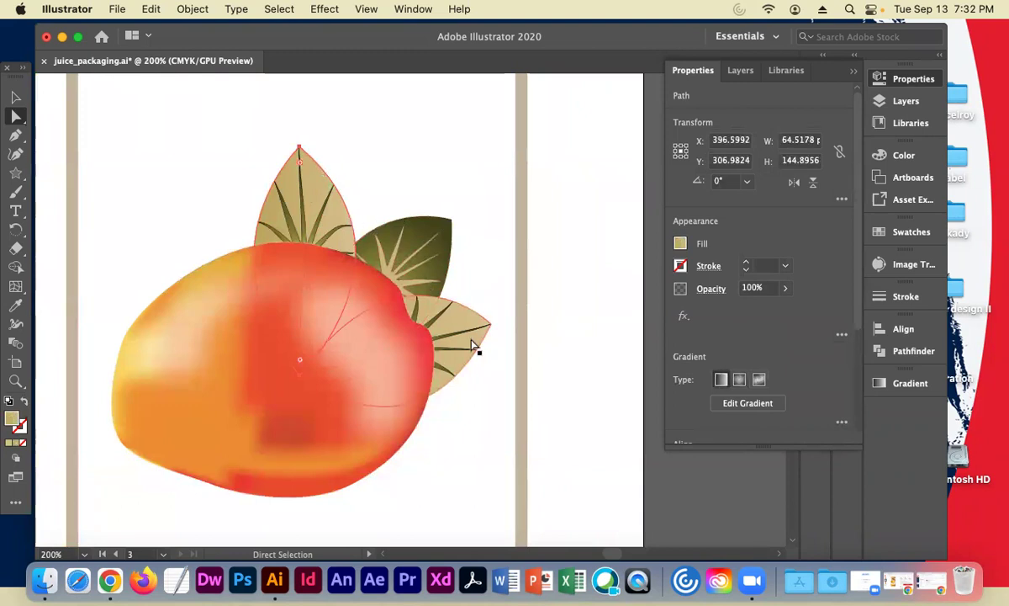
pyautogui.keyDown('shift'); pyautogui.click(288, 226); pyautogui.keyUp('shift')
pyautogui.keyDown('shift'); pyautogui.click(443, 223); pyautogui.keyUp('shift')
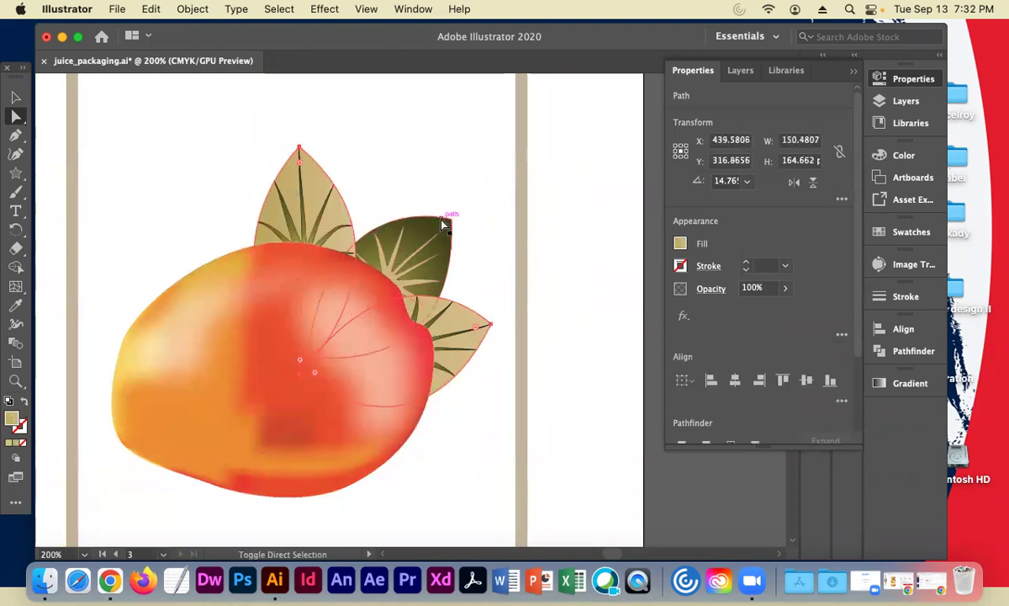
pyautogui.keyDown('shift'); pyautogui.click(432, 223); pyautogui.keyUp('shift')
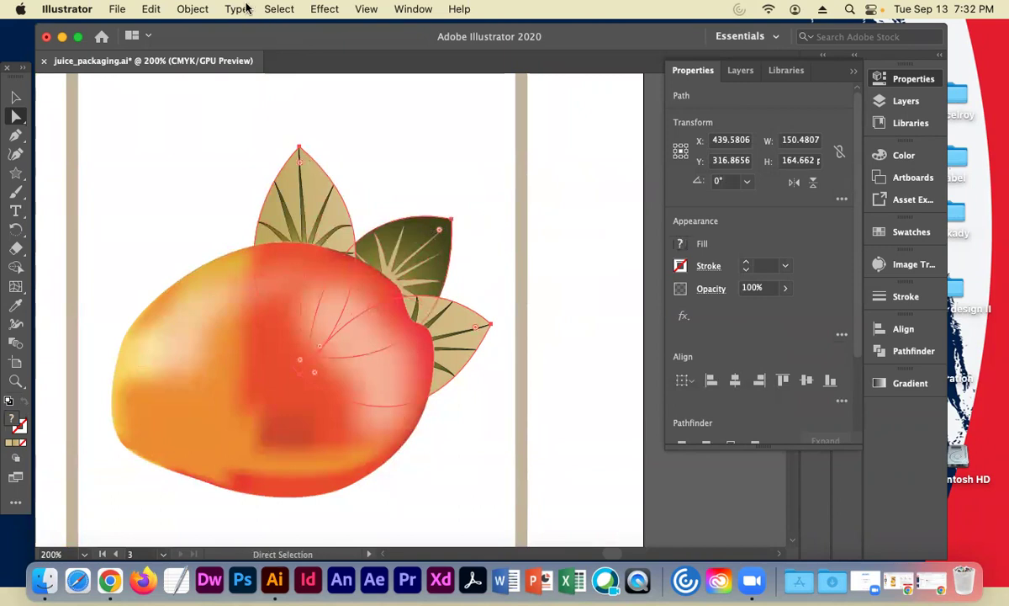
# Browse the Effect menu's submenus for an effect to apply to the leaves
pyautogui.click(282, 8)
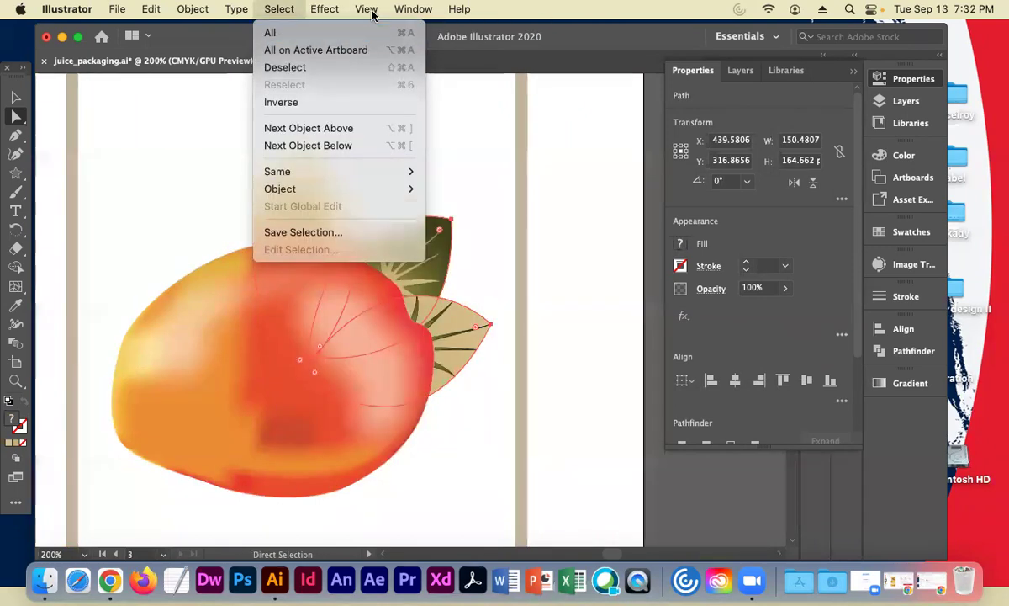
pyautogui.moveTo(311, 8)
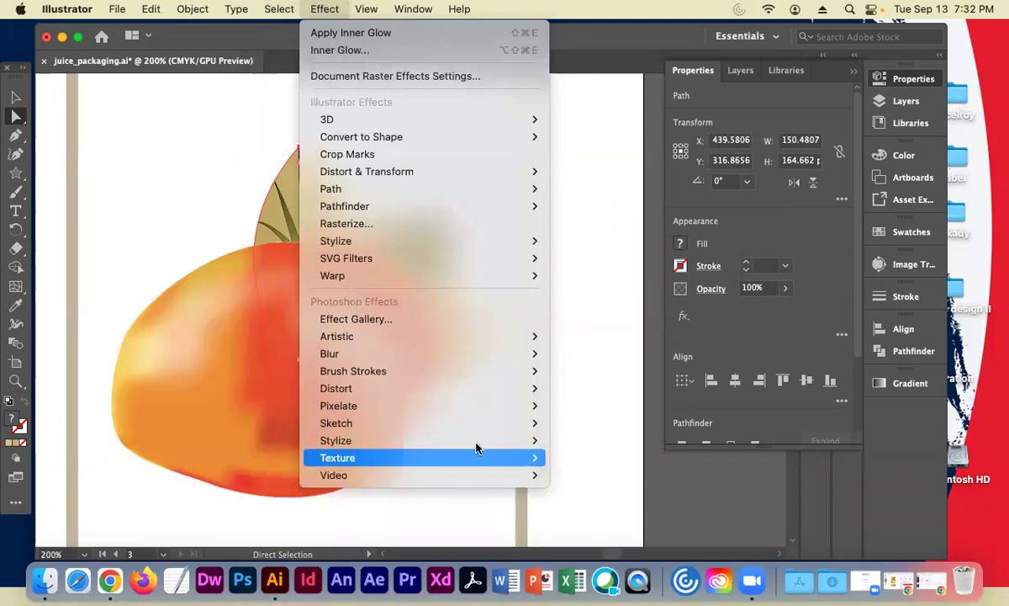
pyautogui.moveTo(504, 440)
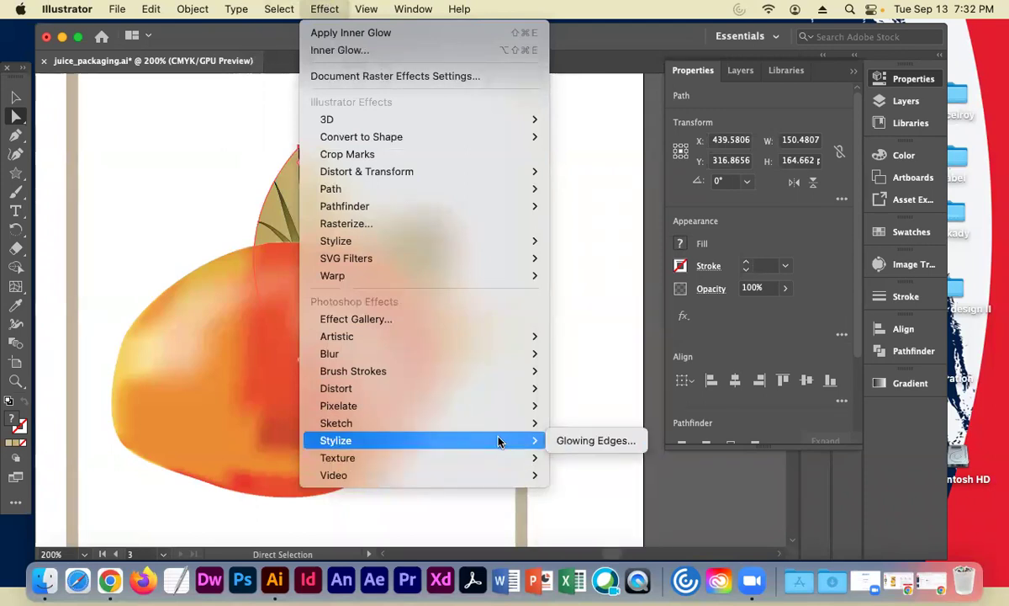
pyautogui.moveTo(495, 421)
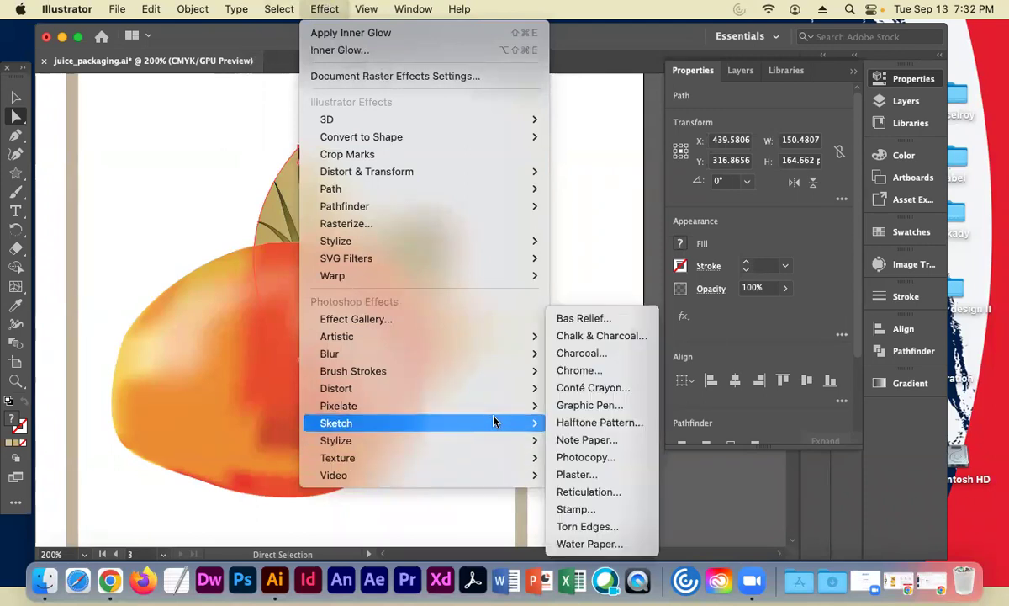
# Open Drop Shadow and set the X and Y offsets to 2 pt and blur to 3 pt
pyautogui.moveTo(483, 242)
pyautogui.click(586, 243)
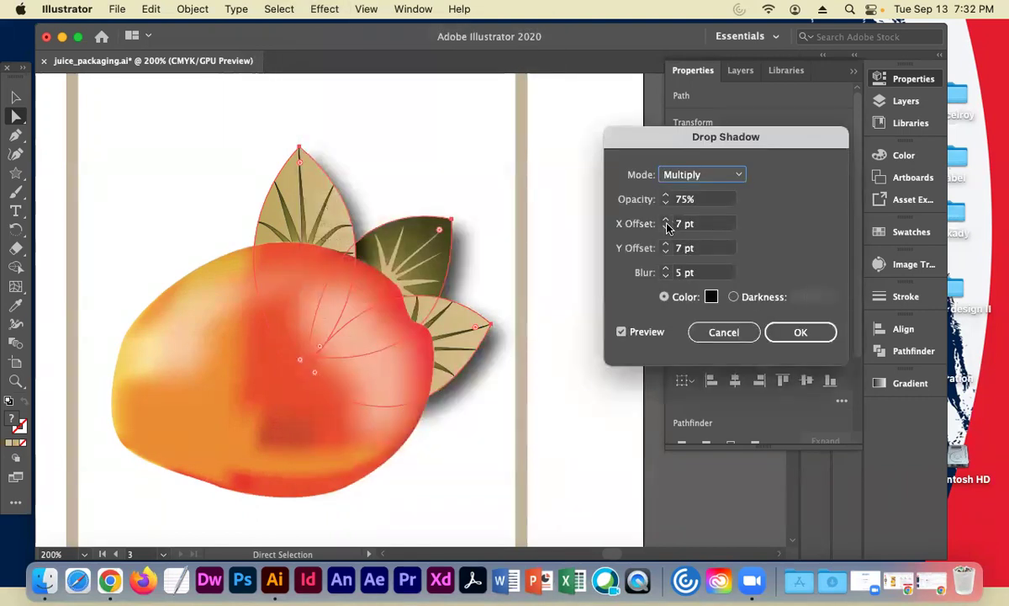
pyautogui.click(666, 227)
pyautogui.click(666, 227)
pyautogui.click(666, 227)
pyautogui.click(667, 227)
pyautogui.click(666, 227)
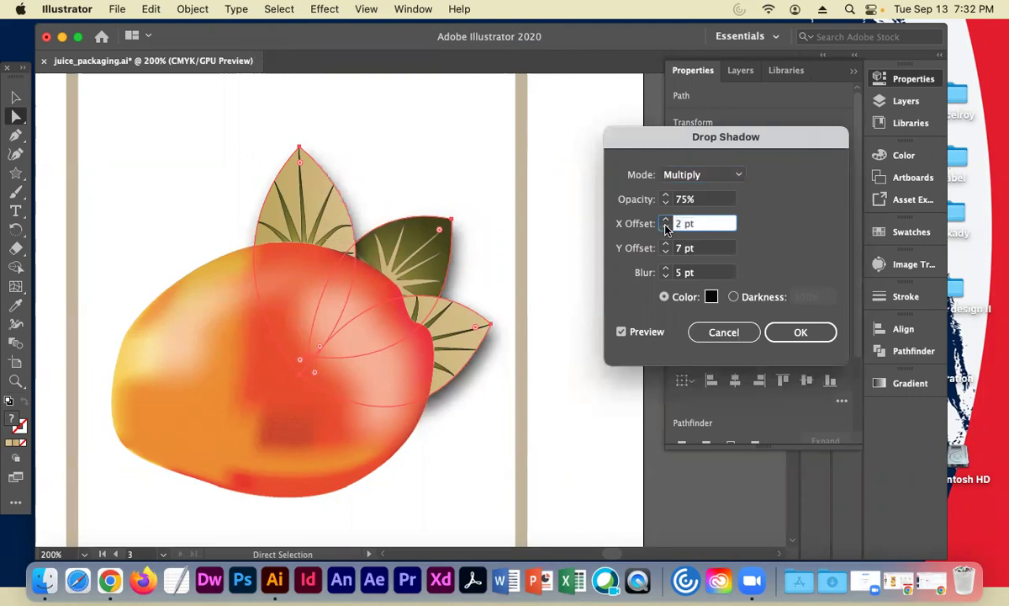
pyautogui.click(665, 252)
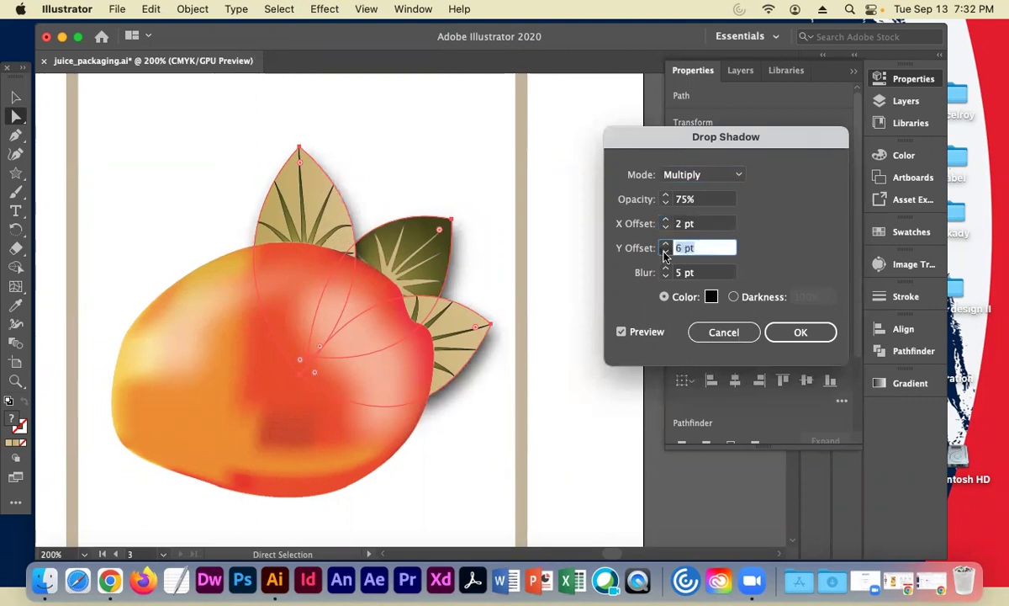
pyautogui.click(665, 253)
pyautogui.click(666, 253)
pyautogui.click(666, 252)
pyautogui.click(665, 252)
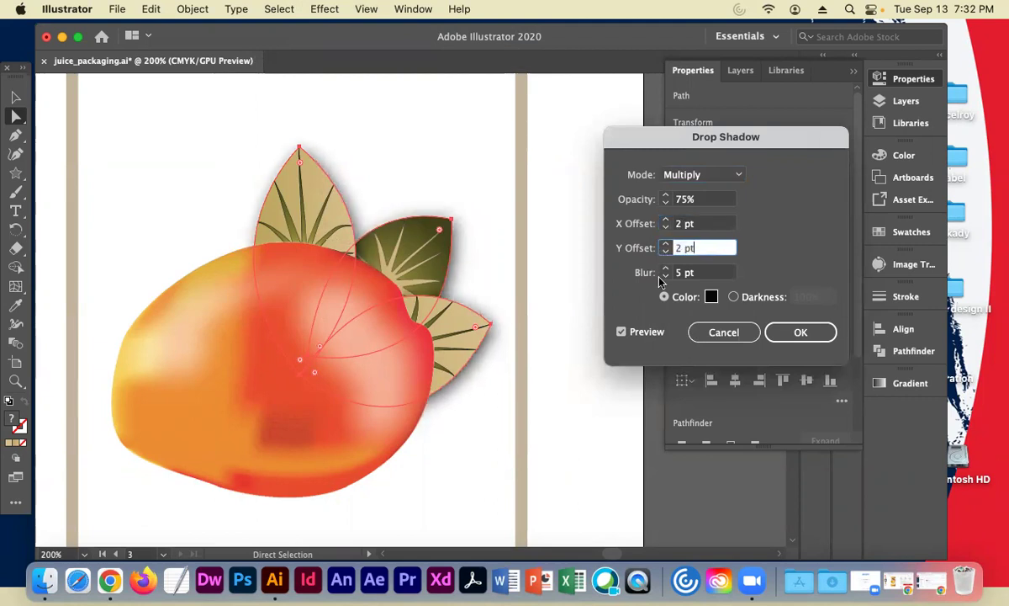
pyautogui.click(666, 277)
pyautogui.click(665, 277)
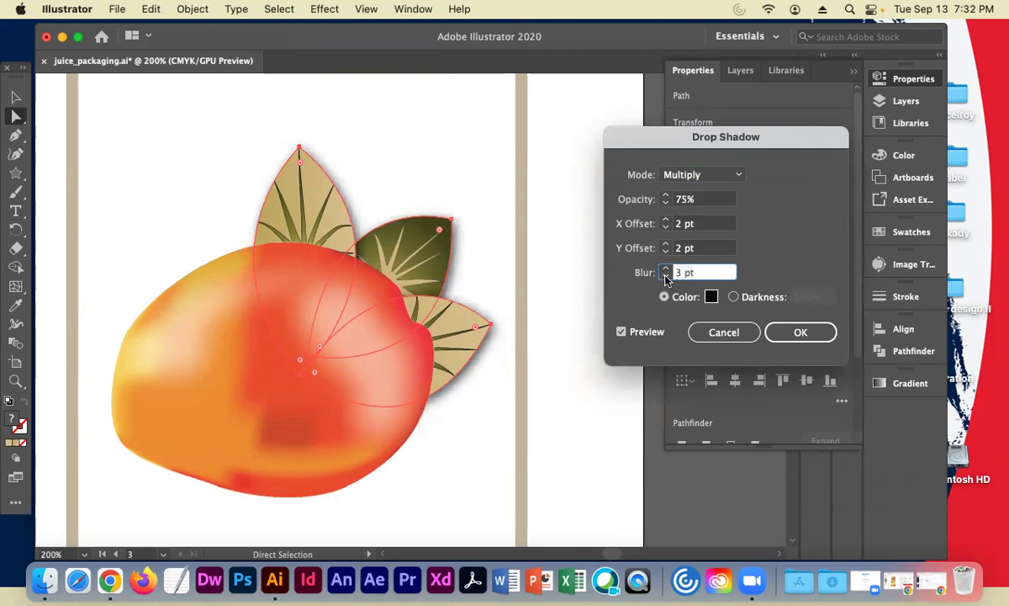
# Set the shadow opacity to 35% and apply the drop shadow to the leaves
pyautogui.click(665, 203)
pyautogui.write('35')
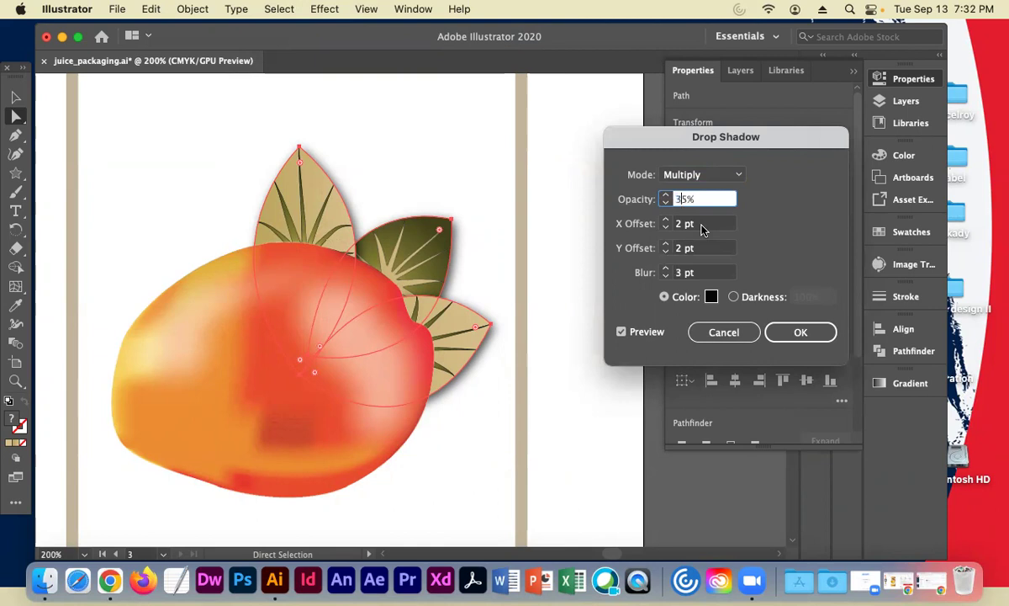
pyautogui.click(704, 225)
pyautogui.click(669, 201)
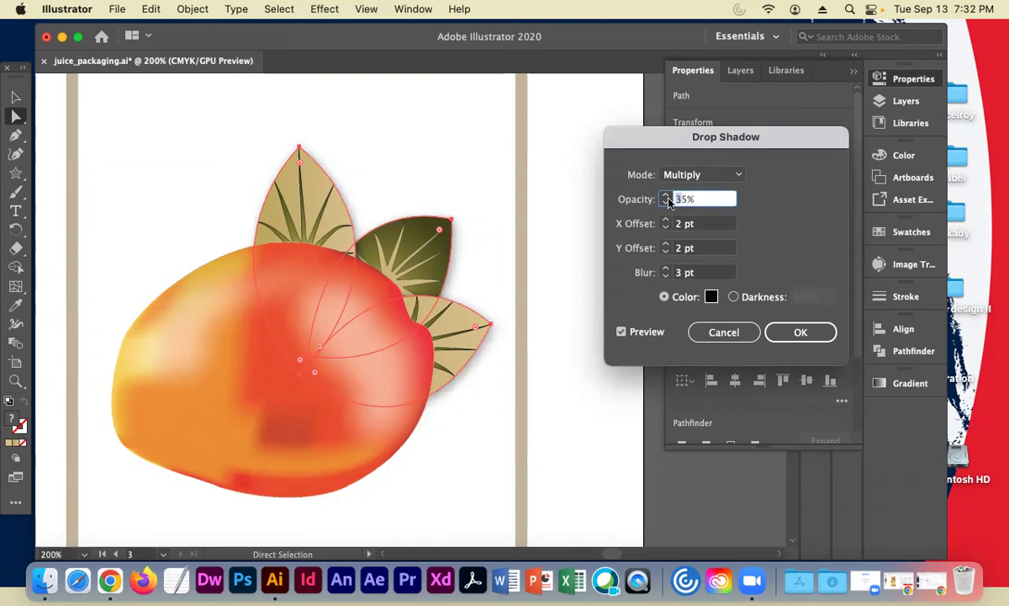
pyautogui.click(793, 333)
pyautogui.press('v')
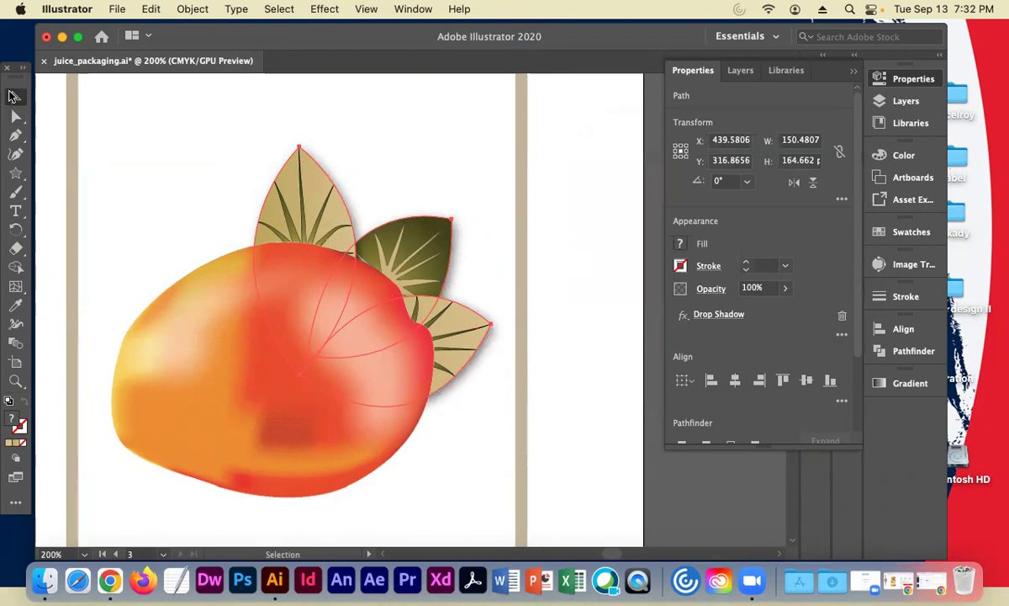
pyautogui.click(162, 98)
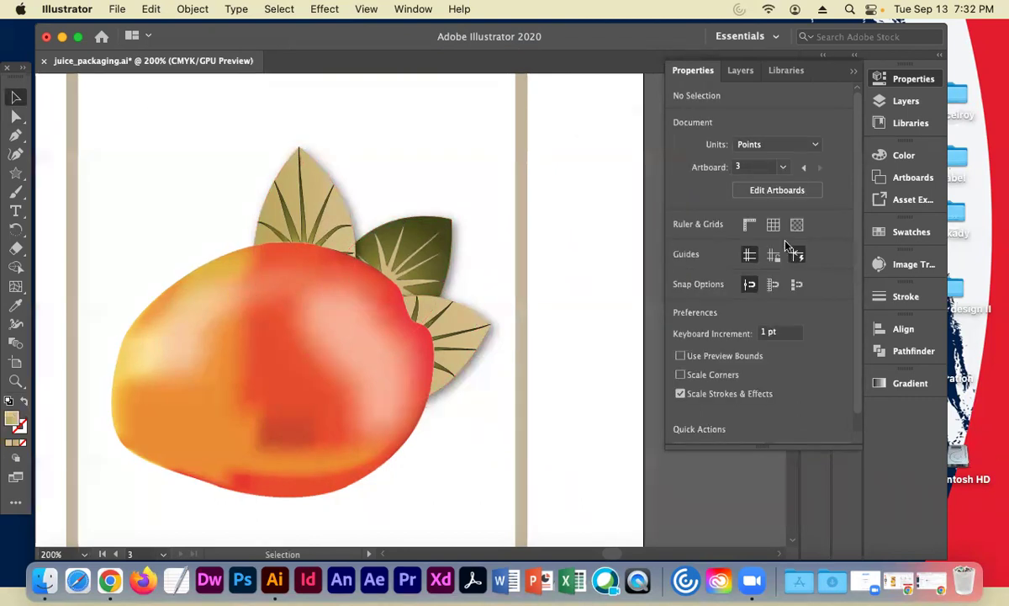
# Select the three leaf groups and bring them to the front of the mango
pyautogui.click(454, 268)
pyautogui.click(469, 352)
pyautogui.click(294, 172)
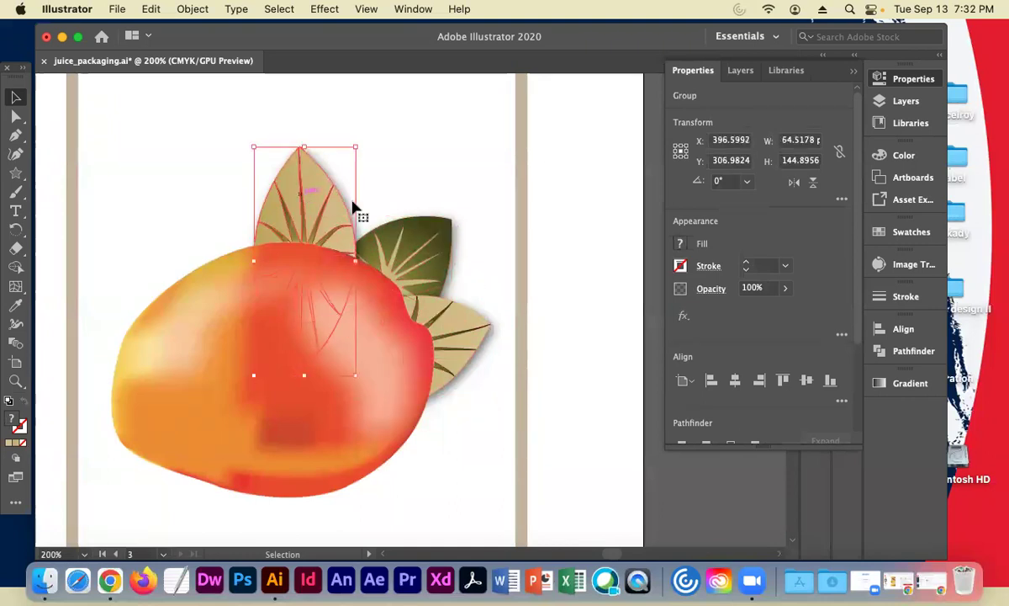
pyautogui.keyDown('shift'); pyautogui.click(484, 342); pyautogui.keyUp('shift')
pyautogui.keyDown('shift'); pyautogui.click(435, 248); pyautogui.keyUp('shift')
pyautogui.rightClick(430, 245)
pyautogui.moveTo(116, 473)
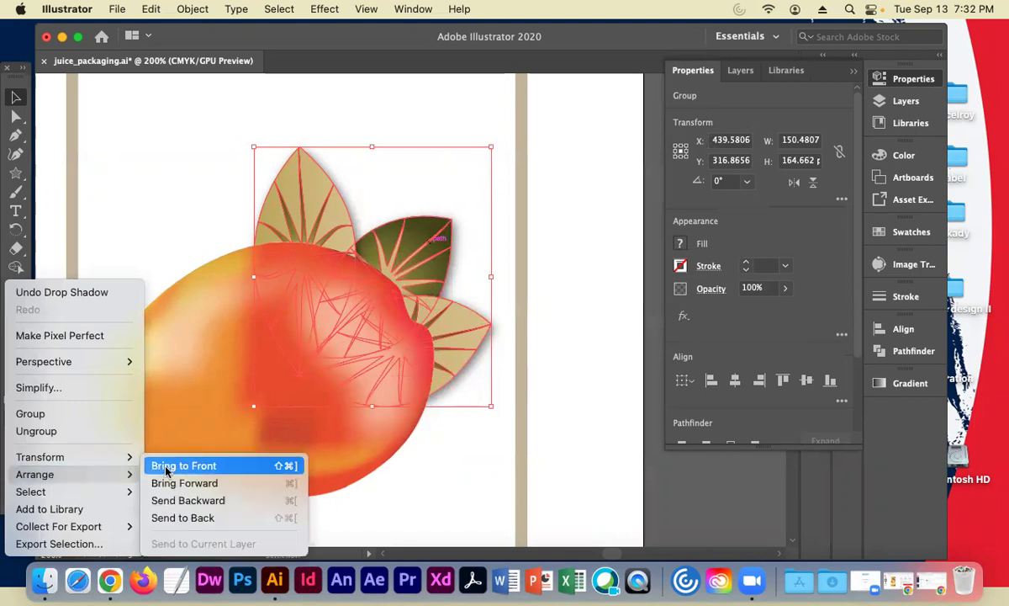
pyautogui.click(193, 466)
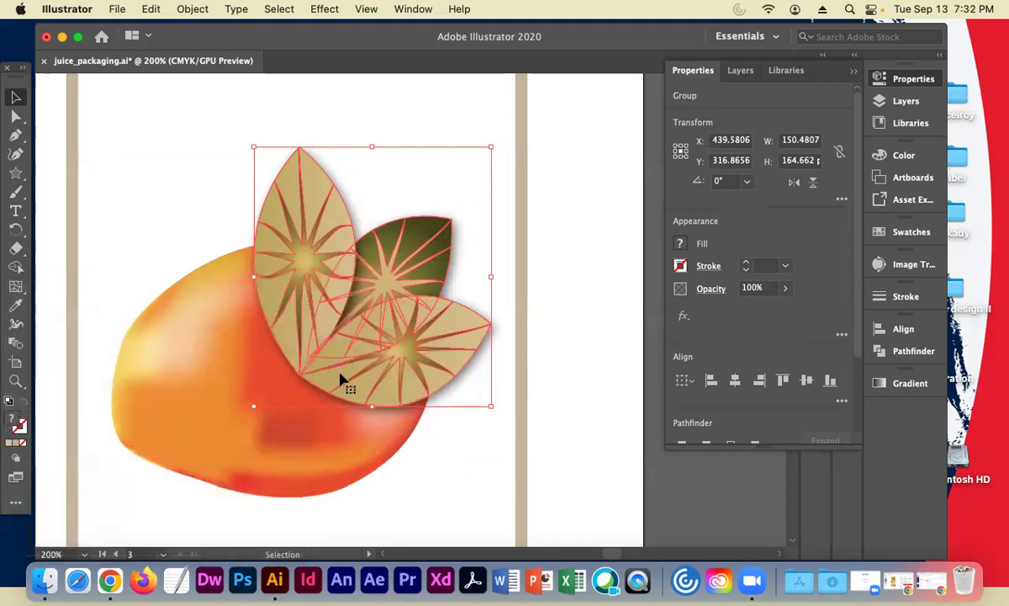
# Scale the three leaves to about 129 × 141 pt over the mango's upper right
pyautogui.press('super+minus')
pyautogui.press('super+minus')
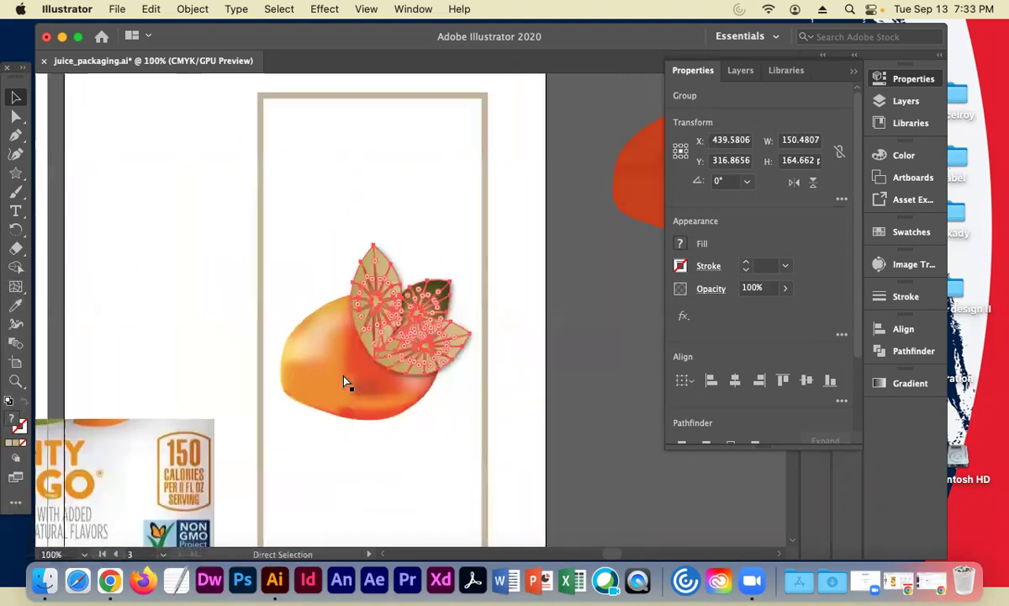
pyautogui.click(308, 223)
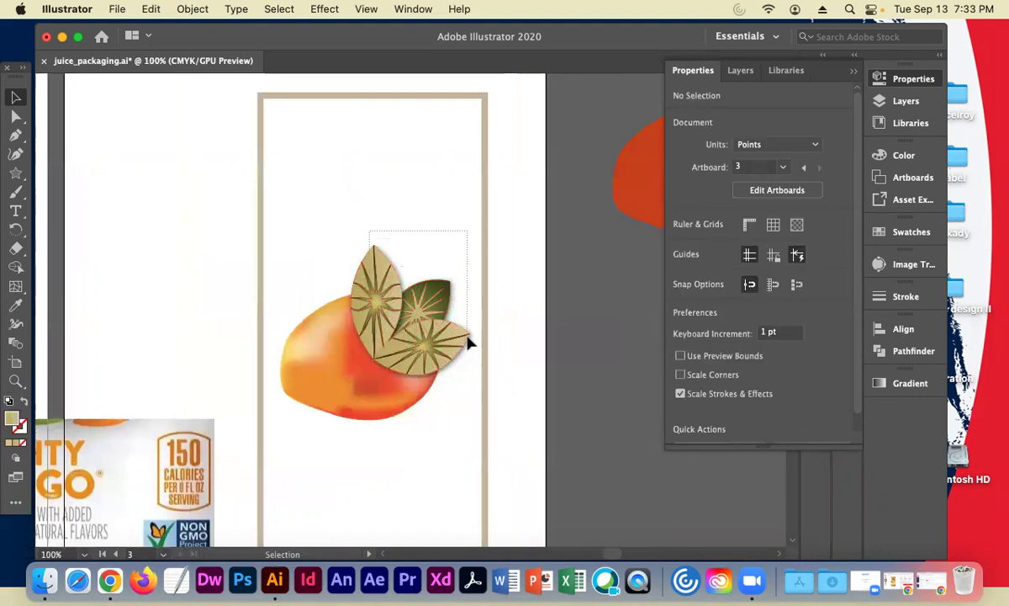
pyautogui.moveTo(466, 338); pyautogui.dragTo(330, 420)
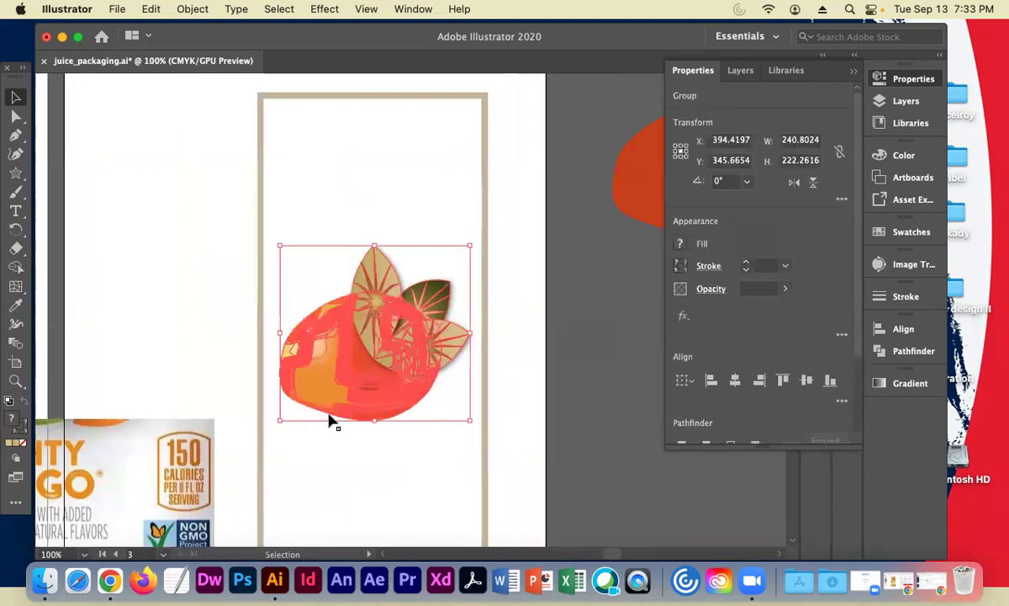
pyautogui.click(223, 345)
pyautogui.click(378, 270)
pyautogui.moveTo(420, 312); pyautogui.dragTo(459, 341)
pyautogui.keyDown('shift'); pyautogui.click(390, 290); pyautogui.keyUp('shift')
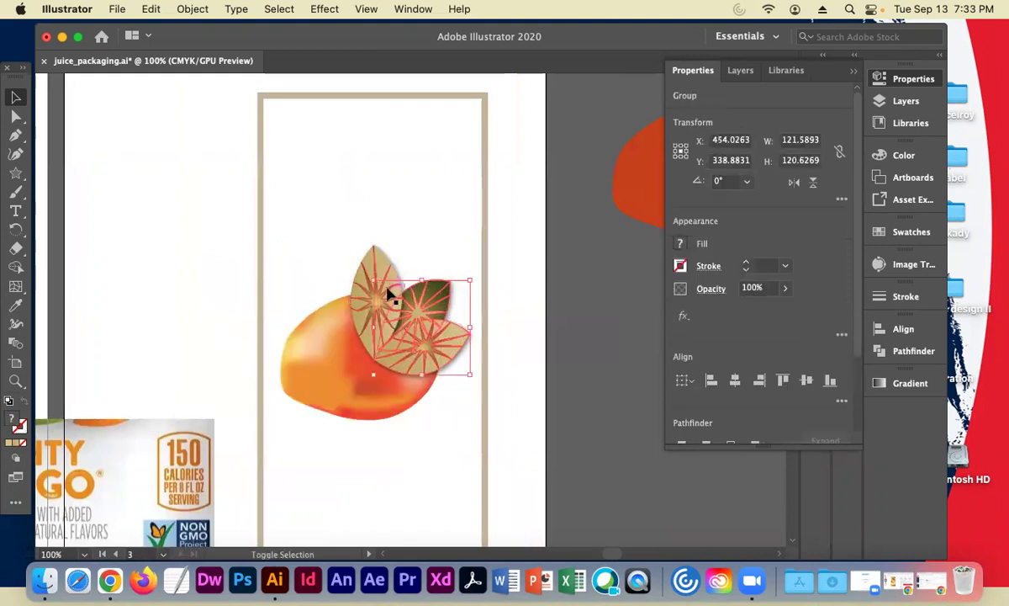
pyautogui.moveTo(432, 350); pyautogui.dragTo(447, 373)
pyautogui.click(559, 358)
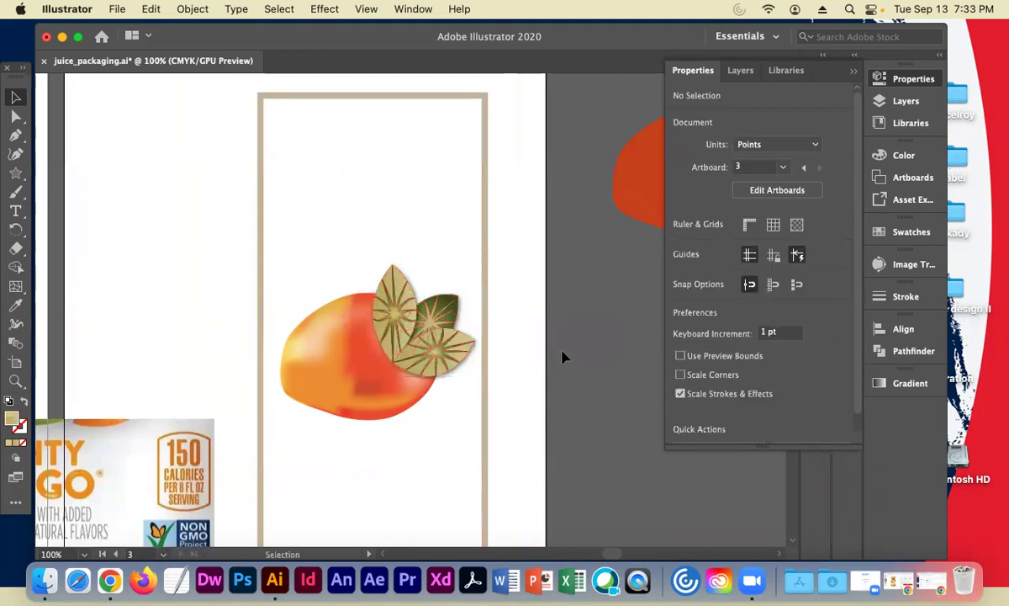
pyautogui.click(375, 415)
# Undo the Craquelure texture on the mango artwork
pyautogui.click(325, 8)
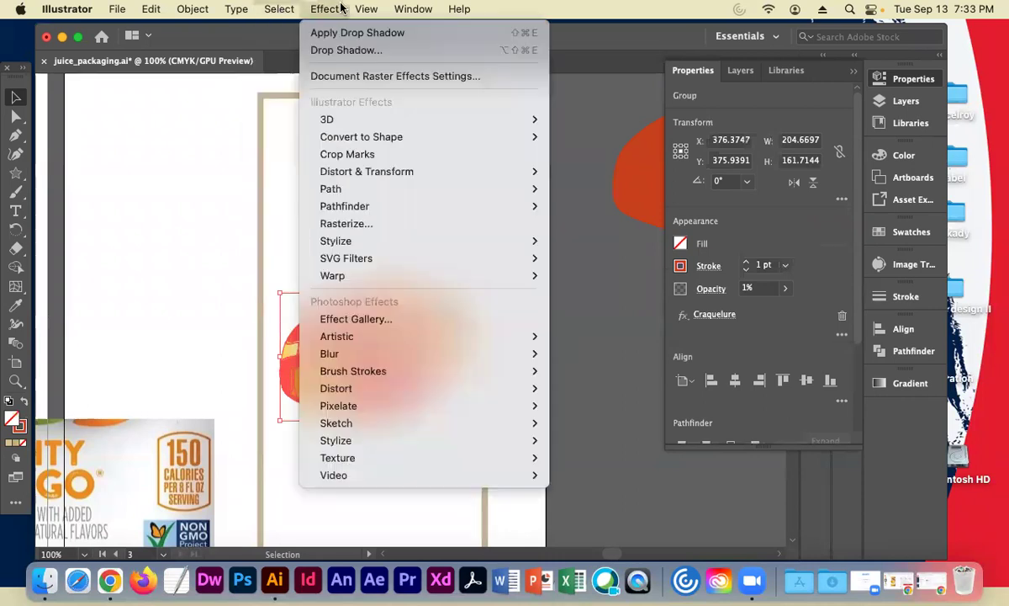
pyautogui.press('Escape')
pyautogui.press('super+z')
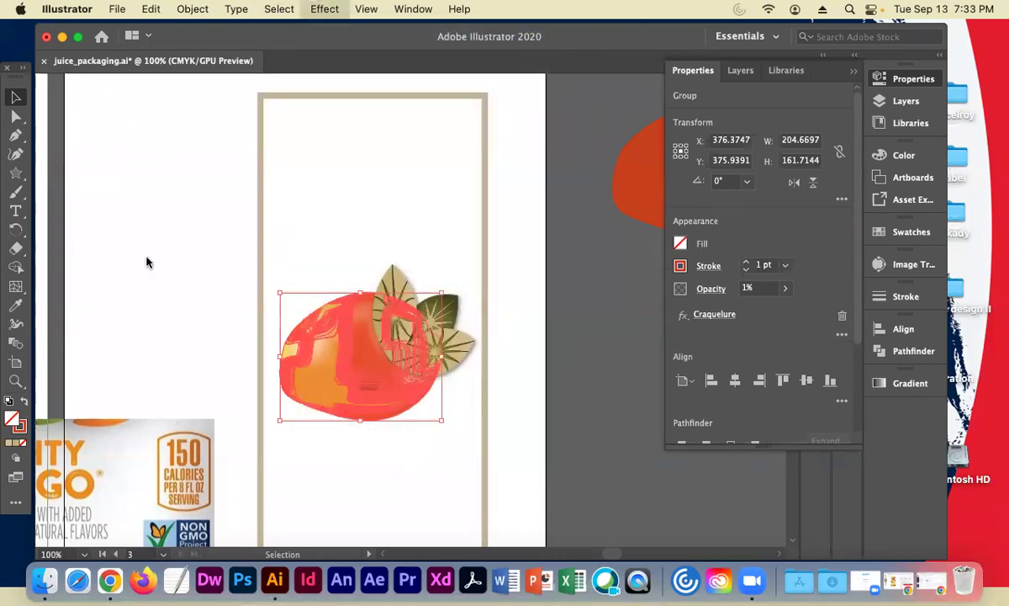
pyautogui.click(328, 212)
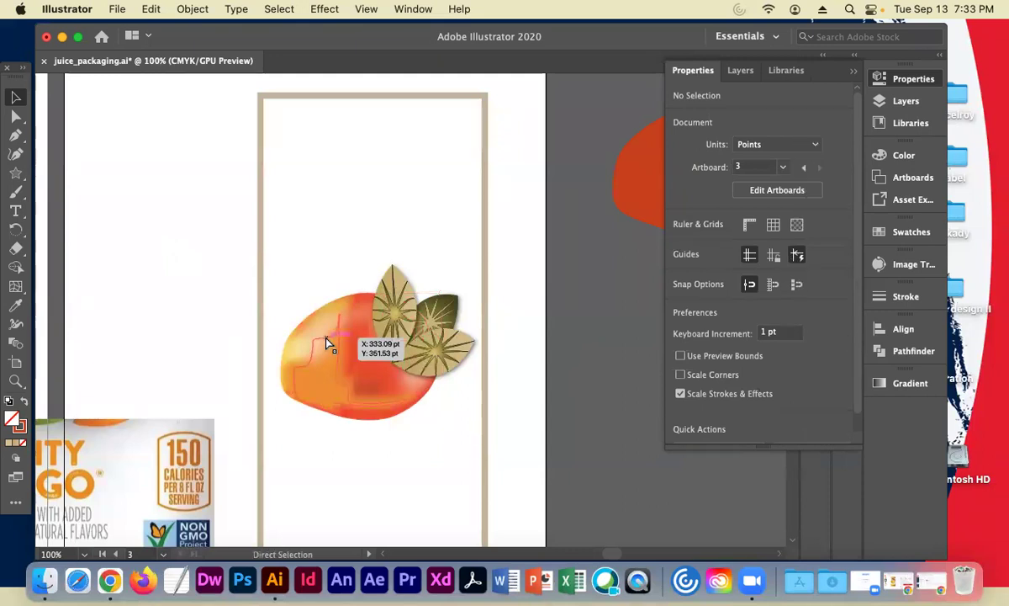
pyautogui.scroll(2, 328, 343)
pyautogui.scroll(-5, 306, 316)
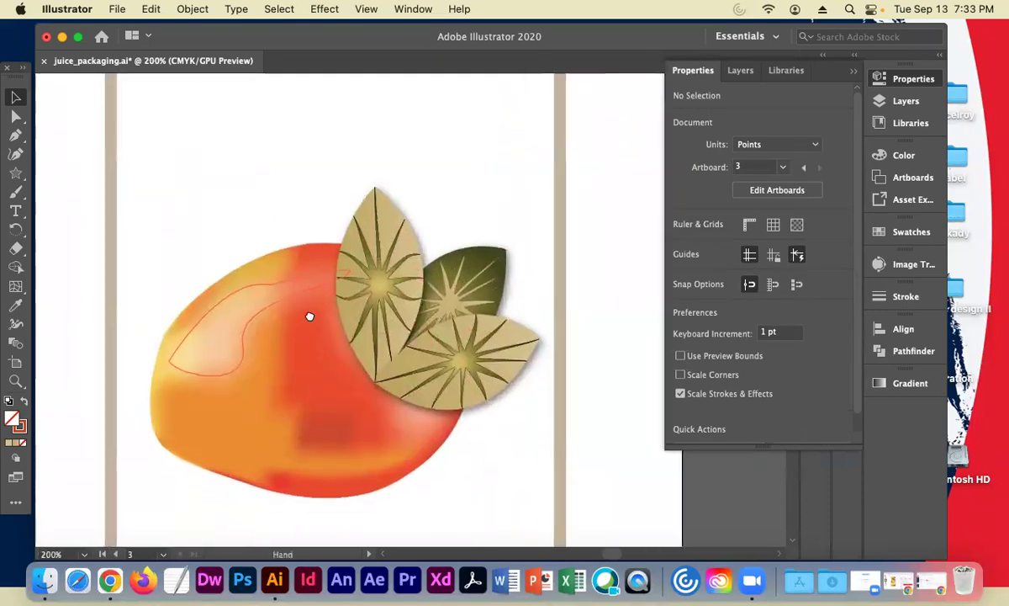
# Apply a Drop Shadow effect to the whole mango group
pyautogui.click(326, 343)
pyautogui.click(285, 223)
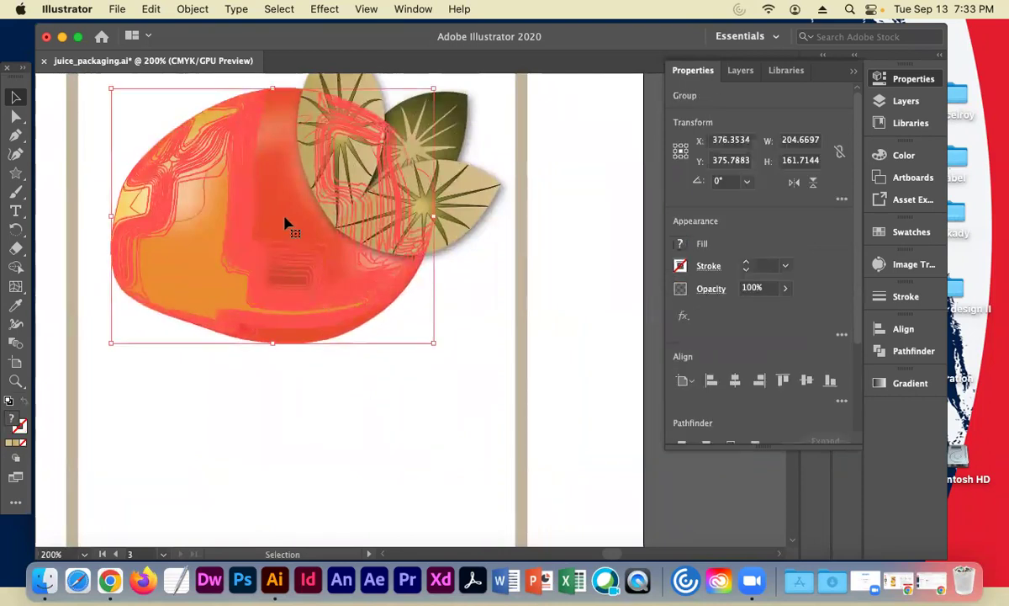
pyautogui.click(322, 8)
pyautogui.click(349, 33)
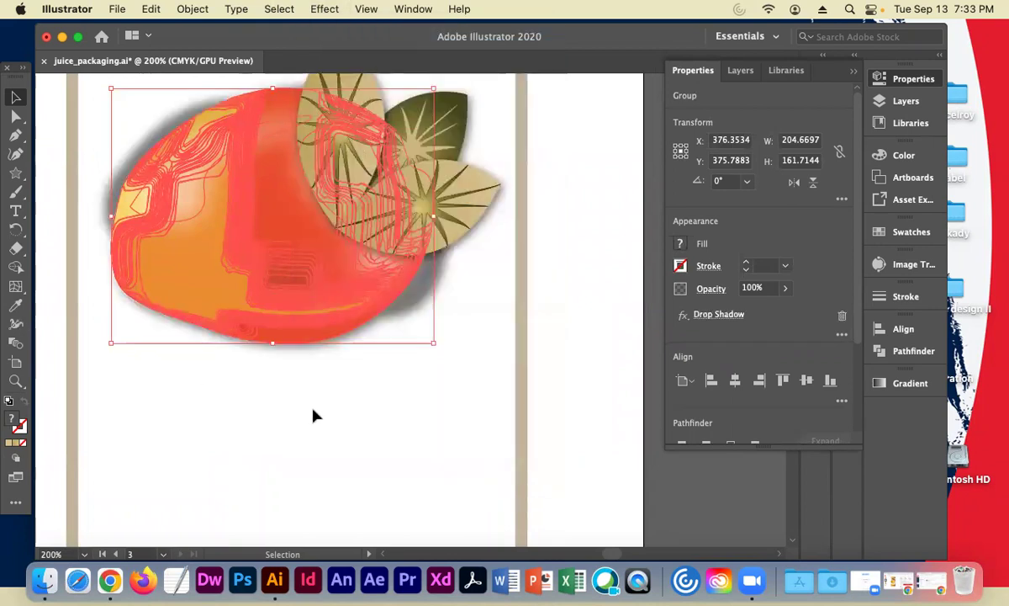
pyautogui.click(717, 315)
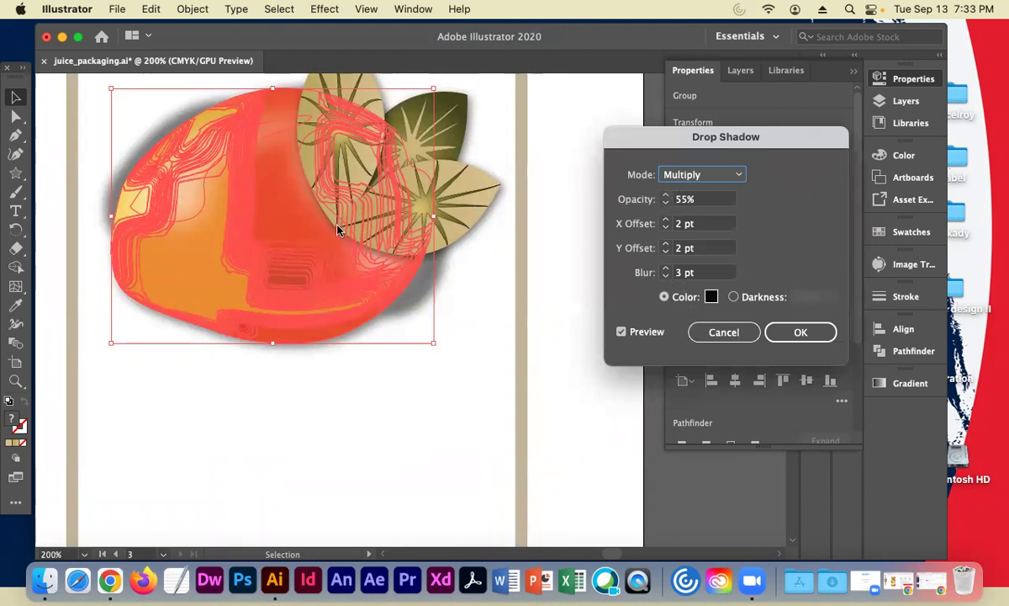
# Set the mango shadow's offsets to 3 pt right and 2 pt down
pyautogui.click(667, 259)
pyautogui.click(666, 252)
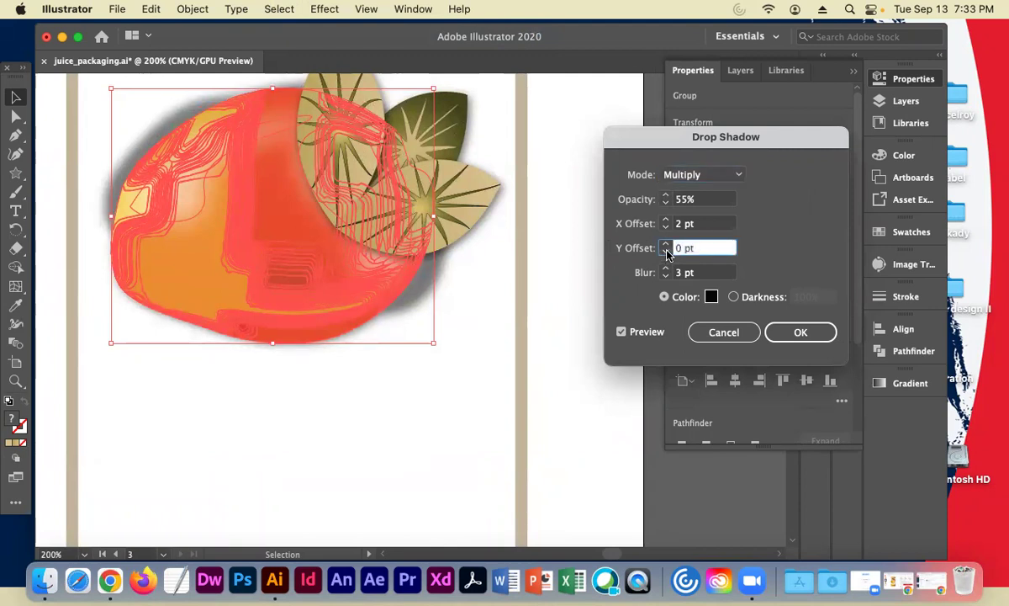
pyautogui.click(667, 248)
pyautogui.click(666, 244)
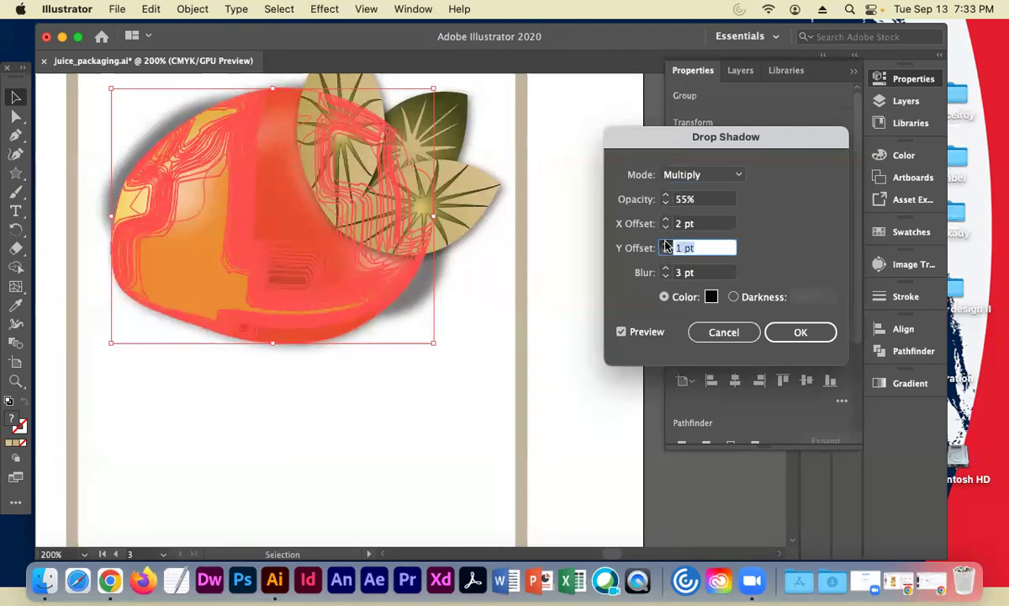
pyautogui.click(666, 244)
pyautogui.click(667, 223)
pyautogui.click(666, 219)
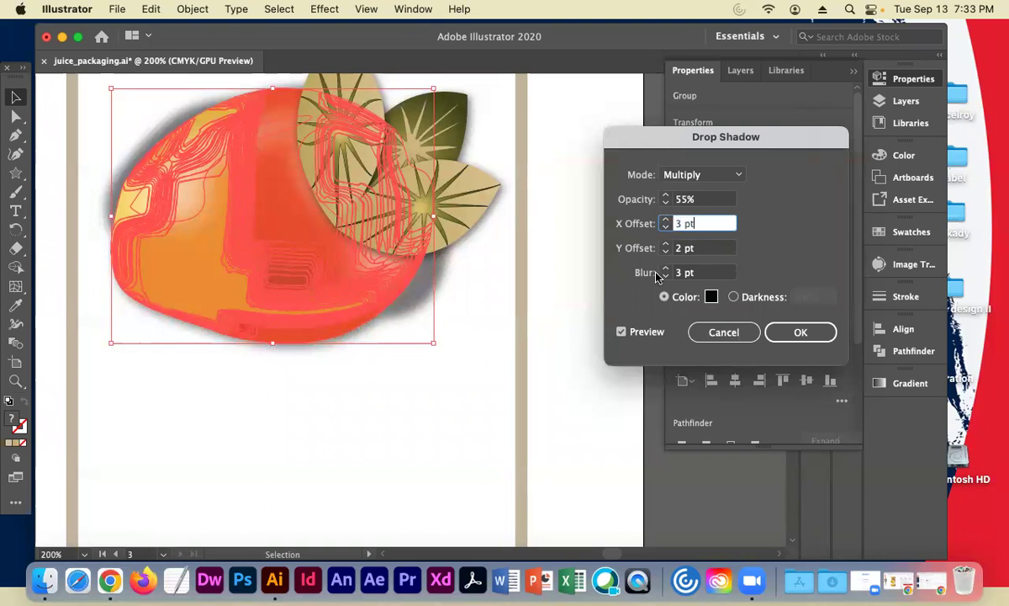
# Increase the mango shadow's blur to 10 pt and confirm the settings
pyautogui.click(665, 278)
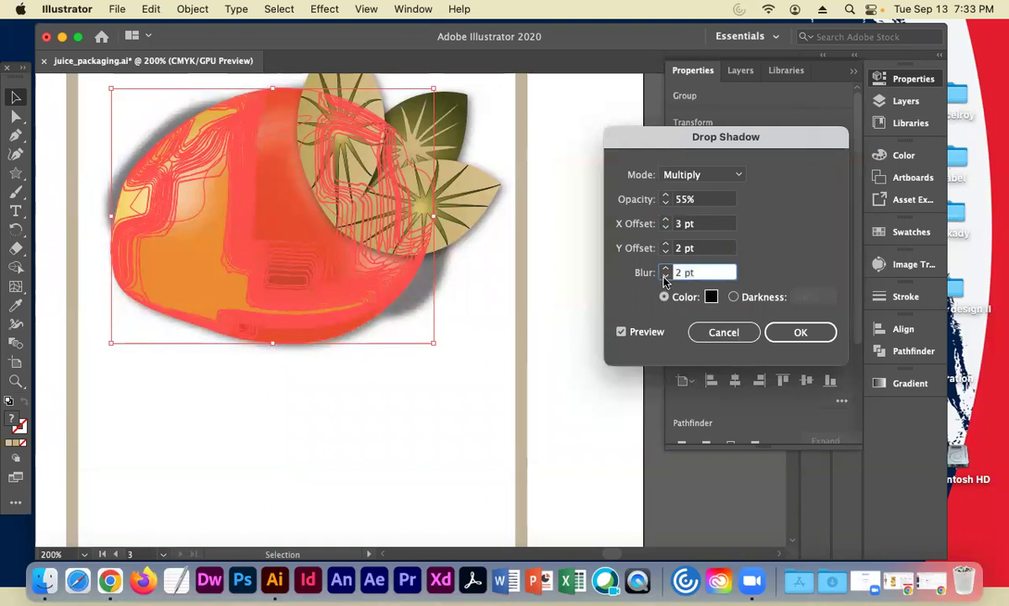
pyautogui.click(666, 278)
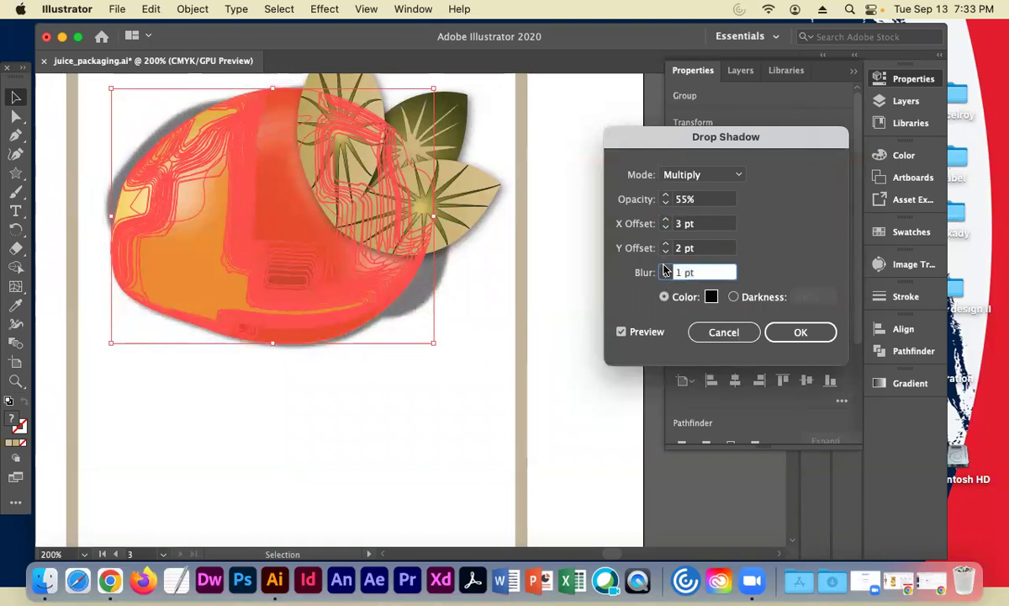
pyautogui.click(665, 267)
pyautogui.click(665, 267)
pyautogui.click(665, 267)
pyautogui.click(666, 267)
pyautogui.click(666, 267)
pyautogui.click(666, 268)
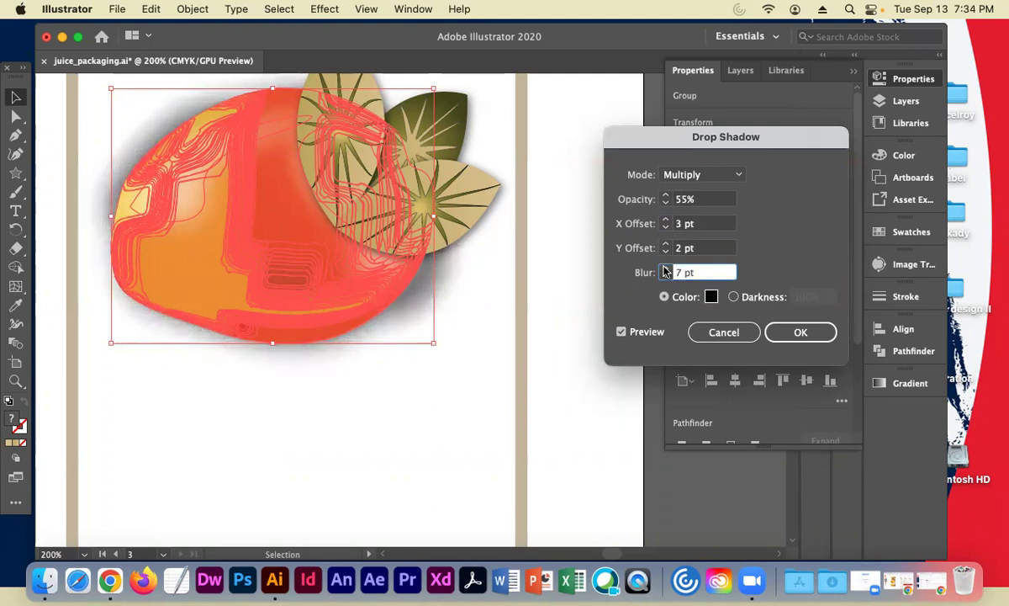
pyautogui.click(666, 267)
pyautogui.click(665, 267)
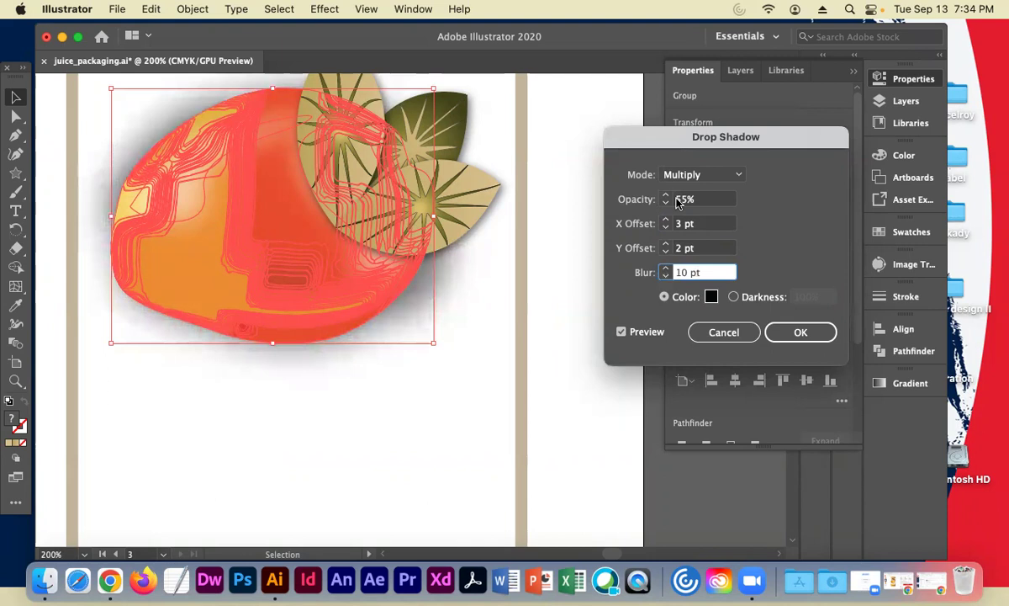
pyautogui.click(673, 202)
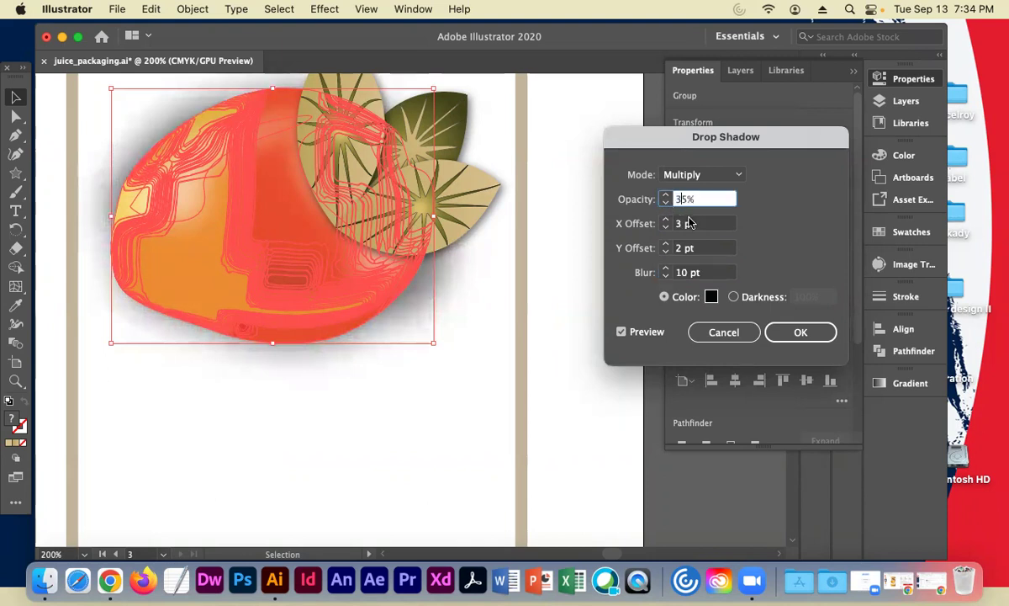
pyautogui.press('Return')
pyautogui.click(574, 320)
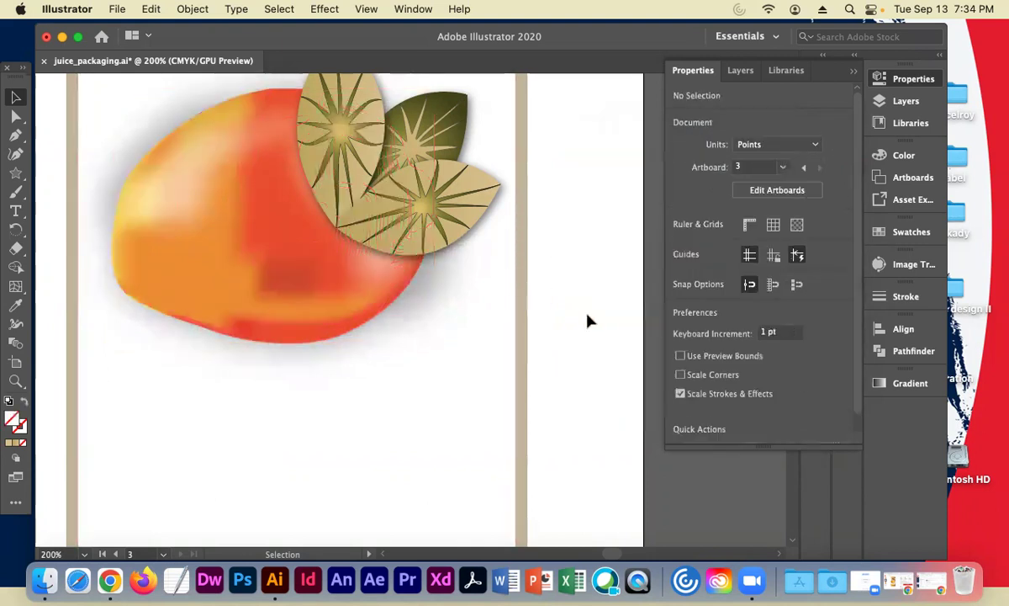
# Zoom out to find the red mesh blob on the pasteboard and inspect its mesh and gradient tools
pyautogui.press('super+minus')
pyautogui.press('super+minus')
pyautogui.press('super+minus')
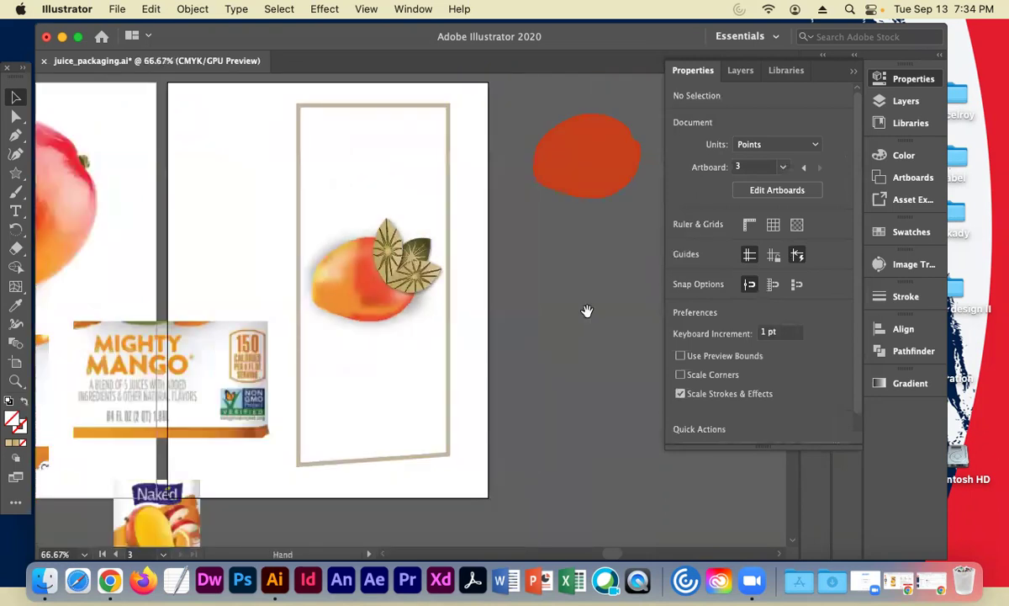
pyautogui.moveTo(371, 322); pyautogui.dragTo(507, 342)
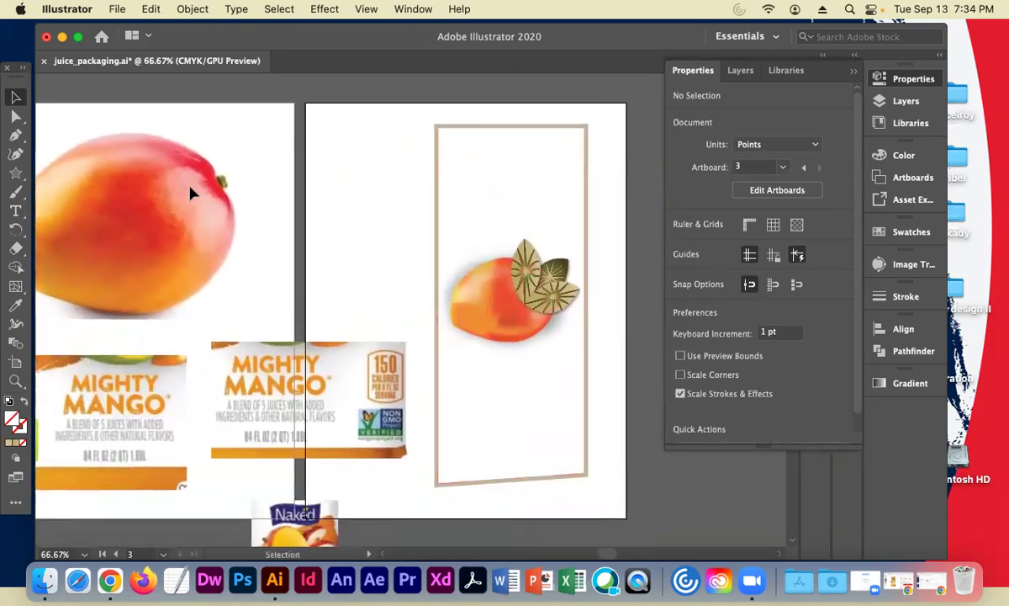
pyautogui.hscroll(-6, 181, 277)
pyautogui.scroll(-1, 286, 269)
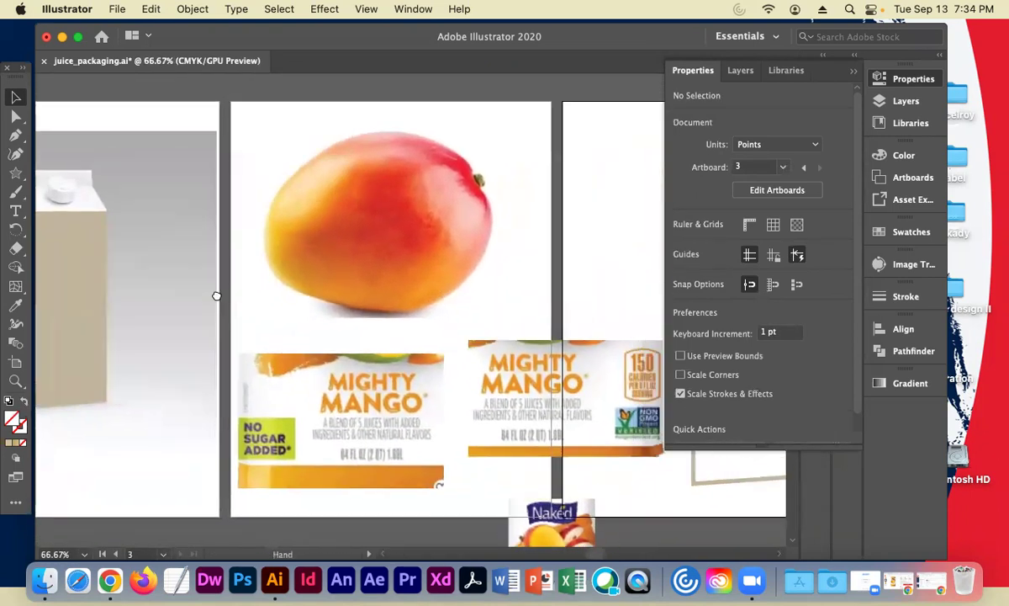
pyautogui.hscroll(4, 213, 295)
pyautogui.hscroll(5, 155, 289)
pyautogui.scroll(1, 155, 290)
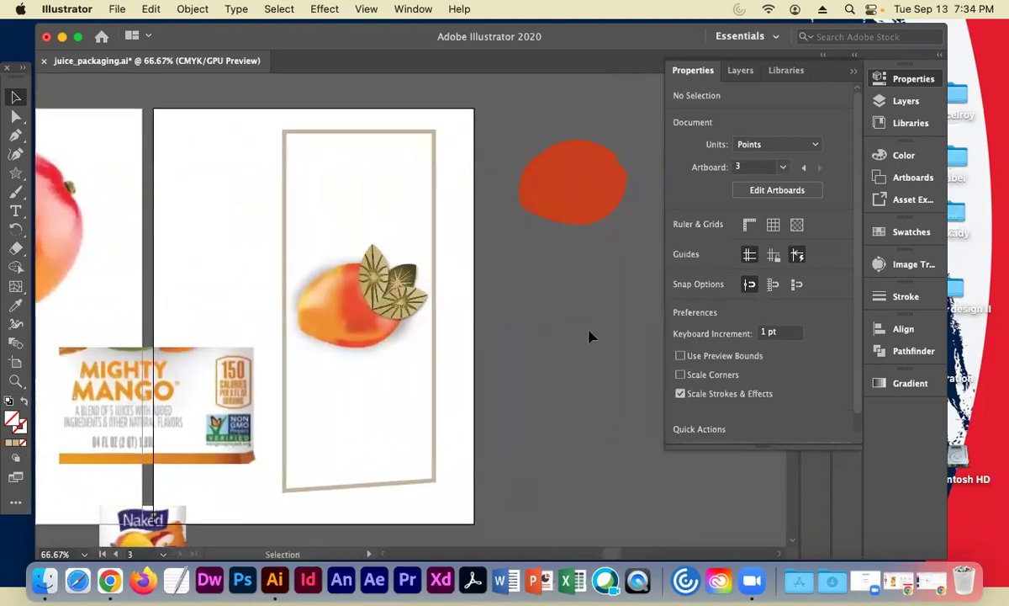
pyautogui.click(572, 162)
pyautogui.rightClick(524, 170)
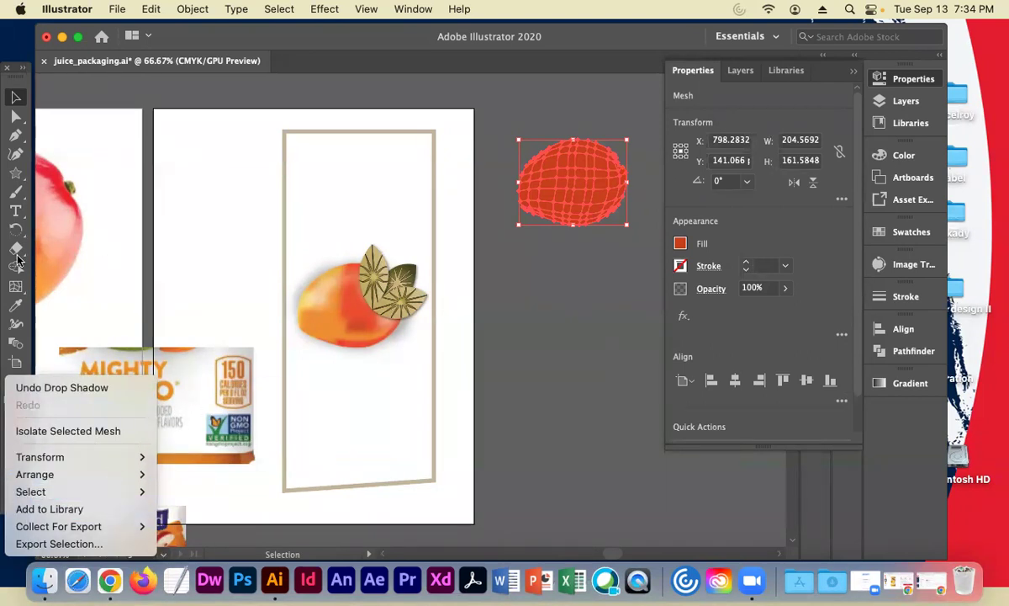
pyautogui.click(15, 286)
pyautogui.click(16, 286)
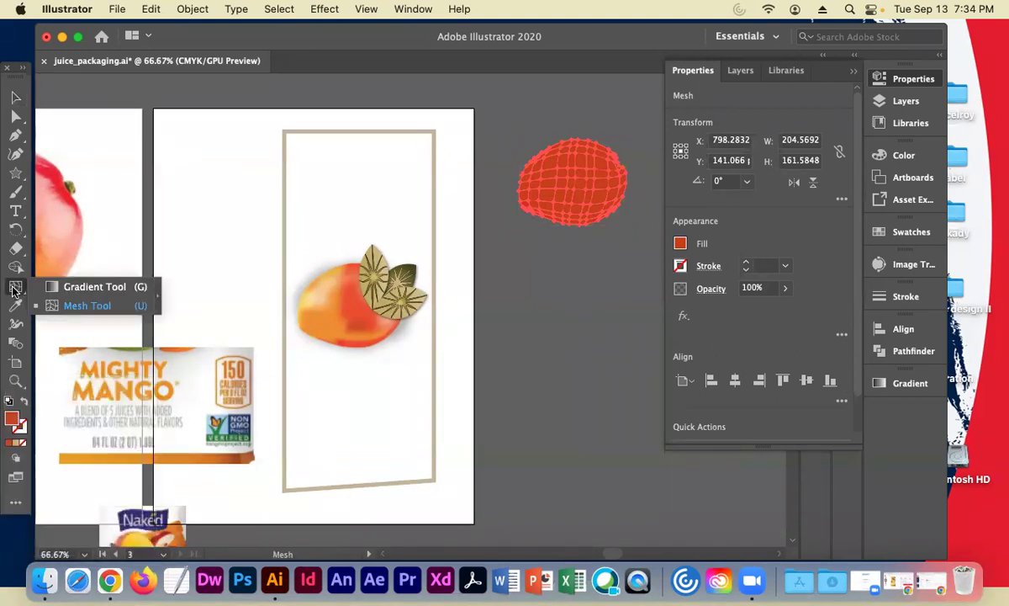
pyautogui.click(65, 289)
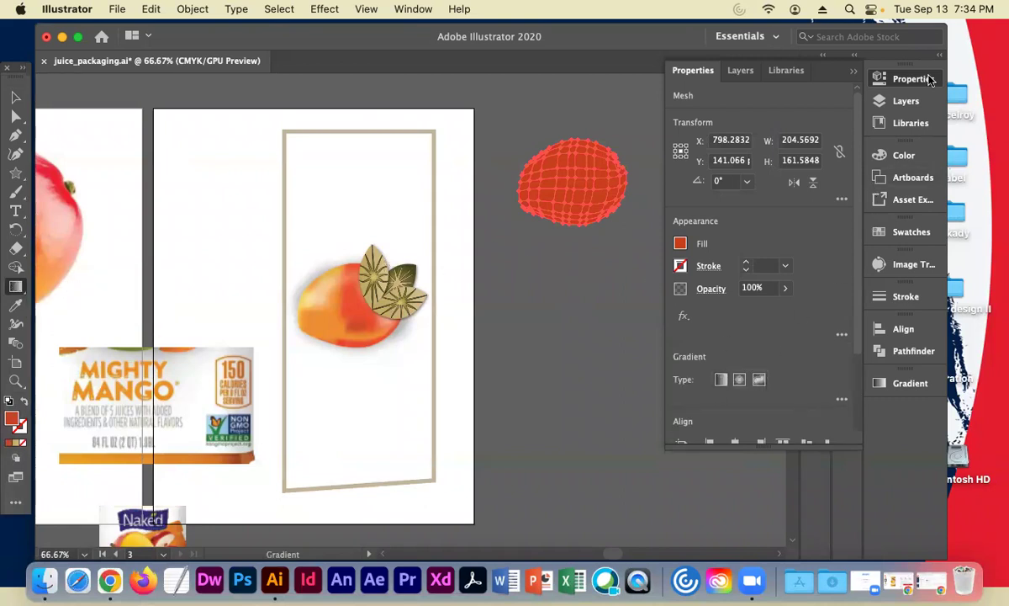
# Select the red mesh blob, move it, and delete it
pyautogui.click(15, 97)
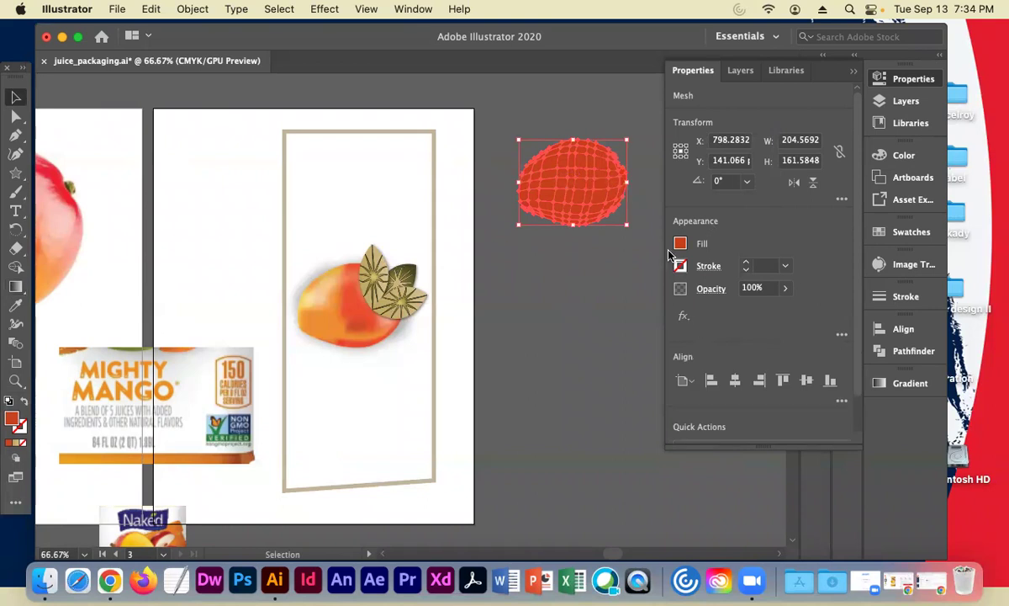
pyautogui.click(604, 280)
pyautogui.hotkey('ctrl', 'z')
pyautogui.moveTo(569, 215); pyautogui.dragTo(527, 262)
pyautogui.press('Delete')
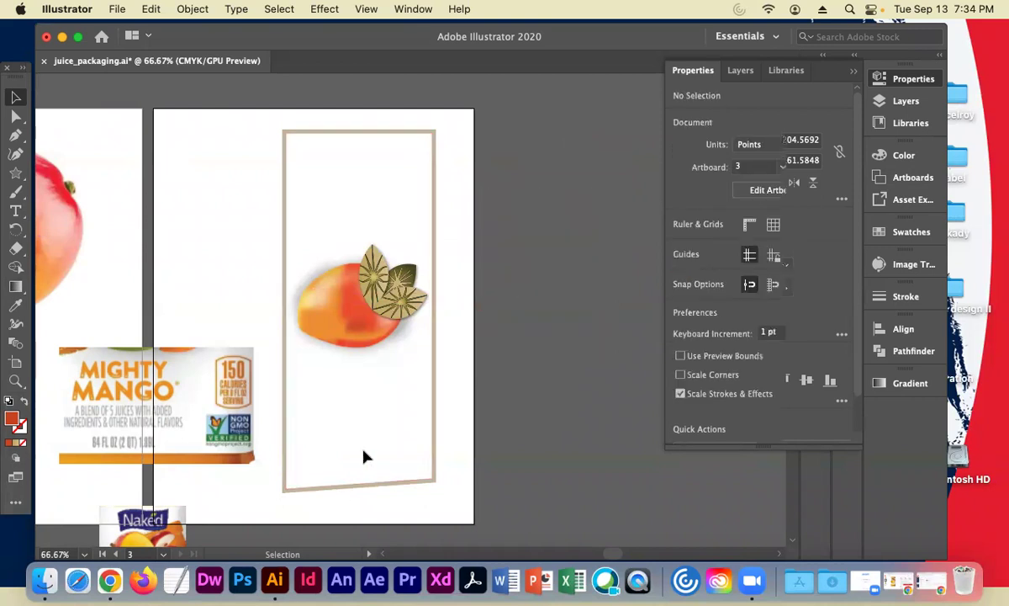
pyautogui.press('a')
pyautogui.scroll(-1, 364, 456)
# Remove the Inner Glow effect from the front light leaf
pyautogui.scroll(3, 364, 457)
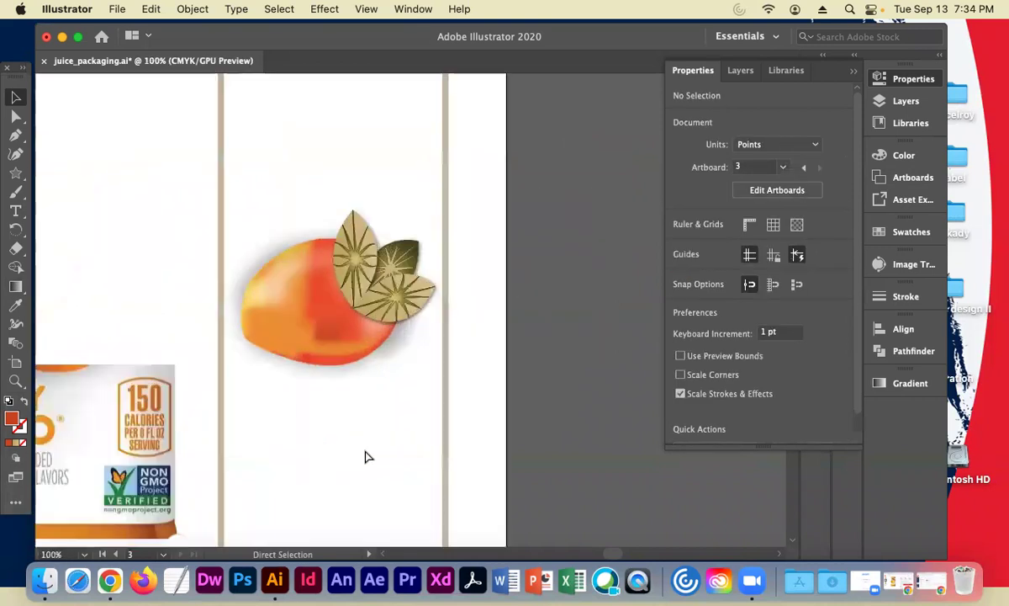
pyautogui.hscroll(-5, 339, 429)
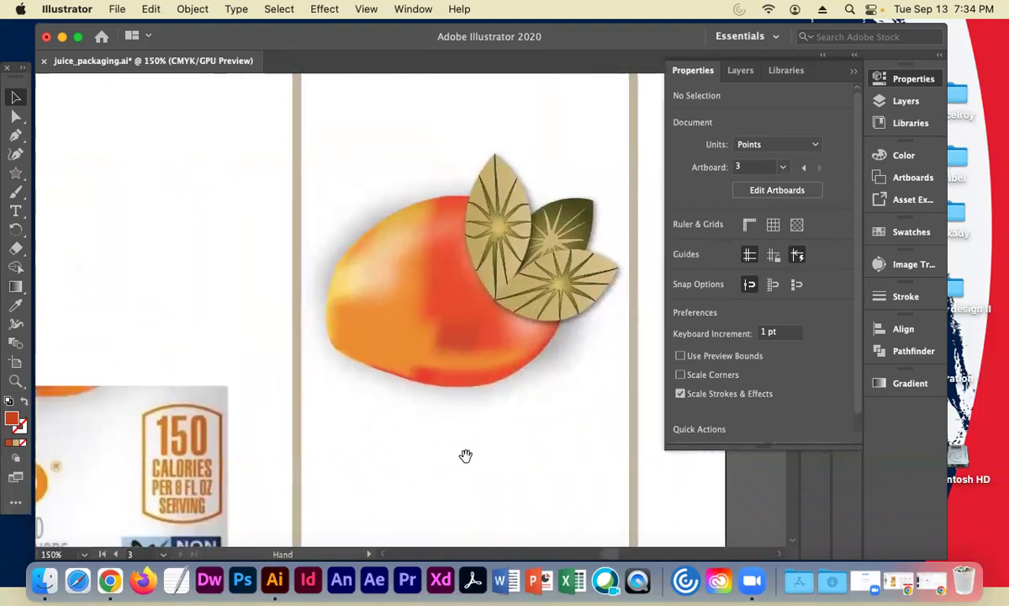
pyautogui.hscroll(2, 465, 457)
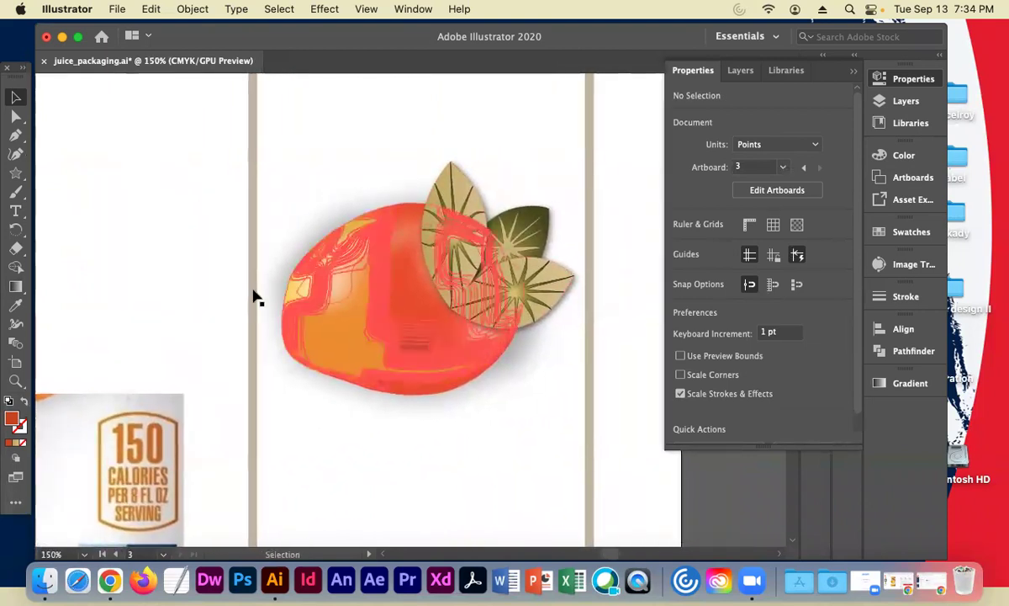
pyautogui.click(16, 116)
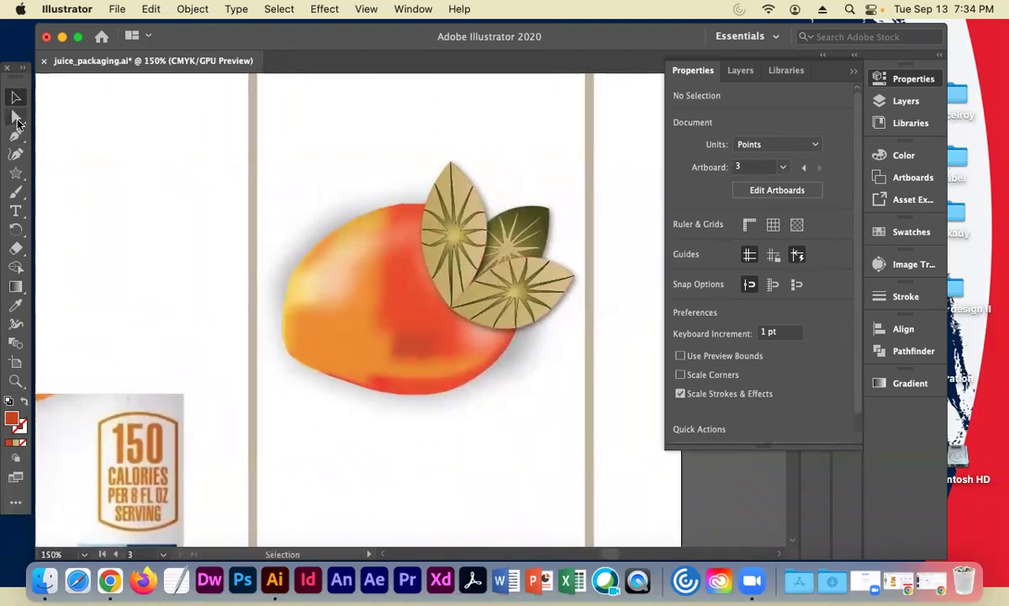
pyautogui.click(454, 237)
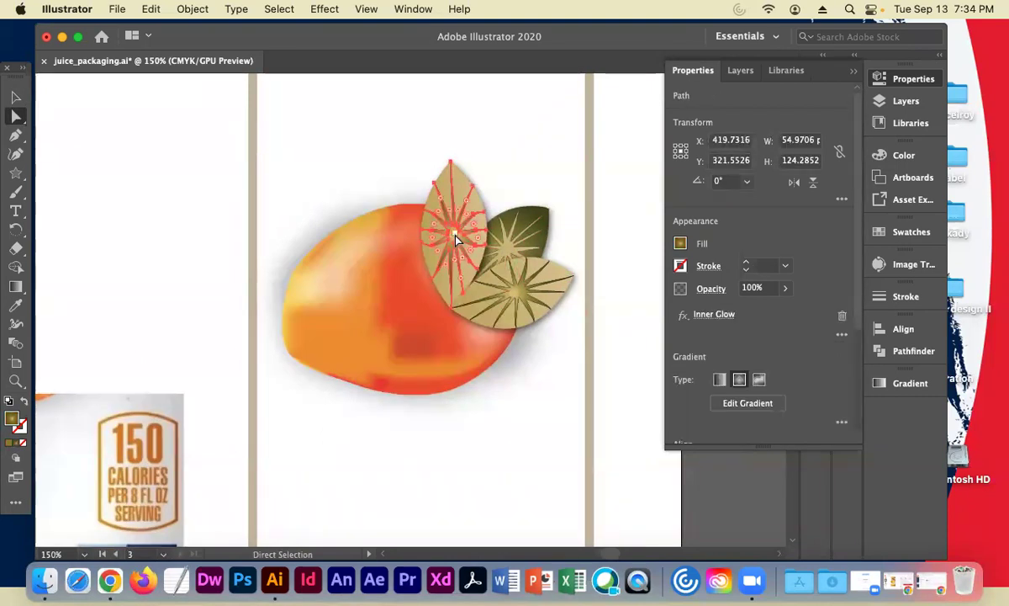
pyautogui.click(714, 313)
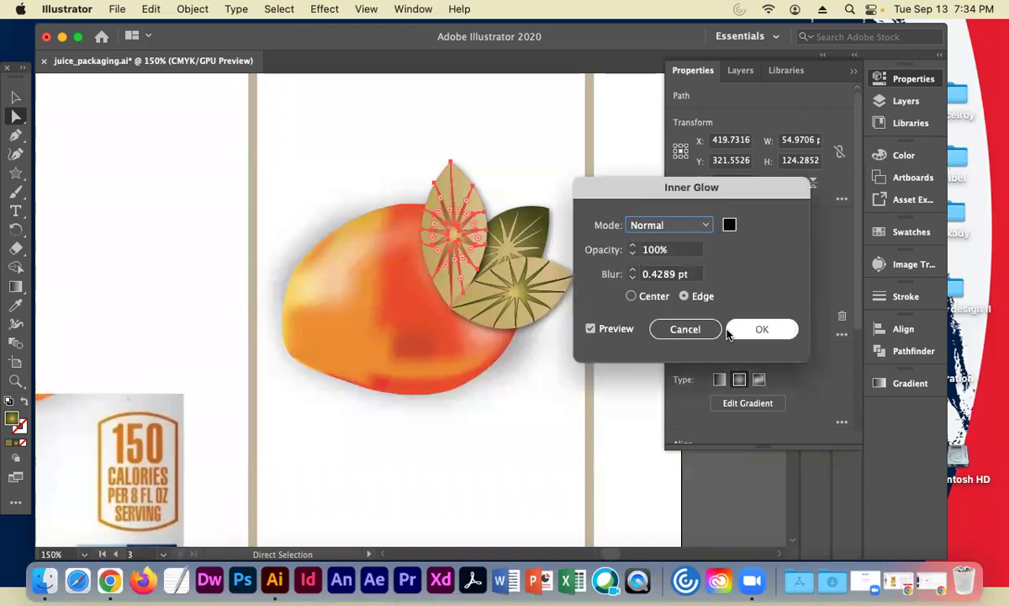
pyautogui.click(681, 329)
pyautogui.click(842, 317)
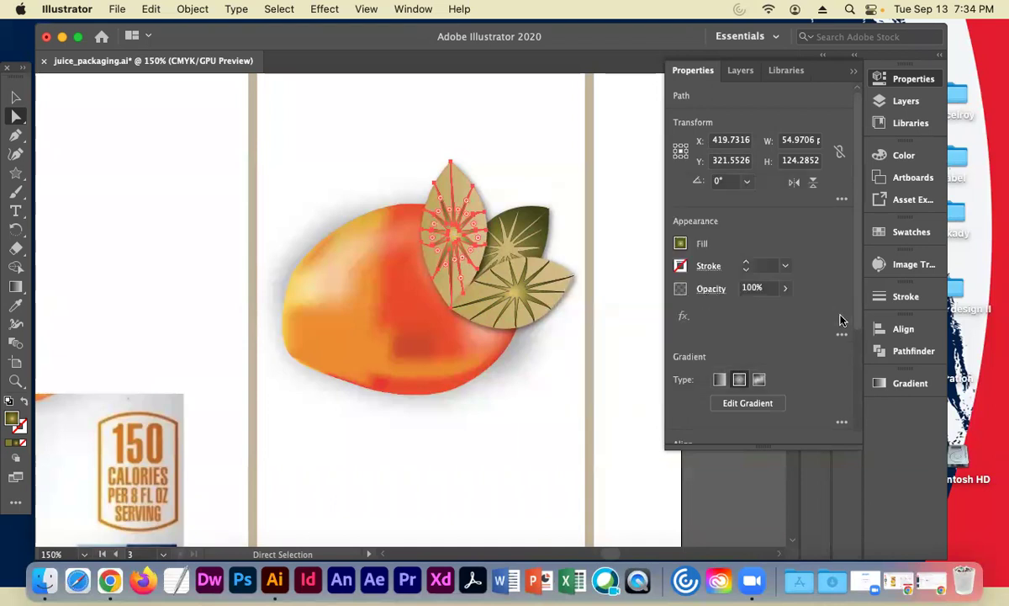
pyautogui.click(627, 258)
# Delete the Inner Glow from the lower pale leaf as well
pyautogui.click(507, 237)
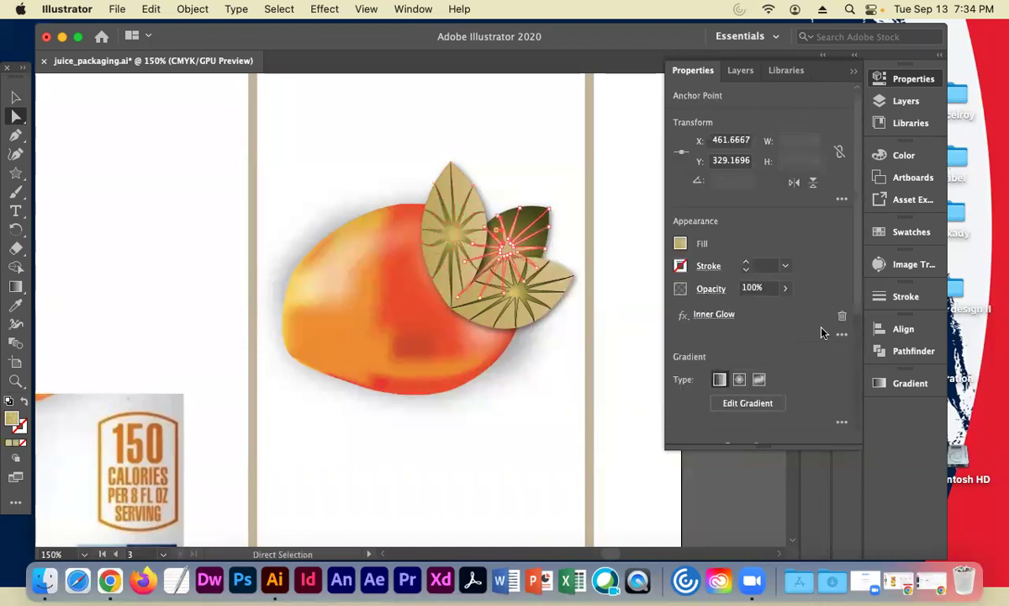
pyautogui.click(524, 287)
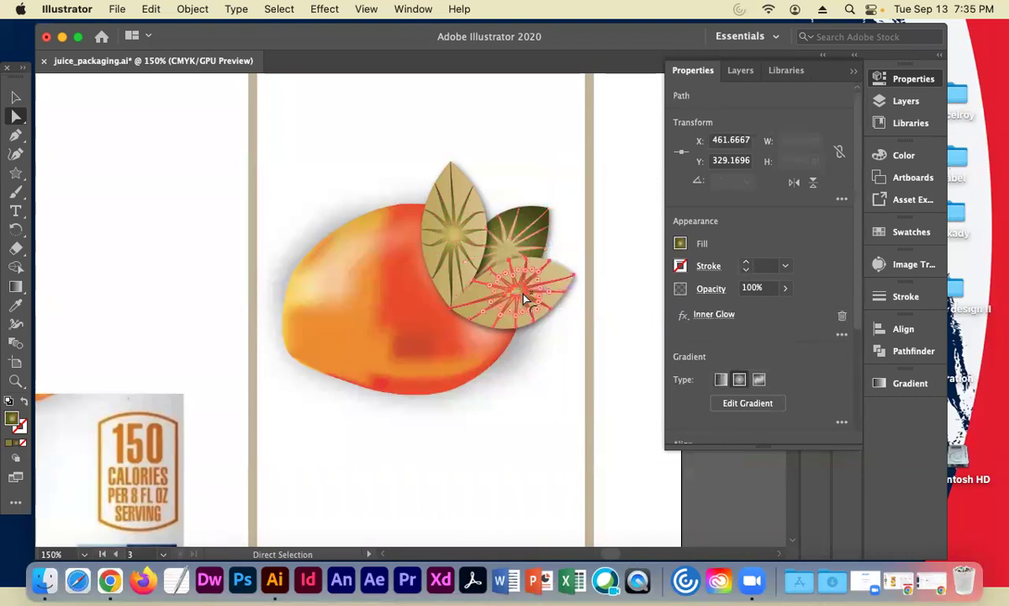
pyautogui.click(841, 316)
pyautogui.click(649, 196)
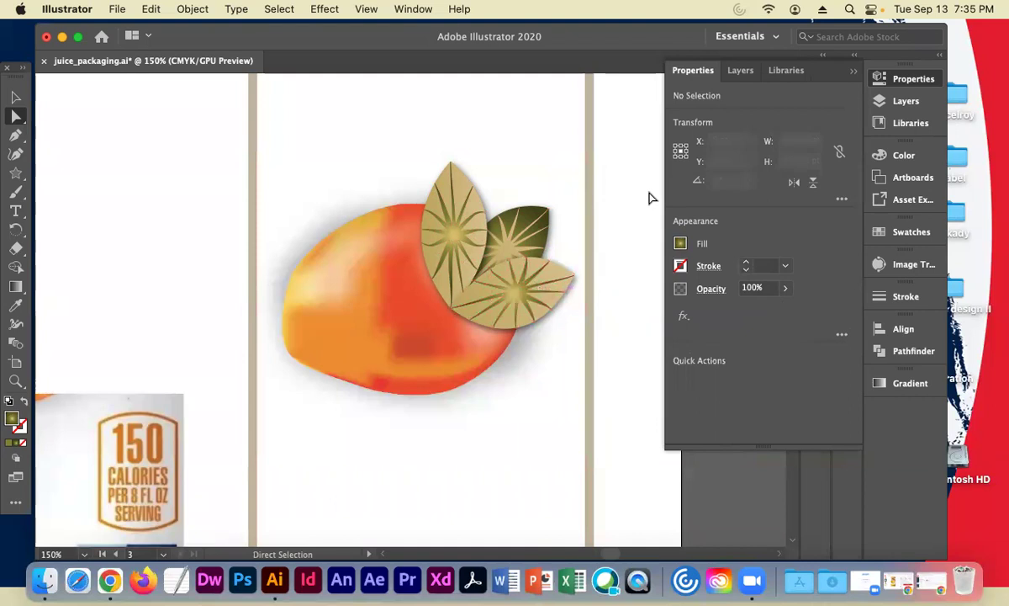
pyautogui.press('super+minus')
pyautogui.press('super+minus')
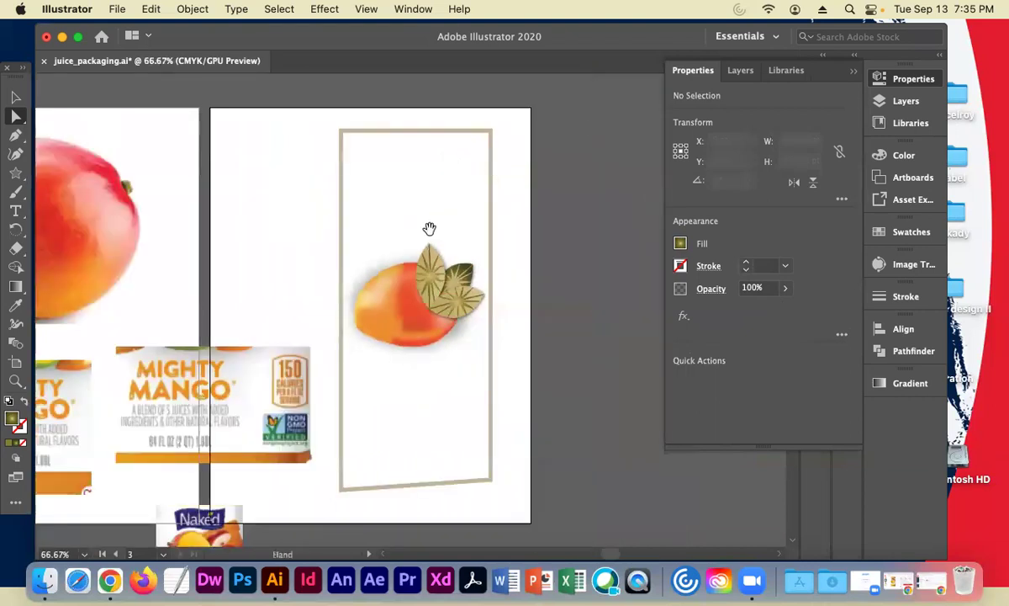
# Type the two-line title MIGHTY / MANGO on the artboard
pyautogui.hscroll(-5, 429, 228)
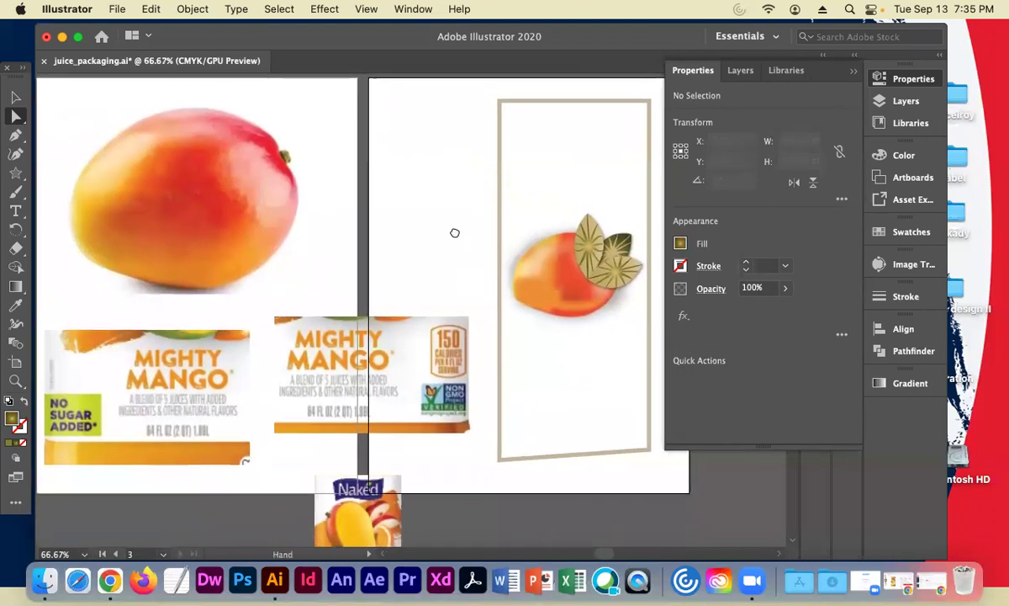
pyautogui.hscroll(-5, 471, 227)
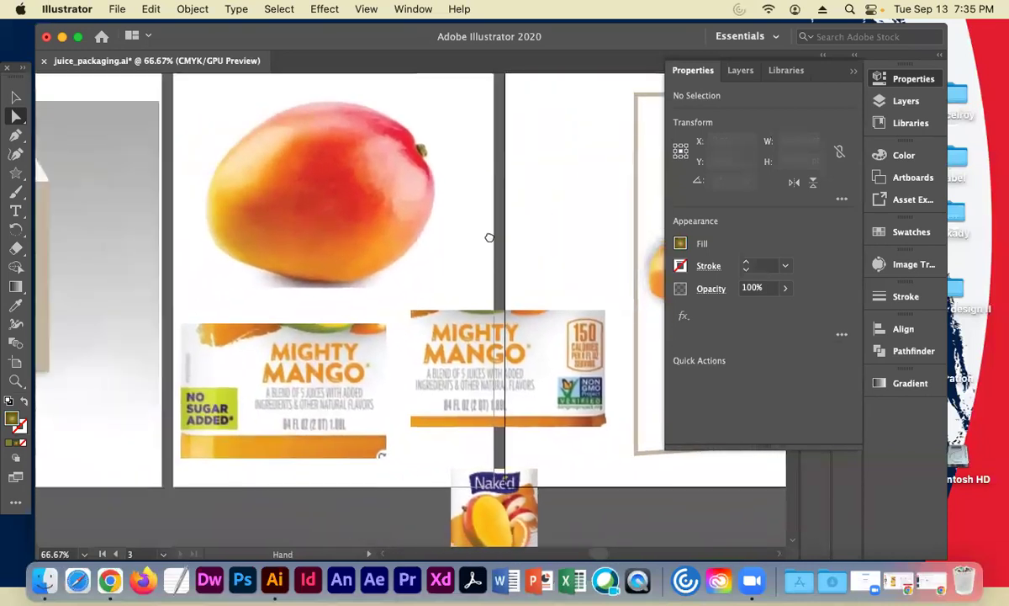
pyautogui.hscroll(-8, 490, 237)
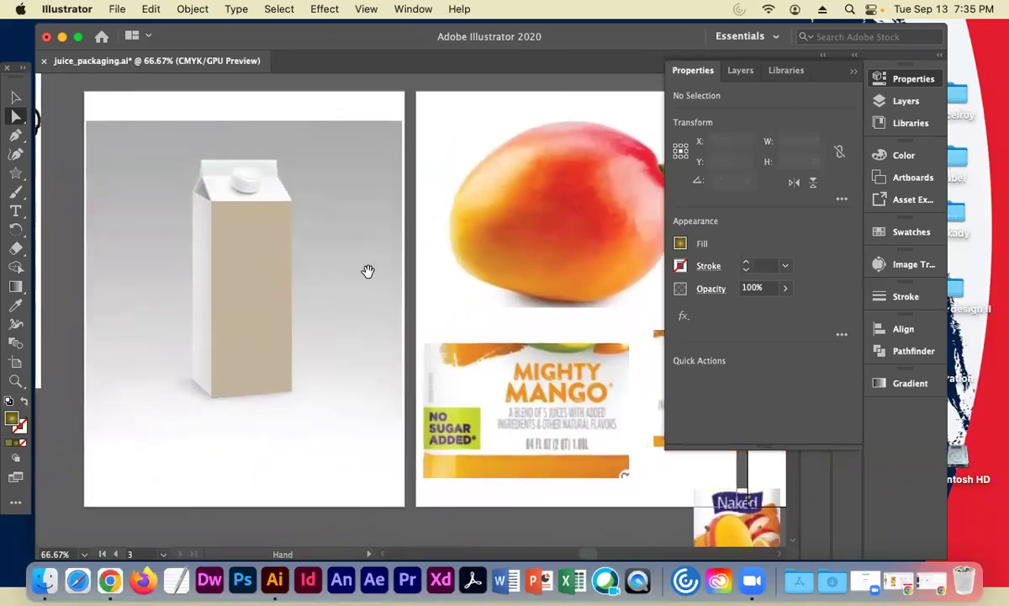
pyautogui.hscroll(5, 367, 271)
pyautogui.scroll(-5, 327, 244)
pyautogui.hscroll(3, 408, 297)
pyautogui.scroll(1, 402, 281)
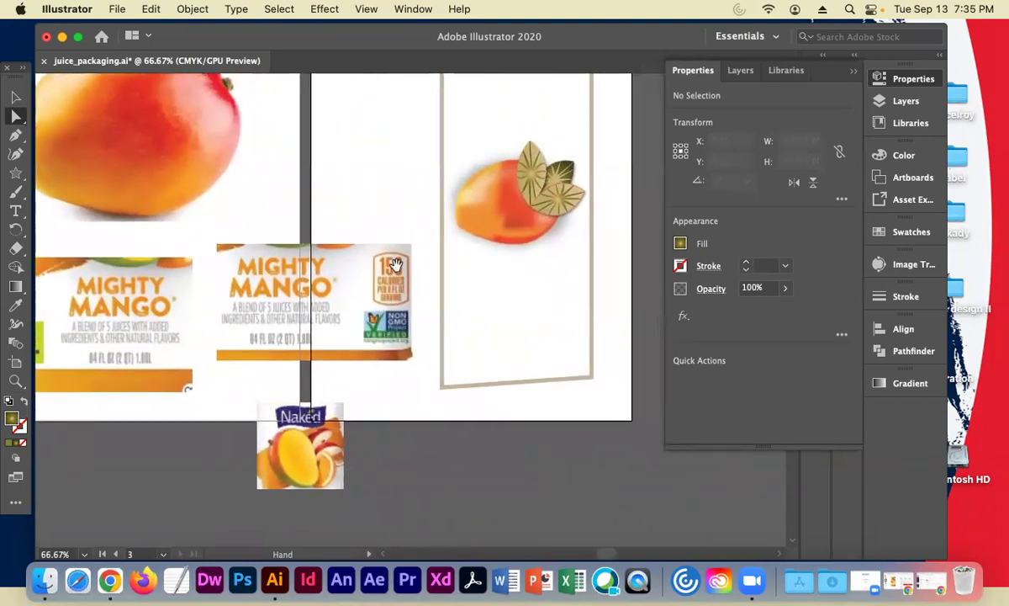
pyautogui.hscroll(4, 396, 265)
pyautogui.scroll(1, 395, 265)
pyautogui.press('super')
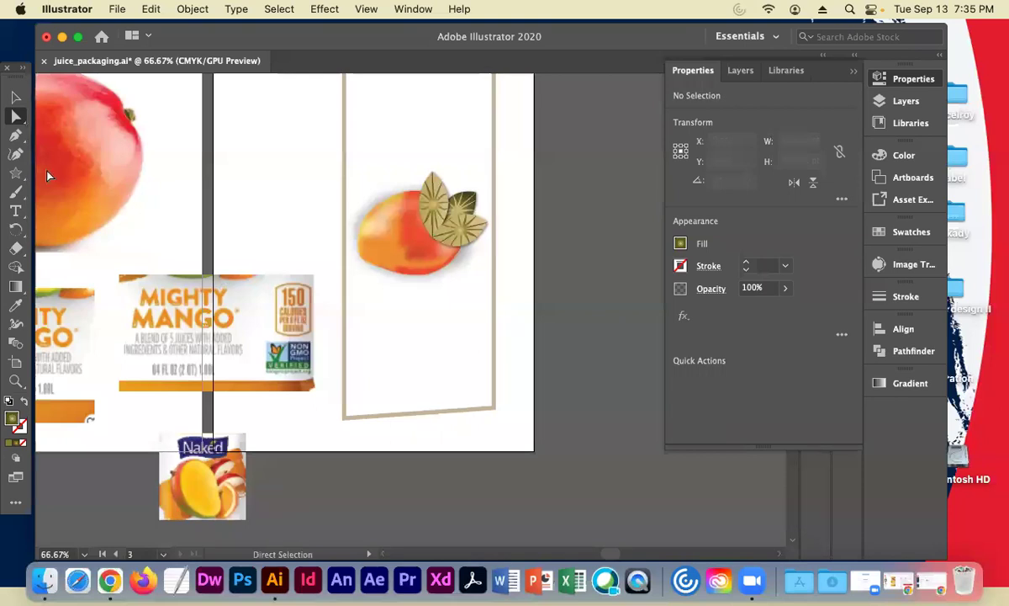
pyautogui.click(17, 210)
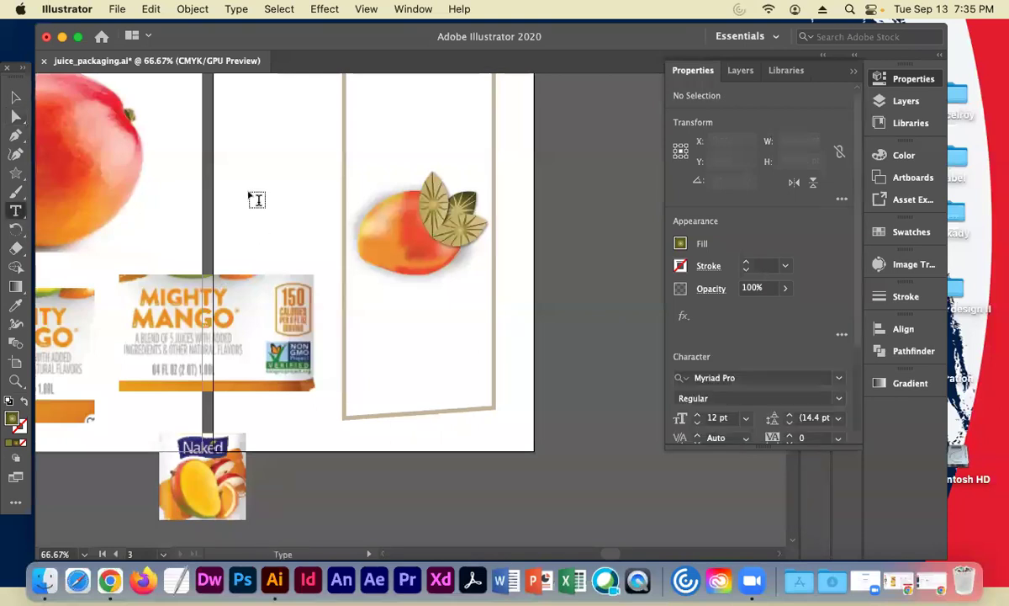
pyautogui.click(250, 191)
pyautogui.write('MIGHT')
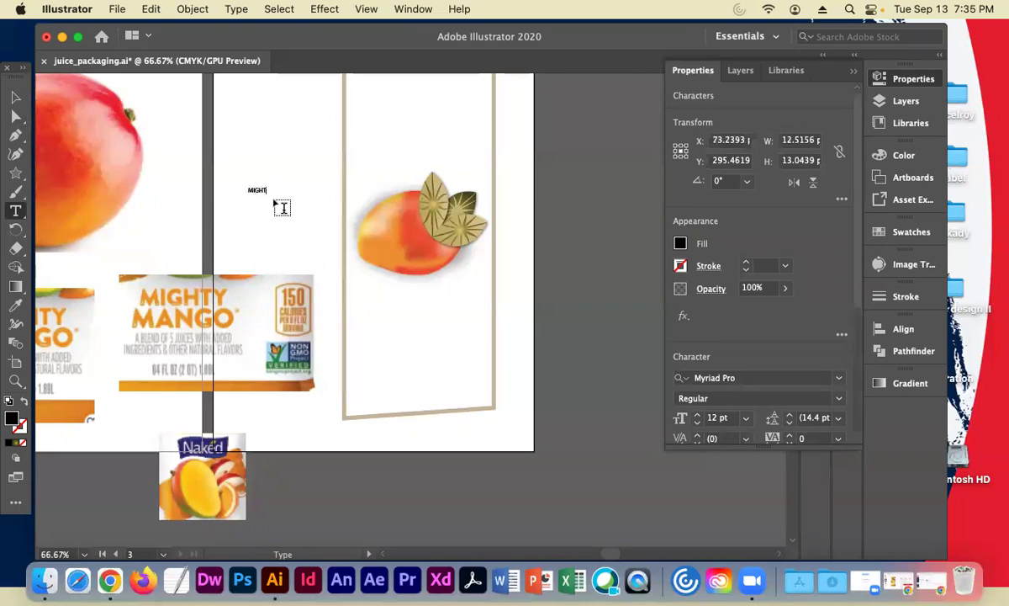
pyautogui.write('Y')
pyautogui.press('Return')
pyautogui.write('MANG')
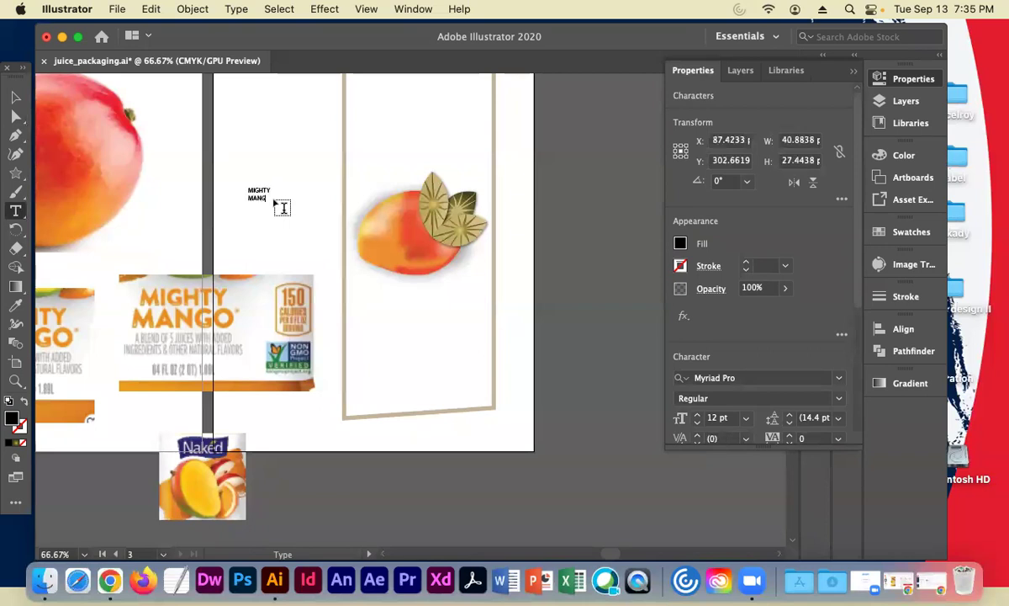
pyautogui.write('O')
# Move the MIGHTY MANGO title below the mango art
pyautogui.click(16, 97)
pyautogui.click(51, 118)
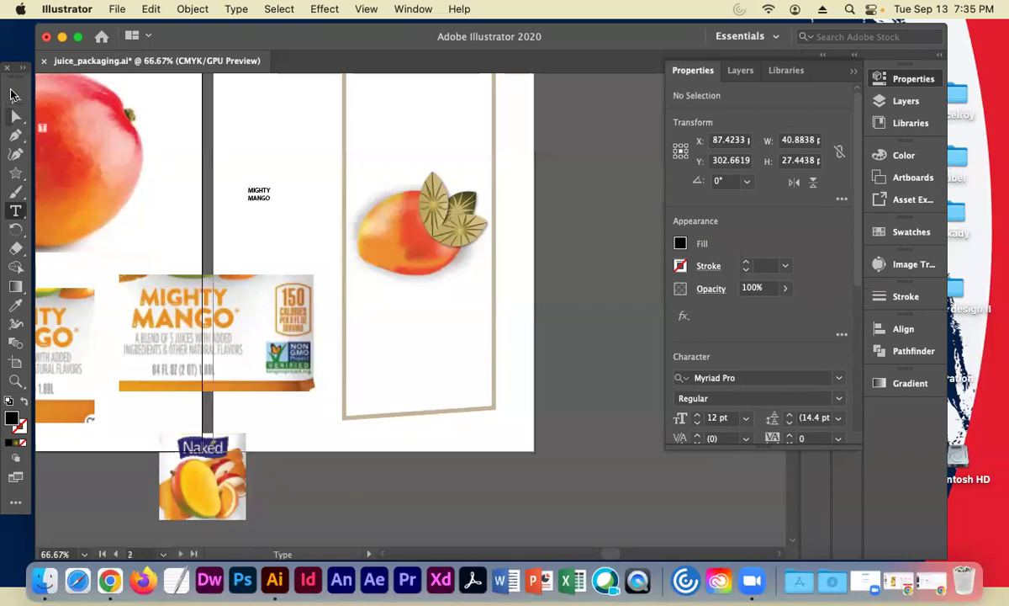
pyautogui.click(43, 124)
pyautogui.moveTo(258, 195); pyautogui.dragTo(505, 399)
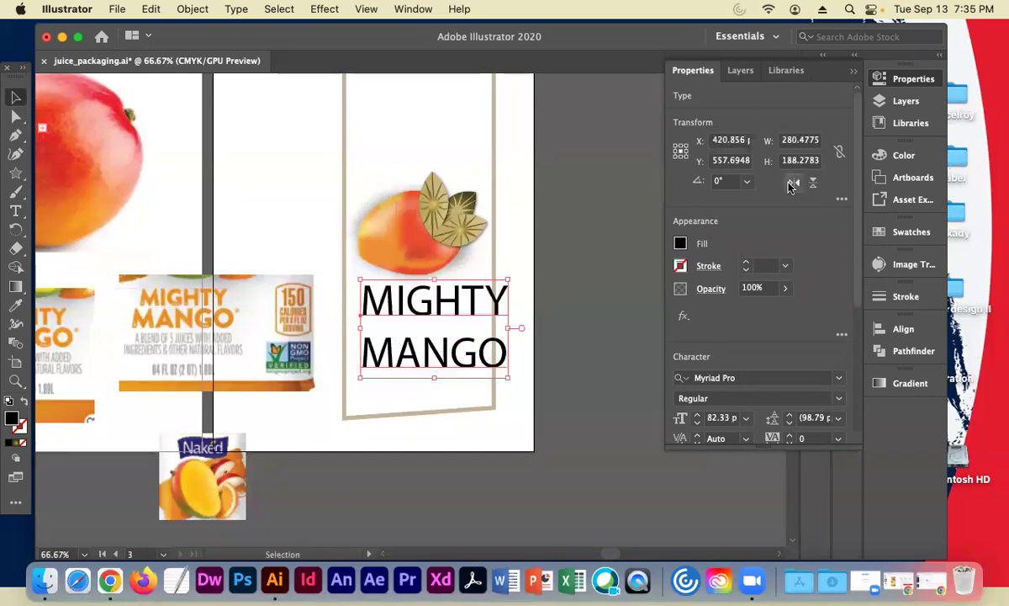
pyautogui.click(839, 379)
# Set the title font to Avenir Next Condensed in the Bold style
pyautogui.scroll(-1, 698, 505)
pyautogui.scroll(-8, 706, 515)
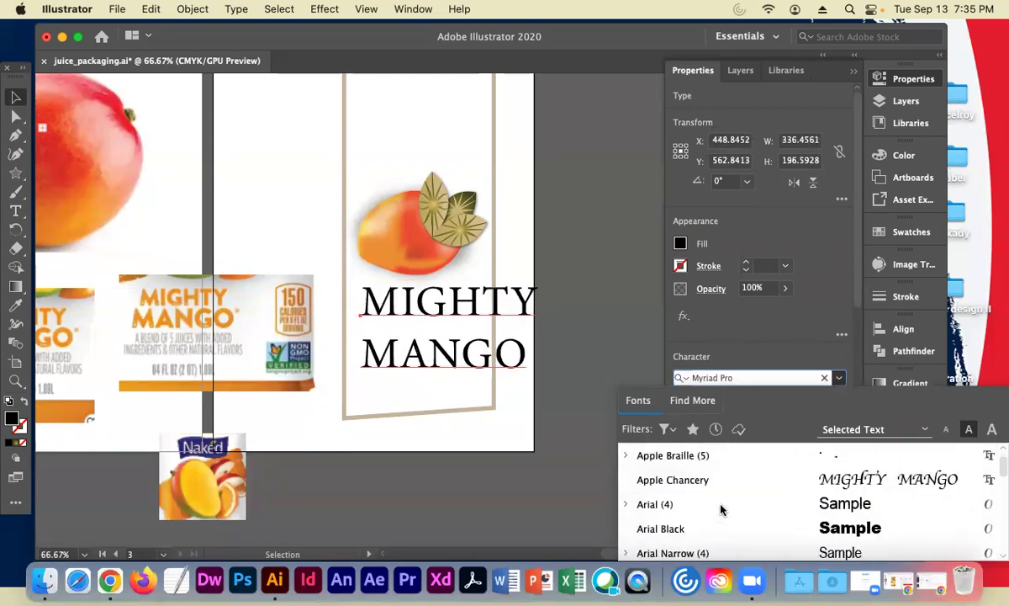
pyautogui.scroll(-5, 721, 509)
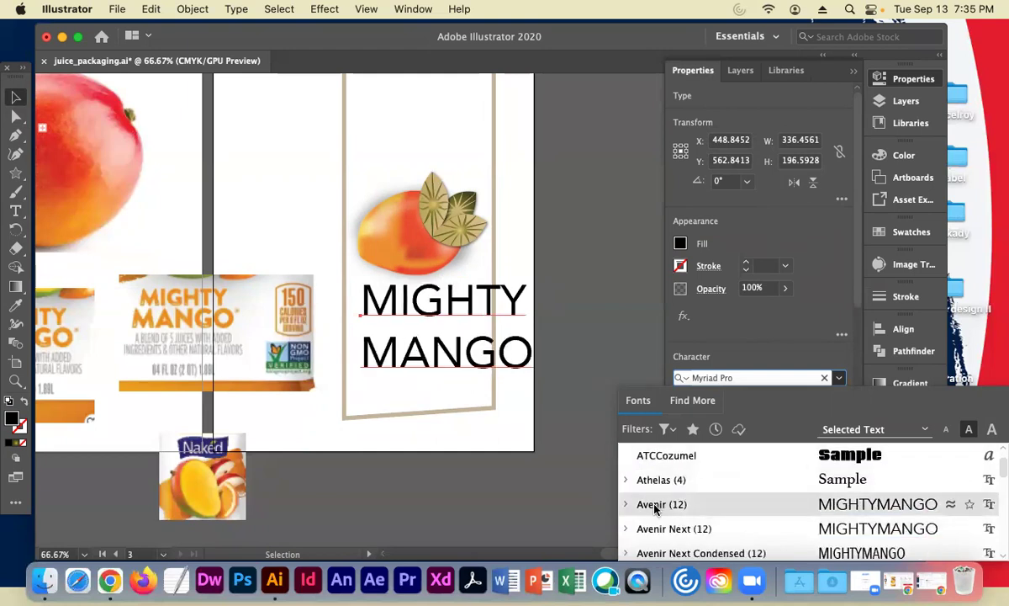
pyautogui.click(678, 553)
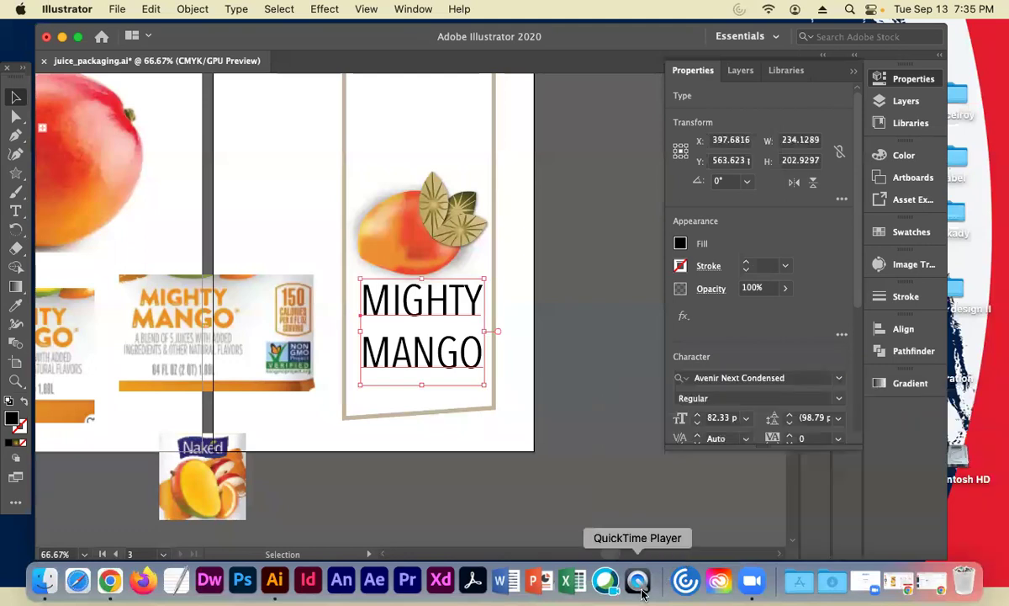
pyautogui.click(784, 397)
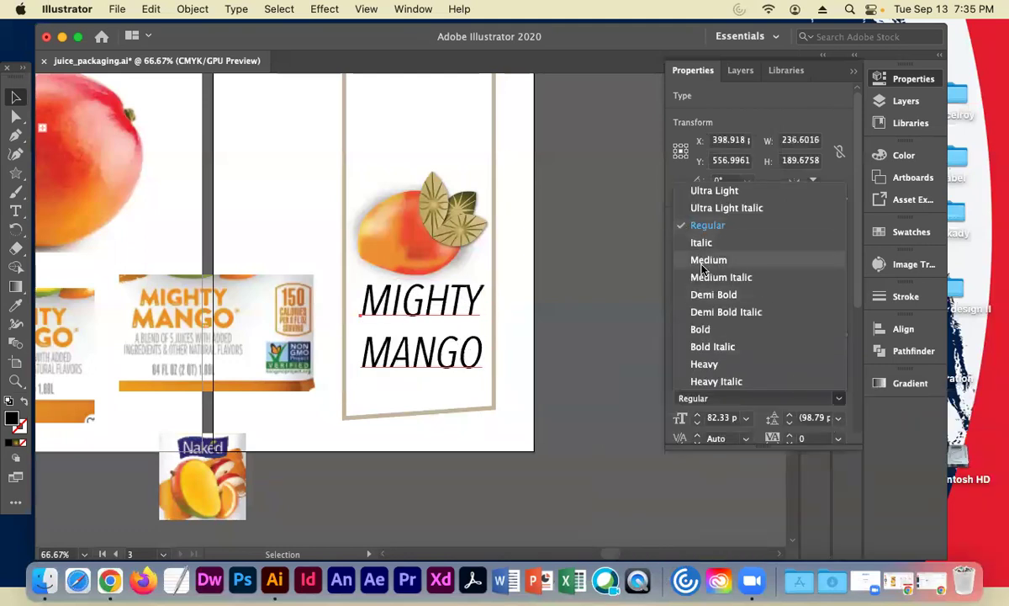
pyautogui.click(701, 330)
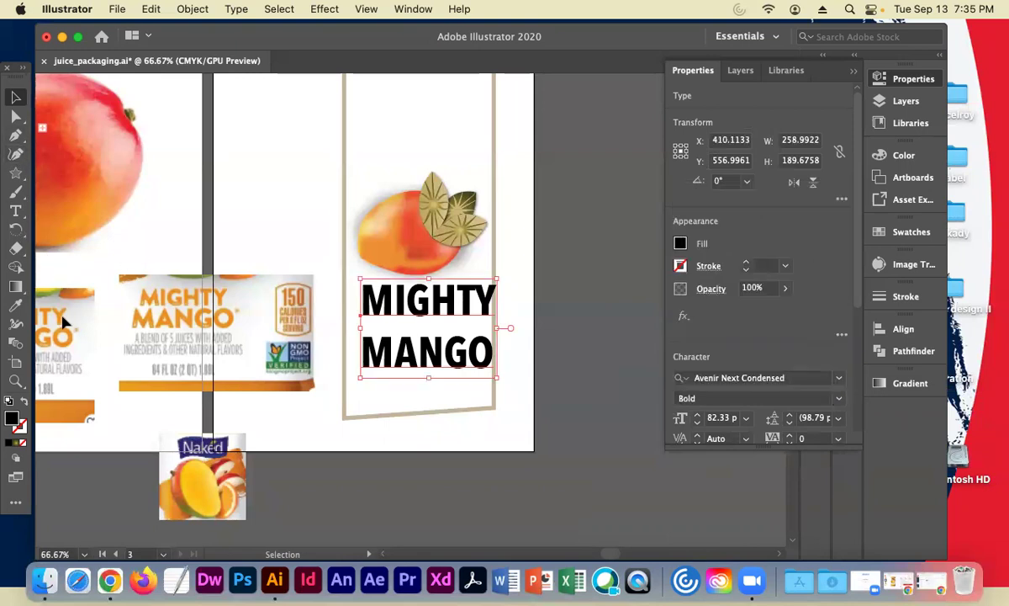
# Enlarge the word MANGO to 99 pt and dismiss the kerning warning
pyautogui.click(17, 211)
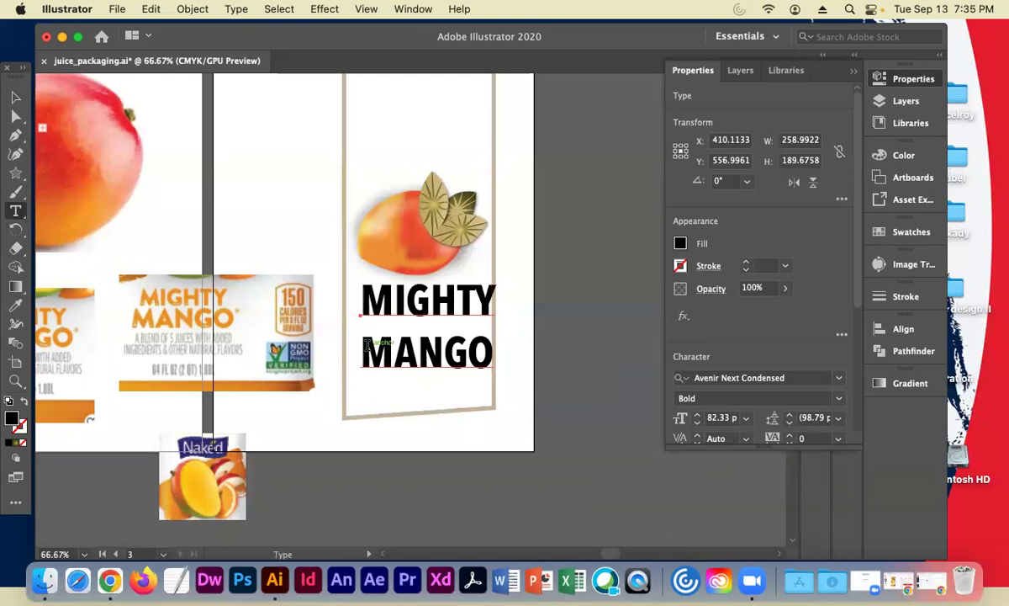
pyautogui.moveTo(346, 332); pyautogui.dragTo(495, 364)
pyautogui.click(697, 414)
pyautogui.click(697, 413)
pyautogui.click(697, 414)
pyautogui.click(698, 413)
pyautogui.click(697, 414)
pyautogui.click(697, 414)
pyautogui.click(697, 414)
pyautogui.click(697, 414)
pyautogui.click(698, 414)
pyautogui.click(698, 414)
pyautogui.click(697, 414)
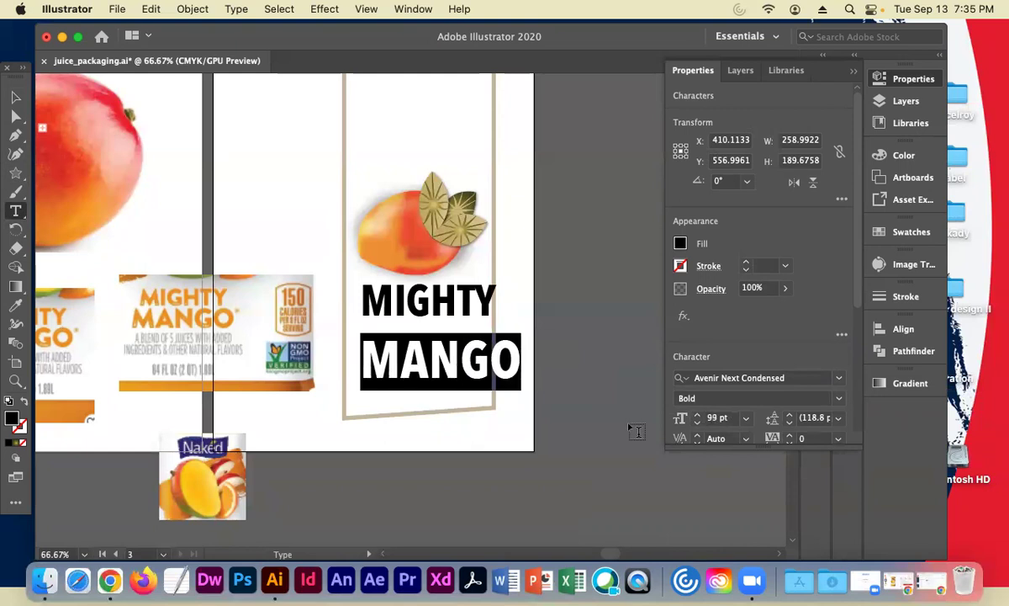
pyautogui.click(16, 97)
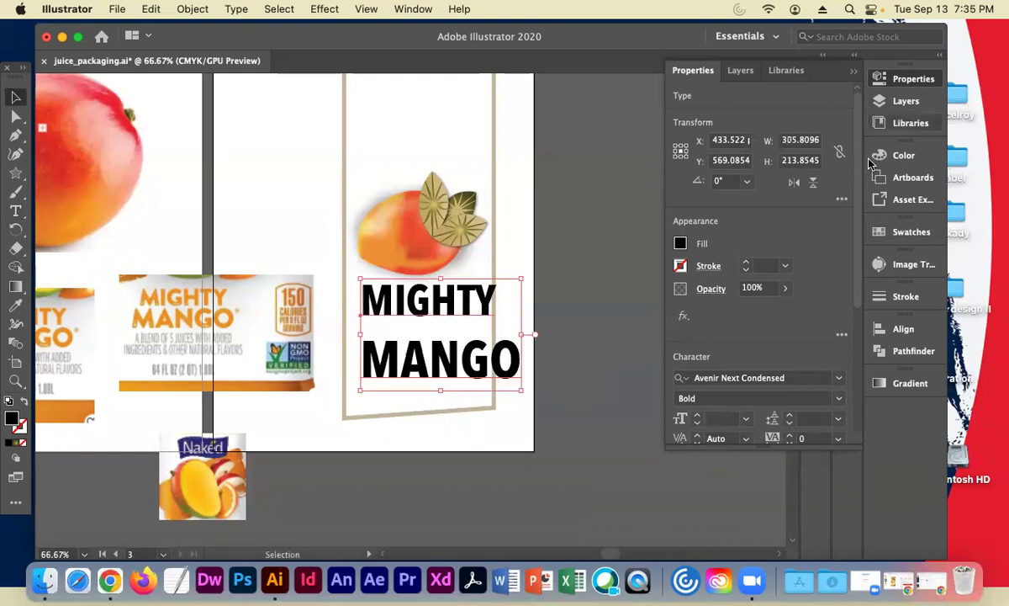
pyautogui.click(721, 435)
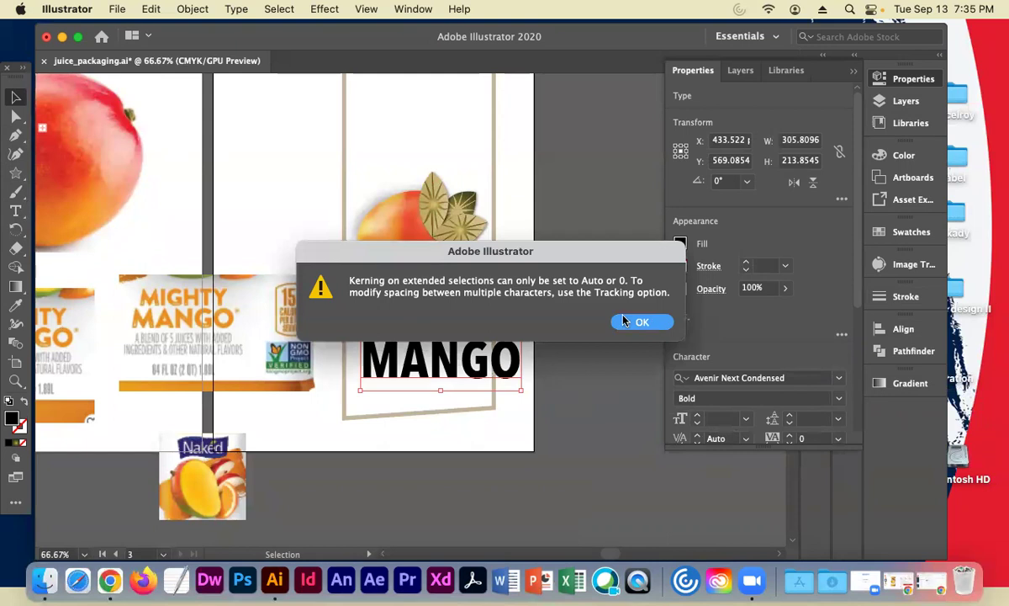
pyautogui.click(639, 322)
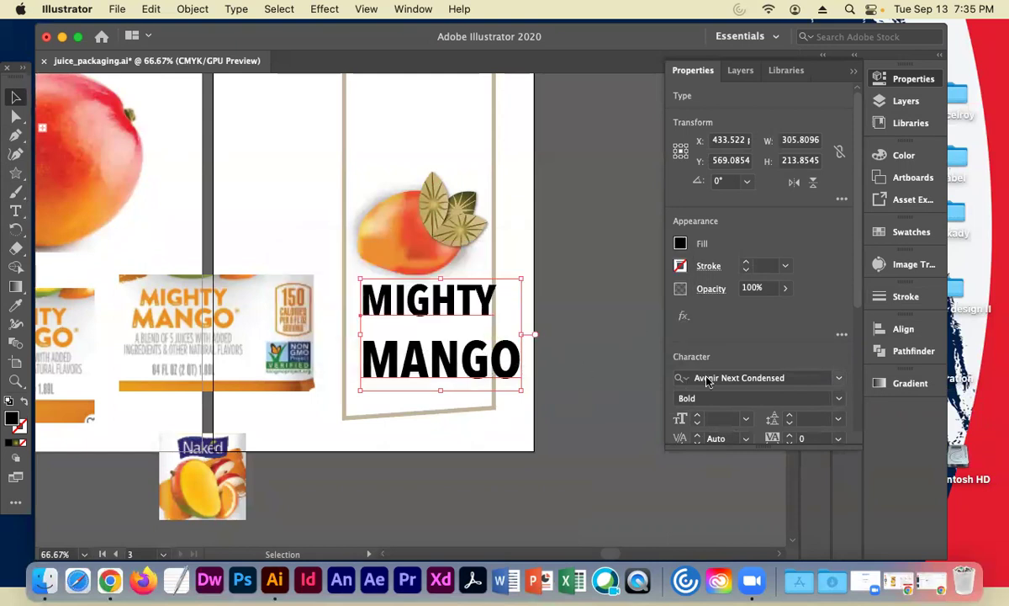
# Centre the title's two lines and move the title right onto the label
pyautogui.scroll(-5, 791, 325)
pyautogui.click(708, 292)
pyautogui.moveTo(348, 300); pyautogui.dragTo(419, 306)
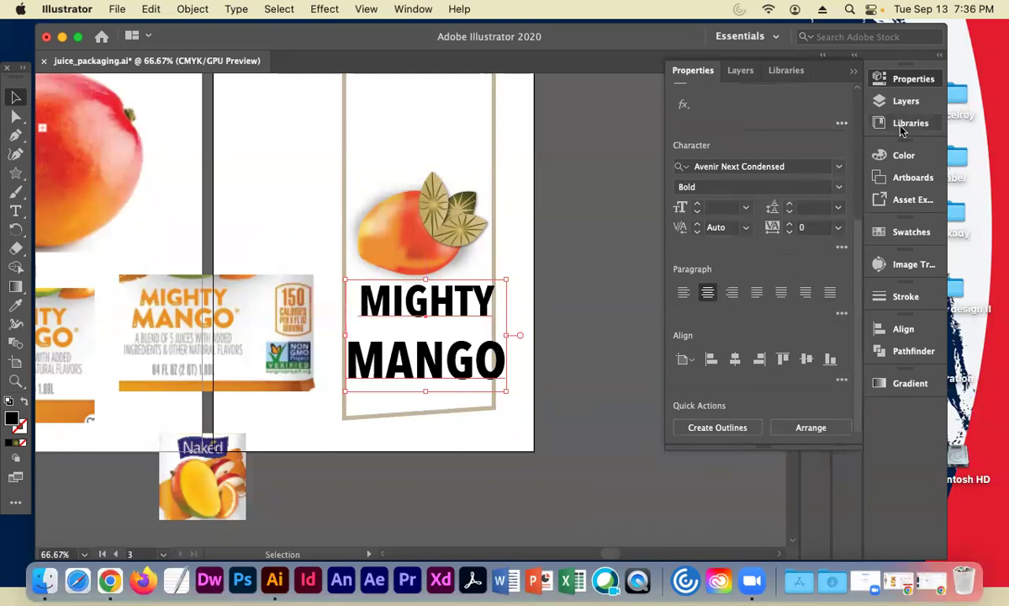
# Fill the title orange, trying a 0.25 pt stroke and then removing it
pyautogui.click(909, 84)
pyautogui.click(909, 84)
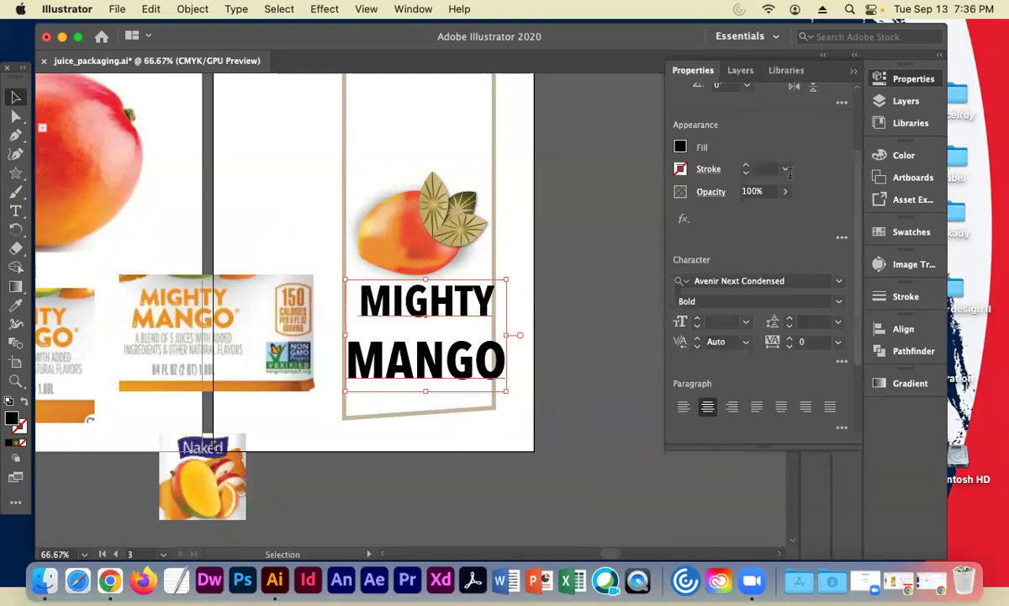
pyautogui.click(787, 170)
pyautogui.scroll(-5, 774, 236)
pyautogui.scroll(5, 773, 236)
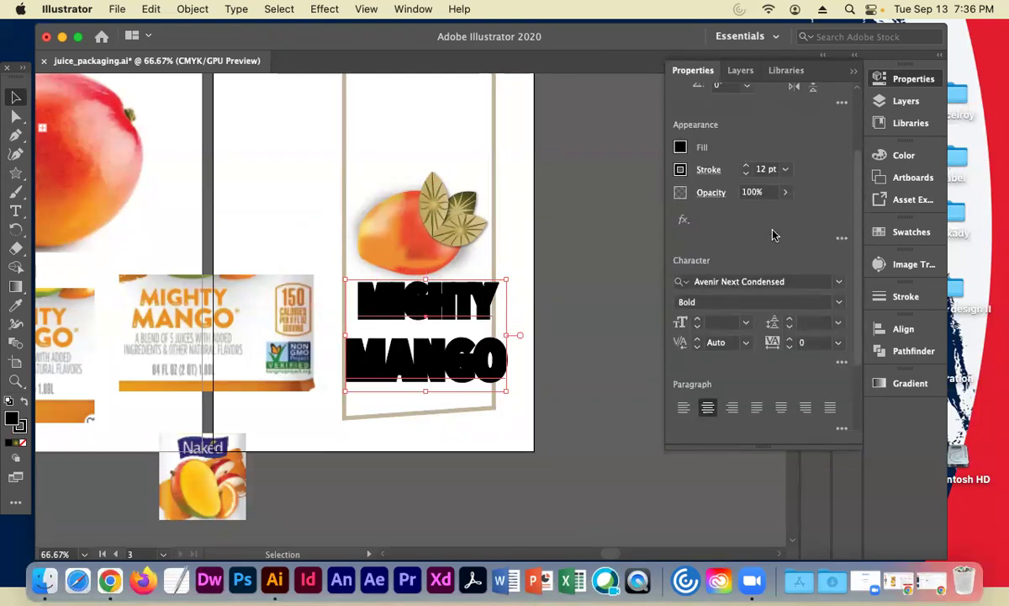
pyautogui.click(786, 169)
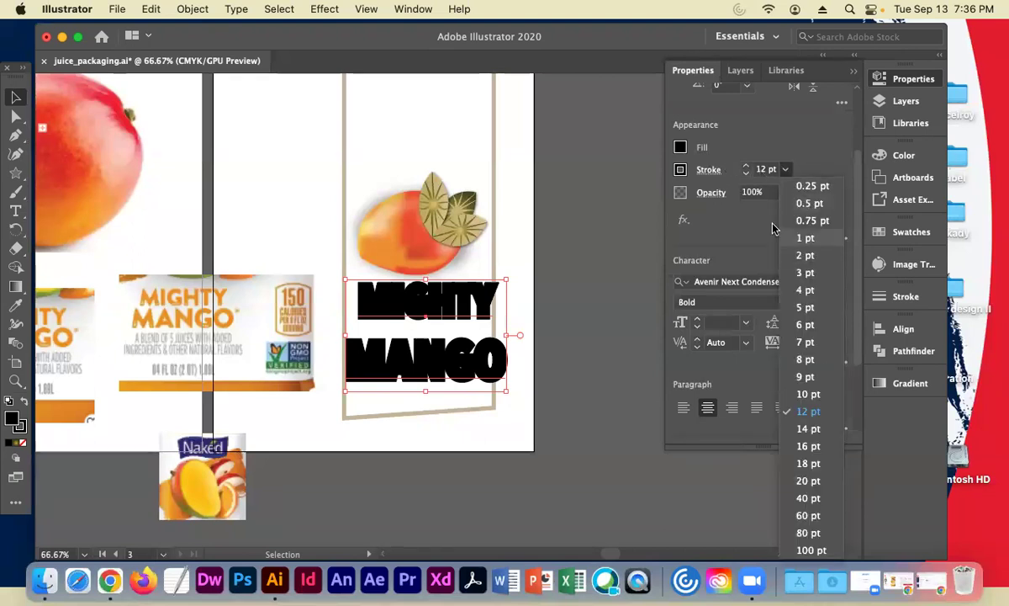
pyautogui.click(812, 186)
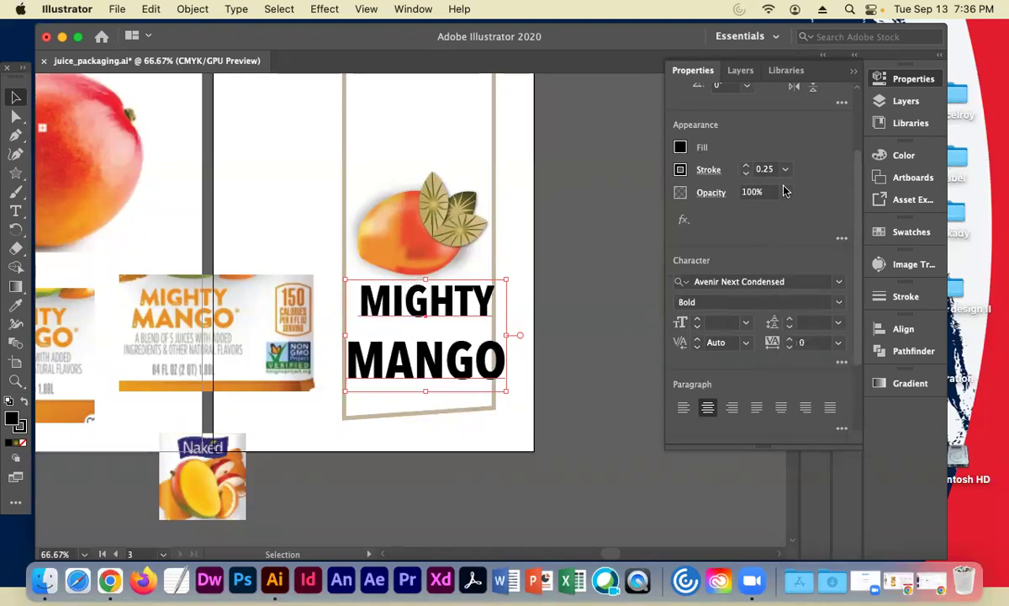
pyautogui.click(680, 148)
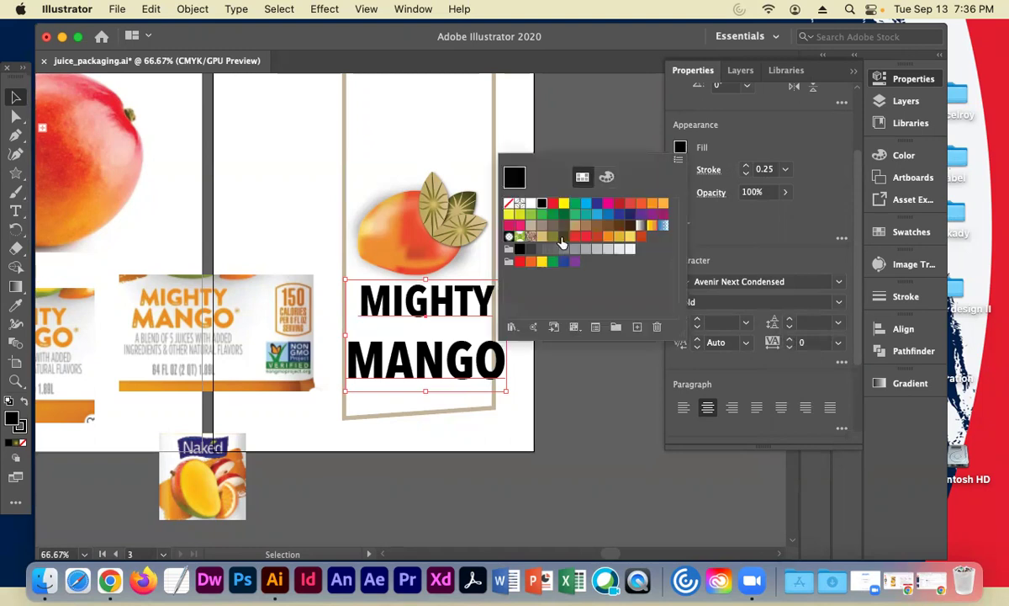
pyautogui.click(608, 237)
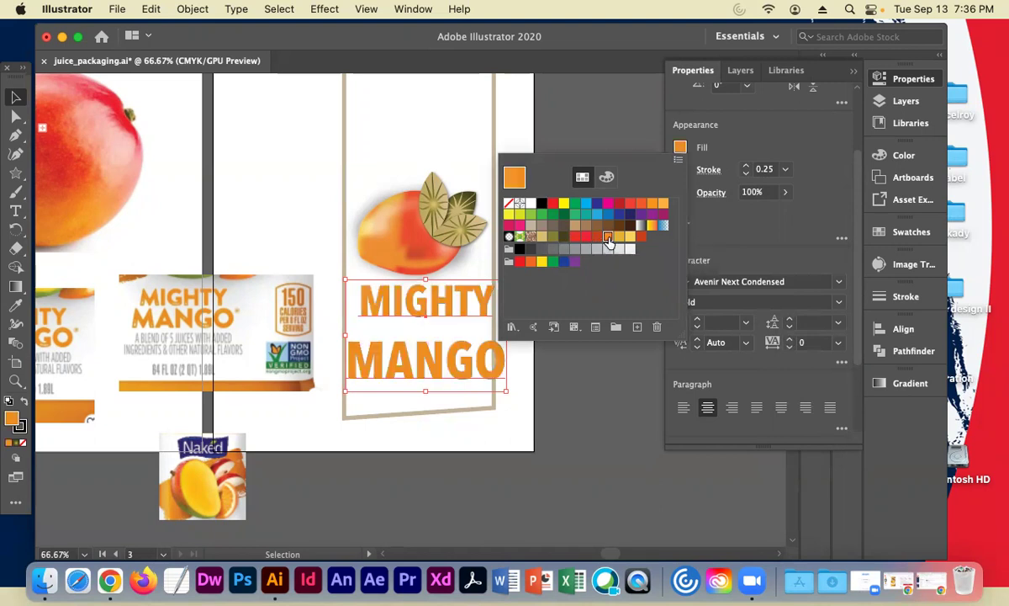
pyautogui.click(754, 223)
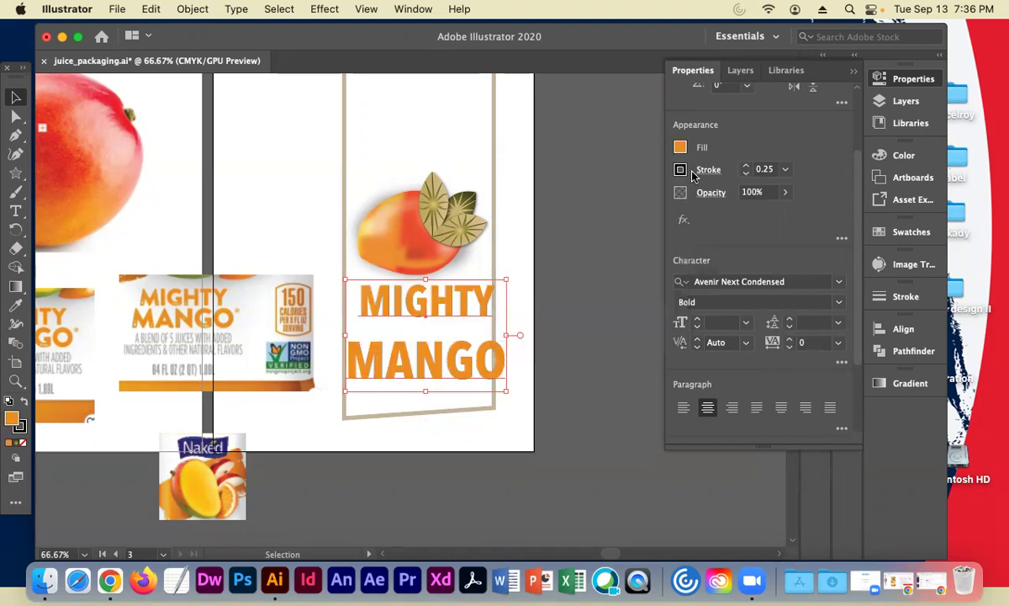
pyautogui.click(747, 174)
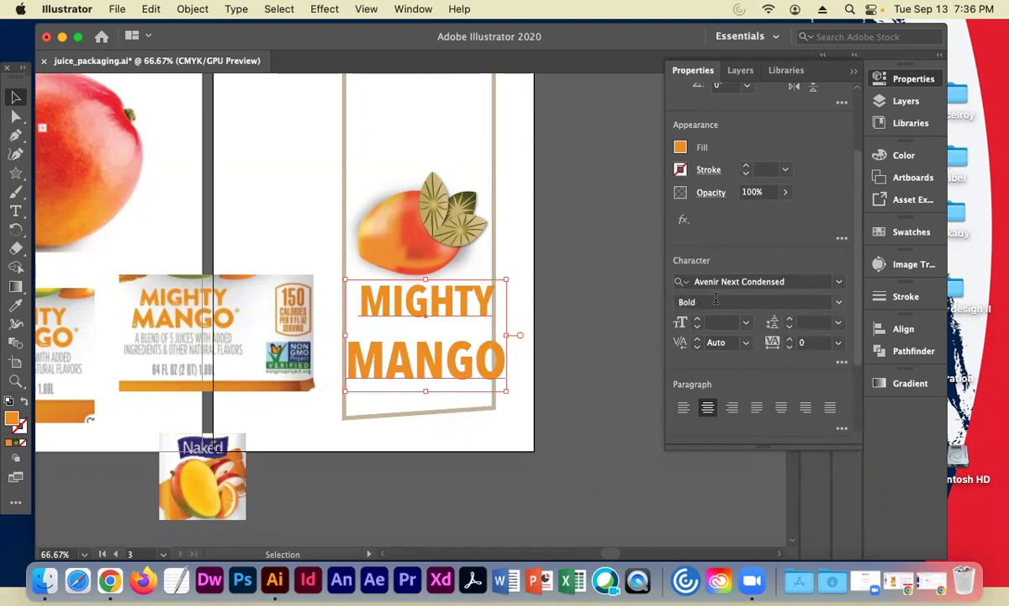
# Set the title's leading to 83 pt and nudge it slightly up and right
pyautogui.moveTo(857, 284); pyautogui.dragTo(856, 366)
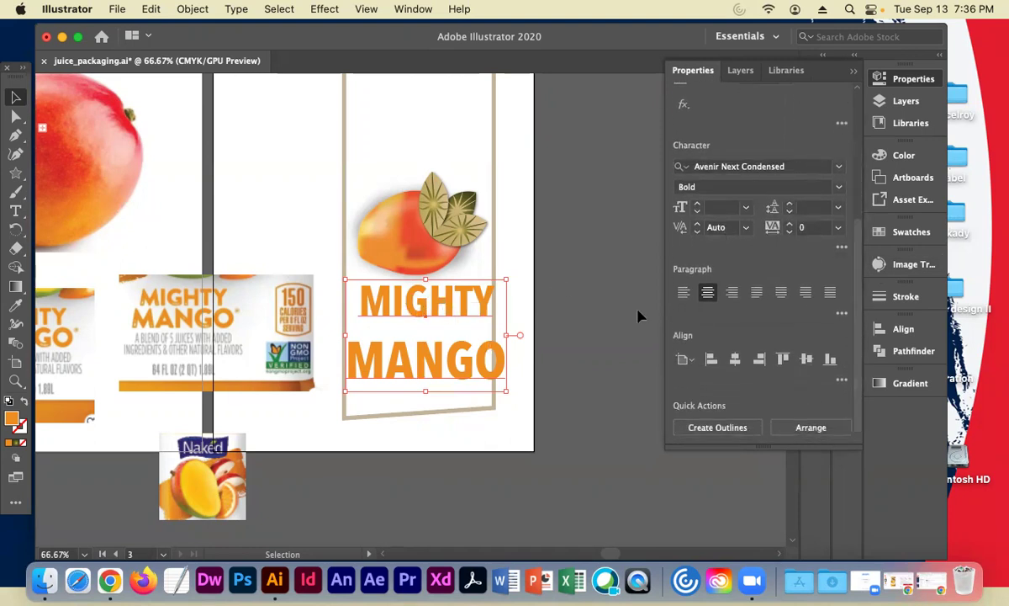
pyautogui.click(837, 209)
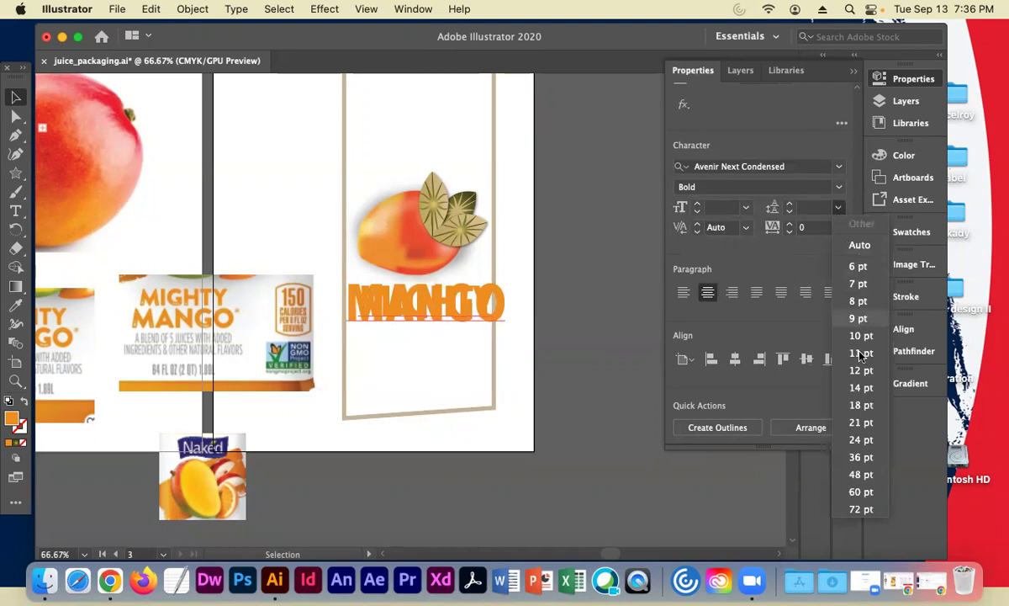
pyautogui.click(860, 474)
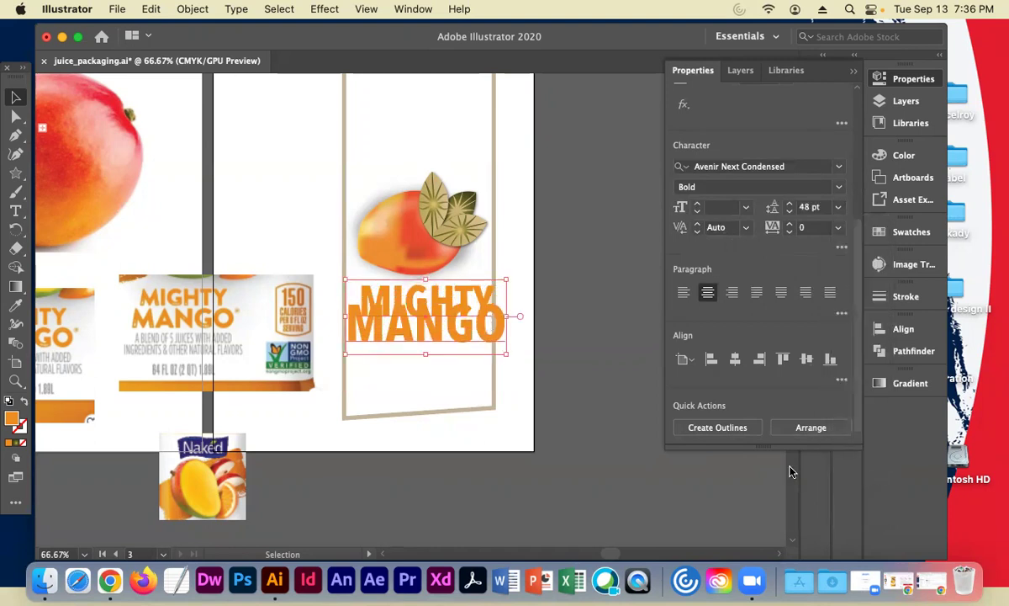
pyautogui.moveTo(790, 208); pyautogui.dragTo(791, 208)
pyautogui.moveTo(421, 362); pyautogui.dragTo(446, 343)
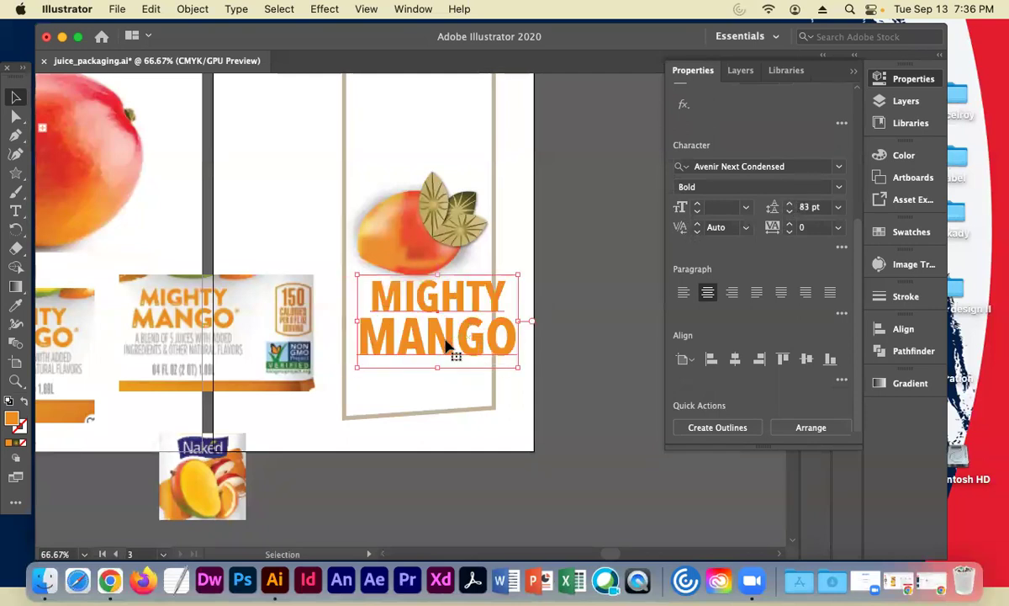
pyautogui.click(437, 396)
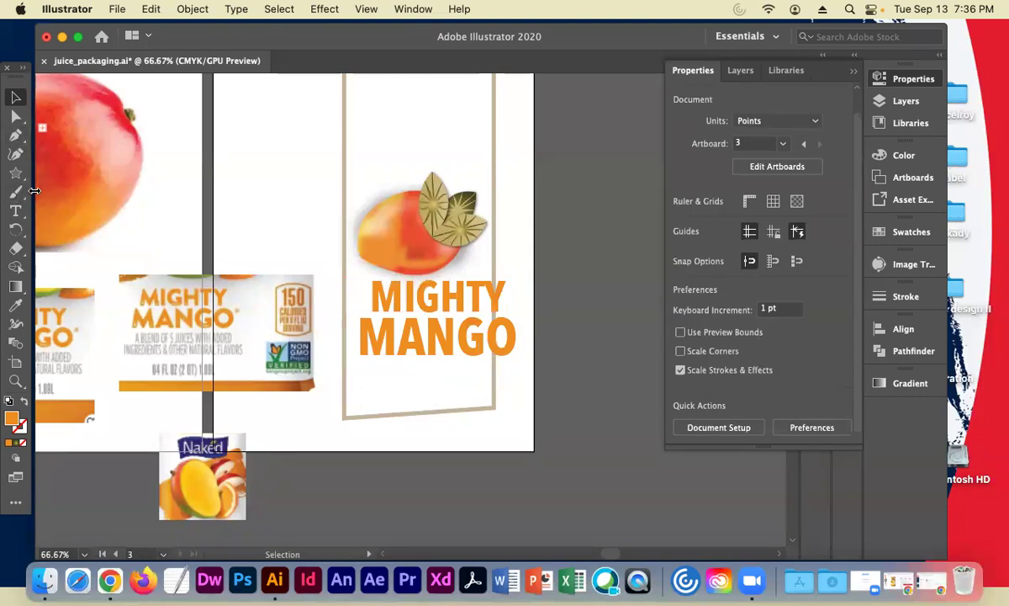
pyautogui.click(15, 211)
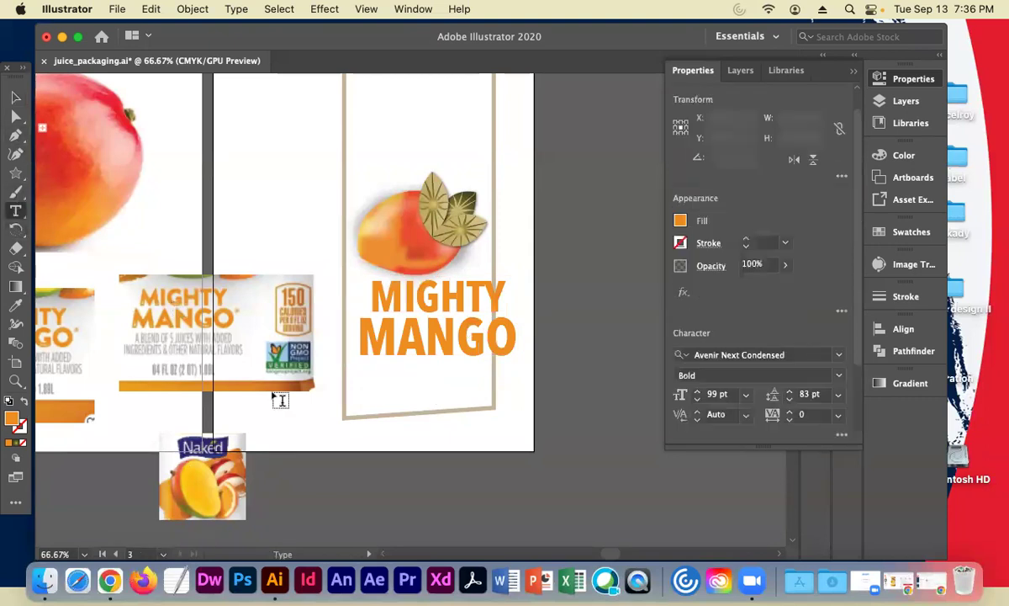
# Type the tagline 'A BLEND JUICES WITH ADDED INGREDIENTS & OTHER NATURAL FLAVORS' below the title
pyautogui.click(314, 439)
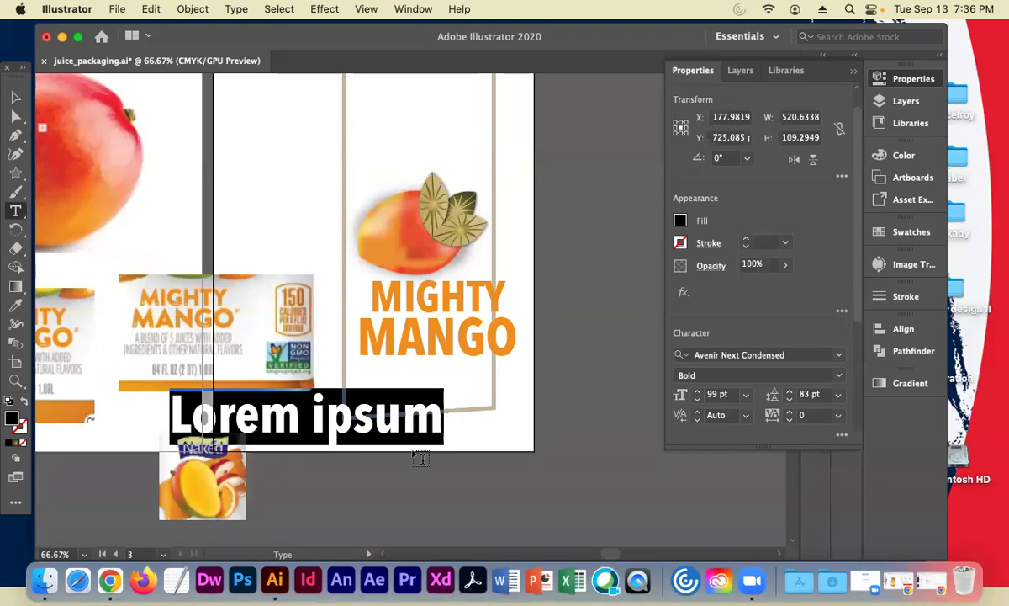
pyautogui.write('a blend')
pyautogui.press('BackSpace')
pyautogui.press('BackSpace')
pyautogui.press('BackSpace')
pyautogui.press('BackSpace')
pyautogui.press('BackSpace')
pyautogui.press('BackSpace')
pyautogui.press('BackSpace')
pyautogui.write('A b')
pyautogui.press('BackSpace')
pyautogui.write('Blend of 5')
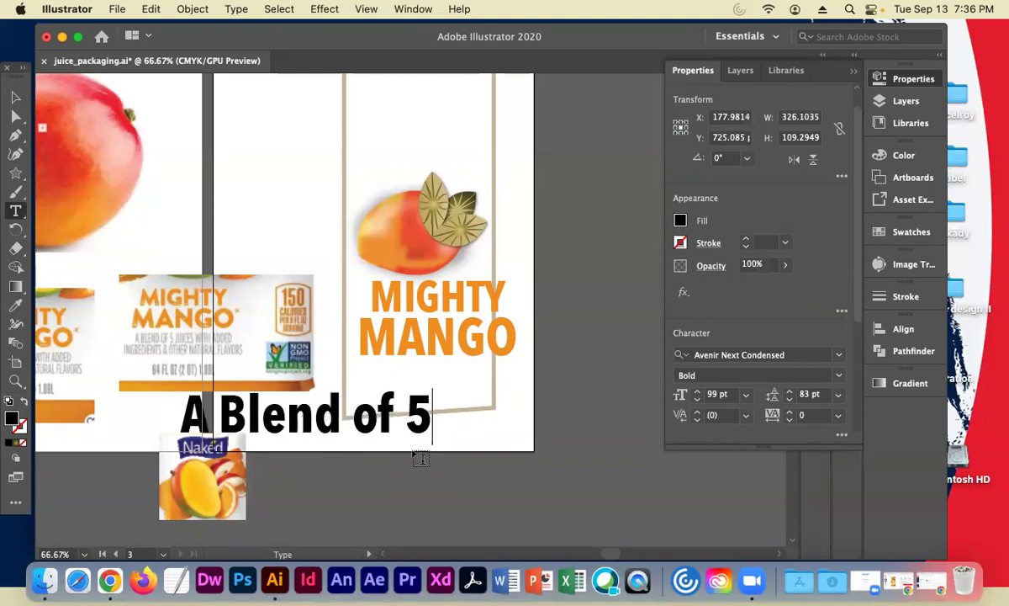
pyautogui.write('ices with')
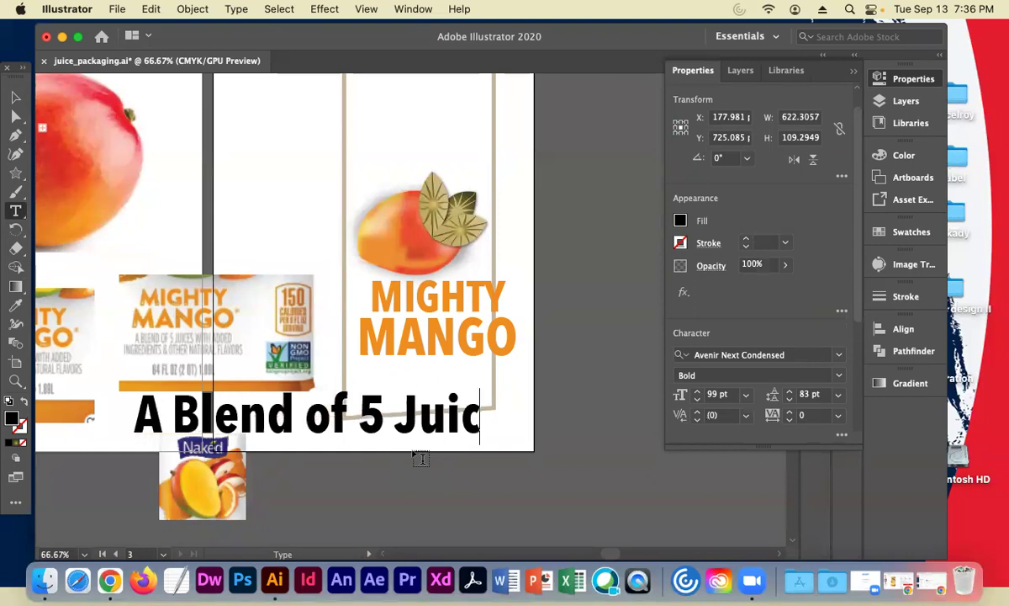
pyautogui.press('BackSpace')
pyautogui.press('BackSpace')
pyautogui.press('BackSpace')
pyautogui.press('BackSpace')
pyautogui.press('BackSpace')
pyautogui.write('wi')
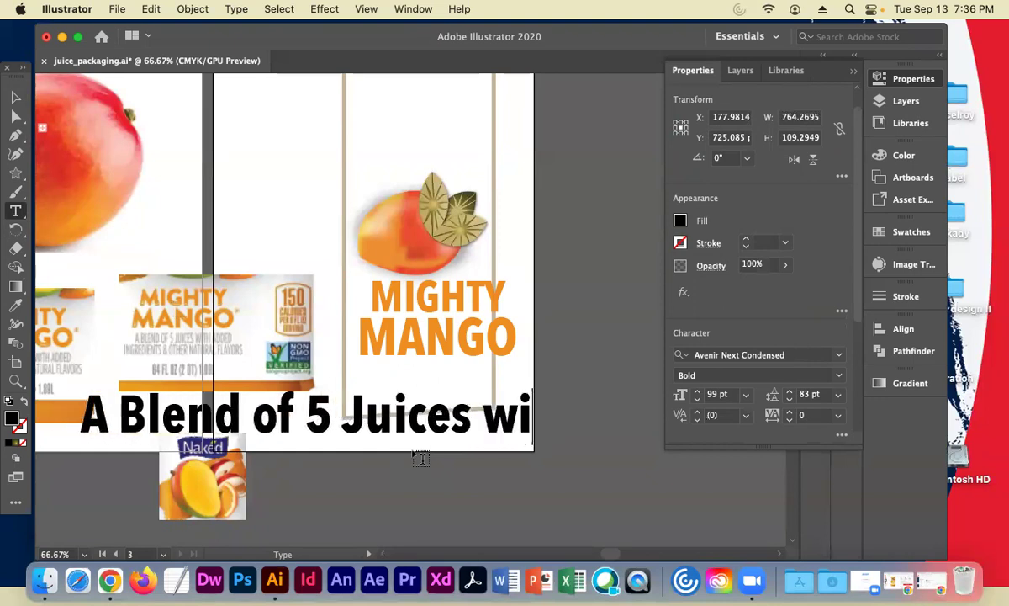
pyautogui.write('th')
pyautogui.press('BackSpace')
pyautogui.press('BackSpace')
pyautogui.press('BackSpace')
pyautogui.press('BackSpace')
pyautogui.press('BackSpace')
pyautogui.press('BackSpace')
pyautogui.press('BackSpace')
pyautogui.press('BackSpace')
pyautogui.press('BackSpace')
pyautogui.press('BackSpace')
pyautogui.press('BackSpace')
pyautogui.press('BackSpace')
pyautogui.press('BackSpace')
pyautogui.press('BackSpace')
pyautogui.press('BackSpace')
pyautogui.press('BackSpace')
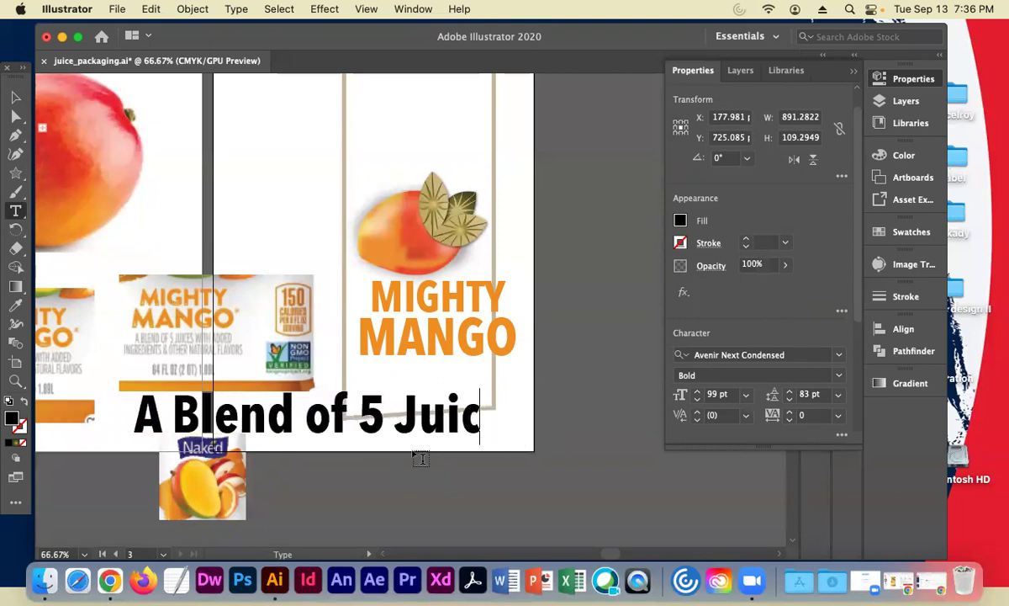
pyautogui.press('BackSpace')
pyautogui.press('BackSpace')
pyautogui.press('BackSpace')
pyautogui.press('BackSpace')
pyautogui.press('BackSpace')
pyautogui.write('LEND JUI')
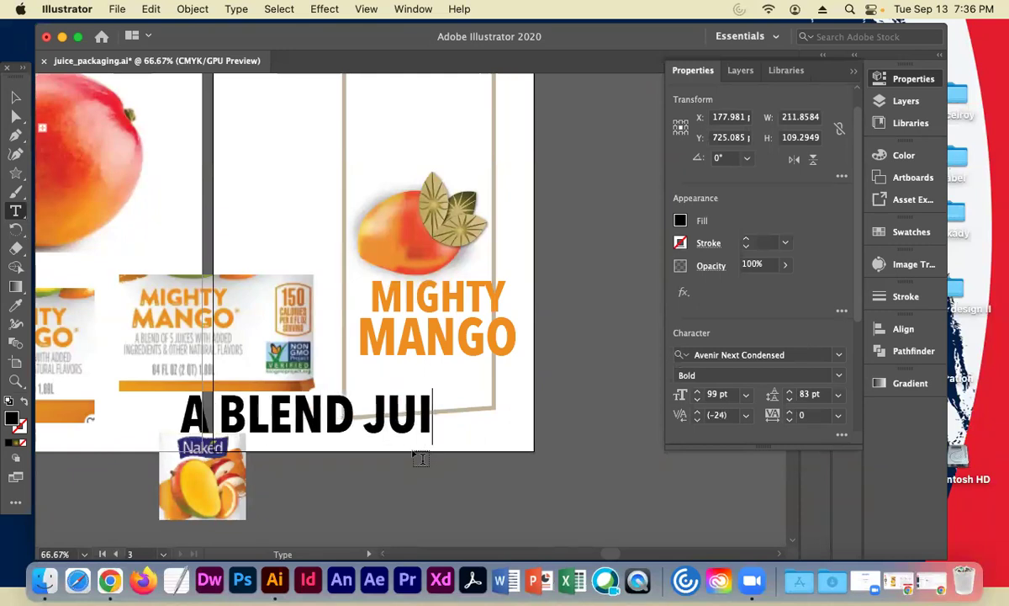
pyautogui.write('CES WITH')
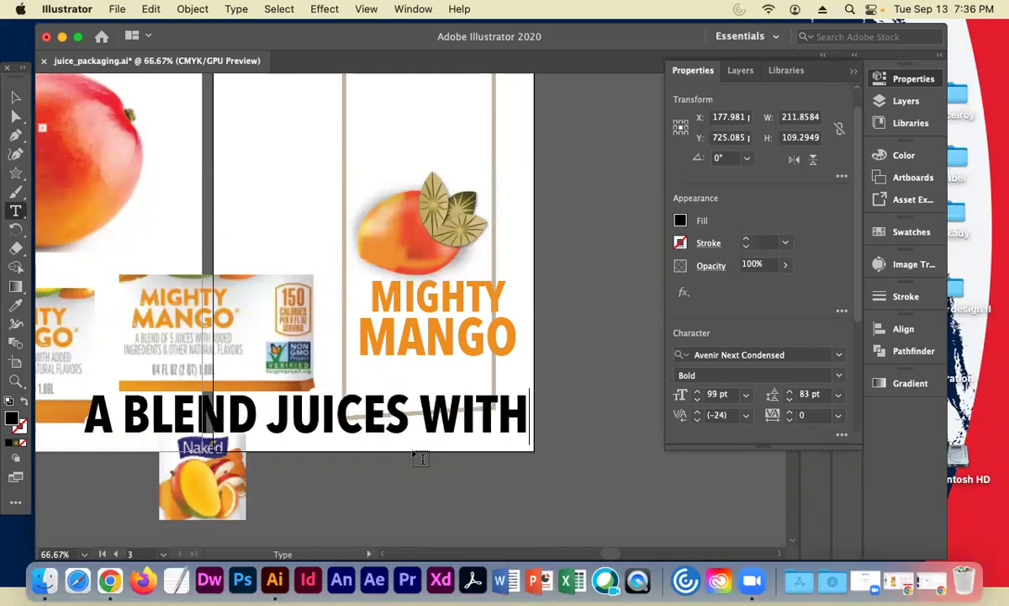
pyautogui.write(' ADDED')
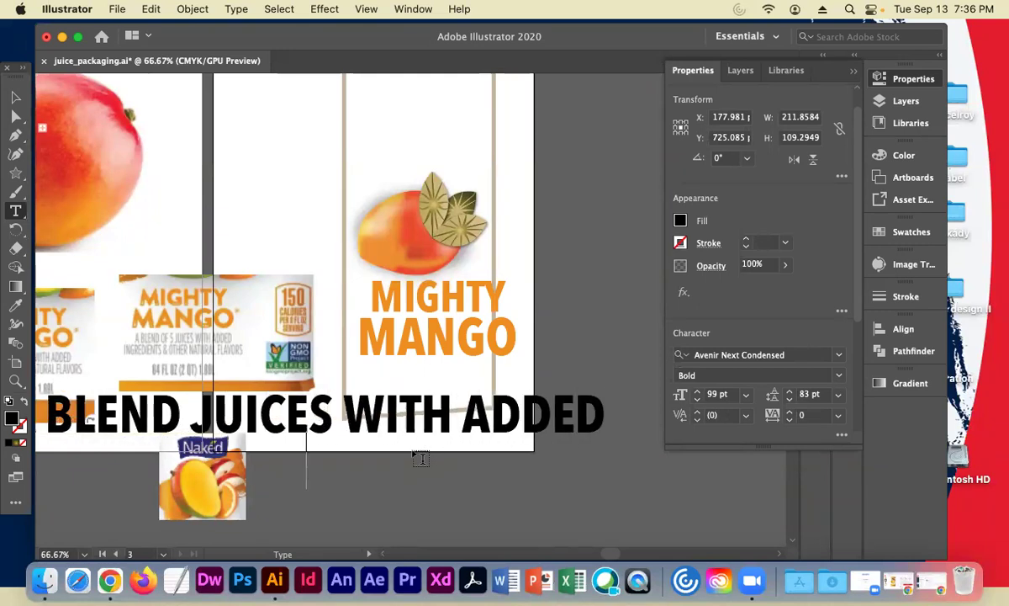
pyautogui.write('INGREDIEN')
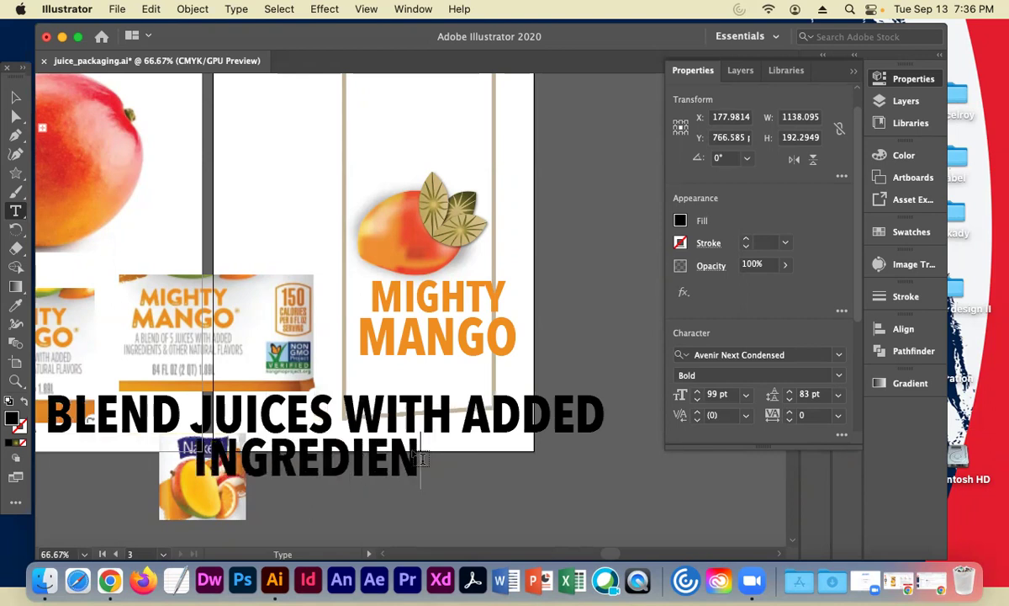
pyautogui.write('TS & OTHER NATURE')
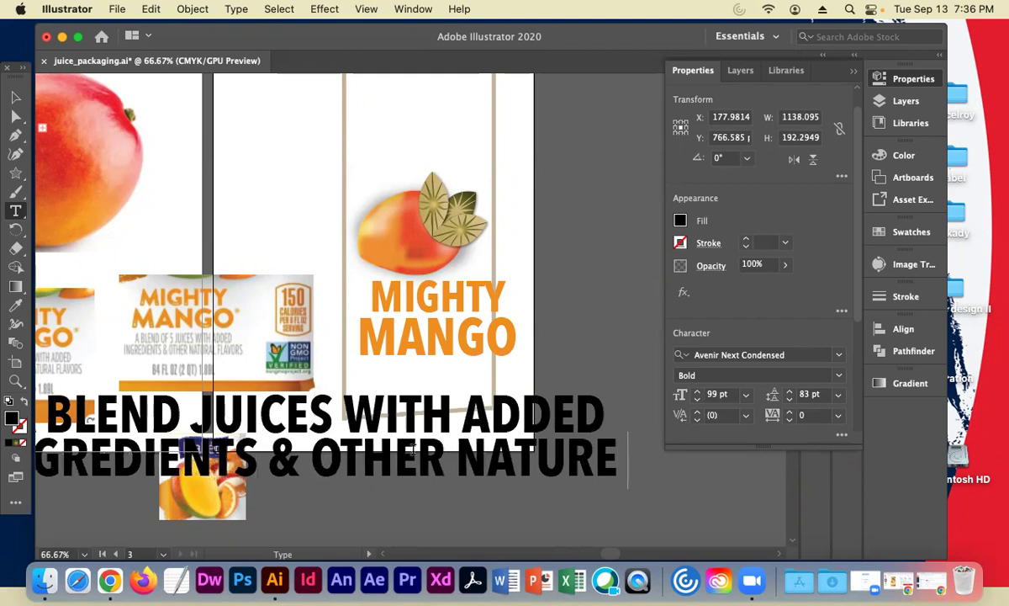
pyautogui.press('BackSpace')
pyautogui.write('AL FLA')
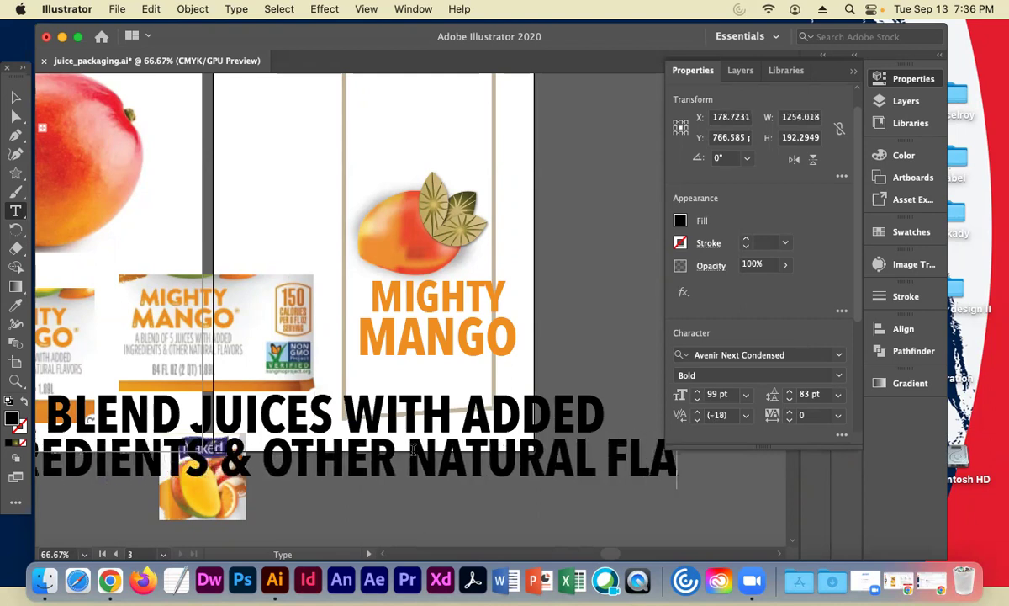
pyautogui.write('VORS')
pyautogui.click(15, 96)
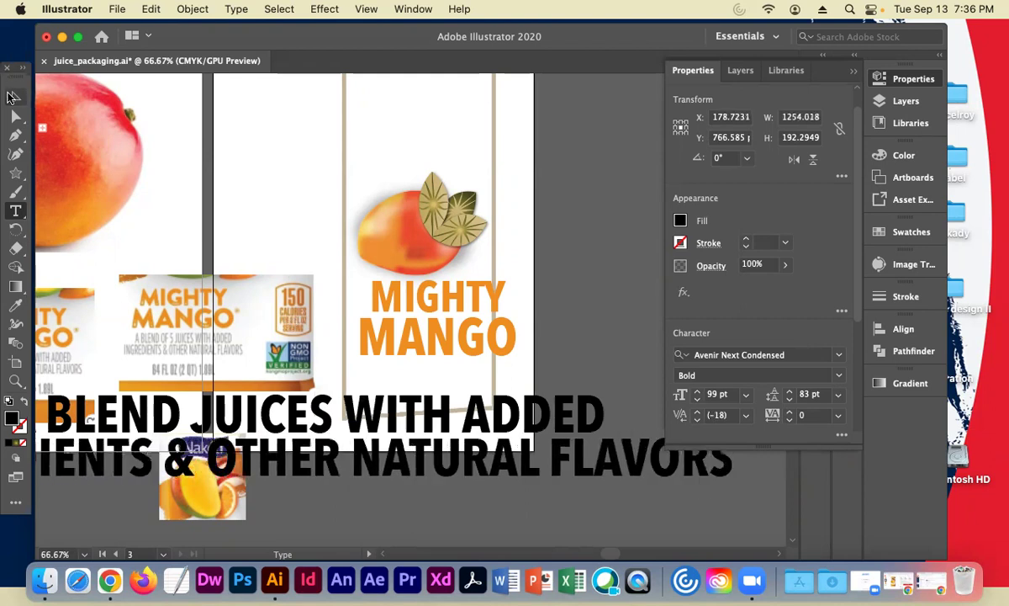
# Make the tagline Regular 24 pt and move it under the title
pyautogui.click(839, 376)
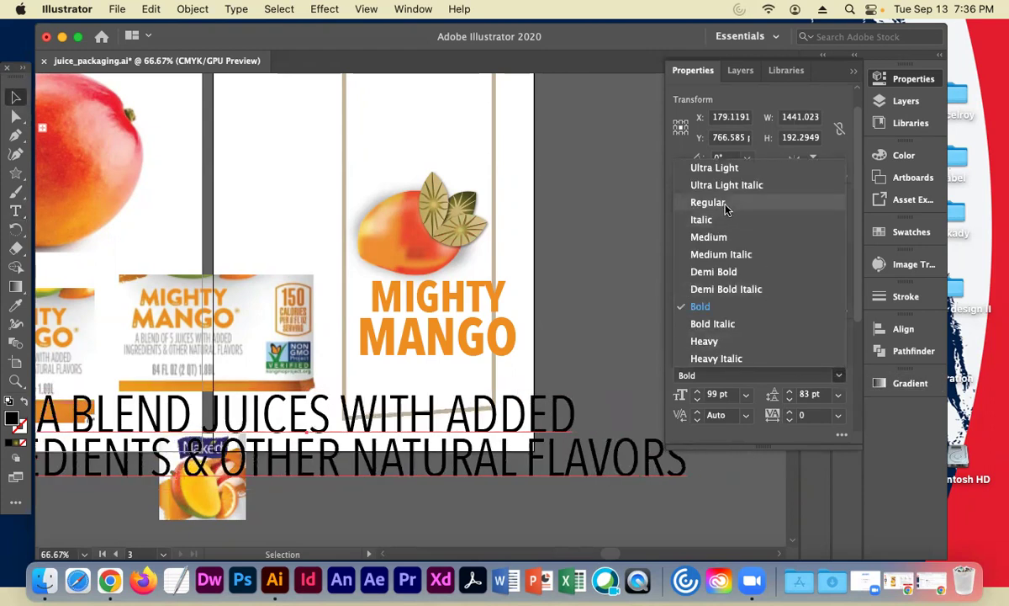
pyautogui.click(725, 203)
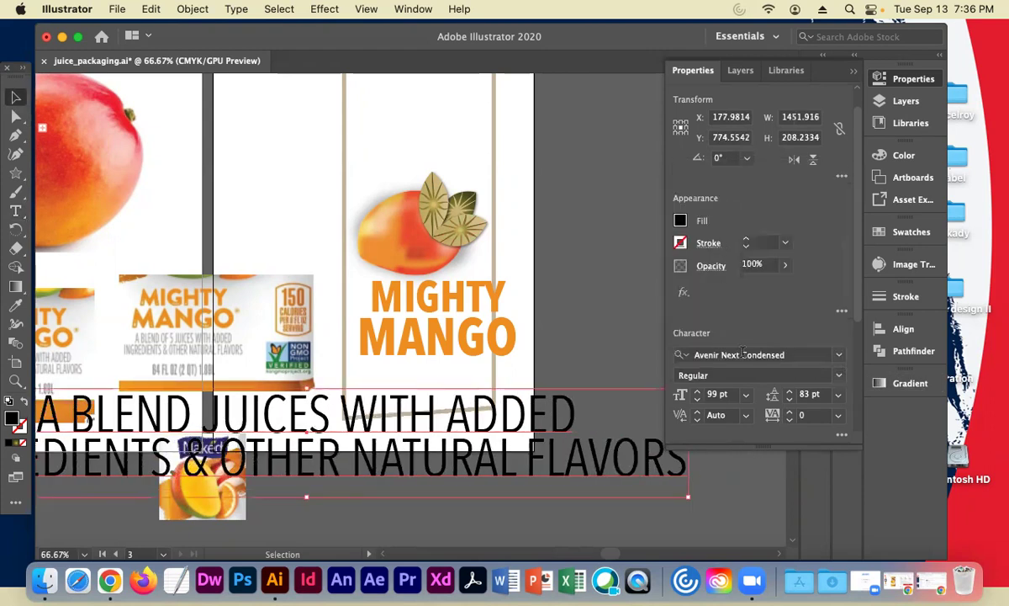
pyautogui.click(747, 395)
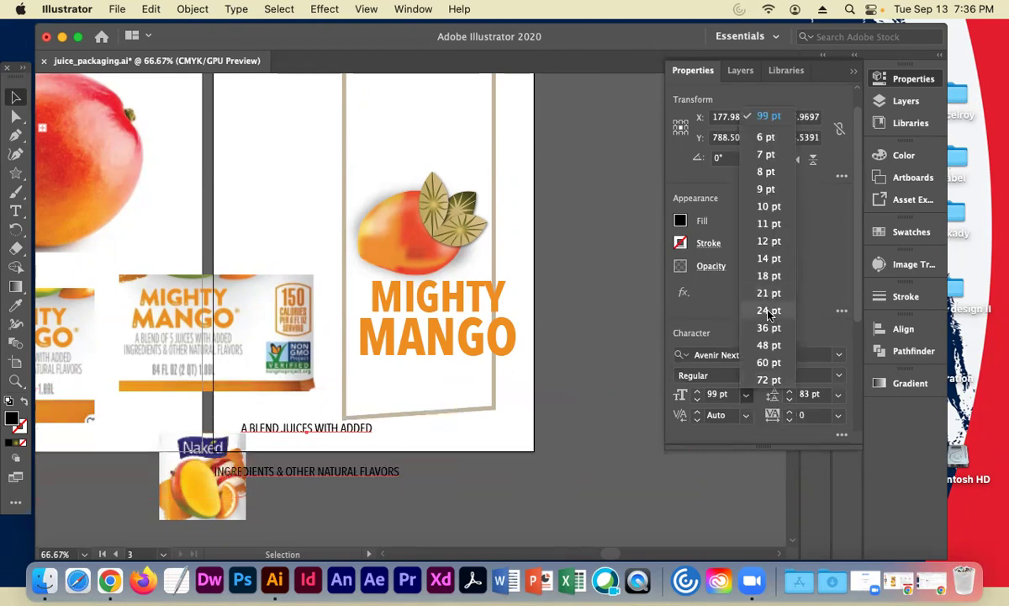
pyautogui.click(768, 311)
pyautogui.moveTo(323, 438); pyautogui.dragTo(446, 380)
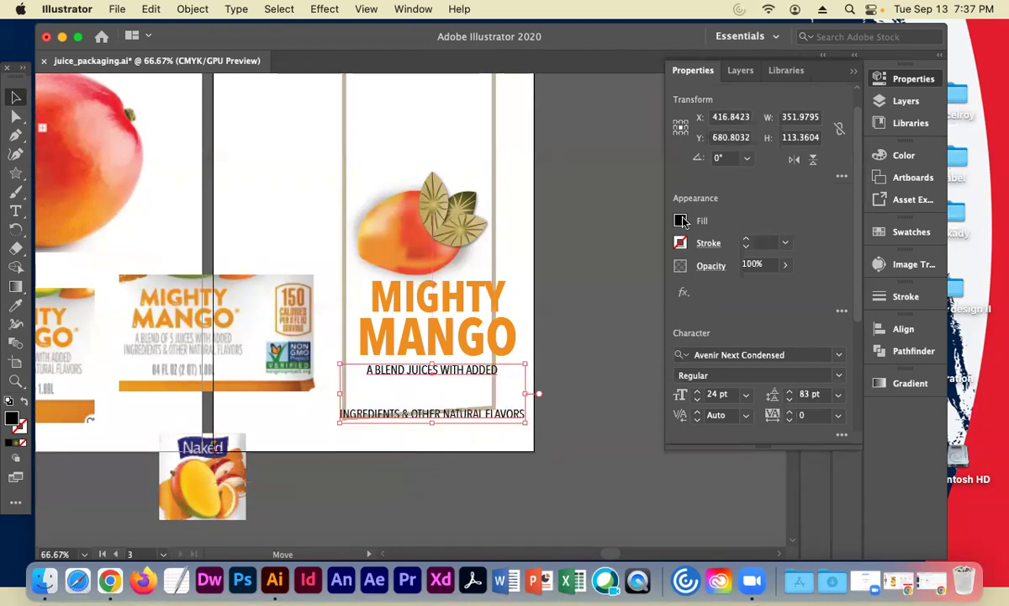
pyautogui.click(680, 221)
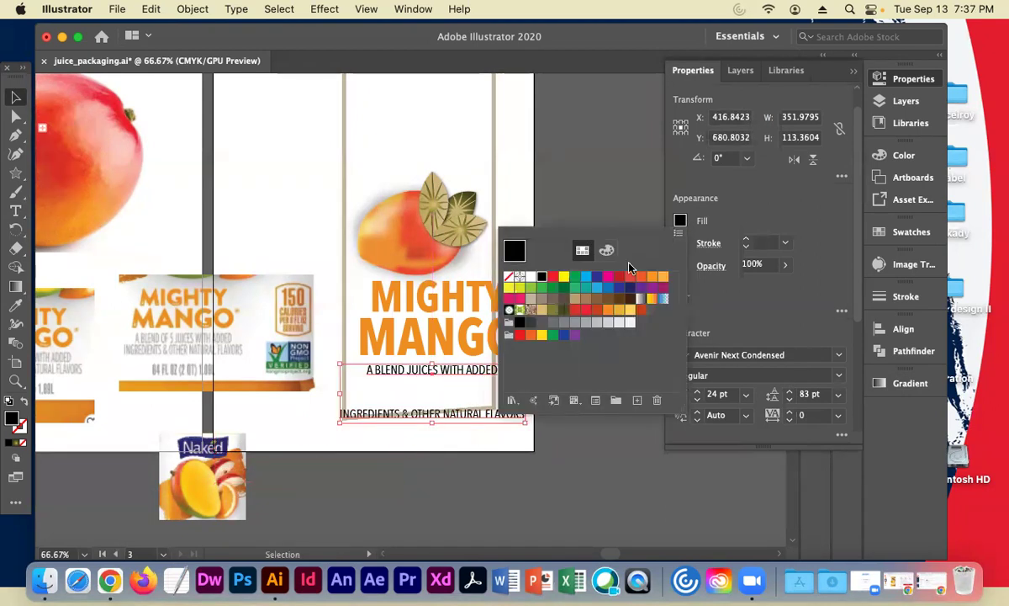
# Recolour the tagline, give it 24 pt leading, and scale it down slightly
pyautogui.click(554, 311)
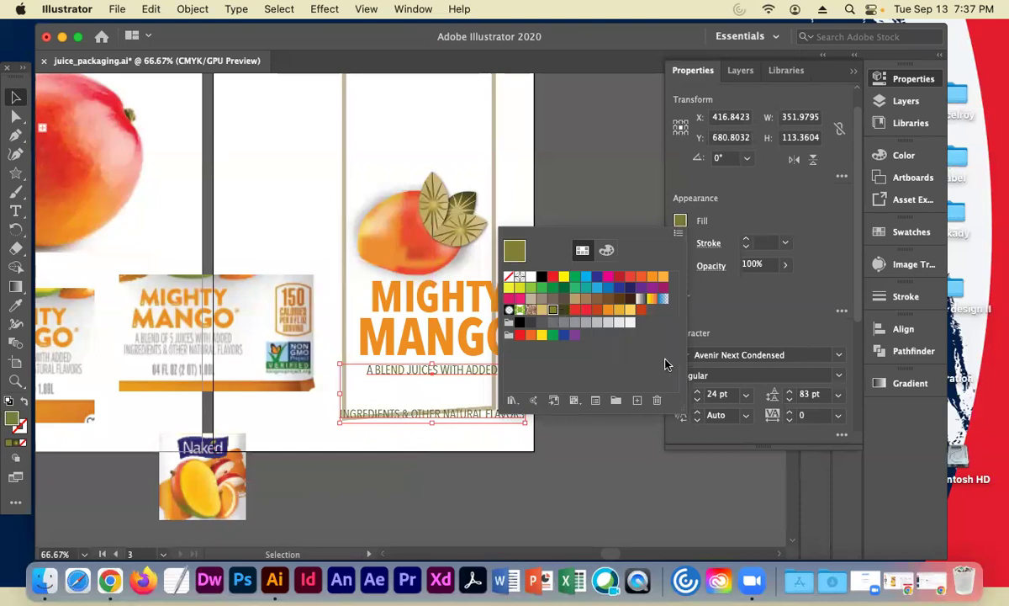
pyautogui.click(693, 290)
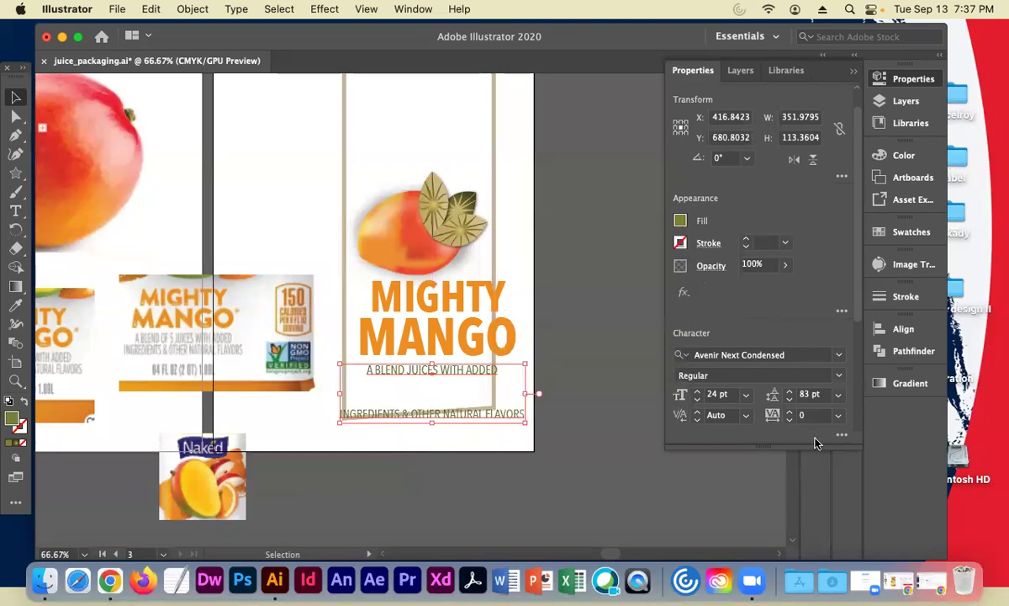
pyautogui.click(838, 395)
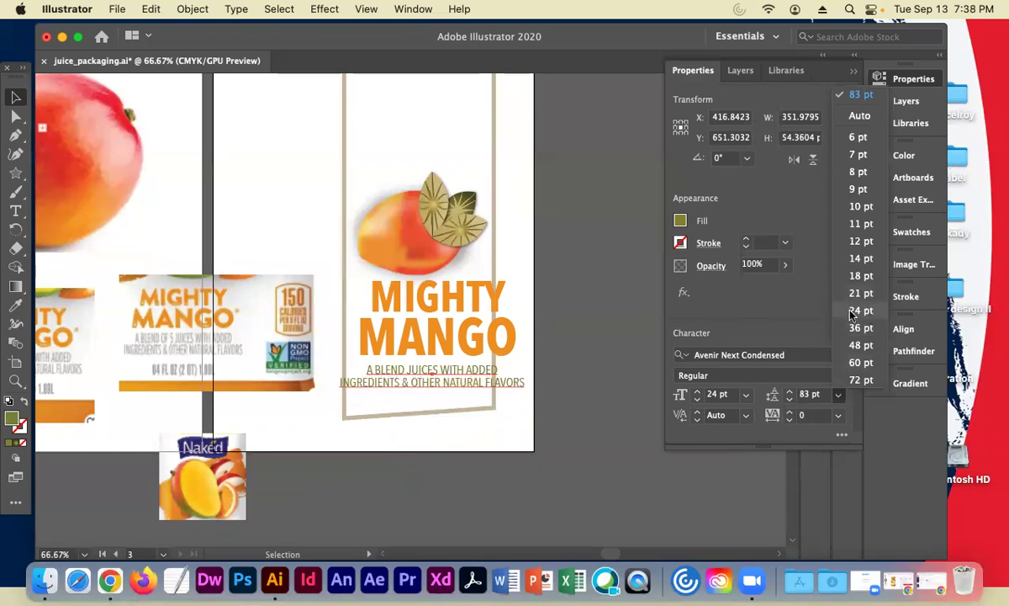
pyautogui.click(852, 312)
pyautogui.moveTo(525, 388); pyautogui.dragTo(496, 389)
# Centre the tagline horizontally just beneath the MIGHTY MANGO title
pyautogui.moveTo(421, 379); pyautogui.dragTo(449, 377)
pyautogui.keyDown('shift'); pyautogui.click(455, 345); pyautogui.keyUp('shift')
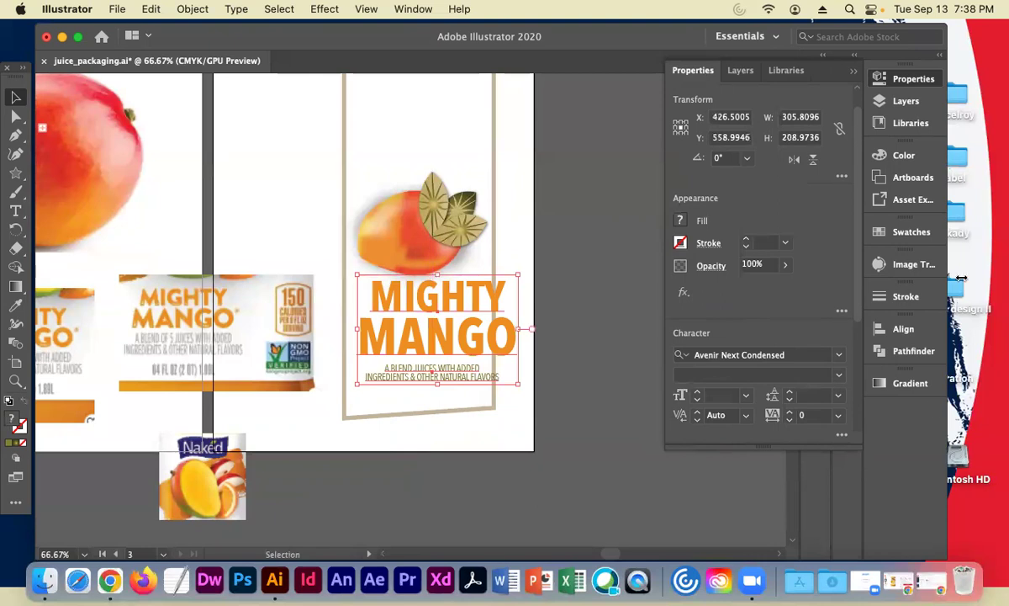
pyautogui.click(907, 330)
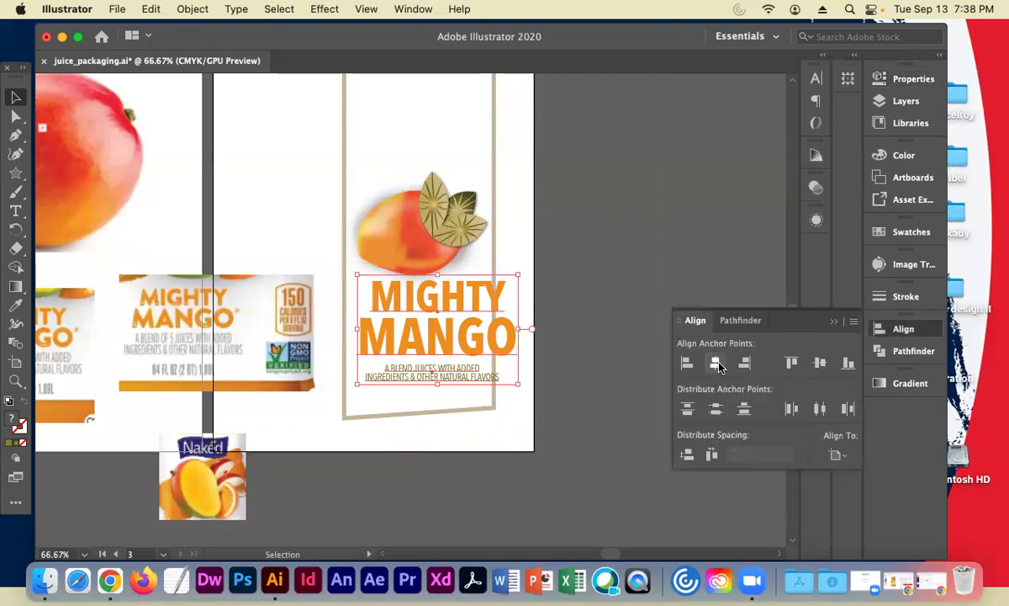
pyautogui.click(719, 368)
pyautogui.click(578, 418)
pyautogui.click(446, 374)
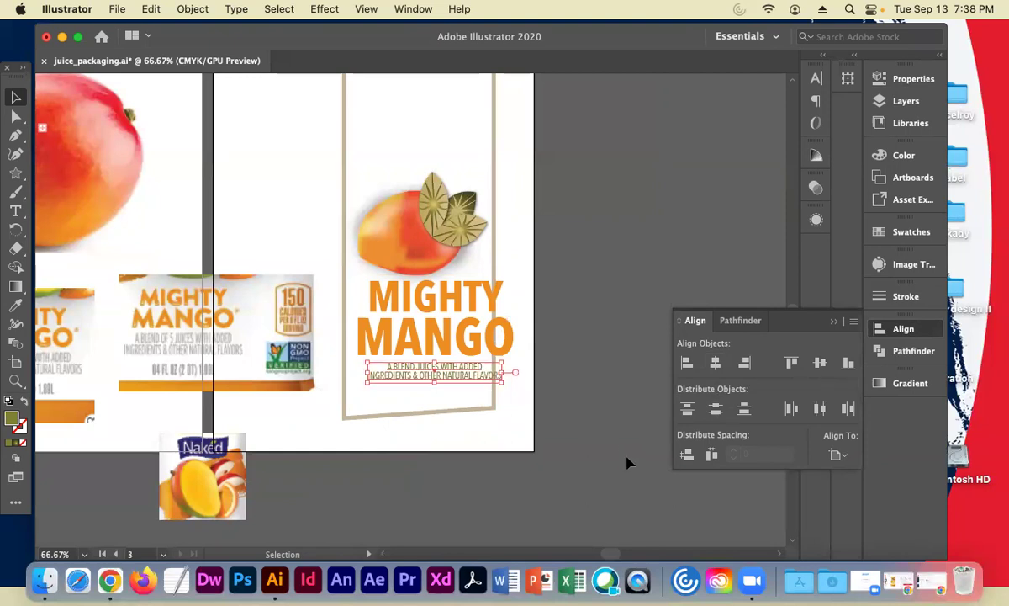
pyautogui.click(580, 433)
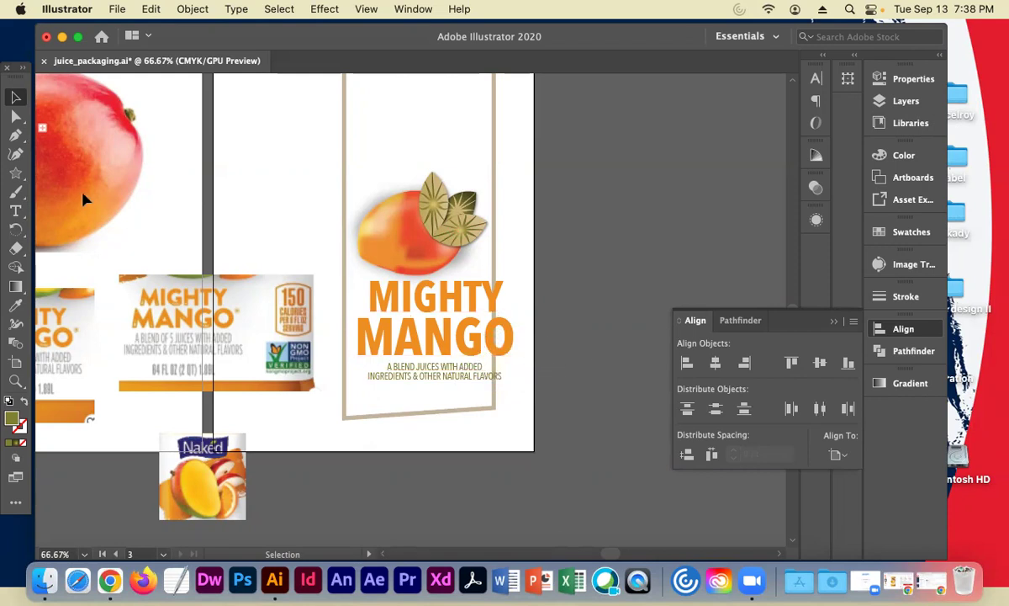
# Duplicate the title onto the pasteboard and highlight all of the copy's text
pyautogui.click(404, 324)
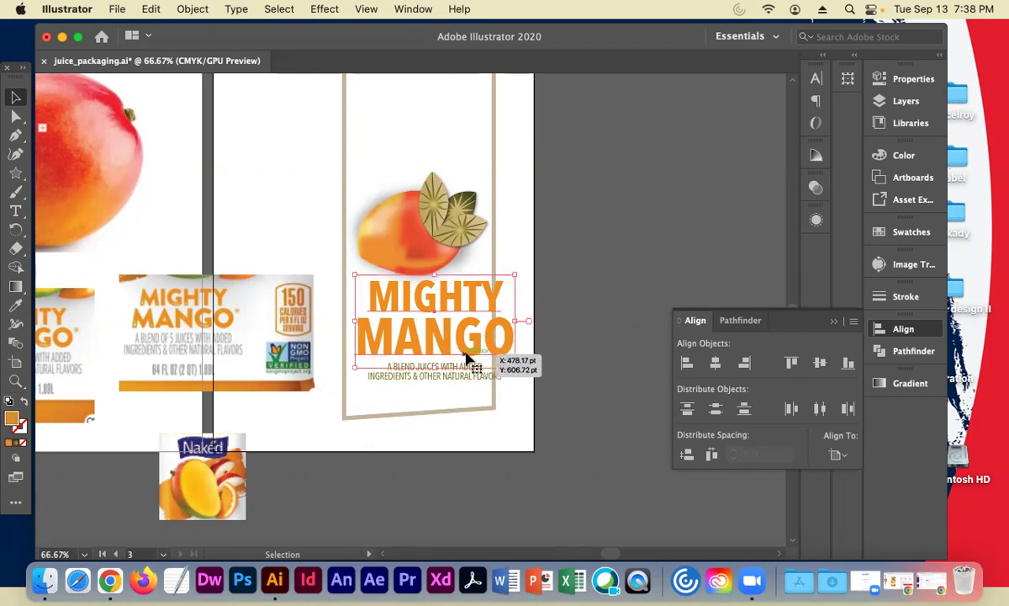
pyautogui.moveTo(498, 281); pyautogui.dragTo(593, 251)
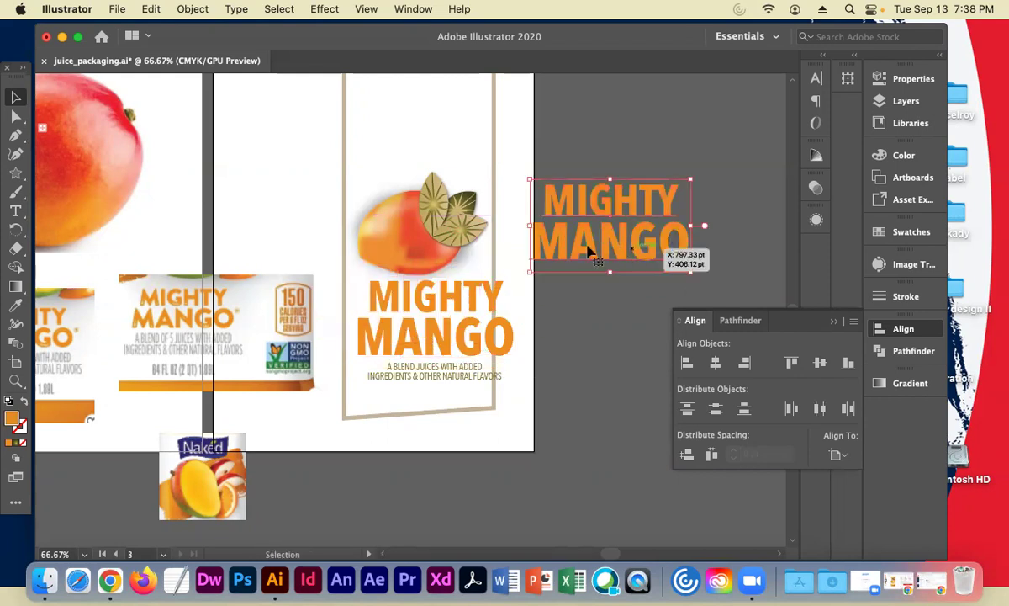
pyautogui.press('t')
pyautogui.moveTo(680, 238); pyautogui.dragTo(530, 174)
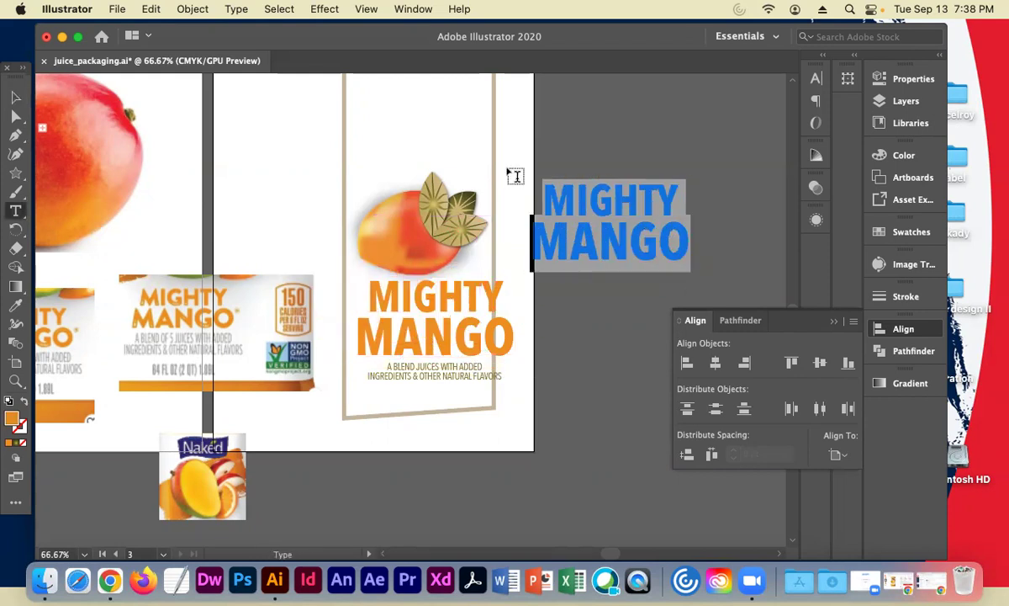
pyautogui.click(236, 10)
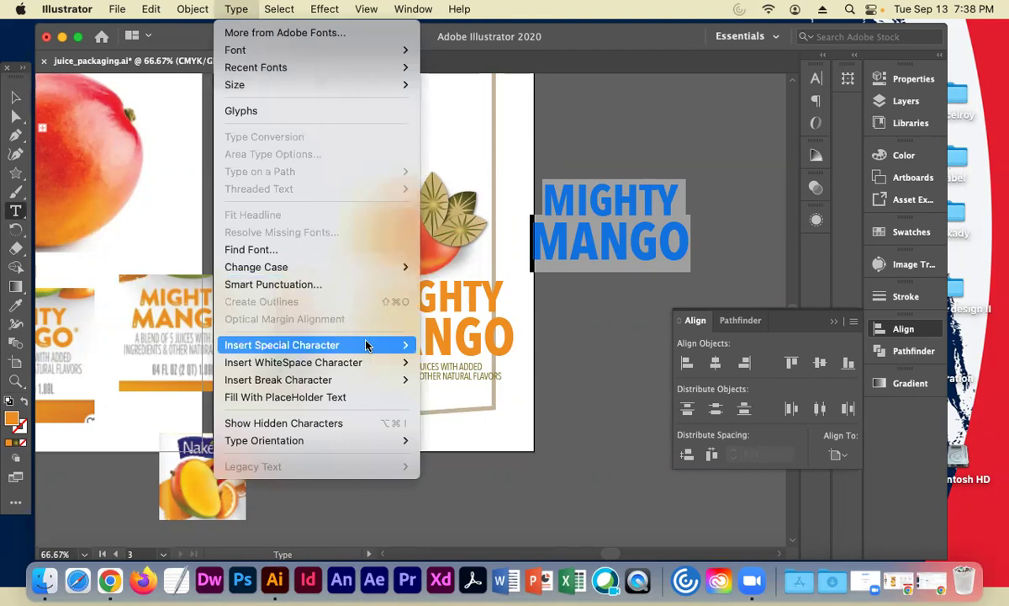
# Replace the highlighted text with the Registered Trademark symbol ®
pyautogui.moveTo(370, 344)
pyautogui.moveTo(455, 347)
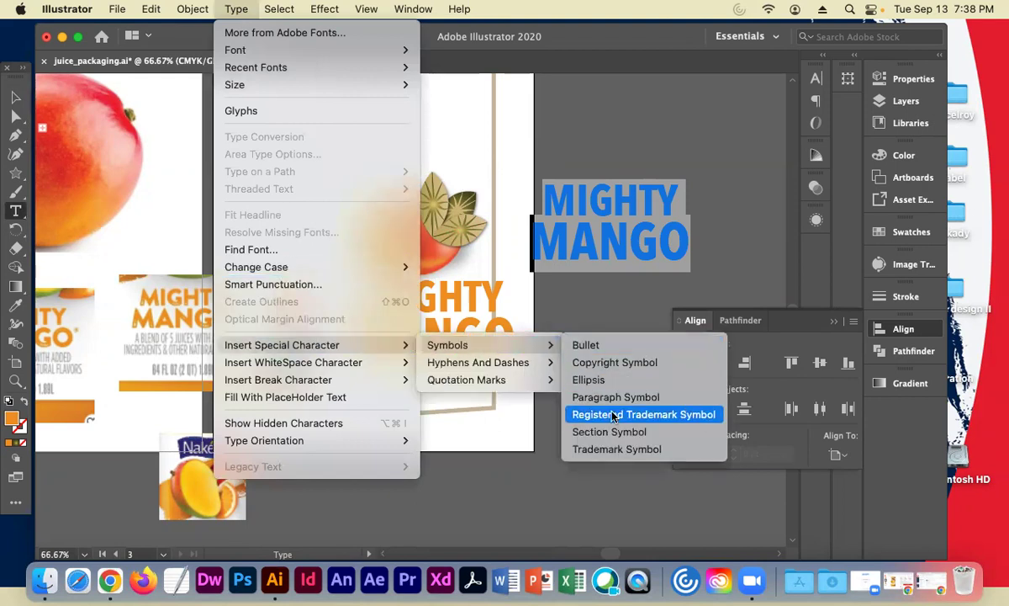
pyautogui.click(643, 414)
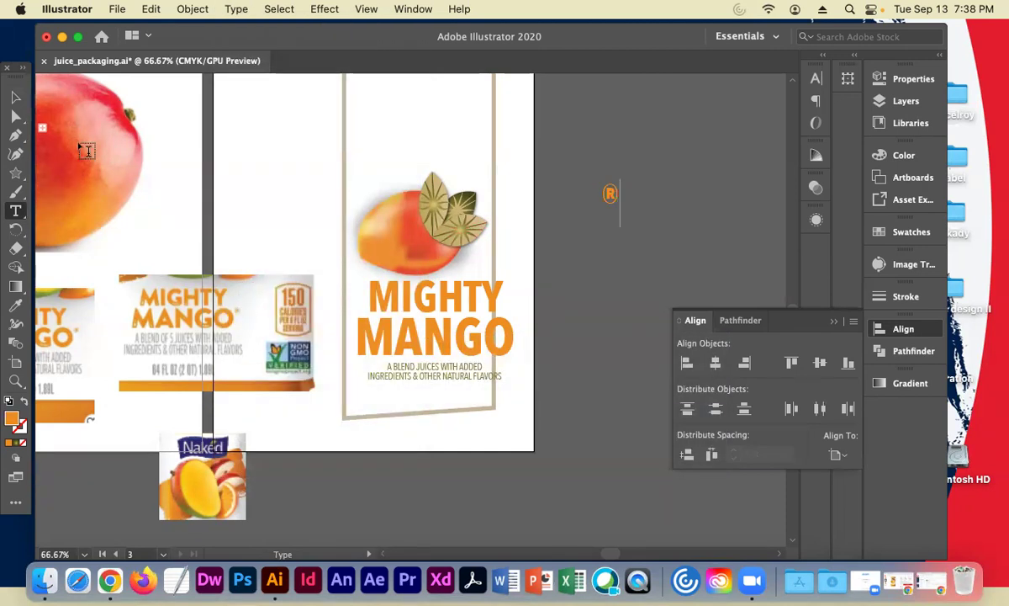
# Set the ® symbol's font size to 18 pt
pyautogui.click(13, 100)
pyautogui.moveTo(607, 223)
pyautogui.mouseDown()
pyautogui.moveTo(607, 205)
pyautogui.moveTo(607, 223)
pyautogui.mouseUp()
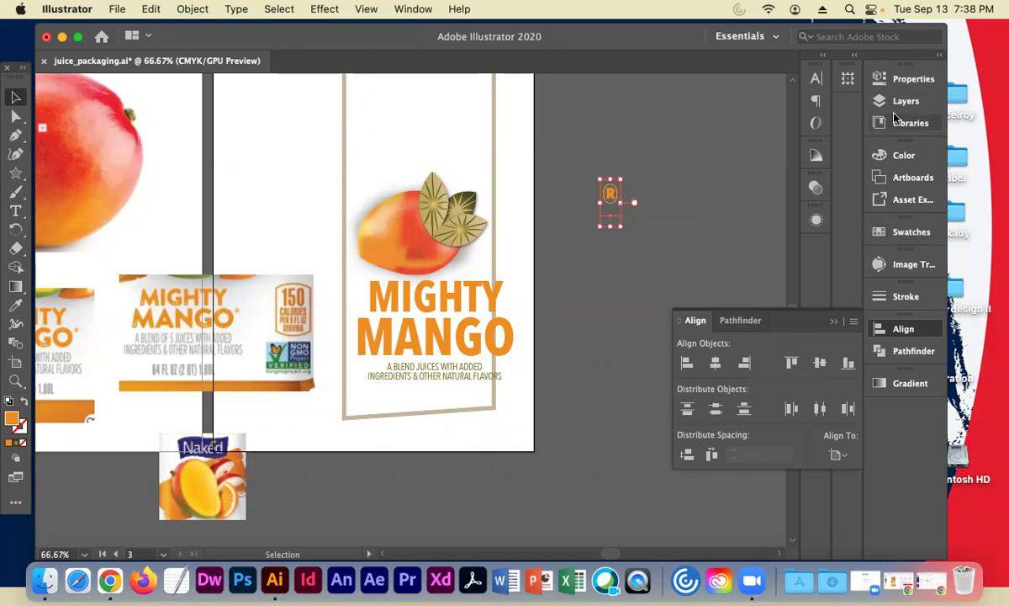
pyautogui.click(883, 77)
pyautogui.click(746, 395)
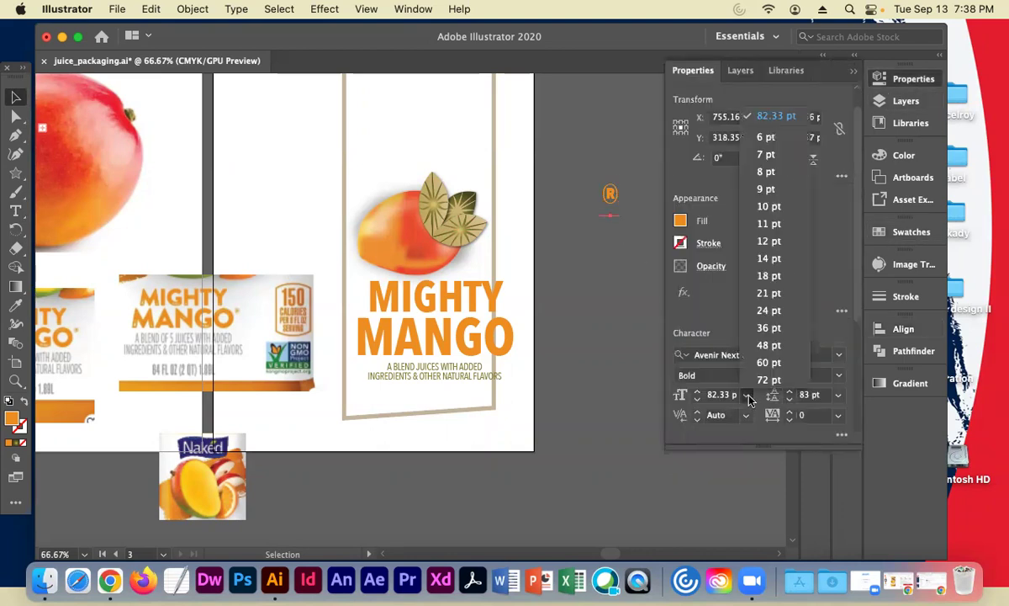
pyautogui.click(767, 188)
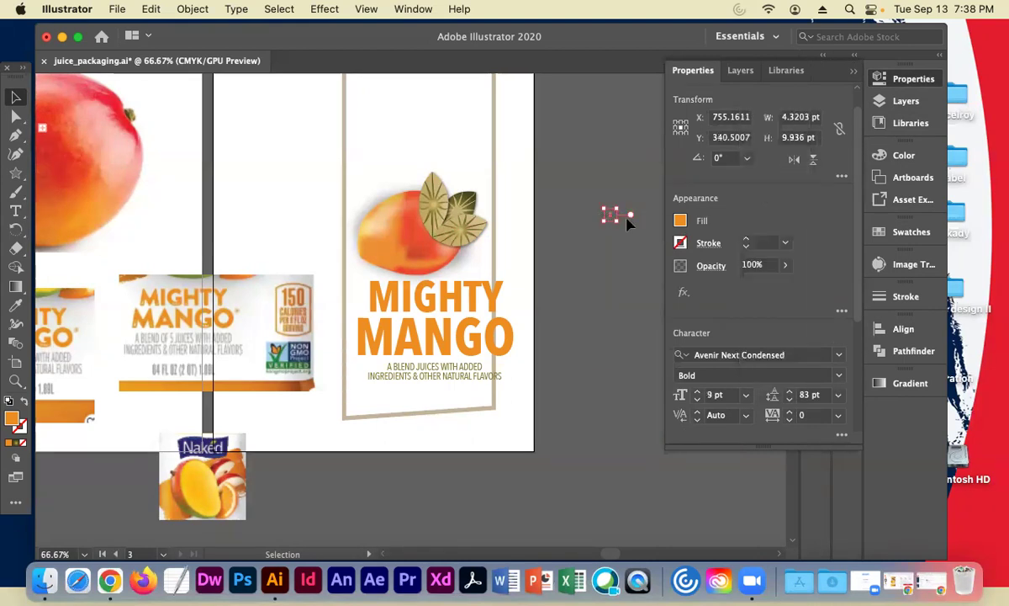
pyautogui.press('super+equal')
pyautogui.press('super+equal')
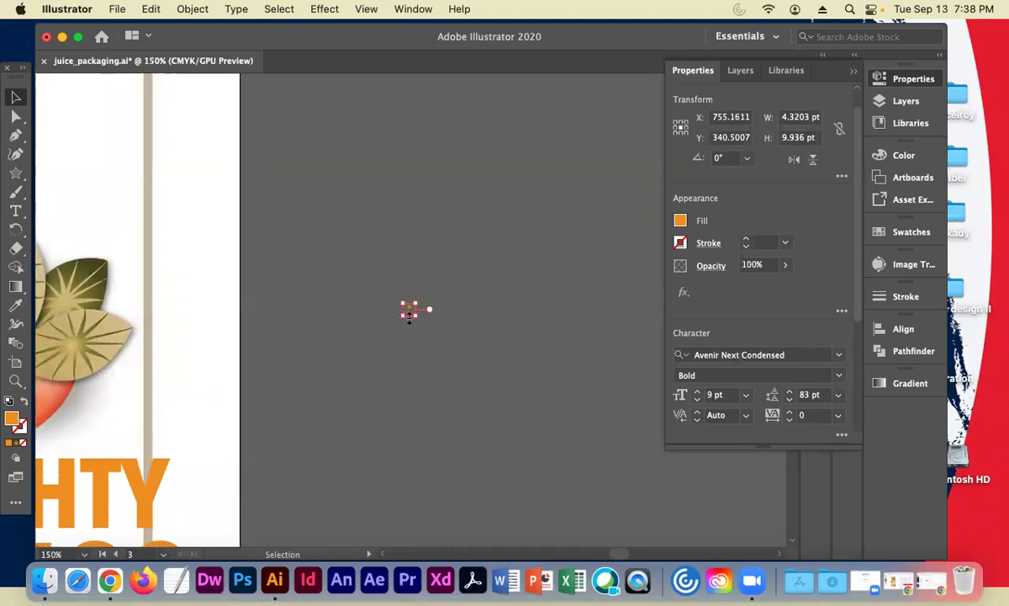
pyautogui.click(696, 395)
# Place the ® at the top right of MANGO on the label
pyautogui.moveTo(409, 307); pyautogui.dragTo(227, 492)
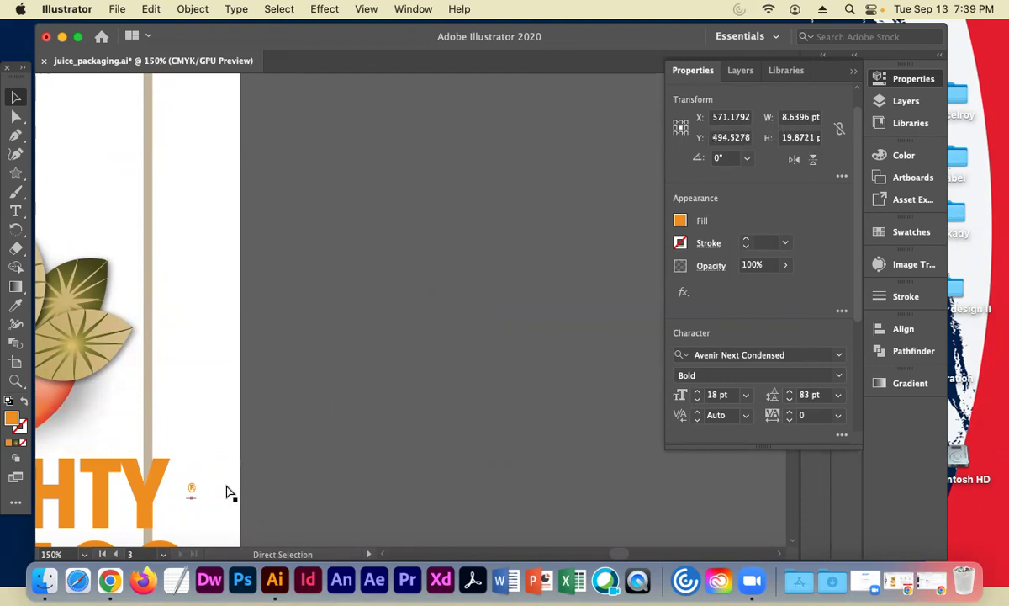
pyautogui.press('super+minus')
pyautogui.press('super+minus')
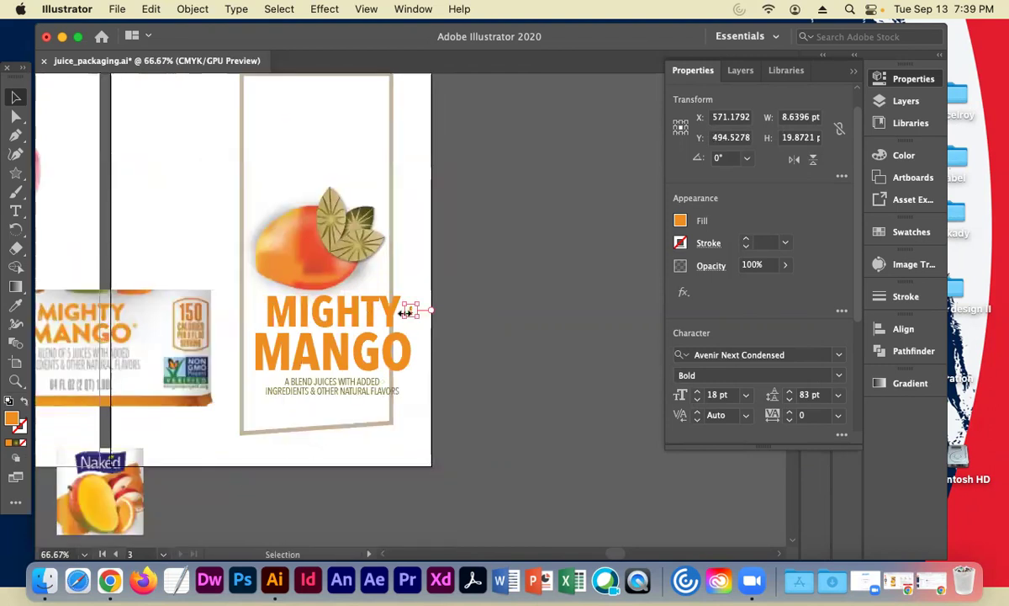
pyautogui.press('a')
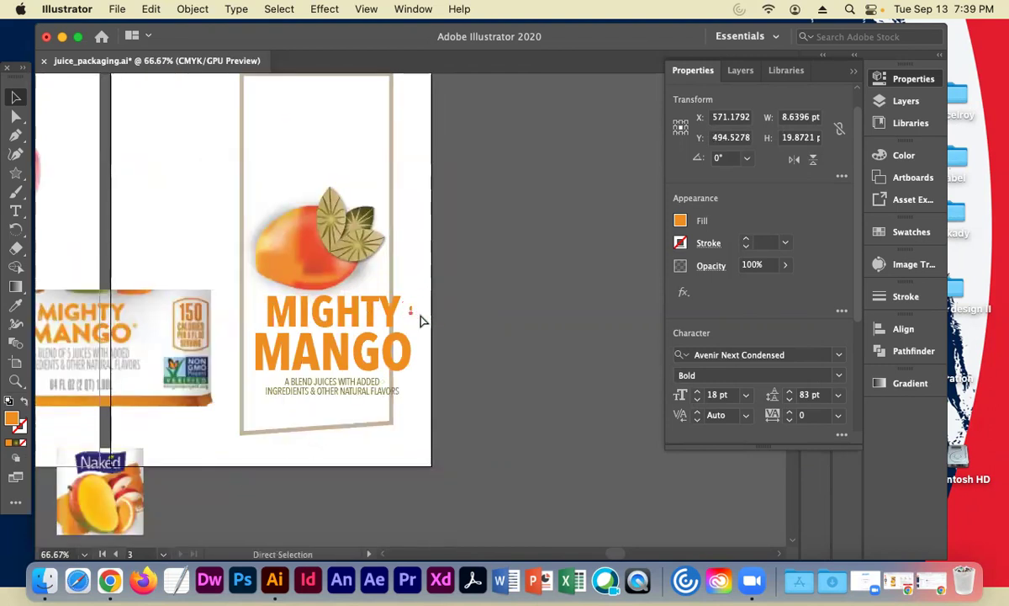
pyautogui.press('super+equal')
pyautogui.press('super+equal')
pyautogui.press('super+equal')
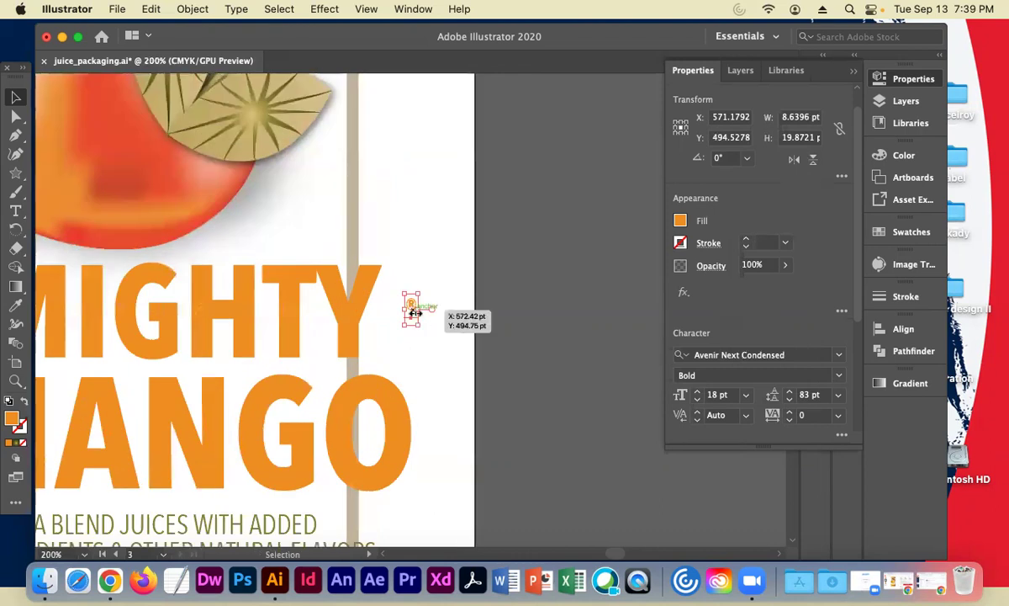
pyautogui.moveTo(410, 302); pyautogui.dragTo(415, 386)
pyautogui.click(522, 404)
pyautogui.press('super+minus')
pyautogui.press('super+minus')
pyautogui.press('super+minus')
pyautogui.press('super+minus')
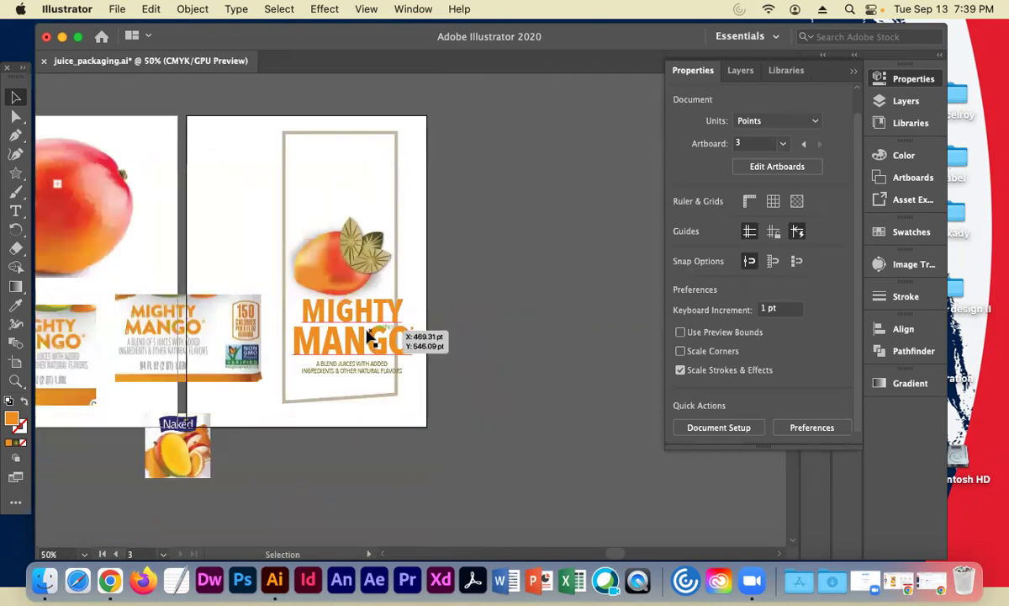
# Set a tagline copy aside, then convert the title and tagline to outlines
pyautogui.click(341, 372)
pyautogui.moveTo(341, 373); pyautogui.dragTo(572, 299)
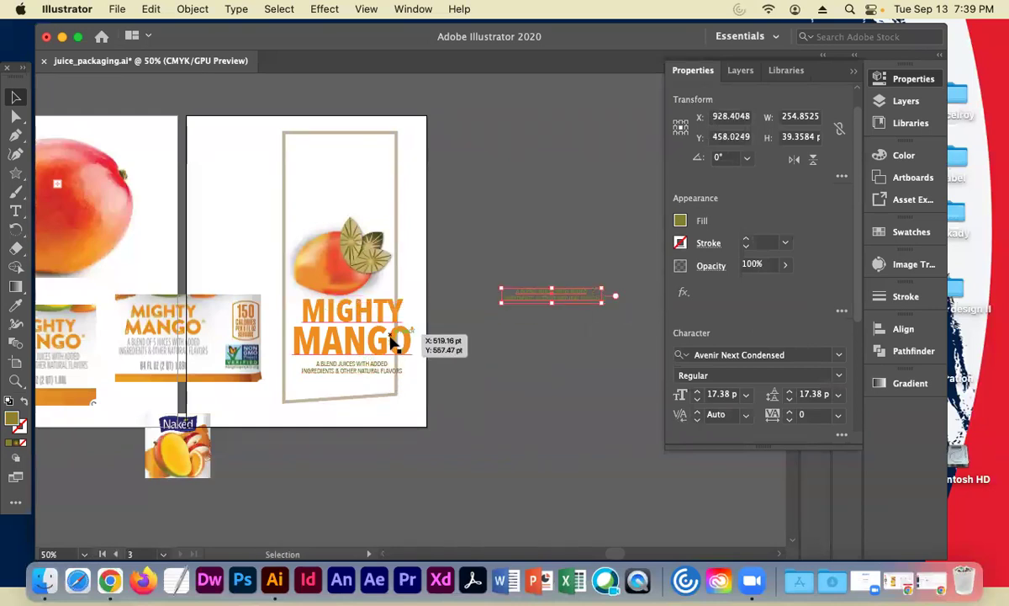
pyautogui.click(388, 372)
pyautogui.keyDown('shift'); pyautogui.click(378, 379); pyautogui.keyUp('shift')
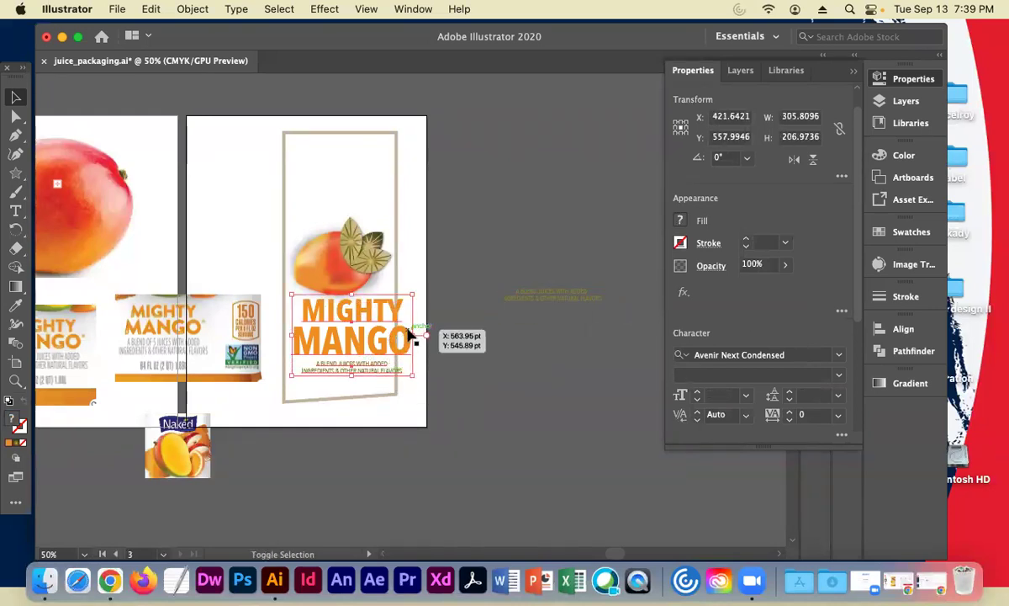
pyautogui.click(235, 9)
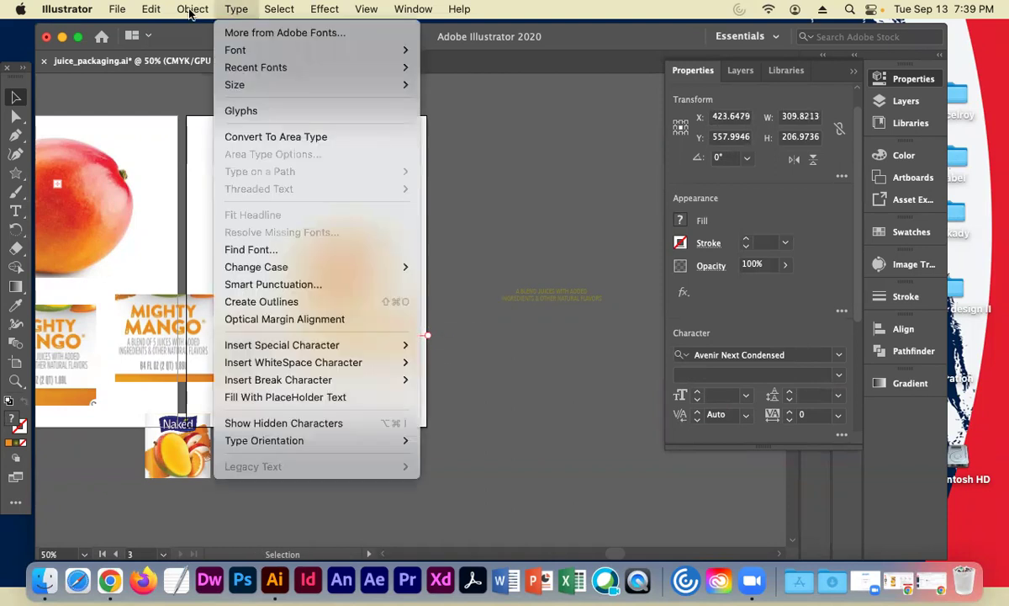
pyautogui.moveTo(192, 10)
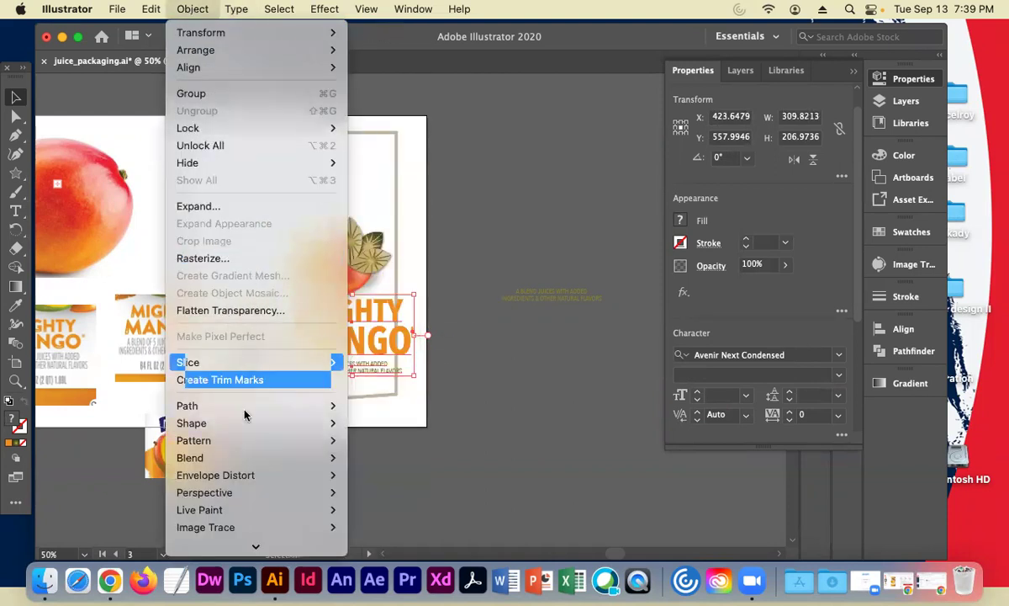
pyautogui.moveTo(238, 9)
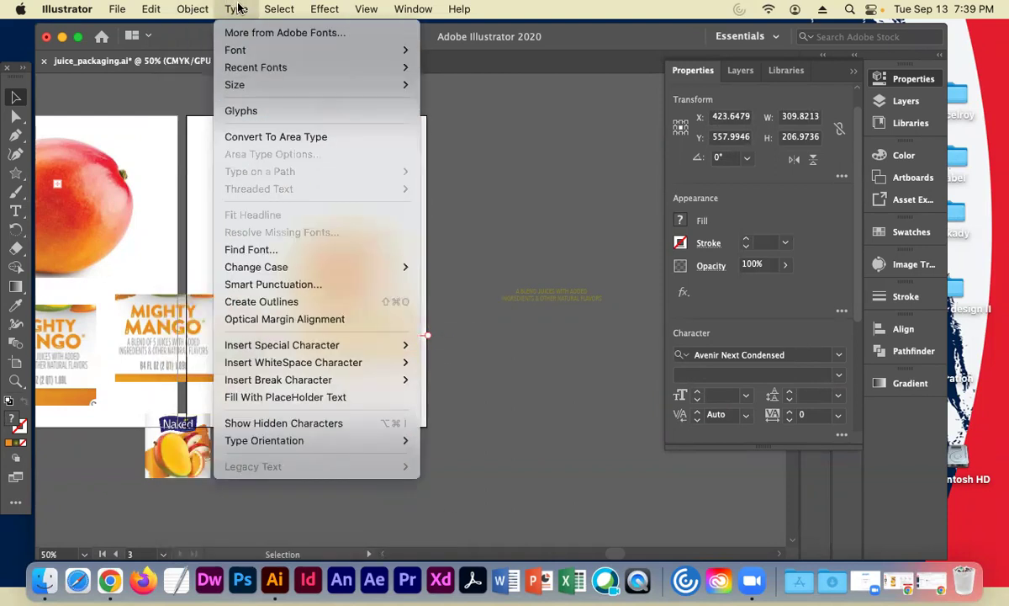
pyautogui.click(265, 300)
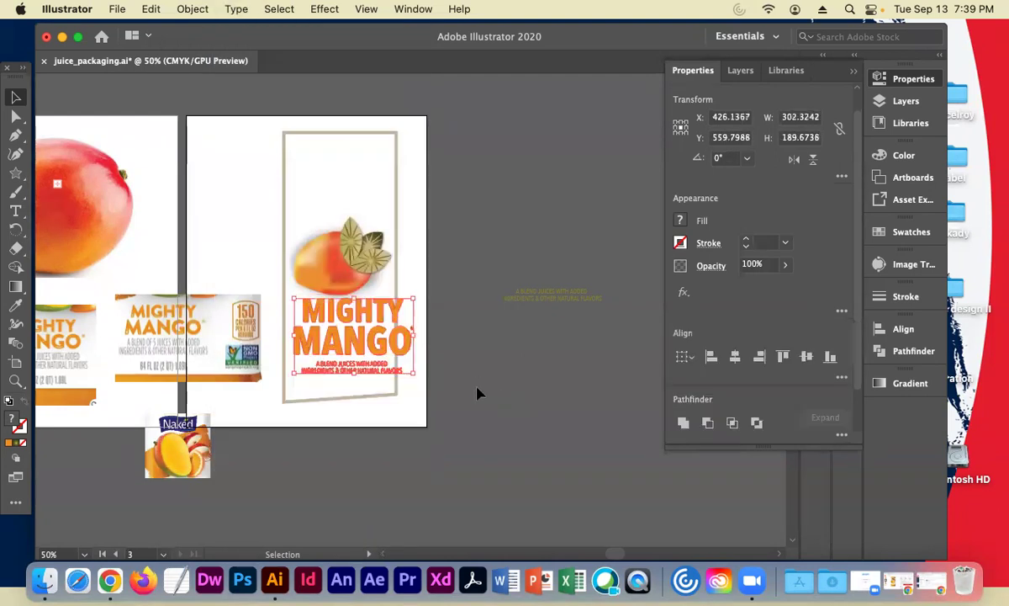
# Move the outlined title block up and scale it to about 226 × 142 pt
pyautogui.click(458, 394)
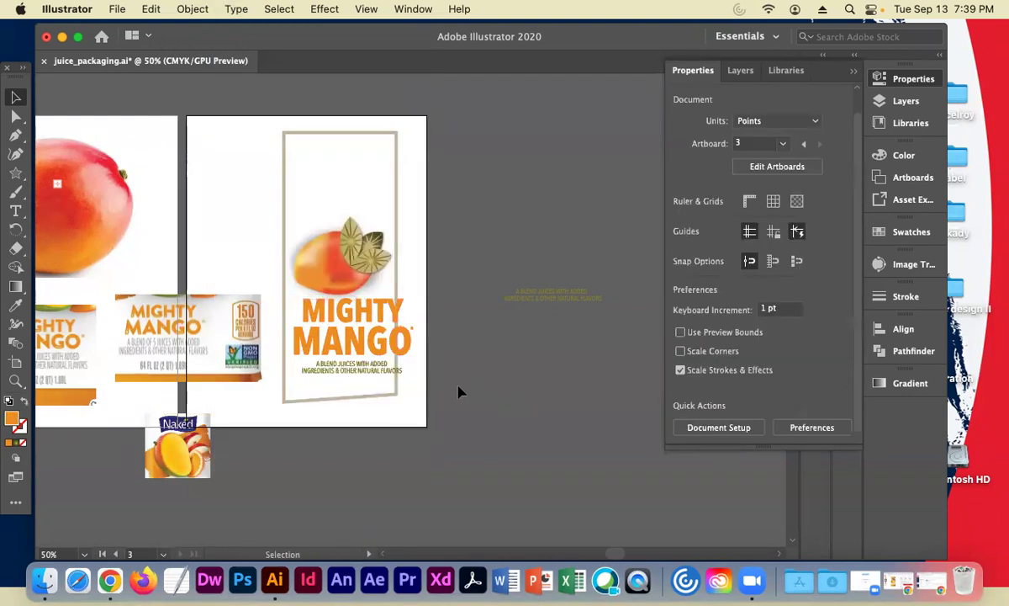
pyautogui.moveTo(363, 343)
pyautogui.mouseDown()
pyautogui.moveTo(343, 379)
pyautogui.moveTo(391, 335)
pyautogui.moveTo(354, 347)
pyautogui.mouseUp()
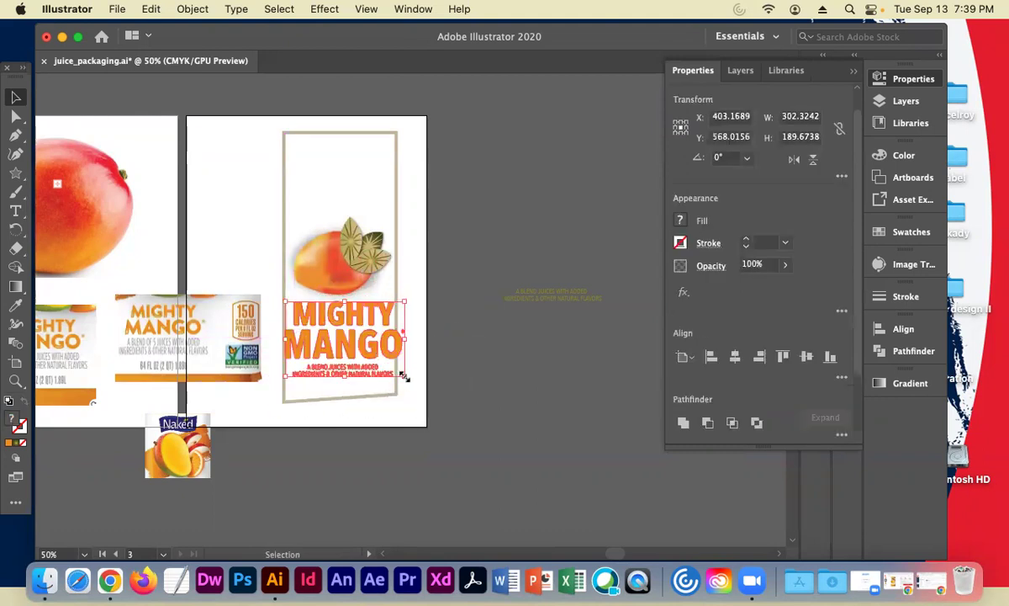
pyautogui.moveTo(404, 378); pyautogui.dragTo(351, 346)
pyautogui.click(496, 387)
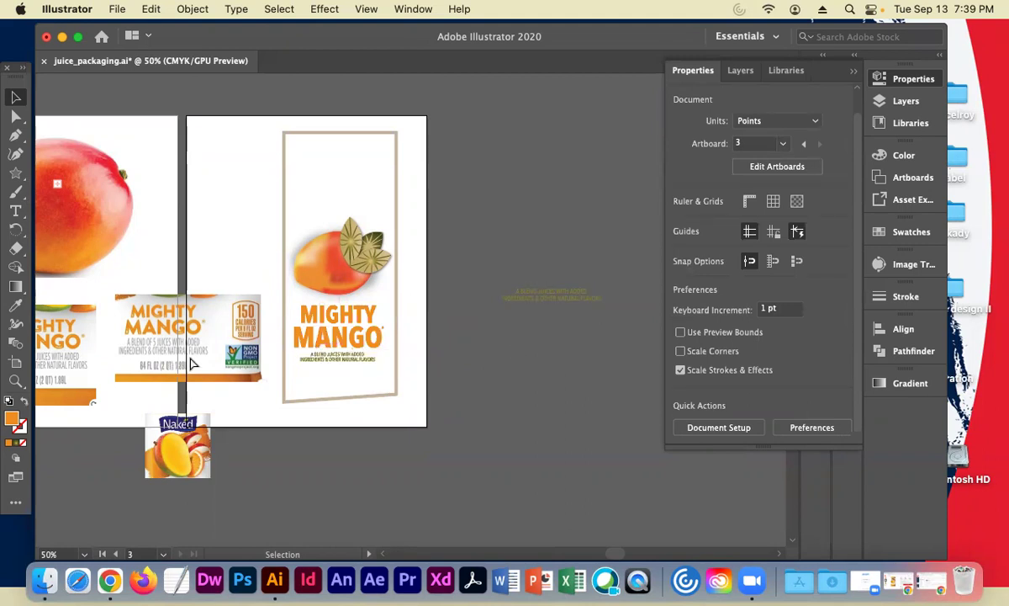
pyautogui.press('super+1')
# Bring the spare tagline onto the artboard and retype it as '64 FL OZ (2 QT) 1.89 L'
pyautogui.moveTo(639, 291); pyautogui.dragTo(94, 503)
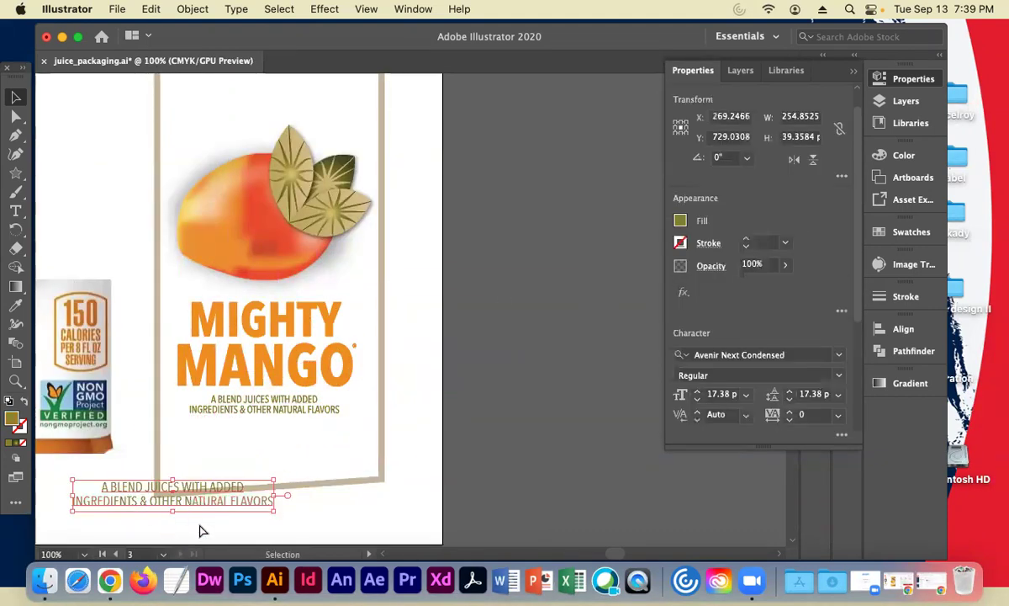
pyautogui.press('super+minus')
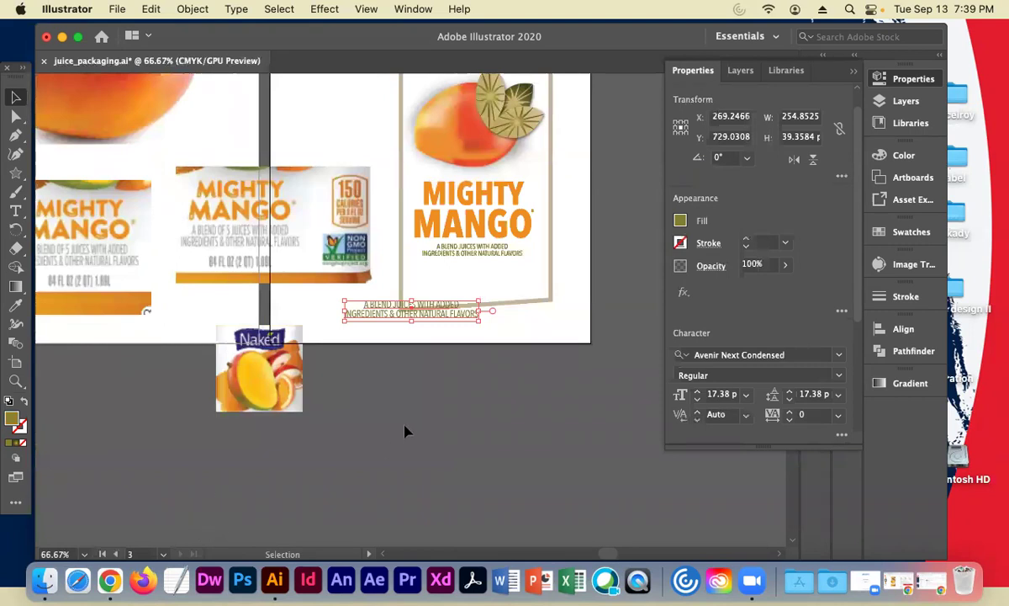
pyautogui.doubleClick(368, 307)
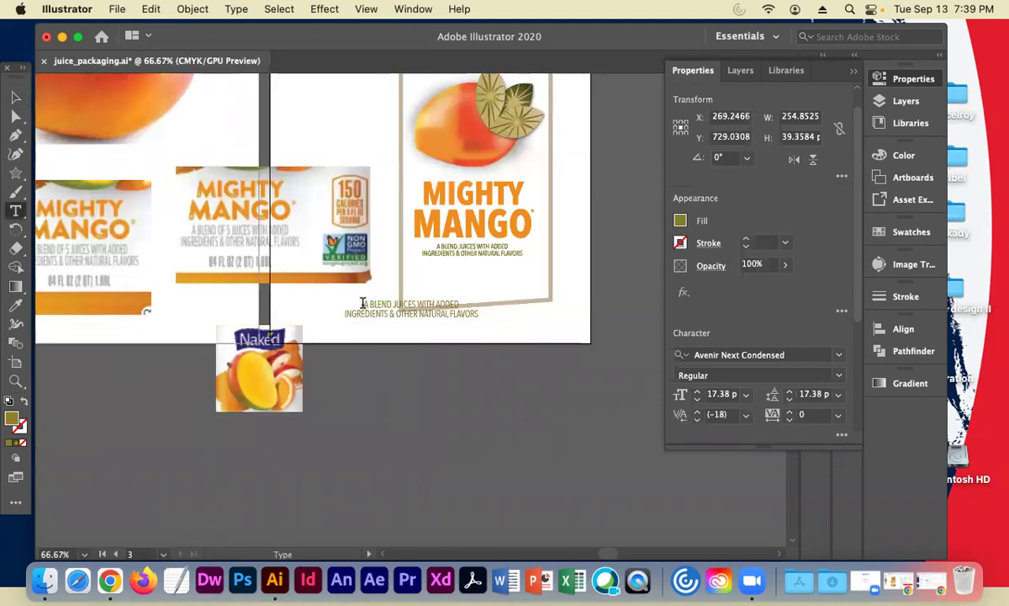
pyautogui.moveTo(365, 303); pyautogui.dragTo(547, 342)
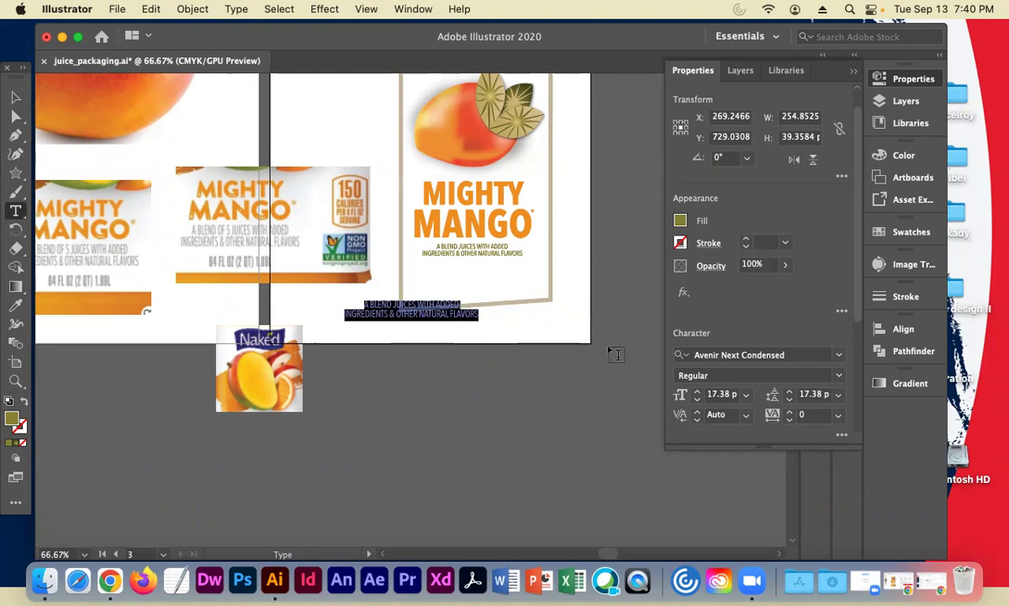
pyautogui.write('64')
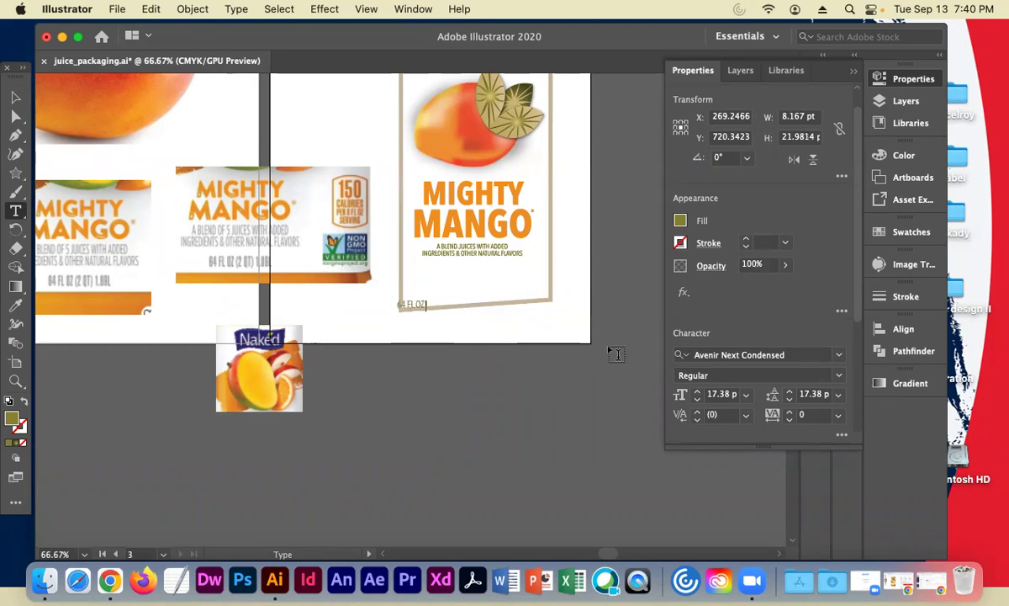
pyautogui.write('FL OZ (2 QT) 1.89 L')
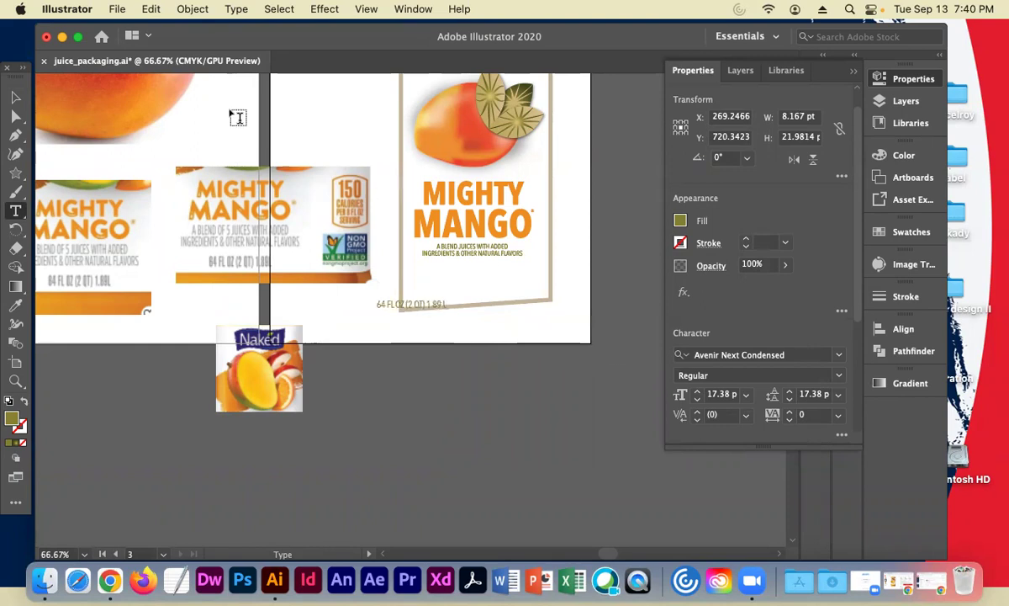
pyautogui.click(16, 97)
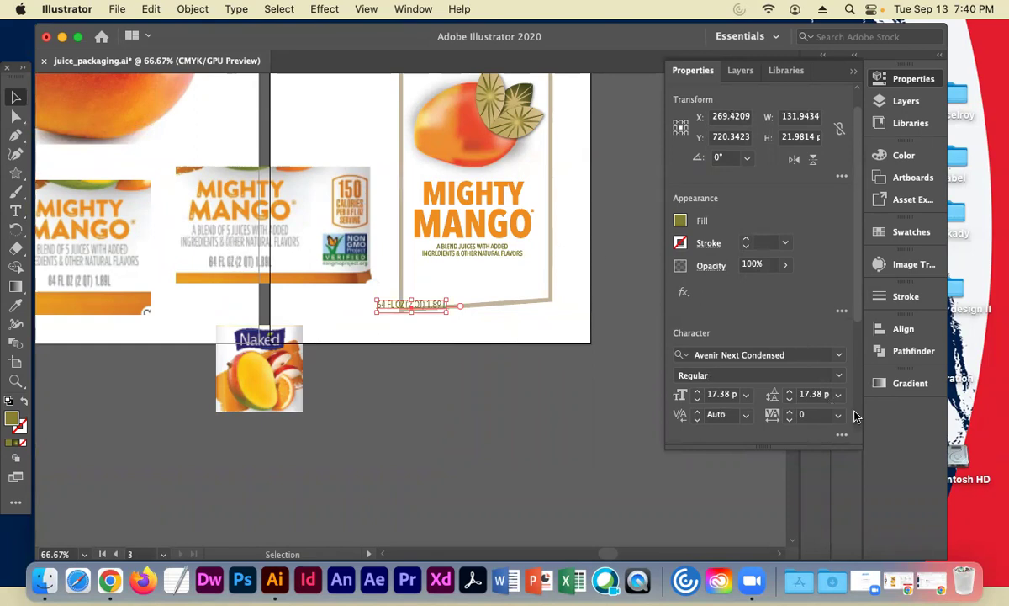
# Make the volume line Demi Bold and position it beneath the tagline
pyautogui.click(837, 378)
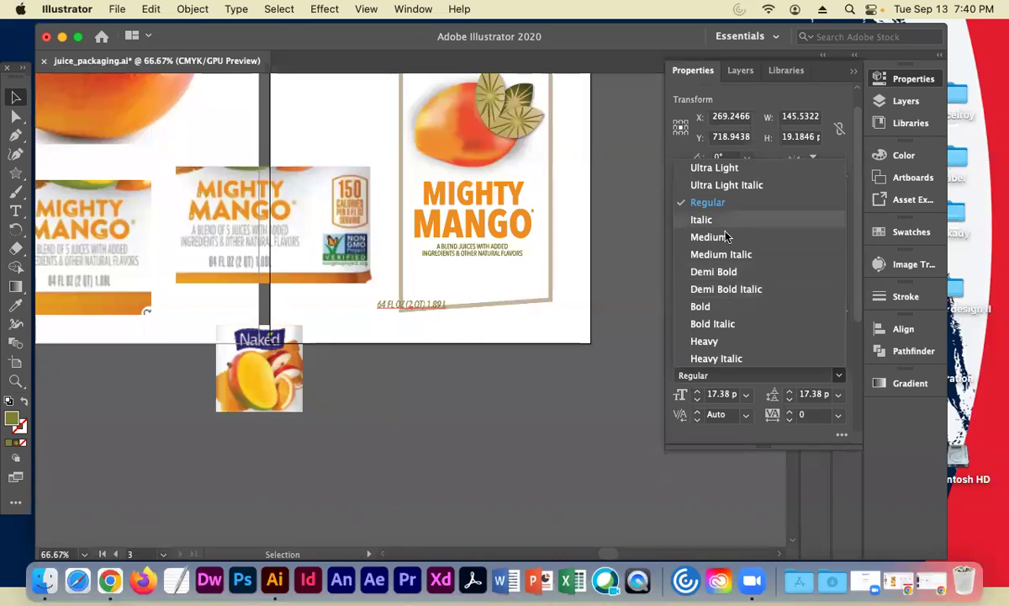
pyautogui.click(730, 272)
pyautogui.moveTo(427, 315); pyautogui.dragTo(480, 284)
pyautogui.moveTo(479, 283); pyautogui.dragTo(480, 284)
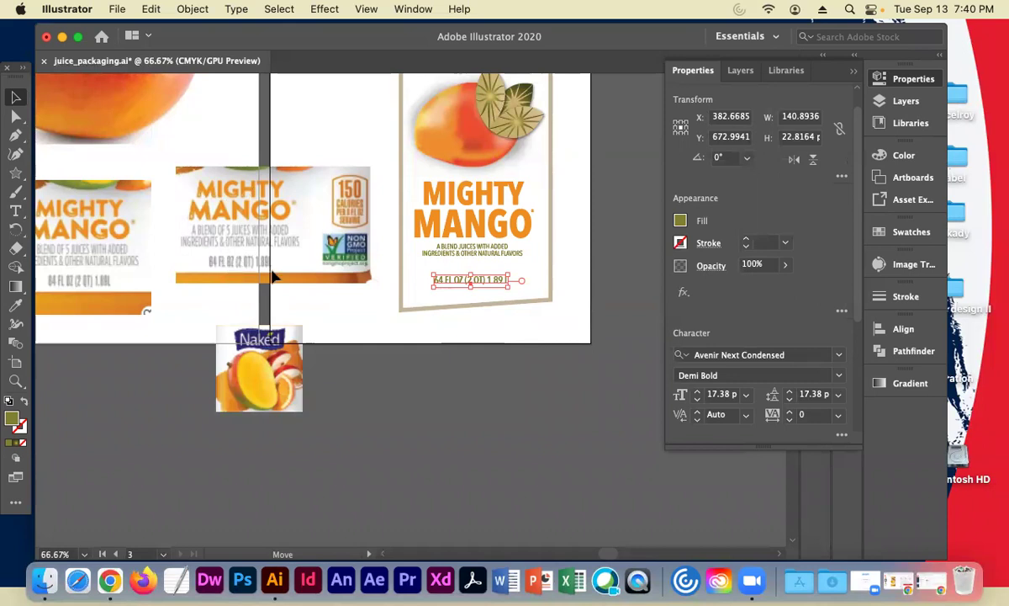
pyautogui.click(518, 365)
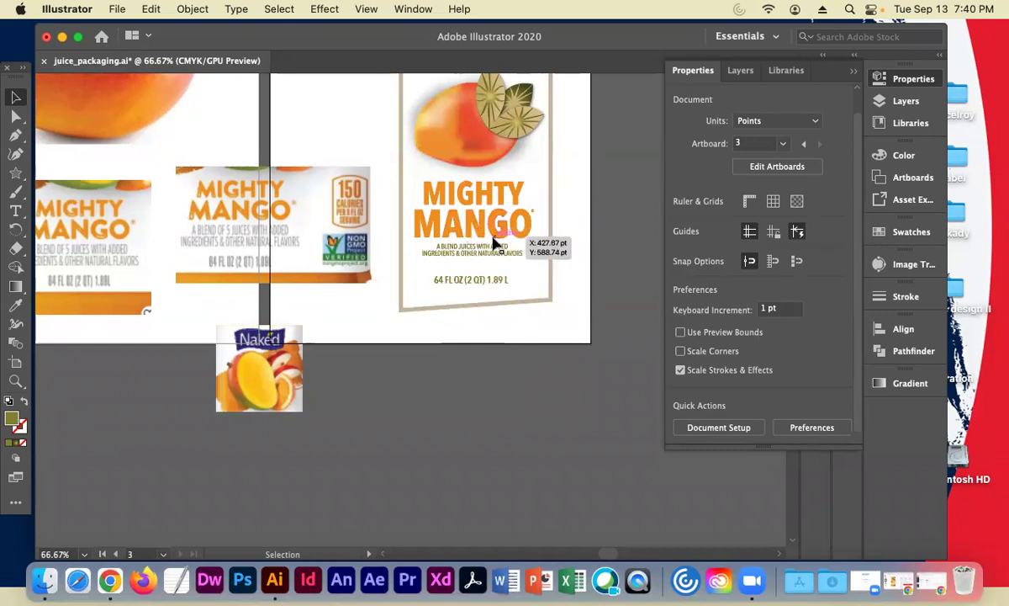
pyautogui.click(464, 278)
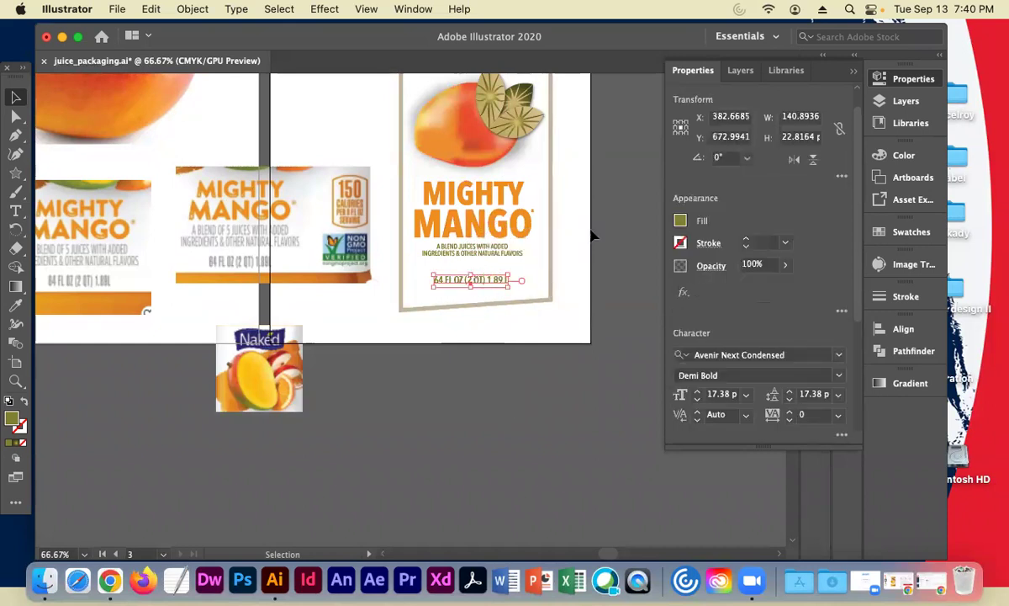
# Convert the volume line to outlines and ungroup the outlined title
pyautogui.rightClick(462, 280)
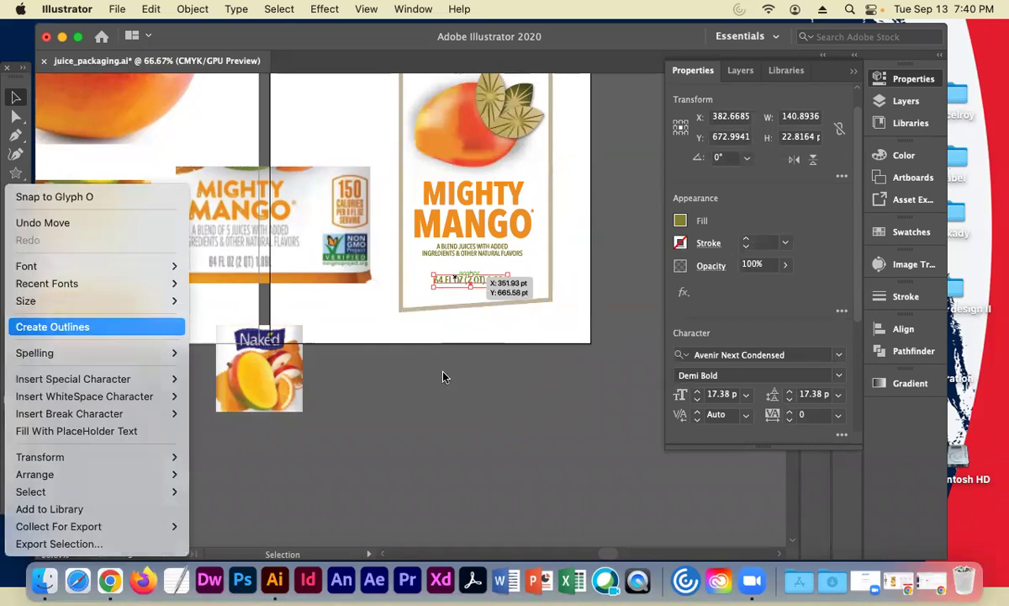
pyautogui.press('Return')
pyautogui.click(461, 398)
pyautogui.click(478, 166)
pyautogui.click(462, 220)
pyautogui.click(465, 220)
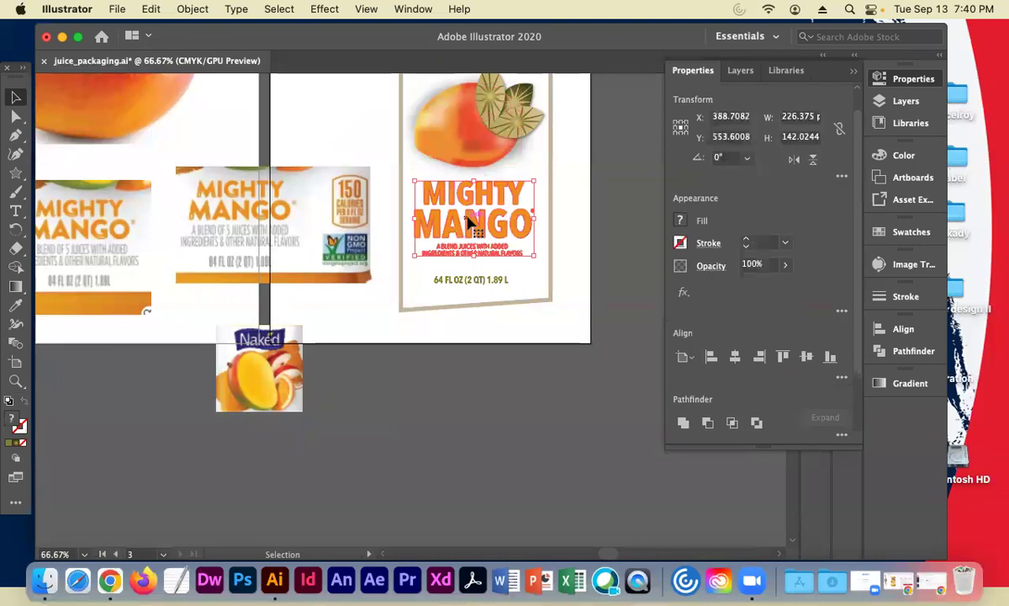
pyautogui.rightClick(469, 221)
pyautogui.click(51, 404)
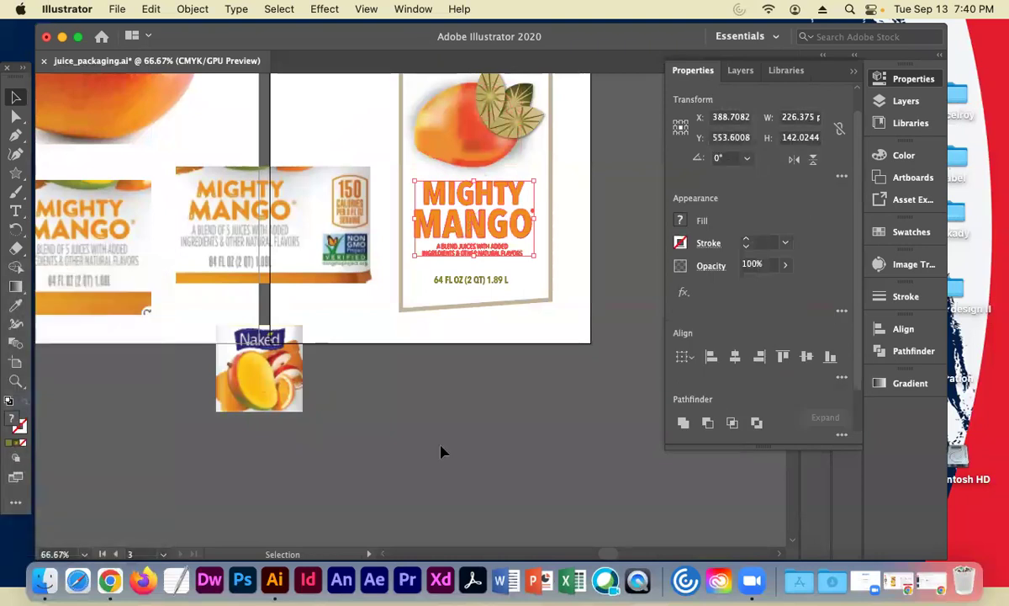
# Horizontally centre the title, tagline and volume line with each other
pyautogui.click(557, 221)
pyautogui.click(533, 220)
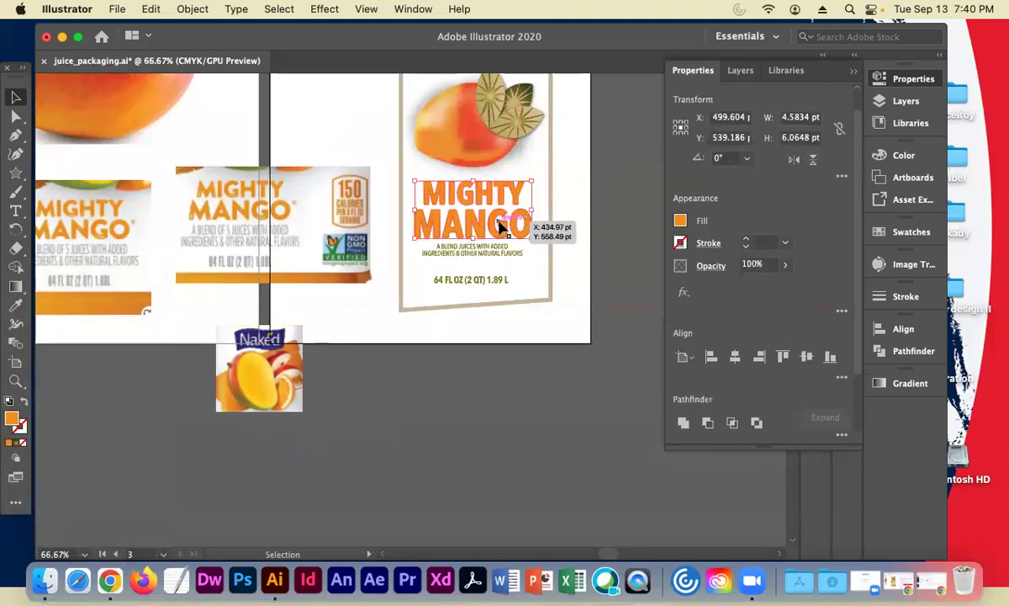
pyautogui.press('a')
pyautogui.press('v')
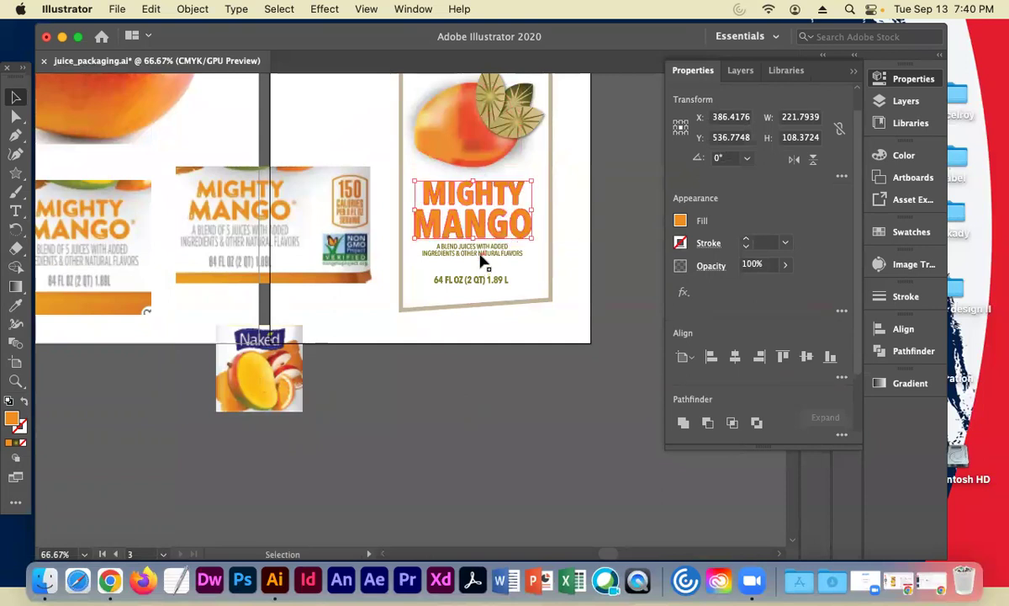
pyautogui.keyDown('shift'); pyautogui.click(490, 252); pyautogui.keyUp('shift')
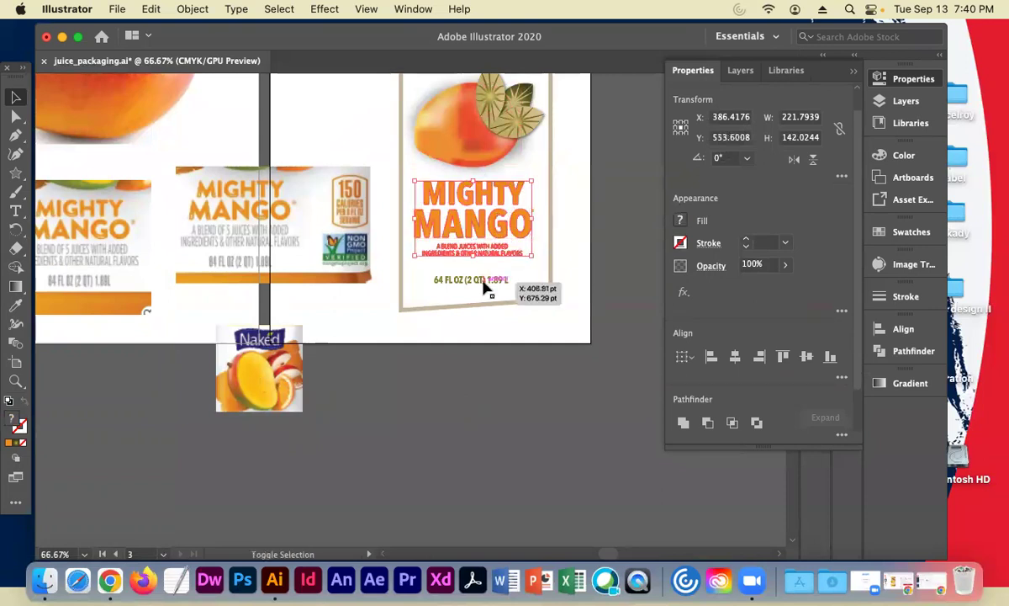
pyautogui.keyDown('shift'); pyautogui.click(485, 284); pyautogui.keyUp('shift')
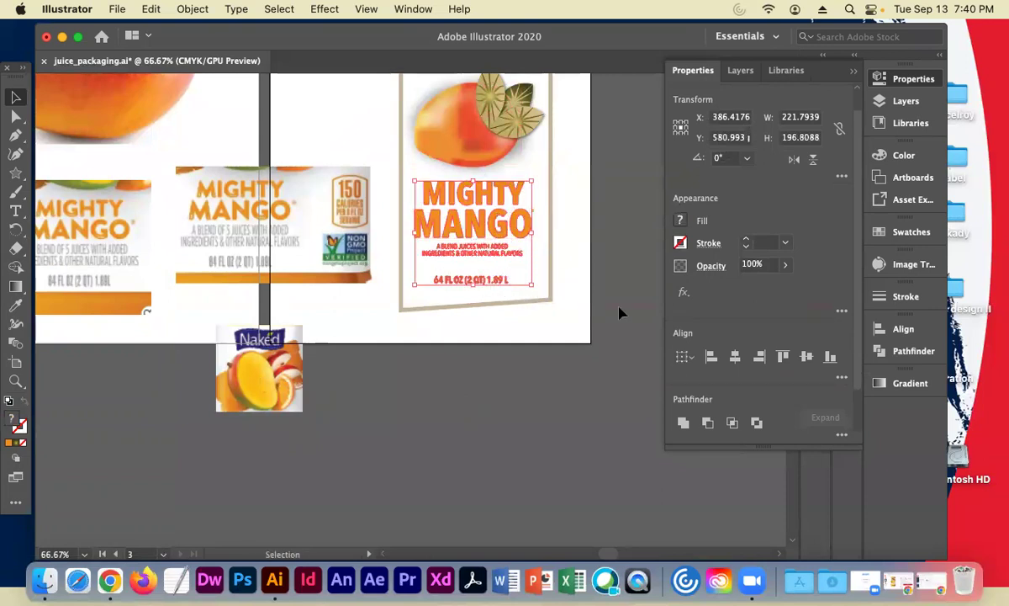
pyautogui.click(735, 357)
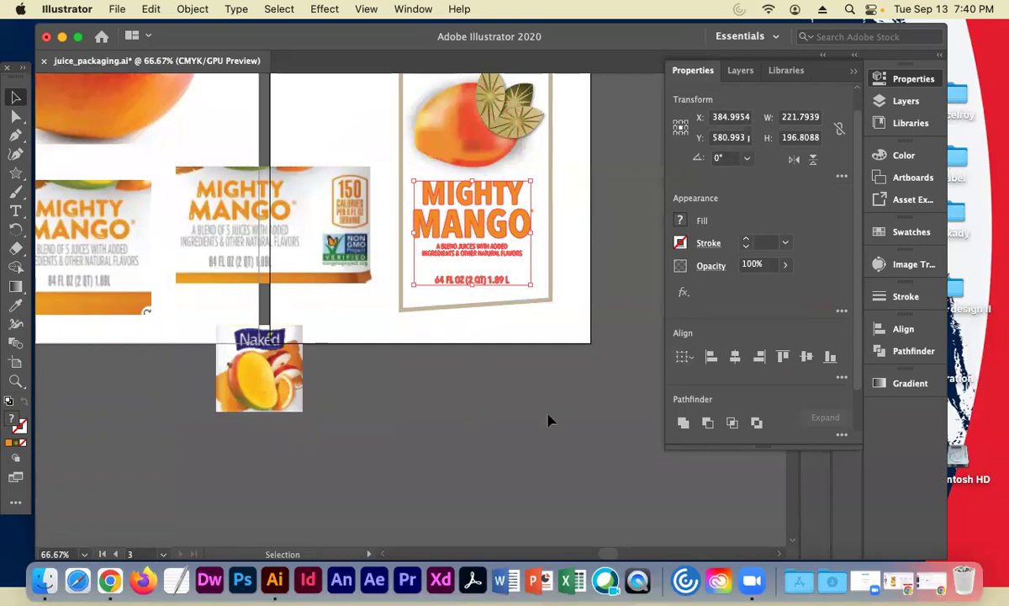
pyautogui.click(588, 370)
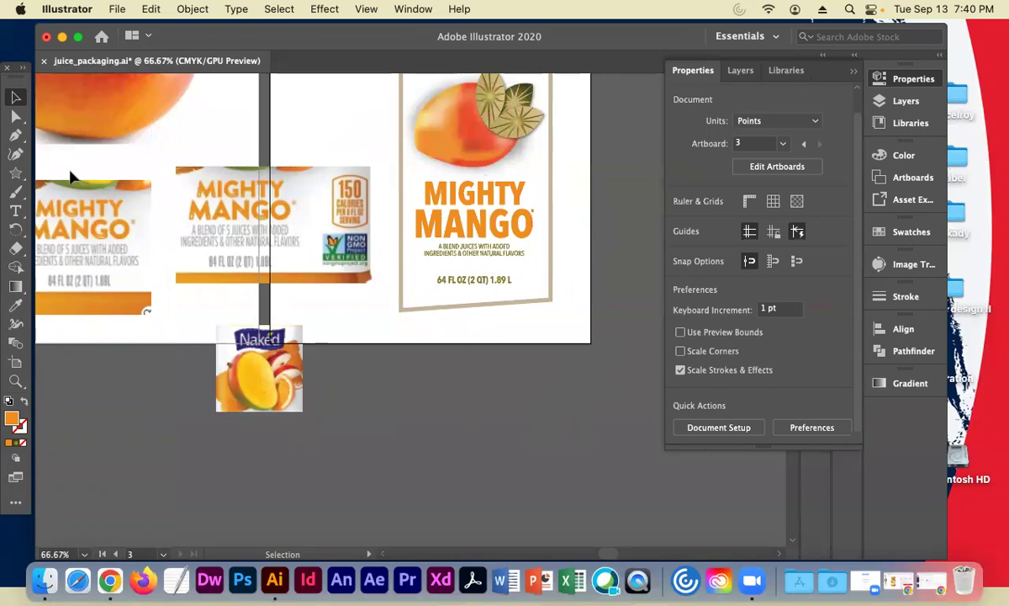
# Begin a Pen path tracing the calorie badge on the left reference artboard
pyautogui.click(36, 133)
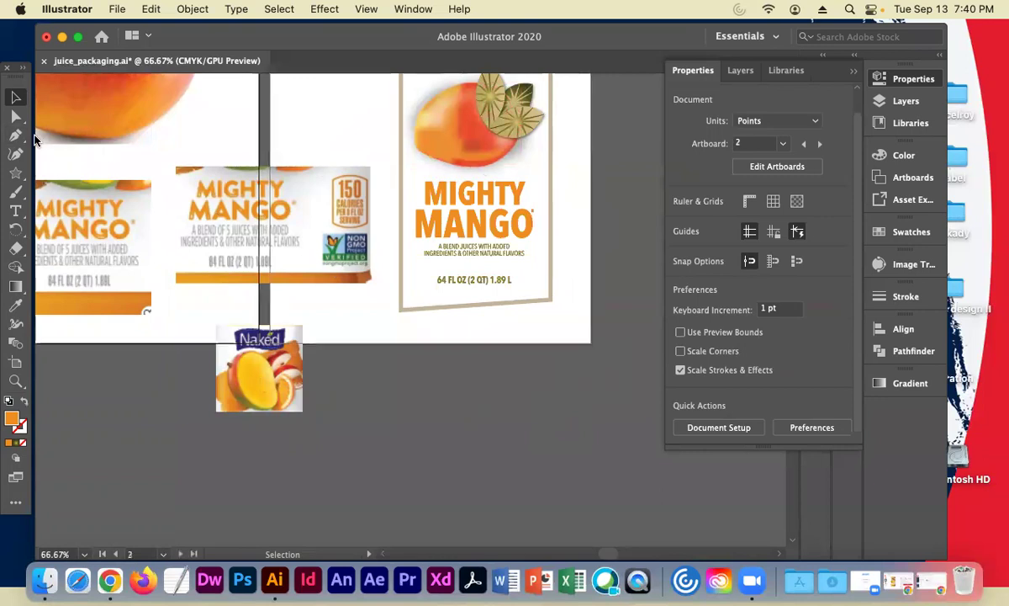
pyautogui.click(14, 135)
pyautogui.click(329, 179)
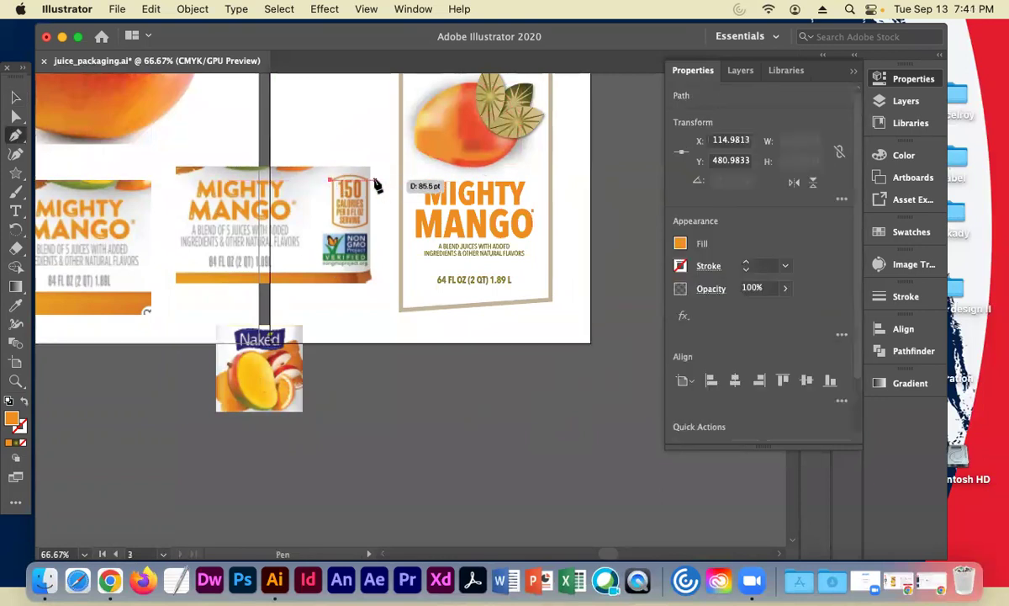
pyautogui.click(353, 172)
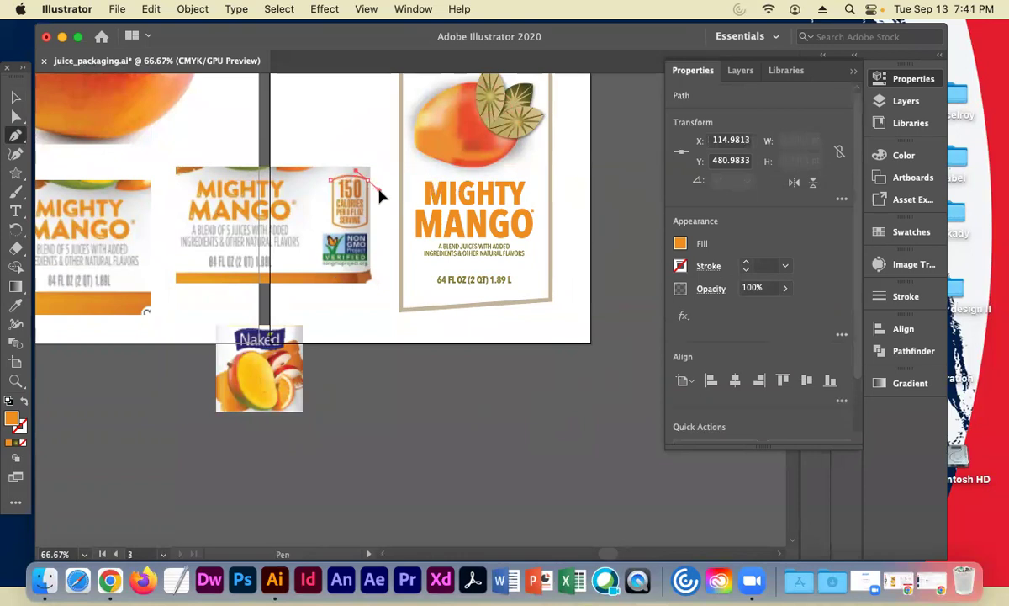
# Trace the calorie badge with Pen points at its corners and close the orange shape
pyautogui.click(367, 176)
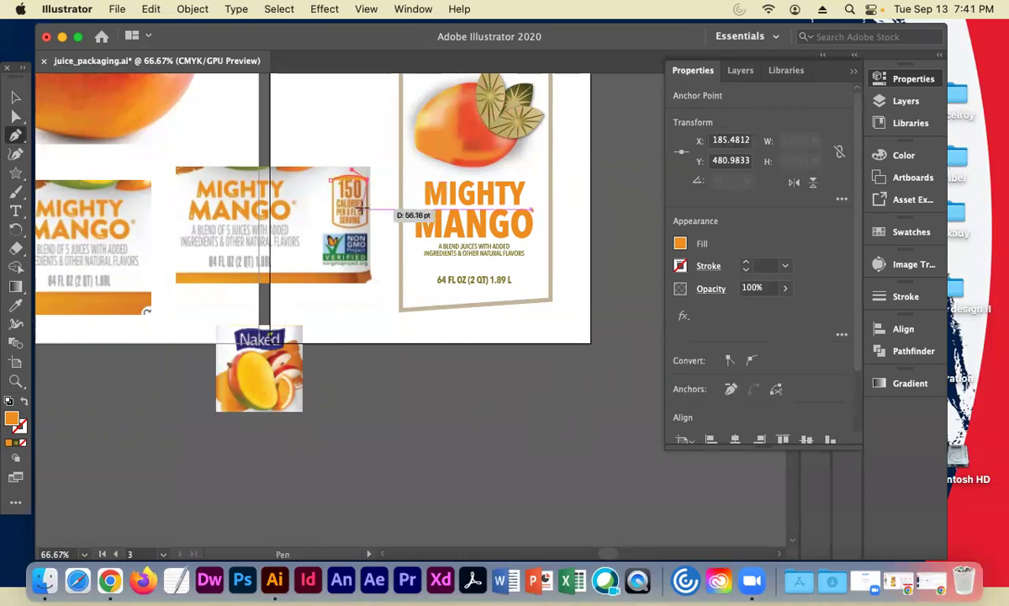
pyautogui.click(366, 223)
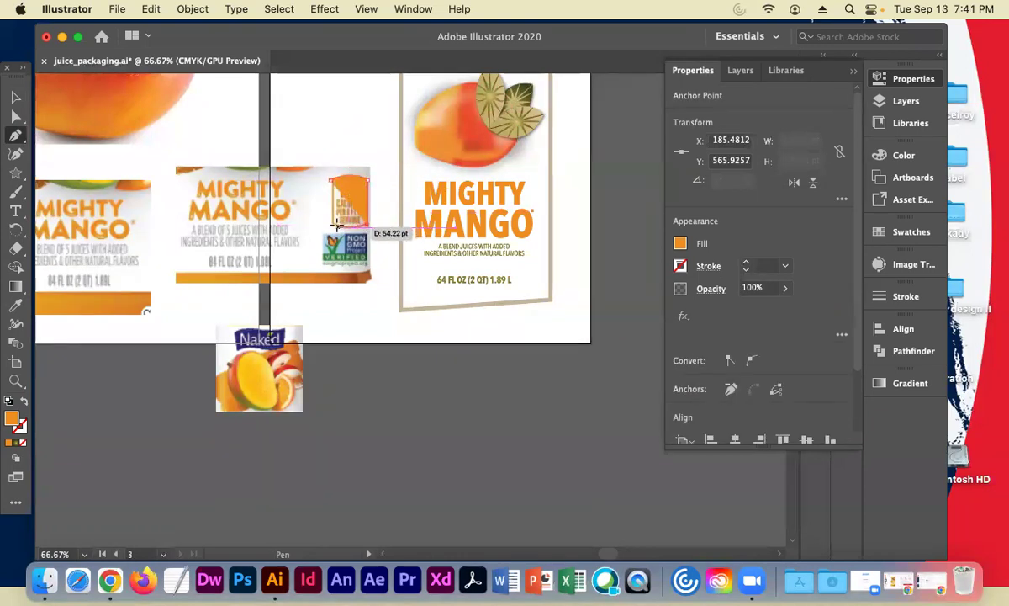
pyautogui.click(332, 223)
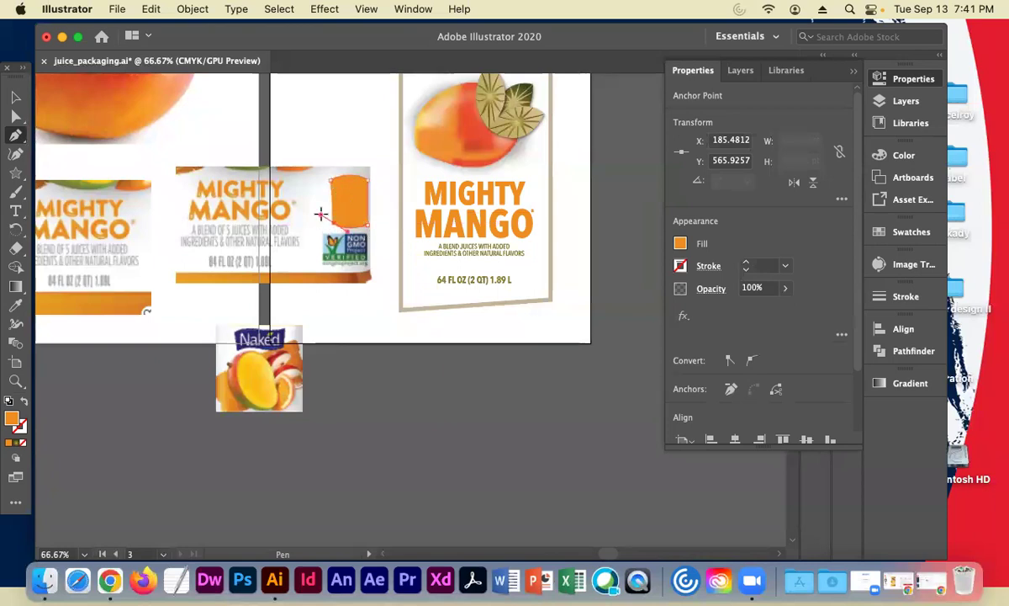
pyautogui.click(336, 177)
# Line up the badge's selected side anchors with Align Anchor Points, then swap fill and stroke
pyautogui.click(15, 116)
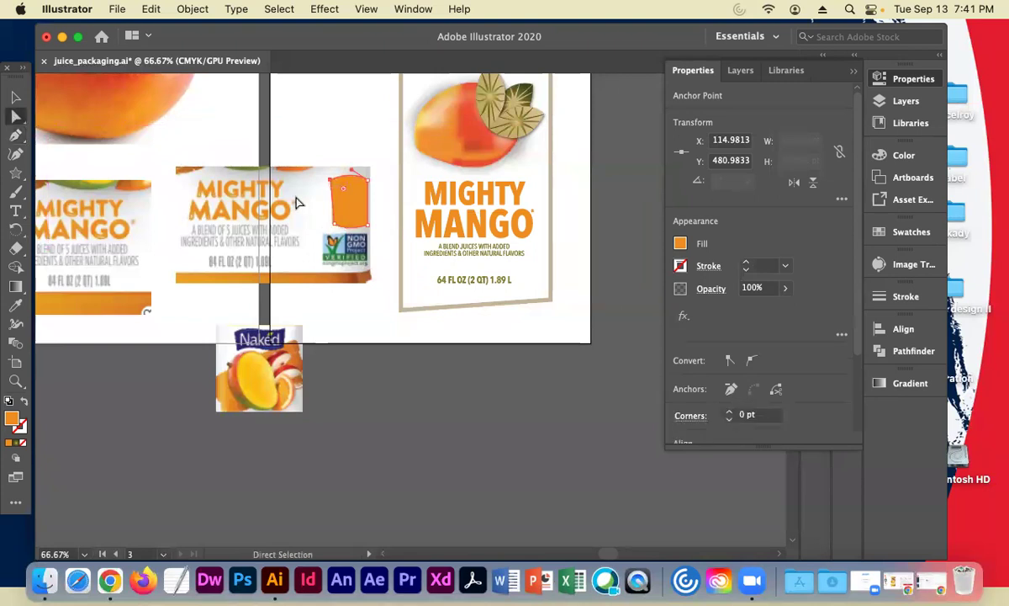
pyautogui.click(309, 194)
pyautogui.click(335, 233)
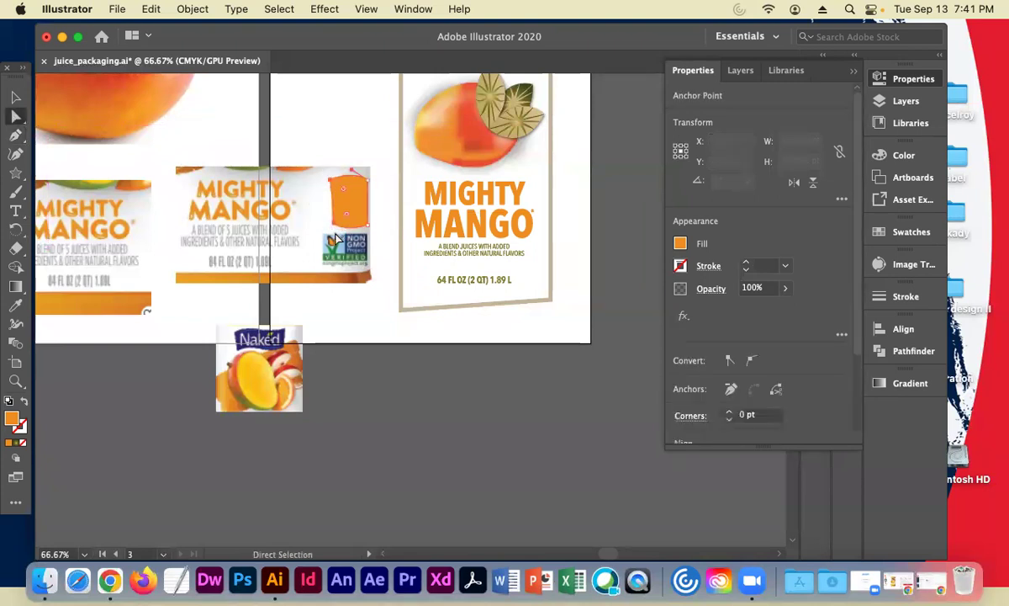
pyautogui.click(919, 332)
pyautogui.click(715, 363)
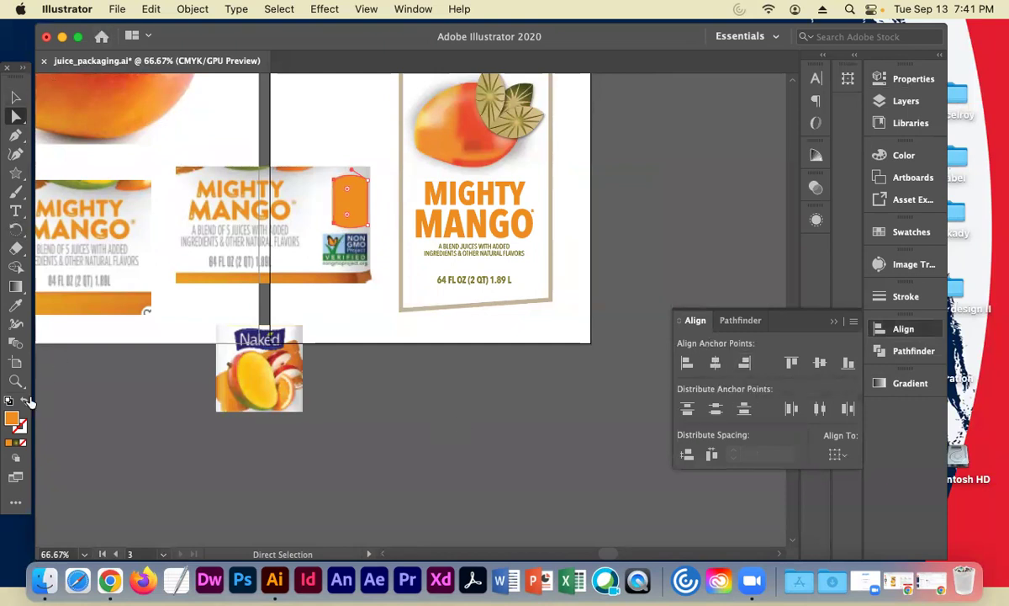
pyautogui.click(27, 405)
# Make the badge an unfilled 4 pt orange outline and move it to the label's lower-right corner
pyautogui.click(15, 98)
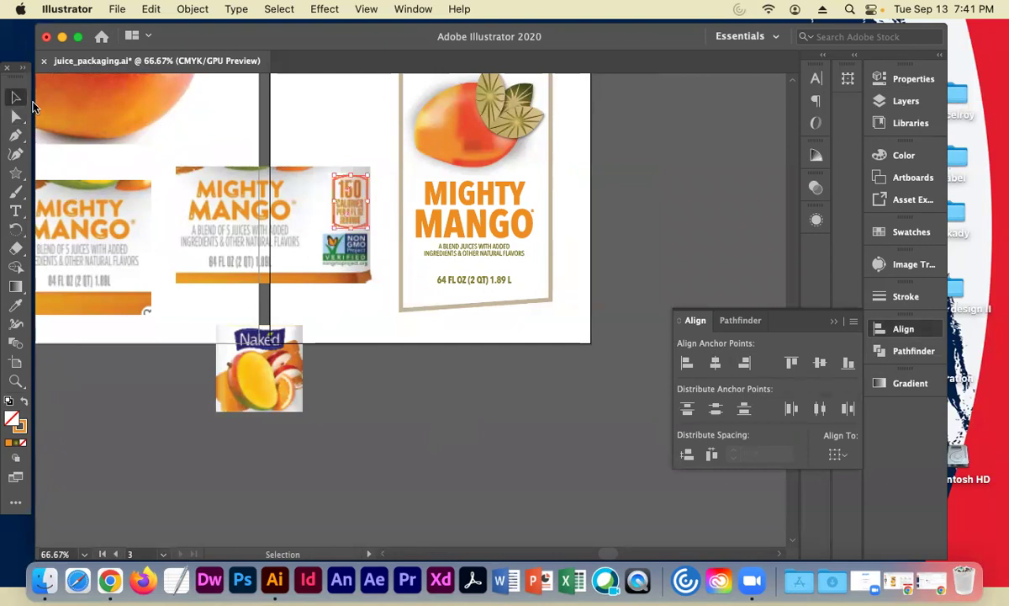
pyautogui.click(906, 297)
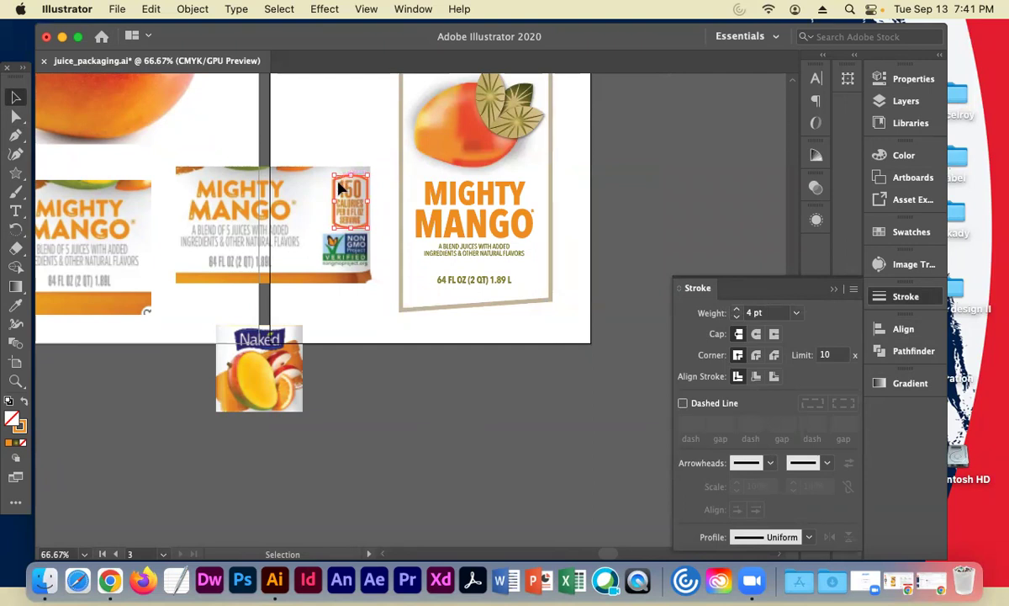
pyautogui.moveTo(336, 191); pyautogui.dragTo(555, 290)
pyautogui.click(476, 404)
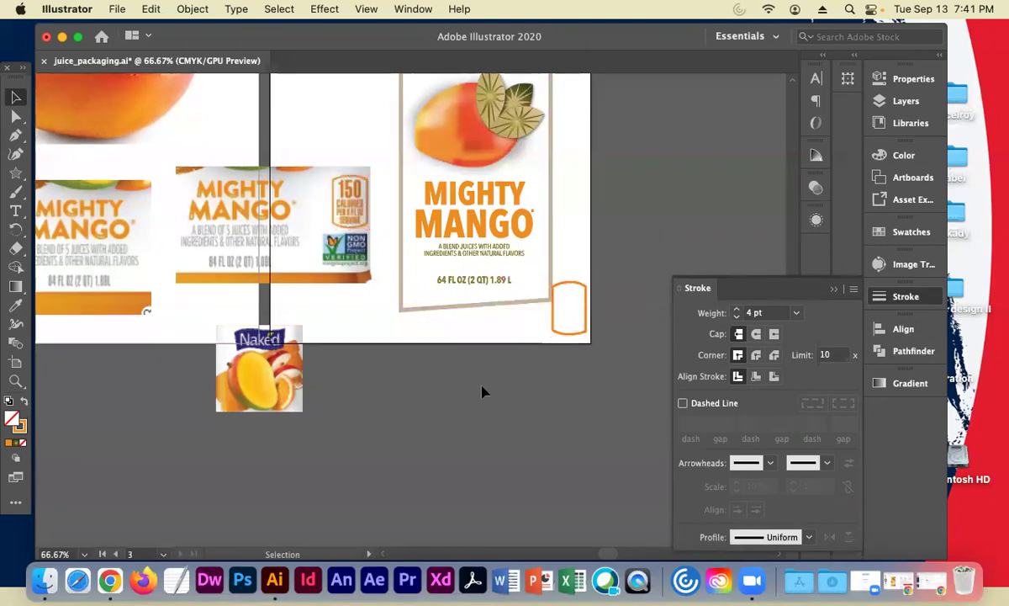
# Select the MIGHTY MANGO title, tagline and volume line together and nudge them upward
pyautogui.click(442, 223)
pyautogui.click(473, 249)
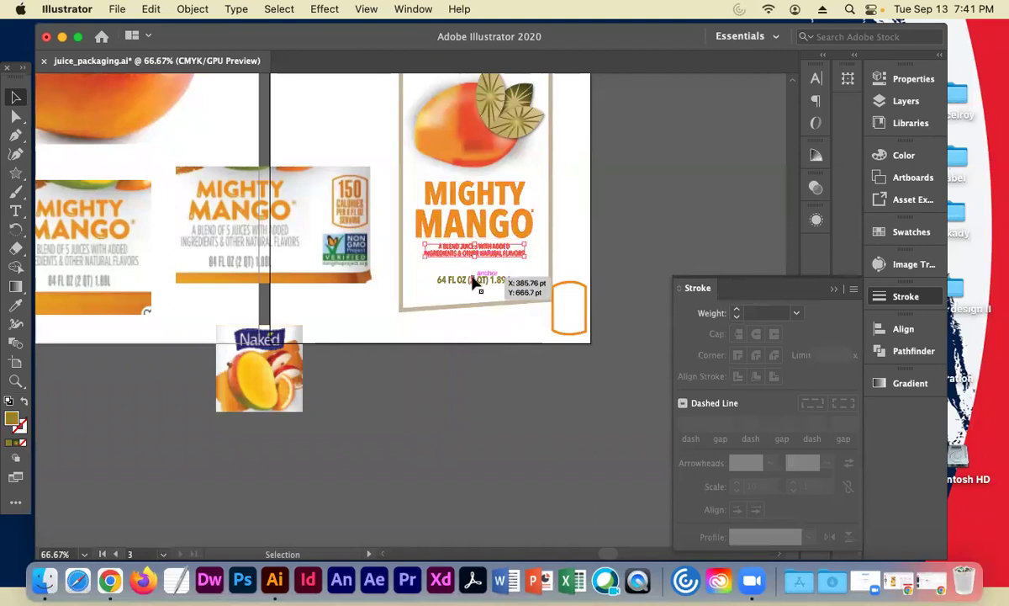
pyautogui.keyDown('shift'); pyautogui.click(444, 208); pyautogui.keyUp('shift')
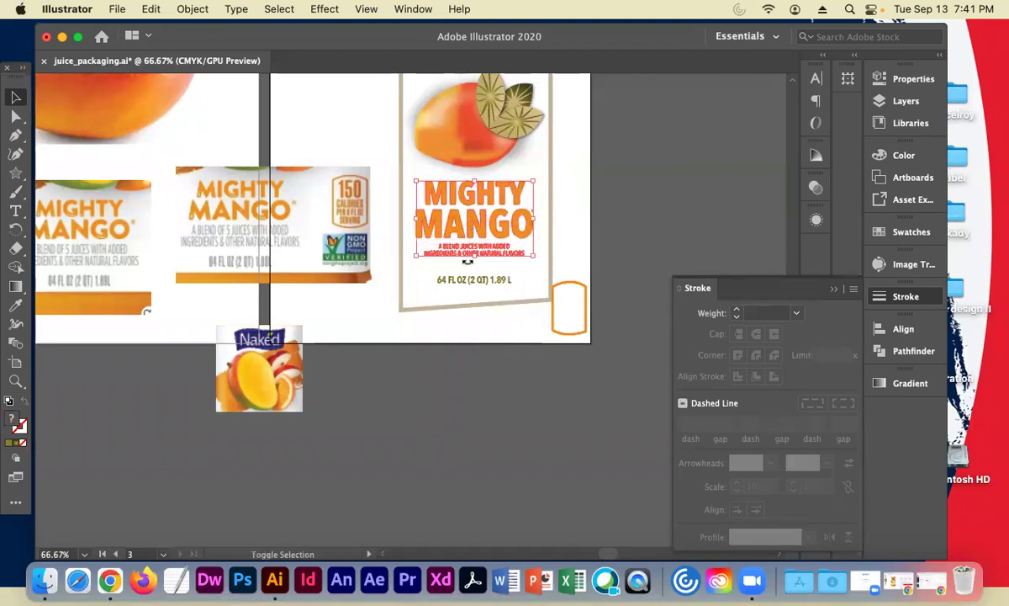
pyautogui.keyDown('shift'); pyautogui.click(471, 280); pyautogui.keyUp('shift')
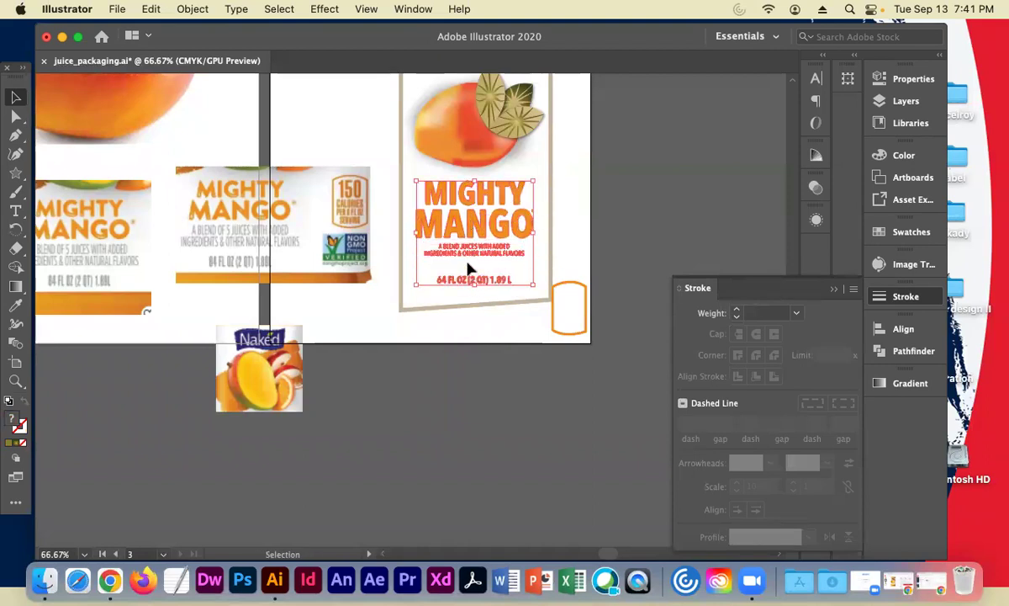
pyautogui.hotkey('shift', 'Up')
pyautogui.press('Left')
pyautogui.press('Left')
pyautogui.press('Left')
pyautogui.press('Left')
pyautogui.press('Right')
pyautogui.press('Right')
pyautogui.press('Right')
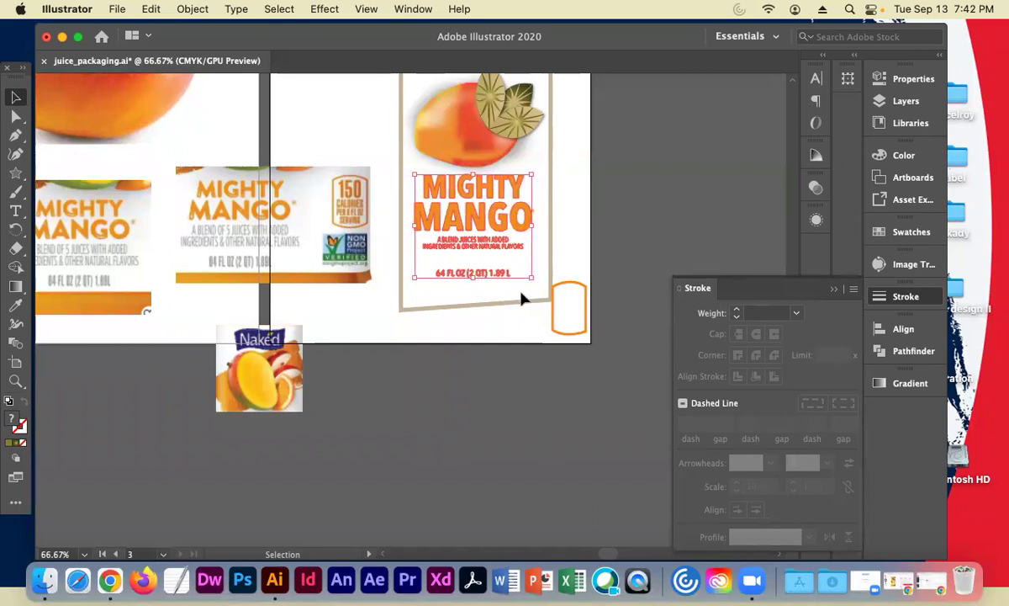
# Scale the three-line text block down slightly and shift it a little up and left
pyautogui.moveTo(531, 277); pyautogui.dragTo(527, 271)
pyautogui.click(488, 219)
pyautogui.moveTo(487, 219); pyautogui.dragTo(486, 219)
pyautogui.click(601, 209)
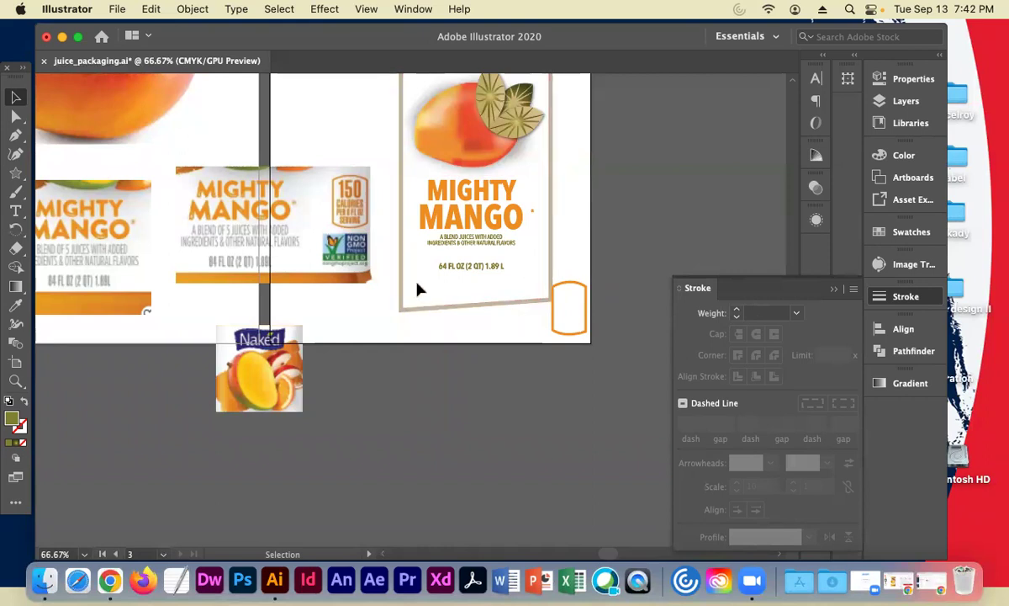
pyautogui.click(555, 317)
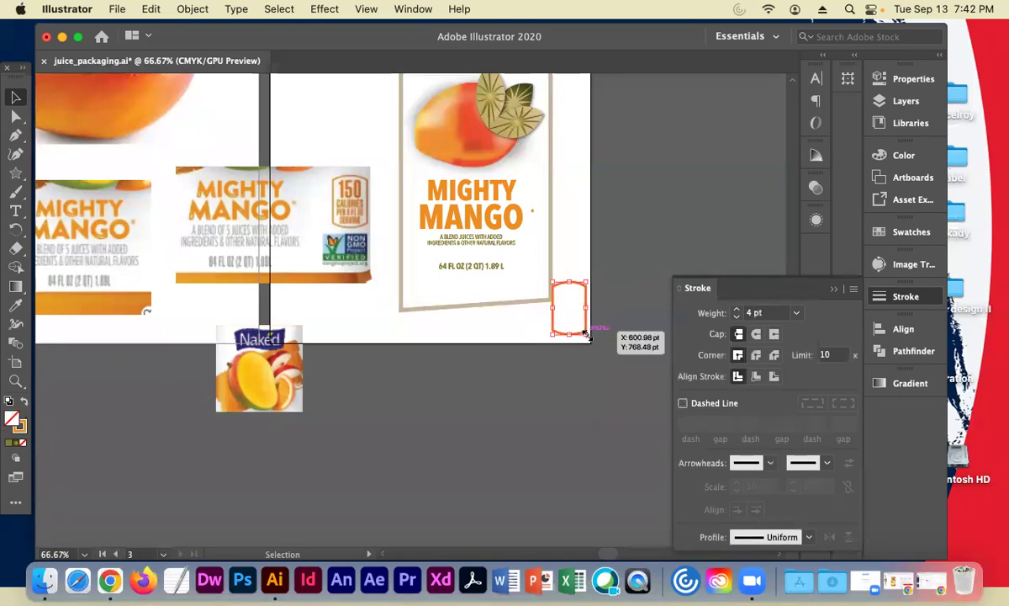
# Shrink the badge outline to a 2.6355 pt stroke and move it left beside the volume line
pyautogui.moveTo(586, 335); pyautogui.dragTo(577, 308)
pyautogui.press('super+z')
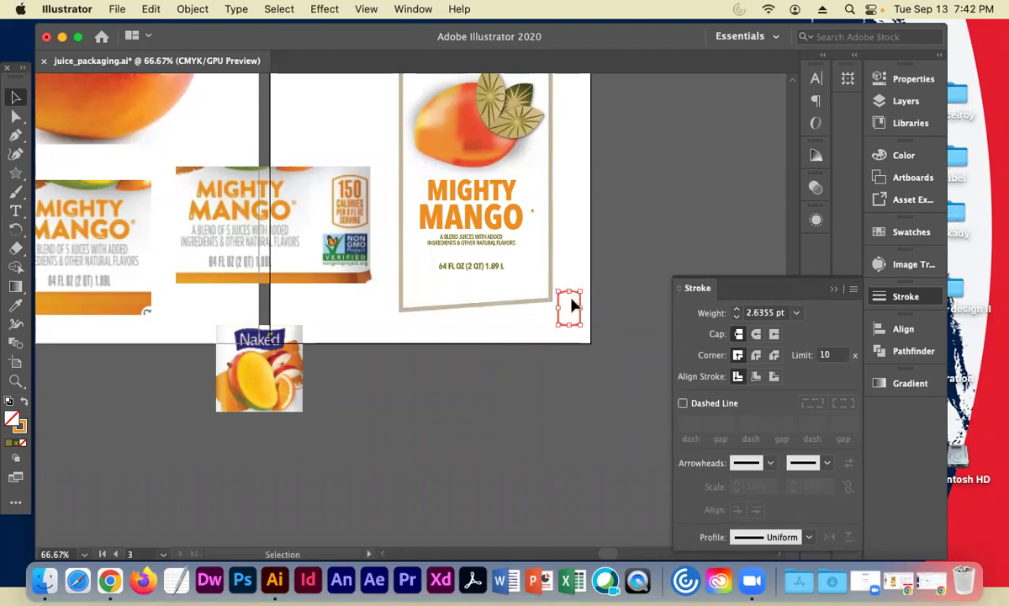
pyautogui.moveTo(578, 298); pyautogui.dragTo(429, 281)
pyautogui.click(424, 403)
pyautogui.press('super+equal')
pyautogui.press('super+equal')
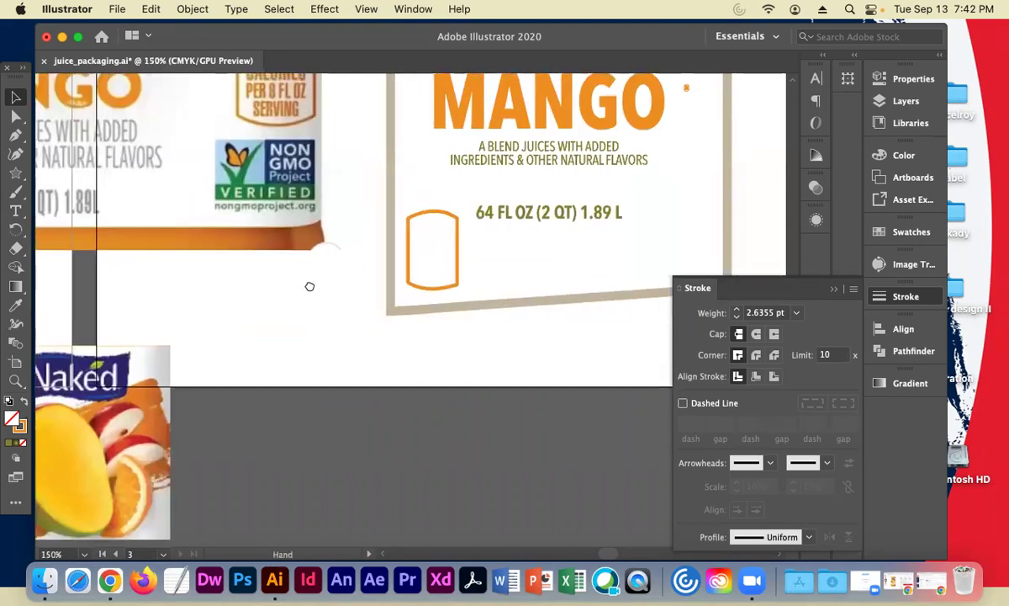
pyautogui.moveTo(309, 284); pyautogui.dragTo(295, 383)
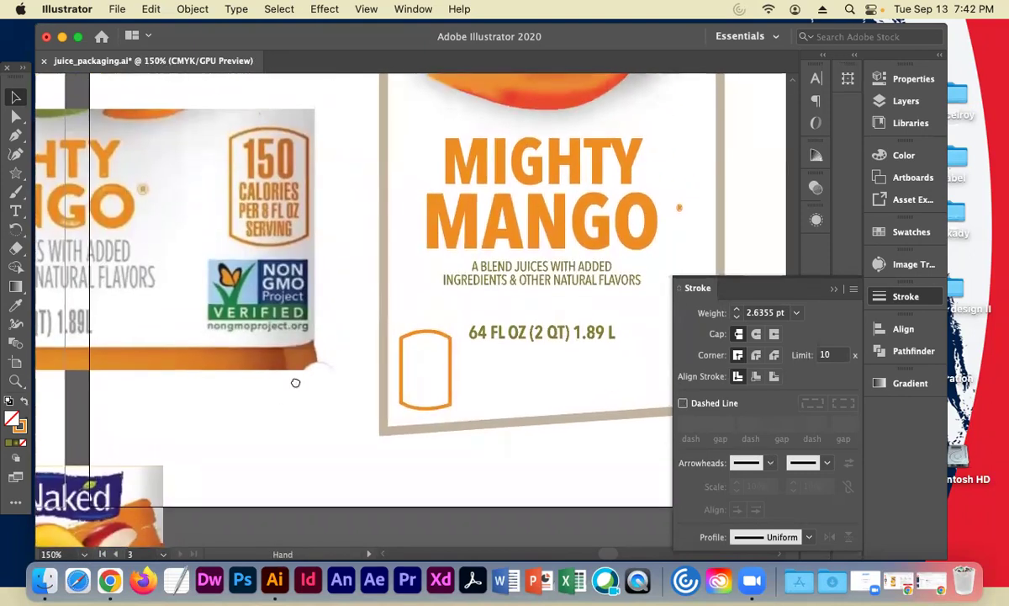
# Replace the Lorem ipsum placeholder with stacked text '150 / CALORIES / PER 8 FL OZ SERVING'
pyautogui.click(16, 212)
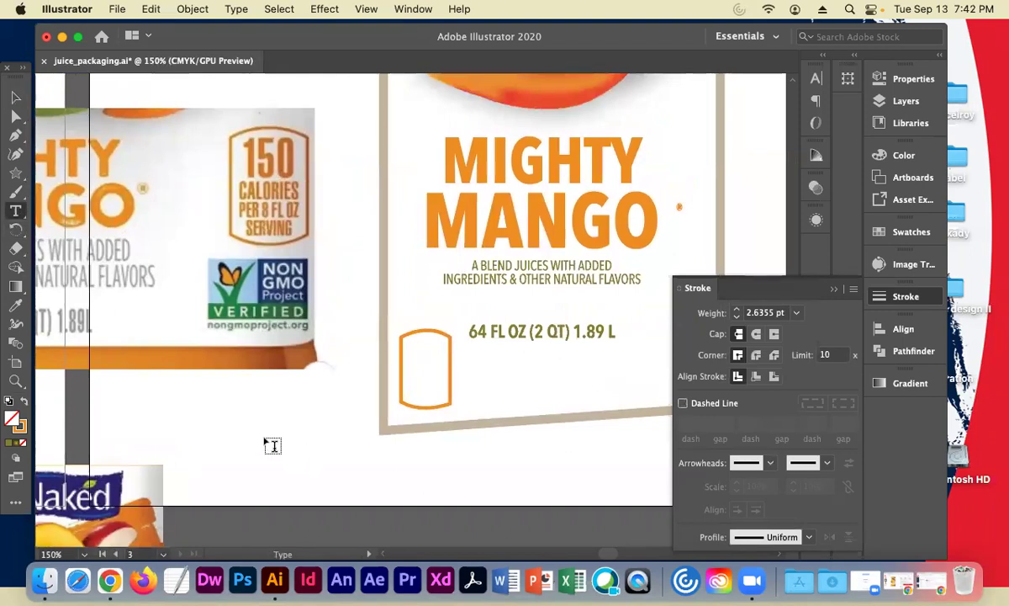
pyautogui.click(264, 438)
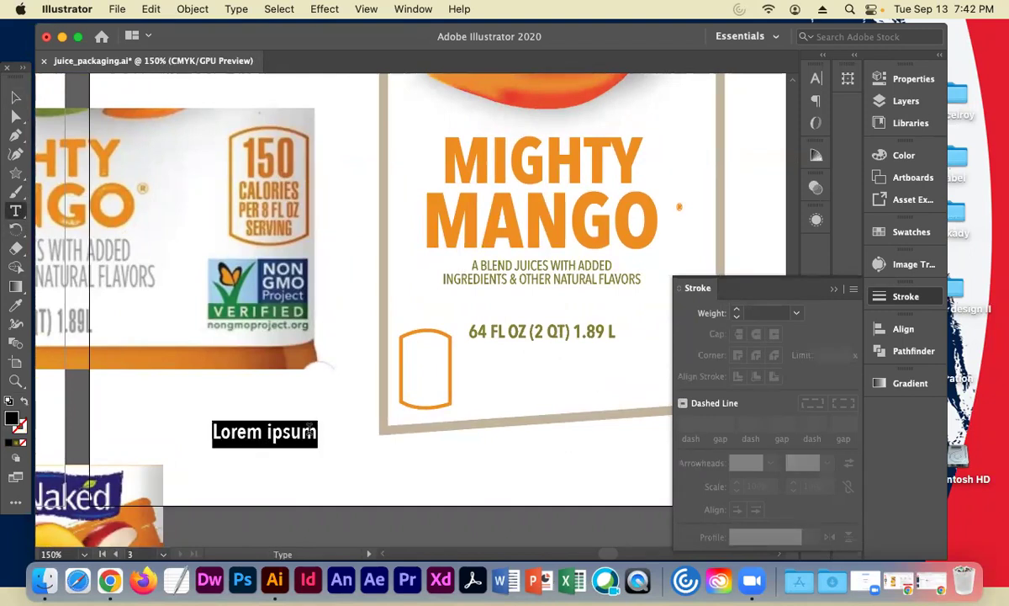
pyautogui.press('BackSpace')
pyautogui.write('14')
pyautogui.write('00')
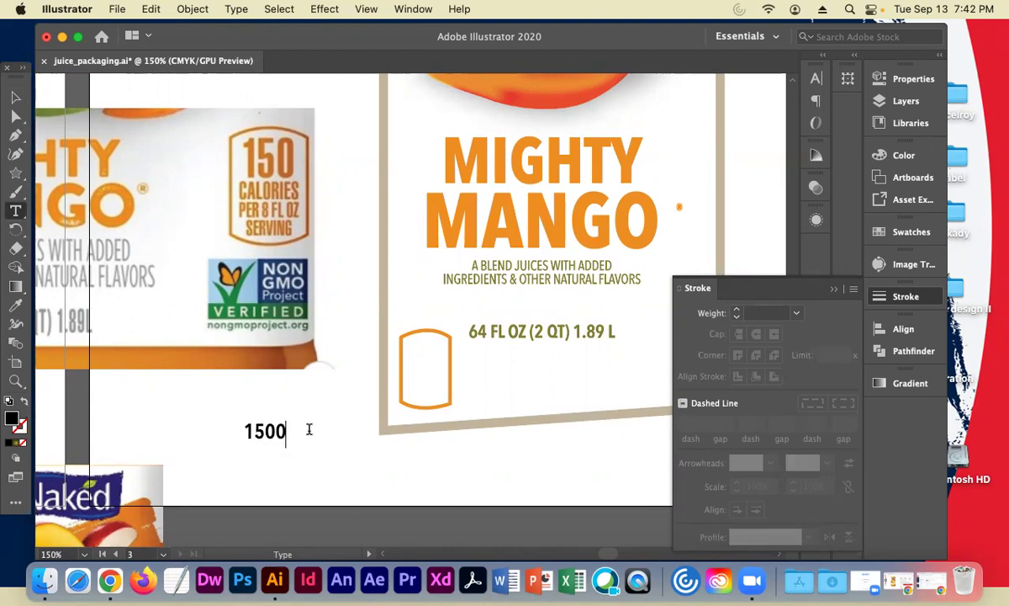
pyautogui.press('BackSpace')
pyautogui.press('Return')
pyautogui.write('CALORIES')
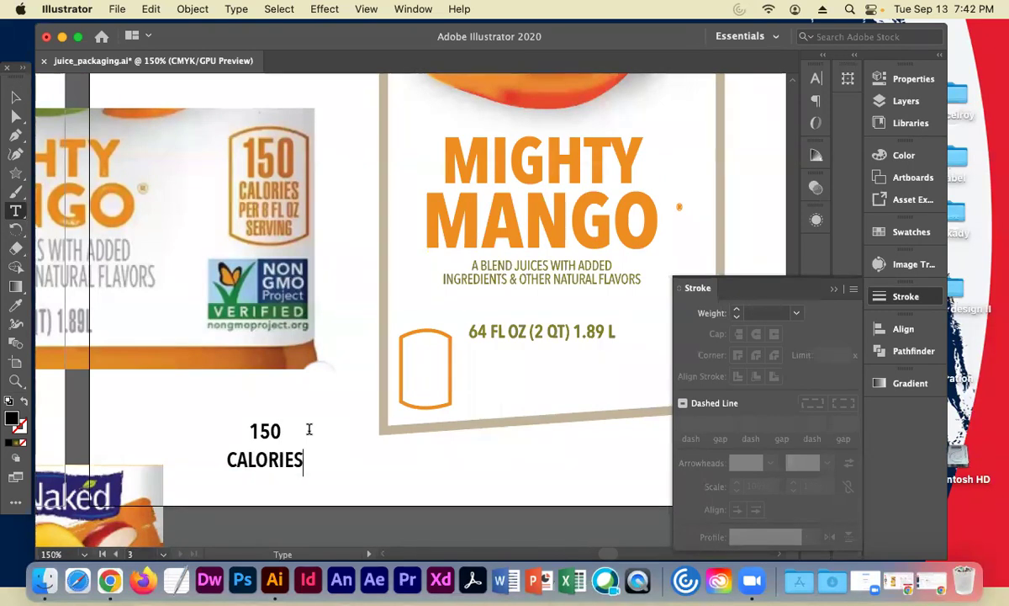
pyautogui.press('Return')
pyautogui.write('PER 8 ')
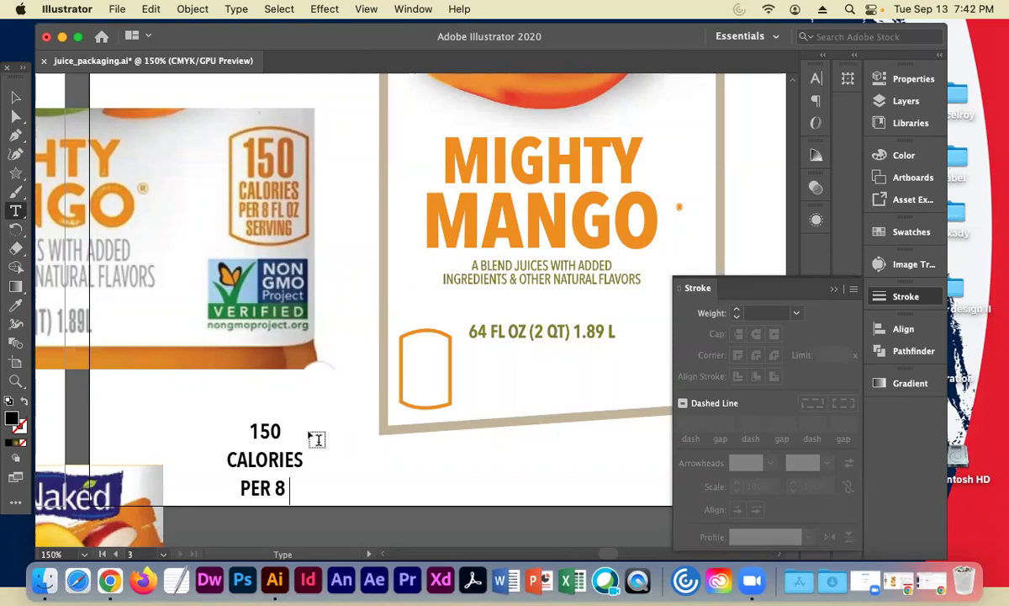
pyautogui.write('FL OZ SERVING')
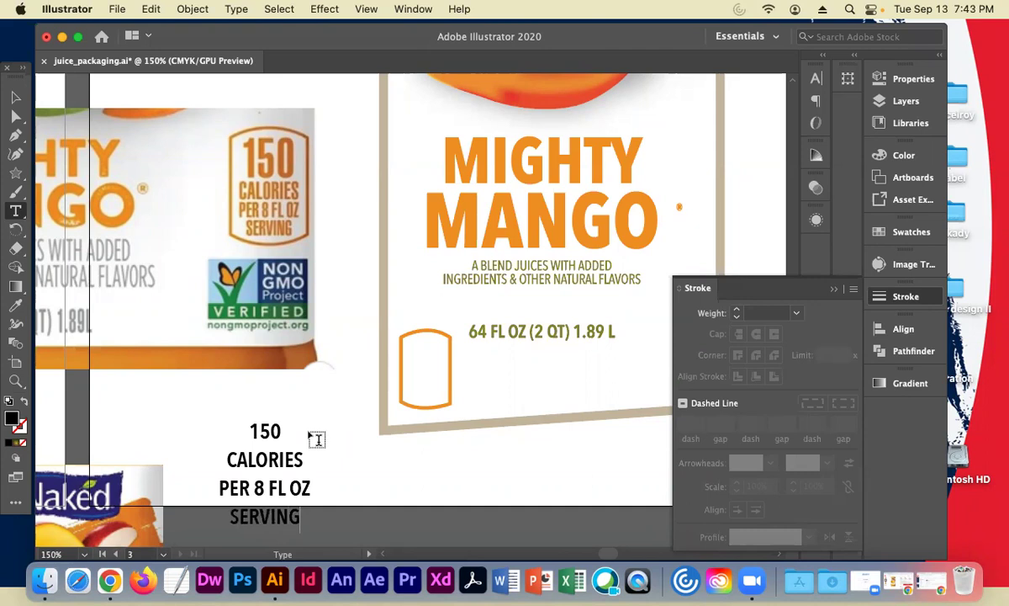
# Move the calorie text slightly up and right, then select all of its wording
pyautogui.click(15, 97)
pyautogui.moveTo(280, 461); pyautogui.dragTo(299, 428)
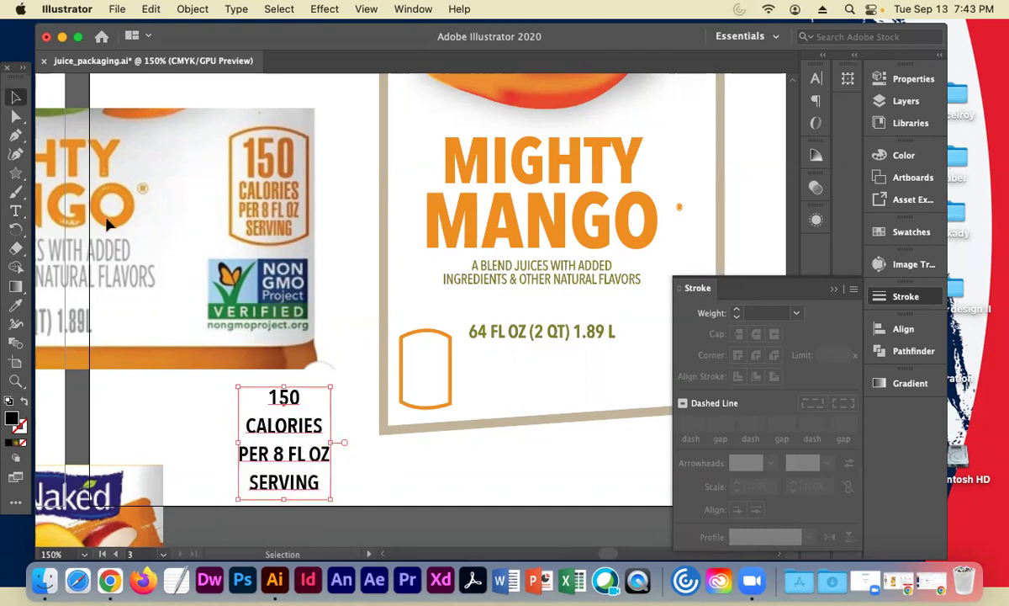
pyautogui.click(15, 210)
pyautogui.moveTo(268, 389); pyautogui.dragTo(338, 480)
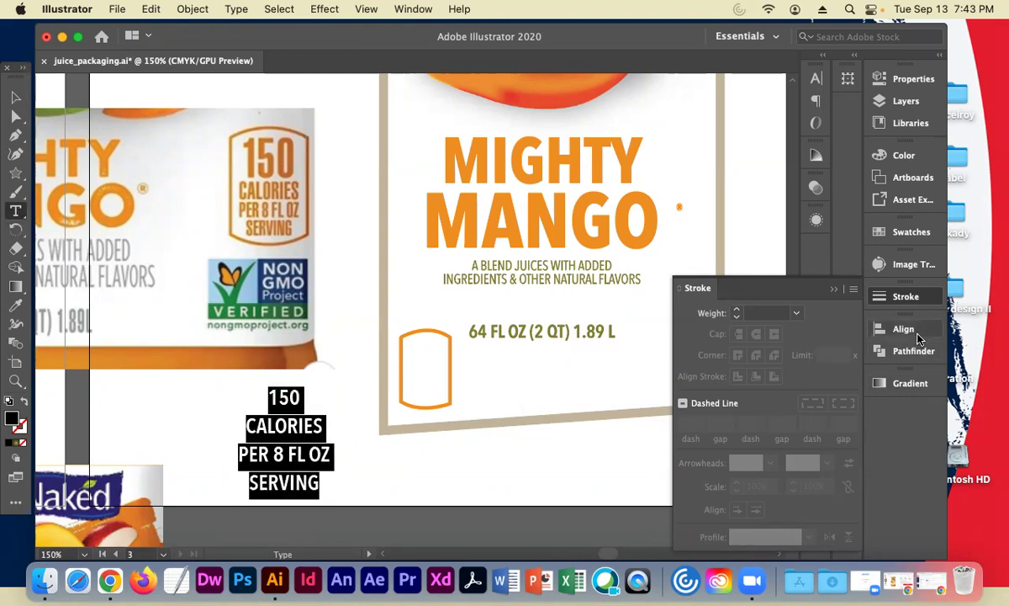
pyautogui.click(834, 288)
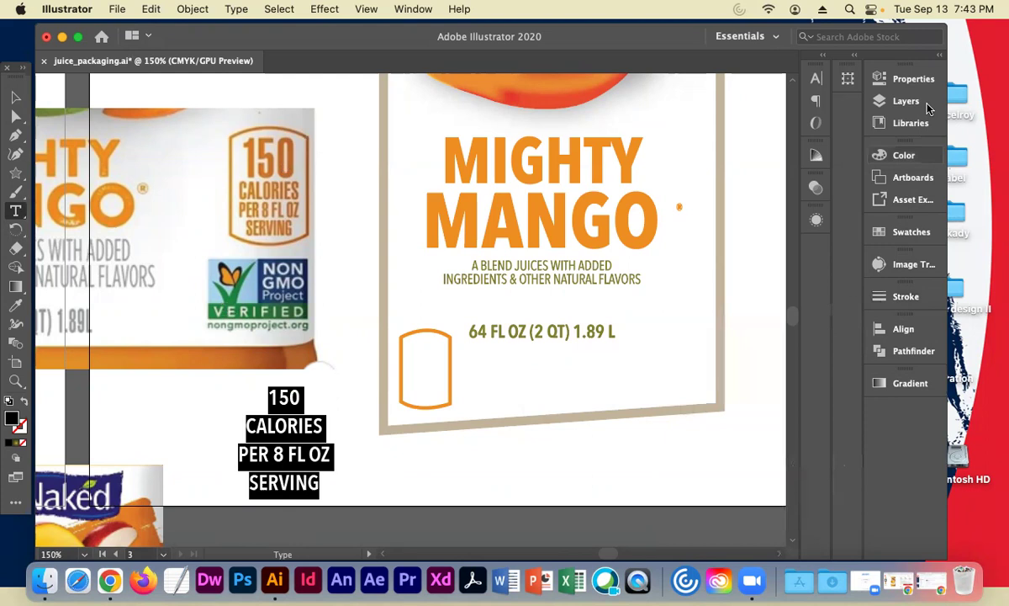
# Make '150' Avenir Next Condensed Heavy at 39 pt
pyautogui.click(904, 78)
pyautogui.scroll(1, 740, 378)
pyautogui.scroll(-1, 741, 378)
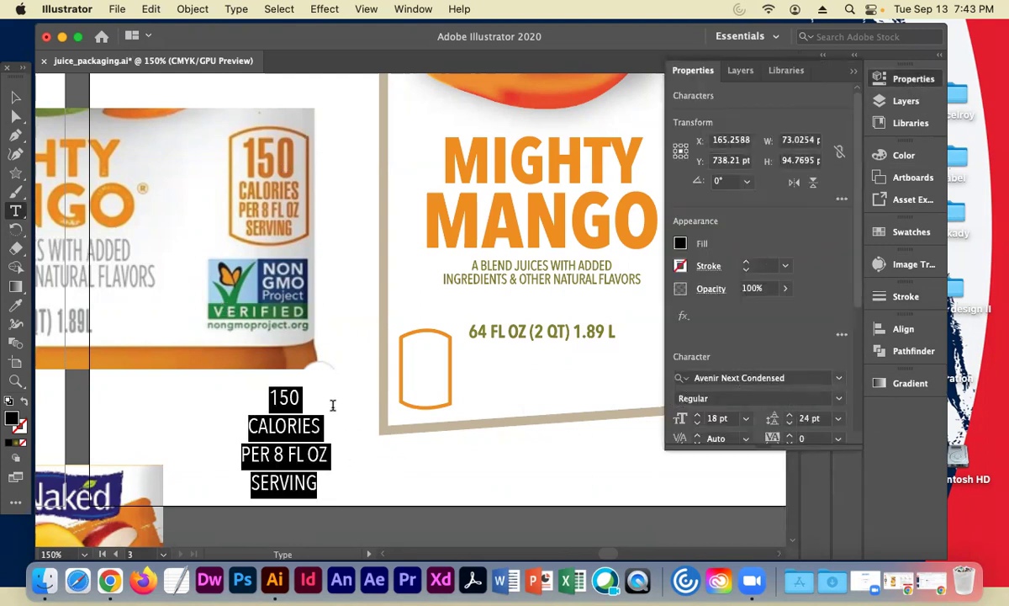
pyautogui.click(270, 395)
pyautogui.moveTo(271, 395); pyautogui.dragTo(322, 389)
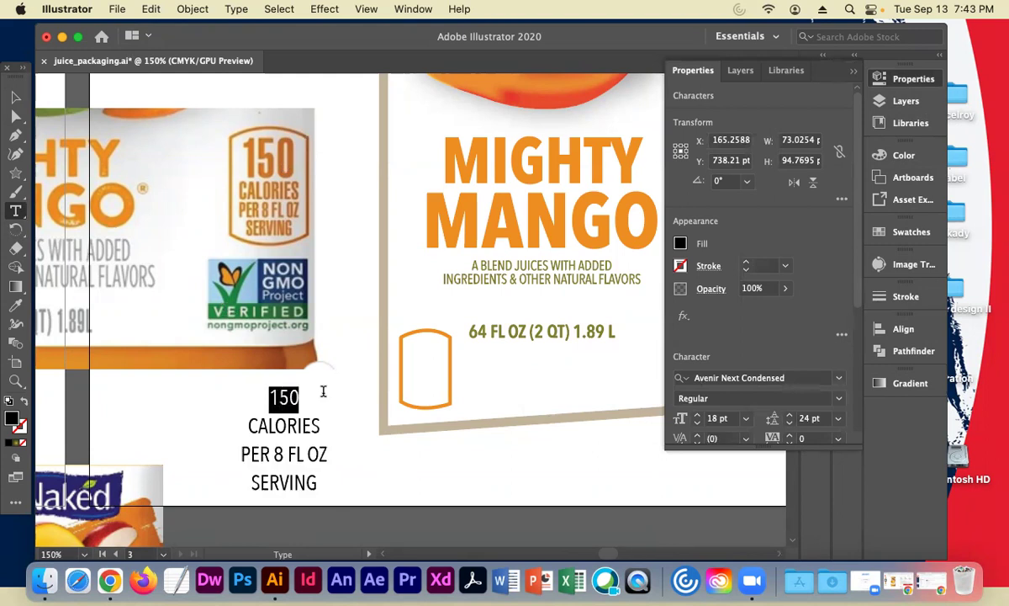
pyautogui.click(829, 398)
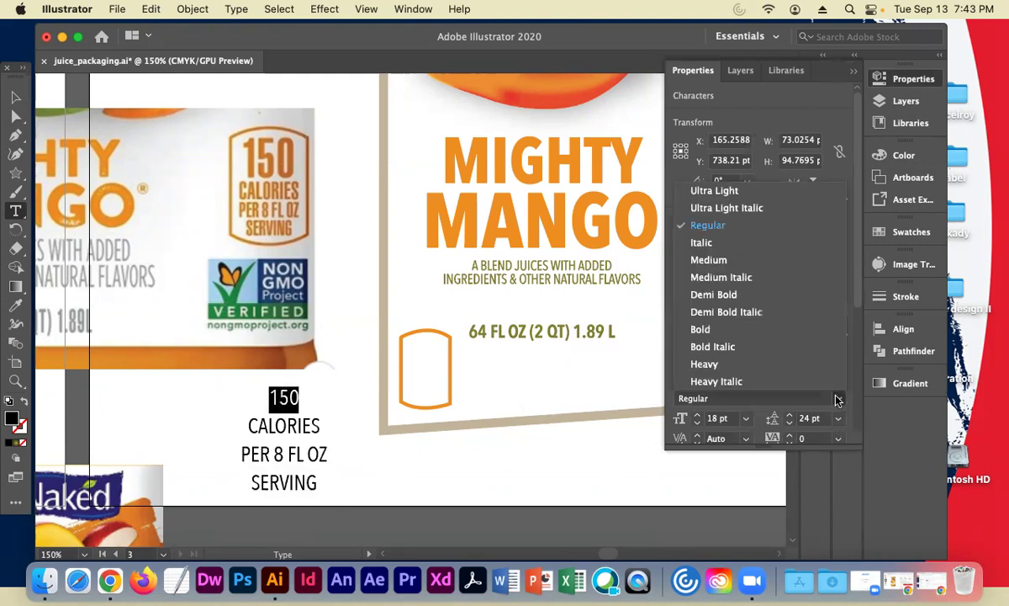
pyautogui.click(718, 365)
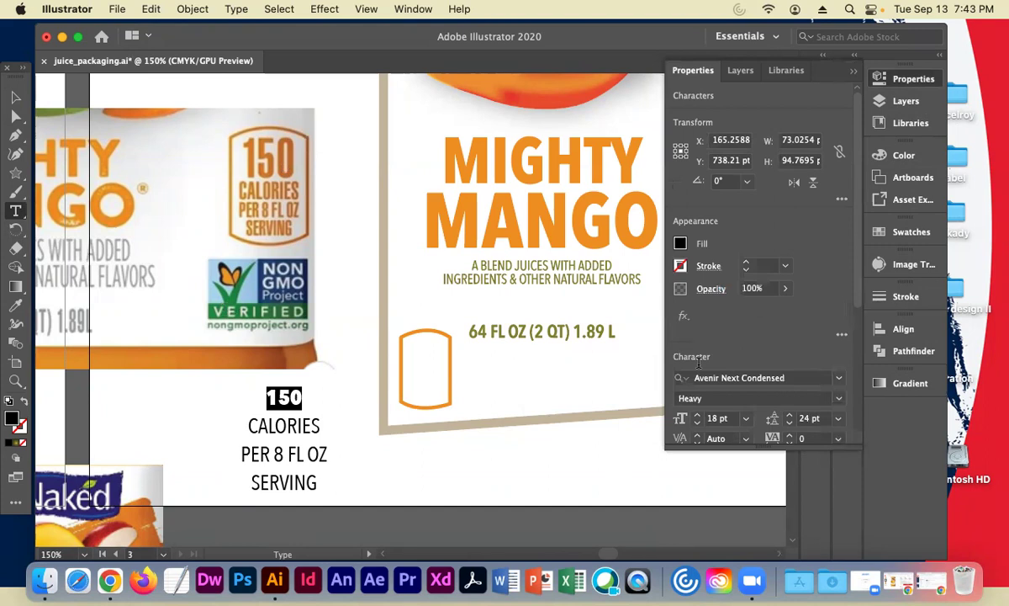
pyautogui.click(697, 416)
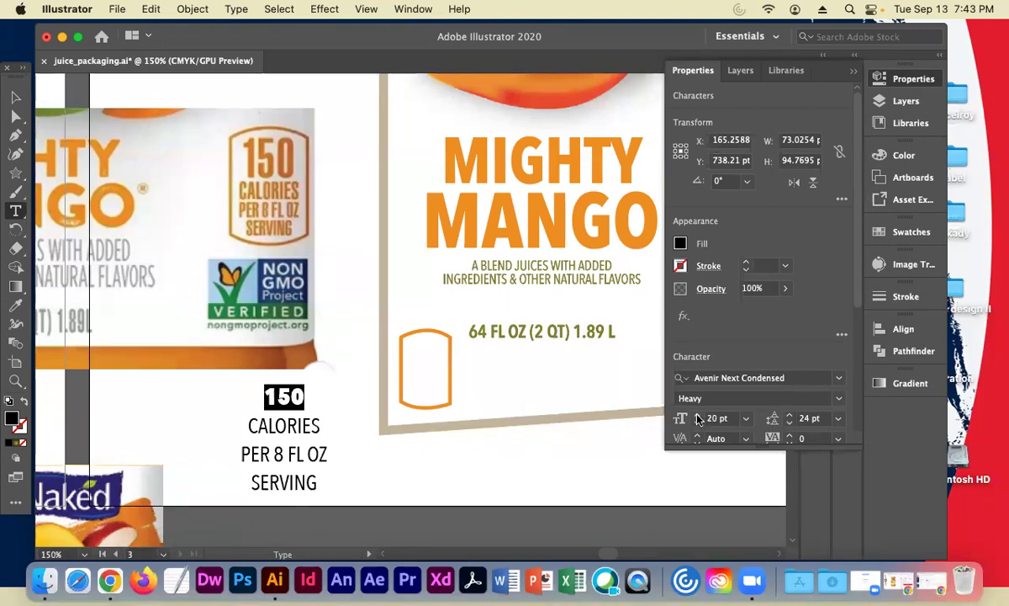
pyautogui.click(698, 416)
pyautogui.click(697, 415)
pyautogui.click(698, 415)
pyautogui.click(698, 415)
pyautogui.click(697, 415)
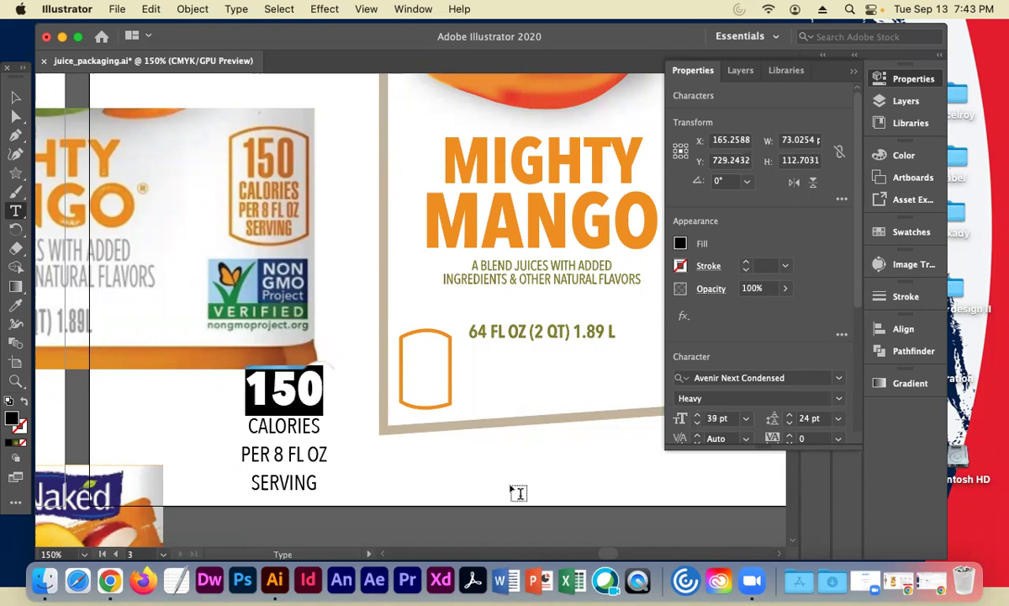
# Adjust the spacing above CALORIES and reduce '150' to 33 pt
pyautogui.moveTo(251, 425); pyautogui.dragTo(340, 429)
pyautogui.click(789, 425)
pyautogui.click(790, 425)
pyautogui.click(789, 425)
pyautogui.click(790, 425)
pyautogui.click(790, 425)
pyautogui.click(790, 424)
pyautogui.click(790, 425)
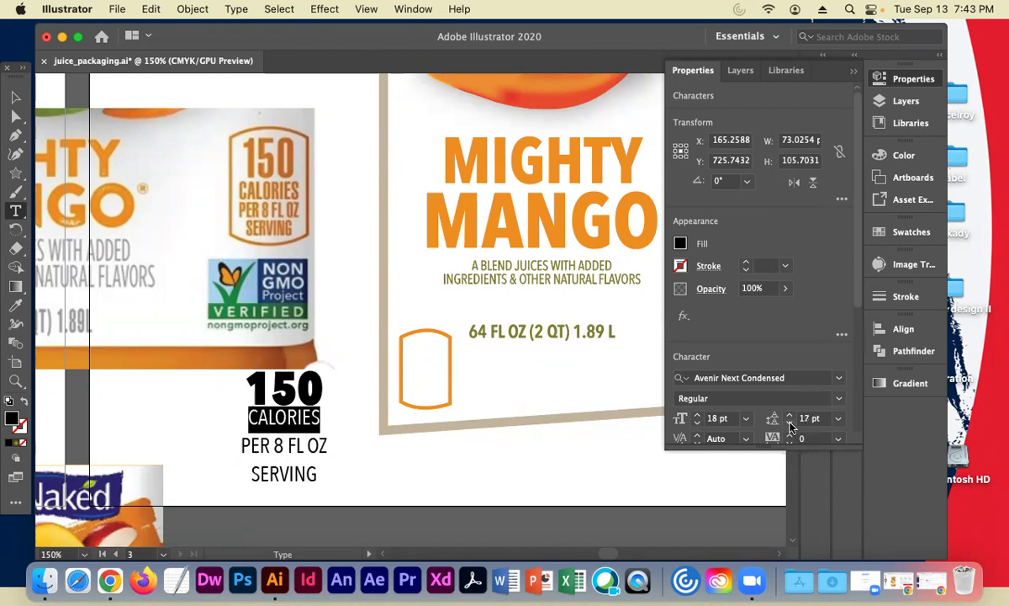
pyautogui.moveTo(254, 387); pyautogui.dragTo(322, 388)
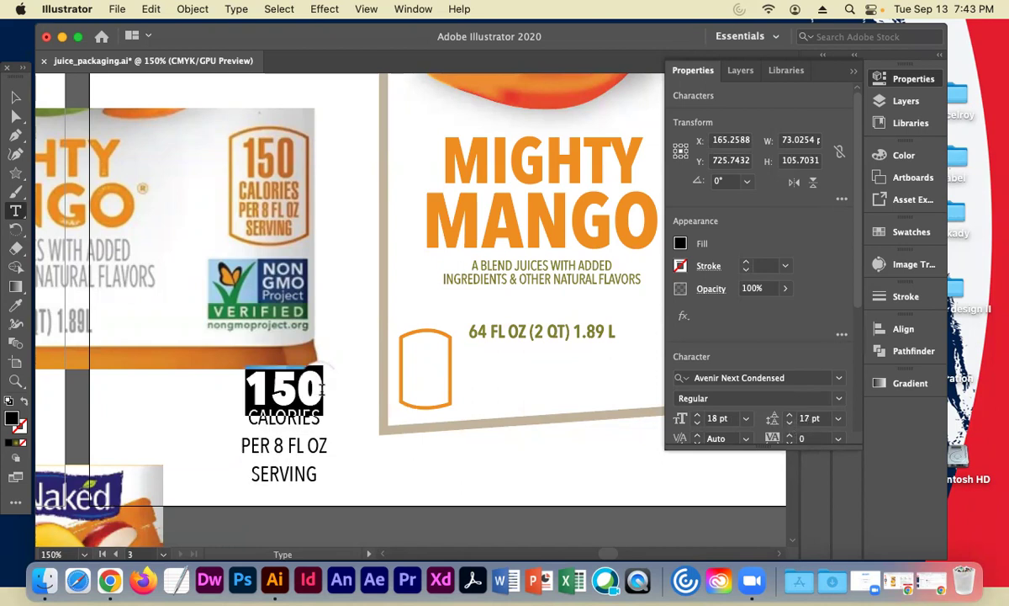
pyautogui.click(697, 425)
pyautogui.click(697, 425)
pyautogui.click(697, 424)
pyautogui.click(697, 425)
pyautogui.click(697, 425)
pyautogui.click(697, 424)
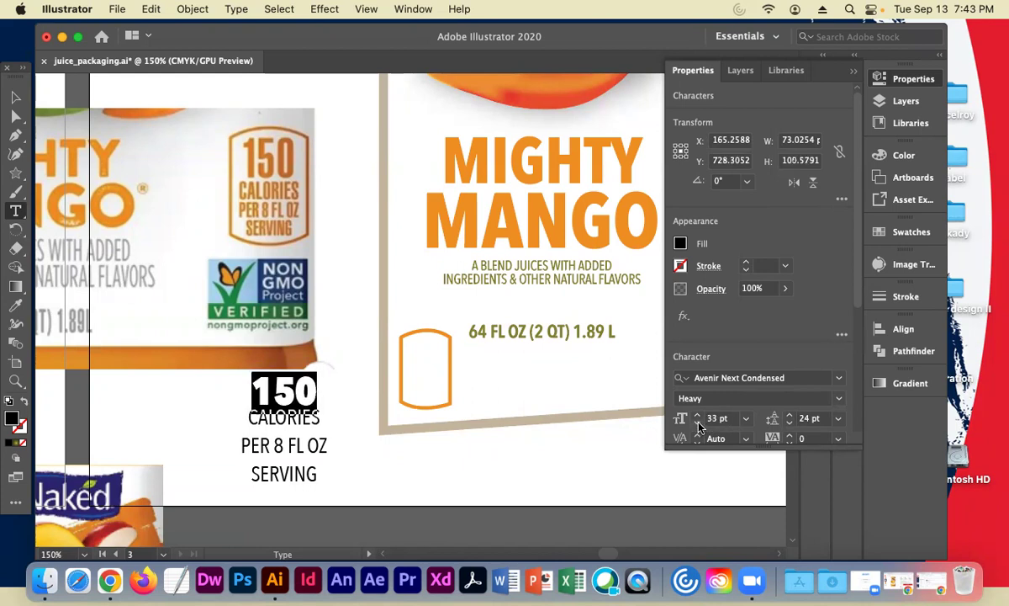
pyautogui.moveTo(250, 418); pyautogui.dragTo(334, 417)
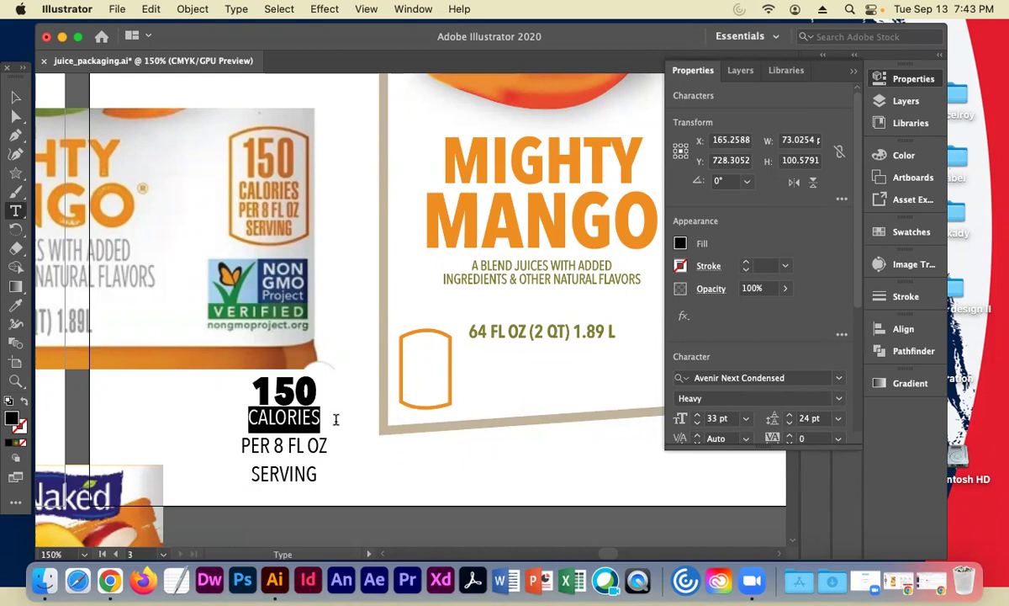
pyautogui.click(790, 418)
pyautogui.click(789, 418)
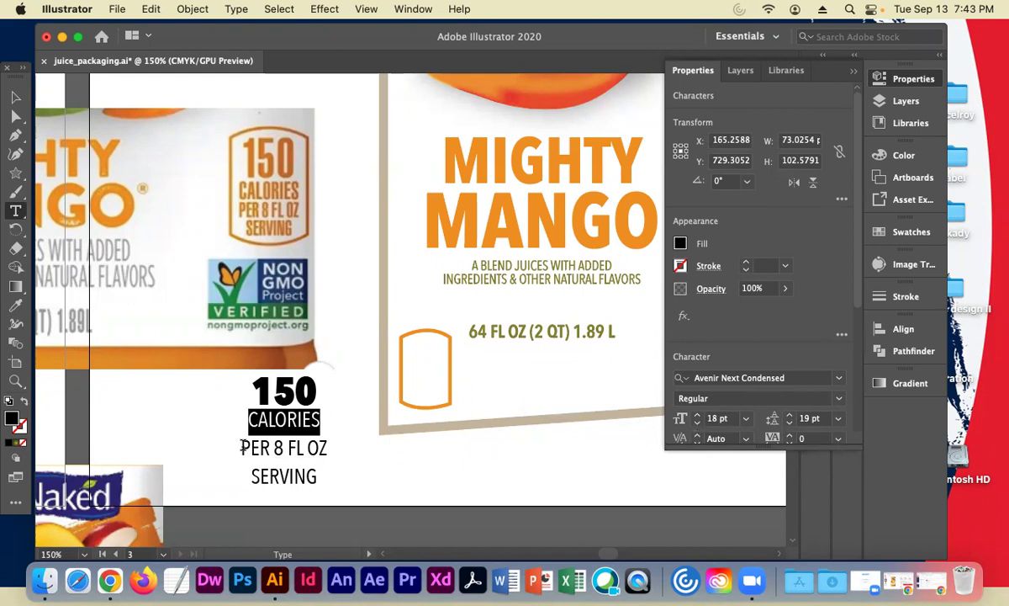
# Set the PER 8 FL OZ line to 14 pt with 14 pt leading
pyautogui.moveTo(242, 448); pyautogui.dragTo(353, 444)
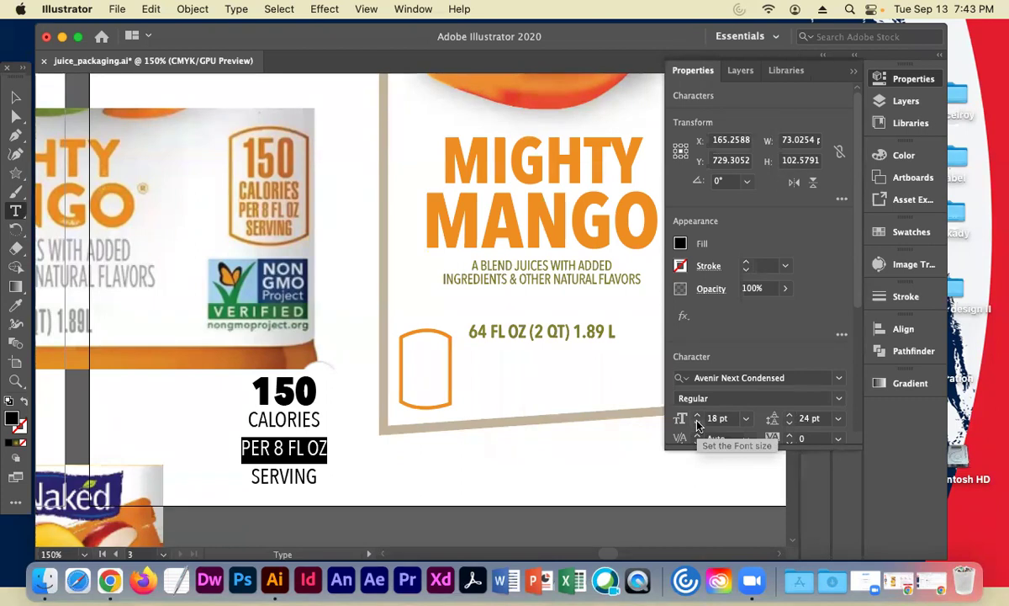
pyautogui.click(696, 424)
pyautogui.click(696, 425)
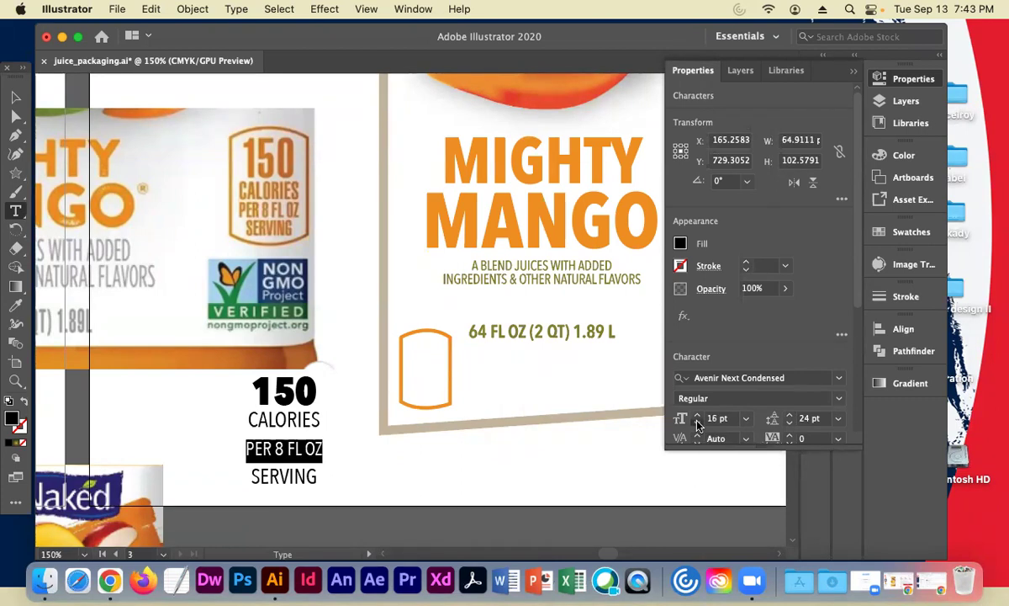
pyautogui.click(697, 424)
pyautogui.click(698, 425)
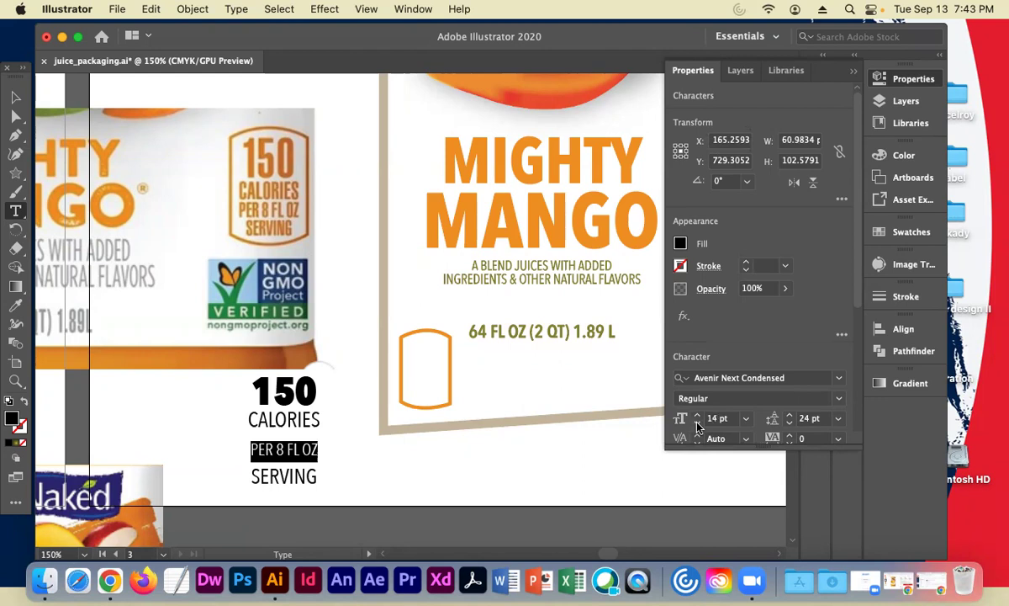
pyautogui.click(789, 425)
pyautogui.click(789, 425)
pyautogui.click(789, 425)
# Give SERVING 16 pt leading and a 14 pt font size
pyautogui.click(789, 425)
pyautogui.click(789, 425)
pyautogui.click(788, 426)
pyautogui.click(789, 426)
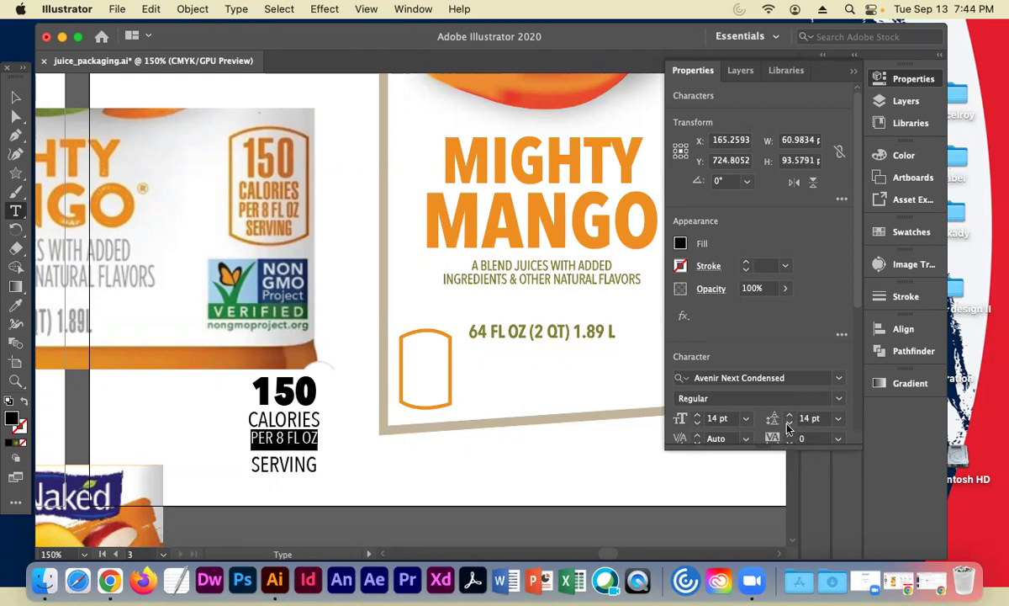
pyautogui.moveTo(253, 465); pyautogui.dragTo(320, 468)
pyautogui.click(789, 425)
pyautogui.click(788, 425)
pyautogui.click(789, 425)
pyautogui.click(789, 425)
pyautogui.click(789, 425)
pyautogui.click(789, 427)
pyautogui.click(788, 427)
pyautogui.click(698, 425)
pyautogui.click(697, 425)
pyautogui.click(698, 425)
pyautogui.click(698, 425)
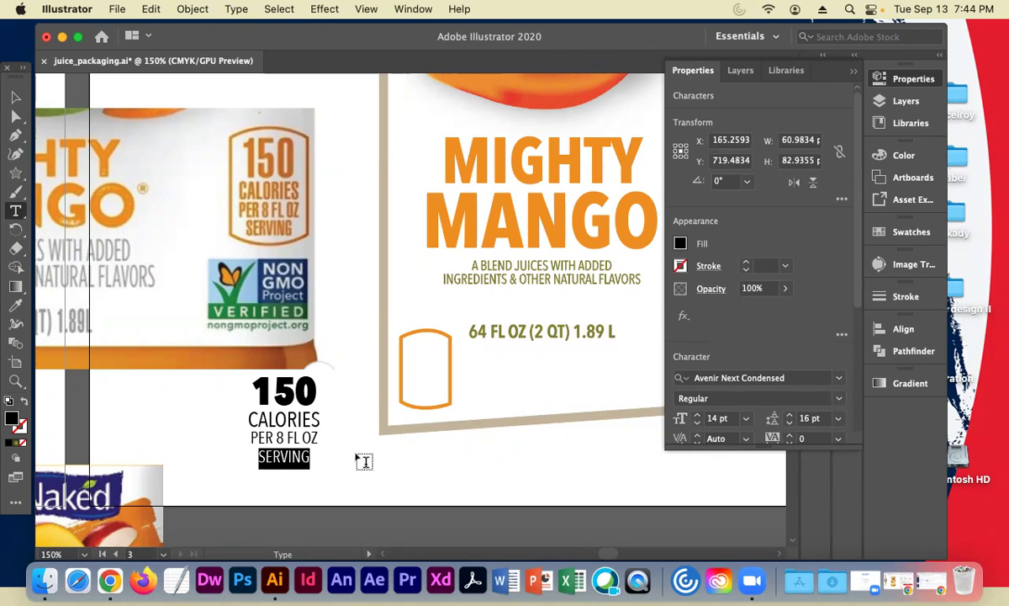
# Set both the PER 8 FL OZ line and SERVING to Medium weight
pyautogui.moveTo(249, 419); pyautogui.dragTo(325, 418)
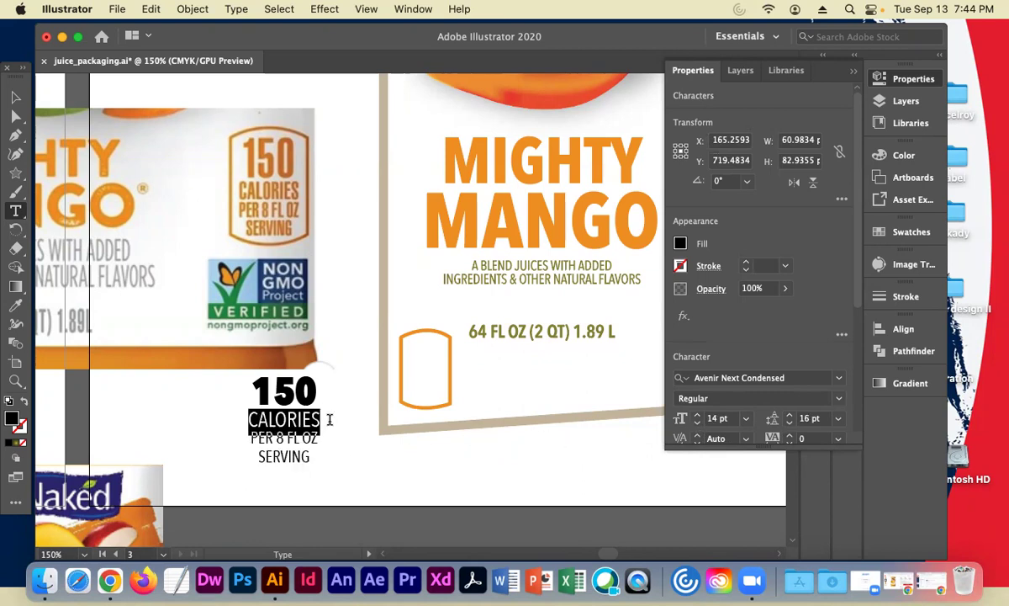
pyautogui.moveTo(250, 438); pyautogui.dragTo(321, 439)
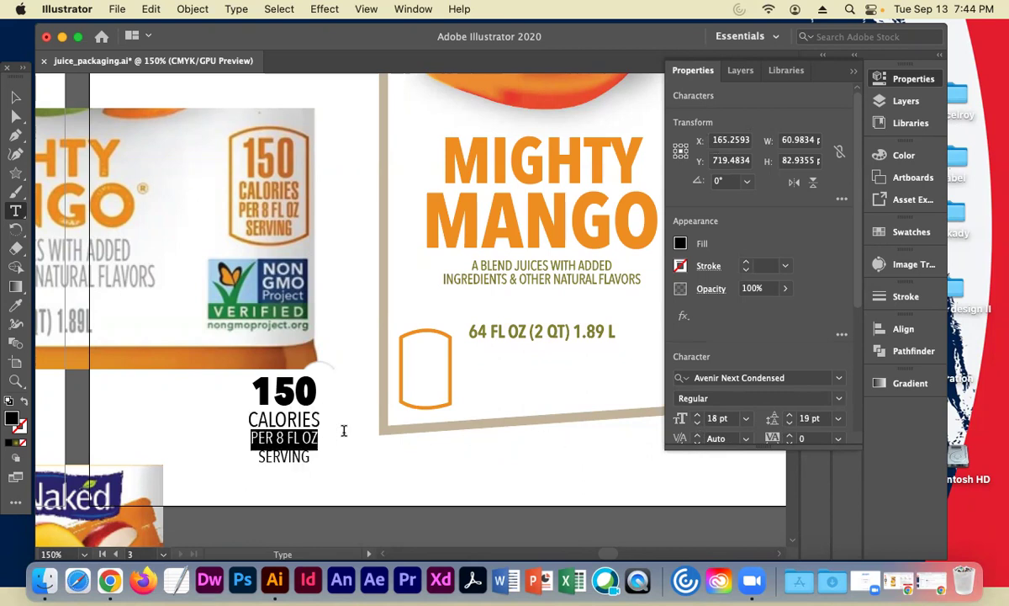
pyautogui.click(831, 400)
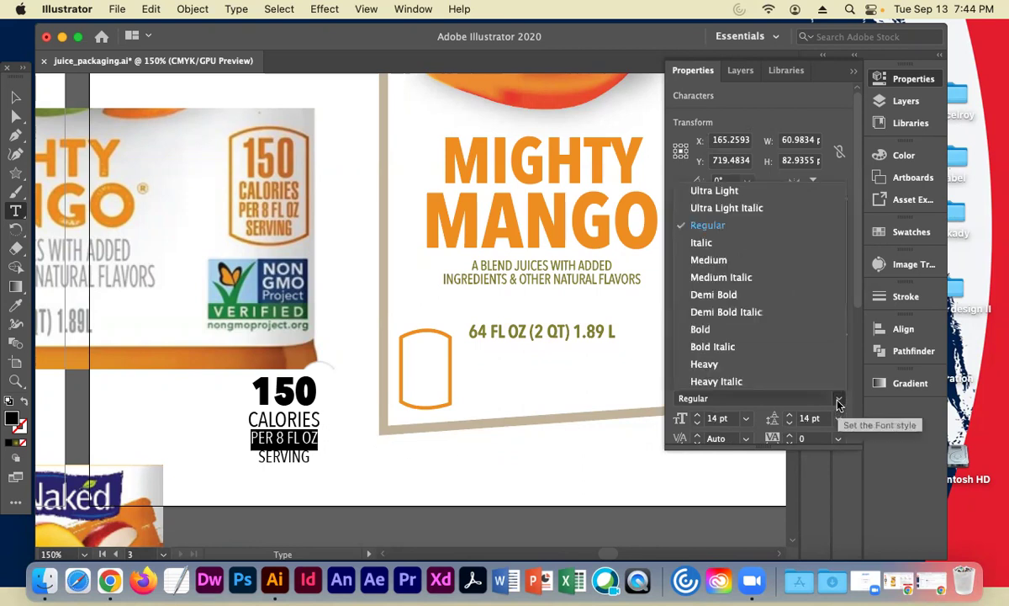
pyautogui.click(710, 260)
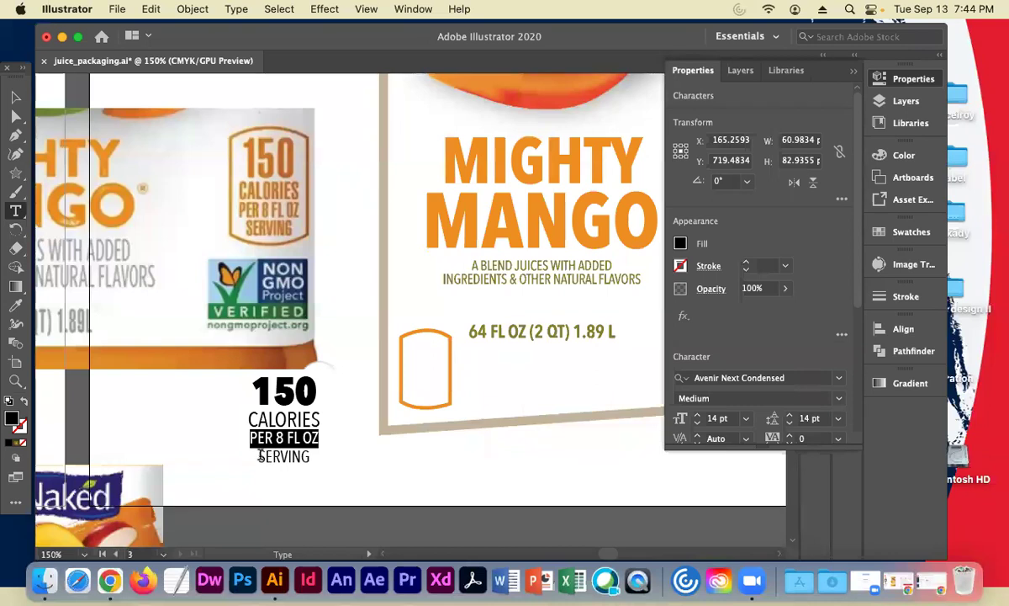
pyautogui.moveTo(256, 455); pyautogui.dragTo(333, 455)
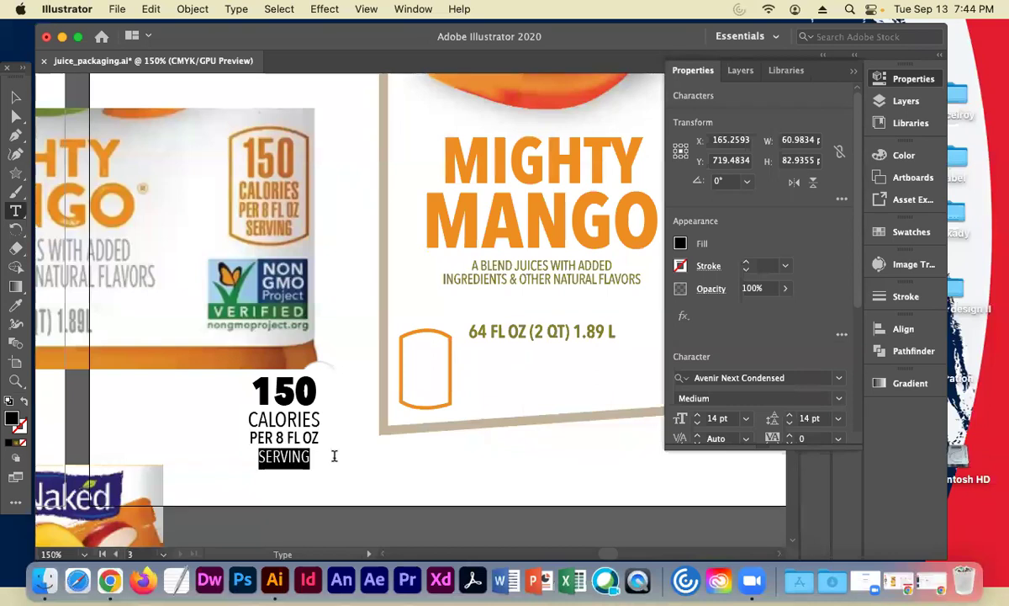
pyautogui.click(842, 401)
pyautogui.click(712, 263)
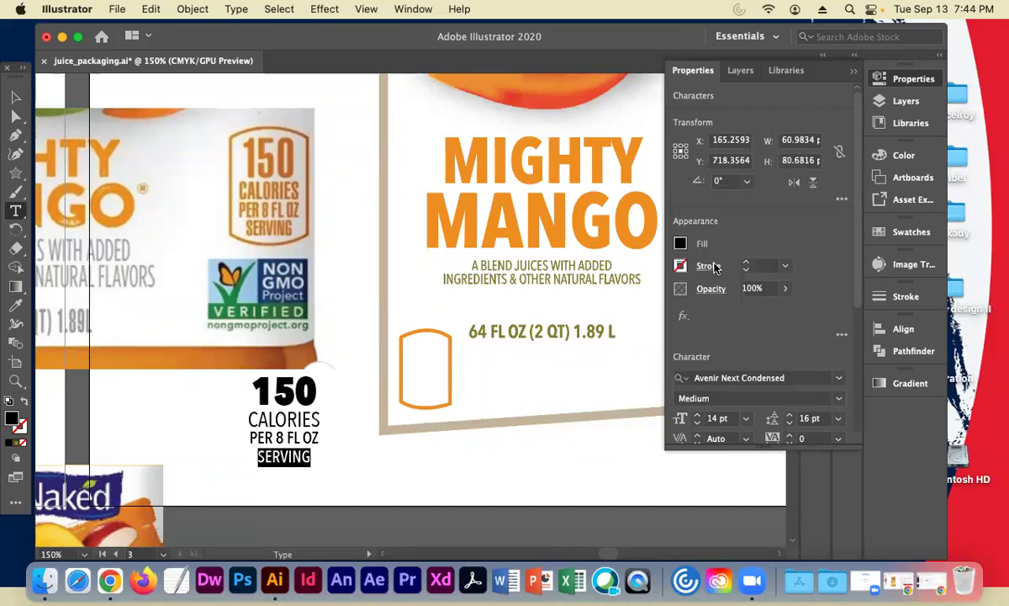
# Select the calorie text object and sample MANGO's orange with the Eyedropper
pyautogui.click(15, 97)
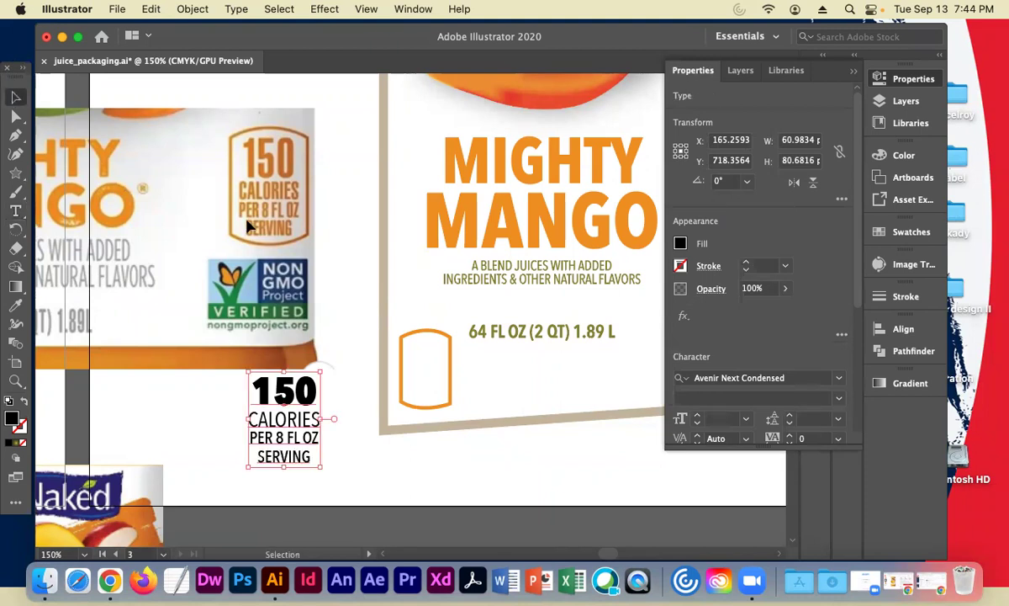
pyautogui.click(221, 457)
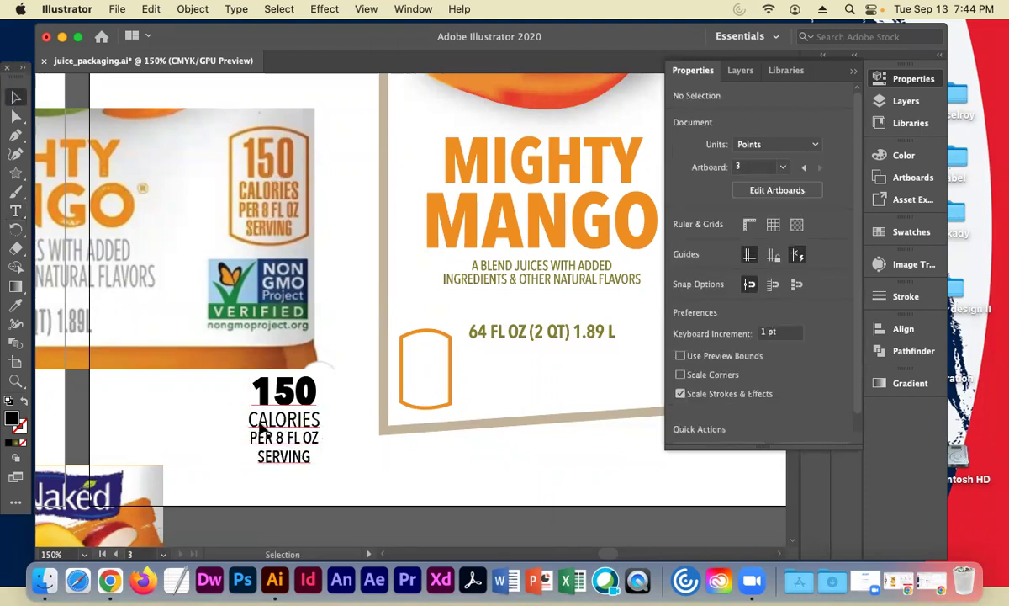
pyautogui.click(310, 420)
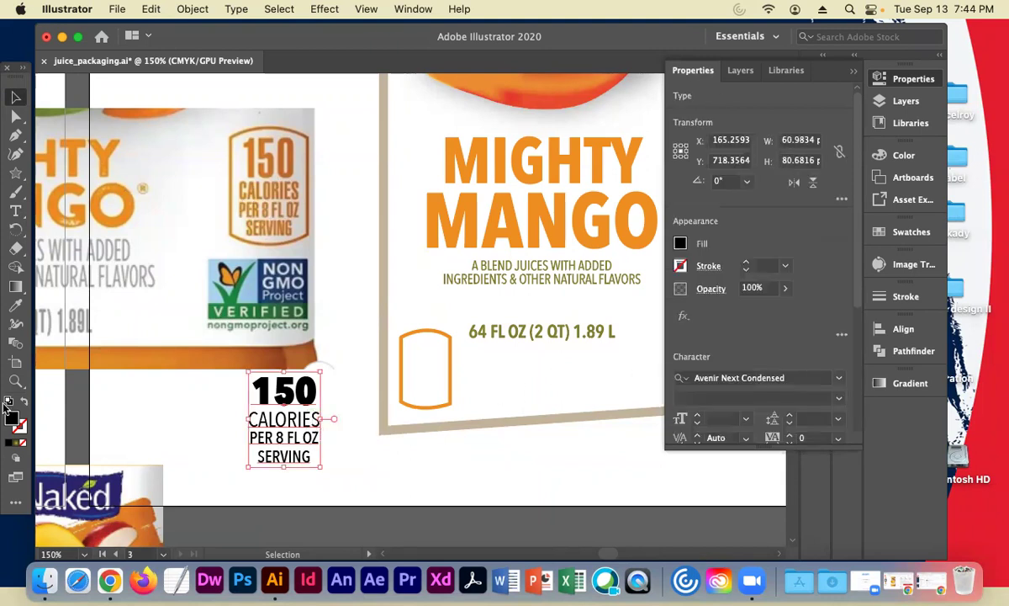
pyautogui.click(15, 304)
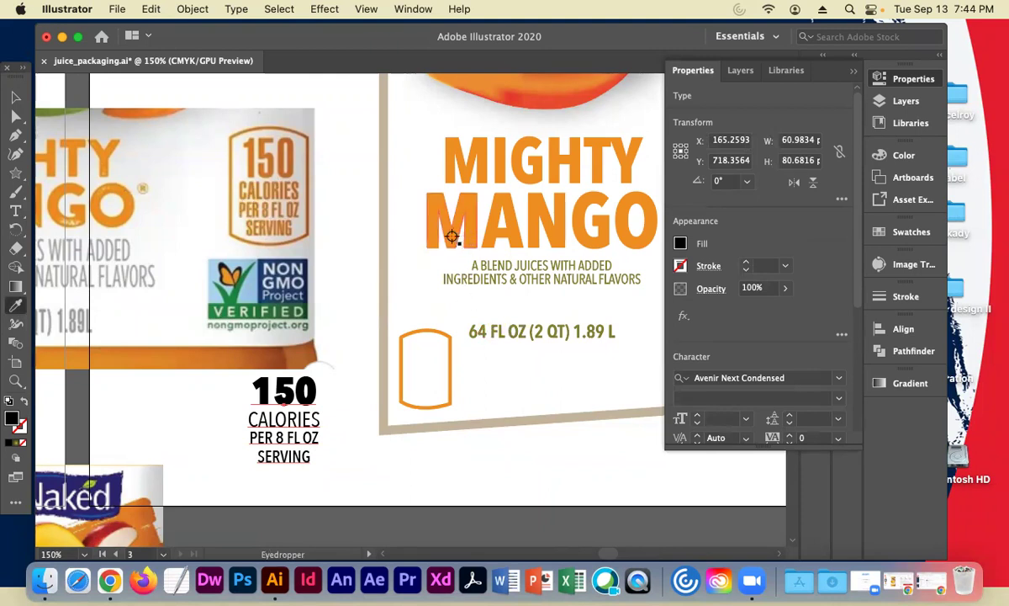
pyautogui.click(453, 237)
# Convert the orange 150 CALORIES text to outlines
pyautogui.click(15, 97)
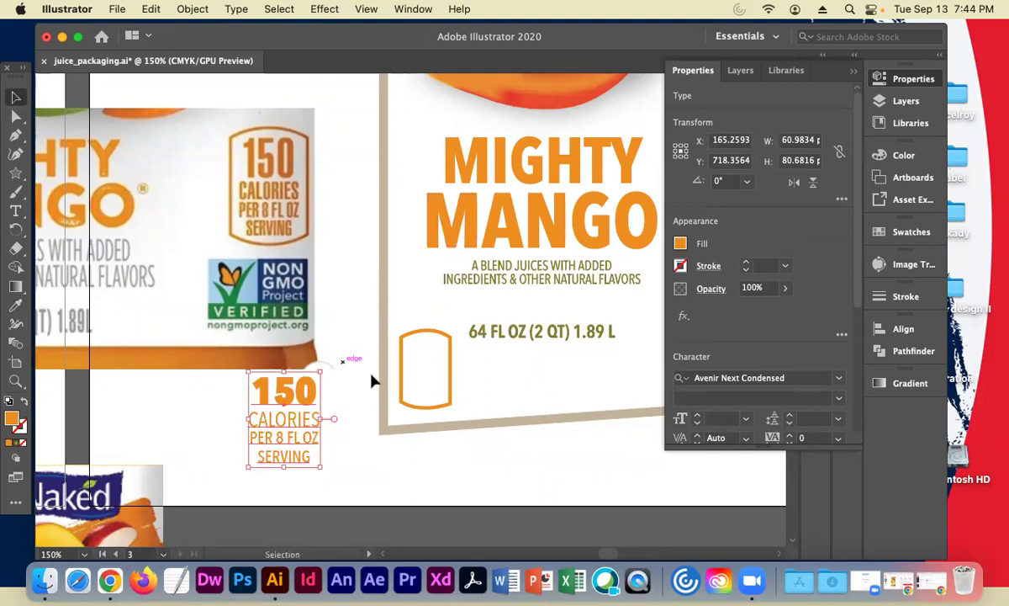
pyautogui.moveTo(290, 424)
pyautogui.mouseDown()
pyautogui.moveTo(295, 433)
pyautogui.moveTo(291, 423)
pyautogui.mouseUp()
pyautogui.rightClick(291, 423)
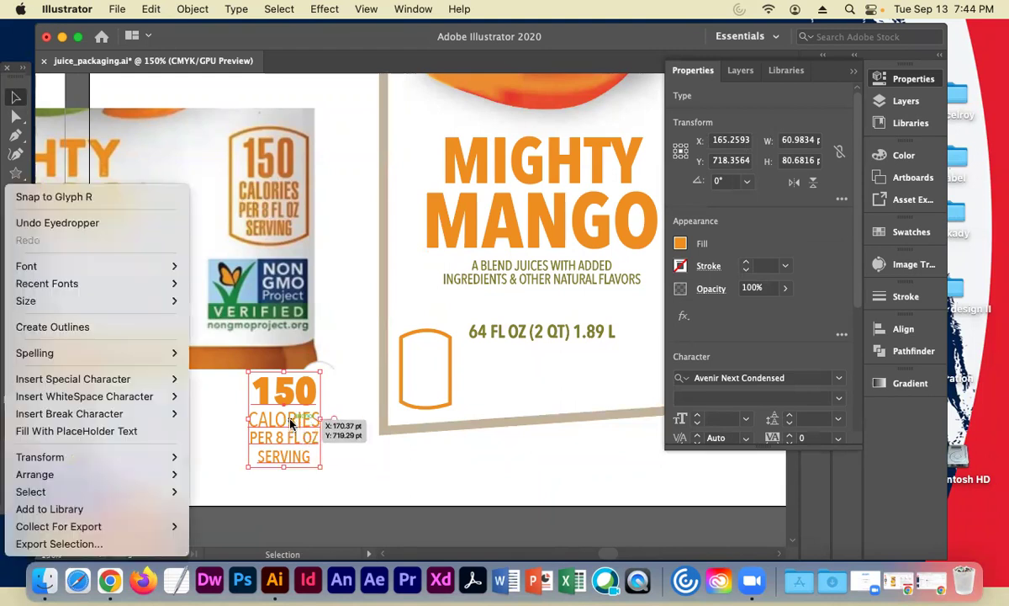
pyautogui.click(76, 326)
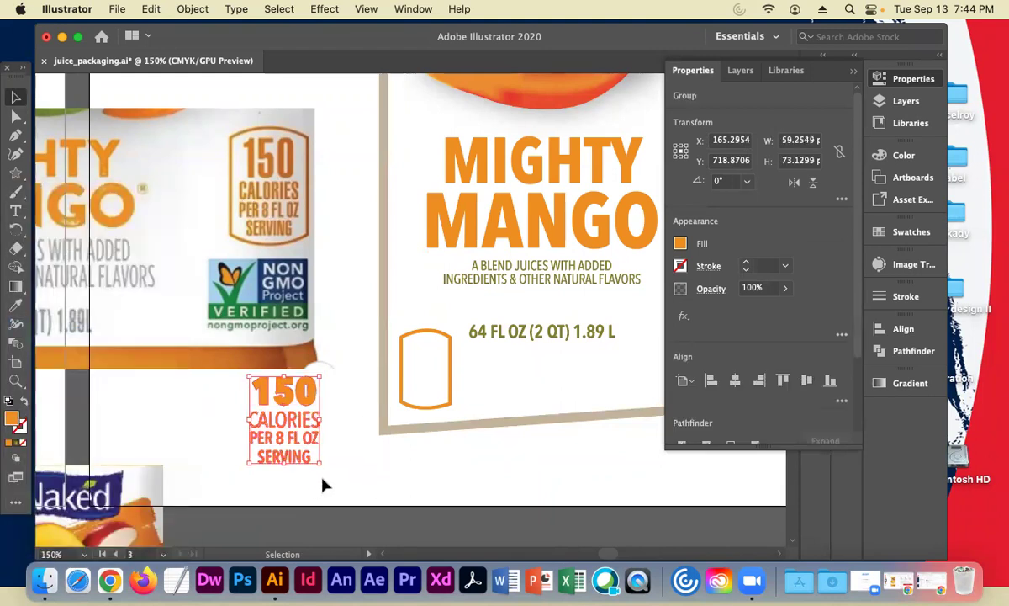
# Scale the outlined group into the badge outline and nudge the badge down slightly
pyautogui.moveTo(320, 463); pyautogui.dragTo(307, 449)
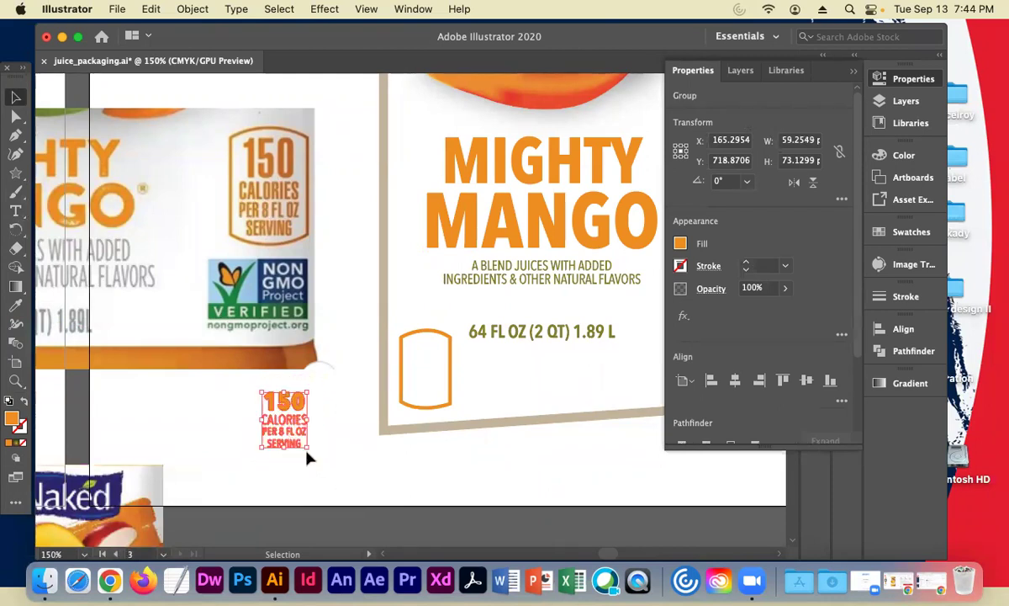
pyautogui.moveTo(293, 406); pyautogui.dragTo(437, 363)
pyautogui.moveTo(452, 407)
pyautogui.mouseDown()
pyautogui.moveTo(443, 399)
pyautogui.moveTo(450, 402)
pyautogui.mouseUp()
pyautogui.click(503, 412)
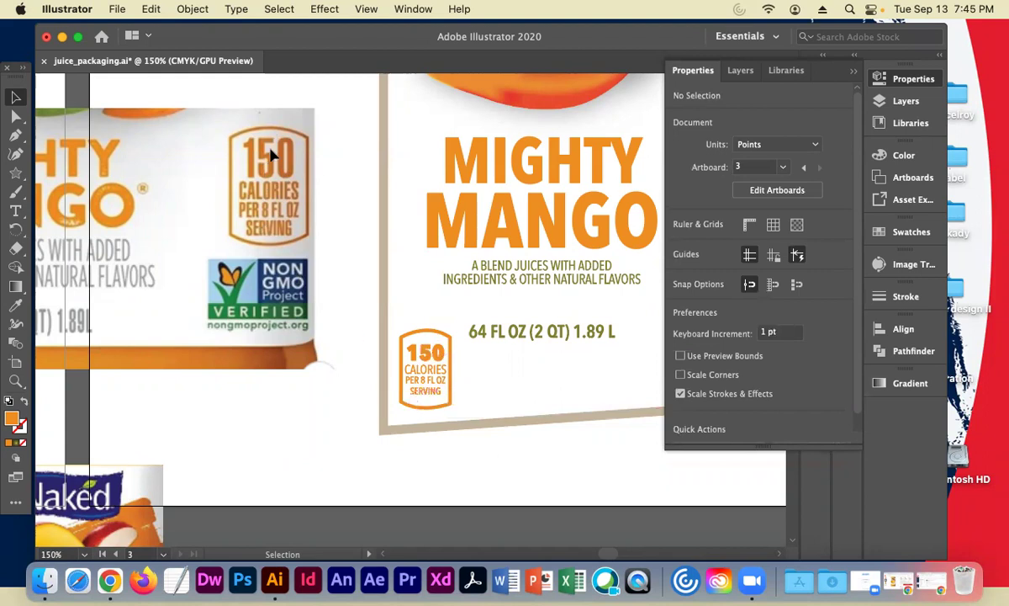
pyautogui.click(427, 334)
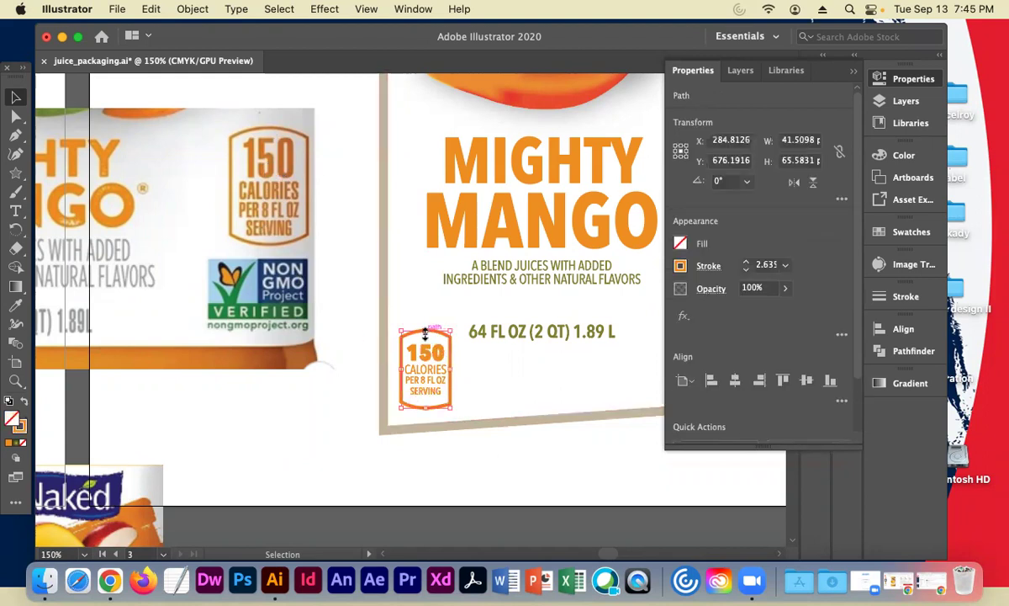
pyautogui.moveTo(426, 333); pyautogui.dragTo(428, 341)
pyautogui.moveTo(425, 410); pyautogui.dragTo(425, 411)
pyautogui.click(437, 466)
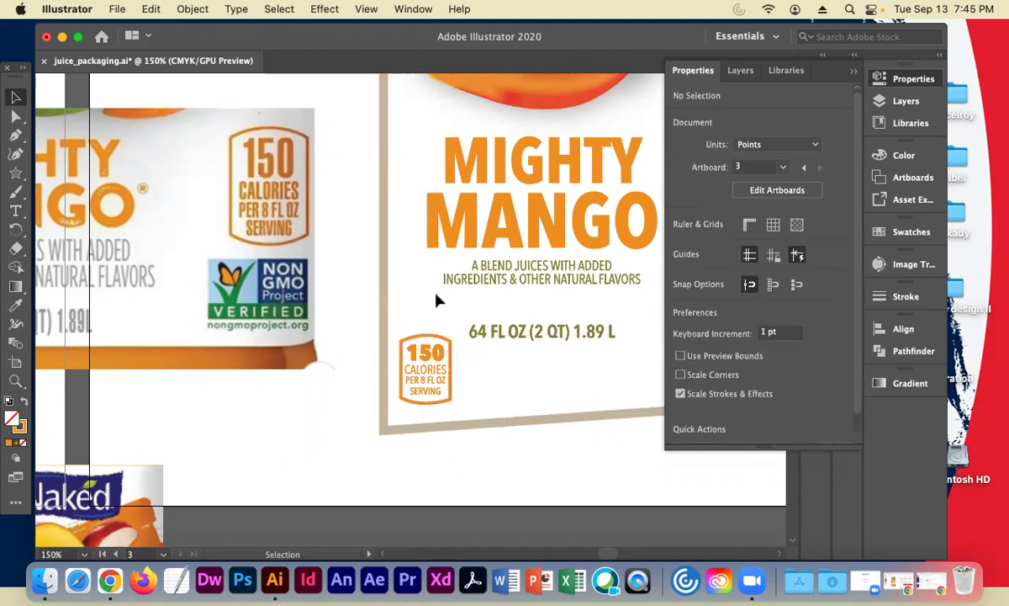
# Zoom in to check the finished calorie badge, then zoom back out to the whole label
pyautogui.click(448, 380)
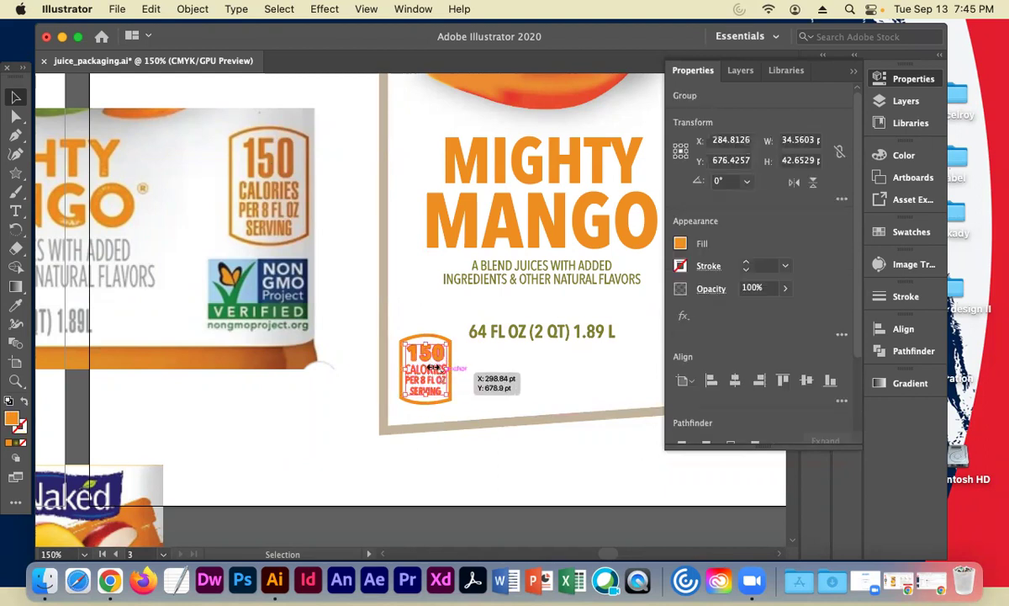
pyautogui.press('a')
pyautogui.press('super+equal')
pyautogui.press('super+equal')
pyautogui.press('super+equal')
pyautogui.press('v')
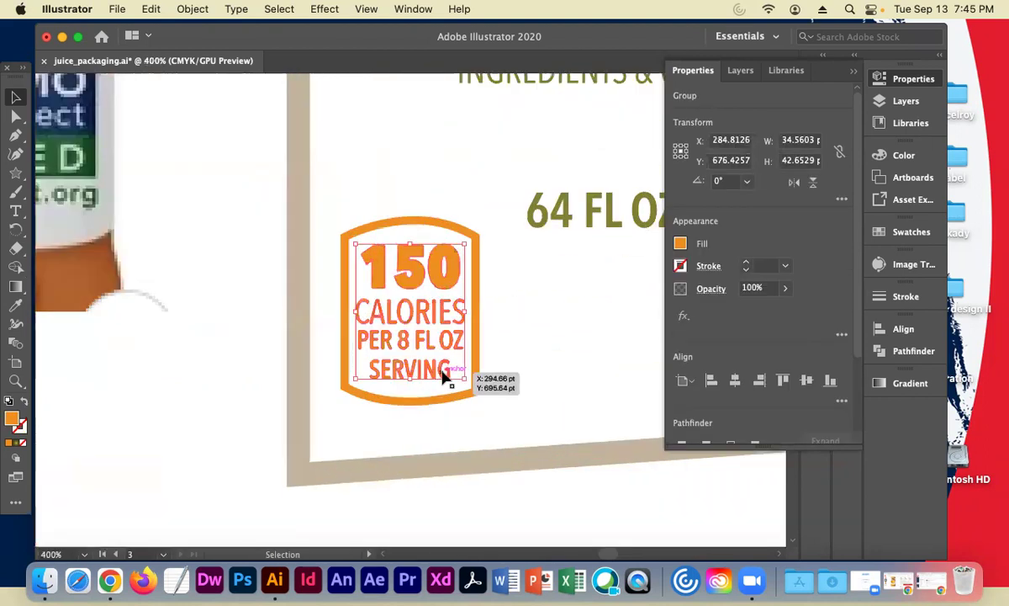
pyautogui.click(263, 294)
pyautogui.press('super+minus')
pyautogui.press('super+minus')
pyautogui.press('super+minus')
pyautogui.press('super+minus')
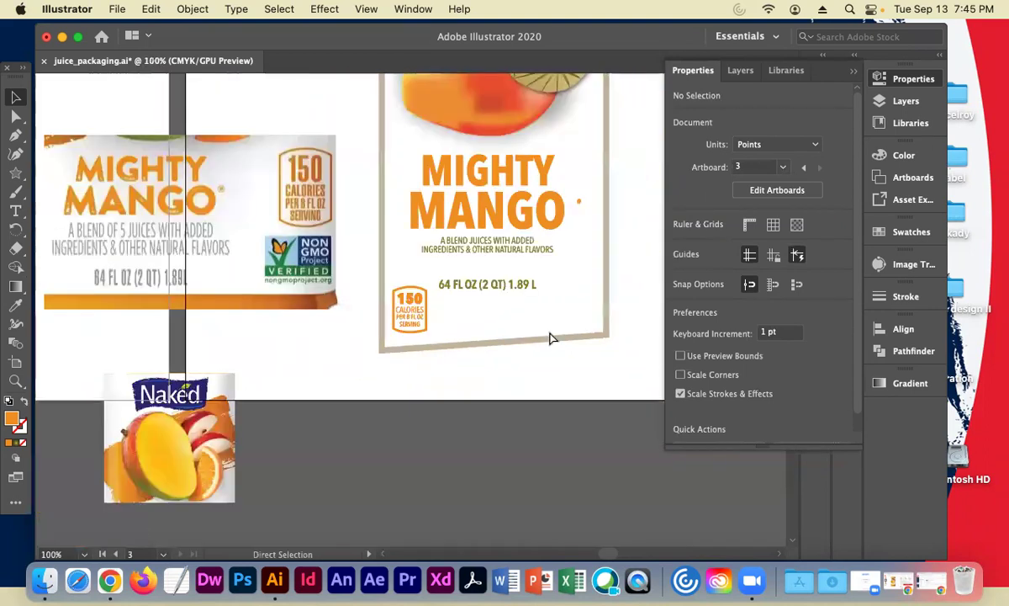
pyautogui.click(592, 200)
# Move the ® mark in beside MANGO's O and nudge it up slightly
pyautogui.click(580, 206)
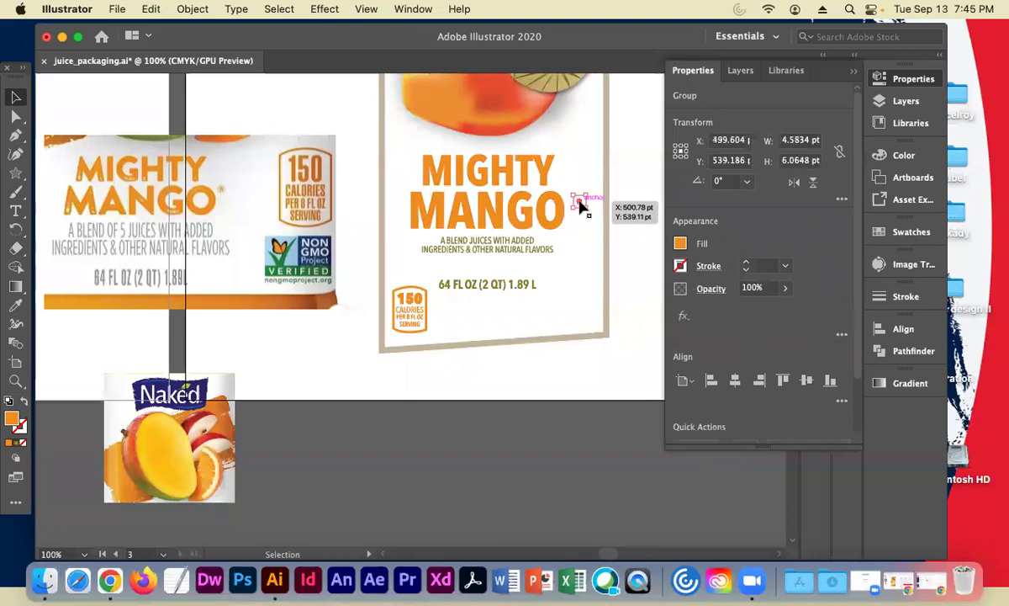
pyautogui.moveTo(580, 206); pyautogui.dragTo(571, 206)
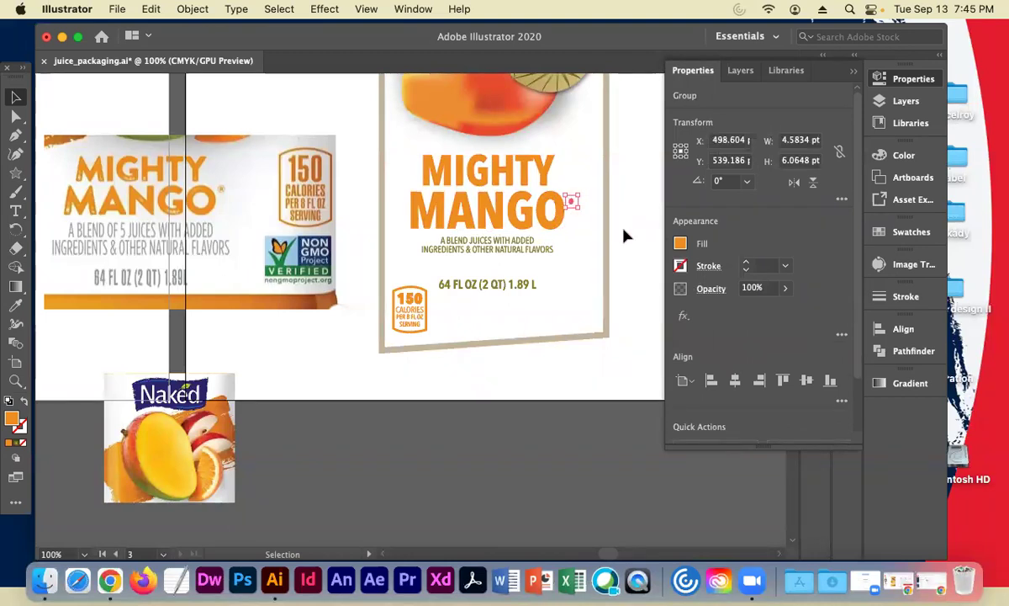
pyautogui.press('Up')
pyautogui.press('Up')
pyautogui.press('Up')
pyautogui.press('Up')
pyautogui.press('Up')
pyautogui.press('Up')
pyautogui.press('Up')
pyautogui.press('Up')
pyautogui.press('Up')
pyautogui.click(577, 215)
# Shift the MIGHTY MANGO title, tagline and volume line together slightly to the right
pyautogui.moveTo(589, 181); pyautogui.dragTo(537, 230)
pyautogui.press('a')
pyautogui.press('v')
pyautogui.click(501, 286)
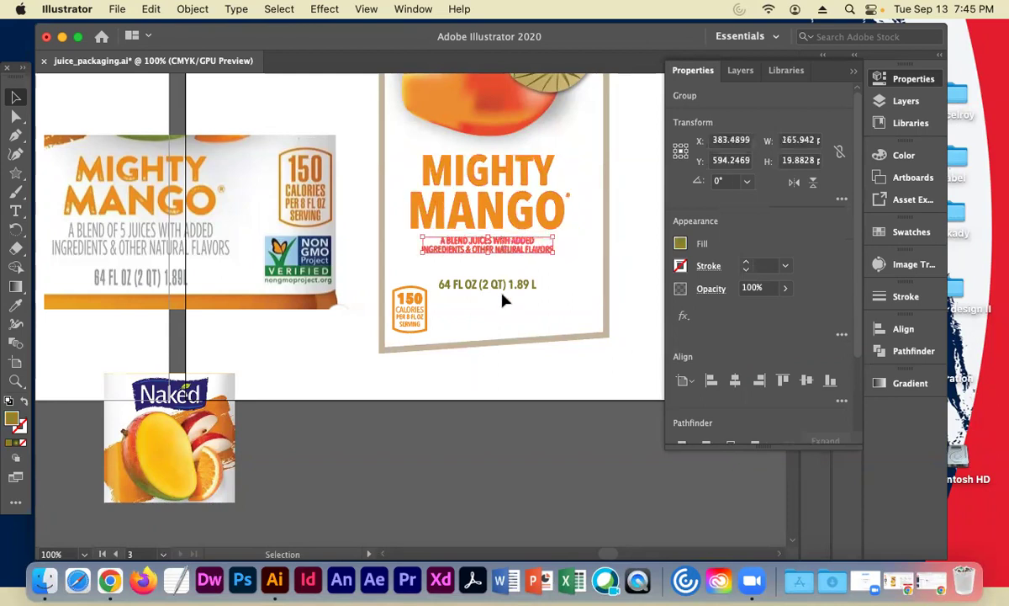
pyautogui.moveTo(503, 292); pyautogui.dragTo(501, 244)
pyautogui.press('super+z')
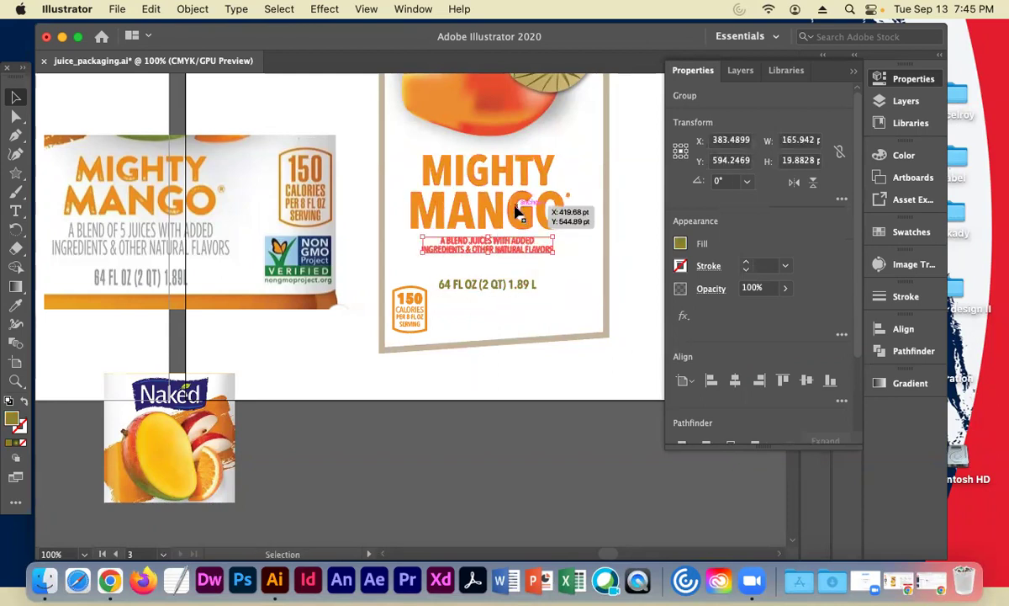
pyautogui.click(515, 217)
pyautogui.keyDown('shift'); pyautogui.click(513, 246); pyautogui.keyUp('shift')
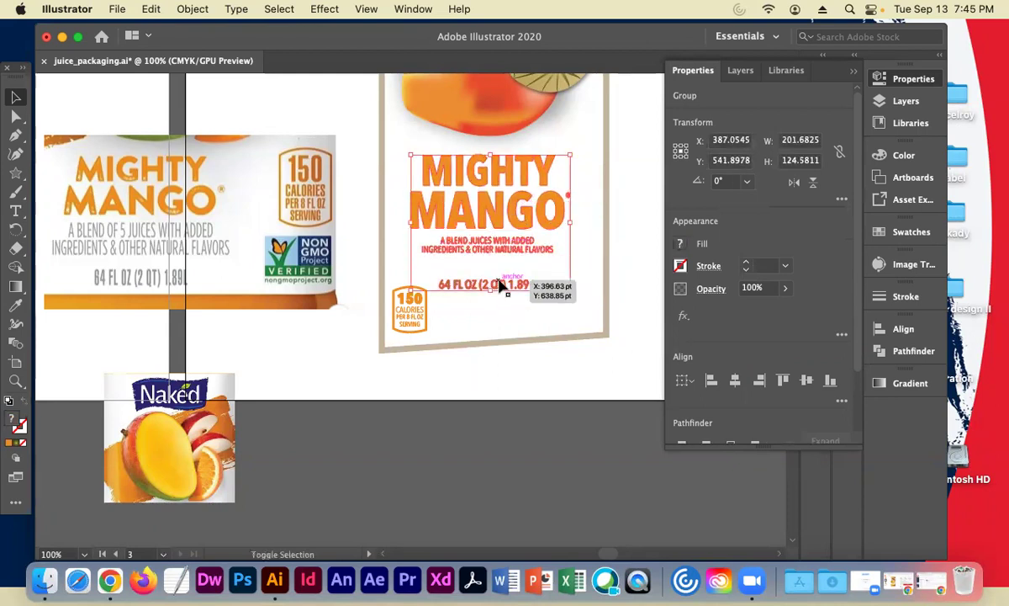
pyautogui.keyDown('shift'); pyautogui.click(496, 286); pyautogui.keyUp('shift')
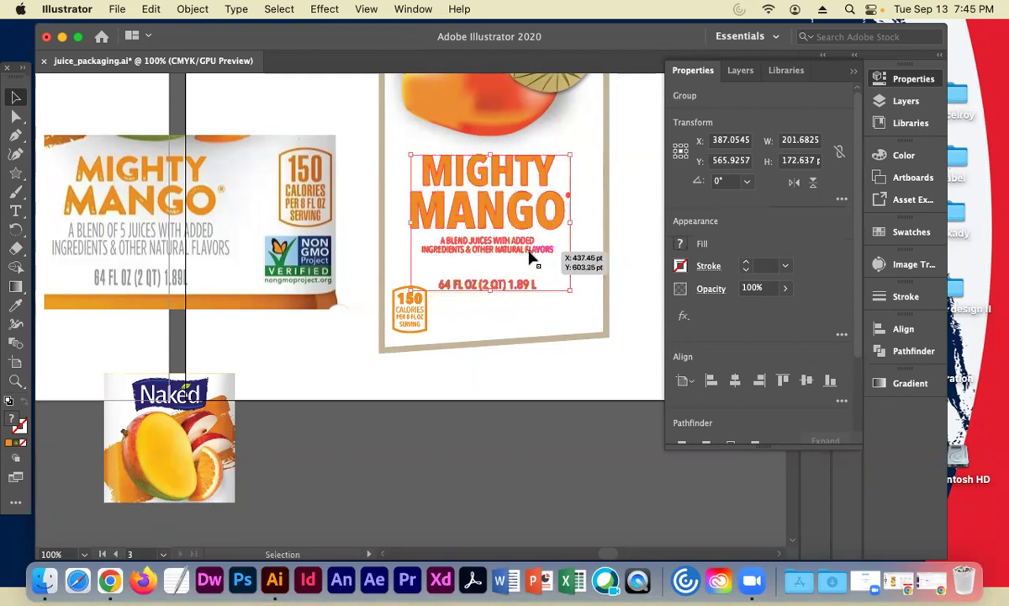
pyautogui.moveTo(531, 244); pyautogui.dragTo(538, 259)
pyautogui.click(515, 411)
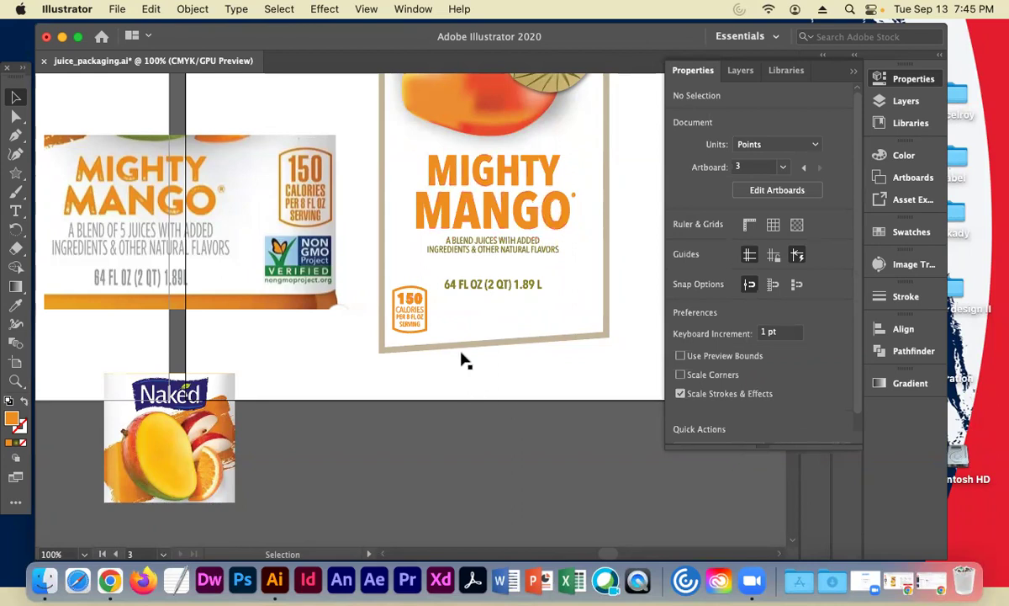
# Enlarge the calorie badge slightly by its corner and nudge it upward
pyautogui.click(415, 310)
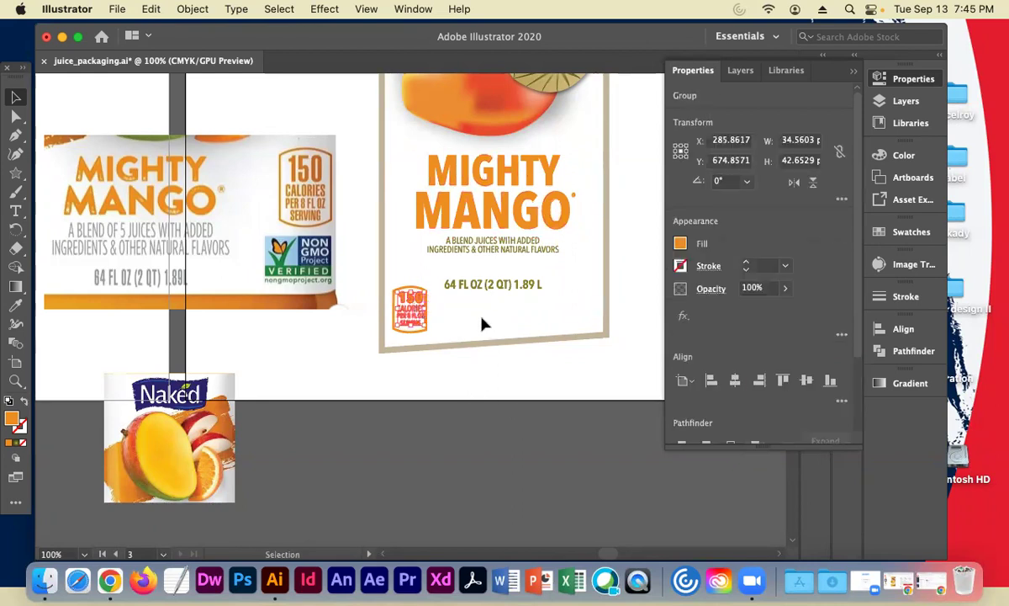
pyautogui.moveTo(411, 305); pyautogui.dragTo(409, 308)
pyautogui.click(401, 273)
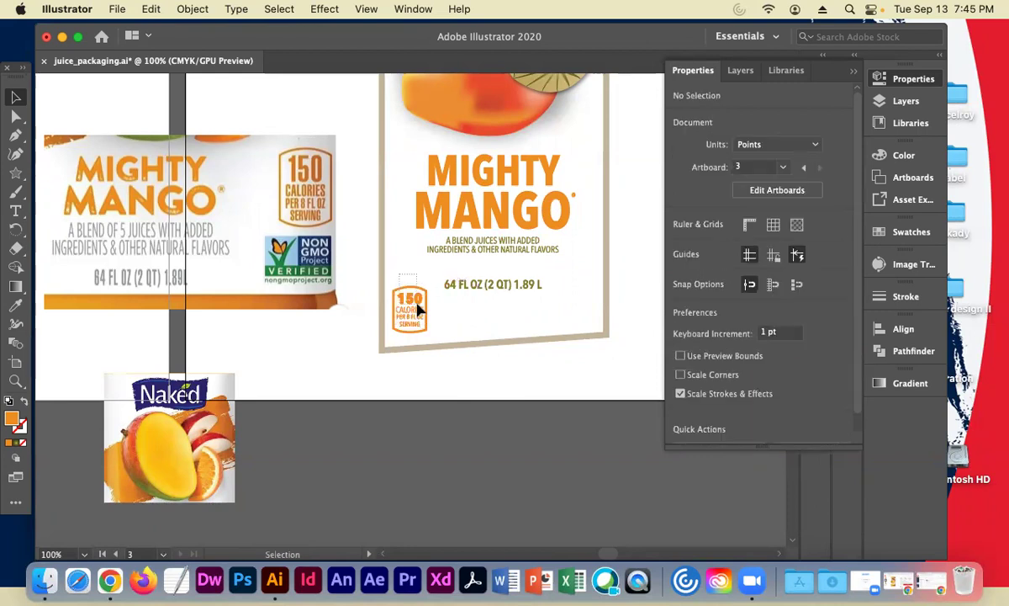
pyautogui.click(418, 310)
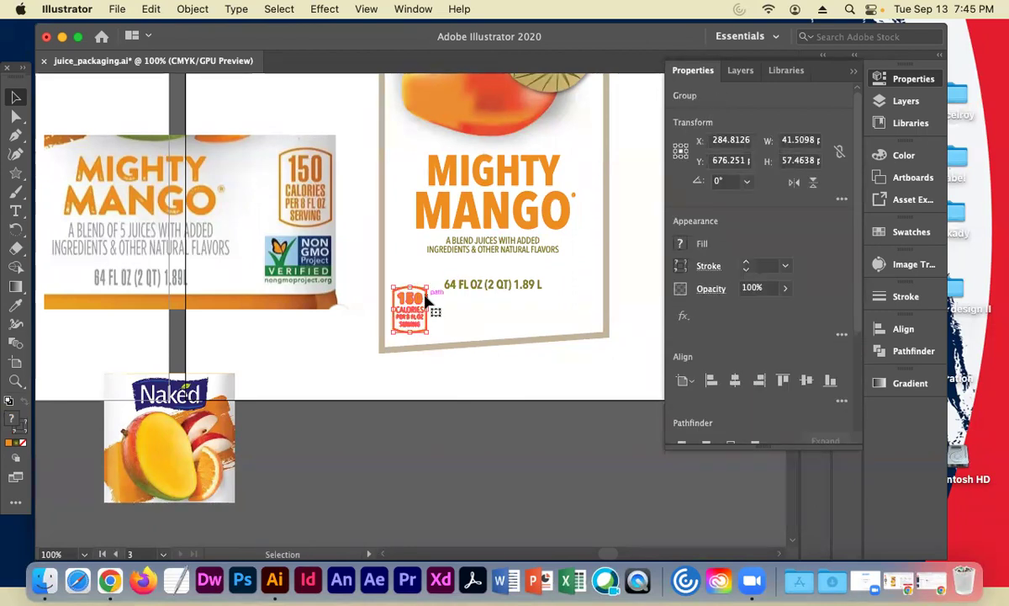
pyautogui.moveTo(429, 287); pyautogui.dragTo(431, 282)
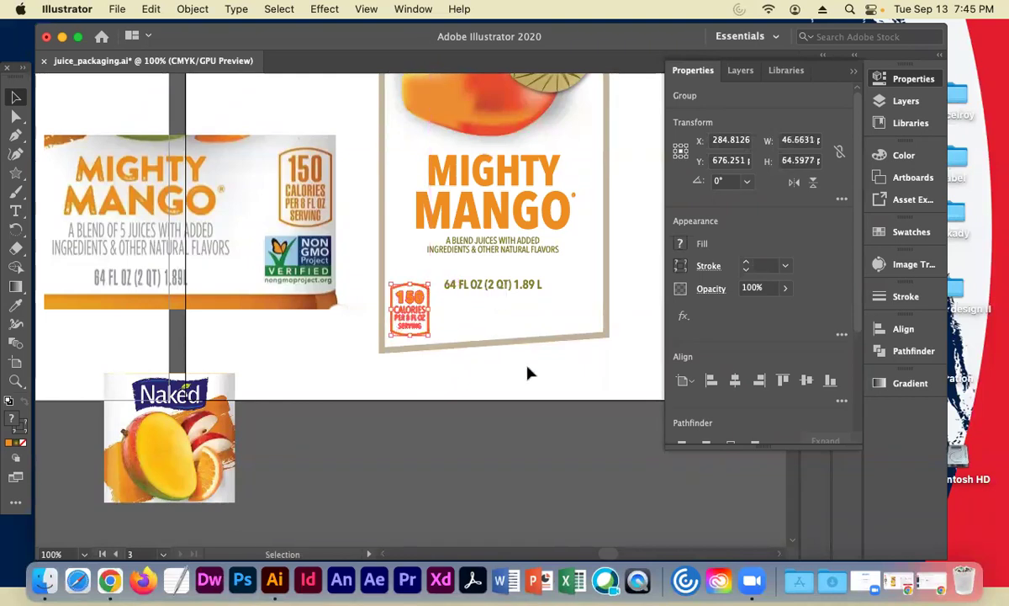
pyautogui.press('Up')
pyautogui.press('Up')
pyautogui.press('Up')
pyautogui.press('Up')
pyautogui.press('Up')
pyautogui.press('Up')
pyautogui.press('Up')
pyautogui.press('Up')
pyautogui.press('Up')
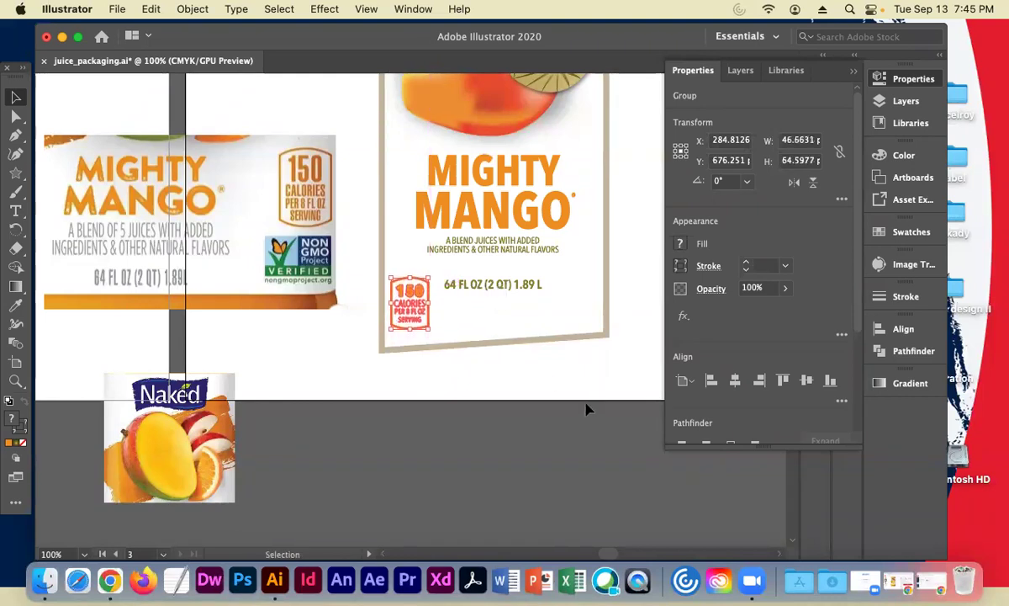
pyautogui.click(471, 421)
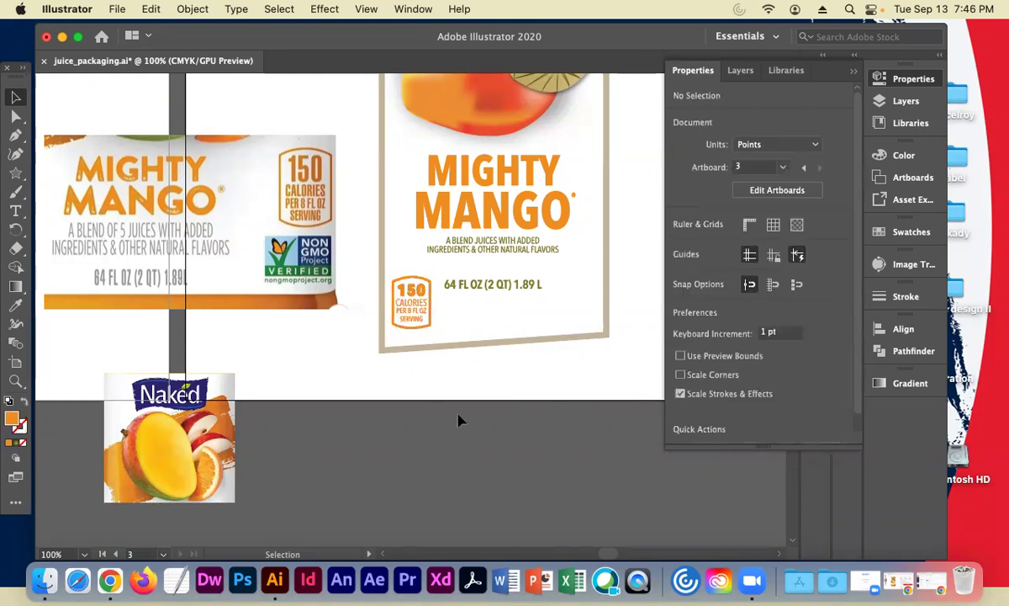
# Zoom to 200% and bring the Non-GMO logo into view for tracing with the Pen tool
pyautogui.press('super+equal')
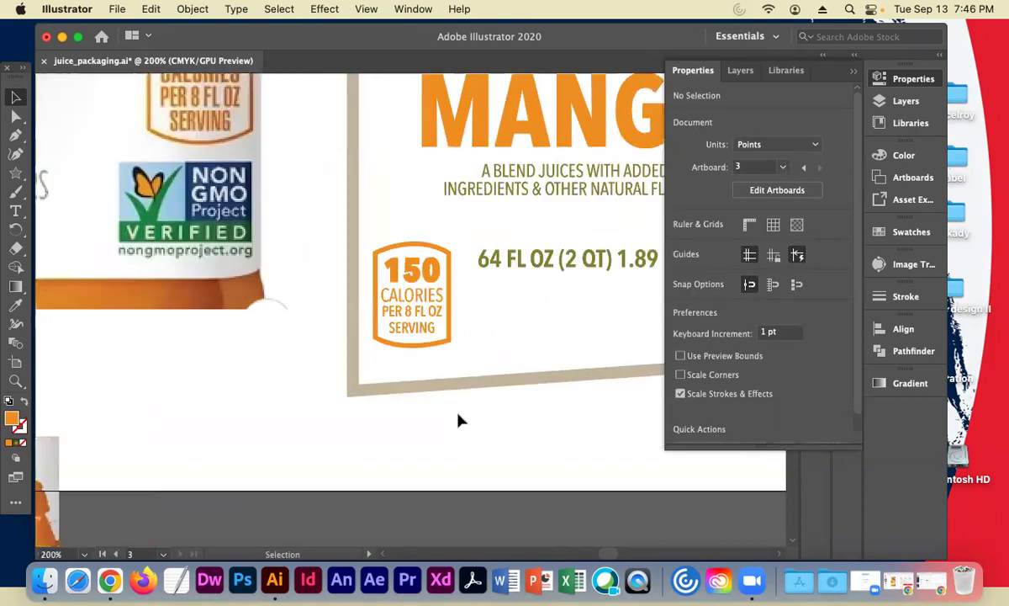
pyautogui.moveTo(306, 266); pyautogui.dragTo(411, 376)
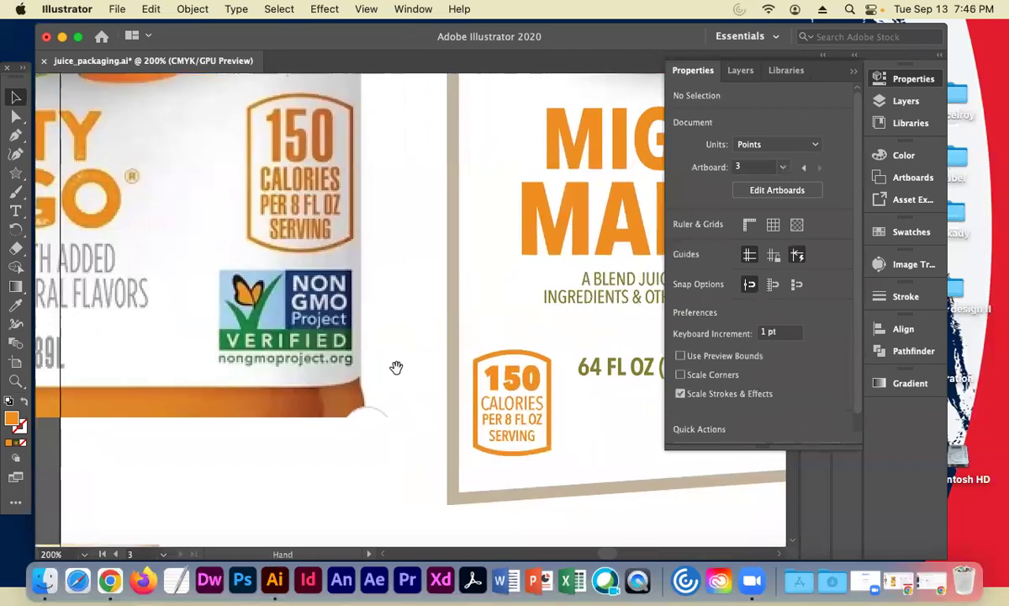
pyautogui.click(15, 135)
# Place five pen anchors outlining the Non-GMO logo's green check up toward its top right
pyautogui.click(219, 349)
pyautogui.click(219, 328)
pyautogui.click(240, 329)
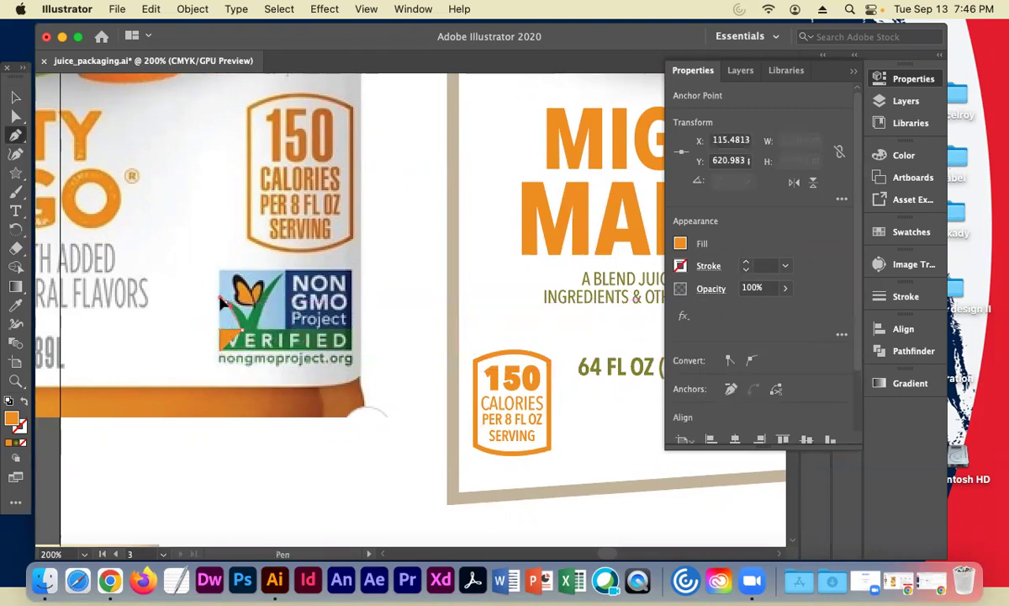
pyautogui.click(221, 299)
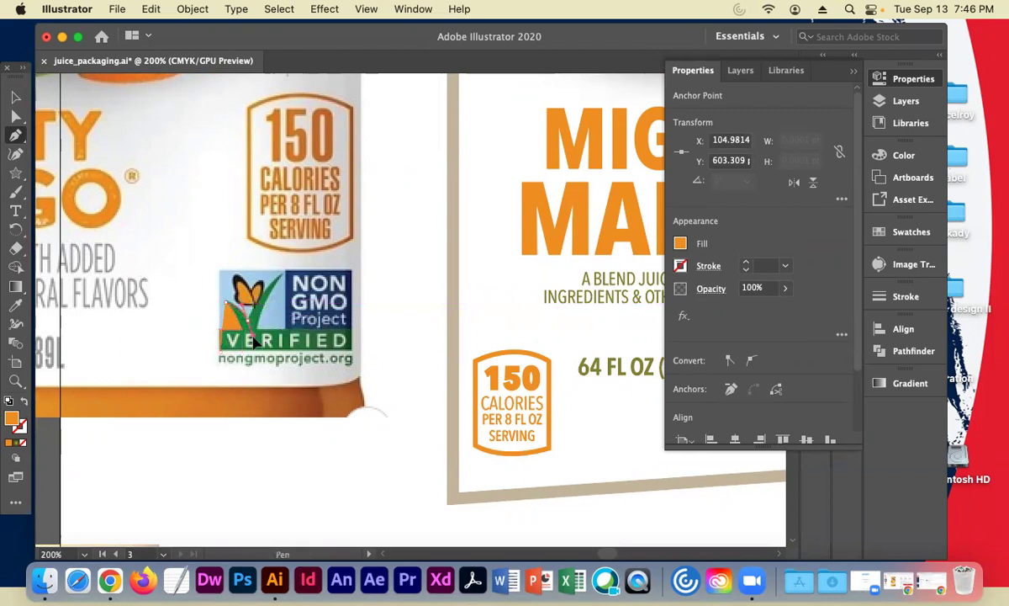
pyautogui.click(241, 315)
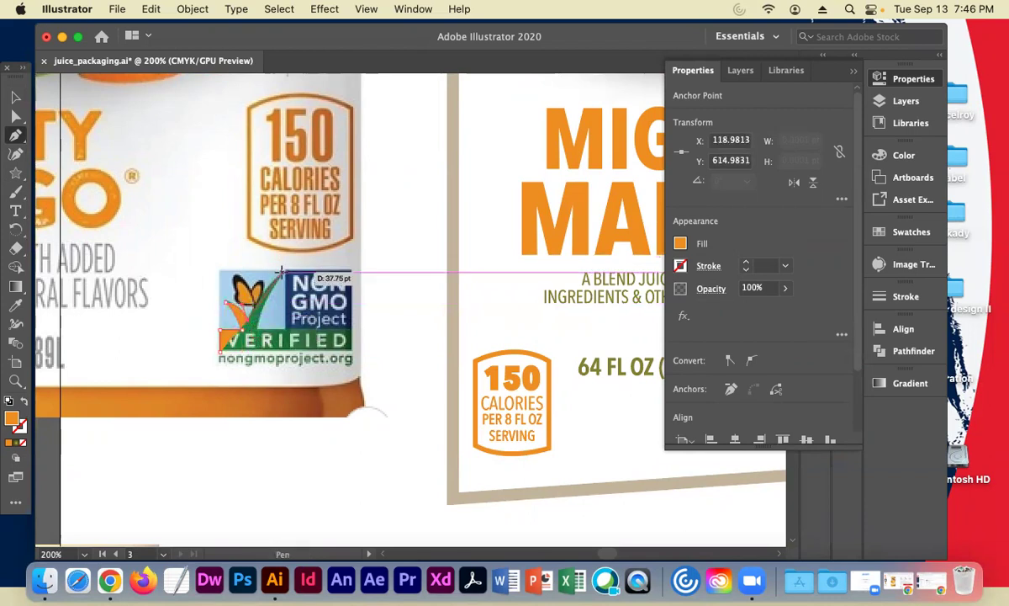
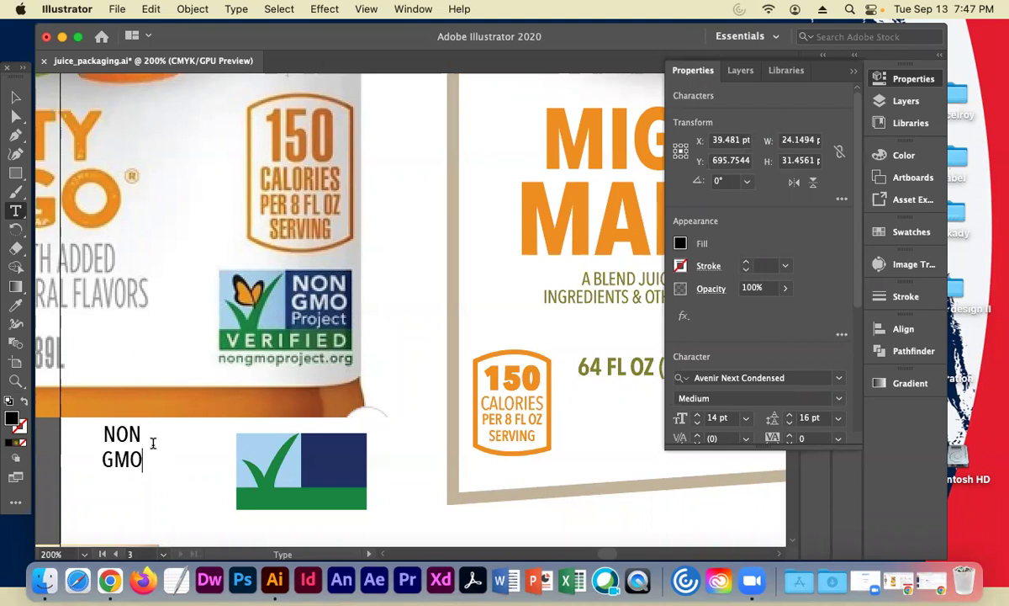
# Add a 'Project' line below GMO and set NON GMO to Bold 18 pt
pyautogui.press('Return')
pyautogui.write('Project')
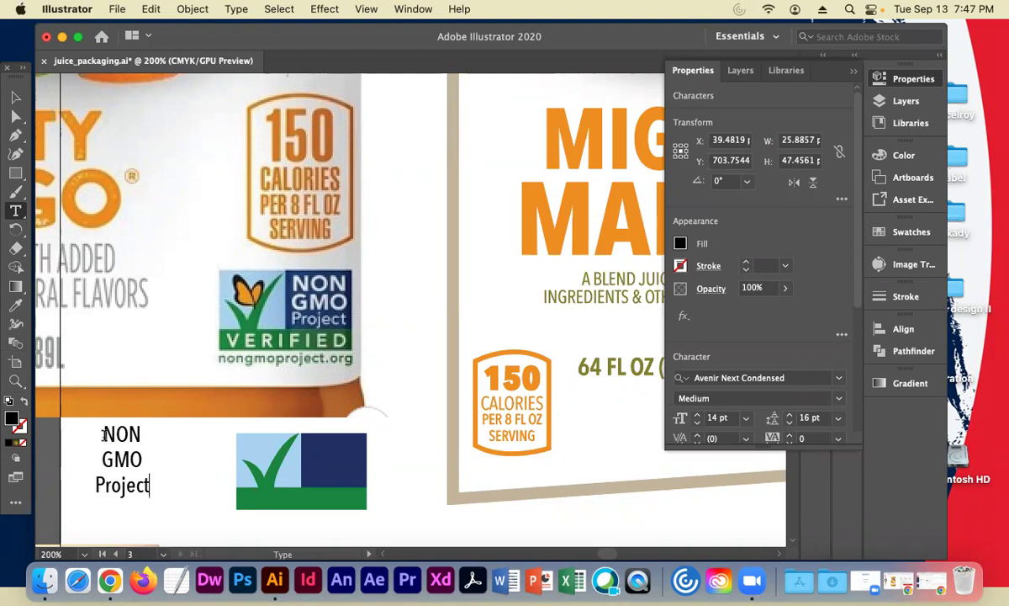
pyautogui.moveTo(103, 434); pyautogui.dragTo(143, 461)
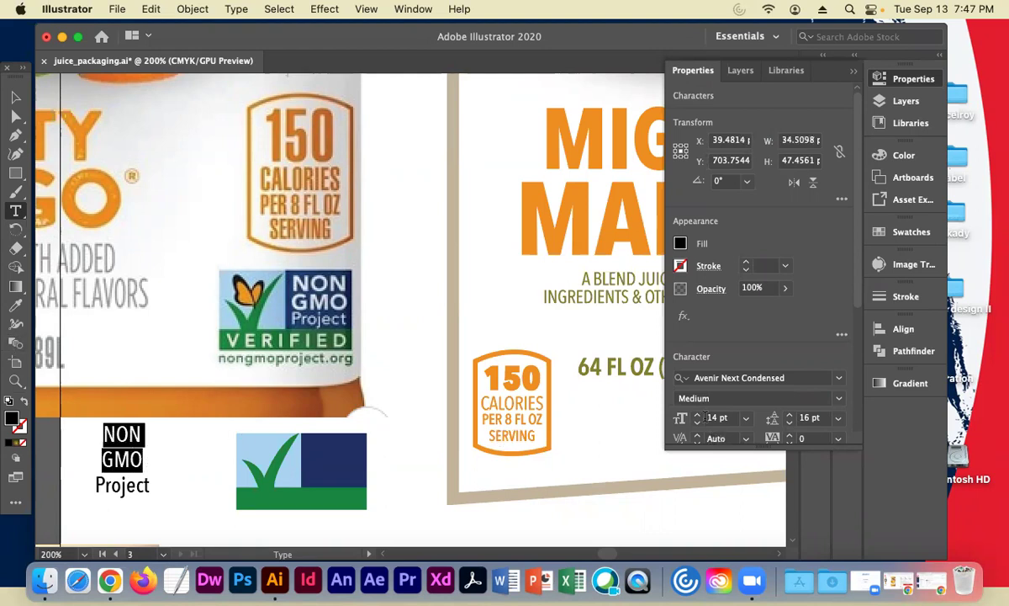
pyautogui.click(838, 398)
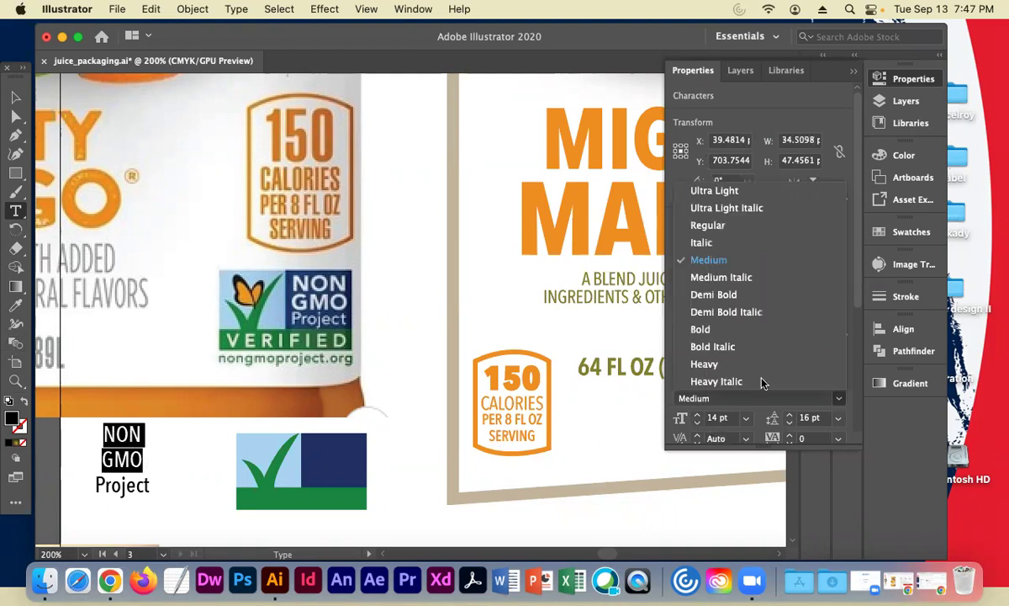
pyautogui.click(732, 327)
pyautogui.click(697, 415)
pyautogui.click(698, 415)
pyautogui.click(698, 415)
pyautogui.click(697, 415)
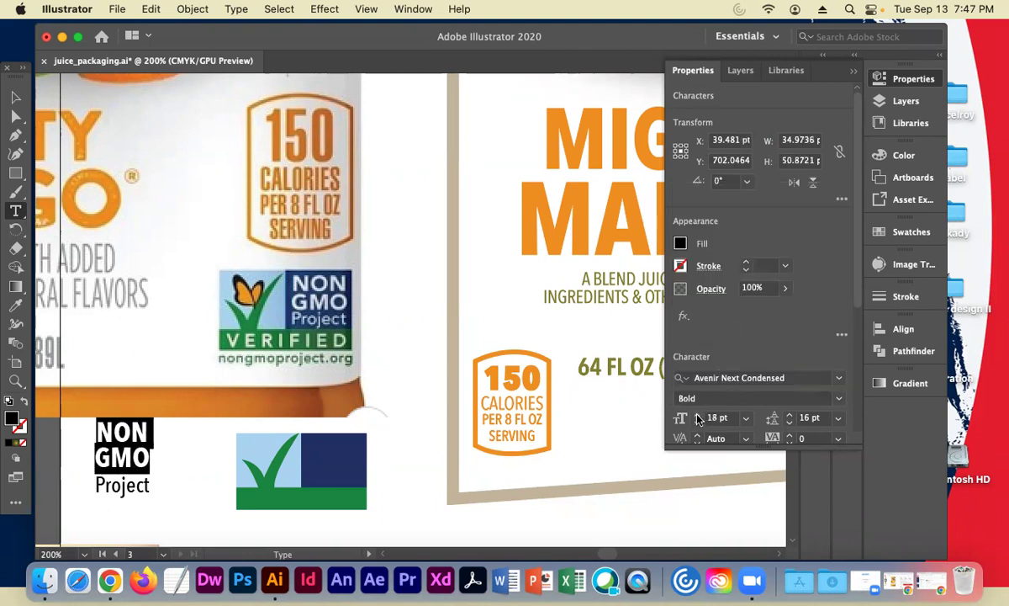
# Tighten the leading of 'Project' to 13 pt
pyautogui.moveTo(97, 485); pyautogui.dragTo(169, 482)
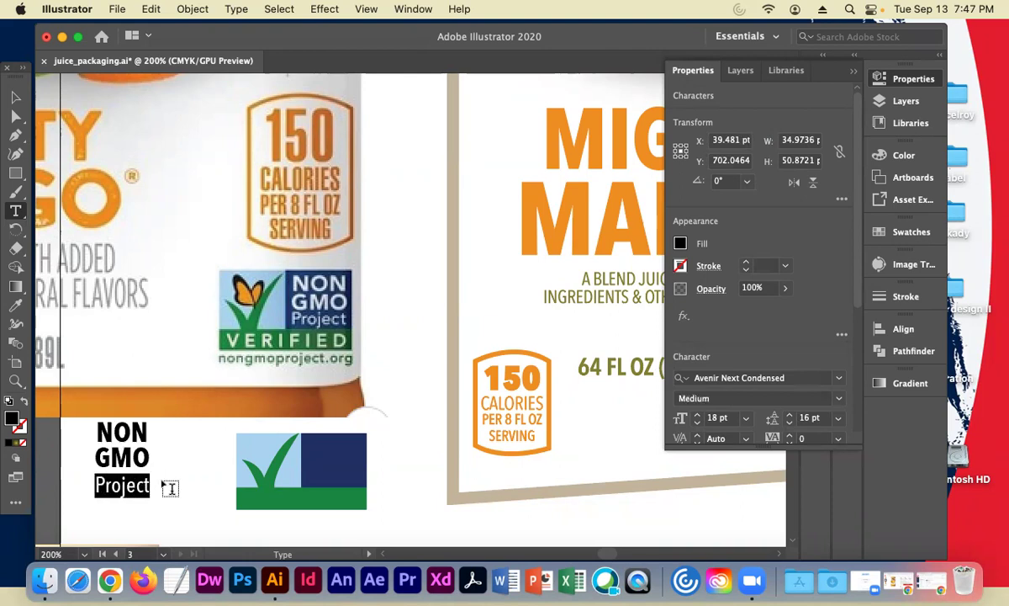
pyautogui.click(790, 425)
pyautogui.click(790, 425)
pyautogui.click(790, 424)
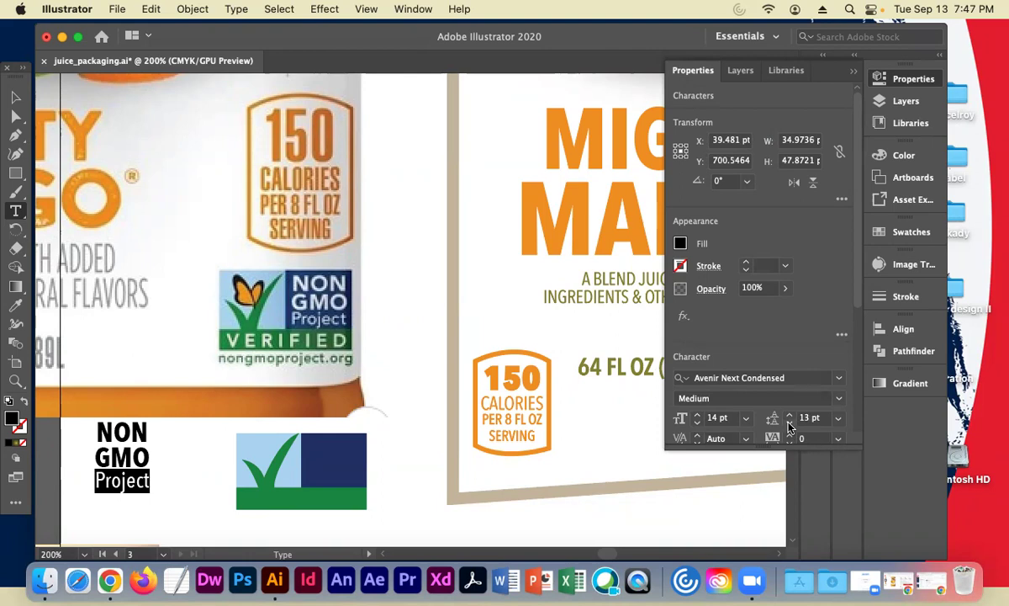
pyautogui.click(15, 97)
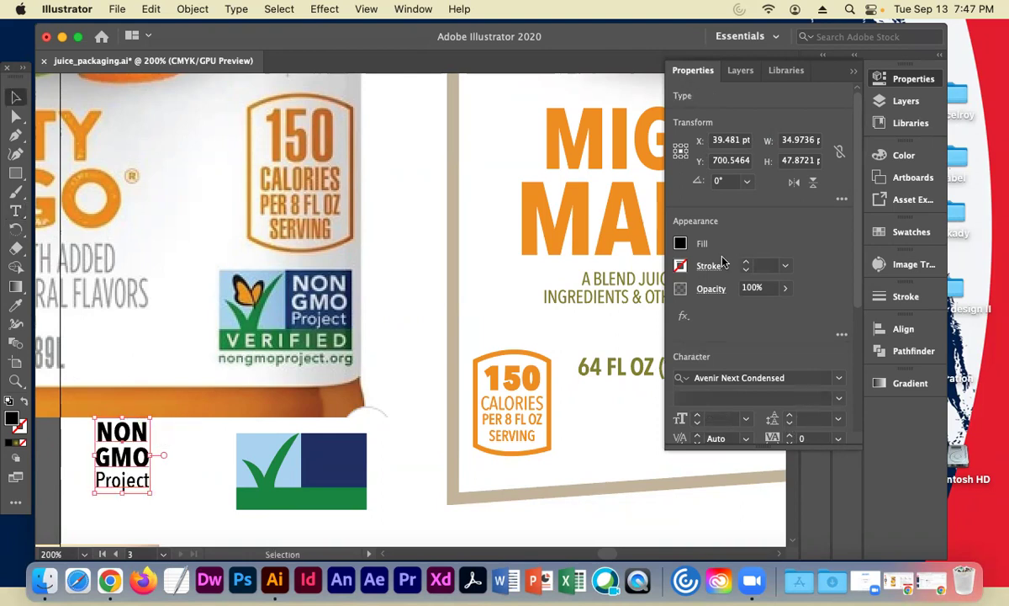
# Fill the NON GMO Project text white
pyautogui.click(681, 244)
pyautogui.click(529, 299)
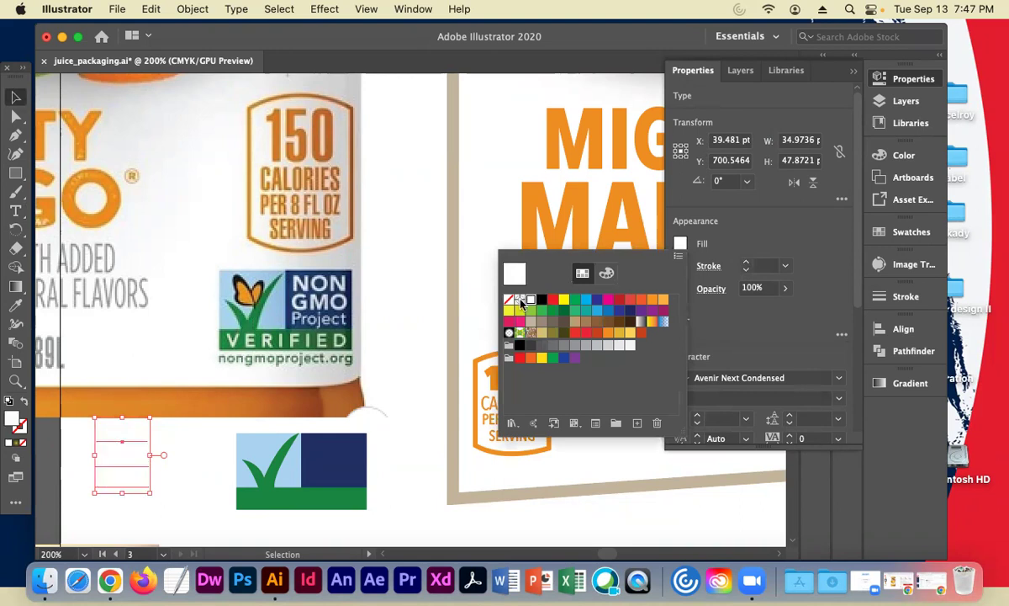
pyautogui.click(101, 461)
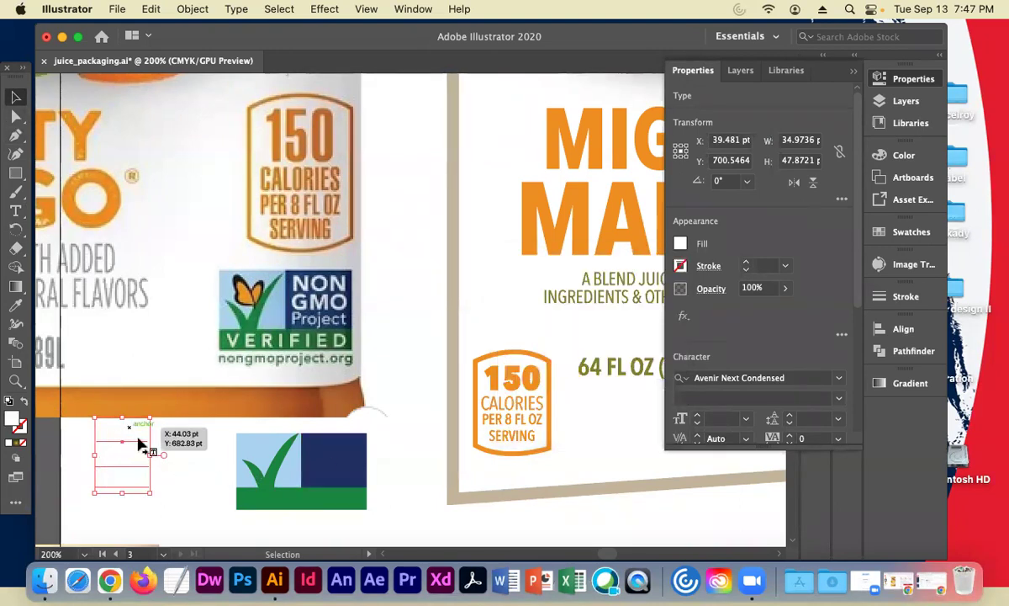
# Move the text onto the logo's blue square and convert it to outlines
pyautogui.moveTo(121, 455); pyautogui.dragTo(333, 454)
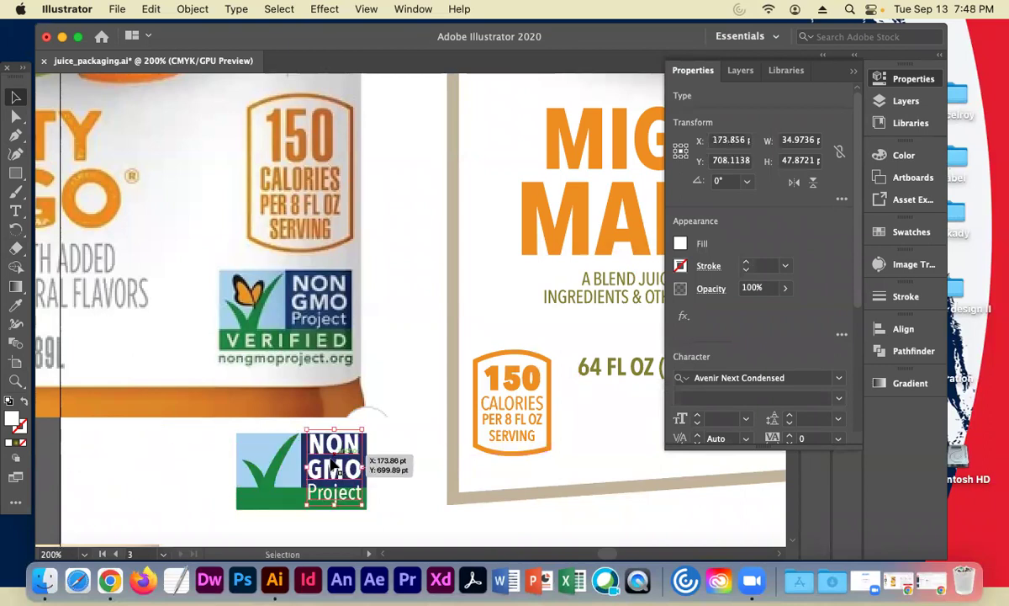
pyautogui.rightClick(332, 454)
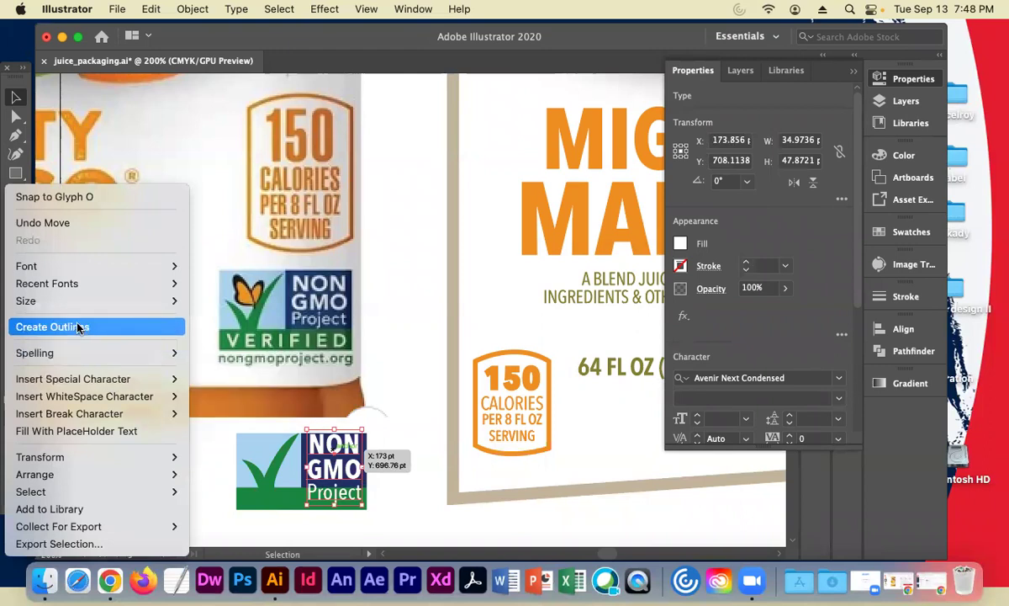
pyautogui.click(52, 327)
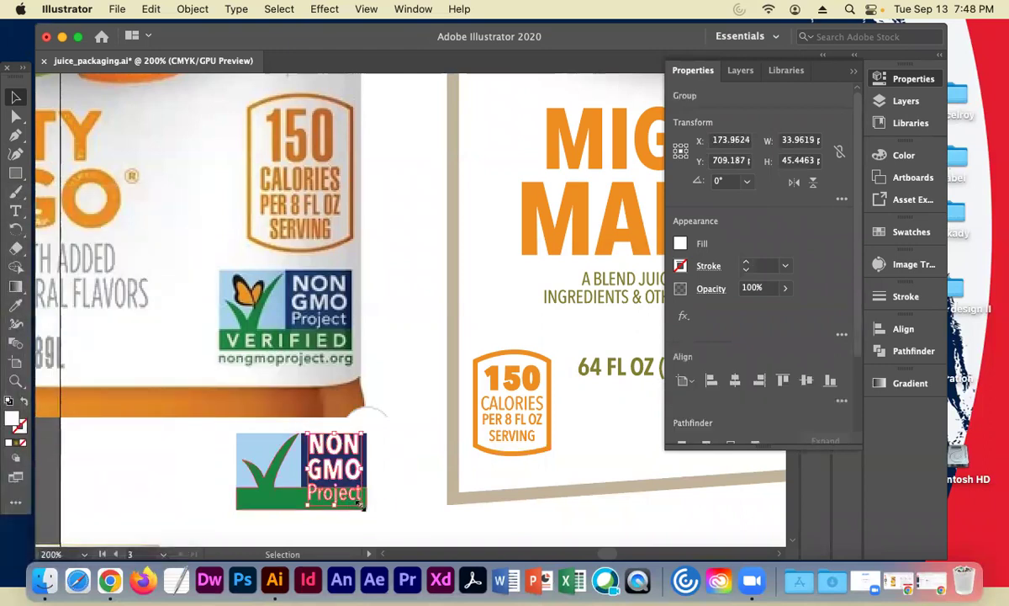
# Scale the outlined lettering to about 42 × 39 pt to fill the blue square
pyautogui.moveTo(360, 503); pyautogui.dragTo(316, 448)
pyautogui.moveTo(346, 479); pyautogui.dragTo(319, 466)
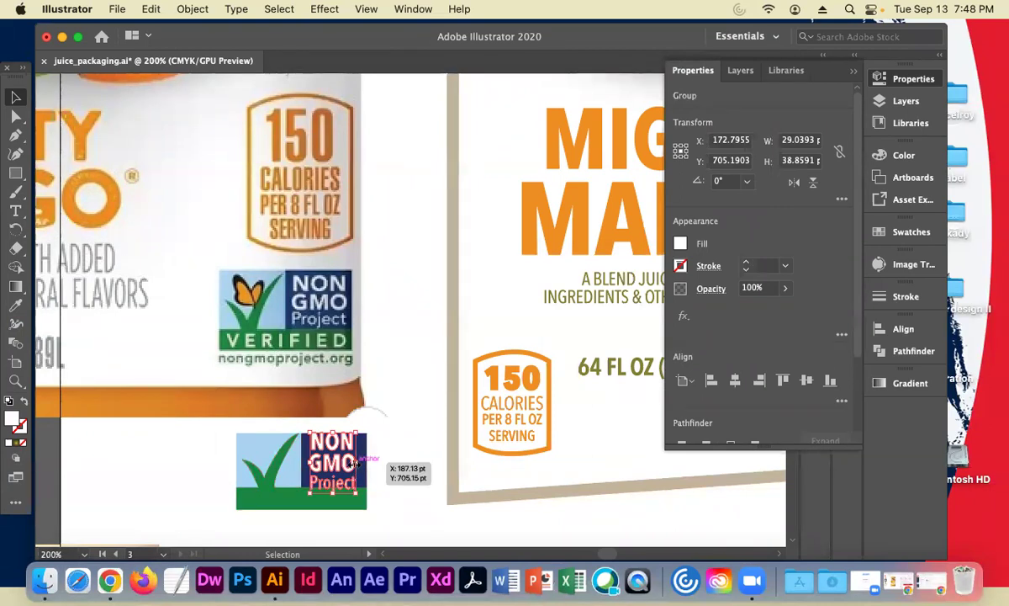
pyautogui.moveTo(355, 461); pyautogui.dragTo(377, 461)
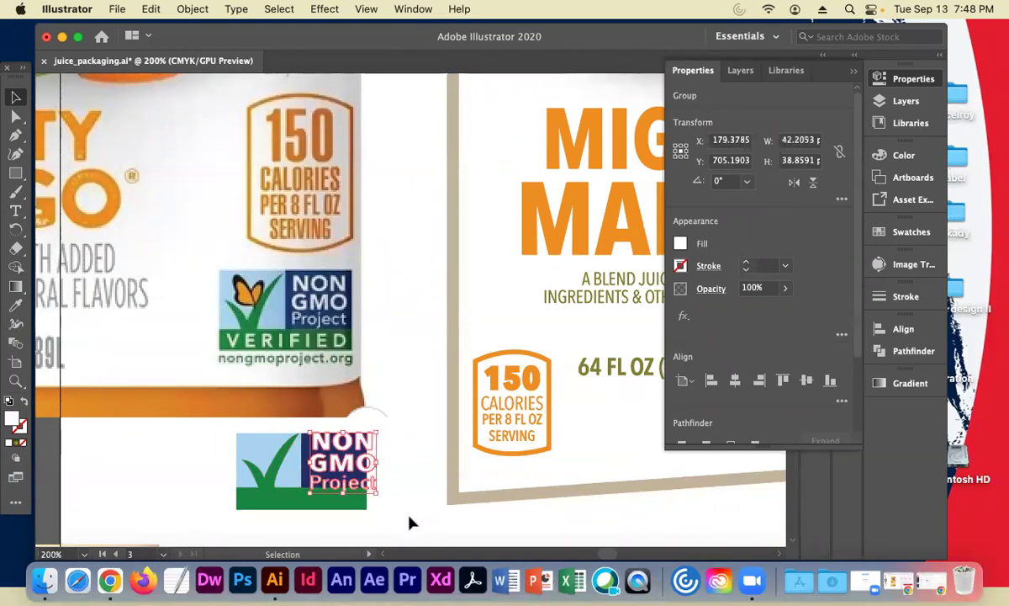
pyautogui.click(411, 523)
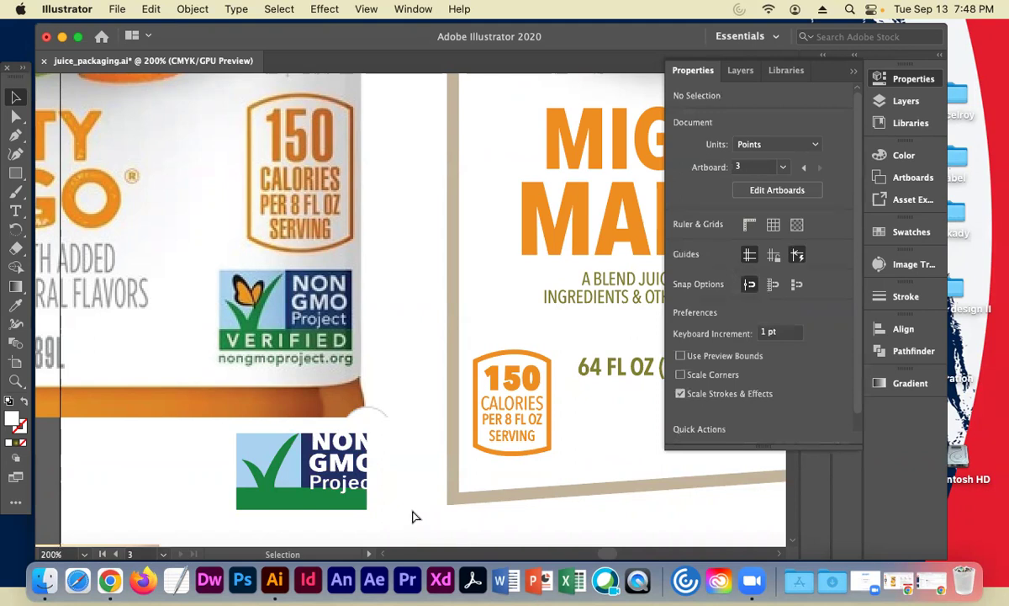
# Resize the NON GMO Project lettering to fit the blue square and nudge it into place
pyautogui.click(376, 470)
pyautogui.moveTo(376, 470); pyautogui.dragTo(362, 505)
pyautogui.click(396, 513)
pyautogui.click(345, 486)
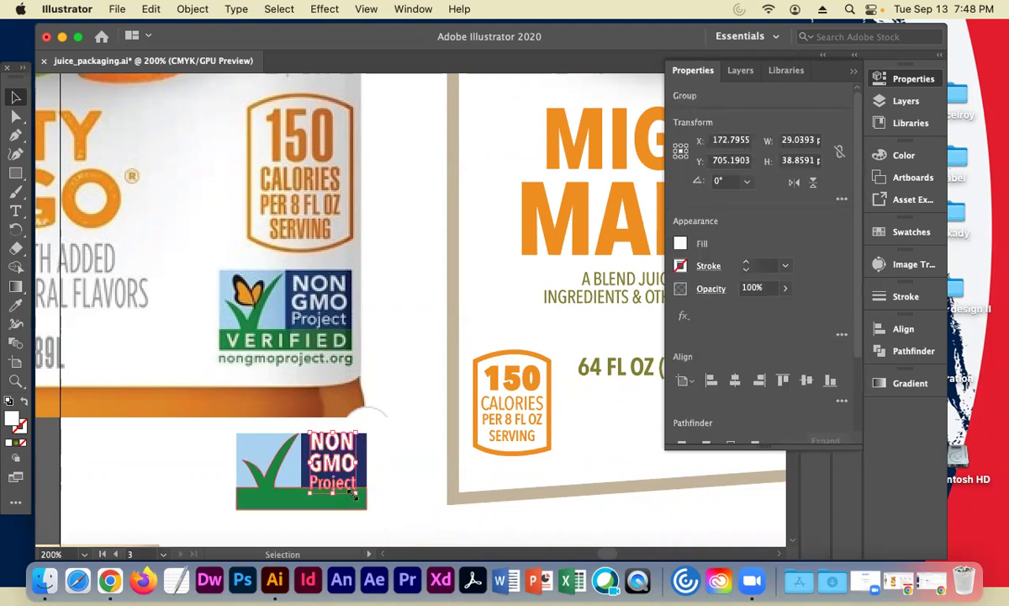
pyautogui.moveTo(353, 494)
pyautogui.mouseDown()
pyautogui.moveTo(374, 518)
pyautogui.moveTo(357, 496)
pyautogui.moveTo(370, 495)
pyautogui.moveTo(354, 488)
pyautogui.mouseUp()
pyautogui.press('Right')
pyautogui.press('Up')
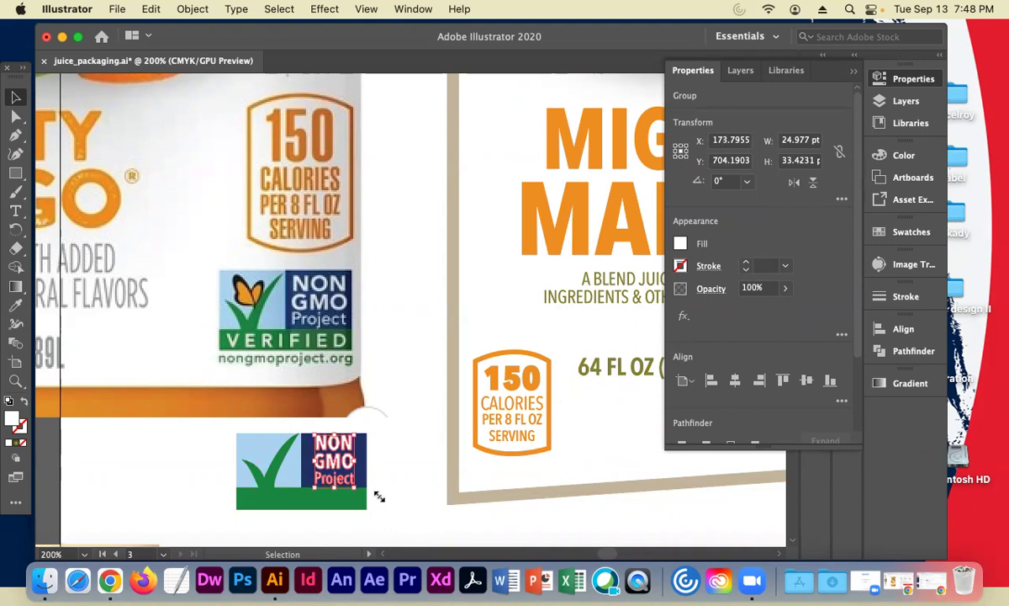
# Narrow the dark blue square behind the lettering to fit it snugly
pyautogui.click(365, 468)
pyautogui.moveTo(368, 461); pyautogui.dragTo(360, 434)
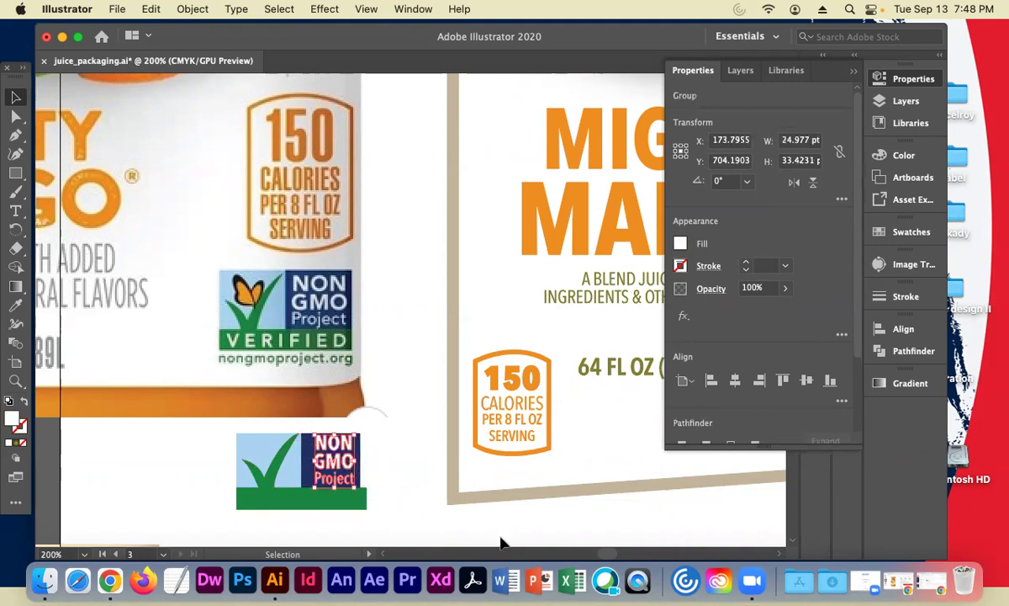
pyautogui.press('Left')
pyautogui.press('Left')
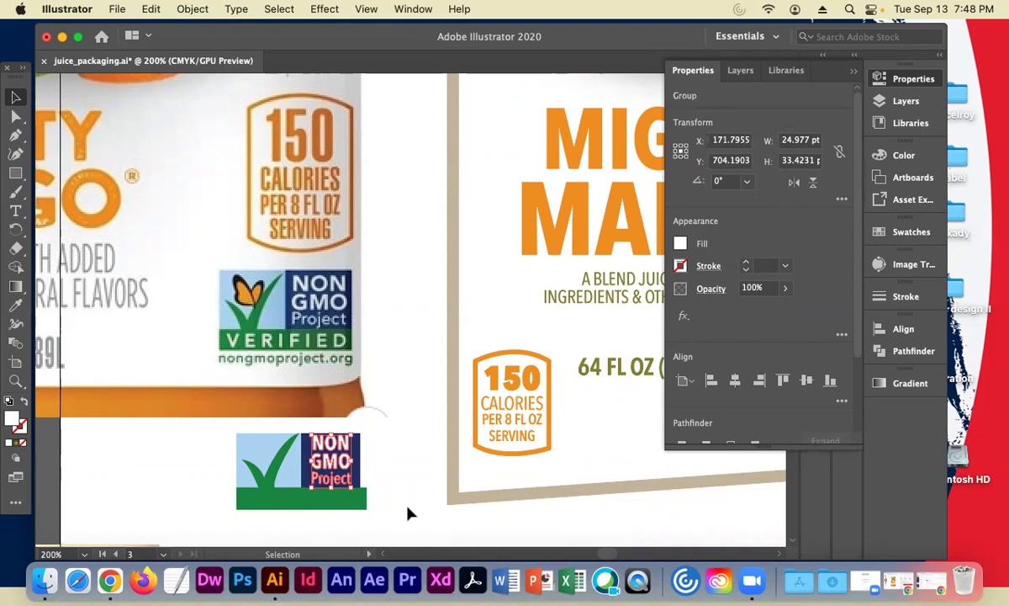
pyautogui.click(407, 513)
pyautogui.click(356, 481)
pyautogui.moveTo(365, 459); pyautogui.dragTo(355, 459)
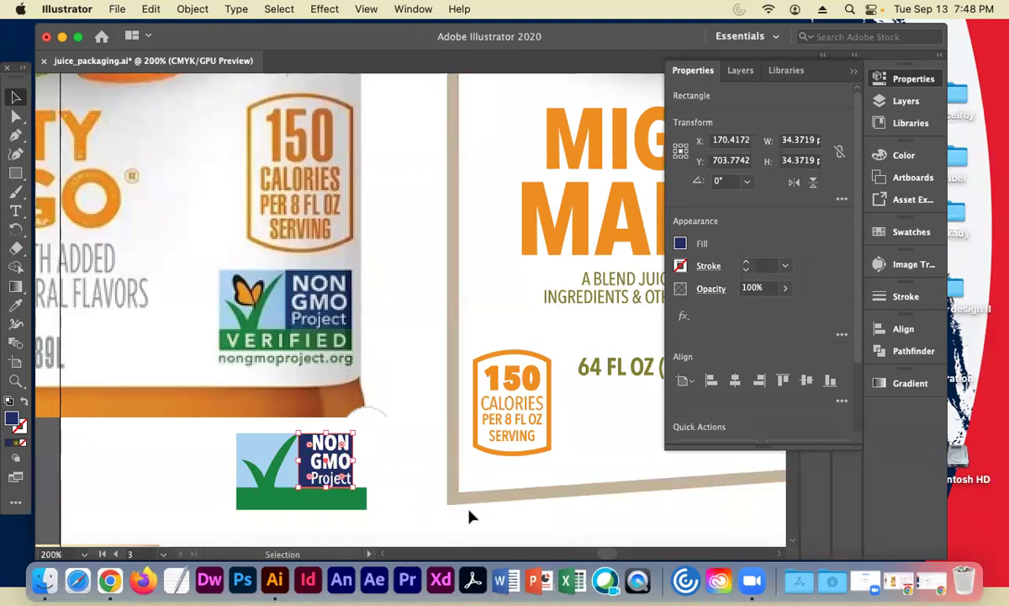
pyautogui.press('Right')
pyautogui.press('Right')
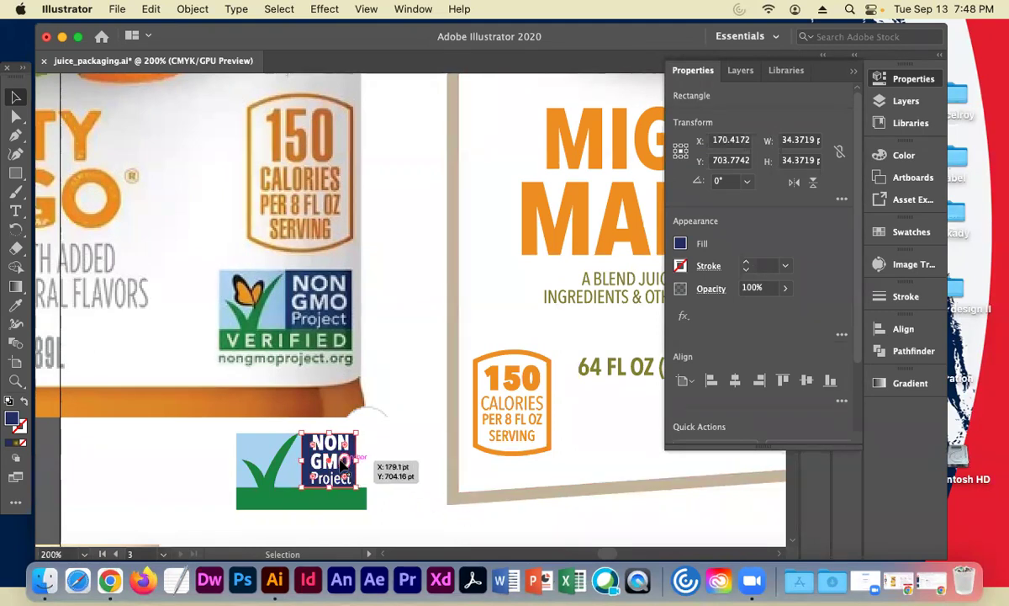
pyautogui.click(335, 467)
pyautogui.click(363, 514)
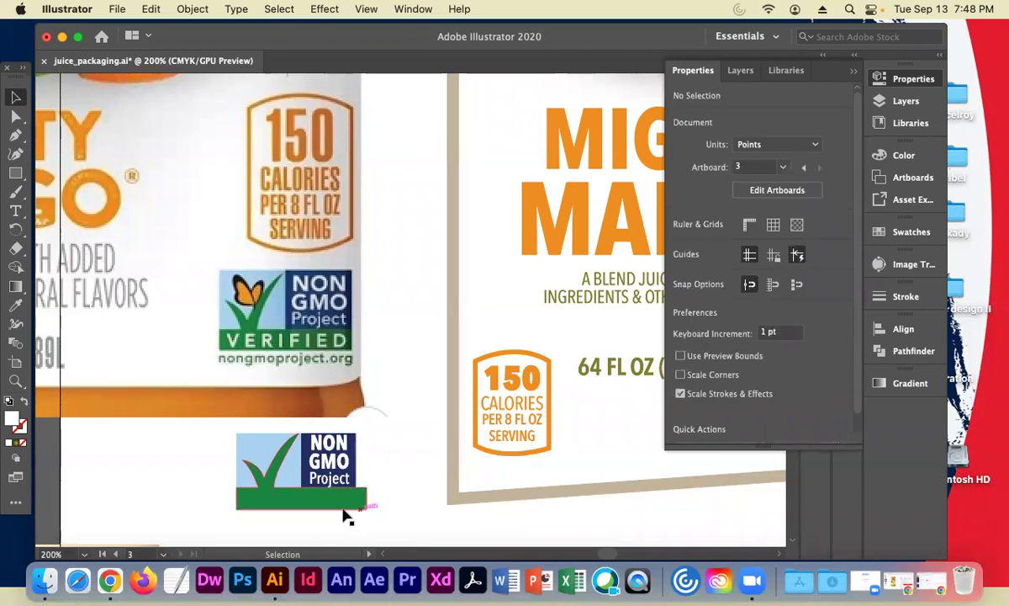
# Pull the green strip's right anchors in, narrowing it to 75.5 pt, flush with the blue panel
pyautogui.click(342, 507)
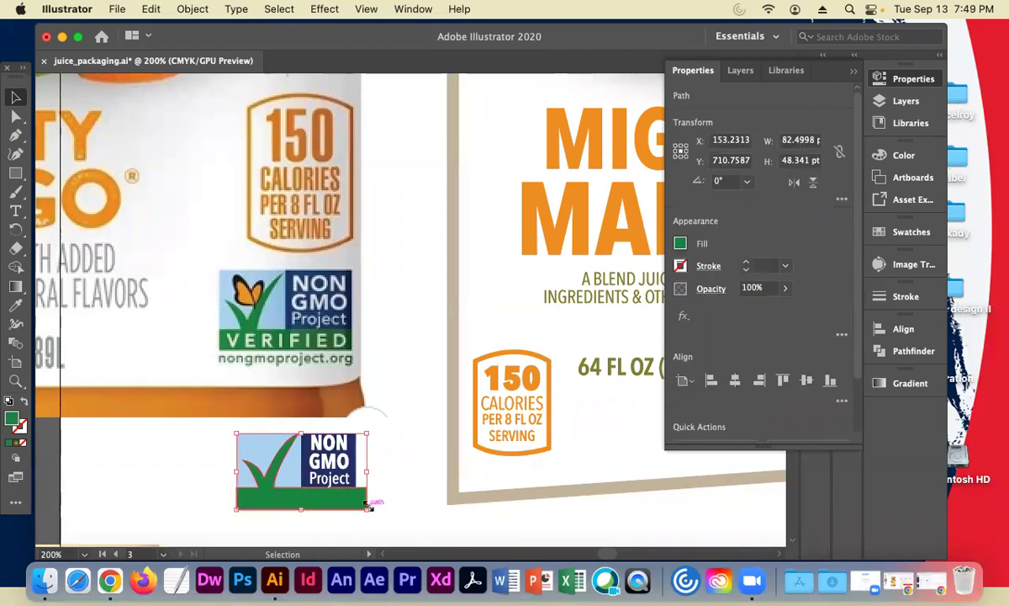
pyautogui.click(15, 116)
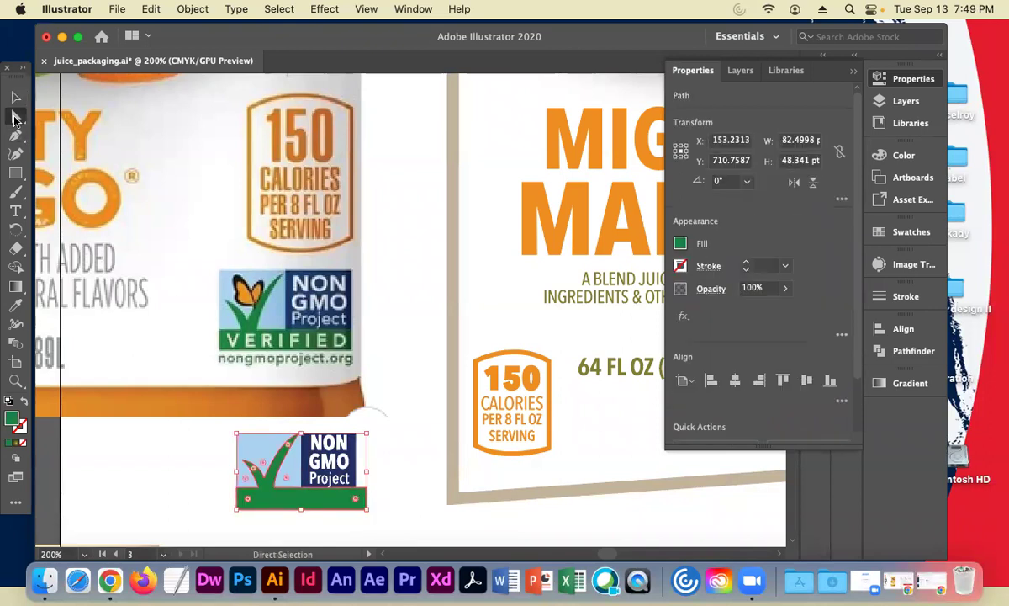
pyautogui.click(368, 493)
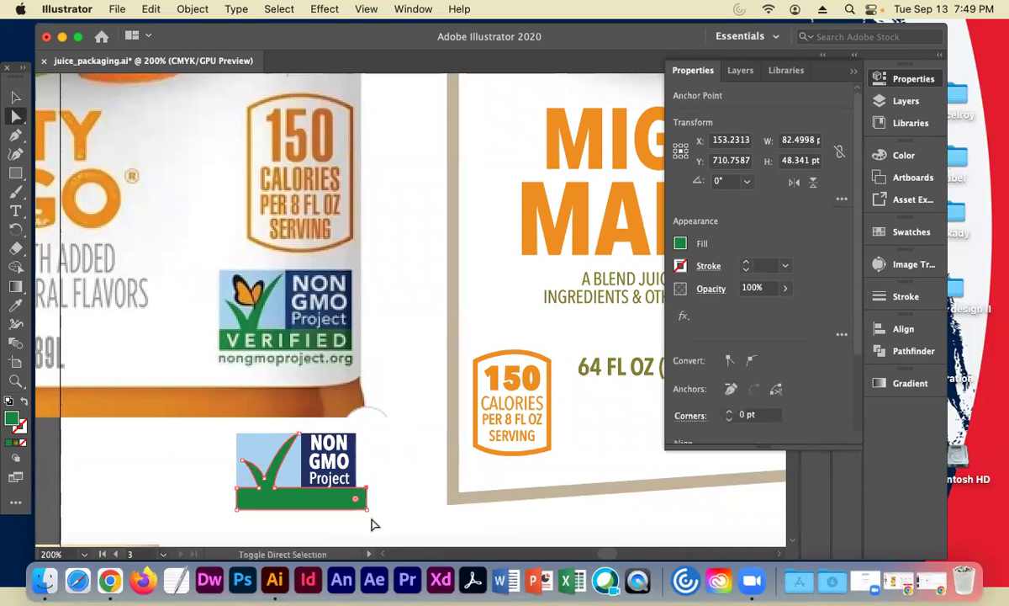
pyautogui.press('Left')
pyautogui.press('Left')
pyautogui.press('Left')
pyautogui.press('Left')
pyautogui.press('Left')
pyautogui.press('Left')
pyautogui.press('Left')
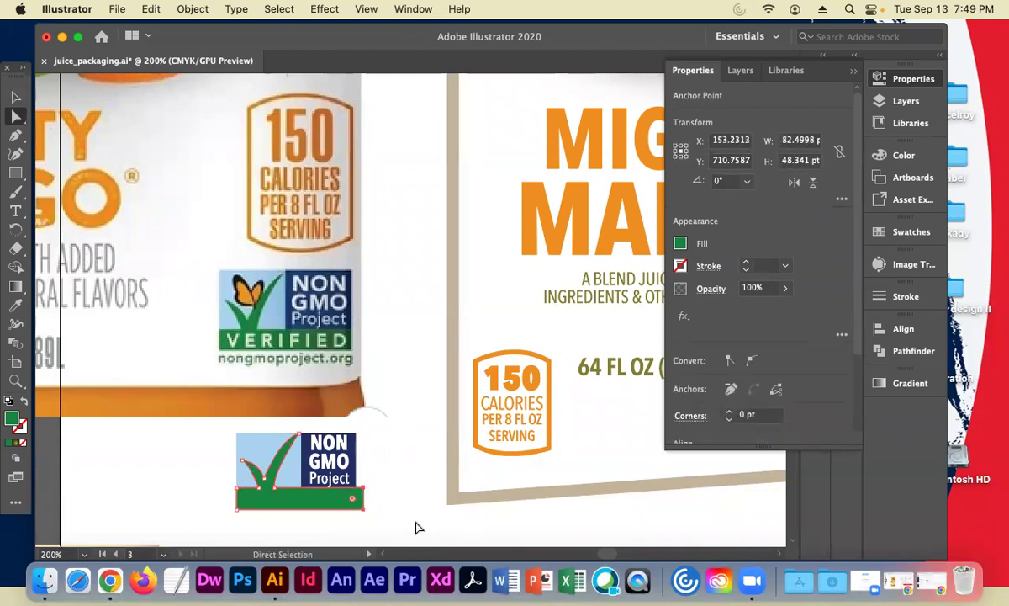
pyautogui.click(382, 528)
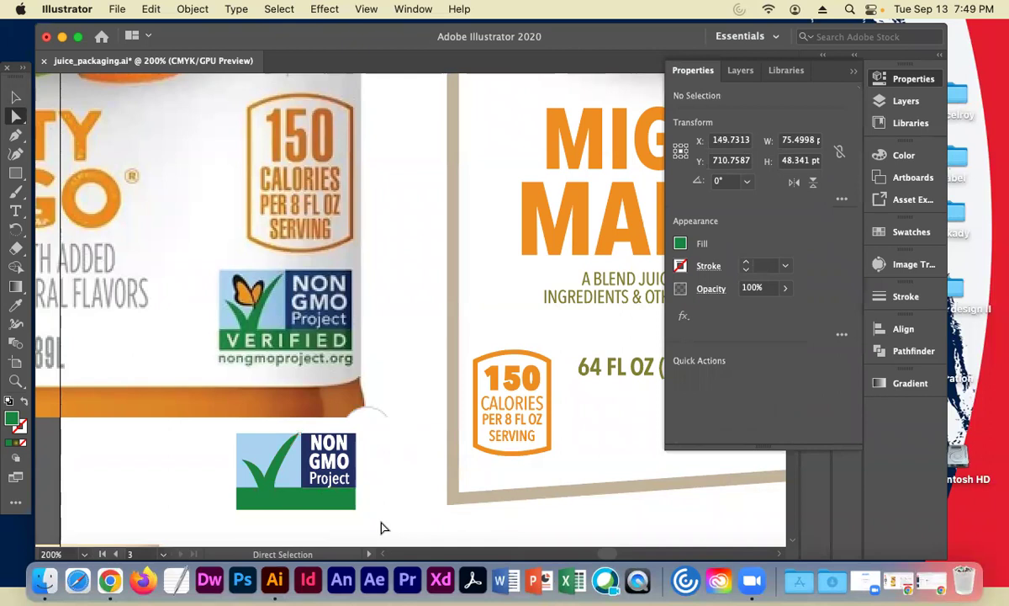
pyautogui.moveTo(377, 519); pyautogui.dragTo(353, 431)
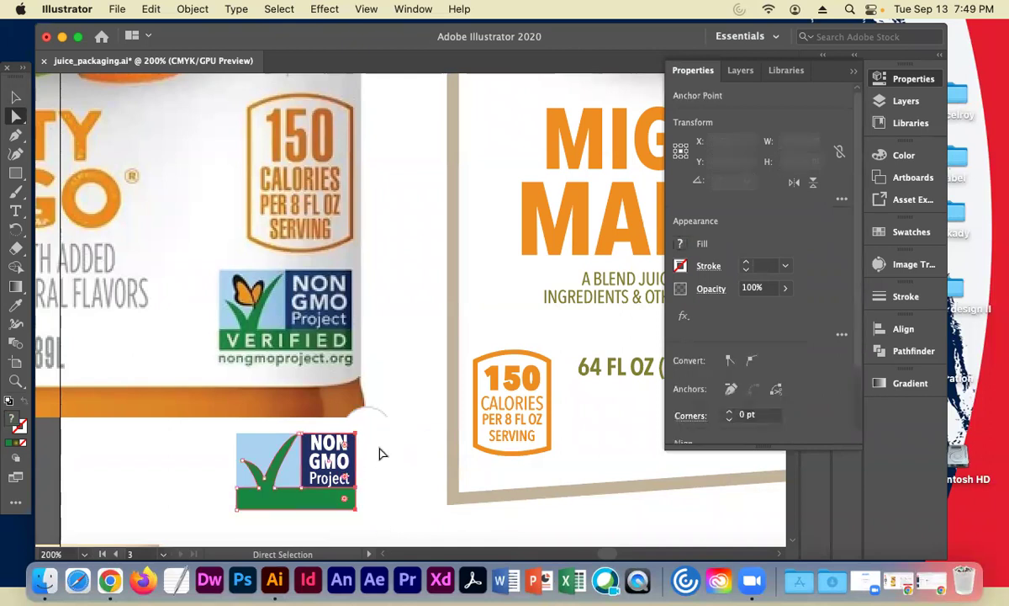
pyautogui.scroll(-3, 816, 345)
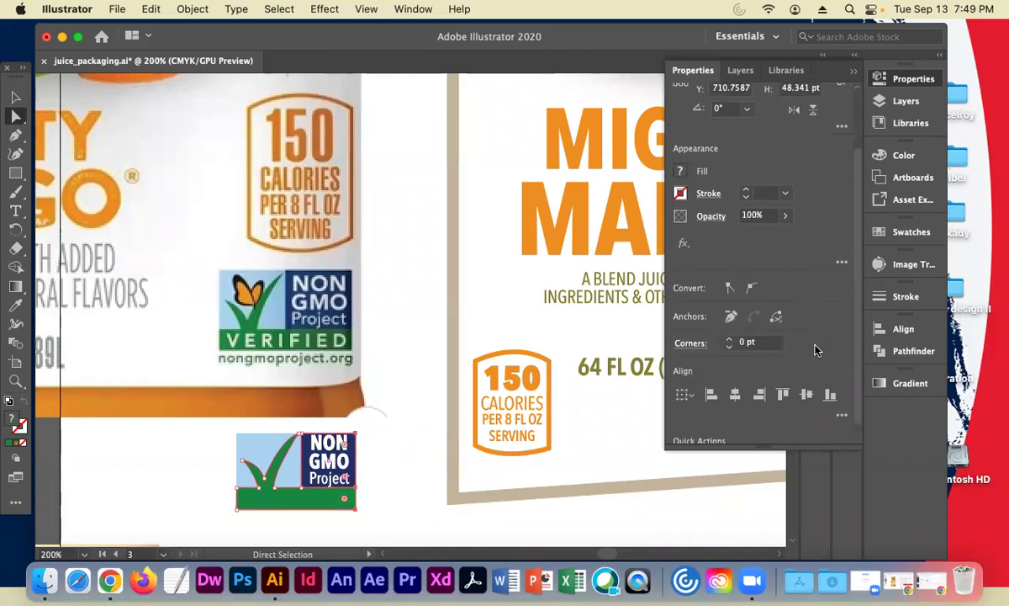
pyautogui.click(415, 448)
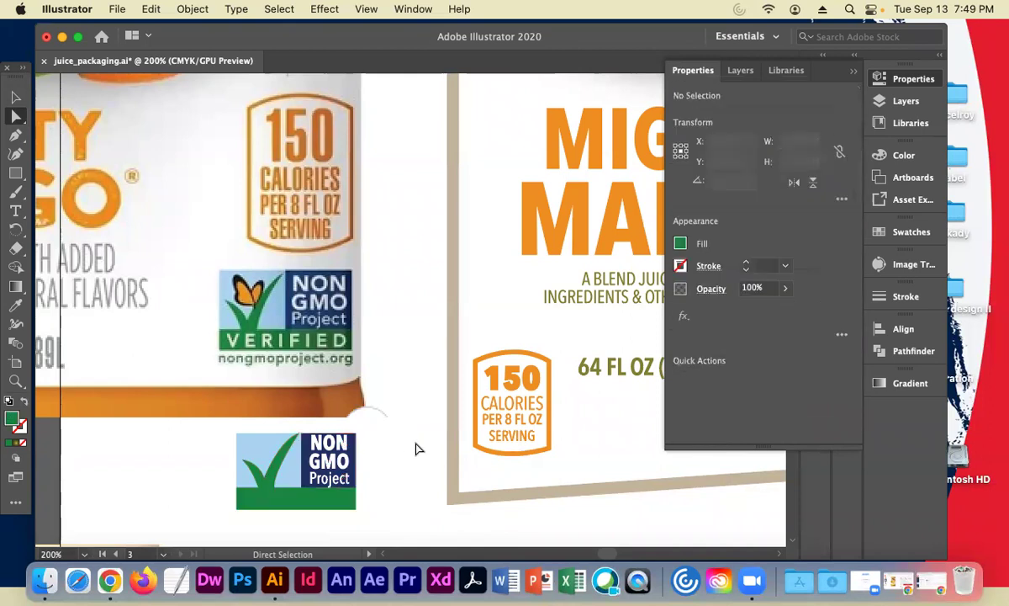
# Zoom in and type 'VERIFIED' as a new text object beside the logo
pyautogui.press('super+equal')
pyautogui.press('super+equal')
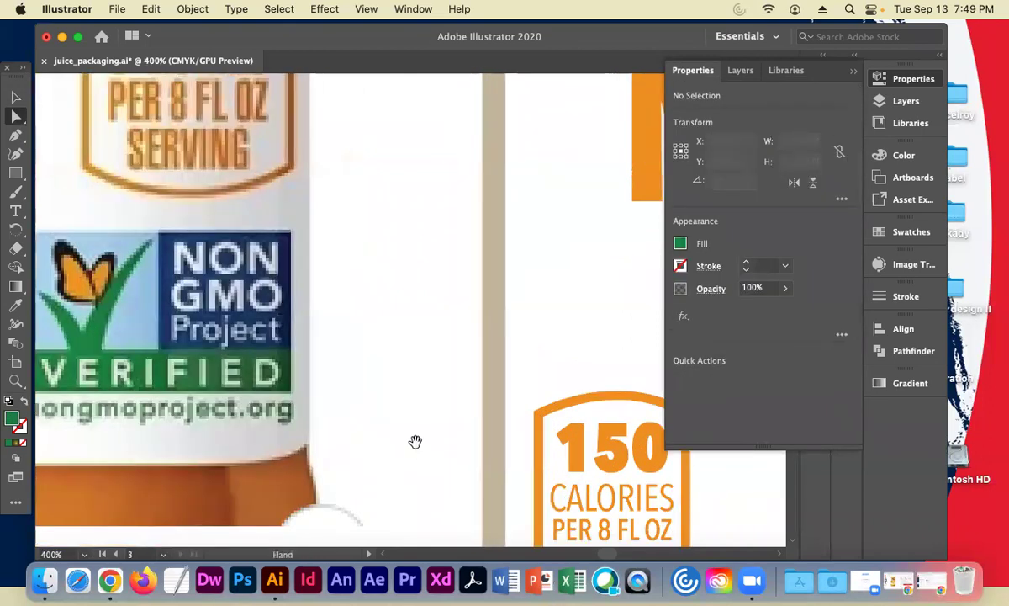
pyautogui.moveTo(205, 444); pyautogui.dragTo(372, 185)
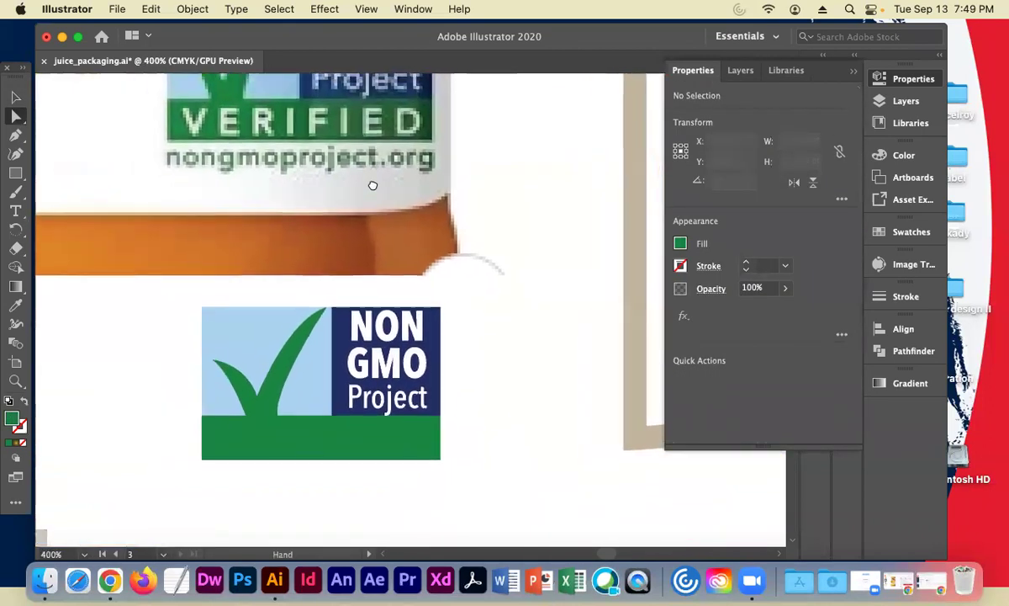
pyautogui.press('t')
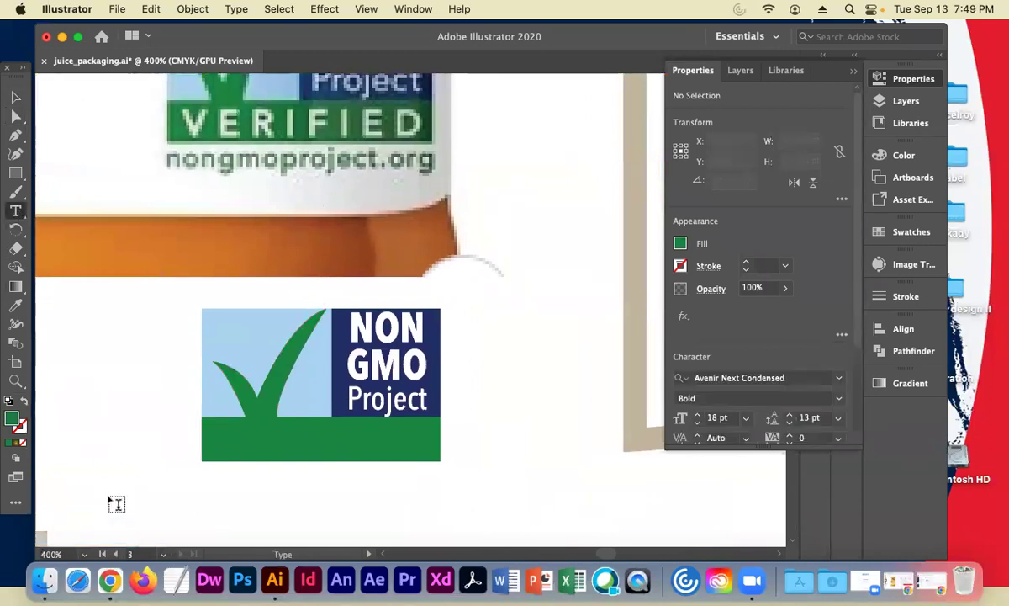
pyautogui.click(109, 494)
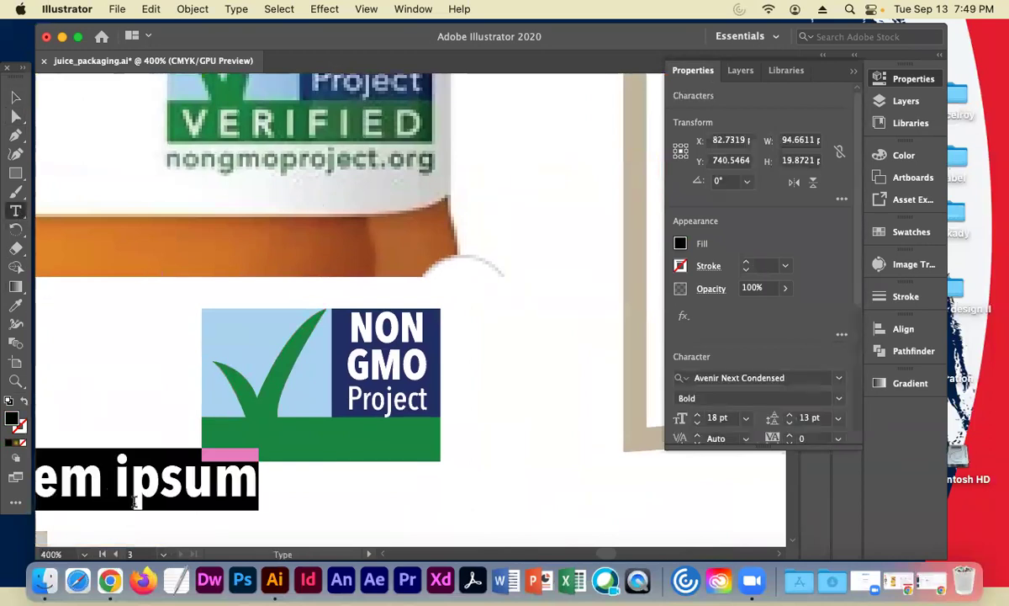
pyautogui.write('VERIFIED')
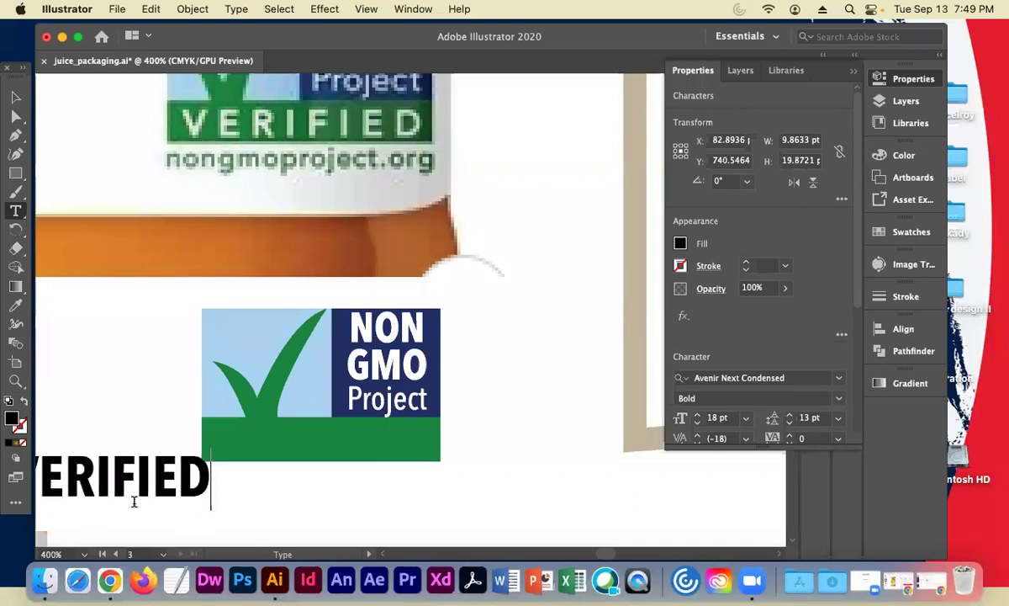
pyautogui.click(16, 97)
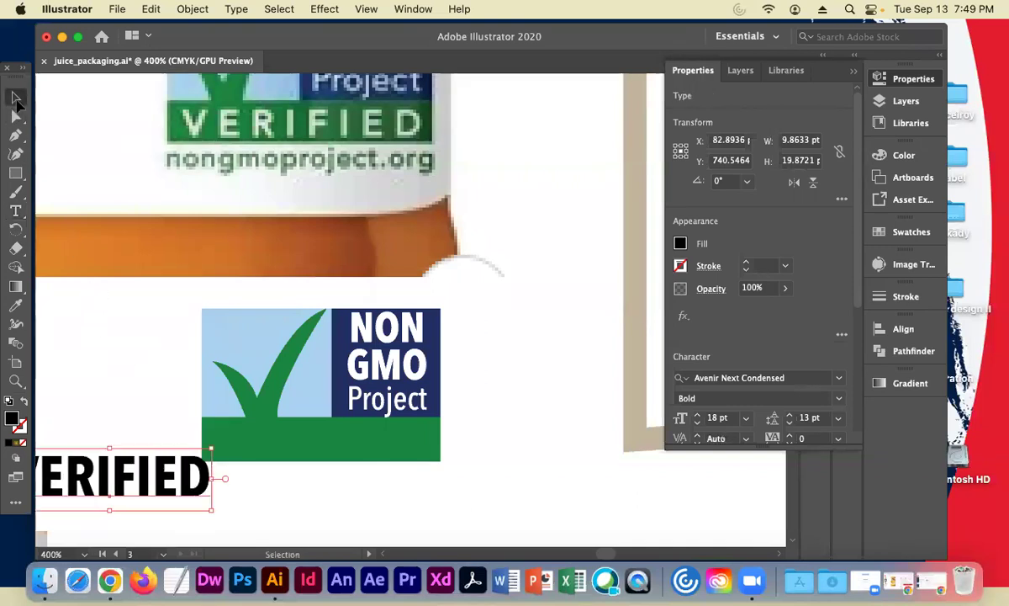
# Make VERIFIED Demi Bold 15 pt and place it on the logo's green band
pyautogui.click(839, 400)
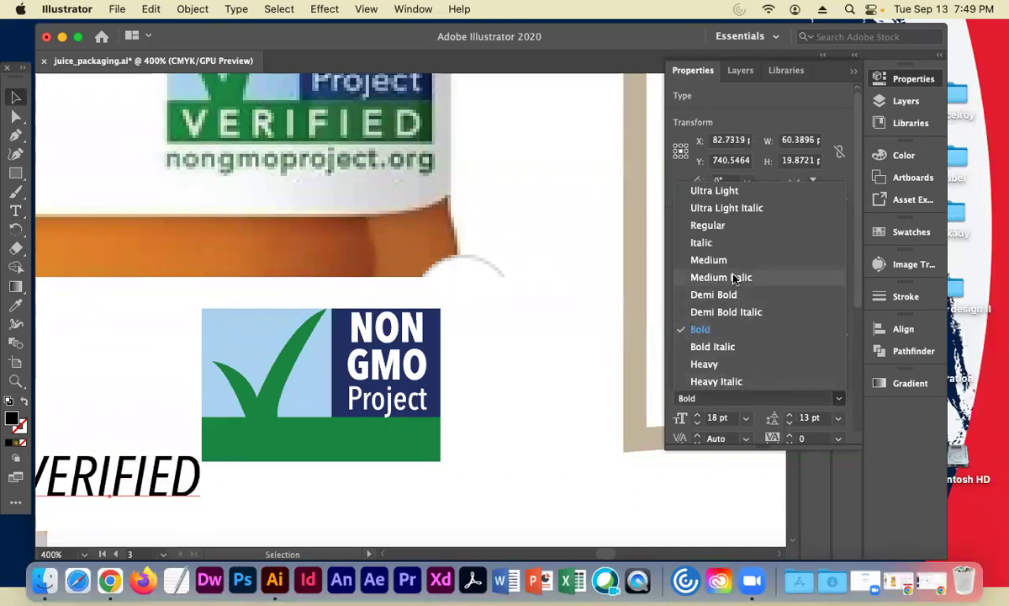
pyautogui.click(730, 293)
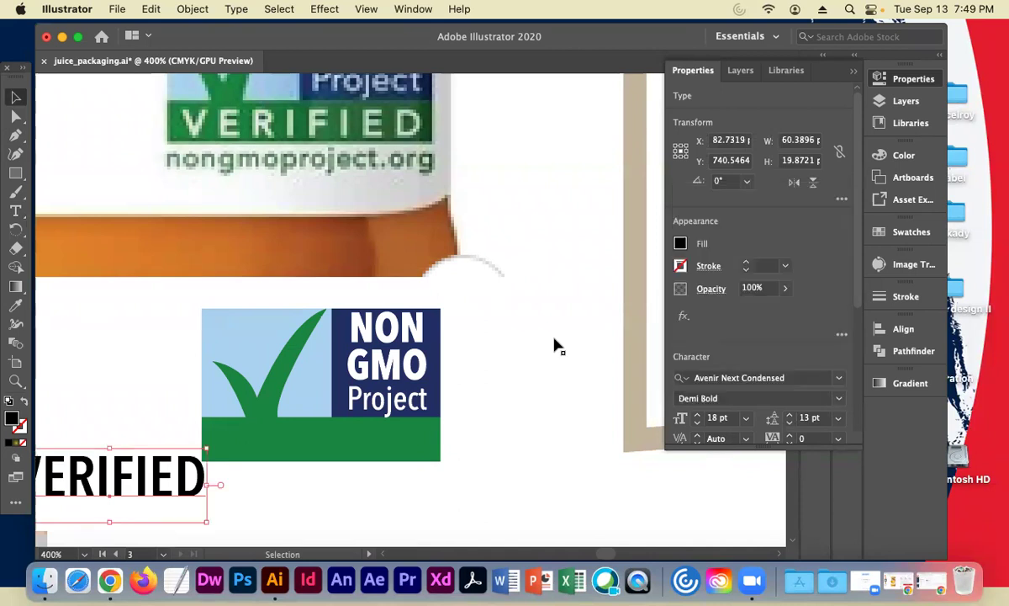
pyautogui.moveTo(162, 482); pyautogui.dragTo(380, 448)
pyautogui.click(697, 422)
pyautogui.click(697, 422)
pyautogui.press('Up')
pyautogui.press('Up')
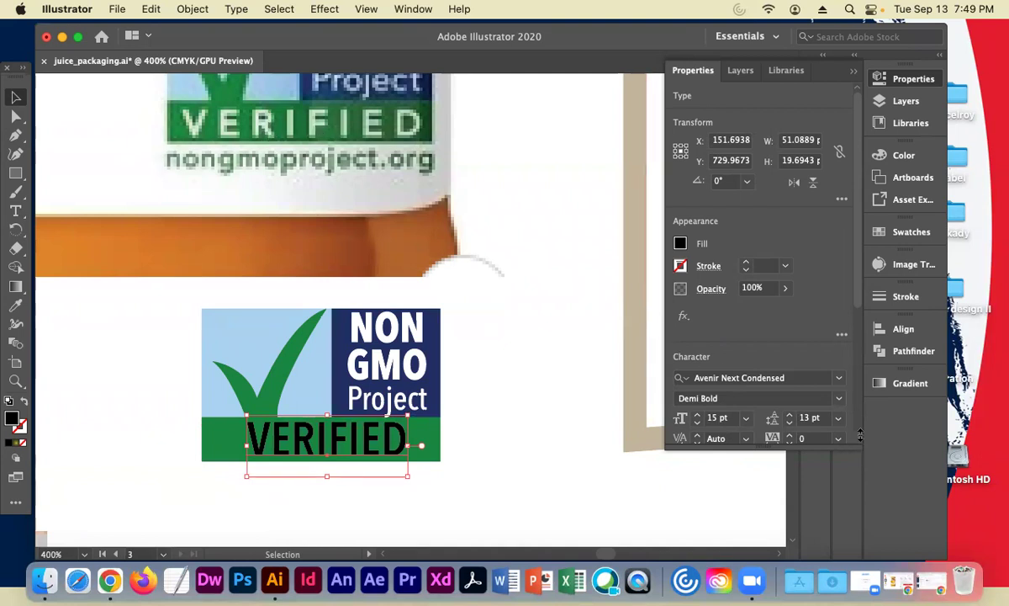
# Spread VERIFIED to tracking 200 and fill it white
pyautogui.scroll(-3, 856, 262)
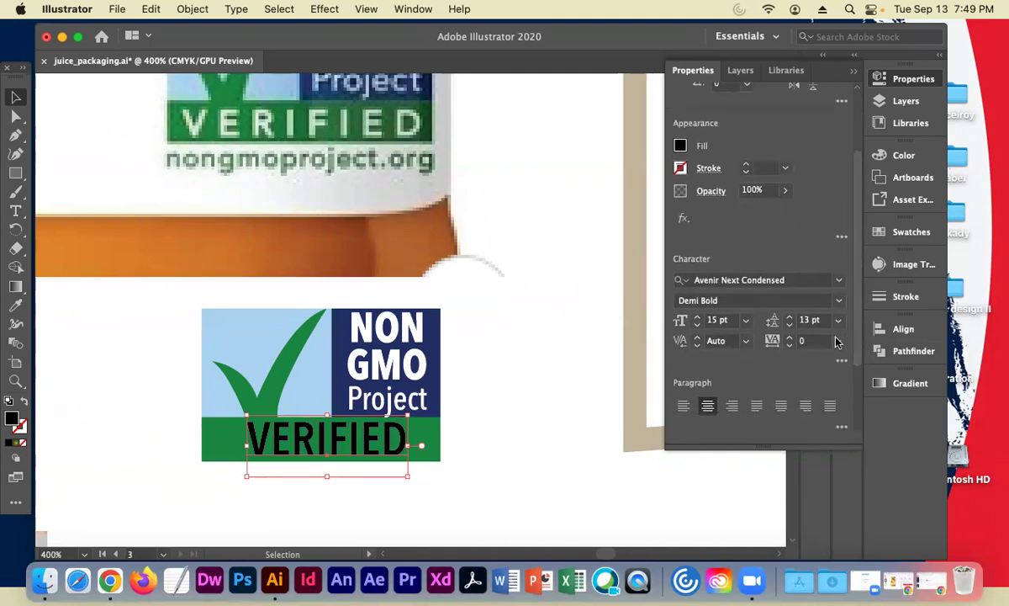
pyautogui.click(837, 343)
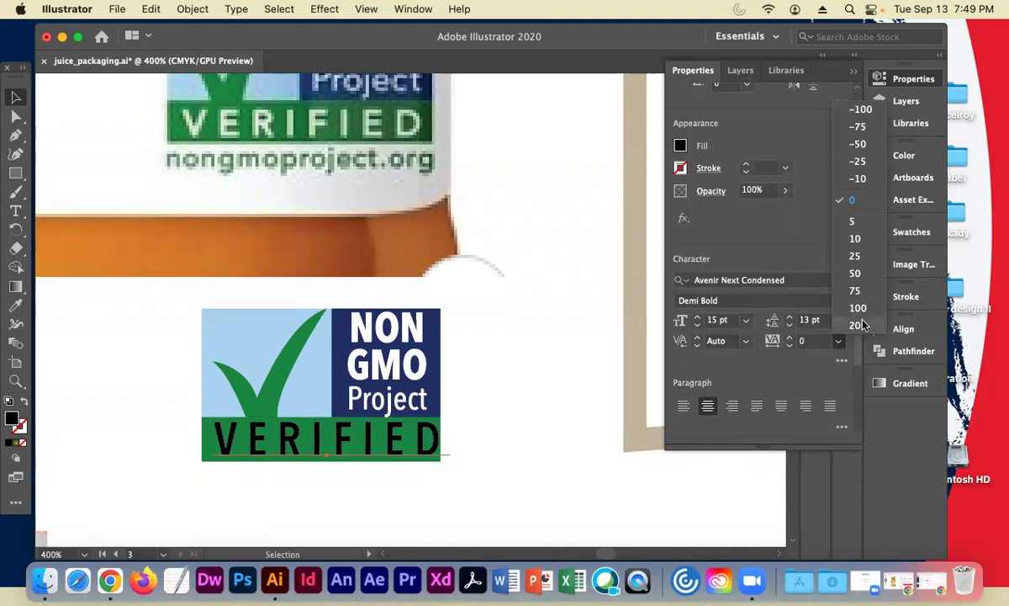
pyautogui.click(858, 325)
pyautogui.press('Left')
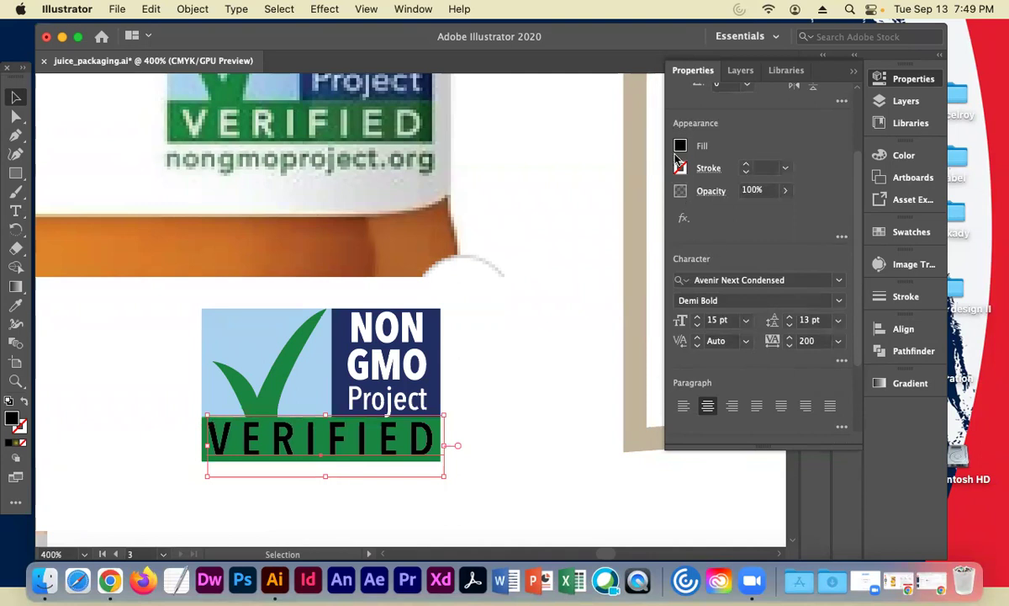
pyautogui.click(681, 147)
pyautogui.click(531, 205)
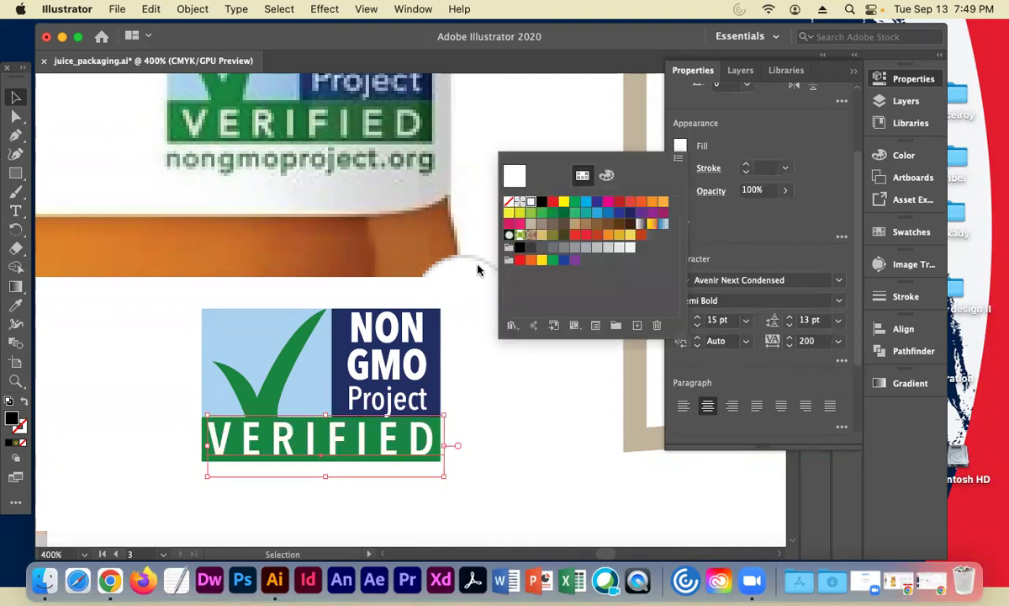
pyautogui.click(699, 387)
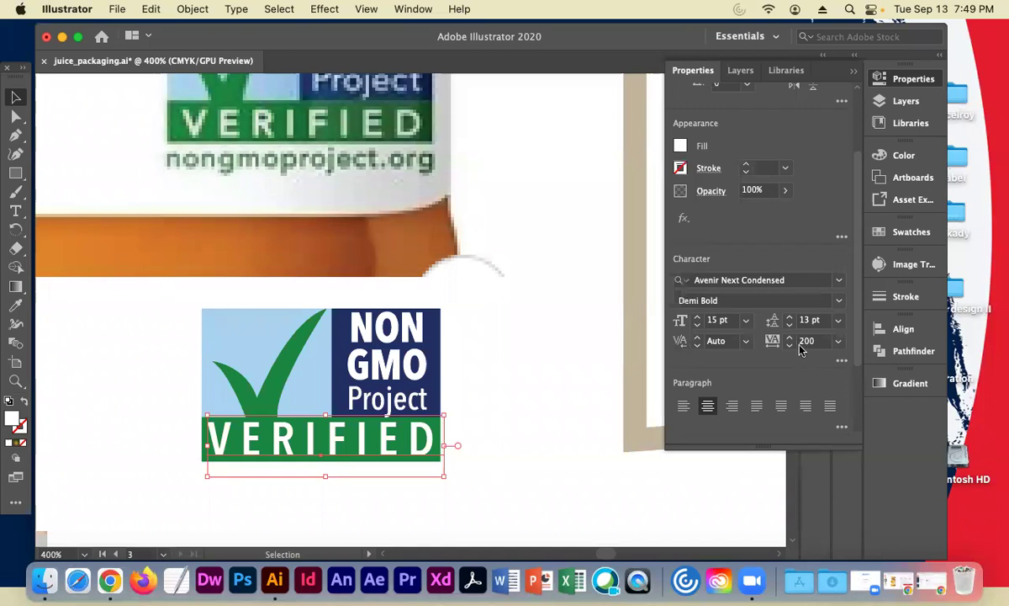
# Reduce the VERIFIED tracking step by step down to 180
pyautogui.click(789, 346)
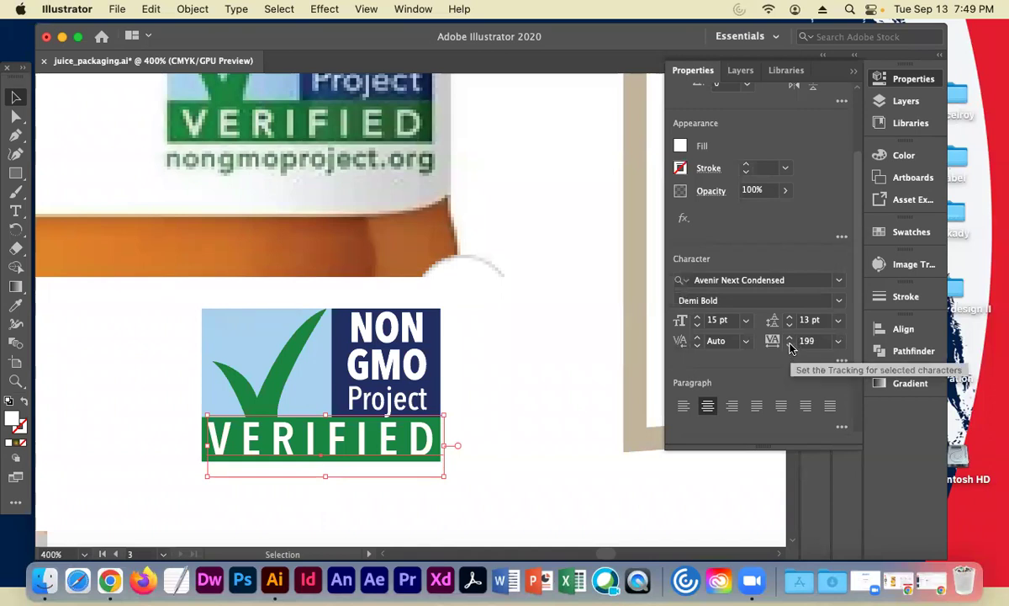
pyautogui.click(789, 345)
pyautogui.click(789, 346)
pyautogui.click(789, 345)
pyautogui.click(788, 345)
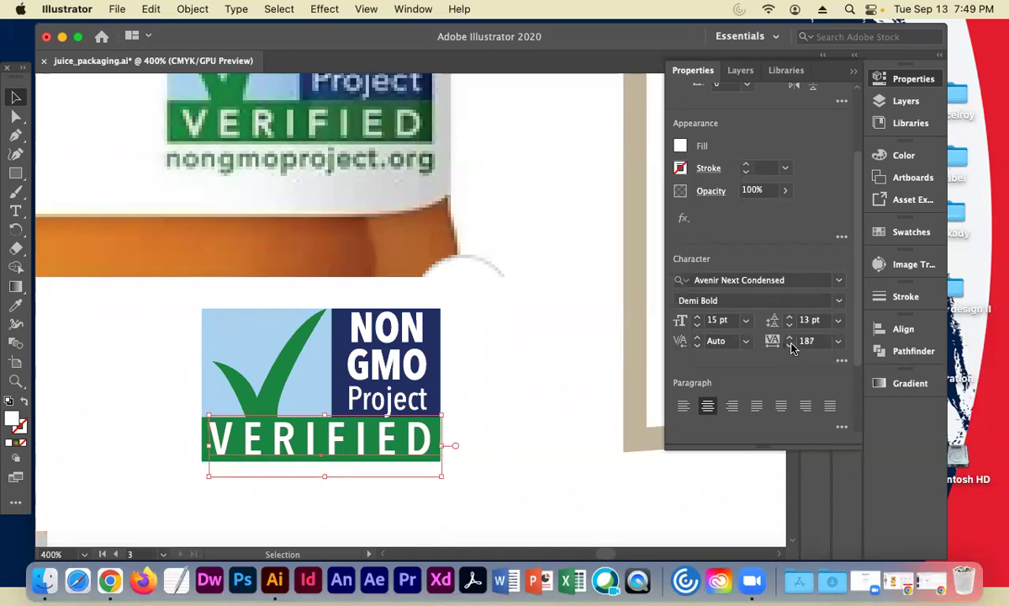
pyautogui.click(789, 346)
pyautogui.click(789, 346)
pyautogui.click(789, 346)
pyautogui.click(789, 345)
pyautogui.click(789, 345)
pyautogui.click(789, 346)
pyautogui.click(789, 346)
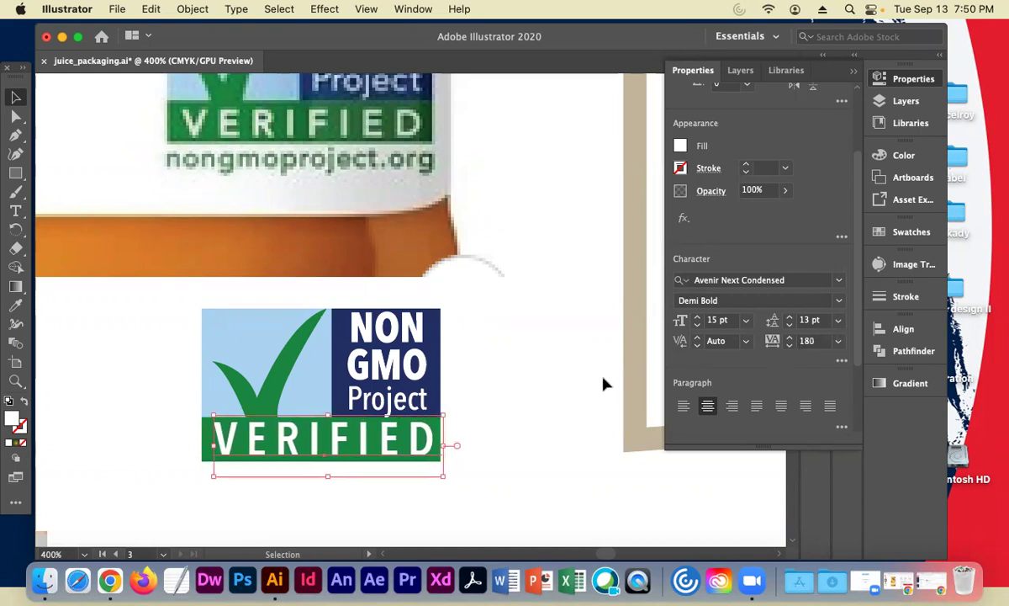
# Convert the VERIFIED text to outlines
pyautogui.rightClick(313, 443)
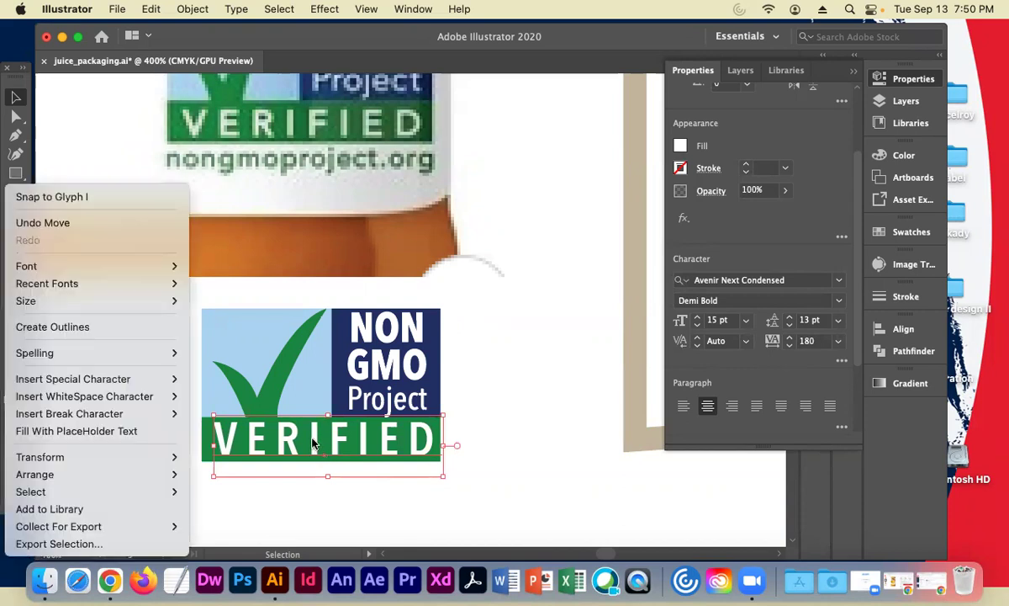
pyautogui.click(85, 326)
pyautogui.click(477, 407)
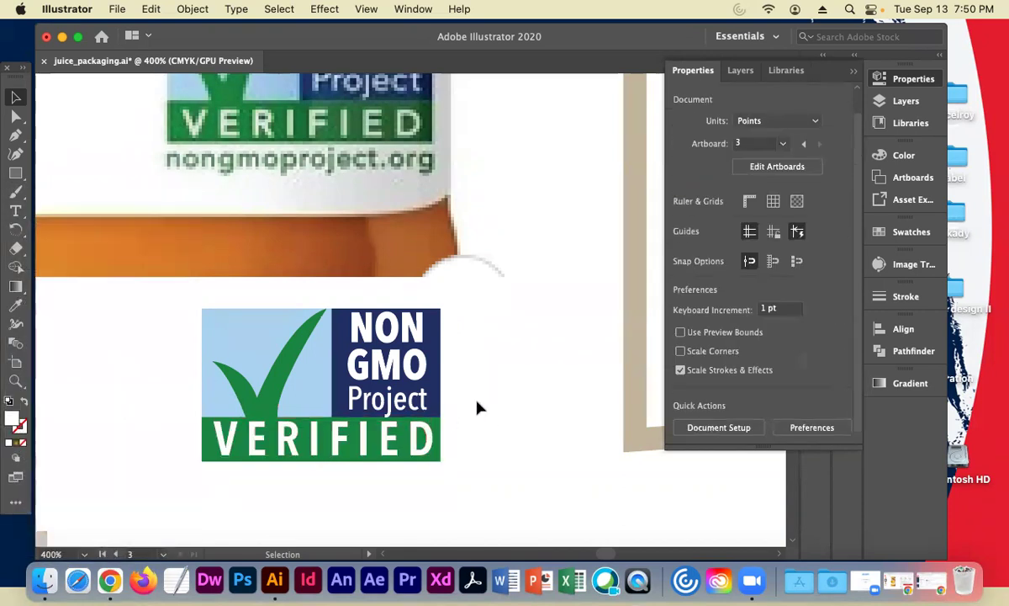
pyautogui.hscroll(-5, 447, 389)
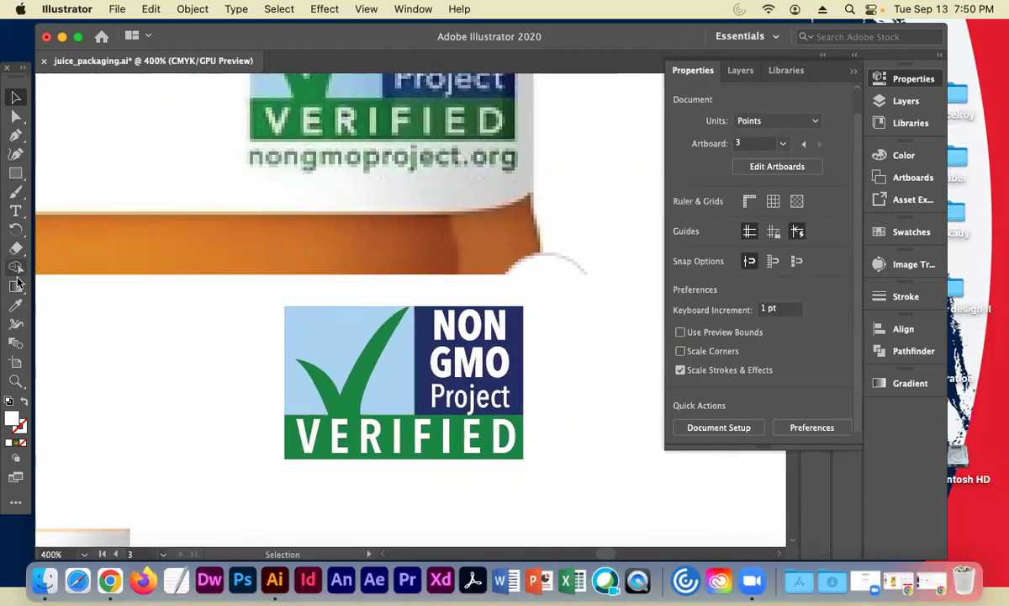
# Type 'nongmoproject.org' as a new text line below the logo
pyautogui.click(15, 211)
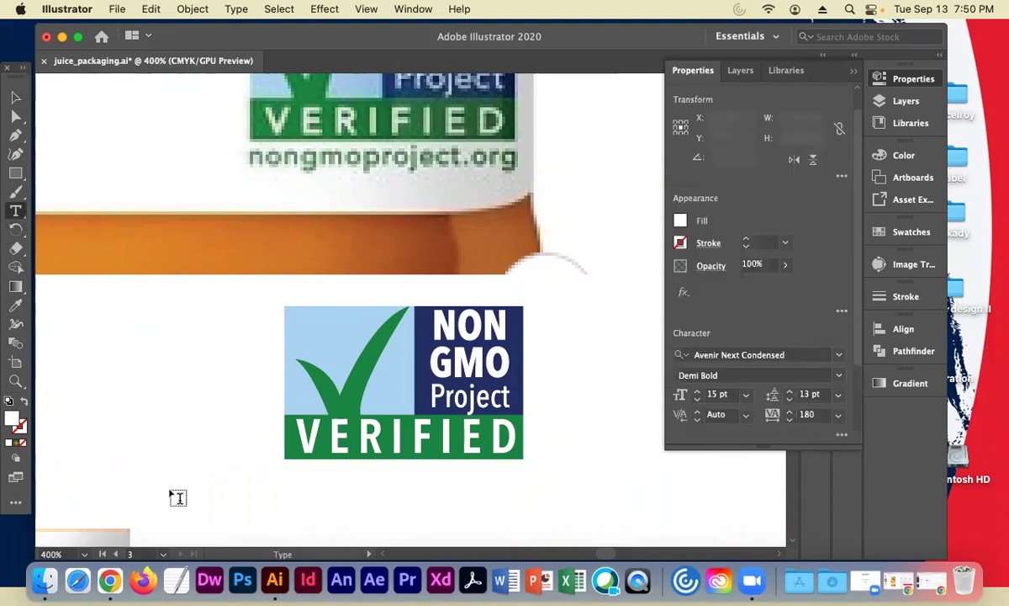
pyautogui.click(178, 497)
pyautogui.write('NON')
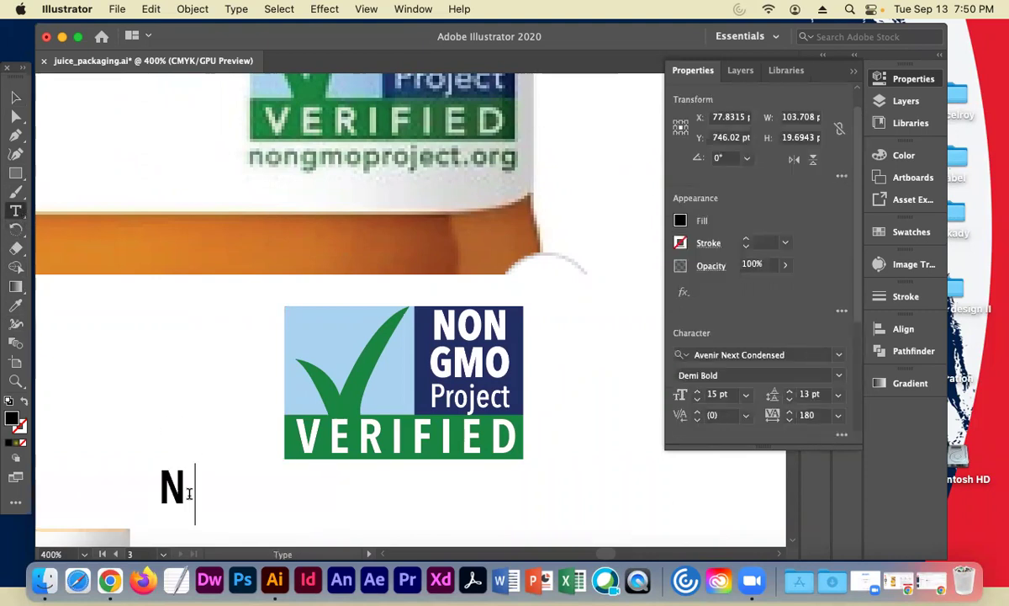
pyautogui.press('BackSpace')
pyautogui.press('BackSpace')
pyautogui.write('n')
pyautogui.press('BackSpace')
pyautogui.press('BackSpace')
pyautogui.write('nongmo')
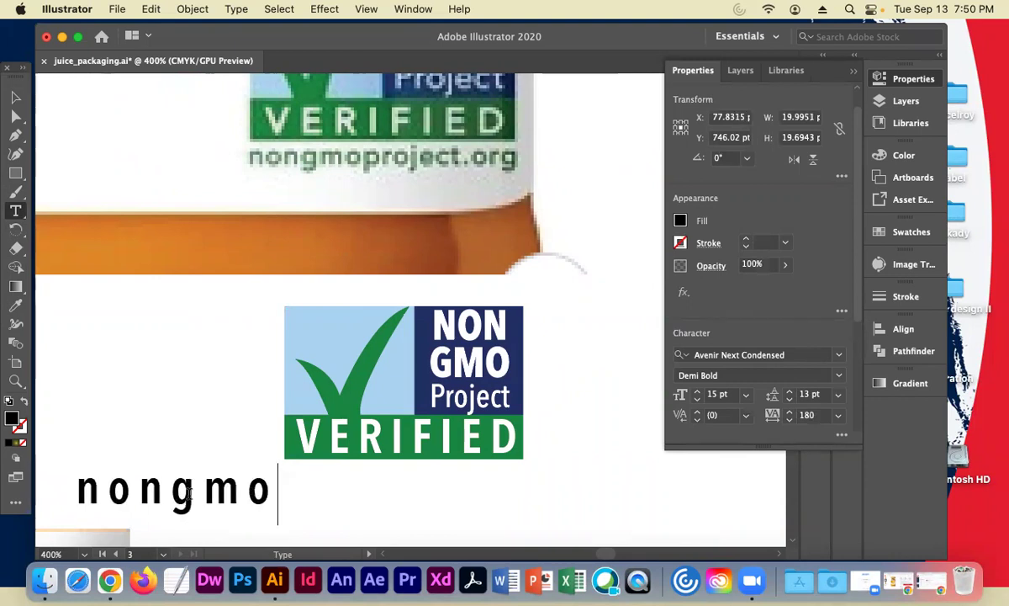
pyautogui.write('project.org')
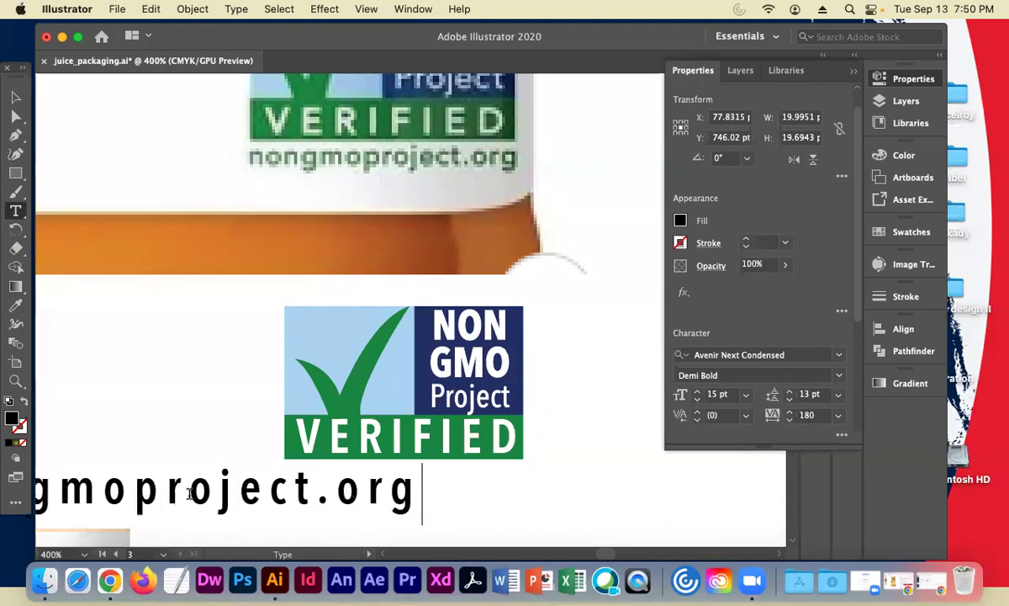
pyautogui.click(15, 96)
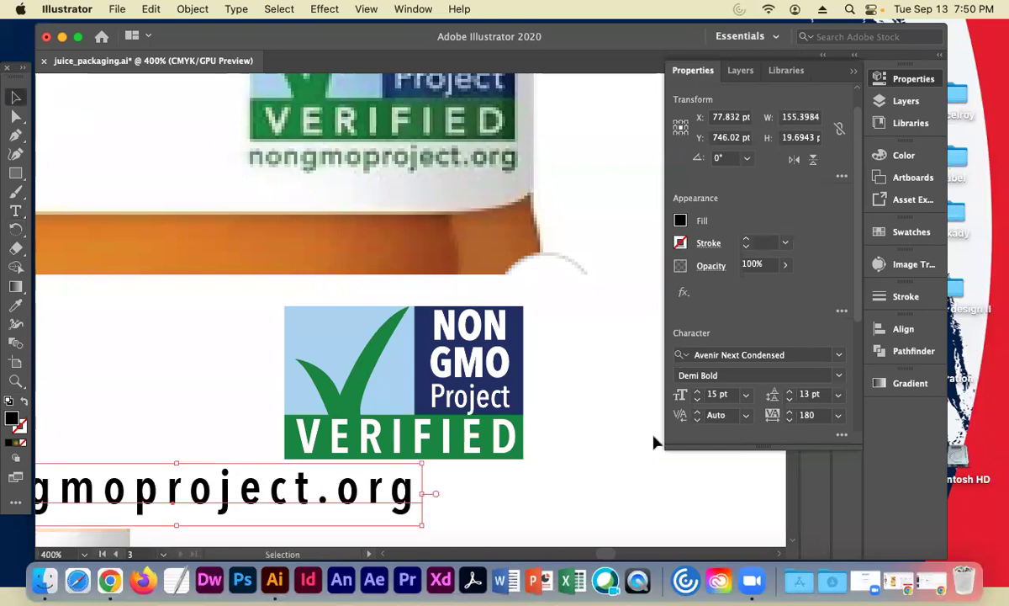
# Set the URL to tracking 0, Medium 11 pt, and position it just under the logo
pyautogui.click(838, 414)
pyautogui.click(812, 258)
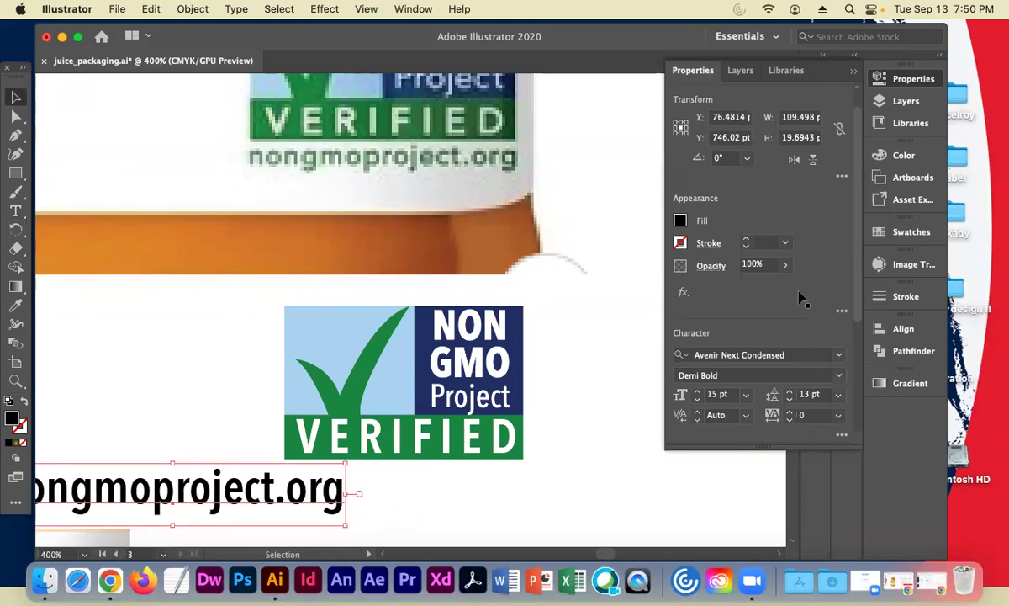
pyautogui.moveTo(157, 508); pyautogui.dragTo(328, 508)
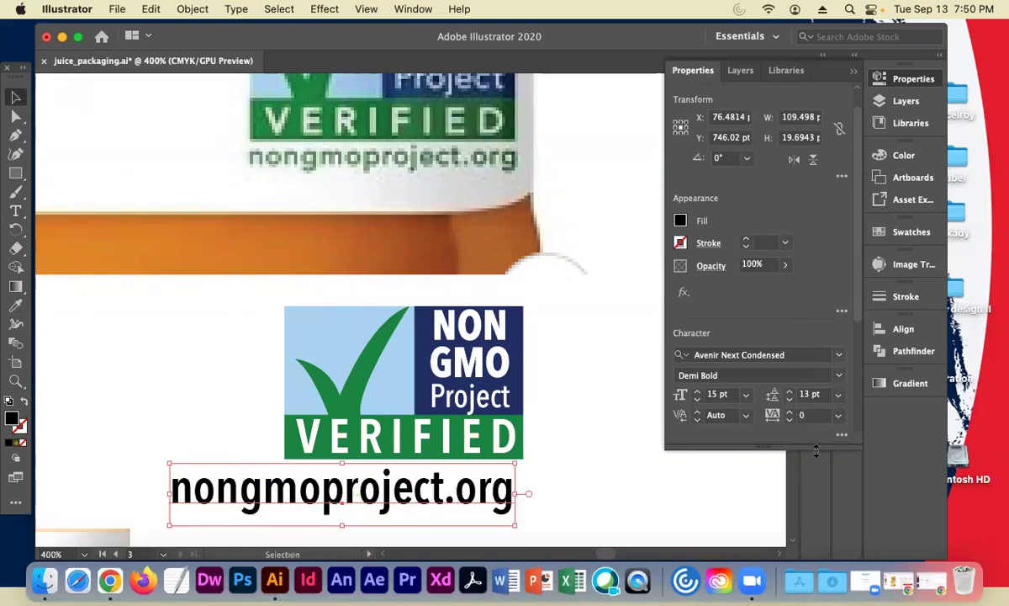
pyautogui.click(840, 376)
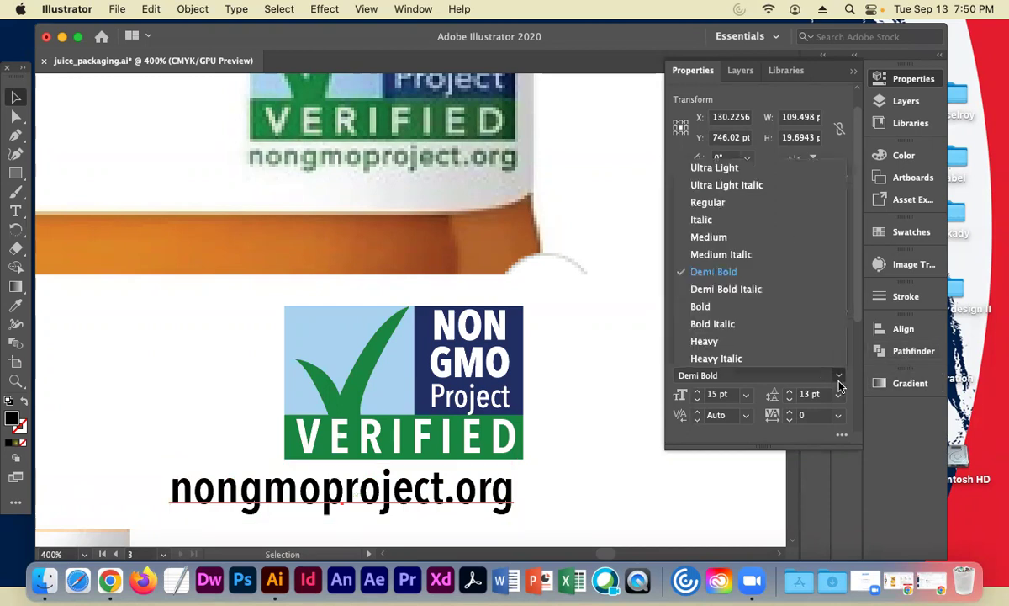
pyautogui.click(732, 239)
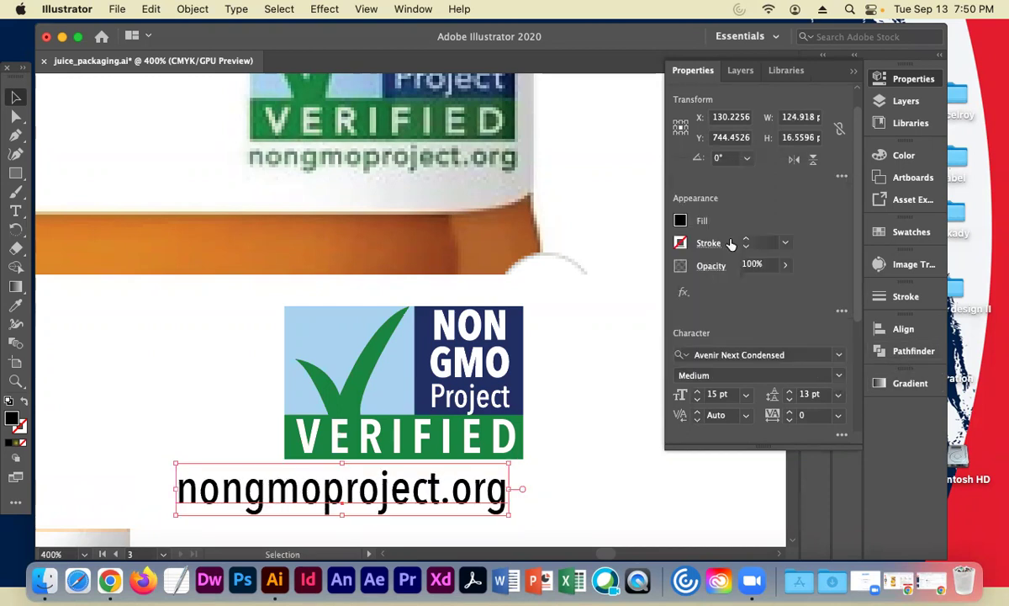
pyautogui.click(696, 402)
pyautogui.click(696, 402)
pyautogui.click(697, 402)
pyautogui.click(697, 402)
pyautogui.moveTo(377, 495); pyautogui.dragTo(445, 477)
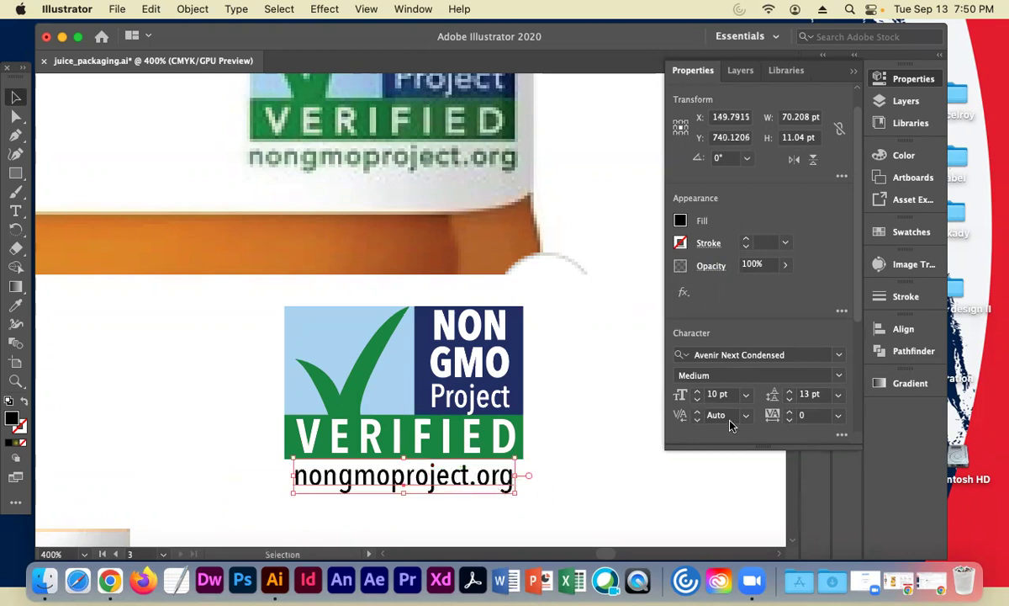
pyautogui.click(697, 390)
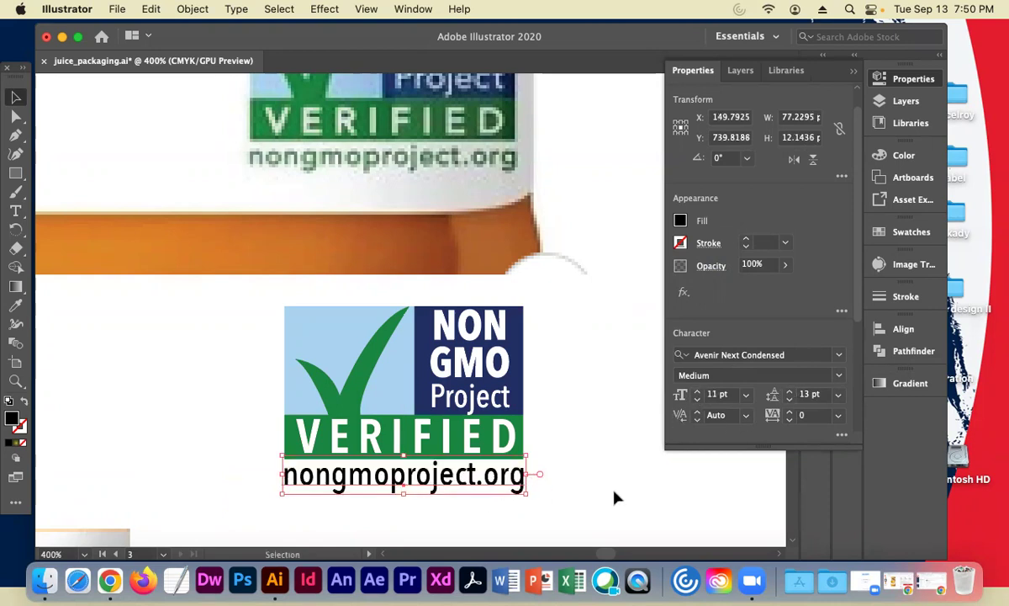
pyautogui.press('Down')
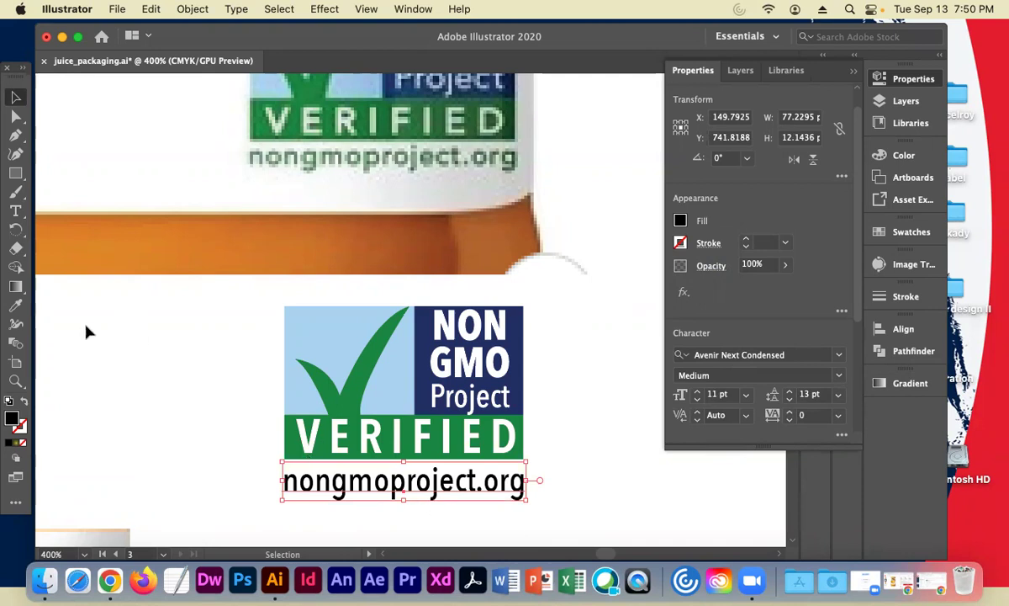
# Sample the check mark's green onto the URL text with the Eyedropper
pyautogui.click(15, 304)
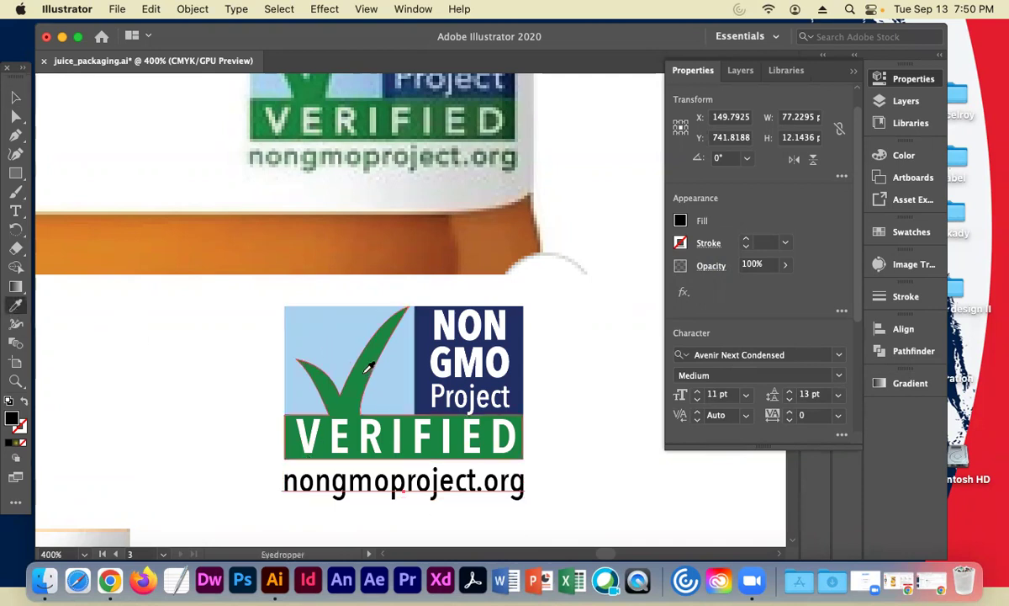
pyautogui.click(351, 368)
pyautogui.click(15, 97)
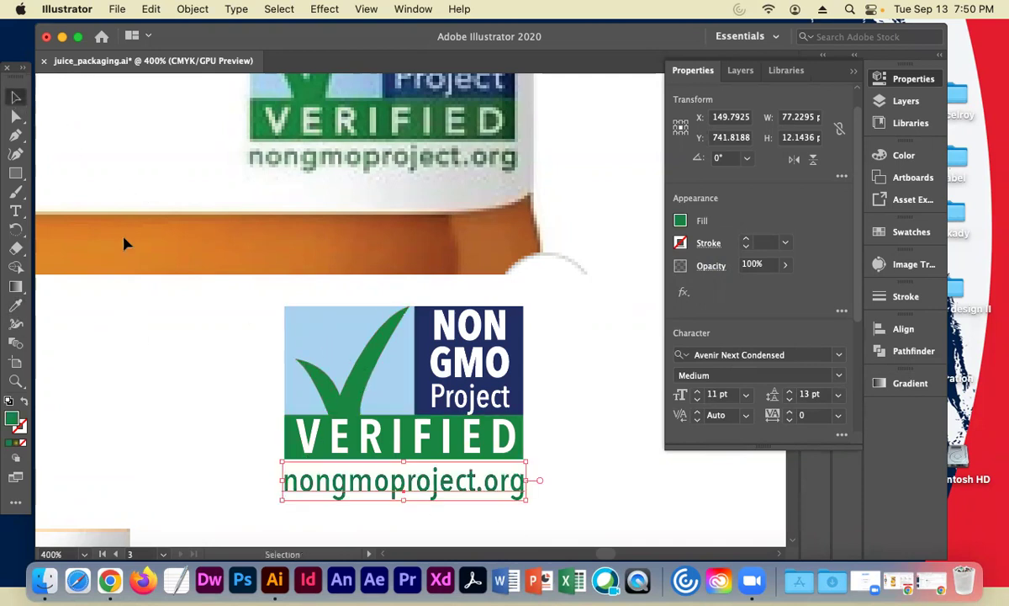
pyautogui.click(253, 400)
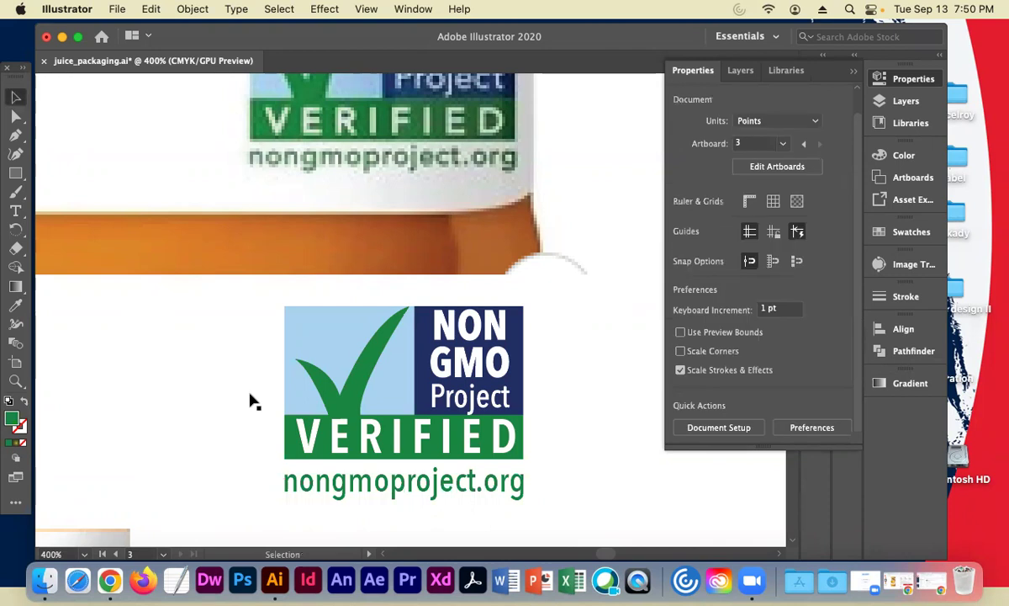
# Fill the check mark and VERIFIED band path with the white-to-black gradient swatch
pyautogui.click(15, 116)
pyautogui.click(352, 396)
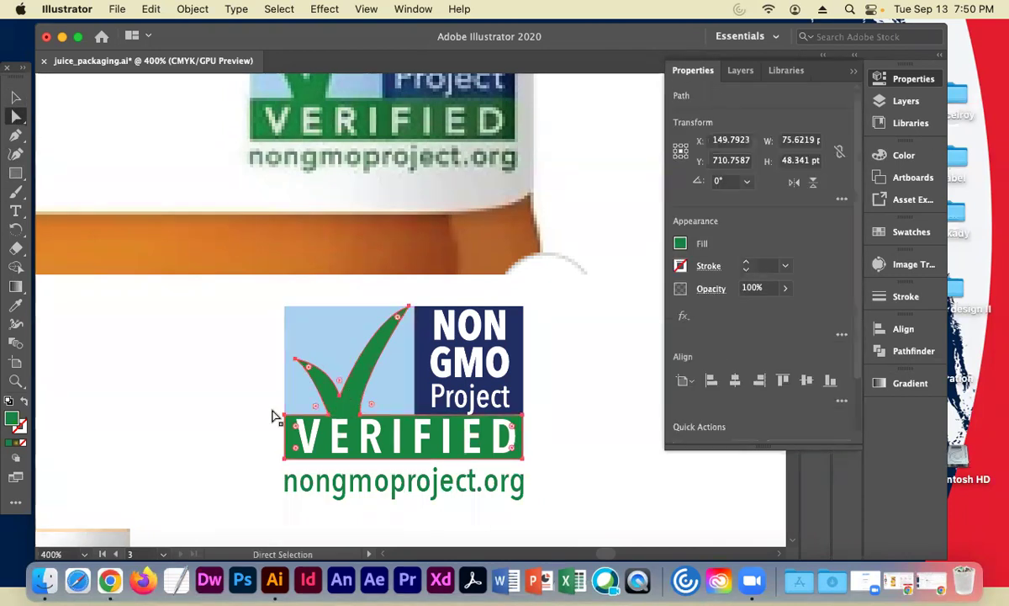
pyautogui.click(911, 232)
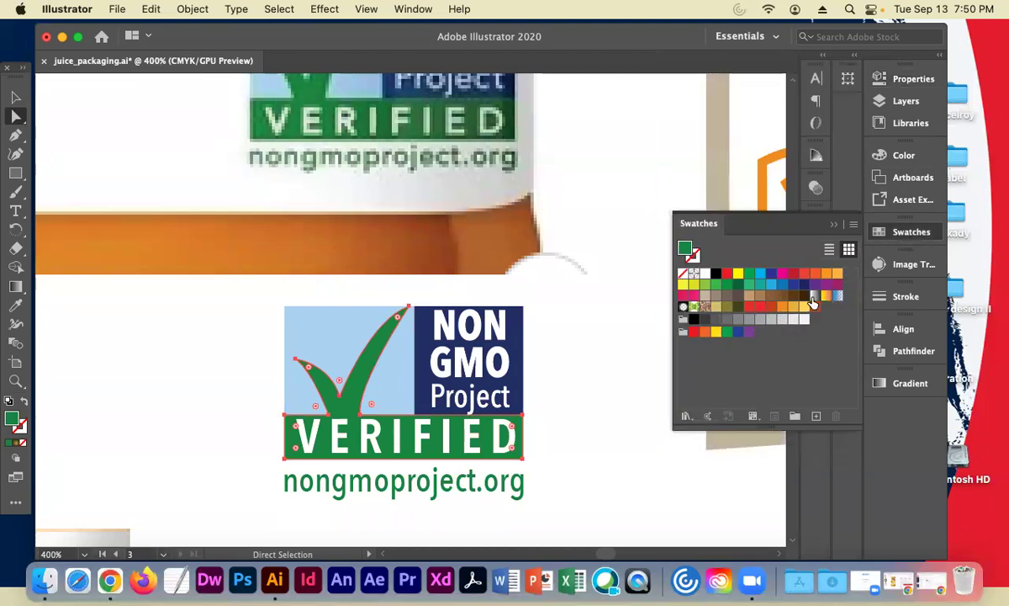
pyautogui.click(814, 296)
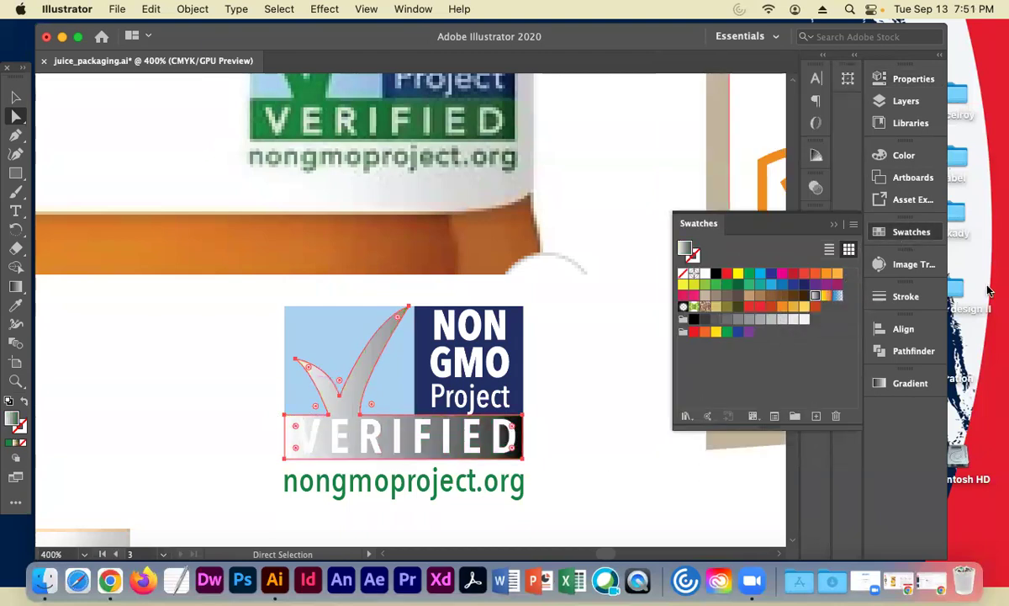
# Set both gradient stops to dark green swatches
pyautogui.click(910, 382)
pyautogui.click(831, 495)
pyautogui.doubleClick(831, 496)
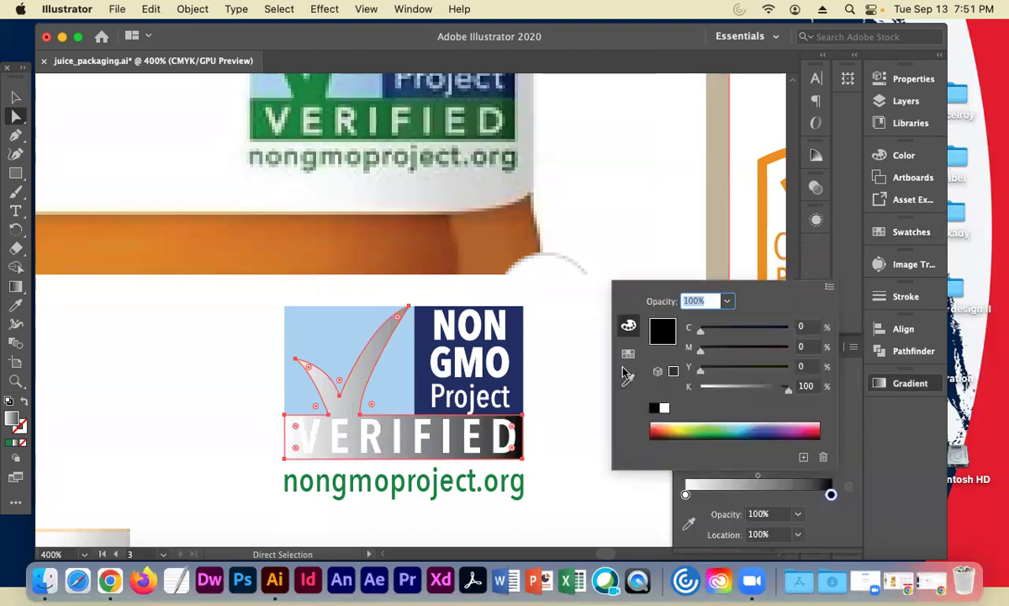
pyautogui.click(627, 357)
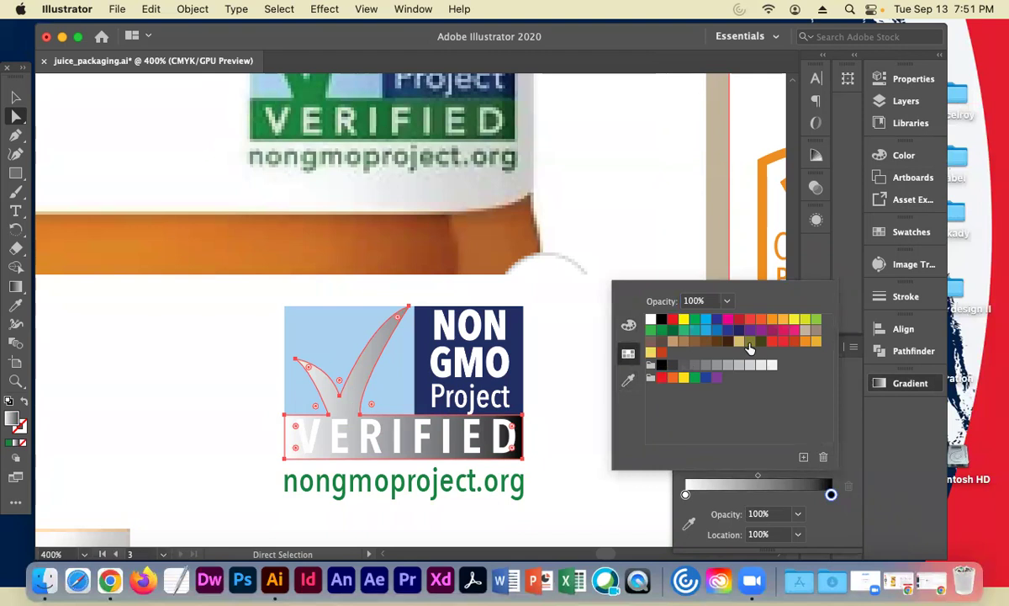
pyautogui.click(672, 334)
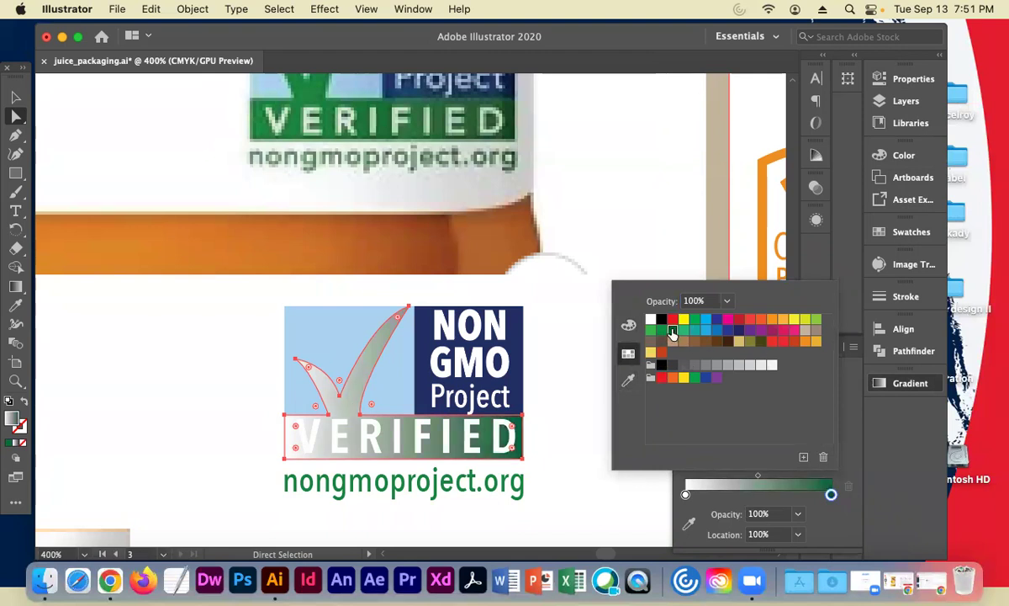
pyautogui.click(686, 495)
pyautogui.doubleClick(687, 496)
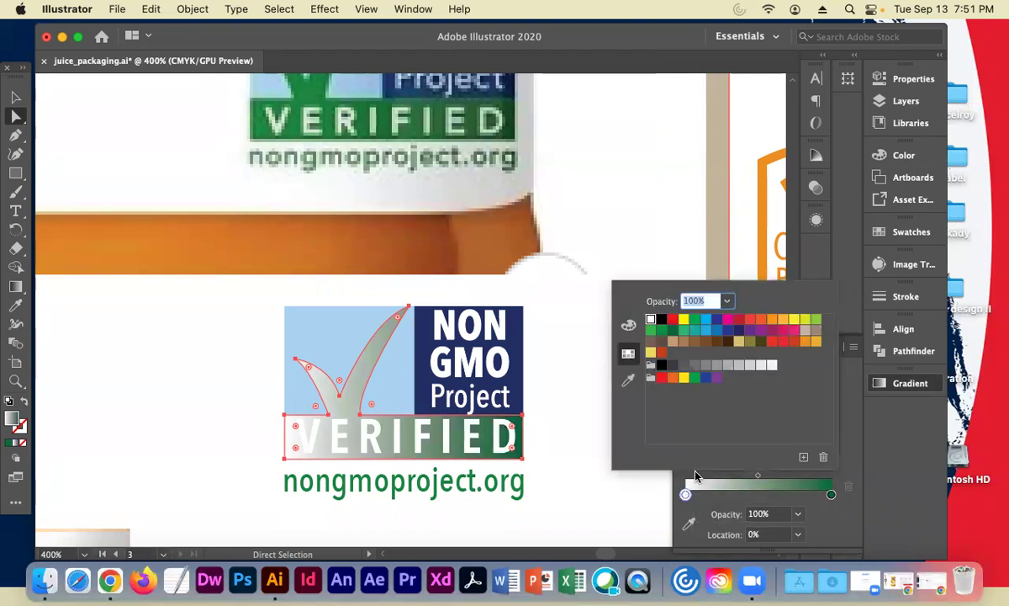
pyautogui.click(662, 331)
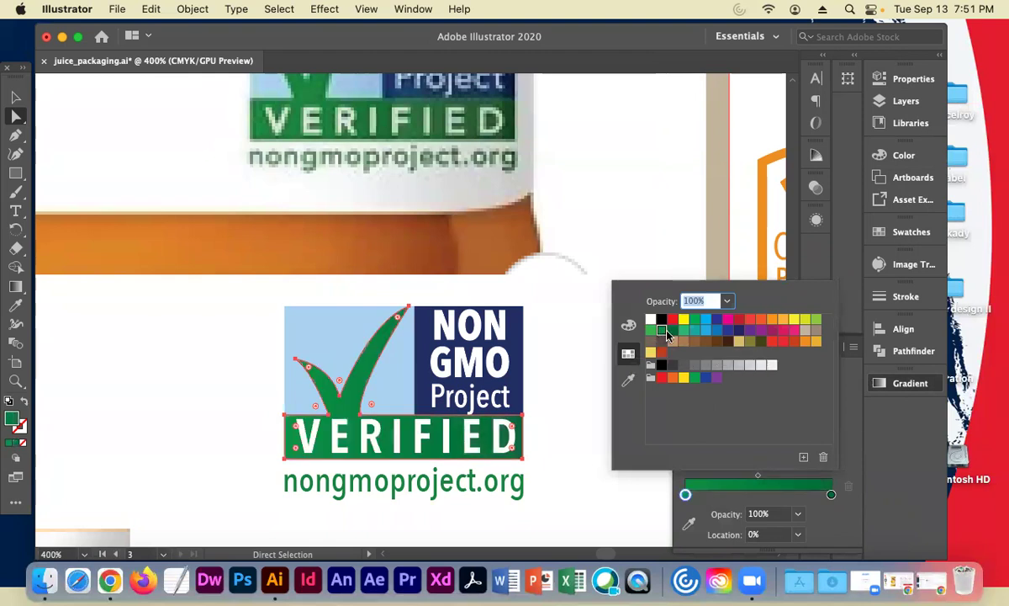
# Darken the right stop to C90 M30 Y95 K75 and shift the gradient midpoint right
pyautogui.click(831, 496)
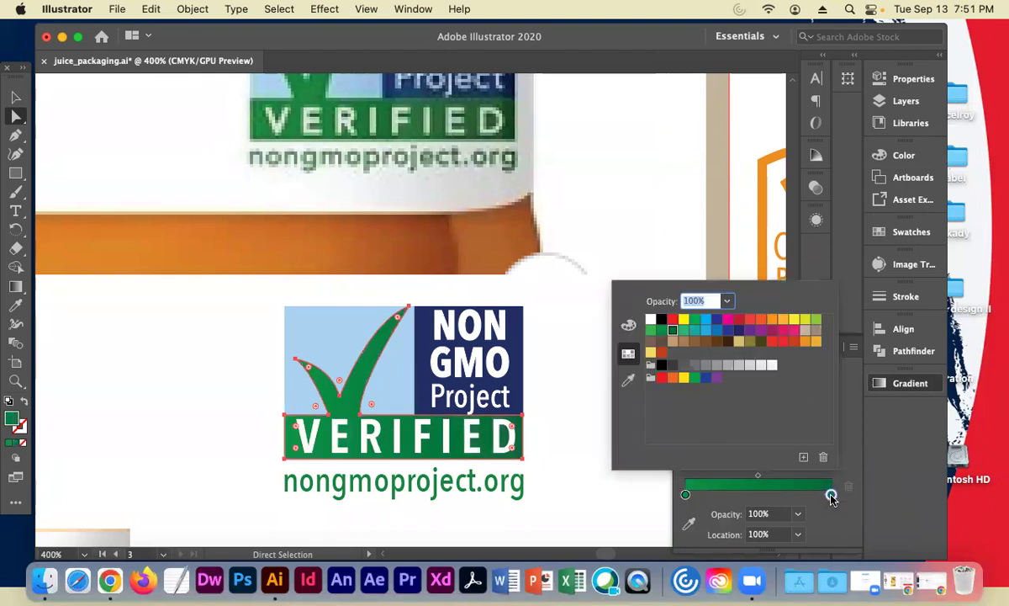
pyautogui.click(628, 324)
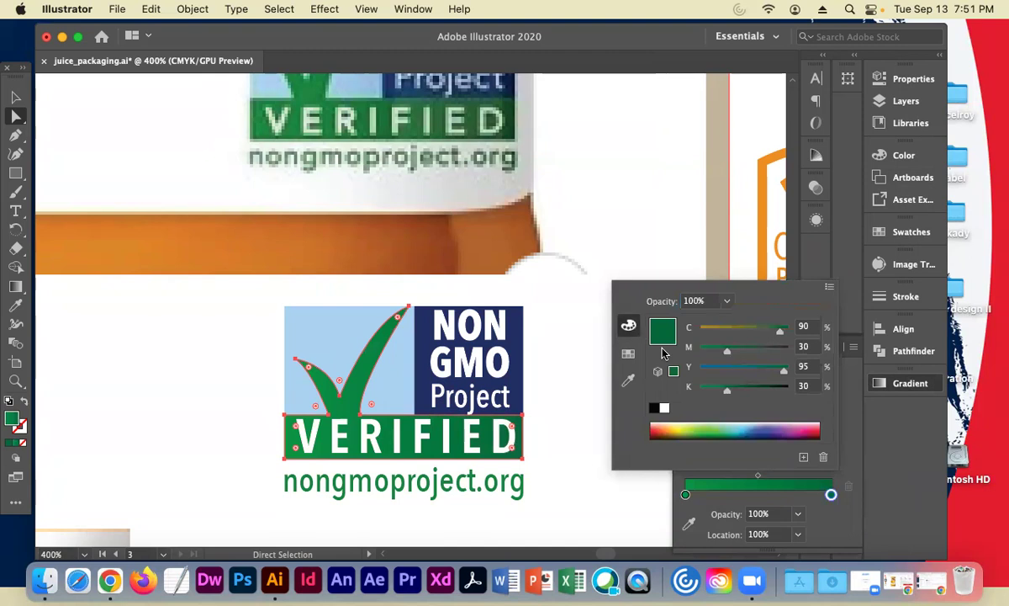
pyautogui.moveTo(733, 393); pyautogui.dragTo(770, 396)
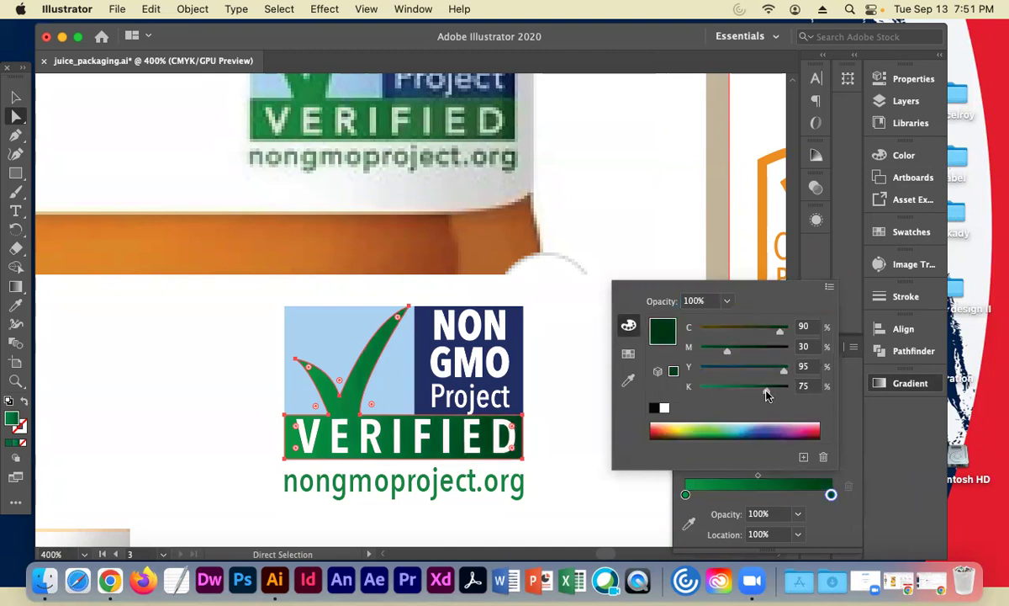
pyautogui.click(759, 477)
pyautogui.moveTo(759, 477); pyautogui.dragTo(774, 475)
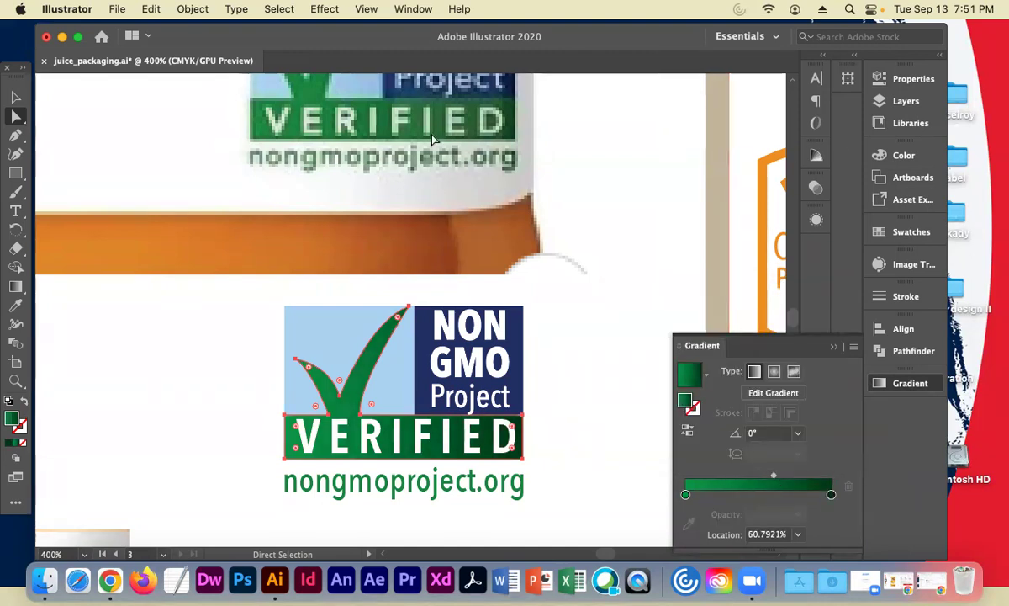
pyautogui.click(15, 97)
pyautogui.click(217, 392)
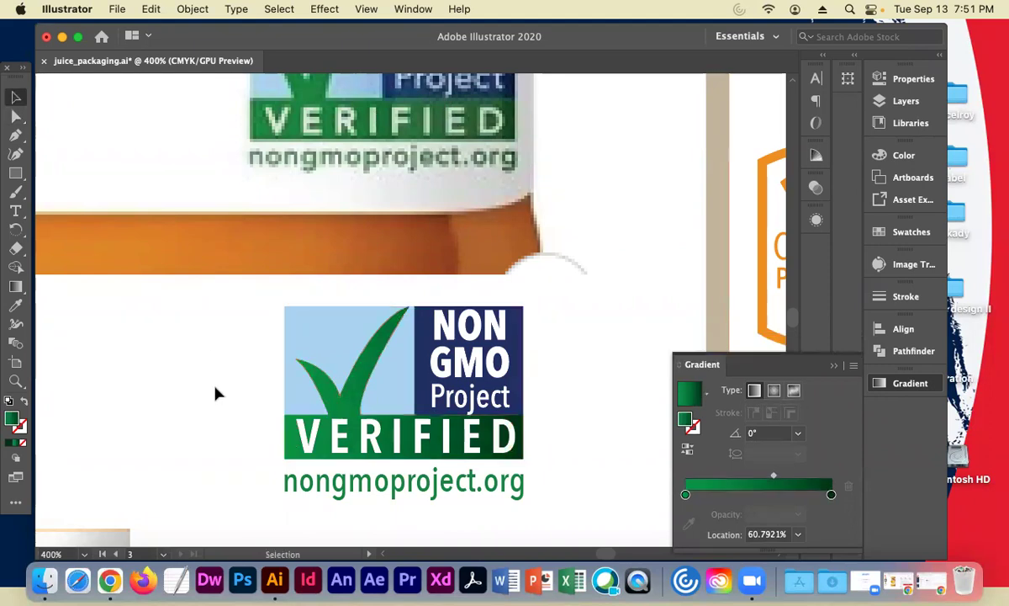
# Select the whole Non-GMO logo and convert its text to outlines via Type > Create Outlines
pyautogui.press('a')
pyautogui.press('super+minus')
pyautogui.press('super+minus')
pyautogui.press('super+minus')
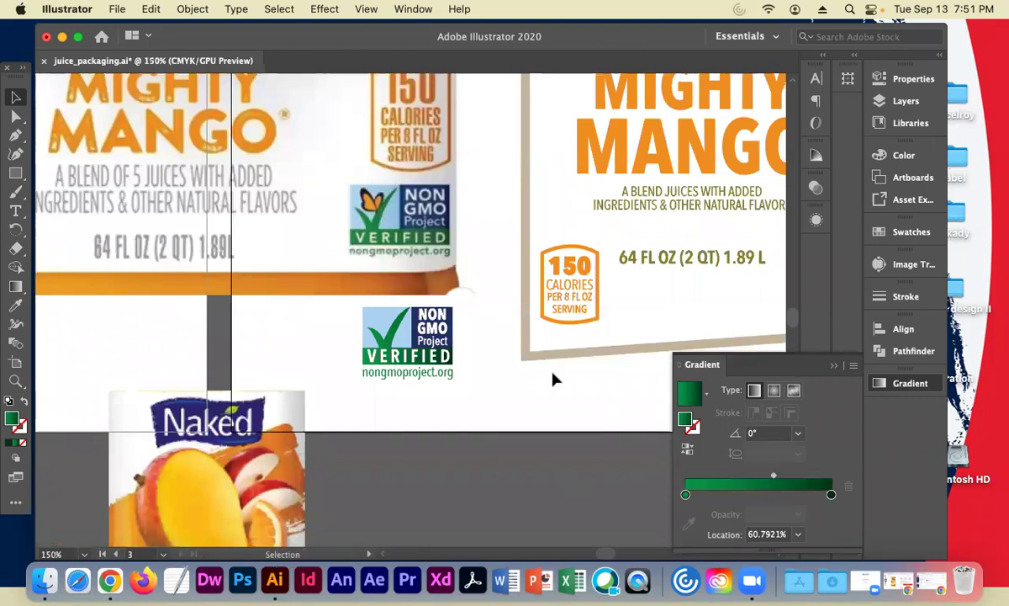
pyautogui.moveTo(328, 313); pyautogui.dragTo(482, 389)
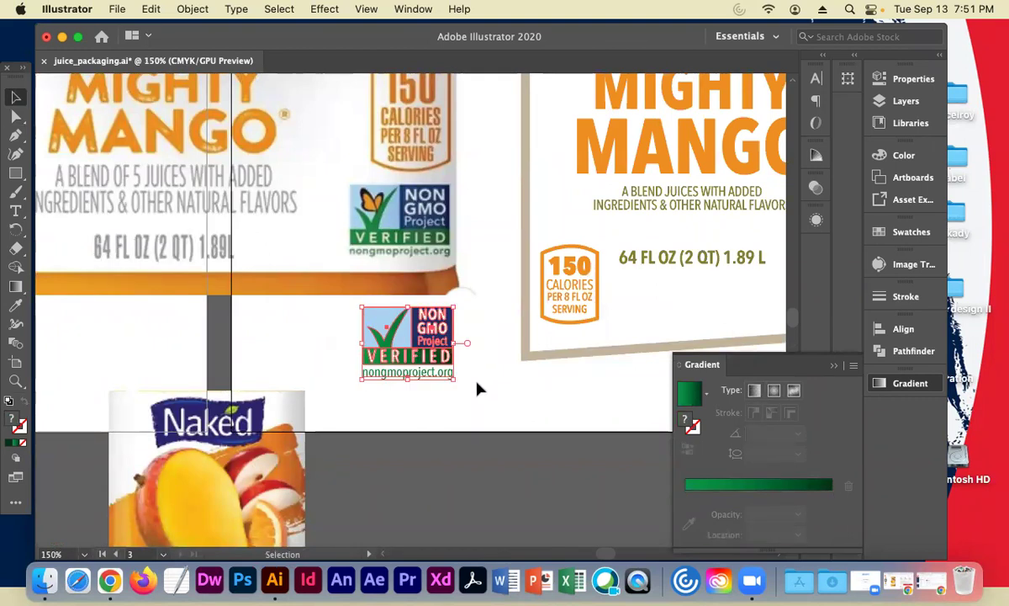
pyautogui.click(235, 10)
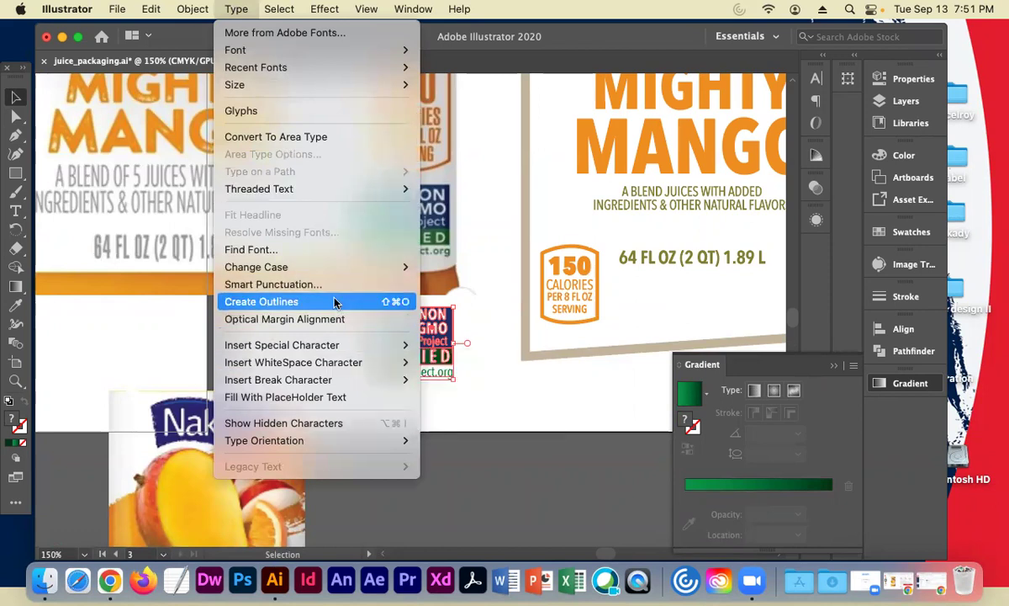
pyautogui.click(338, 300)
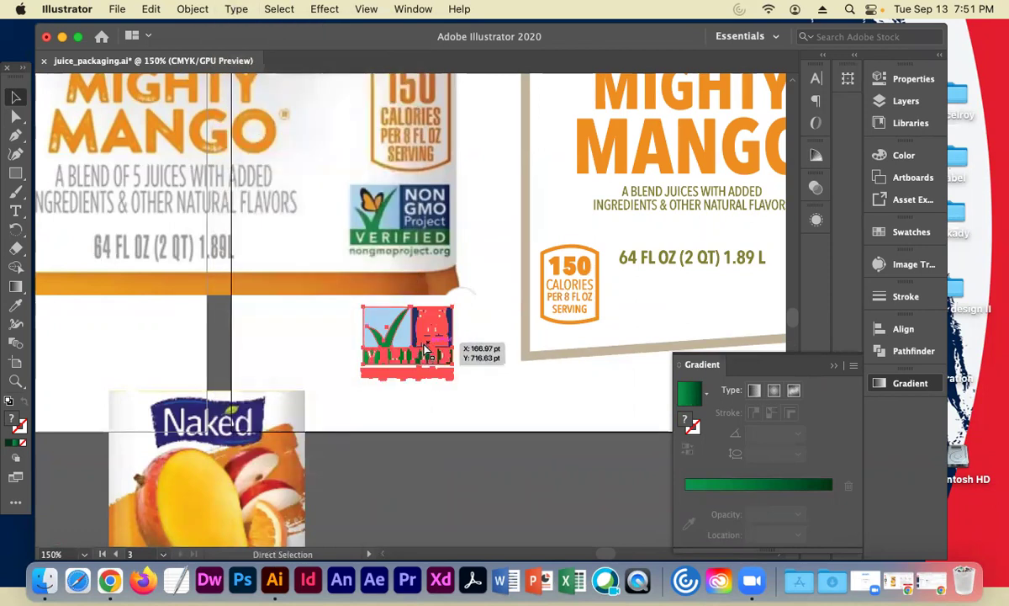
# Move the logo onto the Mighty Mango label and scale it down beside 64 FL OZ
pyautogui.moveTo(459, 378); pyautogui.dragTo(210, 384)
pyautogui.moveTo(154, 357); pyautogui.dragTo(557, 295)
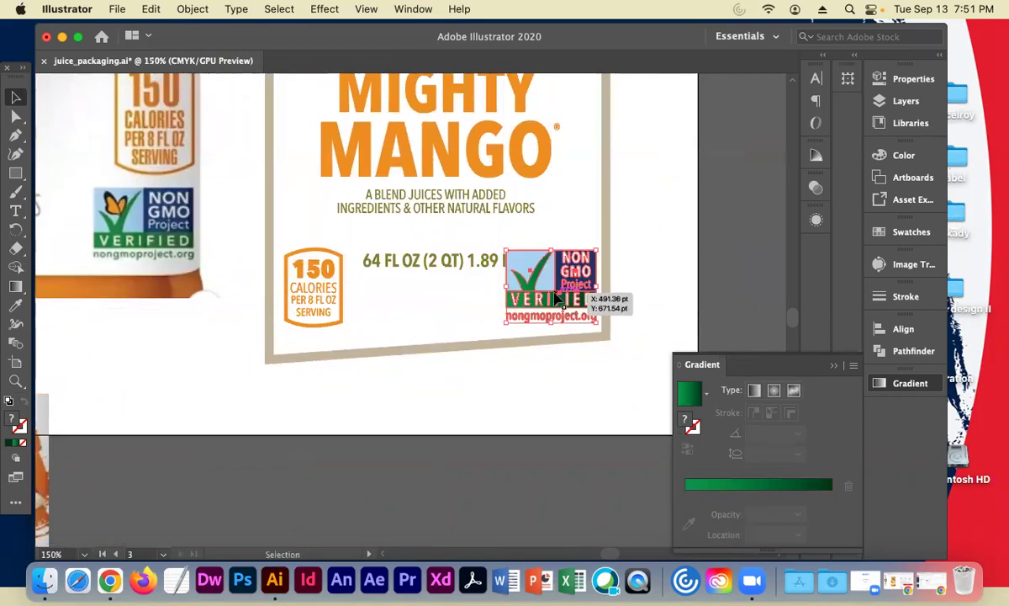
pyautogui.moveTo(595, 323); pyautogui.dragTo(589, 317)
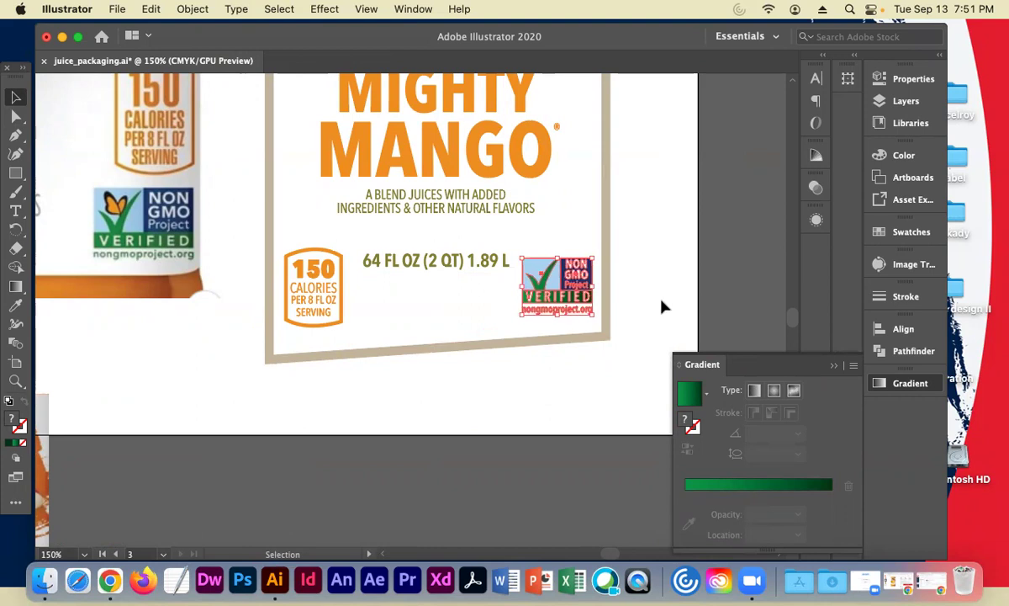
pyautogui.click(666, 306)
pyautogui.press('super+minus')
pyautogui.press('super+minus')
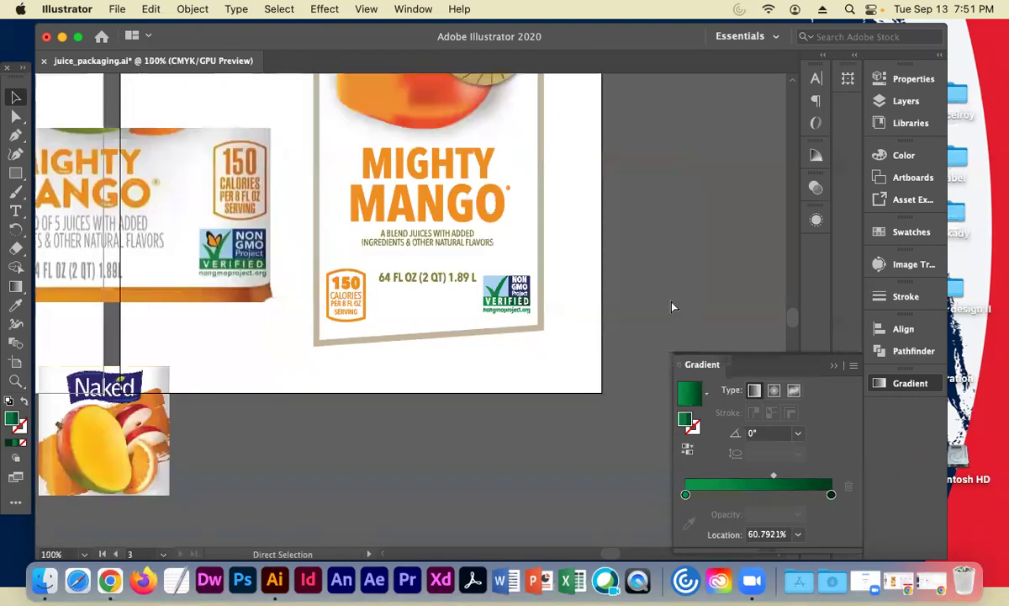
# Draw a rectangle over the label with no fill and a dark grey outline
pyautogui.scroll(5, 398, 179)
pyautogui.hscroll(-5, 398, 178)
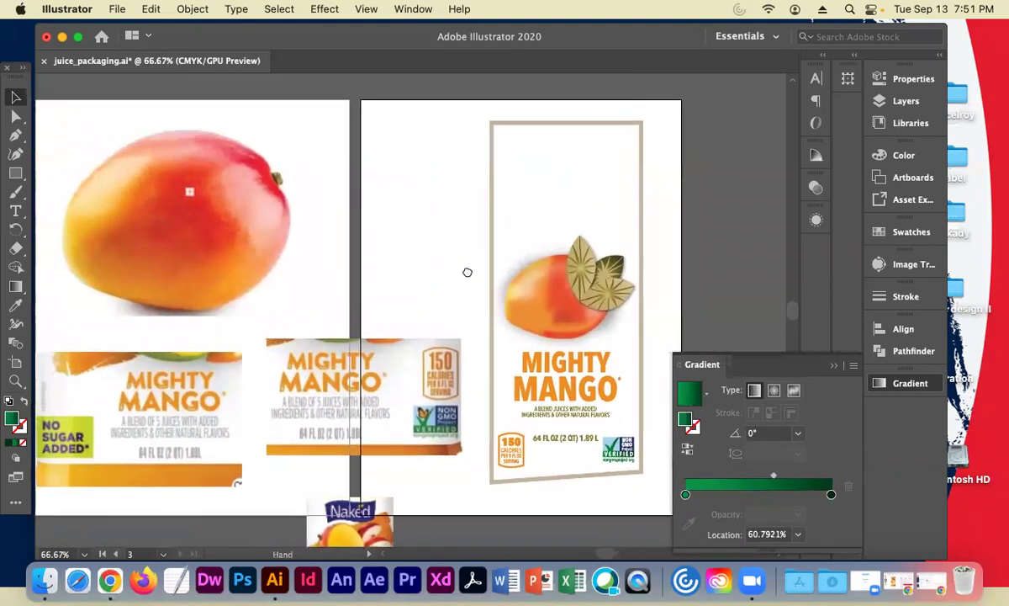
pyautogui.press('m')
pyautogui.moveTo(500, 116); pyautogui.dragTo(648, 475)
pyautogui.click(15, 98)
pyautogui.click(21, 438)
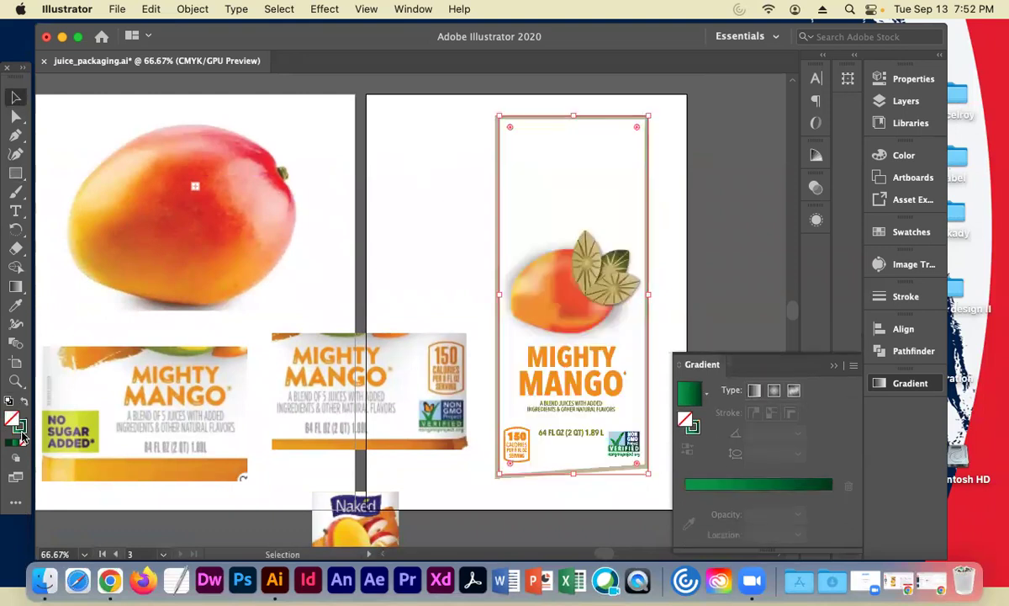
pyautogui.click(19, 427)
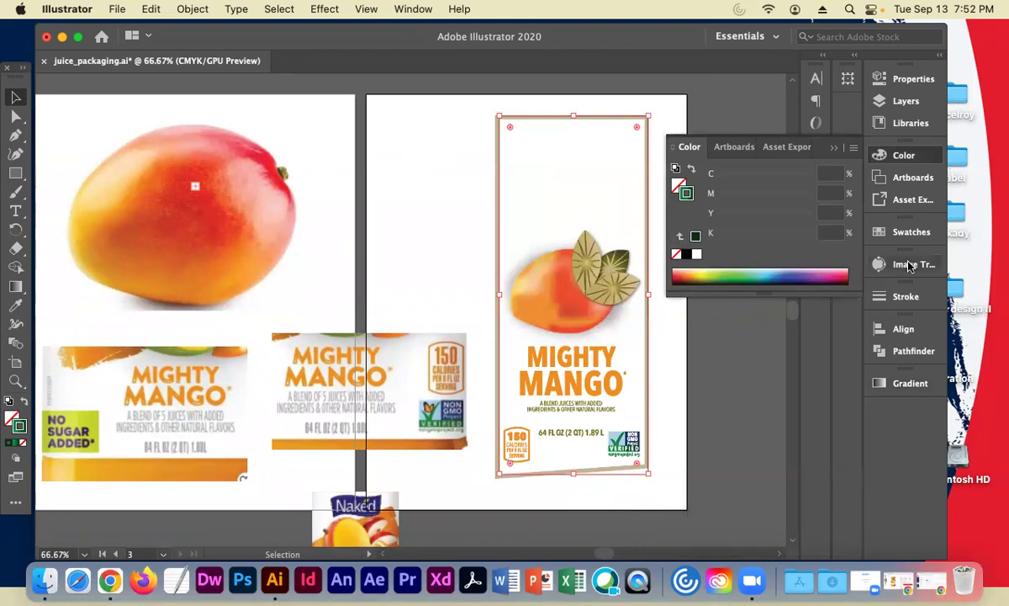
pyautogui.click(908, 232)
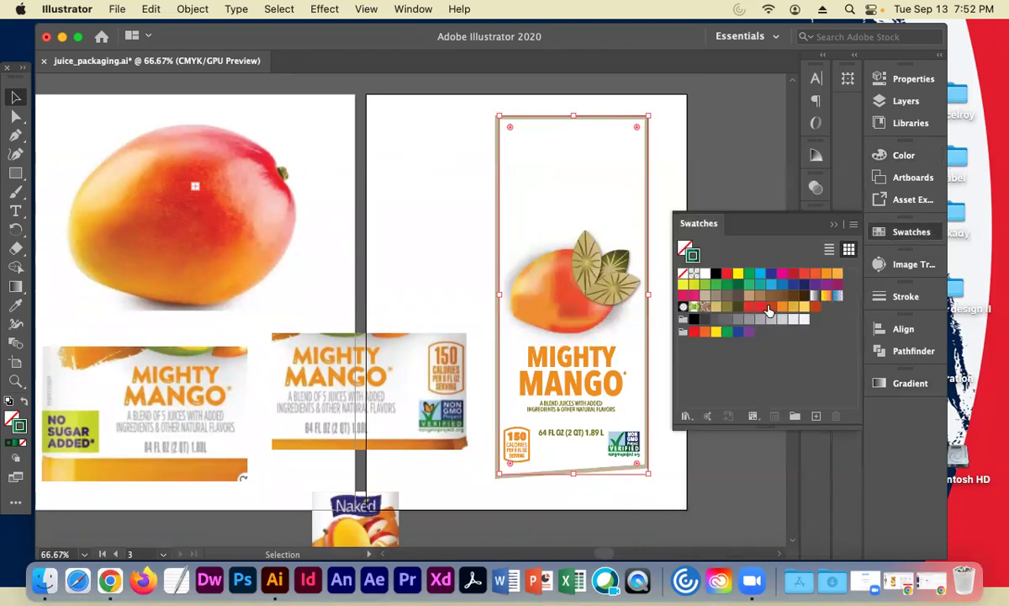
pyautogui.click(738, 307)
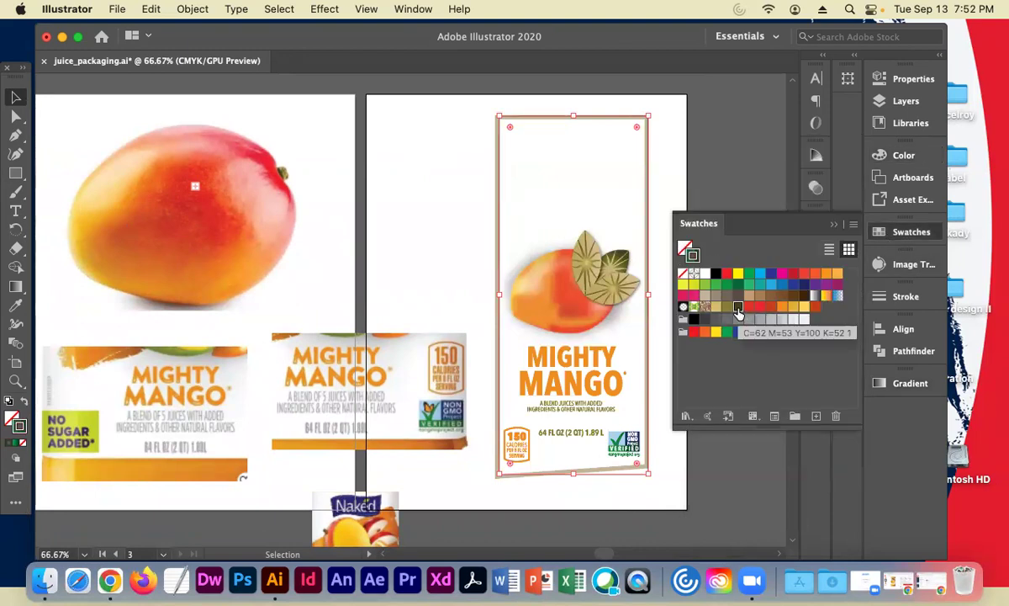
# Delete the old beige package frame and move the new rectangle back over the label
pyautogui.moveTo(507, 187); pyautogui.dragTo(363, 181)
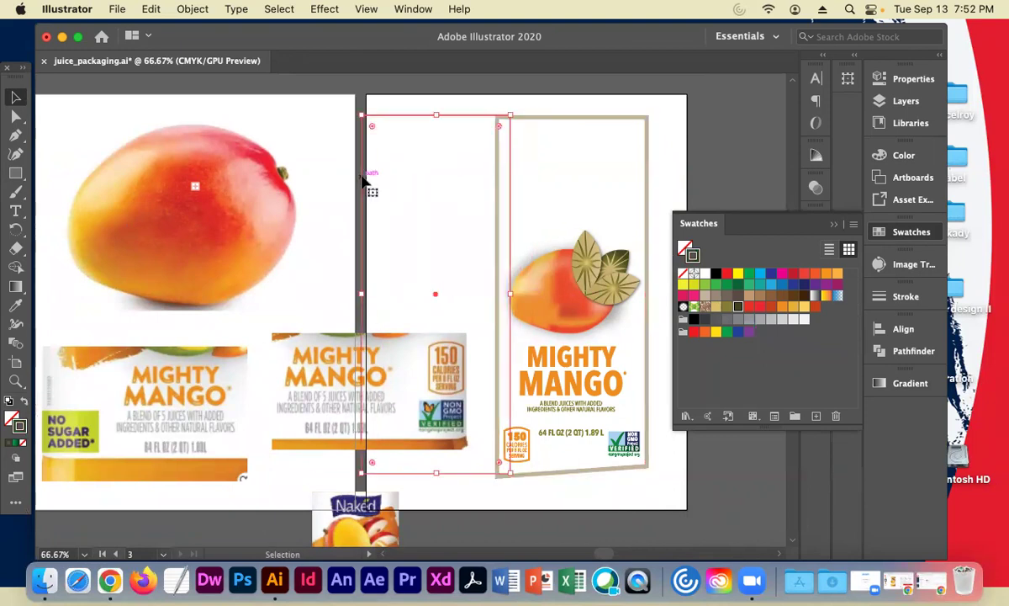
pyautogui.click(645, 126)
pyautogui.press('Delete')
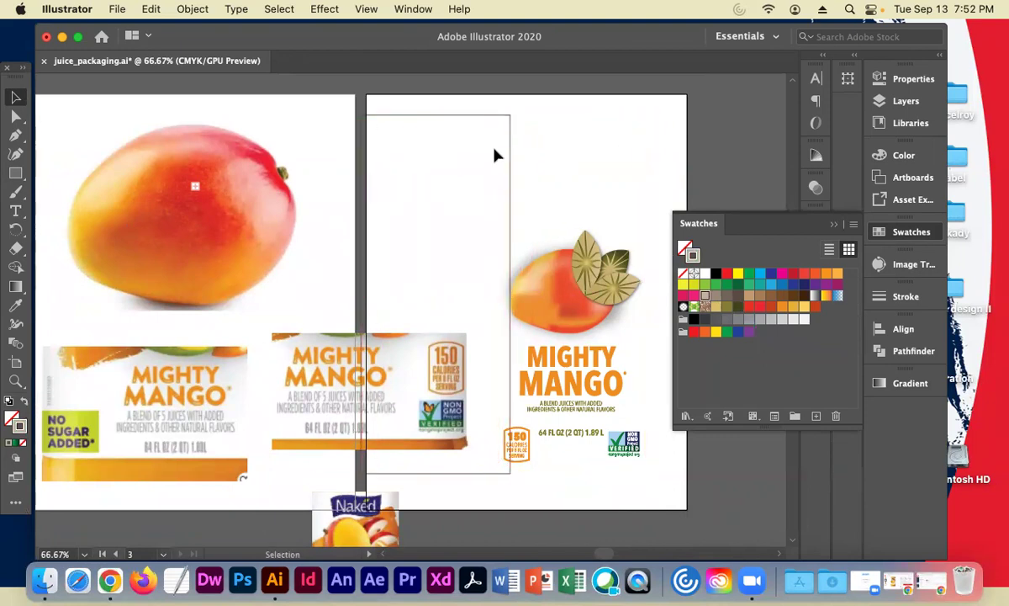
pyautogui.doubleClick(509, 154)
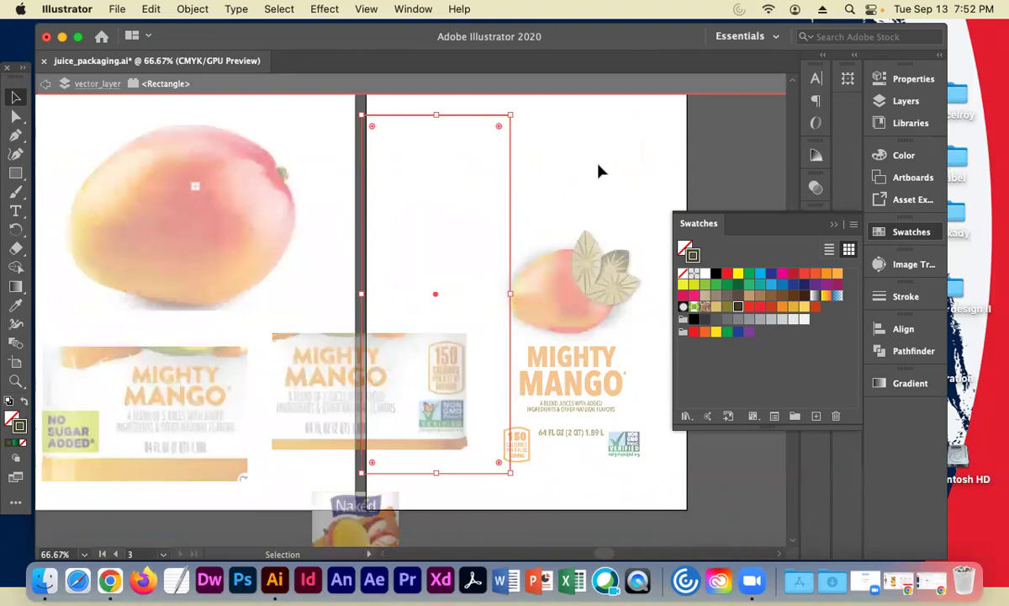
pyautogui.press('Escape')
pyautogui.moveTo(514, 176); pyautogui.dragTo(647, 186)
pyautogui.click(372, 233)
# Give the rectangle a 3 pt outline in a tan swatch colour
pyautogui.click(500, 191)
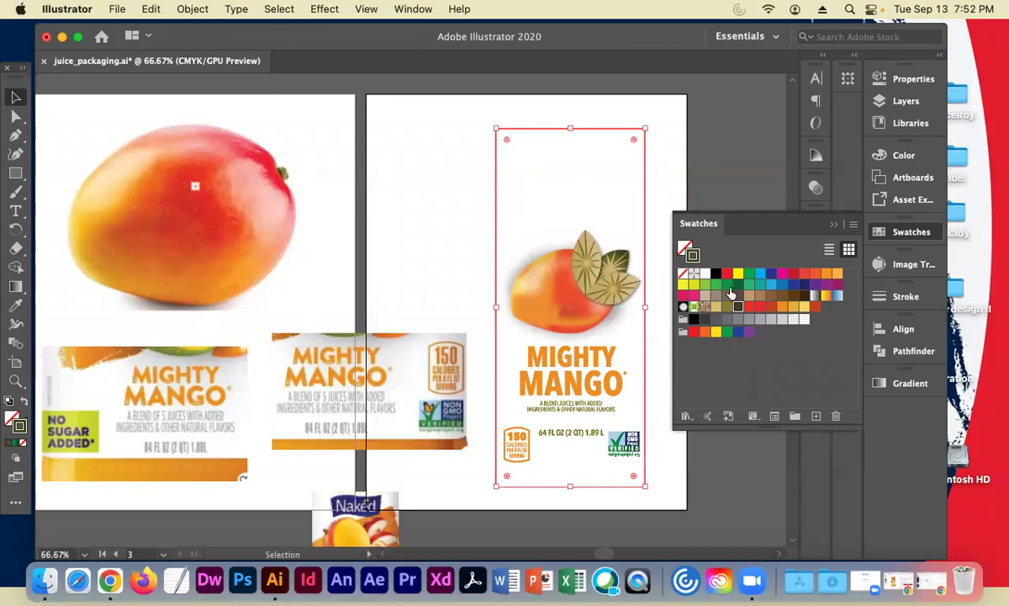
pyautogui.click(906, 298)
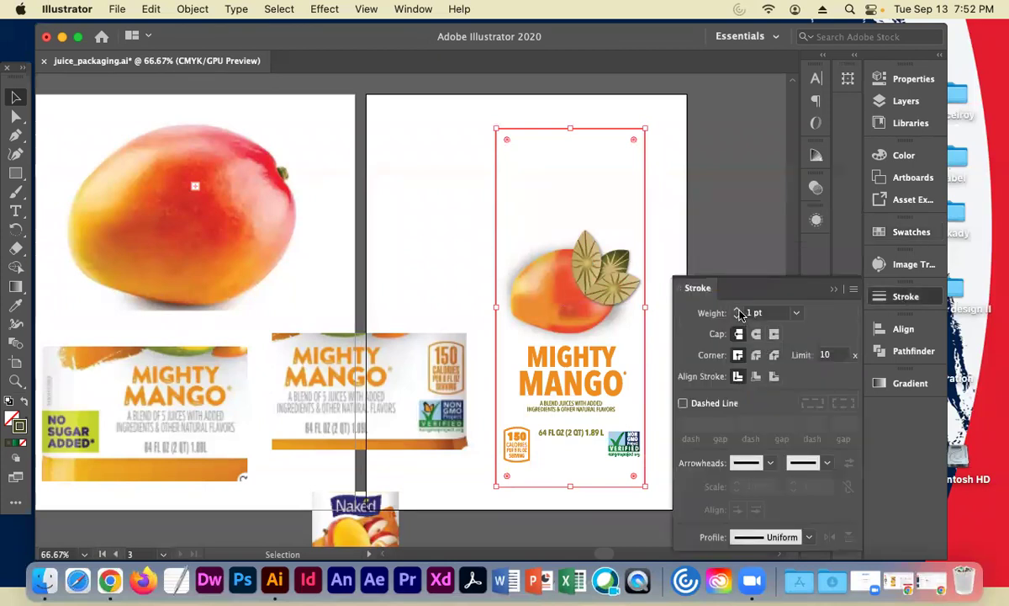
pyautogui.click(739, 313)
pyautogui.click(738, 313)
pyautogui.click(727, 245)
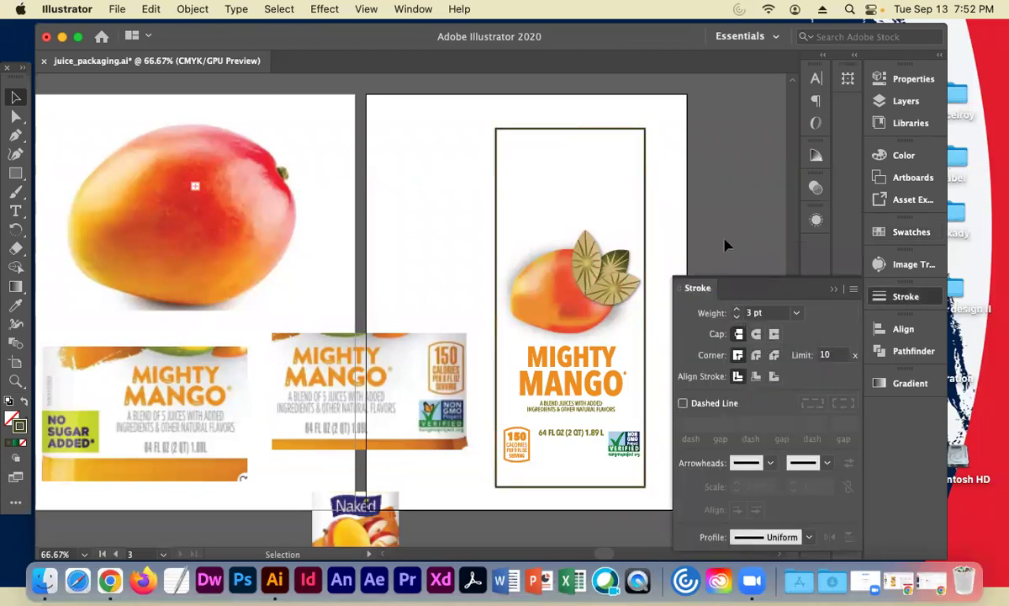
pyautogui.click(651, 296)
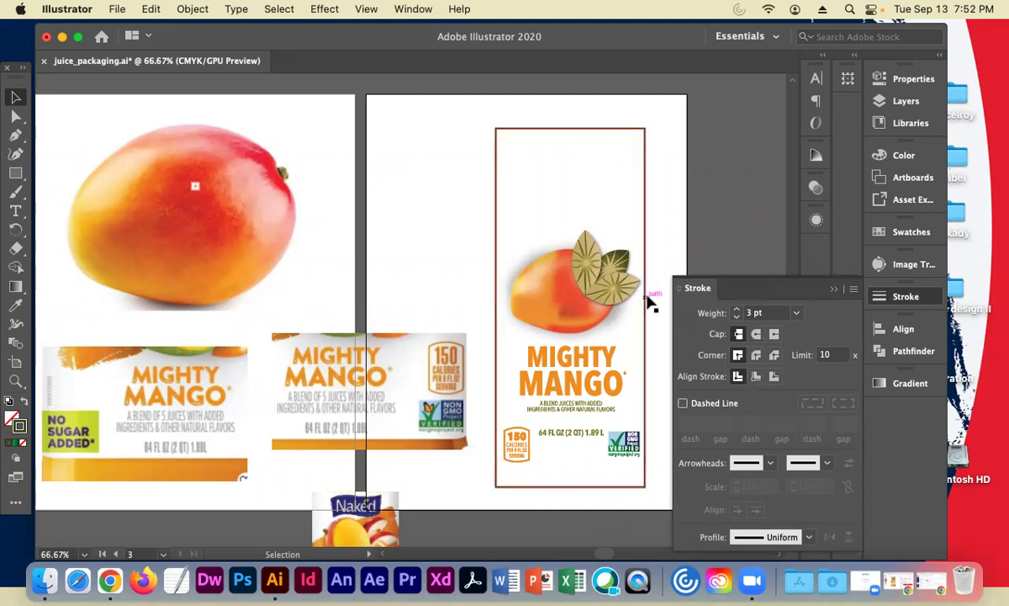
pyautogui.click(910, 231)
pyautogui.click(727, 307)
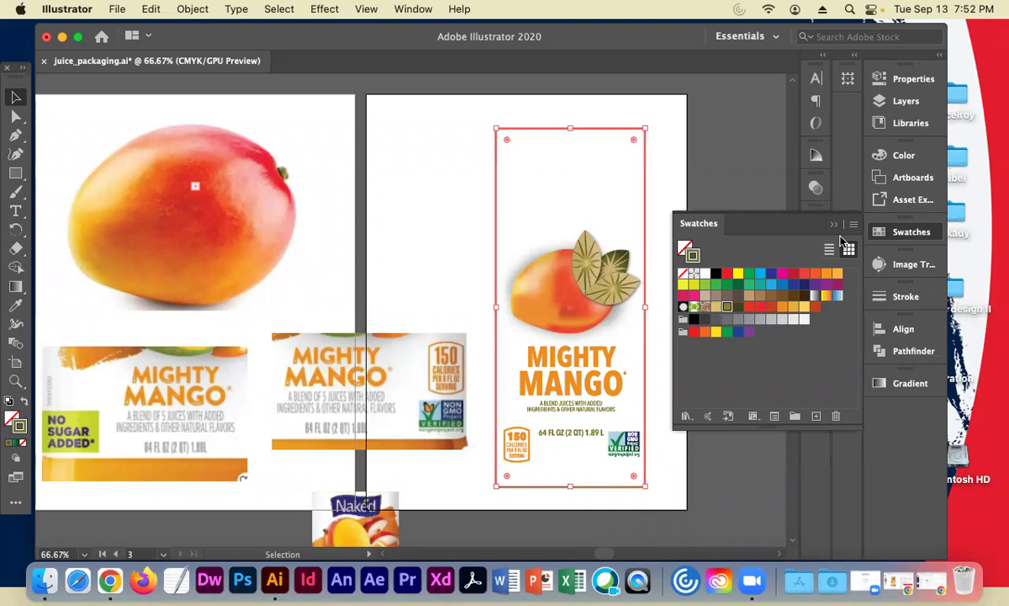
pyautogui.click(694, 206)
pyautogui.click(671, 203)
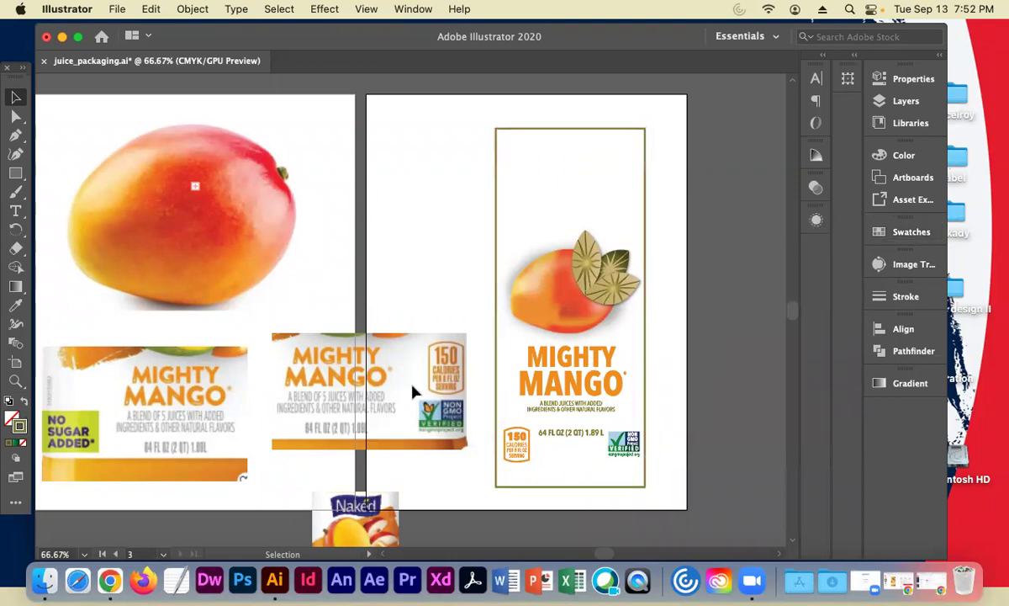
pyautogui.scroll(-1, 280, 438)
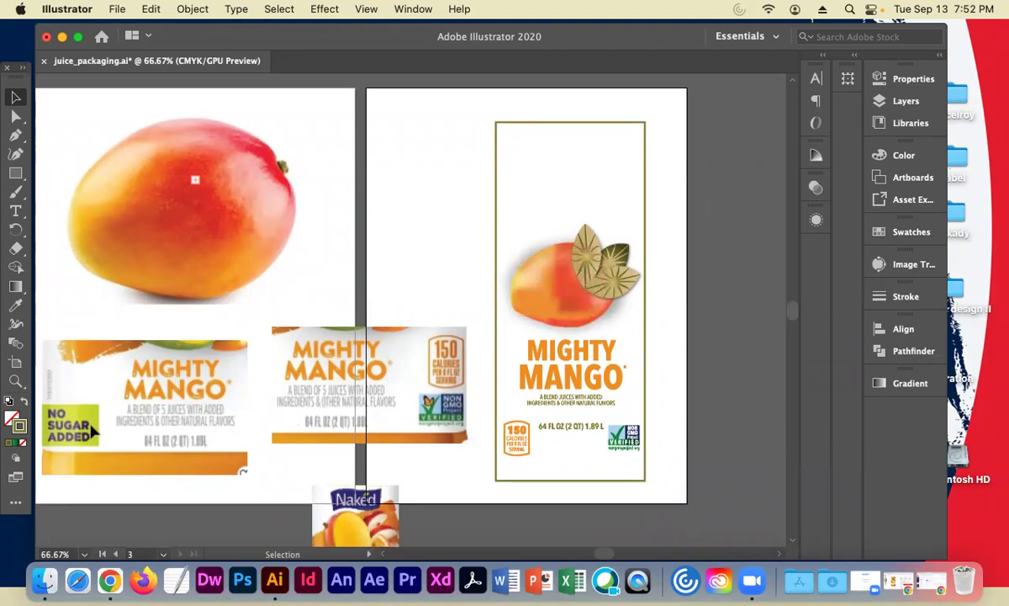
# Zoom in and pan to bring the No Sugar Added reference label into view
pyautogui.press('a')
pyautogui.press('super+equal')
pyautogui.press('super+equal')
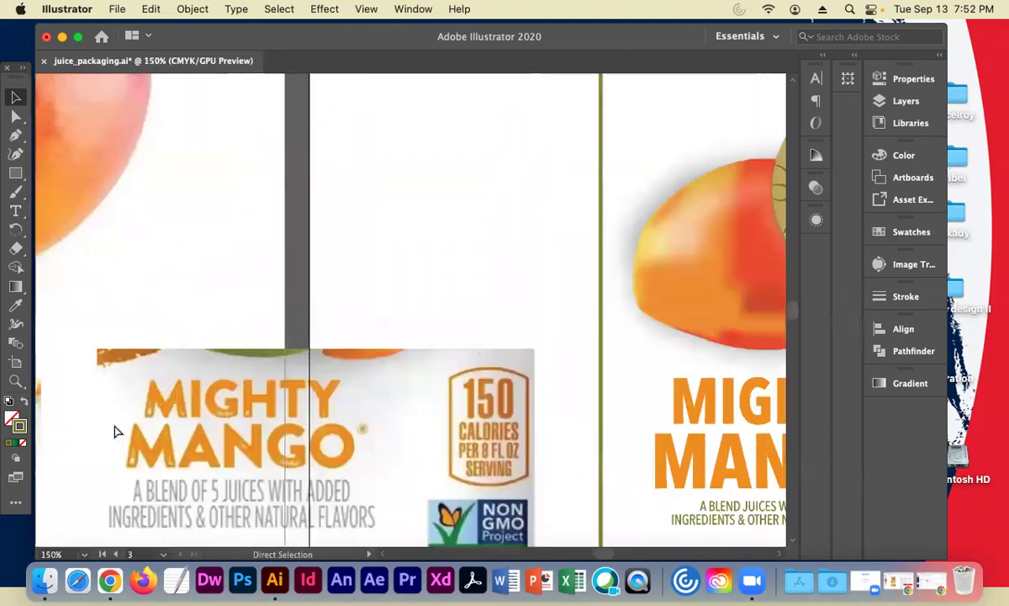
pyautogui.moveTo(140, 360); pyautogui.dragTo(521, 227)
pyautogui.hscroll(-10, 521, 227)
pyautogui.scroll(-3, 493, 259)
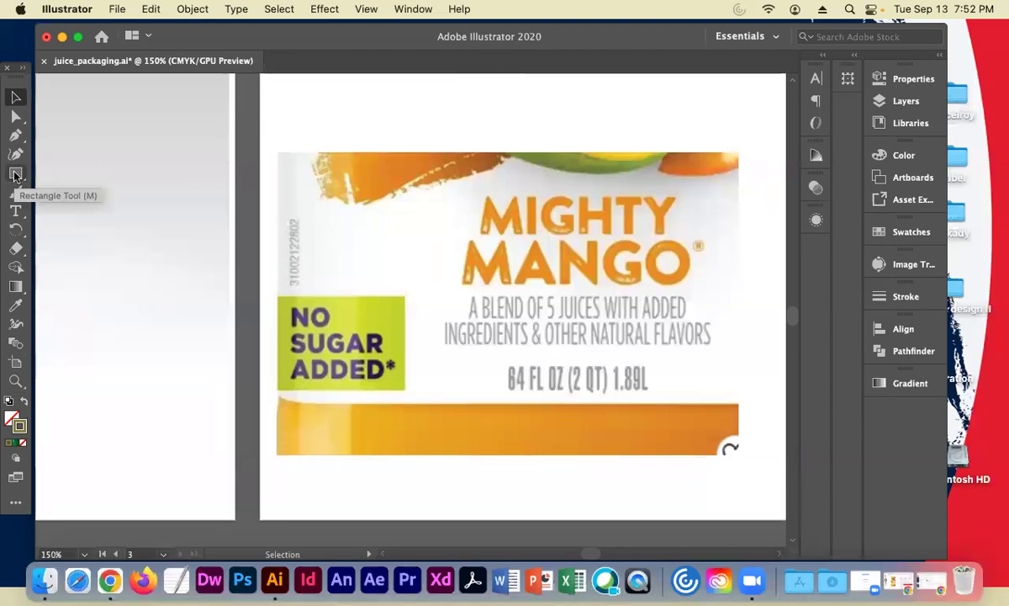
# Type NO / SUGAR / ADDED* as three stacked lines on the left artboard
pyautogui.click(15, 210)
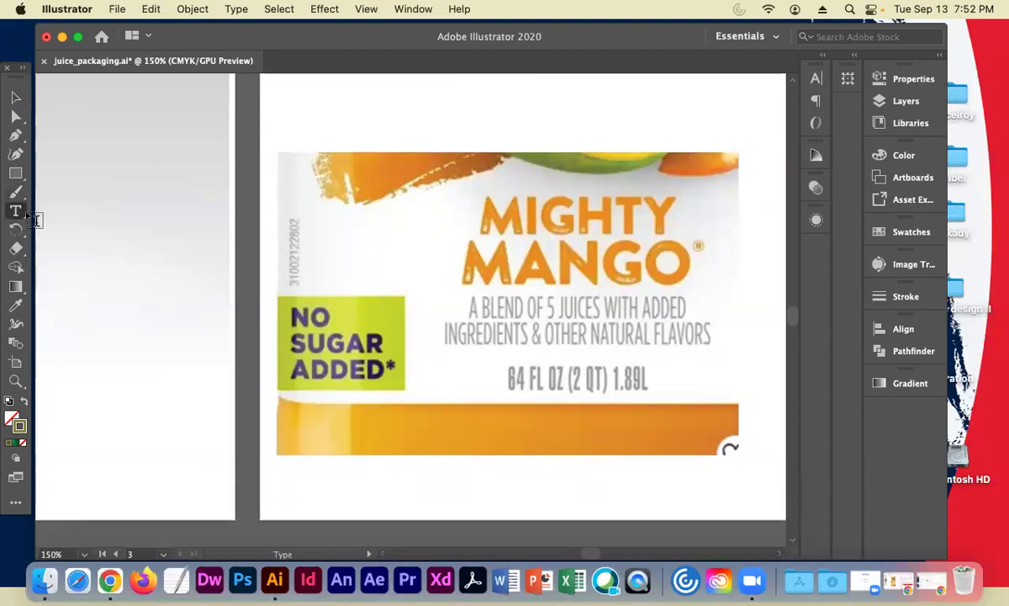
pyautogui.click(158, 397)
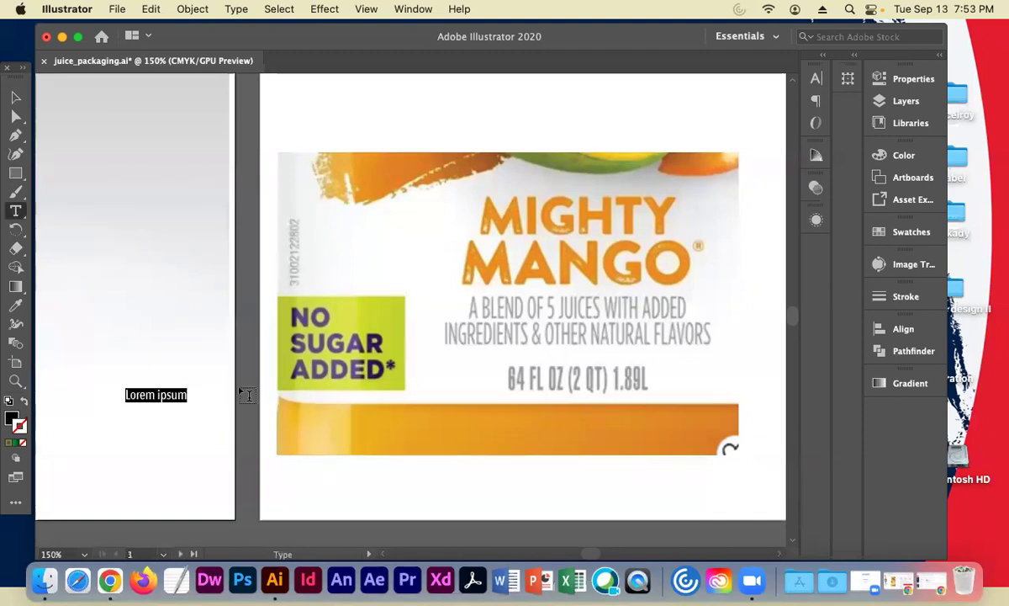
pyautogui.write('NO')
pyautogui.press('Return')
pyautogui.write('SR')
pyautogui.press('BackSpace')
pyautogui.write('UGRA')
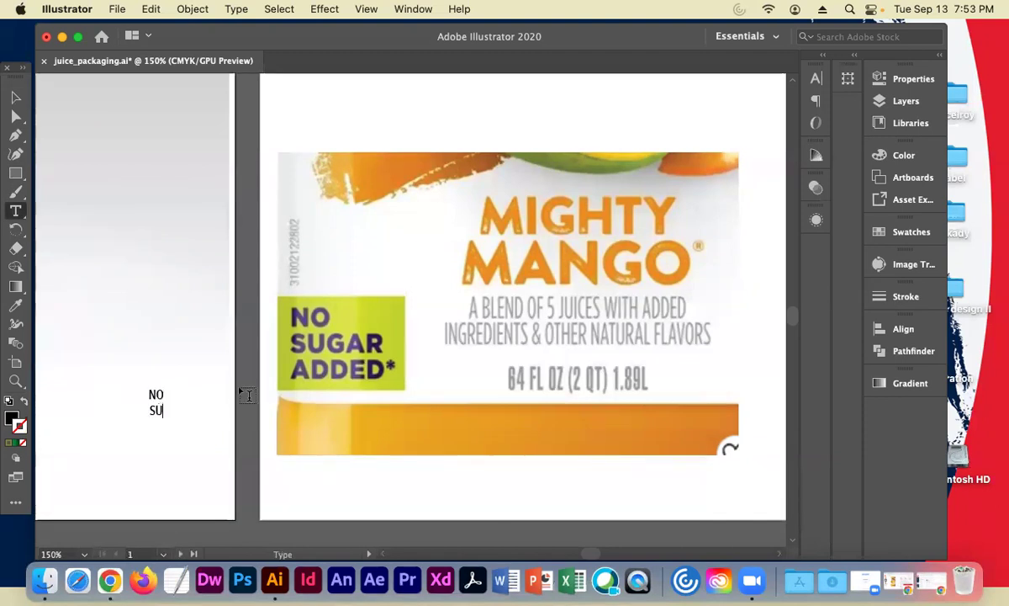
pyautogui.press('Return')
pyautogui.press('BackSpace')
pyautogui.press('BackSpace')
pyautogui.press('BackSpace')
pyautogui.write('AR')
pyautogui.press('Return')
pyautogui.write('ADDE')
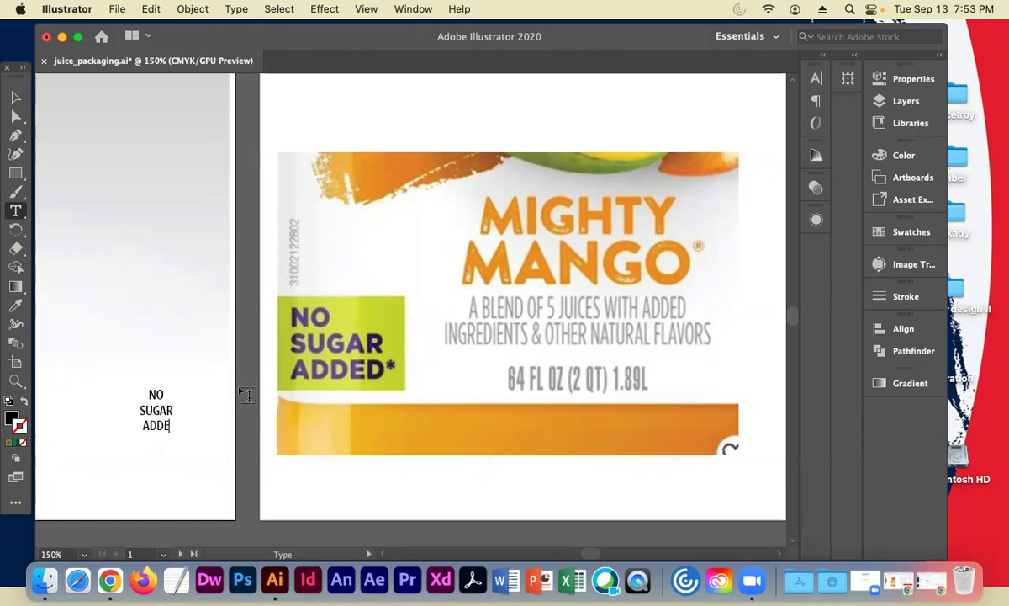
pyautogui.write('D*')
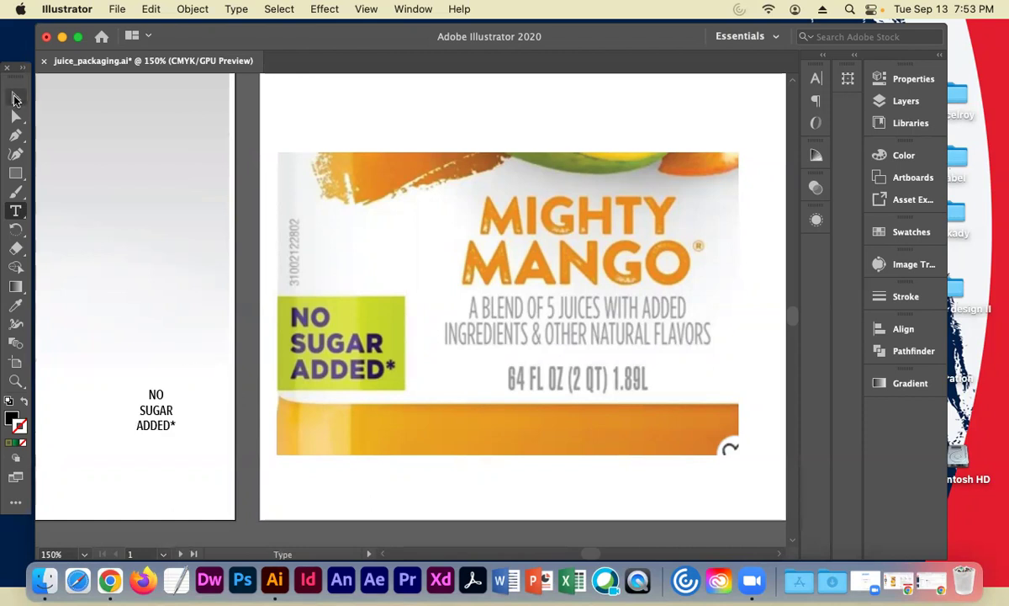
# Left-align the text and sample the reference label's purple lettering colour
pyautogui.click(15, 96)
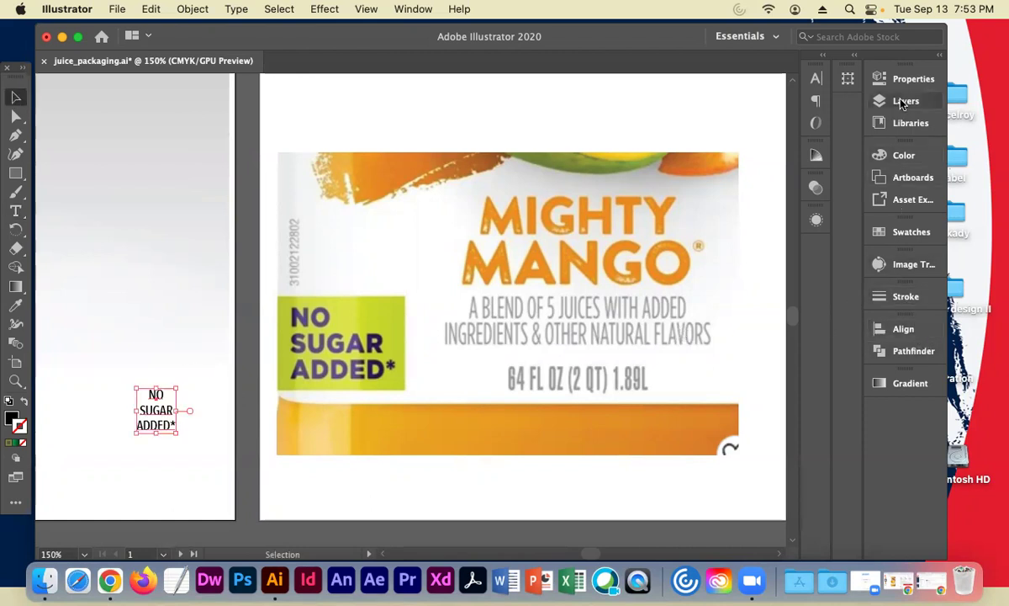
pyautogui.click(913, 79)
pyautogui.moveTo(857, 292); pyautogui.dragTo(857, 399)
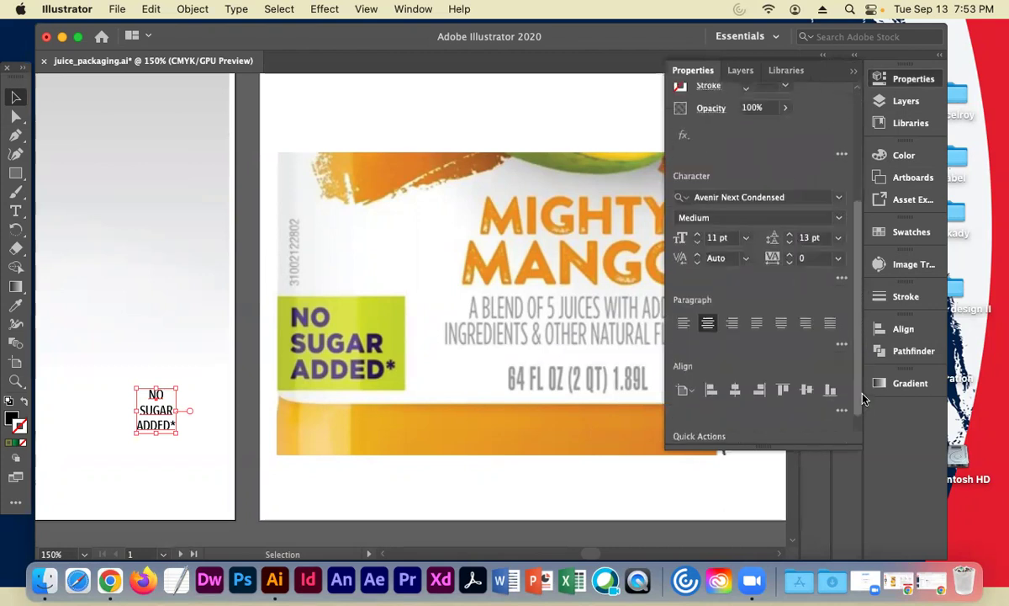
pyautogui.click(684, 319)
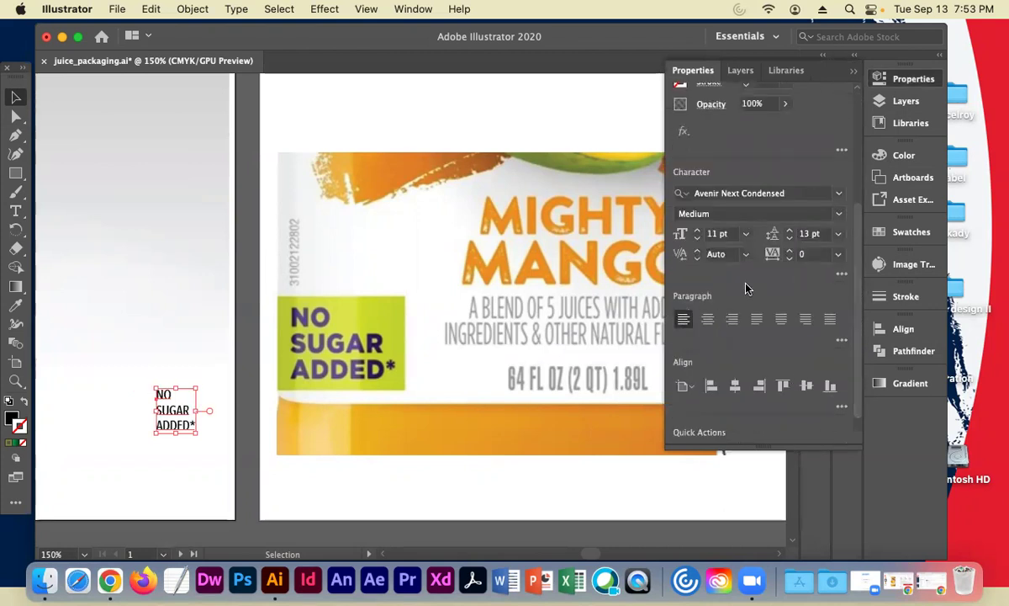
pyautogui.click(15, 305)
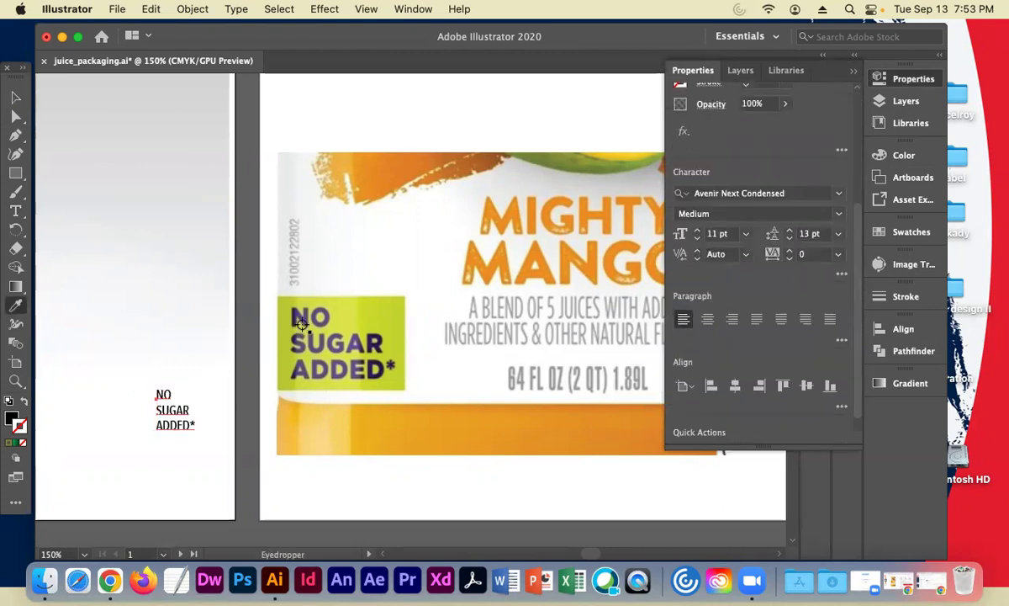
pyautogui.click(363, 343)
pyautogui.click(376, 362)
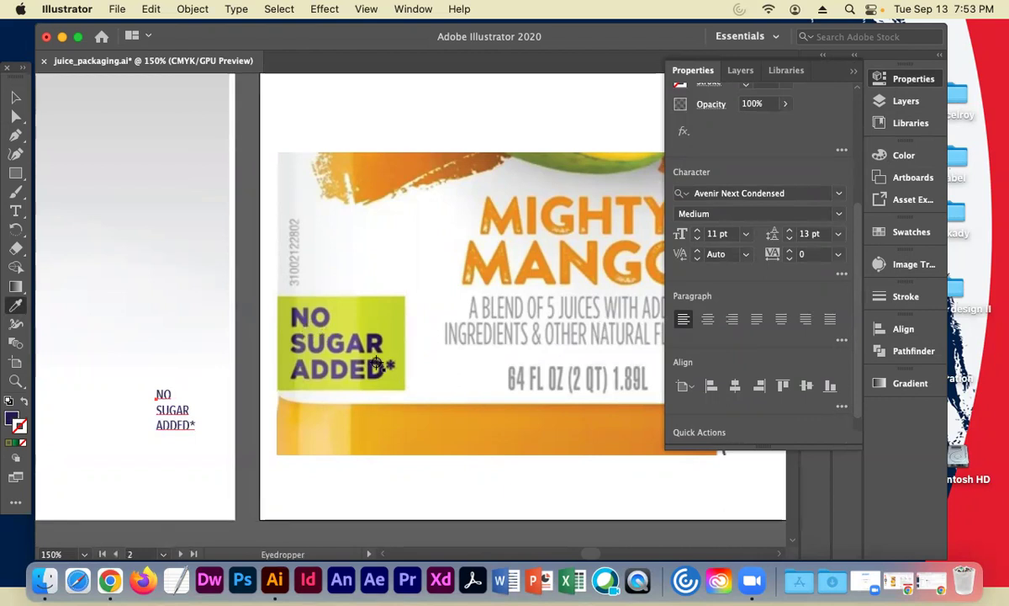
# Enlarge the font size and raise the leading step by step to 21 pt
pyautogui.click(697, 231)
pyautogui.click(697, 230)
pyautogui.click(698, 230)
pyautogui.click(697, 231)
pyautogui.click(697, 231)
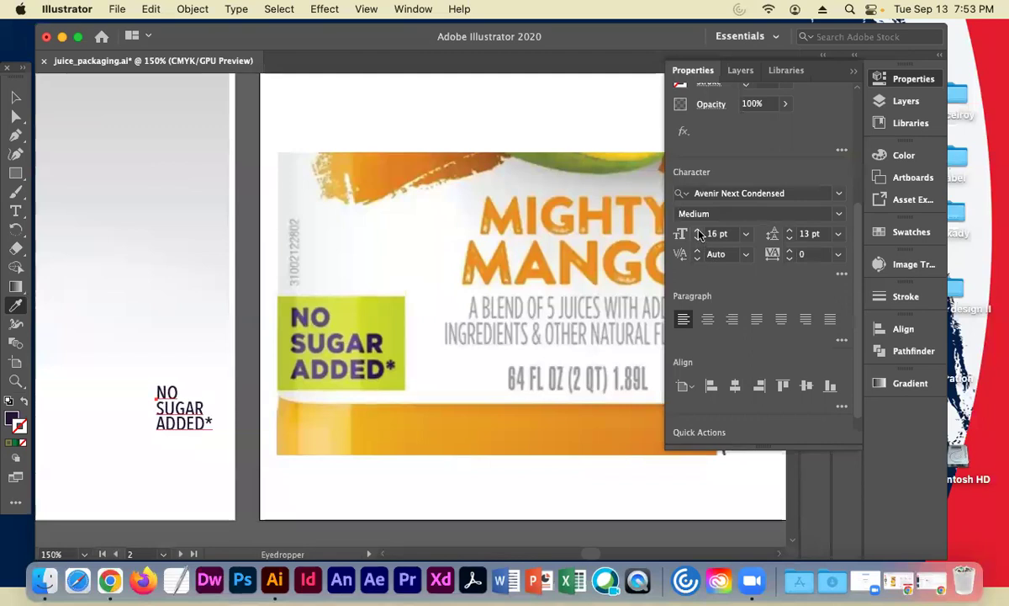
pyautogui.click(789, 231)
pyautogui.click(789, 230)
pyautogui.click(789, 230)
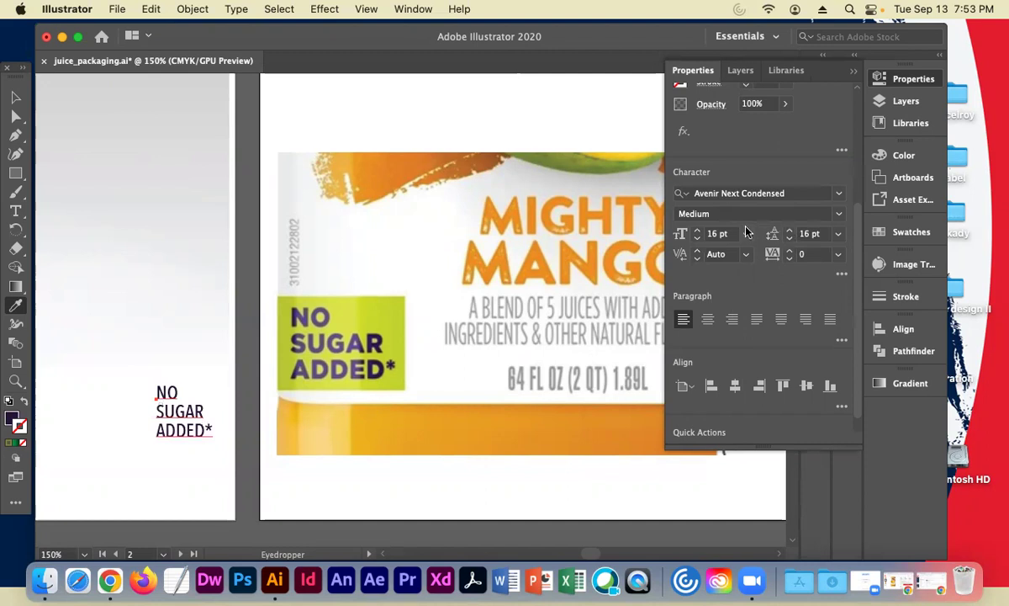
pyautogui.click(697, 230)
pyautogui.click(698, 230)
pyautogui.click(697, 230)
pyautogui.click(697, 231)
pyautogui.click(697, 231)
pyautogui.click(698, 231)
pyautogui.click(697, 231)
pyautogui.click(789, 230)
pyautogui.click(789, 231)
pyautogui.click(789, 230)
pyautogui.click(789, 230)
pyautogui.click(789, 230)
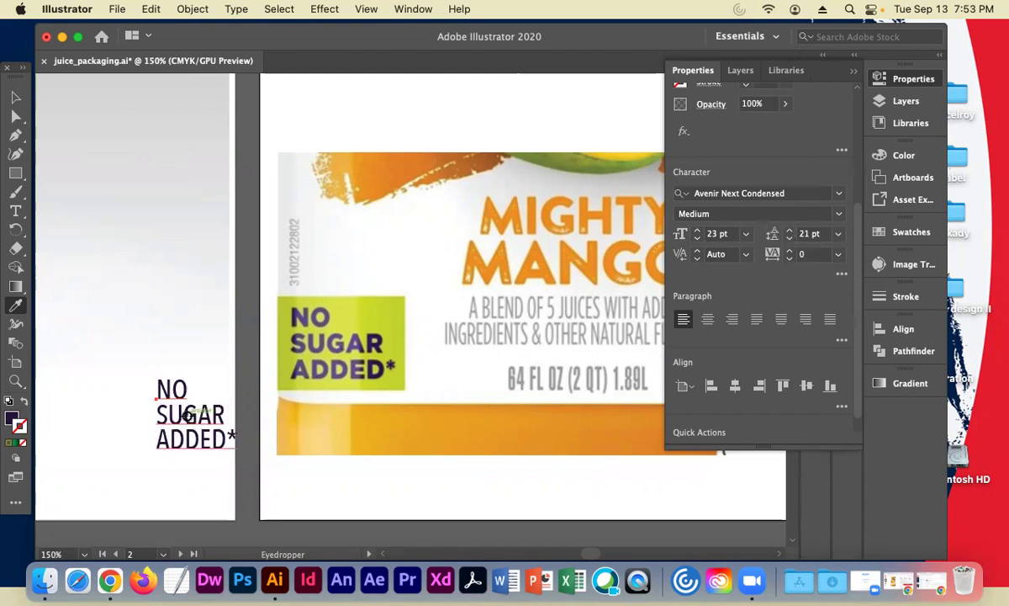
# Set the font weight to Bold and letter tracking to 25
pyautogui.click(837, 214)
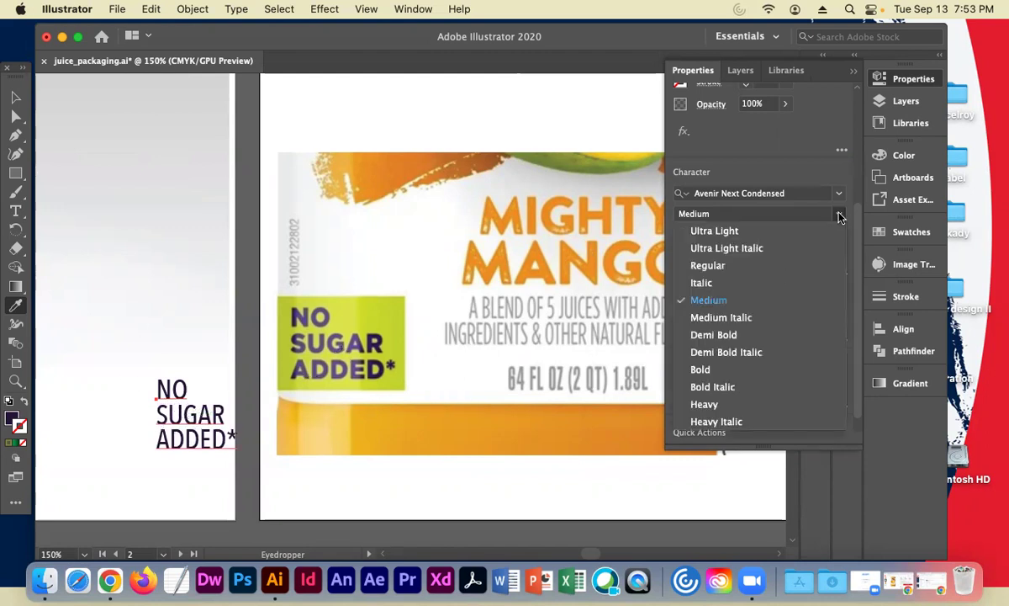
pyautogui.click(727, 370)
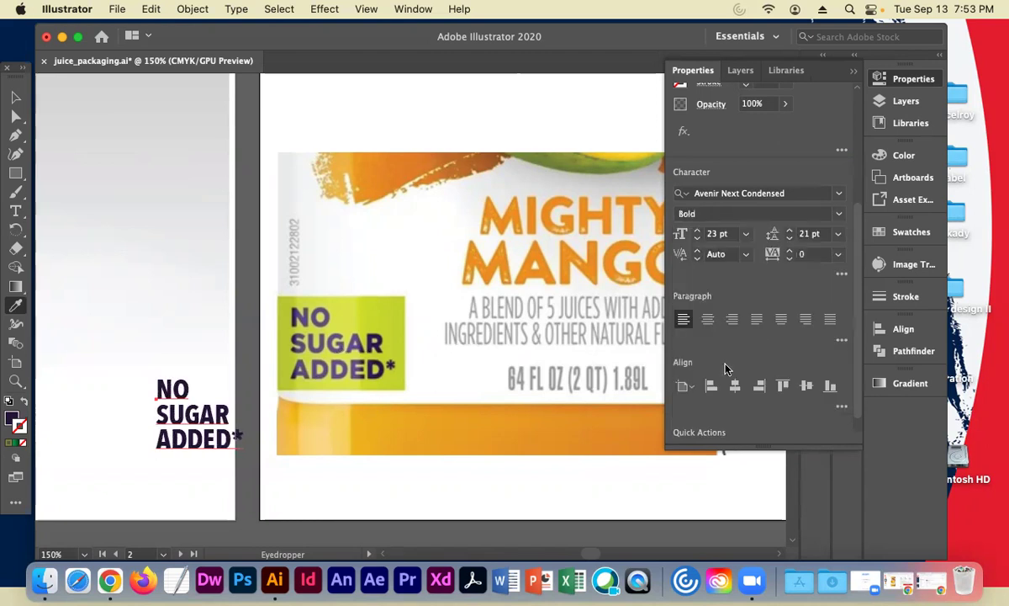
pyautogui.click(838, 254)
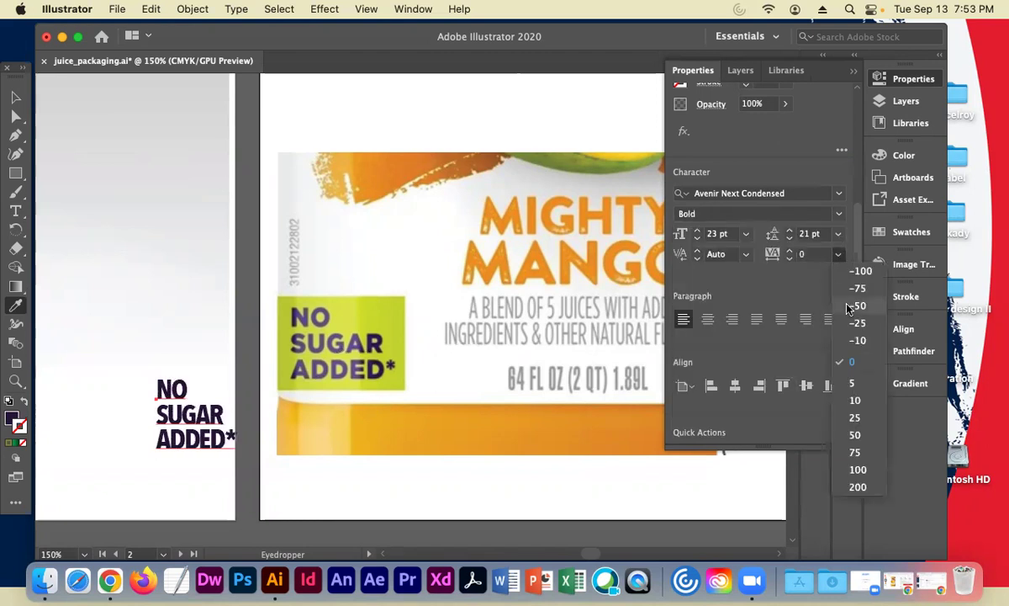
pyautogui.click(858, 418)
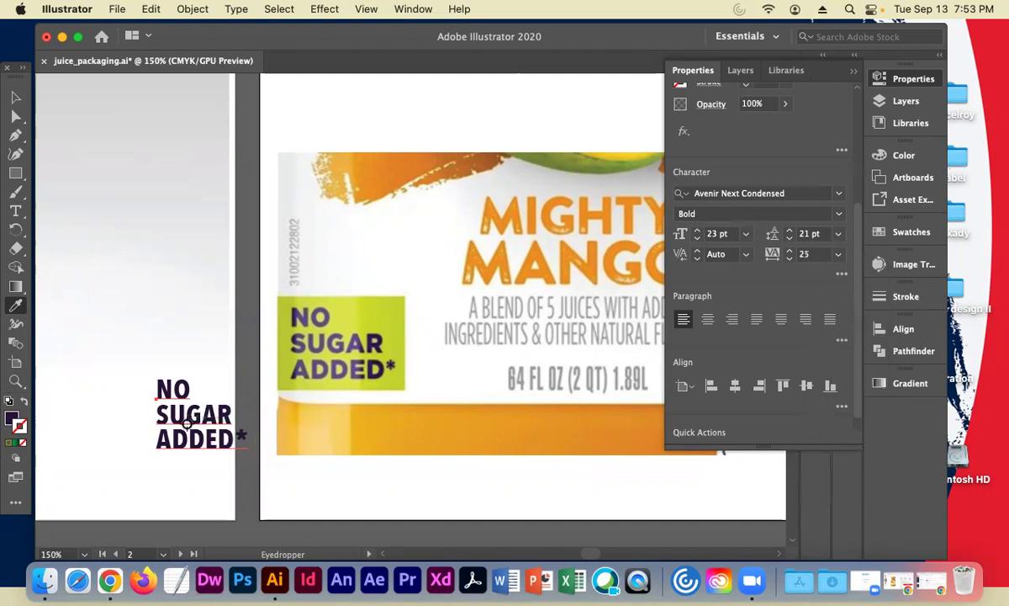
# Move and scale the text to fill the lime box, with 24 pt leading
pyautogui.click(15, 95)
pyautogui.moveTo(245, 417); pyautogui.dragTo(380, 343)
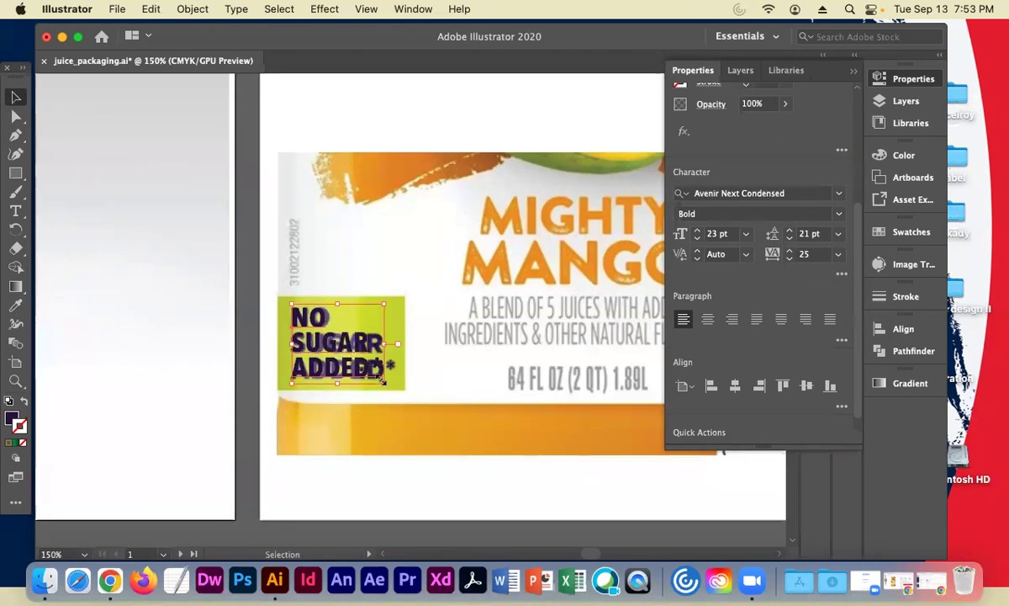
pyautogui.moveTo(389, 384); pyautogui.dragTo(408, 408)
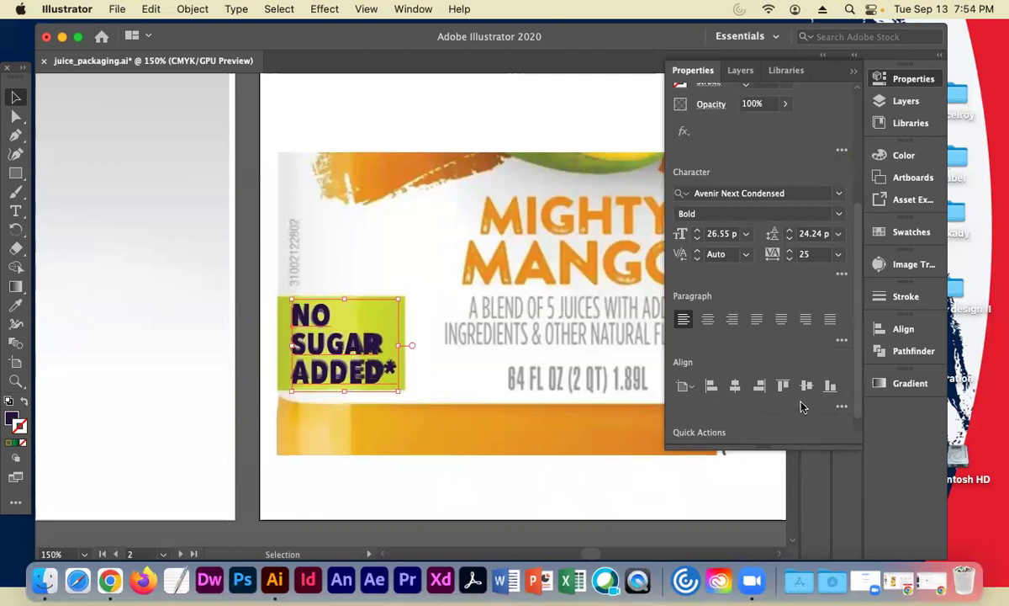
pyautogui.click(789, 241)
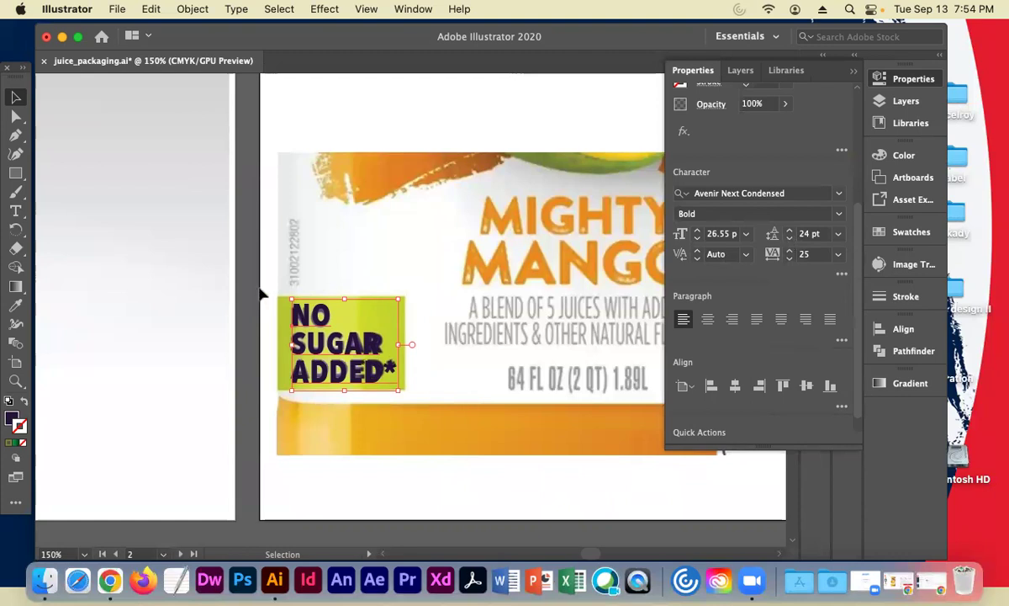
pyautogui.press('shift+super+a')
# Draw a lime-box-sized rectangle left of the label and fill it with the sampled lime colour
pyautogui.press('m')
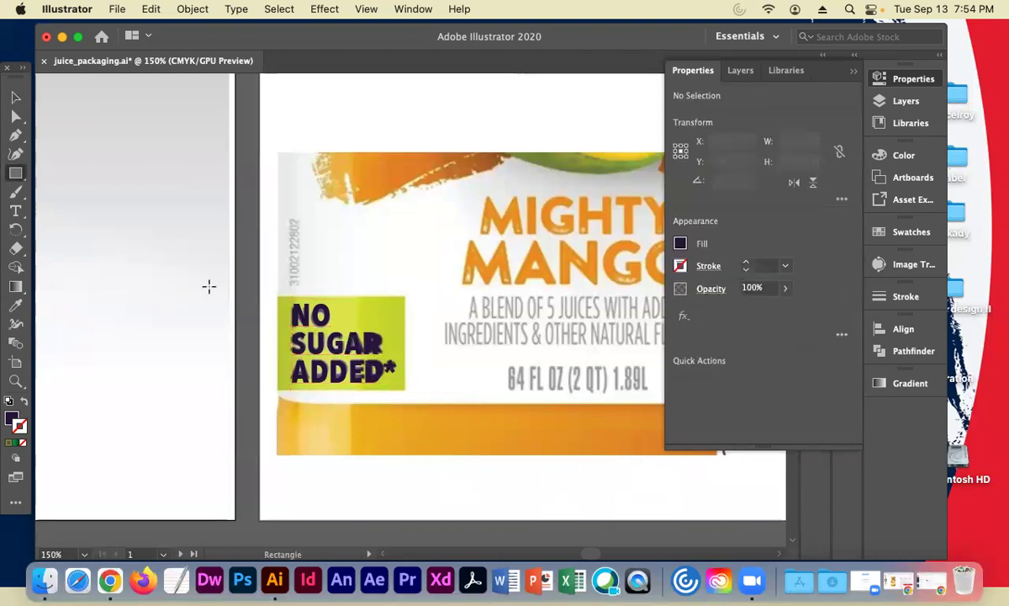
pyautogui.moveTo(277, 295); pyautogui.dragTo(407, 391)
pyautogui.press('v')
pyautogui.moveTo(336, 346); pyautogui.dragTo(144, 353)
pyautogui.click(15, 309)
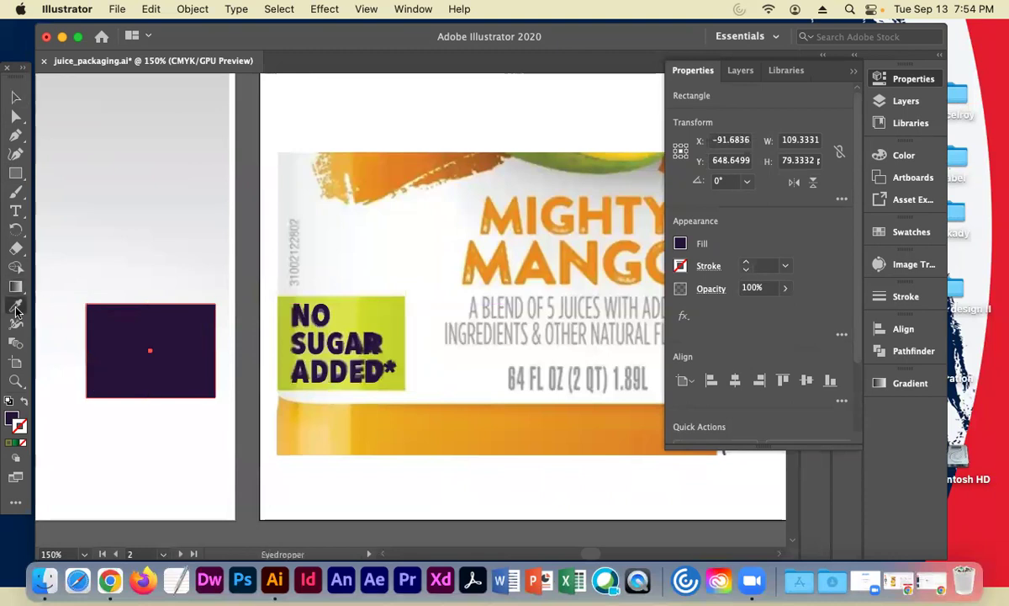
pyautogui.click(347, 301)
# Send the lime rectangle to the back and place the NO SUGAR ADDED* text on it
pyautogui.press('v')
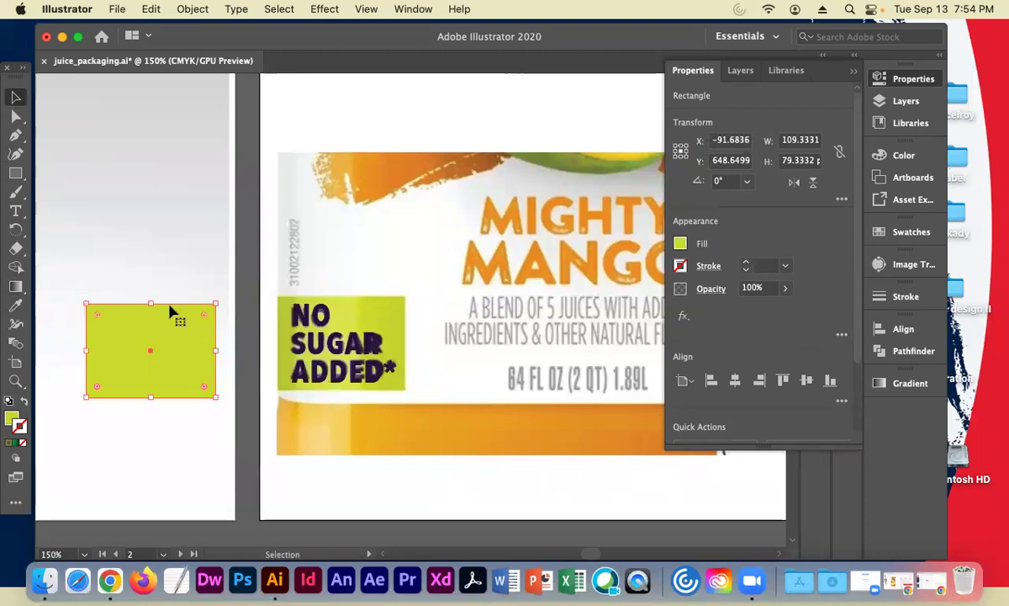
pyautogui.rightClick(151, 345)
pyautogui.moveTo(120, 476)
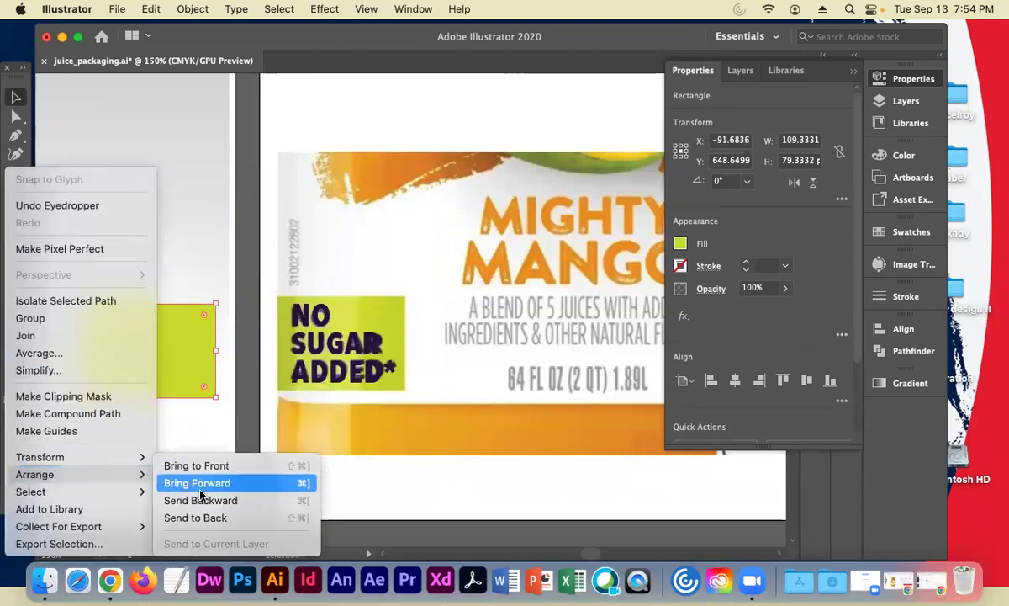
pyautogui.click(203, 517)
pyautogui.moveTo(341, 345); pyautogui.dragTo(151, 352)
pyautogui.moveTo(81, 284); pyautogui.dragTo(200, 419)
pyautogui.click(160, 449)
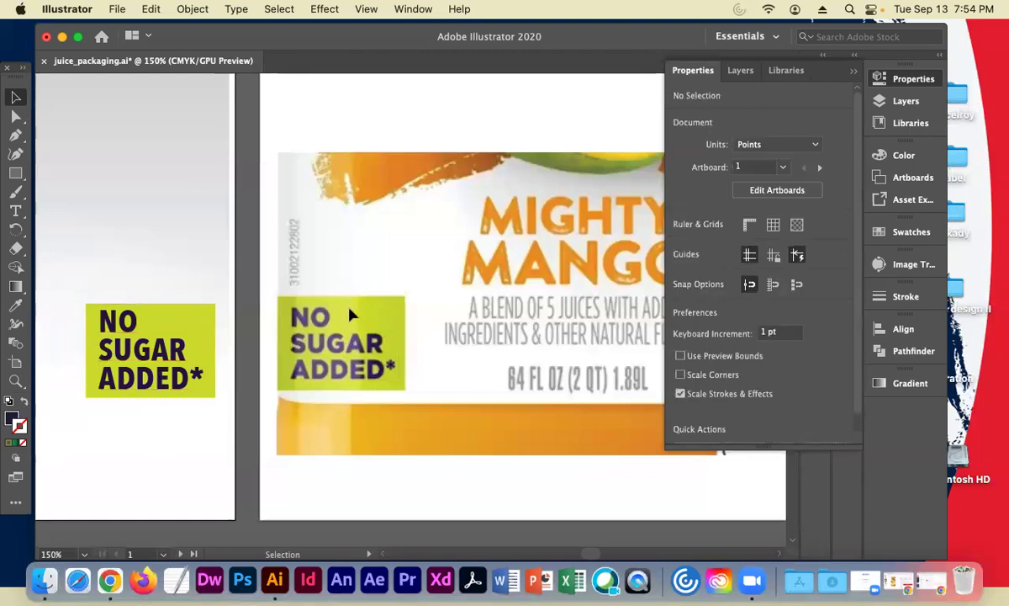
# Draw a white-filled rectangle over the left part of the lime box with lowered opacity
pyautogui.click(15, 172)
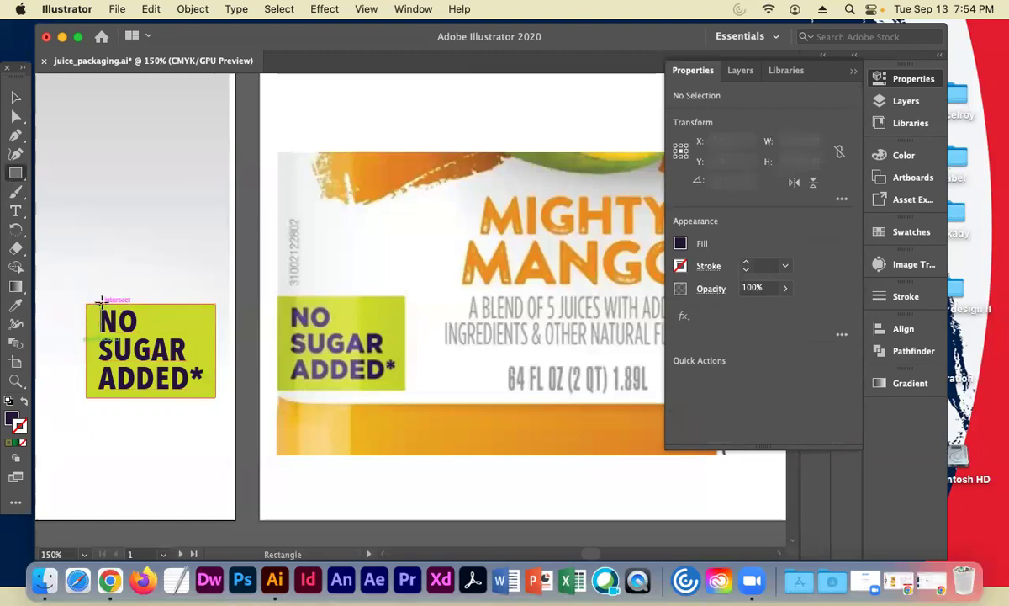
pyautogui.moveTo(99, 300); pyautogui.dragTo(175, 398)
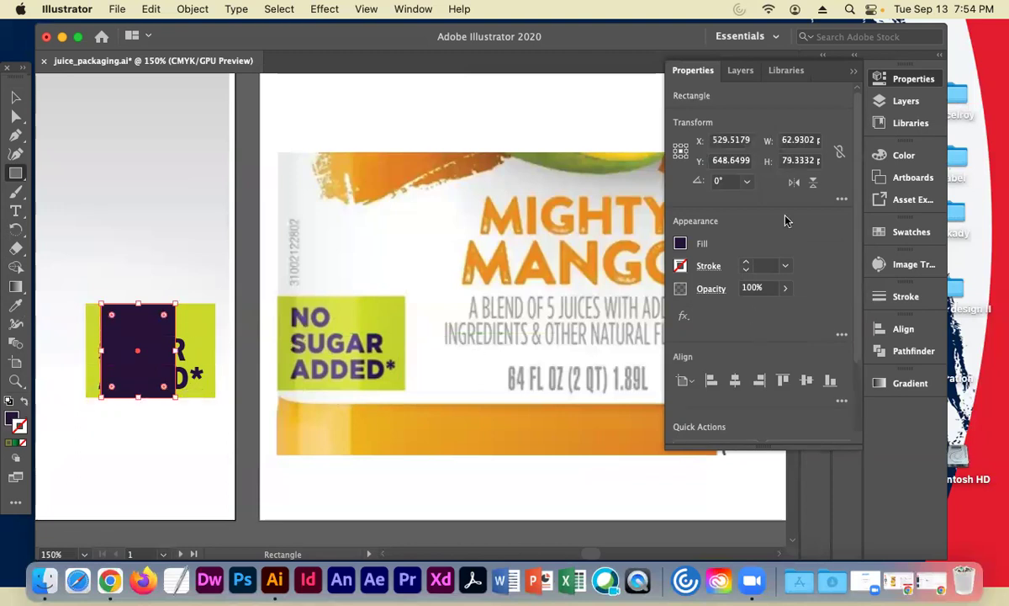
pyautogui.click(680, 244)
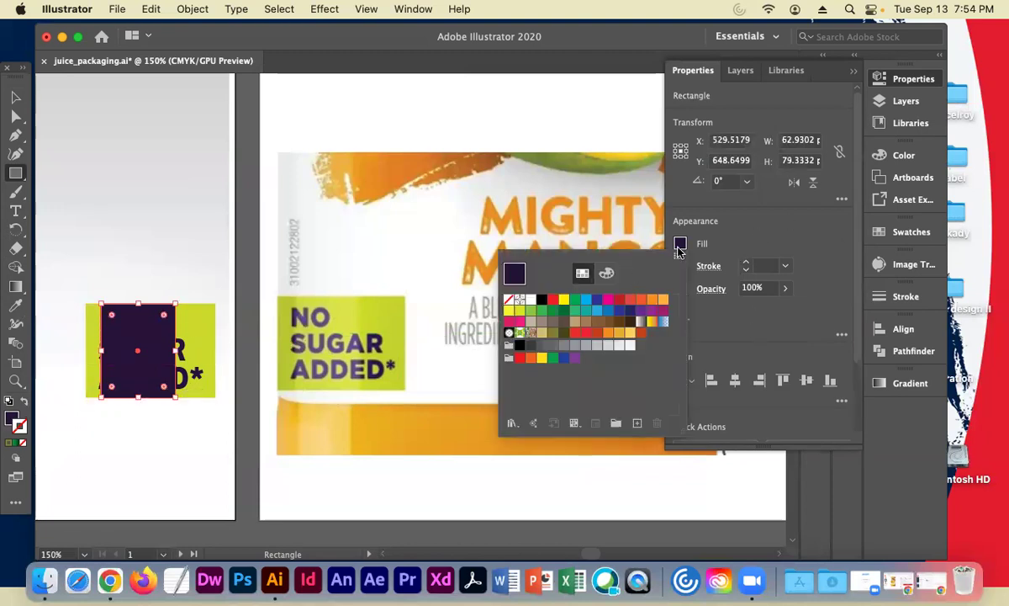
pyautogui.click(530, 300)
pyautogui.click(786, 289)
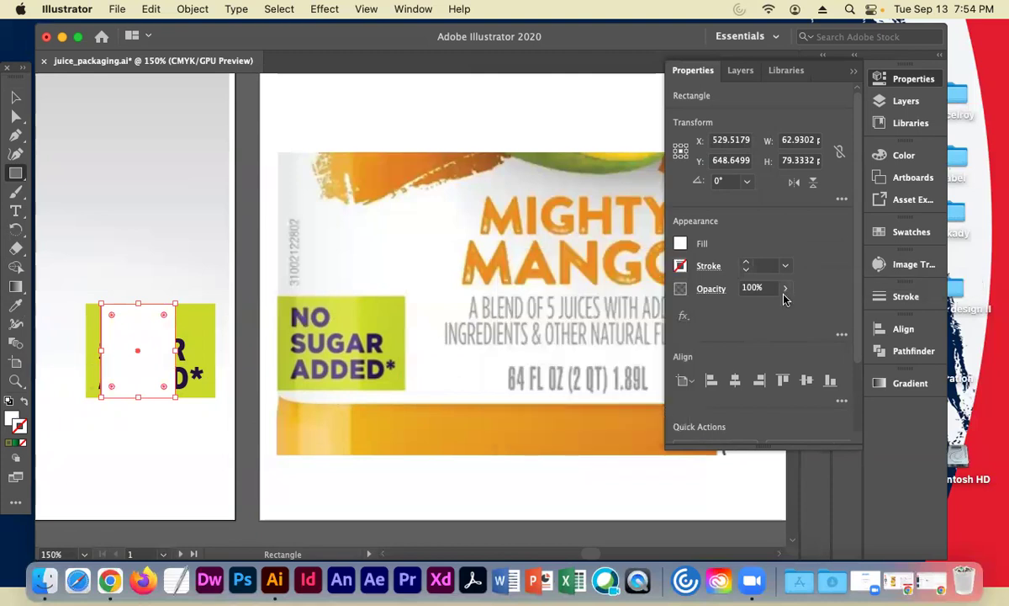
pyautogui.moveTo(784, 310); pyautogui.dragTo(740, 311)
# Reselect the white rectangle and confirm its opacity at about 35%
pyautogui.click(15, 96)
pyautogui.click(168, 160)
pyautogui.click(190, 381)
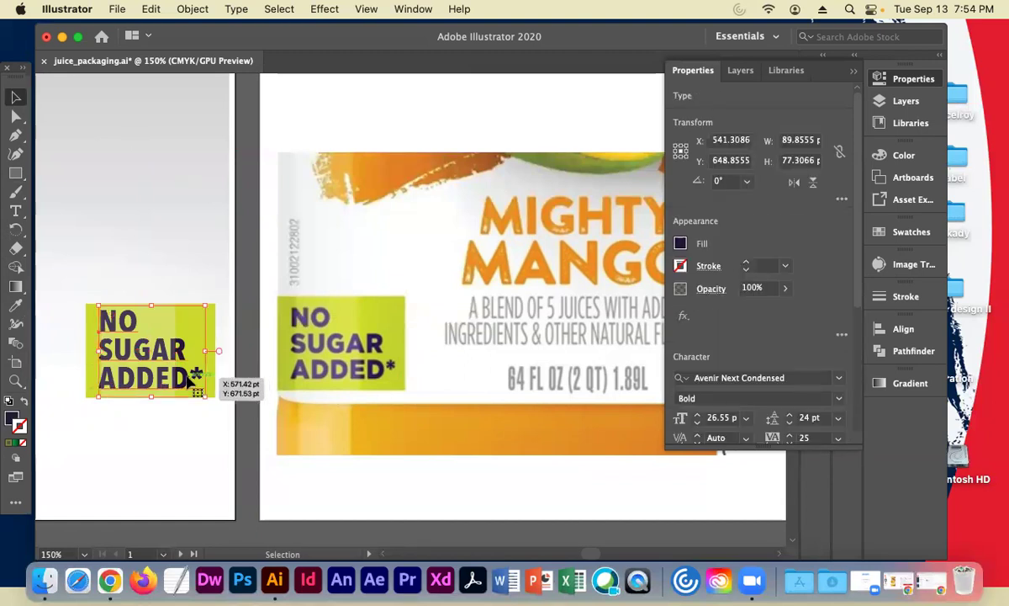
pyautogui.rightClick(190, 381)
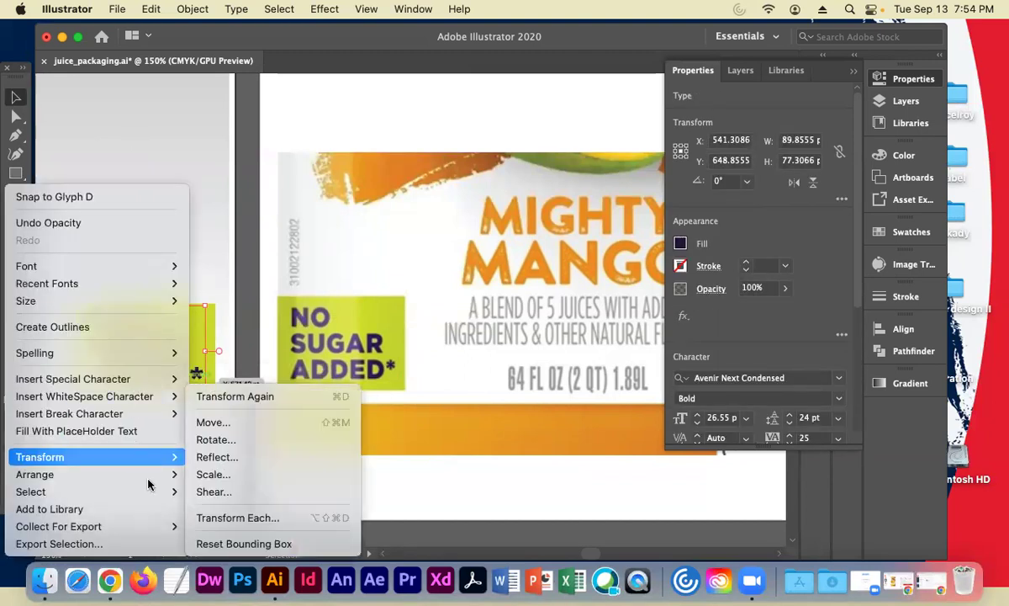
pyautogui.moveTo(110, 473)
pyautogui.press('Escape')
pyautogui.click(196, 358)
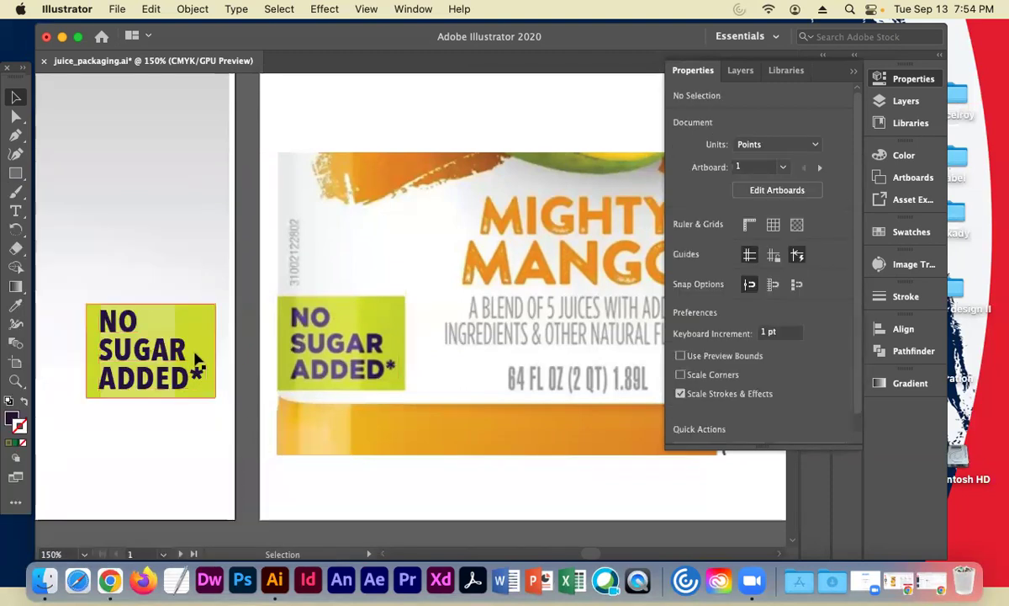
pyautogui.click(168, 328)
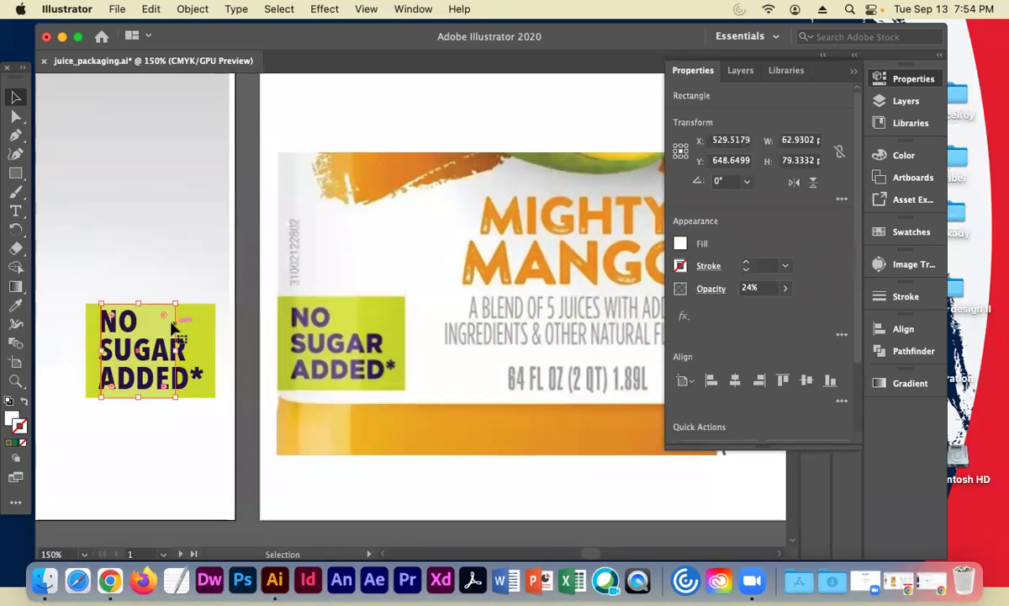
pyautogui.click(172, 458)
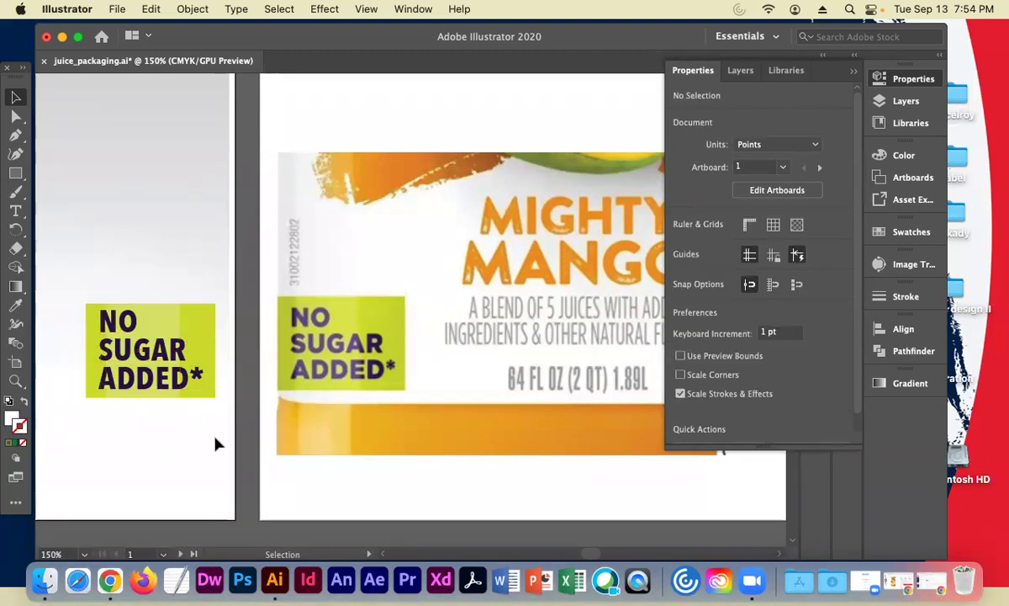
pyautogui.click(178, 322)
pyautogui.click(787, 288)
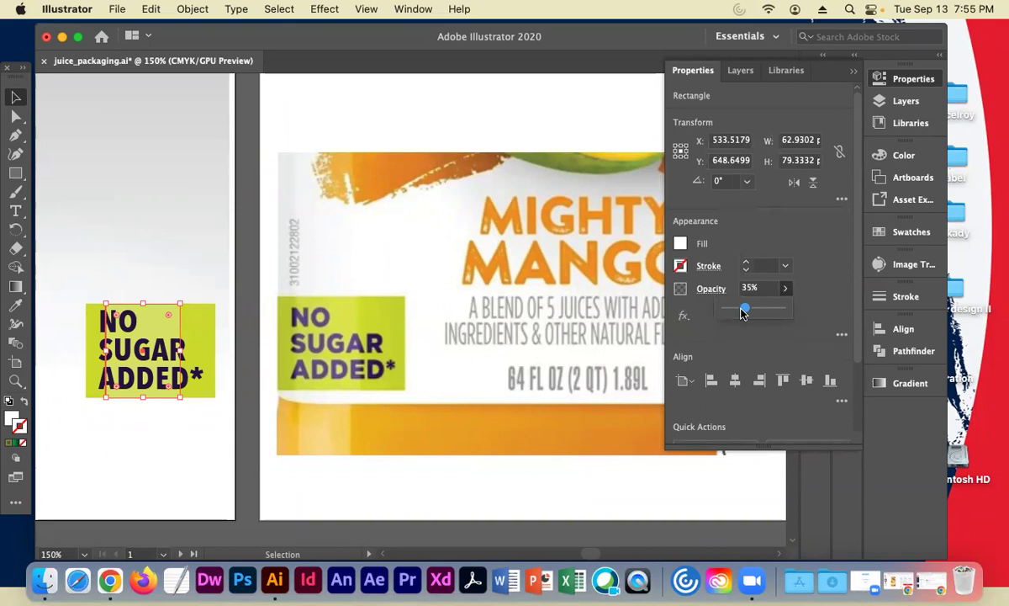
pyautogui.click(118, 229)
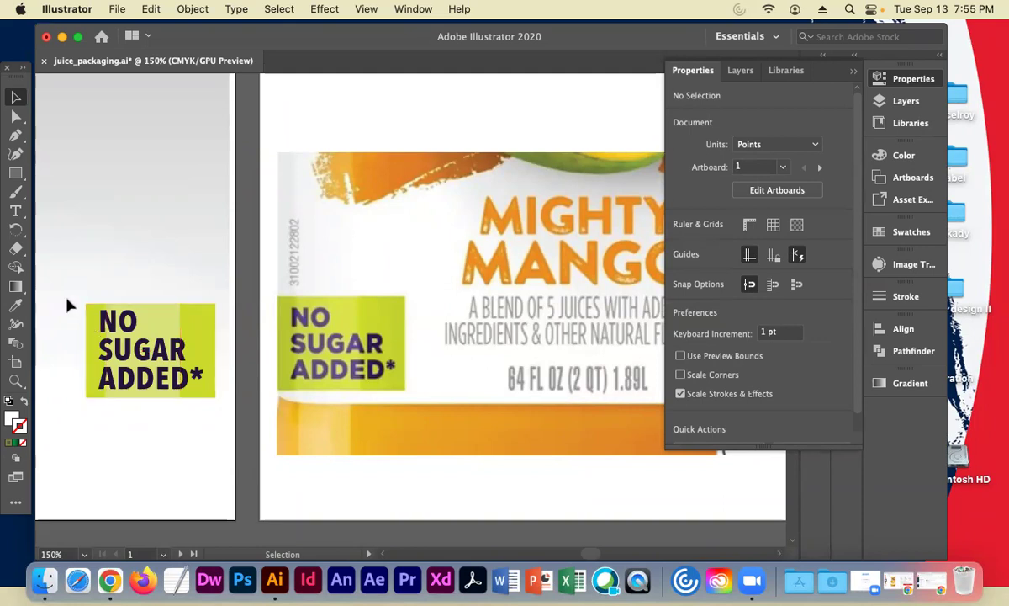
# Convert the NO SUGAR ADDED* text to outlines and group it with its box
pyautogui.moveTo(83, 307); pyautogui.dragTo(157, 380)
pyautogui.click(142, 384)
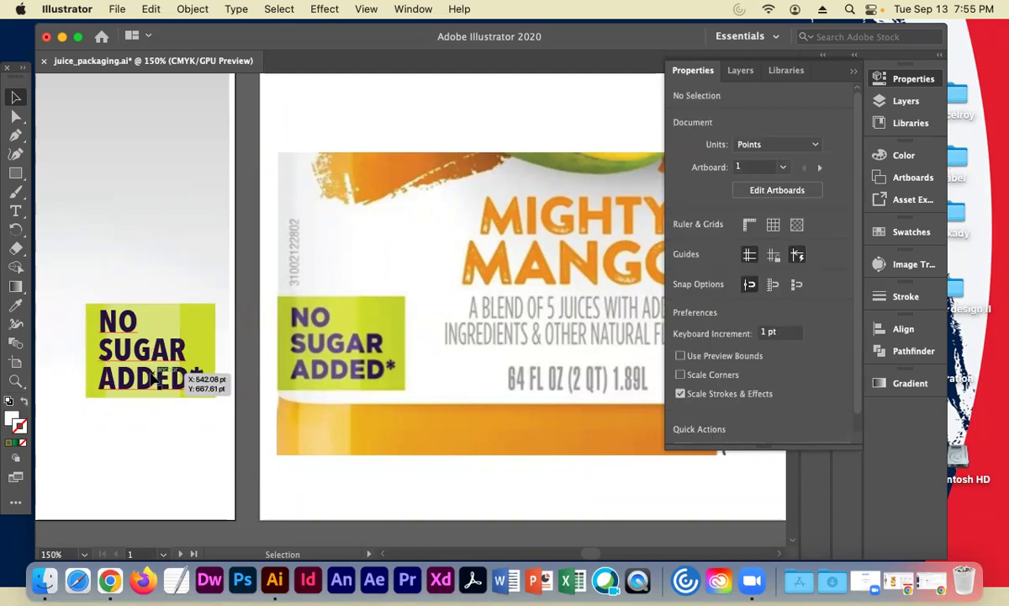
pyautogui.click(156, 382)
pyautogui.rightClick(154, 380)
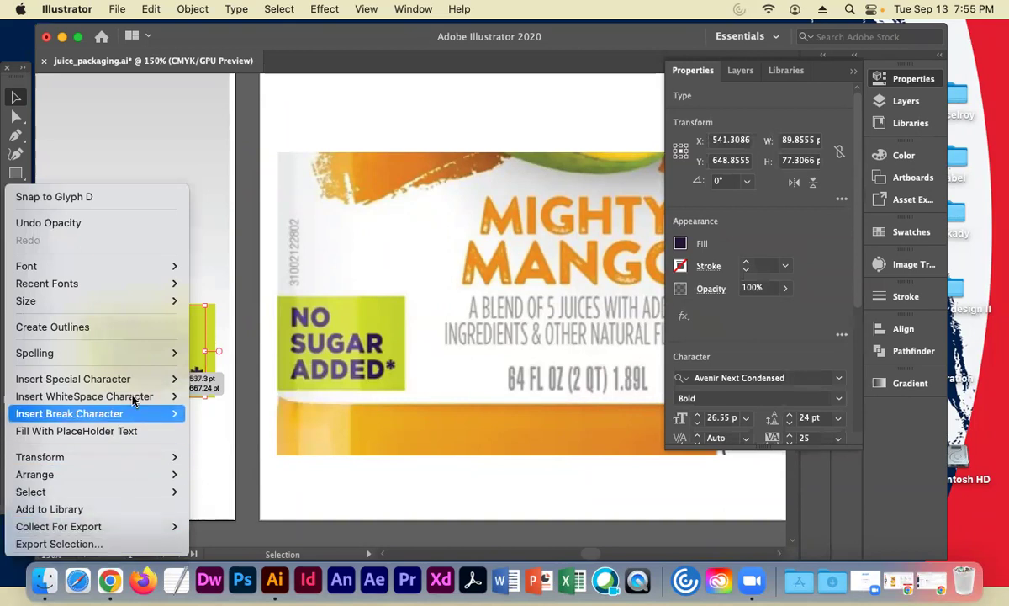
pyautogui.click(135, 326)
pyautogui.click(97, 263)
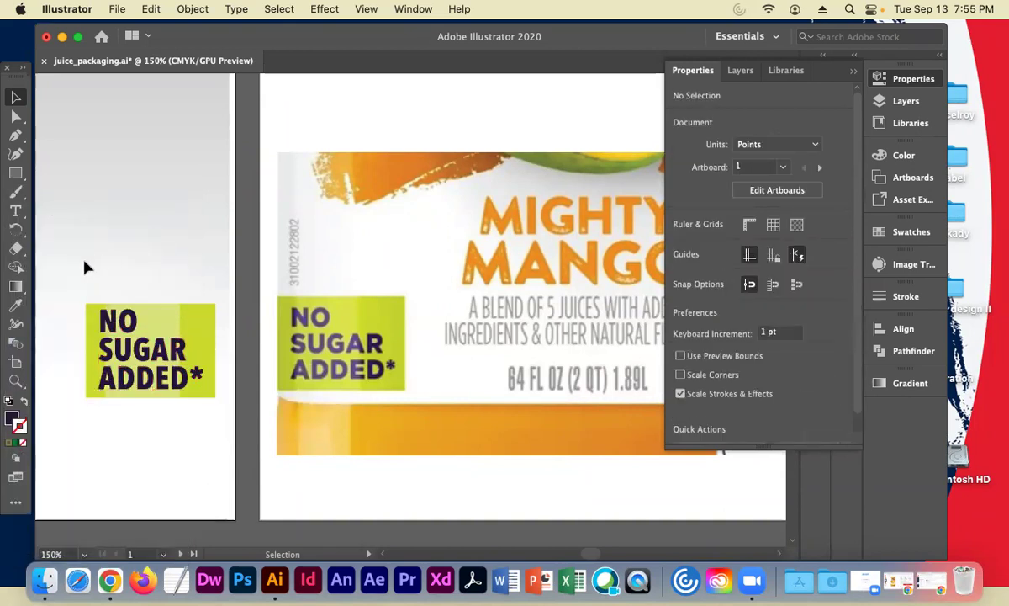
pyautogui.moveTo(206, 423); pyautogui.dragTo(202, 428)
pyautogui.hotkey('ctrl', 'g')
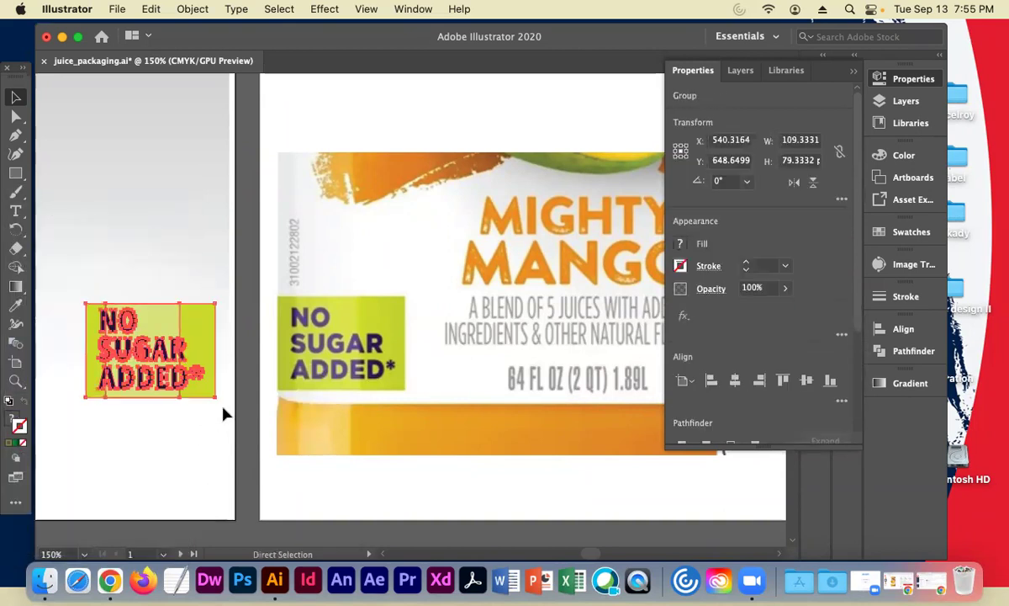
# Place the grouped badge over the mango at the package's top-left
pyautogui.hotkey('ctrl', '-')
pyautogui.hotkey('ctrl', '-')
pyautogui.press('space')
pyautogui.moveTo(488, 433); pyautogui.dragTo(131, 514)
pyautogui.moveTo(69, 410); pyautogui.dragTo(589, 217)
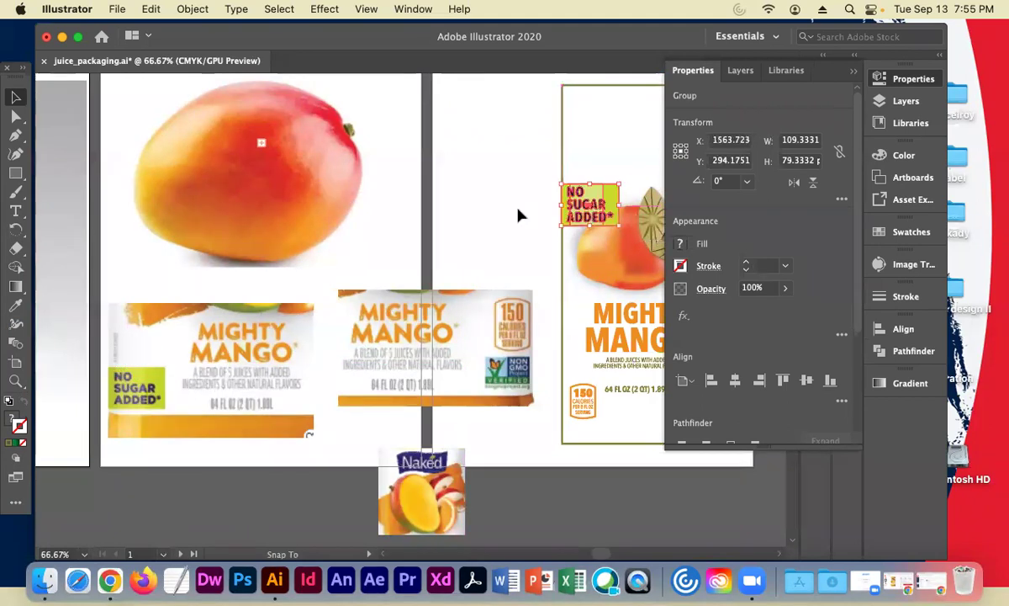
pyautogui.click(532, 488)
pyautogui.press('space')
pyautogui.moveTo(532, 489); pyautogui.dragTo(429, 476)
pyautogui.click(446, 181)
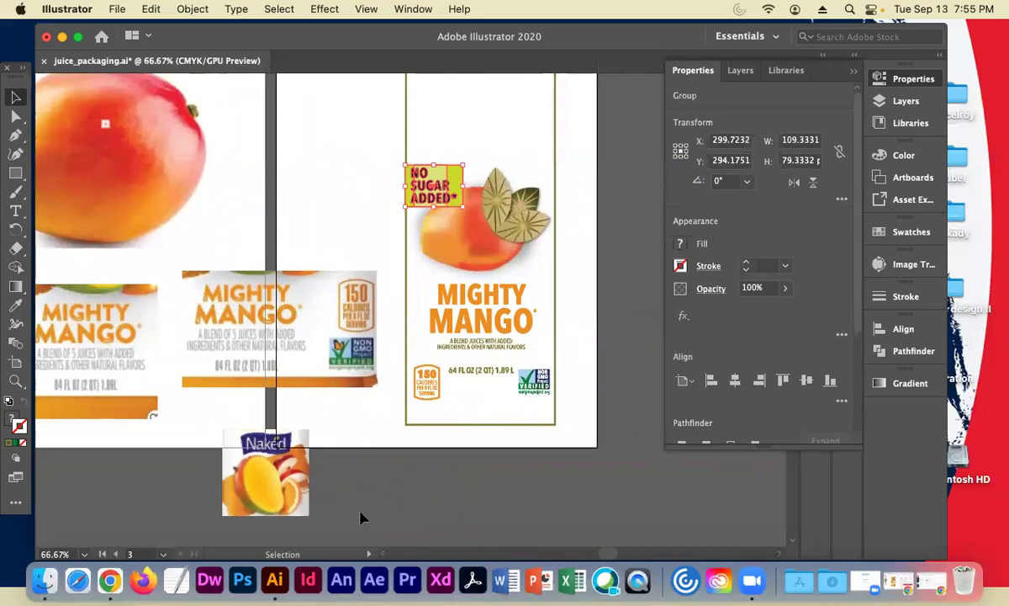
pyautogui.press('space')
pyautogui.moveTo(356, 513); pyautogui.dragTo(347, 538)
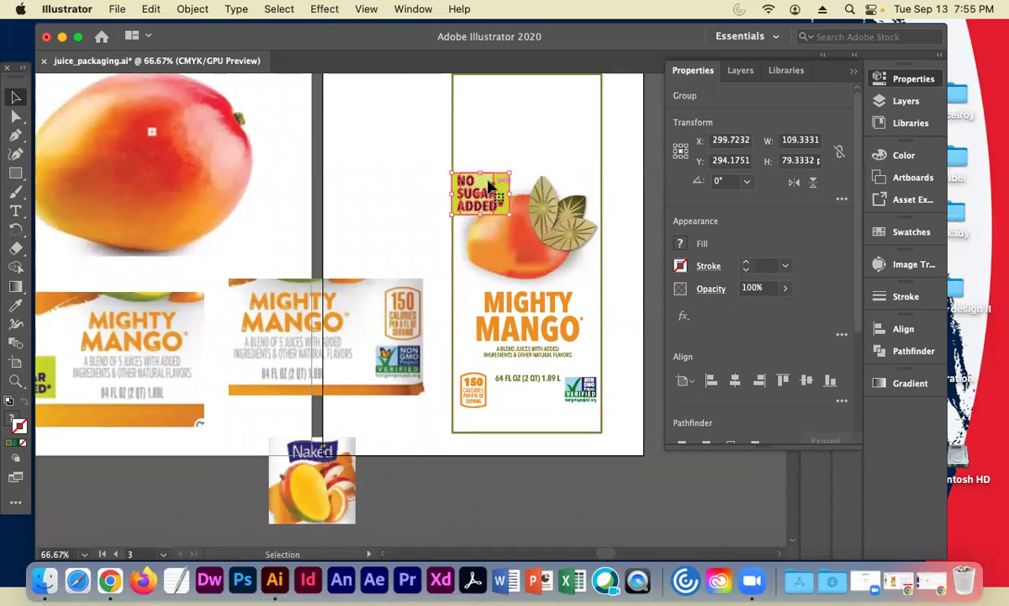
# Apply a Flag warp effect to the badge with a reduced bend
pyautogui.click(333, 10)
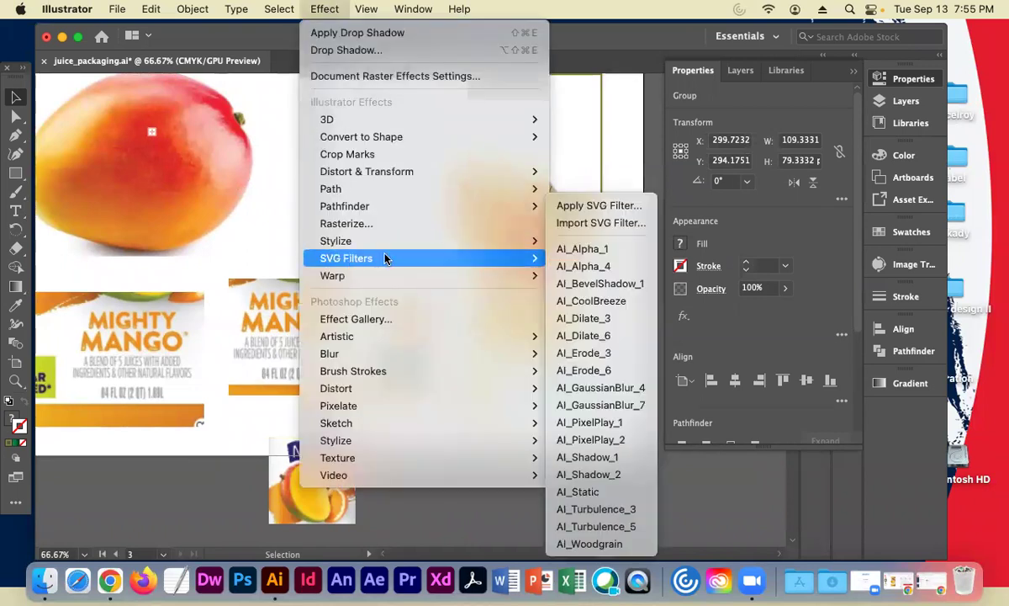
pyautogui.moveTo(521, 276)
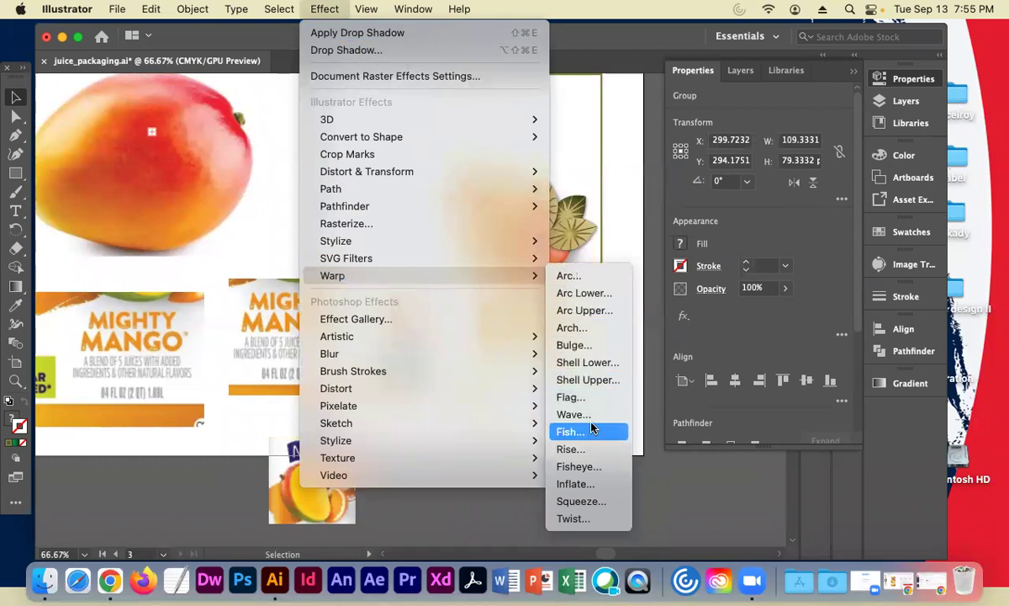
pyautogui.click(576, 396)
pyautogui.moveTo(622, 247); pyautogui.dragTo(173, 228)
pyautogui.moveTo(287, 303); pyautogui.dragTo(246, 308)
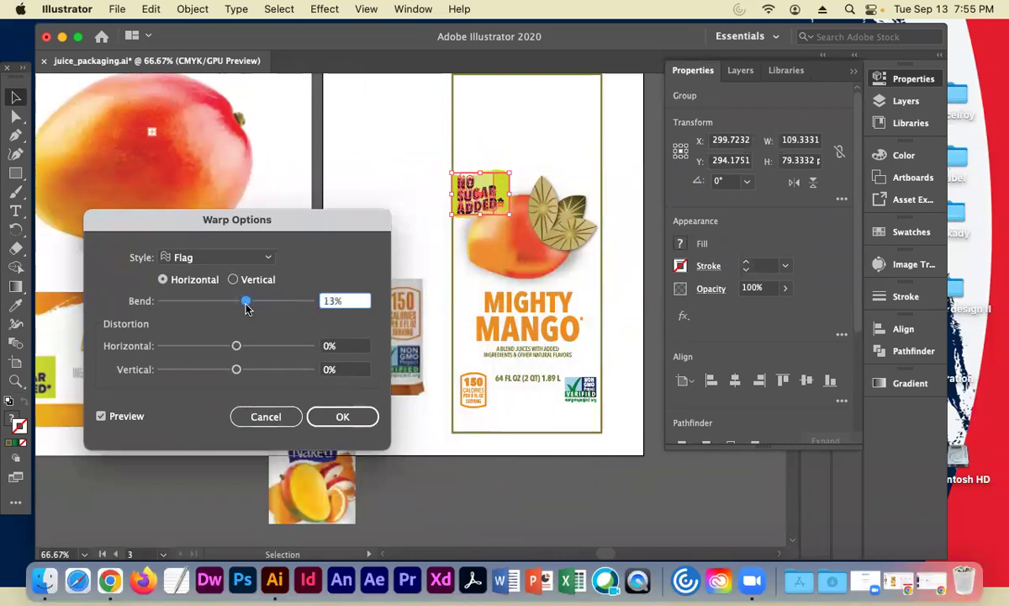
pyautogui.click(338, 423)
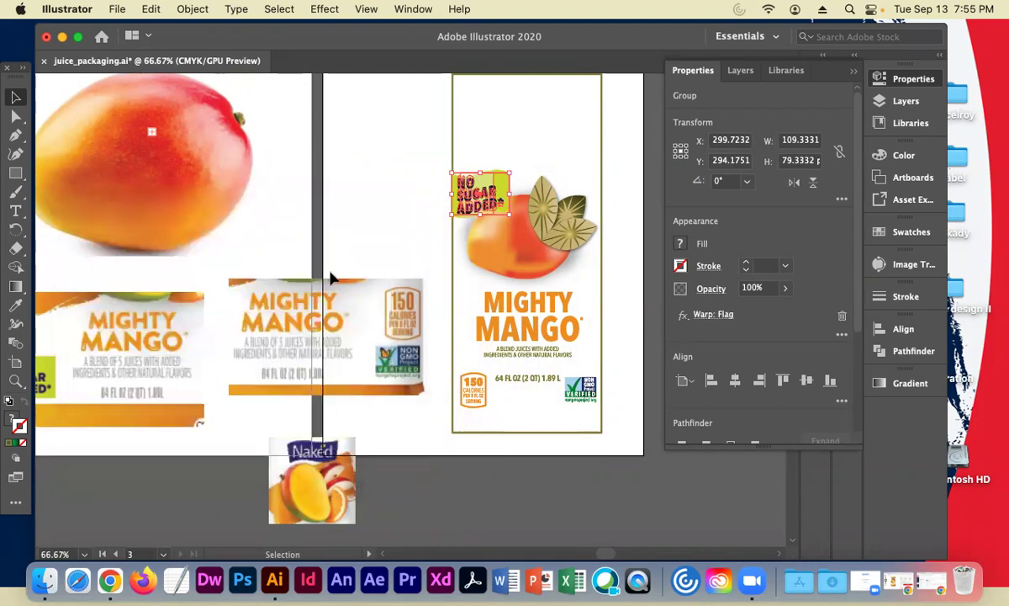
pyautogui.click(395, 147)
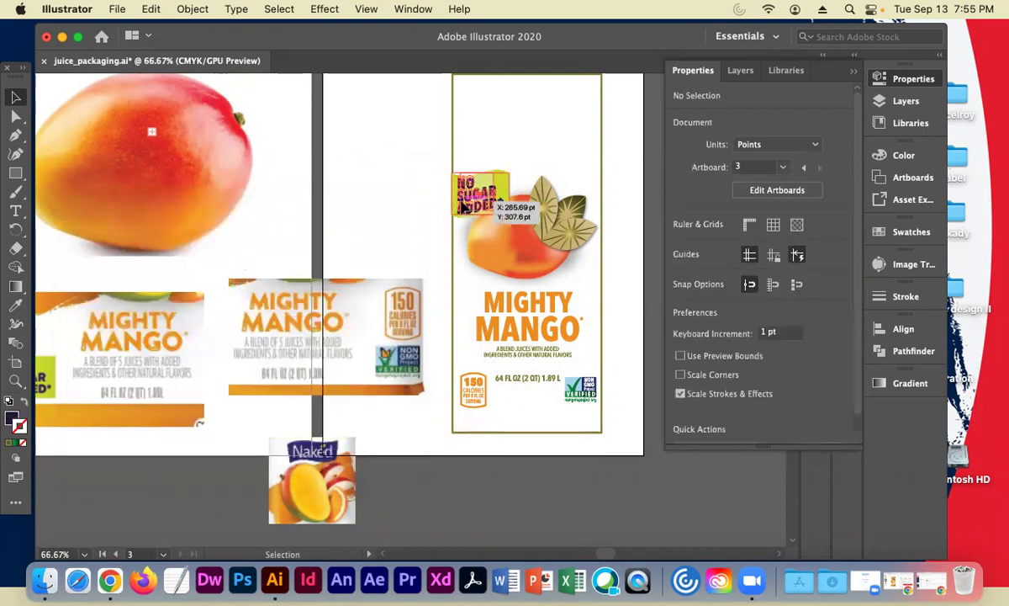
pyautogui.press('super+z')
# Expand the badge's appearance into paths and nudge it right and 1 pt down
pyautogui.click(192, 9)
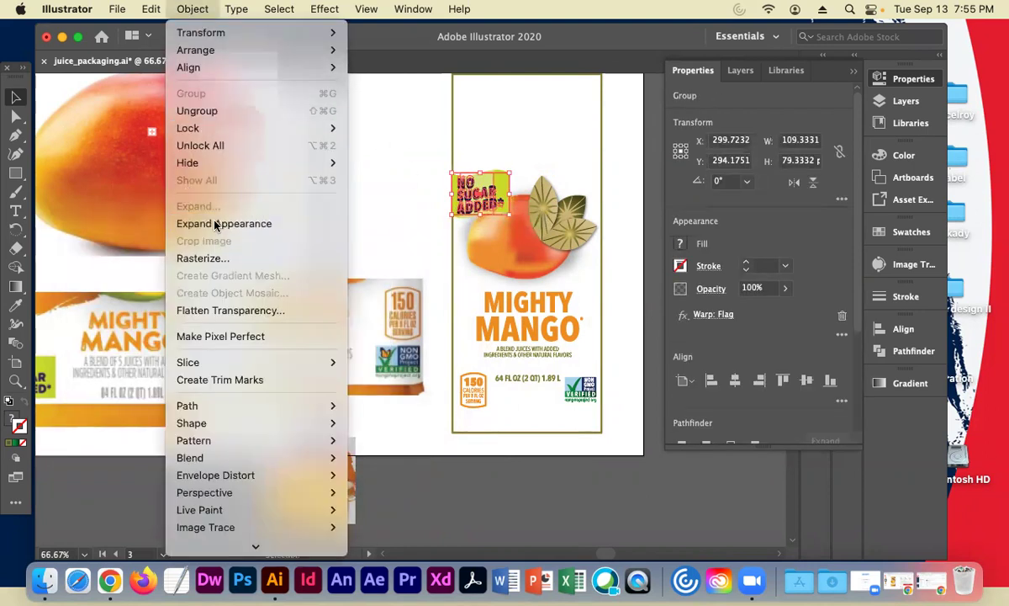
pyautogui.click(199, 223)
pyautogui.click(357, 228)
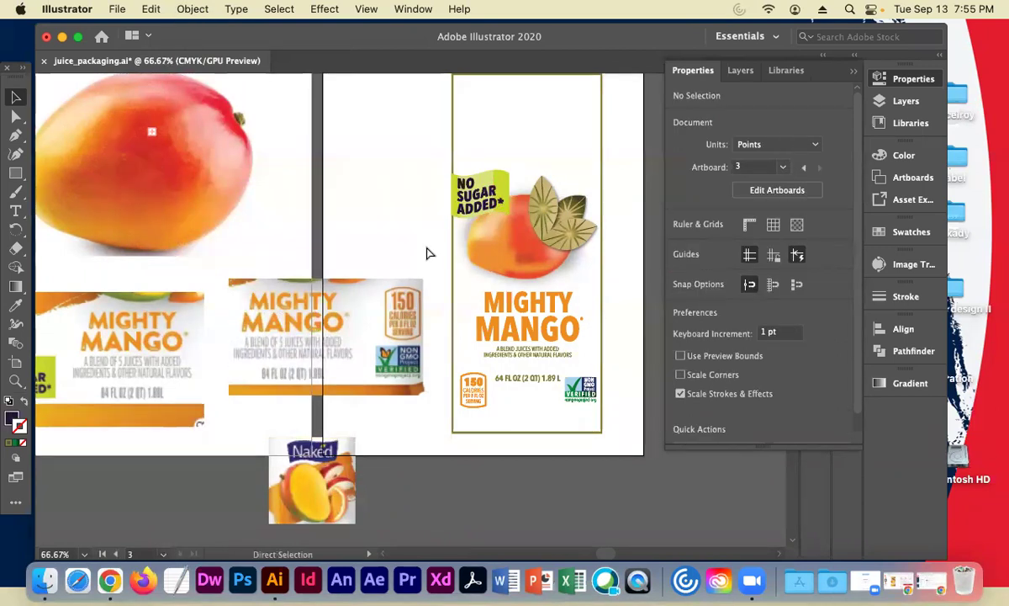
pyautogui.scroll(2, 426, 250)
pyautogui.moveTo(380, 204); pyautogui.dragTo(199, 334)
pyautogui.click(389, 209)
pyautogui.press('Right')
pyautogui.press('Right')
pyautogui.press('Right')
pyautogui.press('Right')
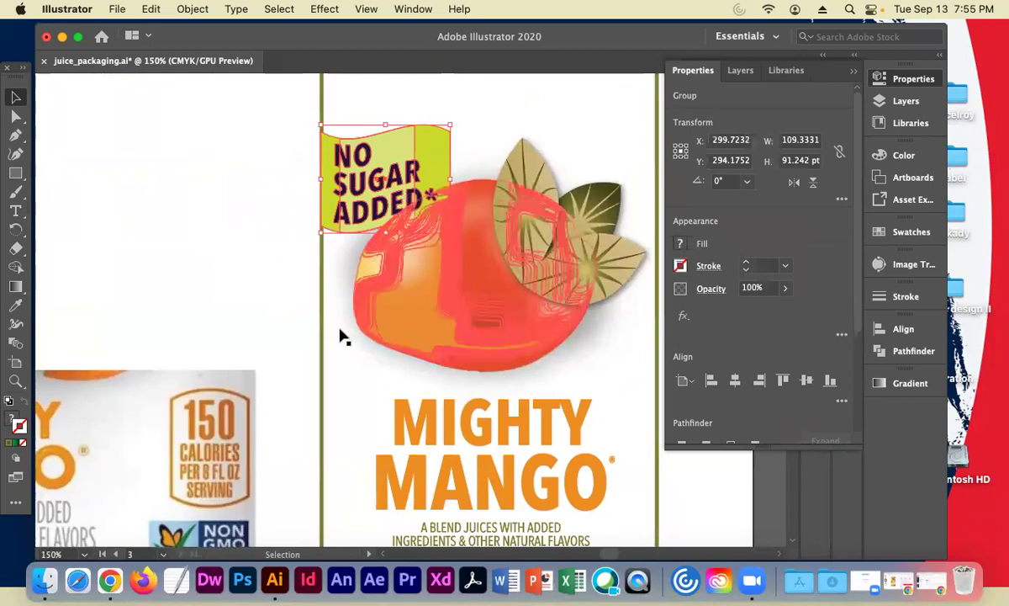
pyautogui.press('Down')
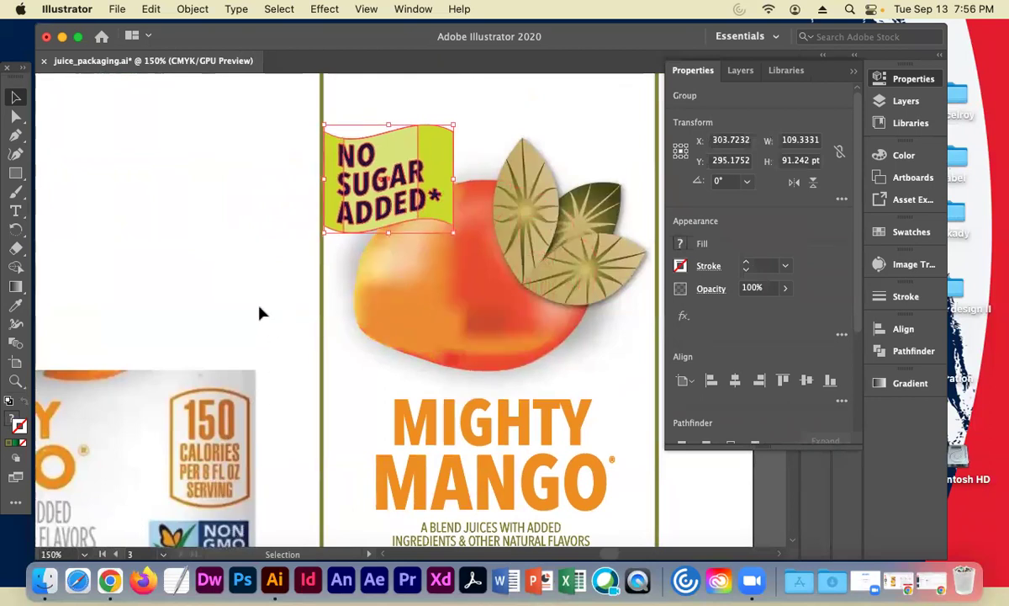
# Give the NO SUGAR ADDED badge a Drop Shadow: 50% opacity, 2 pt X/Y offsets, 2 pt blur
pyautogui.click(325, 8)
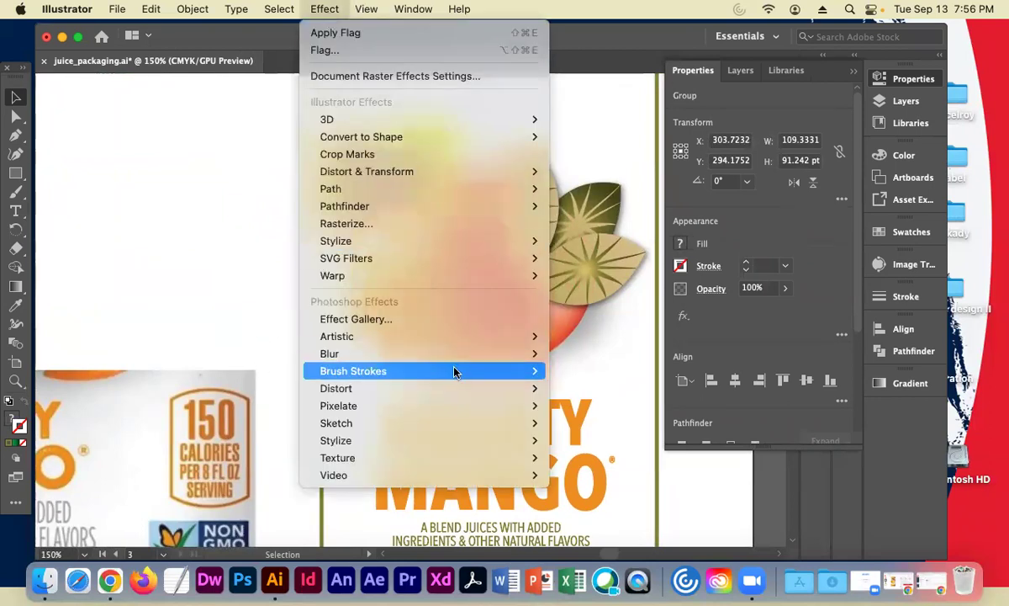
pyautogui.moveTo(500, 240)
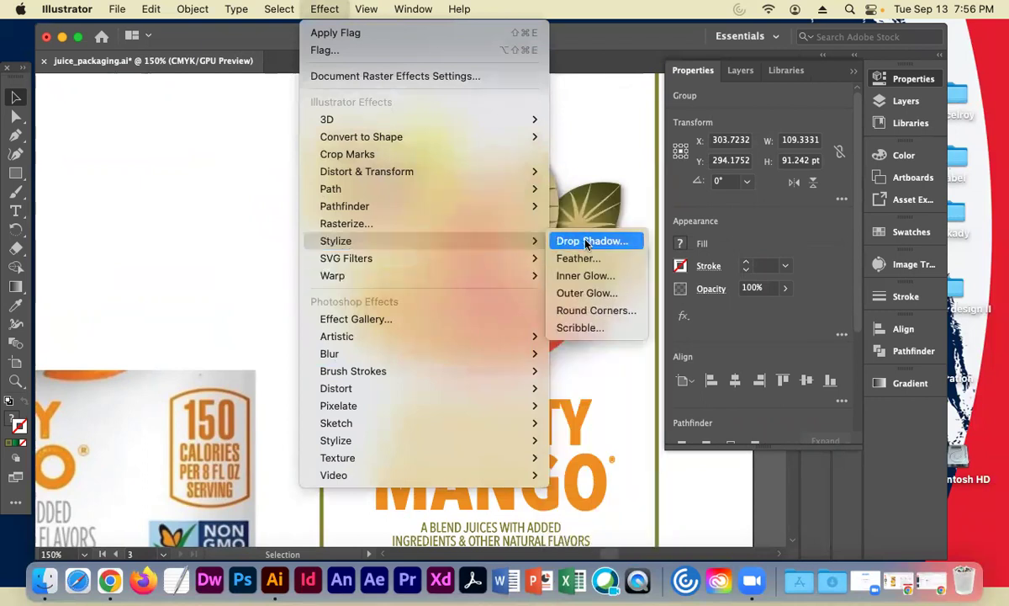
pyautogui.click(602, 241)
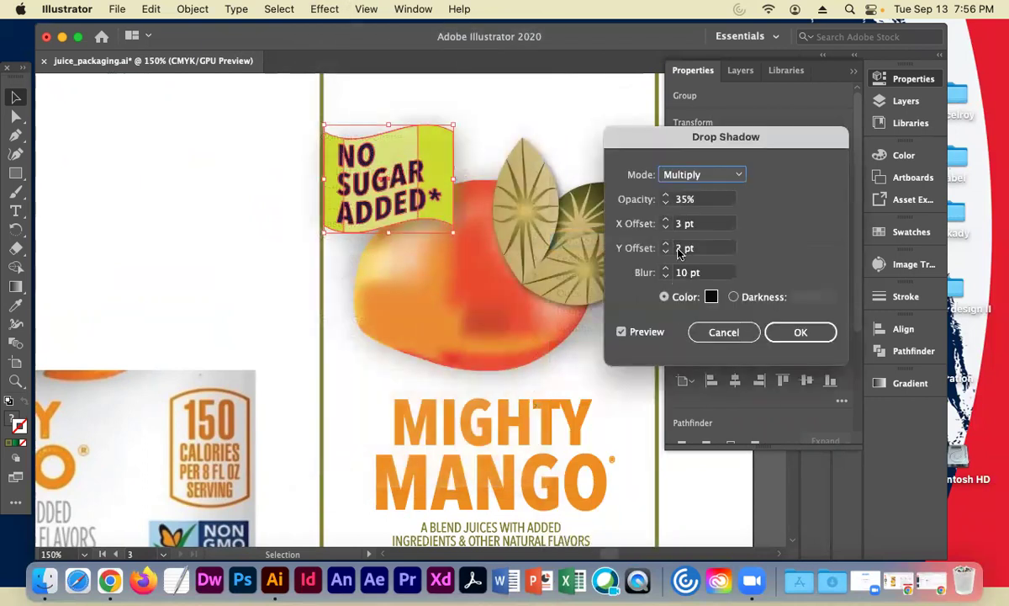
pyautogui.click(664, 297)
pyautogui.click(665, 276)
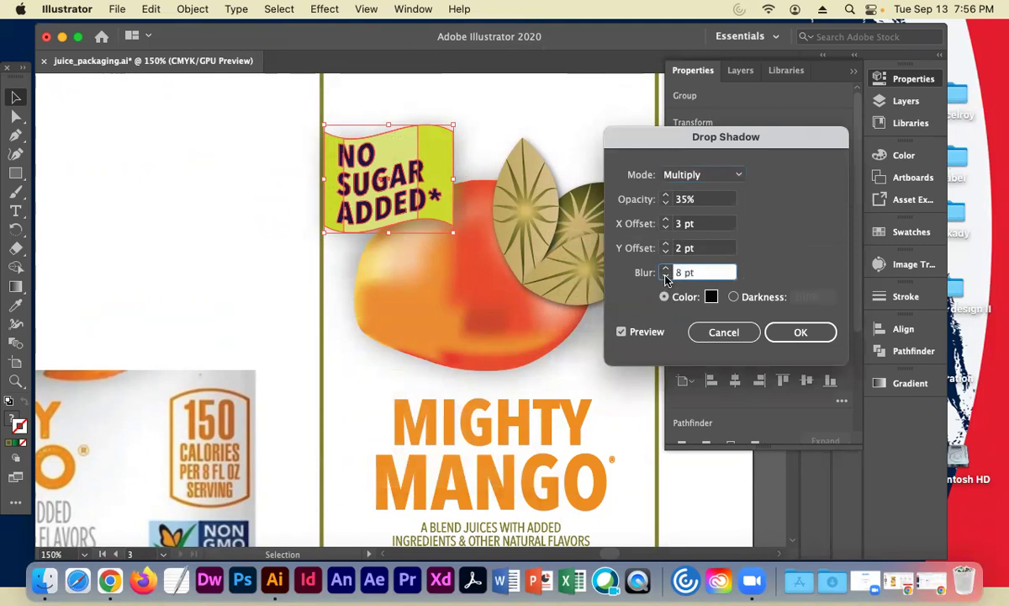
pyautogui.click(665, 276)
pyautogui.click(665, 276)
pyautogui.click(665, 276)
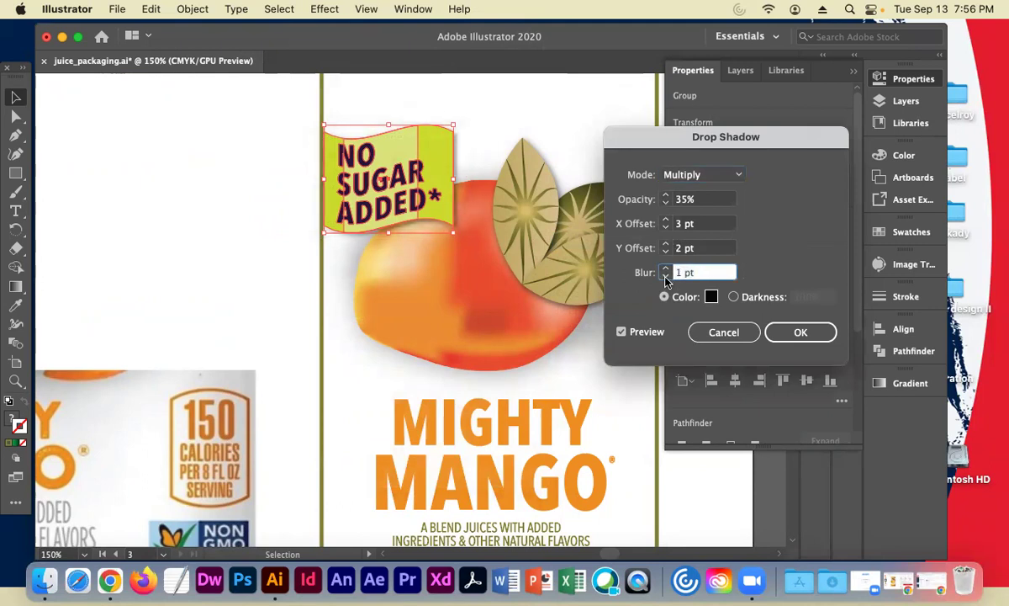
pyautogui.click(666, 228)
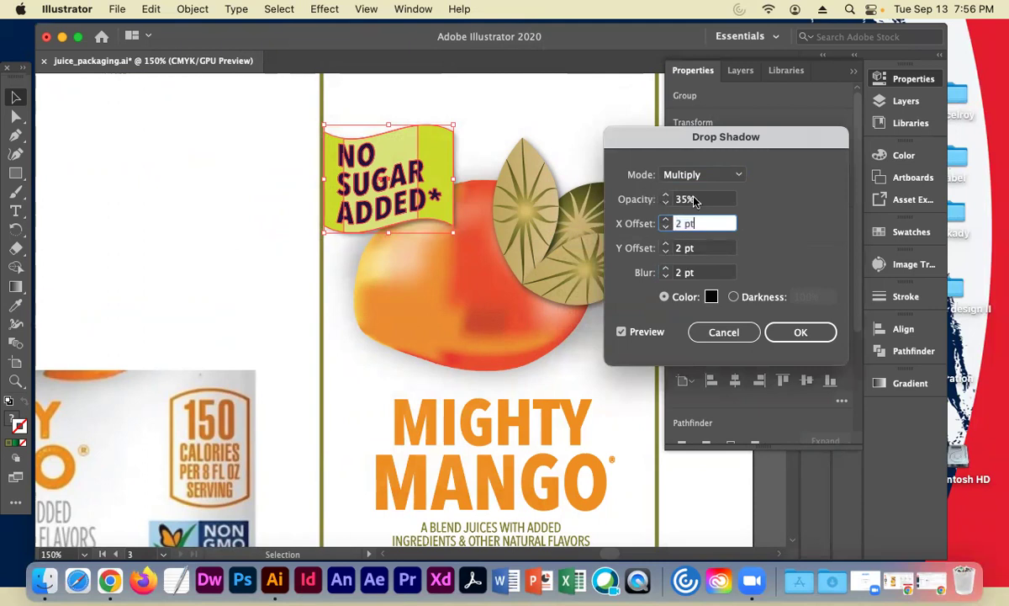
pyautogui.moveTo(687, 202); pyautogui.dragTo(675, 198)
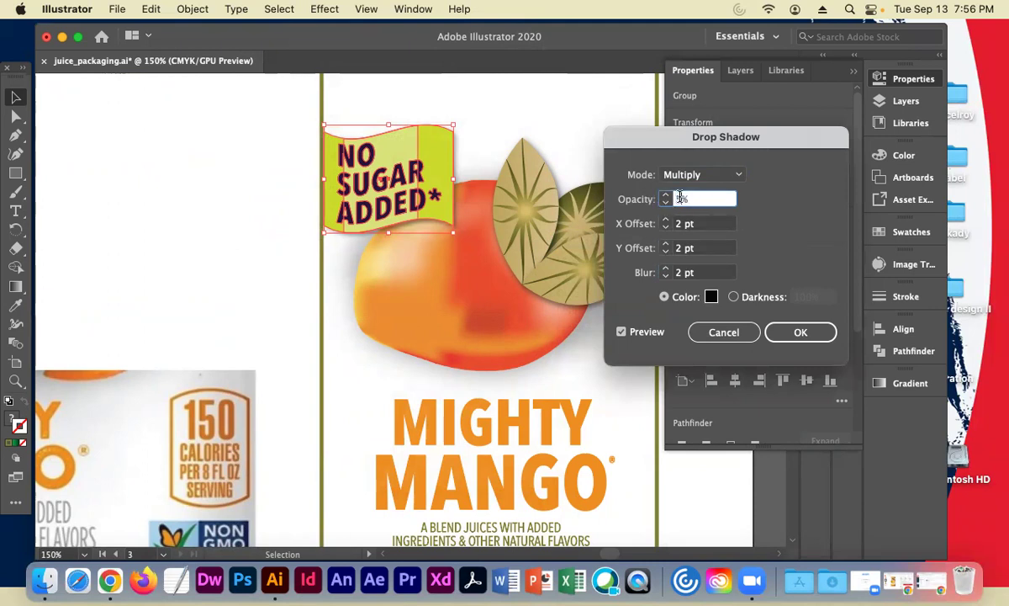
pyautogui.write('50')
pyautogui.press('Return')
pyautogui.click(229, 200)
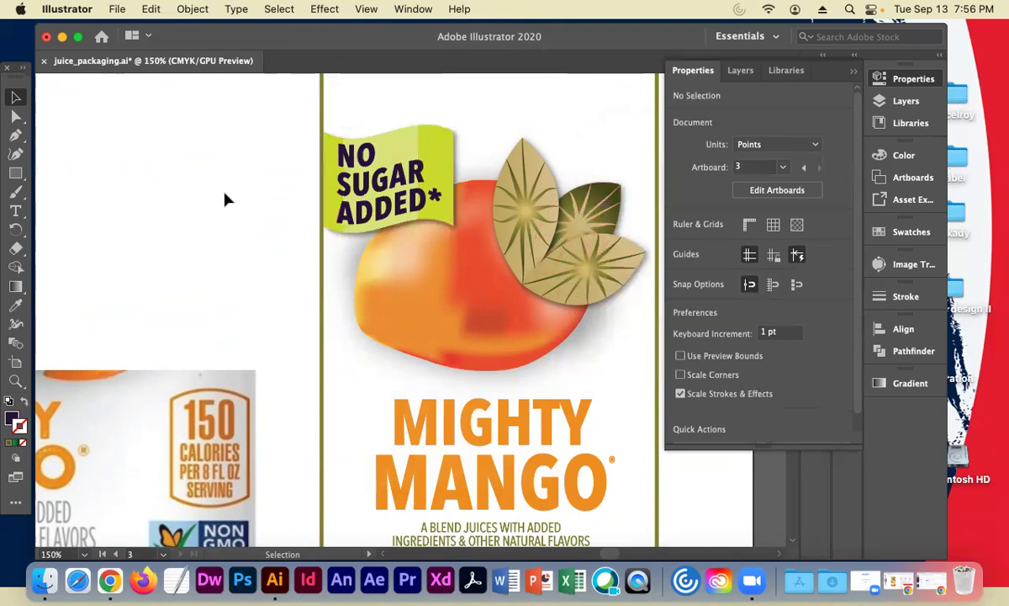
# Zoom and pan to the reference carton label photo and pick the Type tool
pyautogui.press('super+minus')
pyautogui.press('super+minus')
pyautogui.press('super+minus')
pyautogui.press('super+minus')
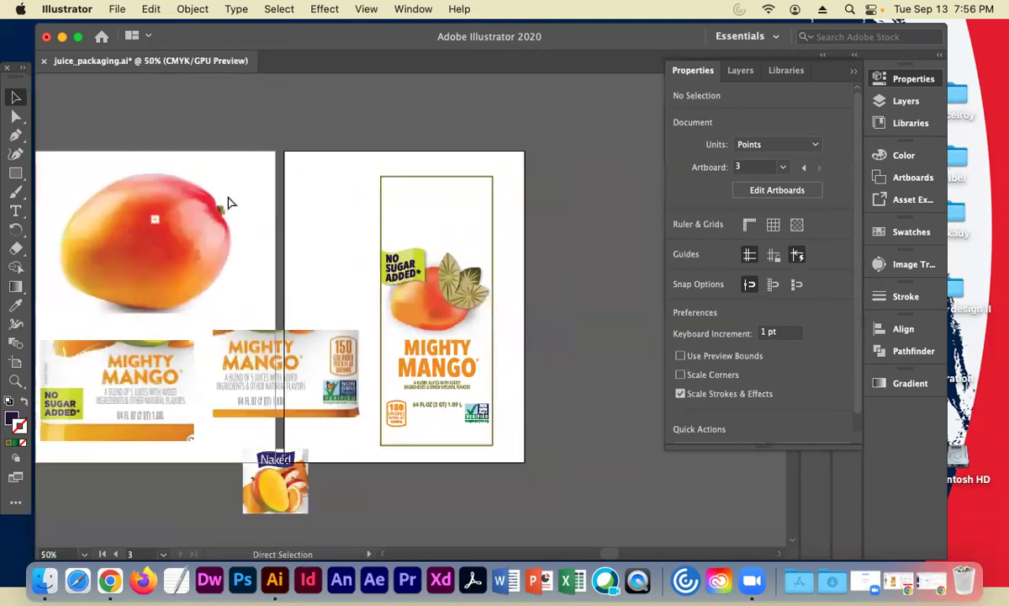
pyautogui.press('v')
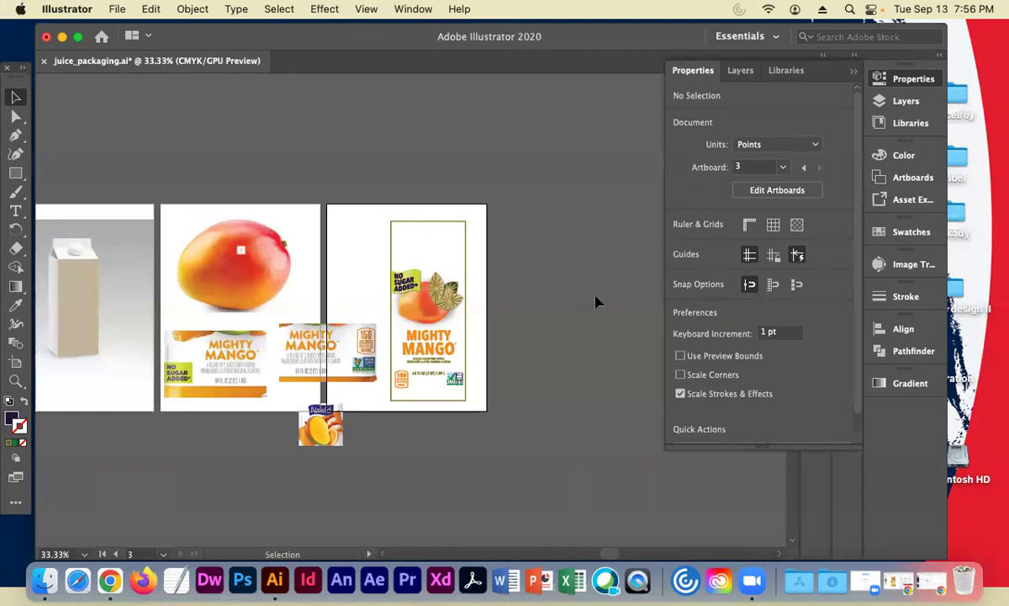
pyautogui.press('super+equal')
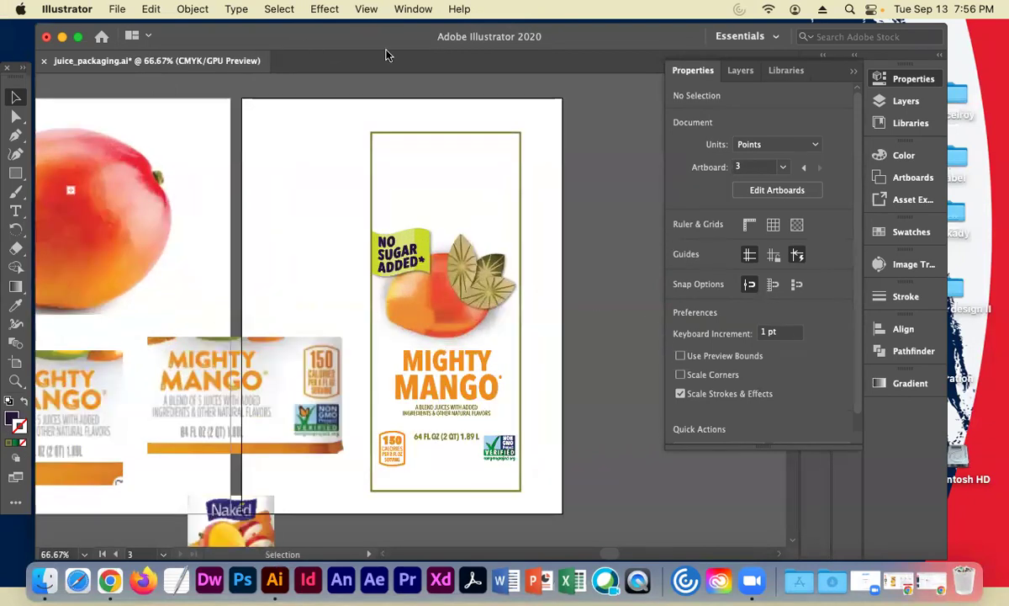
pyautogui.moveTo(216, 283); pyautogui.dragTo(302, 172)
pyautogui.hscroll(-5, 302, 172)
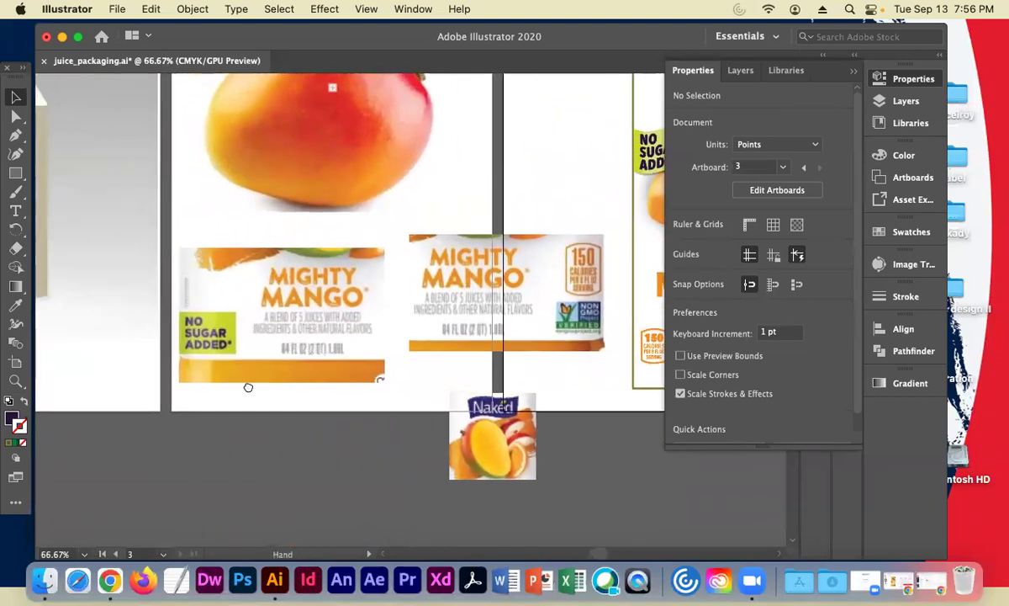
pyautogui.hscroll(-3, 235, 363)
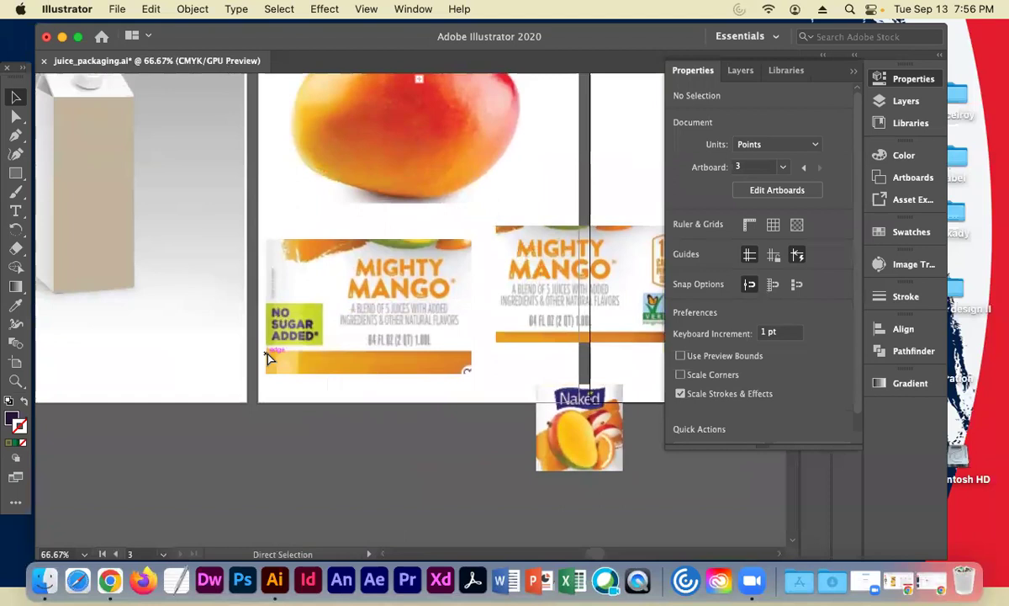
pyautogui.scroll(2, 268, 358)
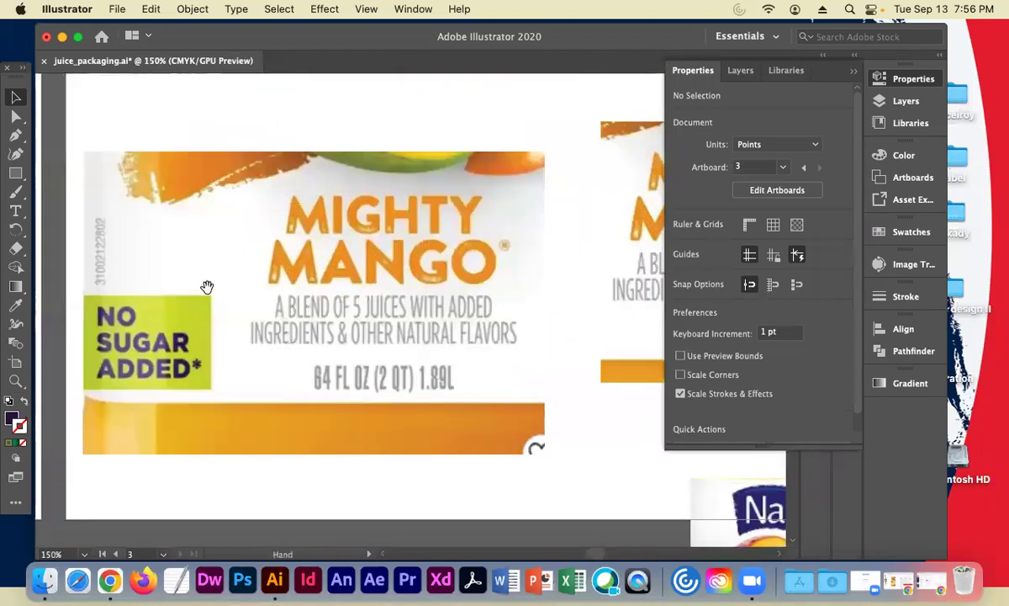
pyautogui.hscroll(-3, 205, 286)
pyautogui.click(17, 210)
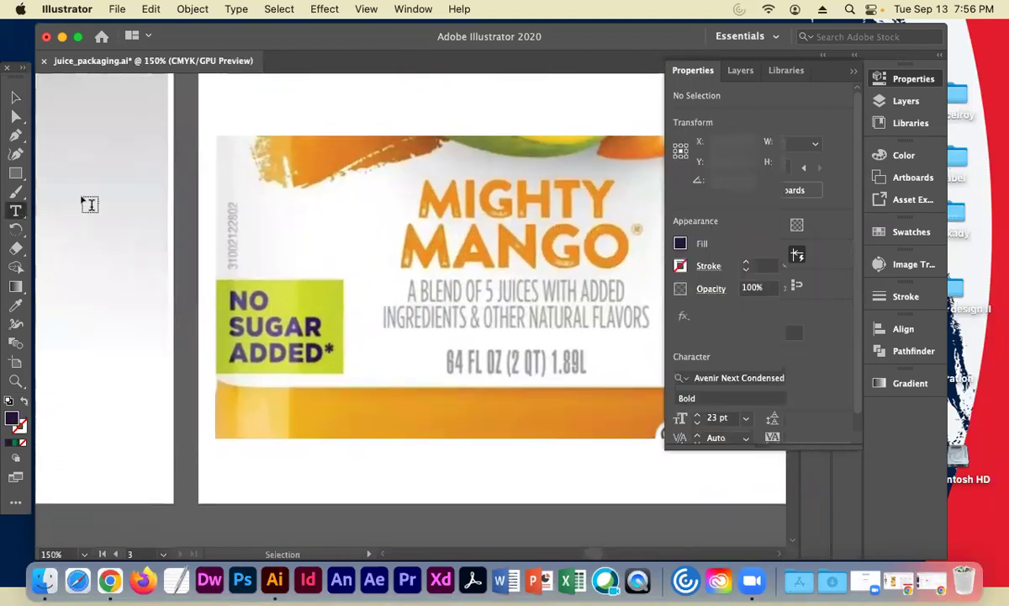
pyautogui.click(231, 111)
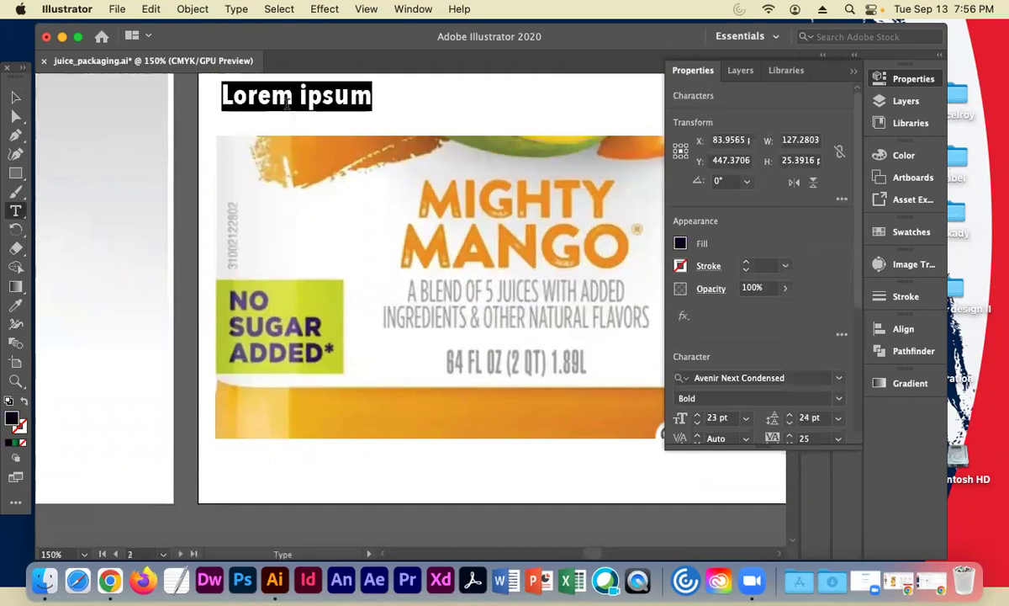
pyautogui.write('3100')
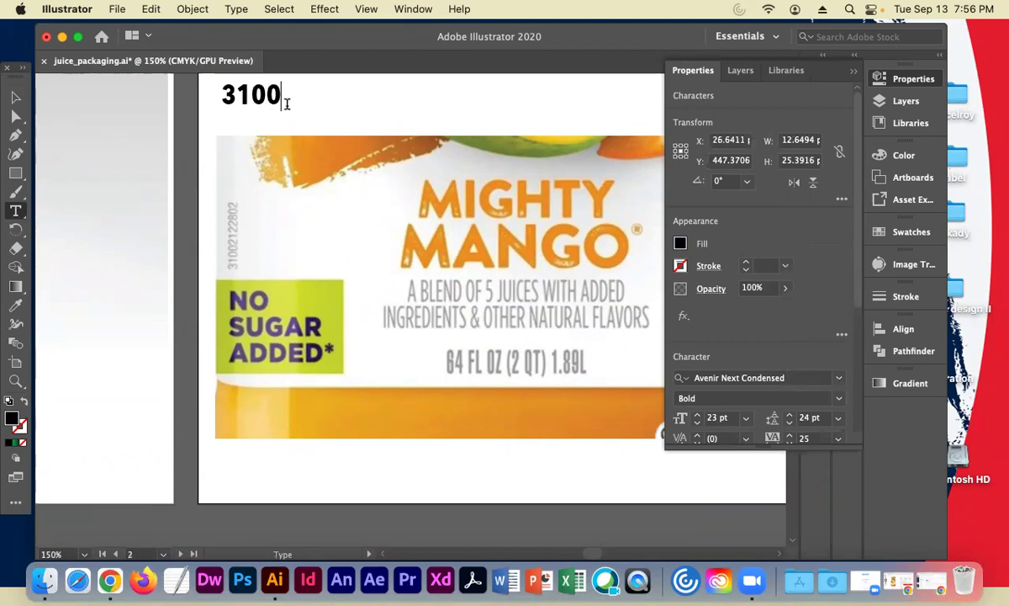
pyautogui.write('2122802')
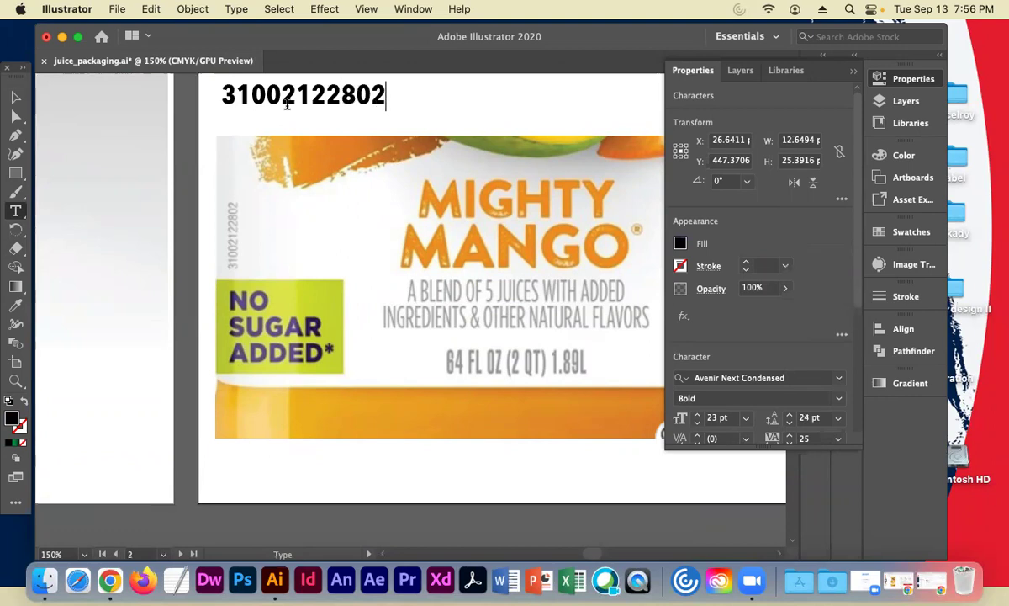
pyautogui.click(15, 97)
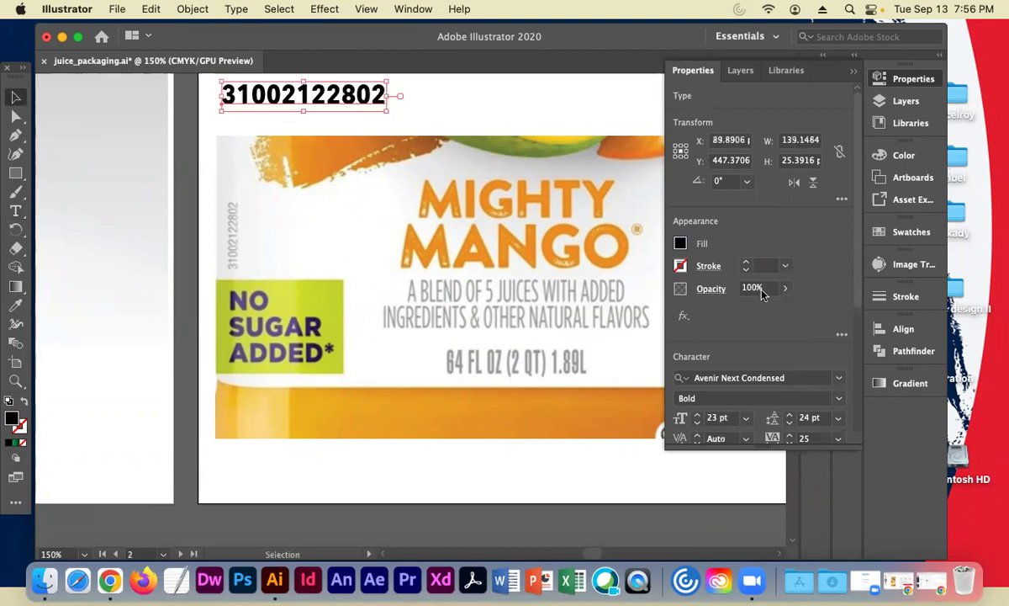
# Make the number grey, in Avenir Next Condensed Regular with tracking 0
pyautogui.click(680, 244)
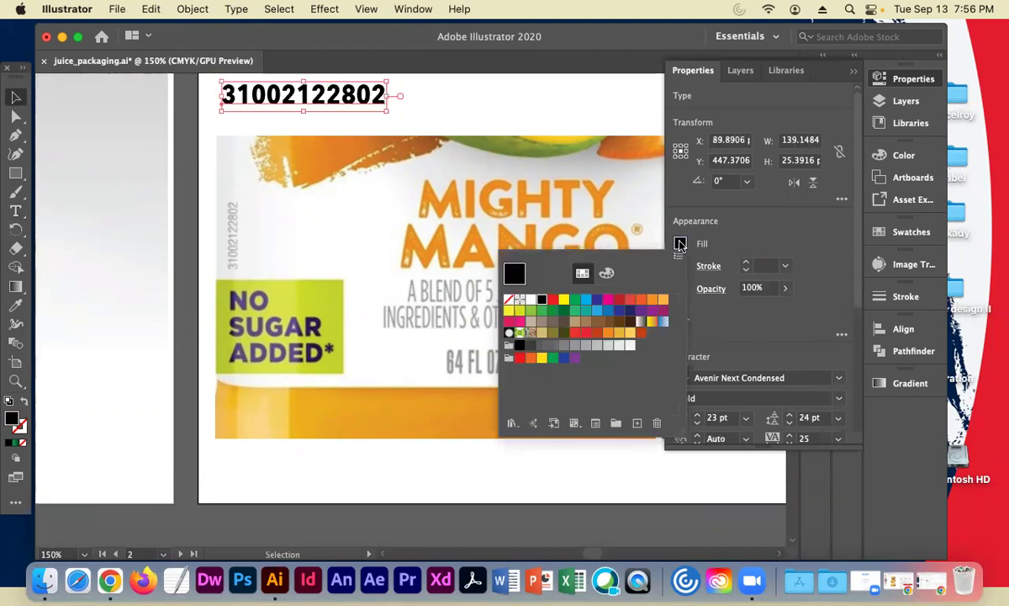
pyautogui.click(554, 345)
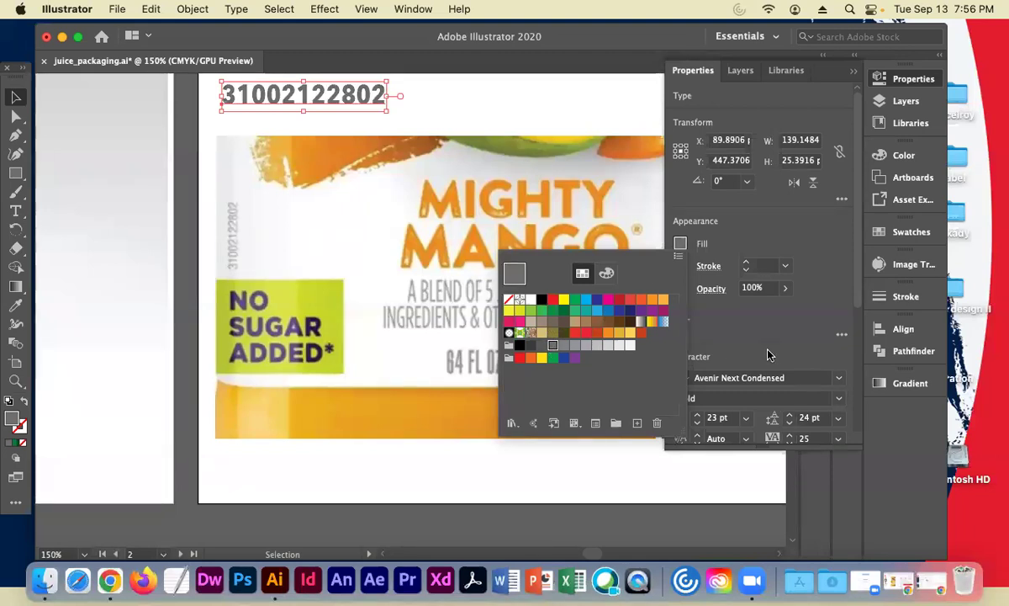
pyautogui.click(849, 410)
pyautogui.click(837, 403)
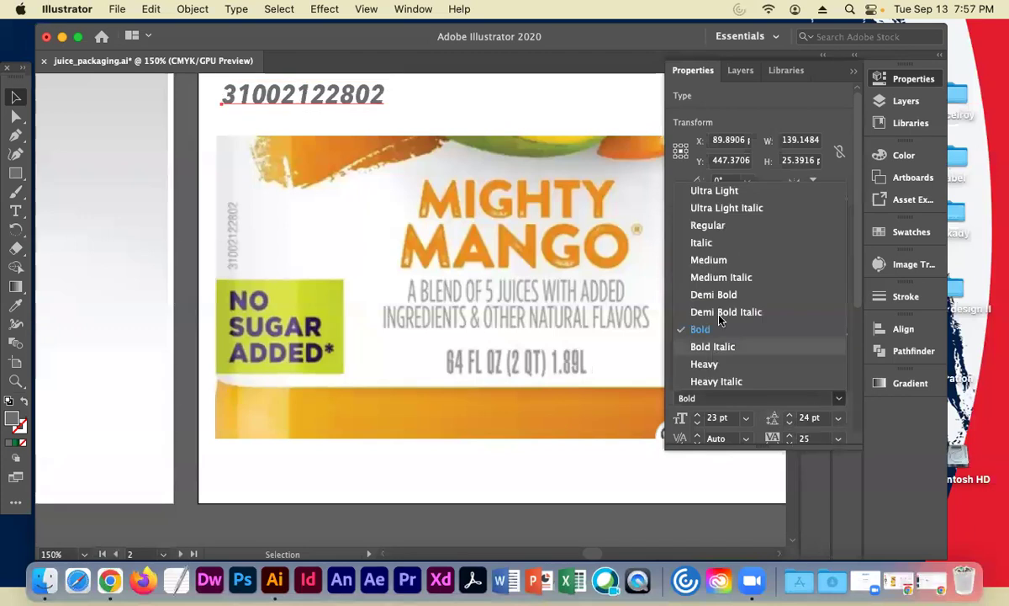
pyautogui.click(714, 225)
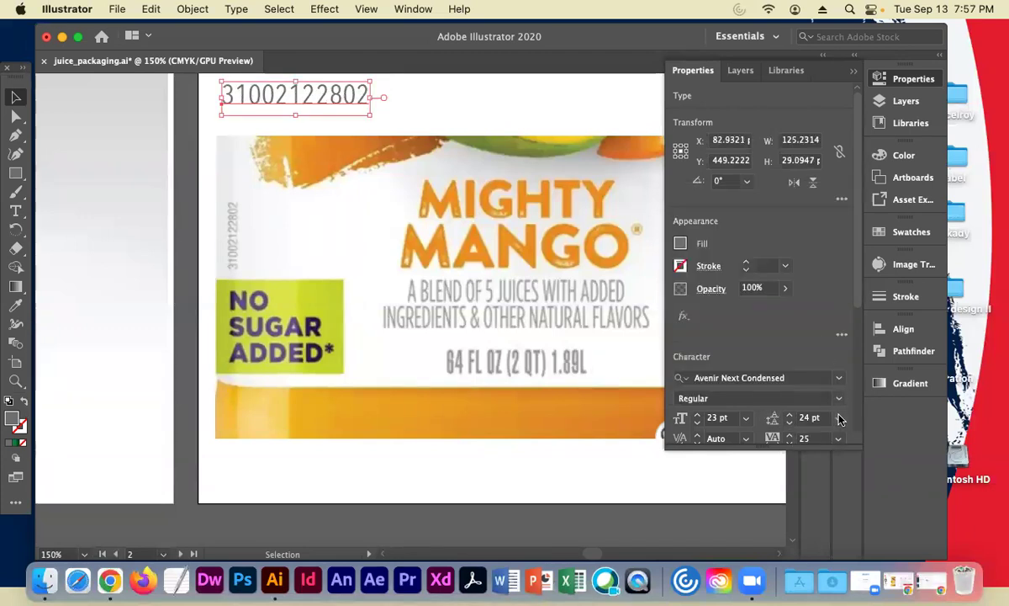
pyautogui.click(838, 438)
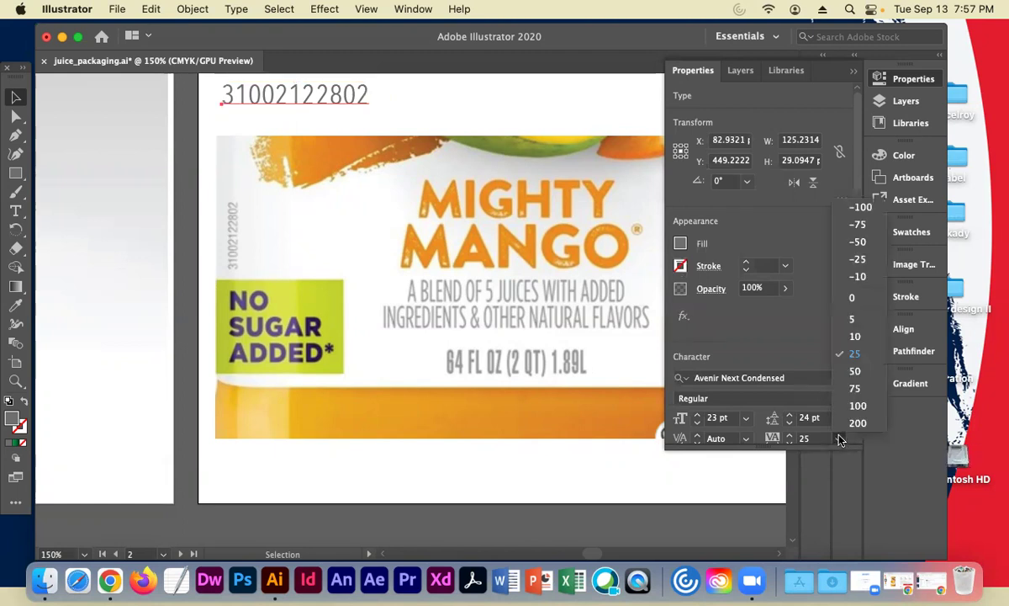
pyautogui.click(865, 300)
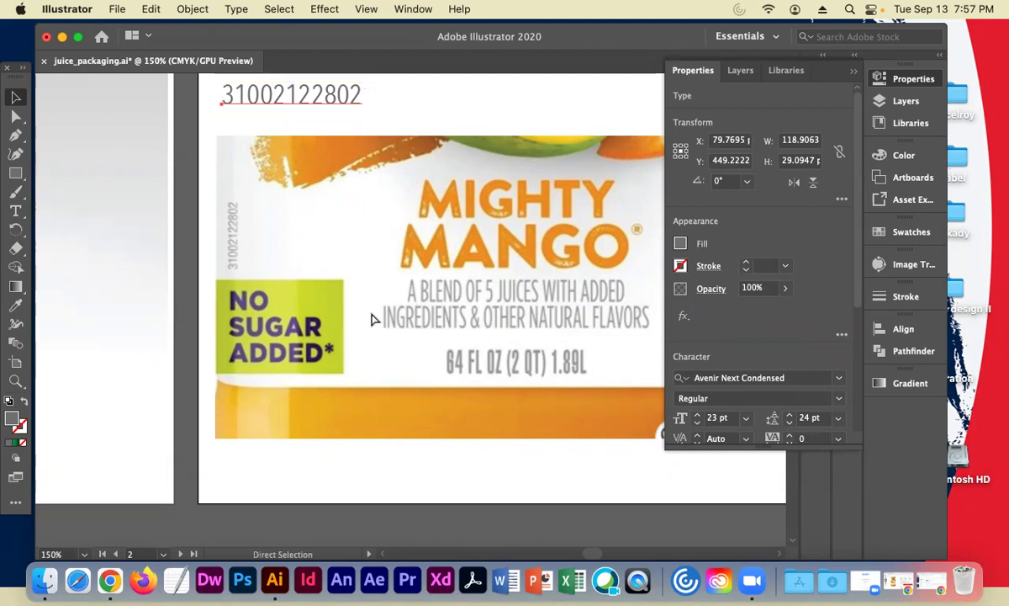
pyautogui.press('super+minus')
pyautogui.press('super+minus')
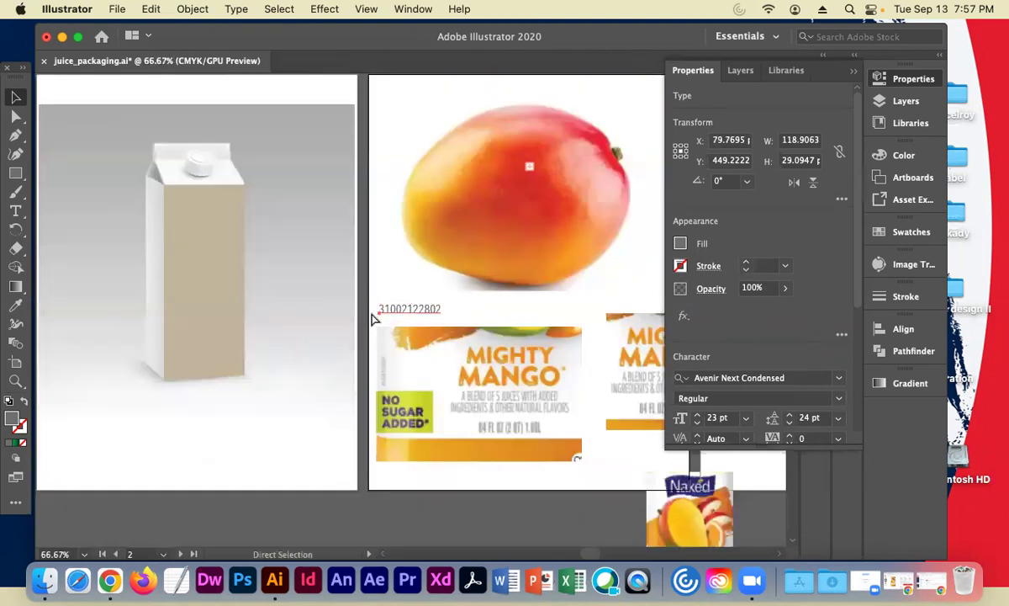
# Move the barcode number onto the carton label and reduce its size to 10 pt
pyautogui.press('super+minus')
pyautogui.moveTo(374, 311); pyautogui.dragTo(230, 369)
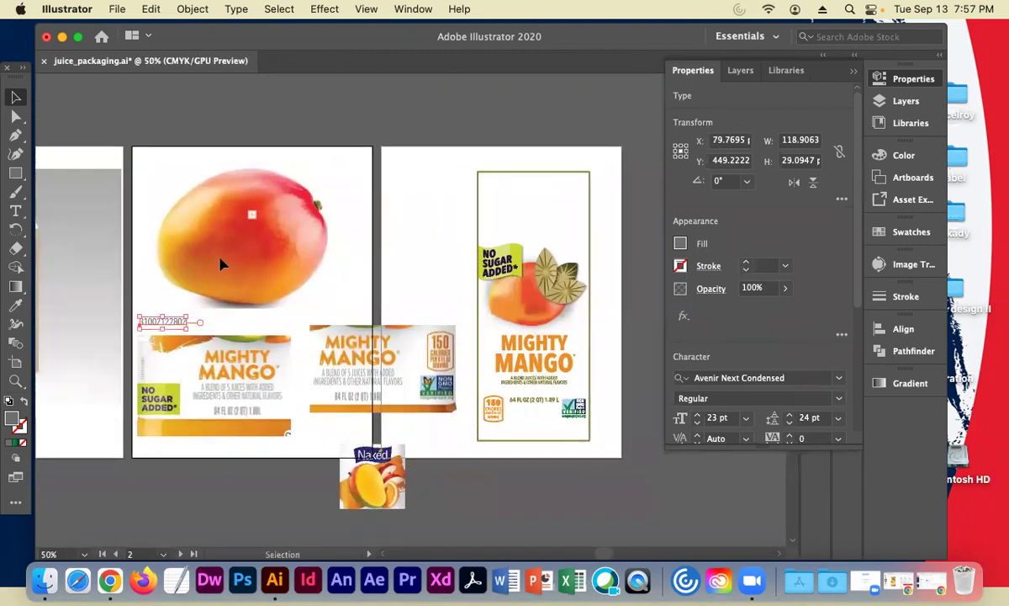
pyautogui.moveTo(172, 321); pyautogui.dragTo(489, 195)
pyautogui.click(697, 422)
pyautogui.click(696, 422)
pyautogui.click(696, 422)
pyautogui.click(696, 422)
pyautogui.click(696, 422)
pyautogui.click(697, 423)
pyautogui.click(697, 422)
pyautogui.click(696, 422)
pyautogui.click(696, 422)
# Convert the vertical barcode text to outlines and nudge it into place
pyautogui.press('super+equal')
pyautogui.press('super+equal')
pyautogui.press('super+equal')
pyautogui.press('super+equal')
pyautogui.press('super+equal')
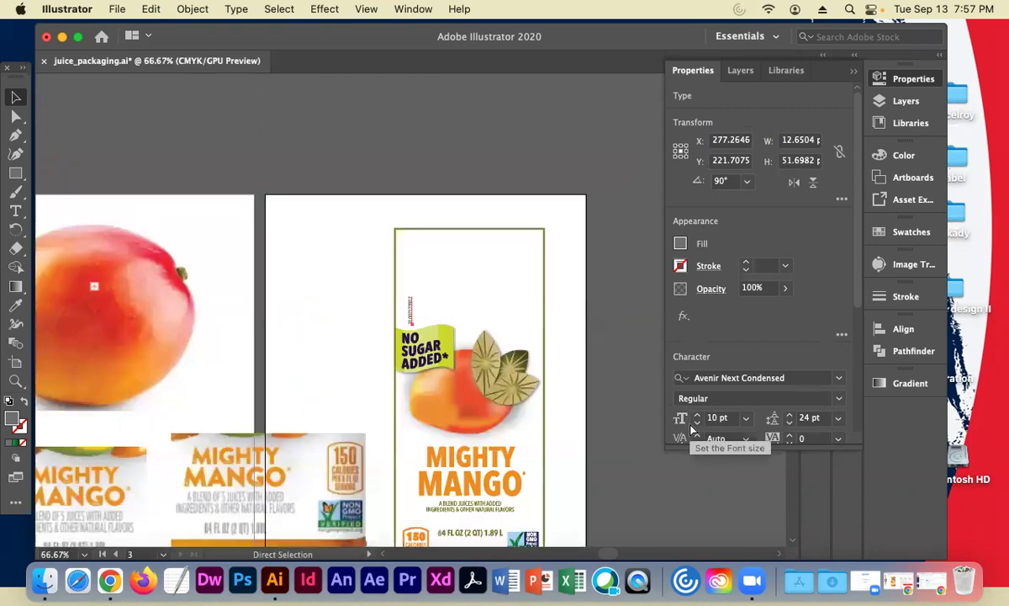
pyautogui.rightClick(399, 299)
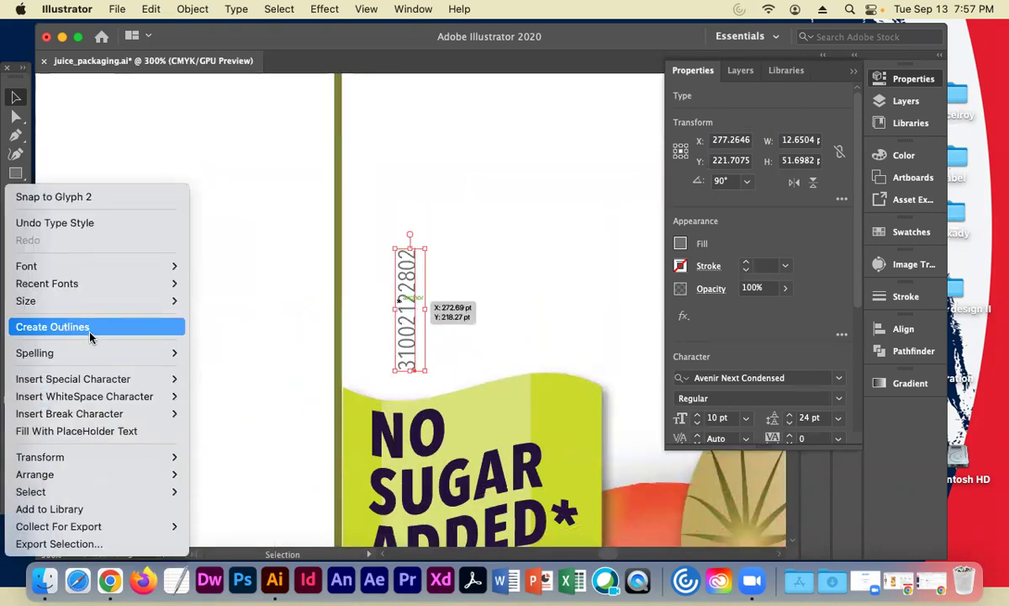
pyautogui.click(86, 328)
pyautogui.moveTo(409, 341); pyautogui.dragTo(374, 353)
# Nudge the barcode and No Sugar Added flag down with the arrow key
pyautogui.keyDown('shift'); pyautogui.click(484, 440); pyautogui.keyUp('shift')
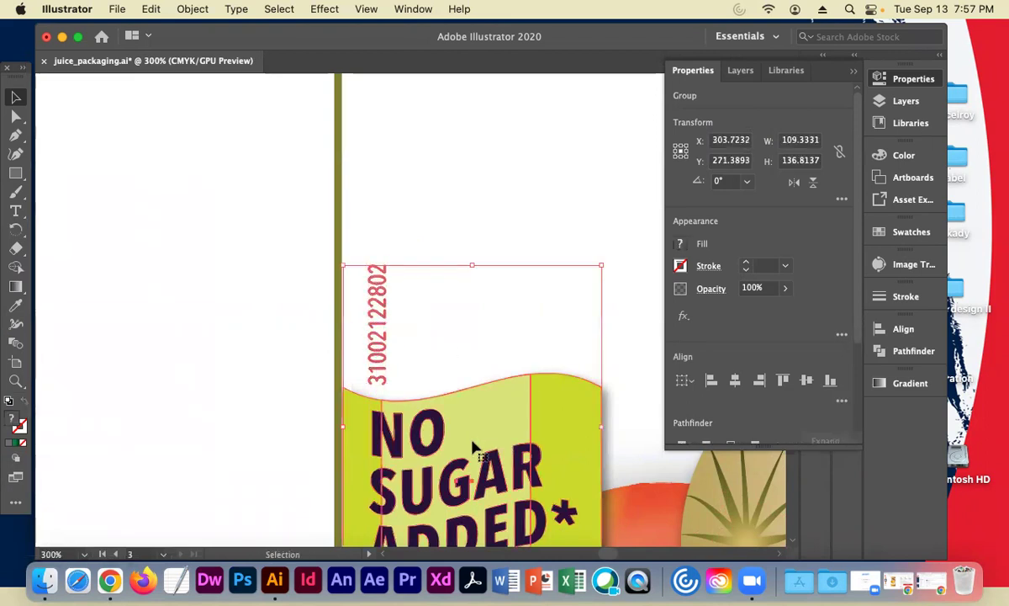
pyautogui.press('Down')
pyautogui.press('Down')
pyautogui.press('Down')
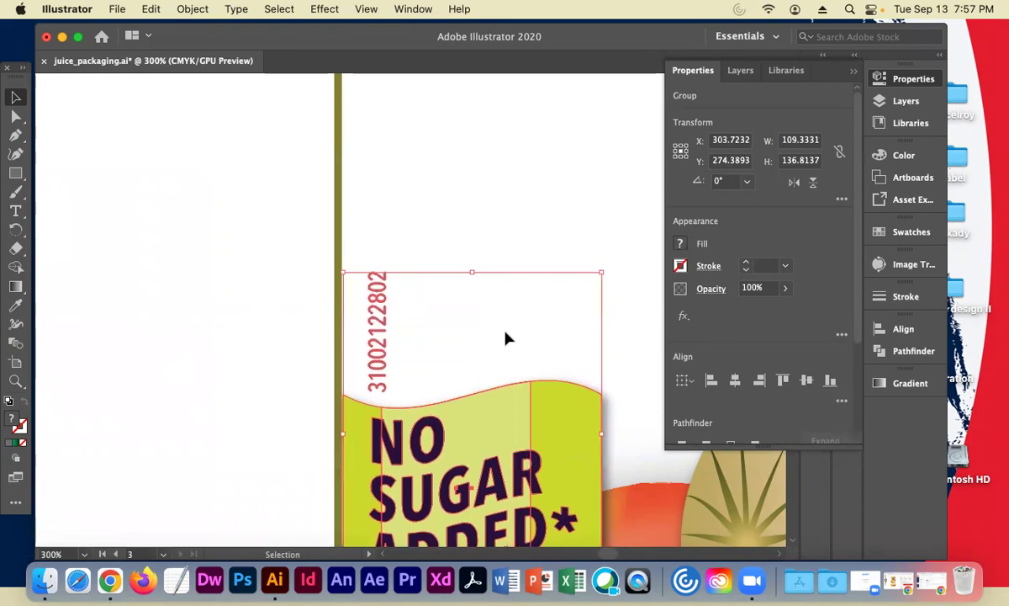
pyautogui.press('super+minus')
pyautogui.press('super+minus')
pyautogui.press('super+minus')
pyautogui.press('Down')
pyautogui.press('Down')
pyautogui.press('Down')
pyautogui.press('Down')
pyautogui.press('Down')
pyautogui.press('Down')
pyautogui.press('Down')
pyautogui.press('Down')
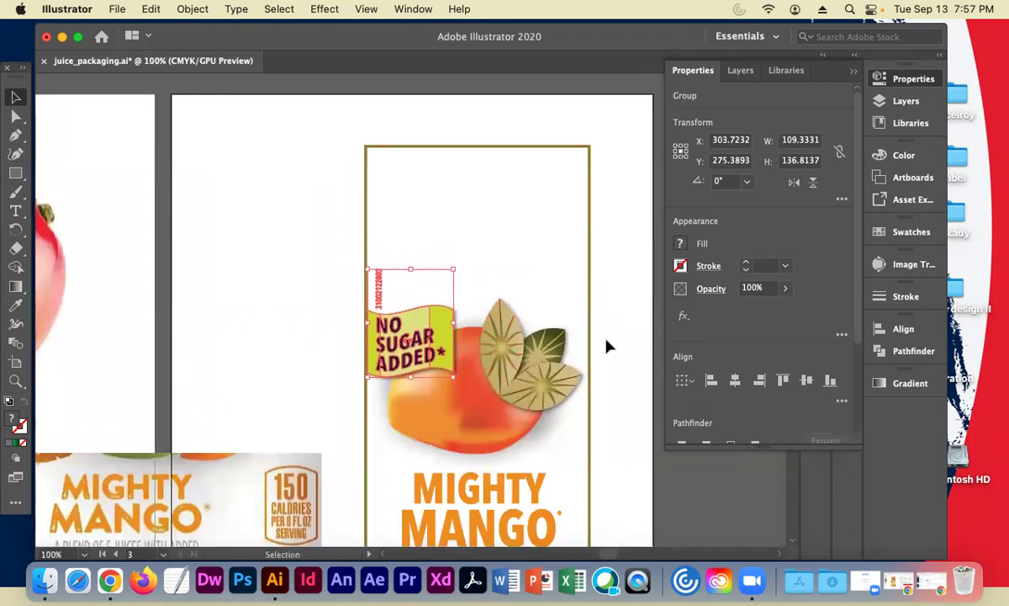
# Select all the leaves and mango artwork and nudge them down slightly
pyautogui.click(543, 391)
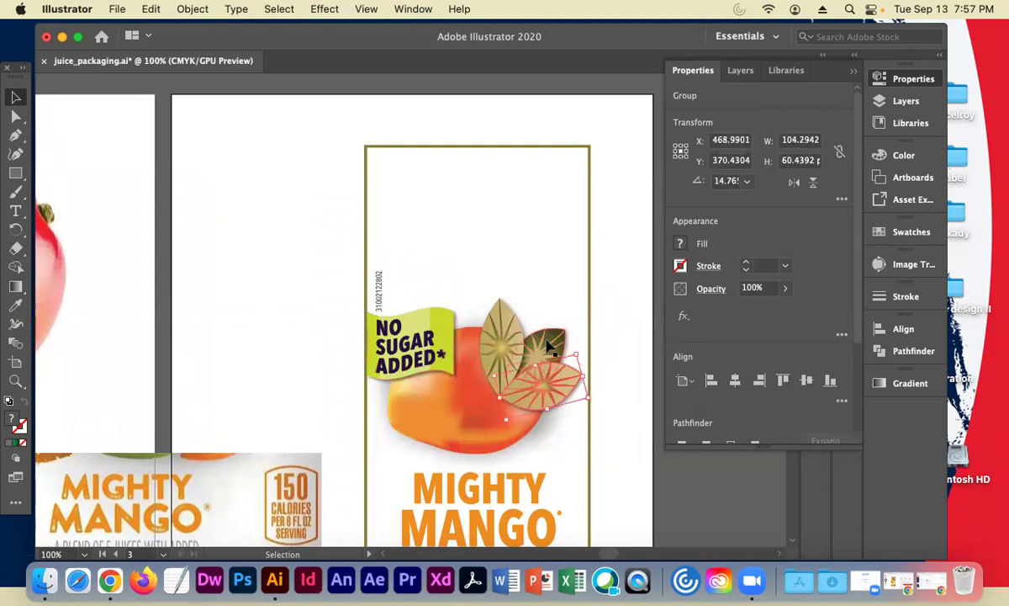
pyautogui.keyDown('shift'); pyautogui.click(548, 345); pyautogui.keyUp('shift')
pyautogui.keyDown('shift'); pyautogui.click(492, 311); pyautogui.keyUp('shift')
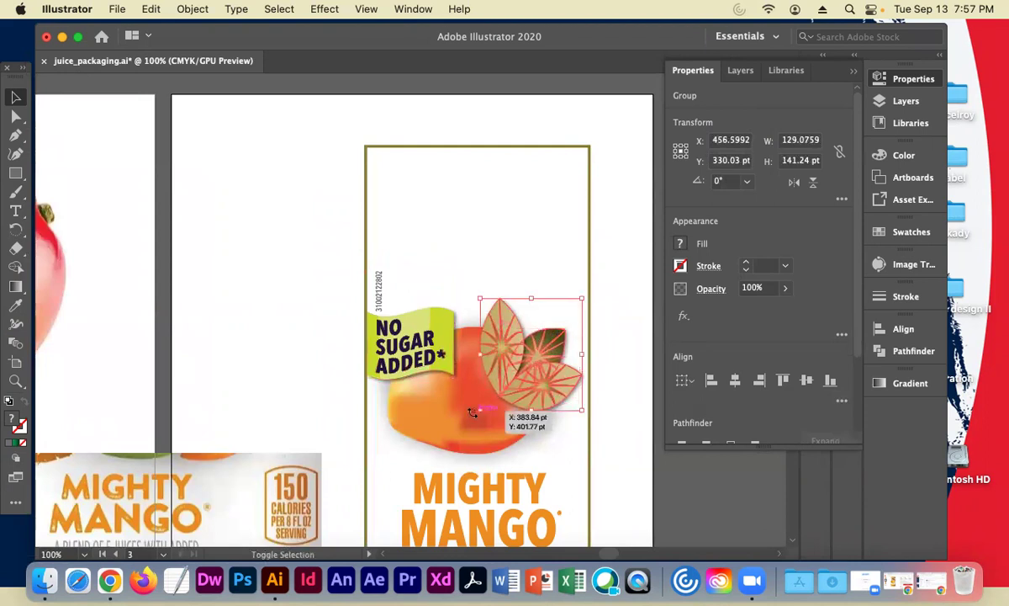
pyautogui.keyDown('shift'); pyautogui.click(418, 389); pyautogui.keyUp('shift')
pyautogui.keyDown('shift'); pyautogui.click(432, 389); pyautogui.keyUp('shift')
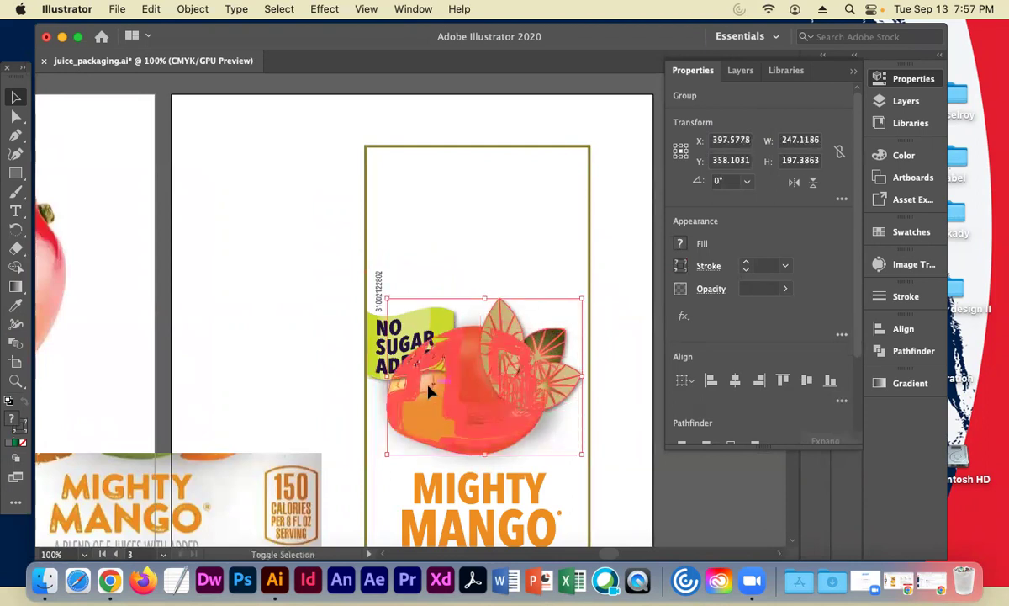
pyautogui.keyDown('shift'); pyautogui.click(402, 410); pyautogui.keyUp('shift')
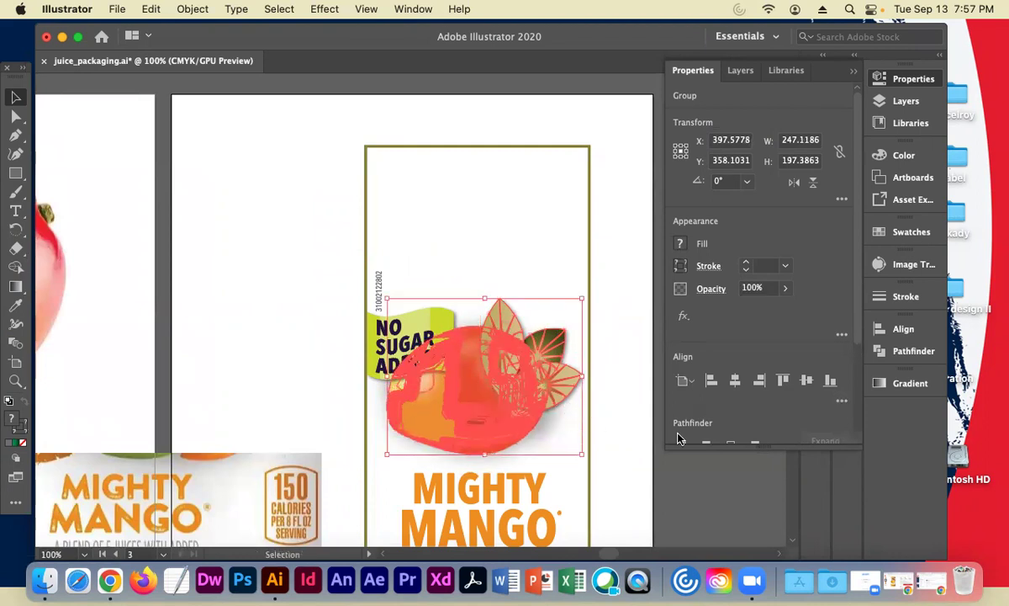
pyautogui.press('Down')
pyautogui.press('Down')
pyautogui.press('Down')
pyautogui.press('Down')
pyautogui.press('Down')
pyautogui.press('Down')
pyautogui.press('Down')
pyautogui.press('Down')
pyautogui.press('Down')
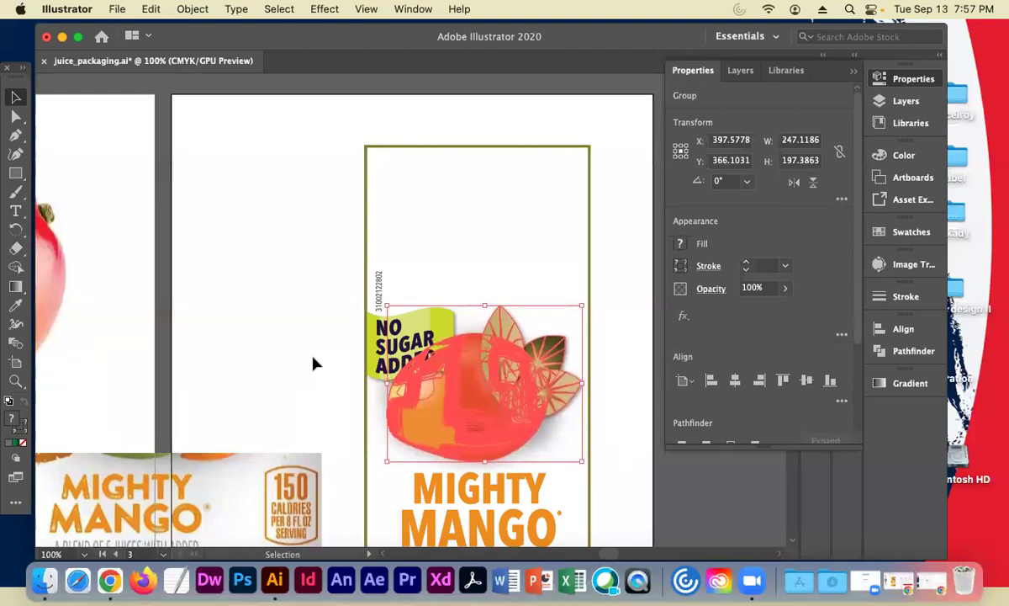
pyautogui.click(312, 356)
pyautogui.press('super+minus')
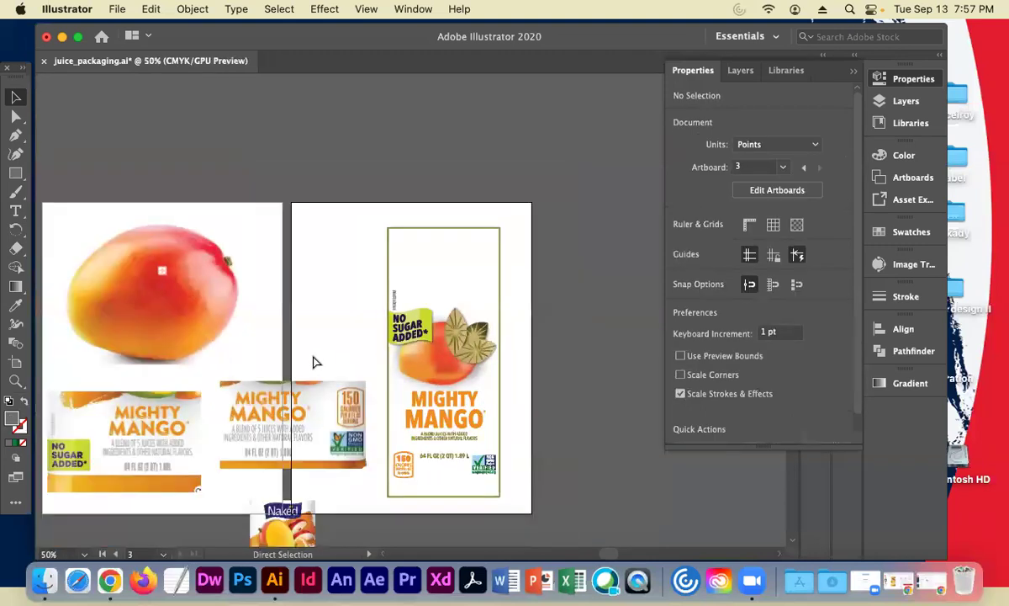
# Pan across the label, carton and iguana artboards, then show the Layers panel
pyautogui.moveTo(437, 345); pyautogui.dragTo(416, 369)
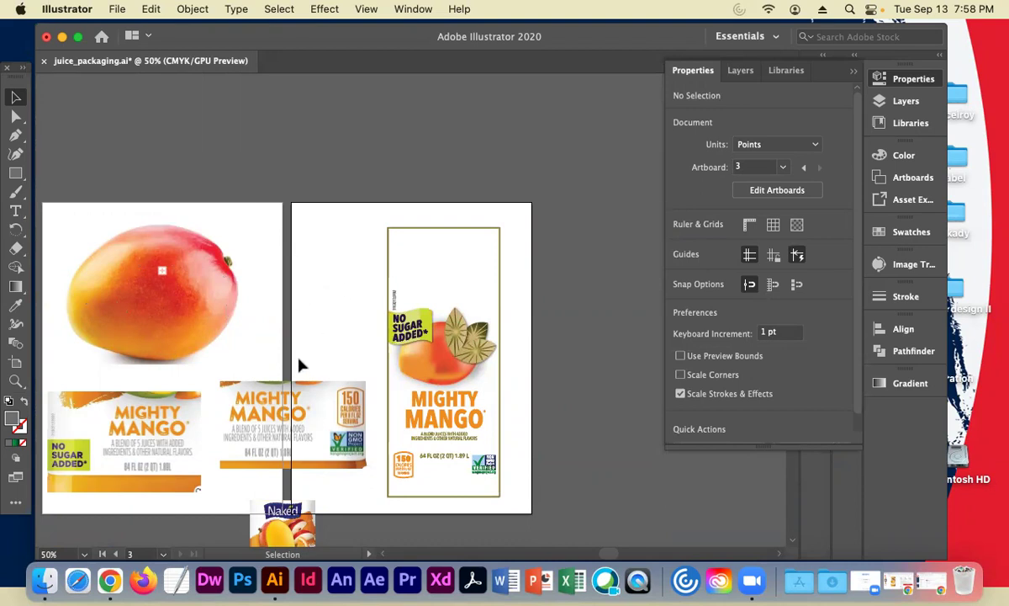
pyautogui.moveTo(307, 380); pyautogui.dragTo(395, 313)
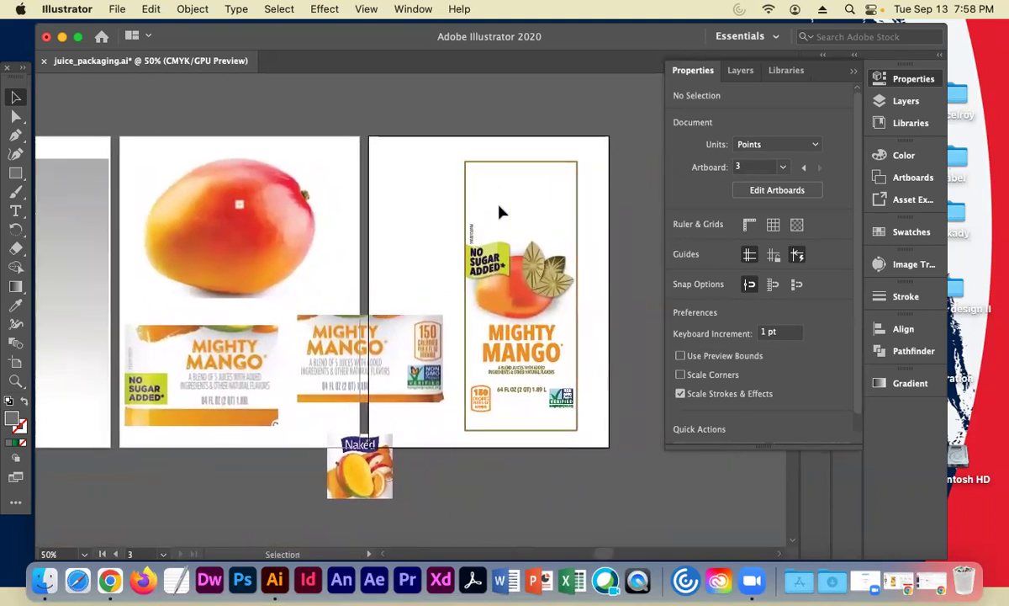
pyautogui.click(471, 196)
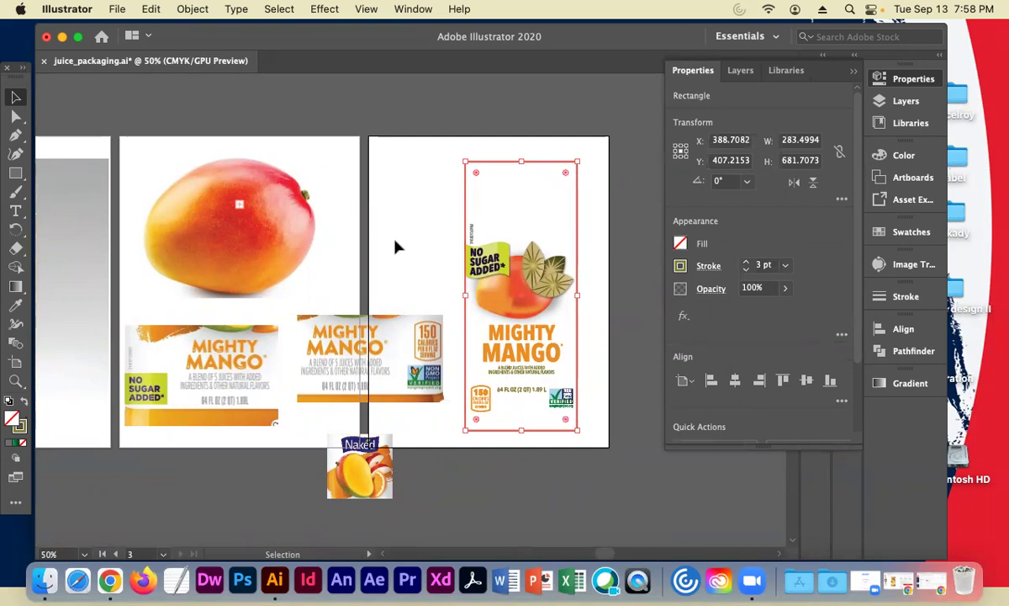
pyautogui.click(530, 486)
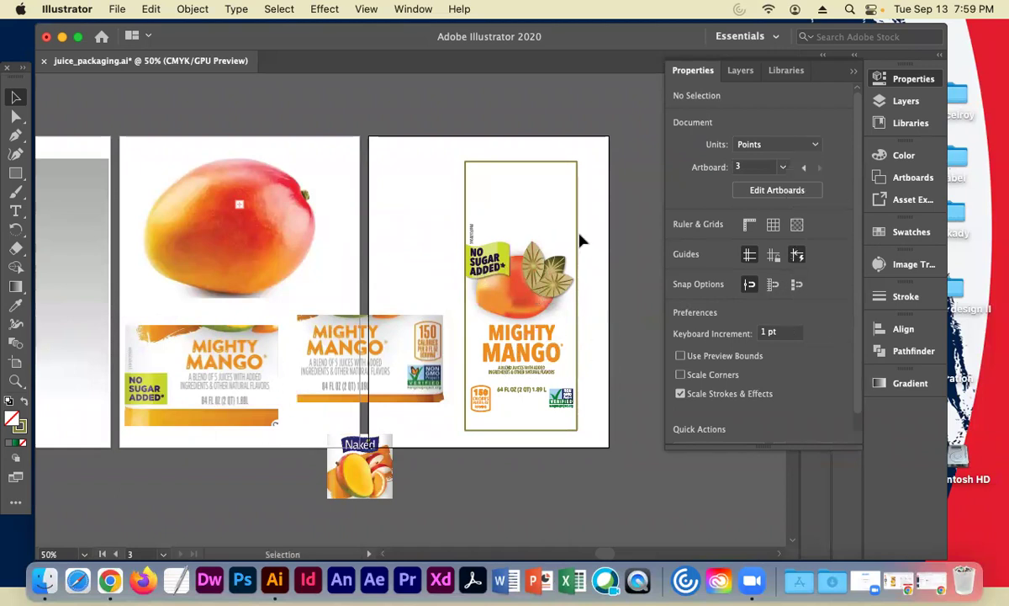
pyautogui.moveTo(367, 299); pyautogui.dragTo(543, 282)
pyautogui.moveTo(330, 316); pyautogui.dragTo(558, 316)
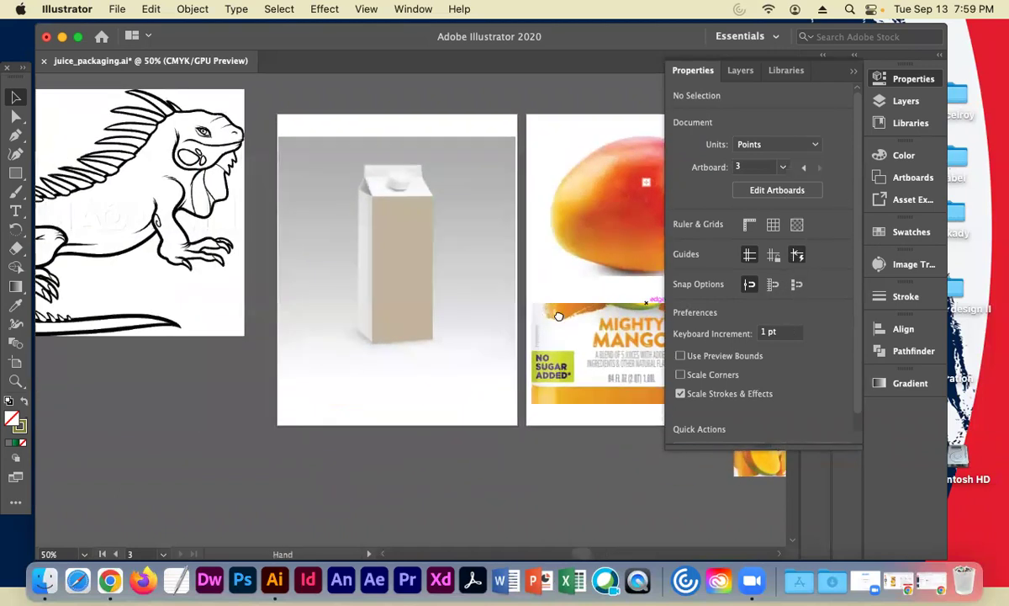
pyautogui.moveTo(471, 288); pyautogui.dragTo(235, 331)
pyautogui.moveTo(362, 323)
pyautogui.mouseDown()
pyautogui.moveTo(293, 311)
pyautogui.moveTo(203, 333)
pyautogui.mouseUp()
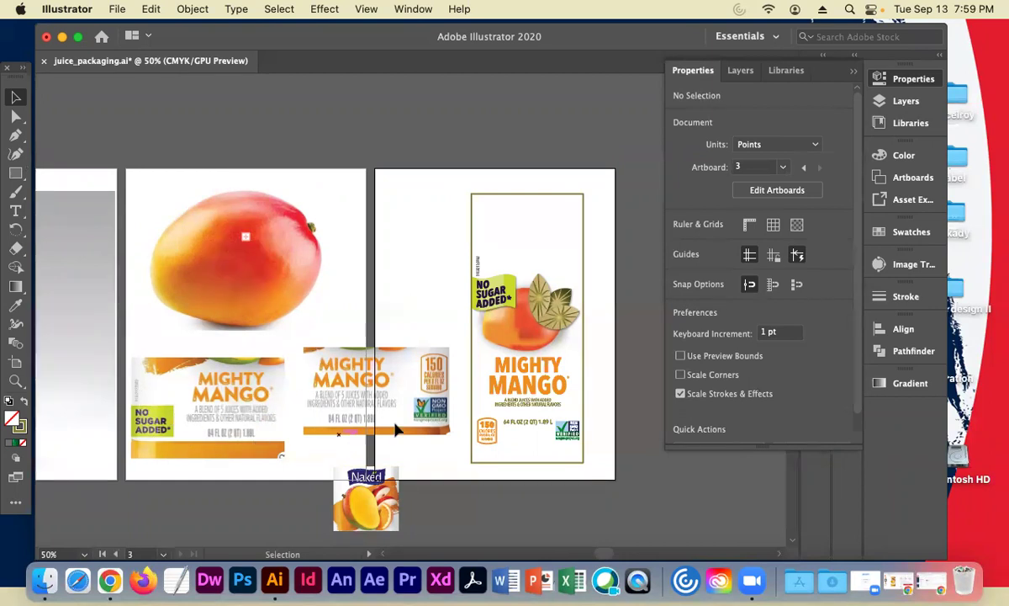
pyautogui.click(907, 102)
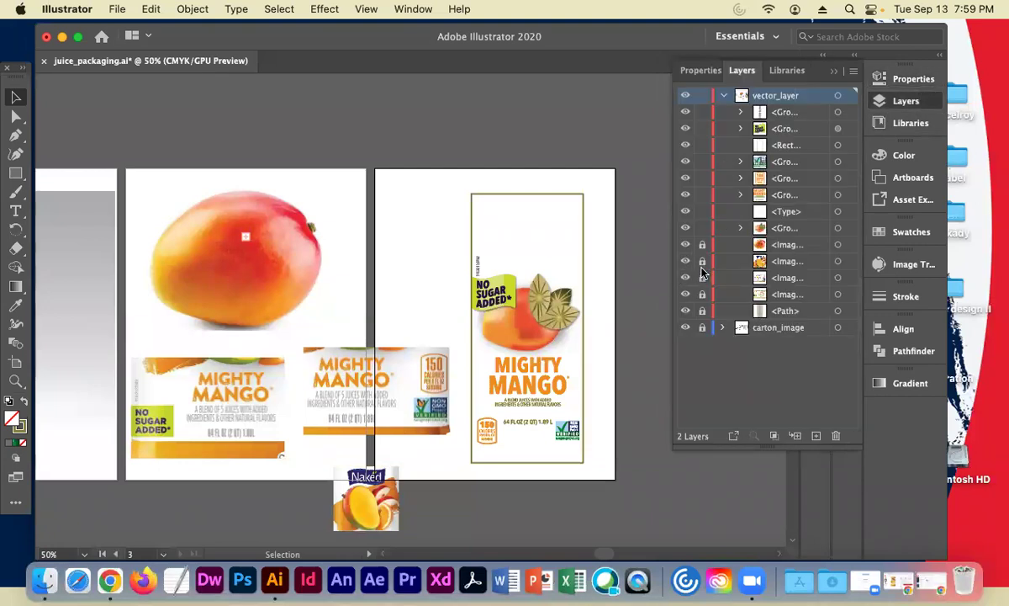
# Hide the mango photo and reference label images, keeping the path layer visible
pyautogui.moveTo(702, 261)
pyautogui.mouseDown()
pyautogui.moveTo(701, 296)
pyautogui.moveTo(702, 261)
pyautogui.mouseUp()
pyautogui.click(686, 262)
pyautogui.click(685, 278)
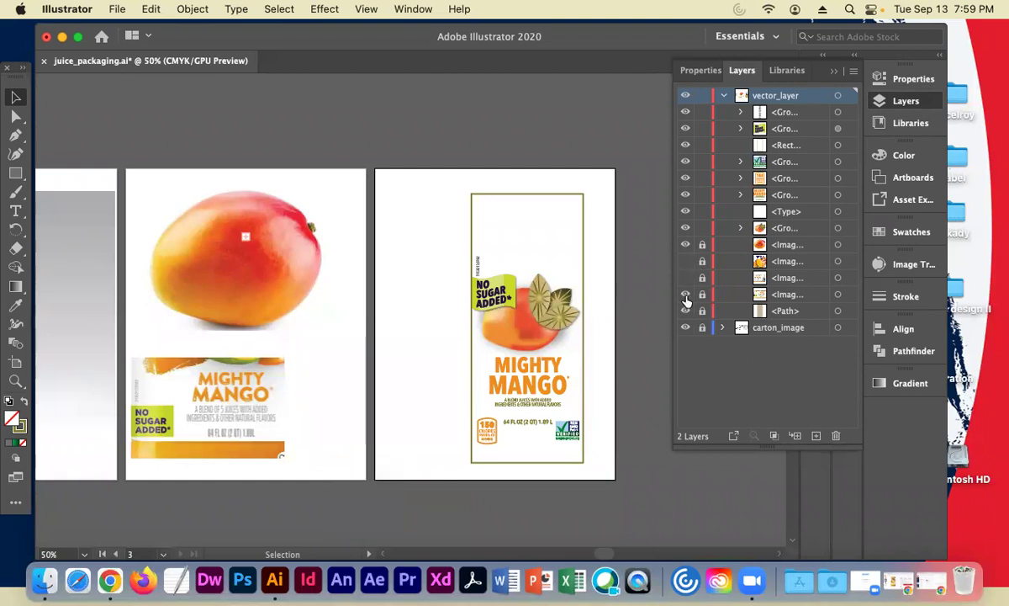
pyautogui.click(685, 296)
pyautogui.click(685, 312)
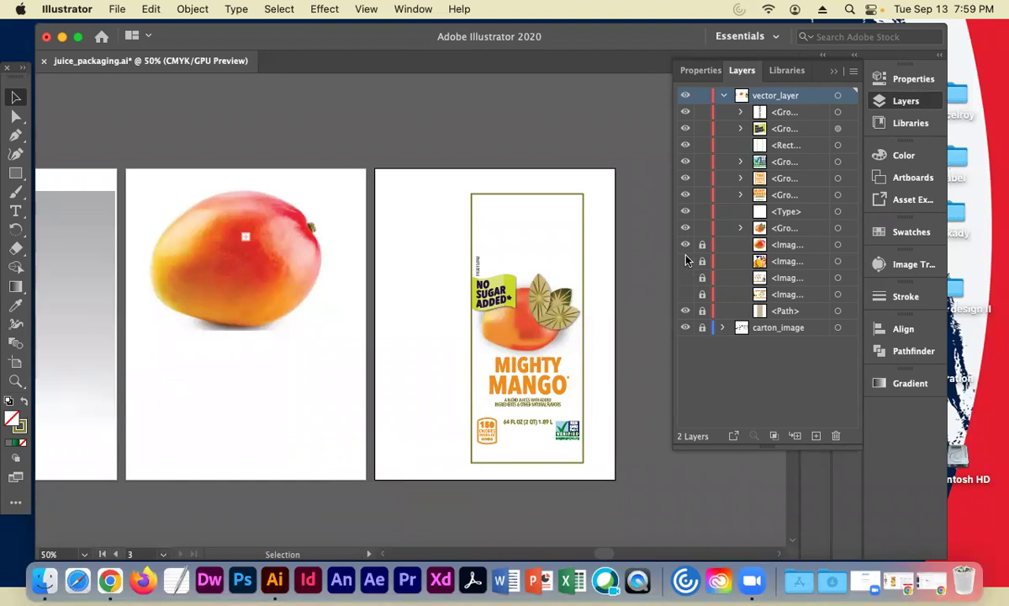
pyautogui.click(685, 245)
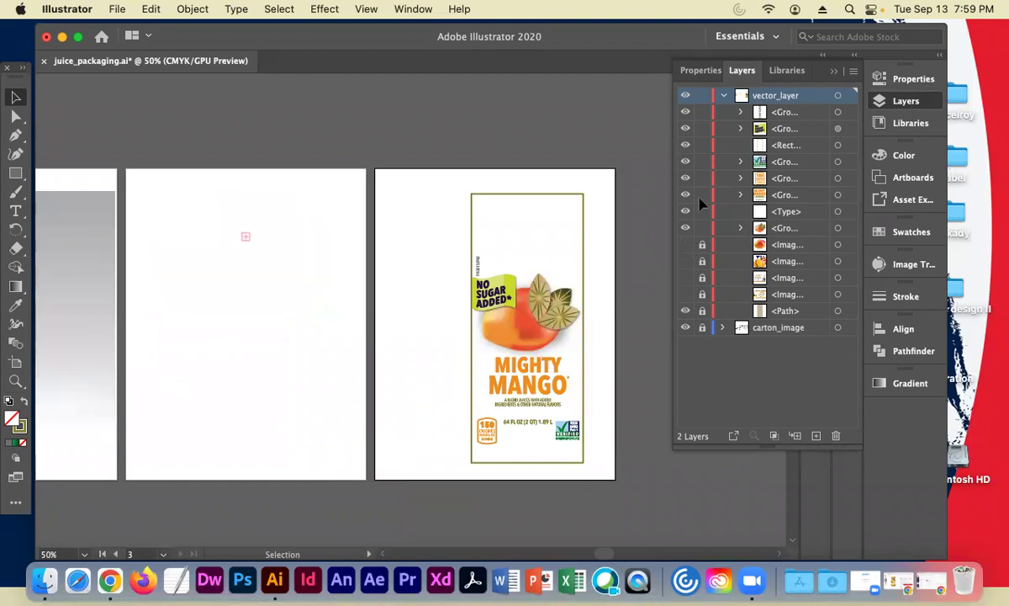
# Marquee-select the label artwork and enlarge it, undoing the accidental move
pyautogui.moveTo(459, 219); pyautogui.dragTo(597, 503)
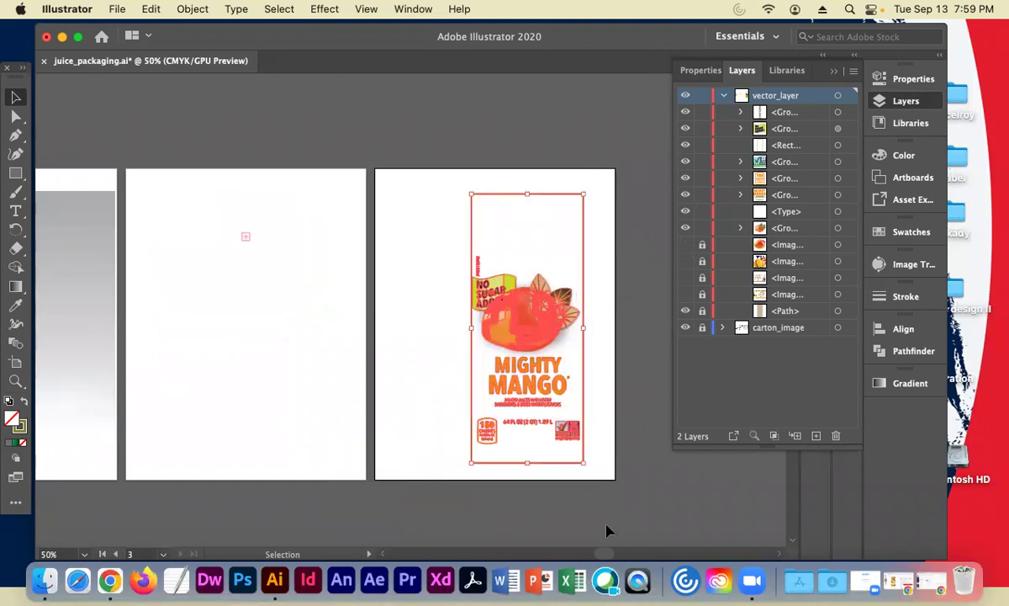
pyautogui.moveTo(475, 192)
pyautogui.mouseDown()
pyautogui.moveTo(460, 183)
pyautogui.moveTo(482, 199)
pyautogui.mouseUp()
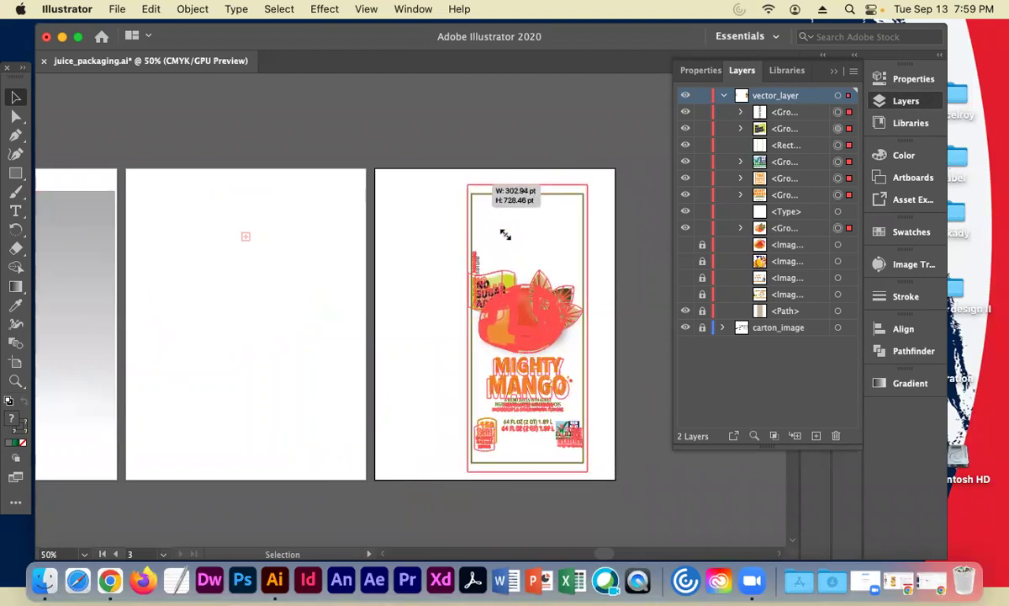
pyautogui.moveTo(551, 340); pyautogui.dragTo(386, 307)
pyautogui.press('super+z')
pyautogui.click(363, 349)
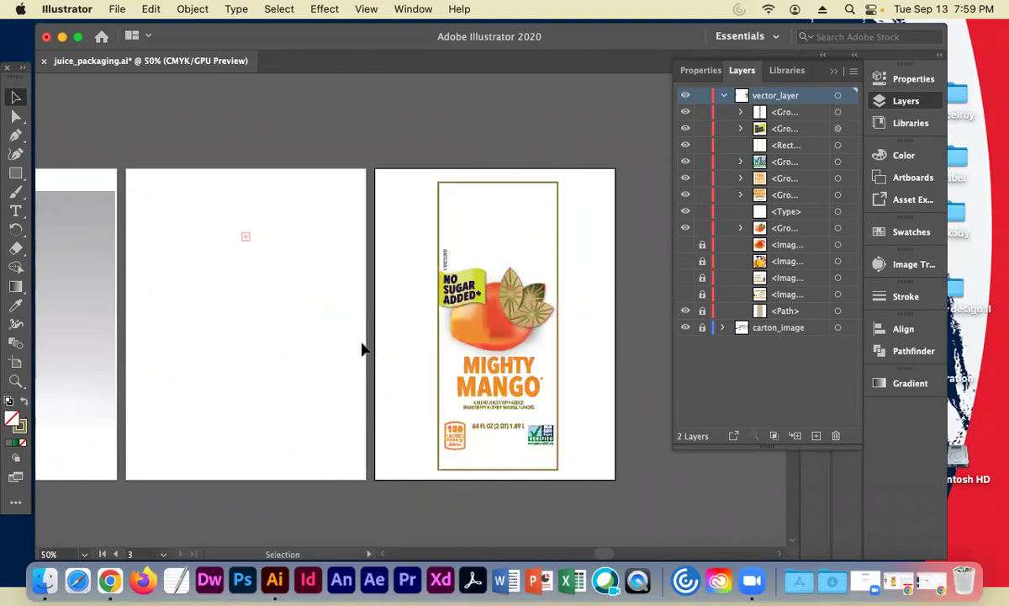
# Pan the view over to the whole iguana artboard
pyautogui.moveTo(277, 375)
pyautogui.mouseDown()
pyautogui.moveTo(348, 352)
pyautogui.moveTo(484, 362)
pyautogui.mouseUp()
pyautogui.moveTo(192, 331); pyautogui.dragTo(459, 354)
pyautogui.moveTo(262, 383); pyautogui.dragTo(411, 383)
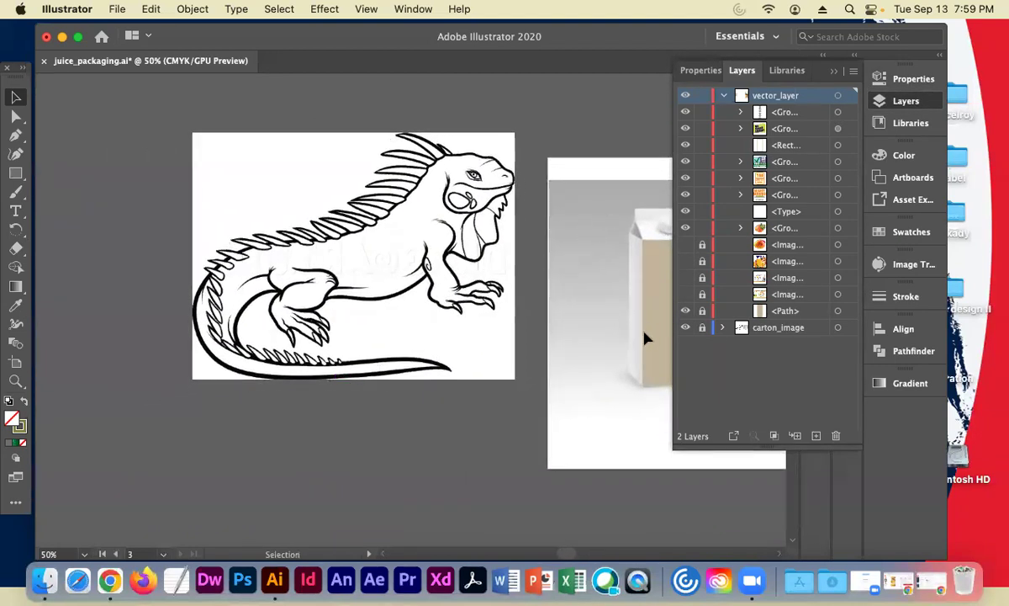
# Move the iguana sketch down-left and display its Properties settings
pyautogui.click(686, 330)
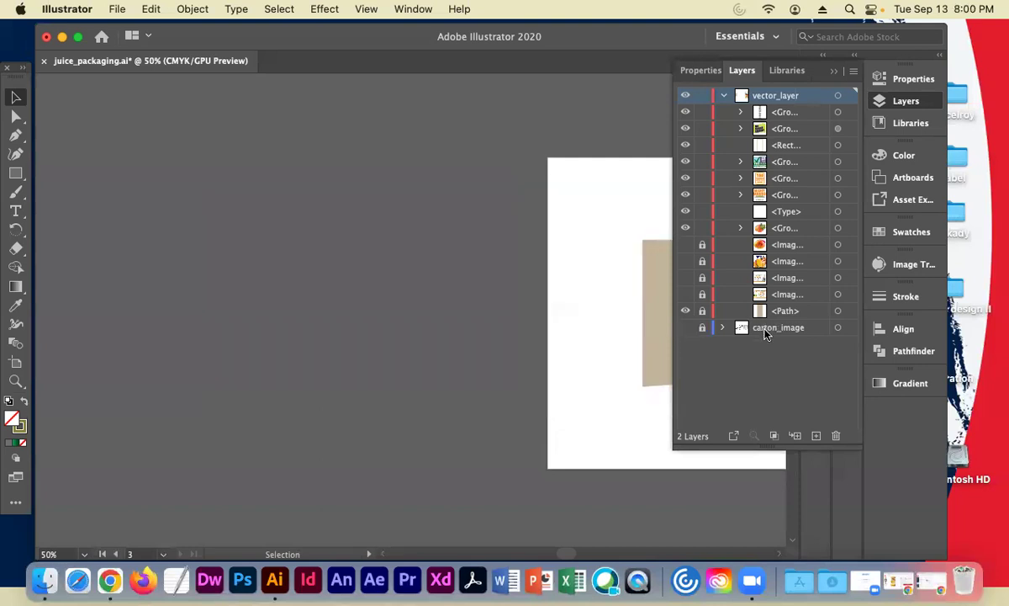
pyautogui.click(686, 327)
pyautogui.moveTo(429, 267); pyautogui.dragTo(403, 314)
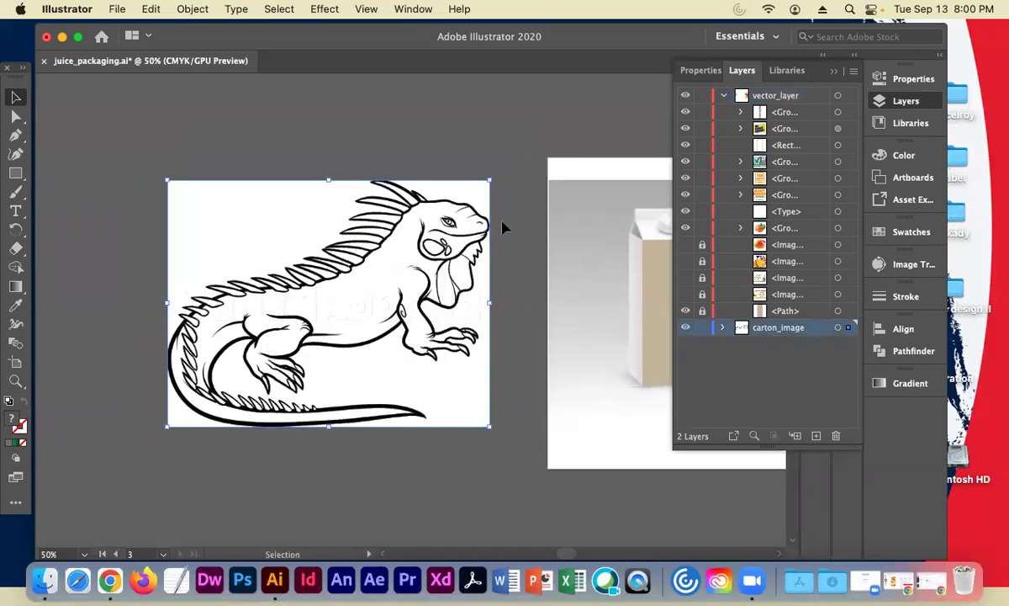
pyautogui.click(458, 160)
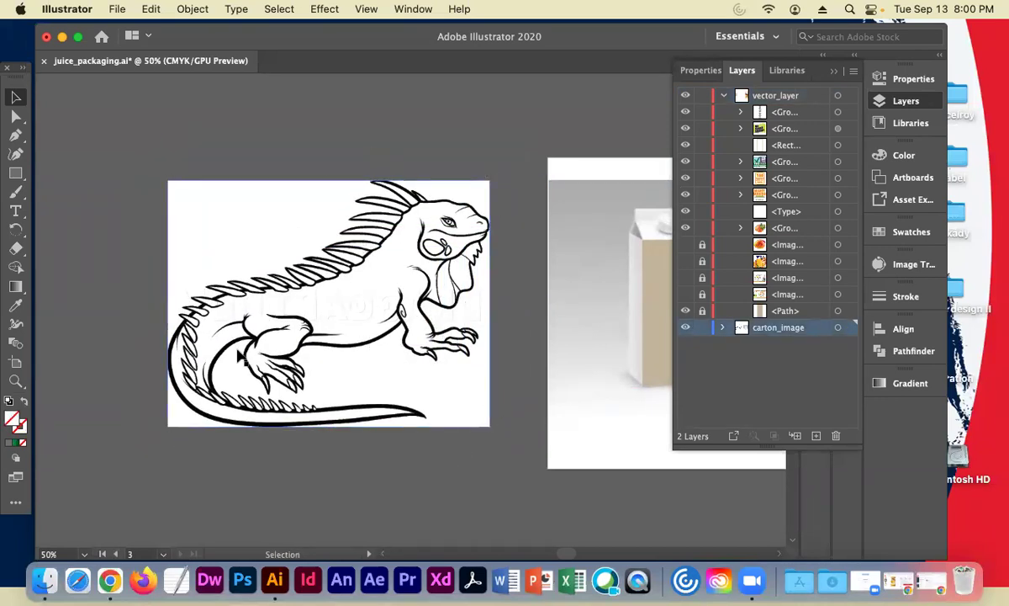
pyautogui.click(366, 297)
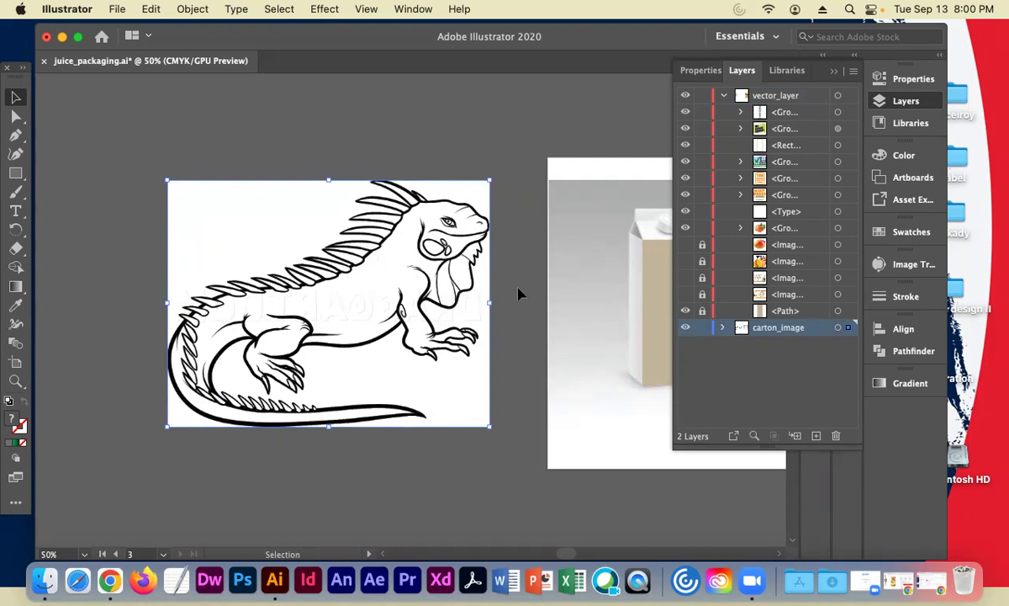
pyautogui.click(891, 78)
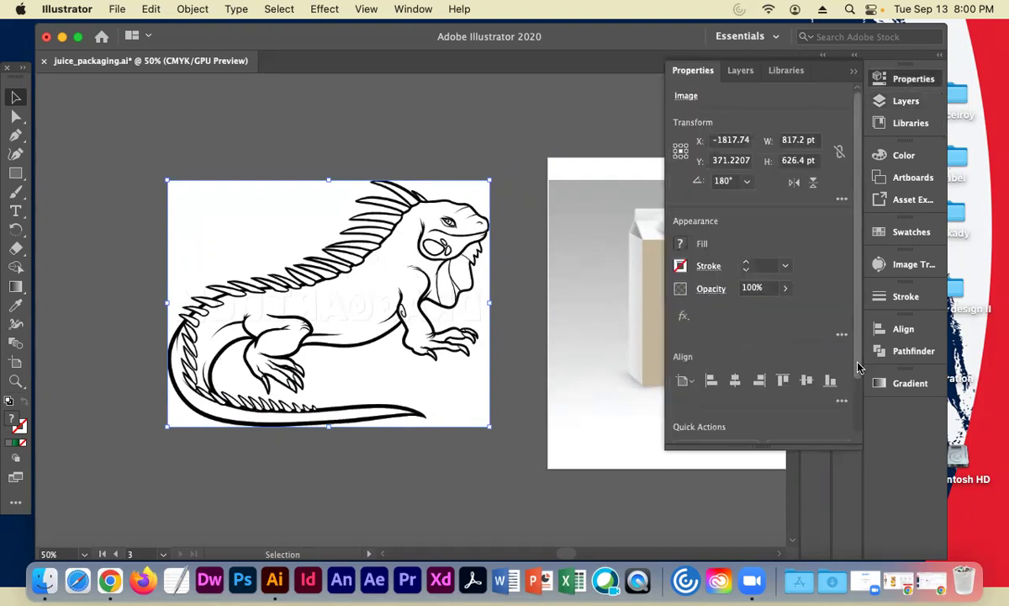
# Trace the iguana with the Black and White Logo preset after undoing a 3 Colors trace
pyautogui.scroll(-3, 858, 436)
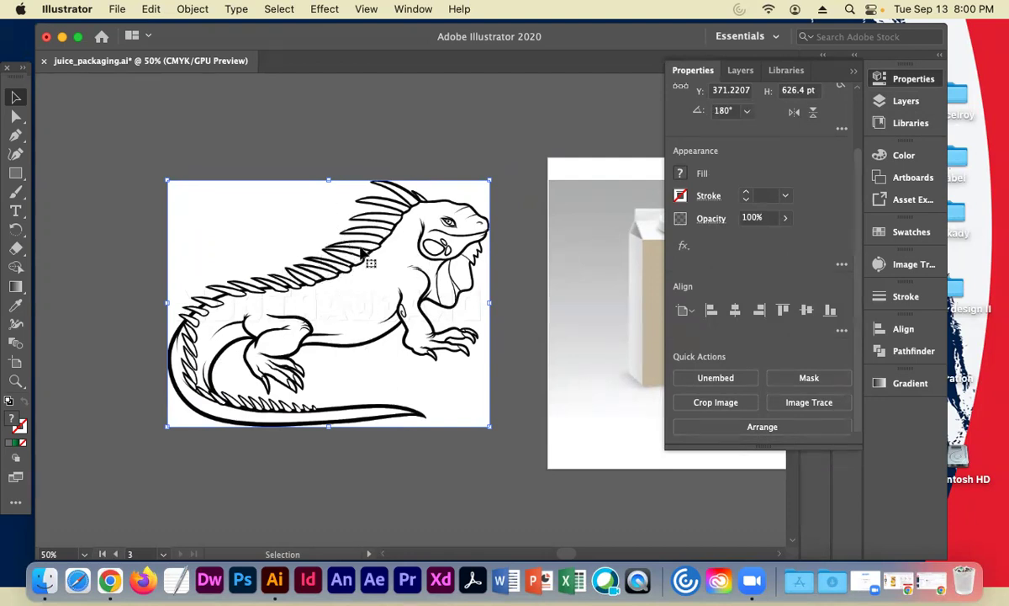
pyautogui.click(798, 403)
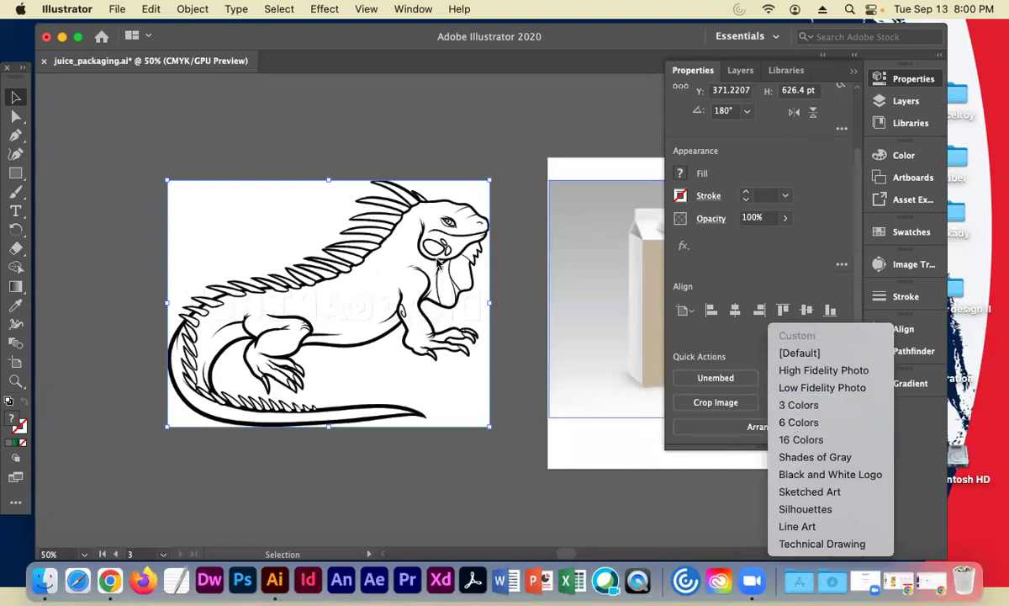
pyautogui.click(792, 405)
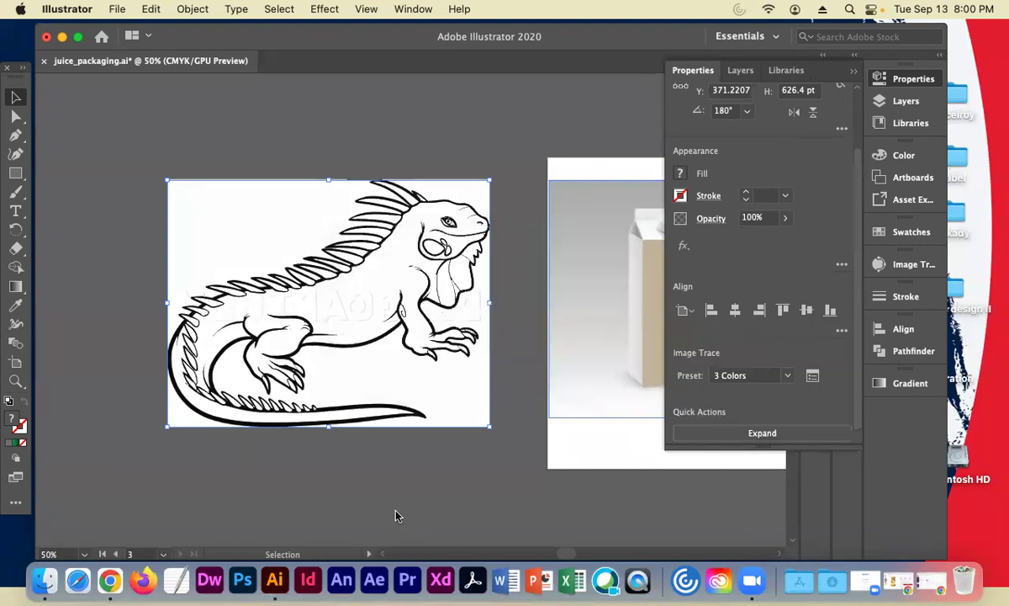
pyautogui.press('super+z')
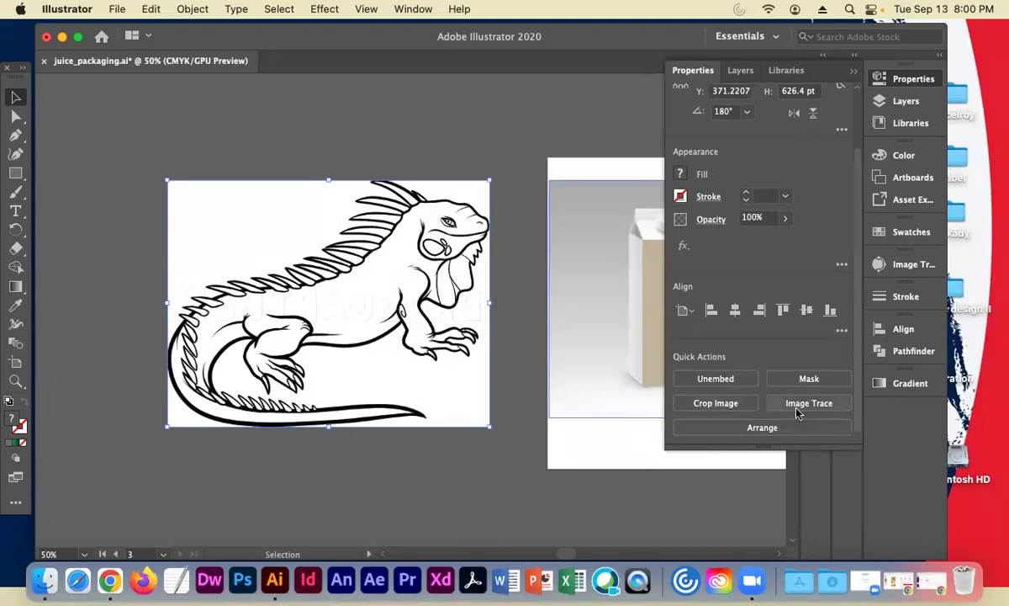
pyautogui.click(800, 408)
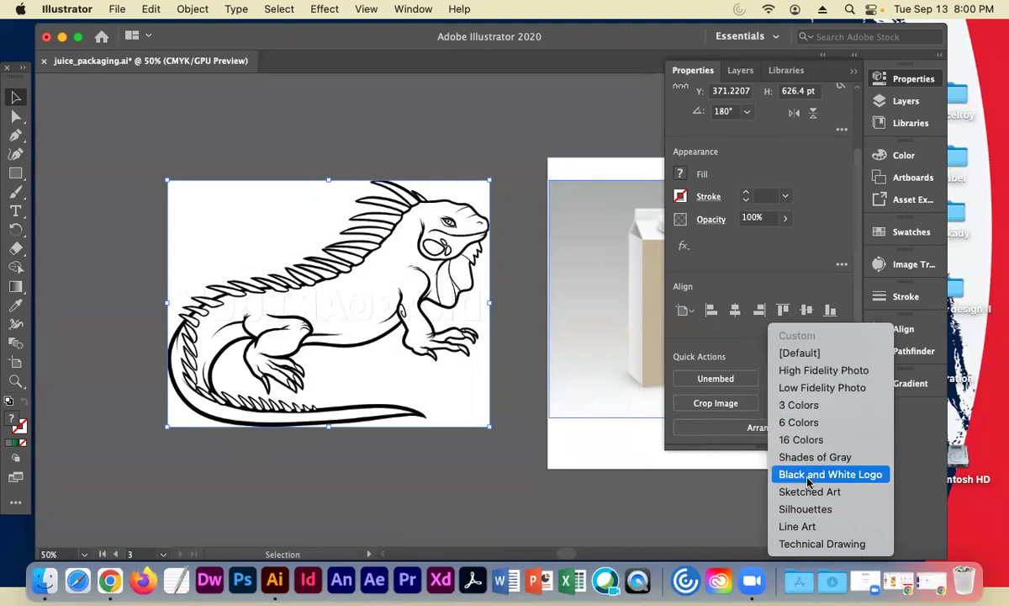
pyautogui.click(535, 475)
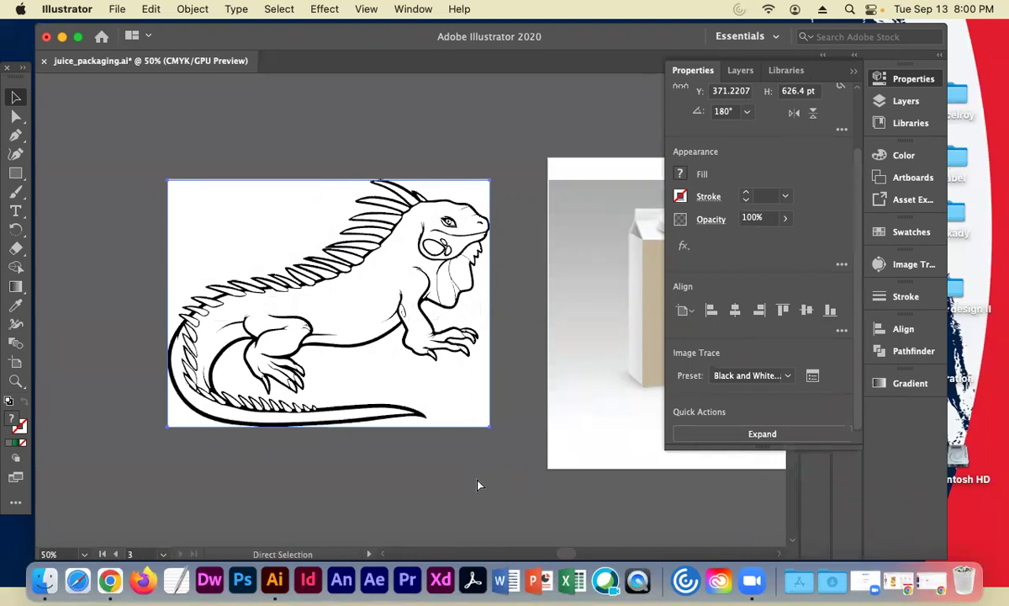
pyautogui.press('super+equal')
pyautogui.press('space')
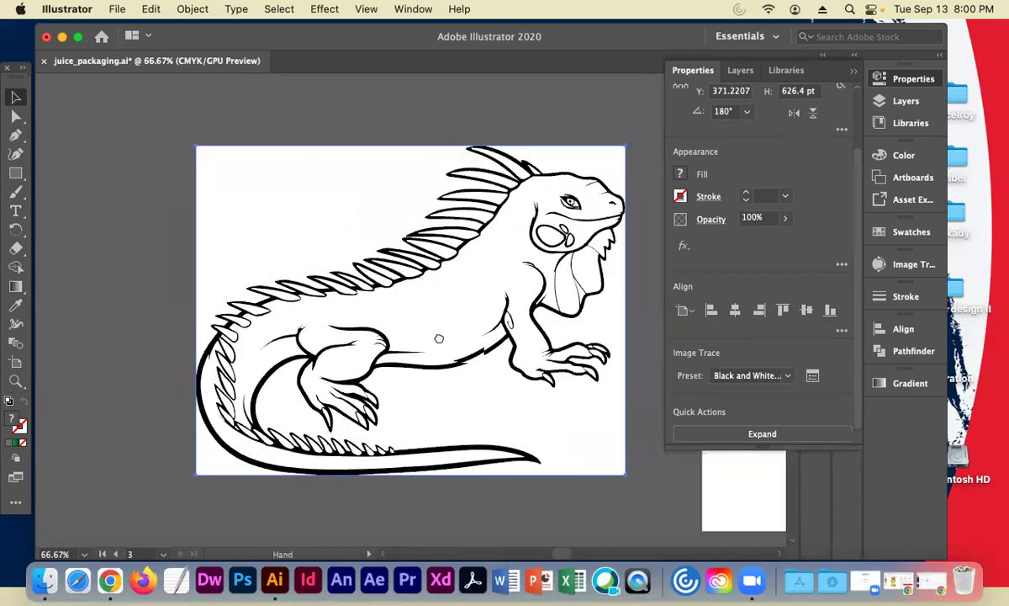
# Expand the traced iguana into editable vector paths
pyautogui.moveTo(445, 330); pyautogui.dragTo(340, 299)
pyautogui.scroll(-1, 816, 378)
pyautogui.click(763, 433)
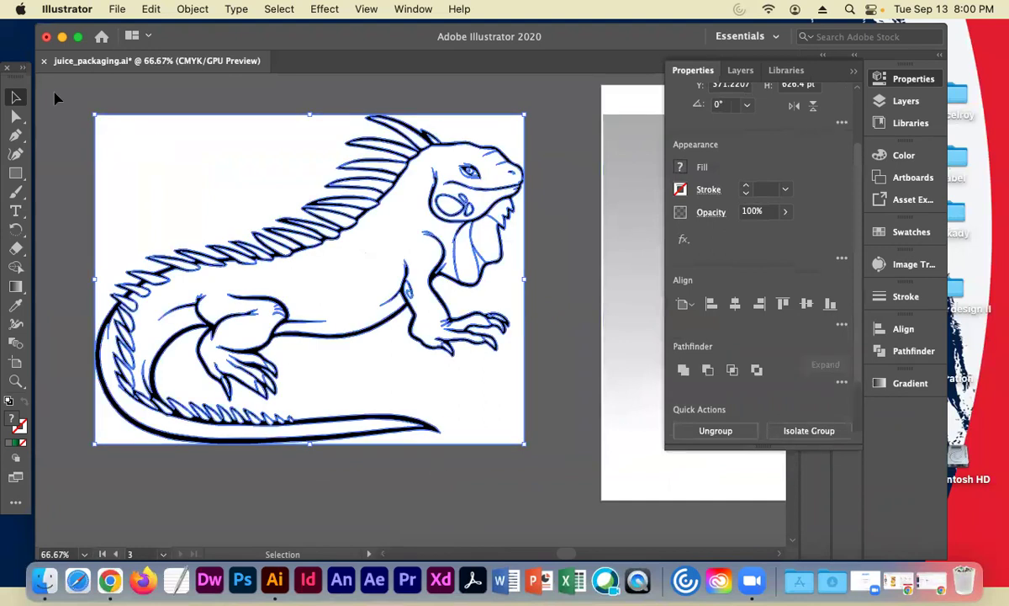
# Delete the white background paths behind the spines and around the body
pyautogui.click(54, 99)
pyautogui.click(15, 116)
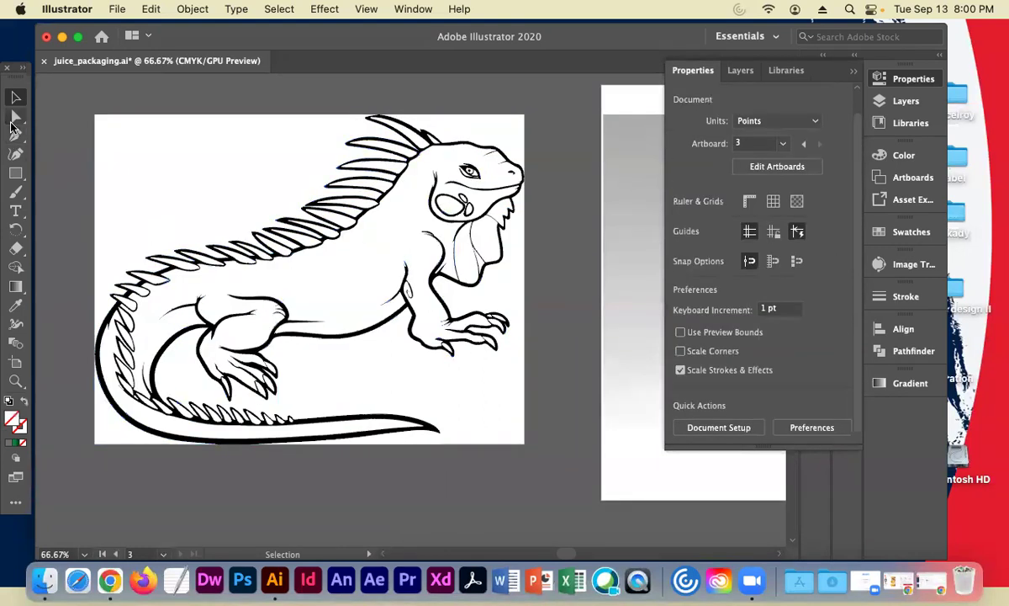
pyautogui.click(211, 285)
pyautogui.moveTo(211, 285); pyautogui.dragTo(391, 364)
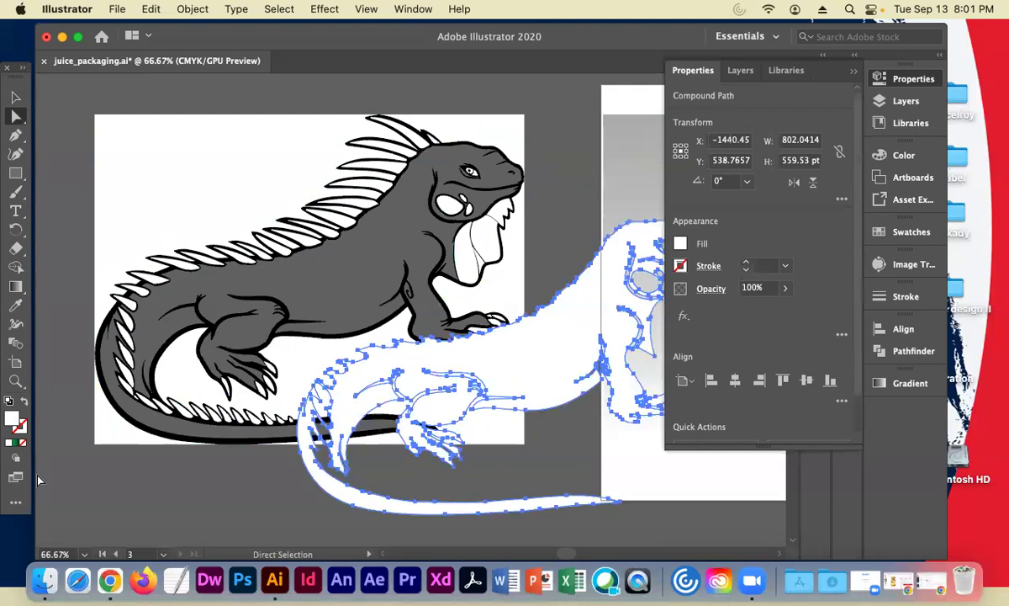
pyautogui.press('super+z')
pyautogui.click(173, 190)
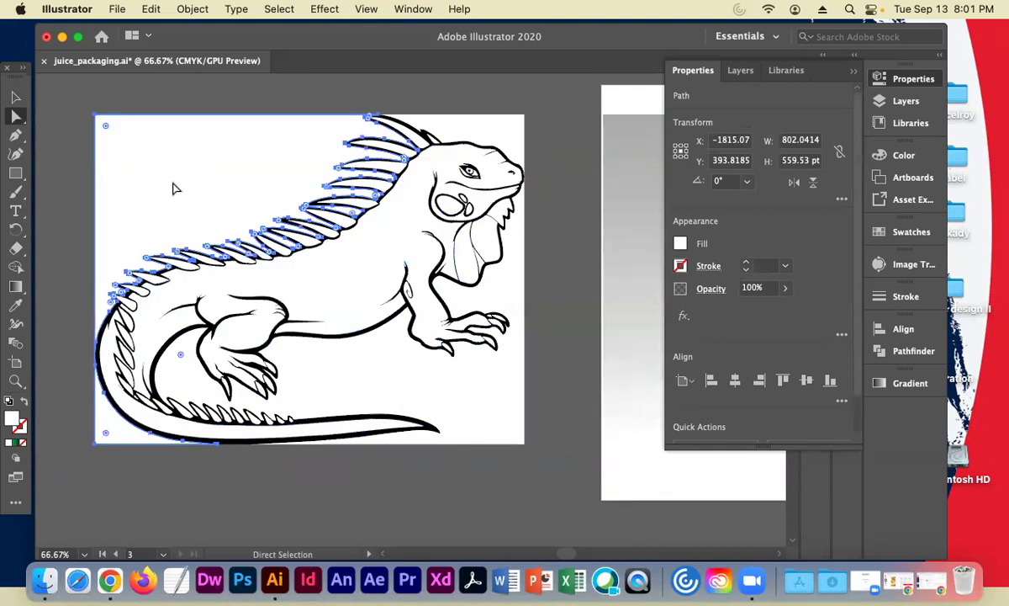
pyautogui.press('Delete')
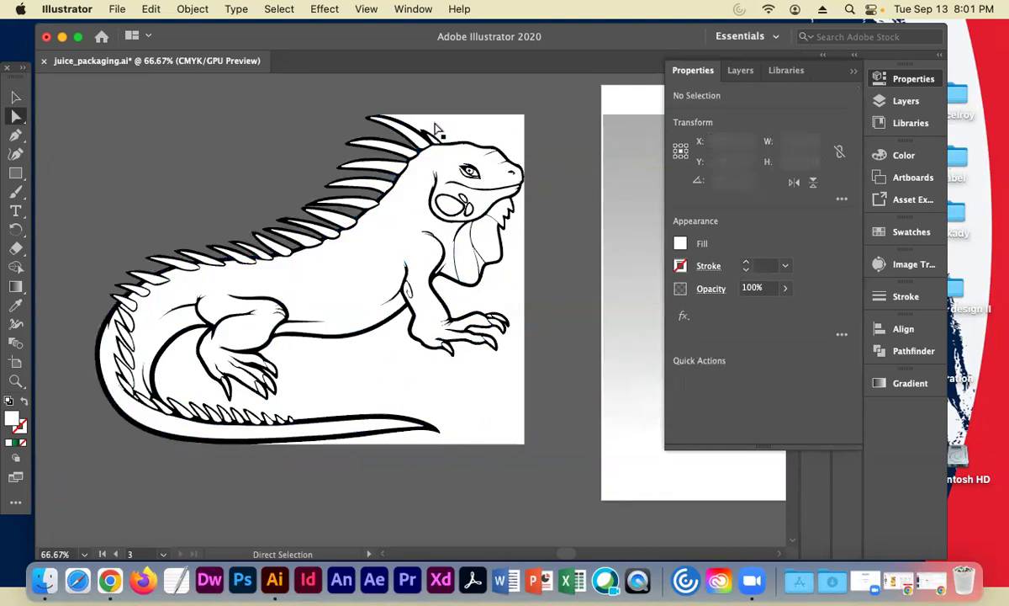
pyautogui.click(416, 129)
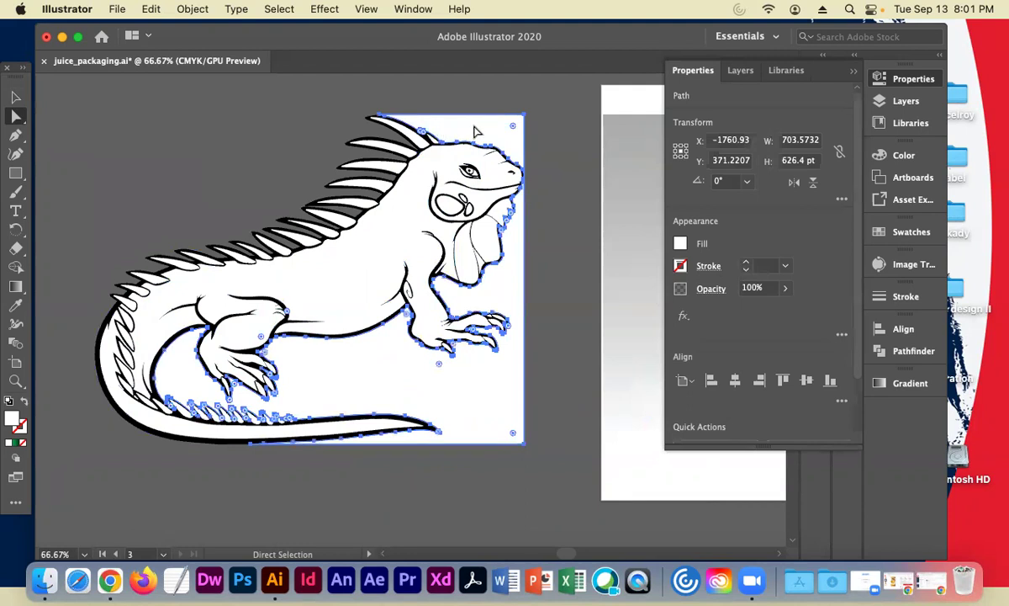
pyautogui.press('Delete')
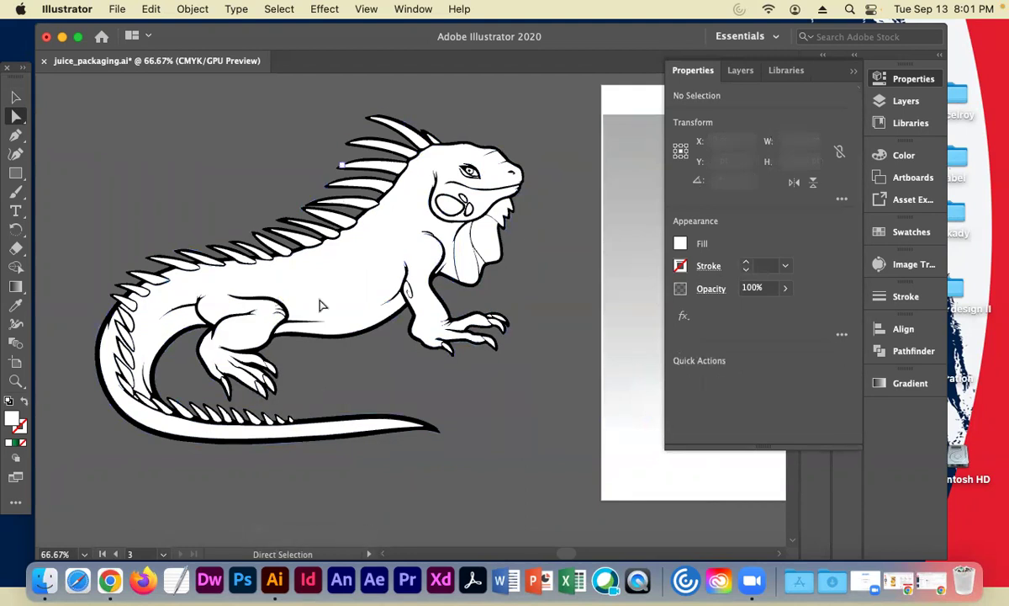
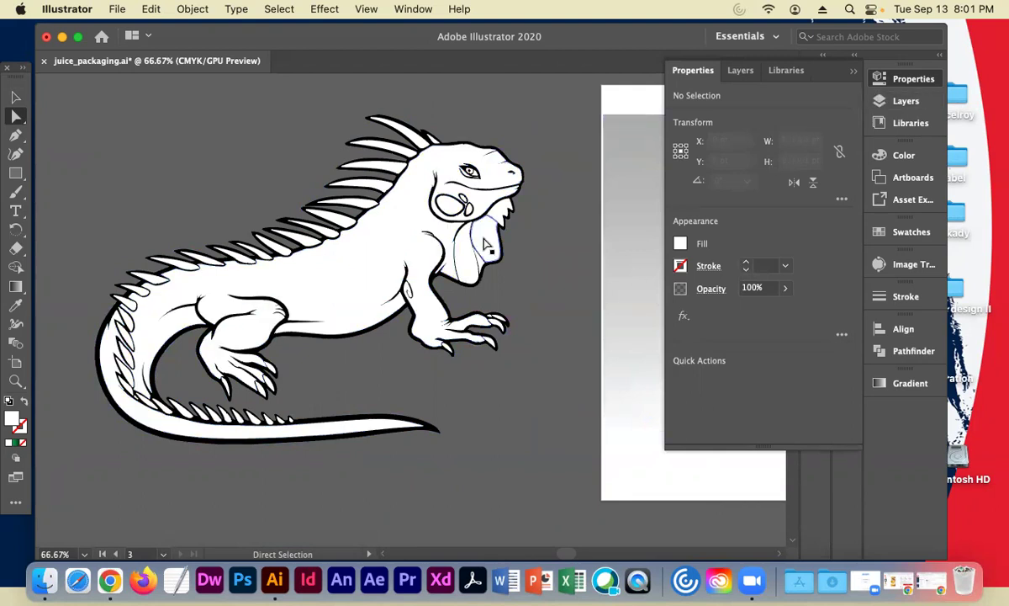
# Fill the crest spikes on the iguana's head with the olive green swatch
pyautogui.click(413, 141)
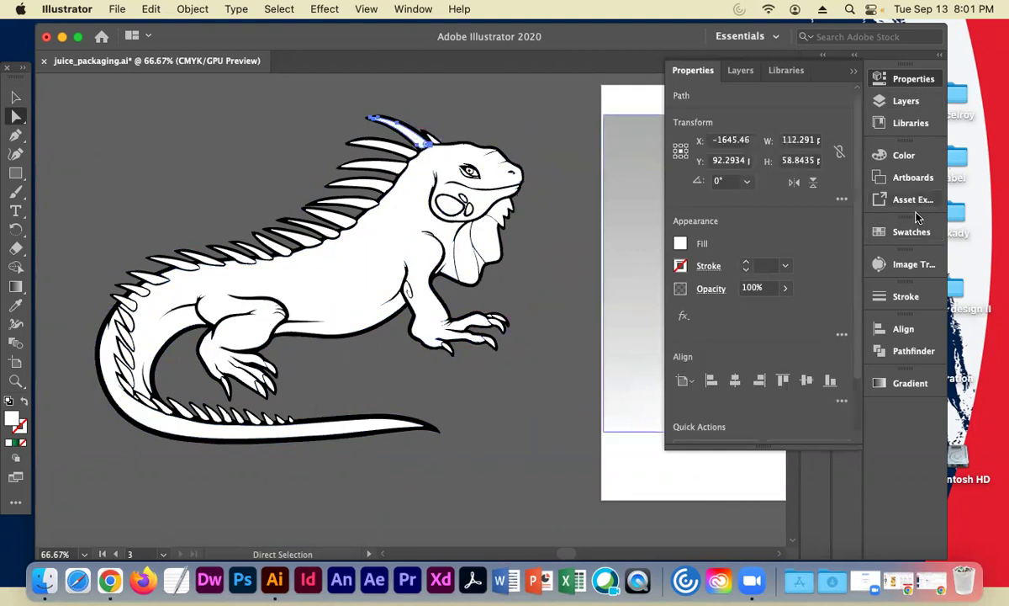
pyautogui.click(902, 233)
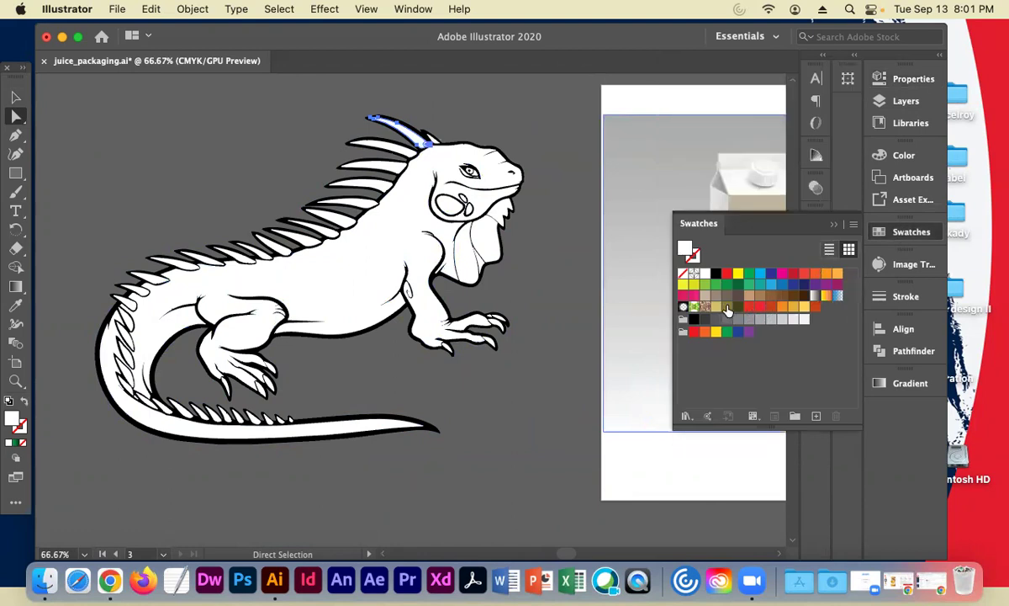
pyautogui.click(727, 307)
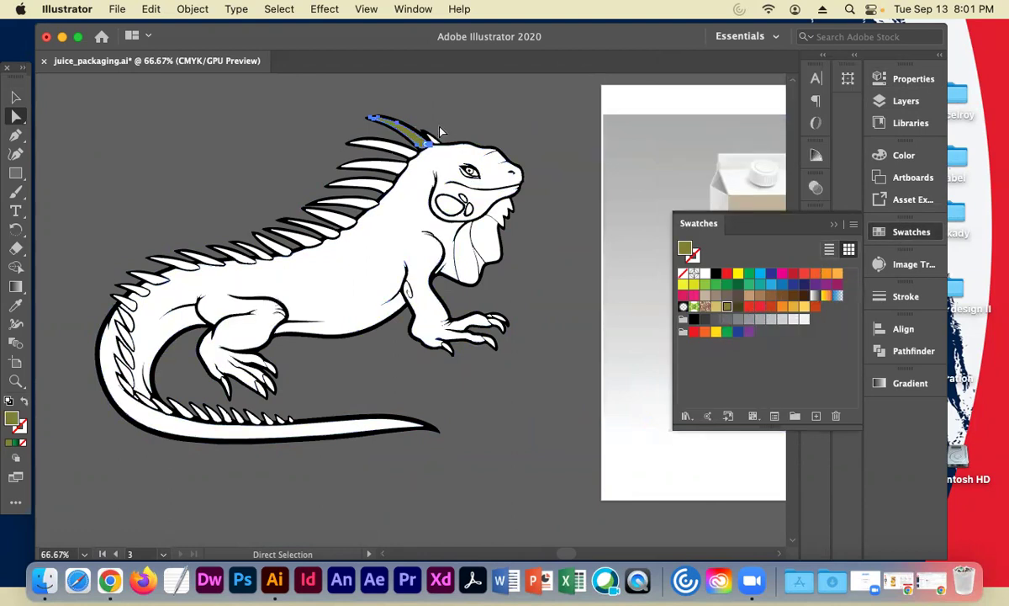
pyautogui.press('super+equal')
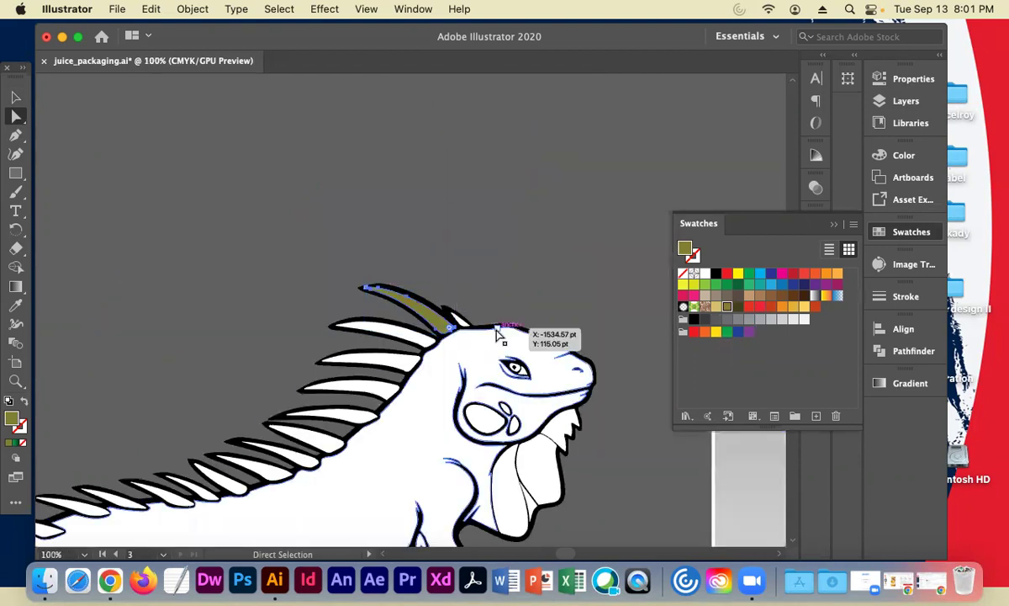
pyautogui.click(402, 332)
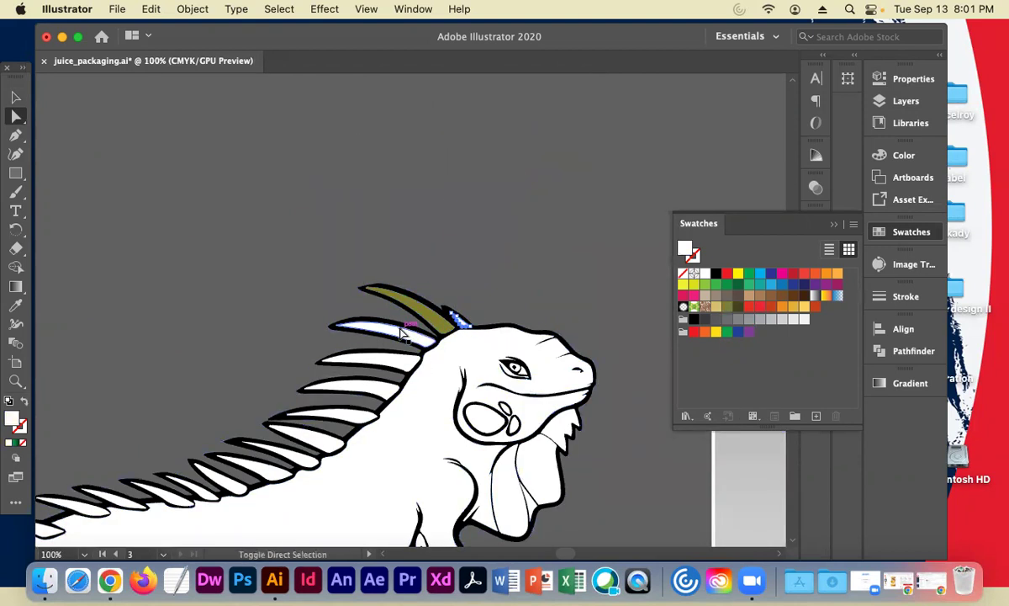
pyautogui.keyDown('shift'); pyautogui.click(381, 365); pyautogui.keyUp('shift')
pyautogui.keyDown('shift'); pyautogui.click(379, 392); pyautogui.keyUp('shift')
pyautogui.keyDown('shift'); pyautogui.click(319, 421); pyautogui.keyUp('shift')
pyautogui.keyDown('shift'); pyautogui.click(299, 462); pyautogui.keyUp('shift')
pyautogui.click(728, 309)
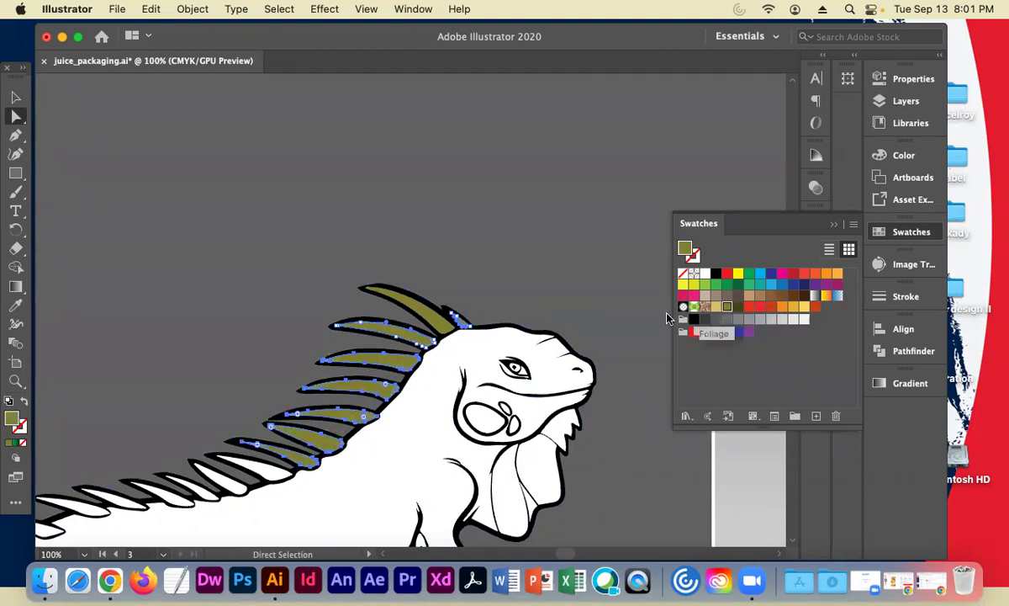
# Fill the seven crest spikes along the iguana's back olive green
pyautogui.moveTo(223, 392); pyautogui.dragTo(394, 100)
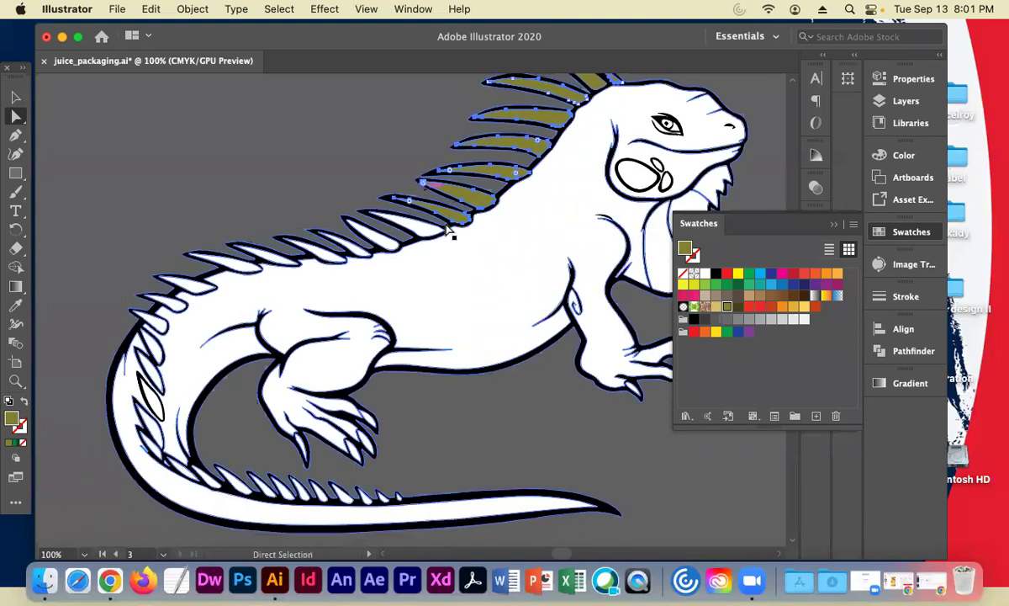
pyautogui.click(425, 225)
pyautogui.keyDown('shift'); pyautogui.click(380, 244); pyautogui.keyUp('shift')
pyautogui.keyDown('shift'); pyautogui.click(364, 252); pyautogui.keyUp('shift')
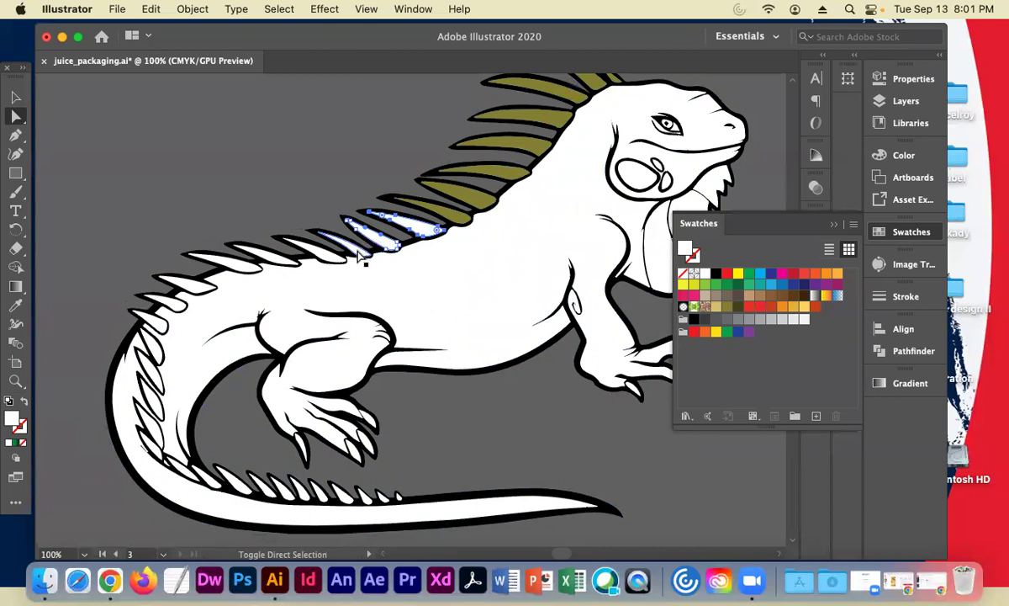
pyautogui.keyDown('shift'); pyautogui.click(316, 251); pyautogui.keyUp('shift')
pyautogui.keyDown('shift'); pyautogui.click(284, 249); pyautogui.keyUp('shift')
pyautogui.keyDown('shift'); pyautogui.click(266, 255); pyautogui.keyUp('shift')
pyautogui.keyDown('shift'); pyautogui.click(239, 268); pyautogui.keyUp('shift')
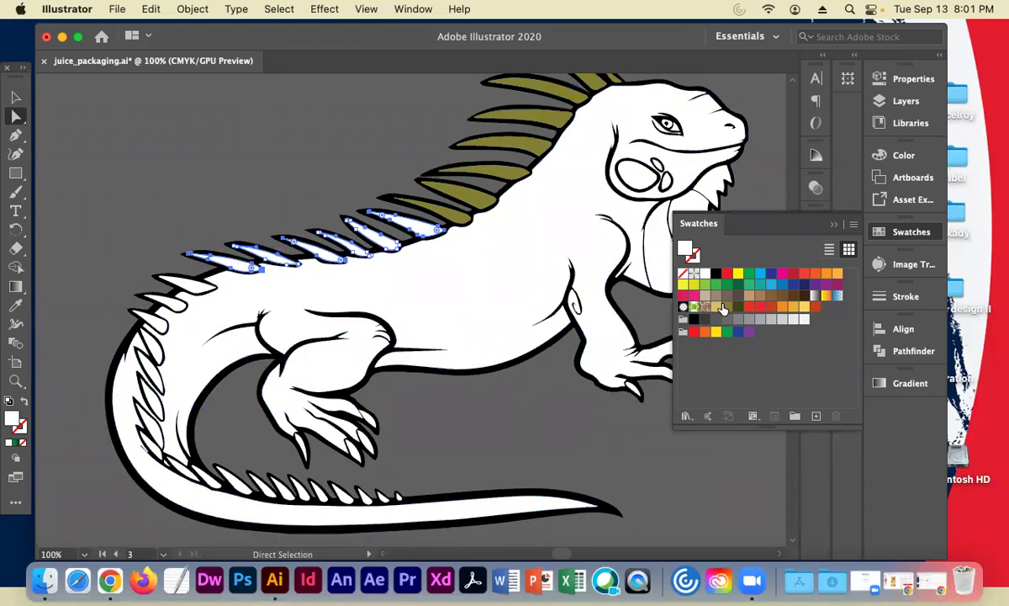
pyautogui.click(721, 307)
# Shift-select the spikes from the tail base to the lower tail, then clear the mistaken selection
pyautogui.click(195, 282)
pyautogui.keyDown('shift'); pyautogui.click(169, 300); pyautogui.keyUp('shift')
pyautogui.keyDown('shift'); pyautogui.click(160, 318); pyautogui.keyUp('shift')
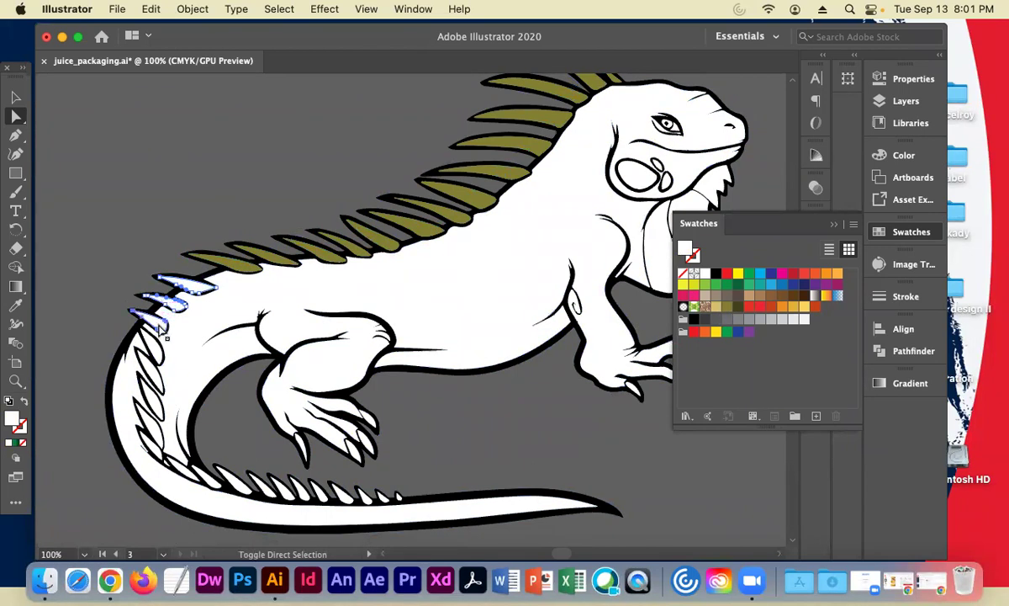
pyautogui.keyDown('shift'); pyautogui.click(150, 343); pyautogui.keyUp('shift')
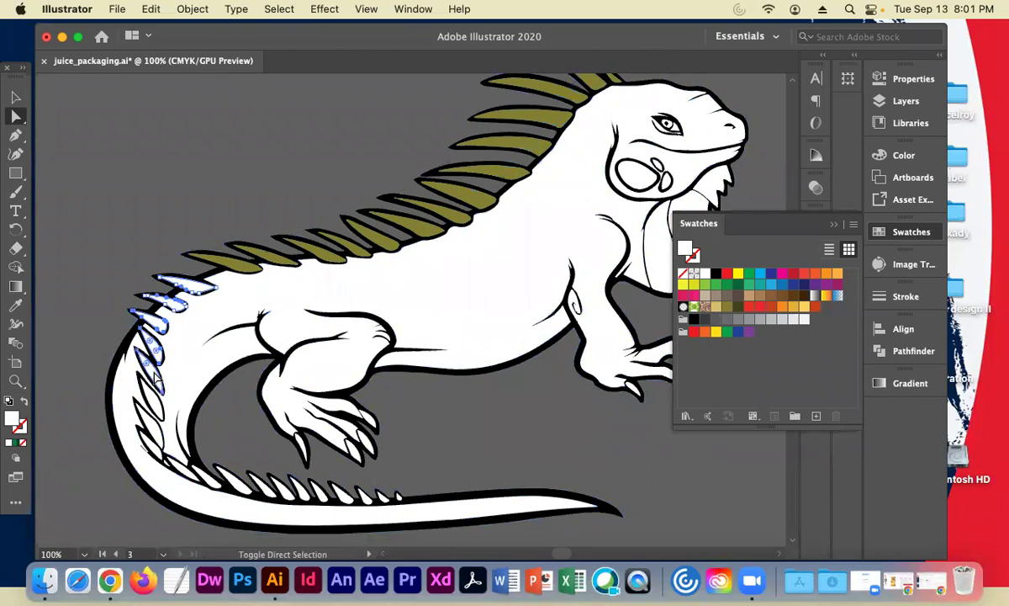
pyautogui.keyDown('shift'); pyautogui.click(152, 389); pyautogui.keyUp('shift')
pyautogui.keyDown('shift'); pyautogui.click(150, 425); pyautogui.keyUp('shift')
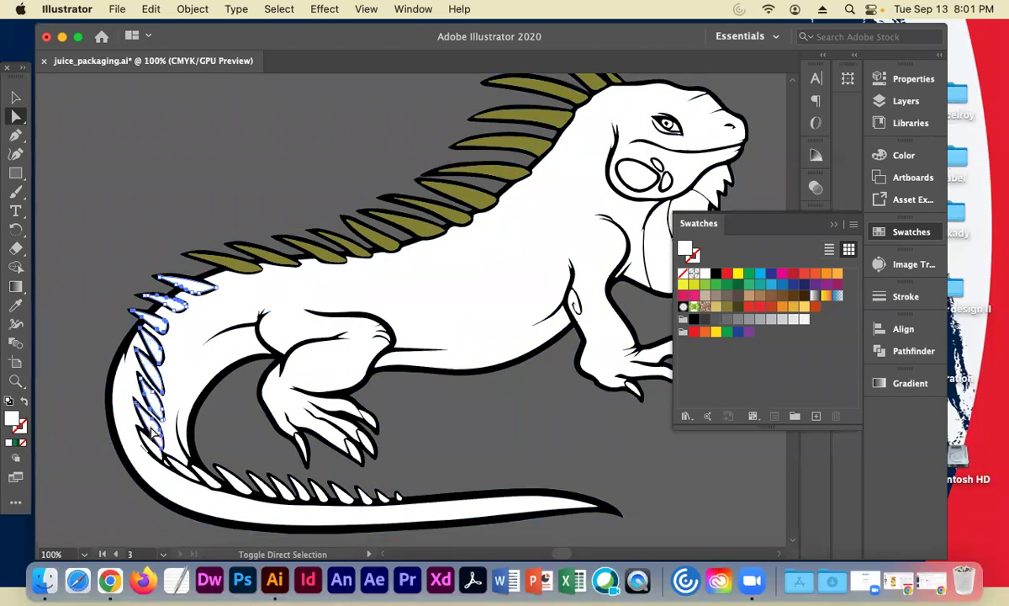
pyautogui.keyDown('shift'); pyautogui.click(189, 480); pyautogui.keyUp('shift')
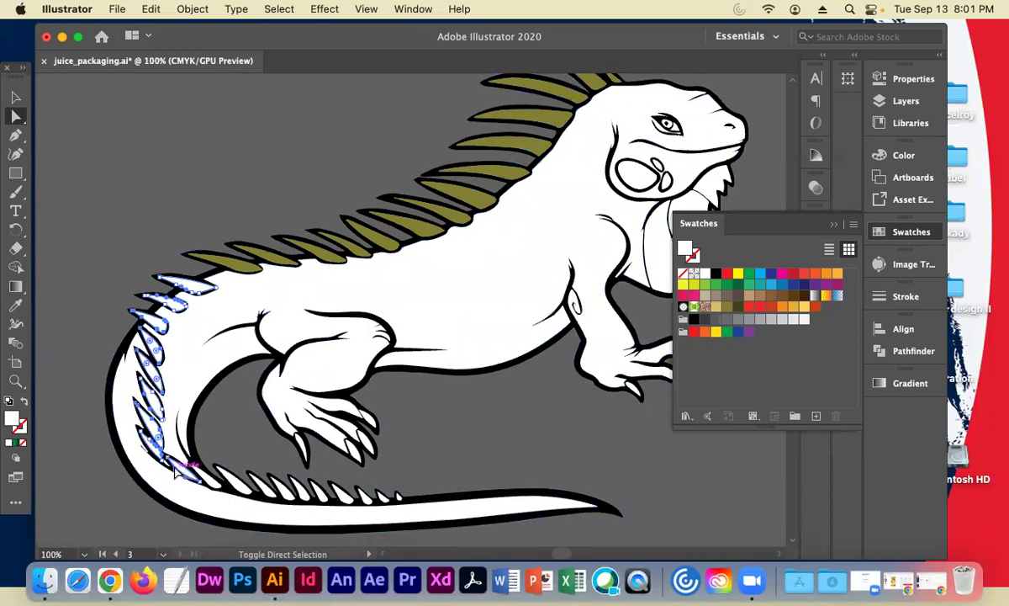
pyautogui.keyDown('shift'); pyautogui.click(212, 484); pyautogui.keyUp('shift')
pyautogui.keyDown('shift'); pyautogui.click(236, 481); pyautogui.keyUp('shift')
pyautogui.keyDown('shift'); pyautogui.click(248, 481); pyautogui.keyUp('shift')
pyautogui.keyDown('shift'); pyautogui.click(282, 485); pyautogui.keyUp('shift')
pyautogui.keyDown('shift'); pyautogui.click(302, 502); pyautogui.keyUp('shift')
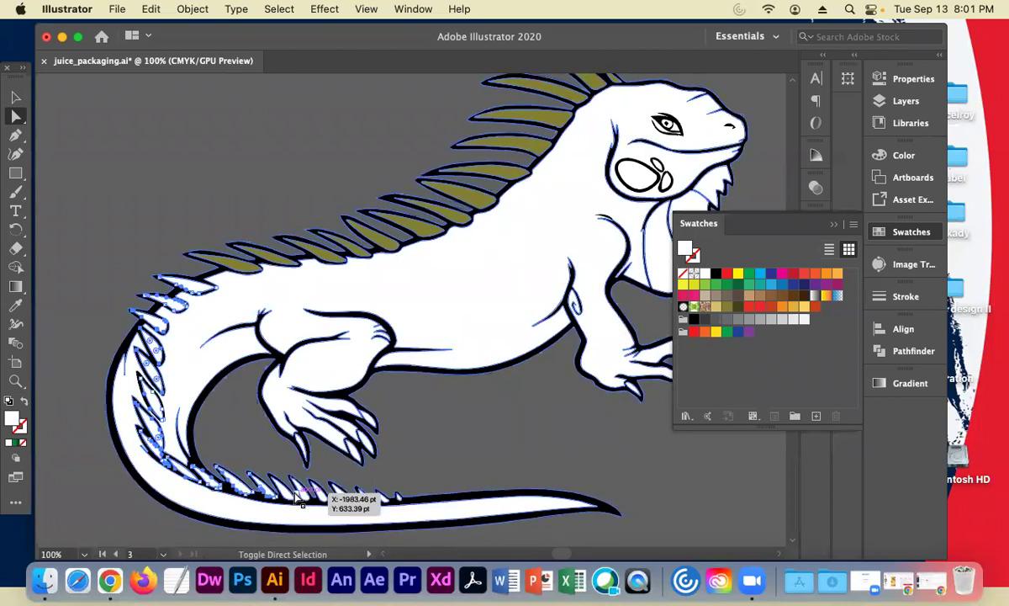
pyautogui.keyDown('shift'); pyautogui.click(320, 499); pyautogui.keyUp('shift')
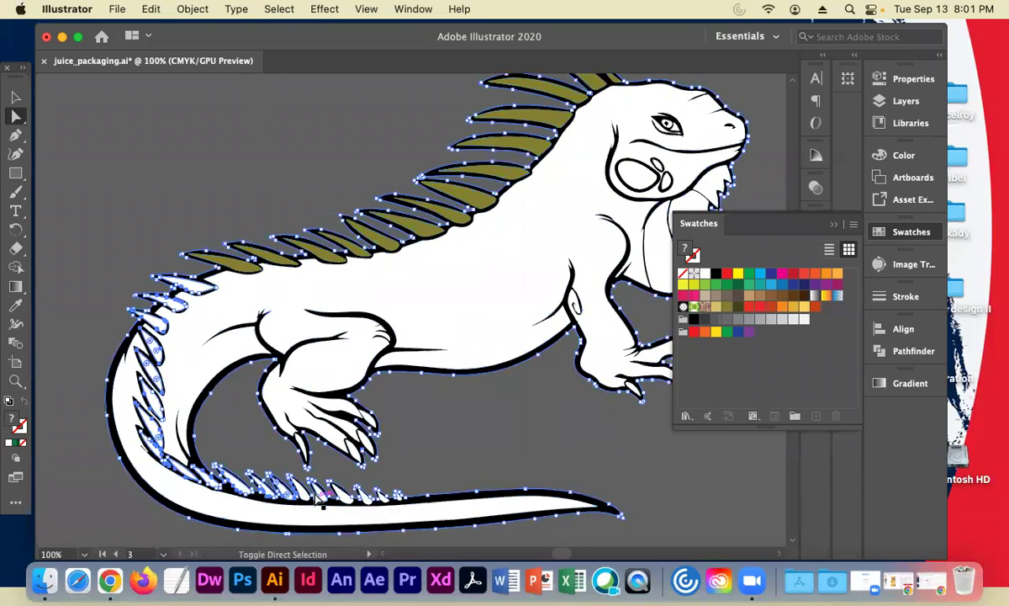
pyautogui.keyDown('shift'); pyautogui.click(383, 483); pyautogui.keyUp('shift')
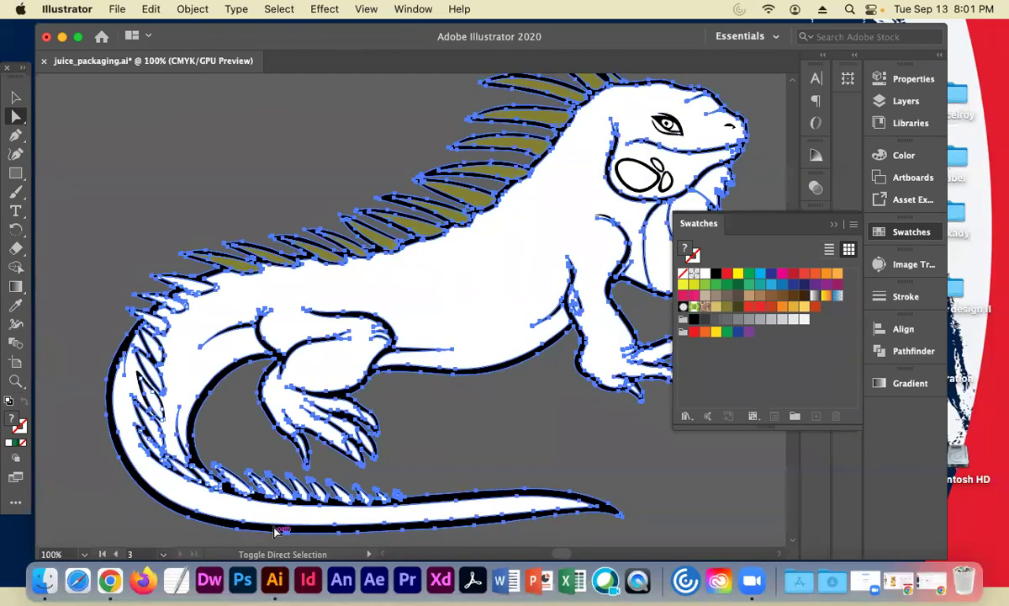
pyautogui.click(371, 485)
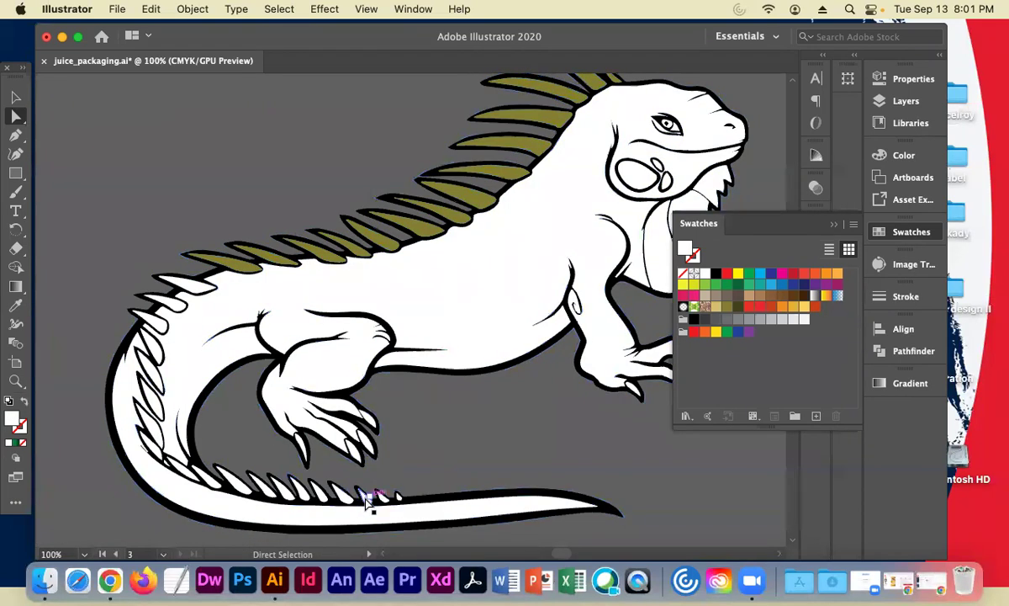
# Fill the lower and left-hand tail spikes olive green
pyautogui.moveTo(367, 498); pyautogui.dragTo(447, 502)
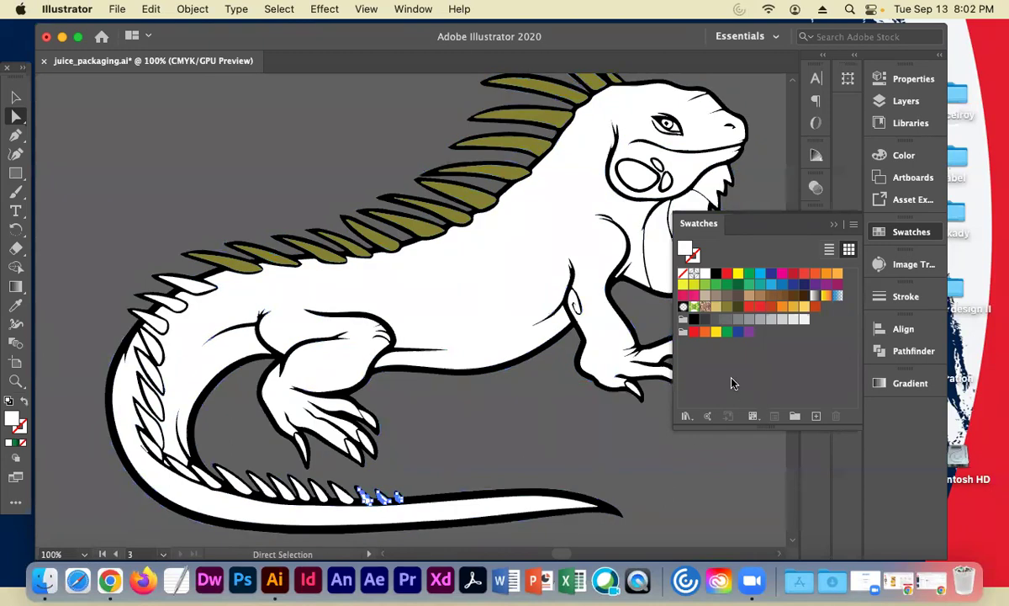
pyautogui.click(728, 306)
pyautogui.moveTo(344, 503); pyautogui.dragTo(296, 500)
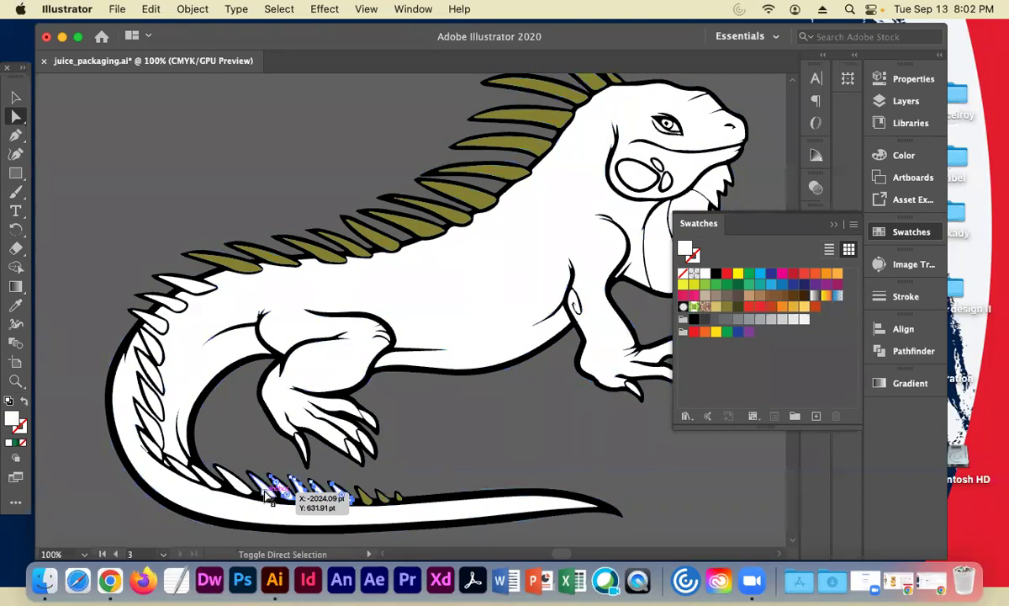
pyautogui.keyDown('shift'); pyautogui.click(225, 481); pyautogui.keyUp('shift')
pyautogui.keyDown('shift'); pyautogui.click(200, 469); pyautogui.keyUp('shift')
pyautogui.keyDown('shift'); pyautogui.click(163, 458); pyautogui.keyUp('shift')
pyautogui.moveTo(164, 457); pyautogui.dragTo(128, 383)
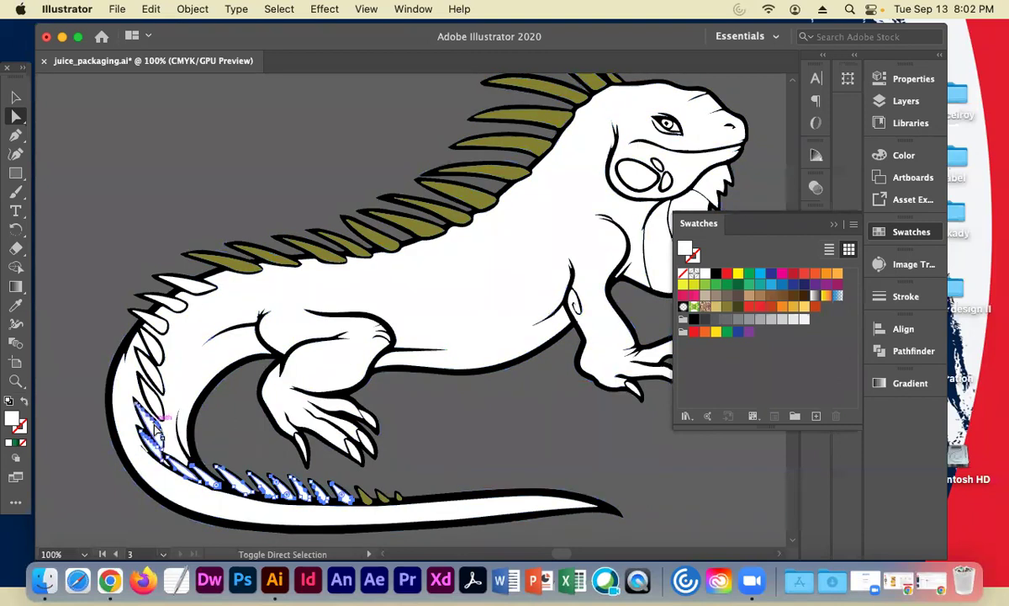
pyautogui.click(728, 307)
# Fill the remaining upper tail spikes olive, deselect, and zoom out
pyautogui.moveTo(155, 412); pyautogui.dragTo(206, 292)
pyautogui.click(150, 329)
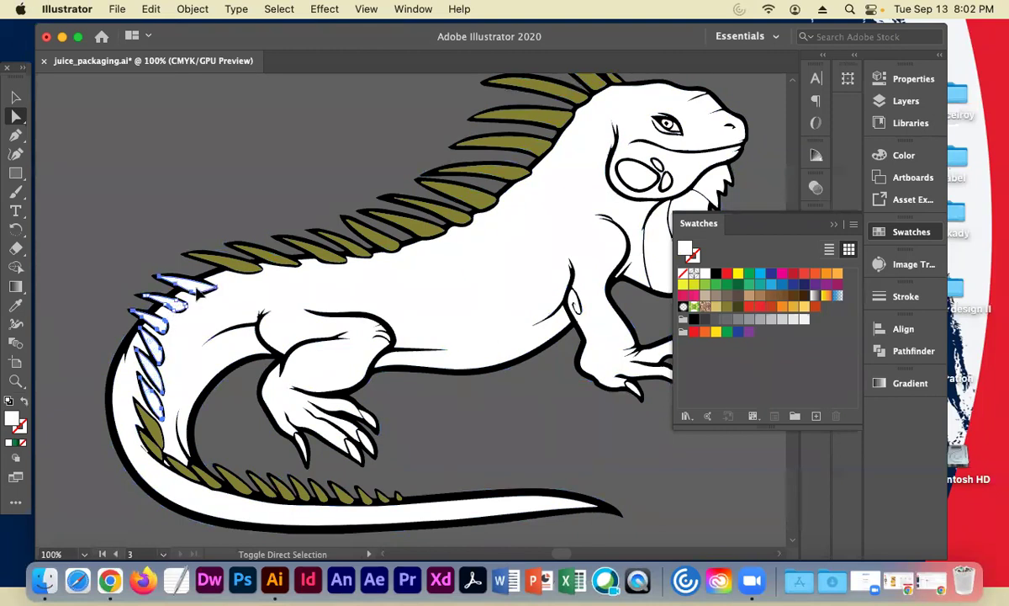
pyautogui.click(729, 310)
pyautogui.click(216, 165)
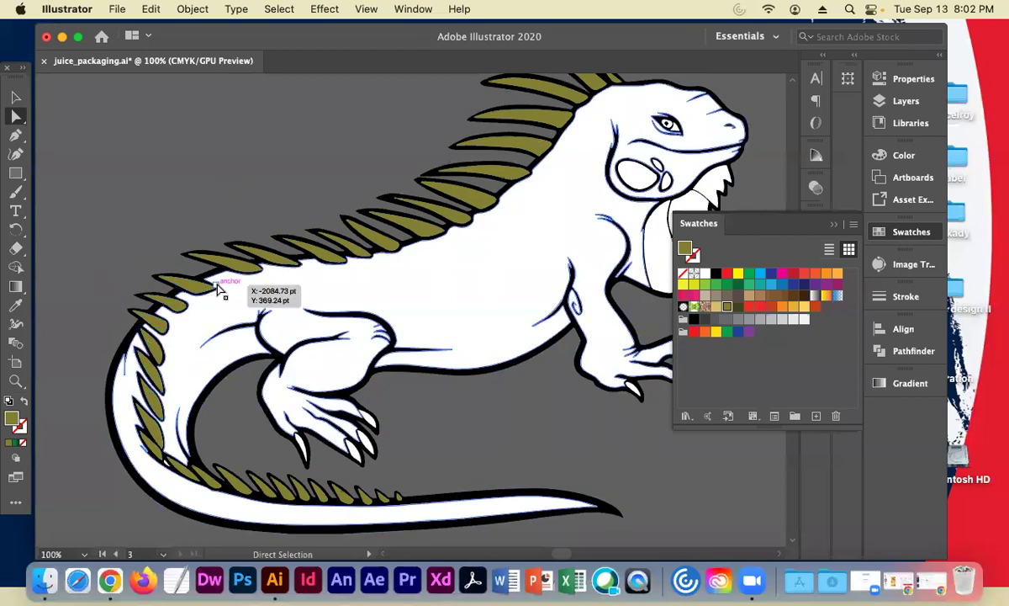
pyautogui.press('super+minus')
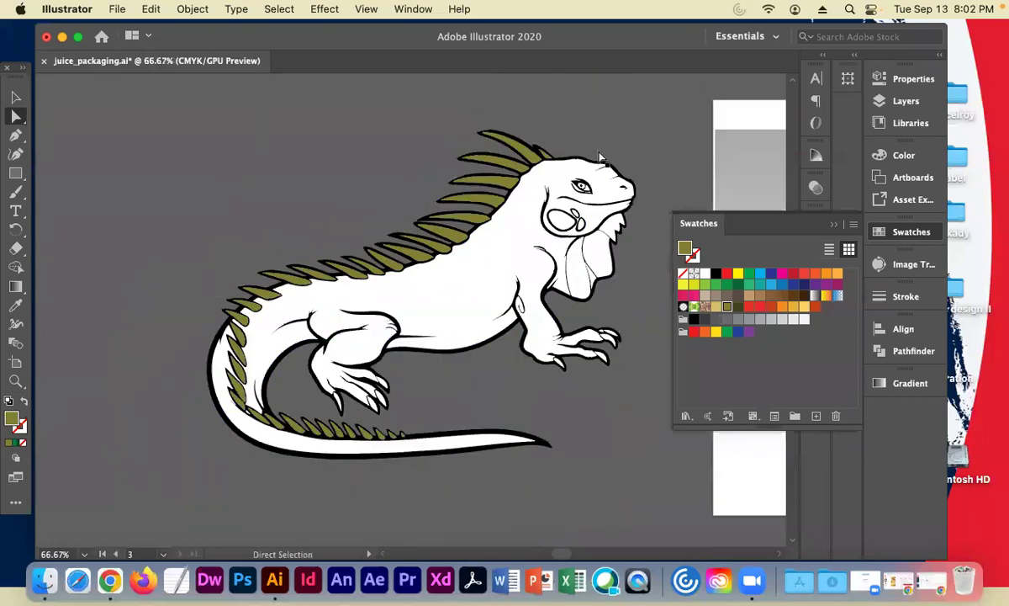
# Make the cheek circle olive green and the iguana's body tan
pyautogui.click(578, 220)
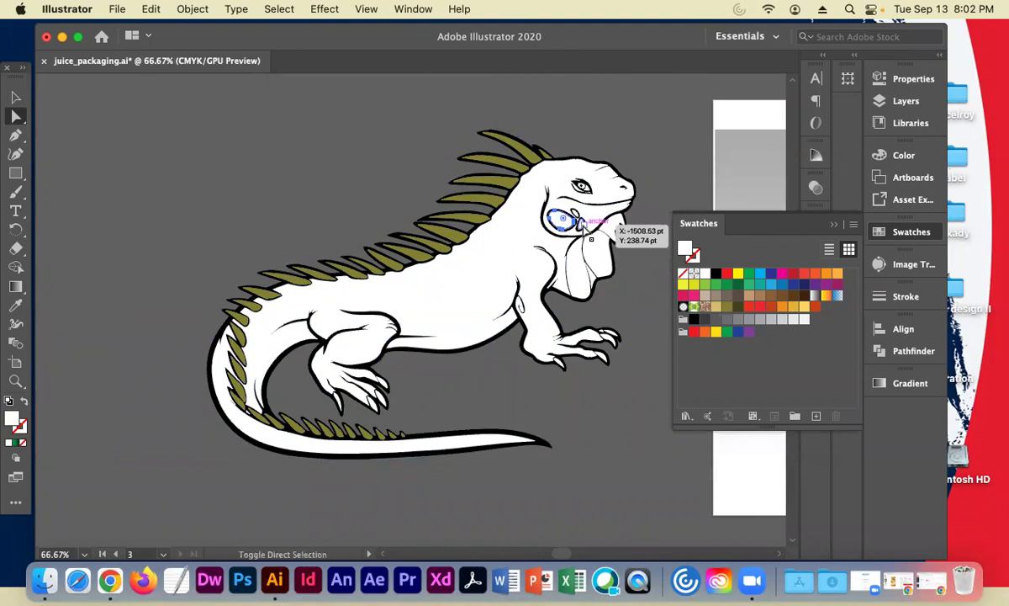
pyautogui.click(728, 308)
pyautogui.click(521, 299)
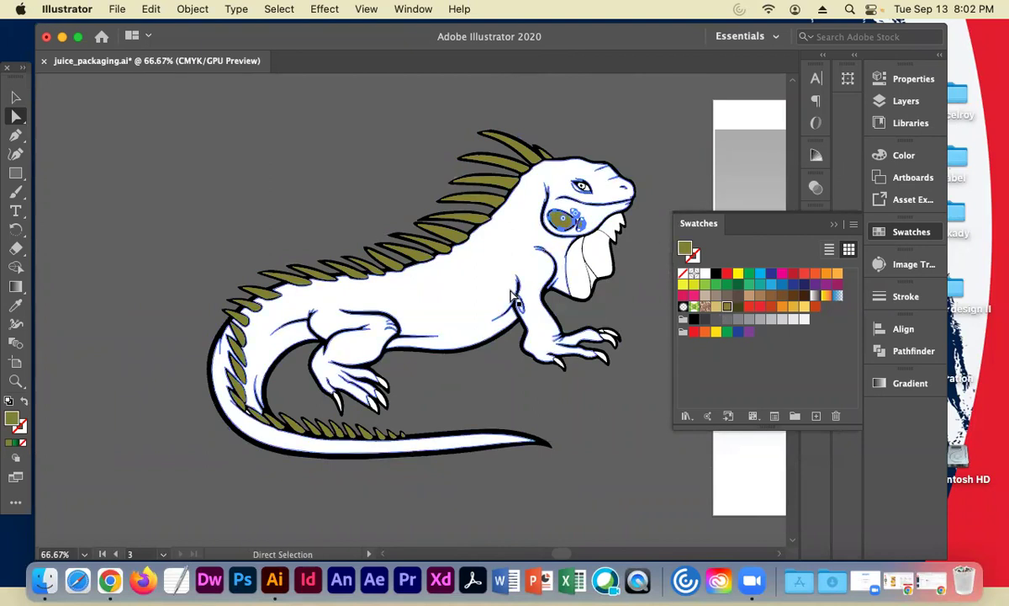
pyautogui.click(727, 308)
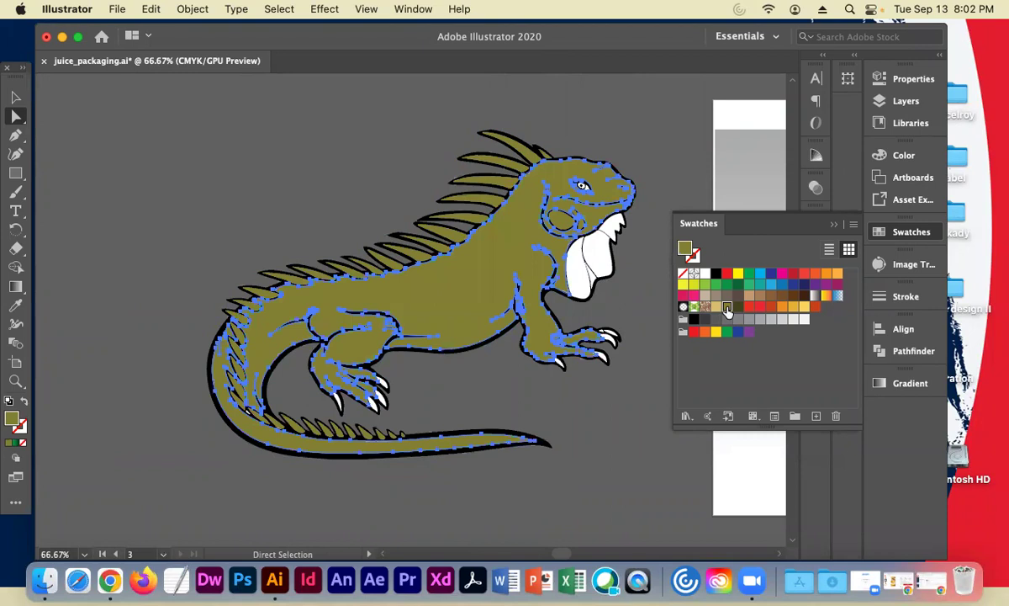
pyautogui.click(804, 308)
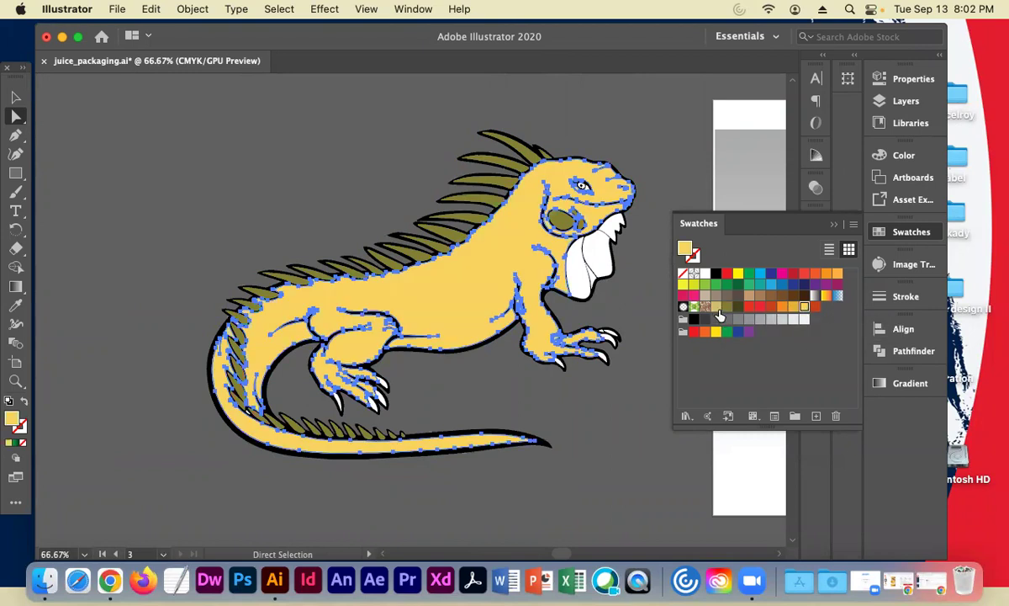
pyautogui.click(716, 307)
pyautogui.click(633, 202)
pyautogui.click(599, 312)
# Fill the dewlap olive, its inner fold and the jaw piece tan, then zoom in
pyautogui.click(602, 267)
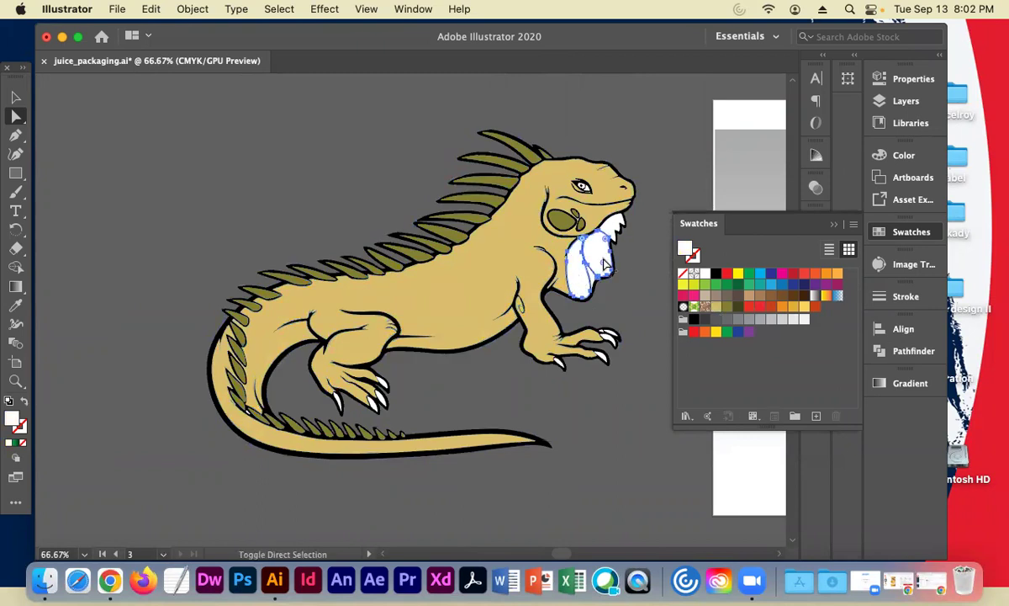
pyautogui.click(729, 307)
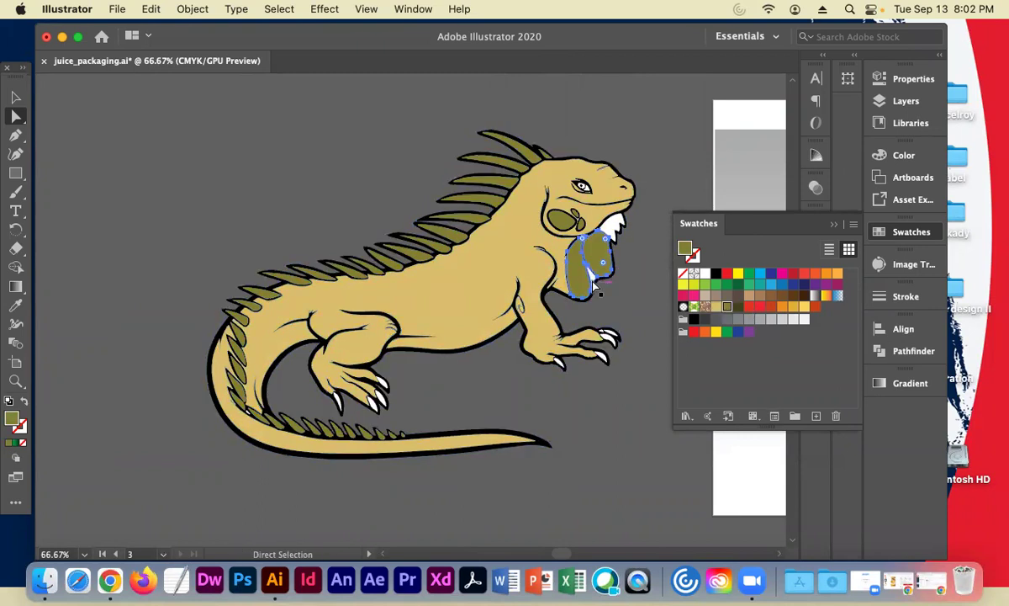
pyautogui.click(594, 284)
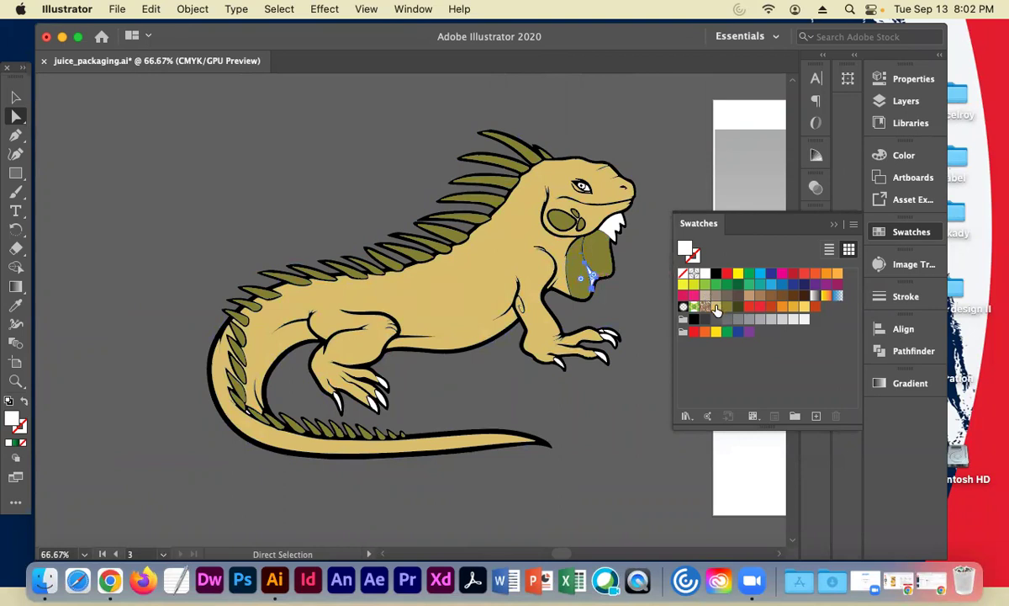
pyautogui.click(715, 308)
pyautogui.click(613, 227)
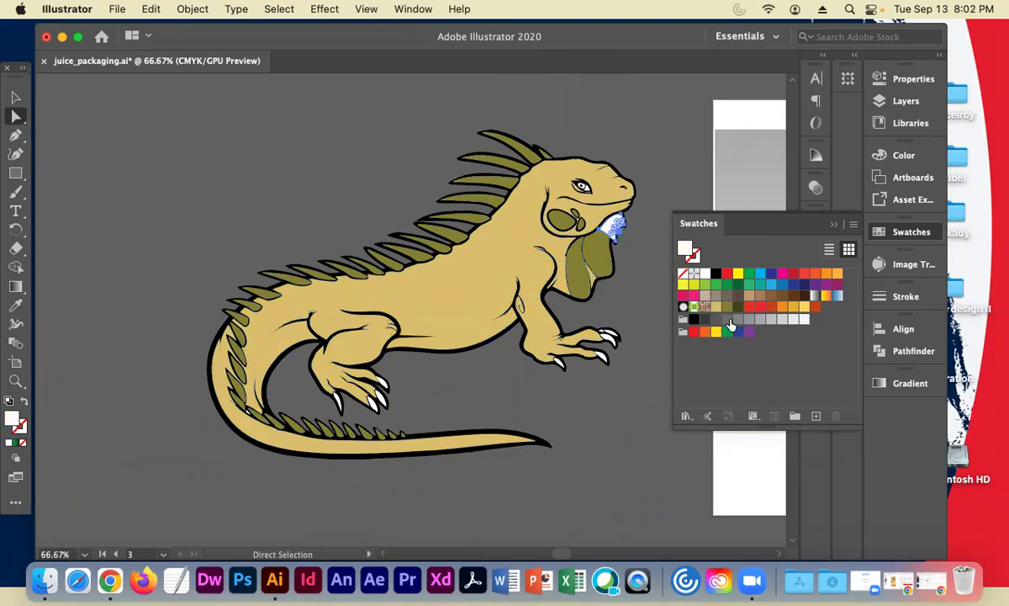
pyautogui.click(715, 309)
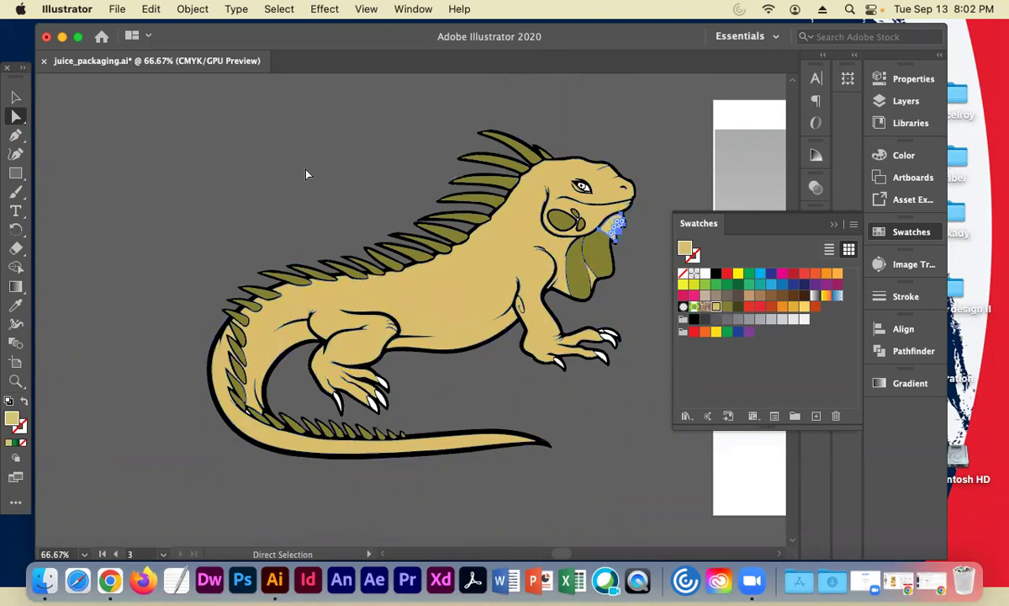
pyautogui.press('super')
pyautogui.press('super+equal')
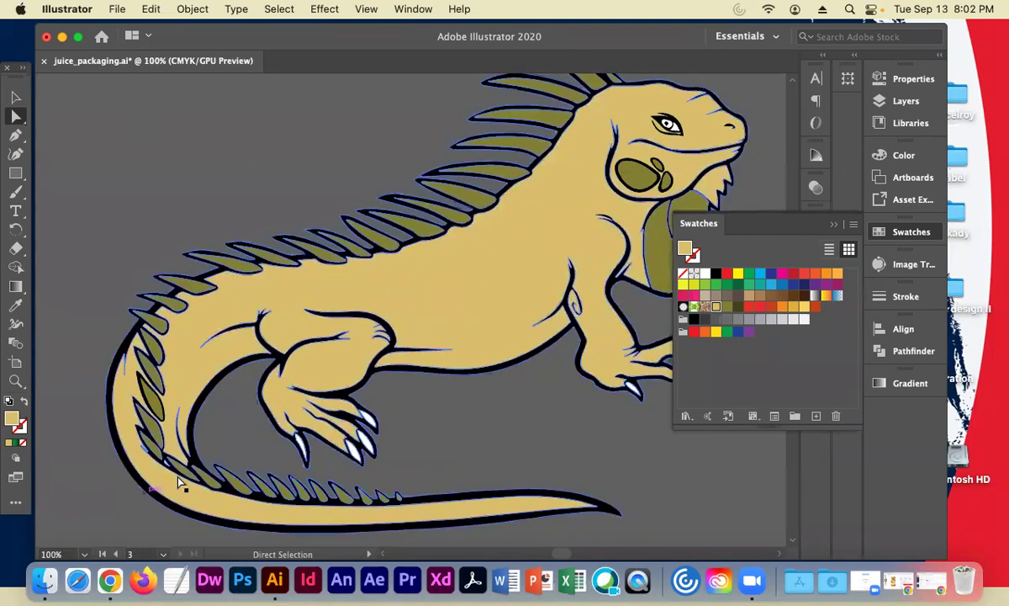
# Recolour the back and tail spikes with the darker olive swatch
pyautogui.click(166, 463)
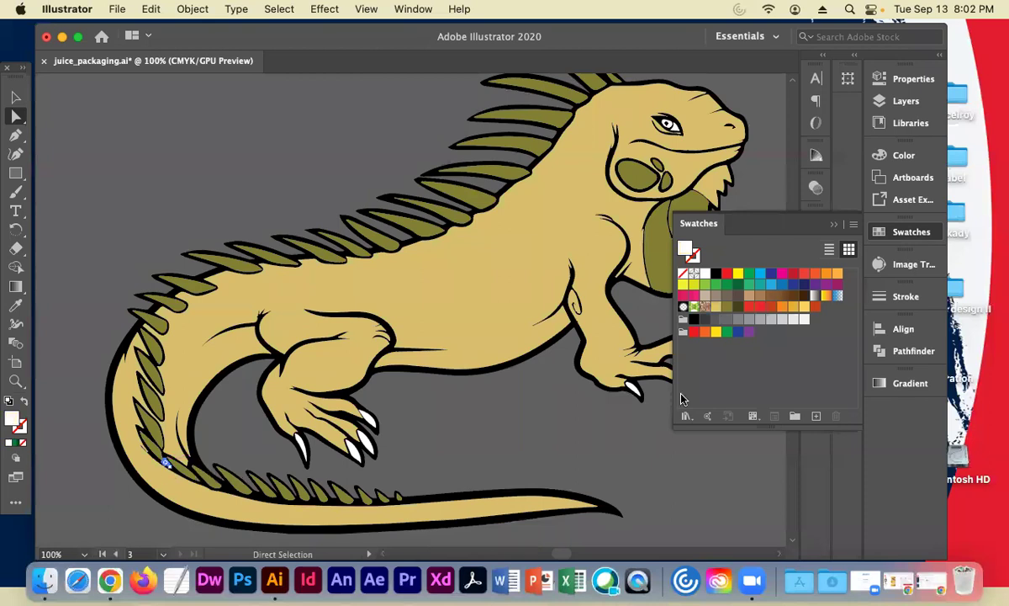
pyautogui.click(728, 305)
pyautogui.moveTo(328, 486); pyautogui.dragTo(345, 505)
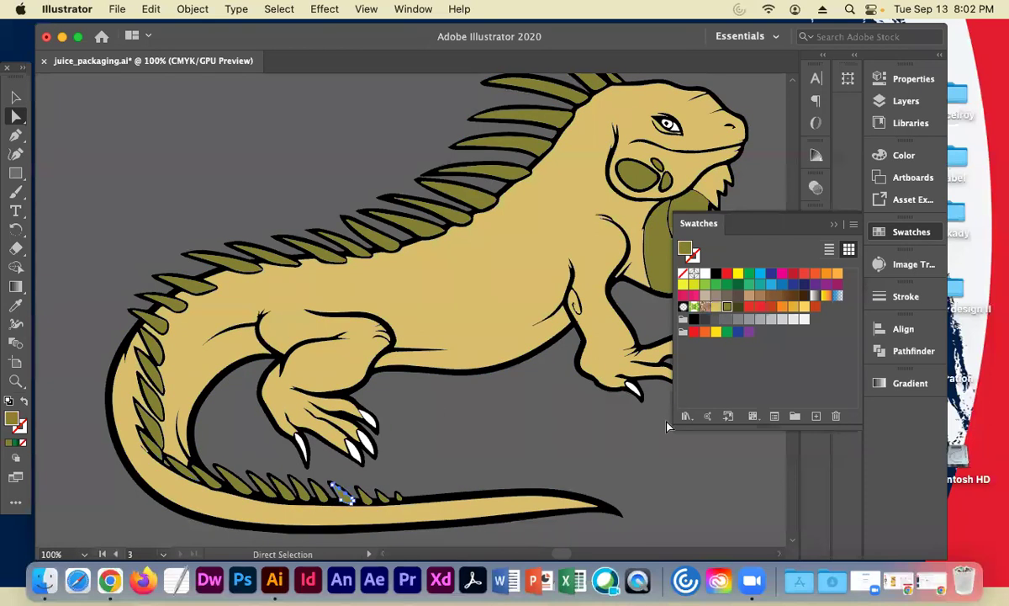
pyautogui.click(739, 307)
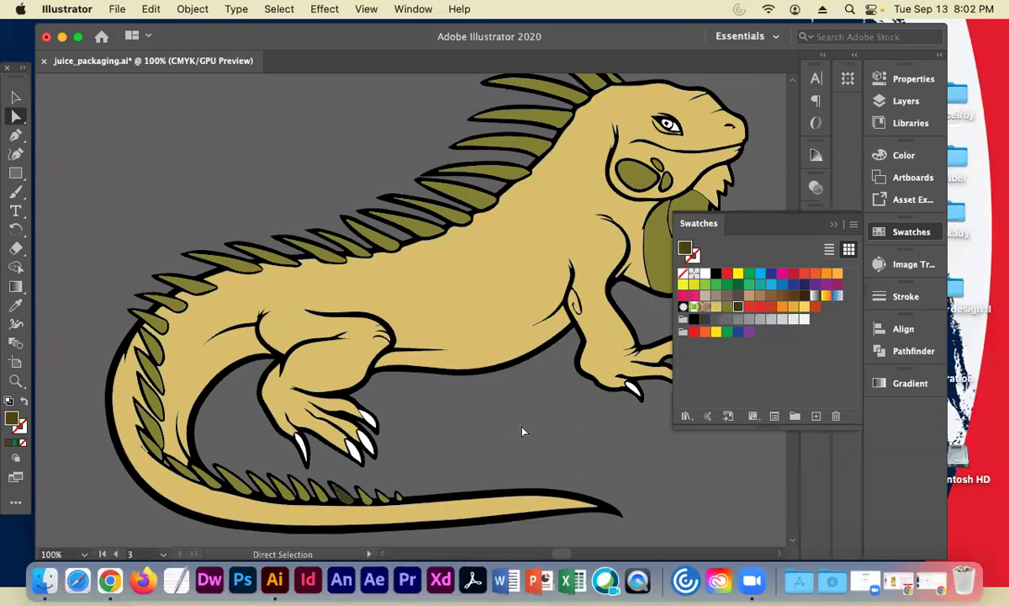
pyautogui.moveTo(392, 487); pyautogui.dragTo(154, 454)
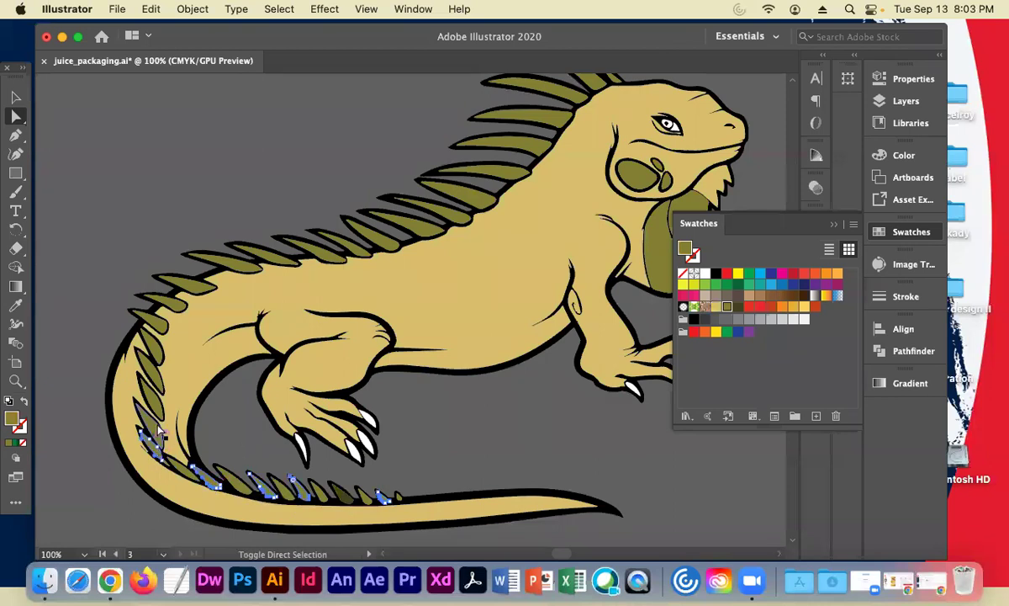
pyautogui.moveTo(157, 412); pyautogui.dragTo(599, 81)
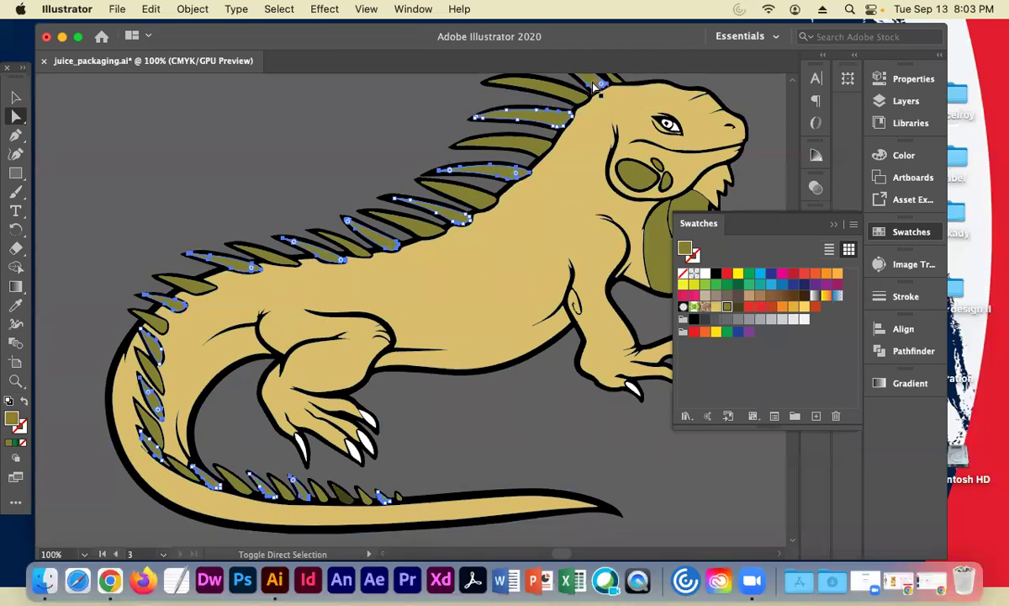
pyautogui.click(736, 308)
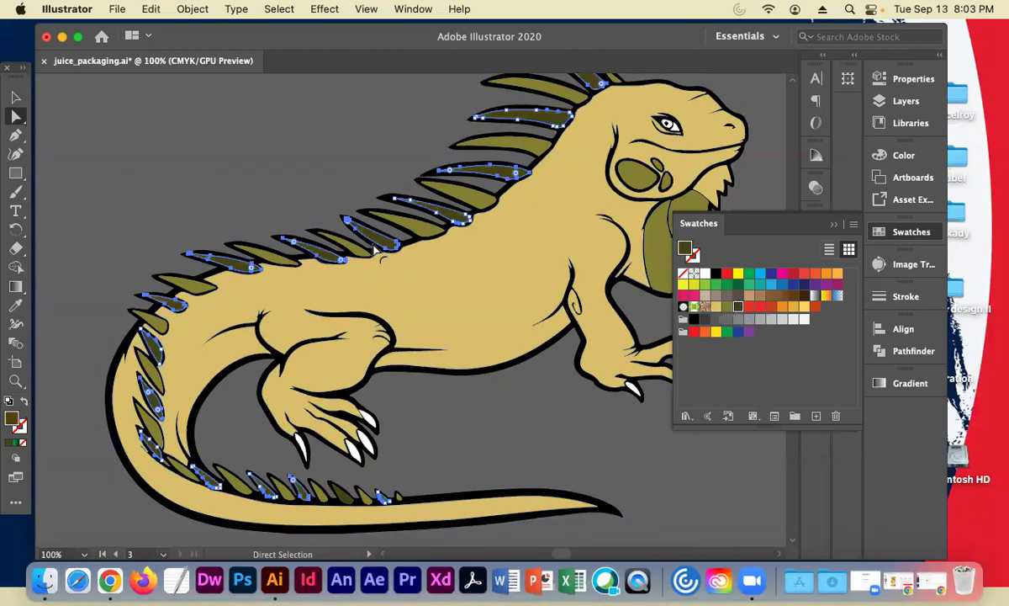
pyautogui.click(214, 166)
# Fill the white front and back claws olive green
pyautogui.moveTo(539, 407); pyautogui.dragTo(379, 405)
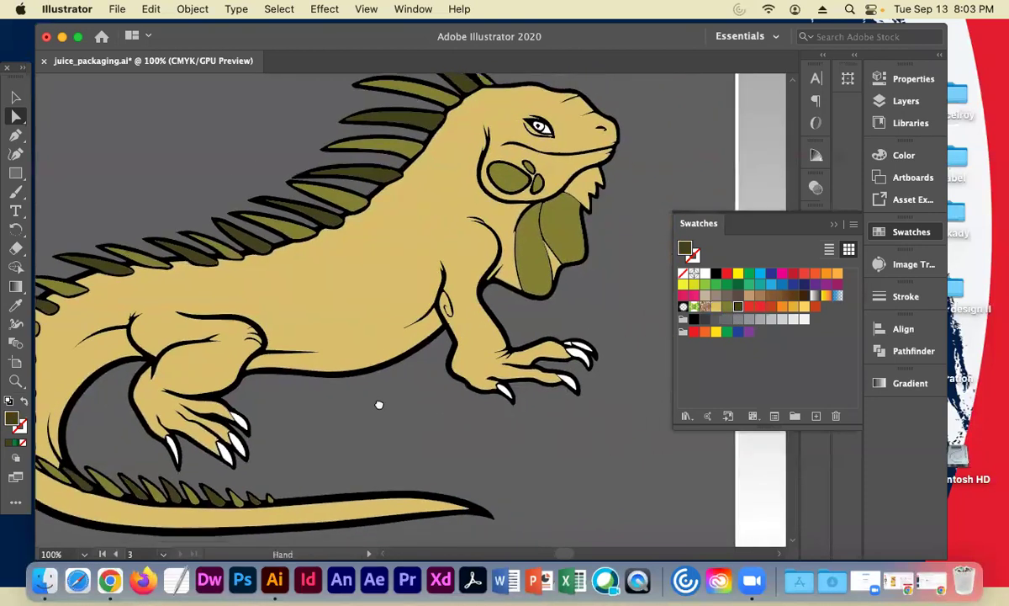
pyautogui.click(551, 352)
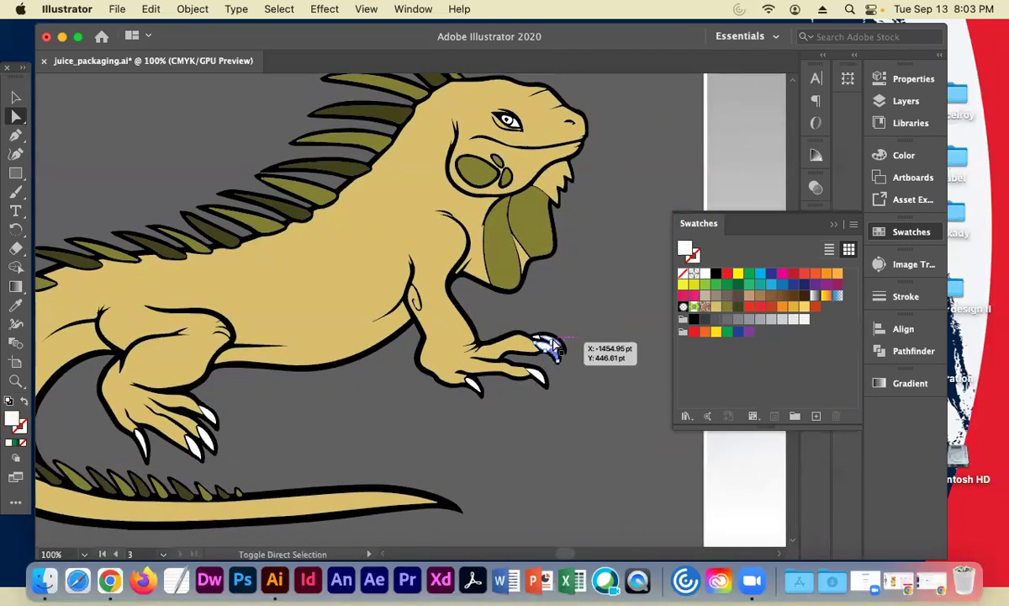
pyautogui.keyDown('shift'); pyautogui.click(538, 377); pyautogui.keyUp('shift')
pyautogui.keyDown('shift'); pyautogui.click(473, 387); pyautogui.keyUp('shift')
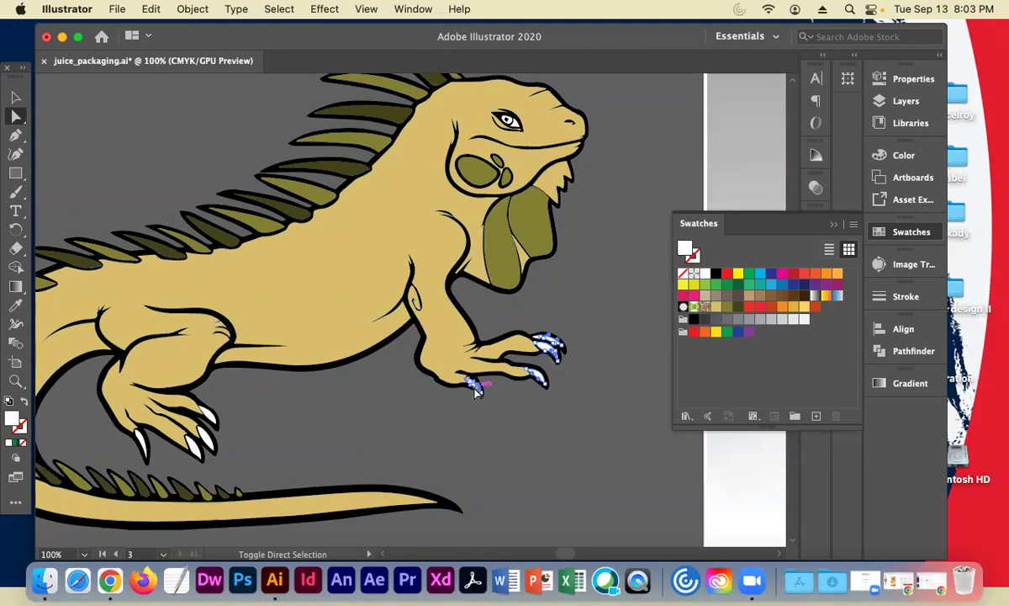
pyautogui.keyDown('shift'); pyautogui.click(202, 440); pyautogui.keyUp('shift')
pyautogui.keyDown('shift'); pyautogui.click(149, 444); pyautogui.keyUp('shift')
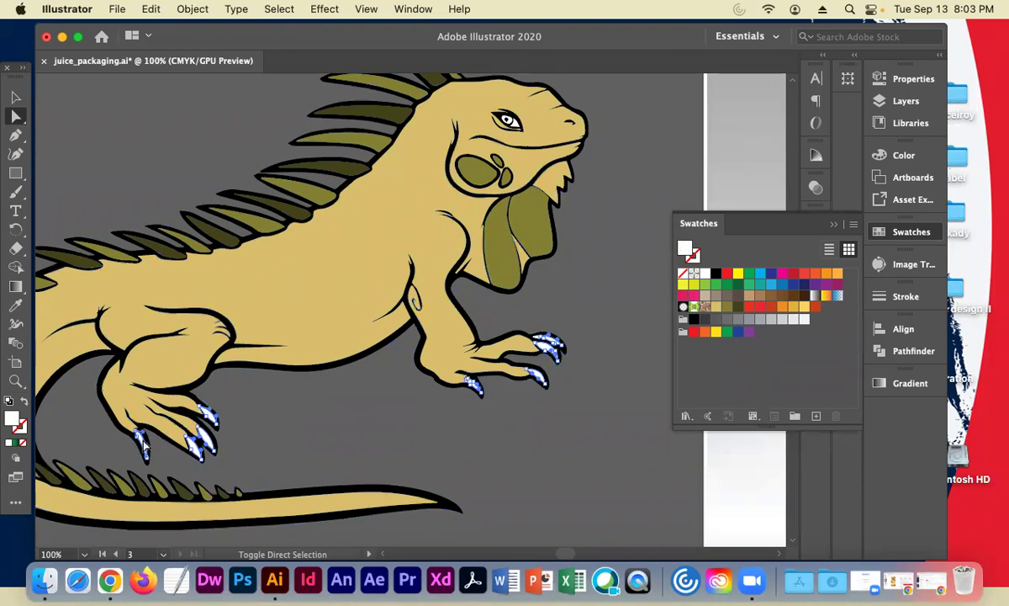
pyautogui.click(728, 308)
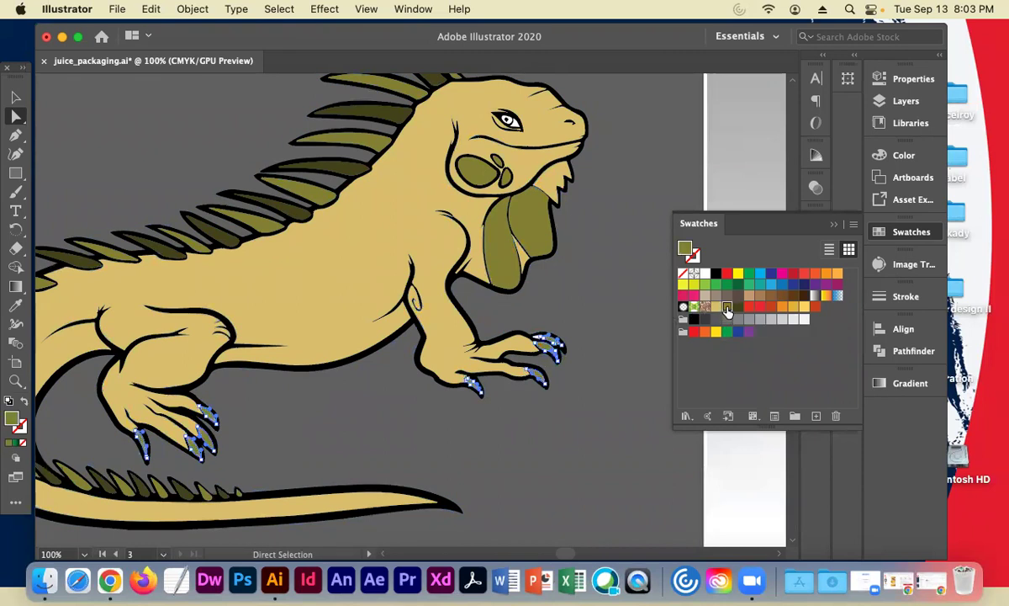
pyautogui.click(591, 292)
pyautogui.moveTo(539, 339); pyautogui.dragTo(543, 343)
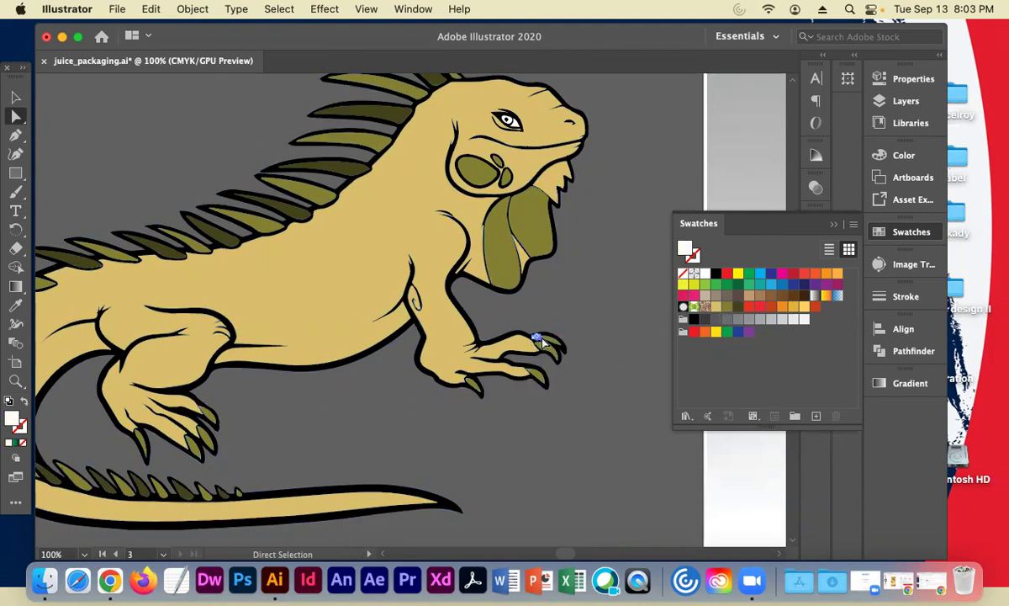
pyautogui.click(715, 307)
pyautogui.click(593, 380)
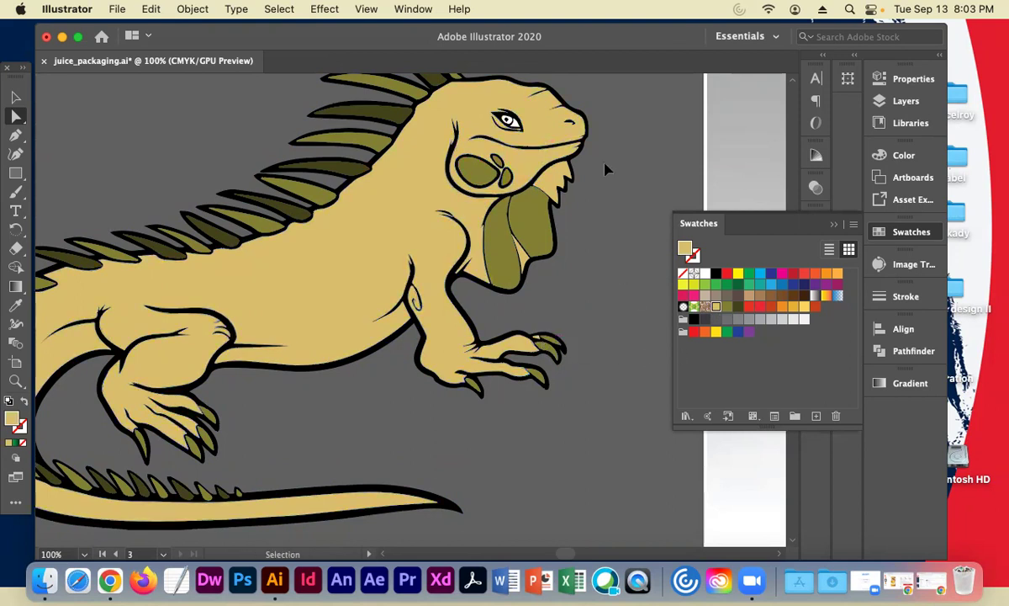
# Fill the white eye highlight olive, then zoom back out
pyautogui.press('super+equal')
pyautogui.moveTo(578, 157); pyautogui.dragTo(353, 421)
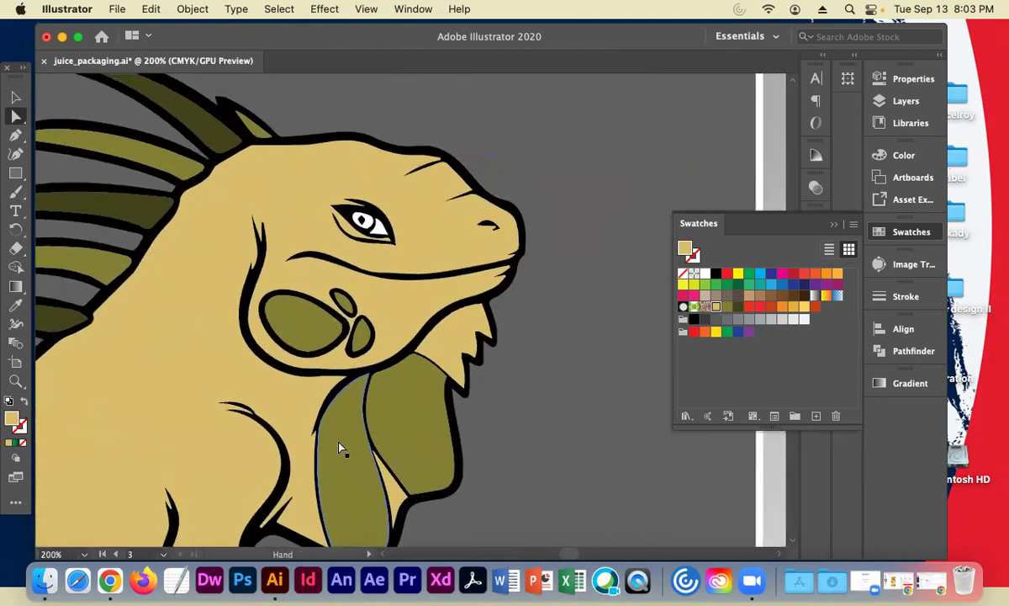
pyautogui.click(369, 225)
pyautogui.click(727, 307)
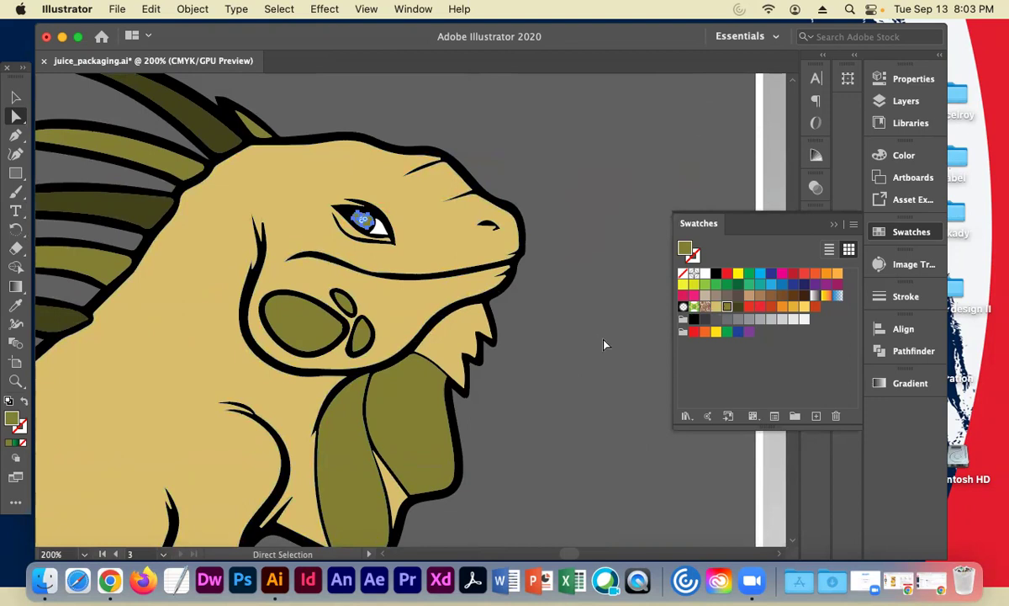
pyautogui.press('super+minus')
pyautogui.press('super+minus')
pyautogui.press('super+minus')
pyautogui.press('super+minus')
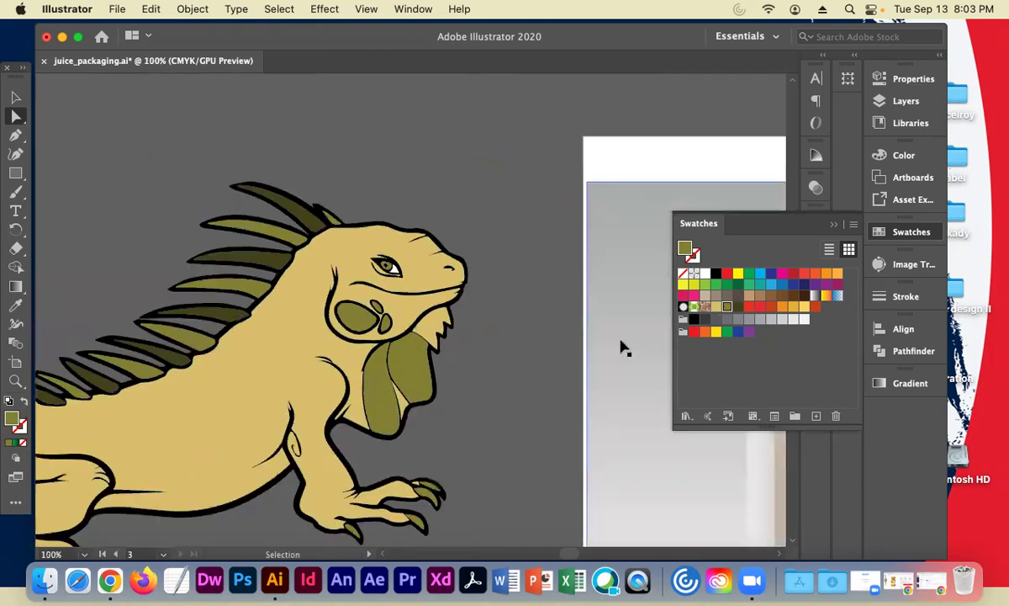
# Scale the whole iguana down and drag it onto the Mighty Mango artboard
pyautogui.press('super+minus')
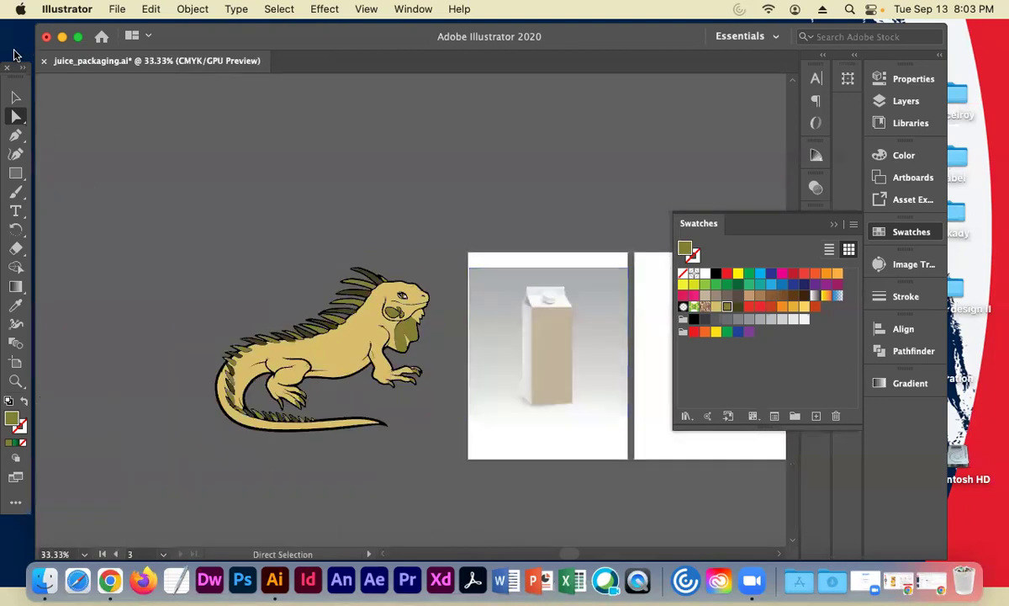
pyautogui.click(15, 97)
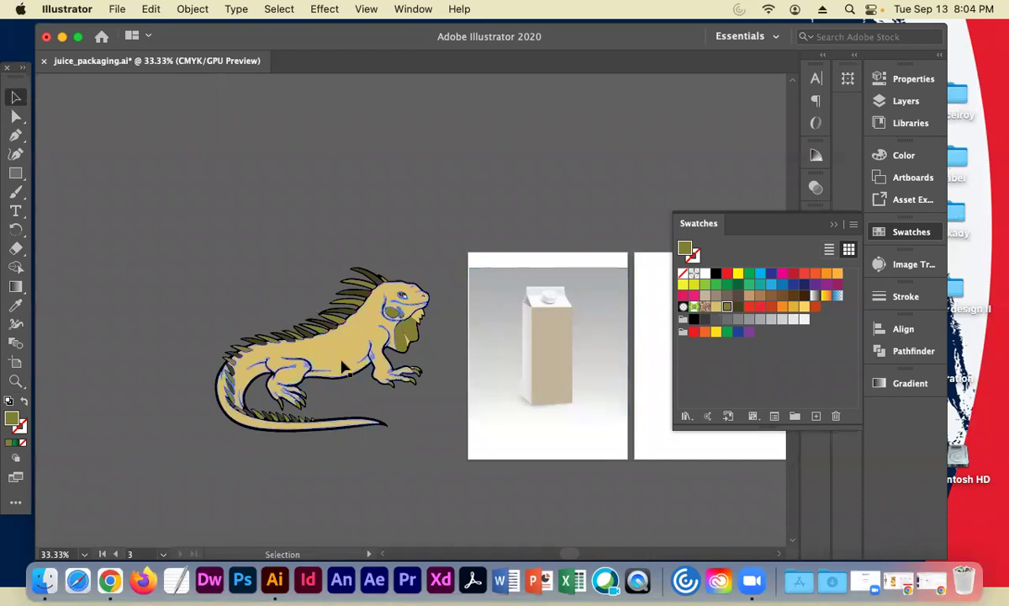
pyautogui.click(367, 342)
pyautogui.moveTo(368, 342); pyautogui.dragTo(358, 270)
pyautogui.click(215, 165)
pyautogui.click(375, 344)
pyautogui.moveTo(418, 358); pyautogui.dragTo(392, 331)
pyautogui.moveTo(392, 331); pyautogui.dragTo(544, 188)
pyautogui.moveTo(479, 352); pyautogui.dragTo(169, 372)
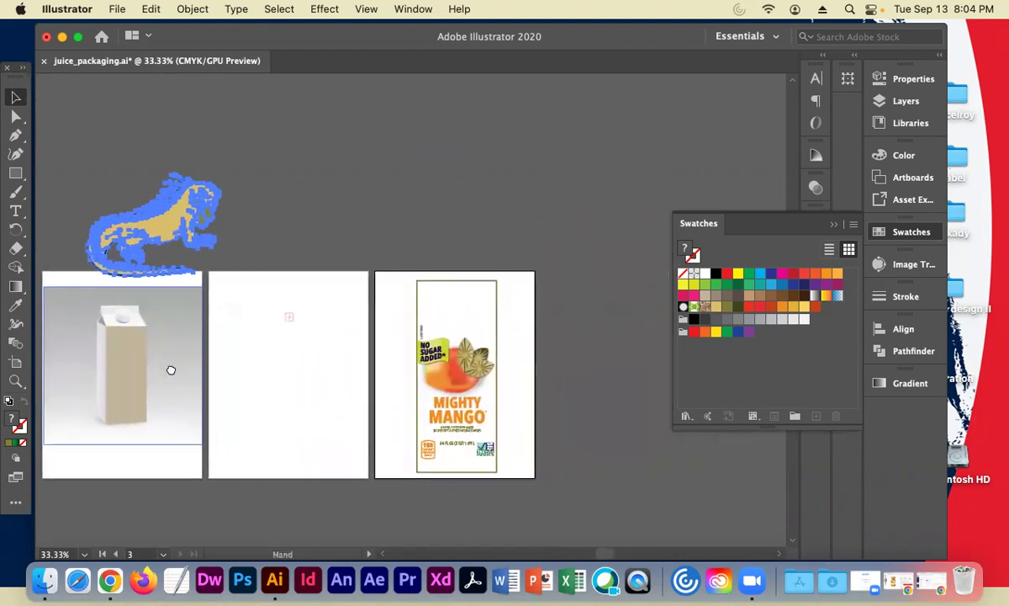
pyautogui.moveTo(177, 219); pyautogui.dragTo(463, 333)
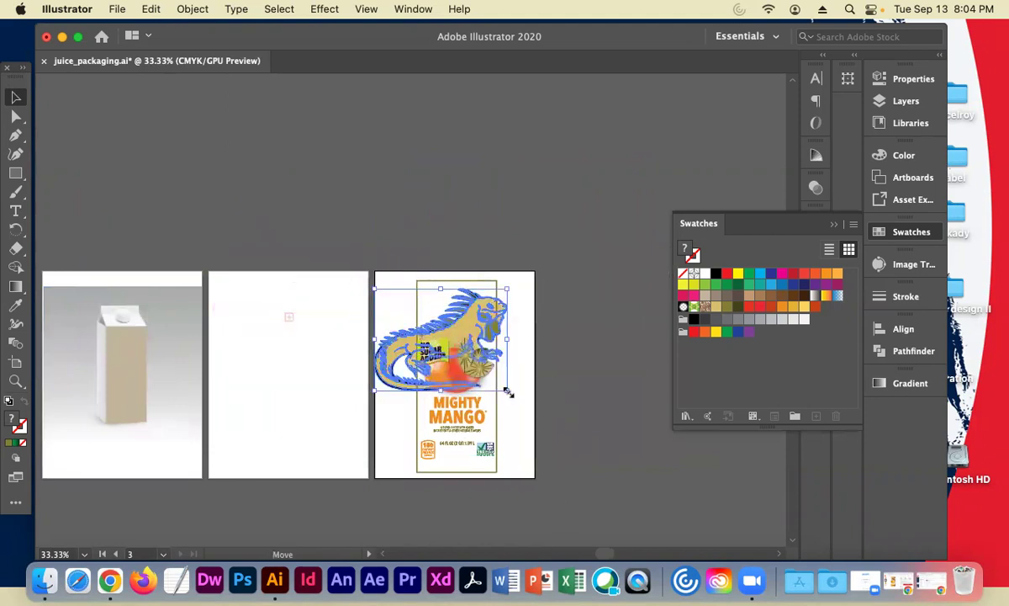
pyautogui.moveTo(507, 391)
pyautogui.mouseDown()
pyautogui.moveTo(493, 376)
pyautogui.moveTo(511, 372)
pyautogui.moveTo(497, 389)
pyautogui.mouseUp()
# Lock the carton_image layer and move the iguana into vector_layer by cut and paste
pyautogui.press('a')
pyautogui.press('v')
pyautogui.press('Delete')
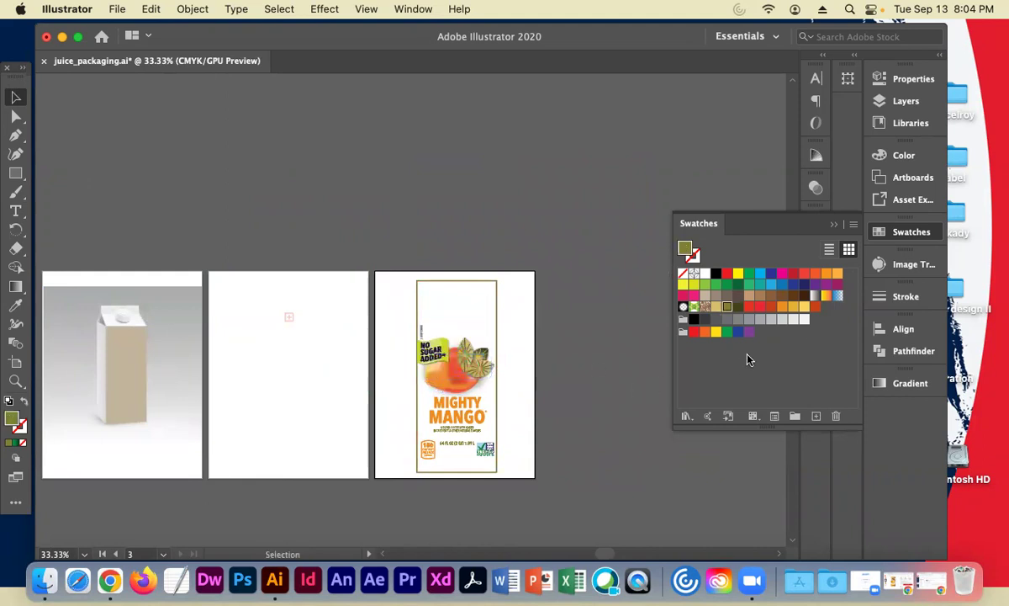
pyautogui.click(906, 101)
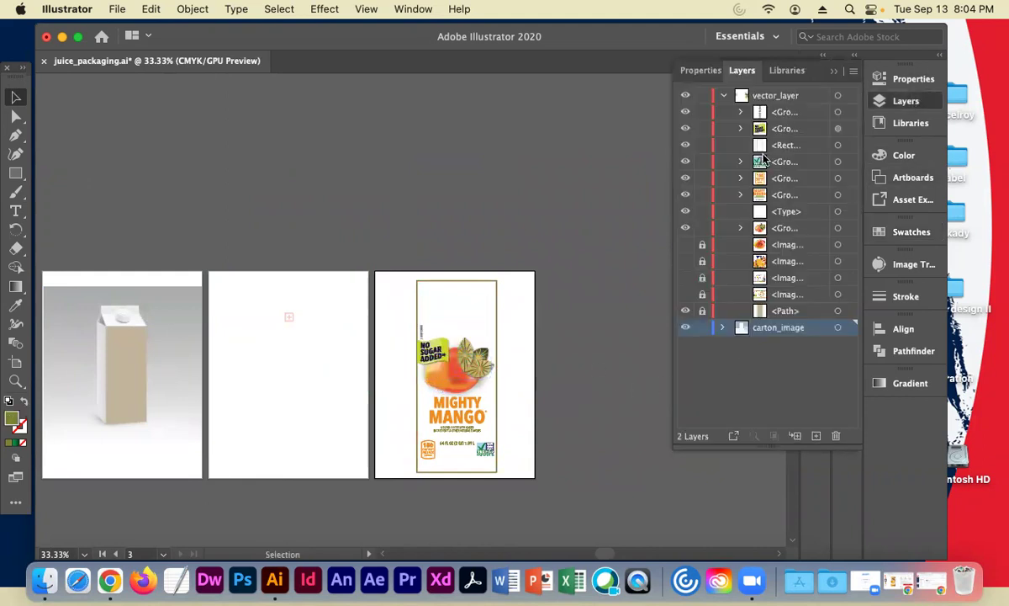
pyautogui.click(702, 328)
pyautogui.click(722, 95)
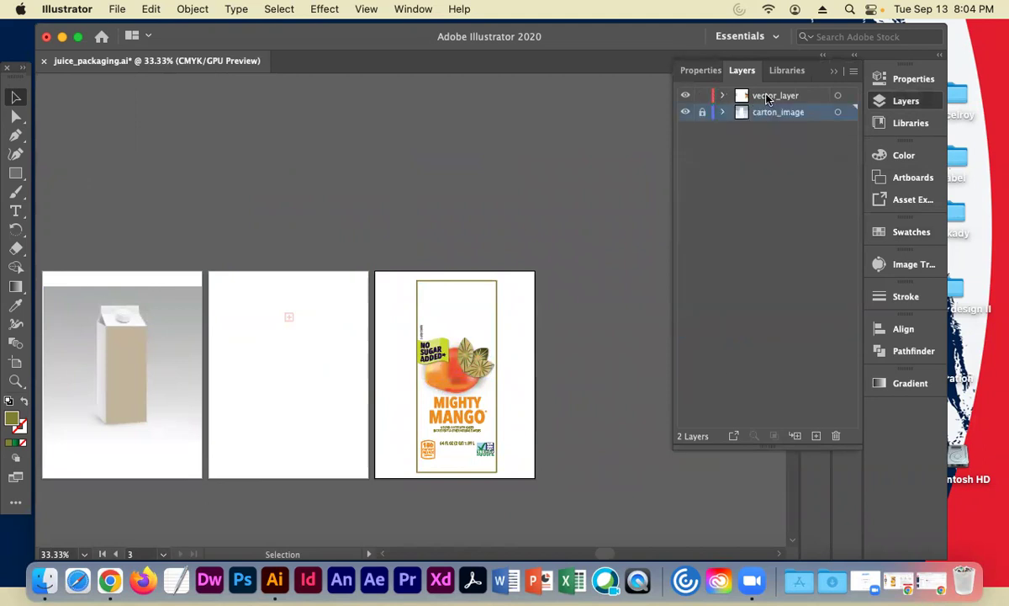
pyautogui.click(778, 95)
pyautogui.press('super+v')
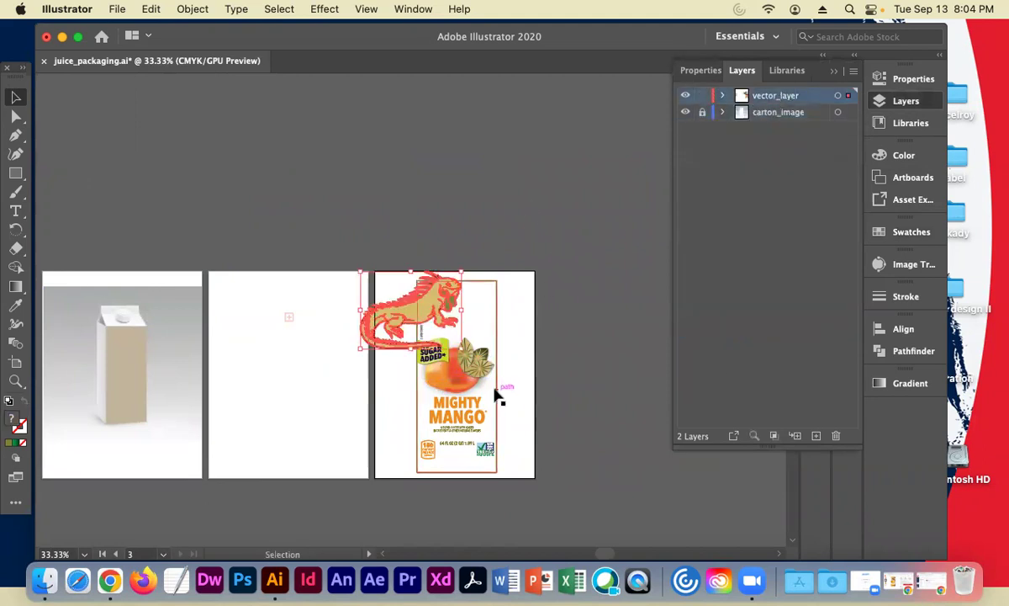
# Zoom in on the label and park the iguana at the left artboard edge
pyautogui.press('a')
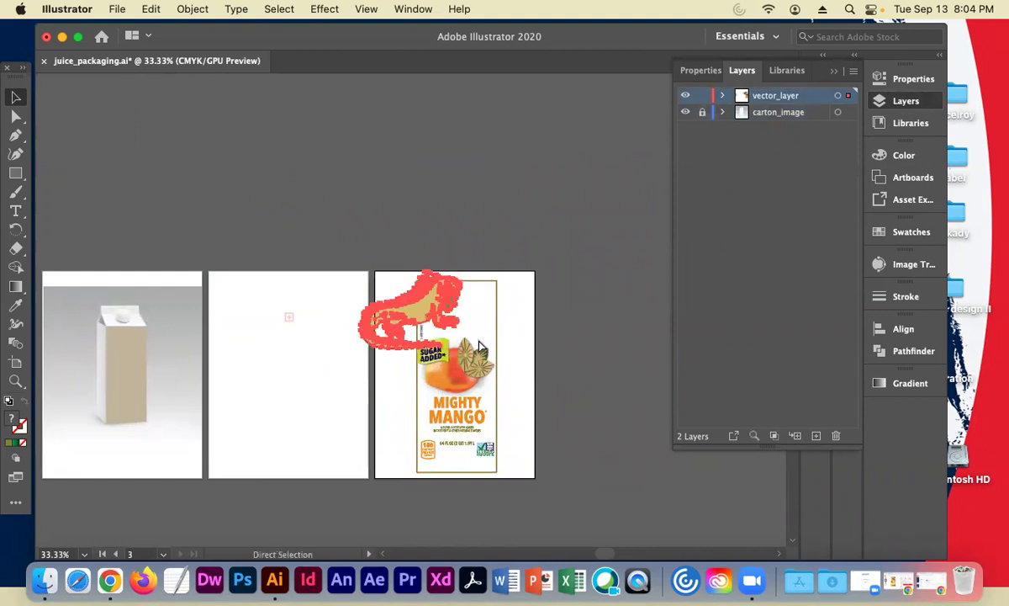
pyautogui.press('super+equal')
pyautogui.press('super+equal')
pyautogui.moveTo(291, 273); pyautogui.dragTo(270, 169)
pyautogui.press('v')
pyautogui.moveTo(322, 124); pyautogui.dragTo(193, 311)
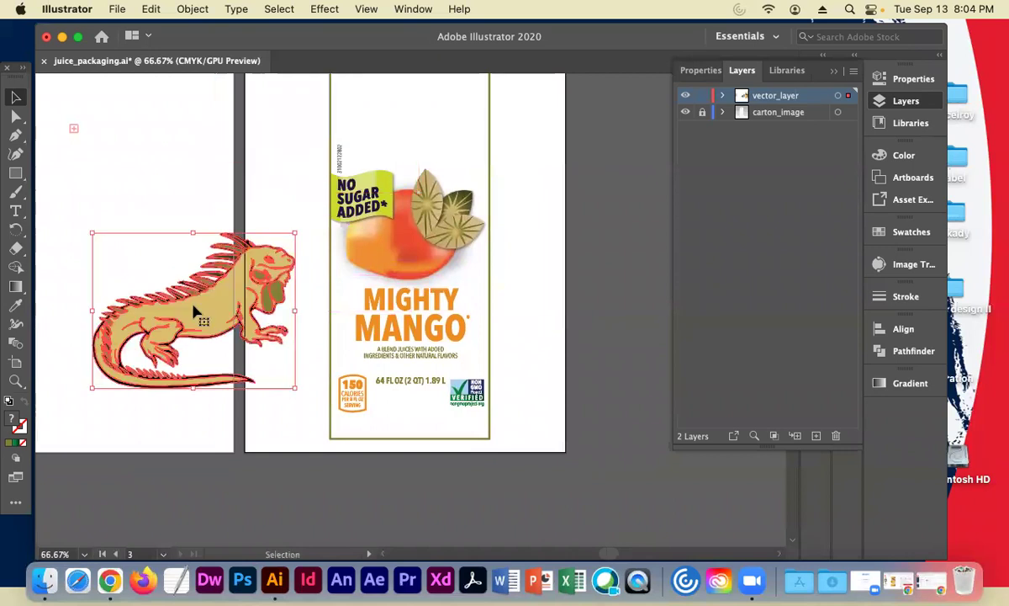
pyautogui.click(212, 199)
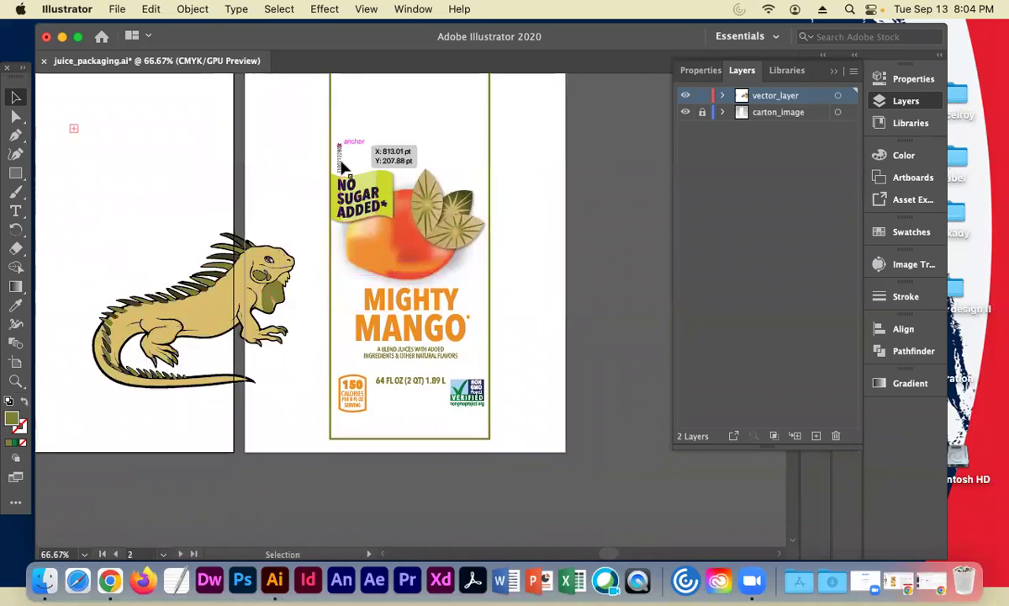
# Try raising the NO SUGAR ADDED badge and mango, undo, and reposition the iguana lower left
pyautogui.click(358, 193)
pyautogui.keyDown('shift'); pyautogui.click(415, 246); pyautogui.keyUp('shift')
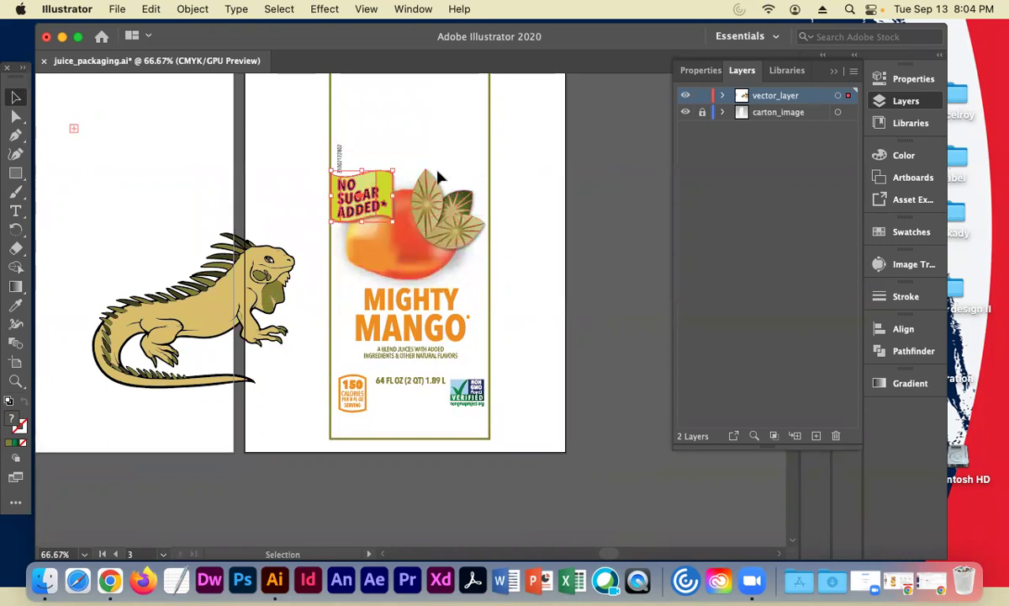
pyautogui.moveTo(449, 234); pyautogui.dragTo(449, 172)
pyautogui.press('a')
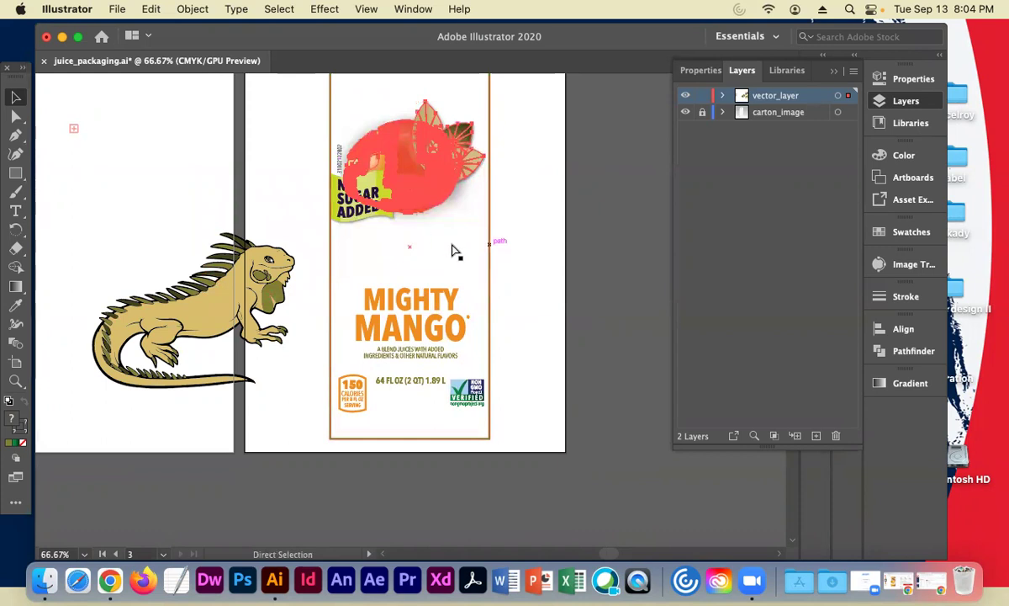
pyautogui.press('super+z')
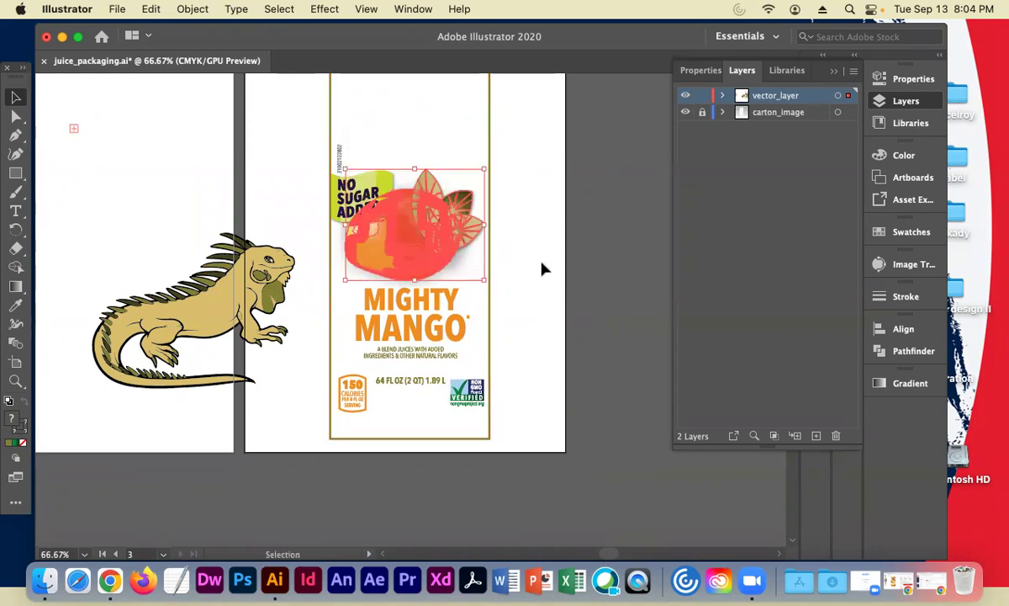
pyautogui.press('super+z')
pyautogui.moveTo(345, 148); pyautogui.dragTo(143, 303)
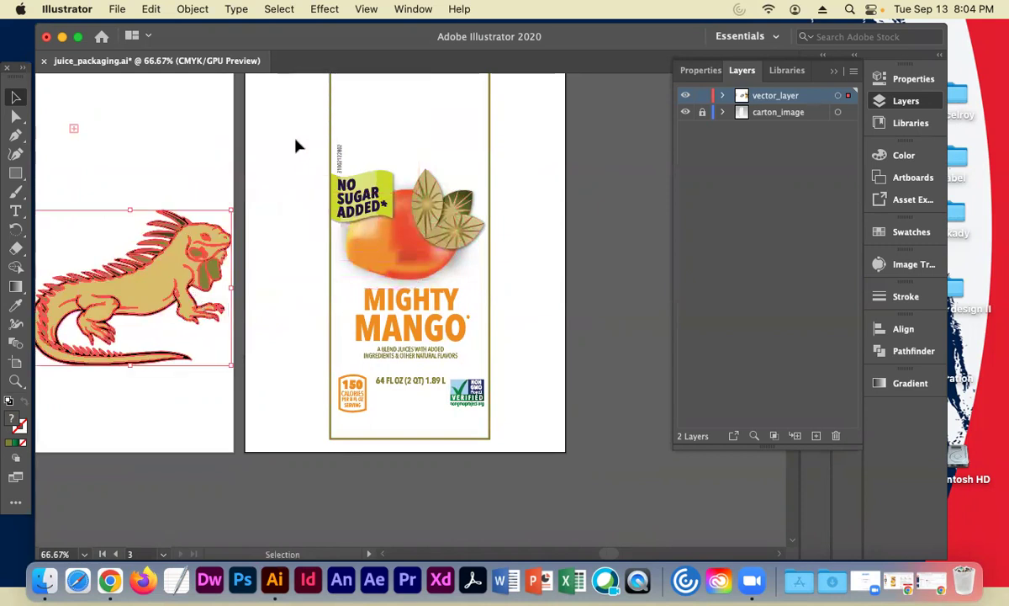
# Move the mango and leaves to the carton top and place the shrunken iguana above the title
pyautogui.click(458, 259)
pyautogui.moveTo(410, 241); pyautogui.dragTo(409, 175)
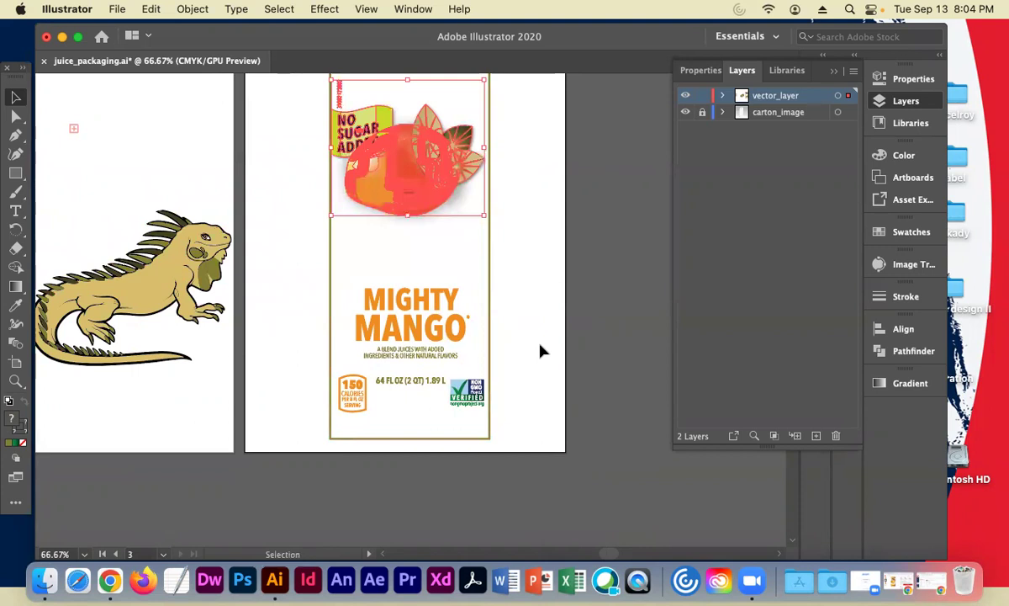
pyautogui.moveTo(153, 288); pyautogui.dragTo(405, 240)
pyautogui.moveTo(488, 317); pyautogui.dragTo(457, 291)
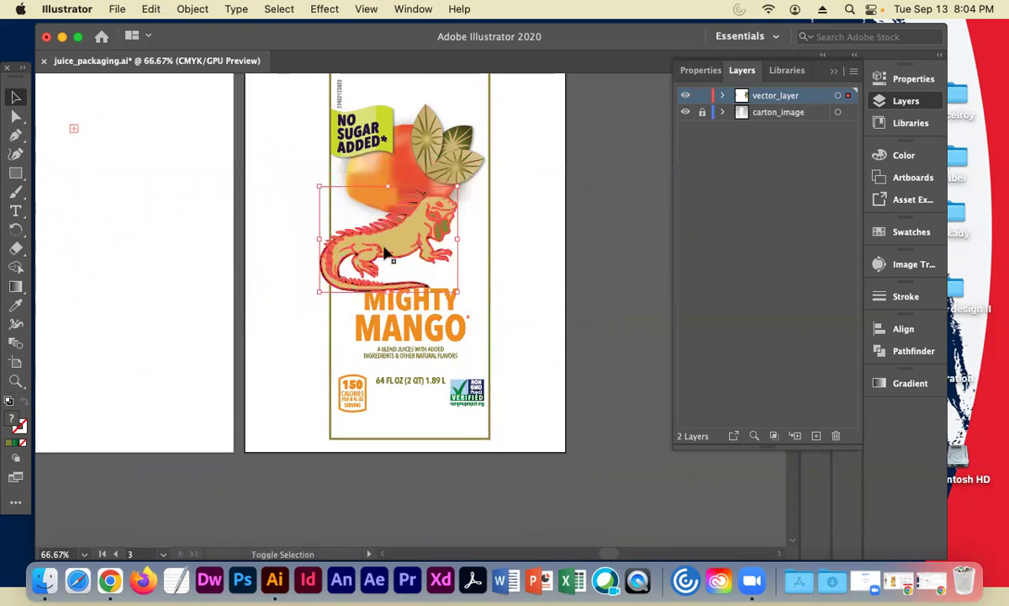
pyautogui.moveTo(390, 236); pyautogui.dragTo(412, 227)
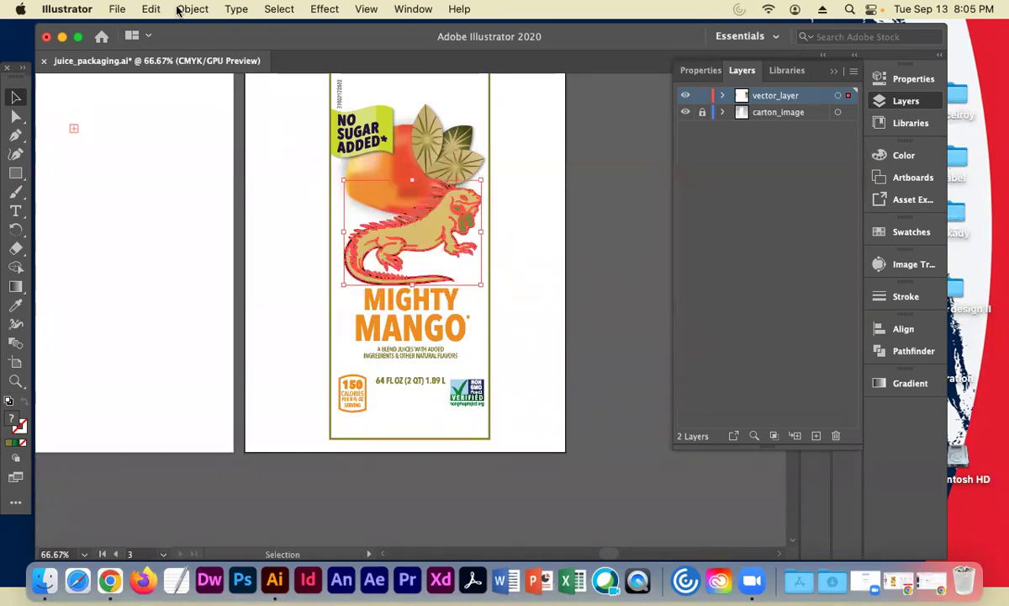
# Reflect the iguana vertically to face left and nudge it down two steps
pyautogui.click(178, 10)
pyautogui.moveTo(201, 32)
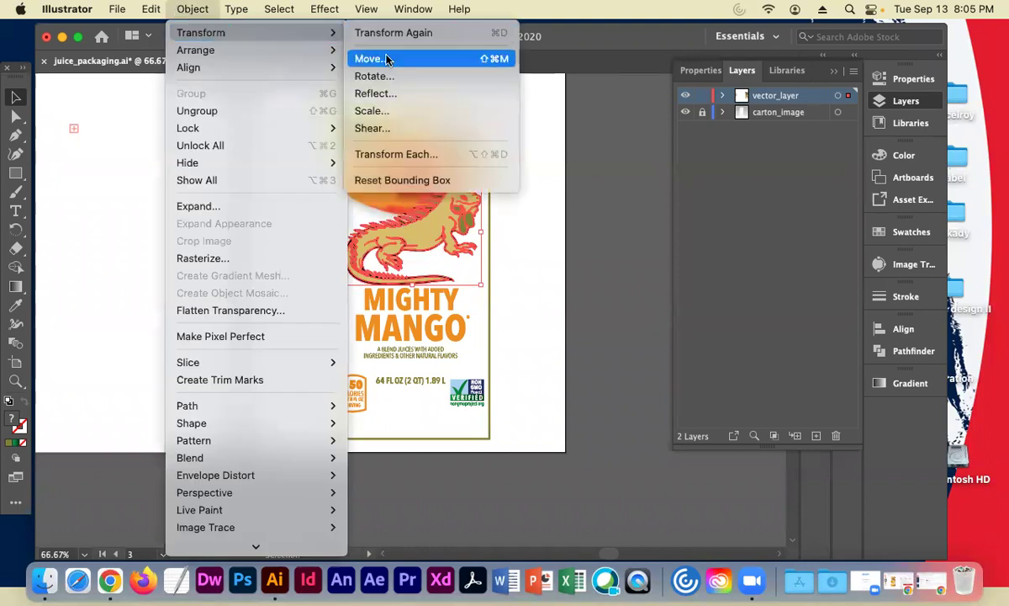
pyautogui.click(378, 93)
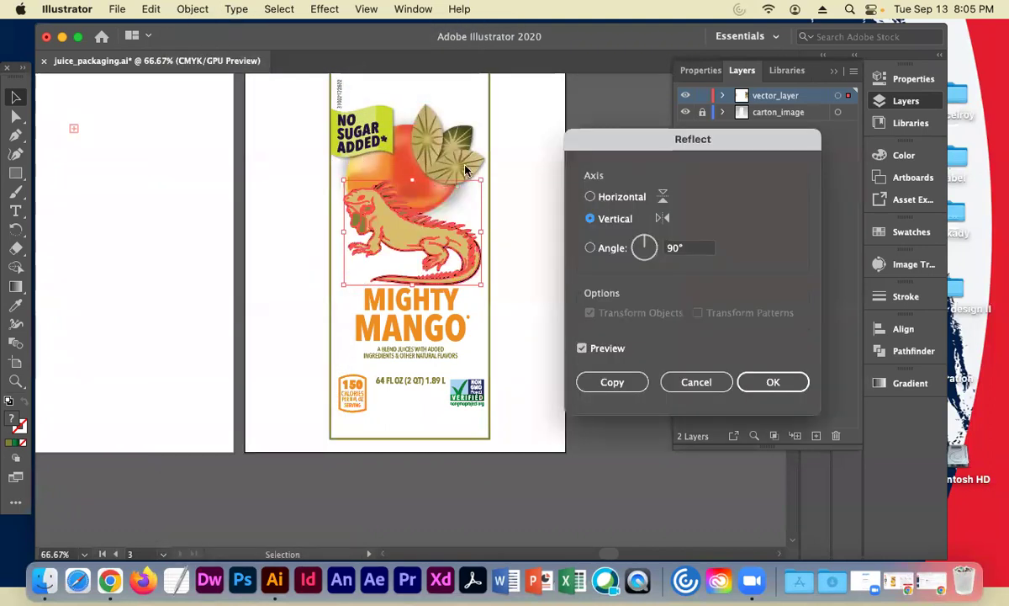
pyautogui.click(769, 381)
pyautogui.press('Down')
pyautogui.press('Down')
pyautogui.press('Down')
pyautogui.press('Down')
pyautogui.press('Down')
pyautogui.press('Down')
pyautogui.press('Down')
pyautogui.press('Down')
pyautogui.press('Down')
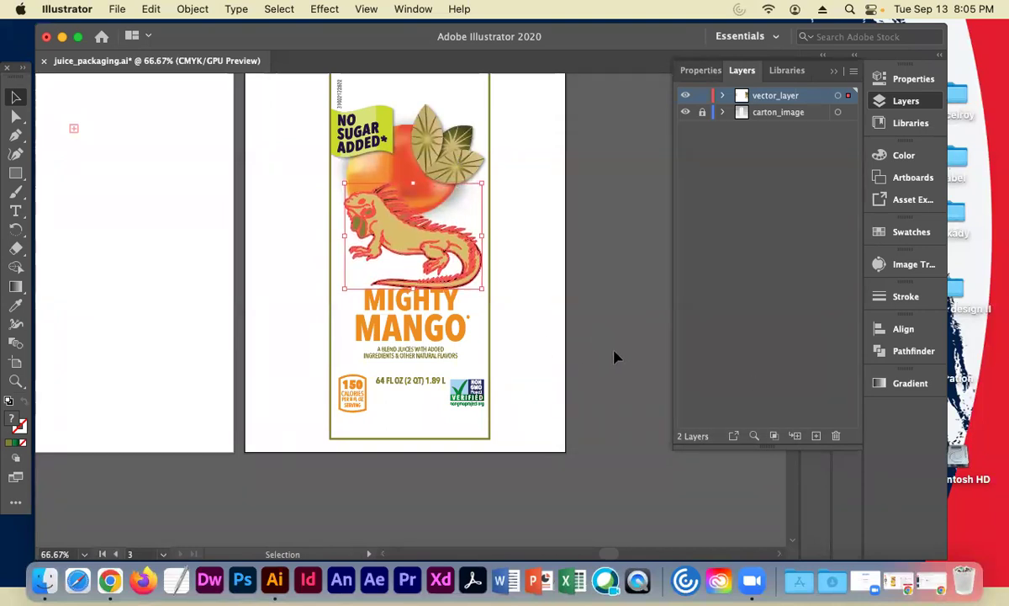
pyautogui.press('Down')
pyautogui.press('Down')
pyautogui.press('Down')
pyautogui.press('Down')
pyautogui.press('Down')
pyautogui.press('Down')
pyautogui.press('Down')
pyautogui.press('Down')
pyautogui.press('Down')
pyautogui.press('Down')
pyautogui.press('Down')
pyautogui.press('Down')
pyautogui.press('Down')
pyautogui.press('Down')
pyautogui.press('Down')
pyautogui.press('Down')
pyautogui.press('Down')
pyautogui.press('Down')
pyautogui.press('Down')
pyautogui.press('Down')
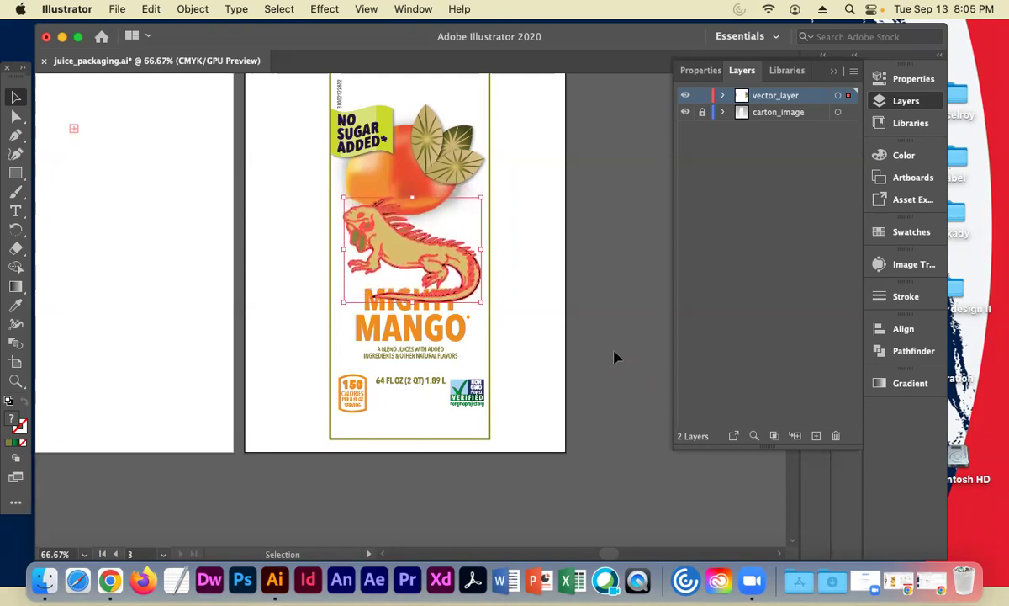
# Bring the MIGHTY MANGO title to the front, then view at 100%
pyautogui.click(421, 348)
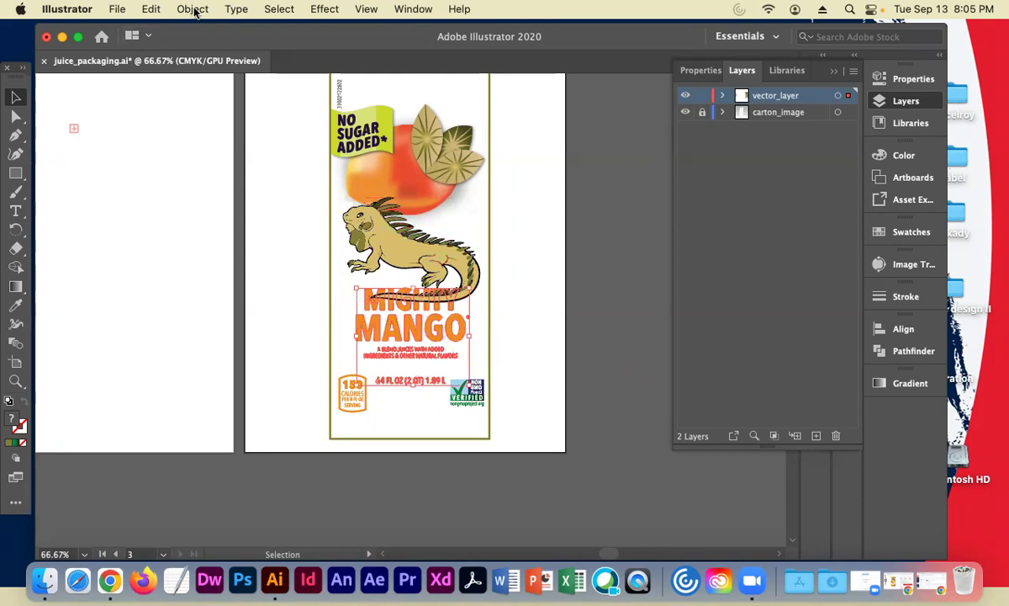
pyautogui.click(193, 9)
pyautogui.moveTo(247, 49)
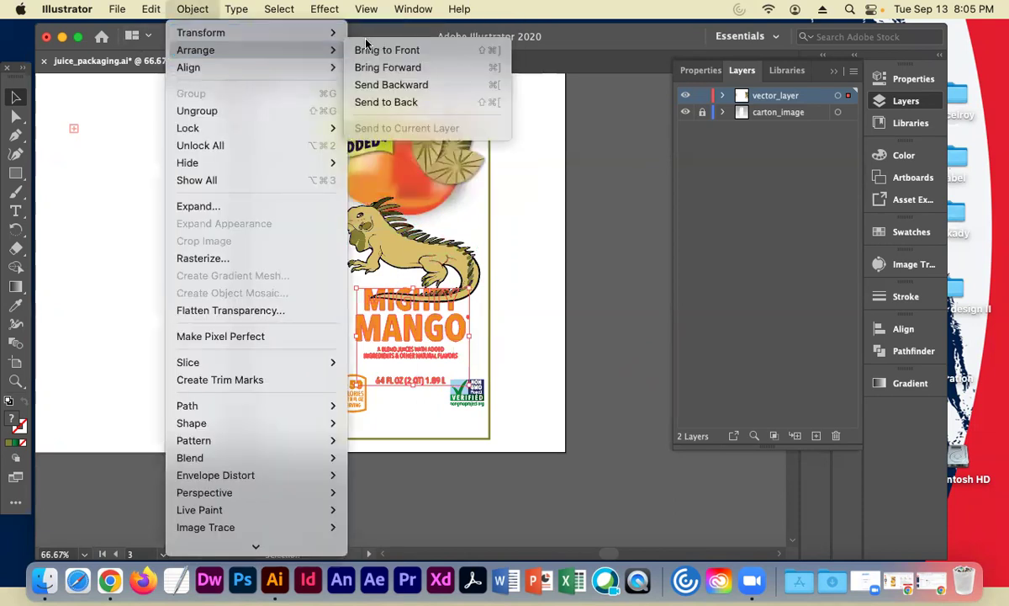
pyautogui.click(387, 51)
pyautogui.click(157, 260)
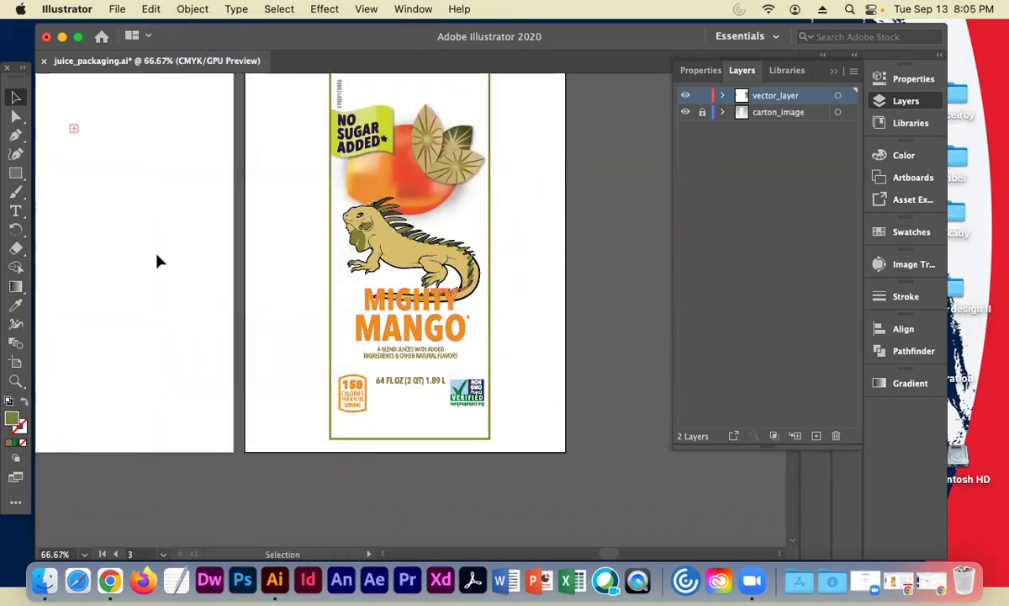
pyautogui.press('super+1')
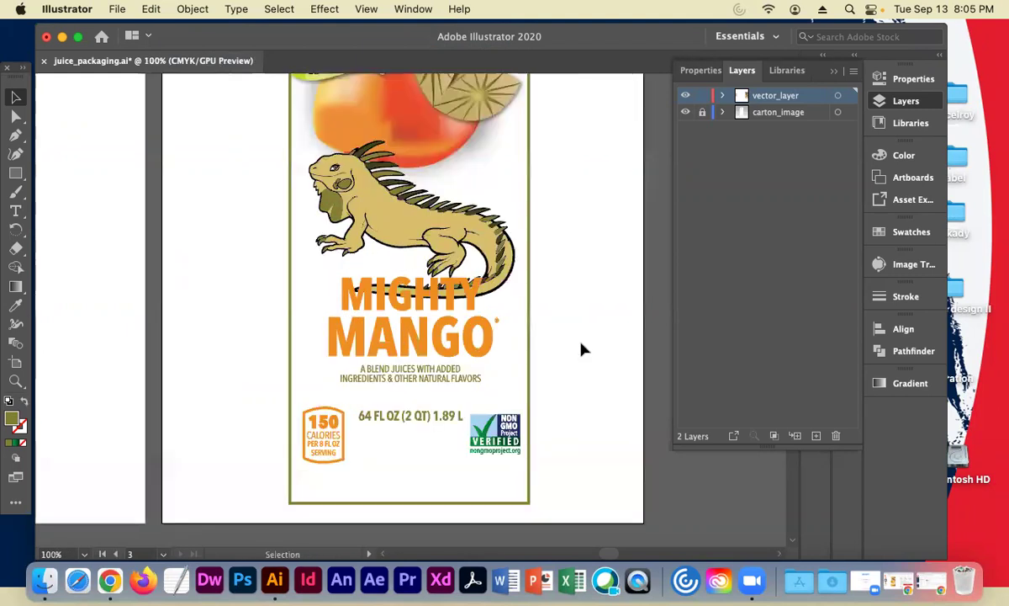
# Zoom in and select the iguana's black outline paths with the Direct Selection tool
pyautogui.moveTo(406, 246); pyautogui.dragTo(338, 287)
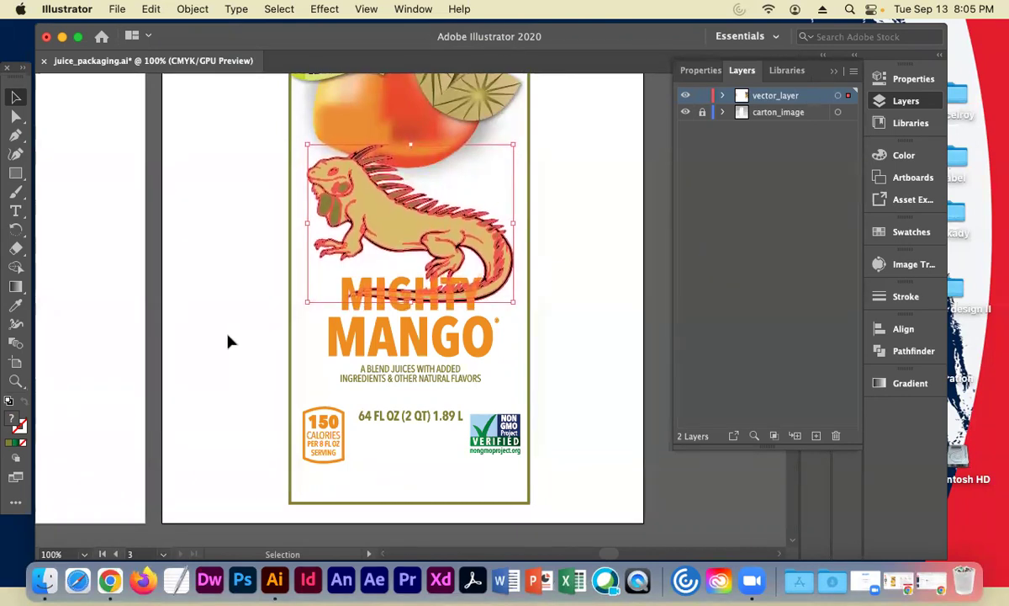
pyautogui.click(212, 313)
pyautogui.moveTo(360, 223); pyautogui.dragTo(368, 227)
pyautogui.press('super+equal')
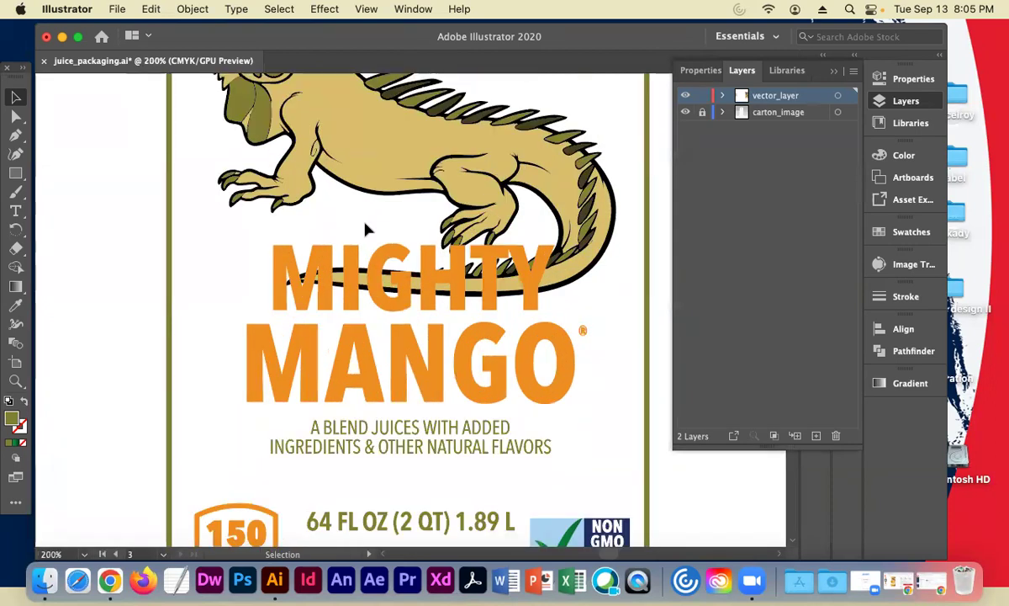
pyautogui.click(16, 117)
pyautogui.click(279, 168)
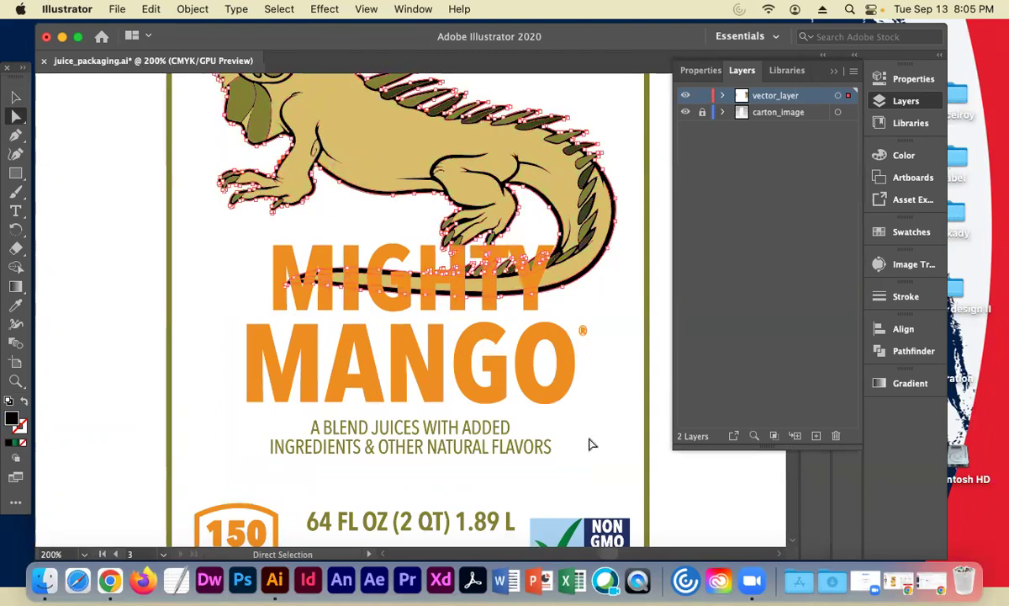
# Fill the iguana's outline paths with the olive green swatch, after briefly trying light tan
pyautogui.click(909, 231)
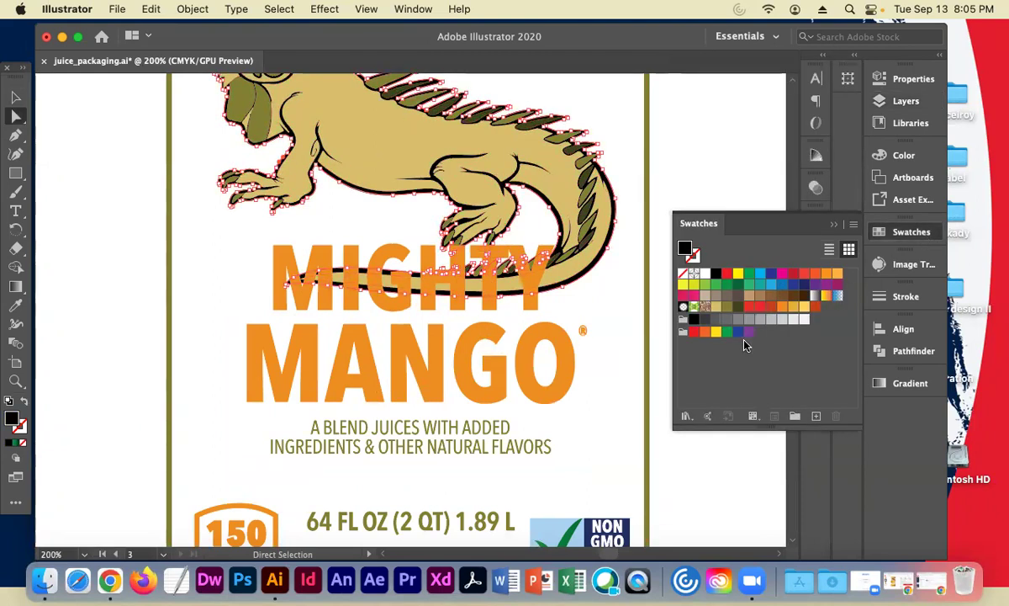
pyautogui.click(728, 307)
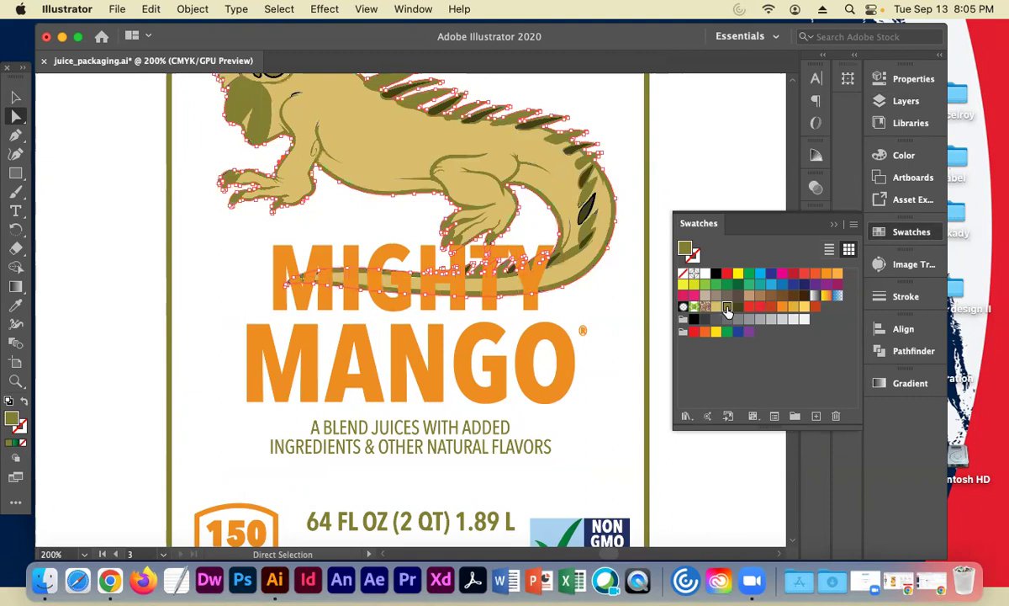
pyautogui.click(717, 306)
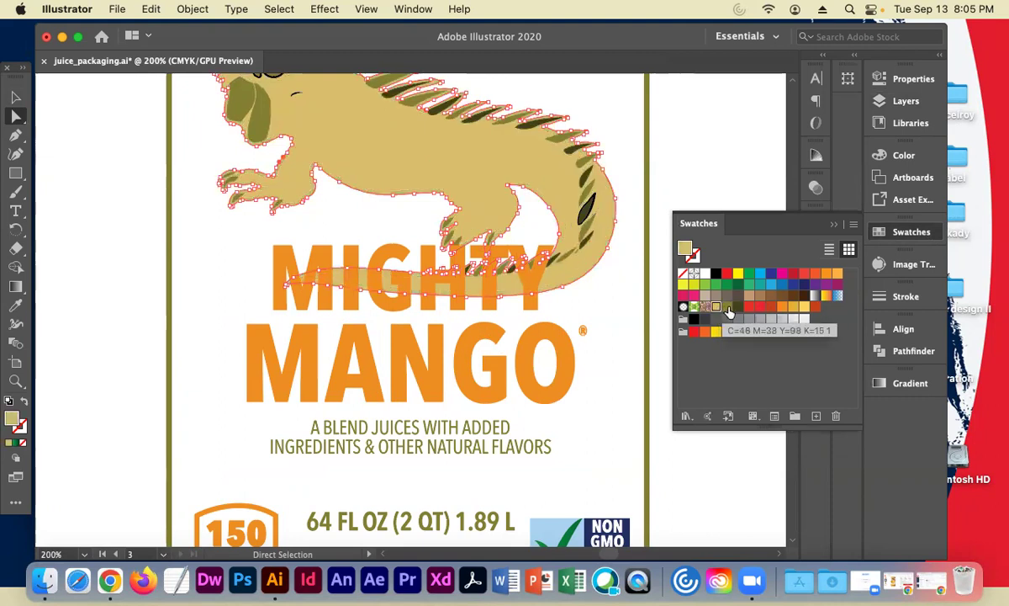
pyautogui.click(728, 308)
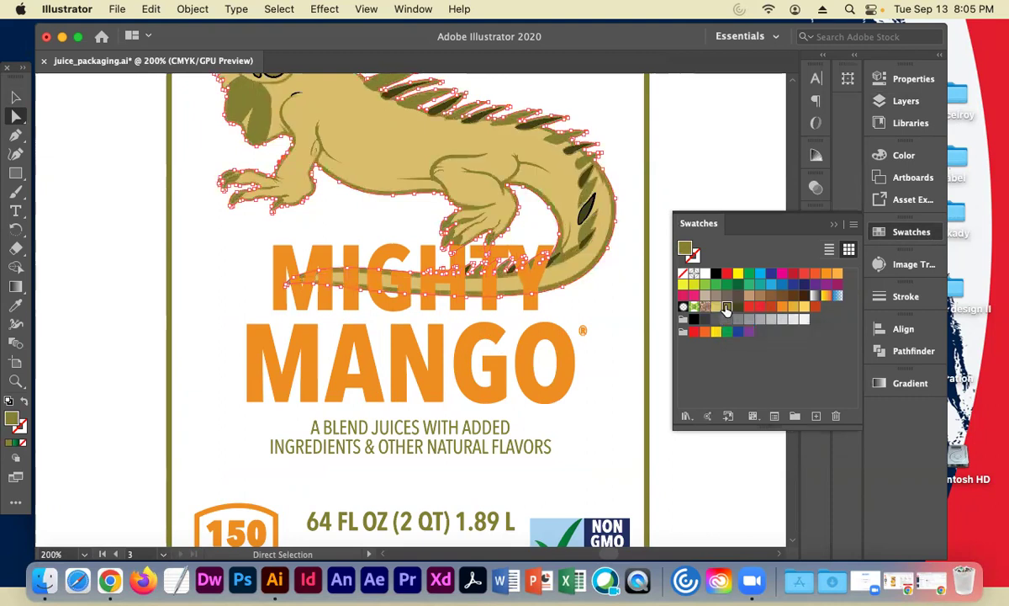
pyautogui.click(202, 233)
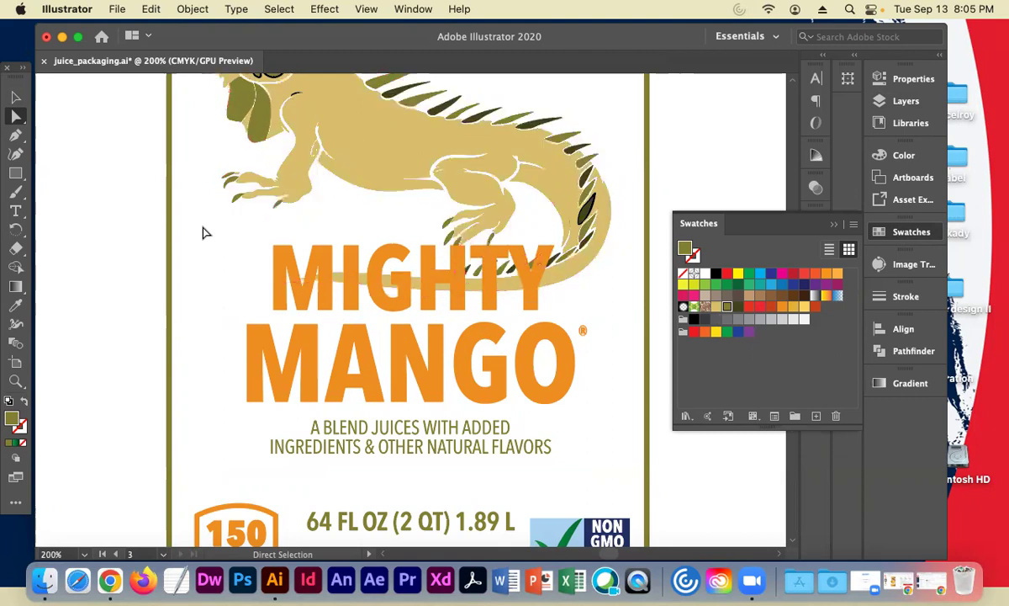
pyautogui.press('super+z')
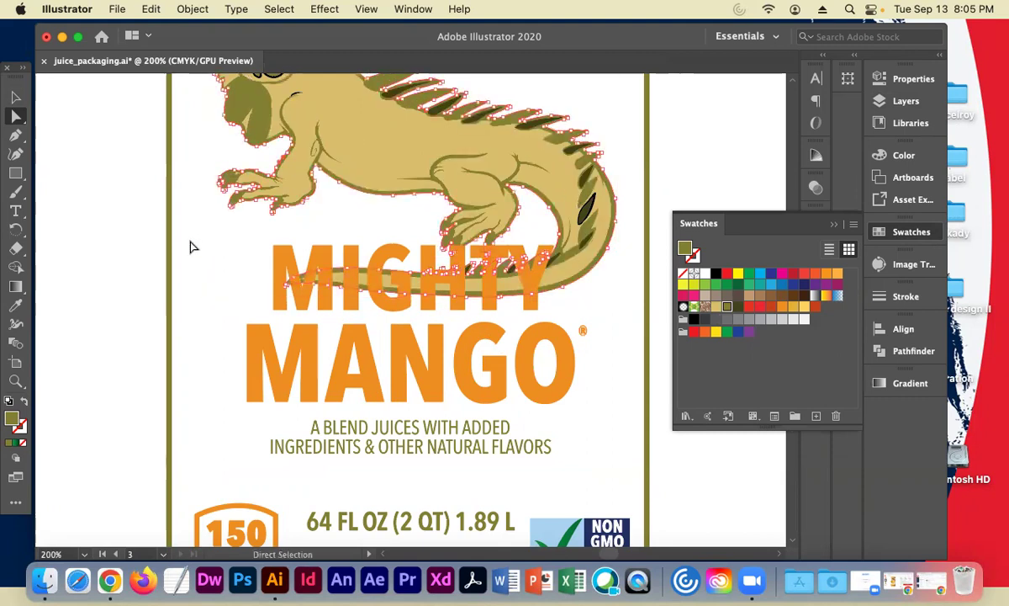
# Zoom back out to 100% and reselect the whole iguana artwork
pyautogui.press('super+minus')
pyautogui.press('super+minus')
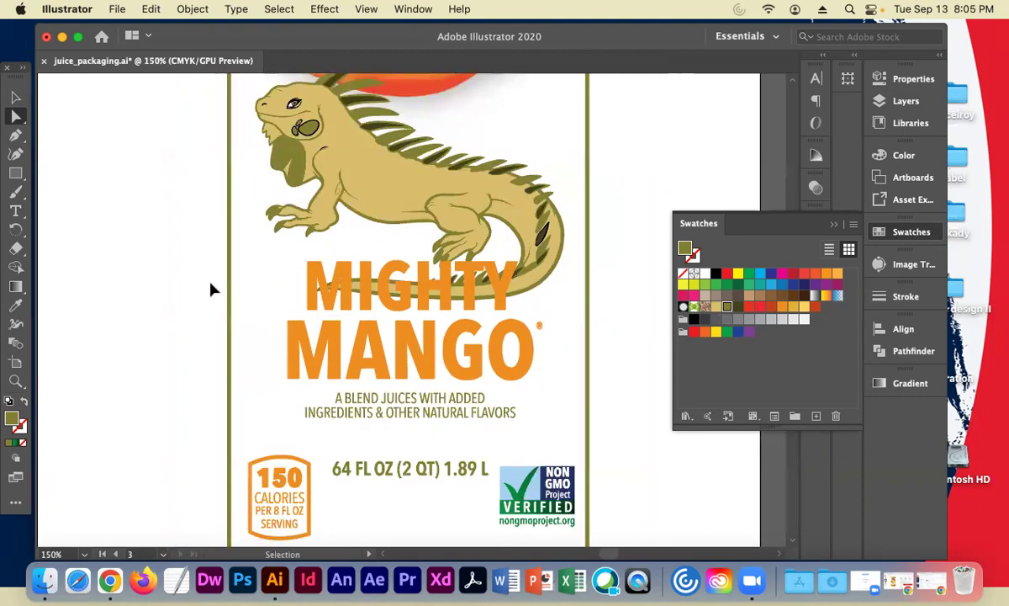
pyautogui.click(16, 98)
pyautogui.click(394, 240)
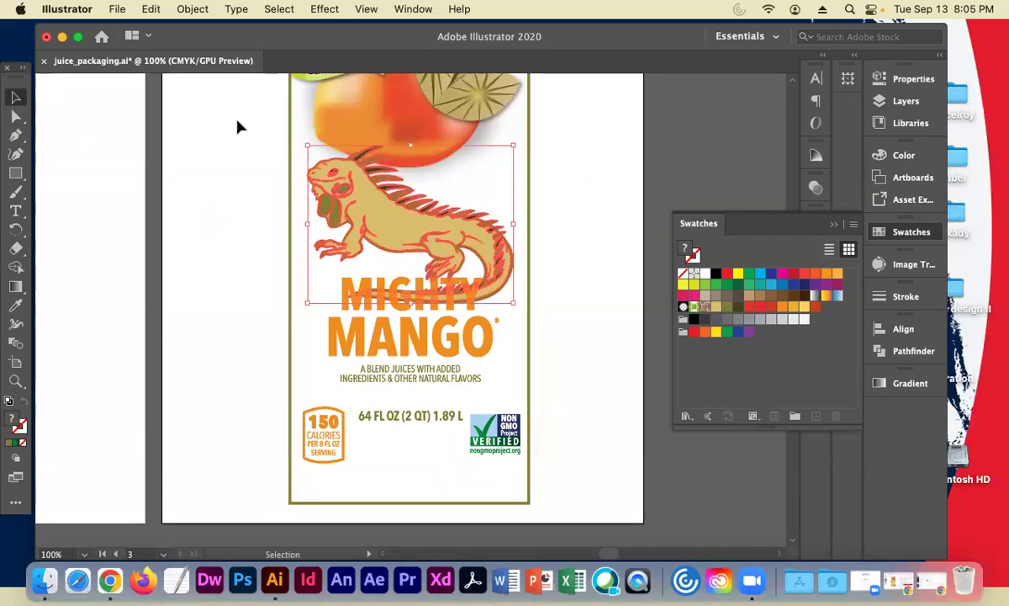
# Warp the iguana with a vertical Bulge at about 17% bend
pyautogui.click(324, 8)
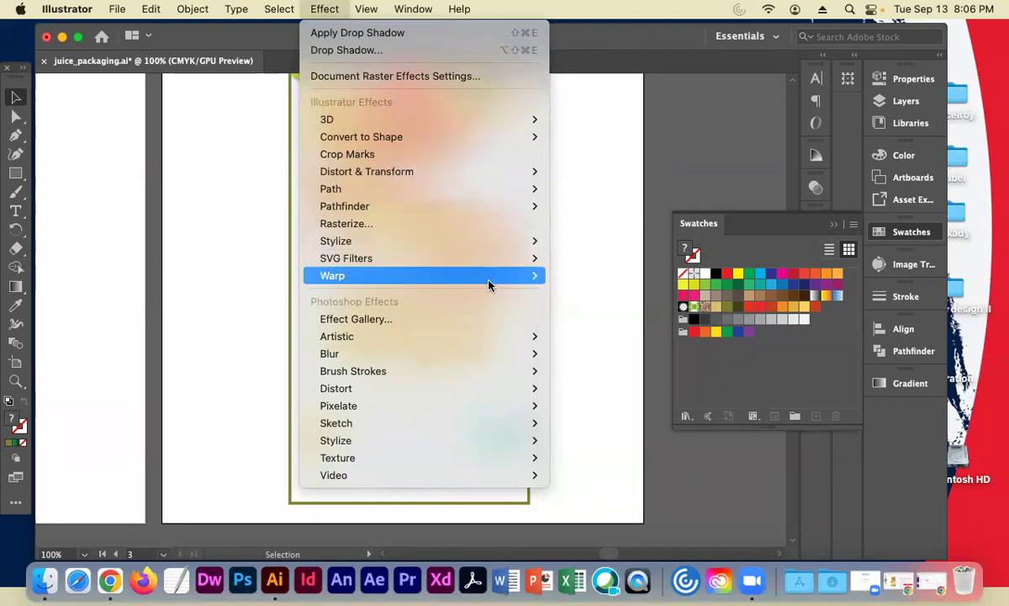
pyautogui.moveTo(480, 276)
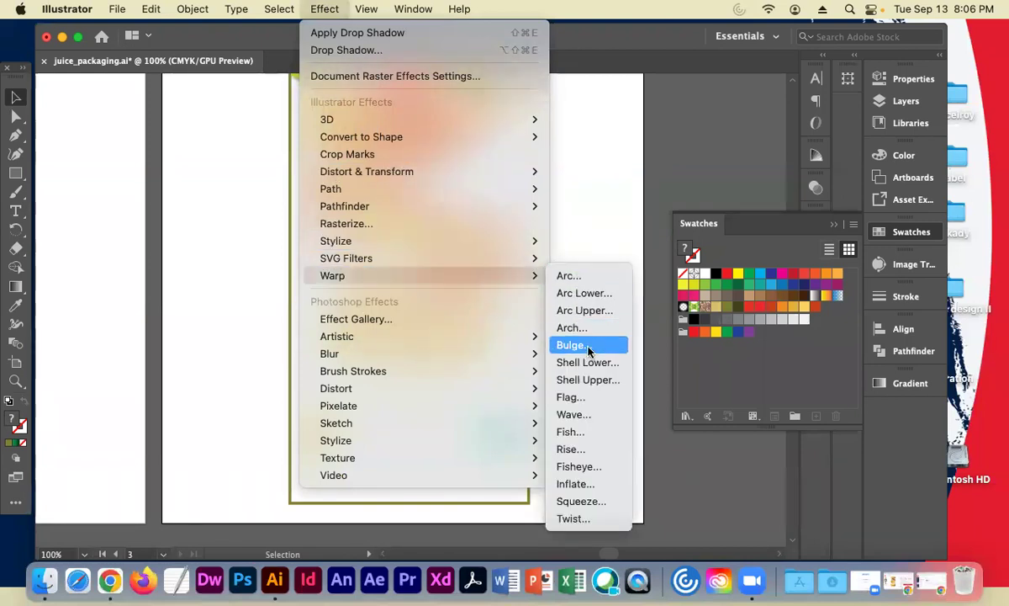
pyautogui.click(568, 275)
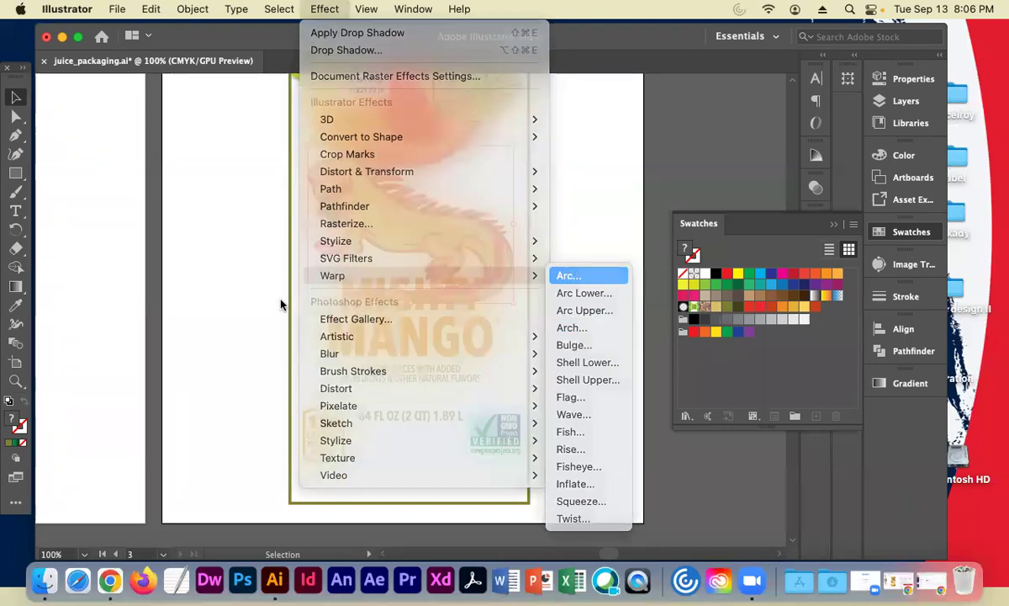
pyautogui.moveTo(277, 225); pyautogui.dragTo(474, 291)
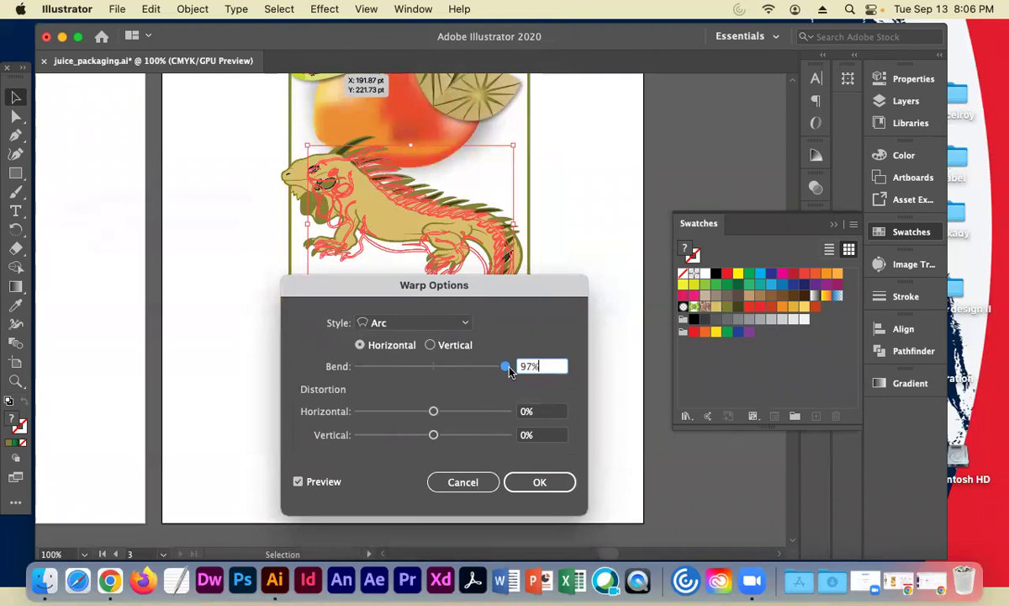
pyautogui.moveTo(509, 372); pyautogui.dragTo(445, 370)
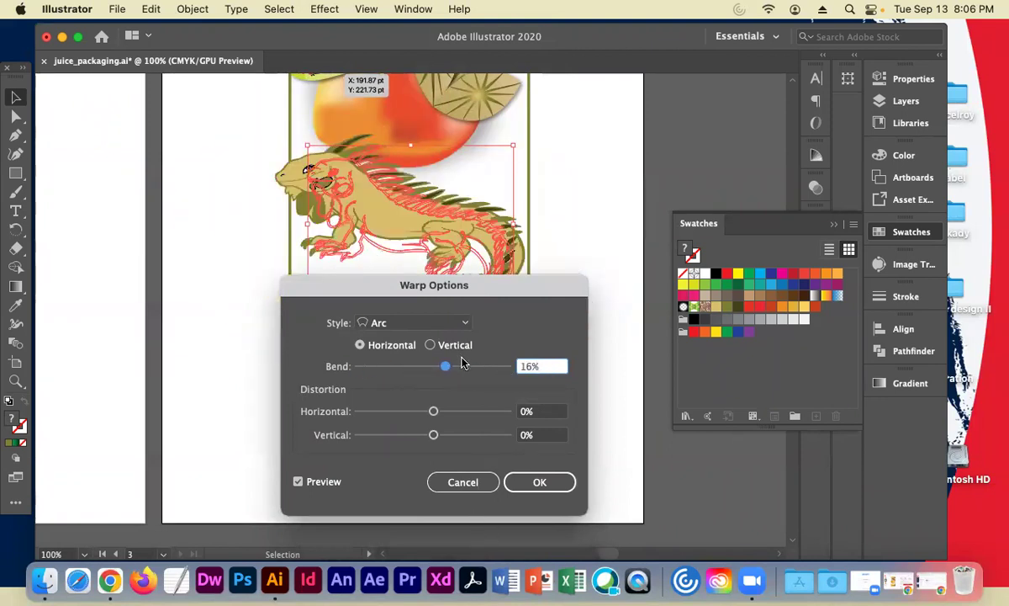
pyautogui.click(421, 322)
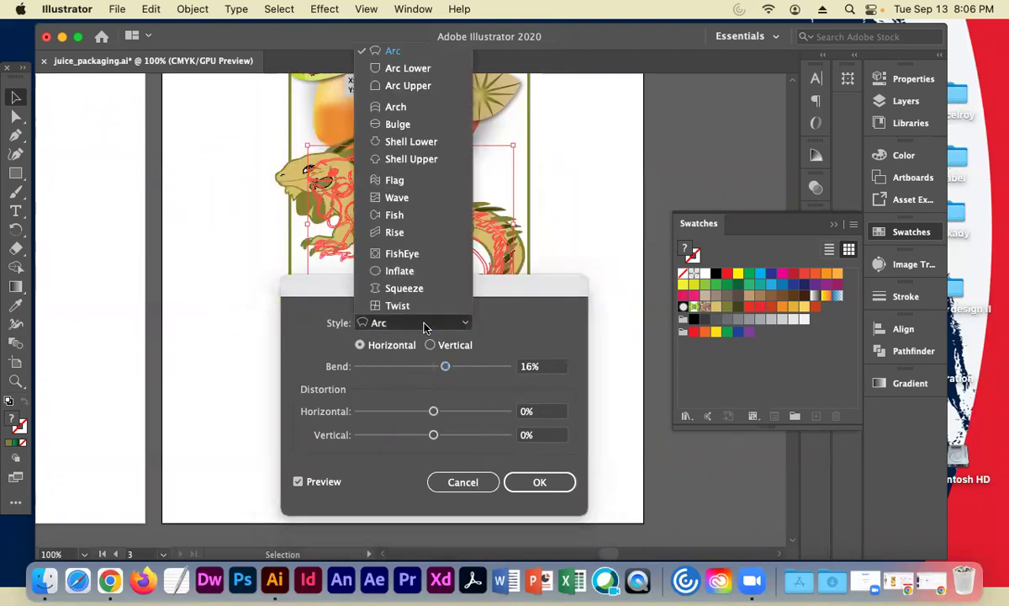
pyautogui.click(429, 124)
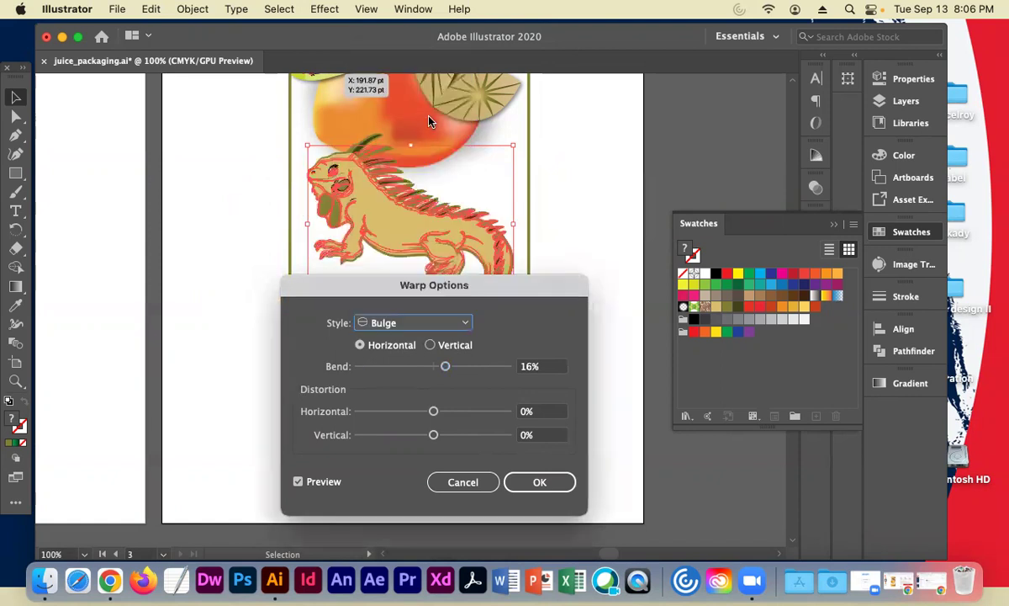
pyautogui.moveTo(442, 368); pyautogui.dragTo(461, 367)
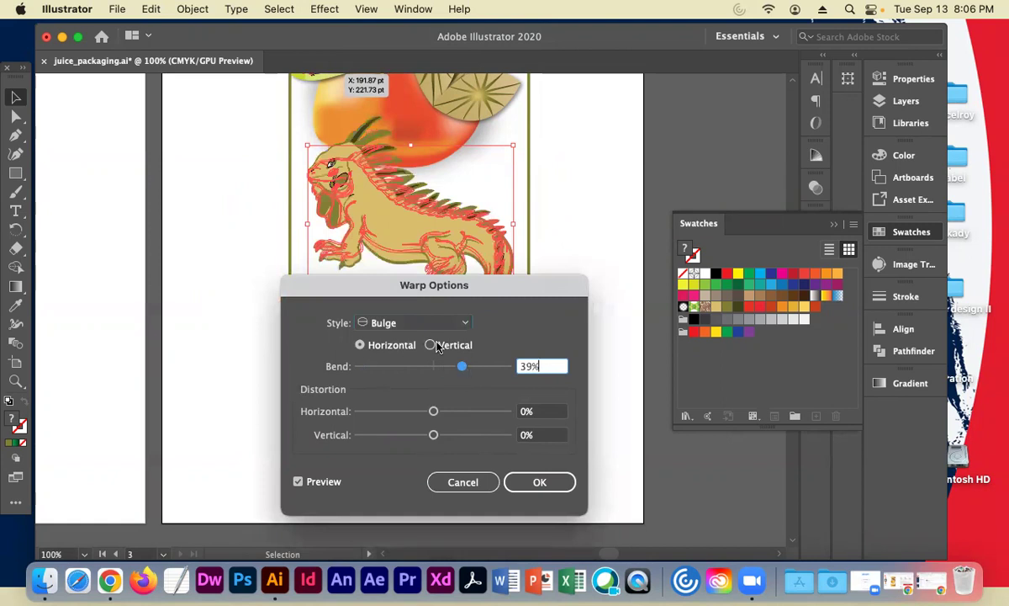
pyautogui.click(432, 346)
pyautogui.moveTo(461, 367); pyautogui.dragTo(443, 368)
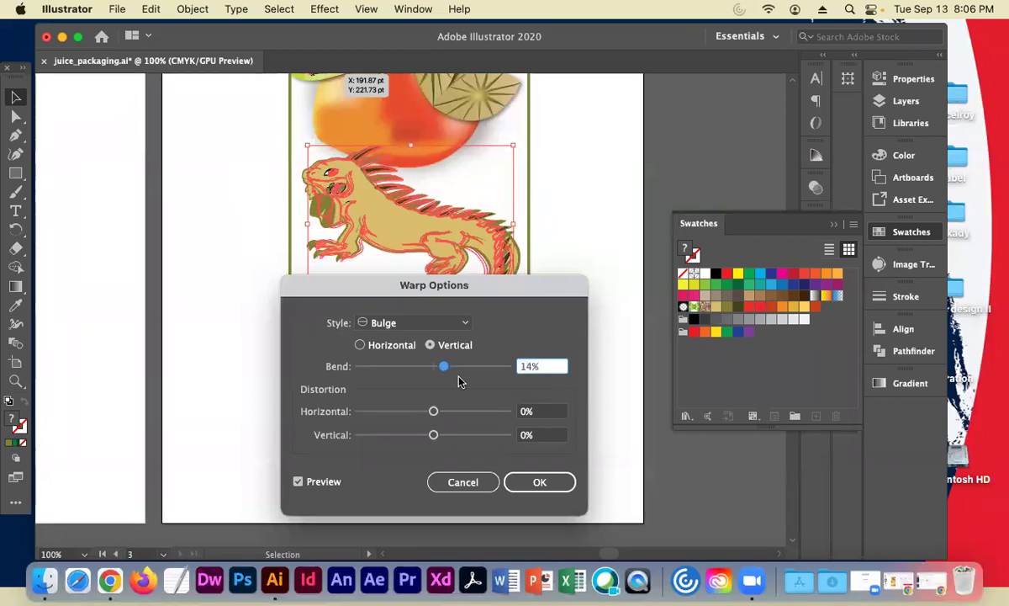
pyautogui.click(539, 482)
# Expand the warped iguana's appearance into plain artwork with Object > Expand Appearance
pyautogui.click(223, 318)
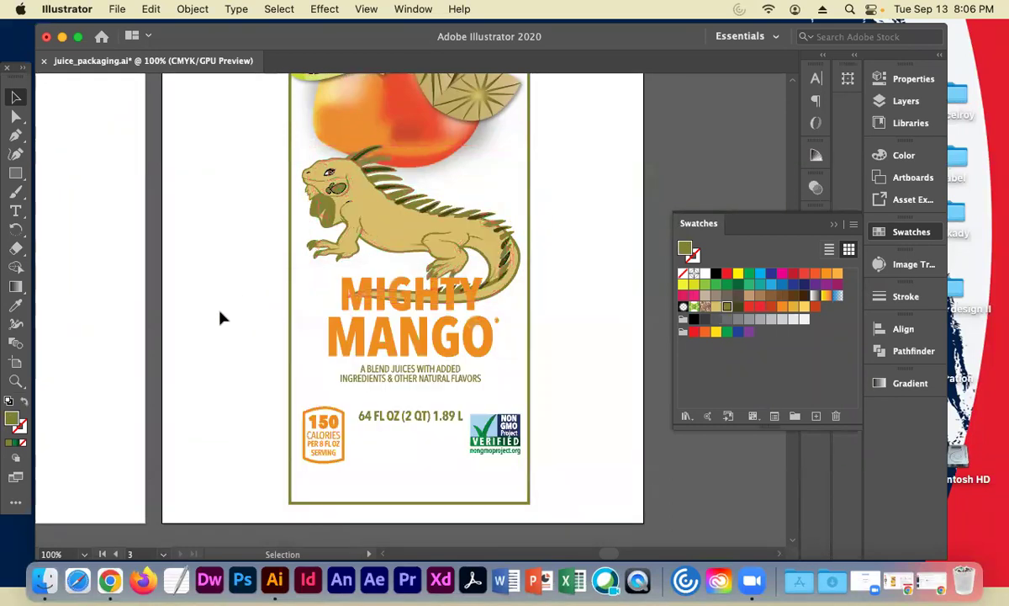
pyautogui.click(395, 222)
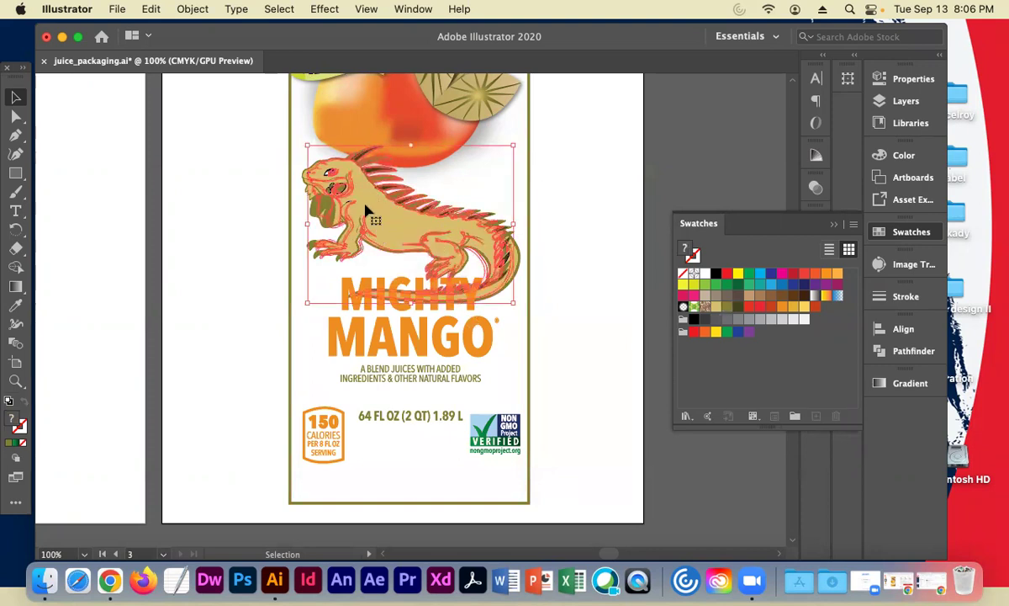
pyautogui.click(193, 9)
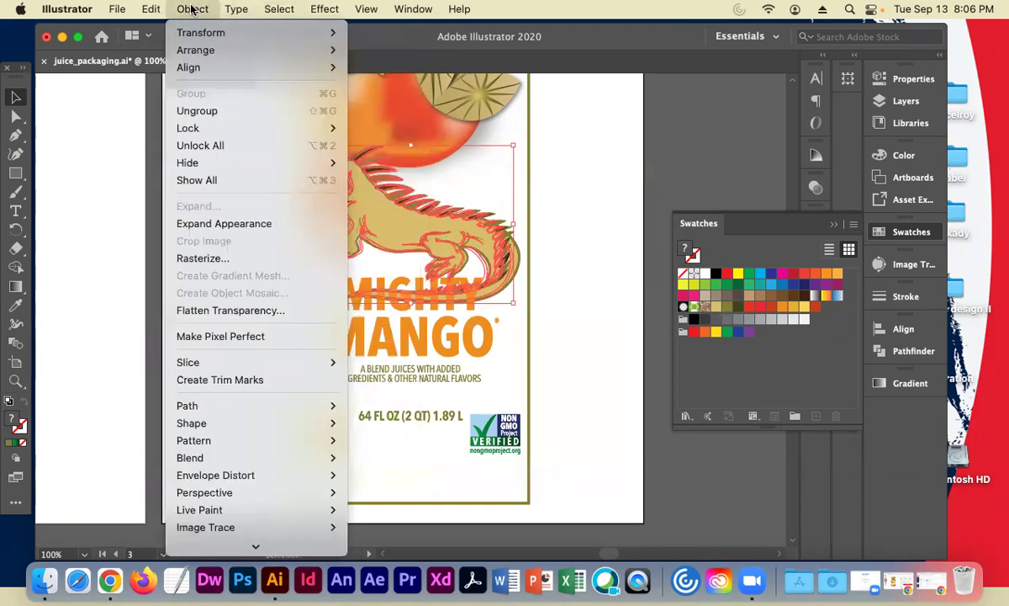
pyautogui.click(257, 221)
# Reselect the iguana and bring up the Effect > Stylize options
pyautogui.click(286, 227)
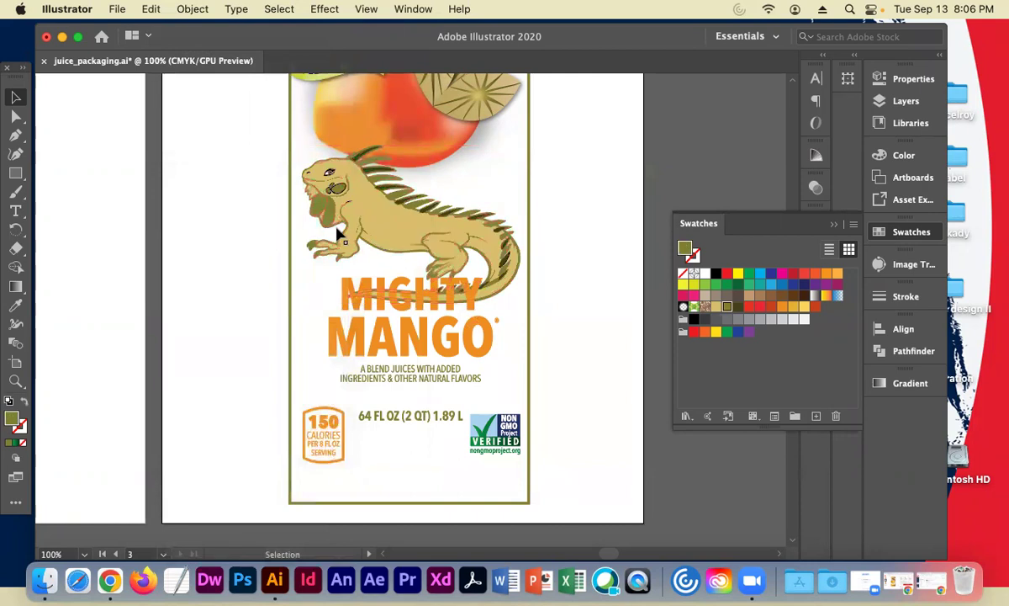
pyautogui.click(389, 221)
pyautogui.rightClick(388, 221)
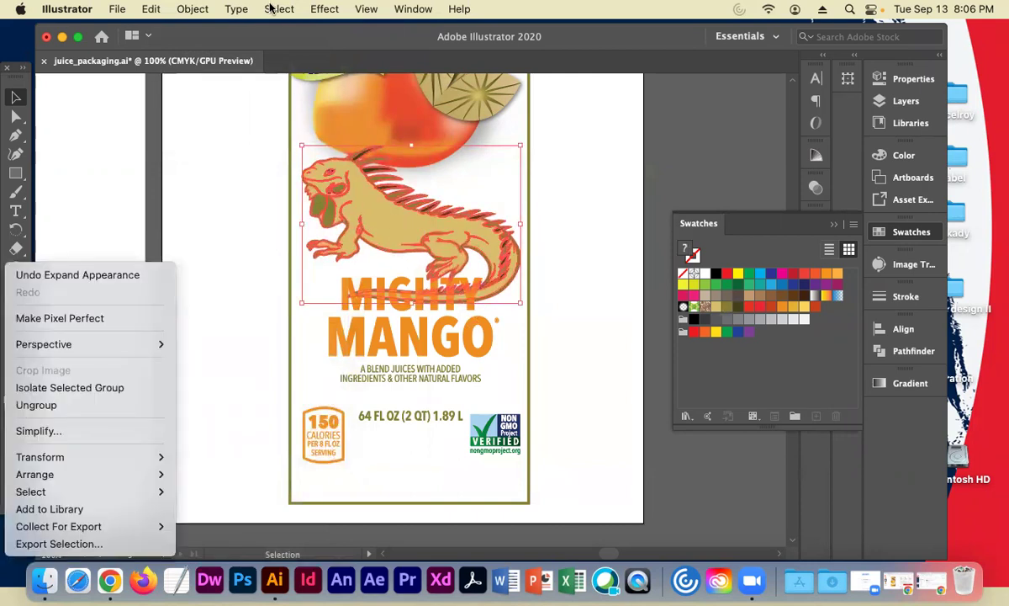
pyautogui.click(324, 9)
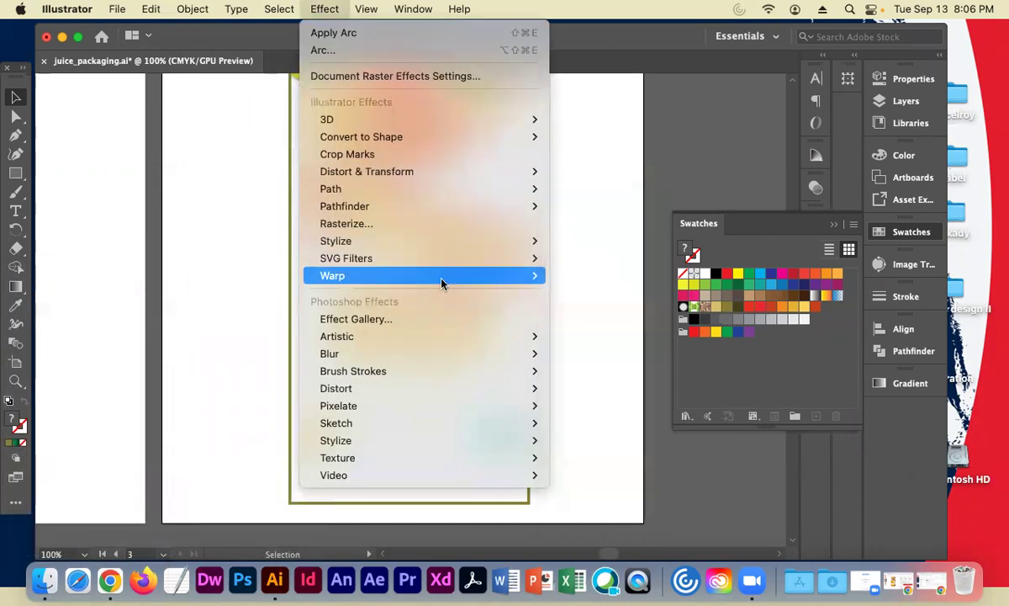
pyautogui.moveTo(463, 243)
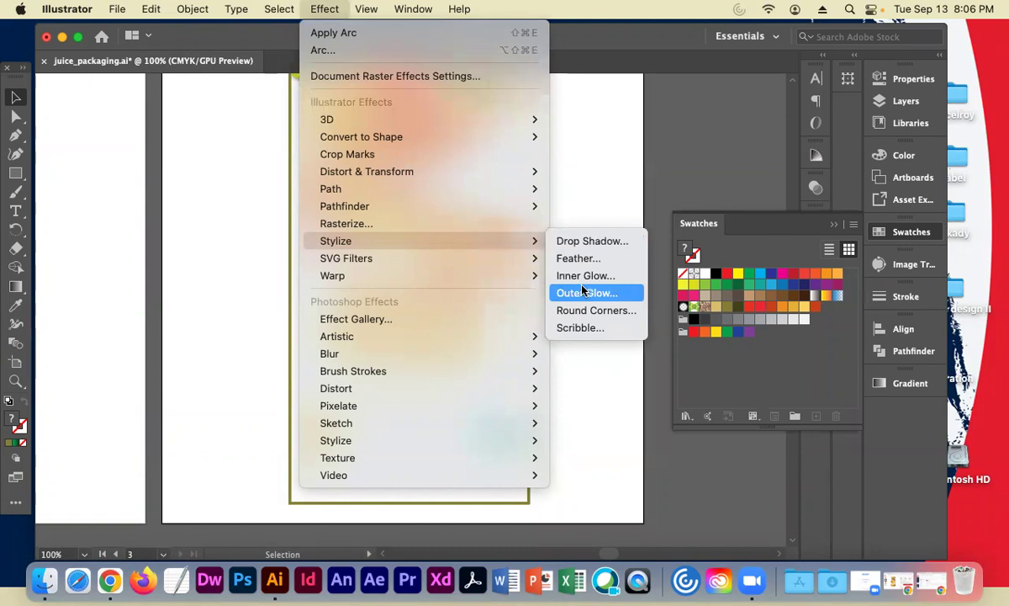
# Add an Outer Glow in Multiply mode using the dark olive swatch as its colour
pyautogui.click(587, 293)
pyautogui.click(573, 241)
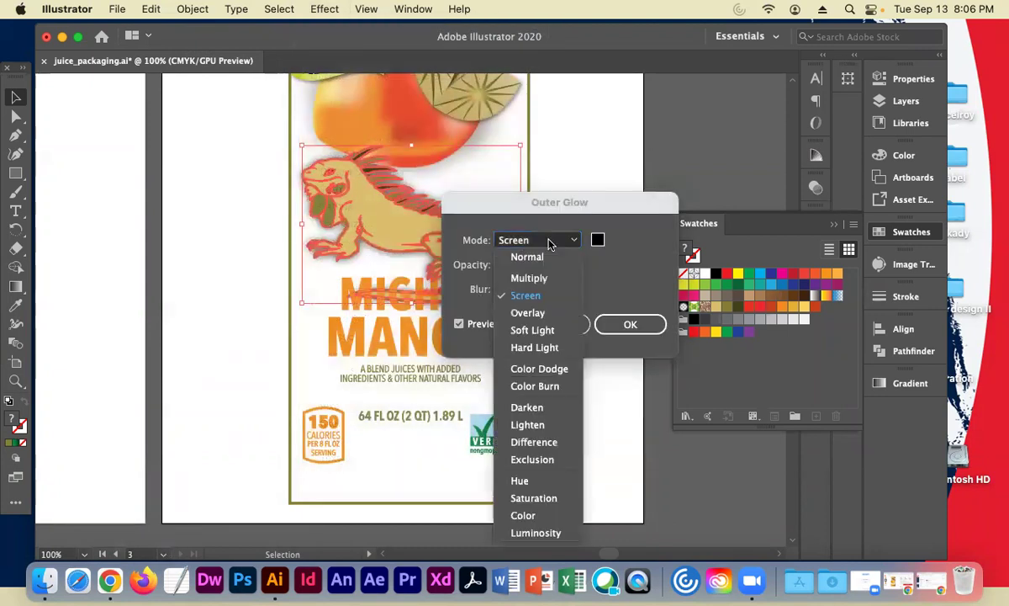
pyautogui.click(522, 277)
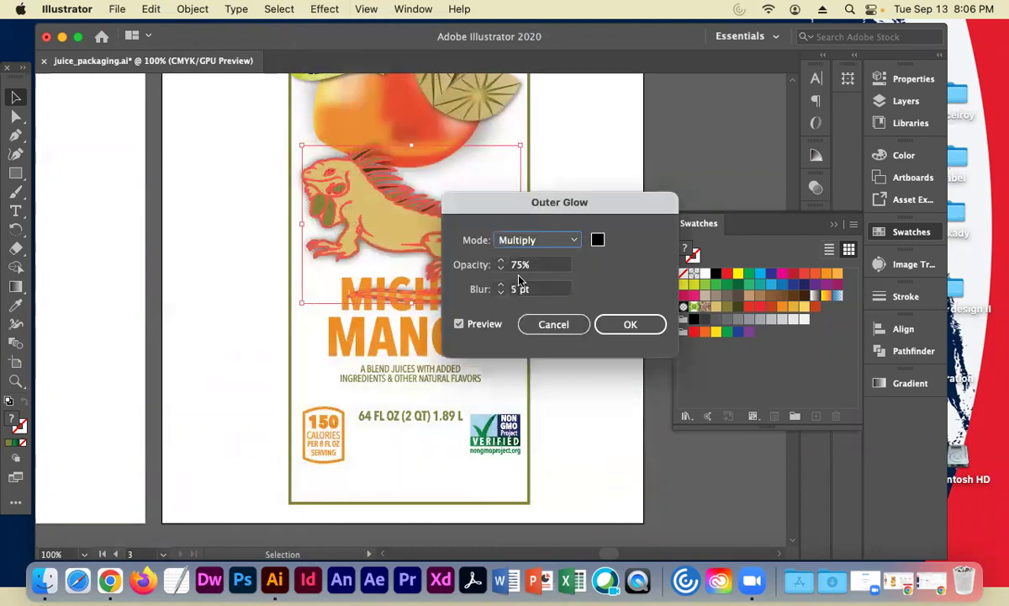
pyautogui.click(598, 240)
pyautogui.click(716, 255)
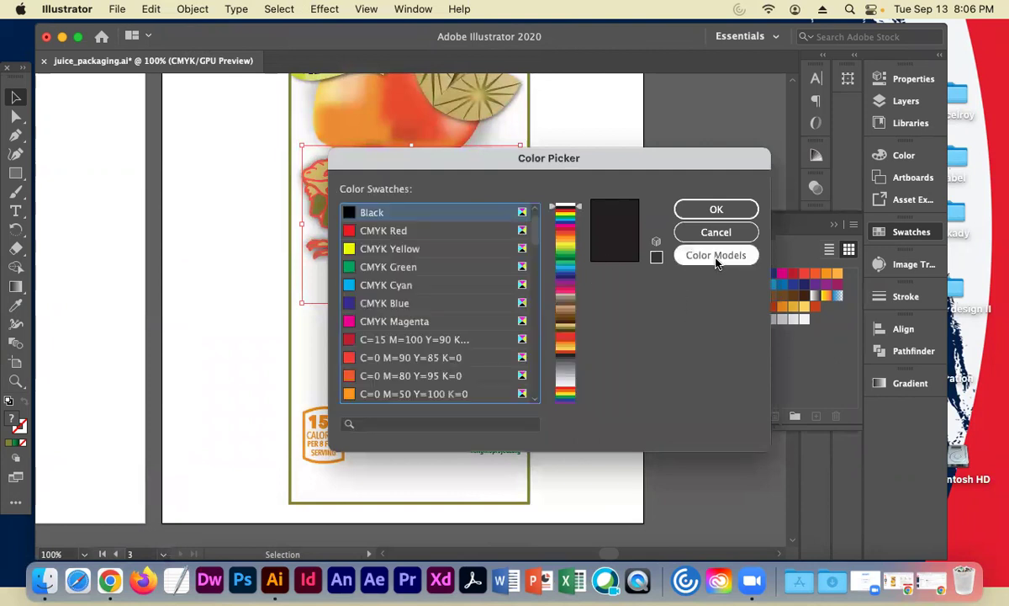
pyautogui.moveTo(467, 177); pyautogui.dragTo(664, 213)
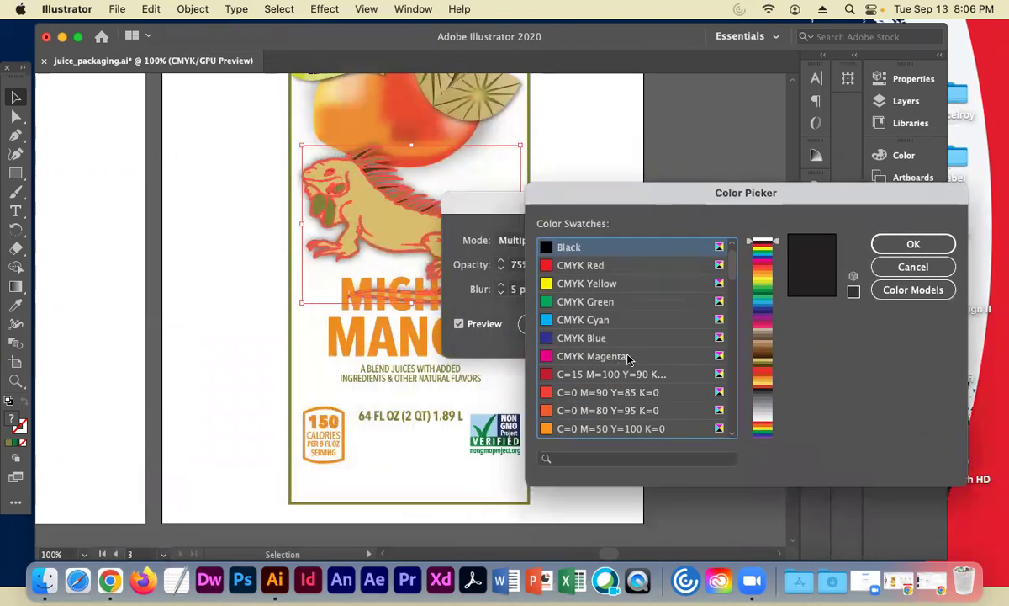
pyautogui.scroll(-3, 658, 341)
pyautogui.scroll(-10, 656, 341)
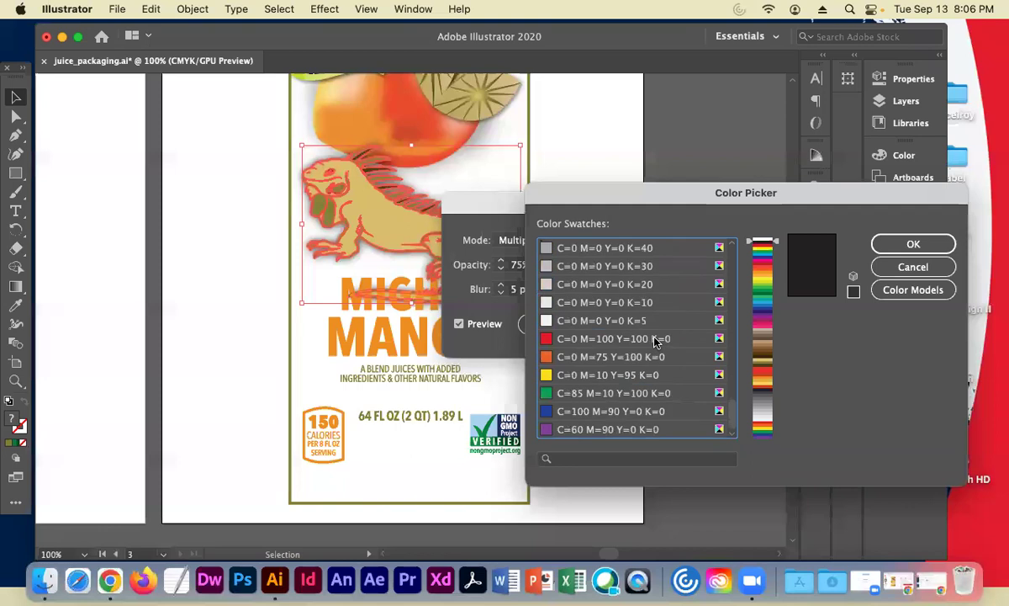
pyautogui.scroll(5, 656, 340)
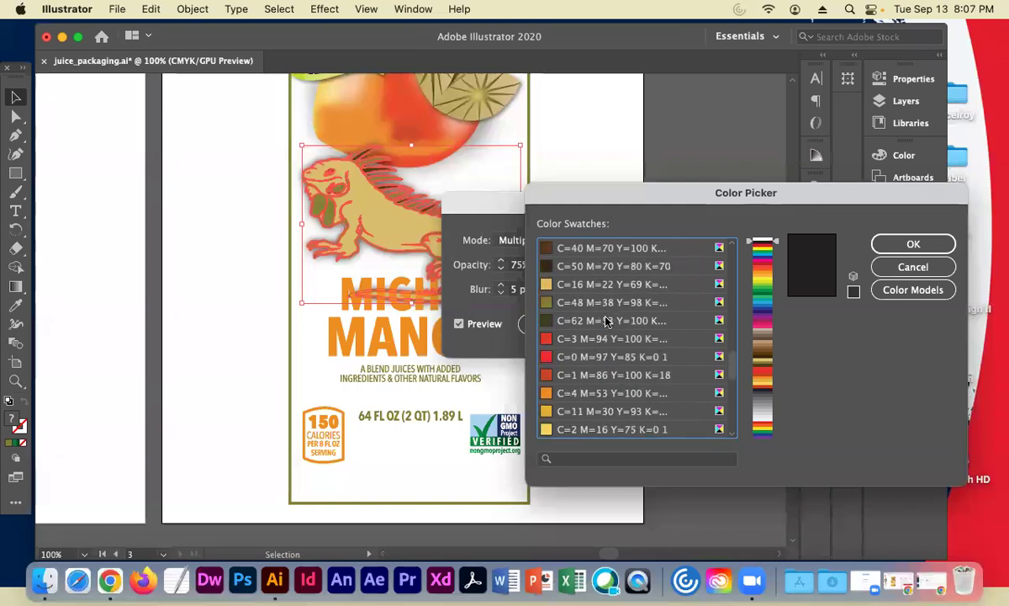
pyautogui.click(598, 323)
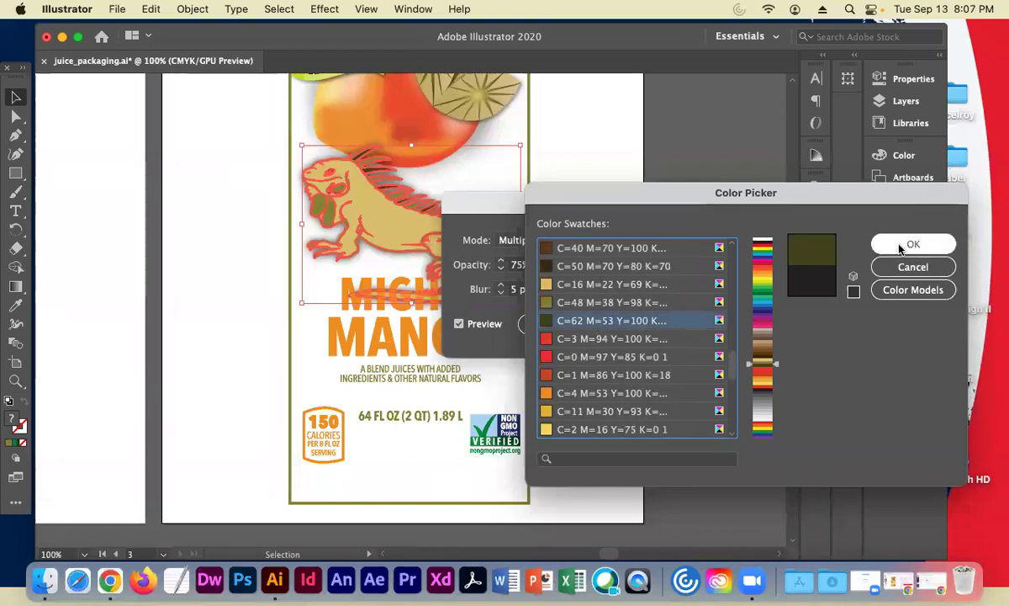
pyautogui.click(901, 245)
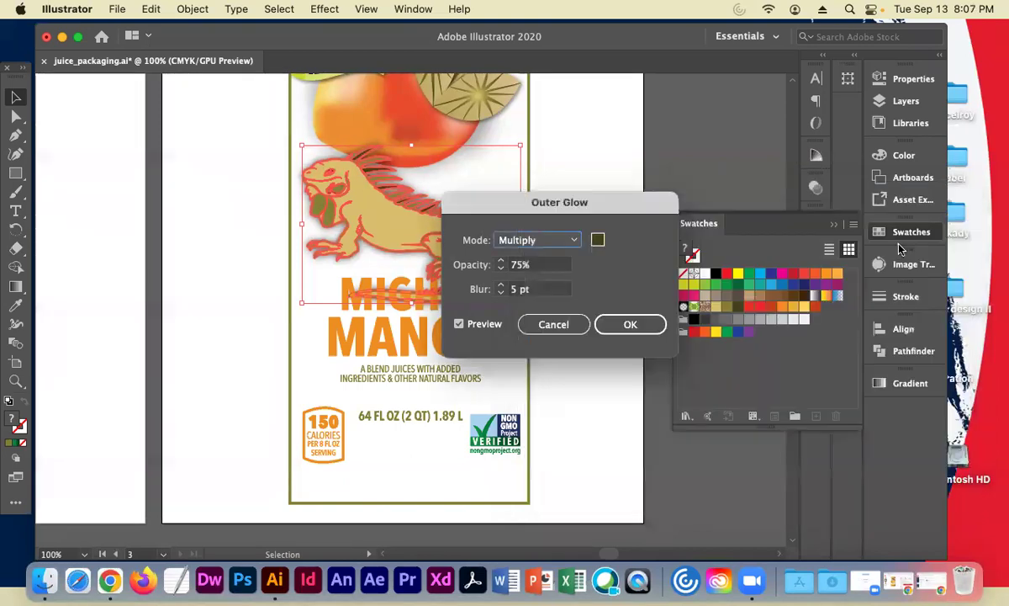
# Lower the glow to 57% opacity with a 2 pt blur and apply it
pyautogui.click(500, 269)
pyautogui.click(501, 269)
pyautogui.click(500, 269)
pyautogui.click(501, 269)
pyautogui.click(501, 269)
pyautogui.click(500, 269)
pyautogui.click(501, 269)
pyautogui.click(500, 269)
pyautogui.click(500, 269)
pyautogui.click(501, 270)
pyautogui.click(501, 270)
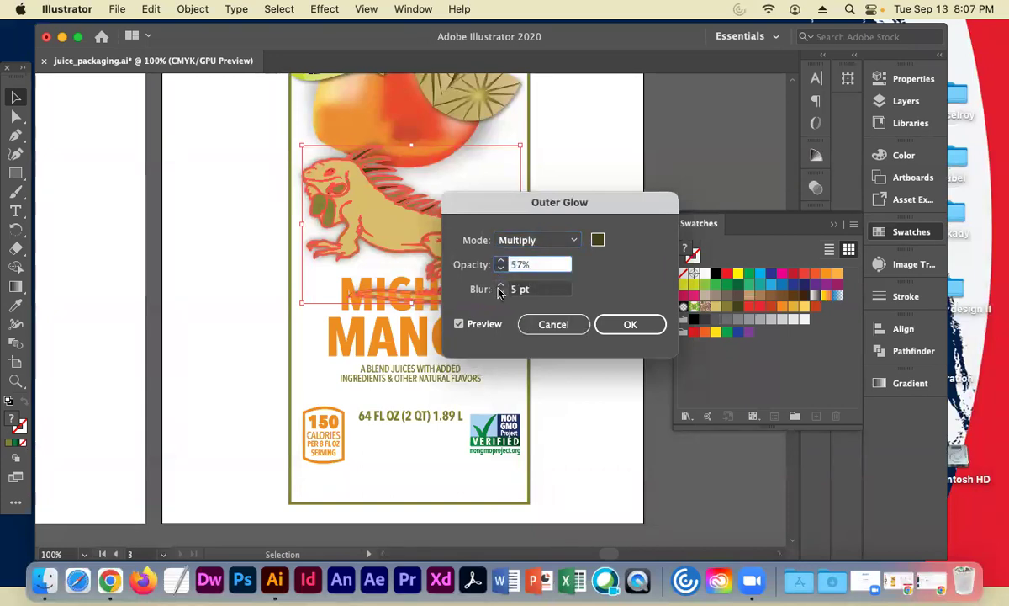
pyautogui.click(500, 292)
pyautogui.click(501, 292)
pyautogui.click(500, 292)
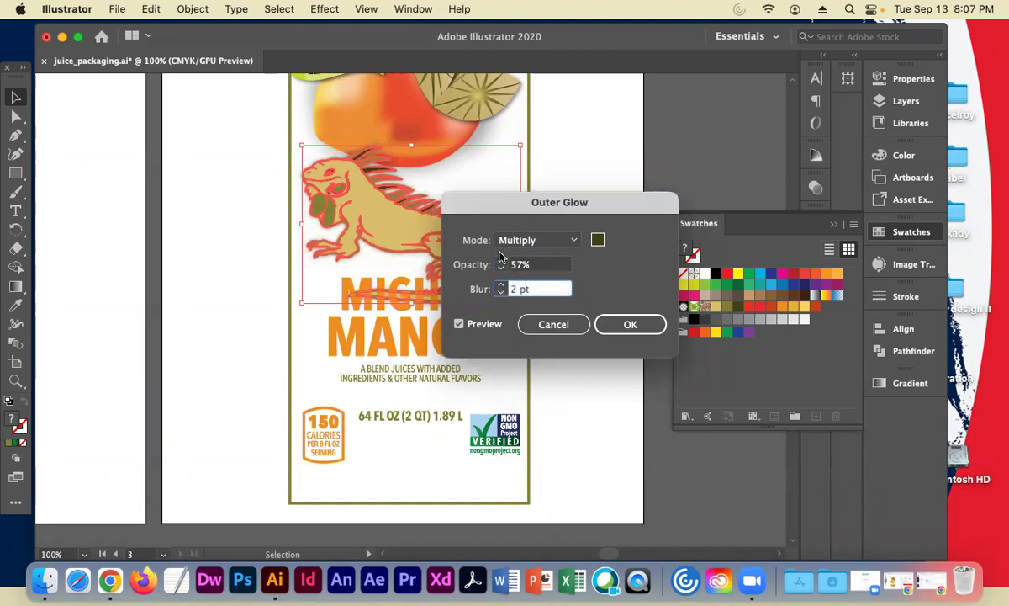
pyautogui.click(624, 323)
# Zoom in to inspect the glow around the iguana's head, then zoom back out
pyautogui.click(202, 223)
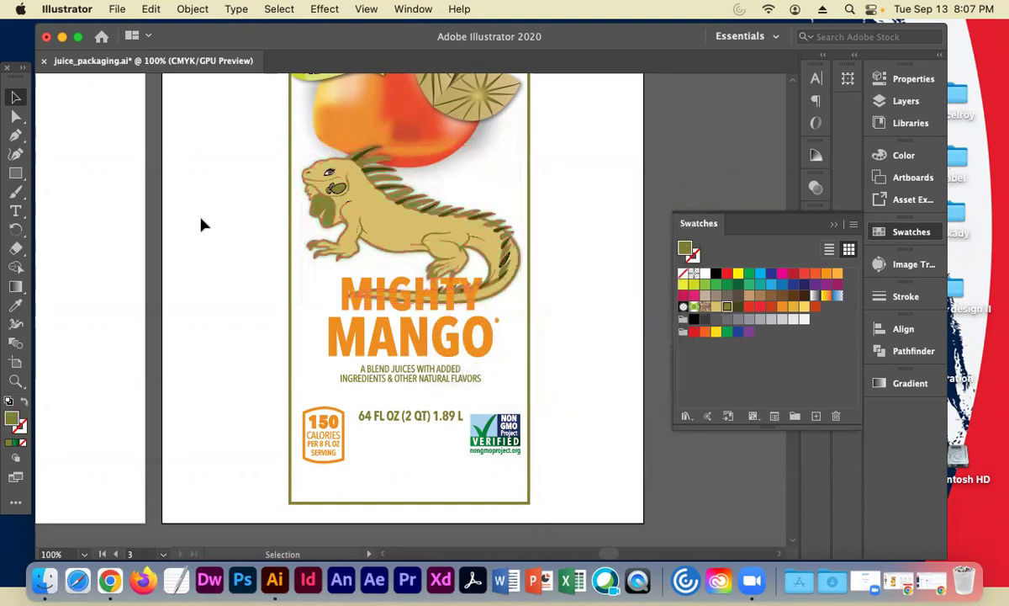
pyautogui.press('super+equal')
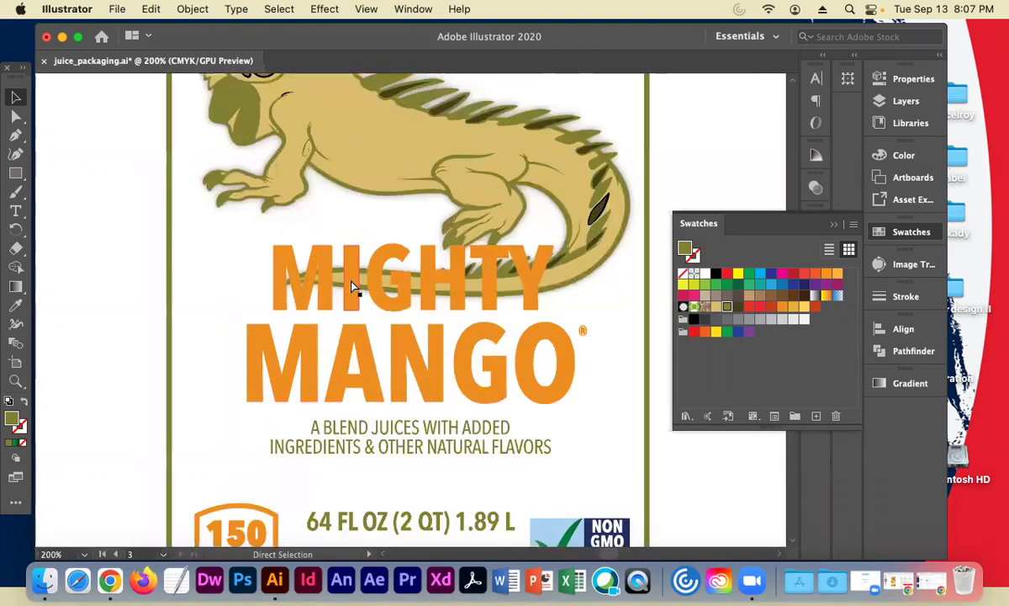
pyautogui.press('super+equal')
pyautogui.moveTo(361, 146); pyautogui.dragTo(494, 342)
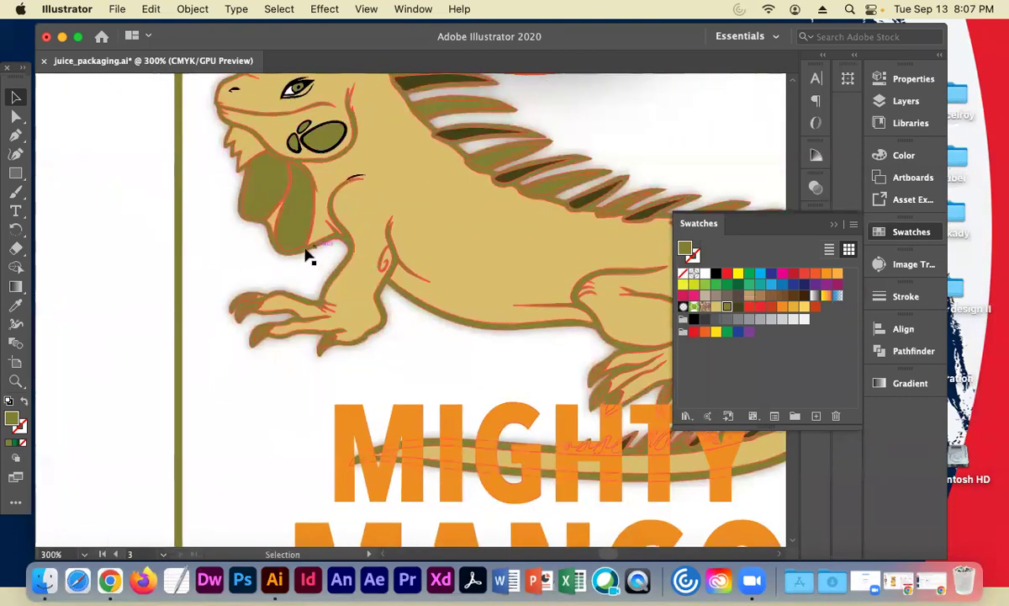
pyautogui.press('a')
pyautogui.press('super+minus')
pyautogui.press('super+minus')
# Ungroup the label text and select the MIGHTY MANGO letters
pyautogui.press('v')
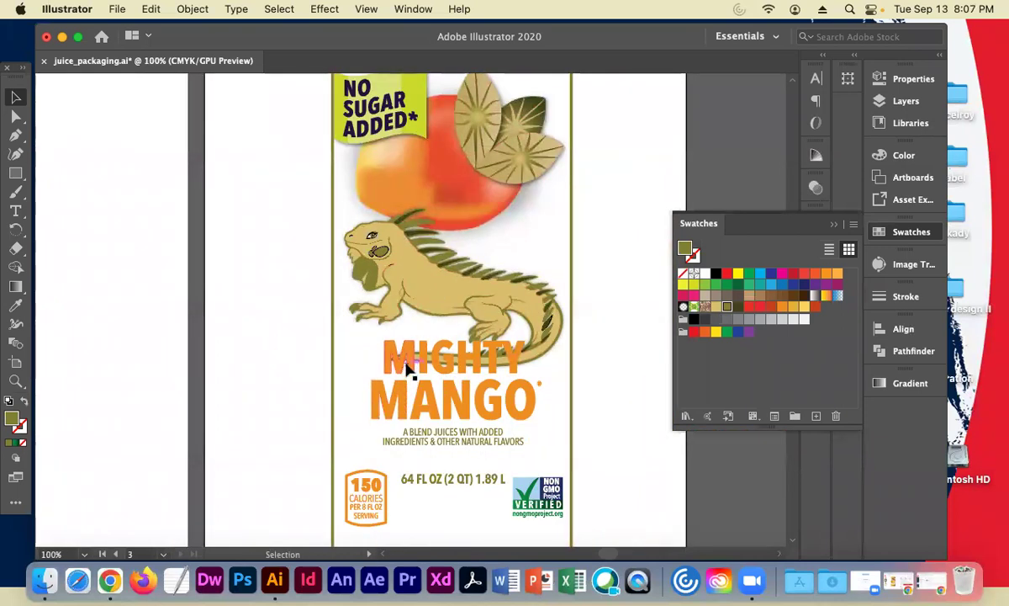
pyautogui.click(402, 367)
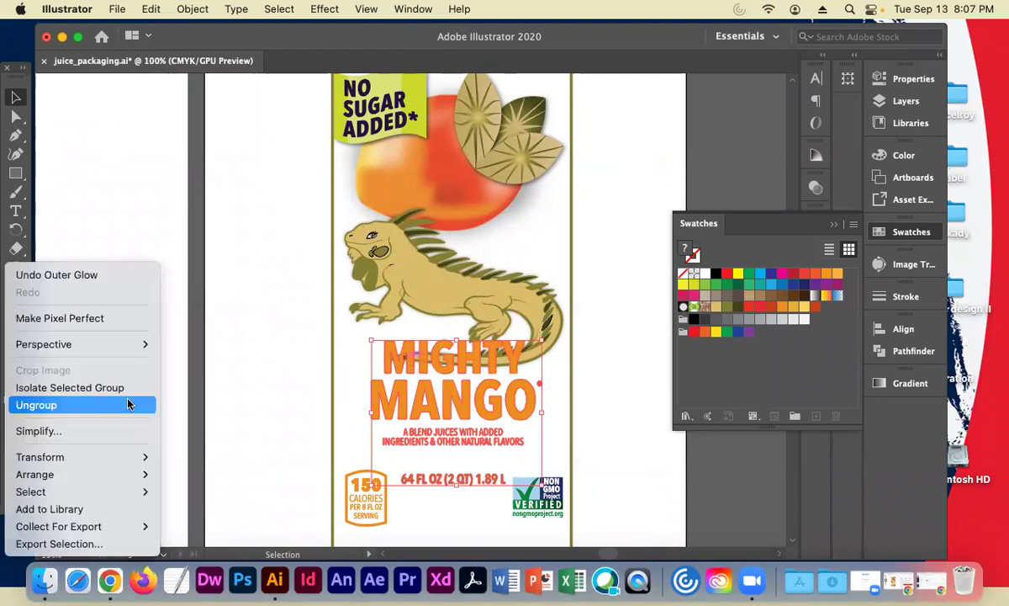
pyautogui.click(146, 404)
pyautogui.click(417, 360)
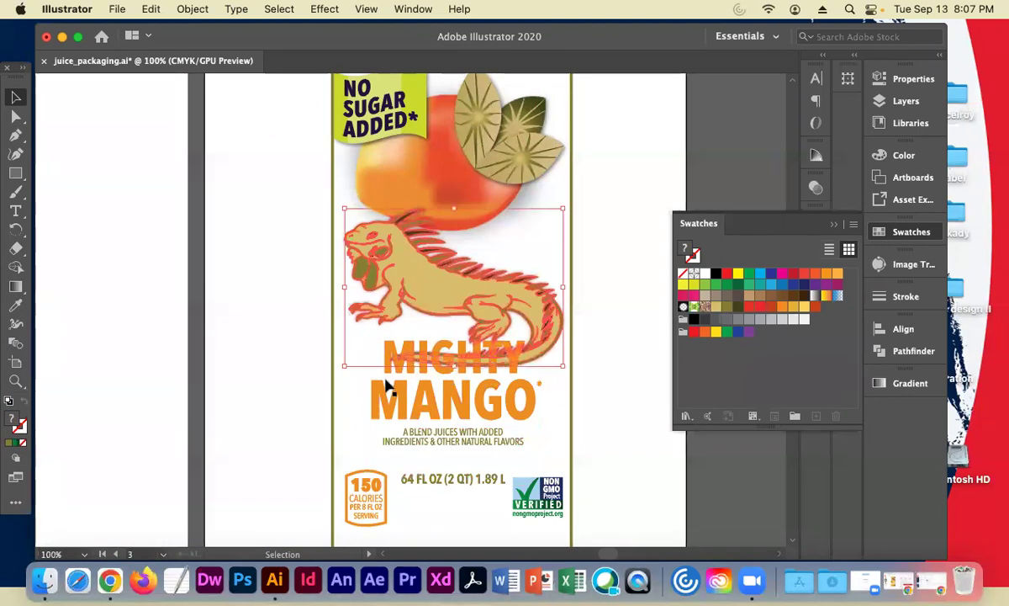
pyautogui.press('a')
pyautogui.click(383, 395)
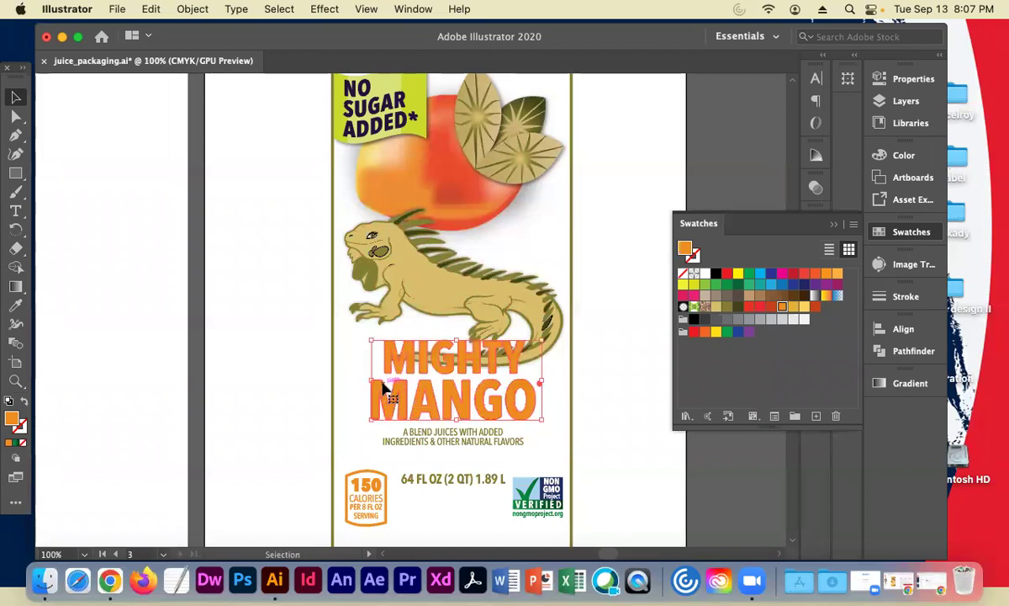
pyautogui.press('v')
# Paste a copy of the title in place and give it a white stroke with no fill
pyautogui.click(151, 8)
pyautogui.click(226, 161)
pyautogui.click(24, 403)
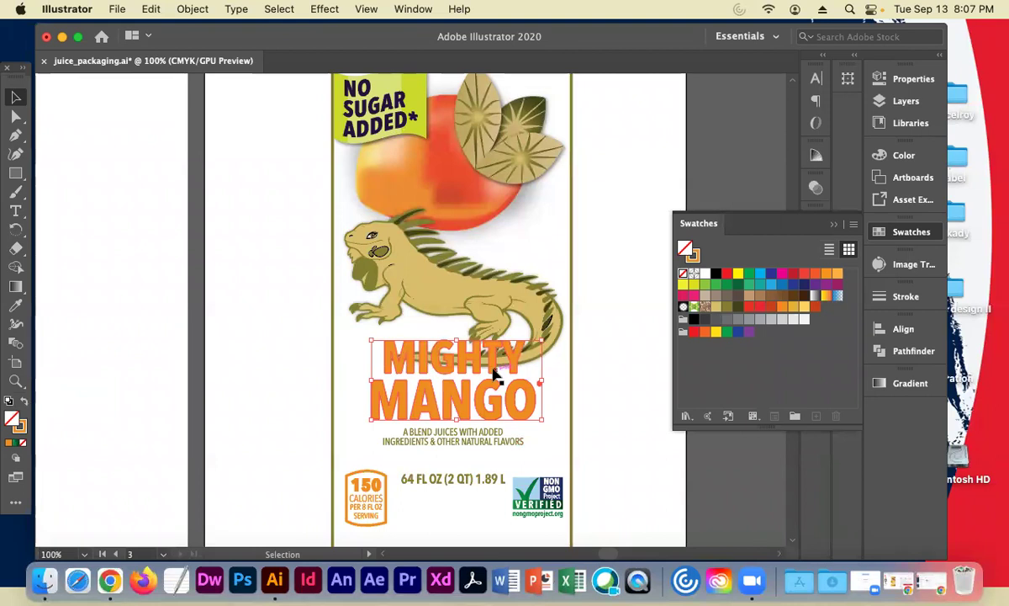
pyautogui.click(704, 274)
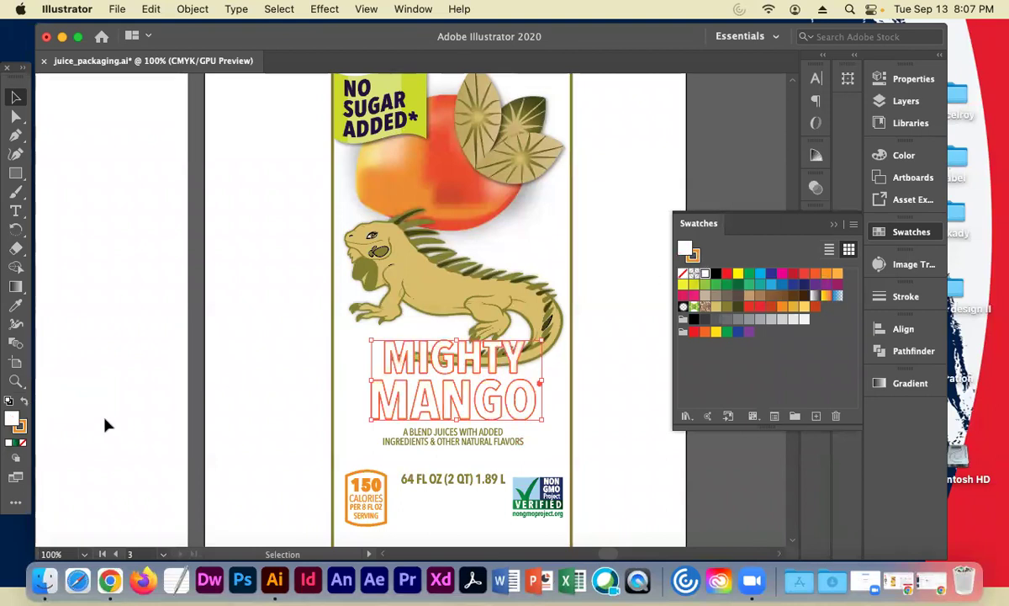
pyautogui.click(24, 403)
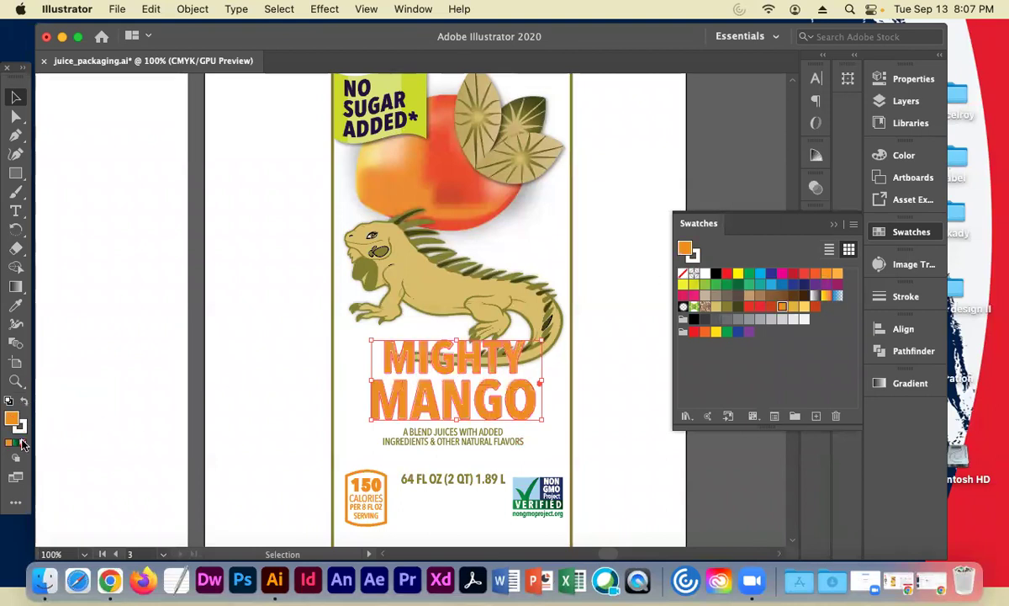
pyautogui.click(23, 443)
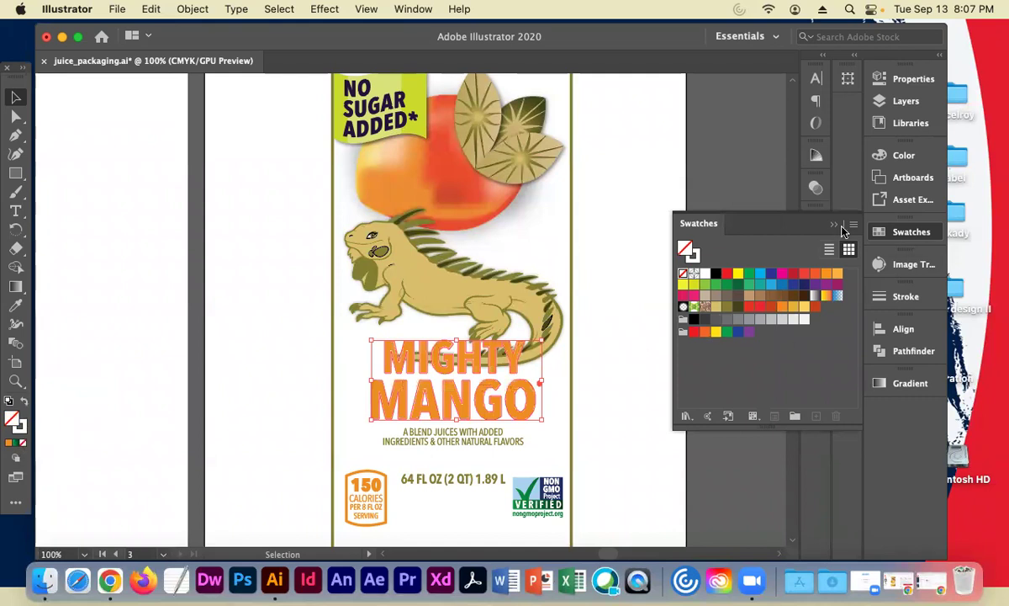
# Align the title's stroke to the outside and thicken it to 6 pt
pyautogui.click(917, 297)
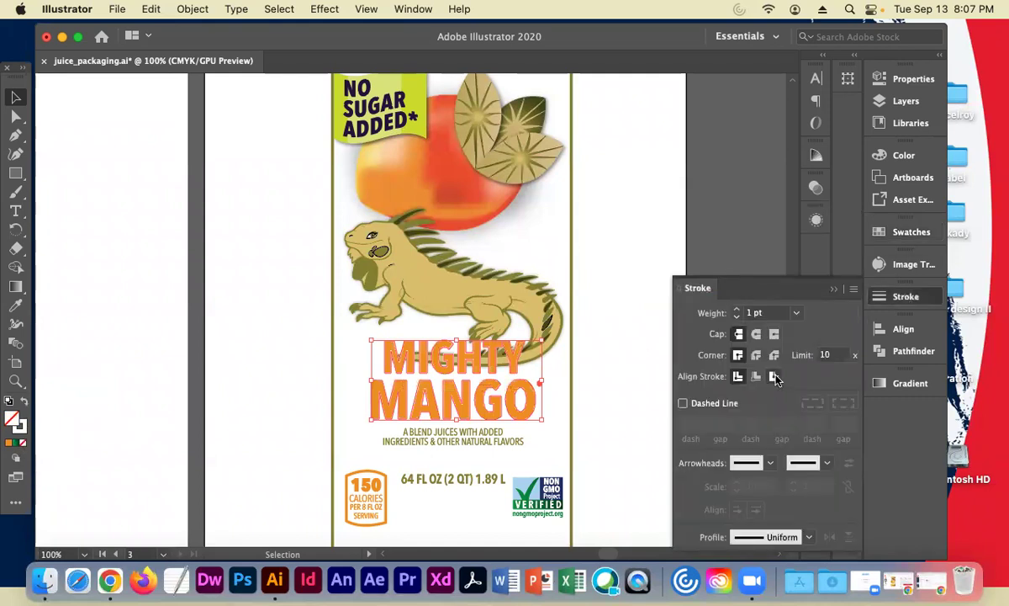
pyautogui.click(774, 376)
pyautogui.click(736, 309)
pyautogui.click(736, 310)
pyautogui.click(736, 310)
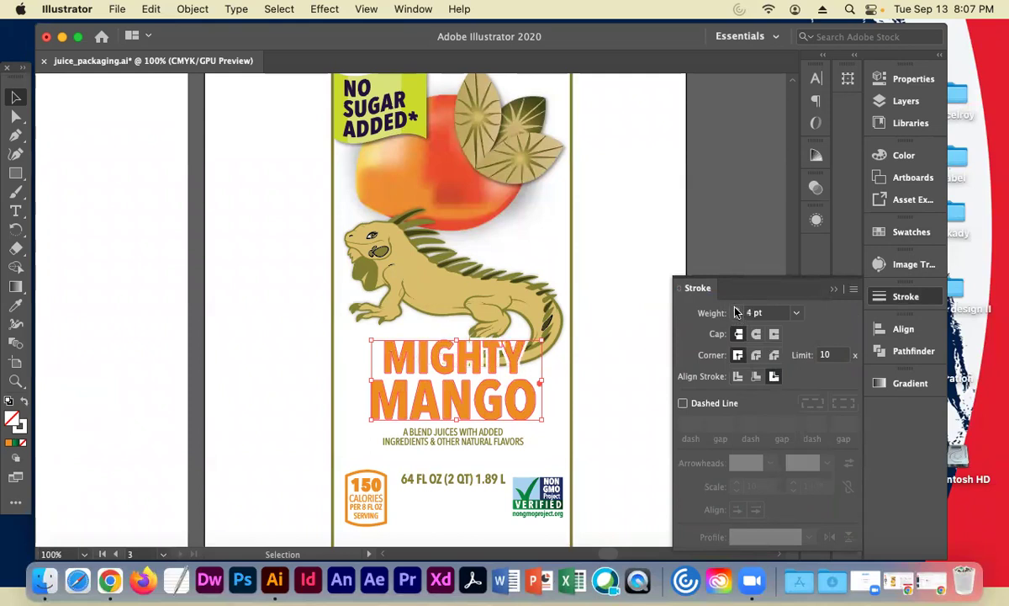
pyautogui.click(736, 310)
pyautogui.click(736, 311)
# Thin the title outline stroke step by step down to 1 pt
pyautogui.click(736, 316)
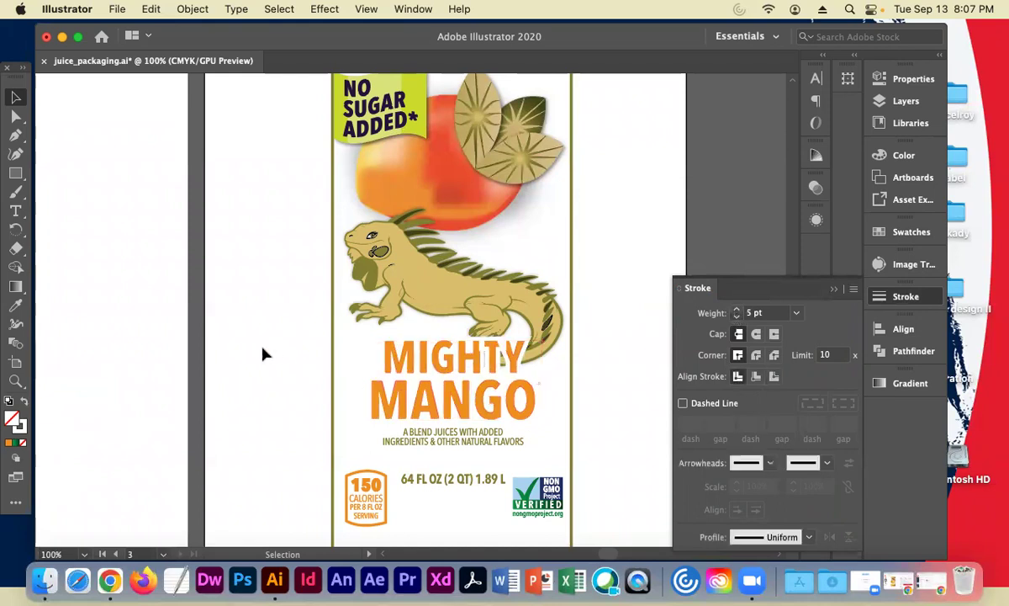
pyautogui.click(736, 317)
pyautogui.click(737, 317)
pyautogui.click(737, 317)
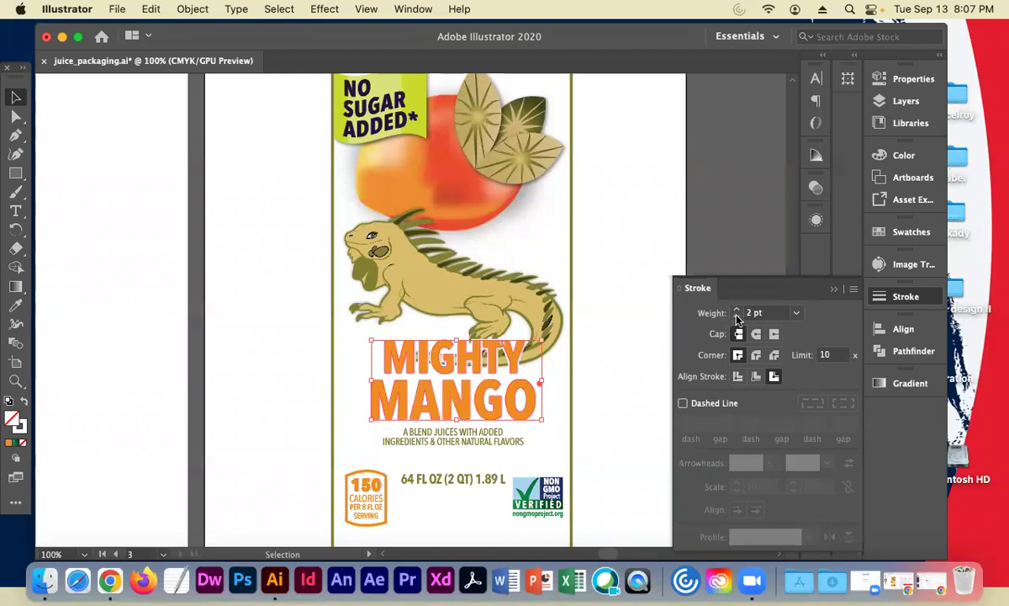
pyautogui.click(582, 311)
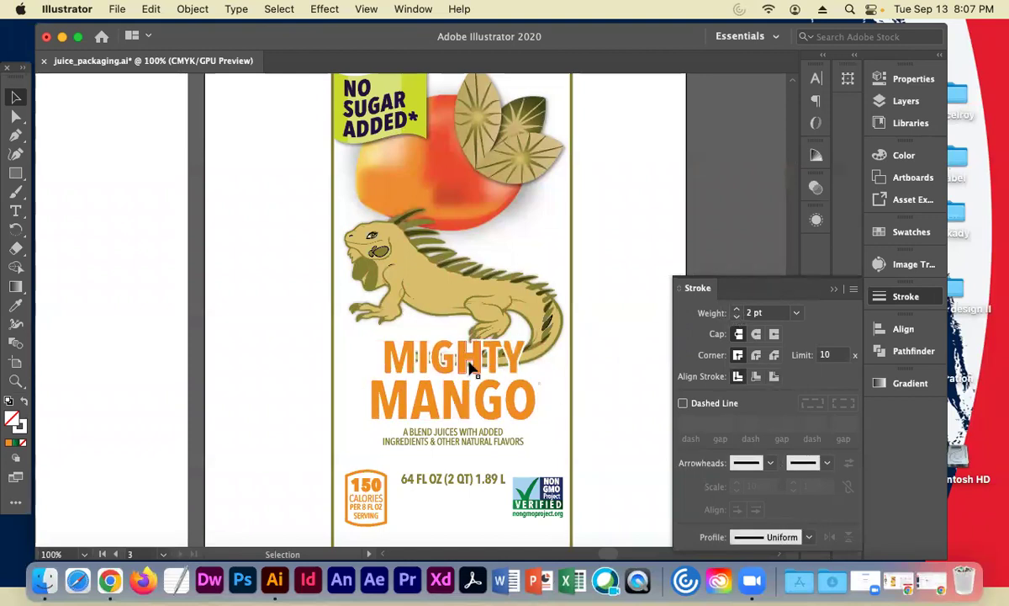
pyautogui.click(442, 357)
pyautogui.click(737, 318)
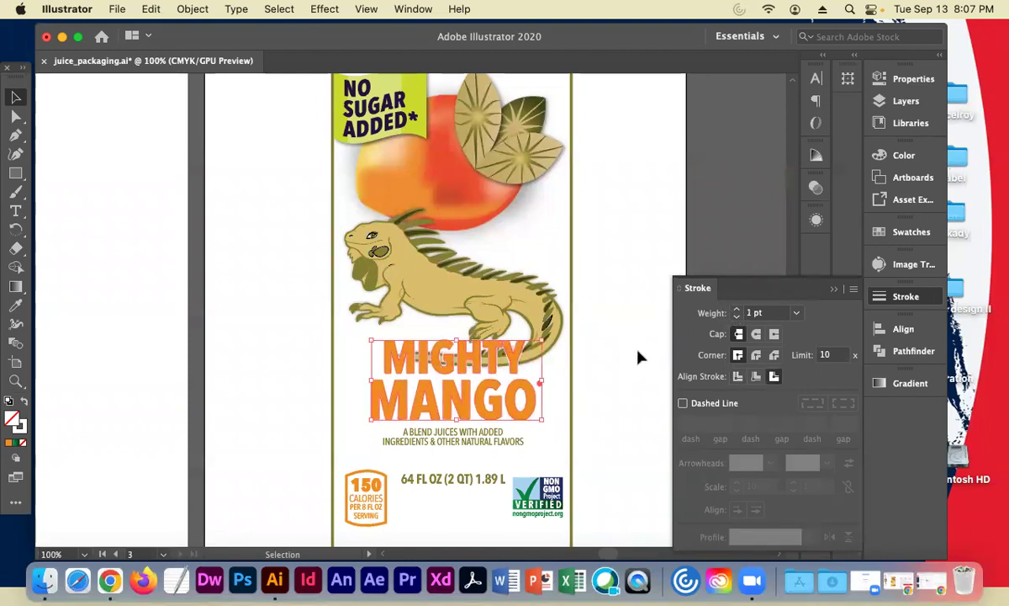
pyautogui.click(623, 376)
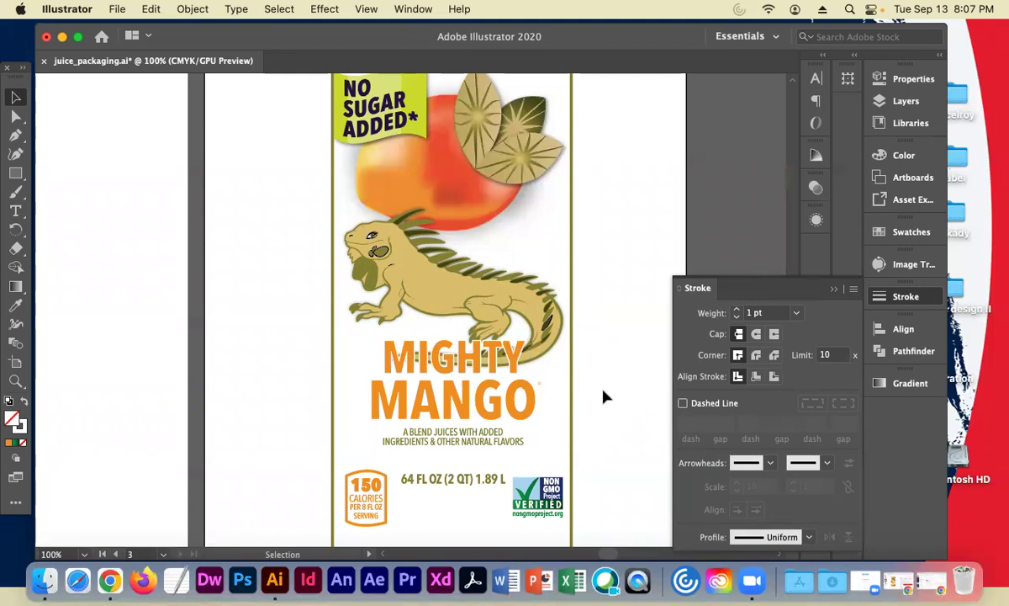
# Zoom in and select the T and Y letter paths of MIGHTY, then show Pathfinder
pyautogui.click(438, 360)
pyautogui.press('a')
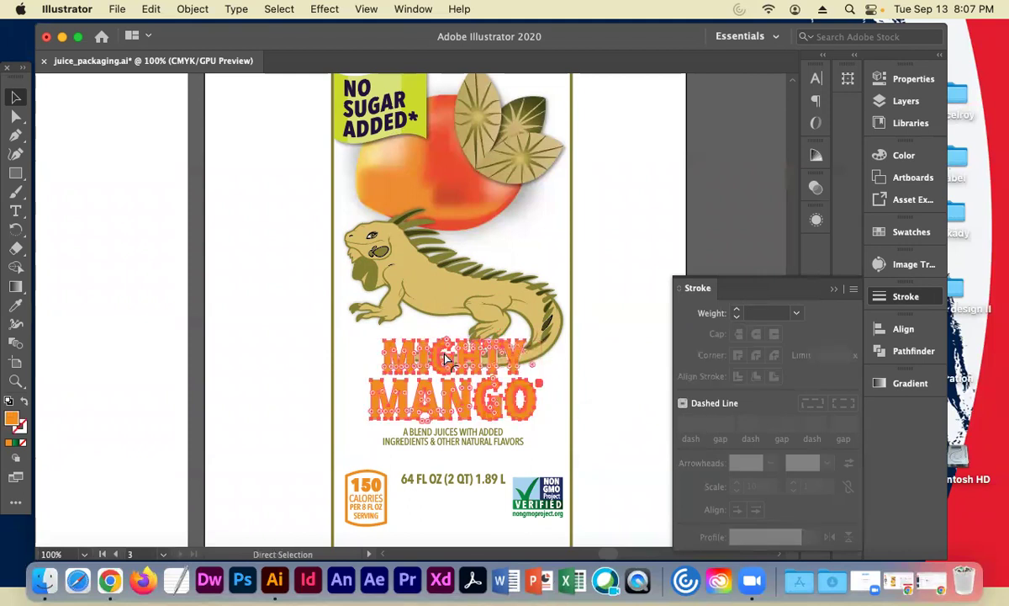
pyautogui.press('super+equal')
pyautogui.press('super+equal')
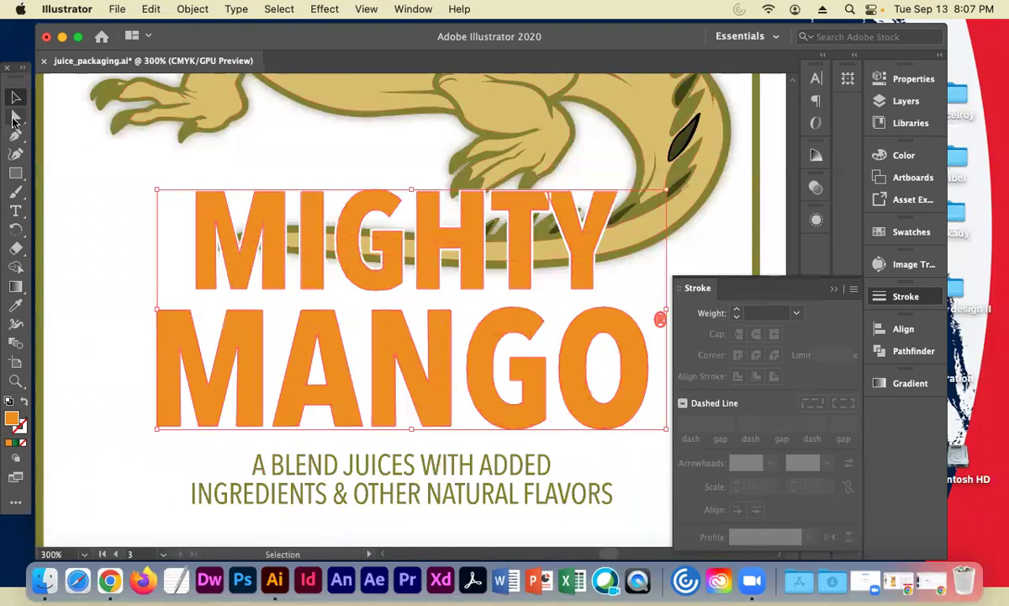
pyautogui.click(108, 172)
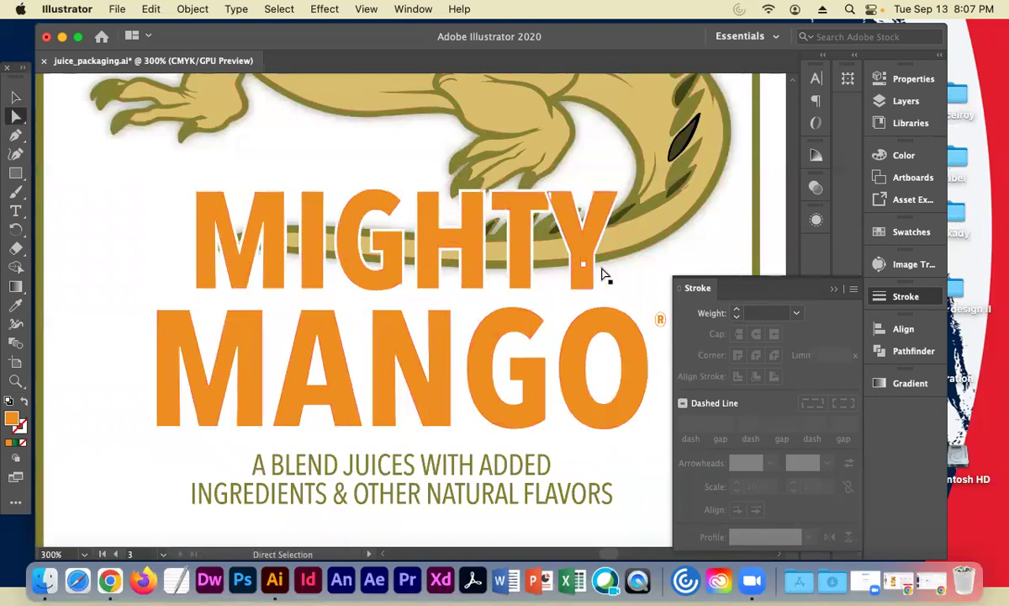
pyautogui.click(519, 245)
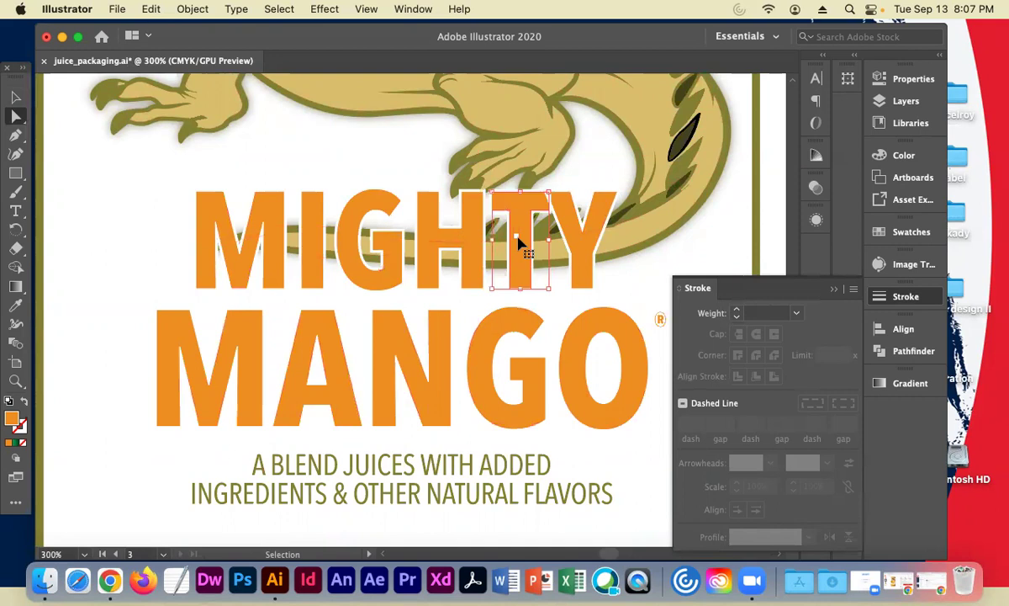
pyautogui.click(149, 10)
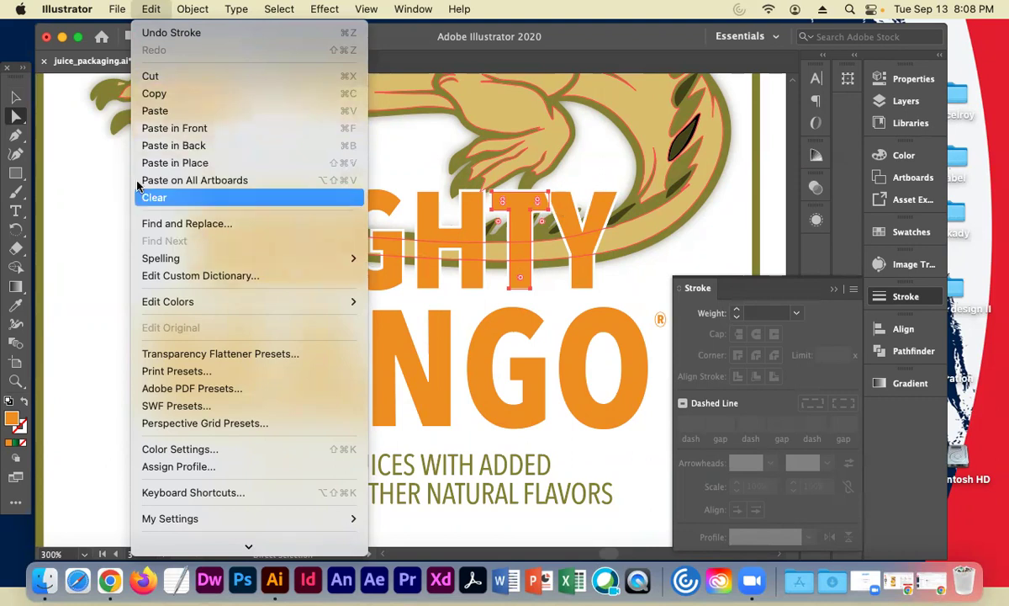
pyautogui.click(90, 176)
pyautogui.keyDown('shift'); pyautogui.click(589, 253); pyautogui.keyUp('shift')
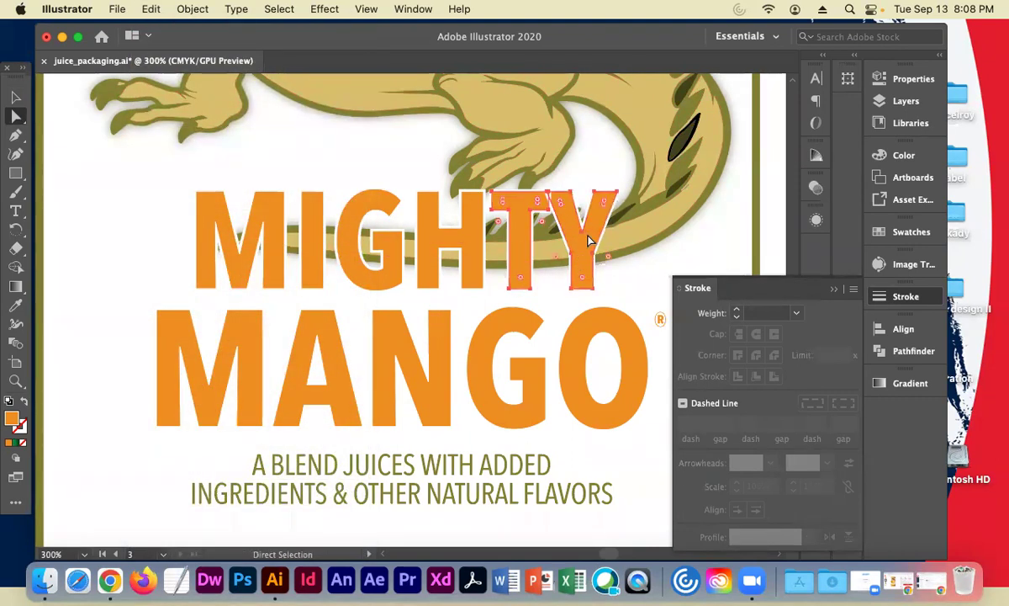
pyautogui.click(913, 351)
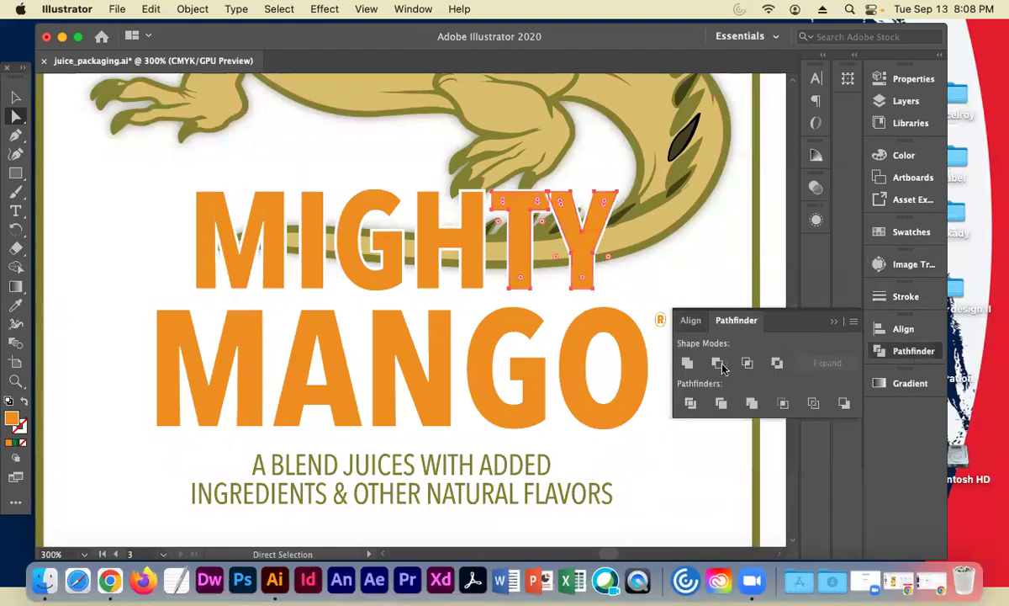
pyautogui.click(16, 98)
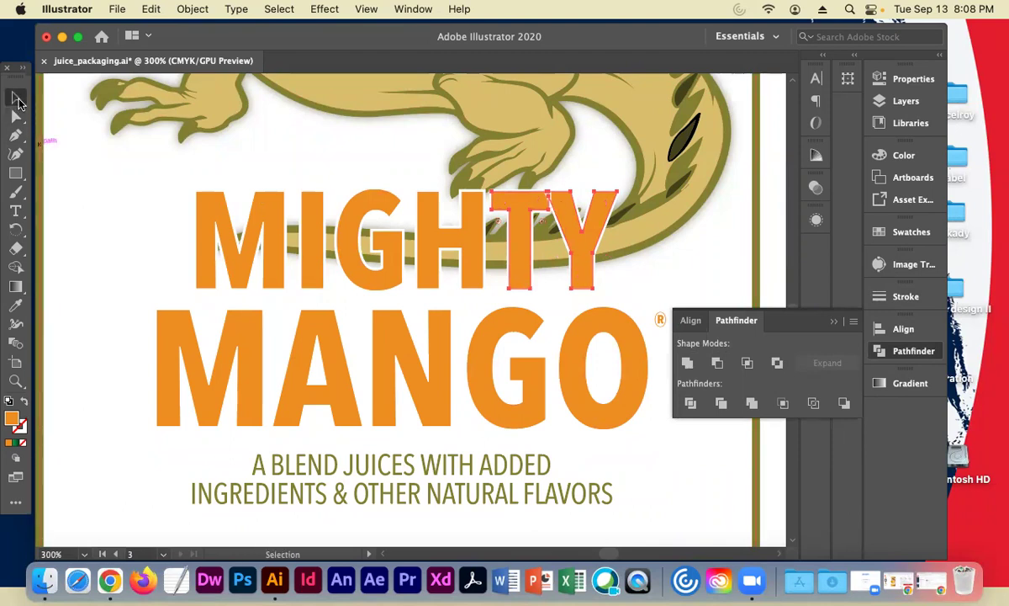
pyautogui.click(275, 256)
pyautogui.press('super+shift+a')
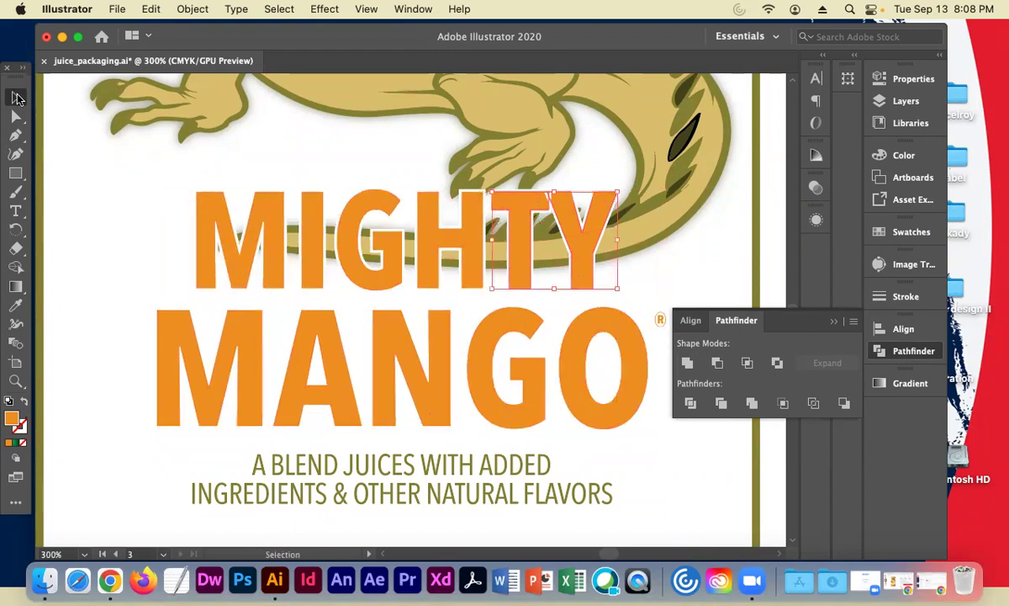
pyautogui.press('a')
pyautogui.click(14, 94)
pyautogui.click(214, 276)
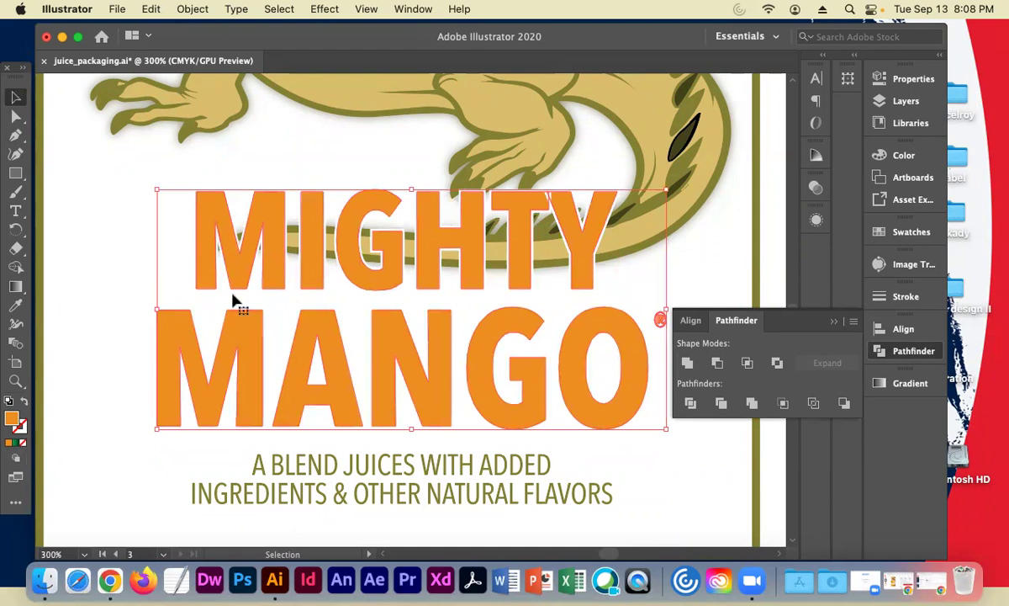
pyautogui.moveTo(236, 270); pyautogui.dragTo(137, 337)
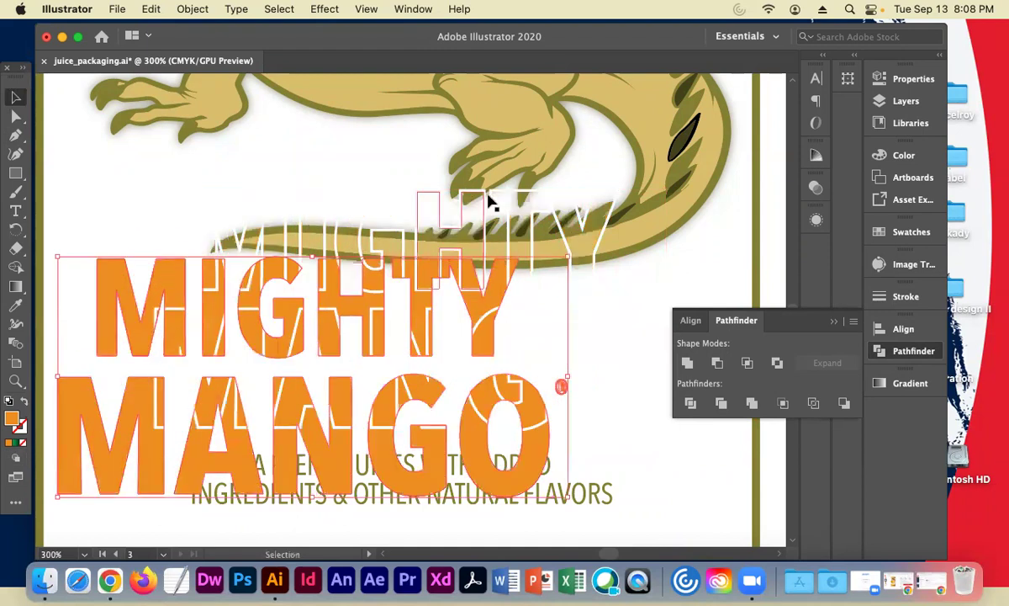
pyautogui.press('super+z')
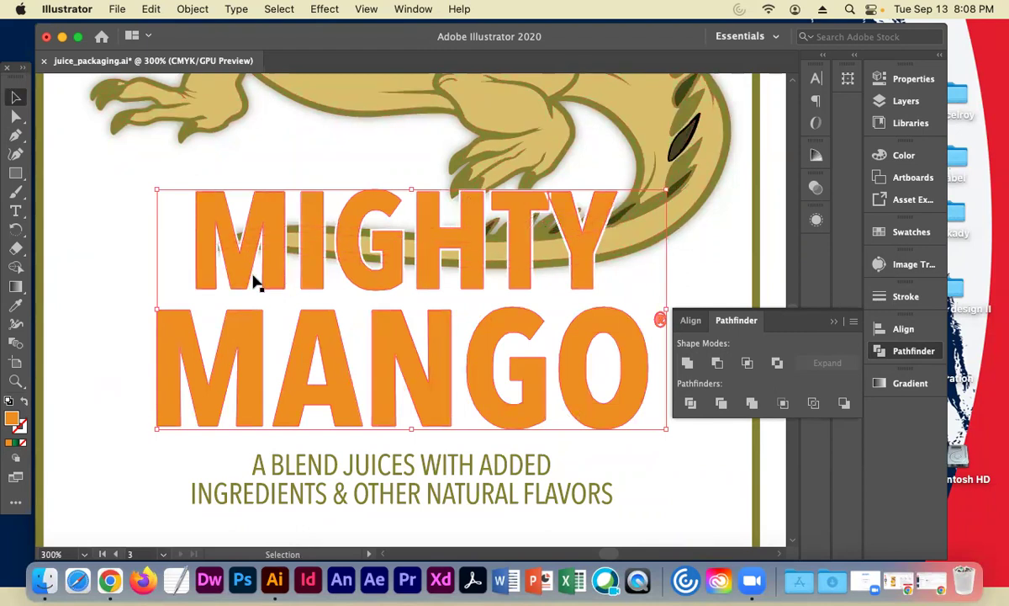
pyautogui.click(107, 222)
pyautogui.moveTo(188, 244); pyautogui.dragTo(202, 241)
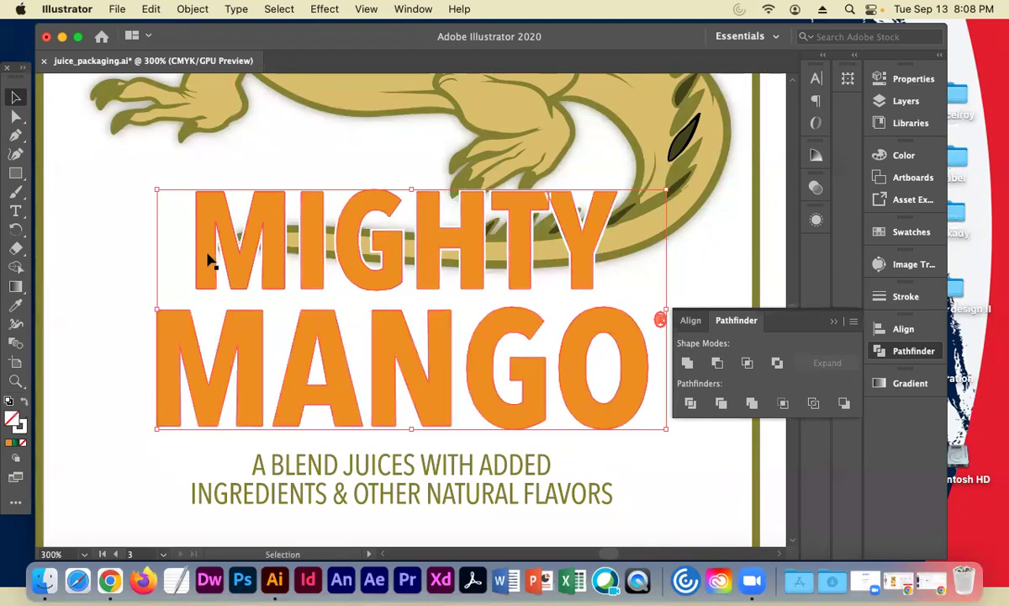
pyautogui.press('Up')
pyautogui.press('Up')
pyautogui.press('Up')
pyautogui.press('Up')
pyautogui.press('Up')
pyautogui.press('Up')
pyautogui.press('Up')
pyautogui.press('Up')
pyautogui.press('Up')
pyautogui.press('Up')
pyautogui.press('Up')
pyautogui.press('Up')
pyautogui.press('Up')
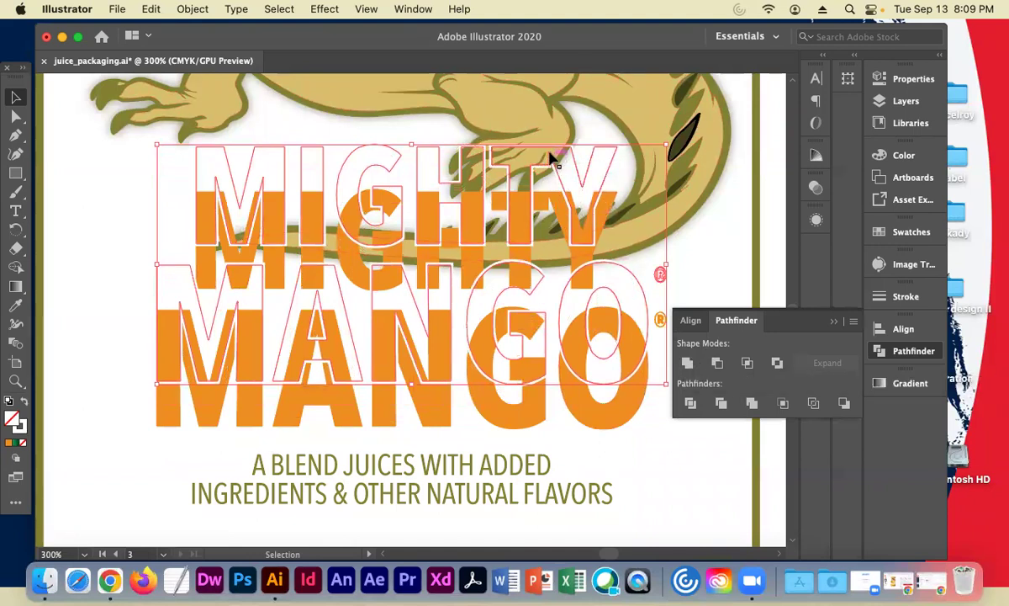
pyautogui.moveTo(548, 169); pyautogui.dragTo(625, 385)
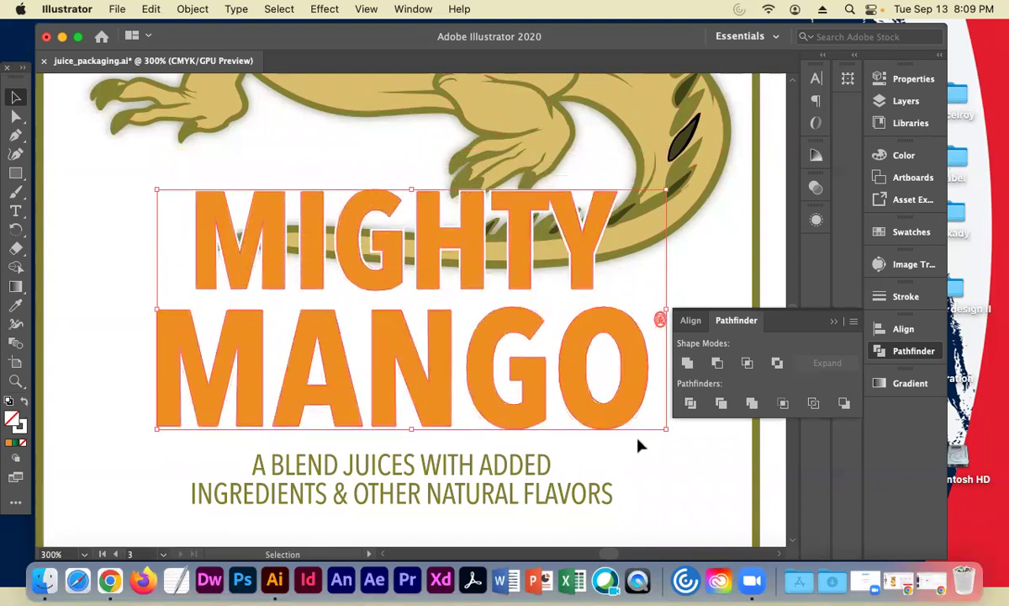
pyautogui.click(677, 488)
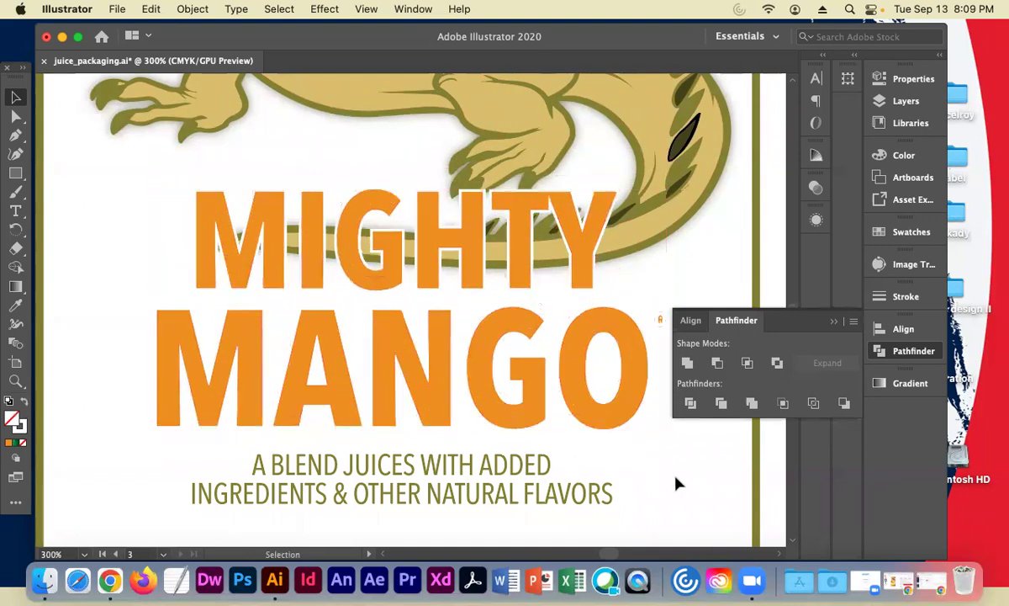
# Raise the MIGHTY MANGO outline stroke weight to 2 pt and zoom out past the label
pyautogui.click(287, 254)
pyautogui.click(896, 296)
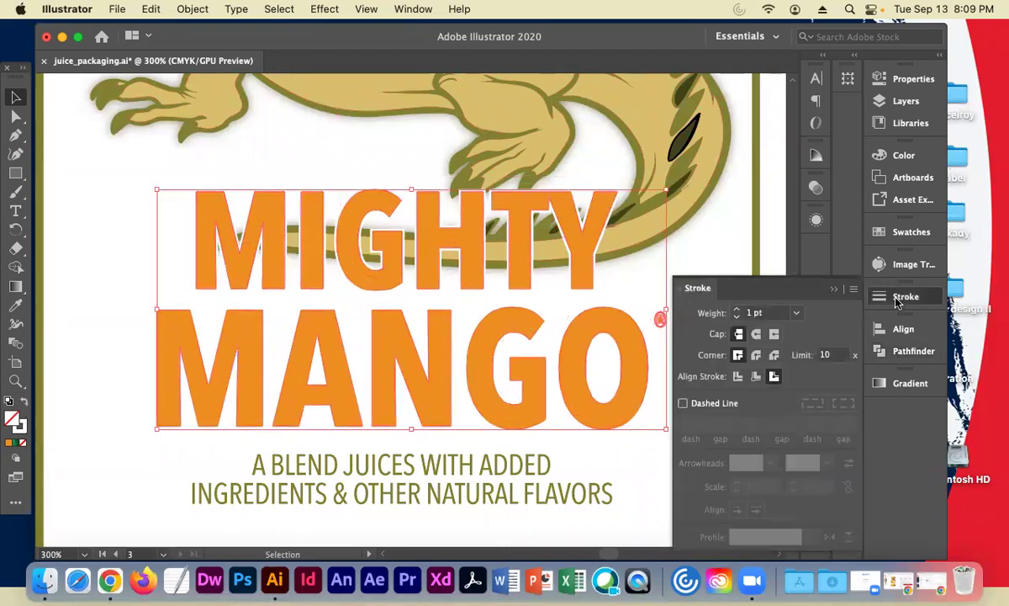
pyautogui.click(738, 314)
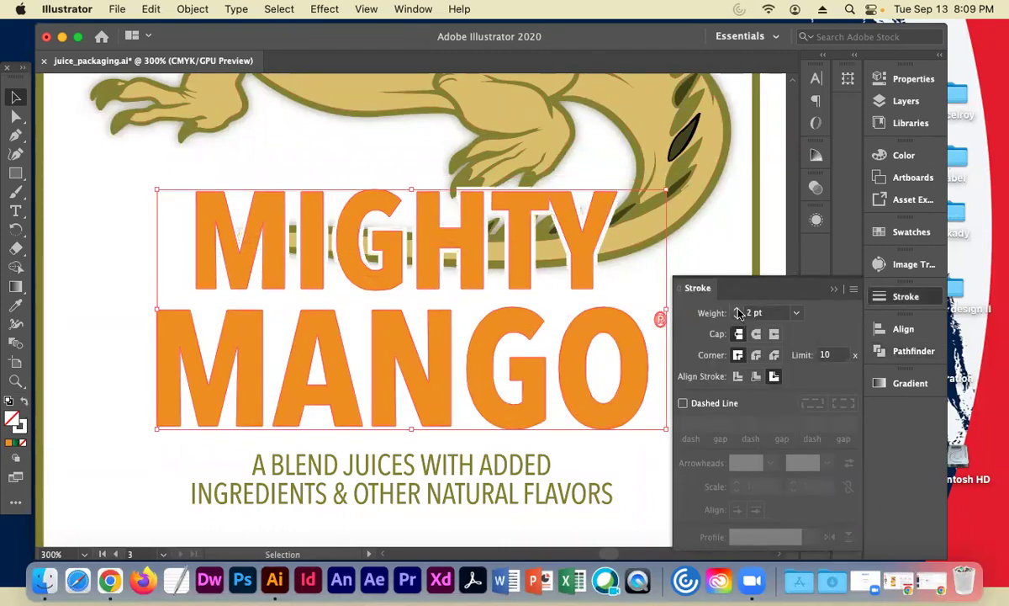
pyautogui.click(722, 242)
pyautogui.press('a')
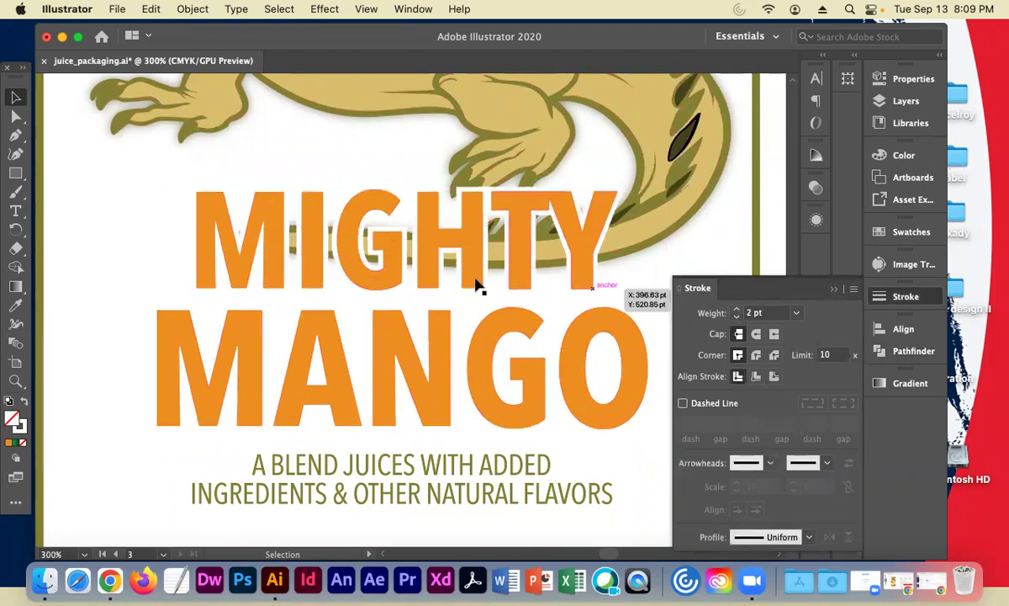
pyautogui.press('super+1')
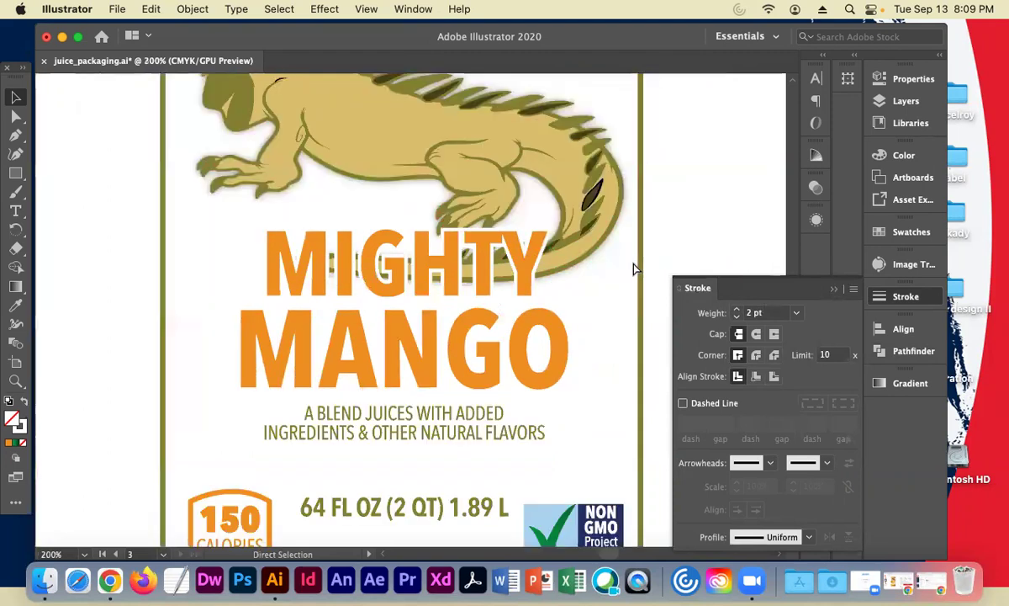
pyautogui.press('super+minus')
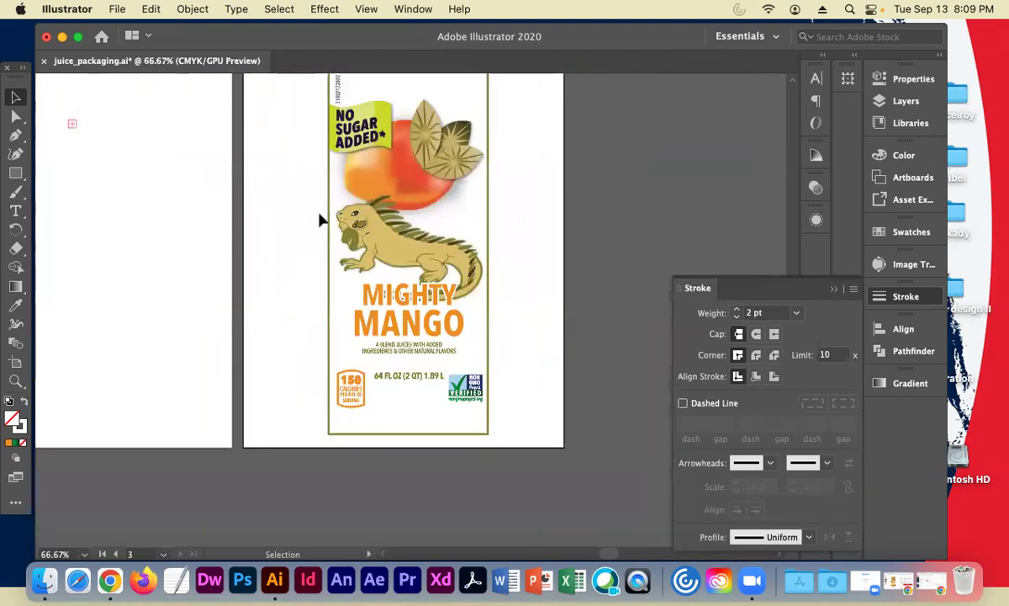
# Unhide the mango <Image> sublayer in vector_layer and move the photo on the left artboard
pyautogui.moveTo(191, 250); pyautogui.dragTo(487, 309)
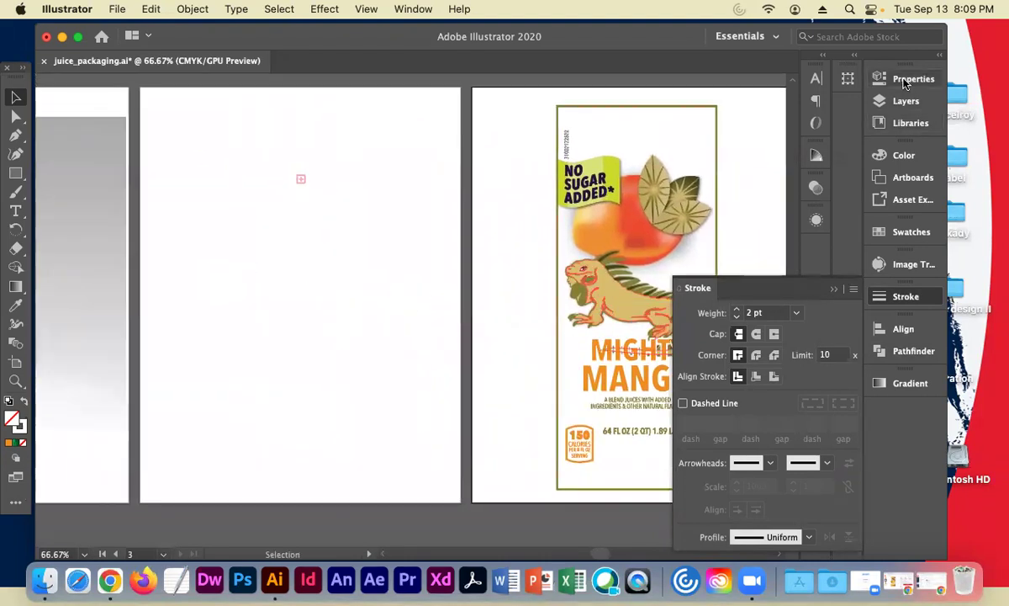
pyautogui.click(913, 78)
pyautogui.click(913, 100)
pyautogui.click(721, 112)
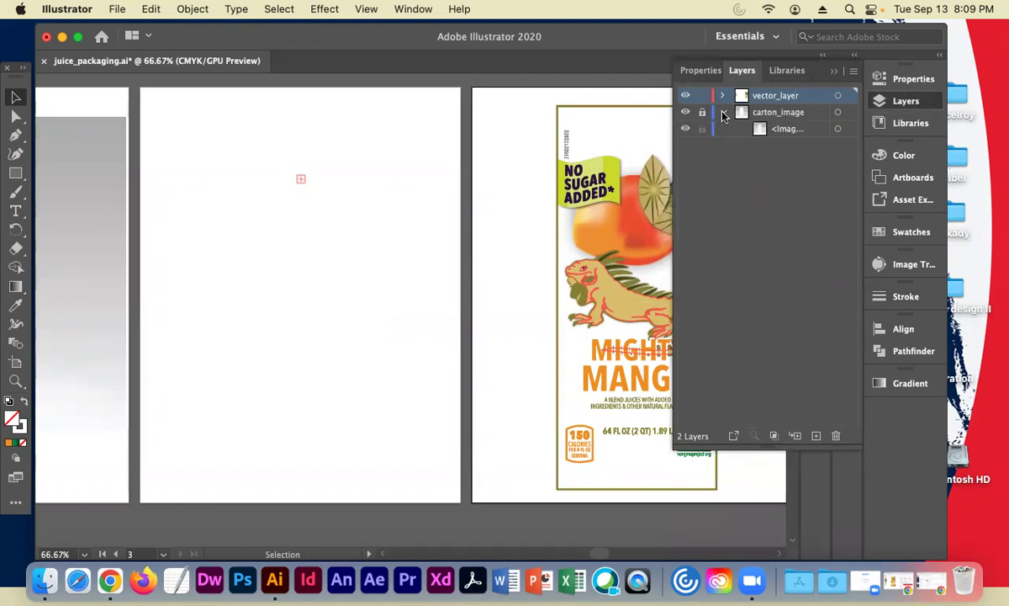
pyautogui.click(721, 112)
pyautogui.click(722, 95)
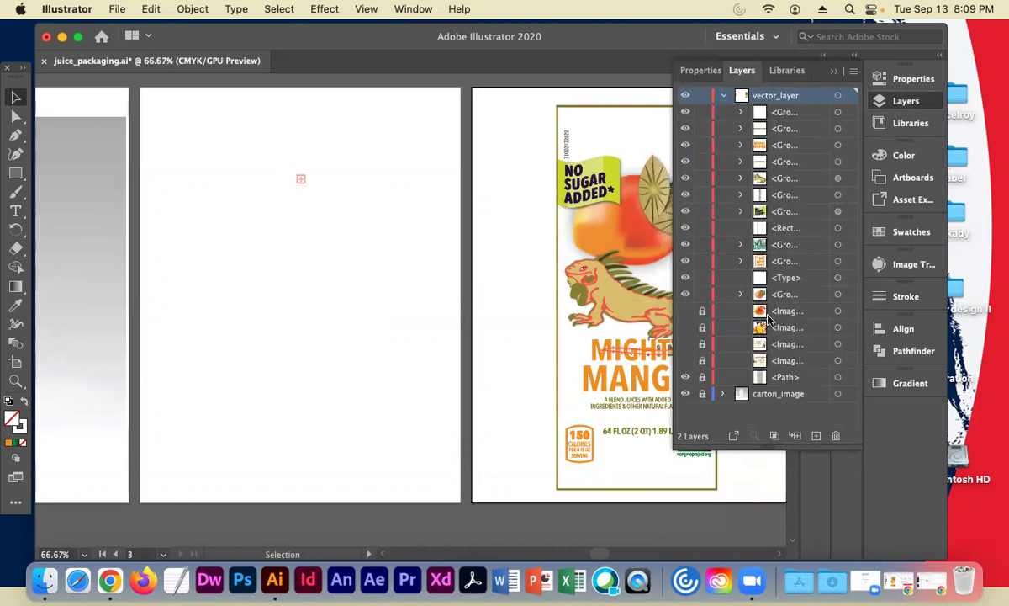
pyautogui.click(686, 311)
pyautogui.moveTo(340, 232); pyautogui.dragTo(330, 298)
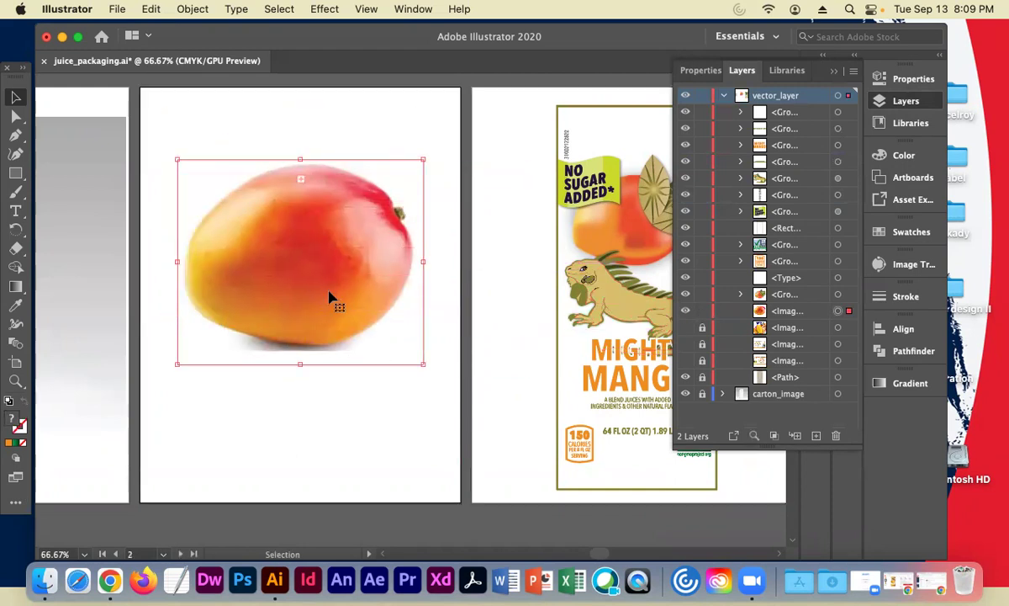
# Check the mango image's Image Trace properties and centre the view on its artboard
pyautogui.click(900, 78)
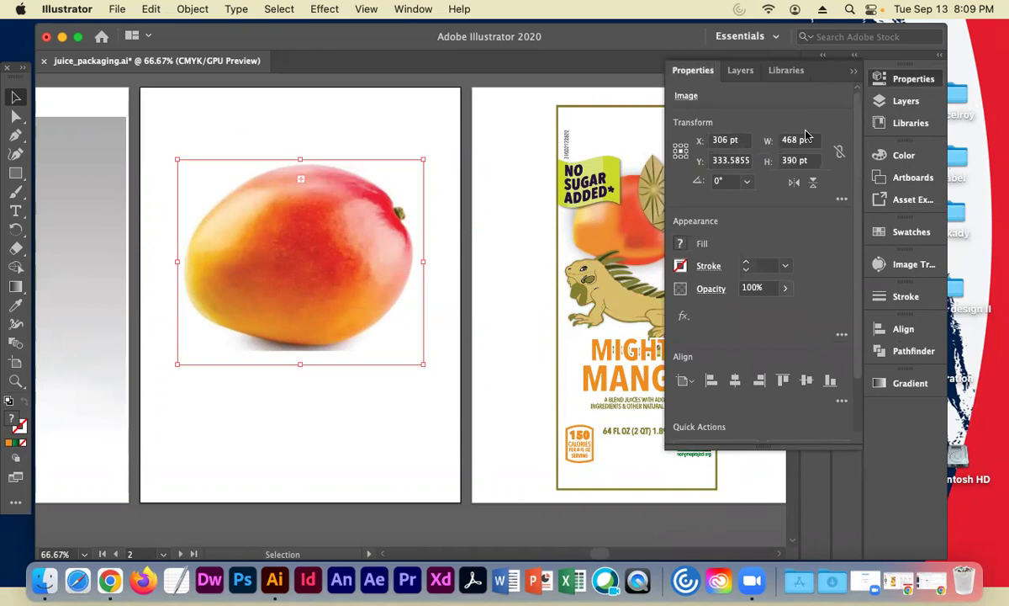
pyautogui.scroll(-3, 812, 374)
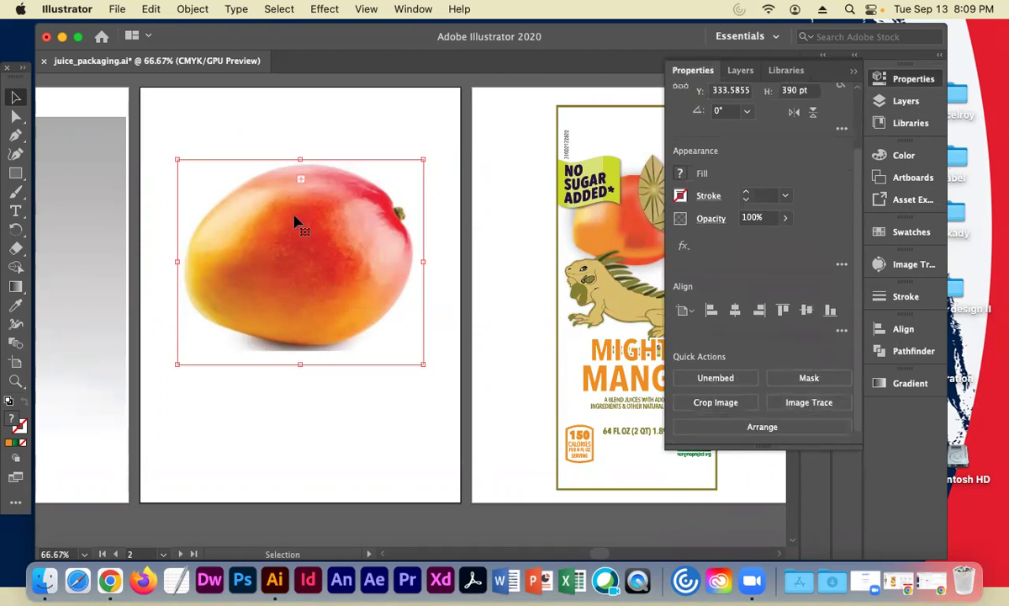
pyautogui.click(806, 405)
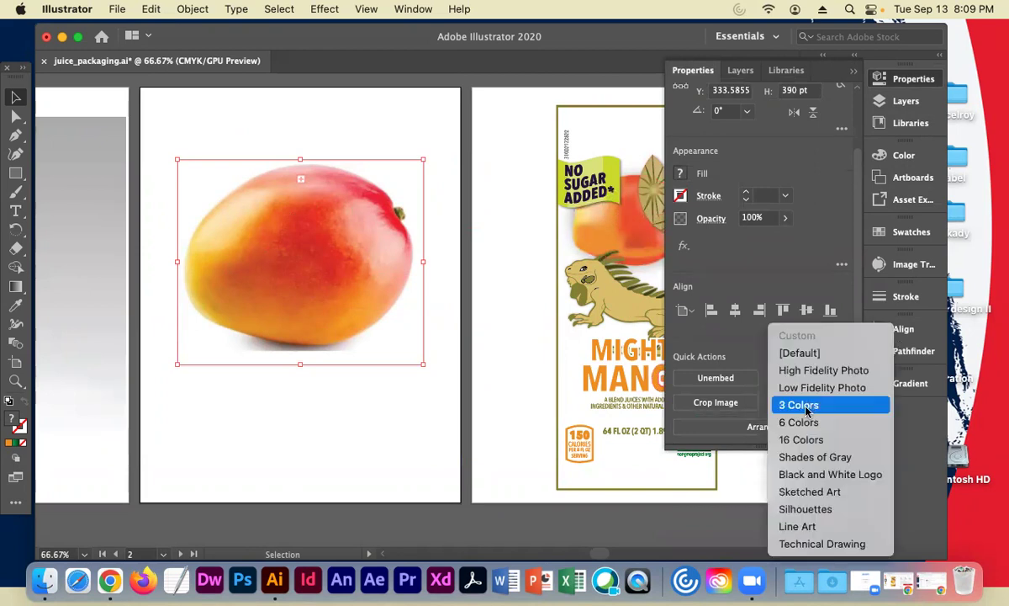
pyautogui.click(828, 370)
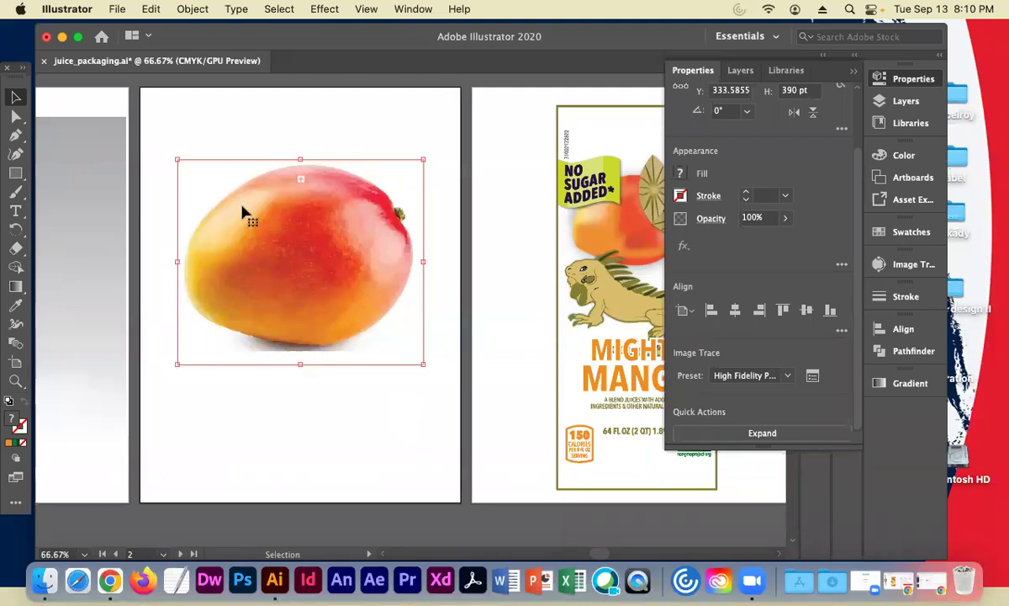
pyautogui.press('a')
pyautogui.press('super+equal')
pyautogui.press('super+equal')
pyautogui.press('super+minus')
pyautogui.press('super+minus')
pyautogui.press('v')
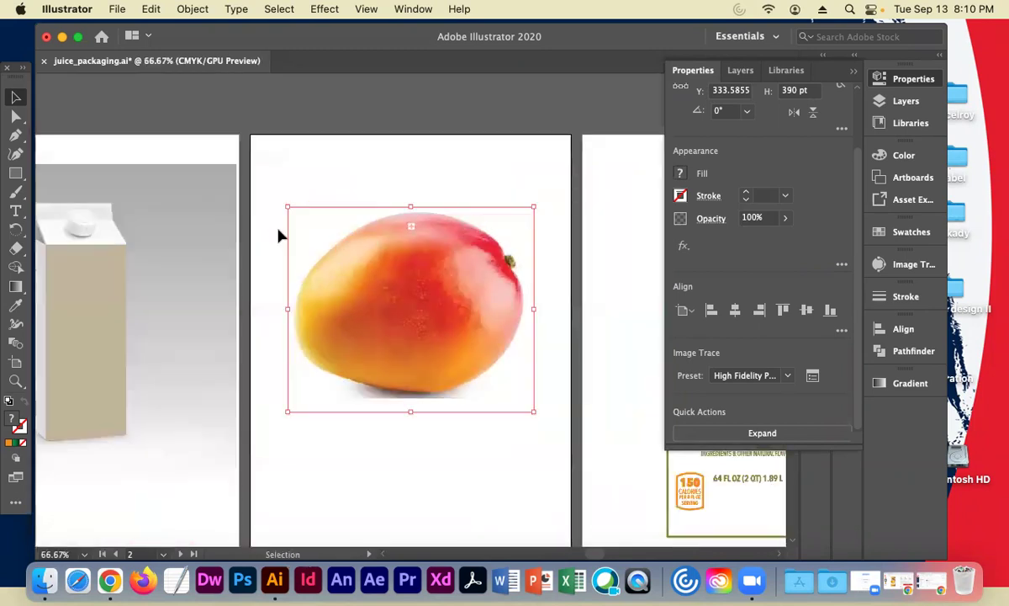
# Expand the traced mango into vector shapes and inspect its paths
pyautogui.click(752, 432)
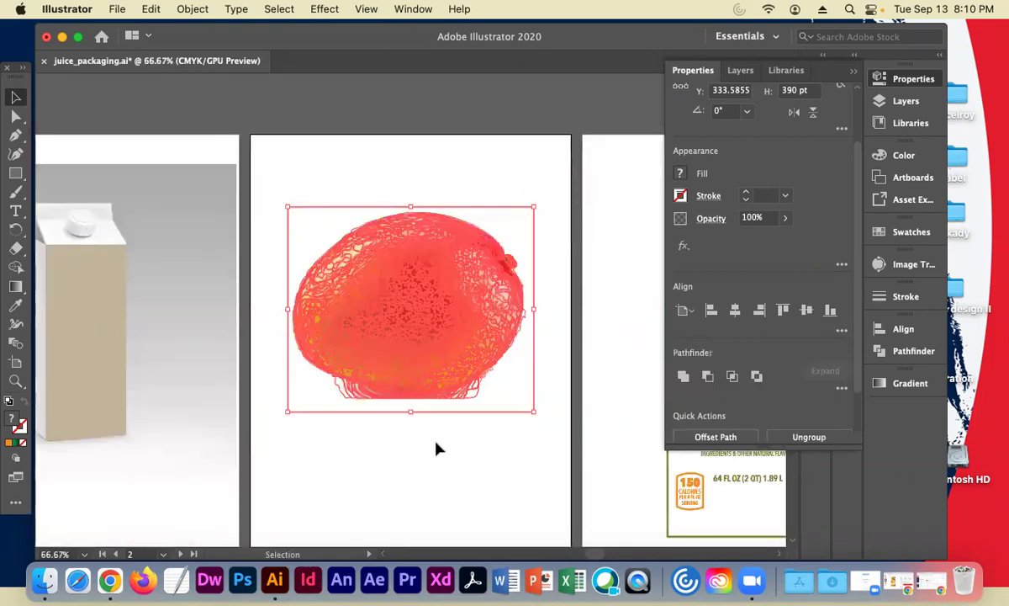
pyautogui.click(16, 116)
pyautogui.click(292, 81)
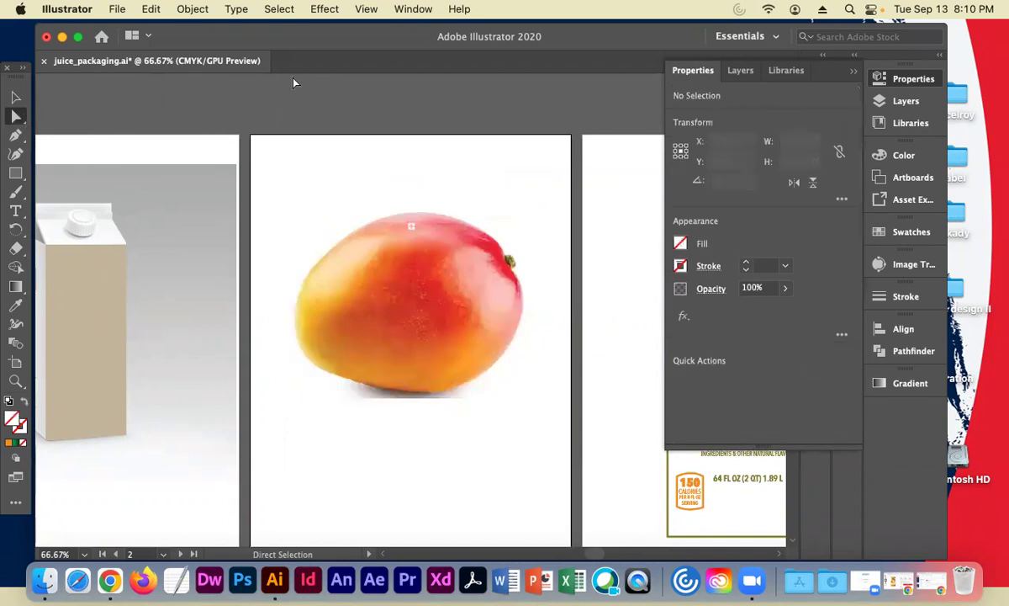
pyautogui.moveTo(337, 194); pyautogui.dragTo(345, 243)
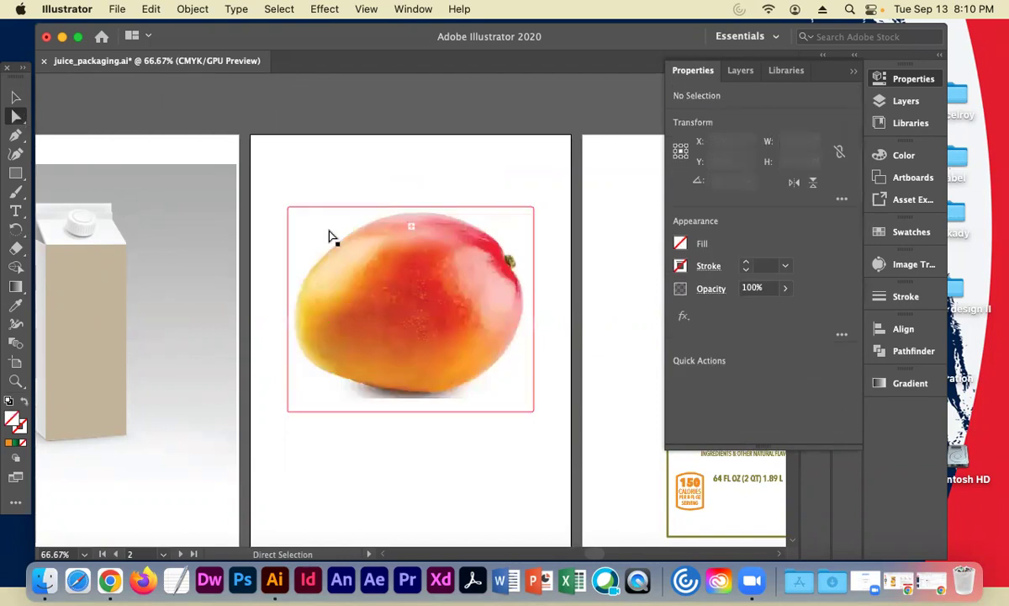
pyautogui.click(325, 151)
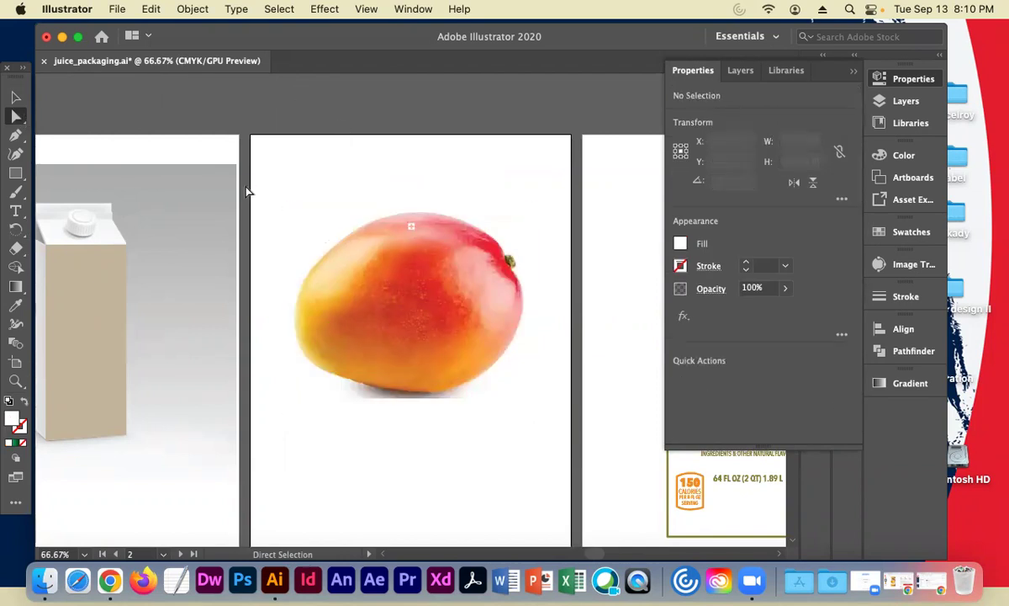
pyautogui.click(16, 96)
pyautogui.click(374, 310)
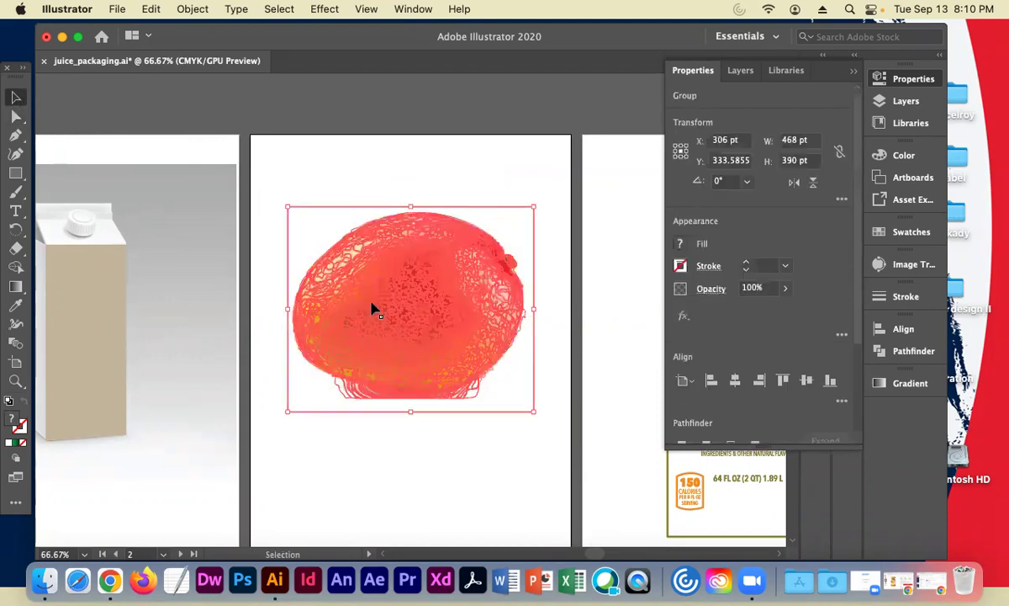
pyautogui.scroll(6, 374, 310)
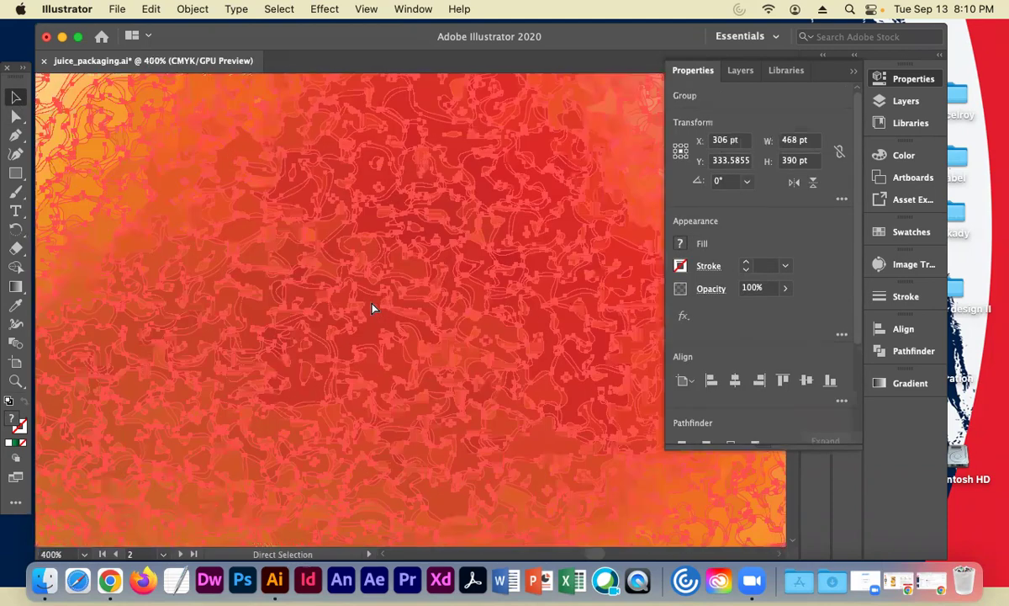
pyautogui.scroll(-6, 373, 308)
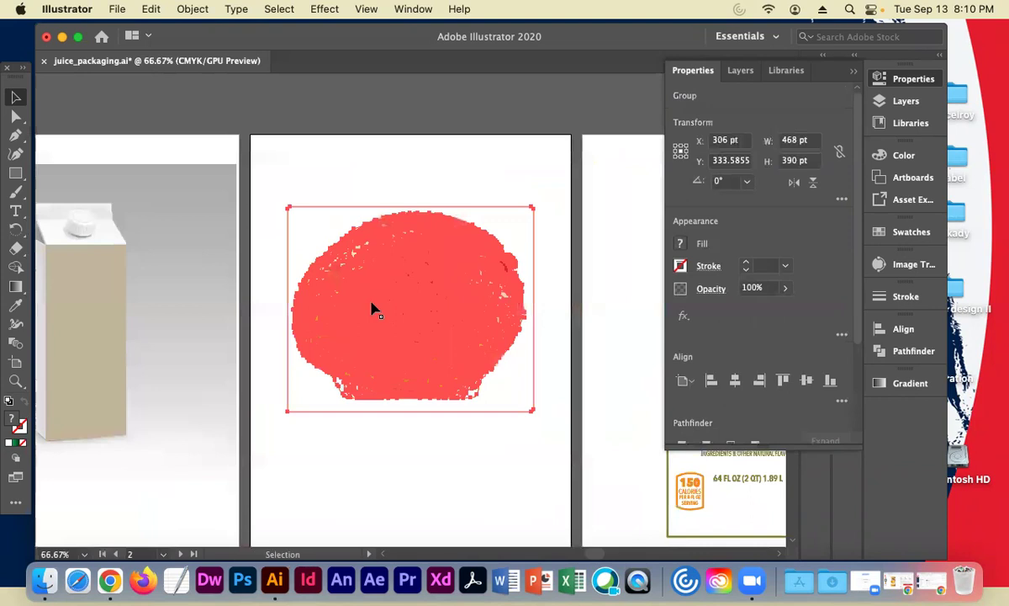
# Undo and redo the expansion to compare the traced shapes with the original photo
pyautogui.press('super+z')
pyautogui.press('super+shift+z')
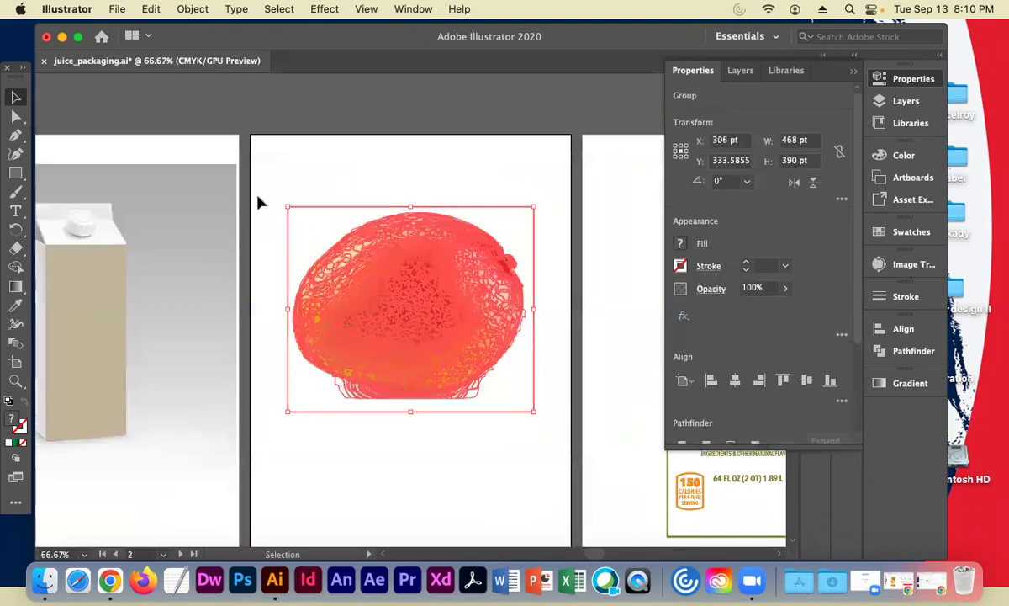
pyautogui.click(17, 117)
pyautogui.press('super+z')
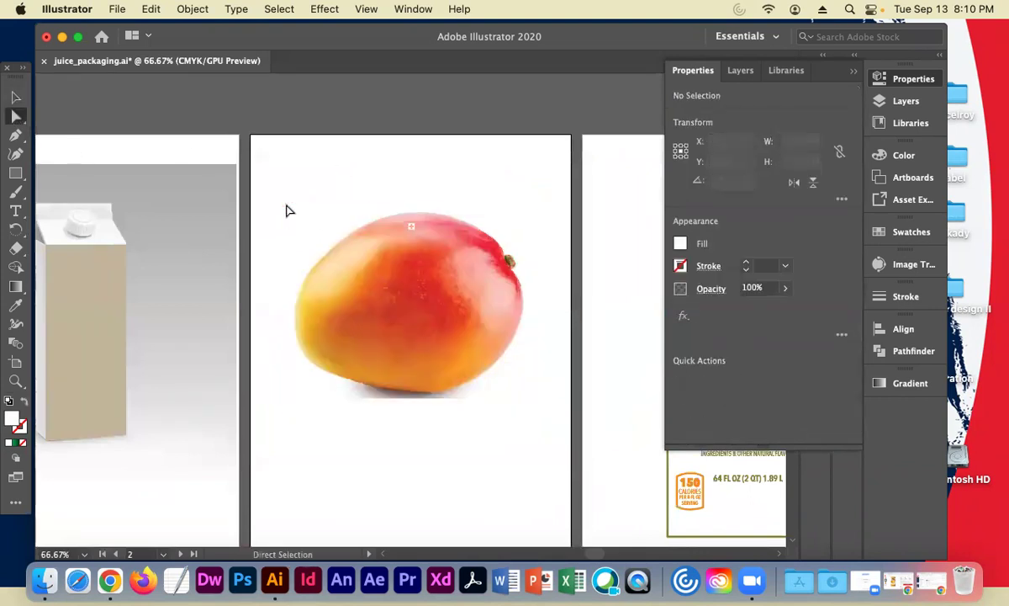
pyautogui.click(290, 211)
pyautogui.click(305, 381)
pyautogui.click(16, 97)
pyautogui.press('super+shift+z')
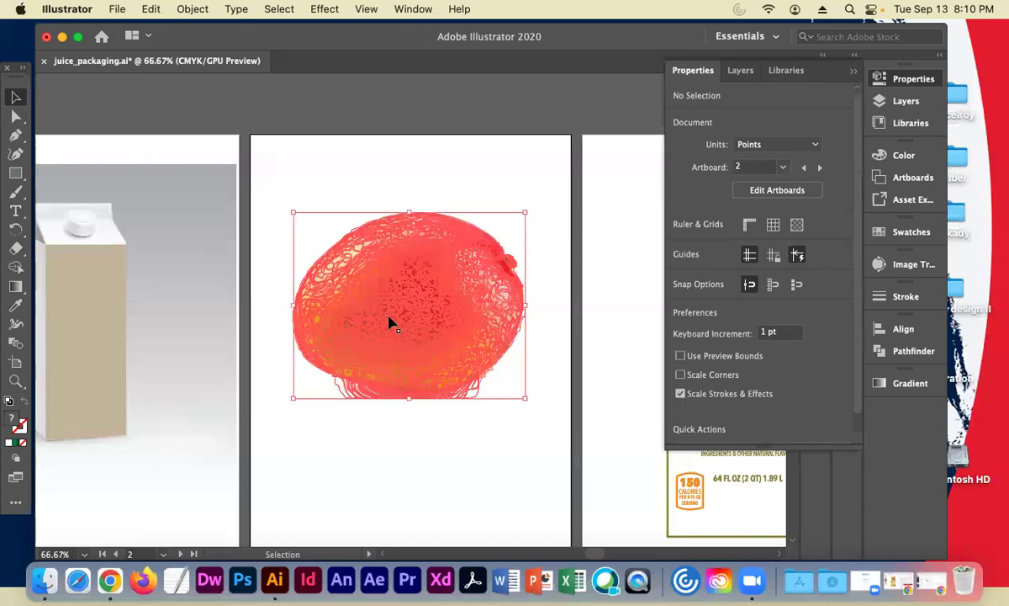
# Delete the stray traced mango copy and the empty text object beside the photo
pyautogui.moveTo(412, 340); pyautogui.dragTo(428, 356)
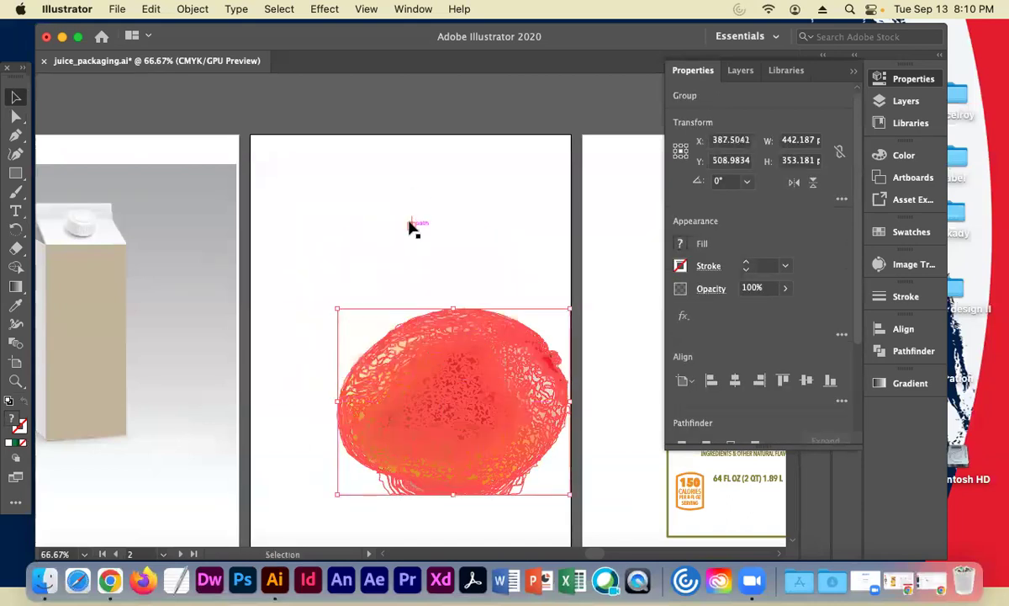
pyautogui.press('Delete')
pyautogui.press('super+a')
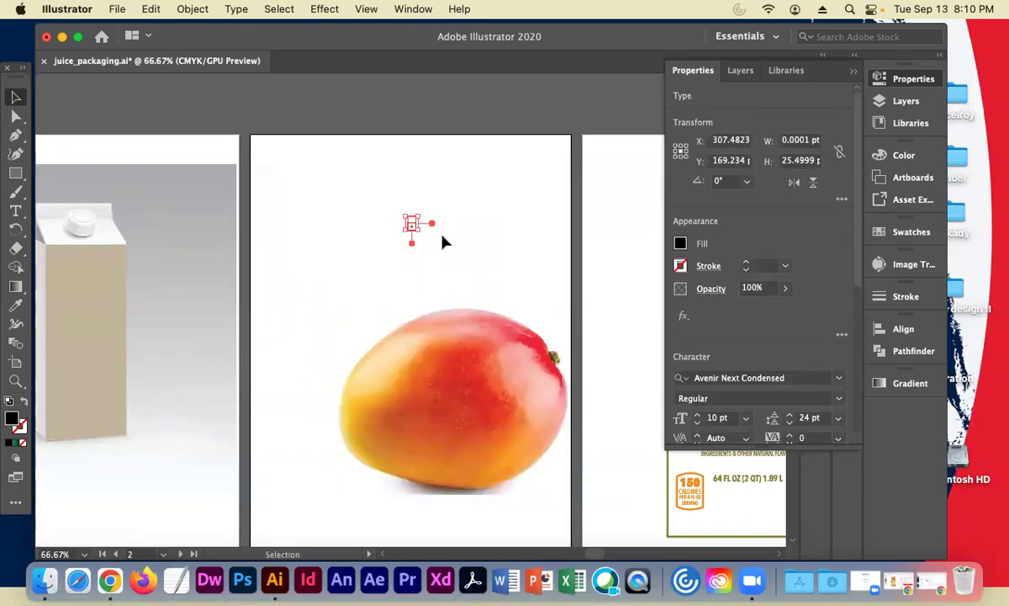
pyautogui.press('Delete')
pyautogui.moveTo(582, 466)
pyautogui.mouseDown()
pyautogui.moveTo(439, 399)
pyautogui.moveTo(255, 360)
pyautogui.mouseUp()
# Move the traced mango group onto the juice label artboard
pyautogui.click(147, 313)
pyautogui.moveTo(148, 313)
pyautogui.mouseDown()
pyautogui.moveTo(316, 234)
pyautogui.moveTo(499, 314)
pyautogui.mouseUp()
pyautogui.click(407, 189)
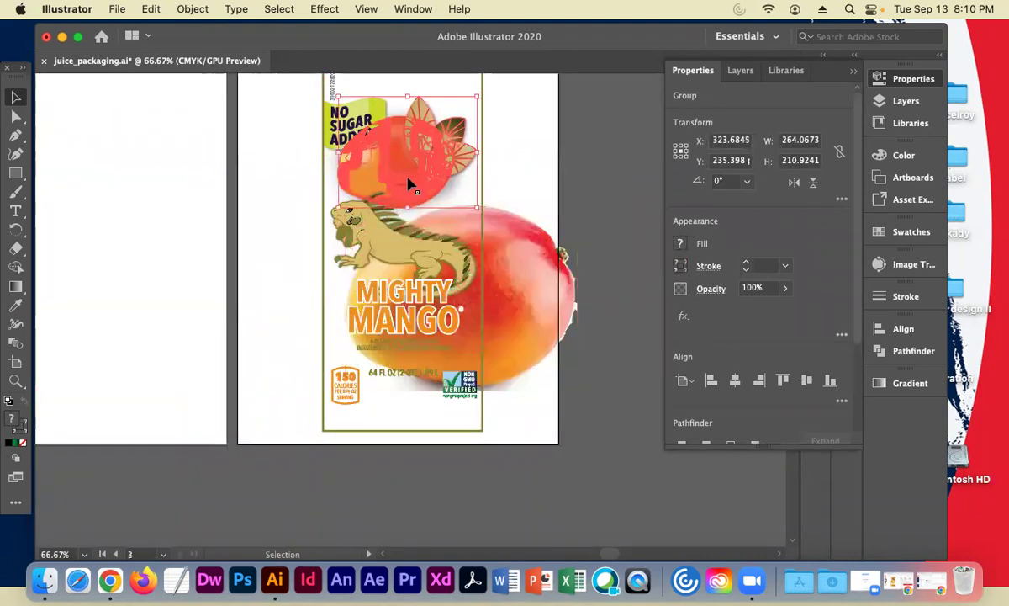
pyautogui.press('Delete')
pyautogui.moveTo(471, 265)
pyautogui.mouseDown()
pyautogui.moveTo(455, 216)
pyautogui.moveTo(488, 237)
pyautogui.mouseUp()
pyautogui.hotkey('ctrl', 'z')
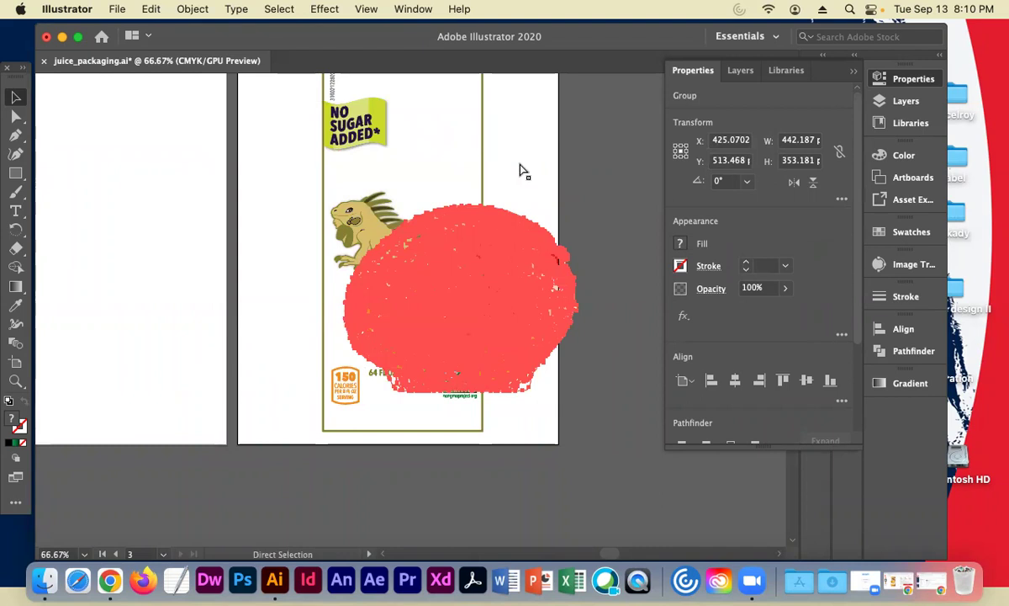
pyautogui.hotkey('ctrl', 'z')
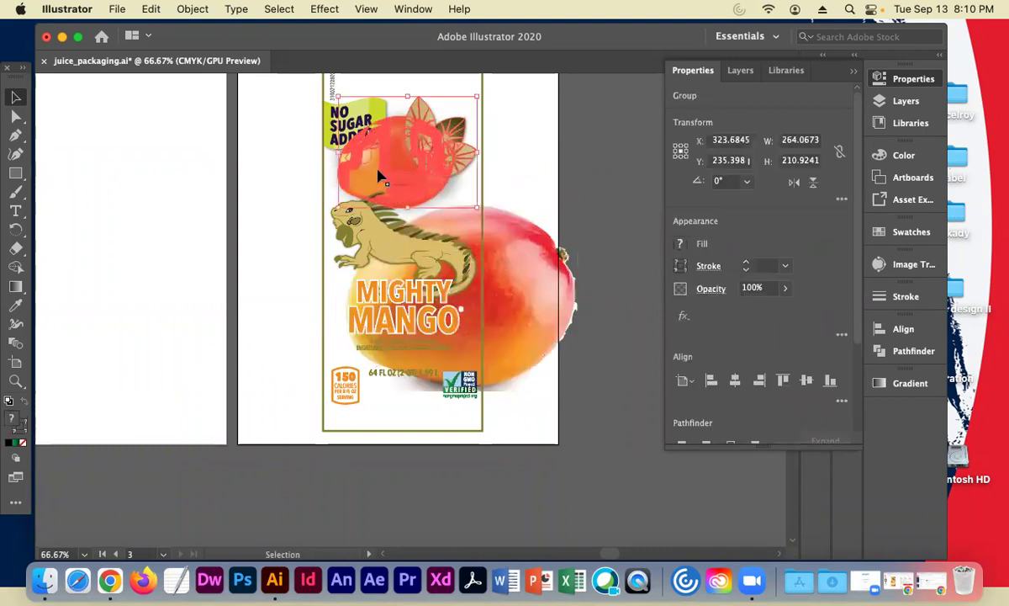
# Ungroup the mango-and-leaves artwork and delete the old small mango with its drop shadow
pyautogui.rightClick(378, 175)
pyautogui.click(36, 405)
pyautogui.click(157, 253)
pyautogui.click(353, 173)
pyautogui.click(346, 159)
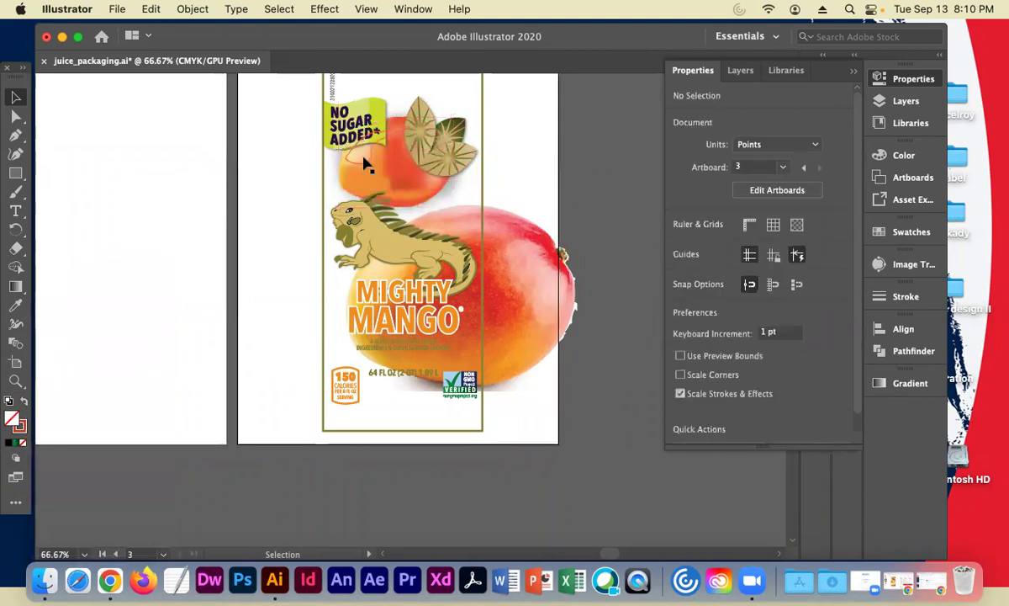
pyautogui.click(364, 164)
pyautogui.press('Delete')
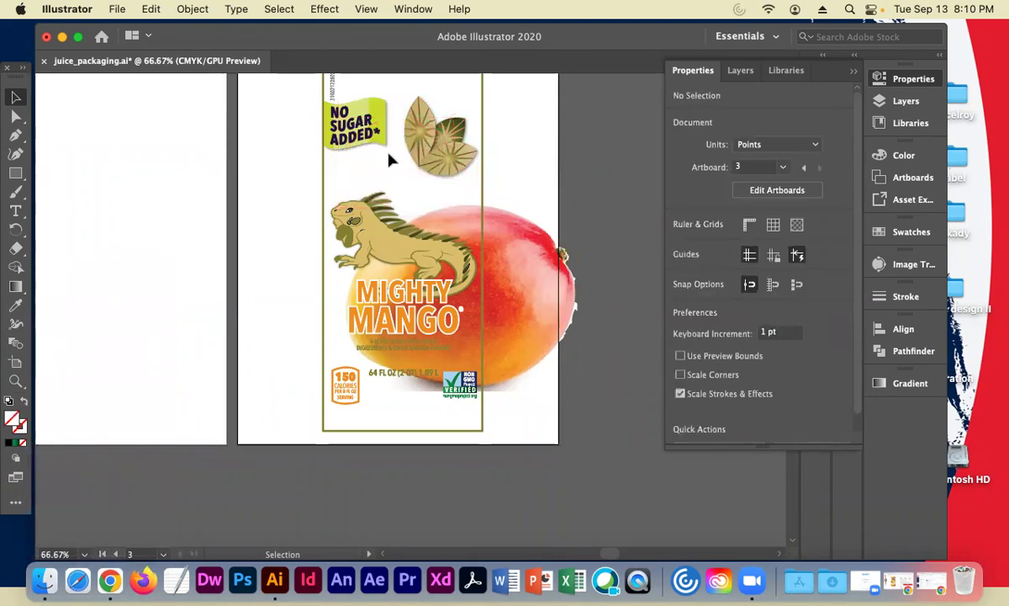
# Scale the traced mango to 282 × 225 pt and move it above MIGHTY MANGO
pyautogui.click(534, 323)
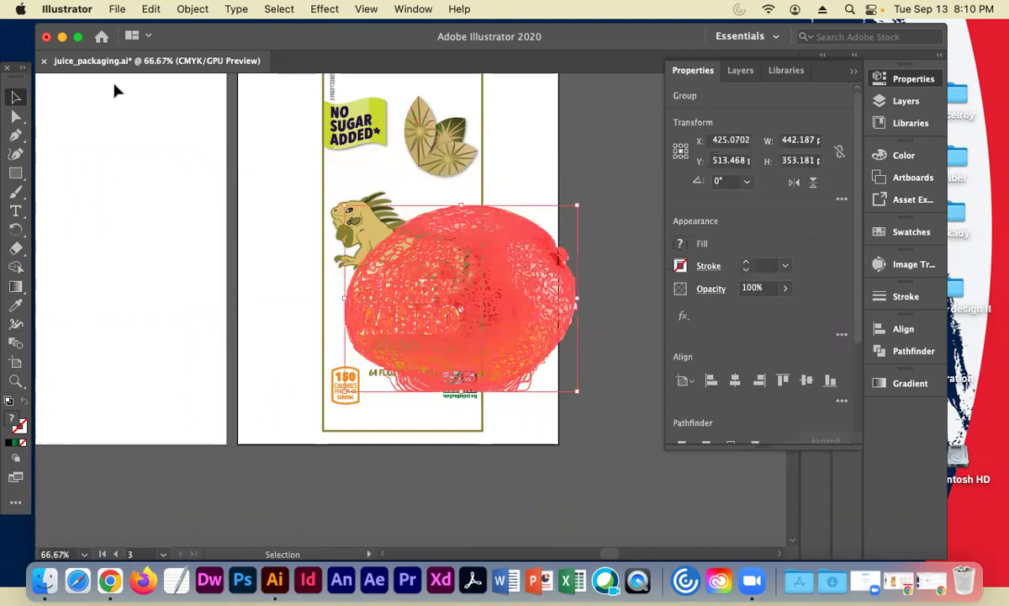
pyautogui.moveTo(579, 392); pyautogui.dragTo(535, 356)
pyautogui.moveTo(479, 333); pyautogui.dragTo(422, 221)
# Send the traced mango to the back, behind the iguana and leaves
pyautogui.click(198, 9)
pyautogui.moveTo(225, 51)
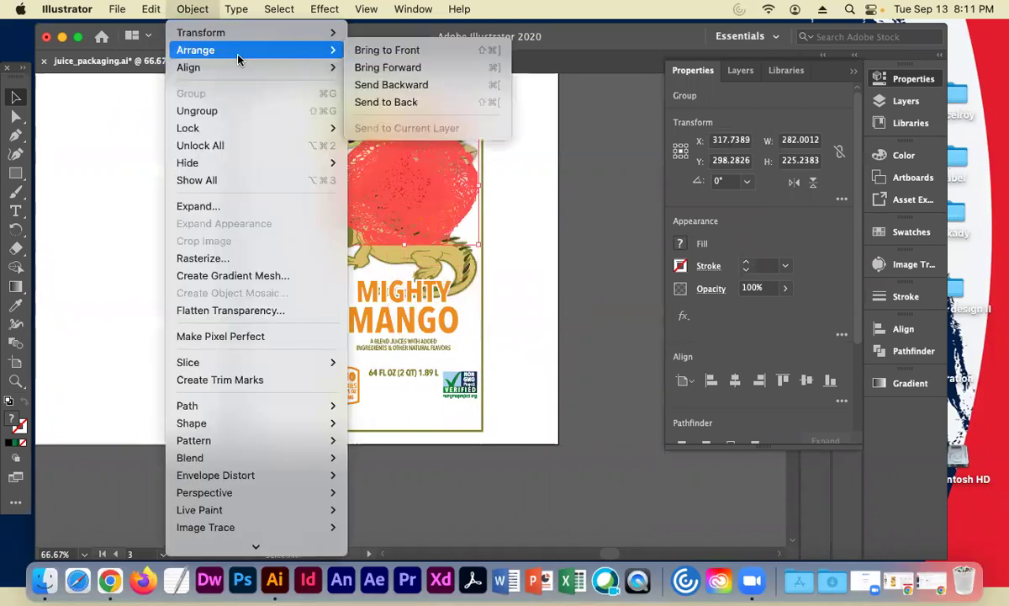
pyautogui.click(370, 102)
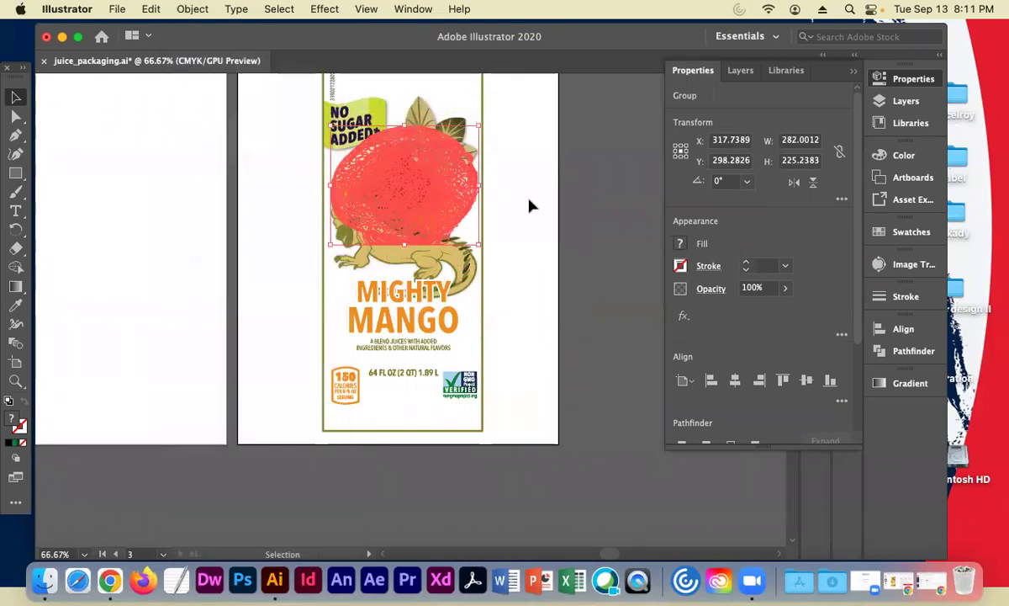
pyautogui.click(599, 310)
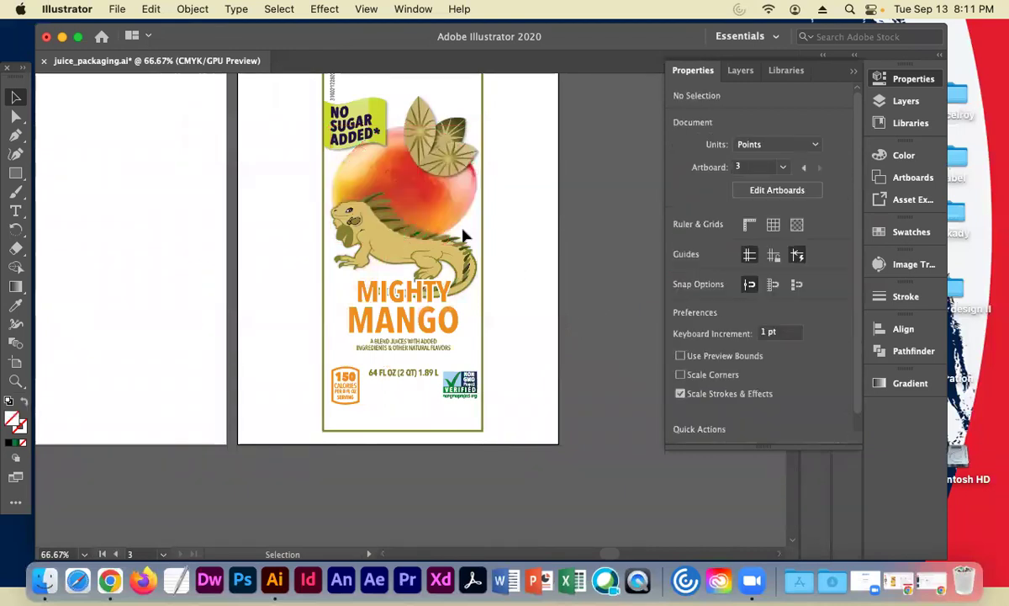
# Shrink the traced mango to about 231 × 185 pt and zoom in to inspect it
pyautogui.moveTo(445, 203); pyautogui.dragTo(463, 239)
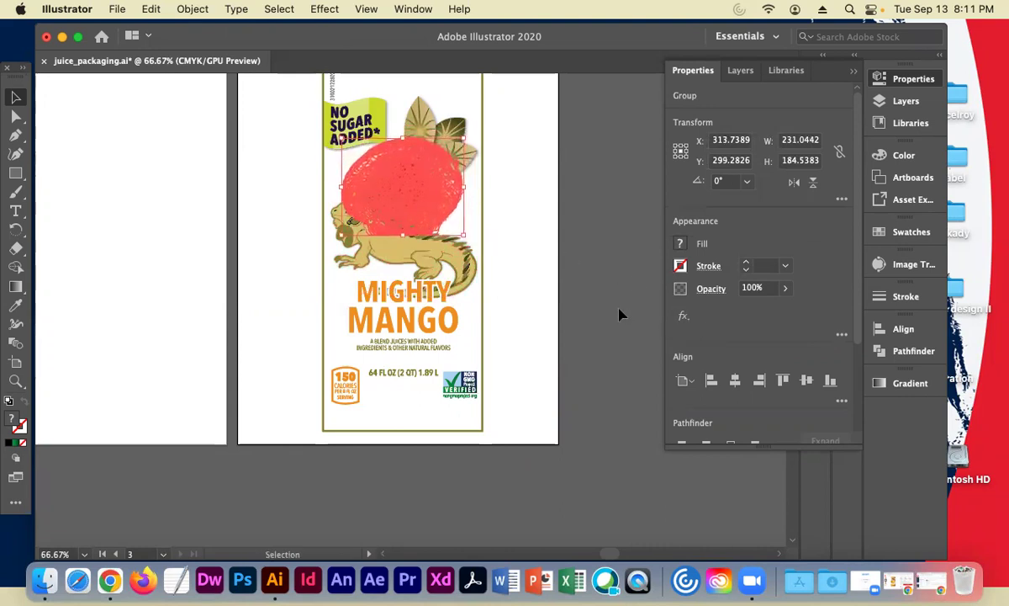
pyautogui.click(623, 315)
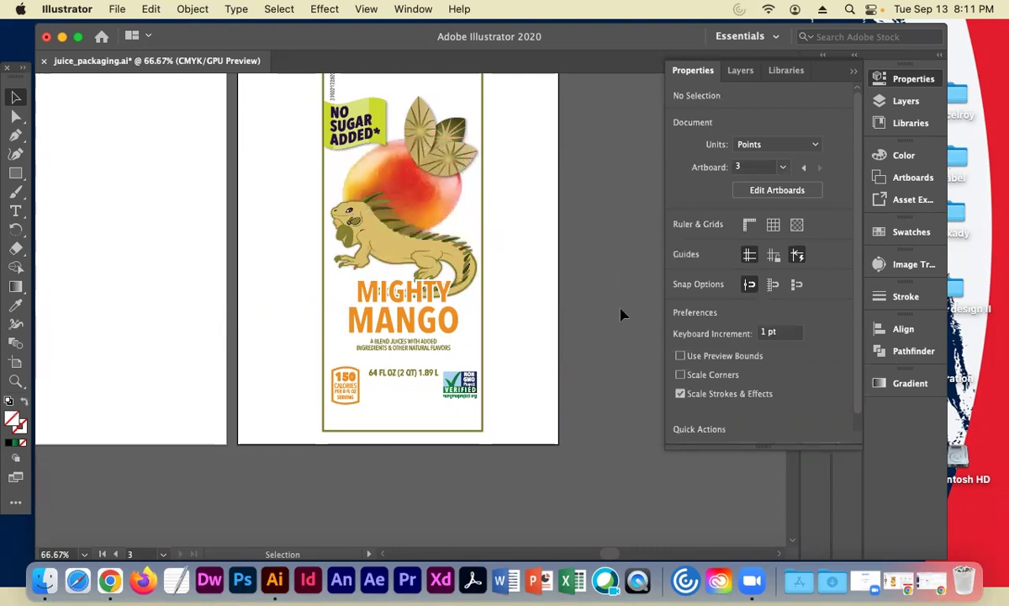
pyautogui.click(430, 216)
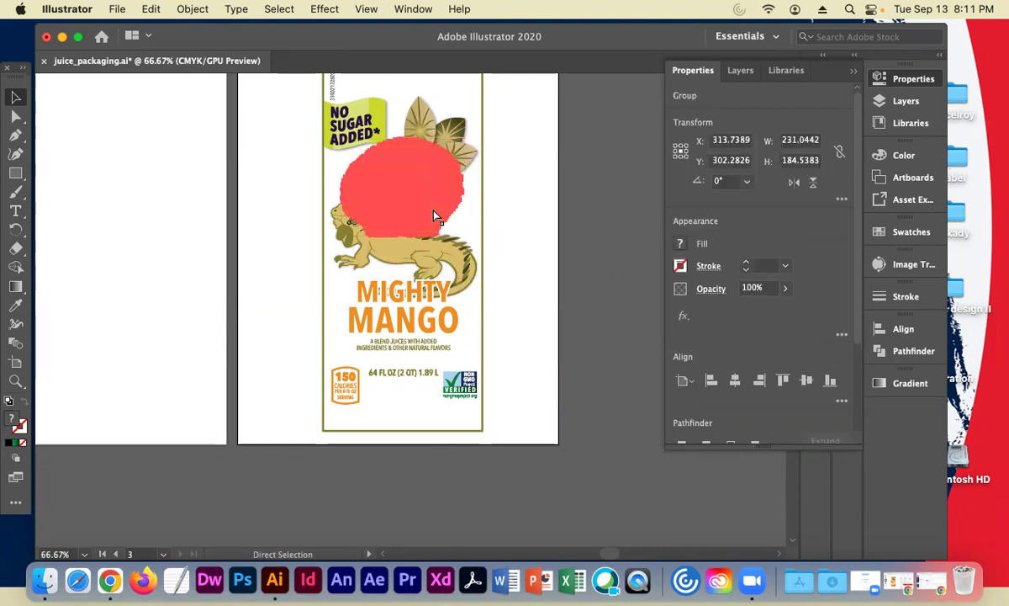
pyautogui.press('super+equal')
pyautogui.press('super+equal')
pyautogui.press('super+equal')
pyautogui.press('super+equal')
pyautogui.click(74, 181)
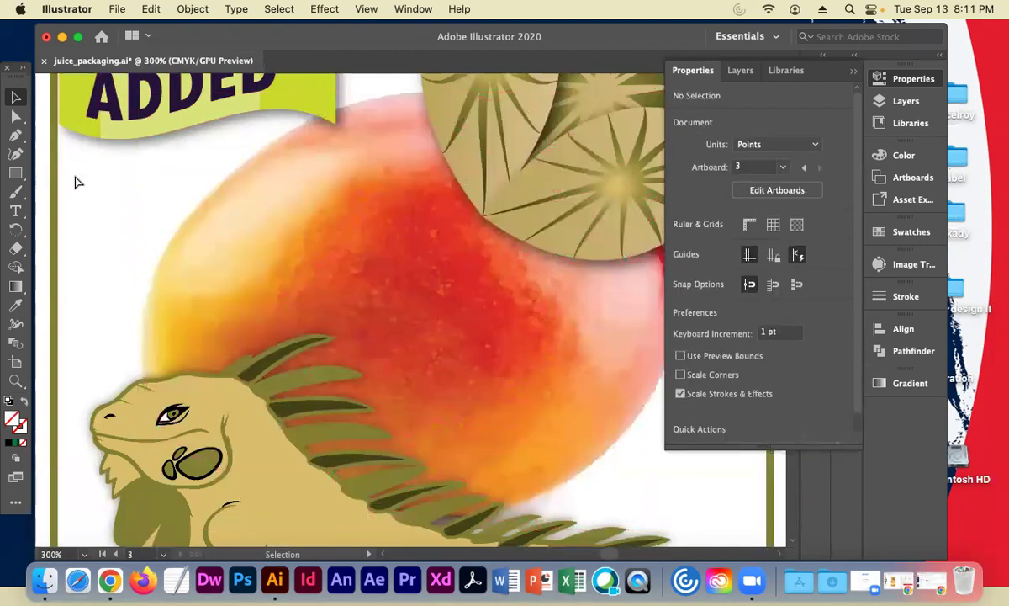
pyautogui.press('super+minus')
pyautogui.press('super+minus')
pyautogui.press('super+minus')
pyautogui.press('super+minus')
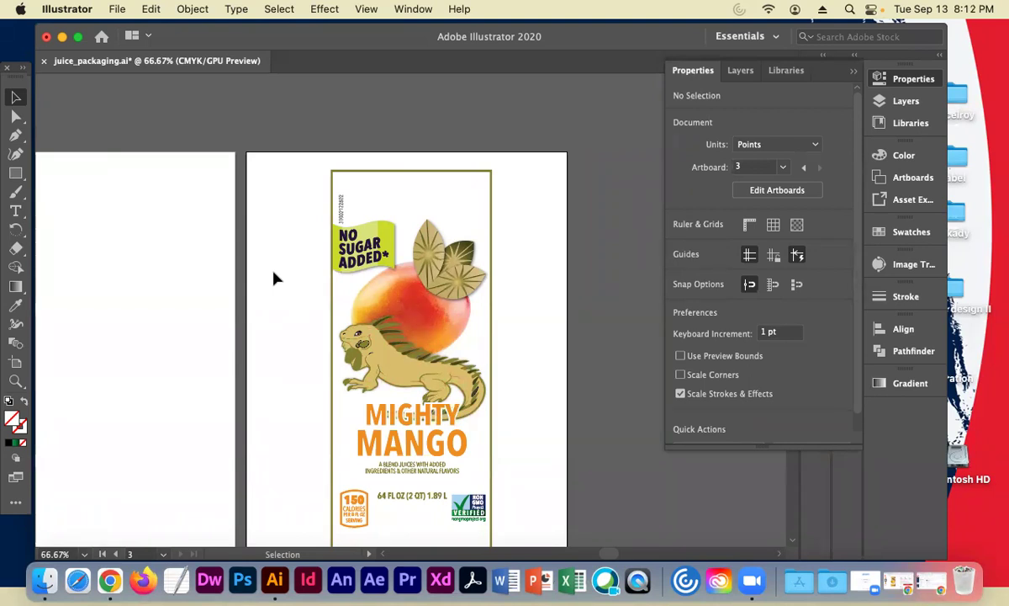
# Open a new Chrome window and search for 'iguana photo white background'
pyautogui.click(116, 587)
pyautogui.click(106, 8)
pyautogui.click(128, 49)
pyautogui.write('iguana')
pyautogui.press('BackSpace')
pyautogui.write('photo whi')
pyautogui.press('BackSpace')
pyautogui.write('hite bacb')
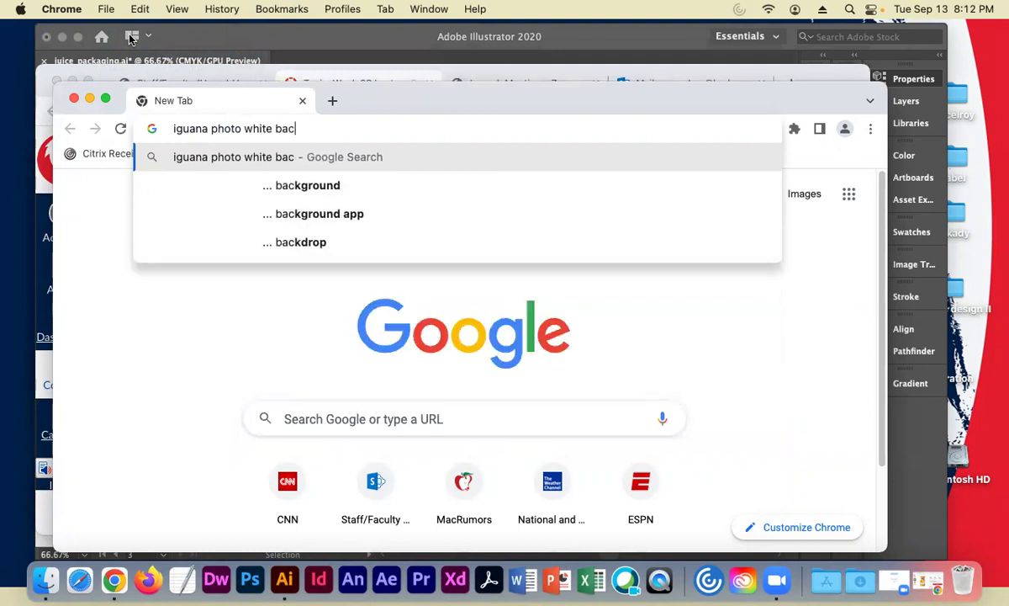
pyautogui.press('BackSpace')
pyautogui.write('kground')
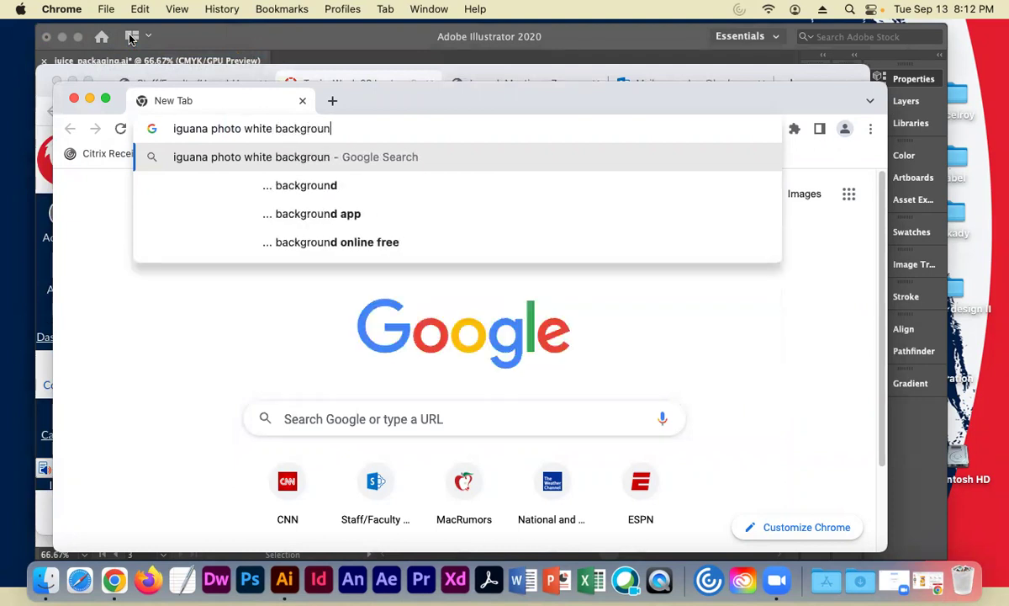
pyautogui.press('Return')
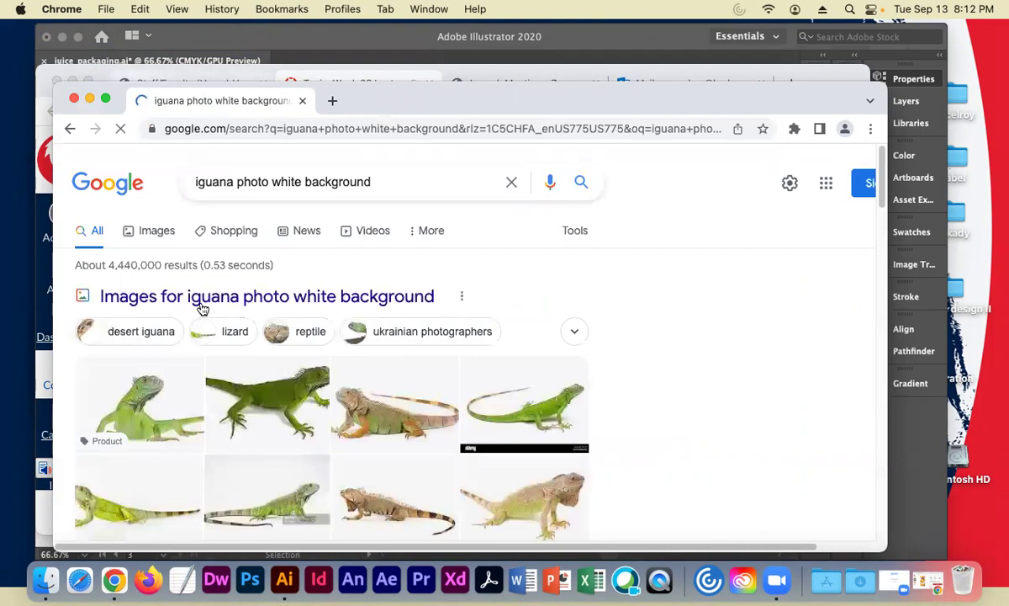
# Show Google Images results filtered to Large size and browse them
pyautogui.click(160, 231)
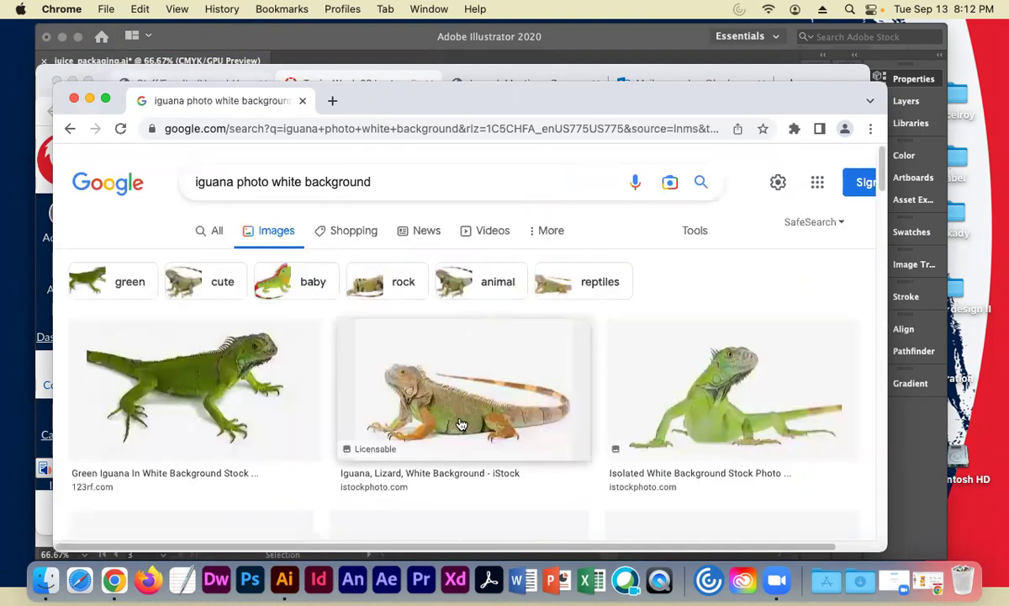
pyautogui.click(691, 227)
pyautogui.click(192, 256)
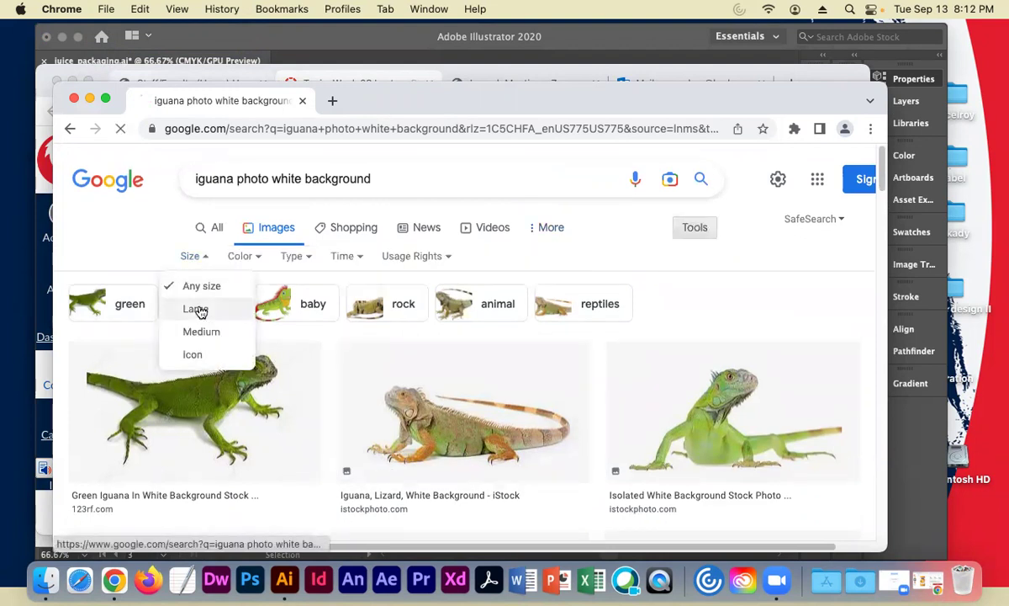
pyautogui.click(199, 311)
pyautogui.scroll(-2, 174, 304)
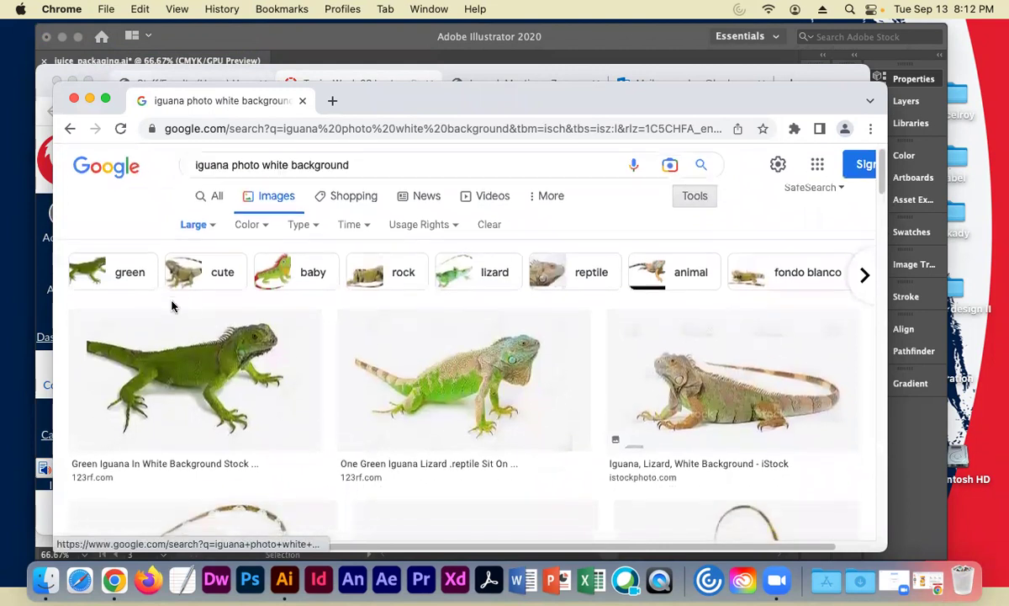
pyautogui.scroll(-5, 192, 296)
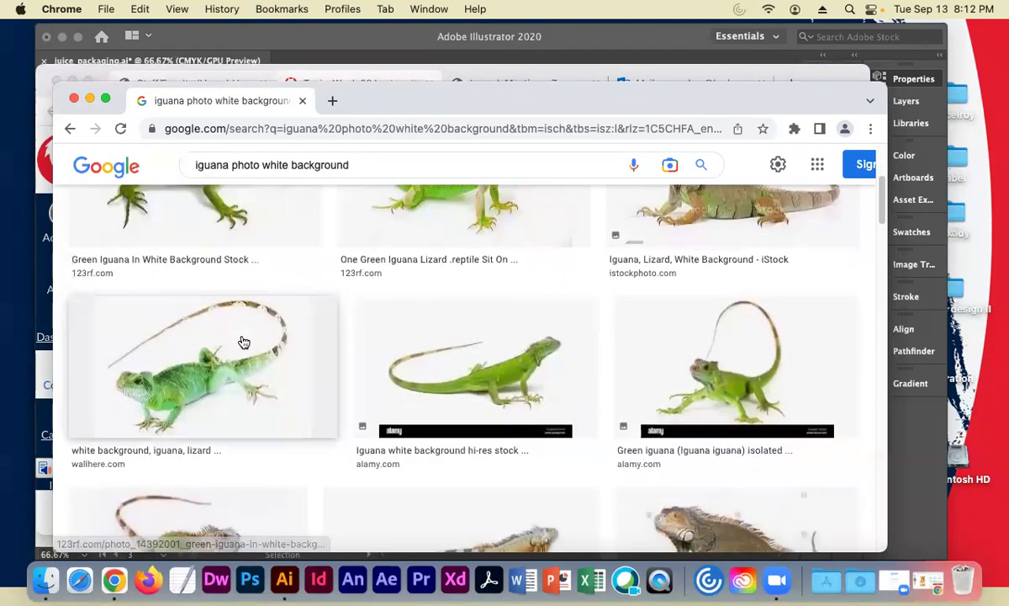
pyautogui.scroll(-4, 270, 366)
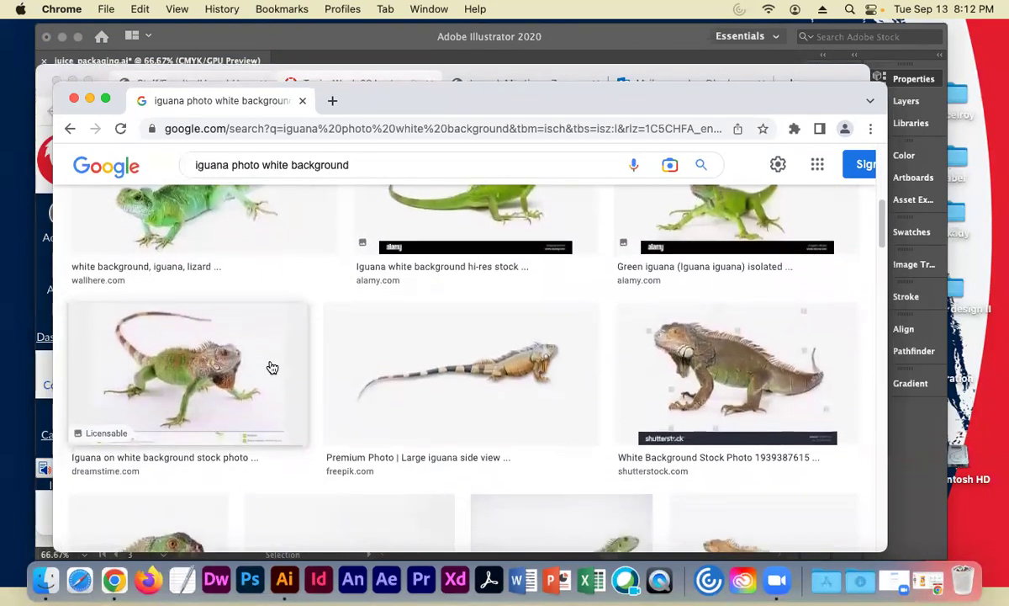
pyautogui.scroll(-6, 263, 389)
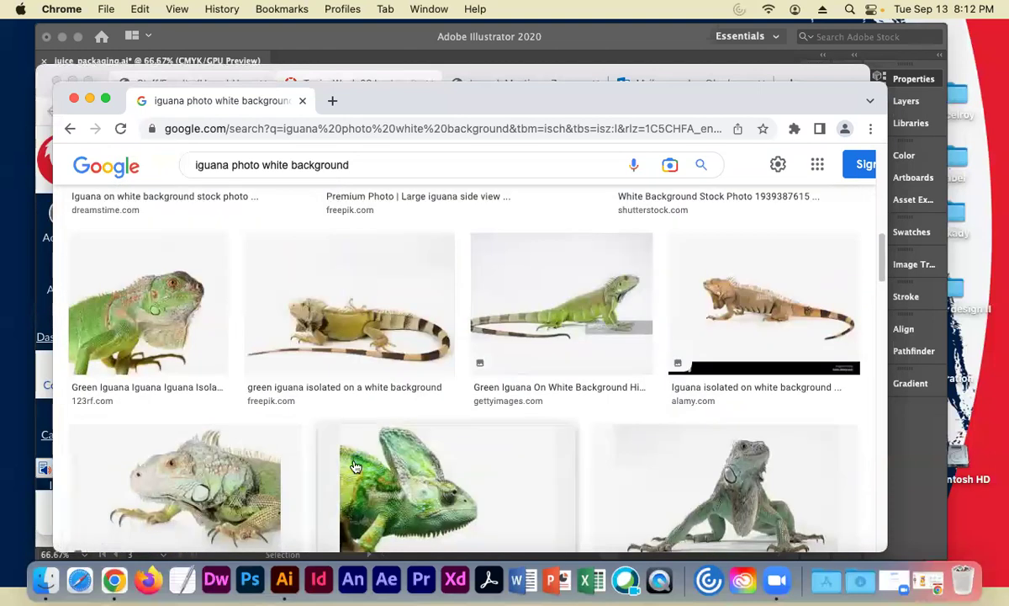
# Check the Freepik iguana photo's source page, then return to the results
pyautogui.click(382, 331)
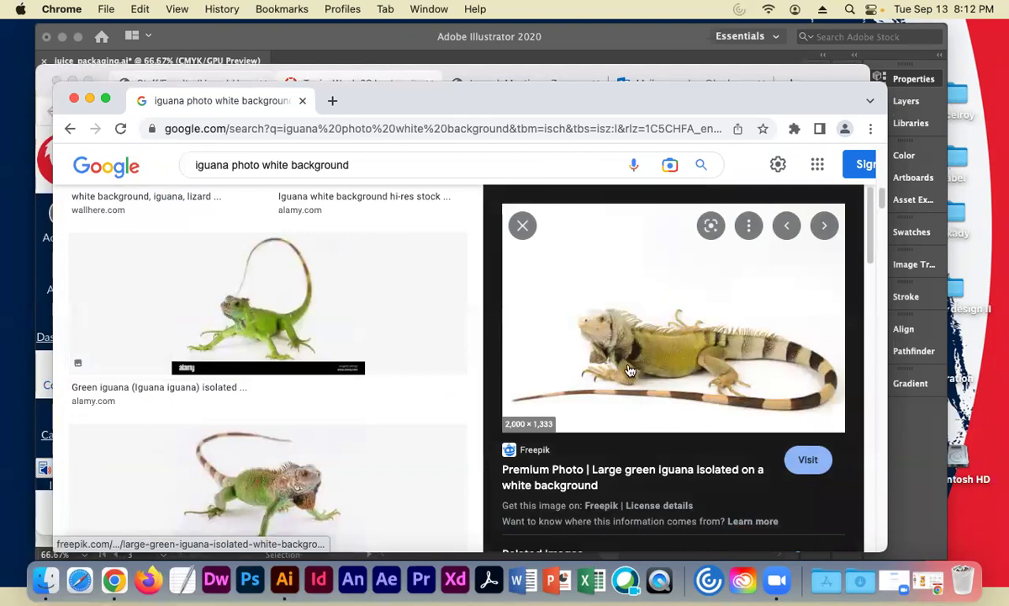
pyautogui.click(673, 363)
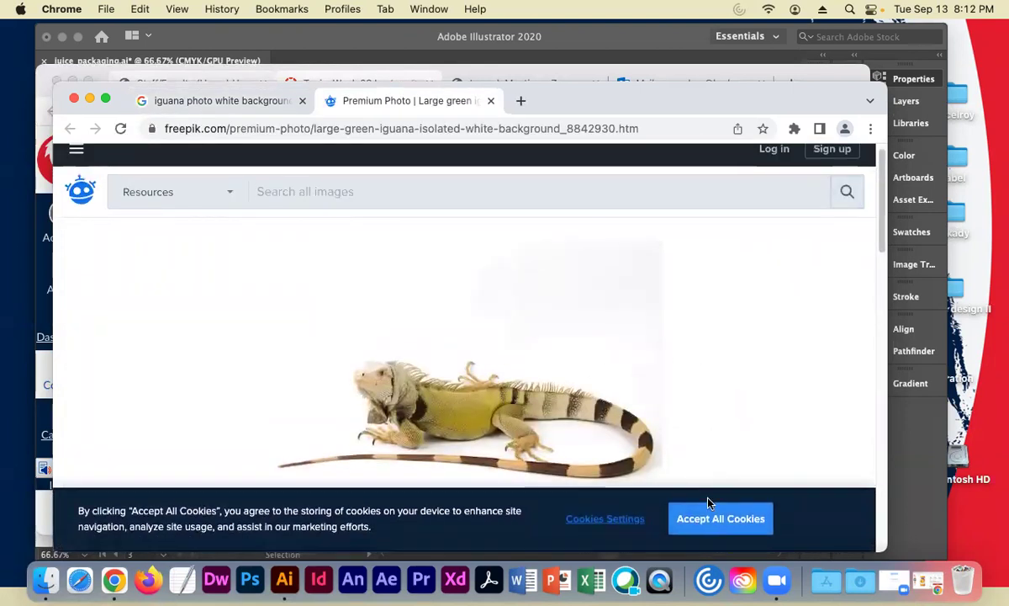
pyautogui.click(707, 524)
pyautogui.scroll(-3, 703, 444)
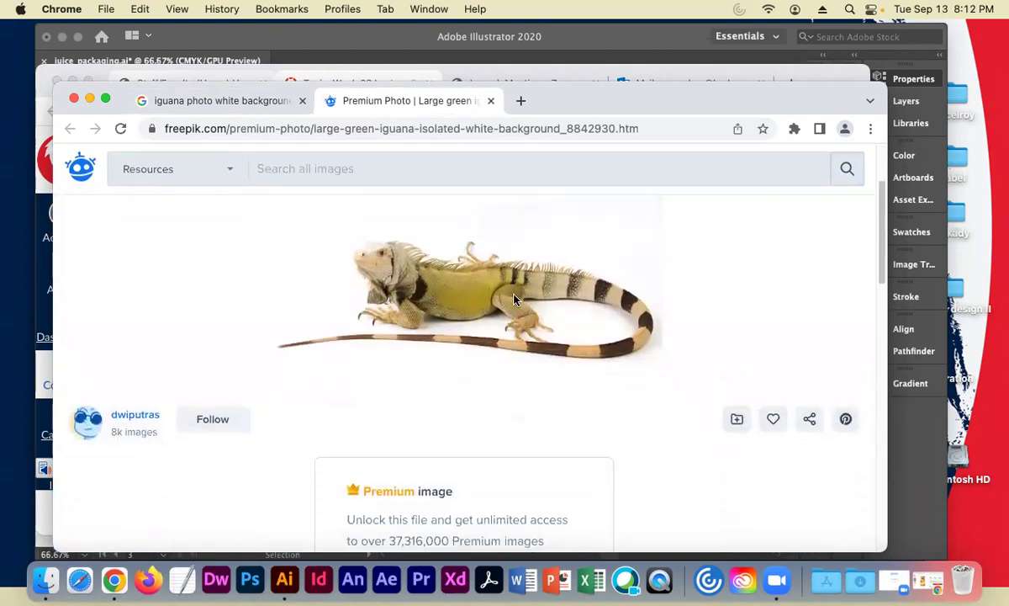
pyautogui.click(490, 101)
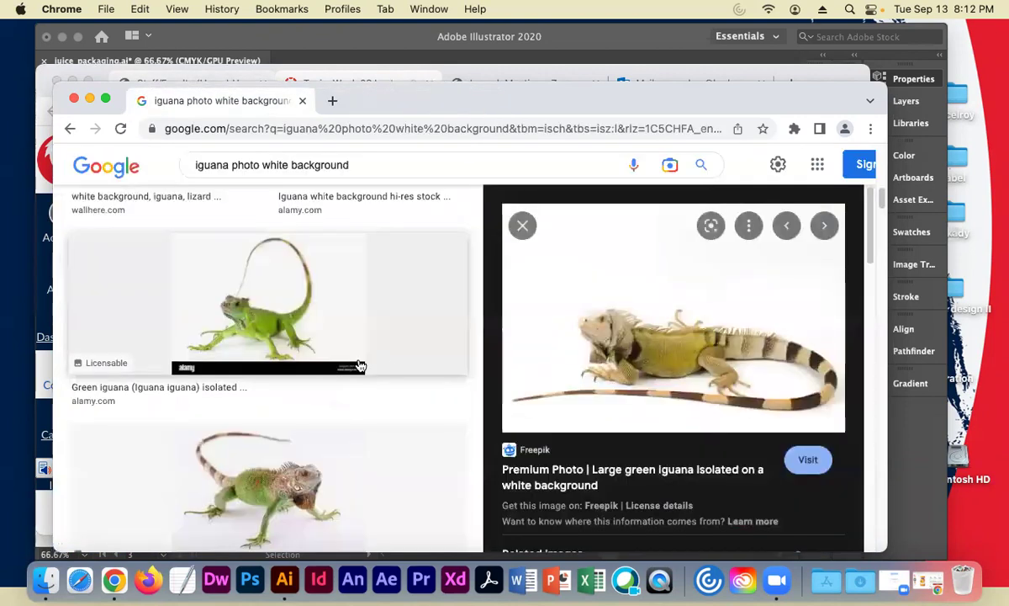
pyautogui.click(523, 226)
# Open the Pexels Green and Yellow Iguana photo and download it for free
pyautogui.scroll(-5, 428, 300)
pyautogui.scroll(-4, 555, 317)
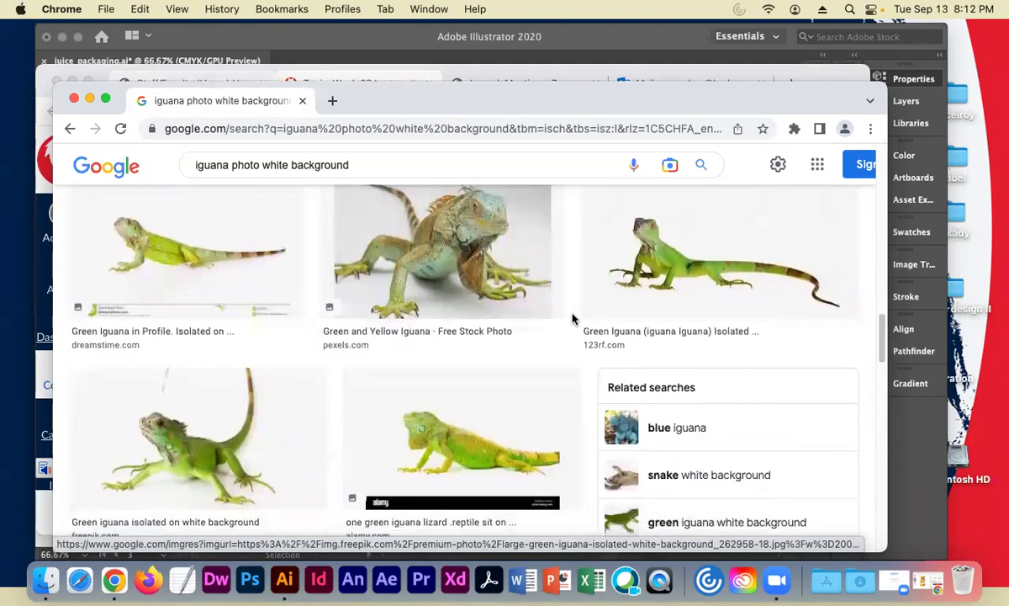
pyautogui.scroll(1, 505, 295)
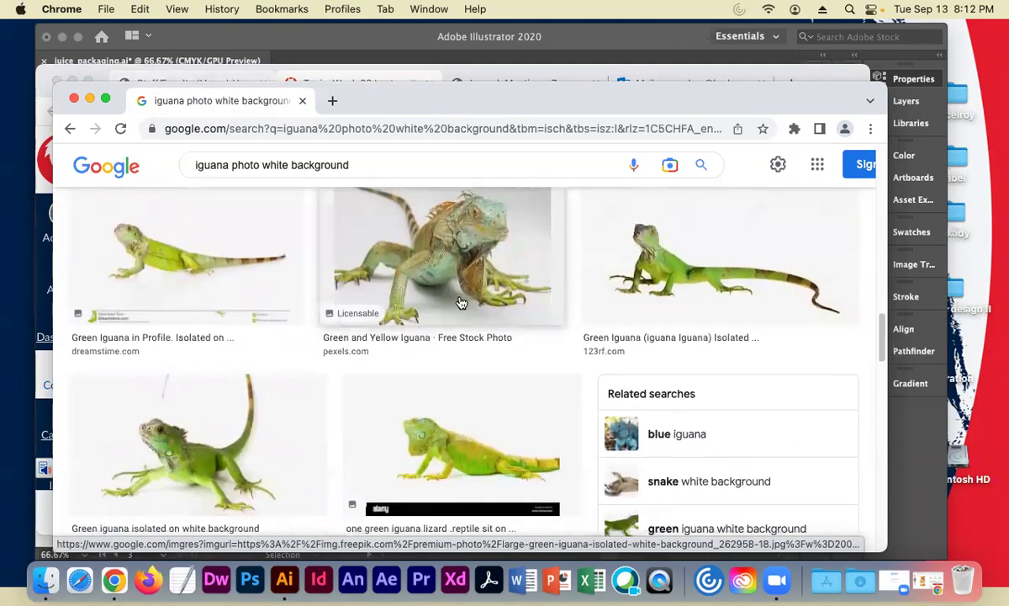
pyautogui.click(446, 269)
pyautogui.click(599, 314)
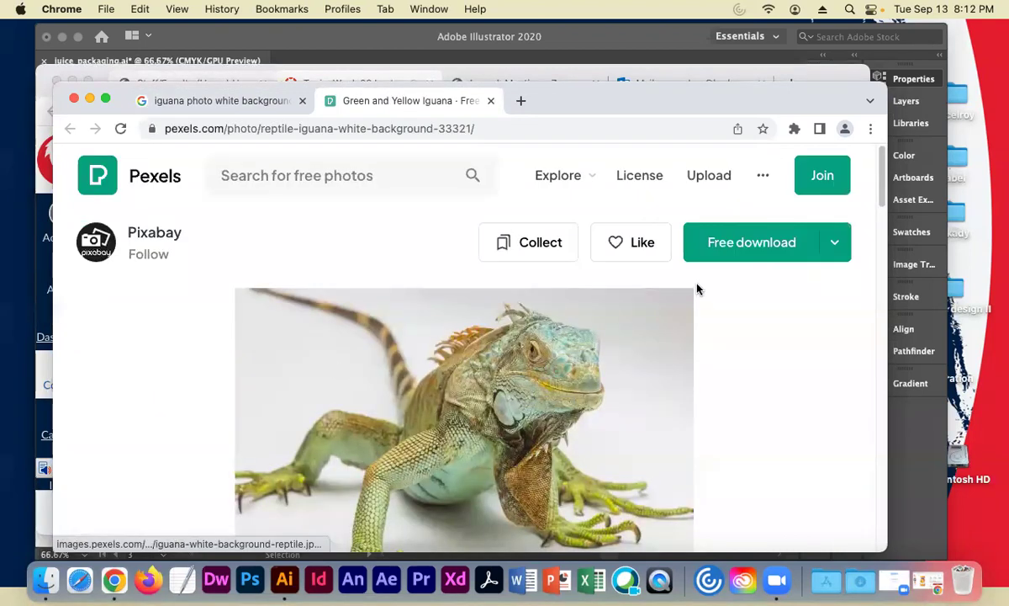
pyautogui.click(719, 242)
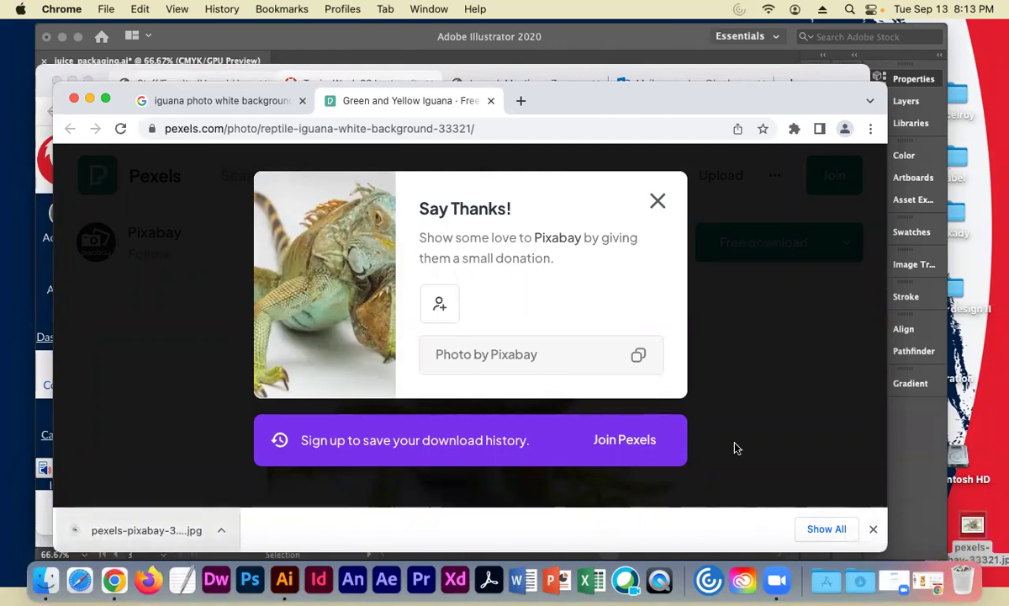
# Close the browser and drag pexels-pixabay-33321.jpg from the desktop into the label file
pyautogui.click(74, 98)
pyautogui.click(79, 83)
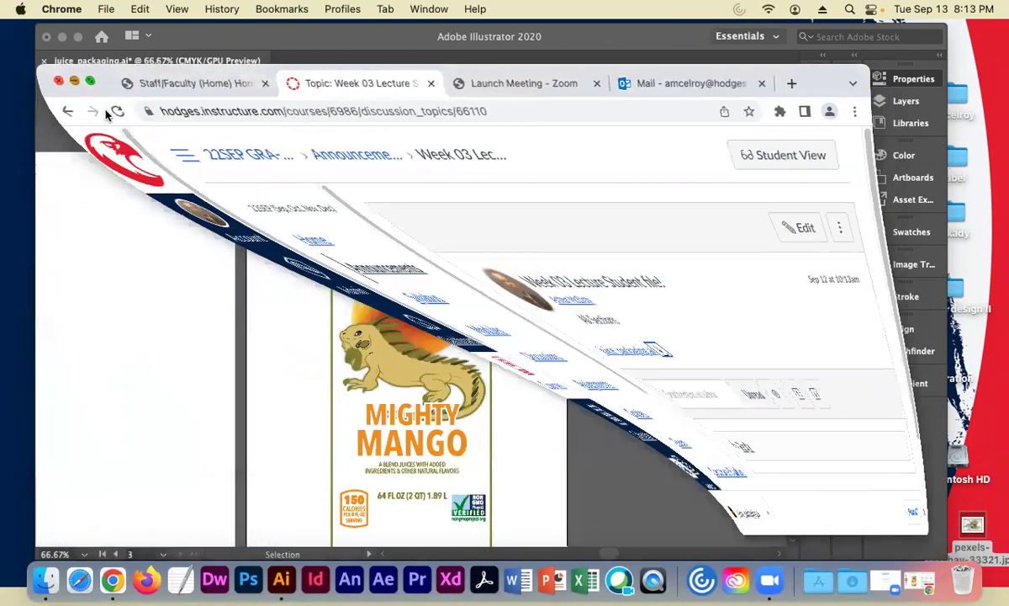
pyautogui.moveTo(972, 526); pyautogui.dragTo(672, 264)
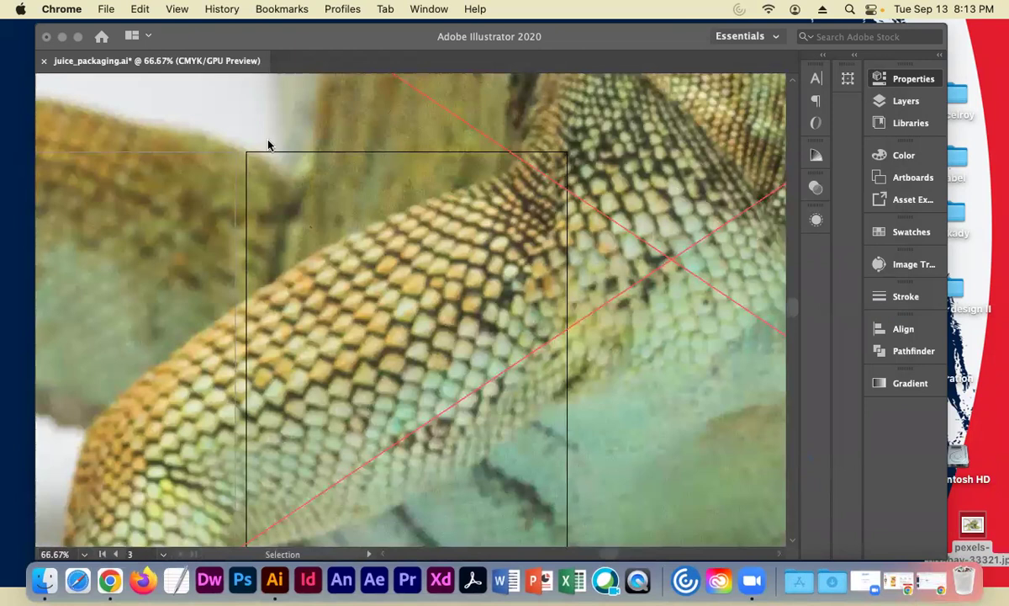
pyautogui.click(364, 133)
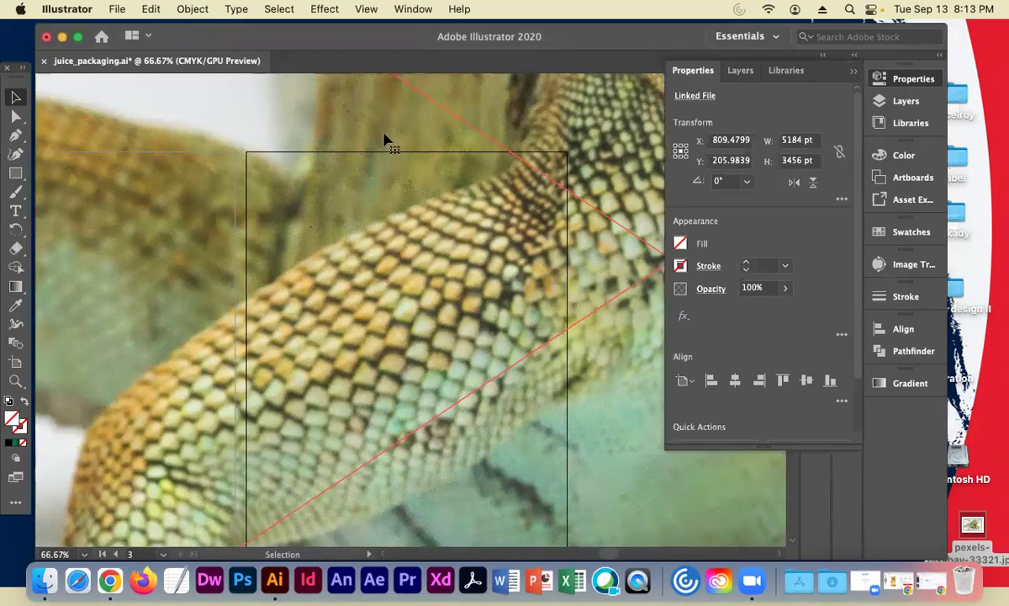
# Scale the placed iguana photo to 20% uniform with the Scale Tool
pyautogui.click(16, 228)
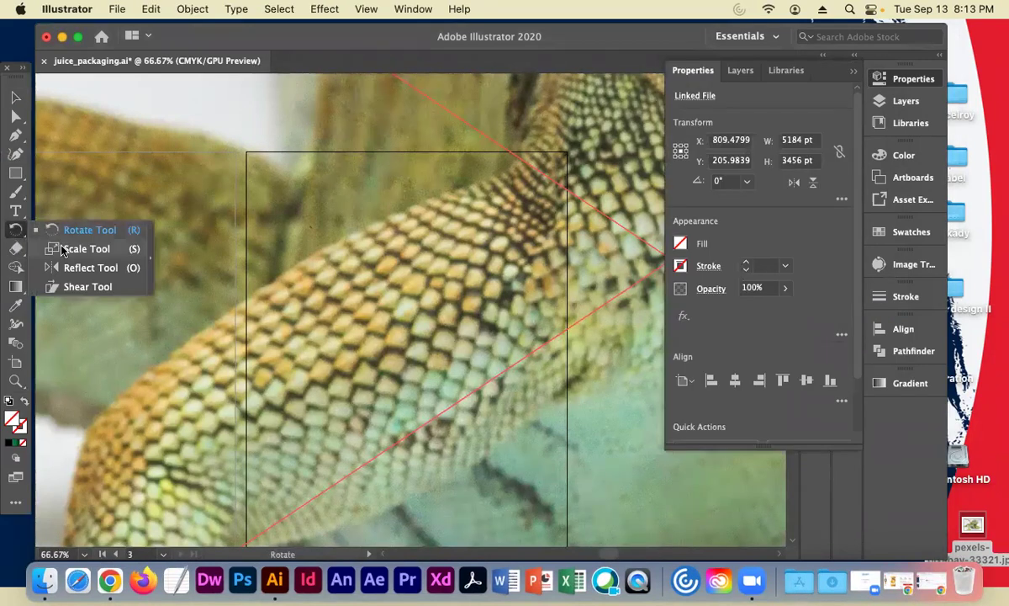
pyautogui.click(61, 249)
pyautogui.doubleClick(15, 229)
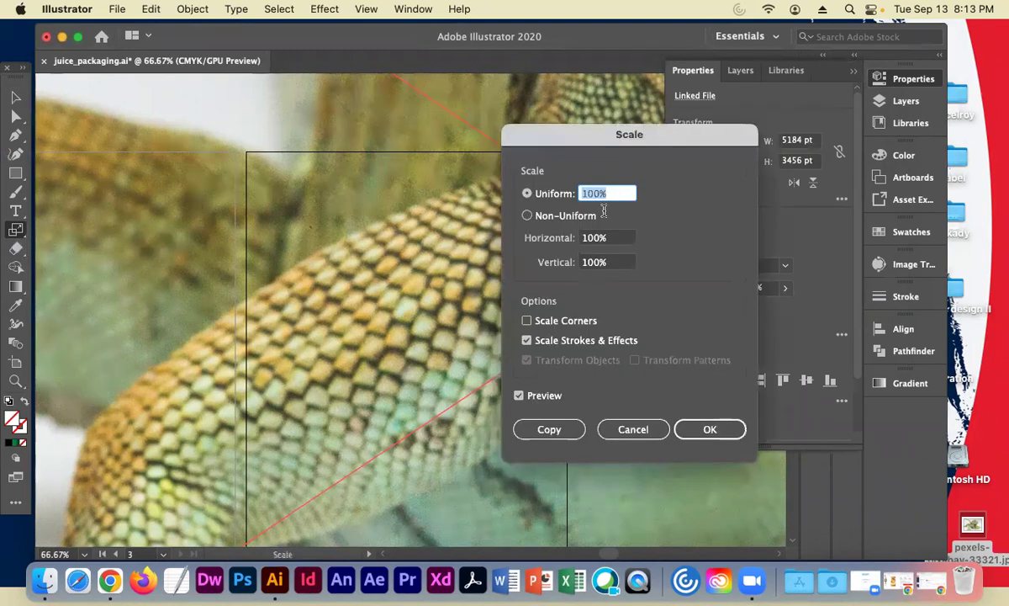
pyautogui.write('20')
pyautogui.click(698, 433)
# Move the scaled iguana photo to the right of the carton artboard
pyautogui.click(15, 96)
pyautogui.moveTo(552, 300); pyautogui.dragTo(606, 317)
pyautogui.moveTo(594, 357); pyautogui.dragTo(242, 374)
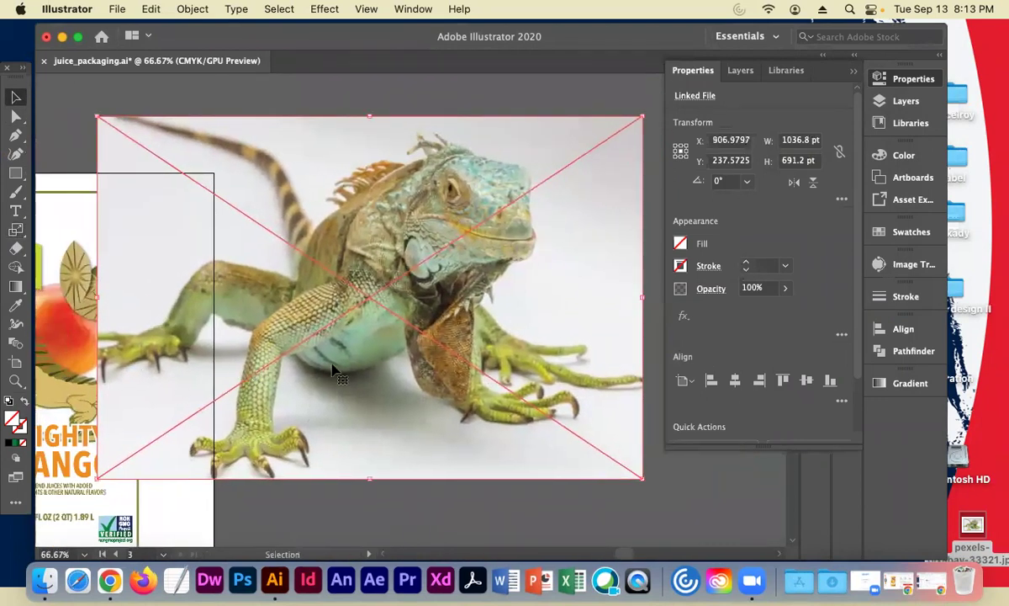
pyautogui.hscroll(-3, 333, 370)
pyautogui.hscroll(5, 379, 377)
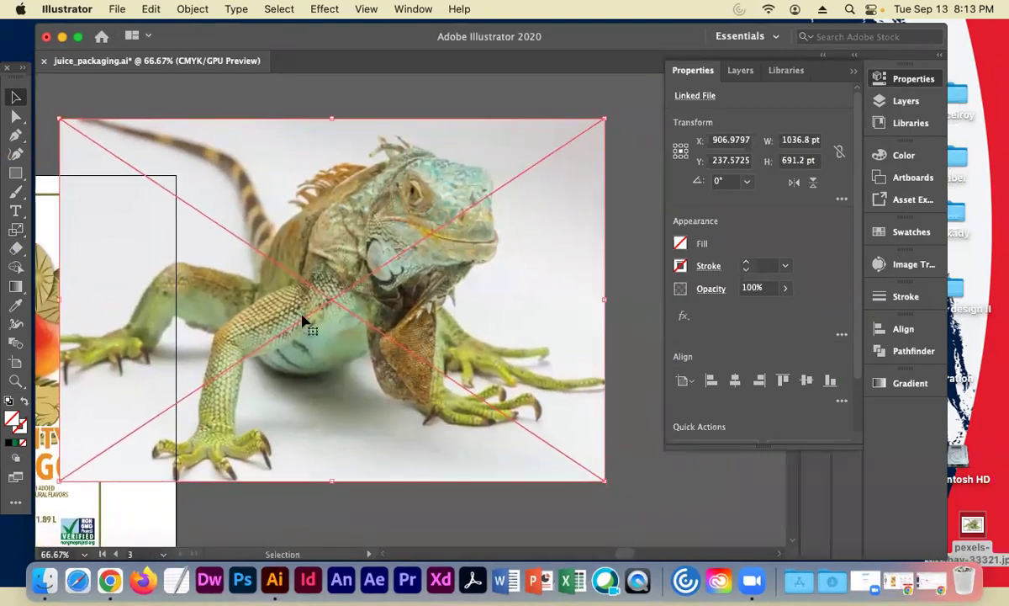
pyautogui.moveTo(304, 243); pyautogui.dragTo(423, 263)
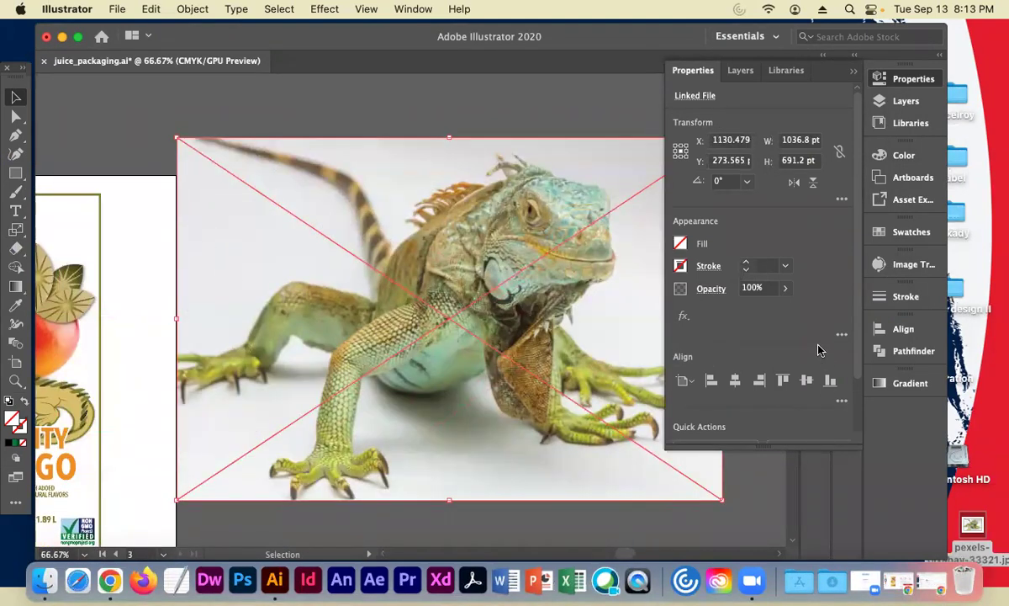
pyautogui.scroll(-2, 824, 360)
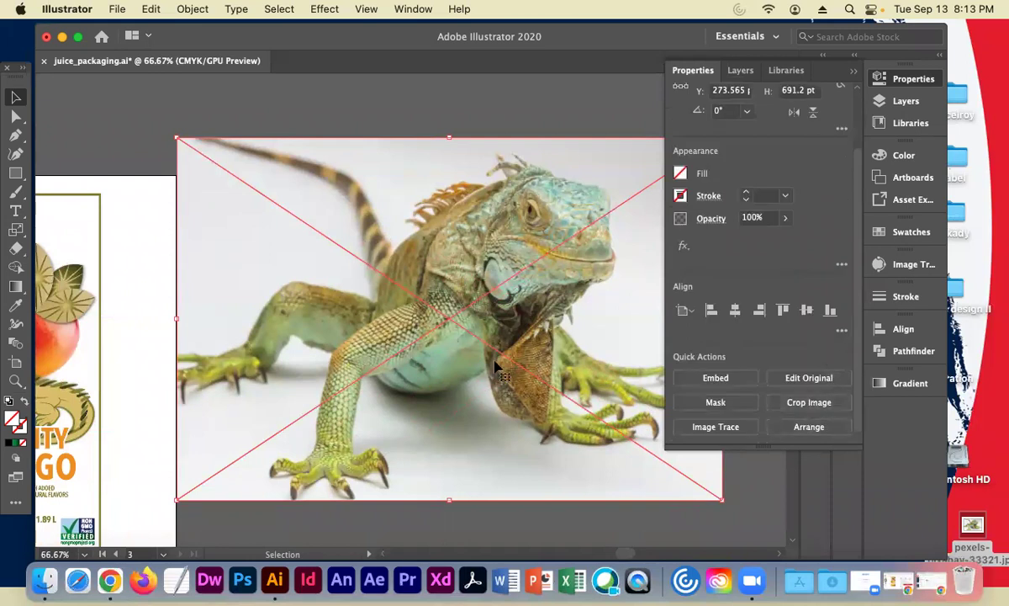
# Embed the iguana photo, trace it with High Fidelity Photo, and expand the trace
pyautogui.click(677, 381)
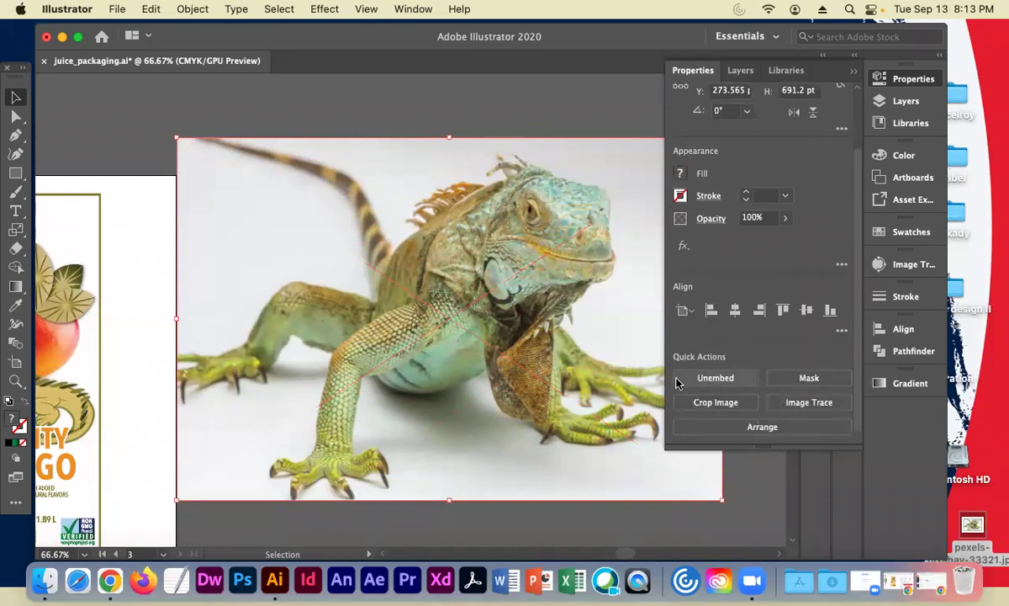
pyautogui.click(820, 404)
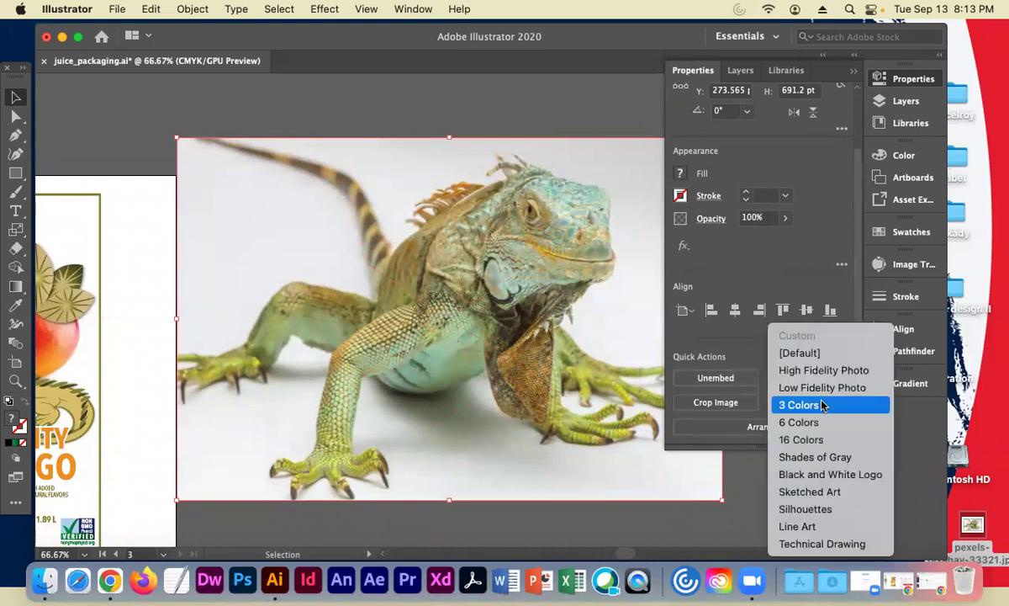
pyautogui.click(823, 372)
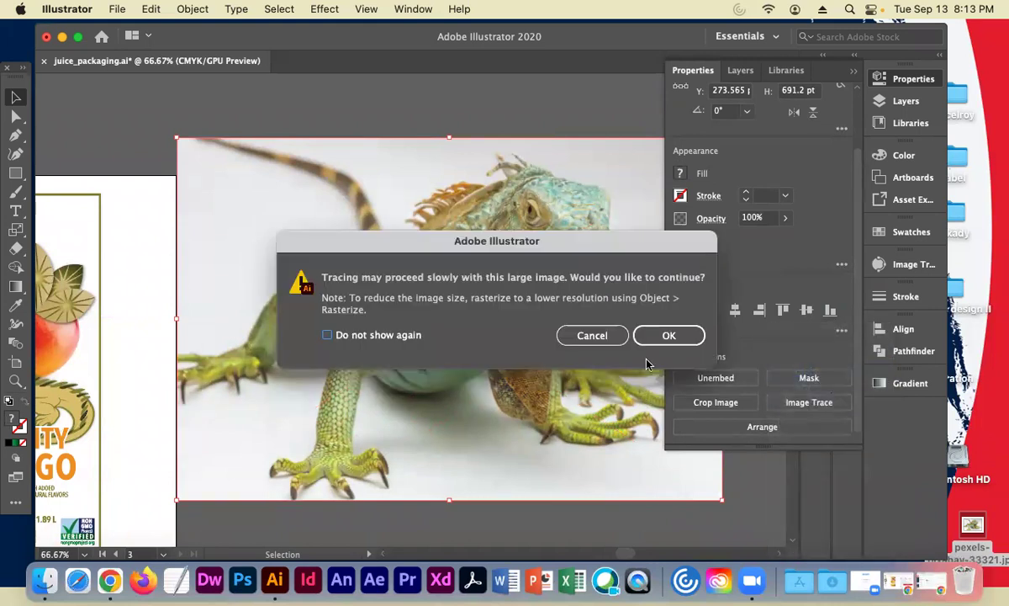
pyautogui.press('Return')
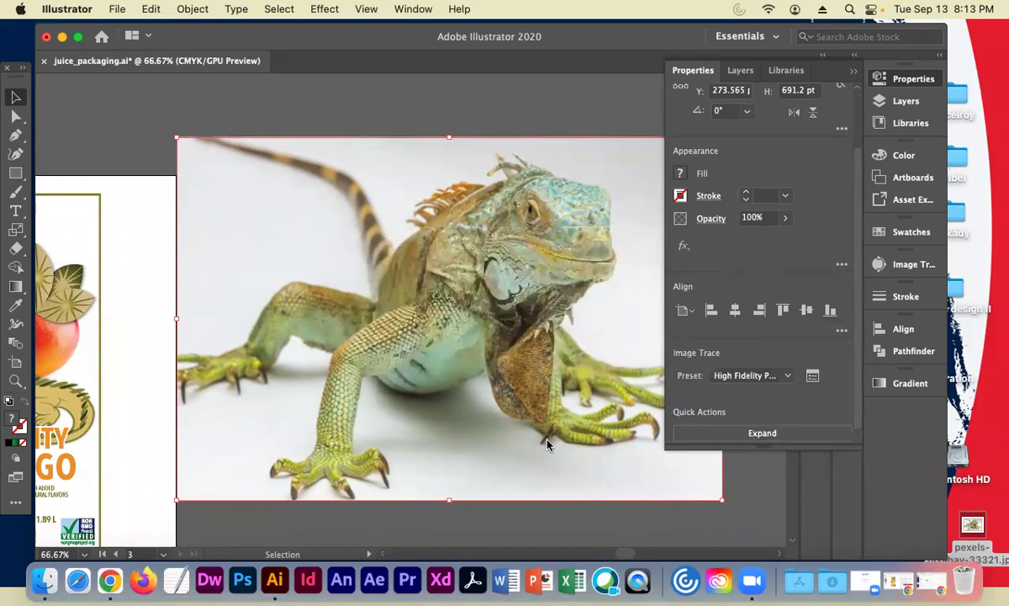
pyautogui.click(774, 436)
# Move the drawn iguana off the label and place the trace there at about 300.6 × 200.4 pt
pyautogui.click(151, 125)
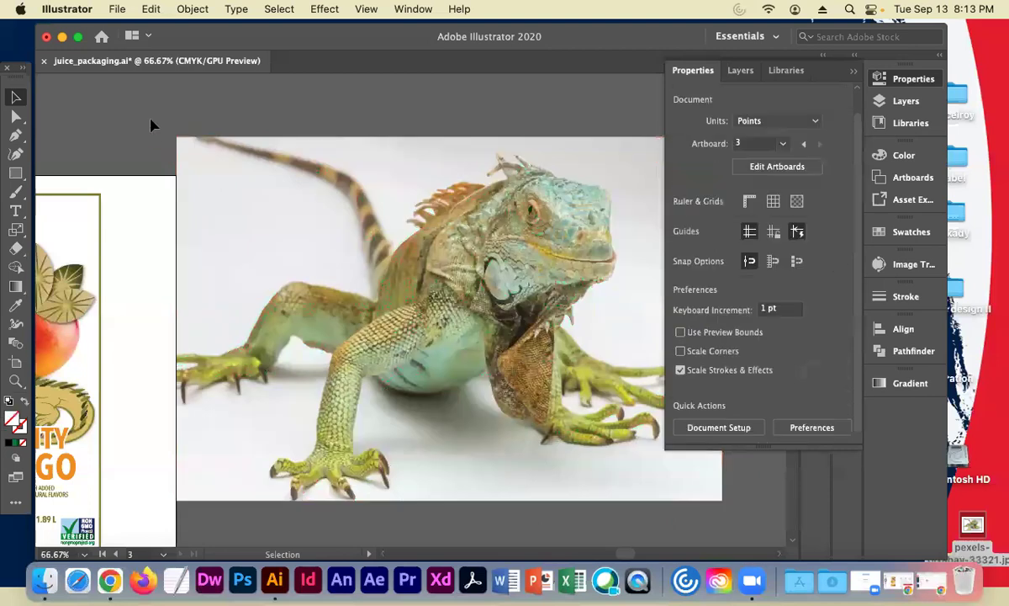
pyautogui.click(392, 340)
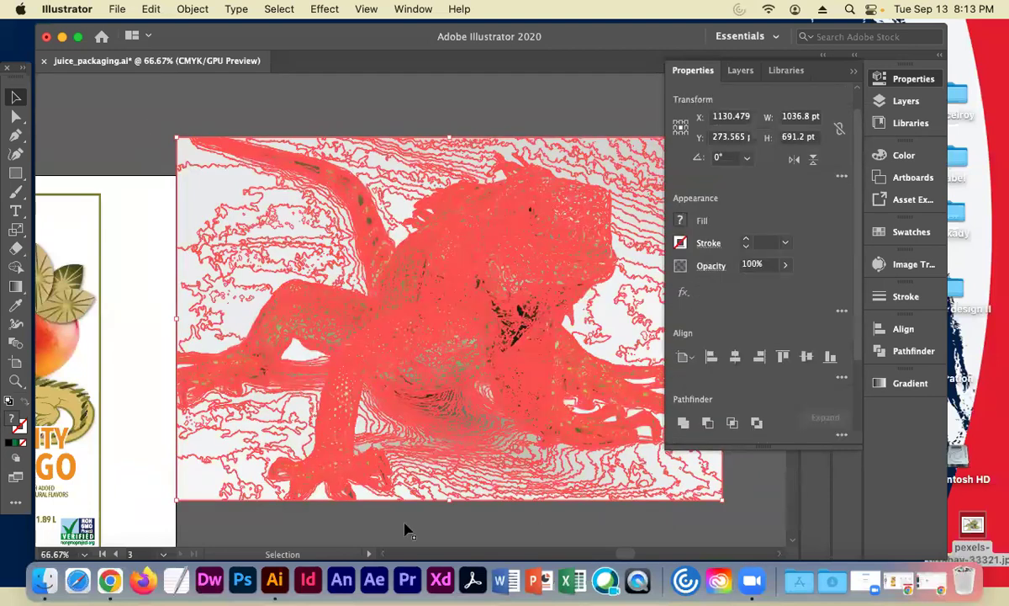
pyautogui.click(405, 530)
pyautogui.moveTo(162, 368); pyautogui.dragTo(439, 299)
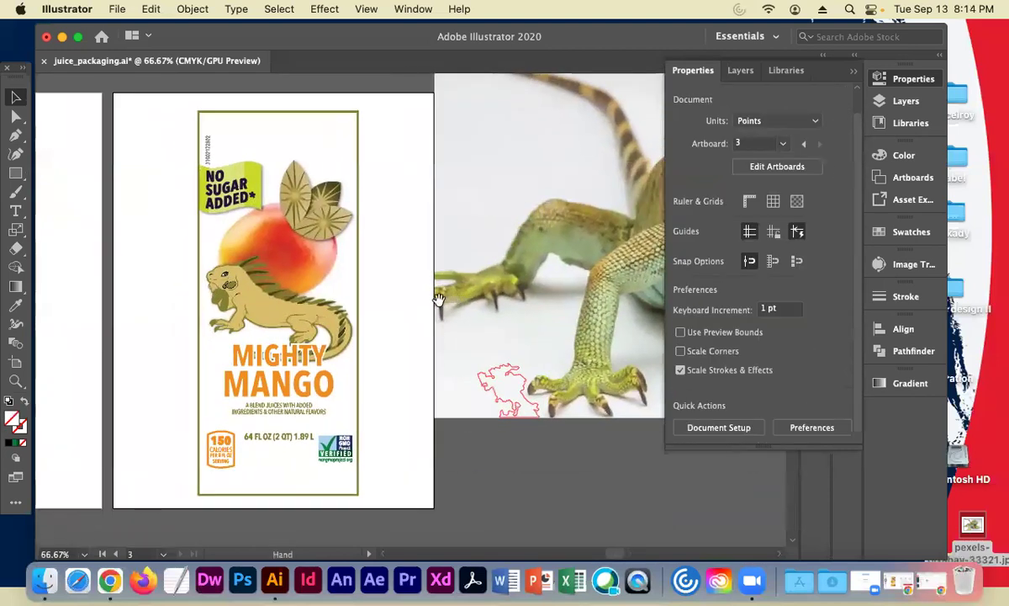
pyautogui.moveTo(236, 298); pyautogui.dragTo(528, 503)
pyautogui.moveTo(595, 308)
pyautogui.mouseDown()
pyautogui.moveTo(392, 336)
pyautogui.moveTo(326, 338)
pyautogui.moveTo(305, 326)
pyautogui.mouseUp()
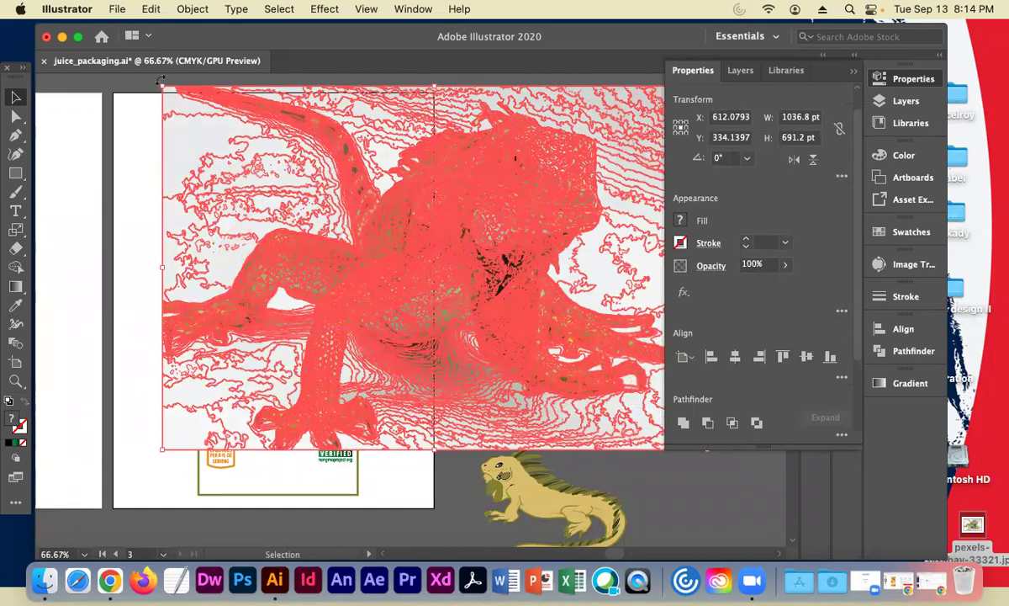
pyautogui.moveTo(162, 84)
pyautogui.mouseDown()
pyautogui.moveTo(316, 254)
pyautogui.moveTo(322, 211)
pyautogui.mouseUp()
pyautogui.moveTo(431, 267)
pyautogui.mouseDown()
pyautogui.moveTo(272, 340)
pyautogui.moveTo(318, 340)
pyautogui.moveTo(376, 410)
pyautogui.moveTo(372, 390)
pyautogui.moveTo(327, 355)
pyautogui.moveTo(359, 389)
pyautogui.mouseUp()
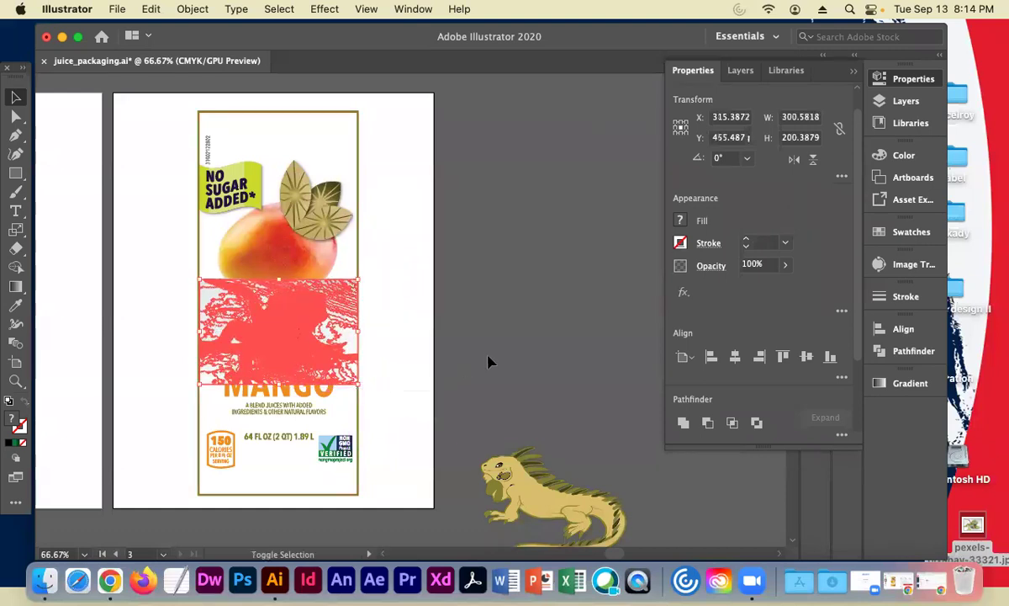
pyautogui.click(494, 360)
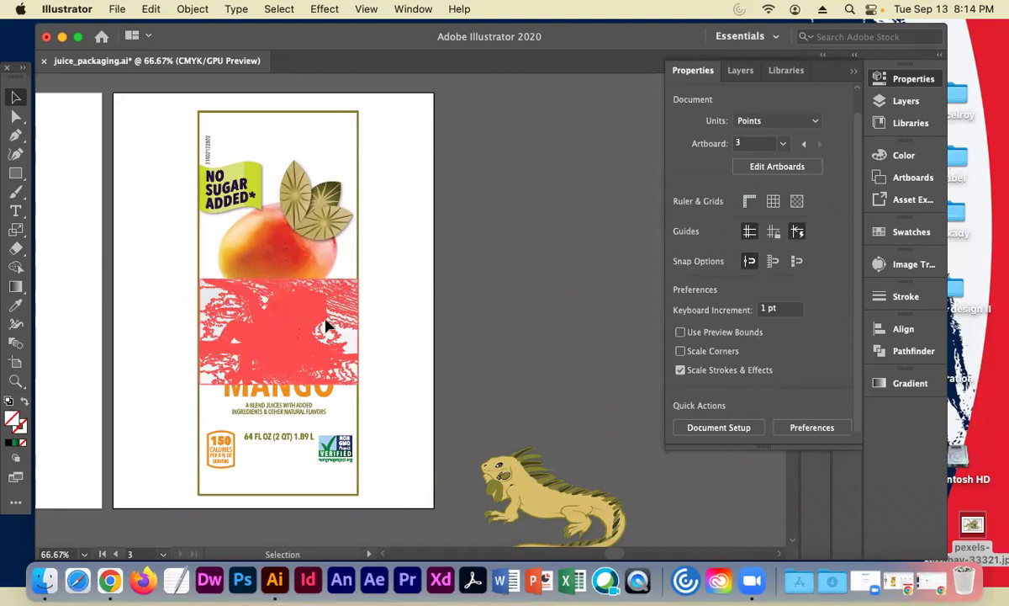
# Change the traced iguana's stacking order and move it off the label to the right
pyautogui.rightClick(306, 303)
pyautogui.moveTo(103, 473)
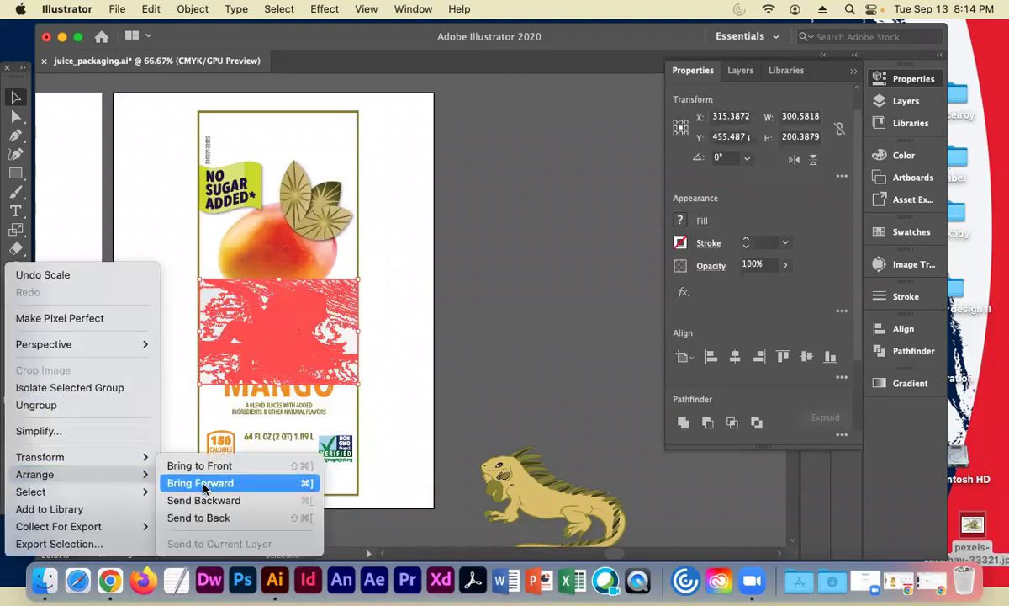
pyautogui.click(212, 515)
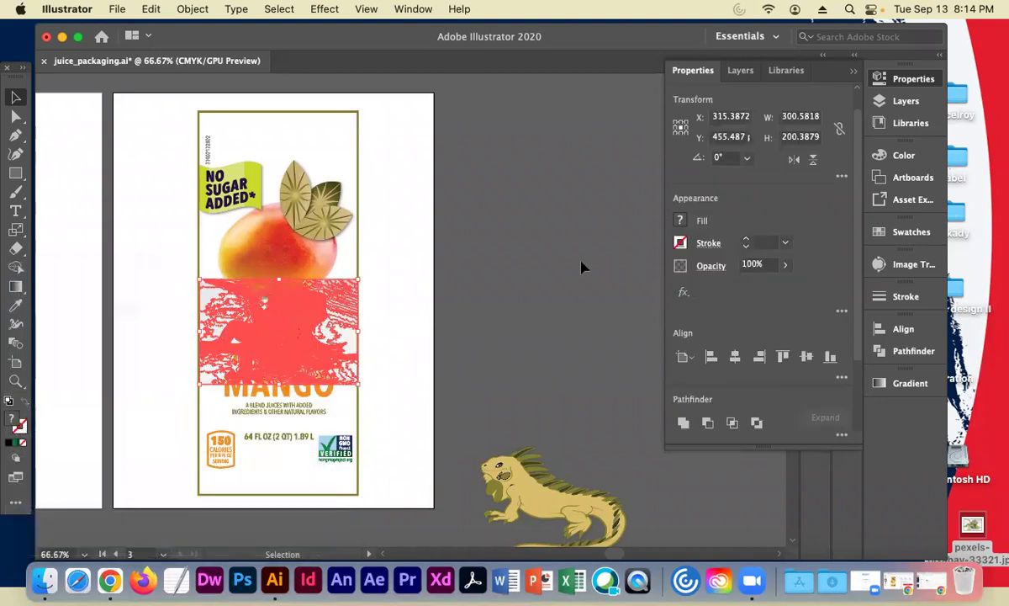
pyautogui.click(511, 252)
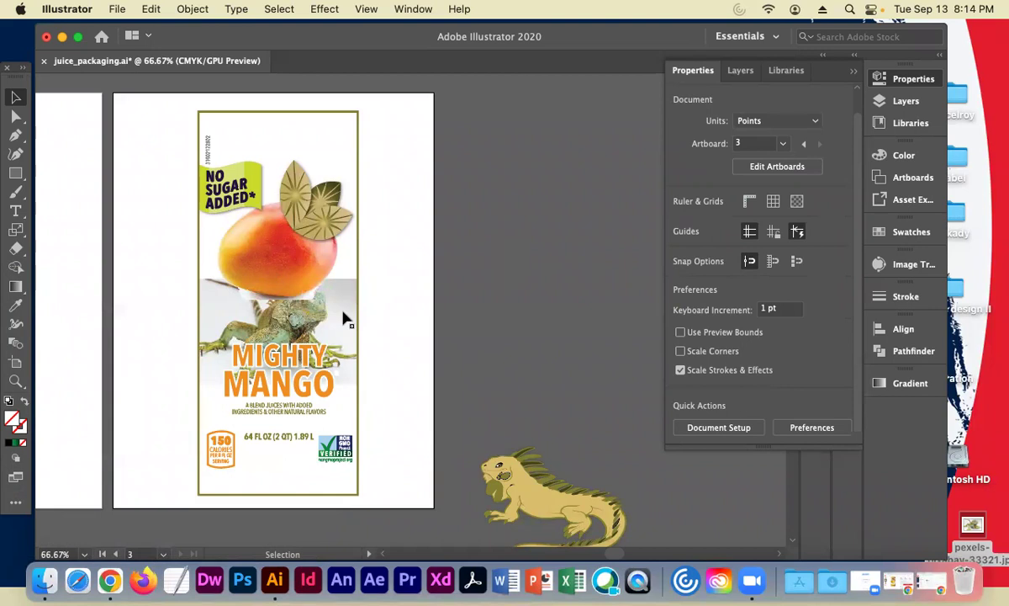
pyautogui.moveTo(304, 332); pyautogui.dragTo(529, 272)
# Place the iguana photo file into the document, discarding the oversized copy
pyautogui.moveTo(975, 528); pyautogui.dragTo(599, 330)
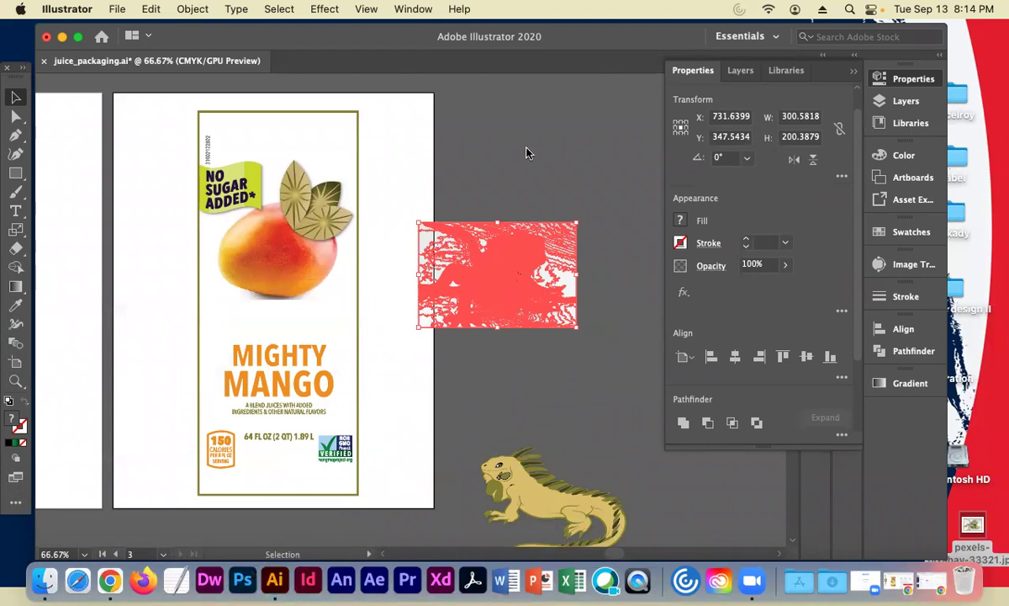
pyautogui.click(462, 337)
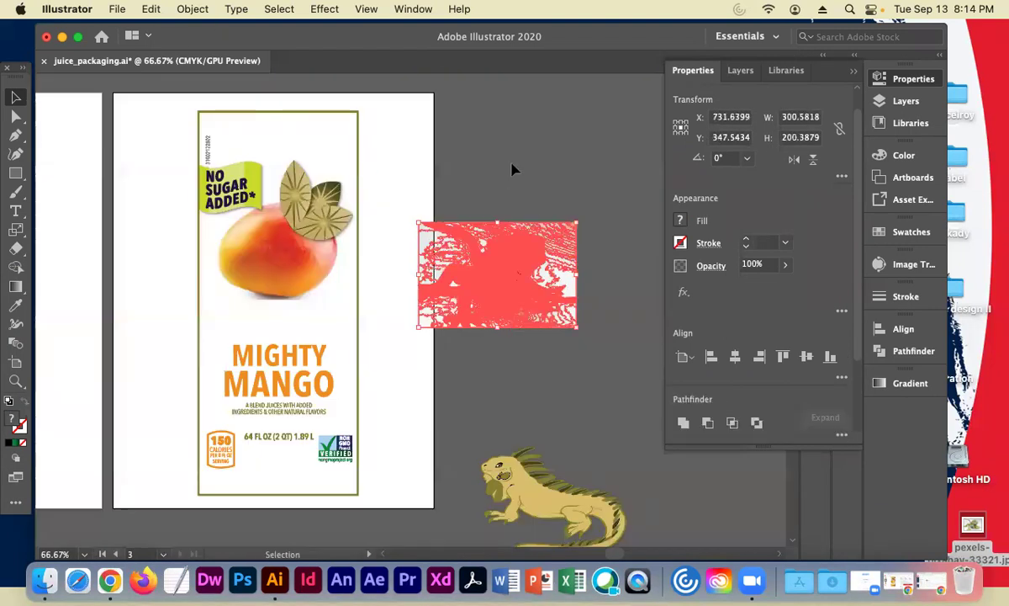
pyautogui.click(511, 166)
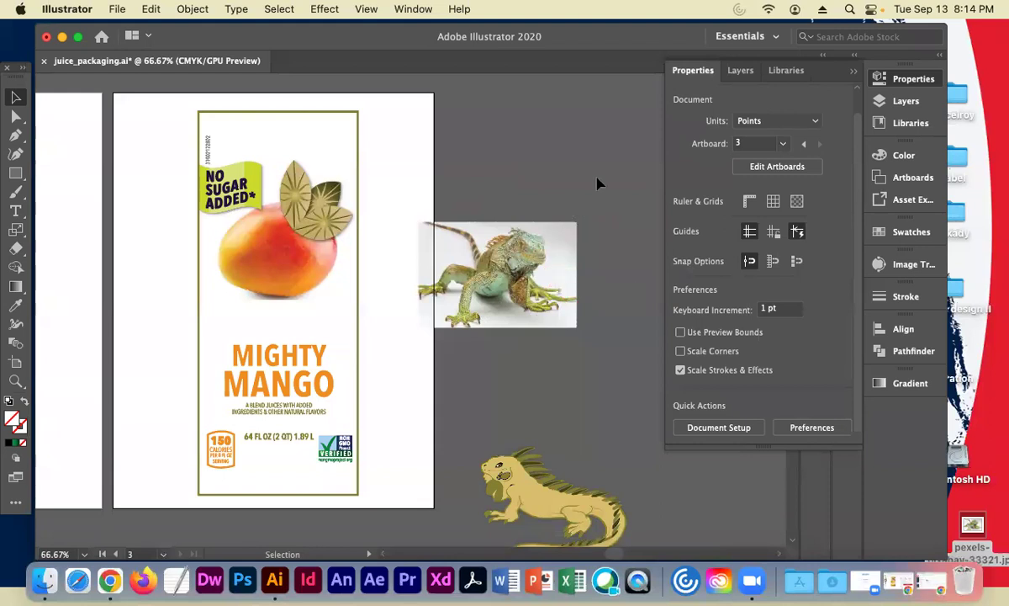
# Zoom in on the iguana photo and lock its layer in the Layers panel
pyautogui.press('super+equal')
pyautogui.press('super+equal')
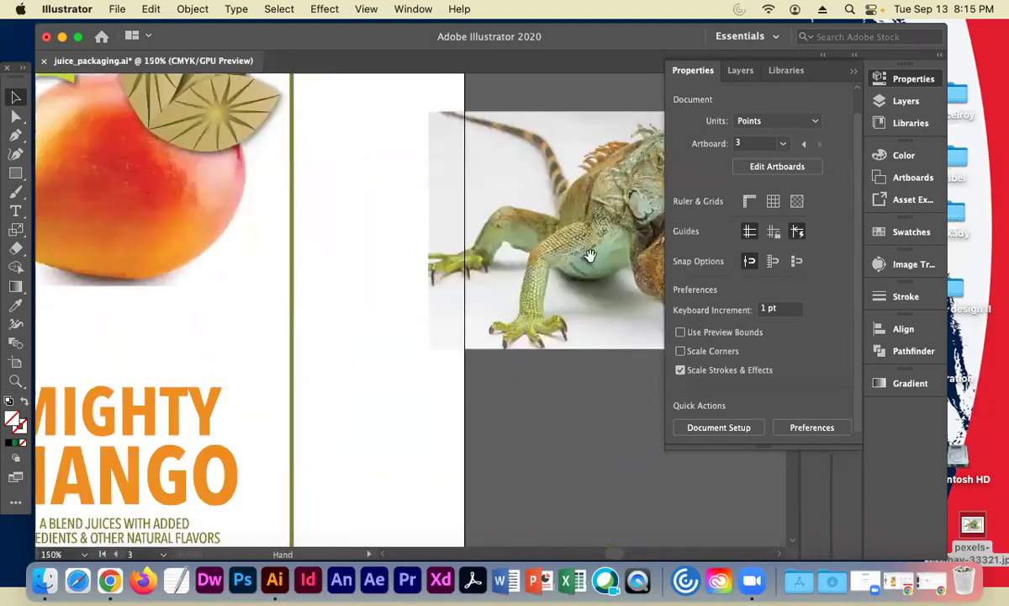
pyautogui.moveTo(533, 223); pyautogui.dragTo(345, 261)
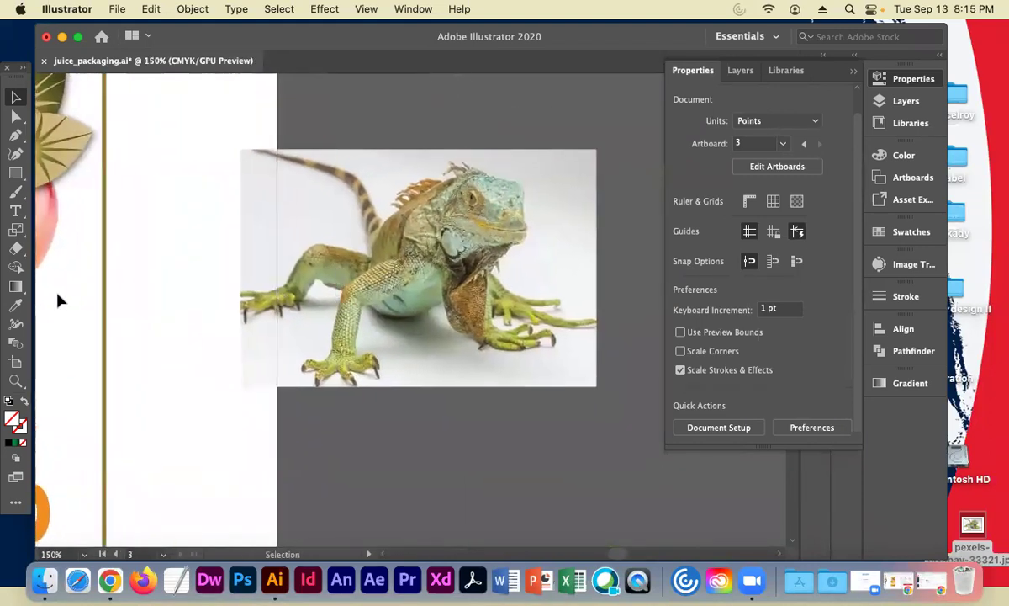
pyautogui.click(15, 134)
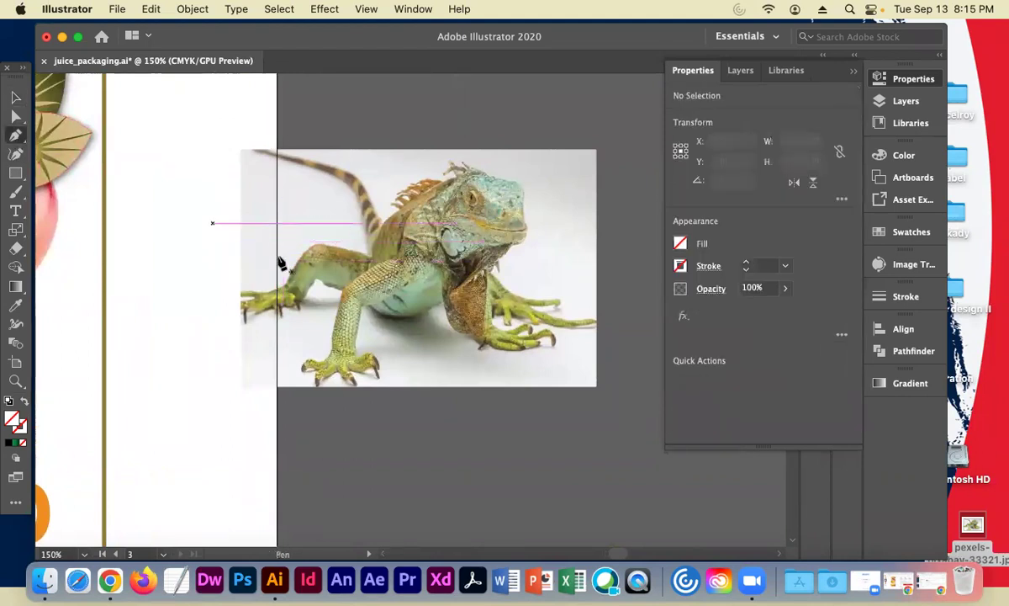
pyautogui.click(883, 100)
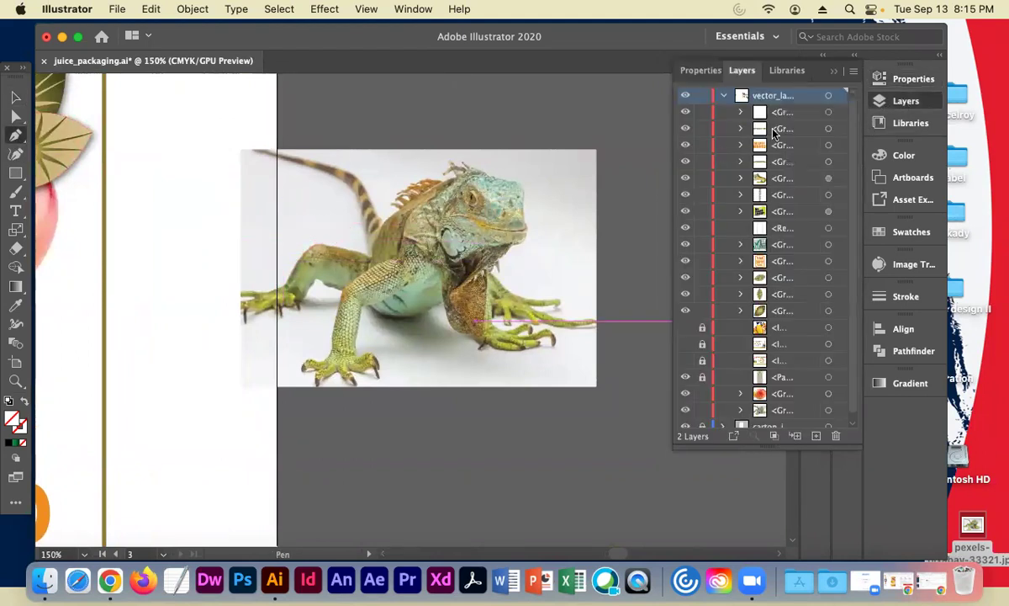
pyautogui.scroll(-1, 743, 261)
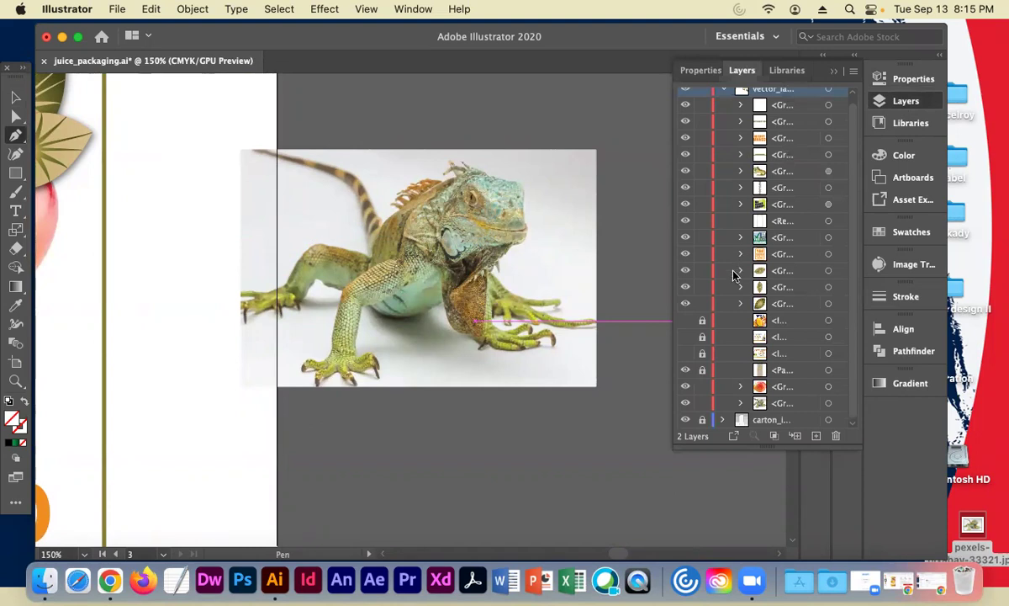
pyautogui.click(702, 403)
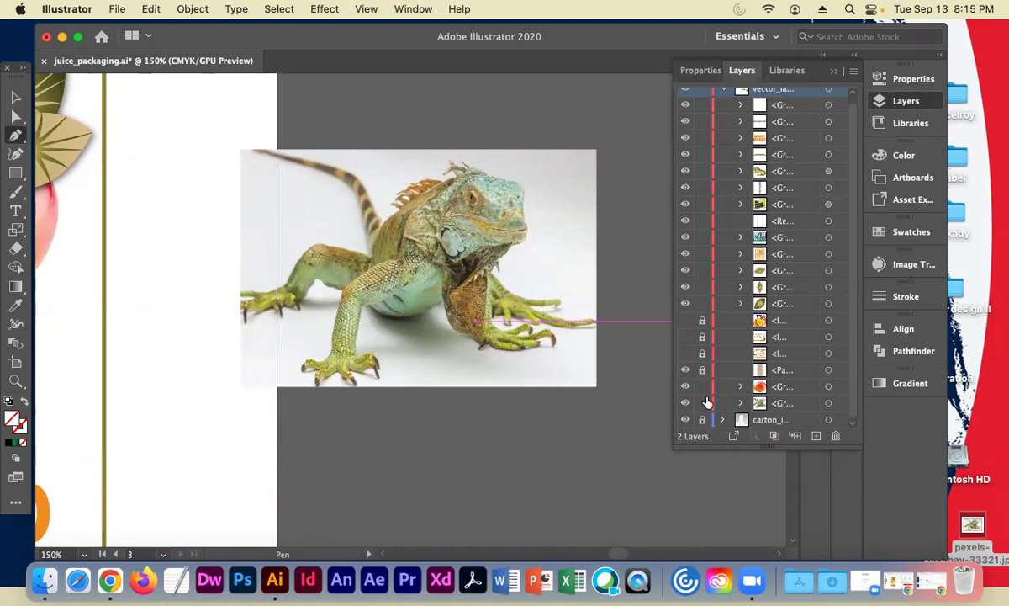
# Draw a closed Pen outline around the iguana's head, body and front legs
pyautogui.click(305, 256)
pyautogui.click(454, 176)
pyautogui.click(495, 178)
pyautogui.click(526, 226)
pyautogui.click(514, 276)
pyautogui.click(511, 360)
pyautogui.click(442, 363)
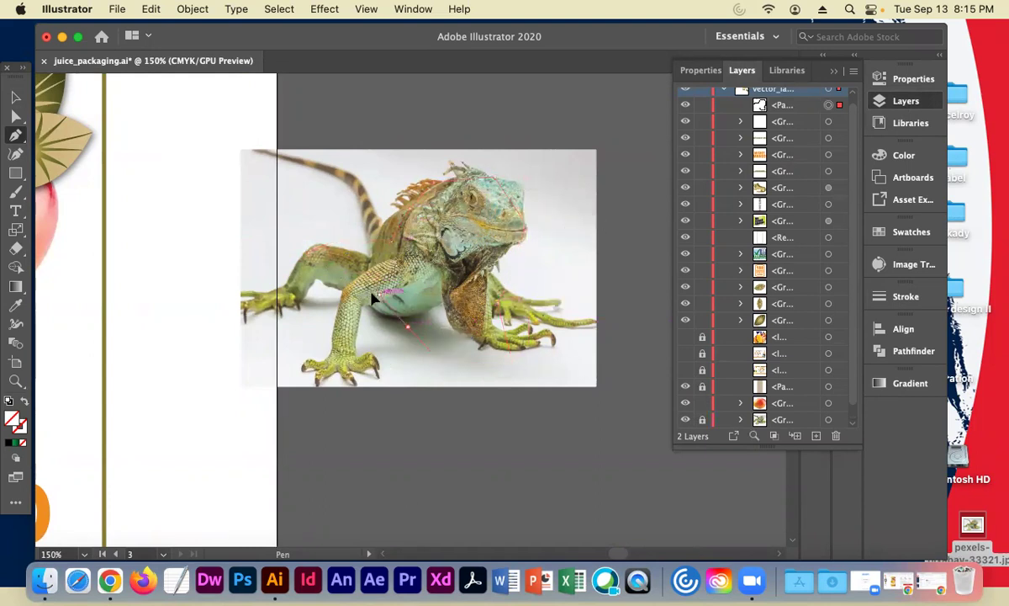
pyautogui.click(333, 361)
pyautogui.click(290, 313)
pyautogui.click(270, 281)
pyautogui.click(286, 270)
pyautogui.click(308, 253)
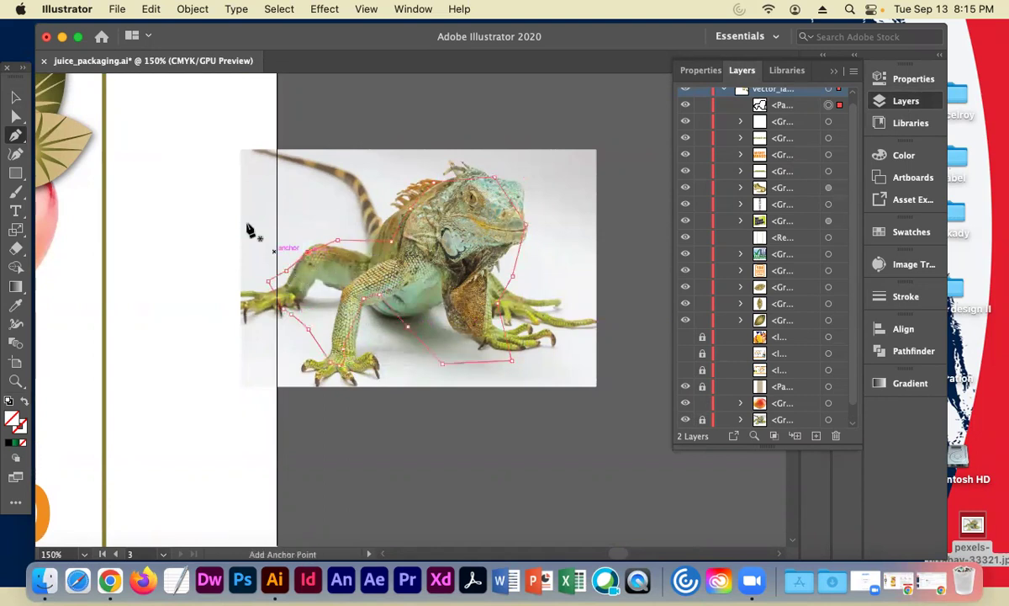
# Unlock the iguana layer and select the photo together with the outline
pyautogui.click(15, 96)
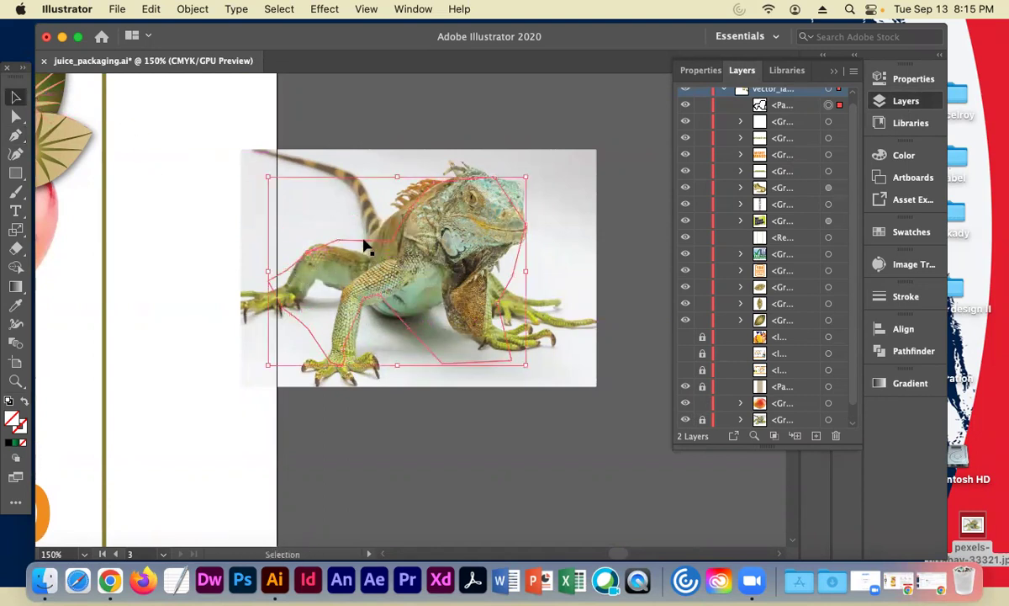
pyautogui.click(554, 254)
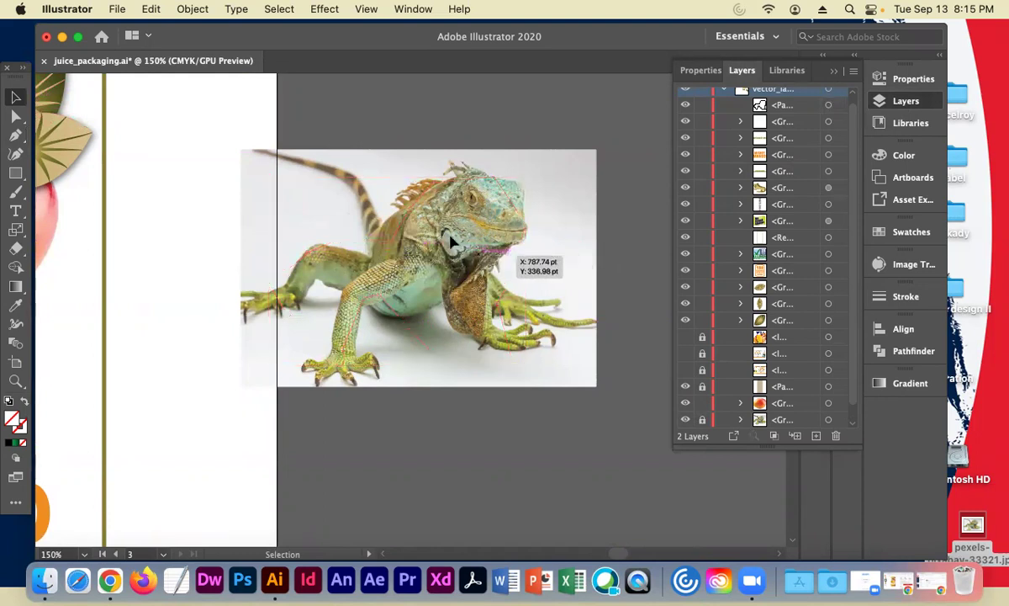
pyautogui.click(702, 419)
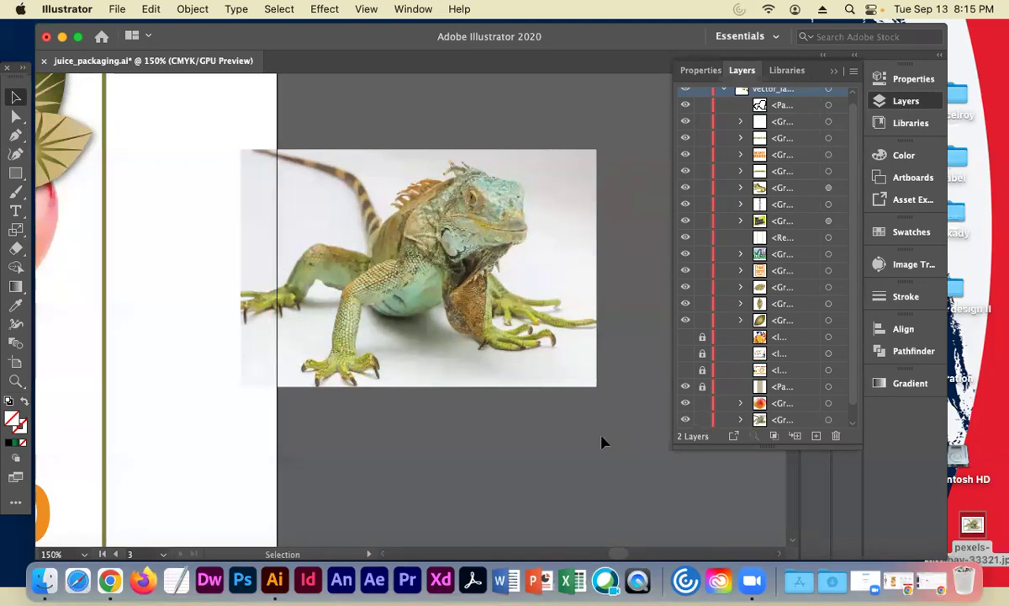
pyautogui.click(429, 301)
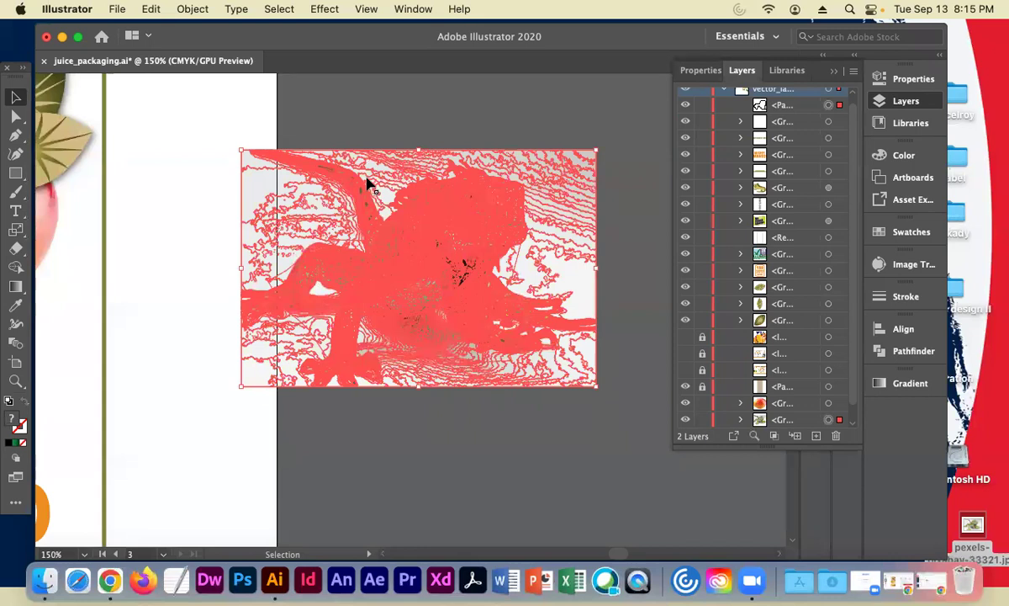
# Clip the iguana photo to the outline and move the cut-out over the mango
pyautogui.rightClick(437, 247)
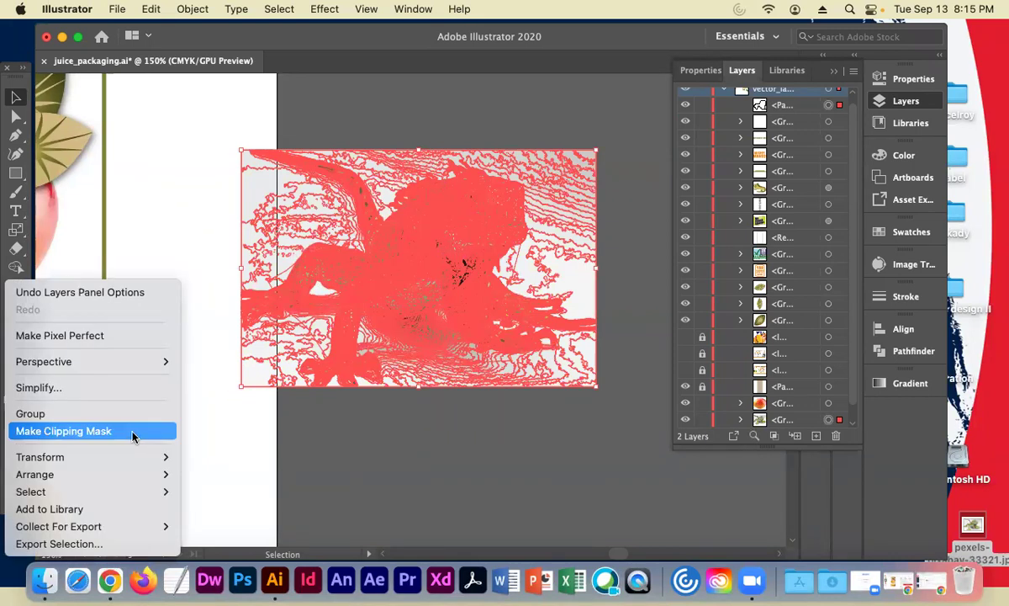
pyautogui.click(136, 431)
pyautogui.moveTo(491, 361); pyautogui.dragTo(344, 401)
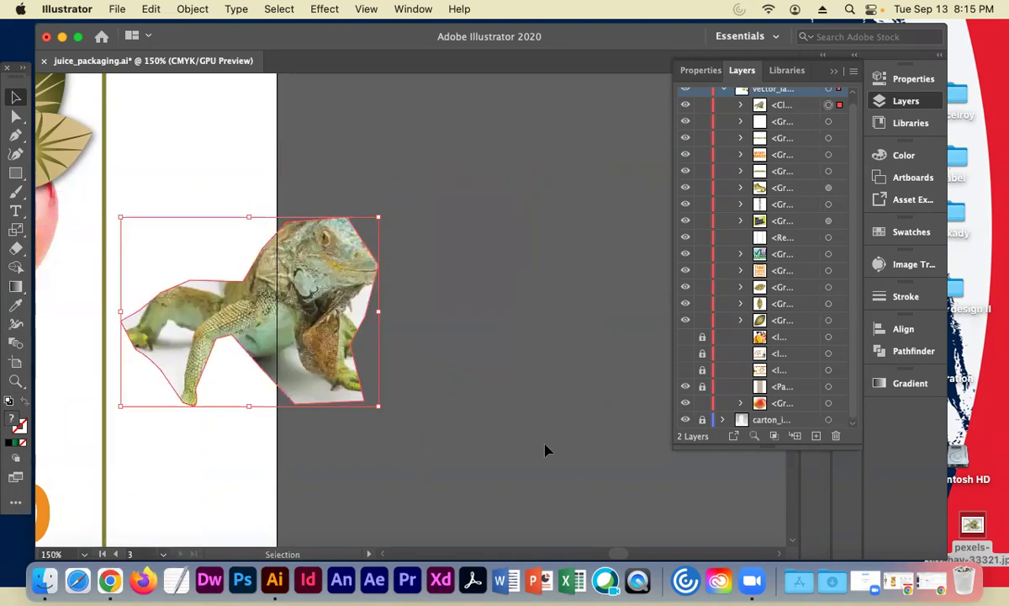
pyautogui.hscroll(-10, 329, 444)
pyautogui.scroll(-2, 571, 405)
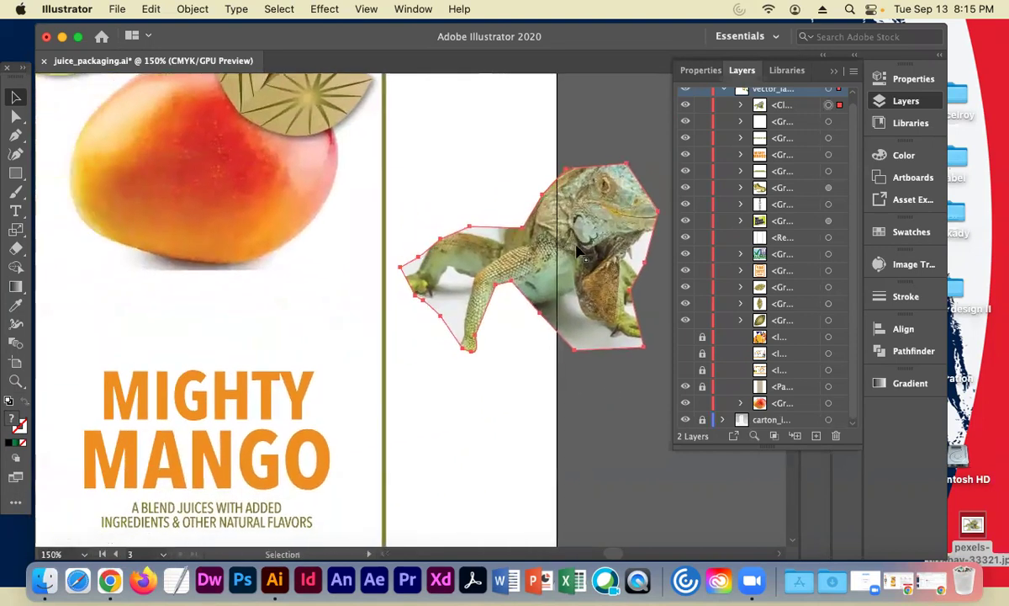
pyautogui.moveTo(575, 218); pyautogui.dragTo(239, 234)
pyautogui.click(500, 455)
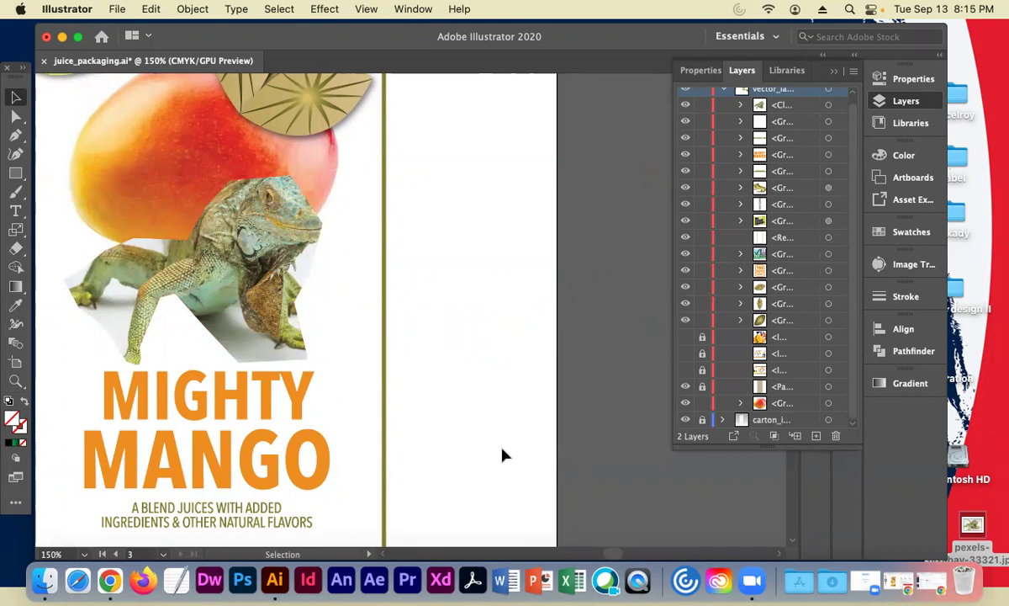
# Undo back to the unclipped iguana photo and delete the outline path
pyautogui.press('super+z')
pyautogui.press('super+z')
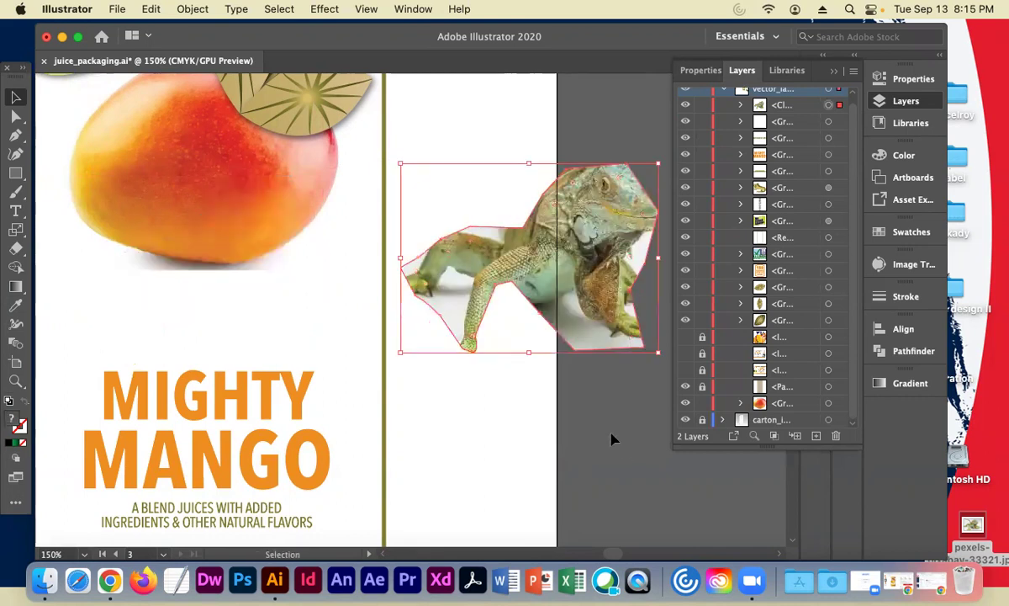
pyautogui.press('super+z')
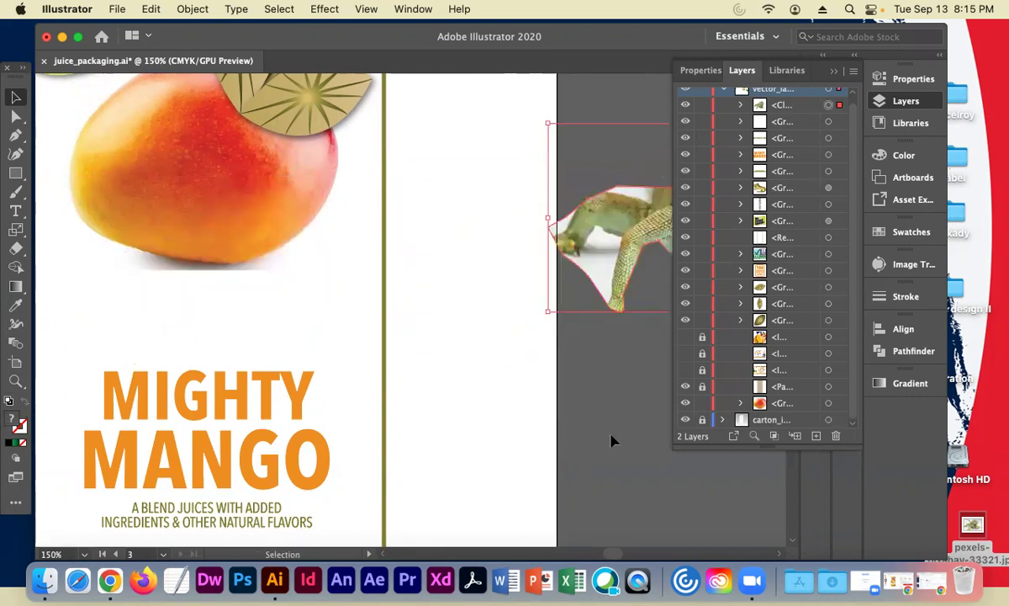
pyautogui.press('super+z')
pyautogui.press('super+z')
pyautogui.moveTo(492, 435); pyautogui.dragTo(241, 467)
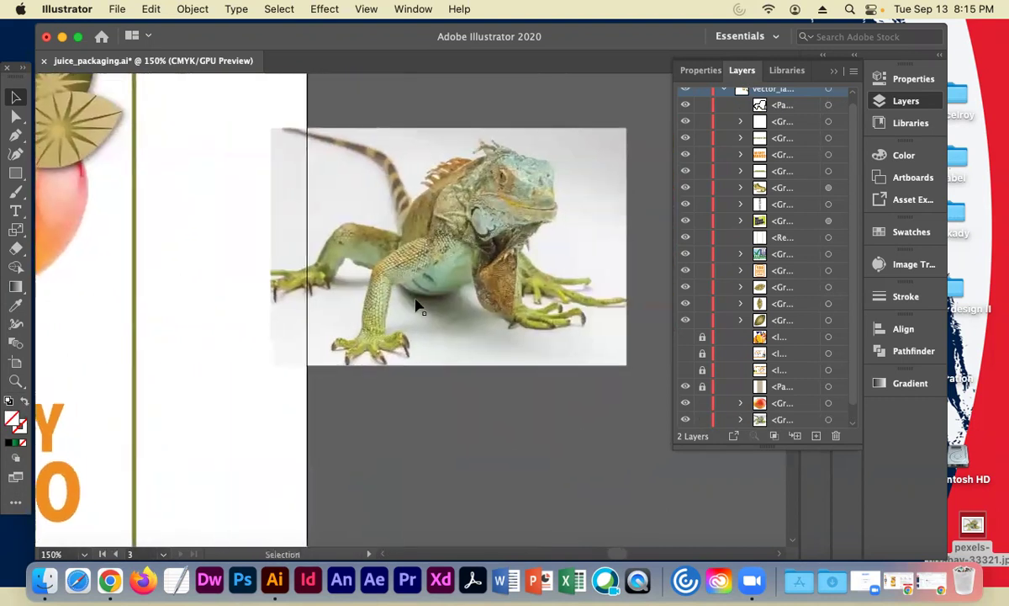
pyautogui.click(402, 226)
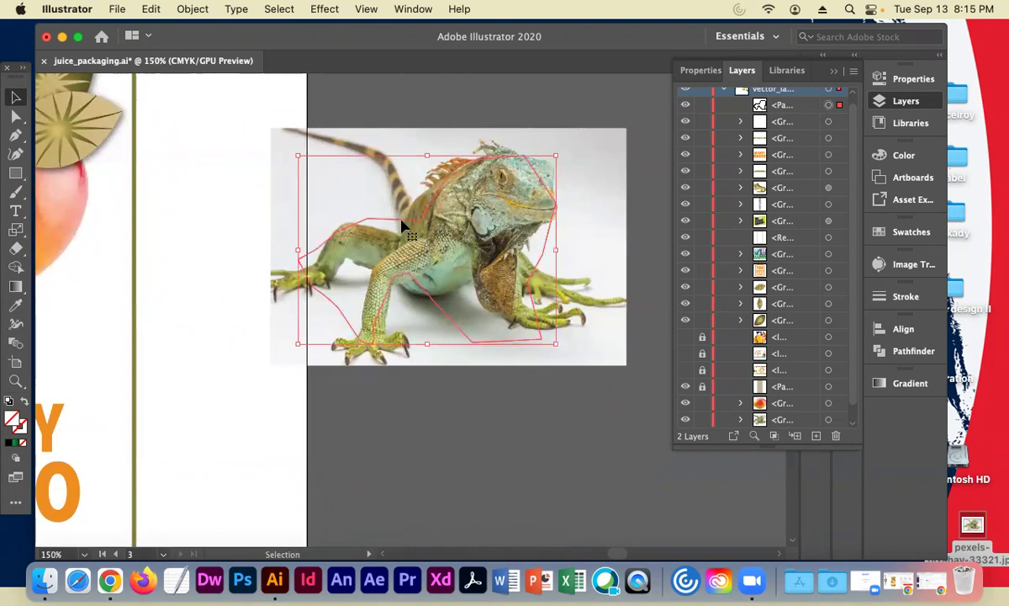
pyautogui.press('Delete')
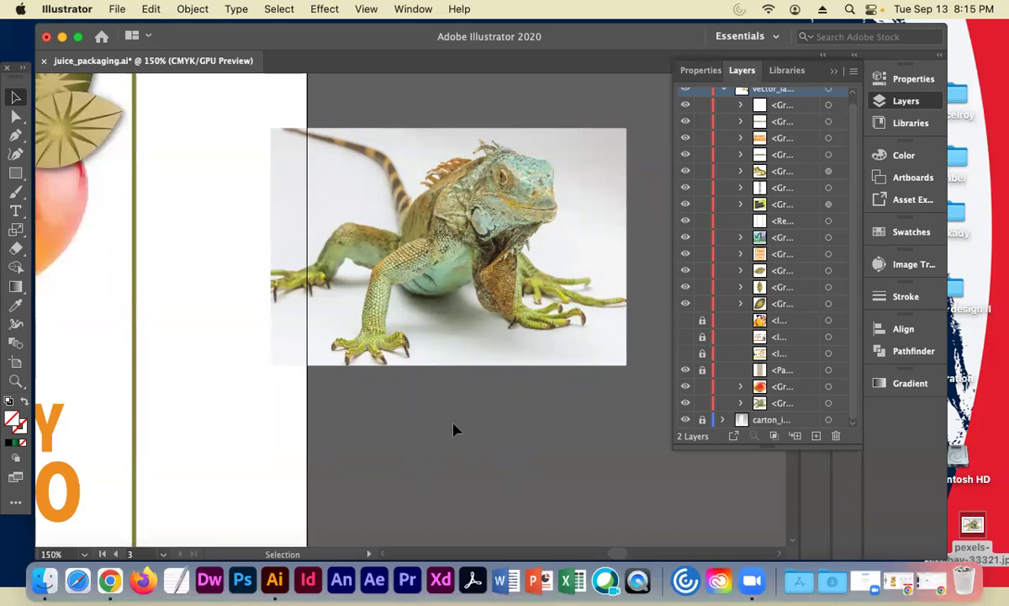
# Drag the traced iguana artwork onto the carton front panel
pyautogui.moveTo(216, 383); pyautogui.dragTo(545, 344)
pyautogui.click(650, 212)
pyautogui.moveTo(651, 214)
pyautogui.mouseDown()
pyautogui.moveTo(156, 324)
pyautogui.moveTo(154, 357)
pyautogui.mouseUp()
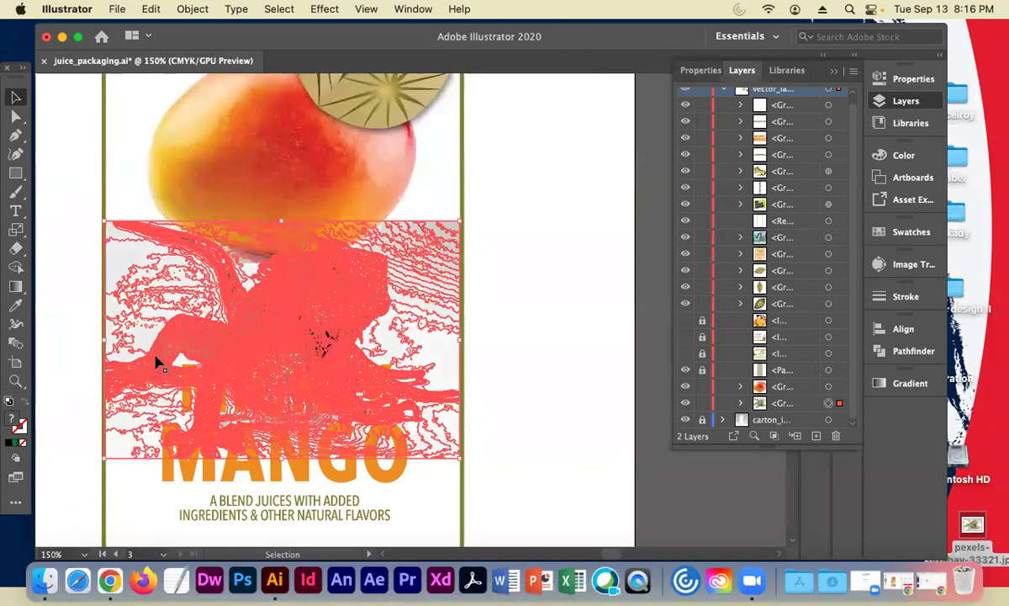
pyautogui.click(539, 338)
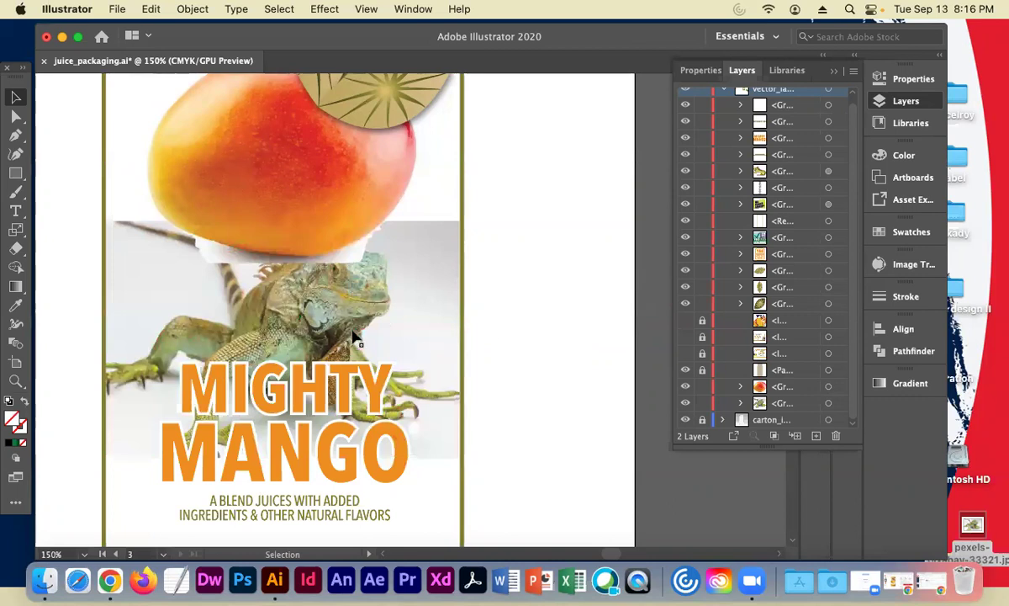
# Move the two leaf groups, mango, NO SUGAR ADDED label and barcode together upward
pyautogui.moveTo(379, 396); pyautogui.dragTo(411, 366)
pyautogui.scroll(5, 411, 367)
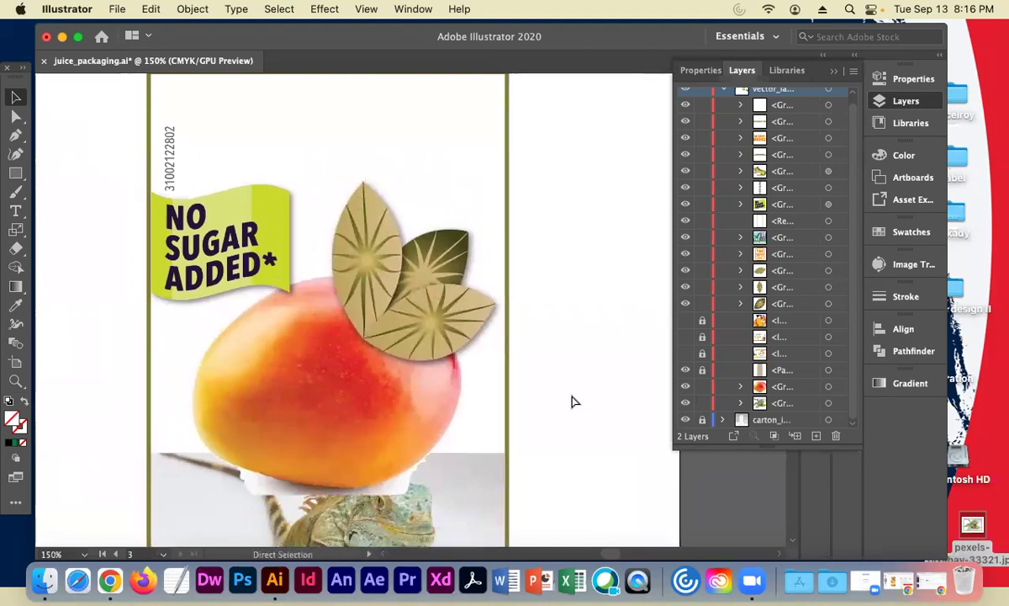
pyautogui.press('super+minus')
pyautogui.press('super+minus')
pyautogui.click(404, 290)
pyautogui.keyDown('shift'); pyautogui.click(444, 312); pyautogui.keyUp('shift')
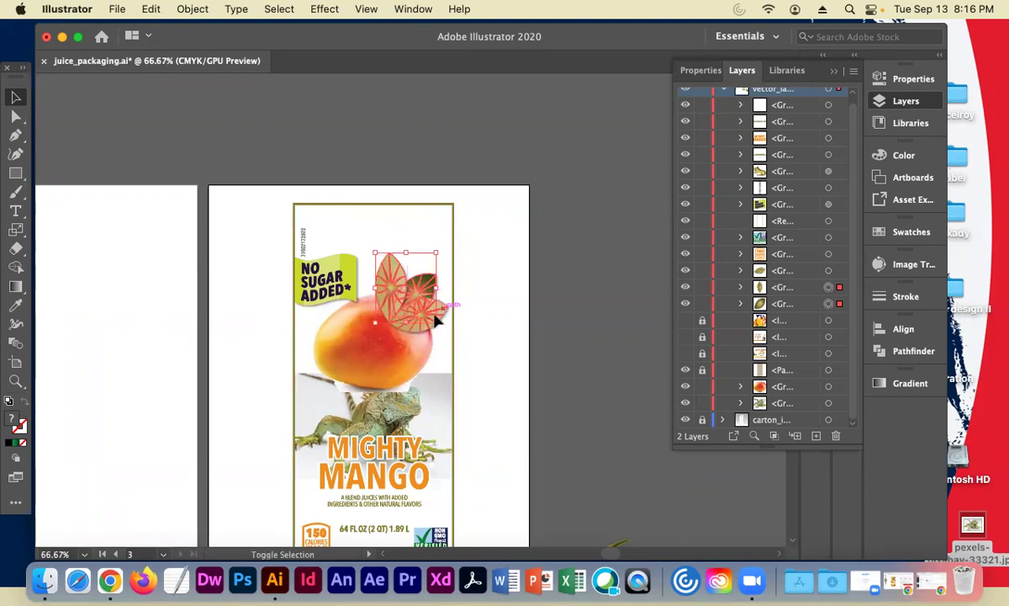
pyautogui.keyDown('shift'); pyautogui.click(362, 363); pyautogui.keyUp('shift')
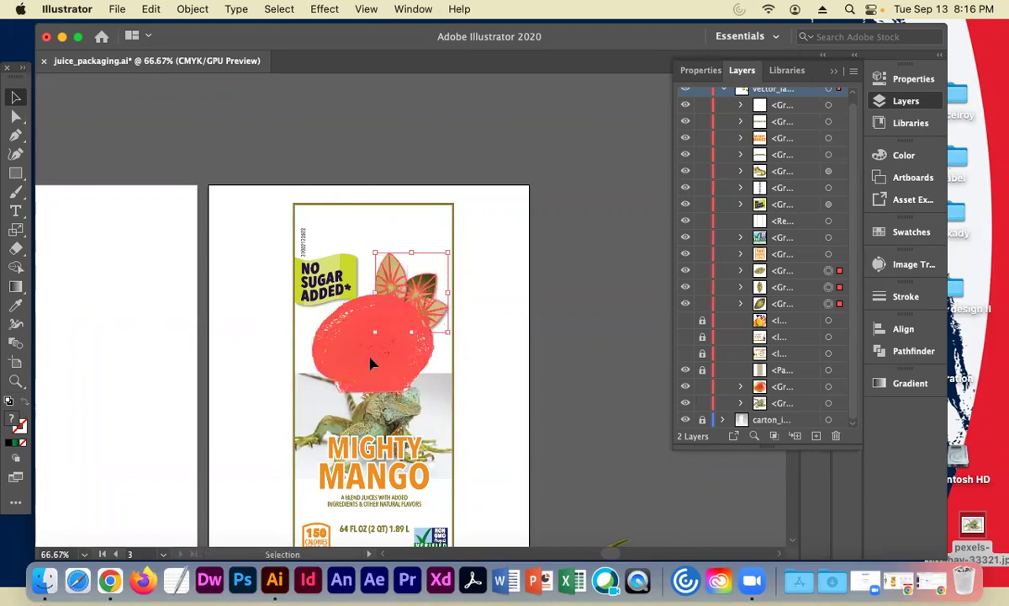
pyautogui.keyDown('shift'); pyautogui.click(332, 279); pyautogui.keyUp('shift')
pyautogui.keyDown('shift'); pyautogui.click(308, 249); pyautogui.keyUp('shift')
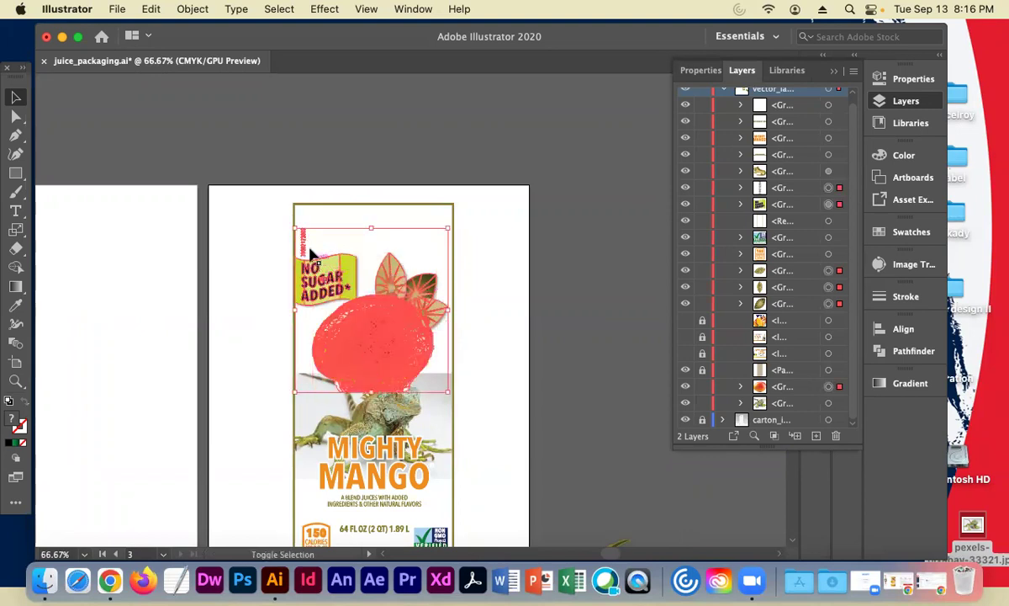
pyautogui.moveTo(336, 313); pyautogui.dragTo(362, 310)
pyautogui.click(211, 386)
# Reposition the iguana and MIGHTY MANGO group so it sits flush beneath the mango
pyautogui.click(366, 427)
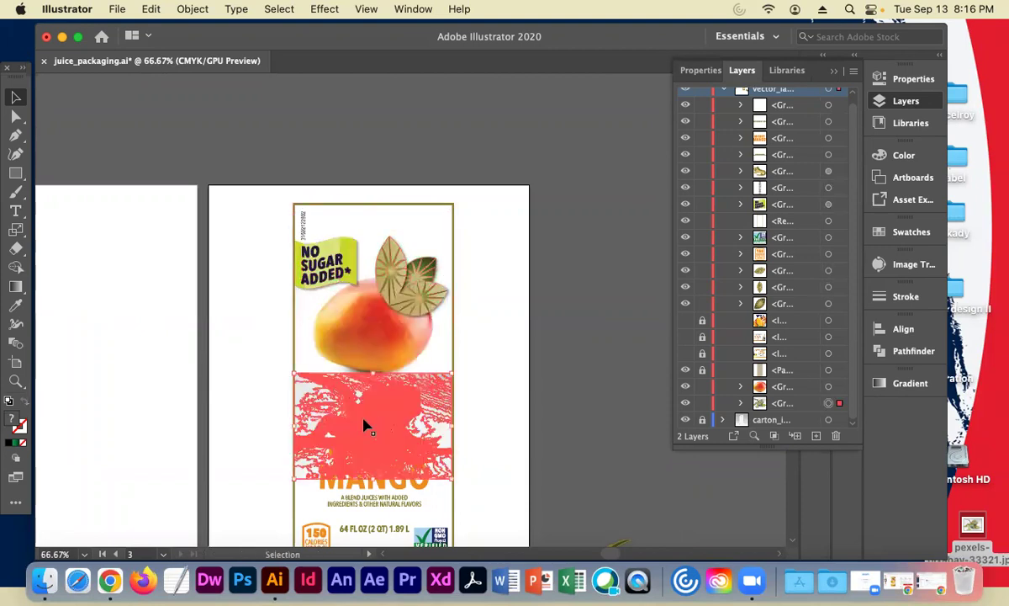
pyautogui.moveTo(431, 404); pyautogui.dragTo(432, 407)
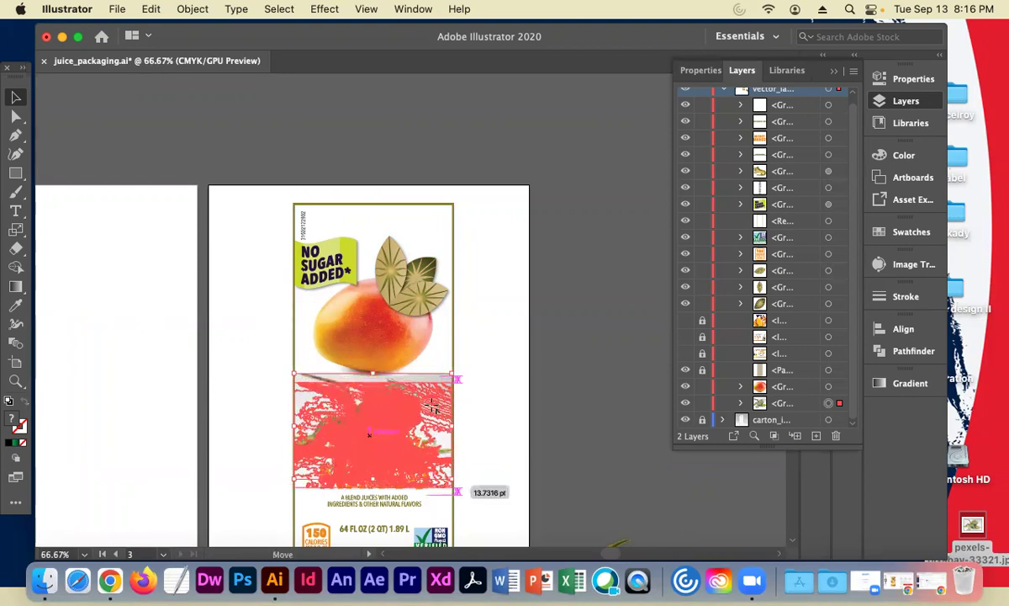
pyautogui.moveTo(505, 417); pyautogui.dragTo(506, 415)
pyautogui.click(506, 415)
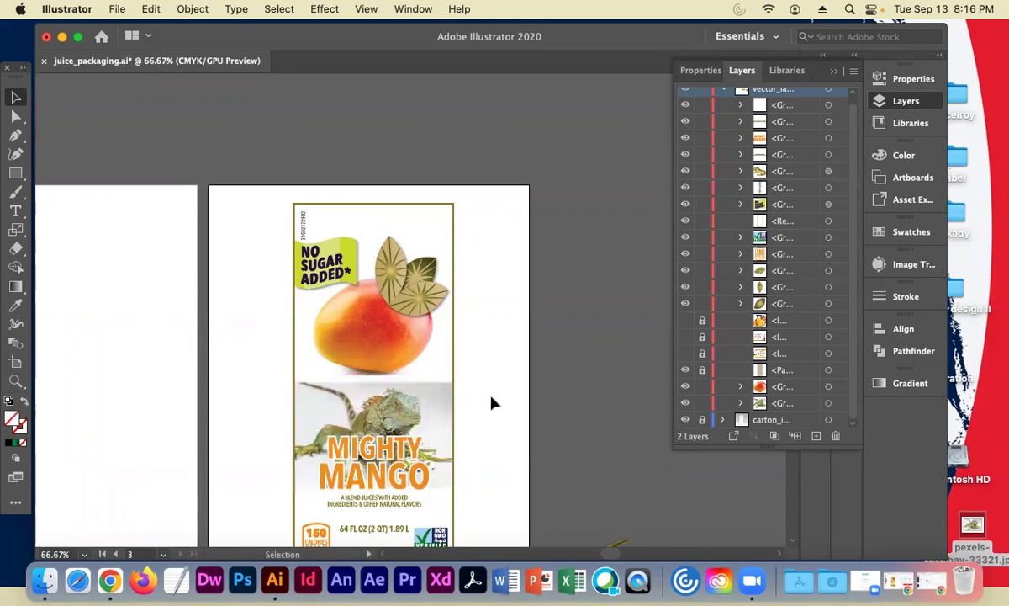
pyautogui.press('super+minus')
pyautogui.press('super+equal')
pyautogui.press('super+equal')
pyautogui.press('super+equal')
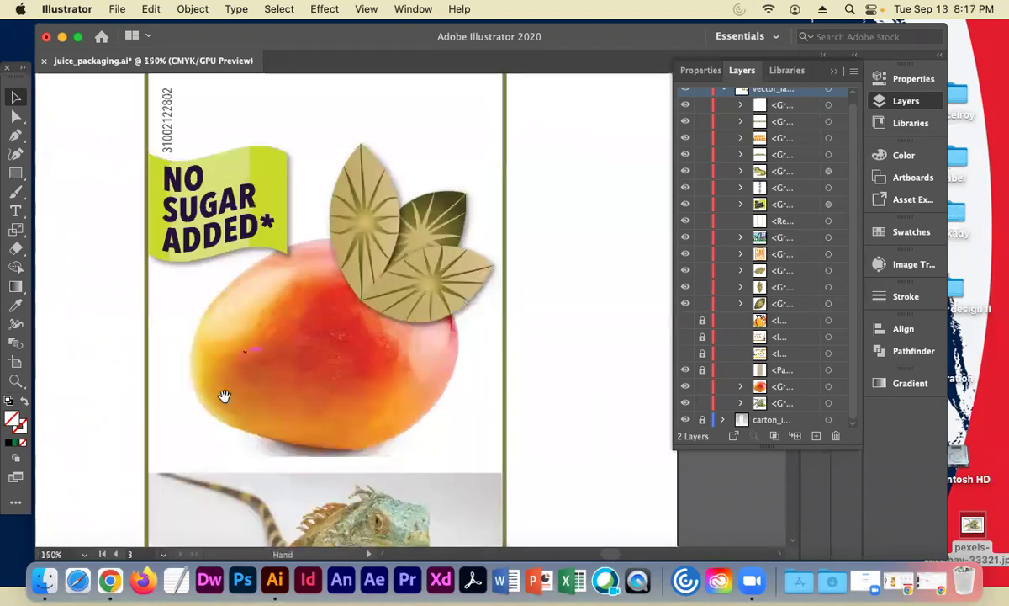
pyautogui.moveTo(249, 378); pyautogui.dragTo(276, 207)
pyautogui.moveTo(349, 295); pyautogui.dragTo(325, 266)
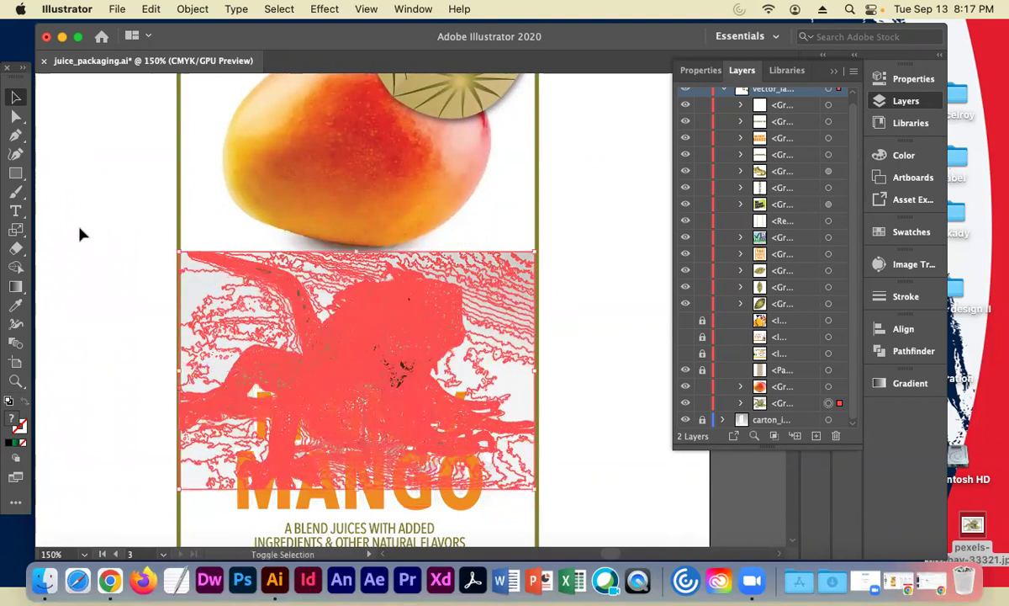
pyautogui.click(80, 233)
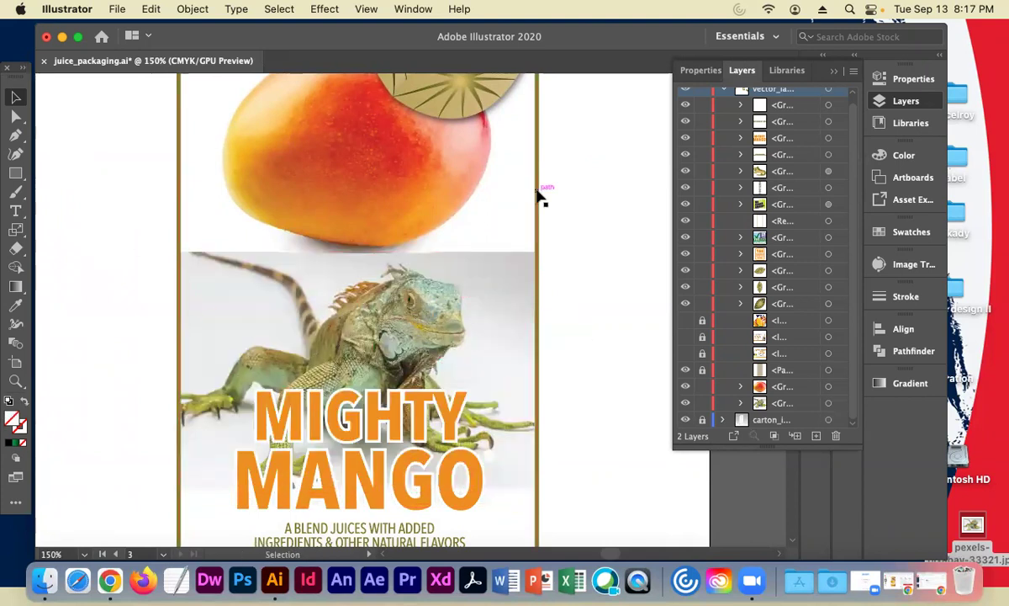
# Fill the panel's background rectangle with sampled light grey and send it to back
pyautogui.click(15, 304)
pyautogui.click(221, 312)
pyautogui.click(223, 313)
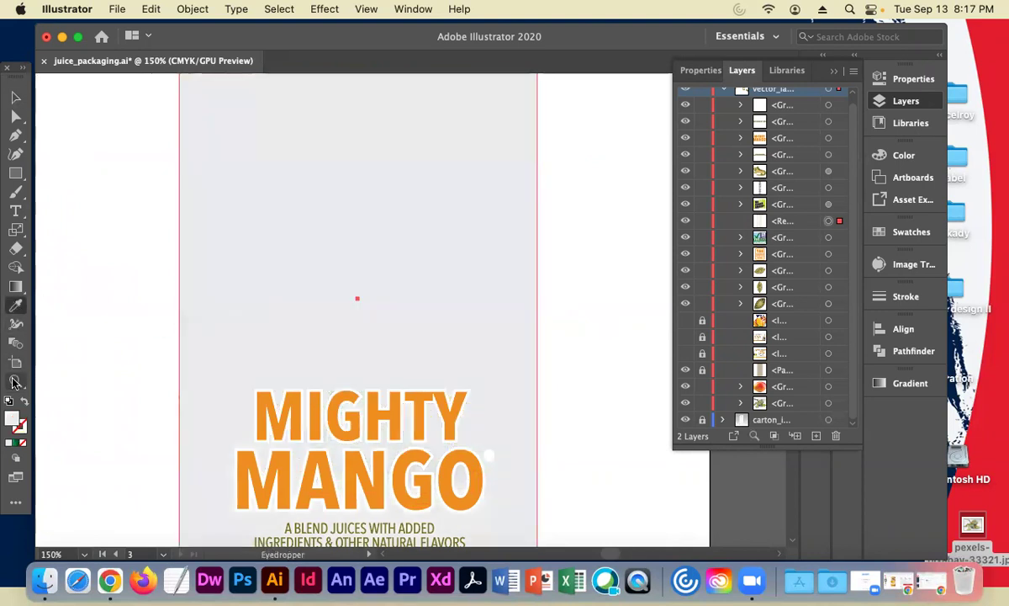
pyautogui.click(193, 9)
pyautogui.moveTo(324, 49)
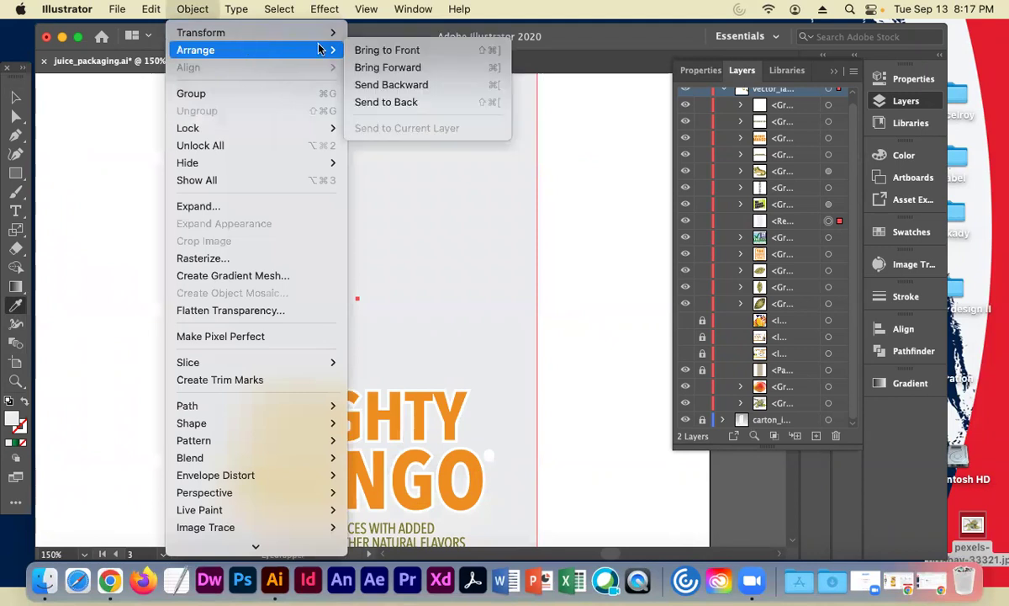
pyautogui.click(406, 101)
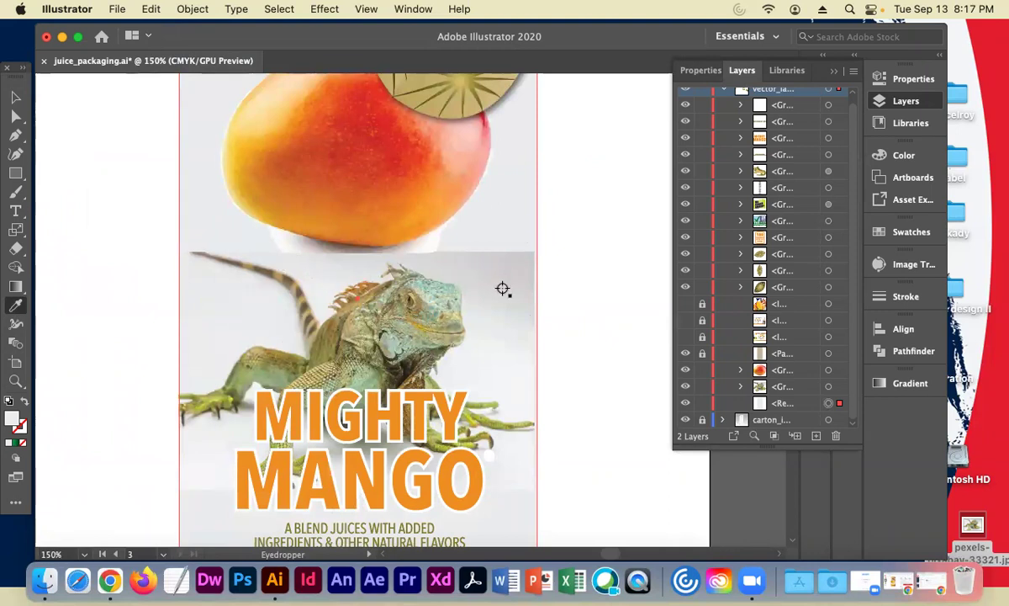
# Zoom out to review the whole panel, leaving the Object menu unapplied
pyautogui.click(19, 98)
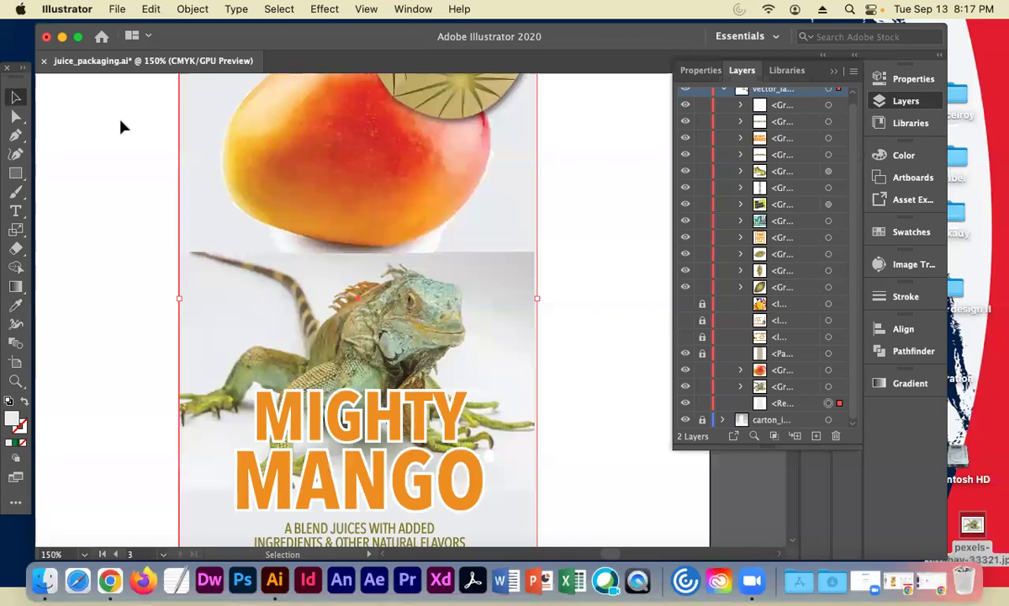
pyautogui.click(166, 214)
pyautogui.press('super+minus')
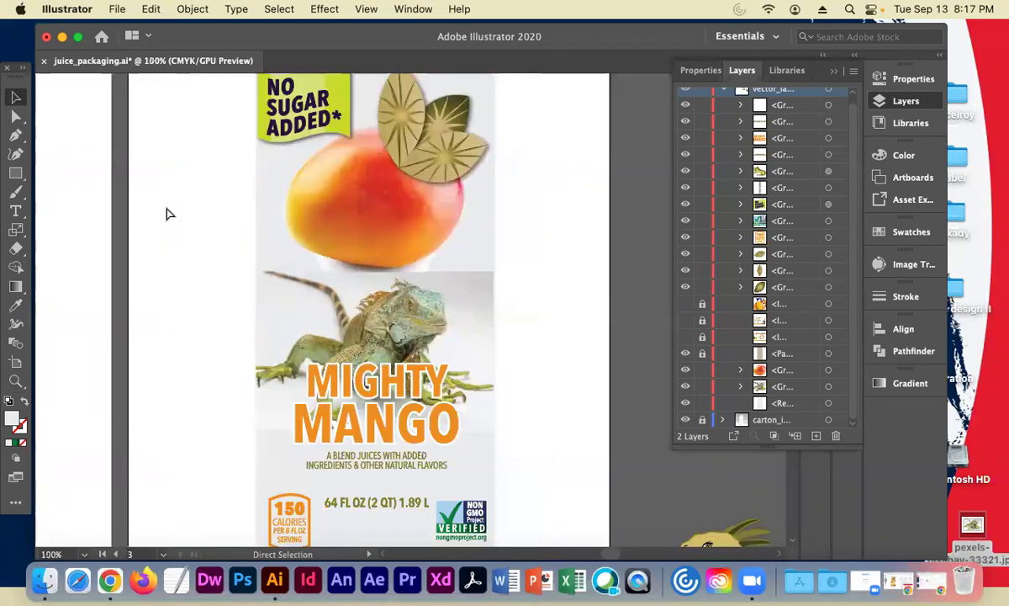
pyautogui.press('super+minus')
pyautogui.press('space')
pyautogui.moveTo(278, 253); pyautogui.dragTo(263, 346)
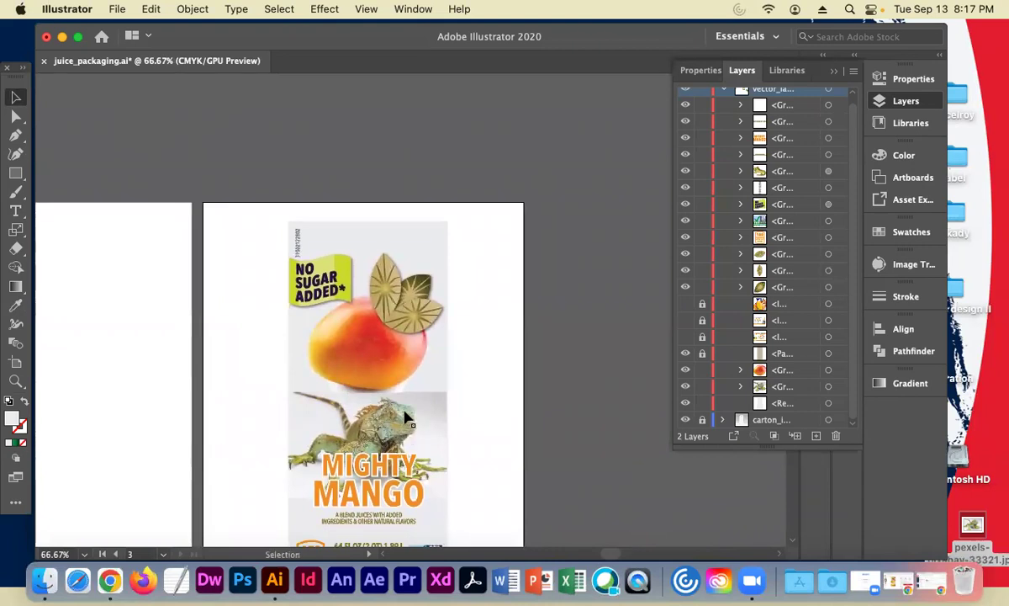
pyautogui.click(192, 9)
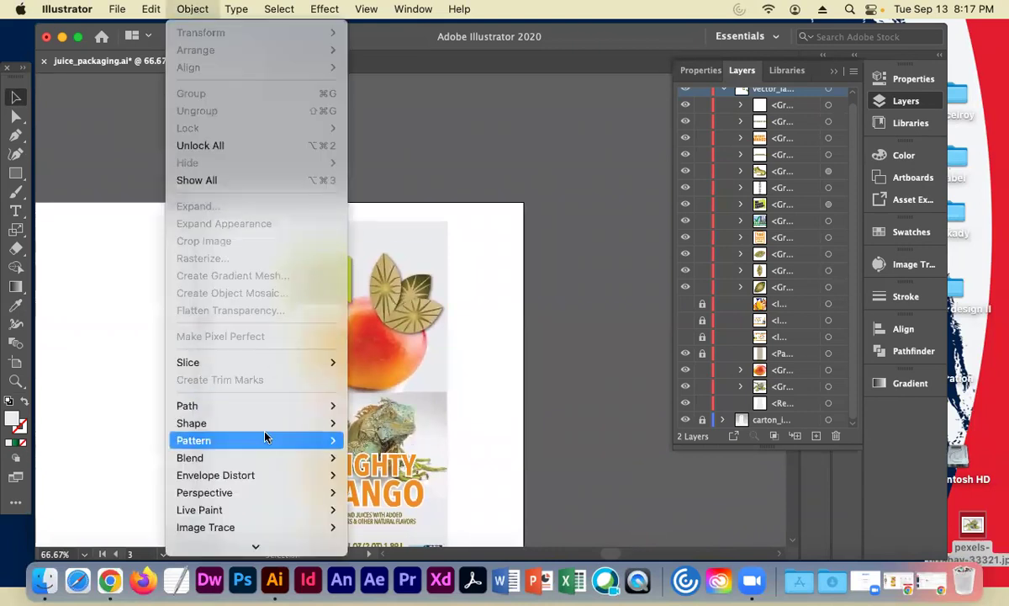
pyautogui.scroll(-3, 286, 526)
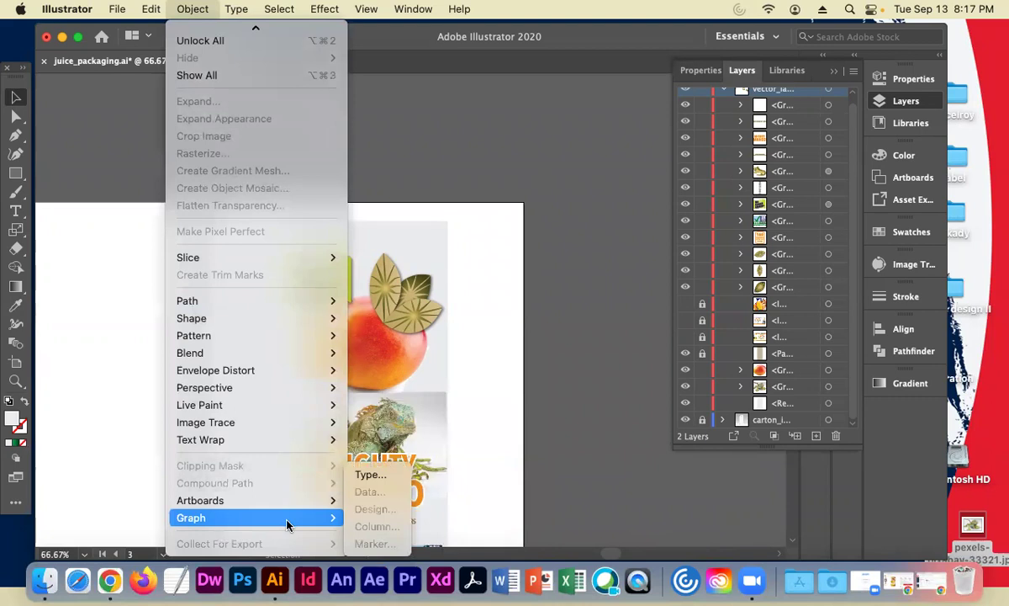
pyautogui.click(572, 342)
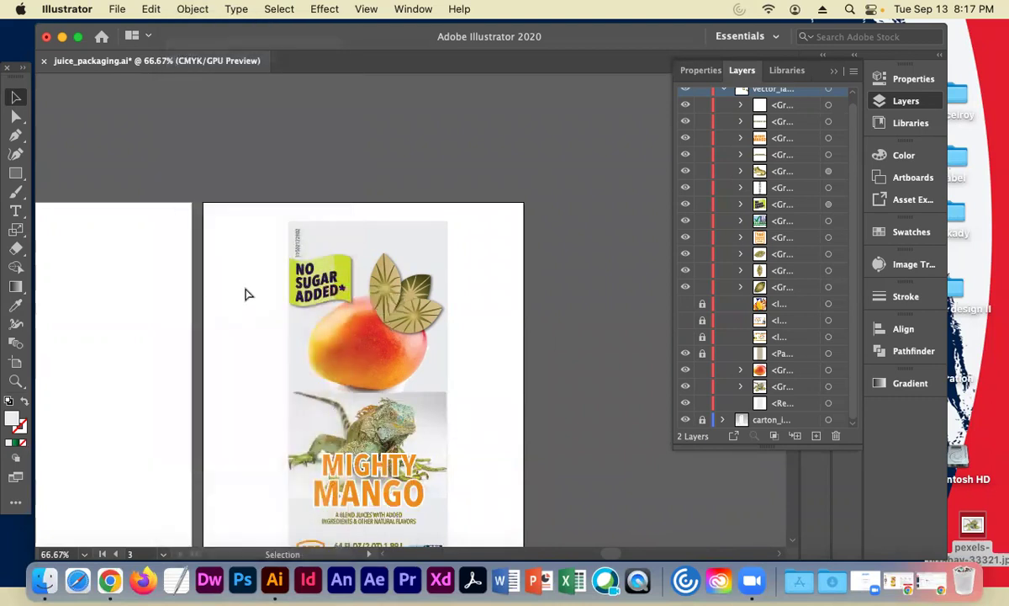
pyautogui.press('super+equal')
pyautogui.press('super+equal')
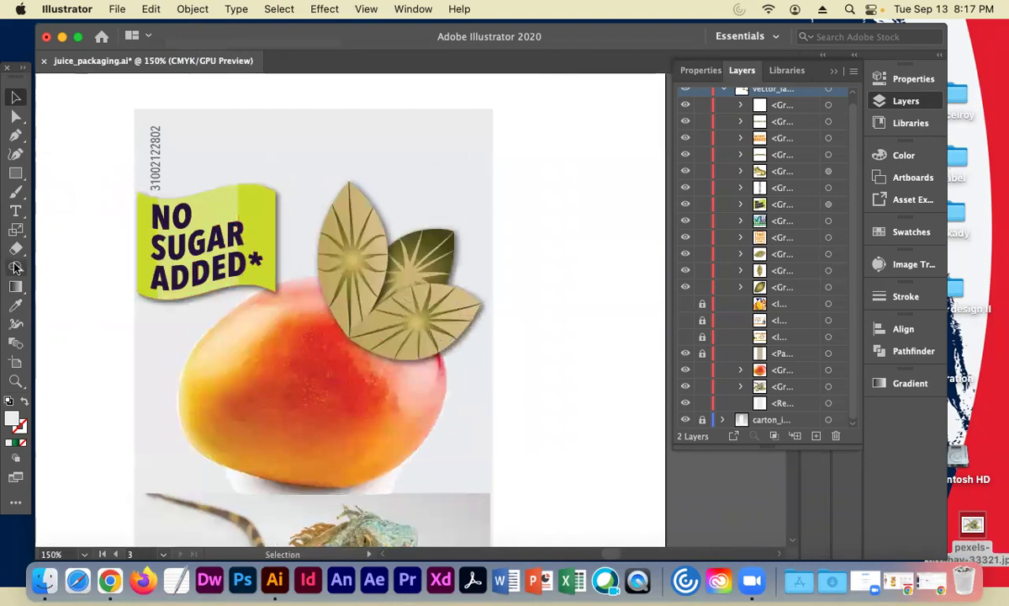
# Draw an ellipse over the mango and widen it to cover the fruit
pyautogui.click(15, 173)
pyautogui.click(76, 192)
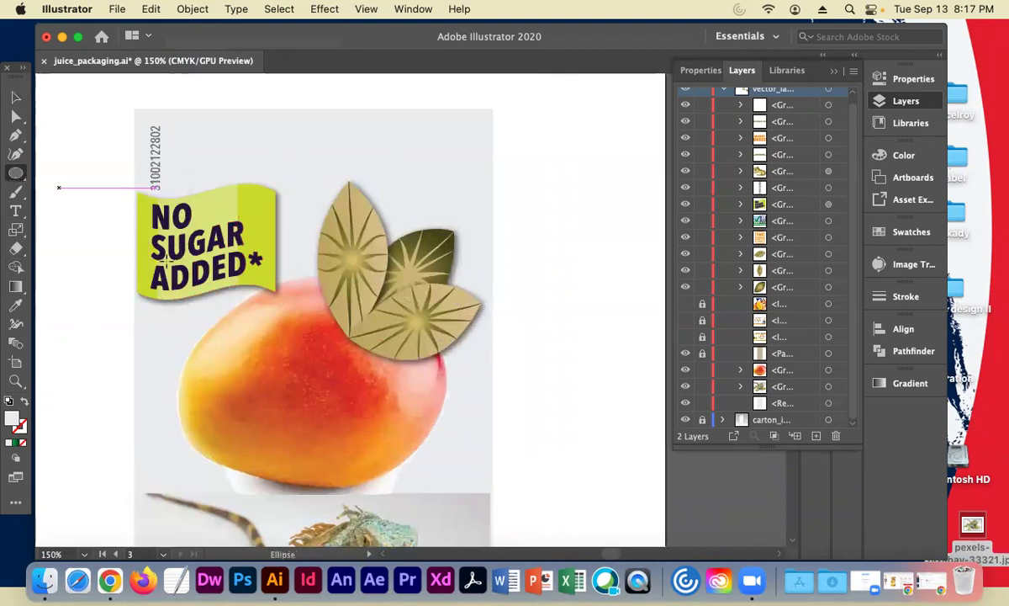
pyautogui.moveTo(168, 279); pyautogui.dragTo(408, 471)
pyautogui.click(14, 97)
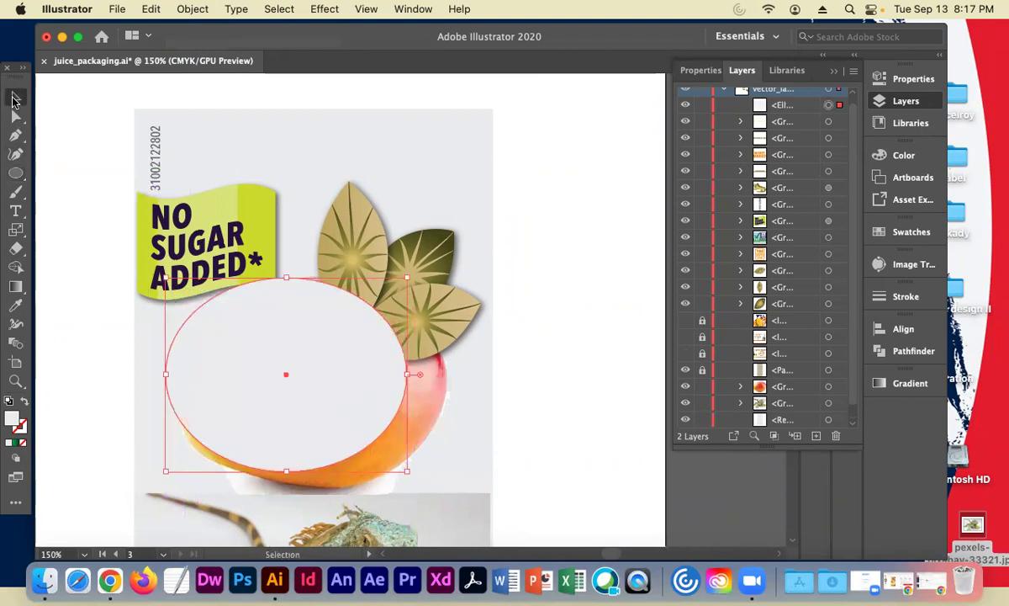
pyautogui.moveTo(259, 422); pyautogui.dragTo(287, 429)
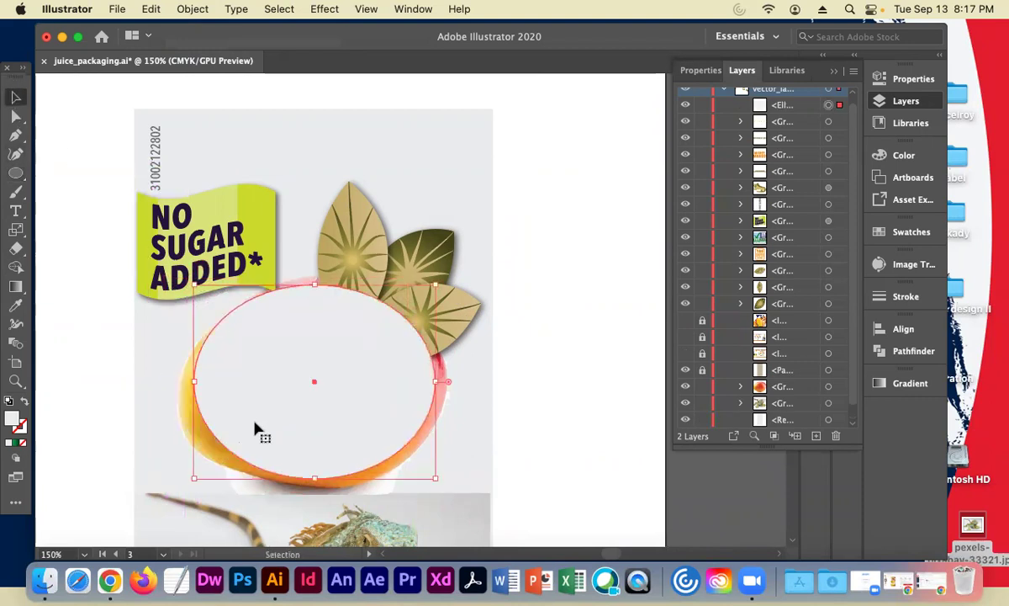
pyautogui.moveTo(194, 379); pyautogui.dragTo(187, 380)
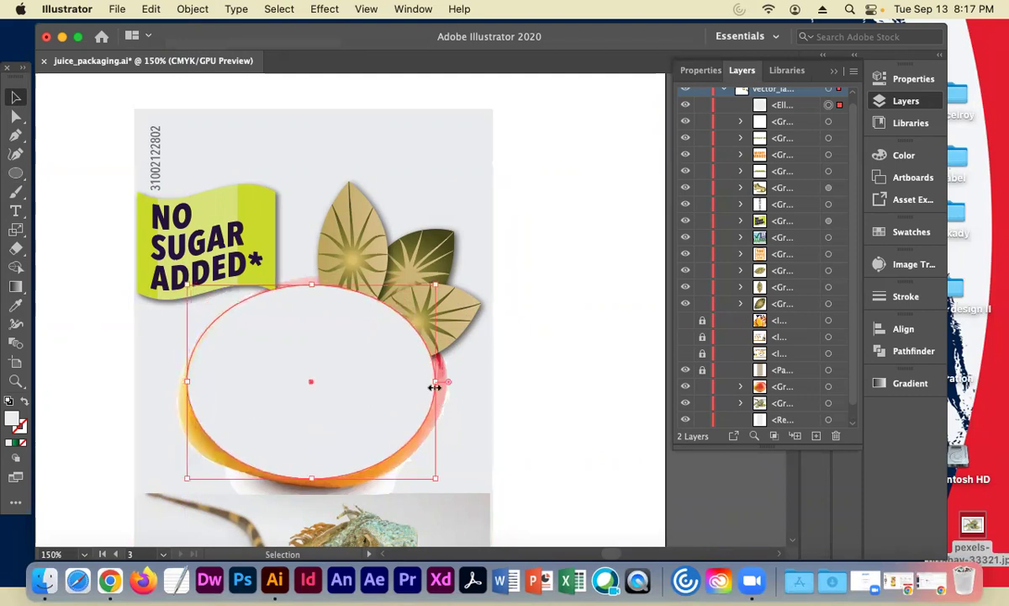
pyautogui.moveTo(435, 381); pyautogui.dragTo(445, 383)
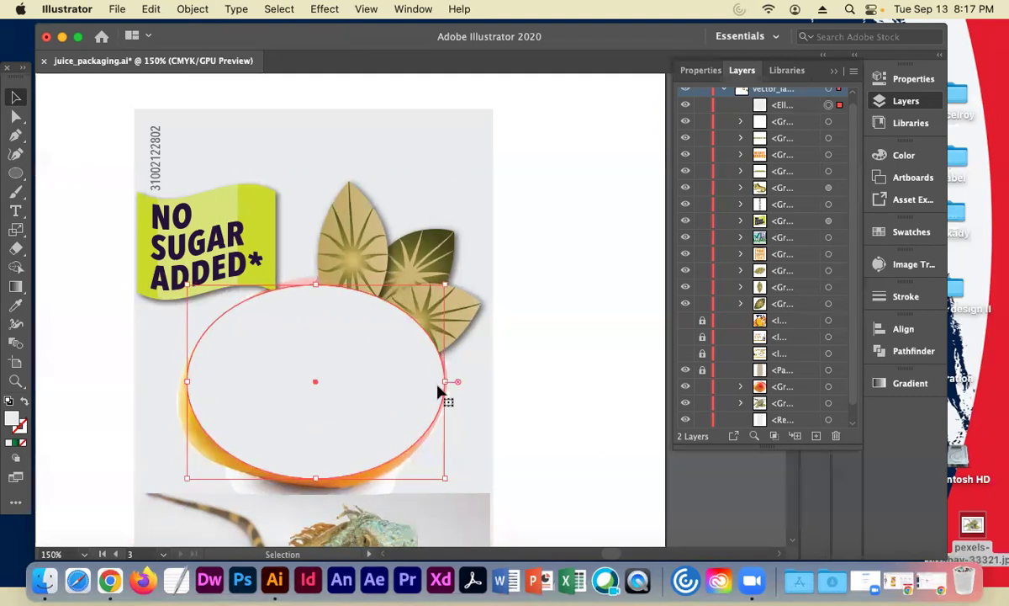
# Clip the mango image to the ellipse with a clipping mask
pyautogui.keyDown('shift'); pyautogui.click(301, 283); pyautogui.keyUp('shift')
pyautogui.rightClick(288, 347)
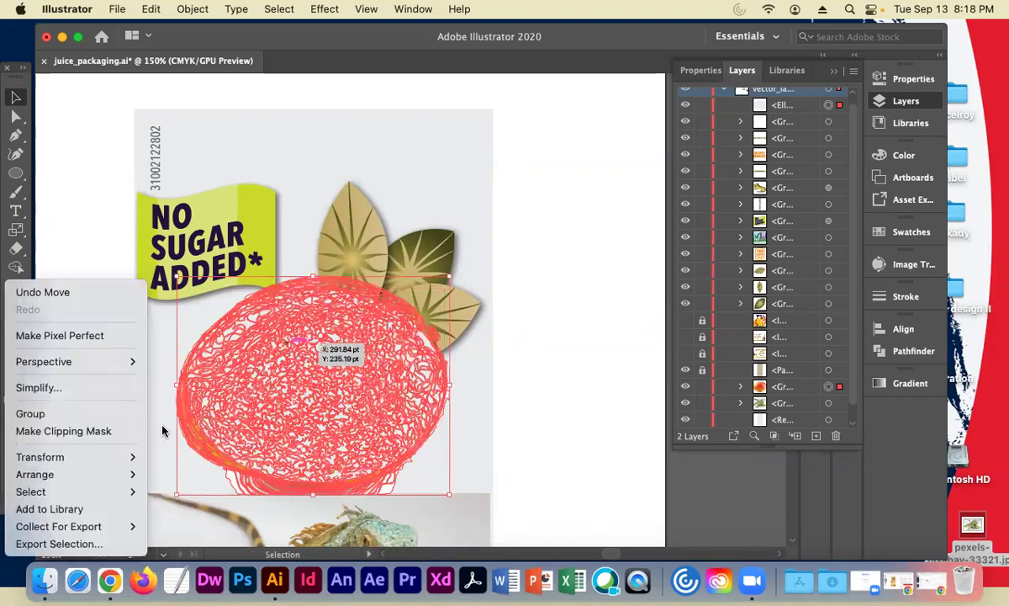
pyautogui.click(92, 430)
pyautogui.click(551, 396)
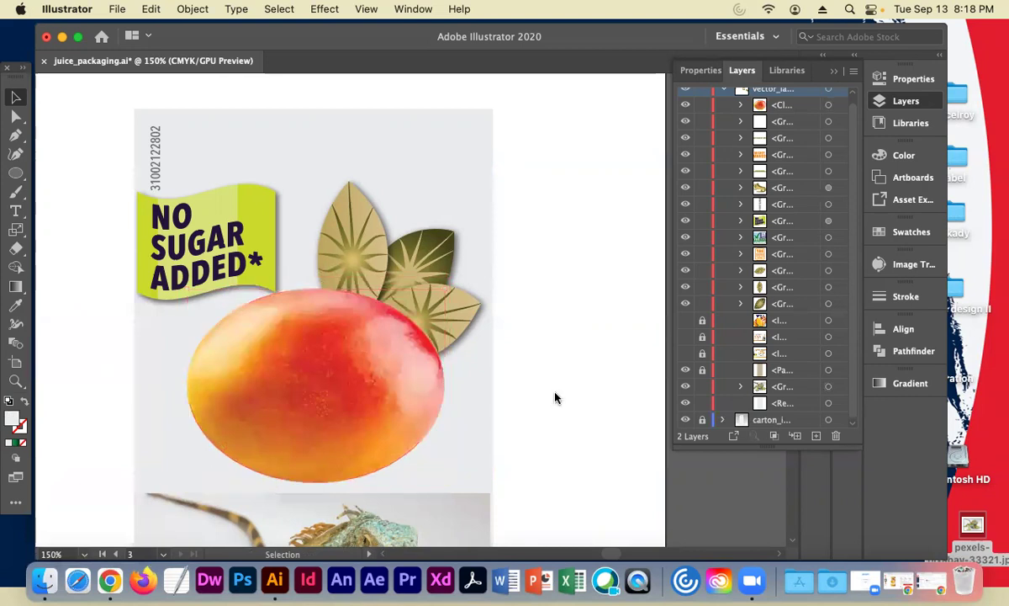
pyautogui.click(383, 384)
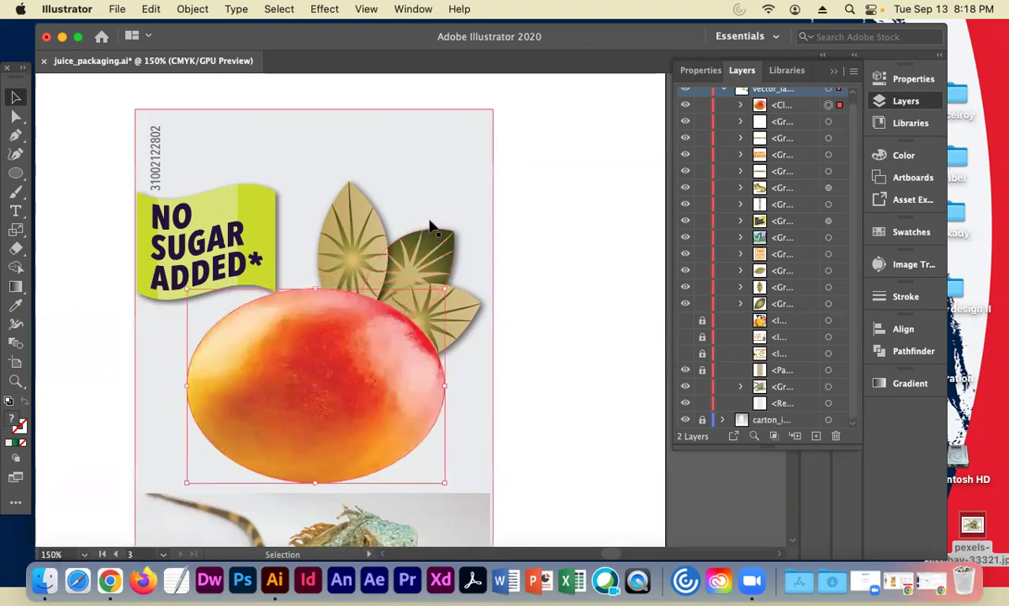
# Bring the three leaves in front of the mango
pyautogui.click(363, 226)
pyautogui.keyDown('shift'); pyautogui.click(454, 257); pyautogui.keyUp('shift')
pyautogui.keyDown('shift'); pyautogui.click(468, 308); pyautogui.keyUp('shift')
pyautogui.rightClick(451, 315)
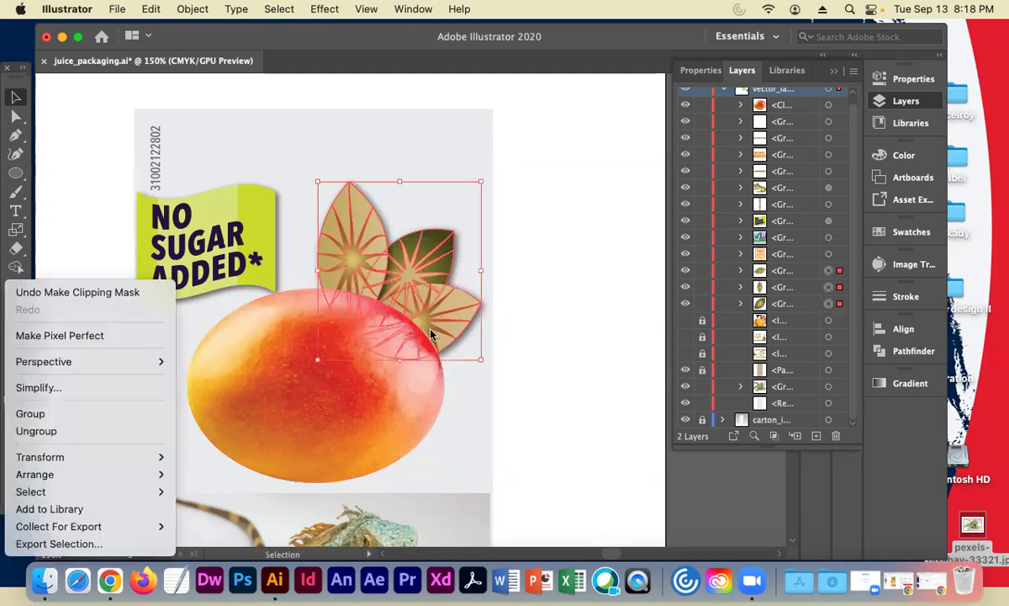
pyautogui.moveTo(128, 477)
pyautogui.click(215, 465)
pyautogui.click(46, 389)
# Add a default 50% Multiply drop shadow to the mango
pyautogui.click(286, 443)
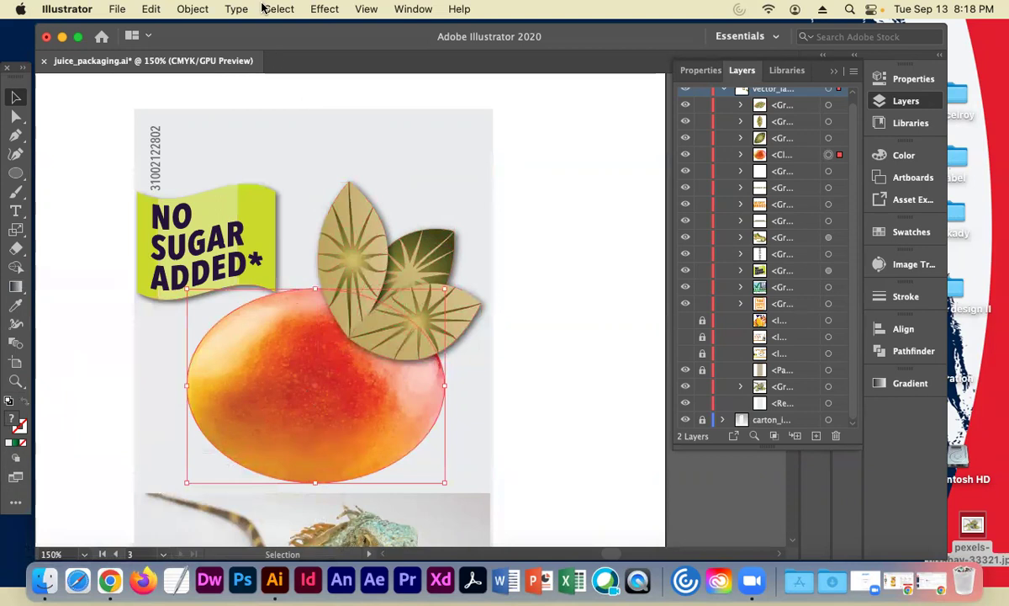
pyautogui.click(325, 8)
pyautogui.moveTo(471, 240)
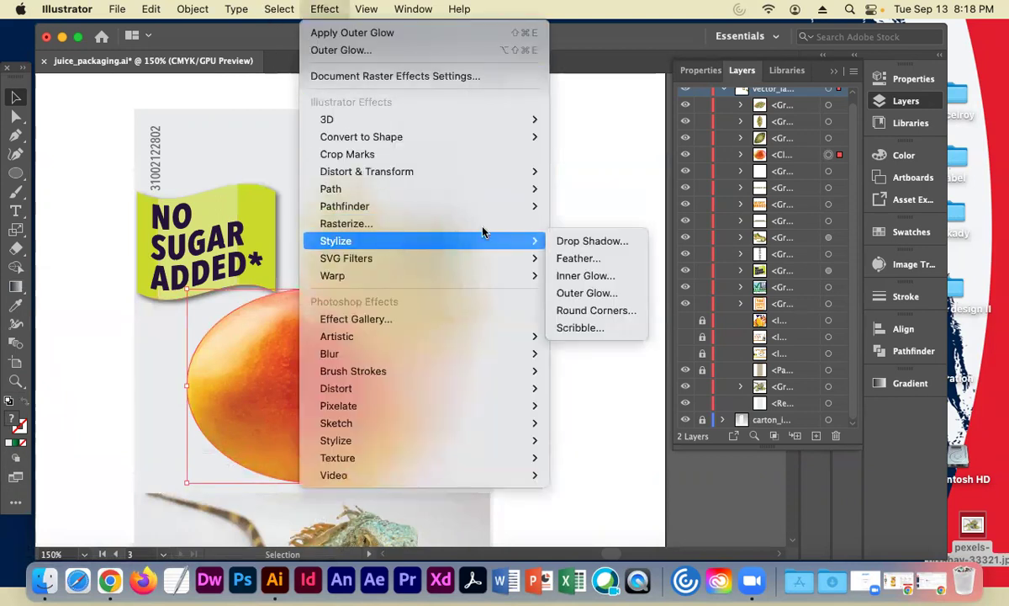
pyautogui.click(577, 242)
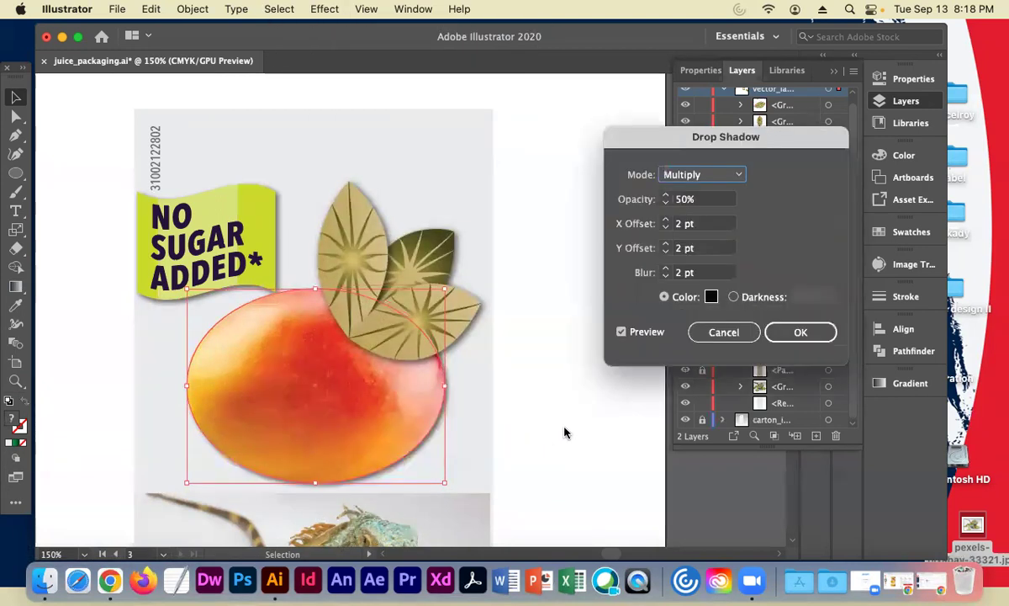
pyautogui.click(799, 332)
pyautogui.click(589, 328)
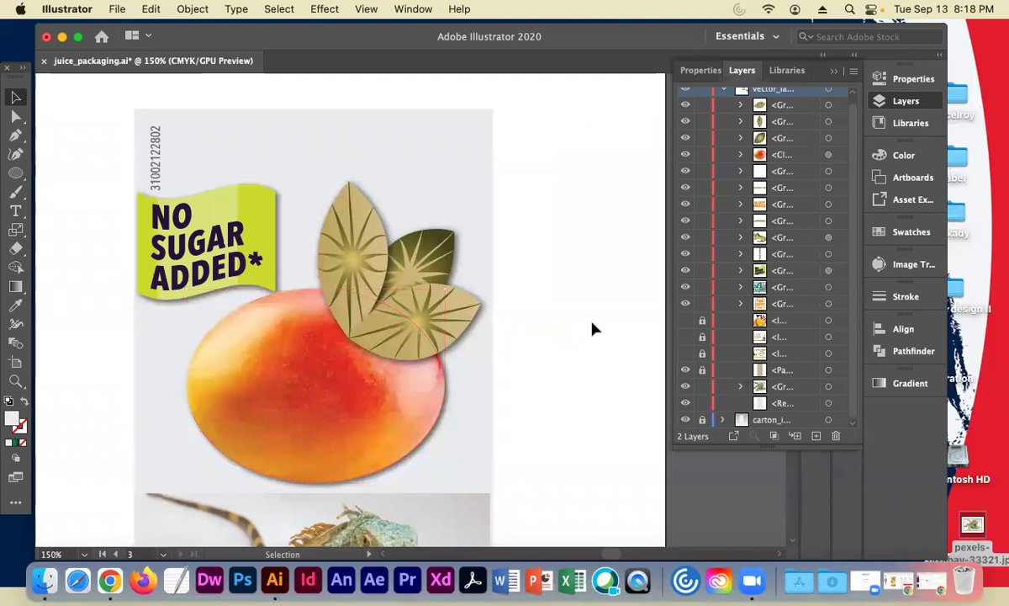
# Inspect the mango's clipping outline up close with Direct Selection, then zoom back out
pyautogui.press('super+minus')
pyautogui.press('super+minus')
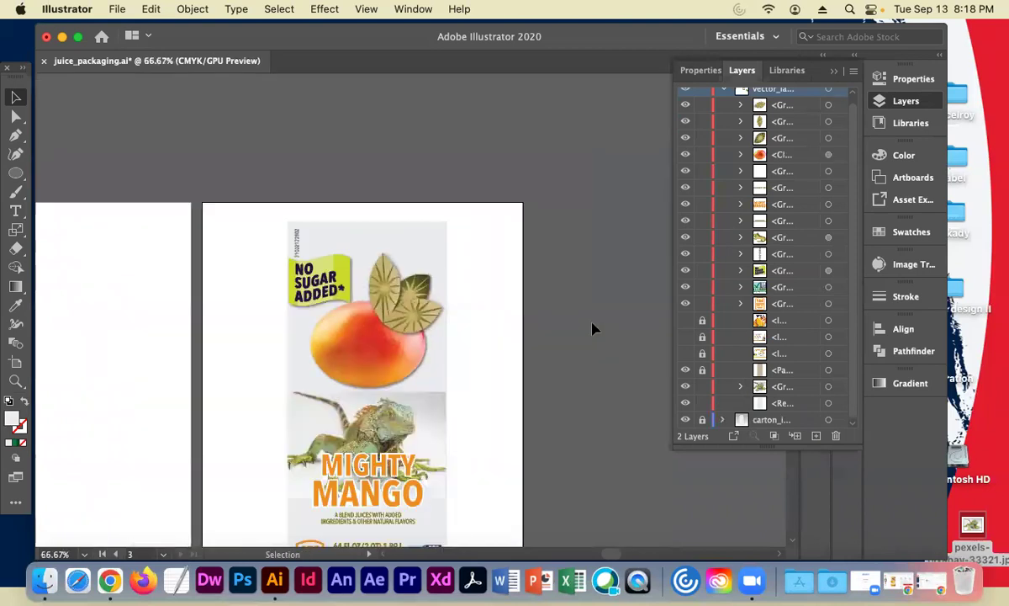
pyautogui.press('a')
pyautogui.click(375, 362)
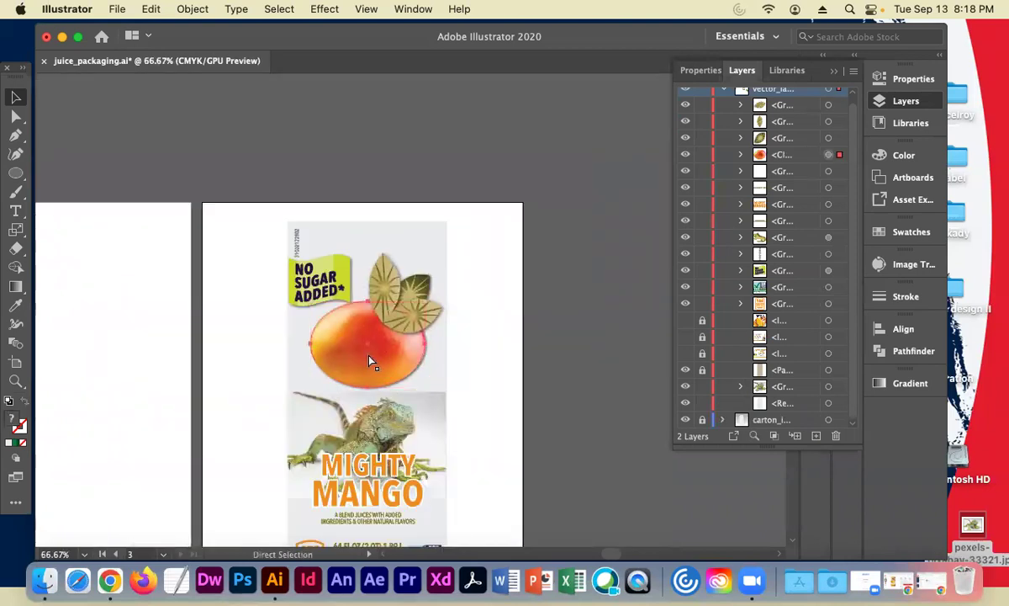
pyautogui.press('super+plus')
pyautogui.press('super+plus')
pyautogui.press('super+plus')
pyautogui.press('super+plus')
pyautogui.press('super+plus')
pyautogui.press('v')
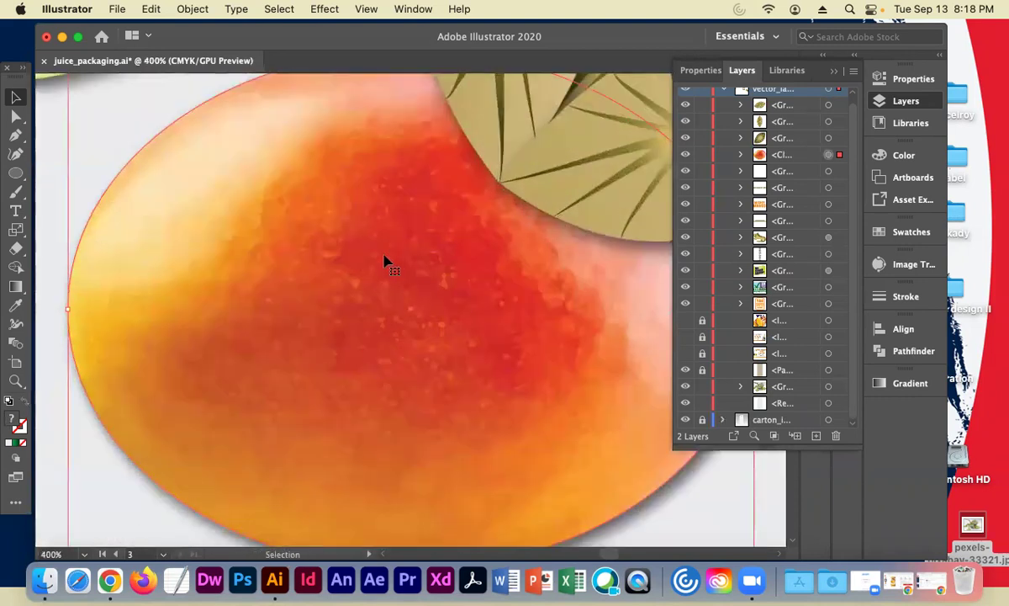
pyautogui.press('super+minus')
pyautogui.press('super+minus')
pyautogui.press('super+minus')
pyautogui.press('super+minus')
pyautogui.press('super+minus')
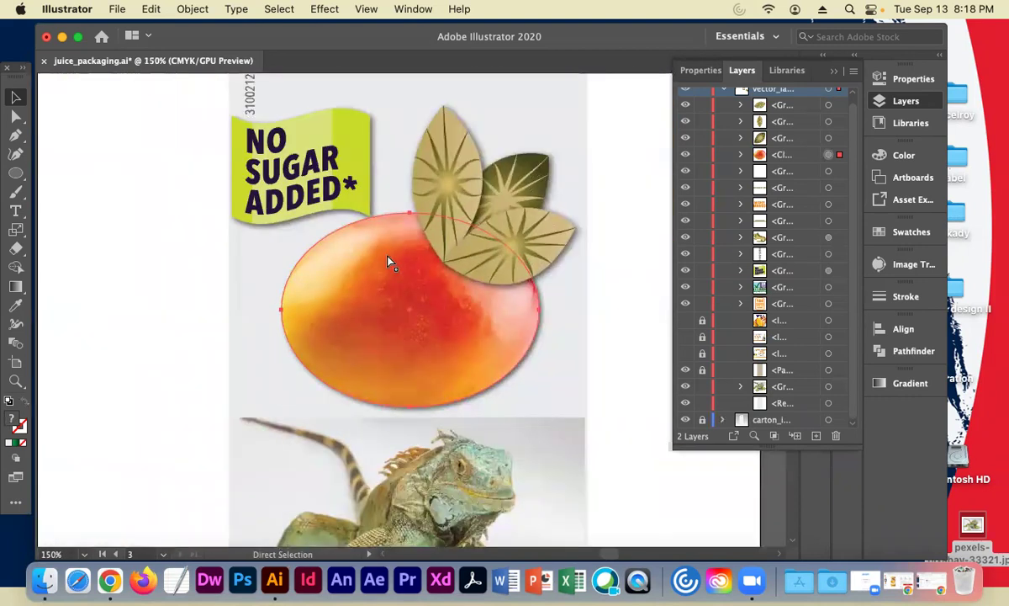
pyautogui.click(263, 350)
# Drag the tan vector iguana to just right of the carton panel
pyautogui.moveTo(263, 350); pyautogui.dragTo(242, 244)
pyautogui.moveTo(599, 430); pyautogui.dragTo(557, 294)
pyautogui.click(291, 344)
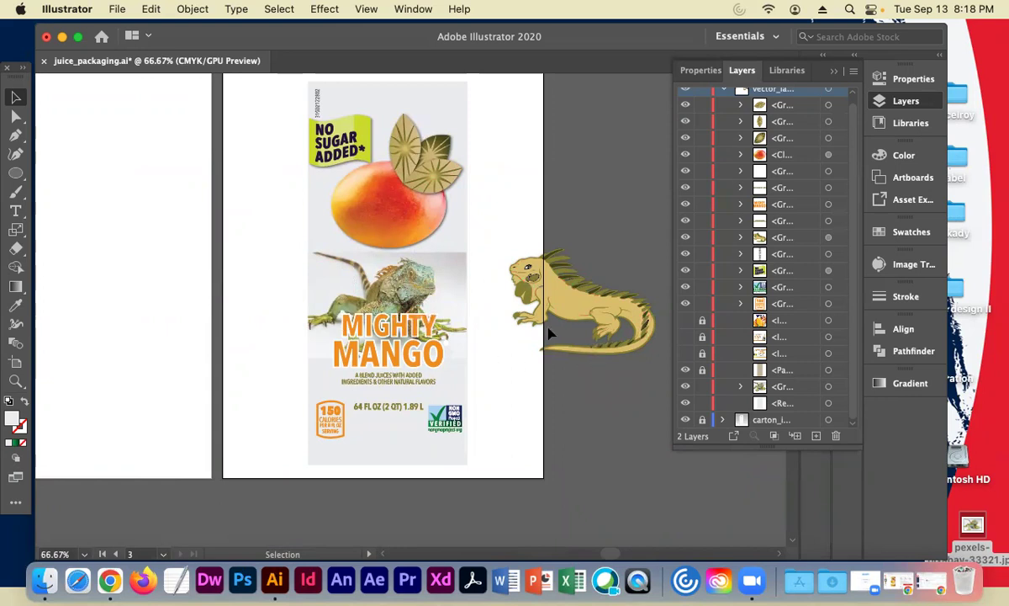
# Replace the photo iguana with the tan vector iguana, nudged slightly left above the title
pyautogui.click(446, 278)
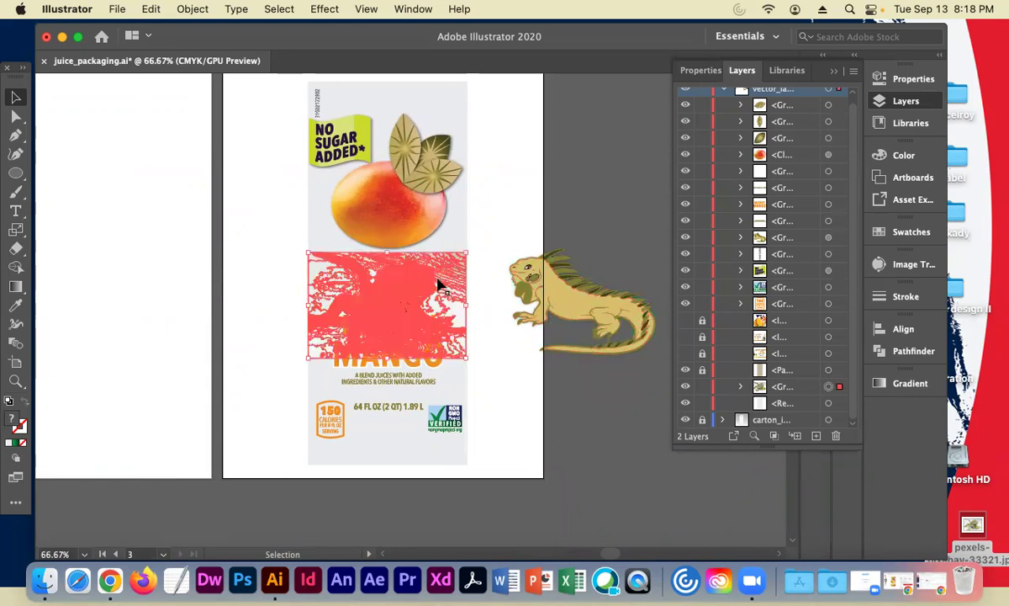
pyautogui.moveTo(581, 309); pyautogui.dragTo(392, 283)
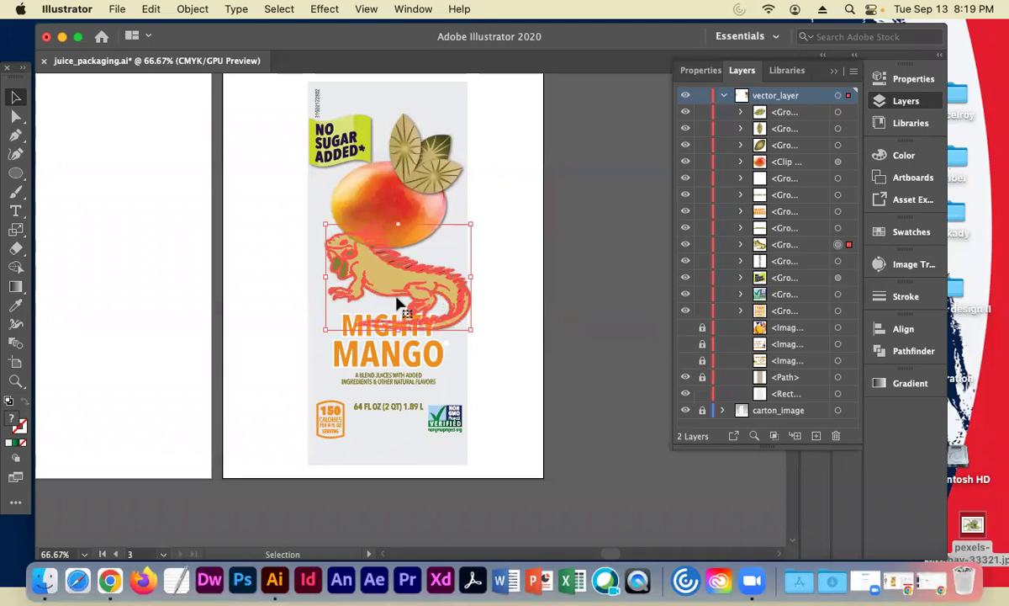
pyautogui.press('Left')
pyautogui.press('Left')
pyautogui.press('Left')
pyautogui.press('Left')
pyautogui.press('Left')
pyautogui.press('Left')
pyautogui.press('Left')
pyautogui.press('Left')
pyautogui.press('Left')
pyautogui.press('Left')
pyautogui.press('Left')
pyautogui.press('Left')
pyautogui.press('Left')
pyautogui.press('Left')
pyautogui.press('Left')
pyautogui.press('Left')
pyautogui.press('Left')
pyautogui.press('Left')
pyautogui.press('Left')
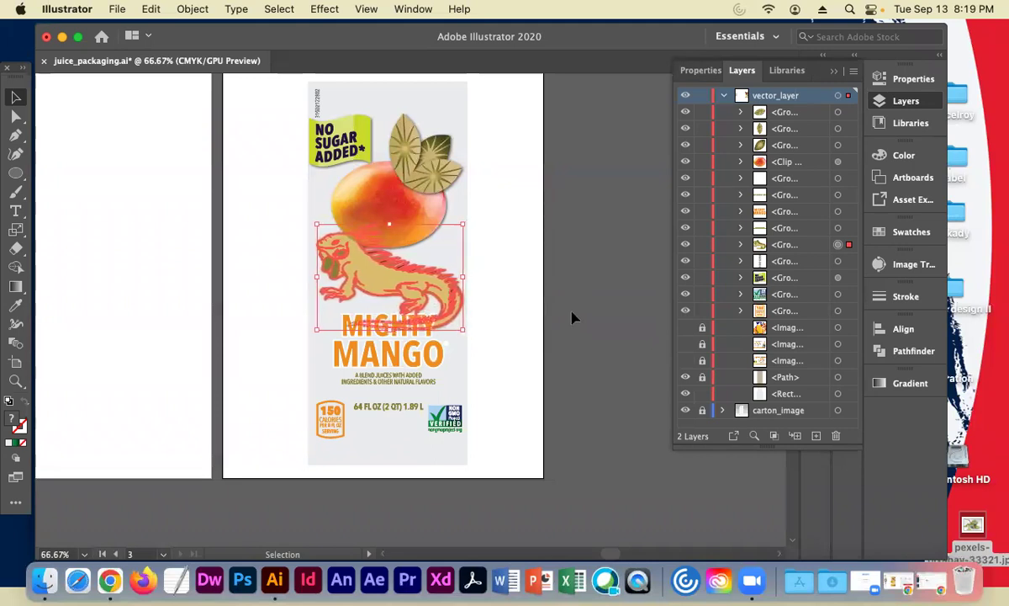
pyautogui.click(589, 318)
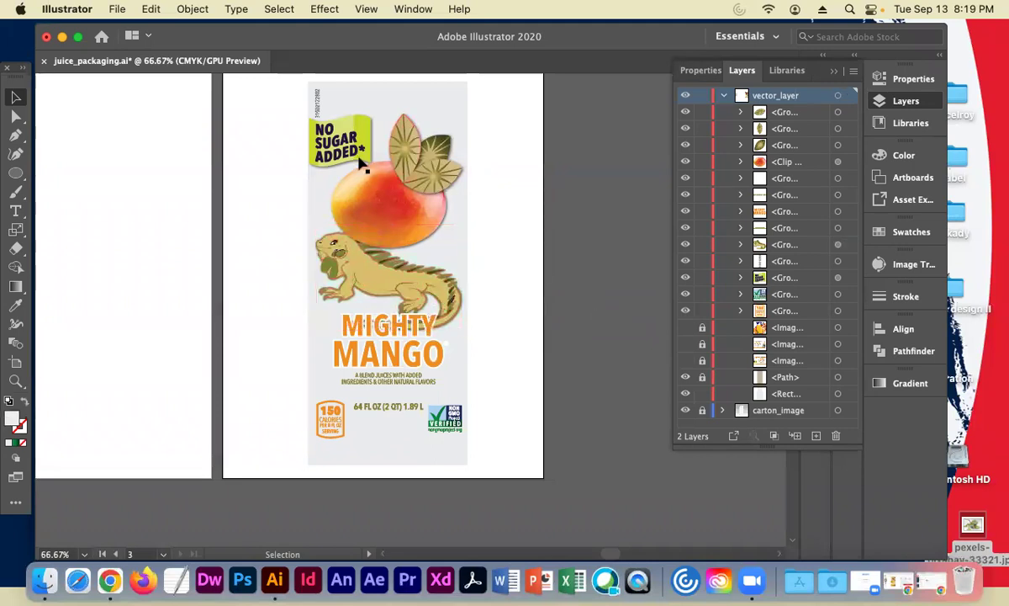
# Select the two leaf groups without the mango
pyautogui.click(391, 197)
pyautogui.keyDown('shift'); pyautogui.click(406, 139); pyautogui.keyUp('shift')
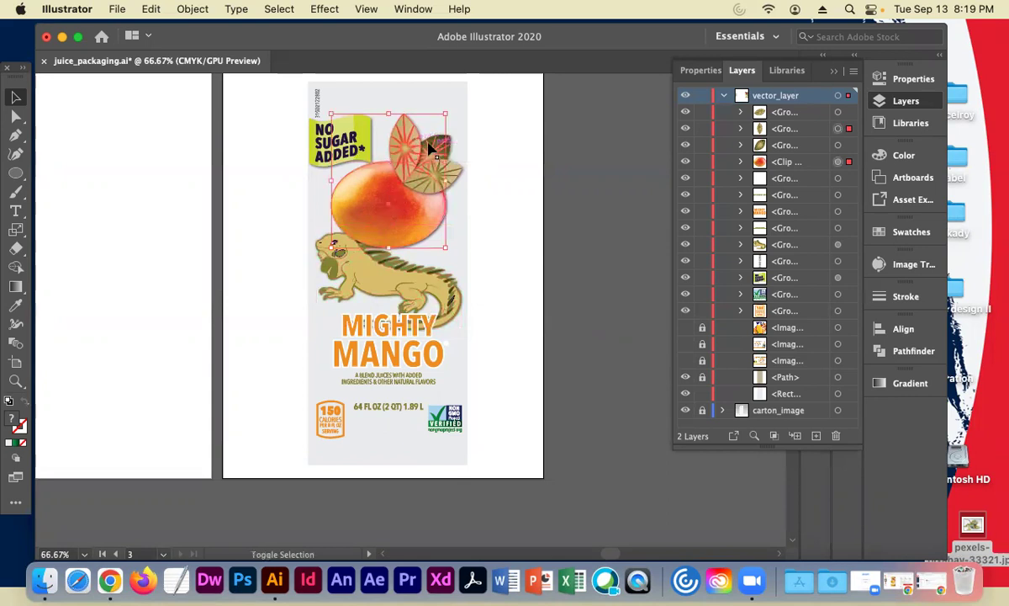
pyautogui.keyDown('shift'); pyautogui.click(429, 159); pyautogui.keyUp('shift')
pyautogui.keyDown('shift'); pyautogui.click(433, 194); pyautogui.keyUp('shift')
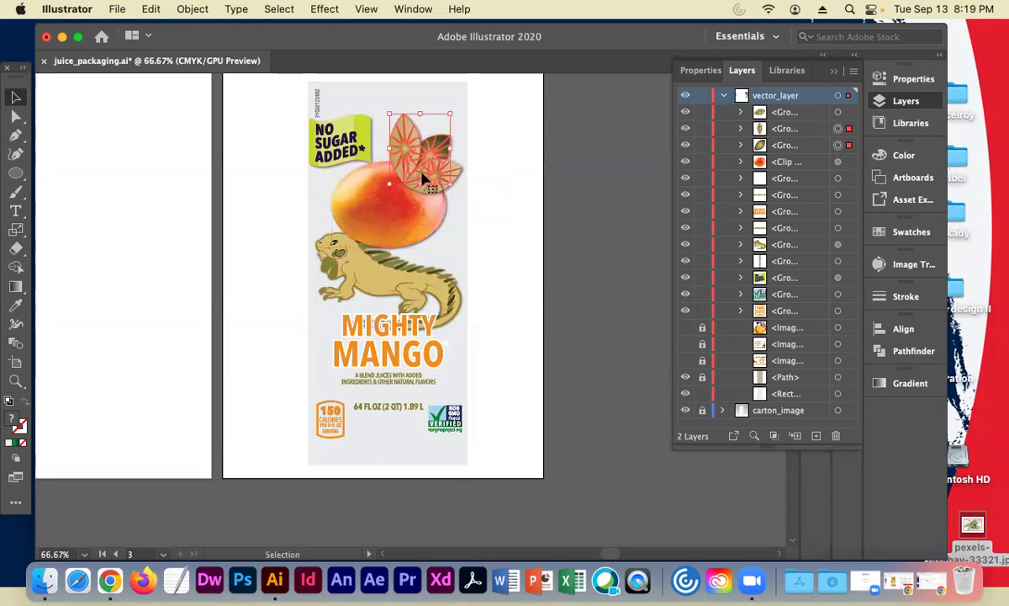
# Send the mango and its three leaves to the back
pyautogui.keyDown('shift'); pyautogui.click(436, 193); pyautogui.keyUp('shift')
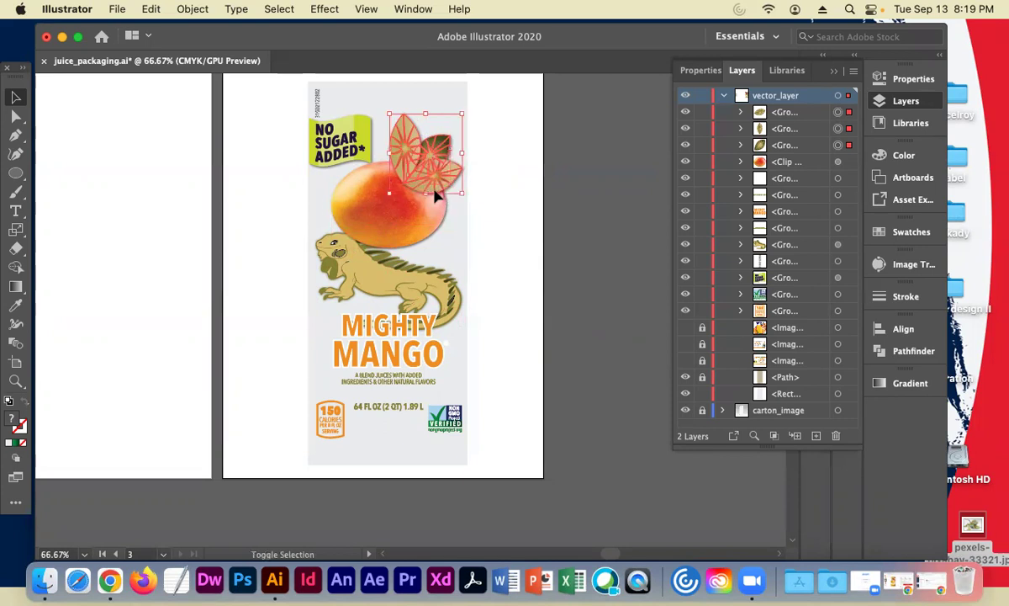
pyautogui.keyDown('shift'); pyautogui.click(379, 224); pyautogui.keyUp('shift')
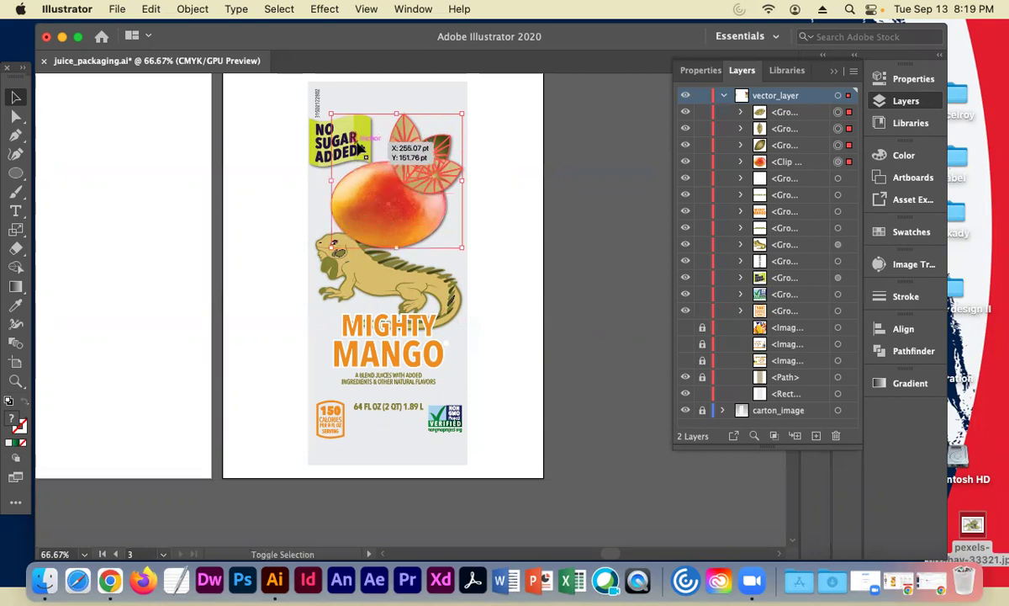
pyautogui.rightClick(385, 227)
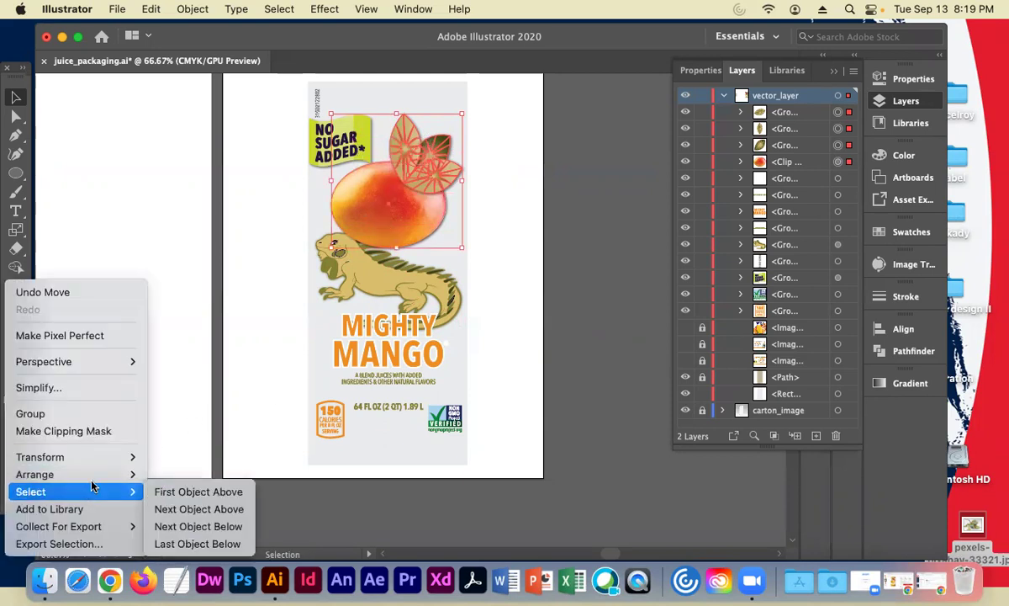
pyautogui.moveTo(35, 473)
pyautogui.click(186, 517)
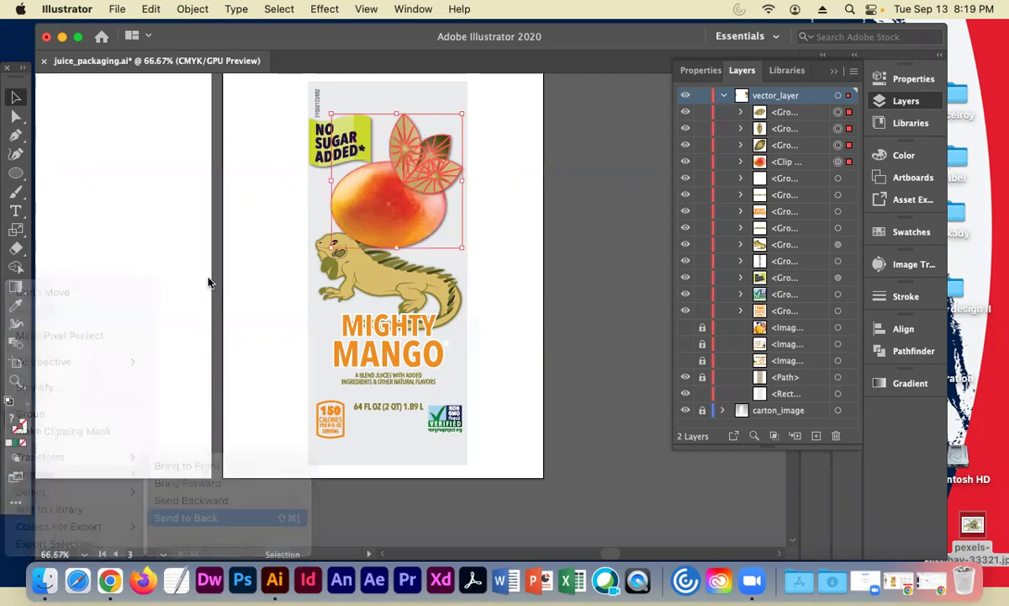
# Send the background rectangle behind the mango artwork
pyautogui.click(318, 225)
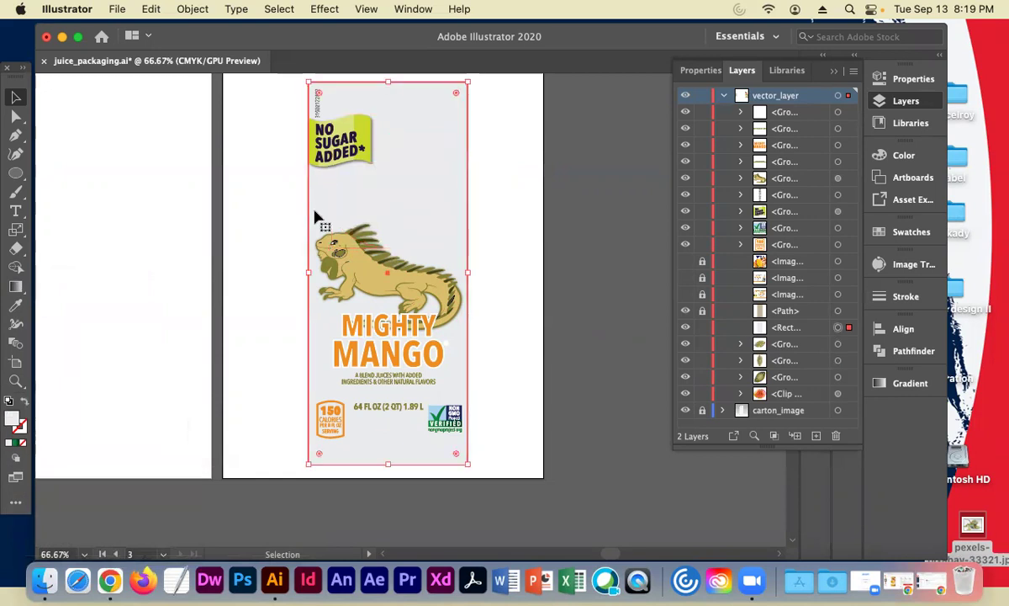
pyautogui.rightClick(318, 225)
pyautogui.moveTo(34, 474)
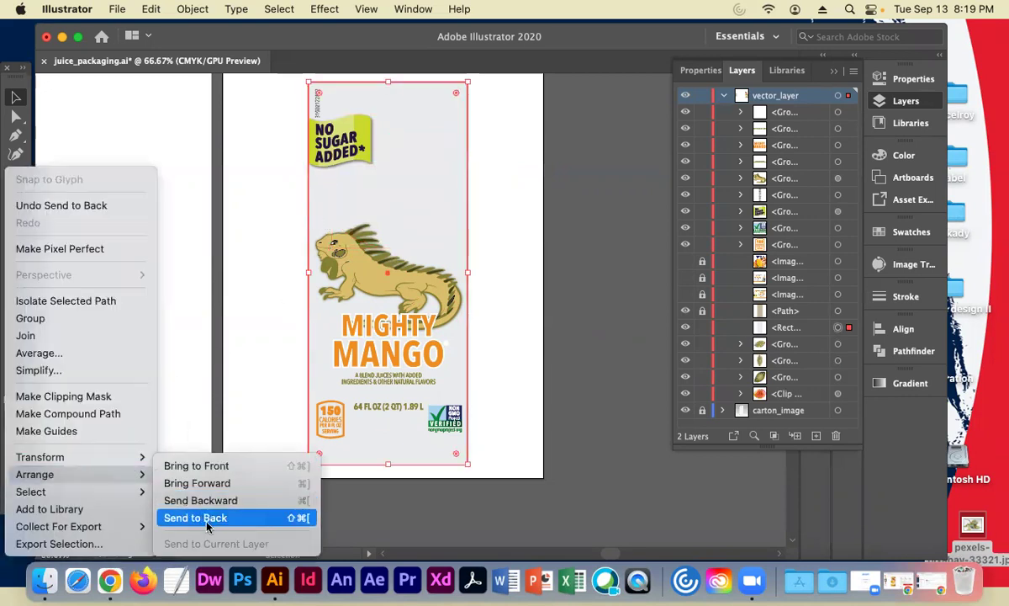
pyautogui.click(187, 517)
pyautogui.click(259, 215)
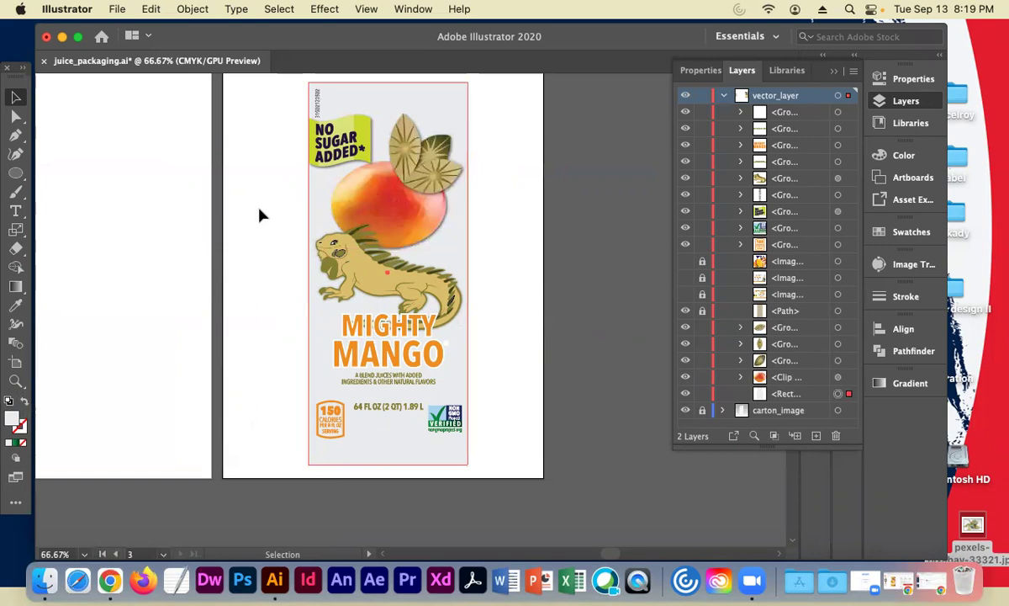
# Nudge the NO SUGAR ADDED badge and barcode number down two steps
pyautogui.click(338, 136)
pyautogui.moveTo(287, 83); pyautogui.dragTo(348, 159)
pyautogui.press('Down')
pyautogui.press('Down')
pyautogui.press('Down')
pyautogui.press('Down')
pyautogui.press('Down')
pyautogui.press('Down')
pyautogui.press('Down')
pyautogui.press('Down')
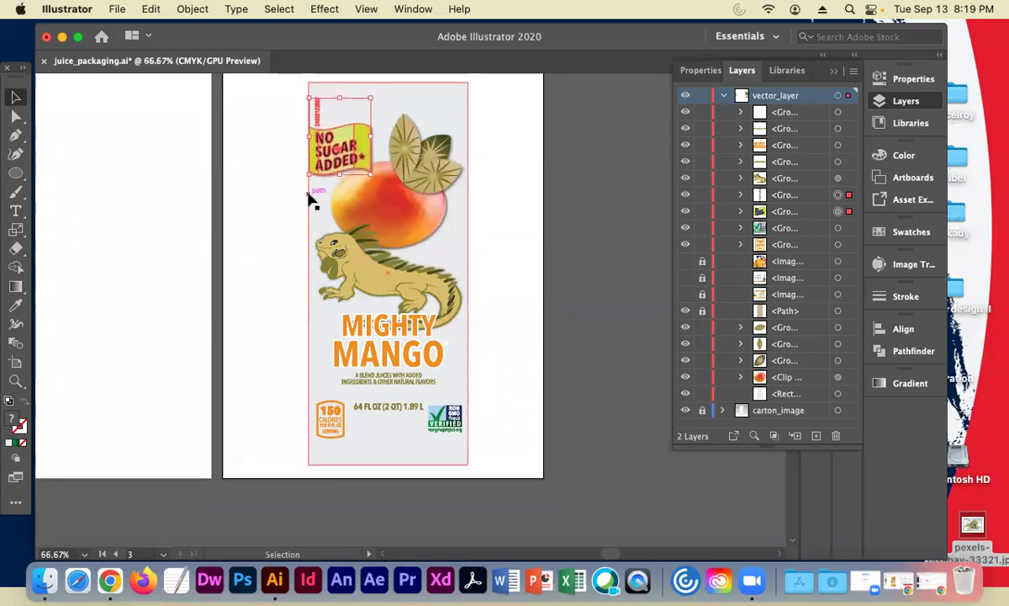
pyautogui.press('Down')
pyautogui.press('Down')
pyautogui.press('Down')
pyautogui.press('Down')
pyautogui.press('Down')
pyautogui.press('Down')
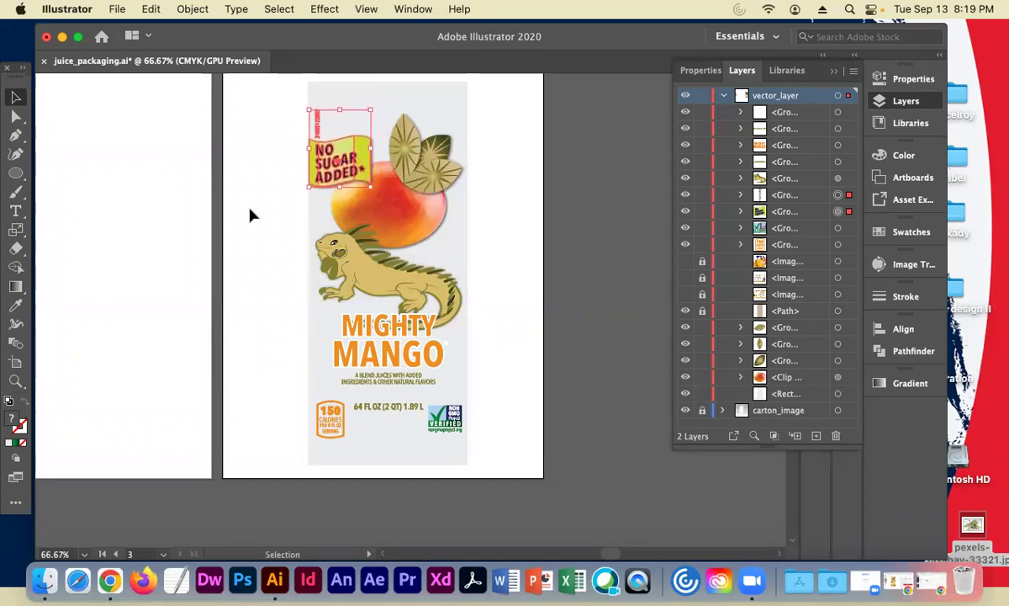
pyautogui.click(250, 215)
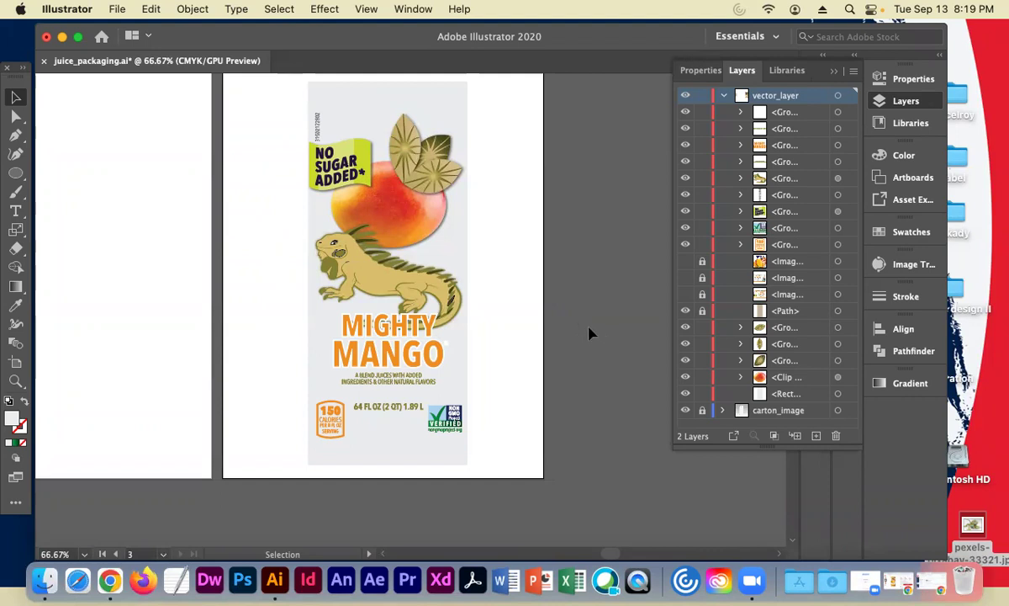
# Fill the background rectangle with colours sampled from the leaf and NO SUGAR ADDED tag
pyautogui.click(453, 246)
pyautogui.click(15, 286)
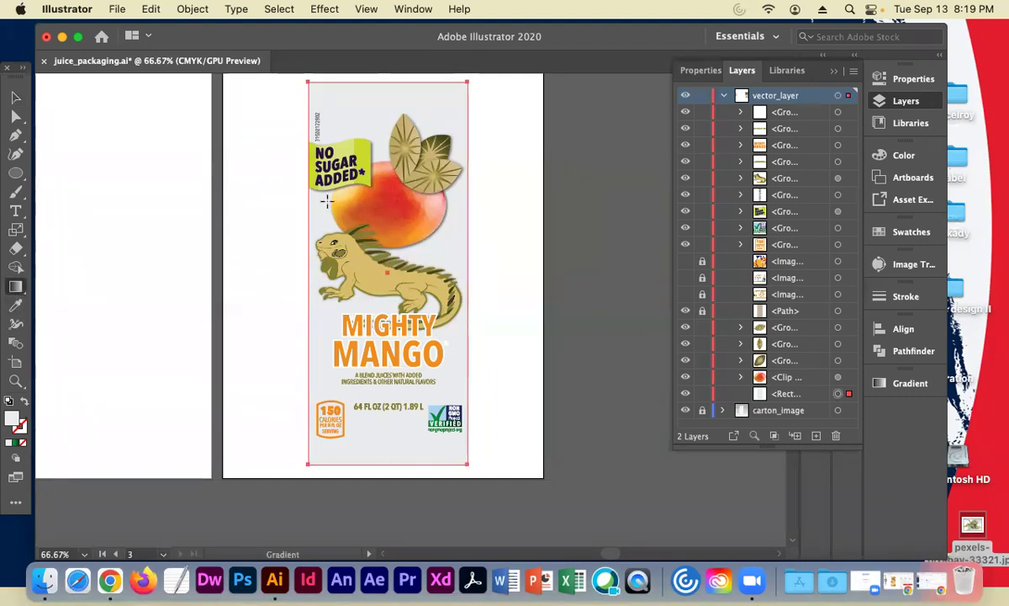
pyautogui.click(15, 305)
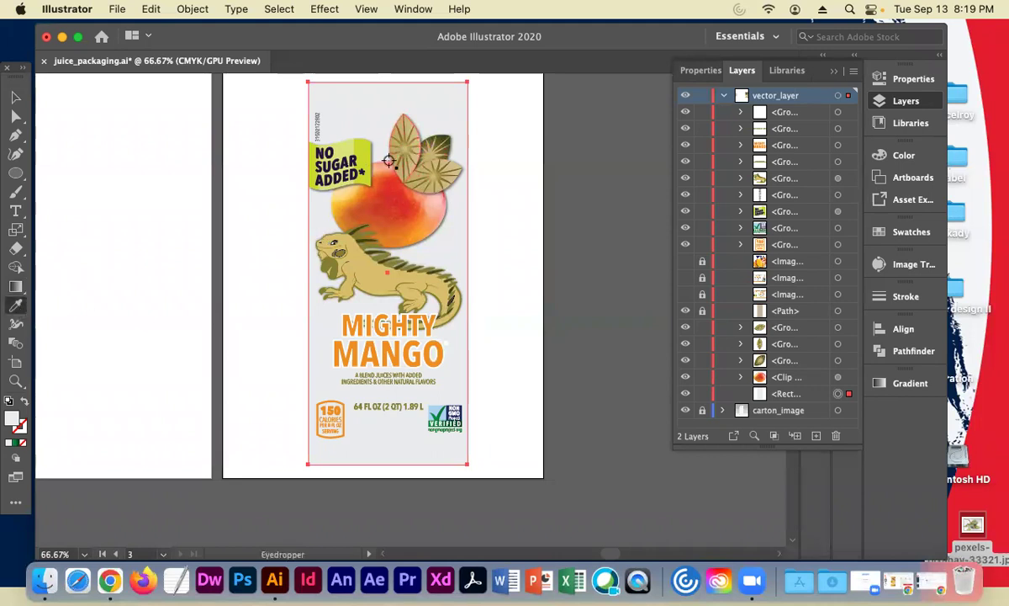
pyautogui.click(394, 160)
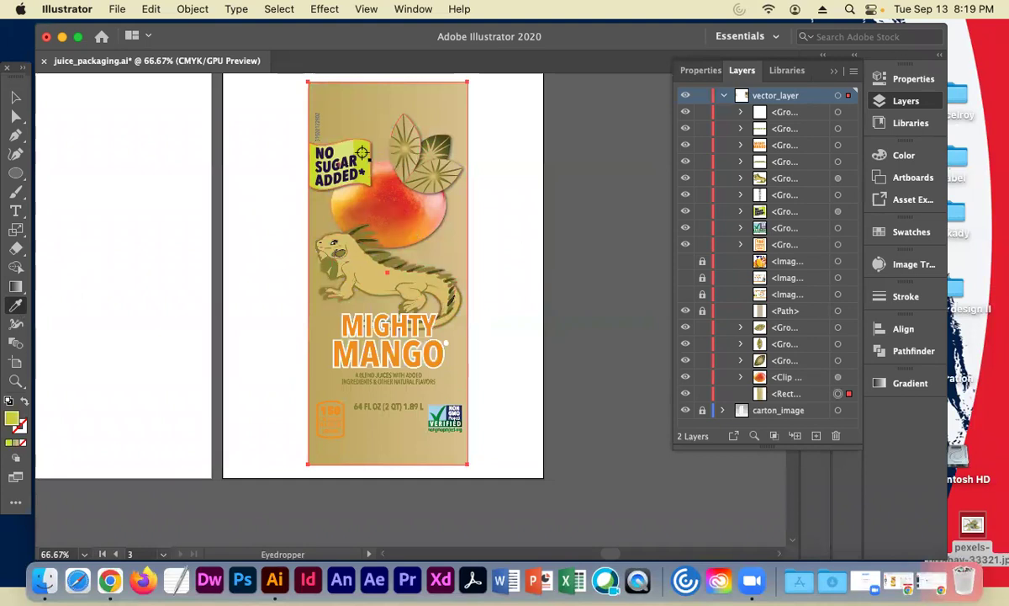
pyautogui.click(361, 153)
pyautogui.click(358, 152)
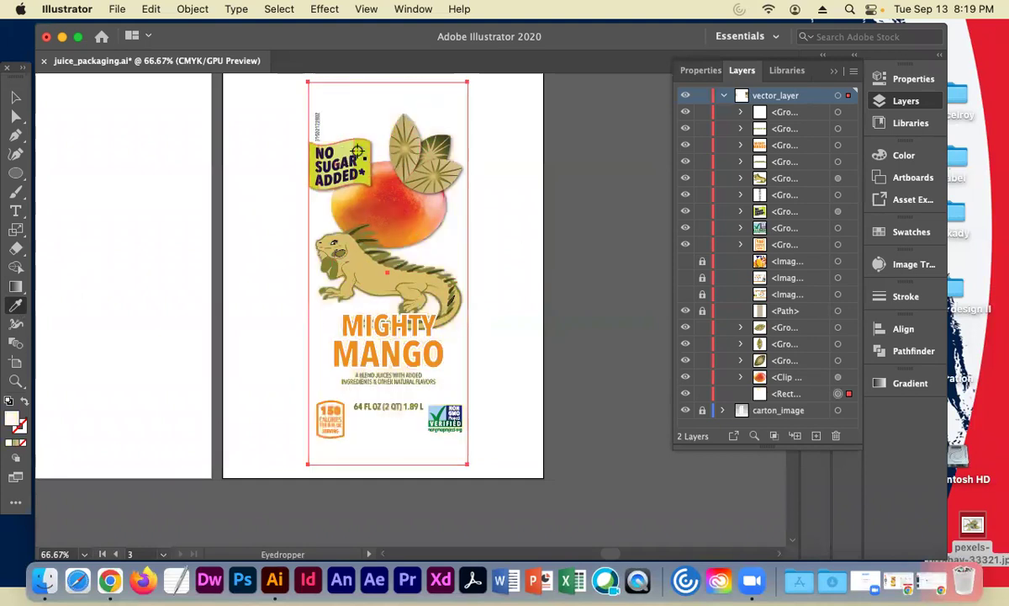
pyautogui.click(338, 142)
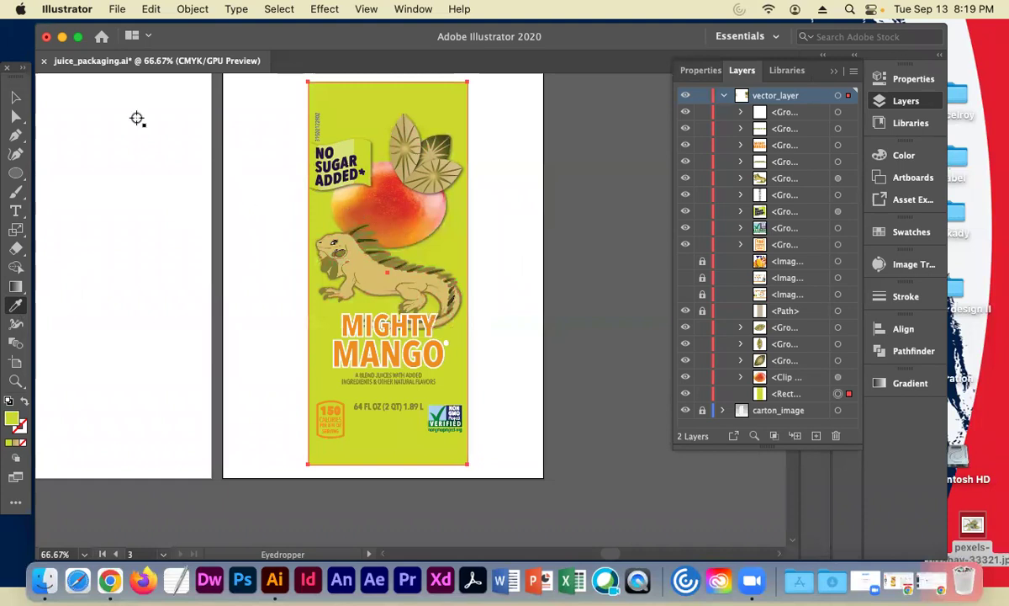
# Undo the sampled fills so the background rectangle returns to white
pyautogui.click(15, 96)
pyautogui.click(108, 140)
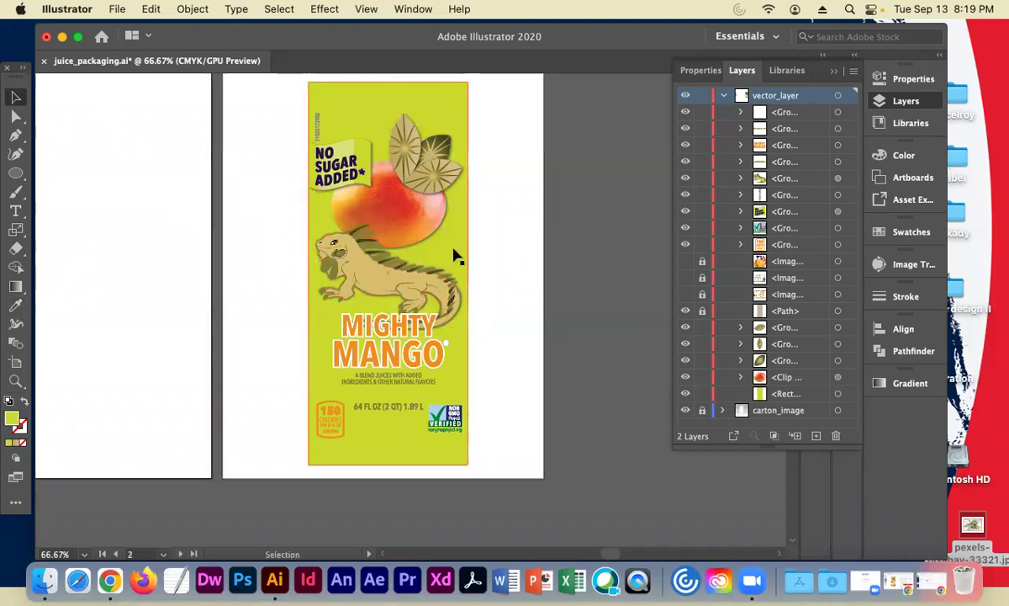
pyautogui.press('super+z')
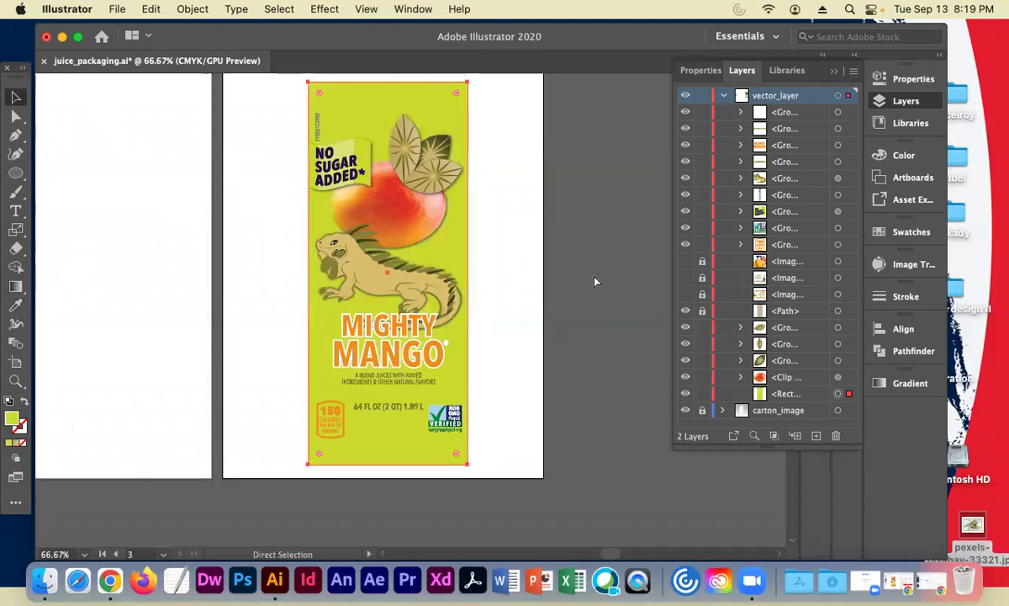
pyautogui.press('super+z')
pyautogui.press('super+z')
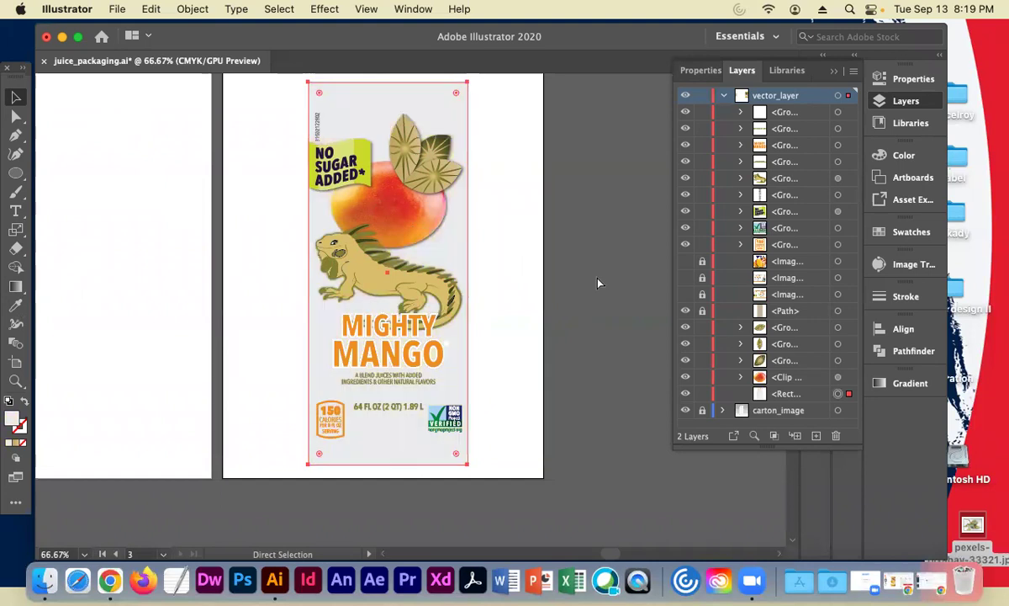
pyautogui.press('super+z')
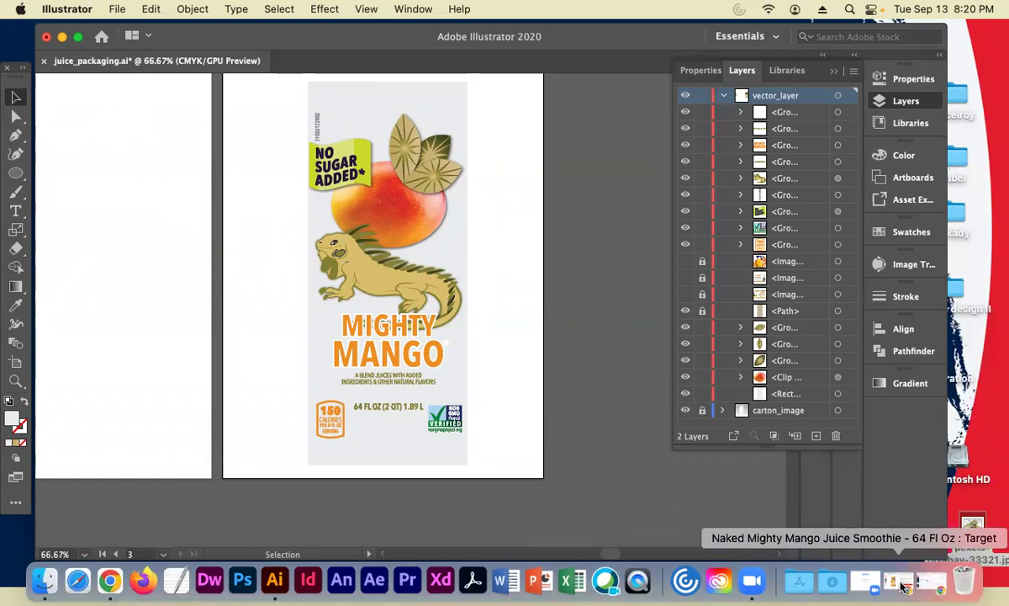
# Open the 3.9 Out of Book Project assignment from the Canvas Modules list
pyautogui.click(930, 586)
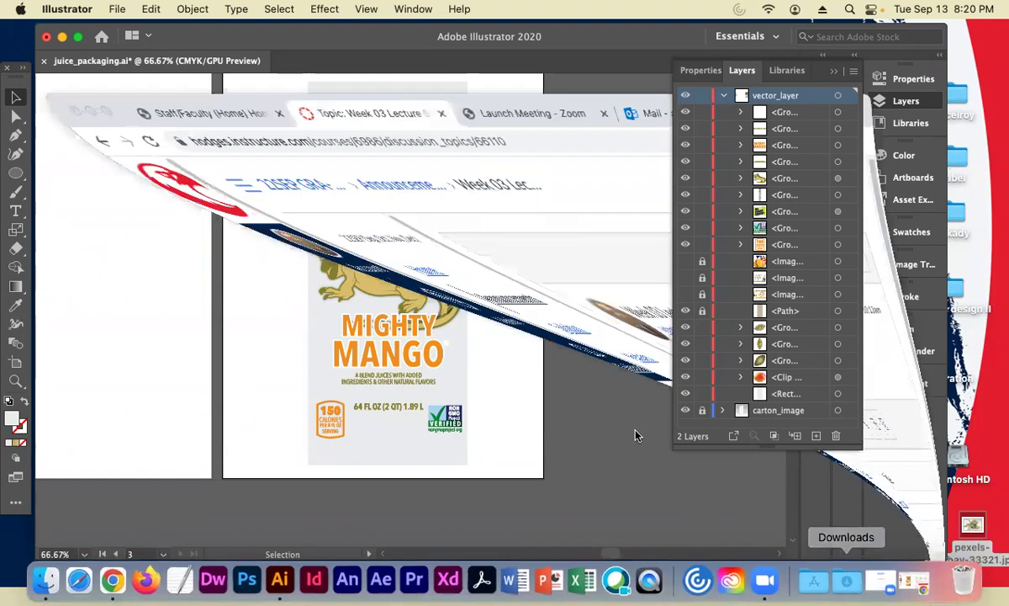
pyautogui.click(156, 327)
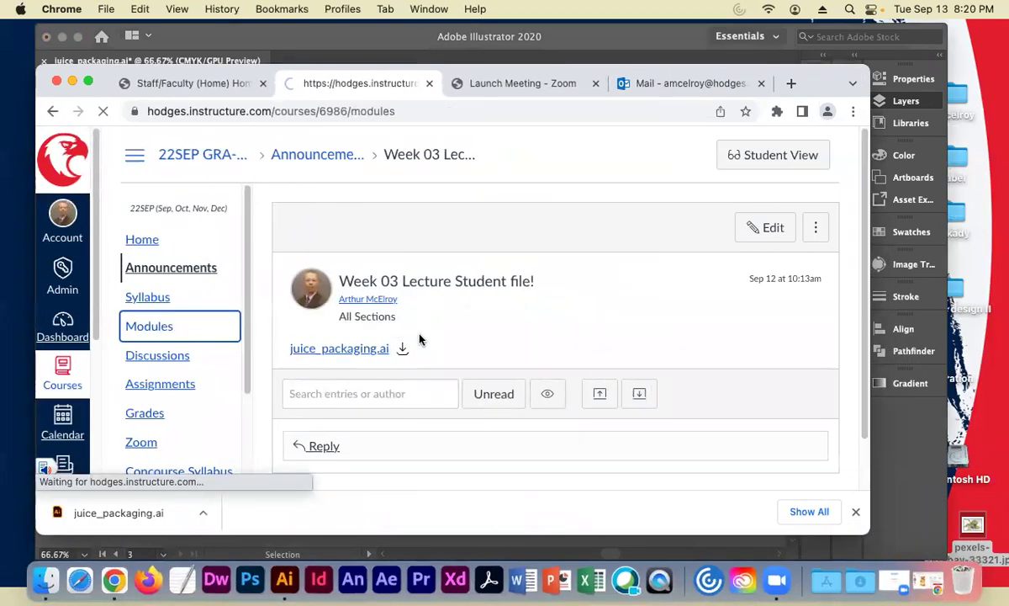
pyautogui.scroll(-15, 418, 292)
pyautogui.scroll(-10, 417, 293)
pyautogui.click(500, 389)
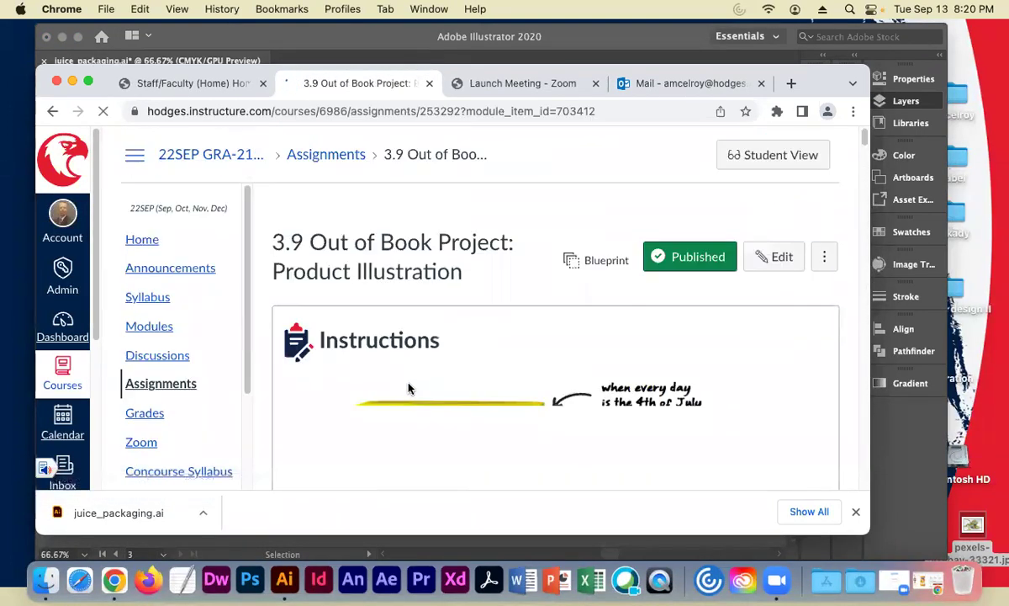
# Read through the assignment instructions, then minimize the browser
pyautogui.scroll(-5, 382, 365)
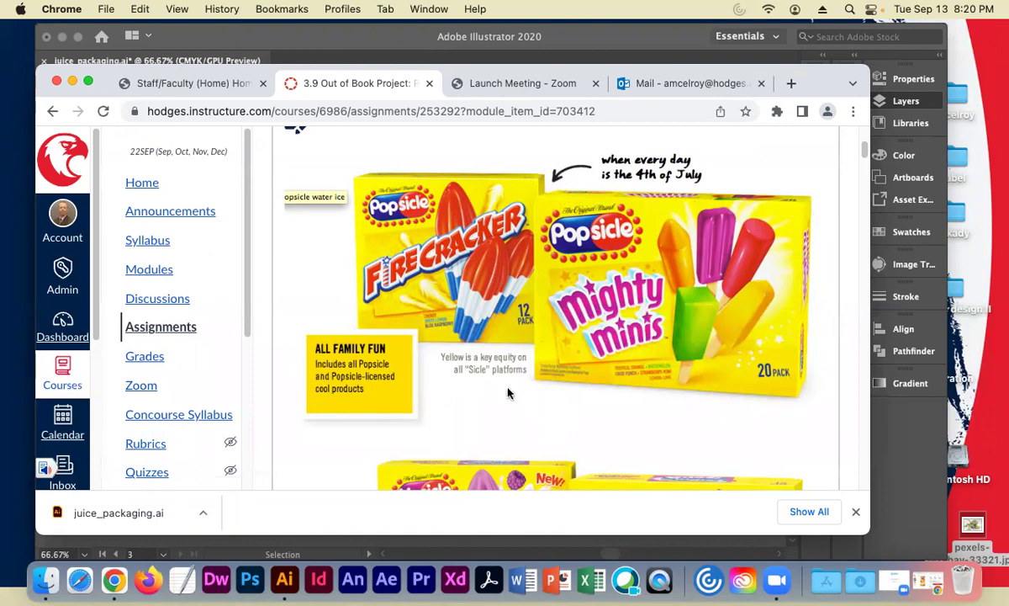
pyautogui.scroll(-8, 508, 395)
pyautogui.scroll(10, 586, 379)
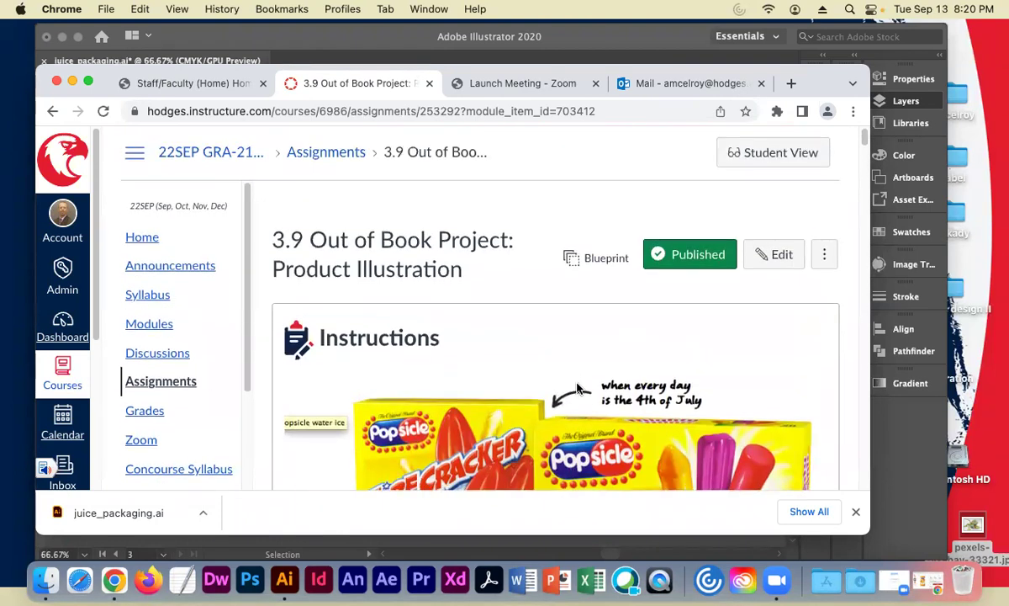
pyautogui.scroll(-2, 547, 379)
pyautogui.scroll(-4, 622, 372)
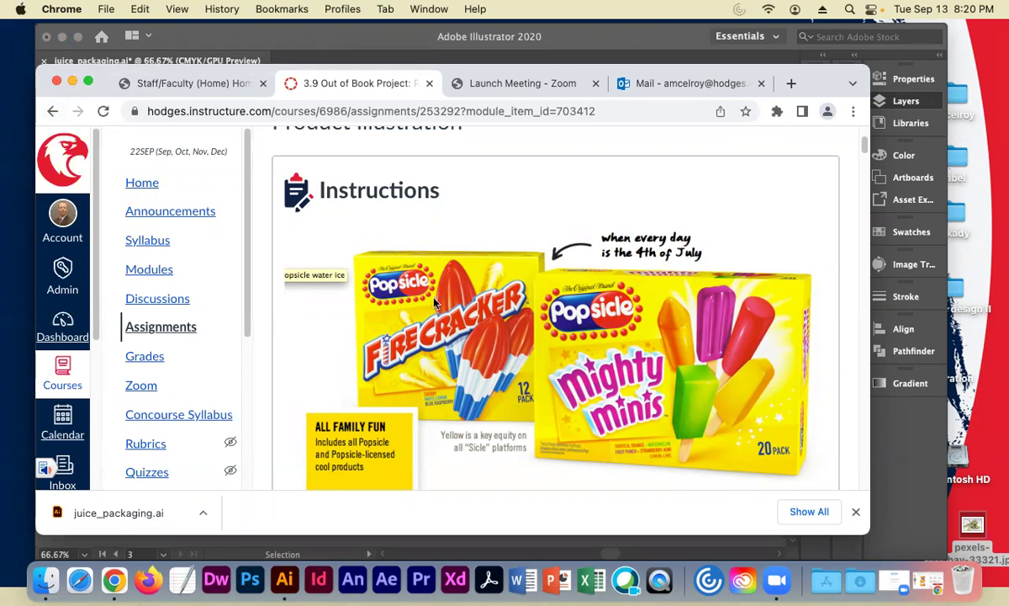
pyautogui.click(74, 82)
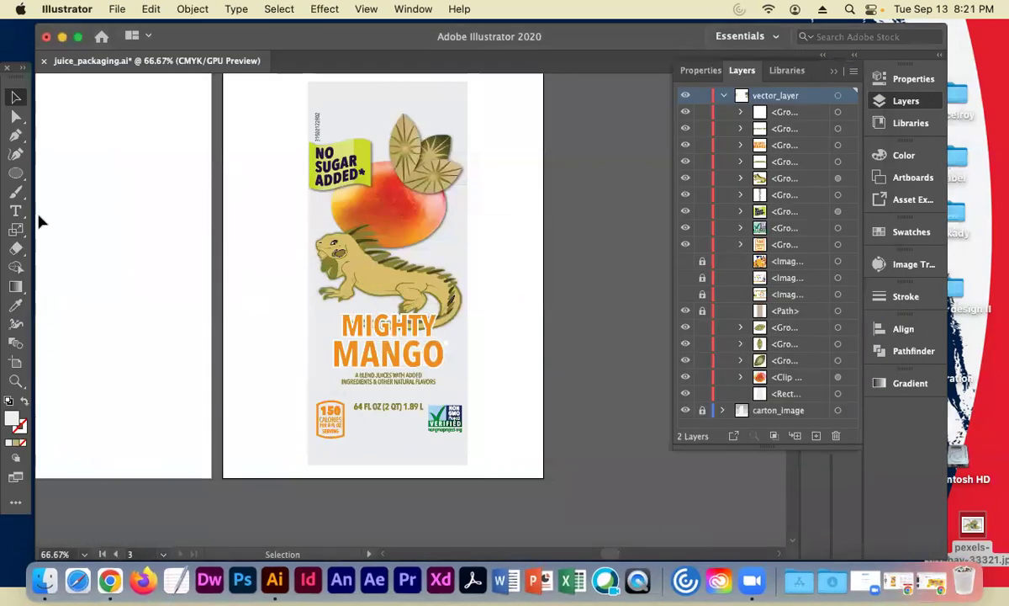
# Create a 13-point star, enlarge it considerably and place it right of the mango
pyautogui.moveTo(15, 175); pyautogui.dragTo(92, 230)
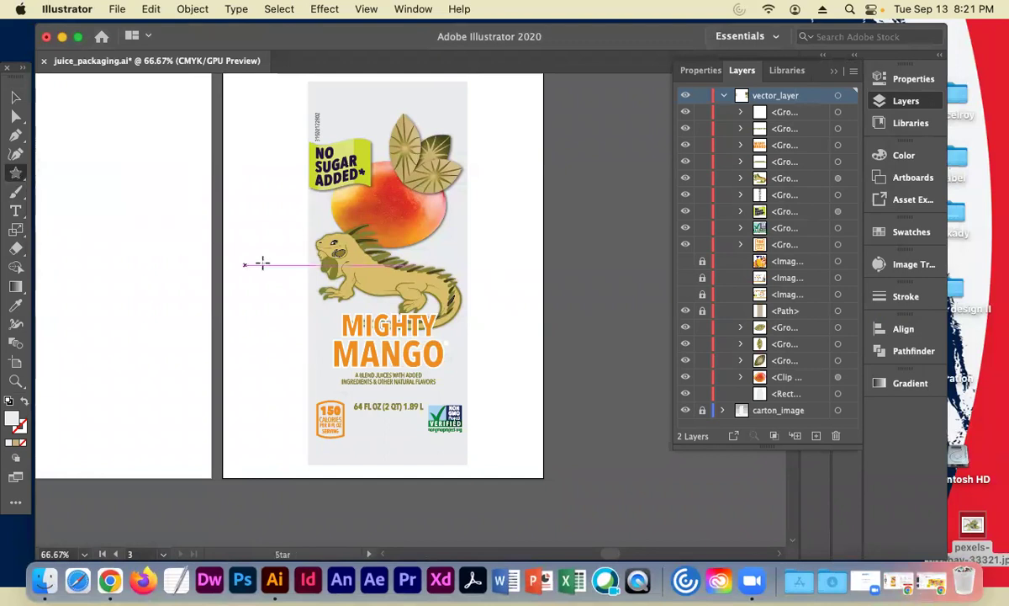
pyautogui.click(246, 230)
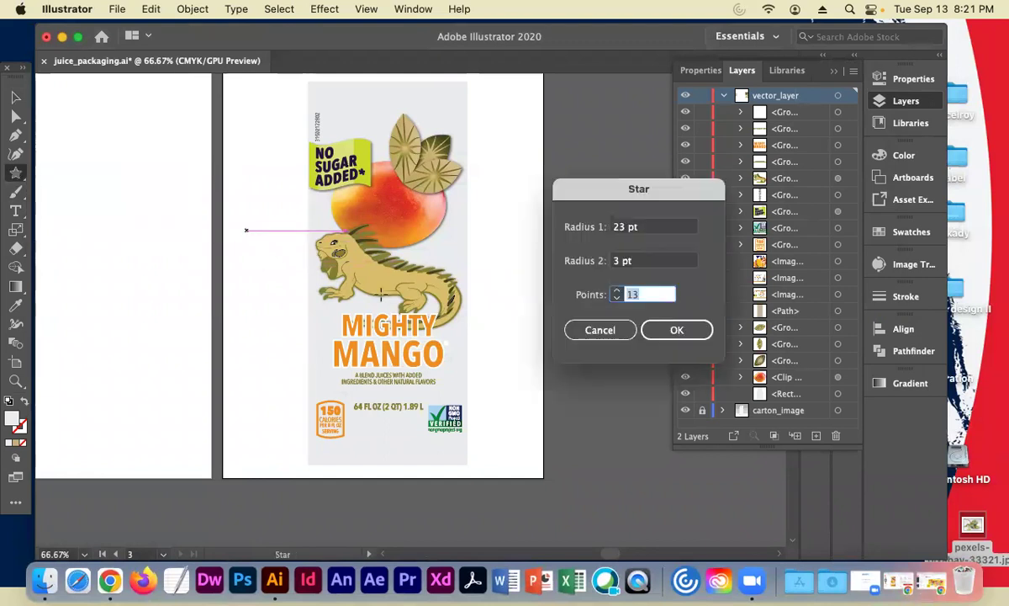
pyautogui.click(668, 330)
pyautogui.press('v')
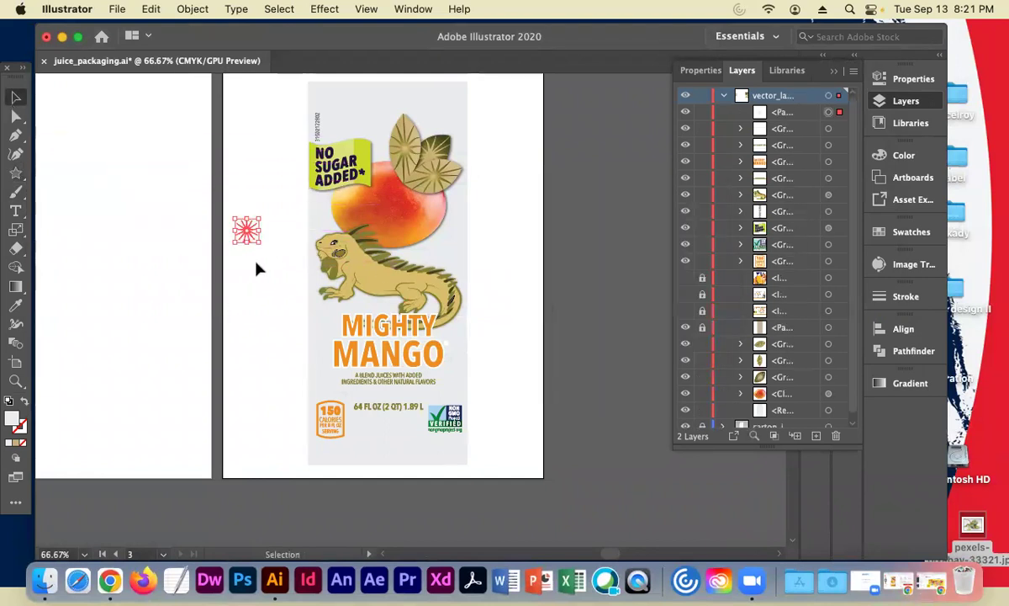
pyautogui.moveTo(259, 242); pyautogui.dragTo(402, 383)
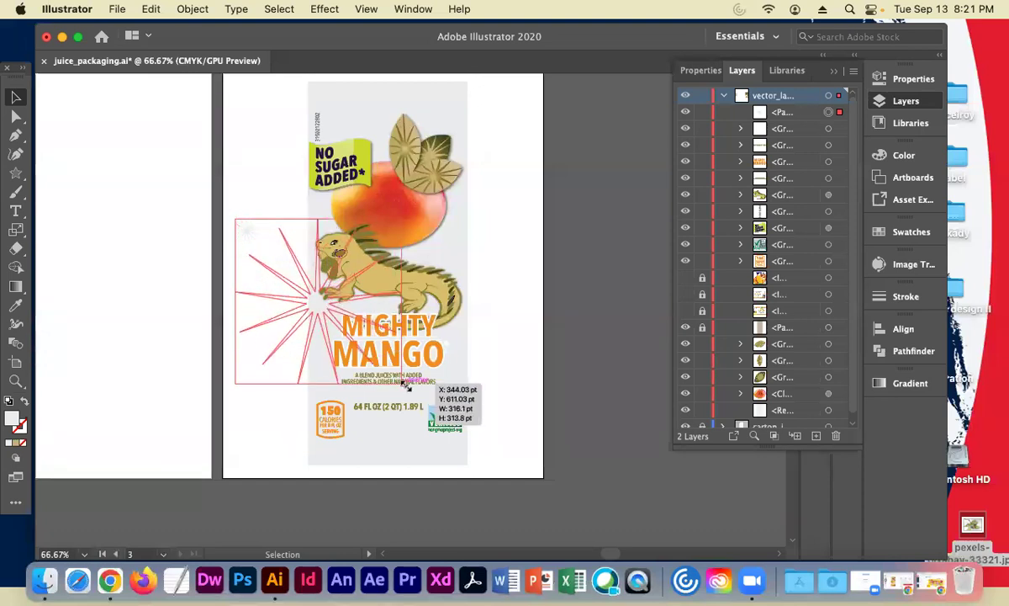
pyautogui.moveTo(311, 305); pyautogui.dragTo(467, 294)
# Colour the star with the NO SUGAR ADDED yellow-green and position it over the mango and iguana
pyautogui.press('i')
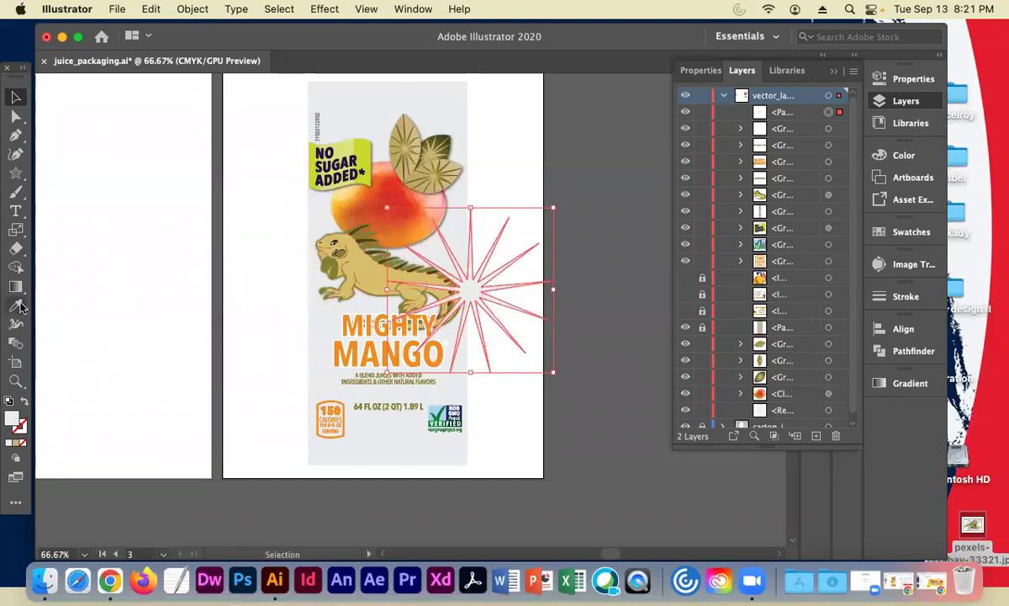
pyautogui.click(357, 156)
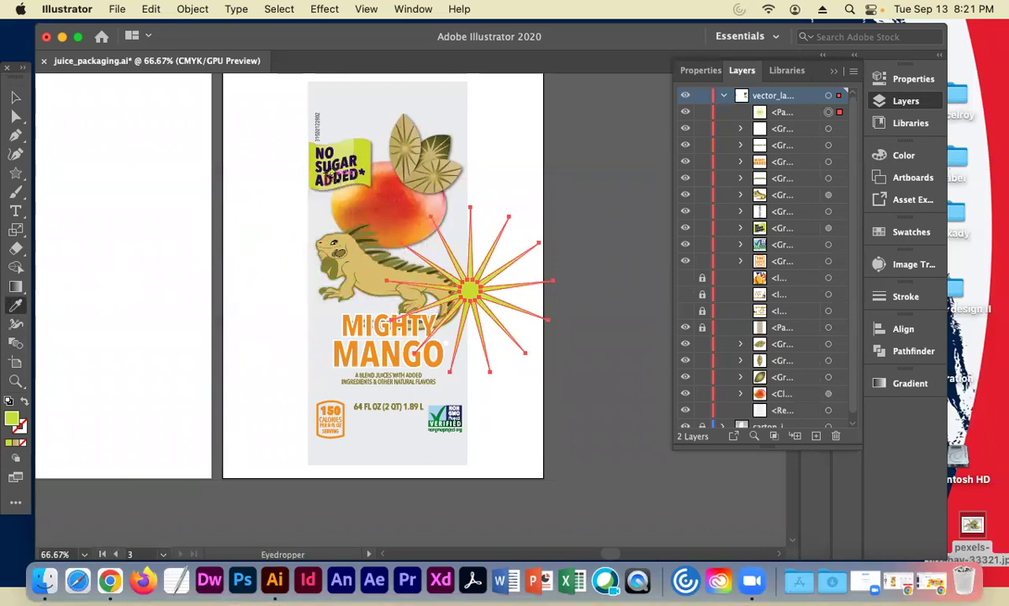
pyautogui.click(19, 99)
pyautogui.moveTo(465, 291); pyautogui.dragTo(398, 266)
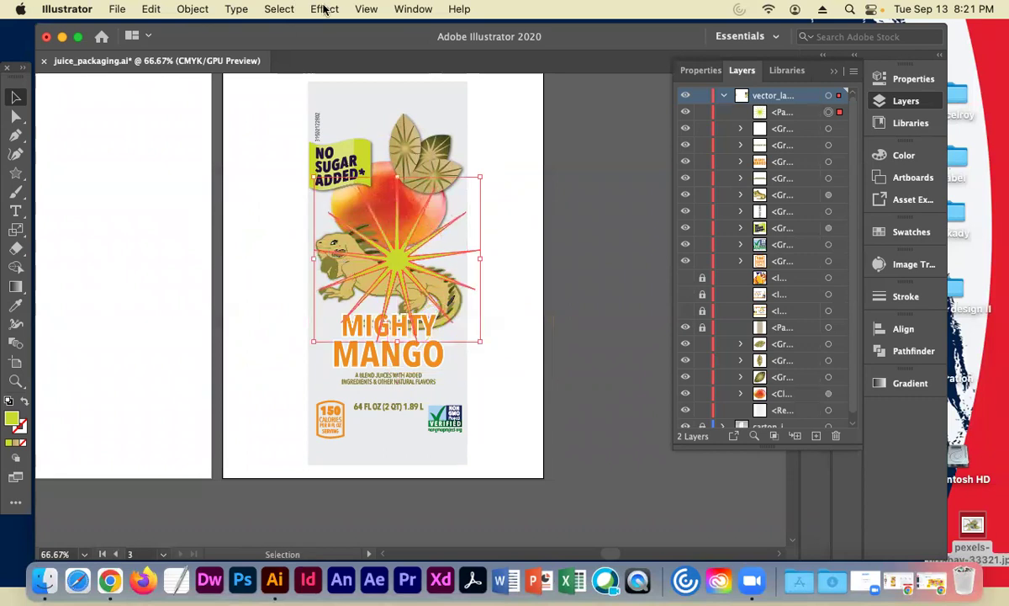
# Apply a Gaussian Blur of about 5.9 pixels to the starburst
pyautogui.click(325, 10)
pyautogui.moveTo(419, 353)
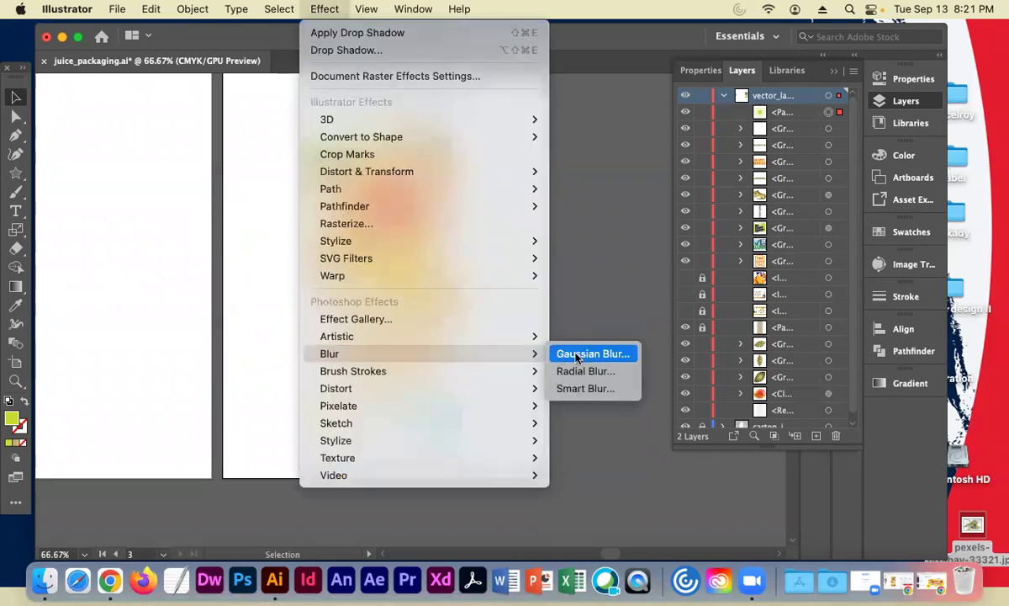
pyautogui.click(577, 357)
pyautogui.moveTo(177, 256); pyautogui.dragTo(194, 263)
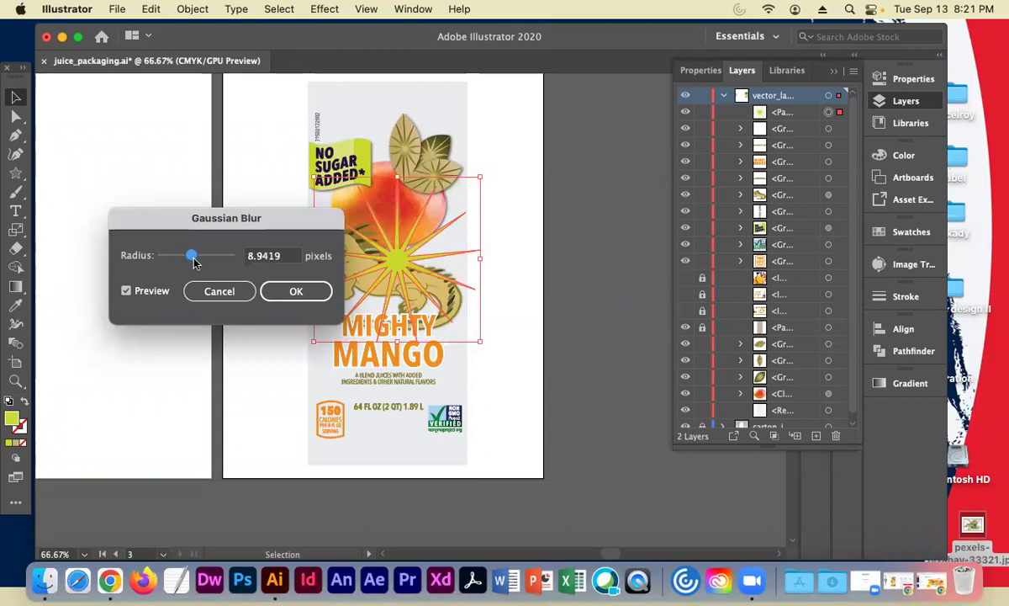
pyautogui.click(298, 294)
pyautogui.click(210, 345)
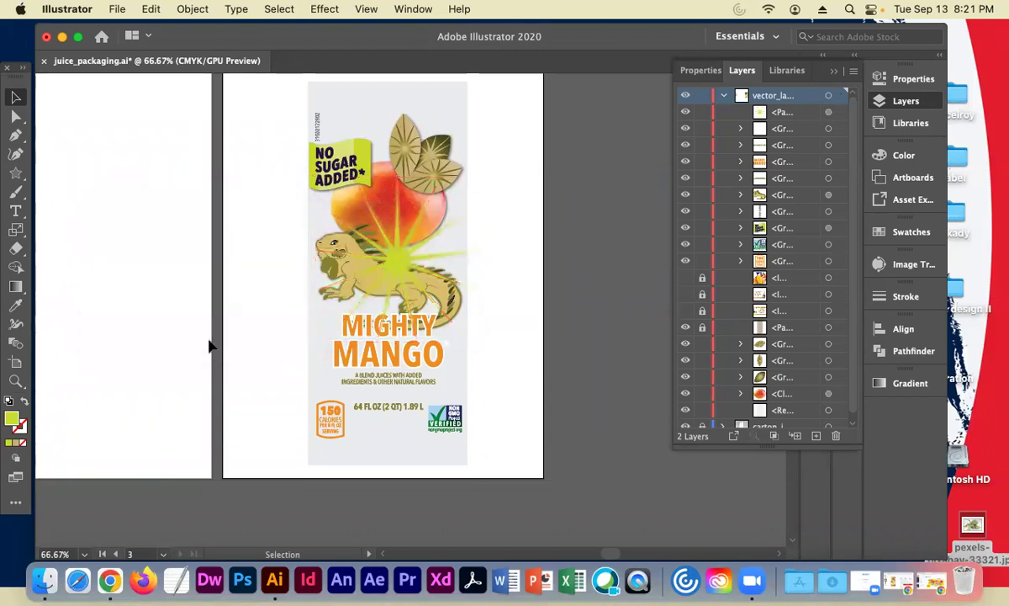
# Send the sunburst rays and the background rectangle behind everything else
pyautogui.click(396, 264)
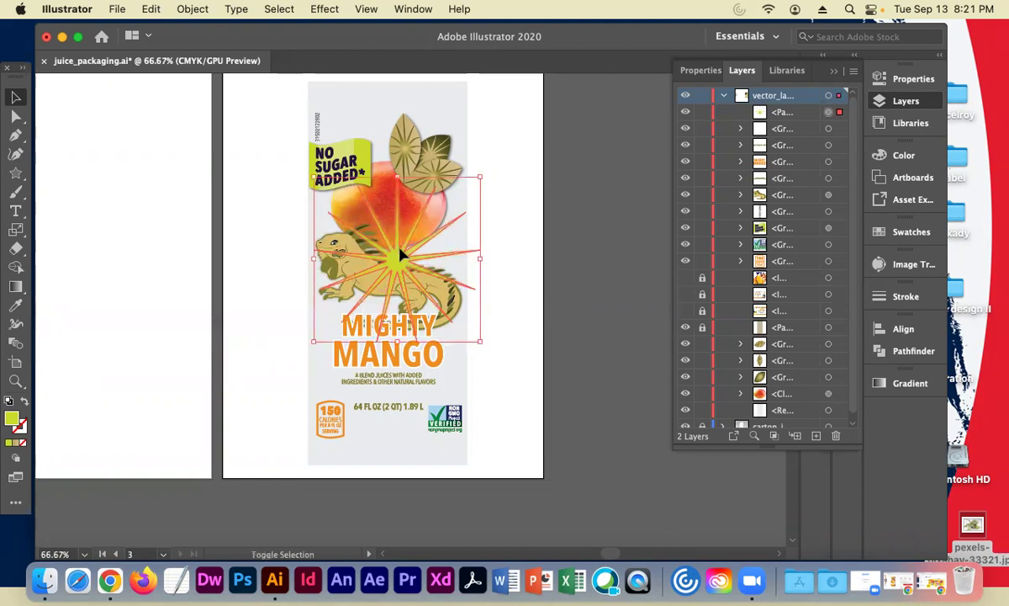
pyautogui.keyDown('shift'); pyautogui.click(375, 97); pyautogui.keyUp('shift')
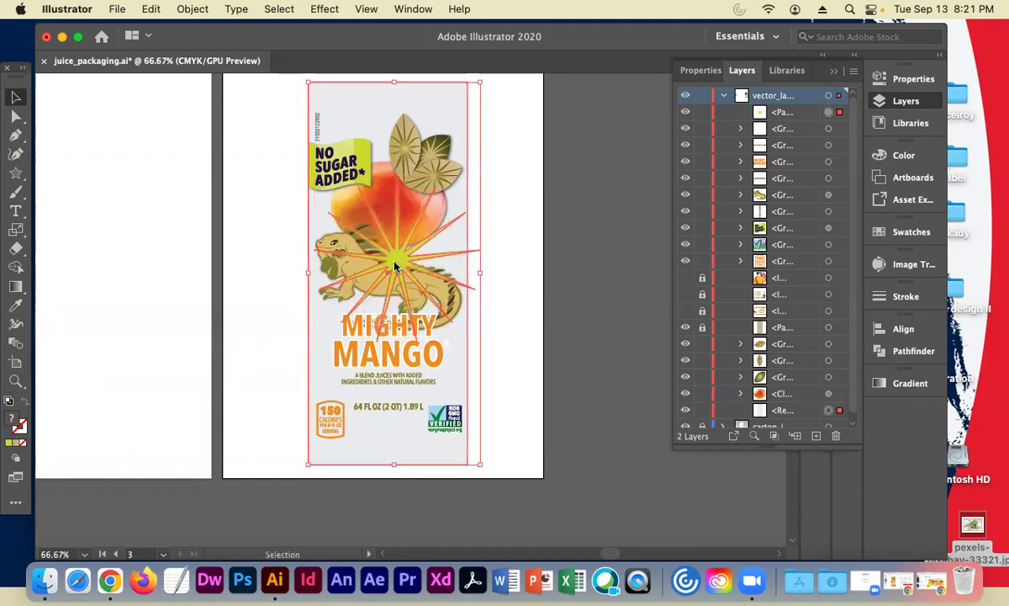
pyautogui.rightClick(373, 256)
pyautogui.click(194, 485)
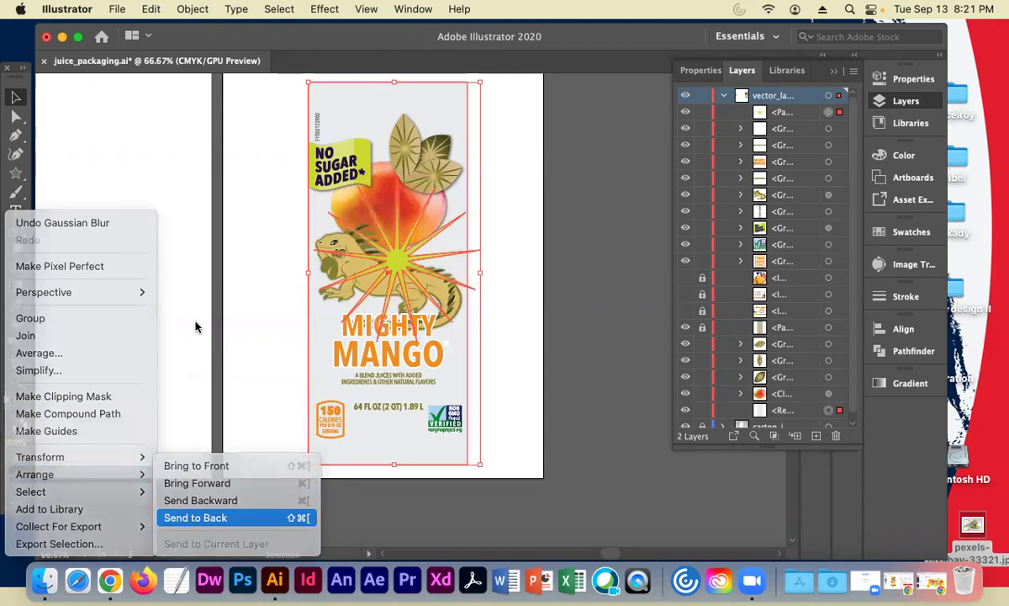
pyautogui.click(230, 280)
# Stretch the sunburst down to the panel bottom and widen it across the panel
pyautogui.click(458, 264)
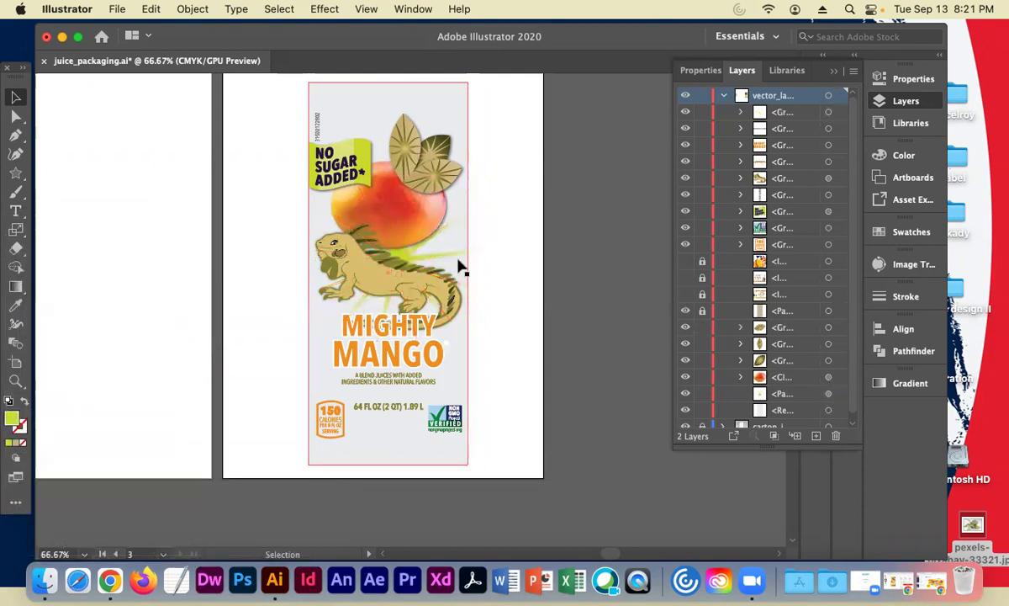
pyautogui.click(457, 257)
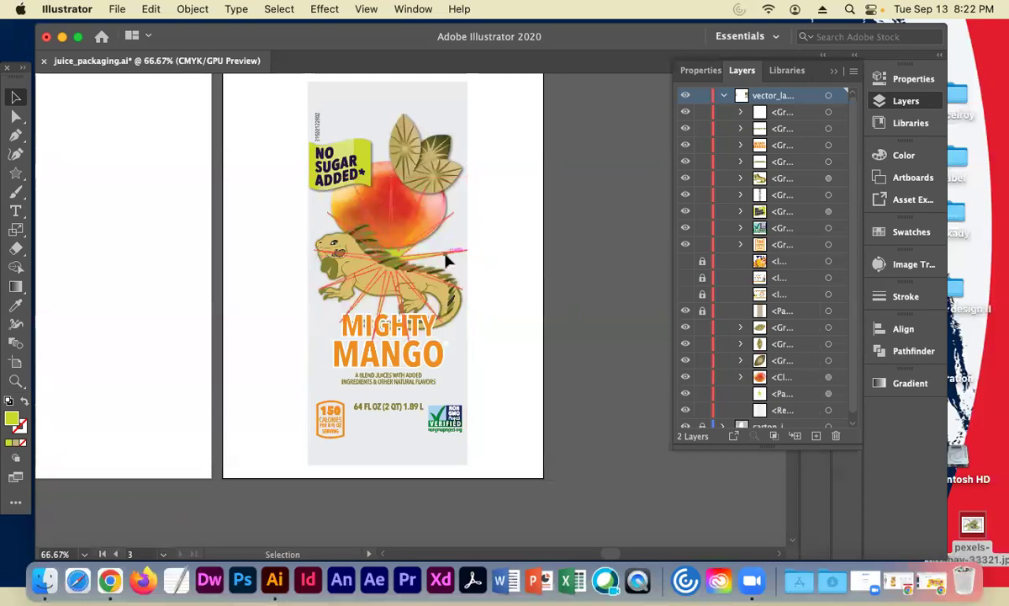
pyautogui.moveTo(414, 330); pyautogui.dragTo(415, 465)
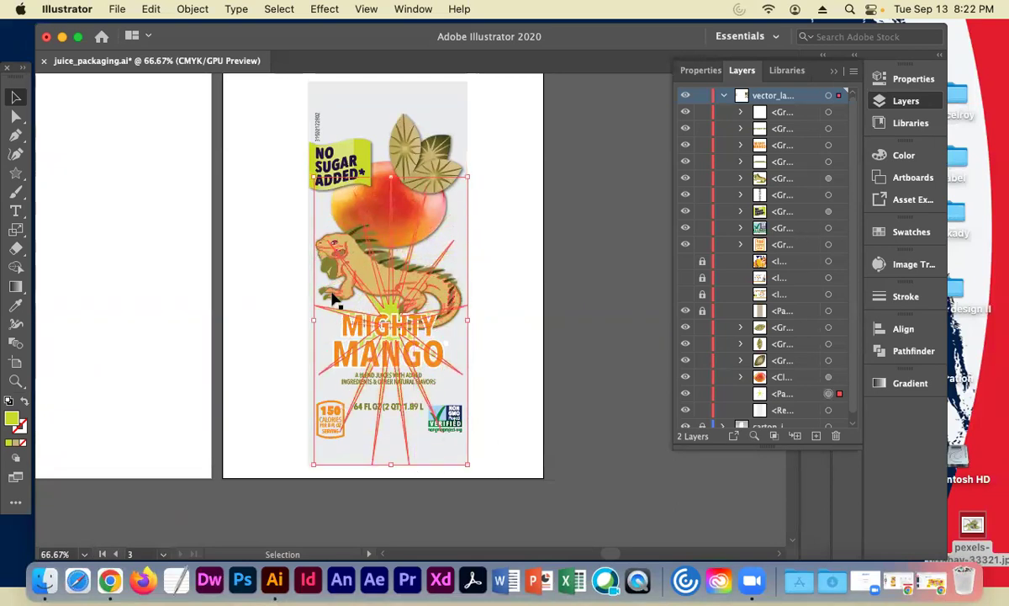
pyautogui.moveTo(393, 176); pyautogui.dragTo(402, 146)
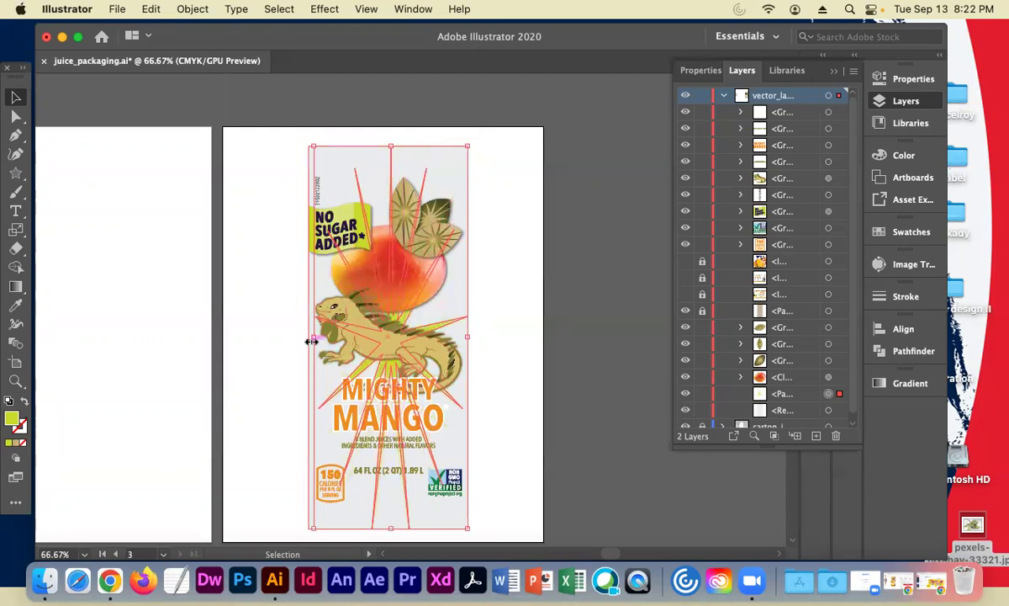
pyautogui.moveTo(313, 336); pyautogui.dragTo(311, 338)
pyautogui.moveTo(264, 309); pyautogui.dragTo(264, 309)
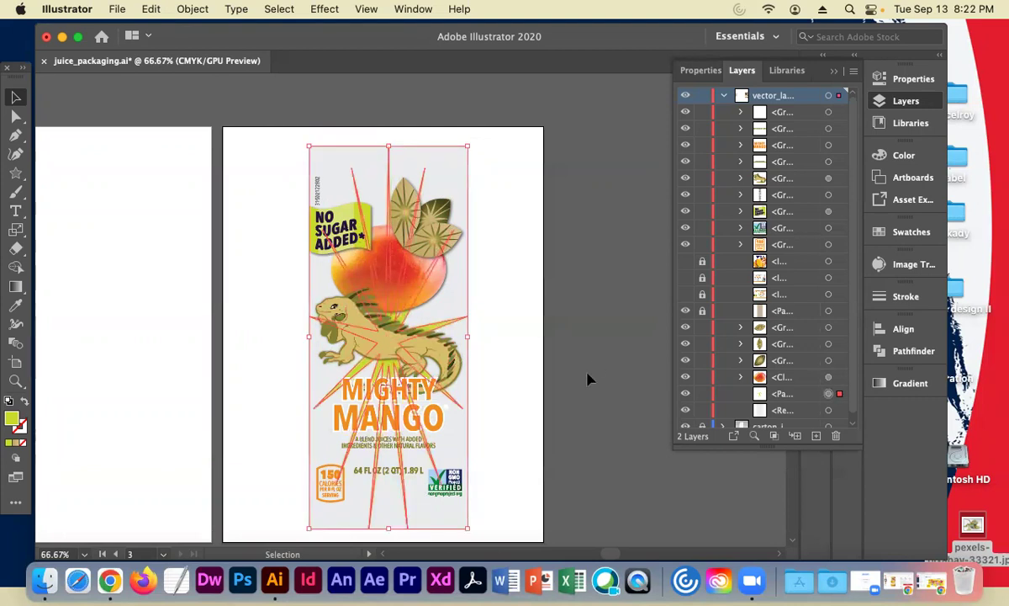
# Raise the starburst's Gaussian Blur to 63.2144 pixels, then zoom in on the mango and iguana
pyautogui.click(915, 81)
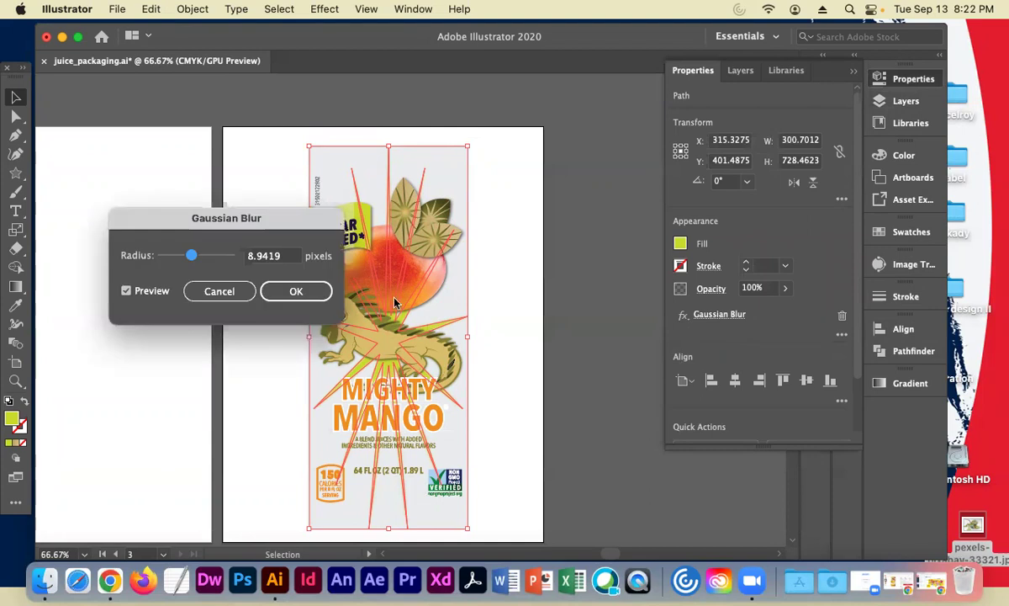
pyautogui.moveTo(190, 254); pyautogui.dragTo(214, 259)
pyautogui.click(294, 290)
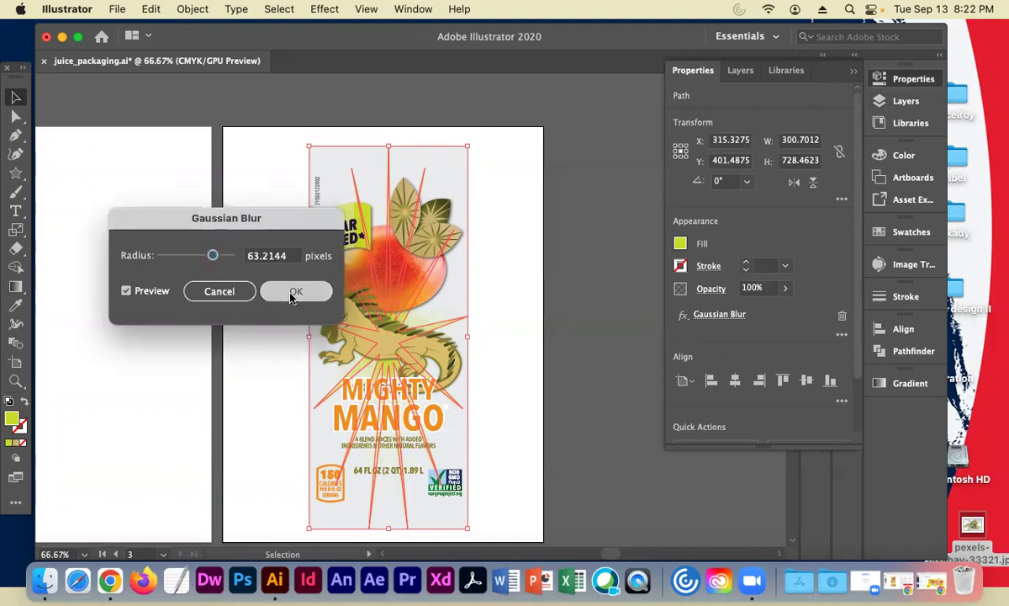
pyautogui.click(662, 308)
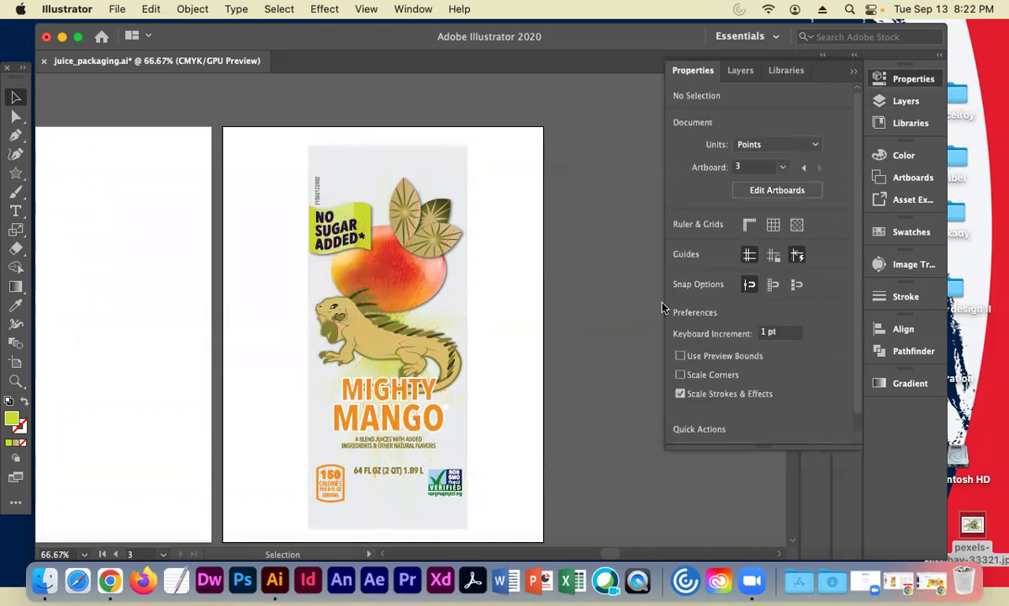
pyautogui.click(431, 326)
pyautogui.click(603, 319)
pyautogui.press('super+equal')
pyautogui.press('super+equal')
pyautogui.press('super+equal')
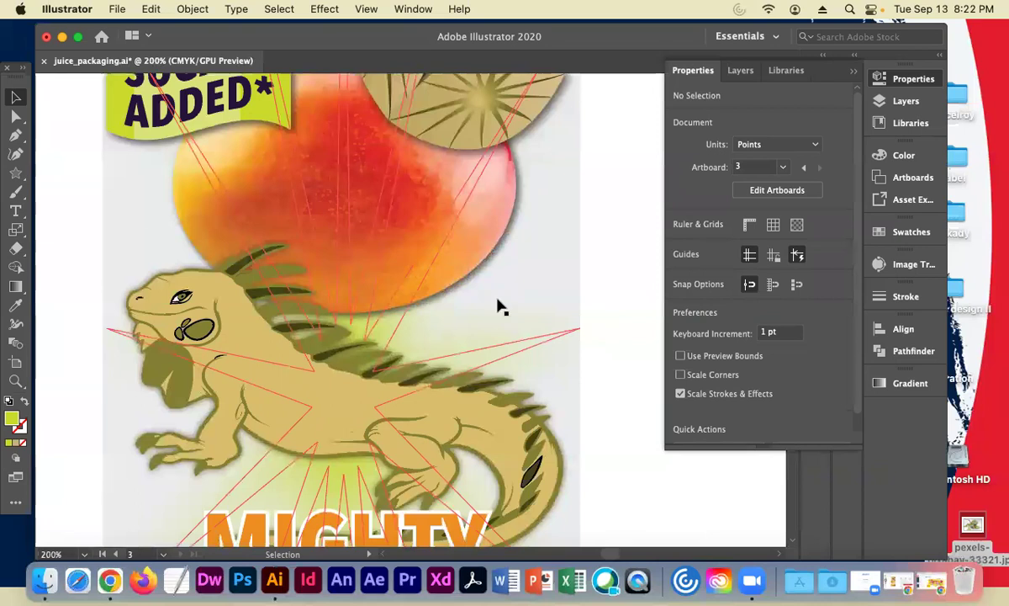
# Change the starburst's fill to white
pyautogui.click(354, 389)
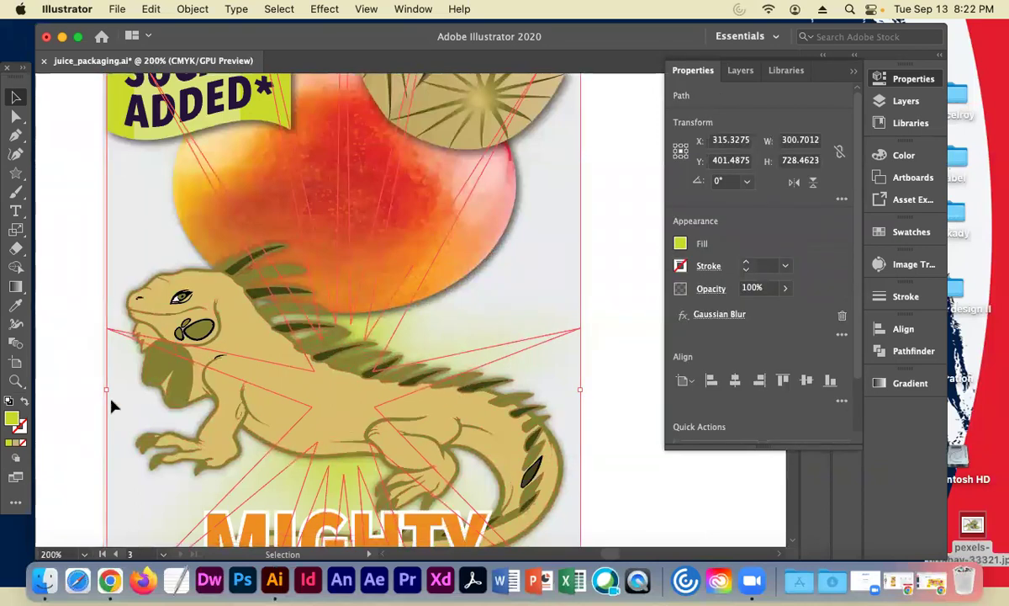
pyautogui.click(679, 244)
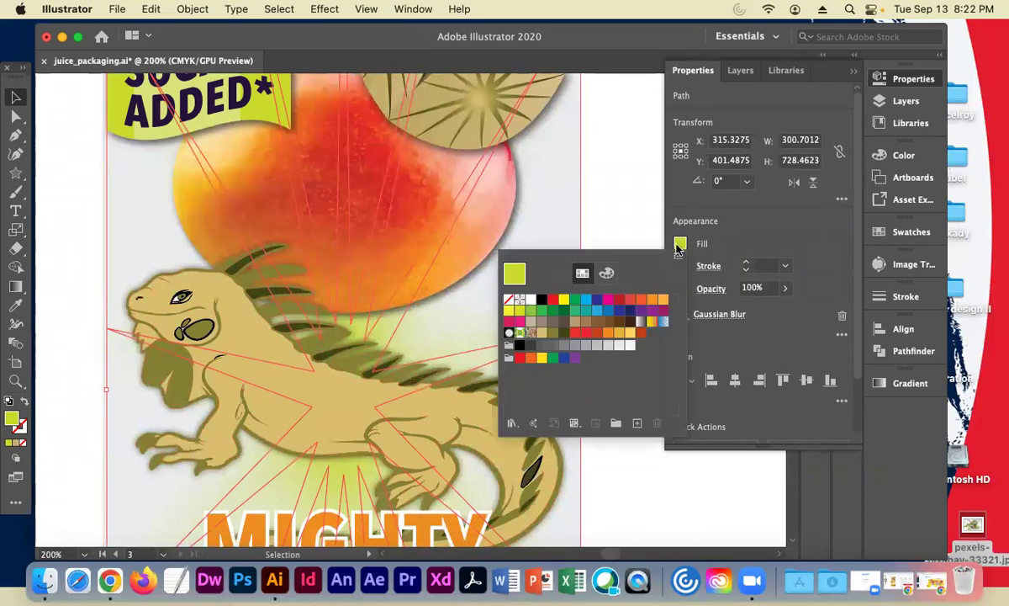
pyautogui.click(531, 299)
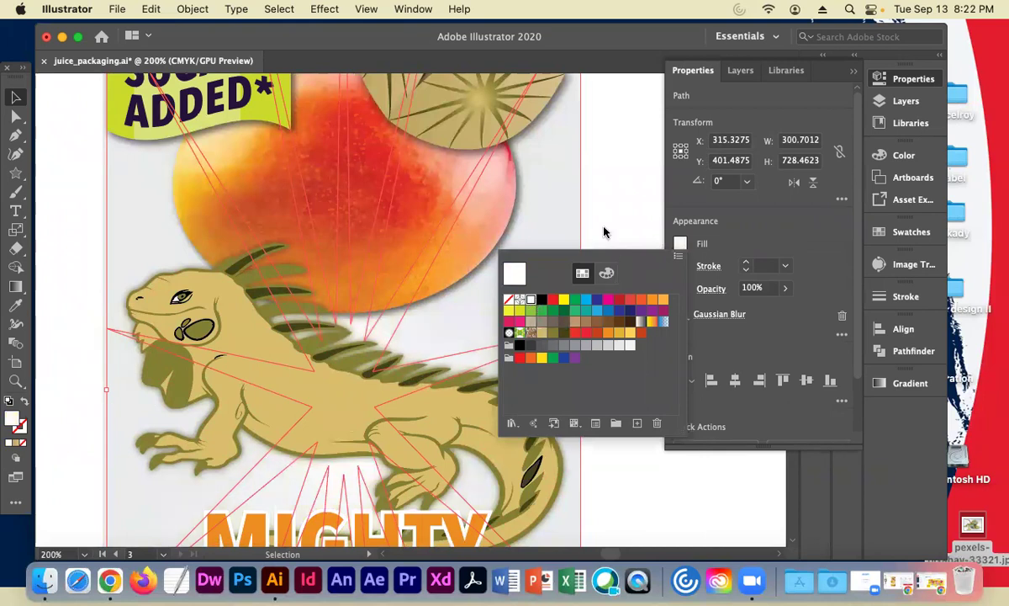
pyautogui.click(613, 204)
pyautogui.click(620, 345)
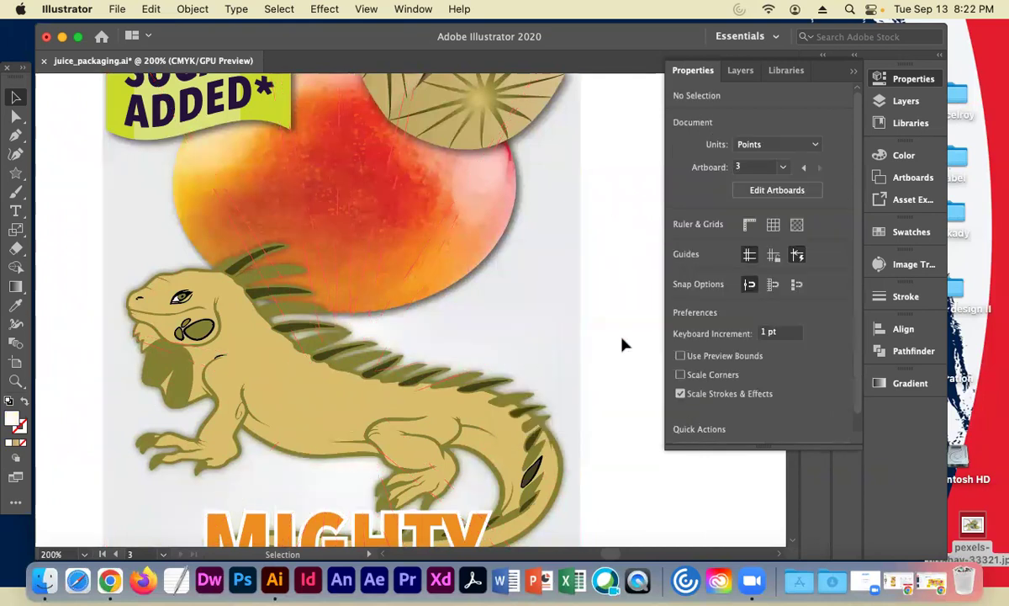
# Reduce the starburst's Gaussian Blur radius to 4.5422 pixels and zoom back out
pyautogui.click(500, 354)
pyautogui.click(719, 314)
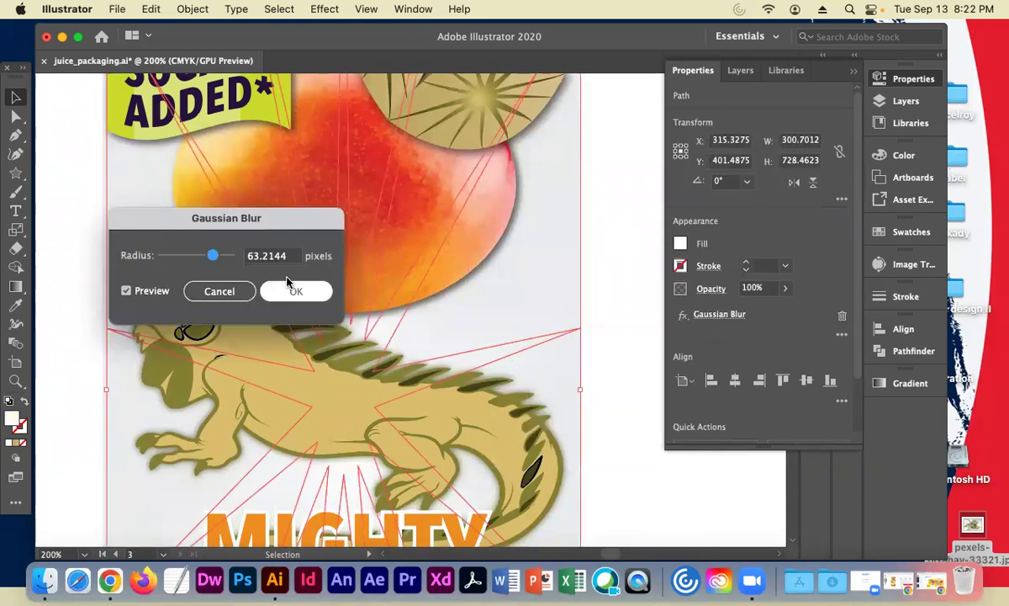
pyautogui.moveTo(209, 262); pyautogui.dragTo(174, 256)
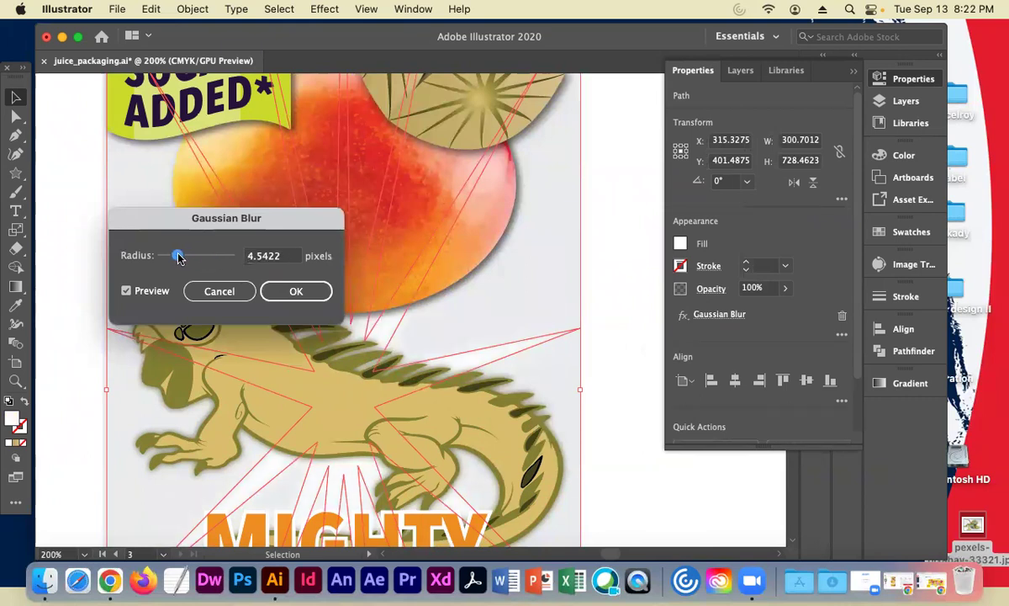
pyautogui.click(294, 290)
pyautogui.click(651, 311)
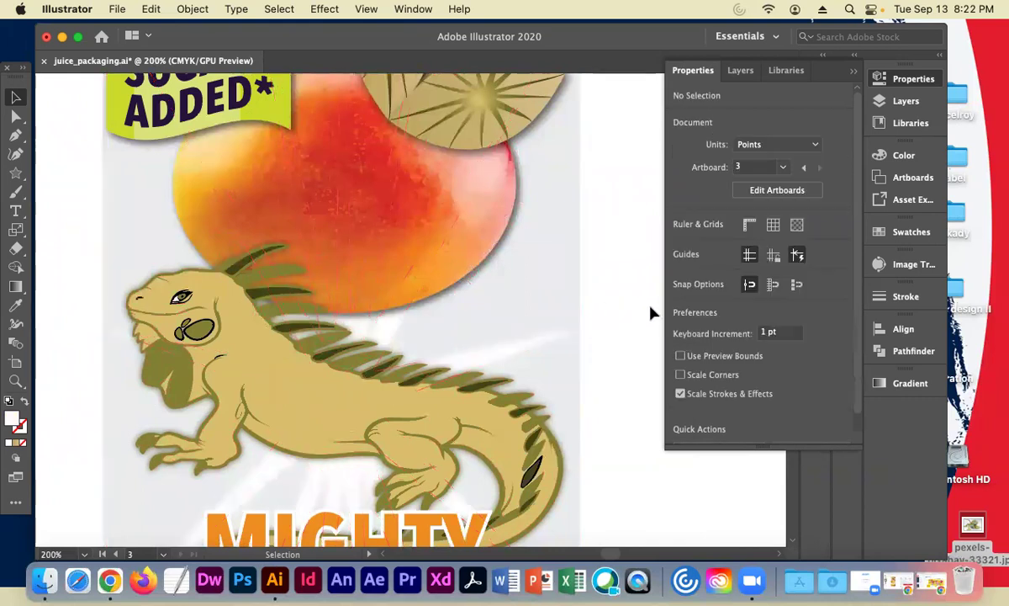
pyautogui.press('super+1')
pyautogui.press('super+minus')
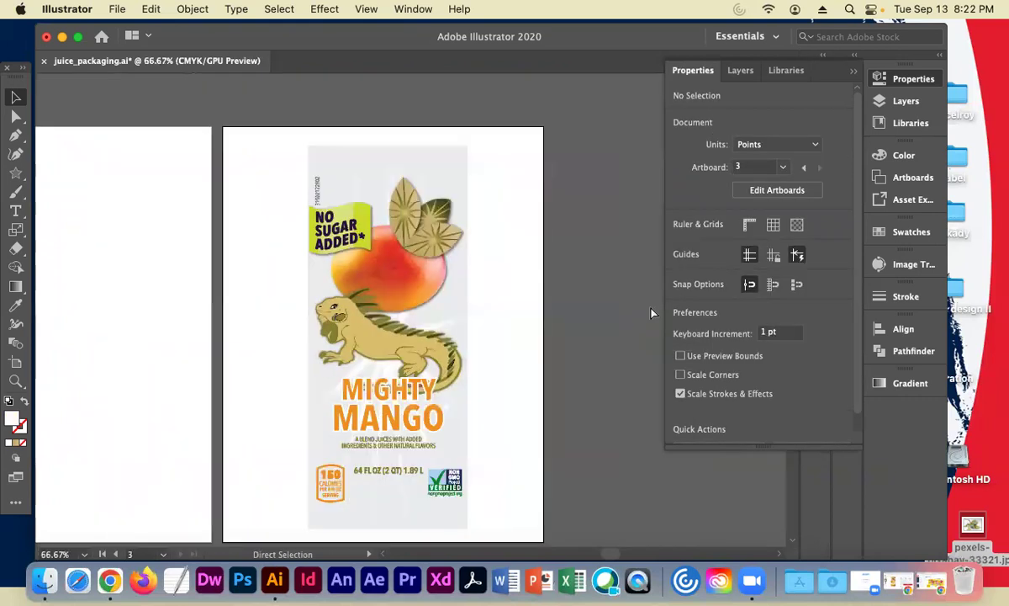
# Resize the starburst from its bottom edge so it spans down over the iguana
pyautogui.moveTo(455, 326); pyautogui.dragTo(457, 321)
pyautogui.moveTo(388, 528); pyautogui.dragTo(402, 300)
pyautogui.click(602, 300)
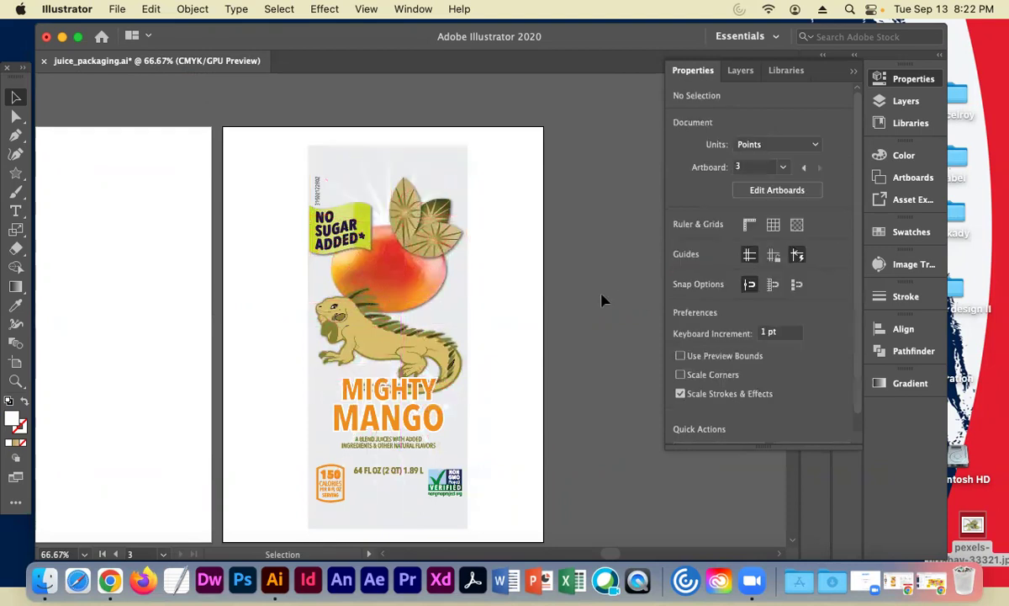
pyautogui.click(396, 174)
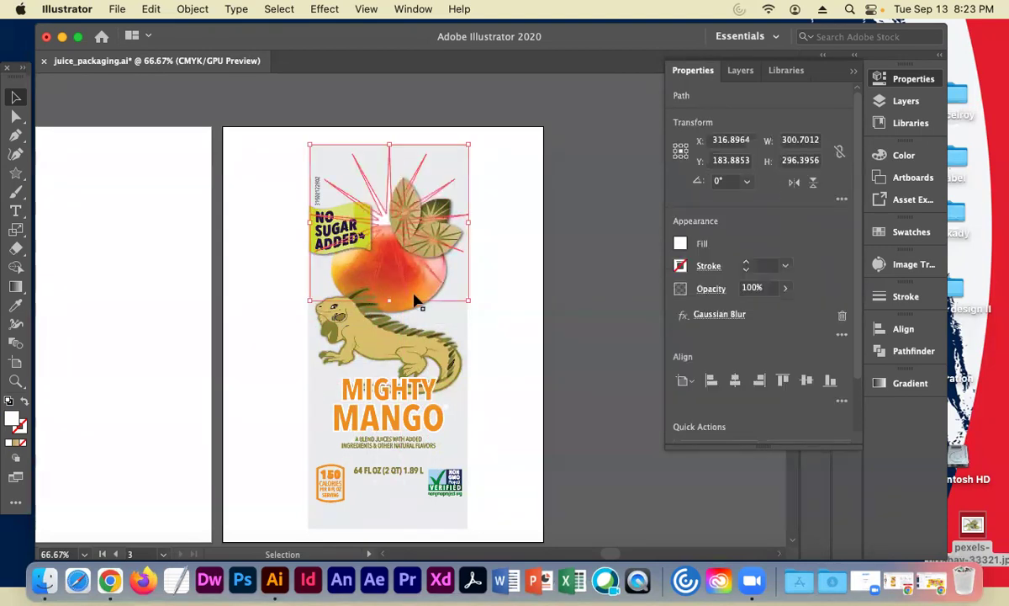
pyautogui.moveTo(388, 301); pyautogui.dragTo(390, 354)
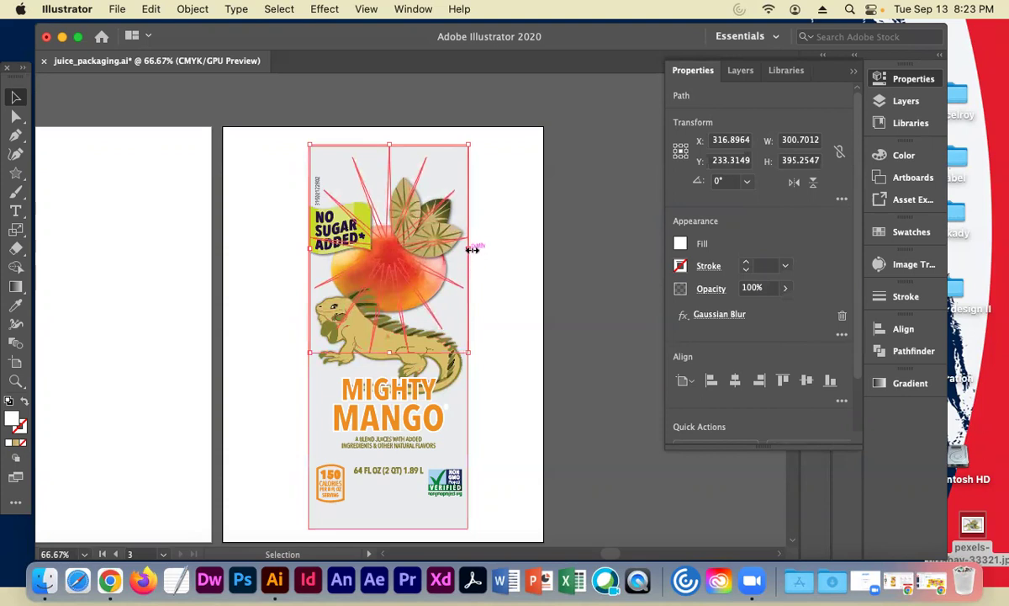
pyautogui.click(538, 266)
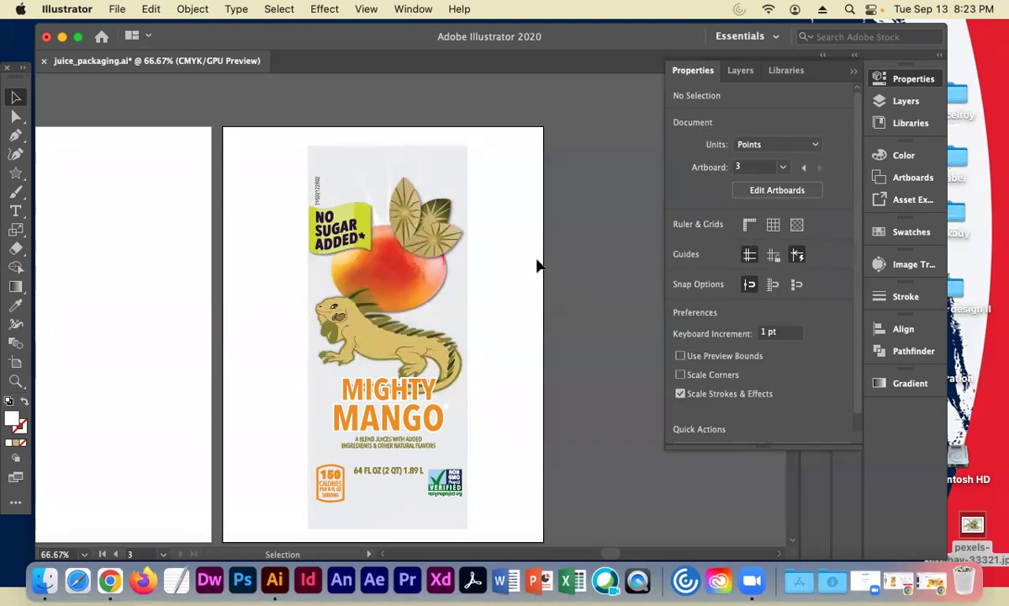
# Bring the starburst to the front, in front of the mango
pyautogui.click(389, 182)
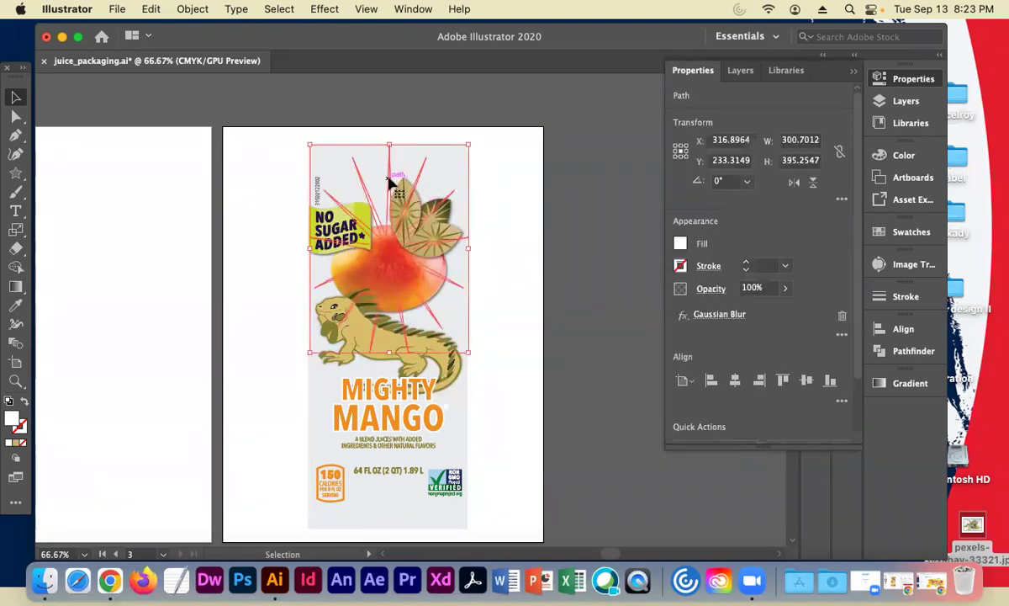
pyautogui.rightClick(388, 181)
pyautogui.moveTo(95, 475)
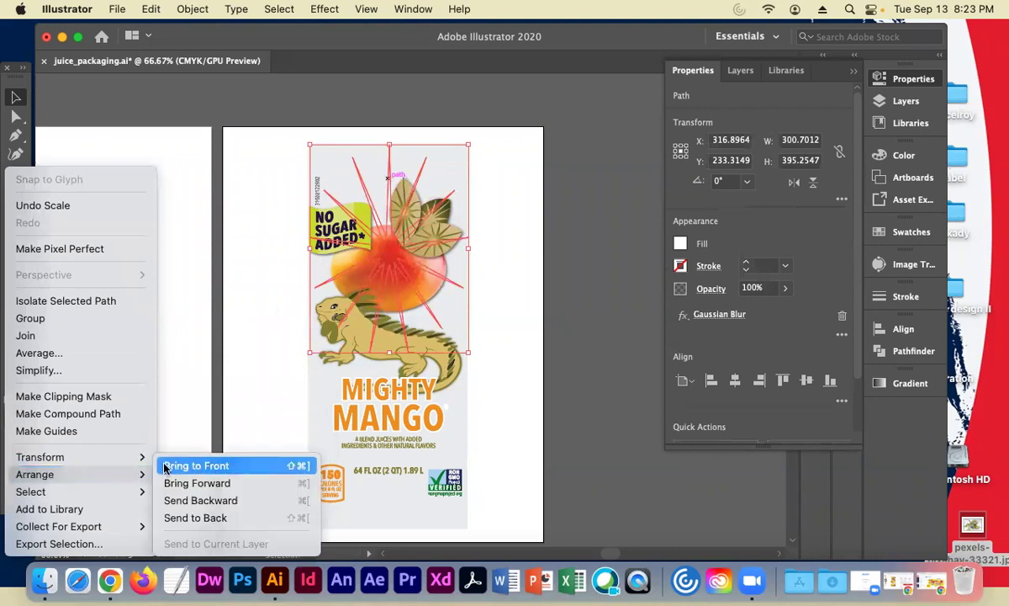
pyautogui.click(195, 465)
pyautogui.click(568, 372)
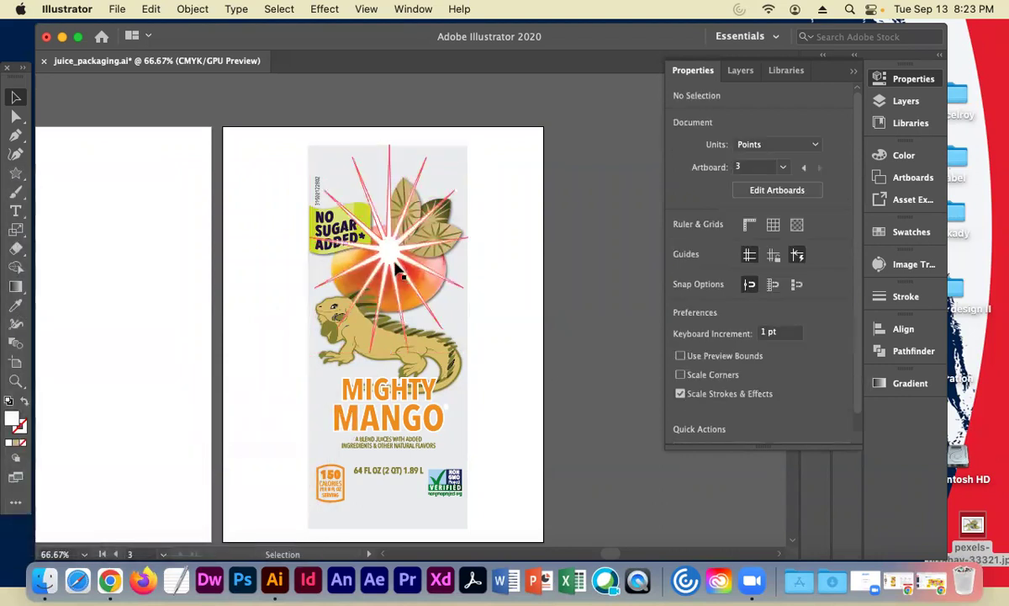
# Set the starburst's opacity to 19% and shrink it to about 106 × 110 pt
pyautogui.click(397, 266)
pyautogui.click(785, 288)
pyautogui.moveTo(782, 309); pyautogui.dragTo(707, 305)
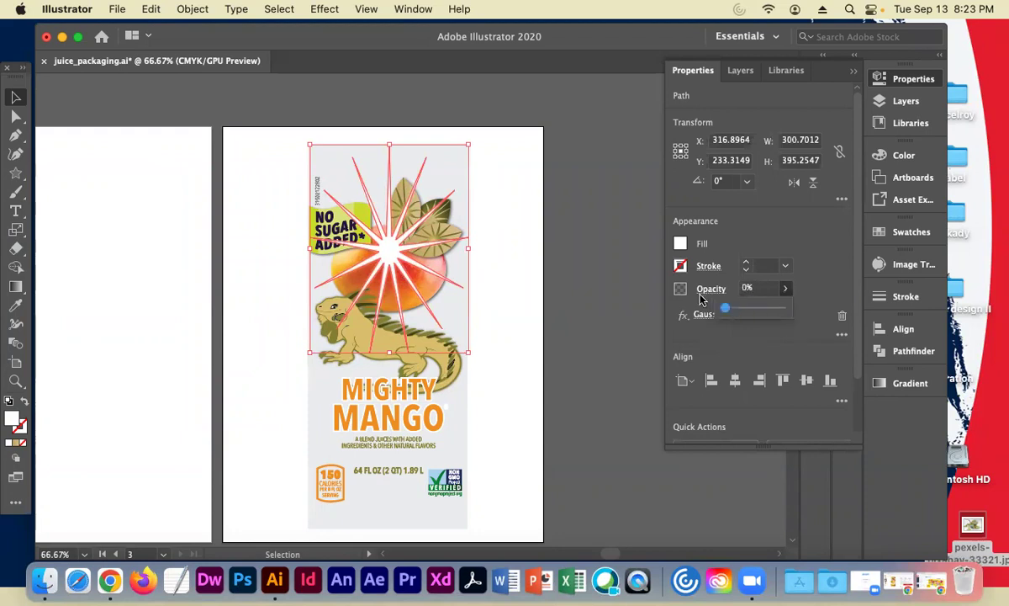
pyautogui.click(589, 305)
pyautogui.click(399, 269)
pyautogui.click(786, 288)
pyautogui.moveTo(728, 309); pyautogui.dragTo(735, 310)
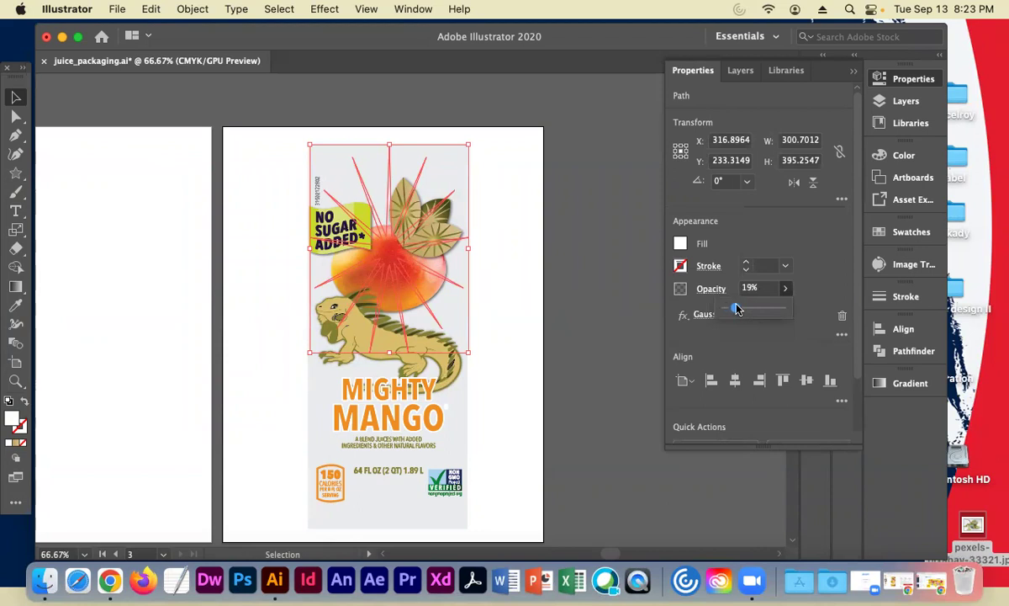
pyautogui.click(577, 273)
pyautogui.click(414, 276)
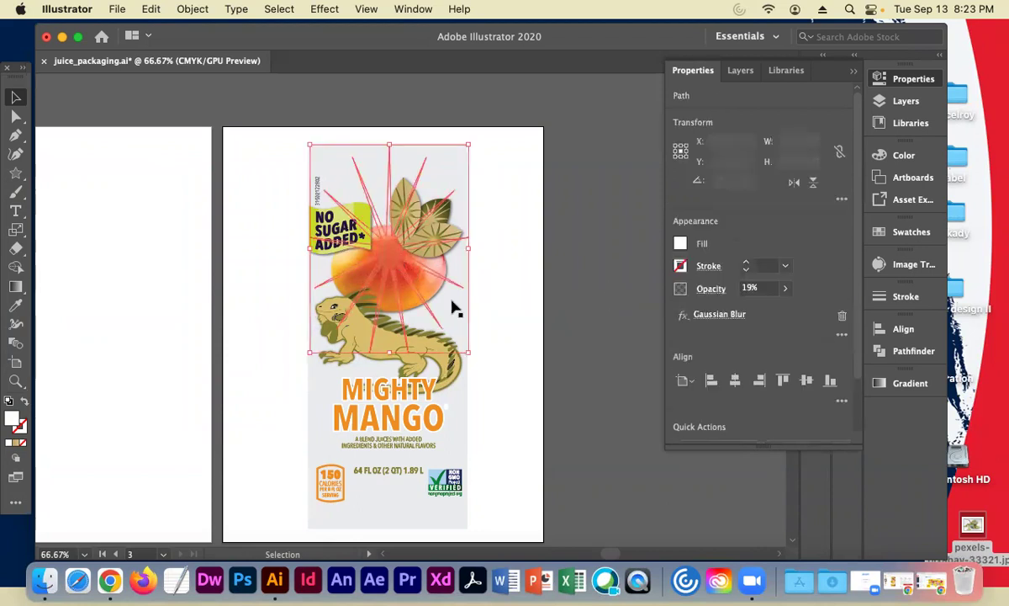
pyautogui.moveTo(468, 351)
pyautogui.mouseDown()
pyautogui.moveTo(413, 313)
pyautogui.moveTo(365, 202)
pyautogui.moveTo(393, 277)
pyautogui.moveTo(425, 285)
pyautogui.moveTo(417, 298)
pyautogui.mouseUp()
# Place the small starburst at the mango's lower right and eyedrop the NO SUGAR ADDED yellow-green onto it
pyautogui.click(172, 252)
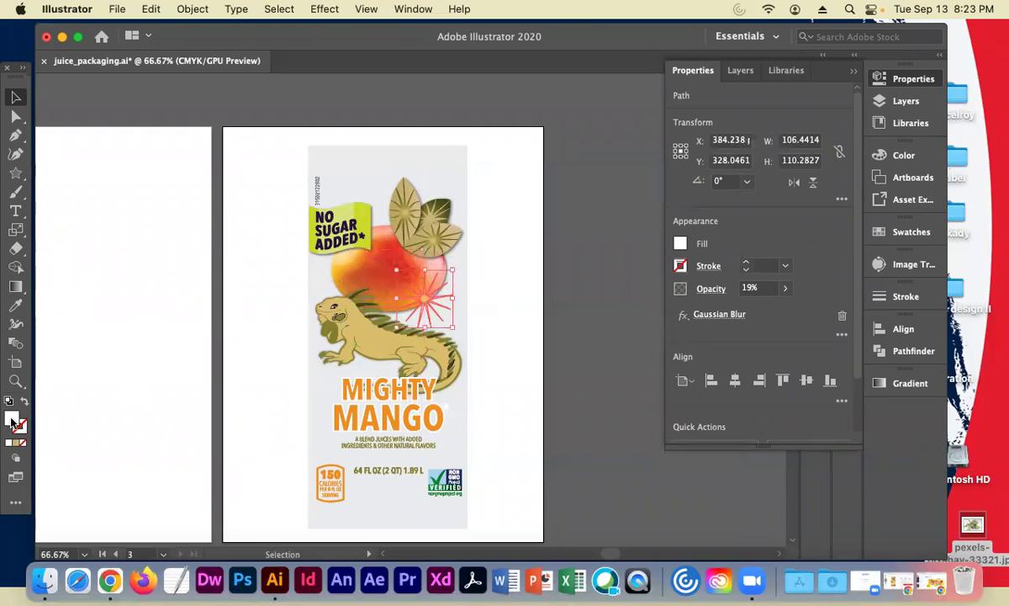
pyautogui.click(15, 305)
pyautogui.click(367, 207)
pyautogui.click(15, 97)
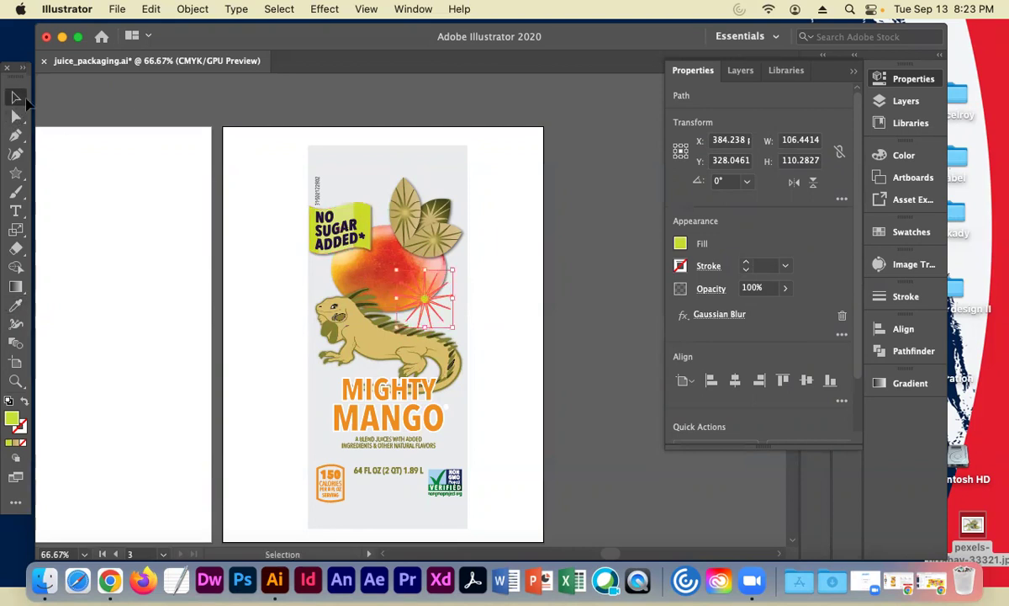
pyautogui.click(139, 101)
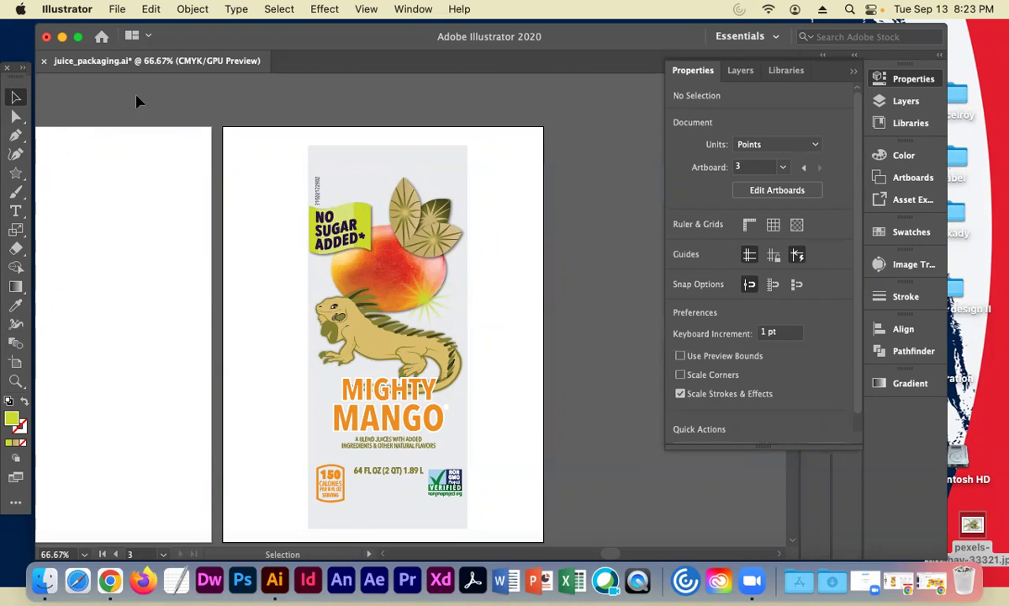
# Apply a Craquelure texture effect to the iguana's body path
pyautogui.press('super+equal')
pyautogui.press('super+equal')
pyautogui.press('super+equal')
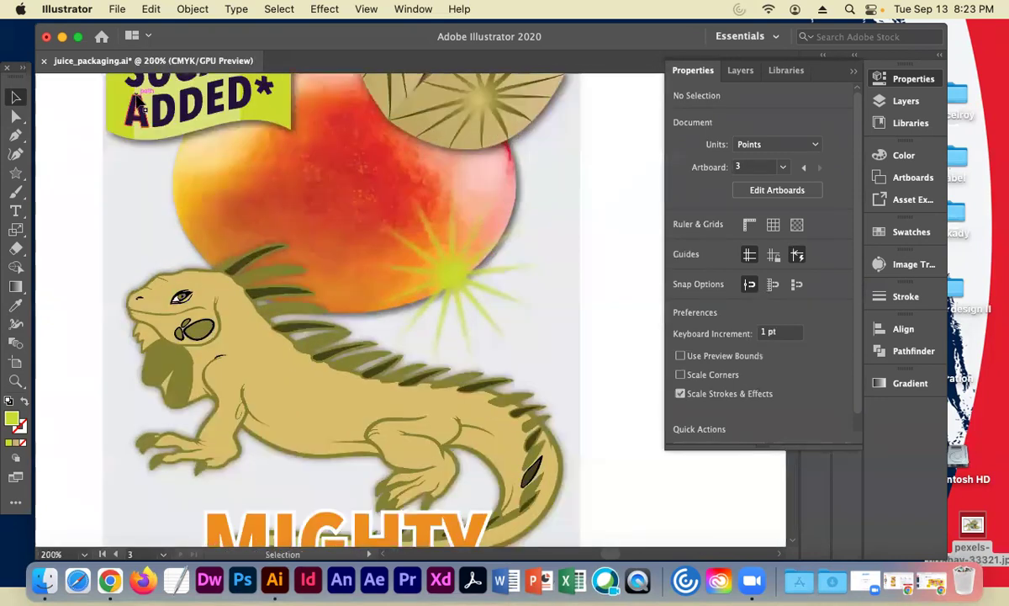
pyautogui.click(17, 117)
pyautogui.click(311, 374)
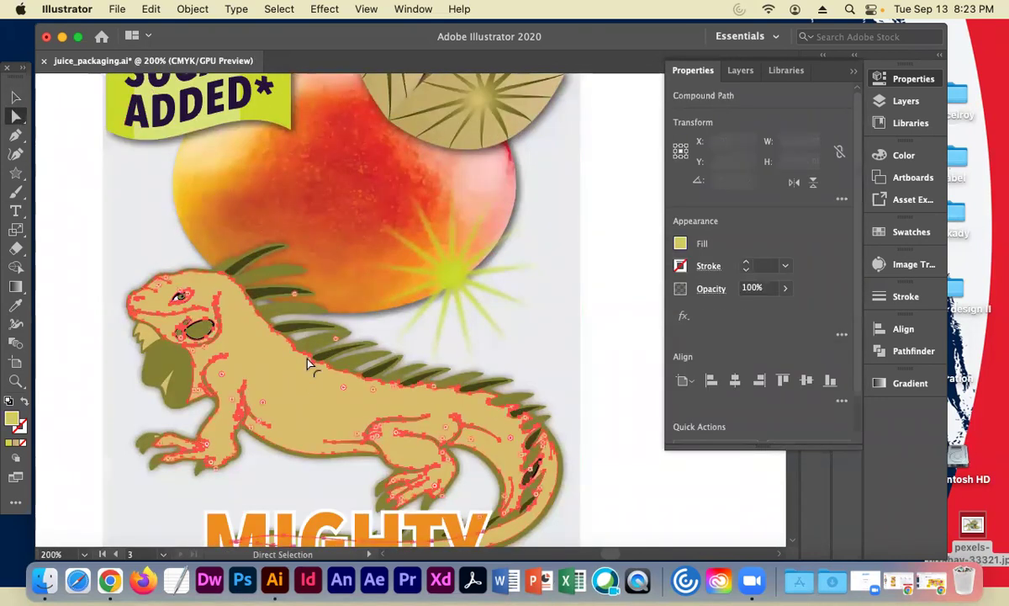
pyautogui.click(333, 10)
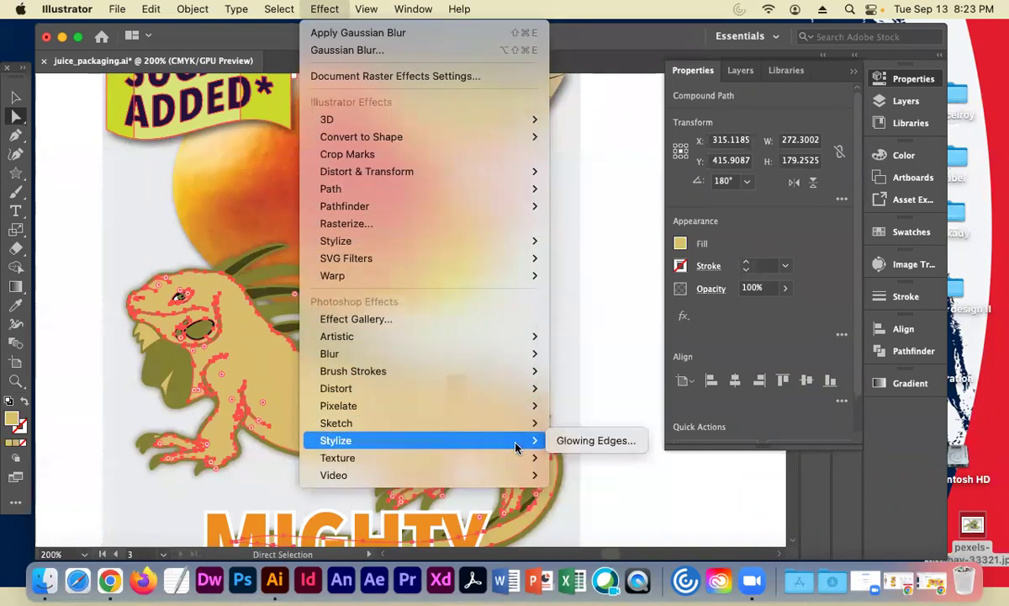
pyautogui.moveTo(515, 457)
pyautogui.click(568, 459)
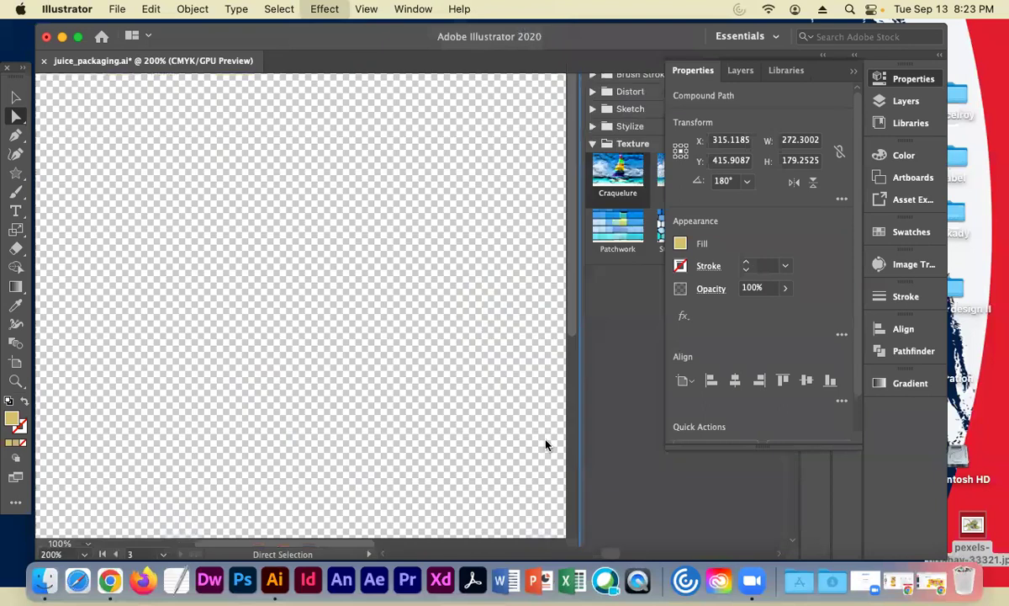
pyautogui.click(946, 64)
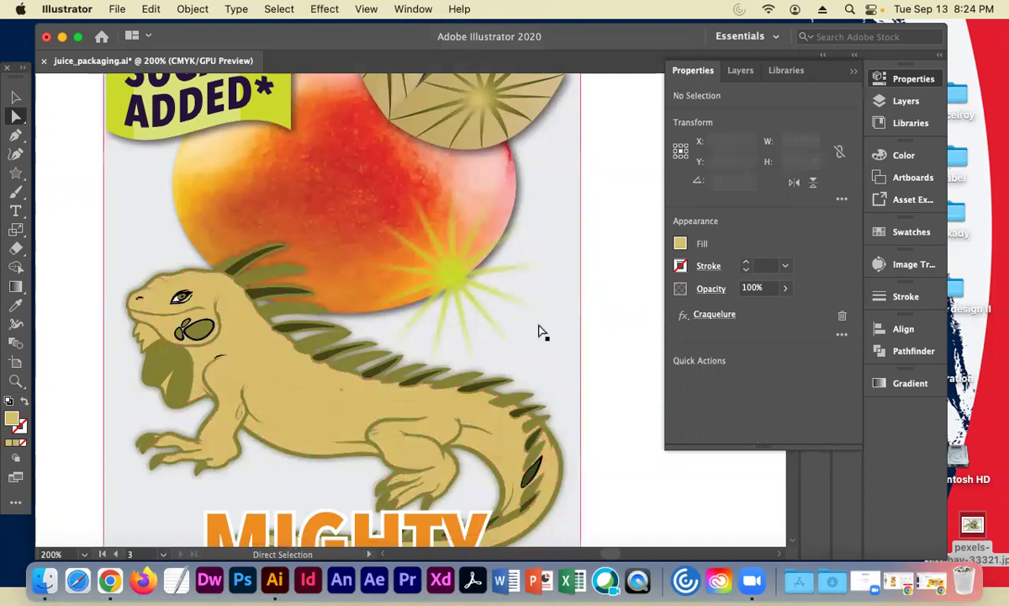
# Apply Craquelure to the iguana's throat flap as well
pyautogui.click(319, 347)
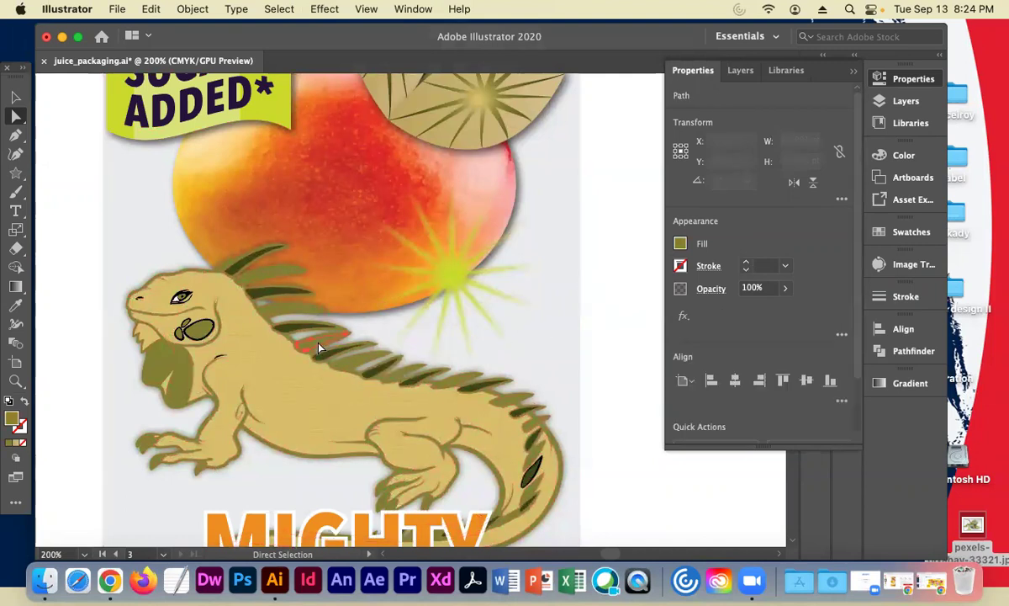
pyautogui.click(152, 373)
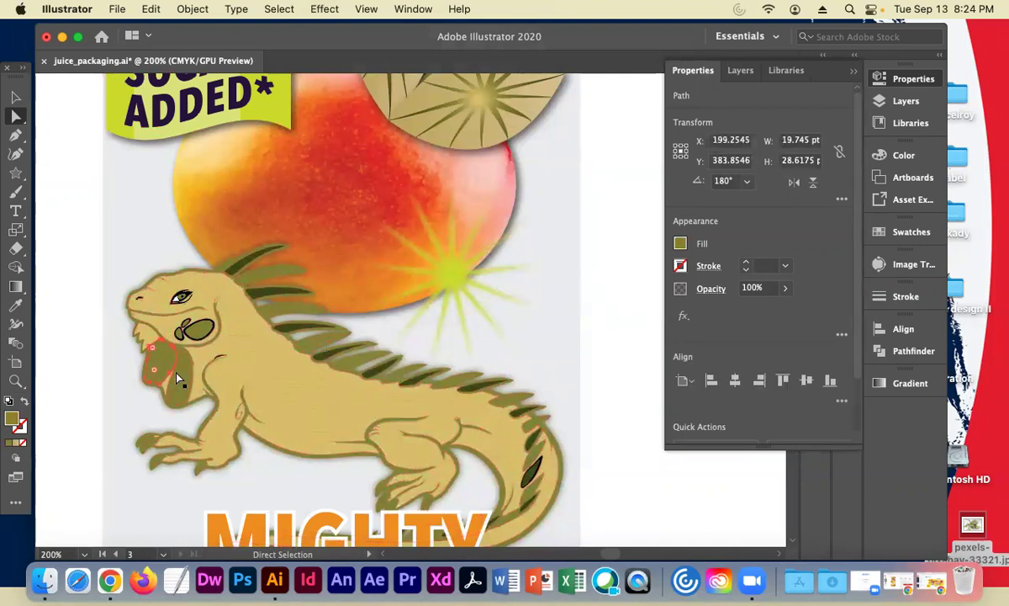
pyautogui.keyDown('shift'); pyautogui.click(183, 385); pyautogui.keyUp('shift')
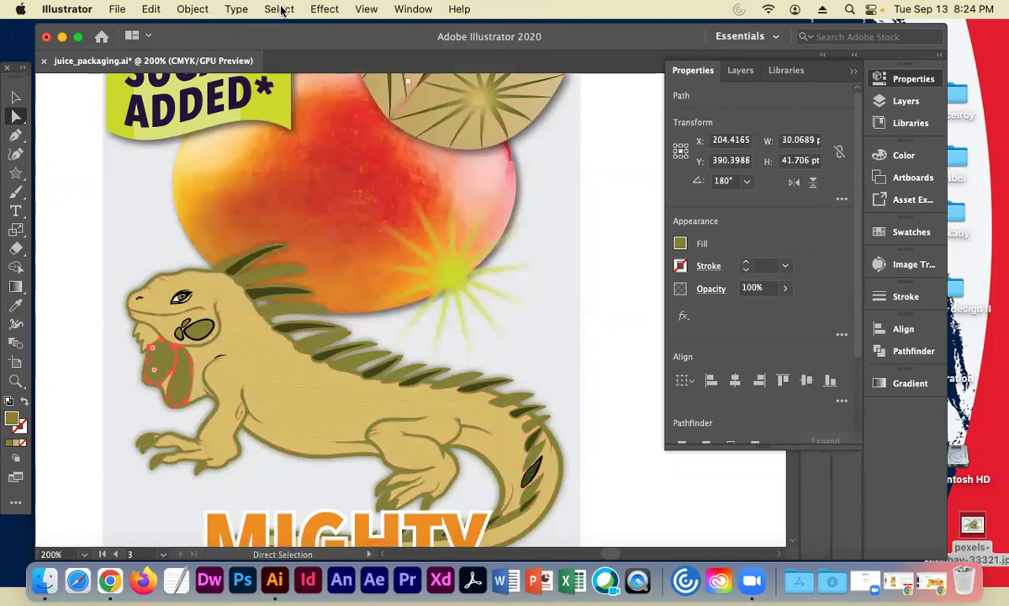
pyautogui.click(325, 8)
pyautogui.click(320, 30)
pyautogui.click(63, 227)
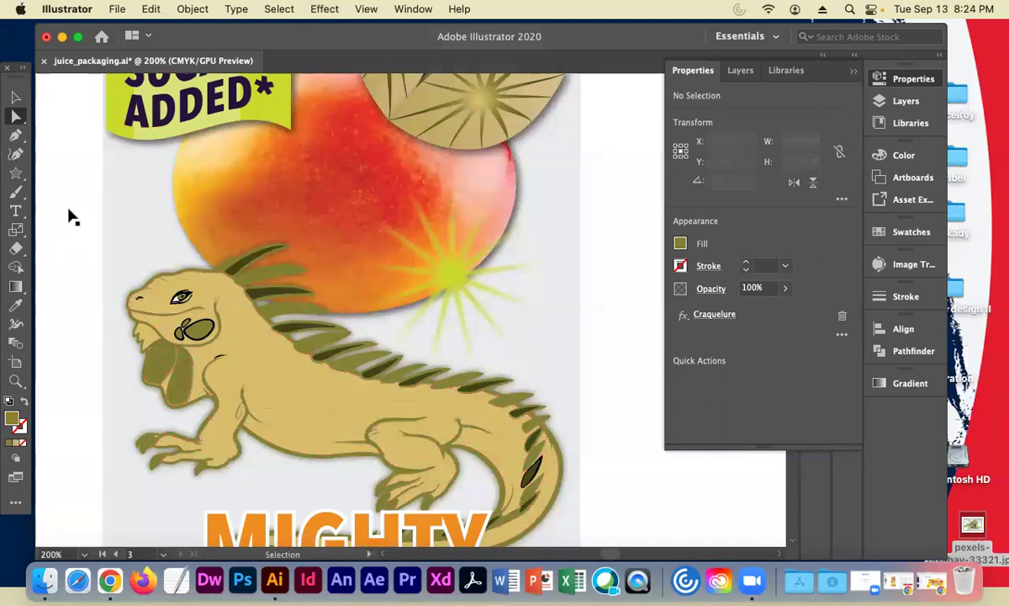
# Zoom in to inspect the iguana's head, then zoom back out to the whole label
pyautogui.press('super+equal')
pyautogui.press('super+equal')
pyautogui.press('super+equal')
pyautogui.scroll(-10, 396, 269)
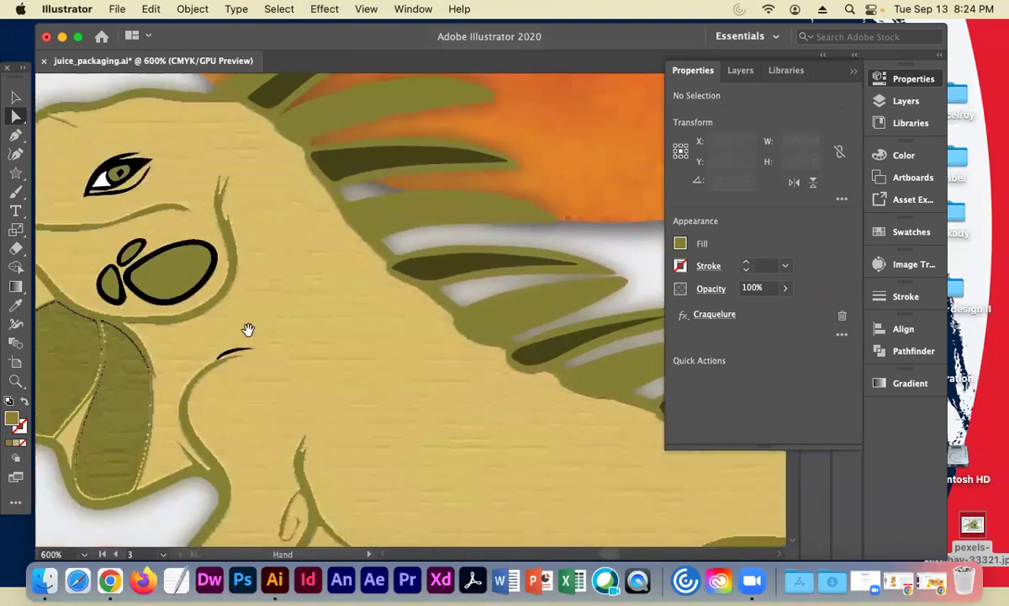
pyautogui.moveTo(248, 329); pyautogui.dragTo(421, 275)
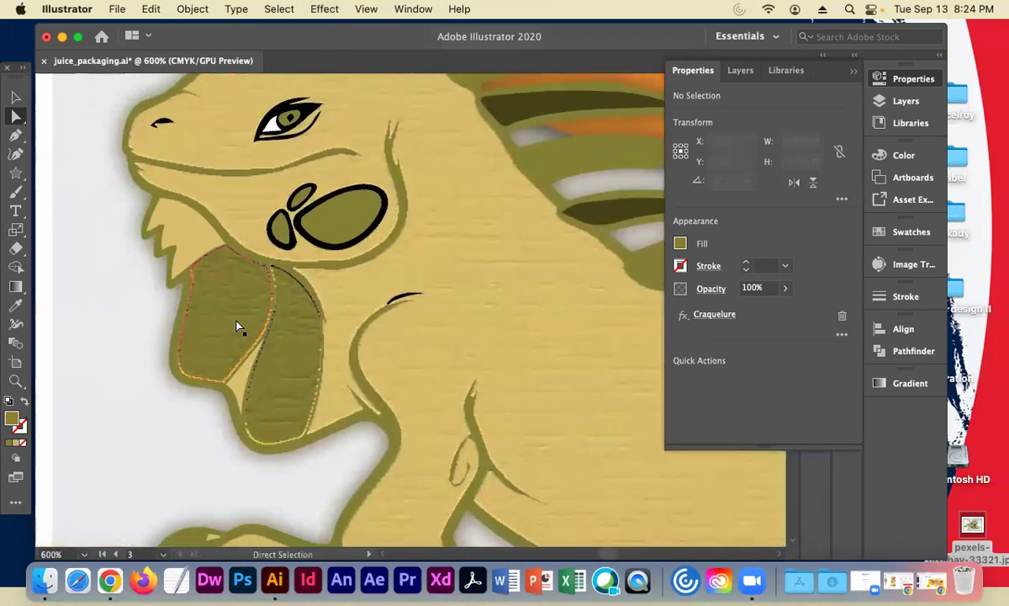
pyautogui.press('super+minus')
pyautogui.press('super+minus')
pyautogui.press('super+minus')
pyautogui.press('super+minus')
pyautogui.press('super+minus')
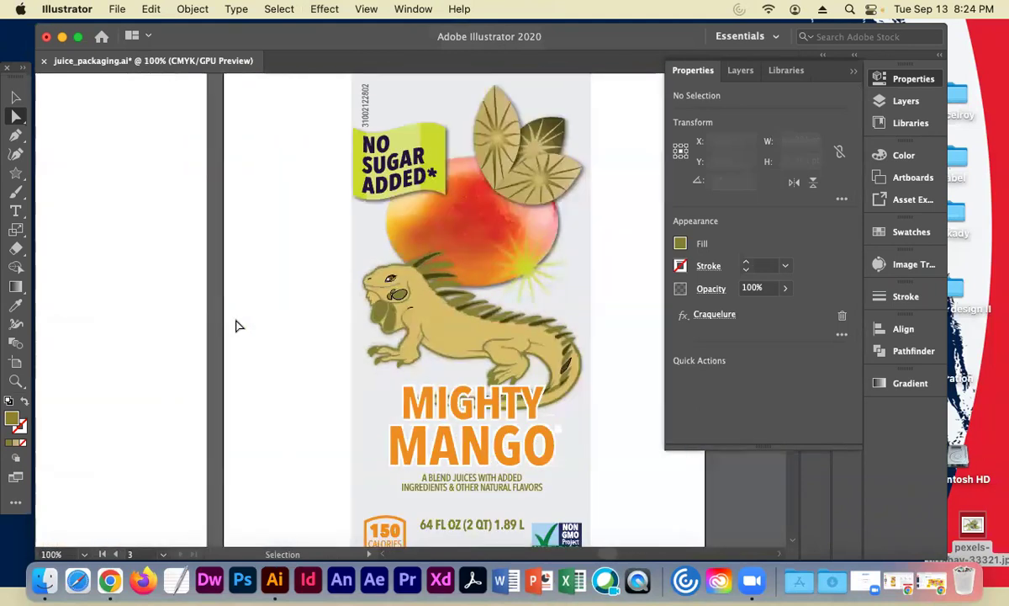
pyautogui.moveTo(266, 282); pyautogui.dragTo(261, 275)
pyautogui.press('super+minus')
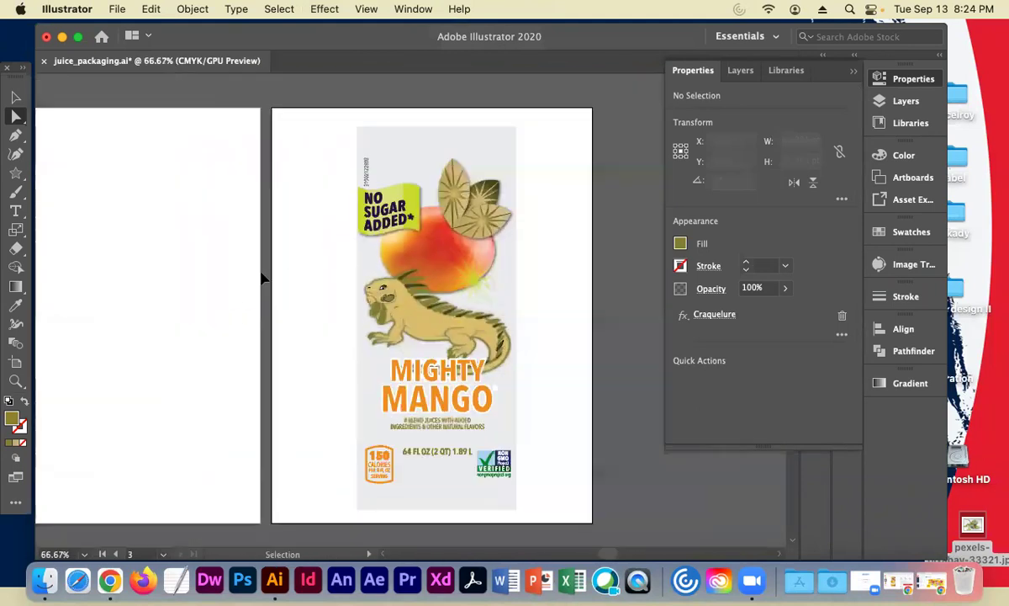
pyautogui.press('v')
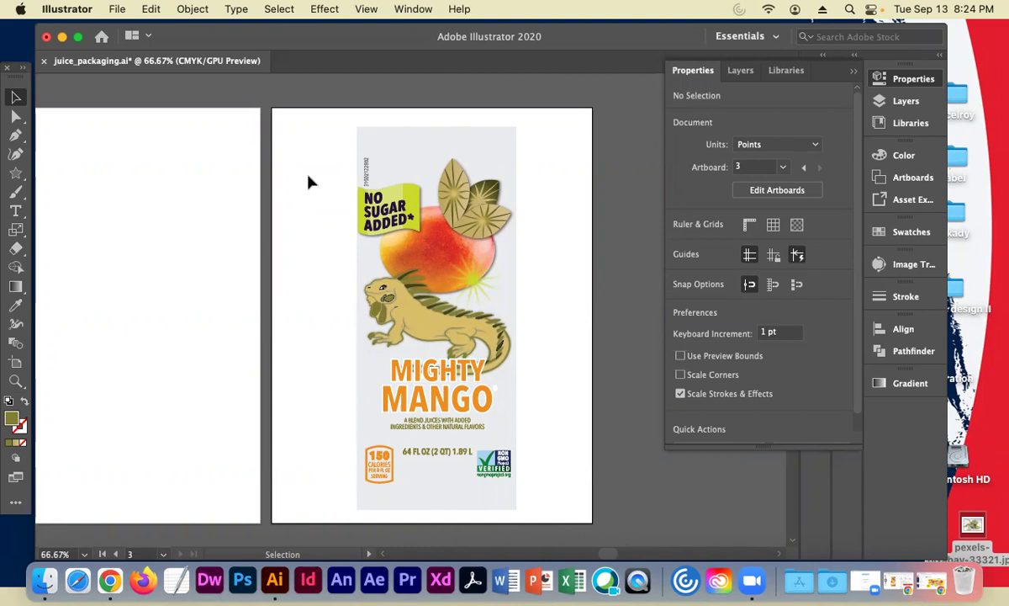
# Give the background rectangle a gold gradient stroke, 2 pt, aligned outside
pyautogui.click(403, 151)
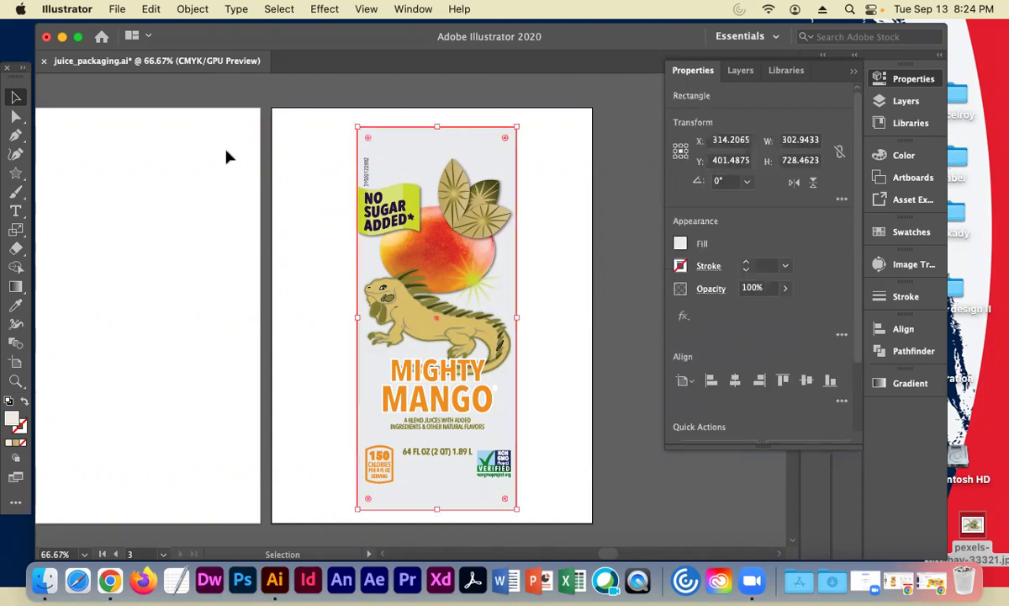
pyautogui.click(18, 427)
pyautogui.click(16, 442)
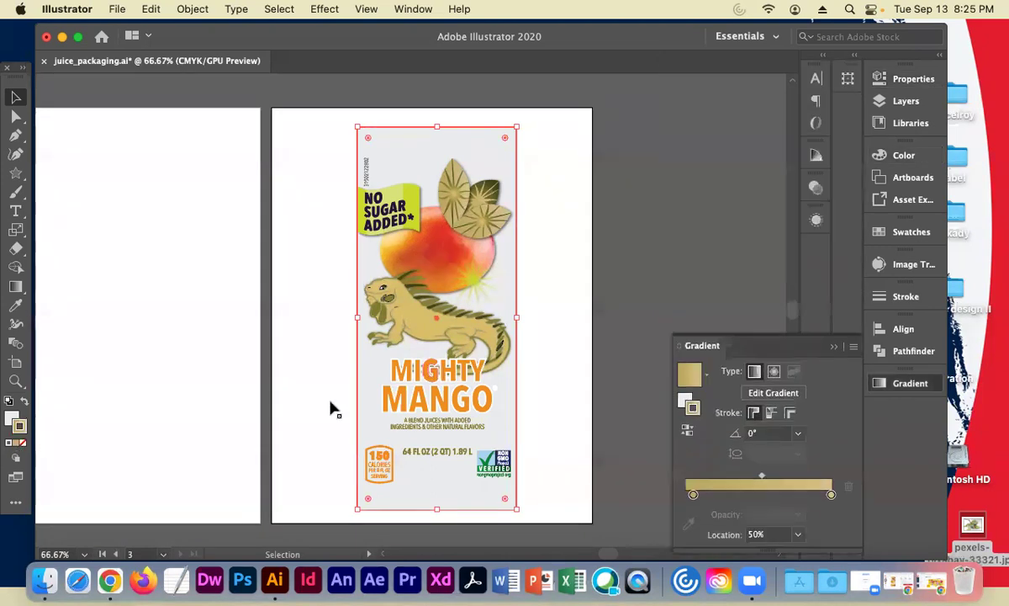
pyautogui.click(902, 296)
pyautogui.click(737, 308)
pyautogui.click(774, 376)
pyautogui.click(661, 221)
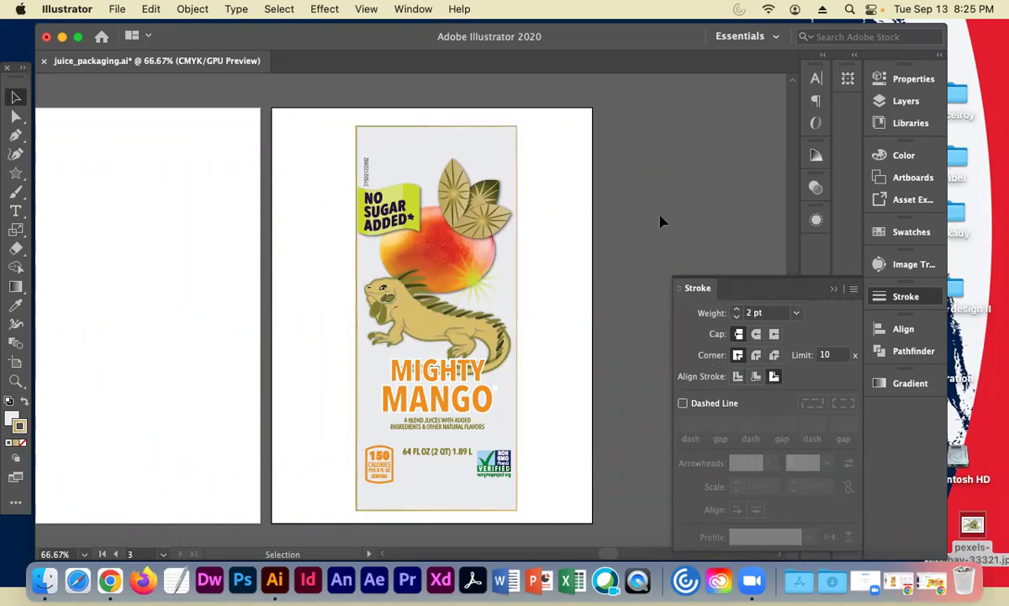
# Select all the label artwork and nudge it slightly up-left
pyautogui.moveTo(312, 95); pyautogui.dragTo(500, 501)
pyautogui.click(543, 473)
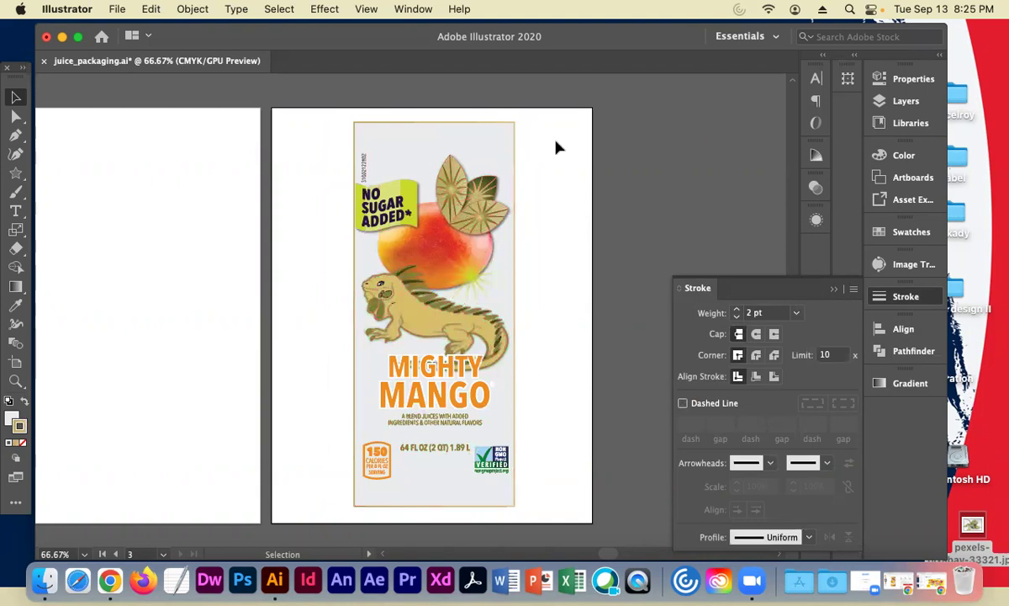
pyautogui.click(834, 290)
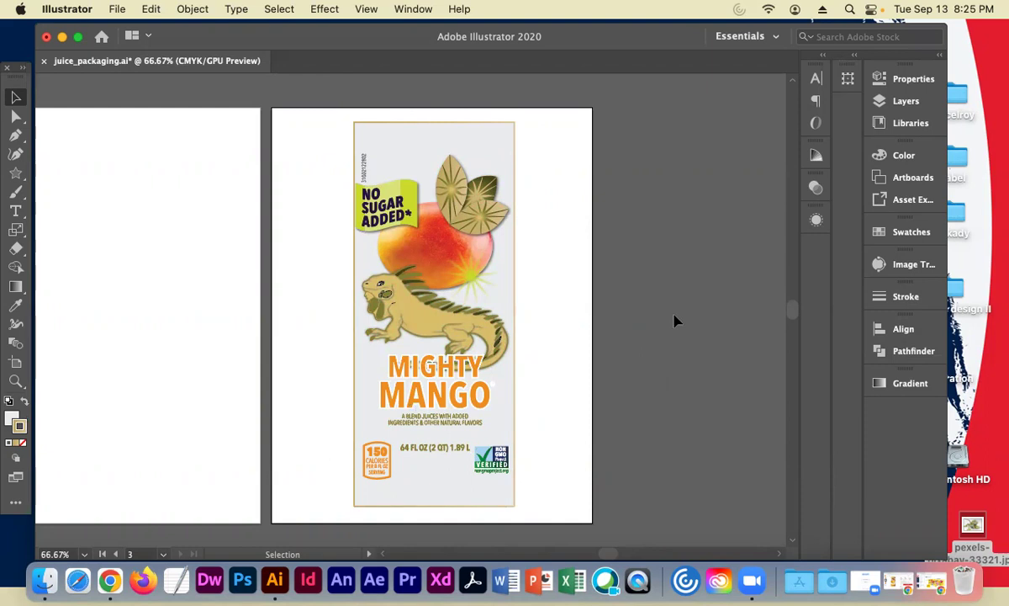
# Save juice_packaging.ai and pan over to the carton mockup artboard
pyautogui.press('a')
pyautogui.press('super+s')
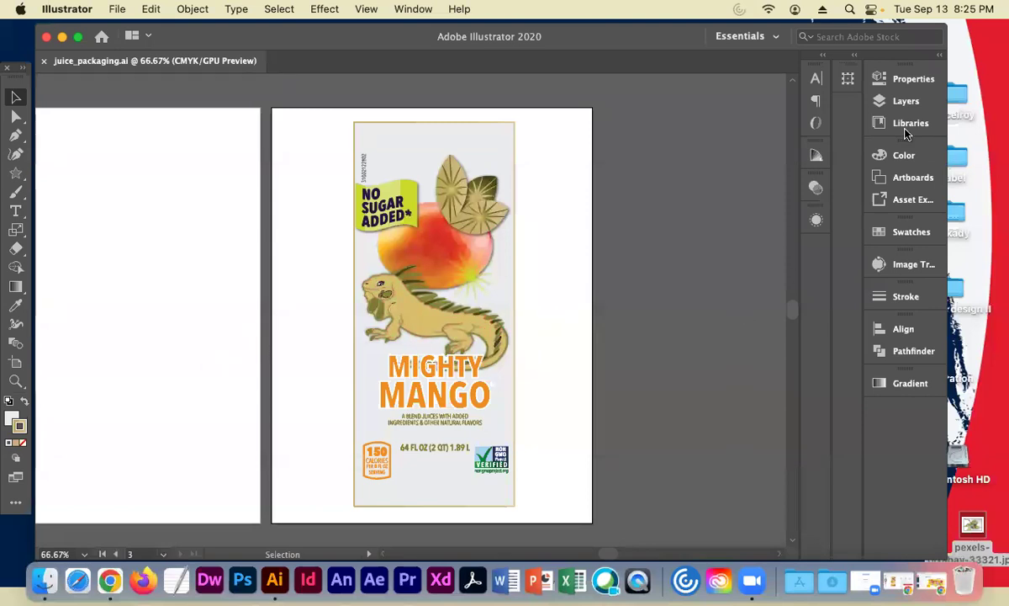
pyautogui.moveTo(253, 309); pyautogui.dragTo(374, 336)
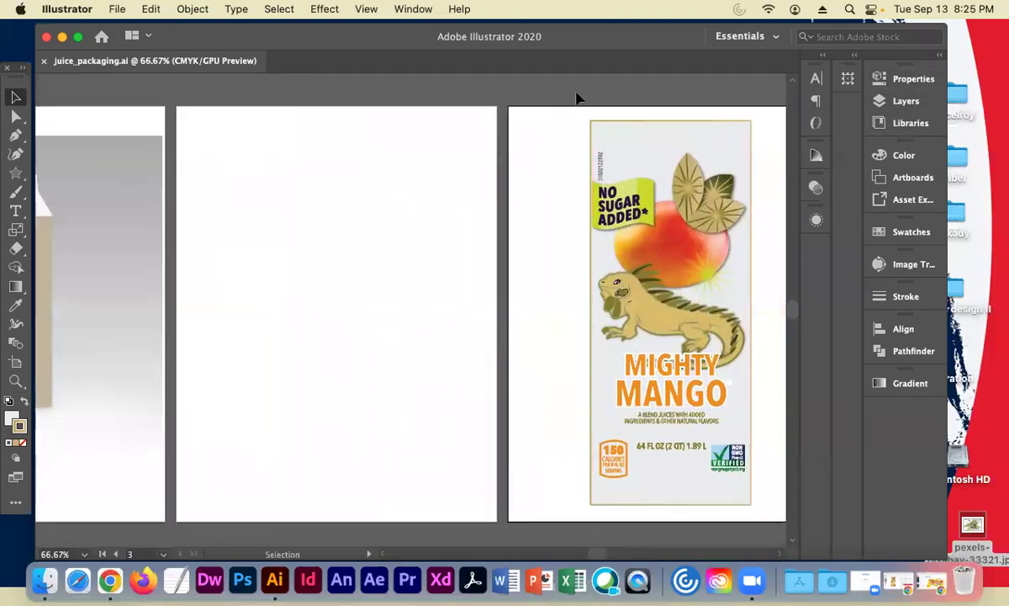
# Copy and paste the Mighty Mango label, move it onto the carton's front face and scale it down
pyautogui.click(670, 489)
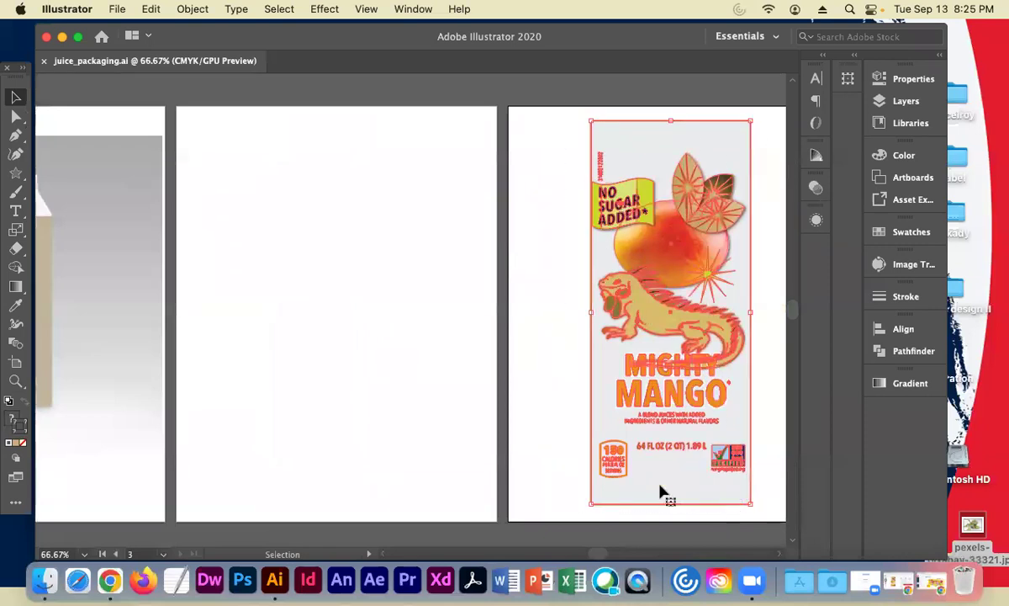
pyautogui.press('a')
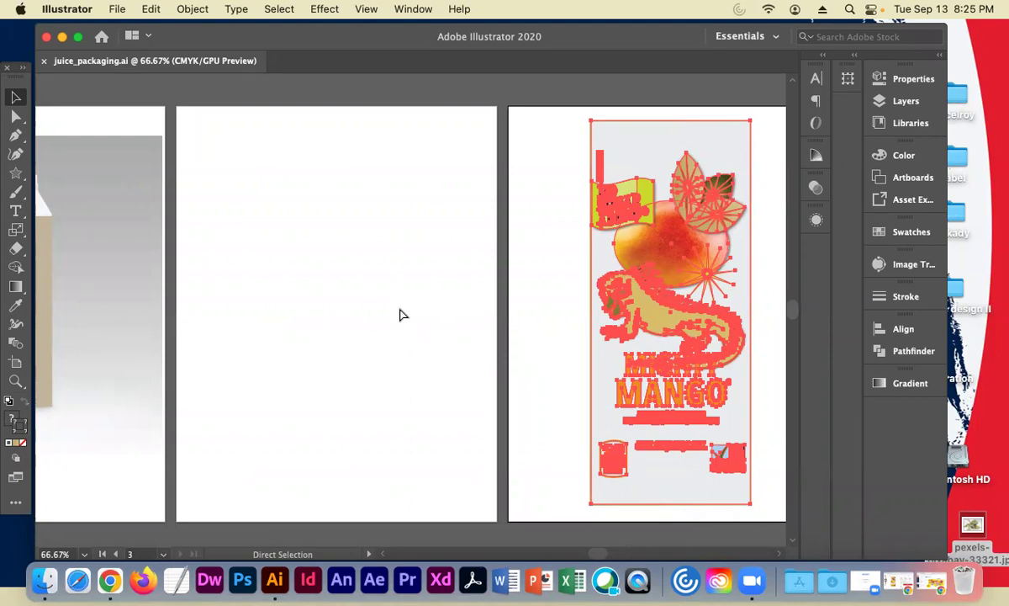
pyautogui.hotkey('ctrl', 'c')
pyautogui.hotkey('ctrl', 'v')
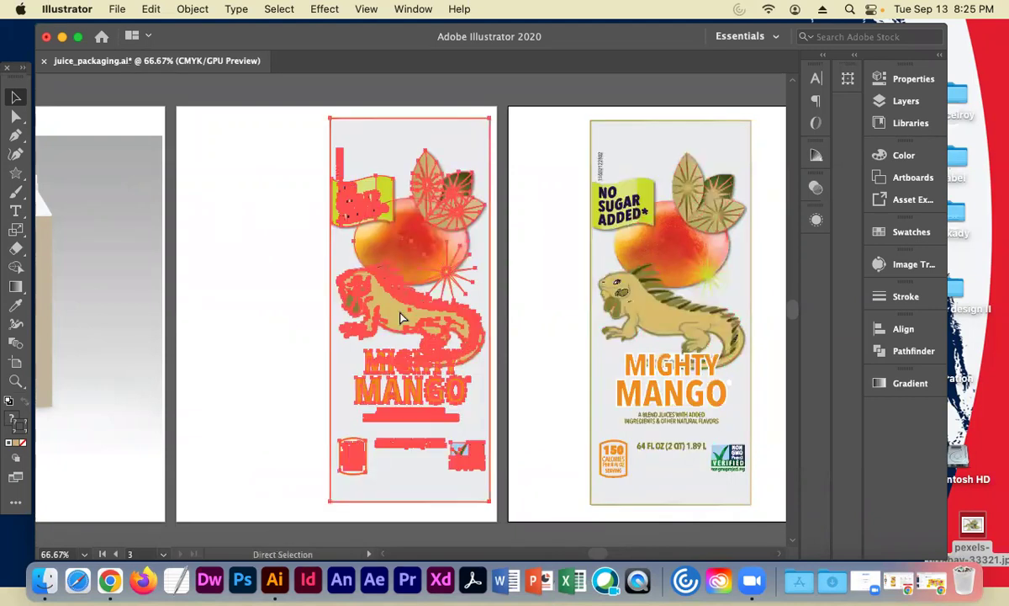
pyautogui.press('v')
pyautogui.click(406, 264)
pyautogui.moveTo(406, 264); pyautogui.dragTo(102, 312)
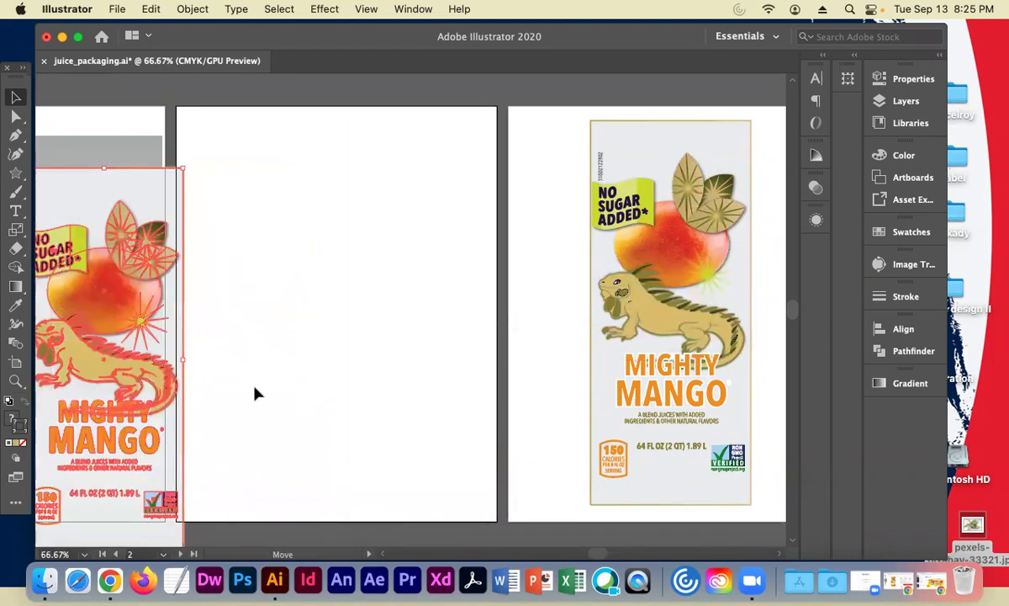
pyautogui.moveTo(262, 378); pyautogui.dragTo(507, 302)
pyautogui.moveTo(363, 322); pyautogui.dragTo(310, 370)
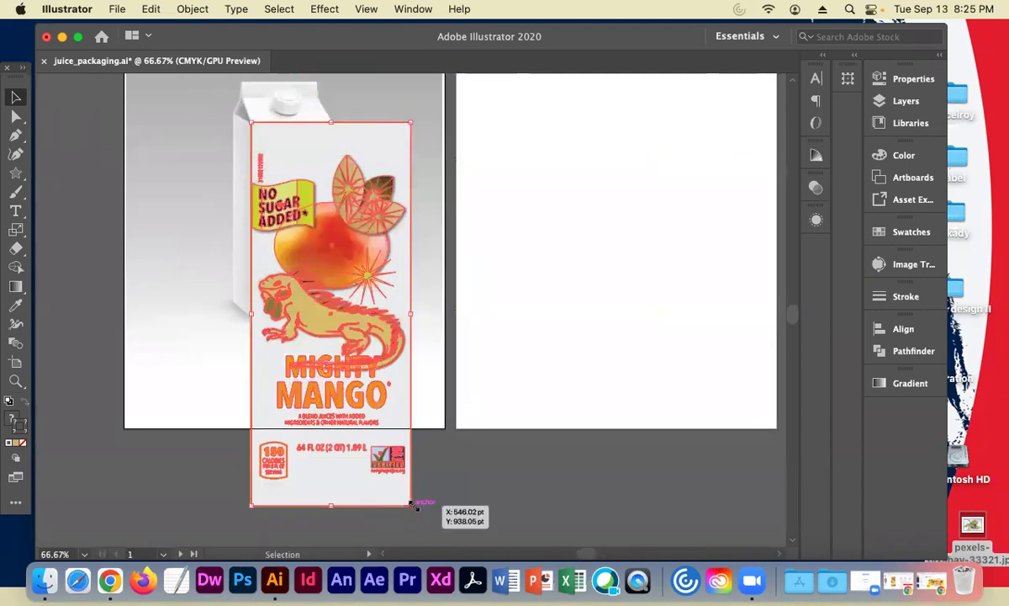
pyautogui.moveTo(411, 505); pyautogui.dragTo(341, 319)
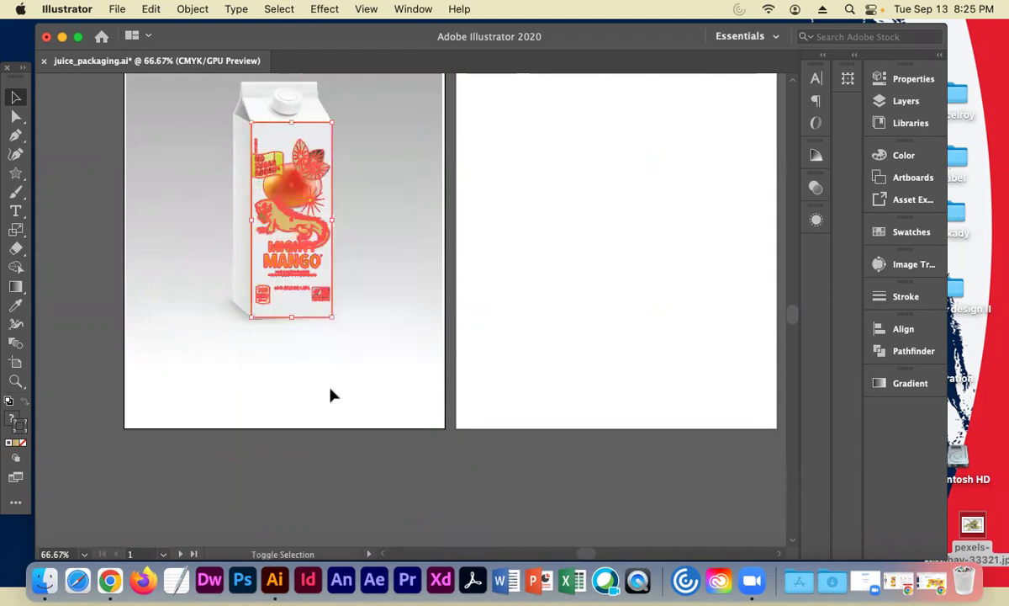
pyautogui.click(223, 408)
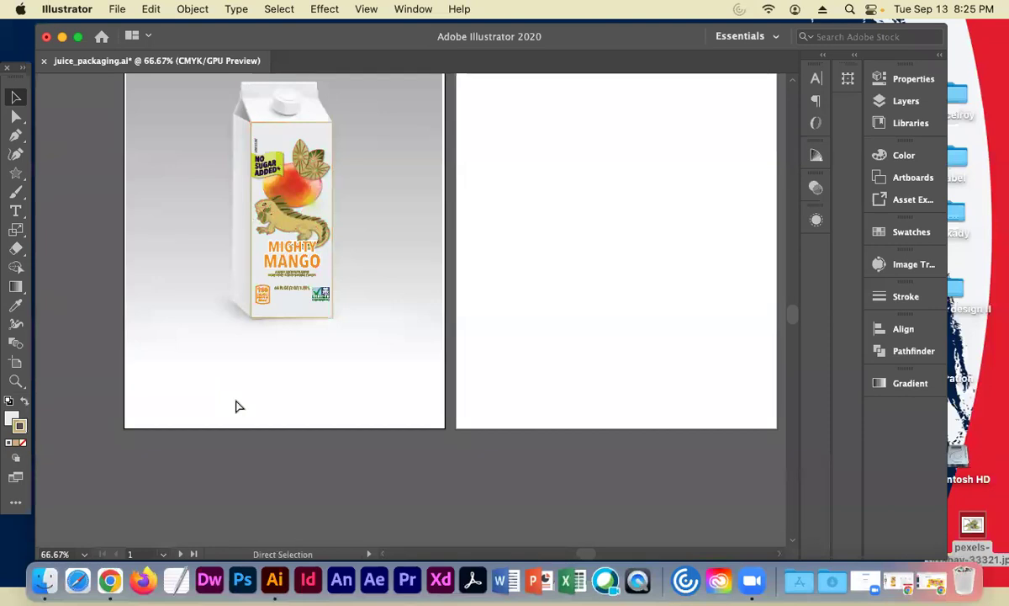
# Shear the carton's label copy about -6.9° to match the front face's perspective
pyautogui.press('super+1')
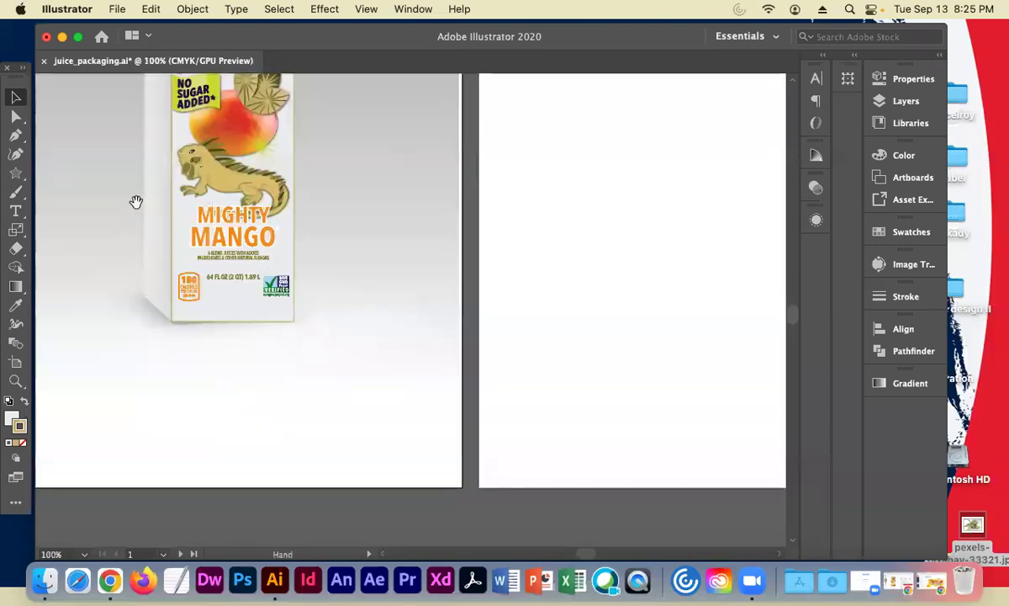
pyautogui.moveTo(135, 198); pyautogui.dragTo(205, 392)
pyautogui.moveTo(280, 280); pyautogui.dragTo(282, 282)
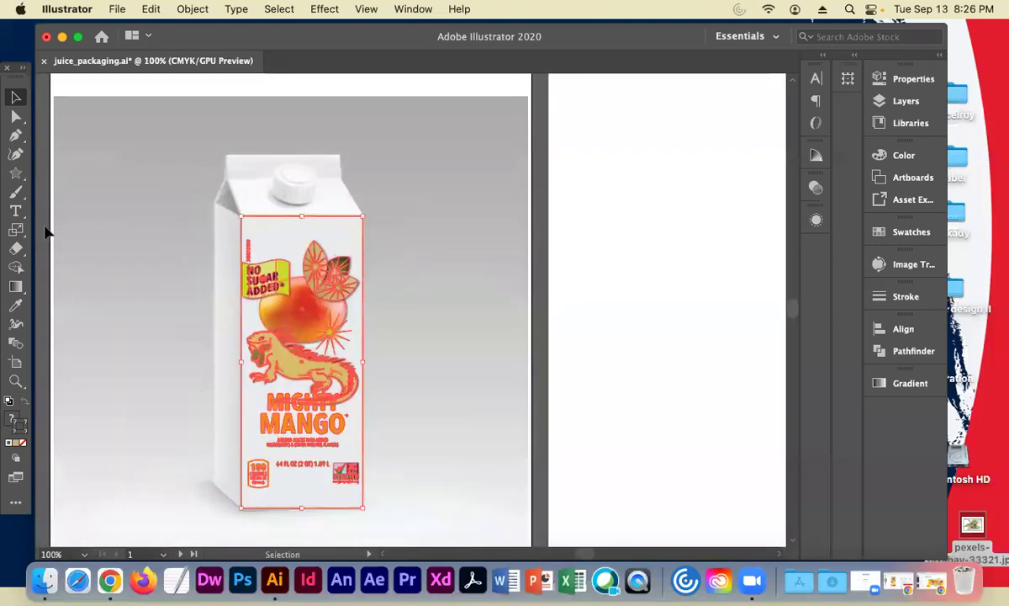
pyautogui.click(16, 229)
pyautogui.moveTo(15, 230); pyautogui.dragTo(67, 286)
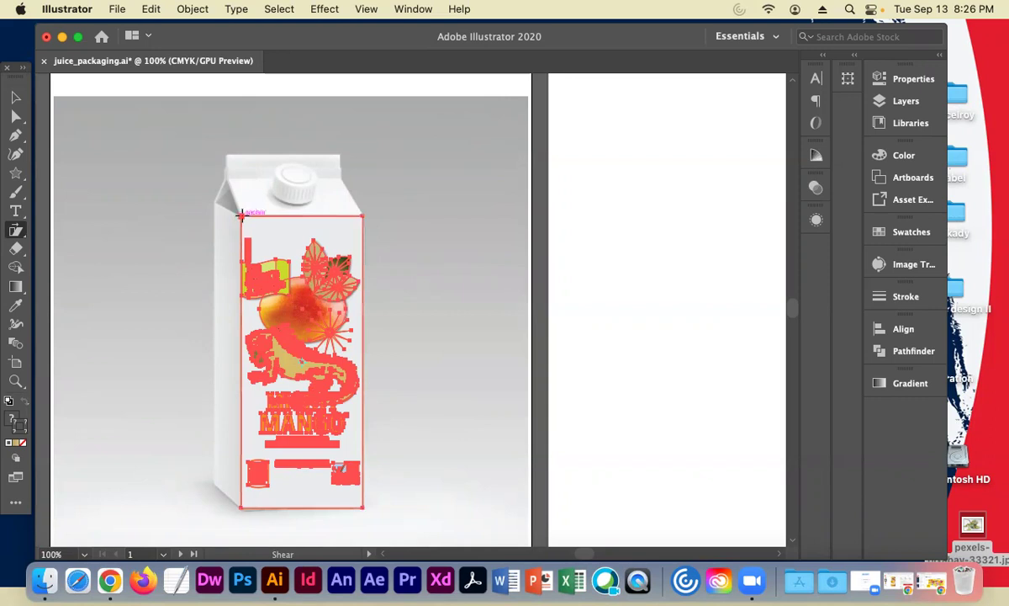
pyautogui.moveTo(246, 220); pyautogui.dragTo(243, 226)
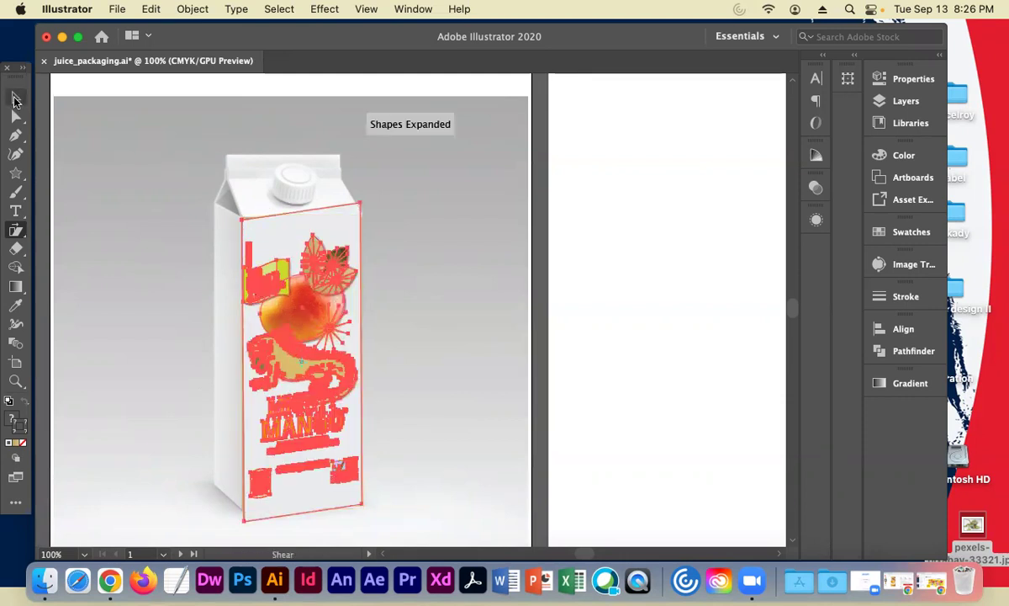
pyautogui.click(14, 99)
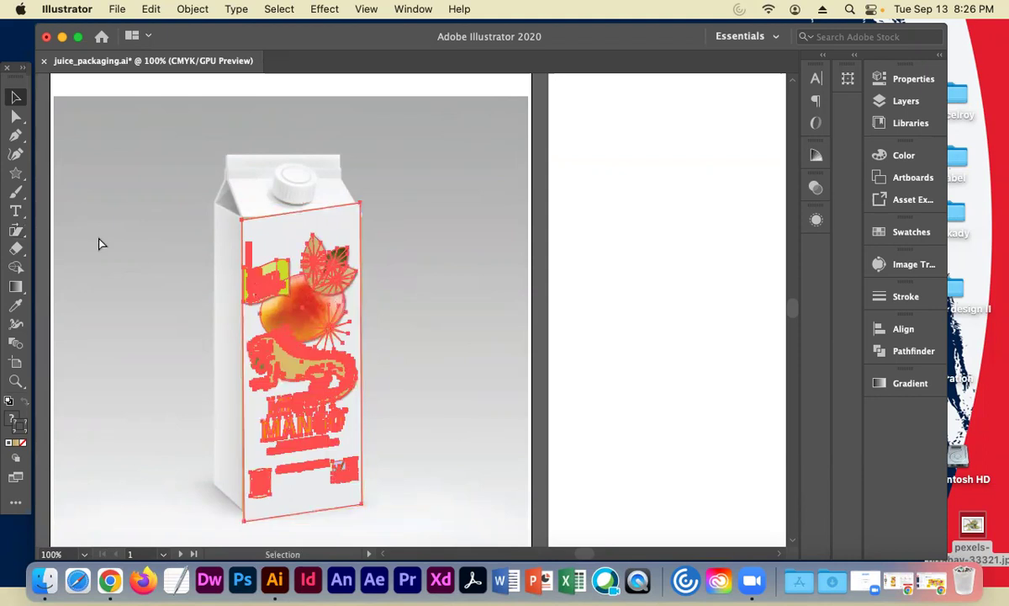
pyautogui.press('super+equal')
pyautogui.press('super+equal')
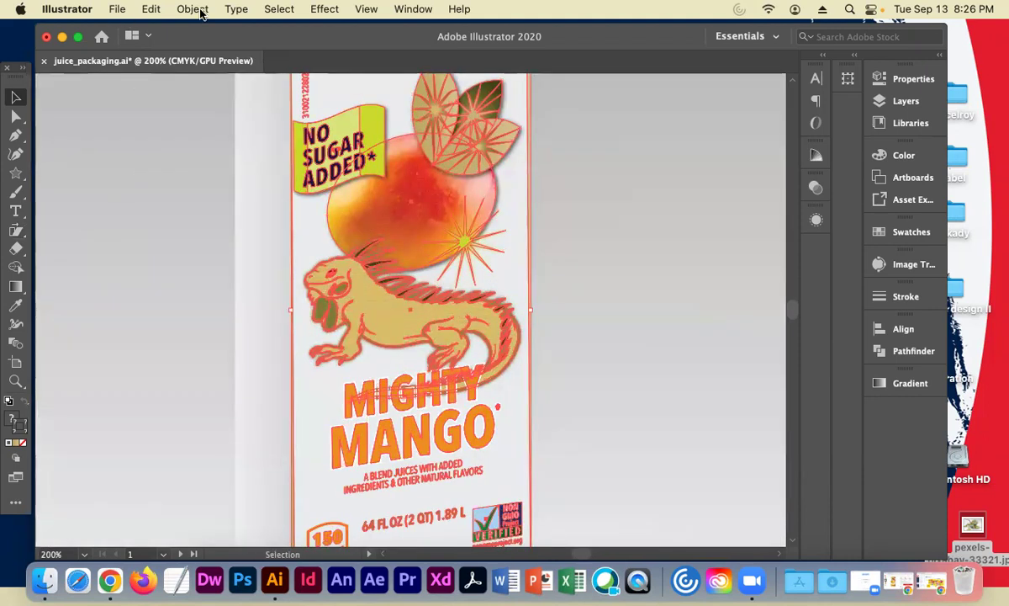
# Expand the label's appearance into plain shapes
pyautogui.click(200, 12)
pyautogui.click(212, 222)
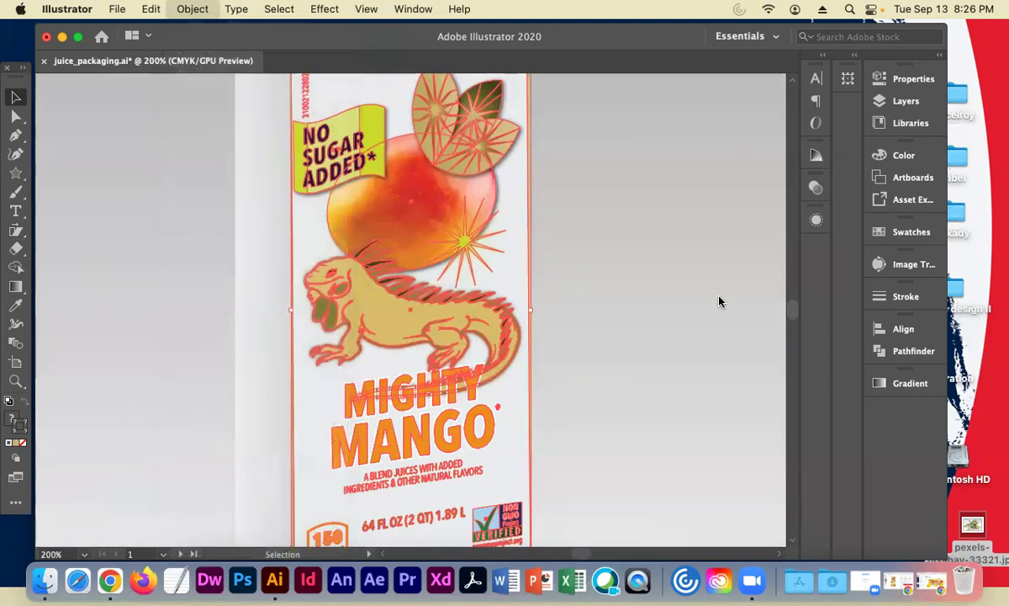
pyautogui.press('super+minus')
pyautogui.press('super+minus')
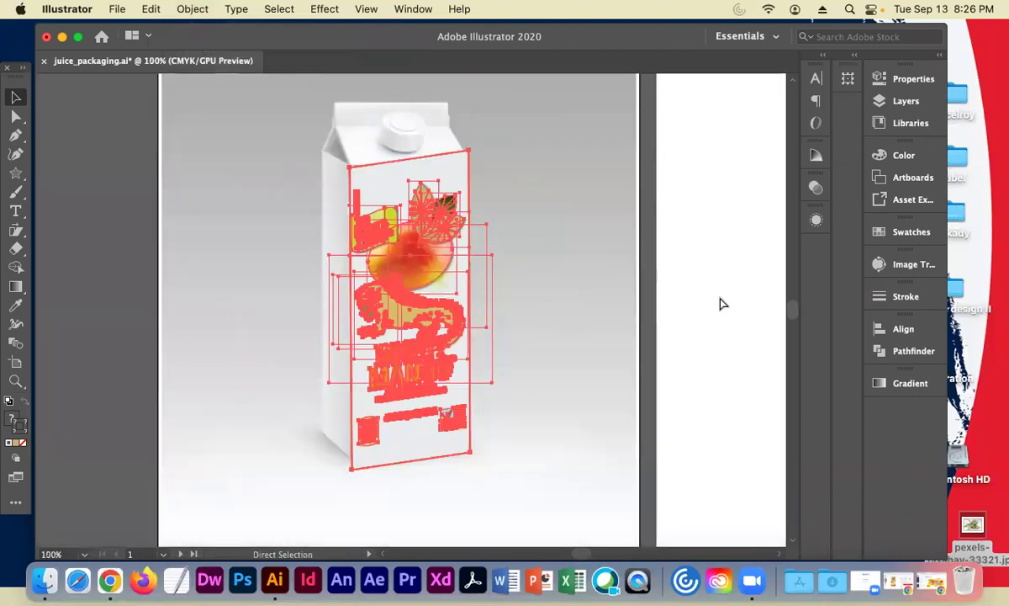
pyautogui.press('v')
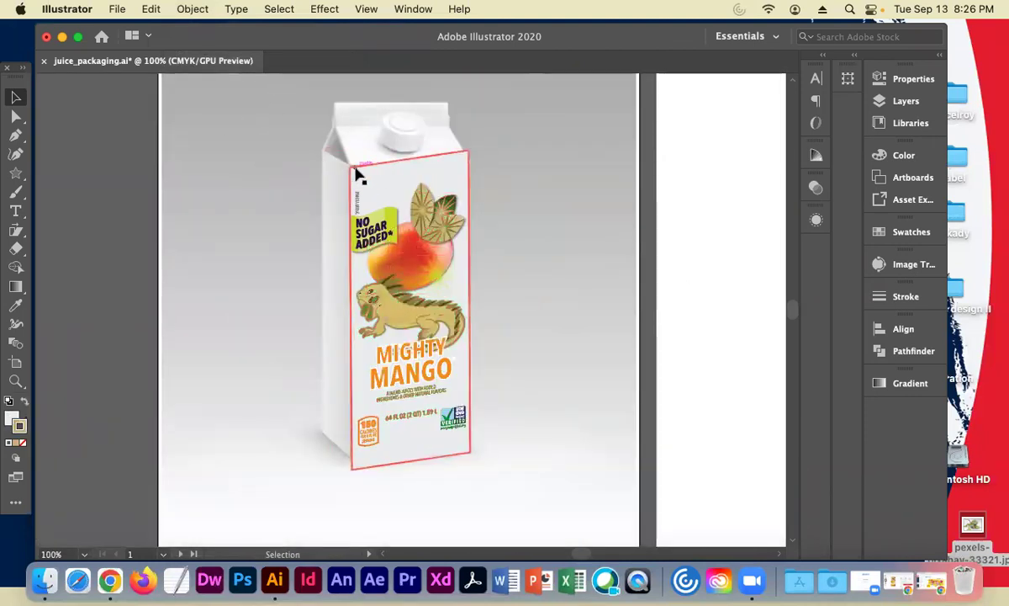
pyautogui.press('a')
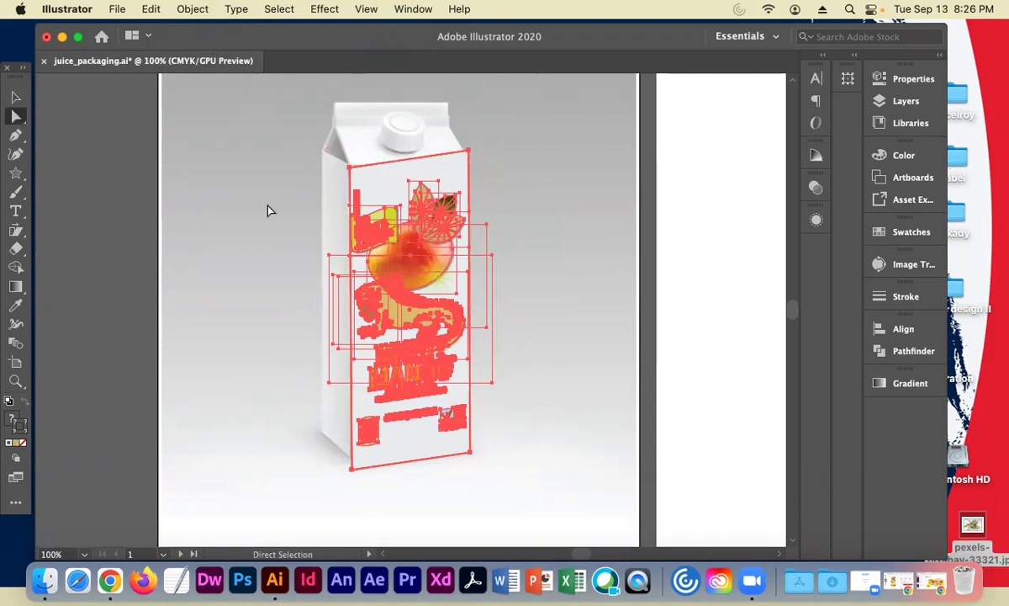
pyautogui.click(267, 211)
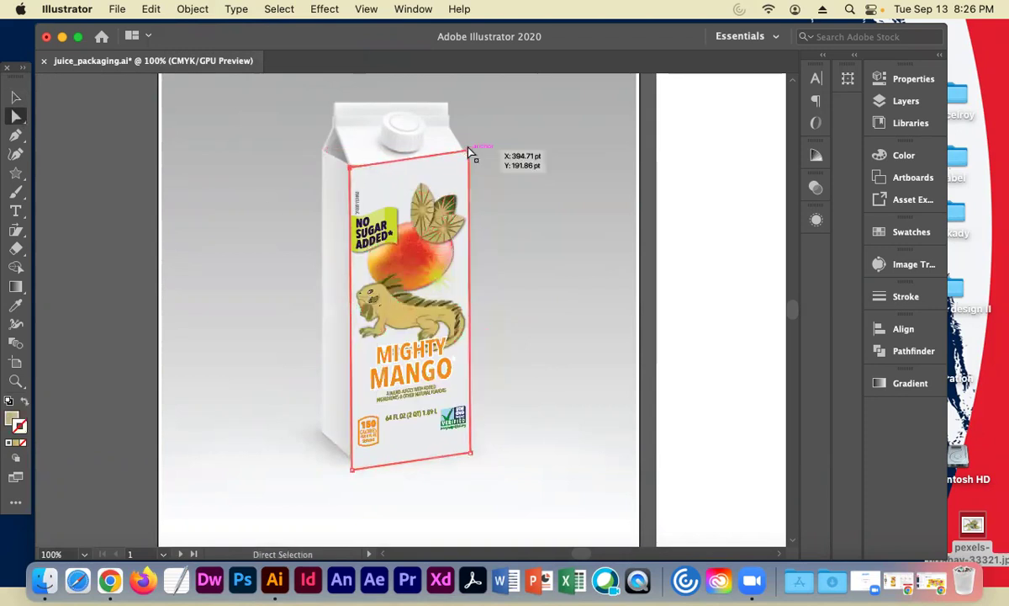
# Drag the label's top-right anchor down onto the carton's top edge
pyautogui.click(469, 151)
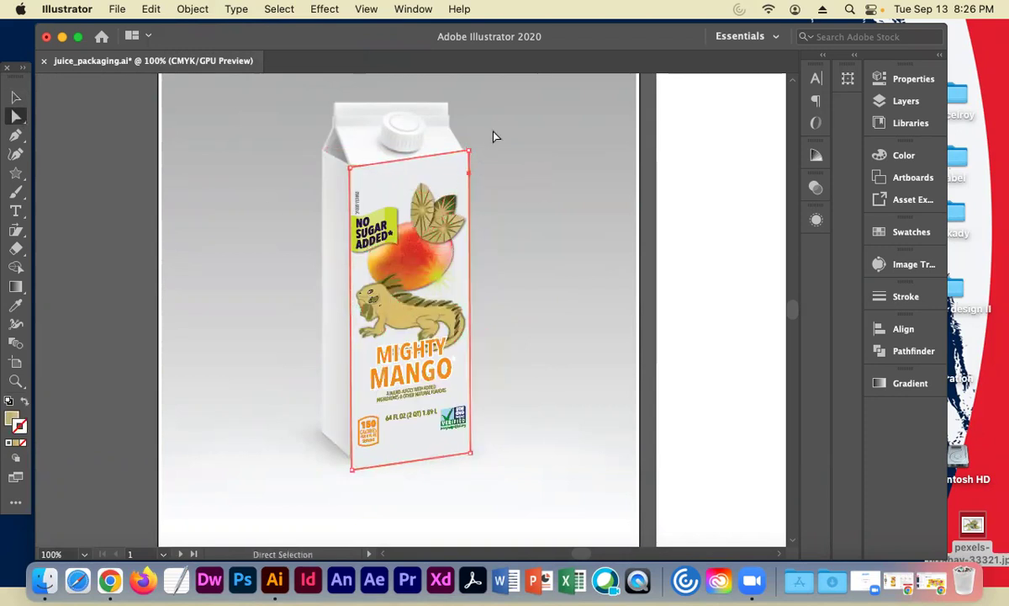
pyautogui.press('super+equal')
pyautogui.press('super+equal')
pyautogui.press('super+equal')
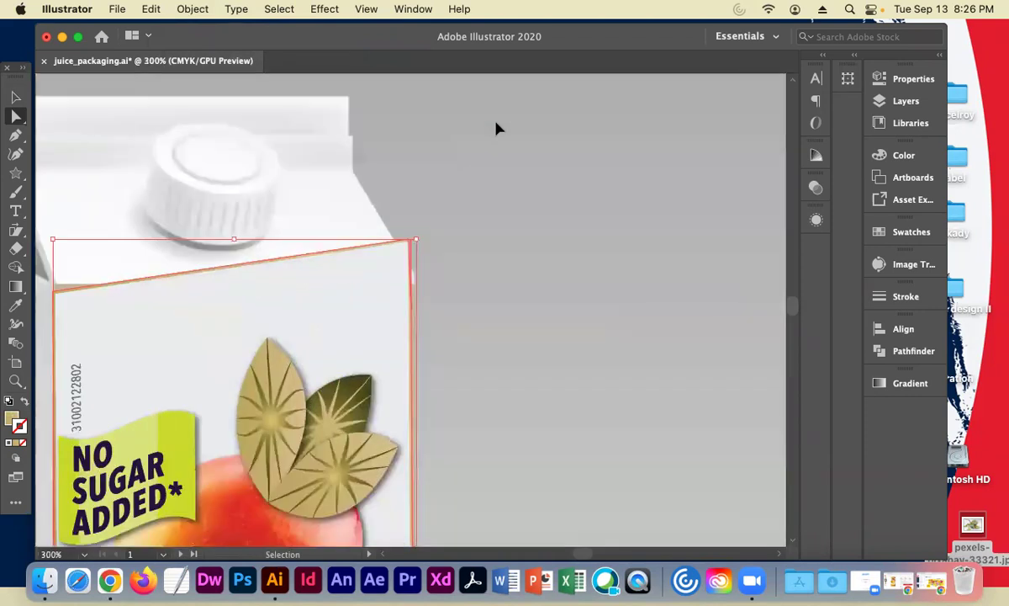
pyautogui.press('a')
pyautogui.click(408, 242)
pyautogui.click(422, 235)
pyautogui.moveTo(404, 247); pyautogui.dragTo(405, 245)
pyautogui.moveTo(408, 242); pyautogui.dragTo(409, 280)
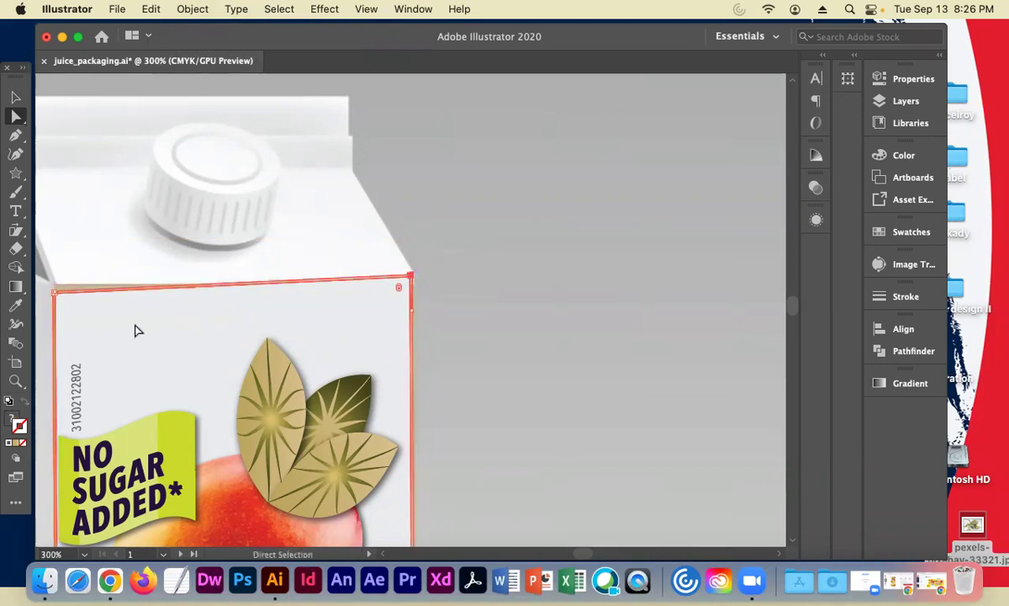
# Adjust the top-left corner and fine-tune the top-right corner onto the carton's top edge
pyautogui.moveTo(41, 299); pyautogui.dragTo(215, 285)
pyautogui.click(216, 292)
pyautogui.click(588, 281)
pyautogui.moveTo(564, 267); pyautogui.dragTo(571, 278)
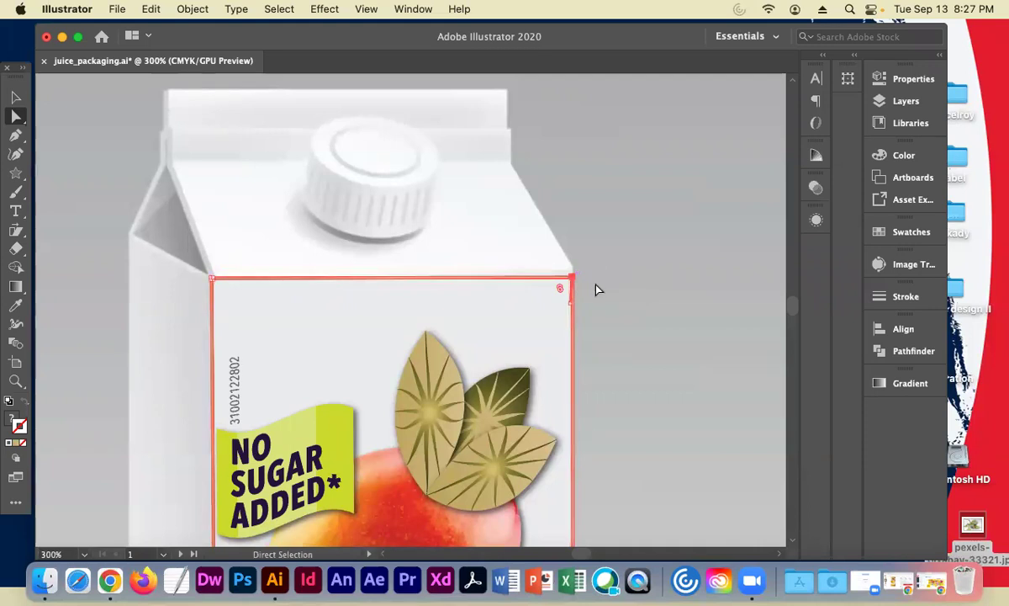
pyautogui.click(601, 288)
pyautogui.moveTo(581, 376); pyautogui.dragTo(584, 227)
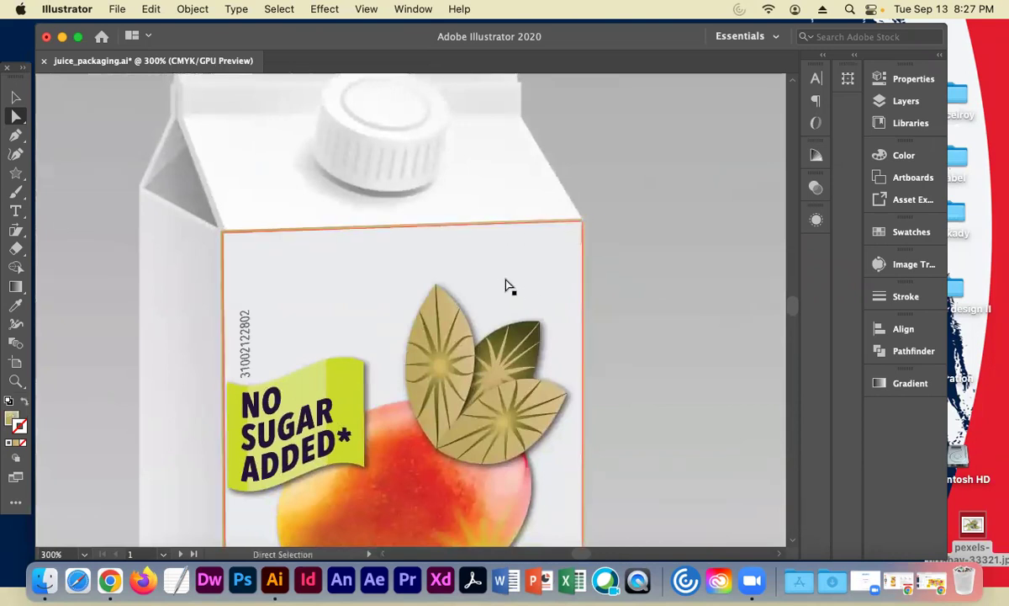
pyautogui.press('super+minus')
pyautogui.press('super+minus')
pyautogui.press('super+minus')
pyautogui.press('super+minus')
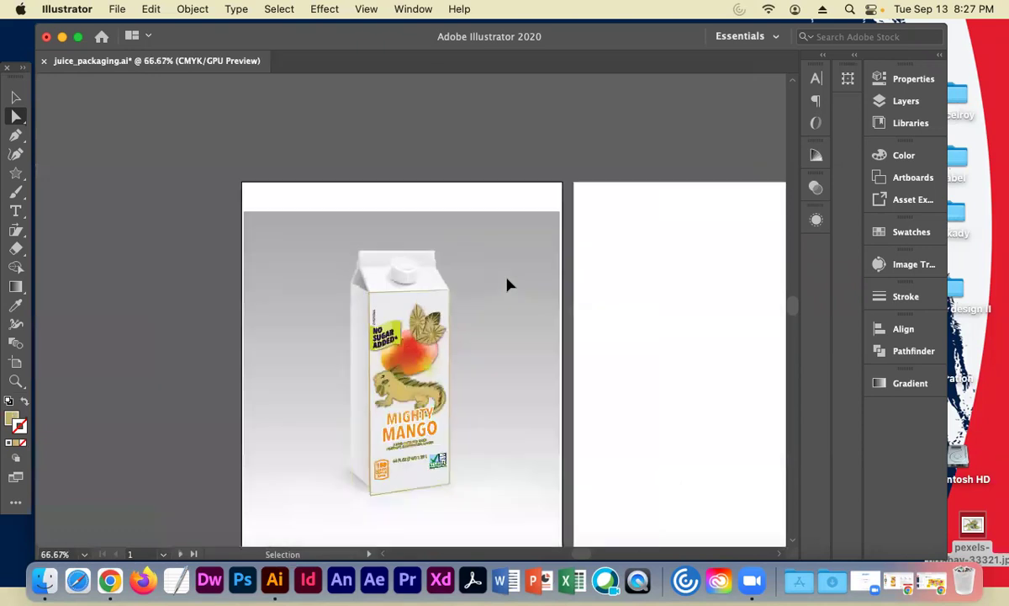
# Drag the skewed label's bottom-left and bottom-right anchors down onto the carton's base
pyautogui.moveTo(303, 403); pyautogui.dragTo(329, 182)
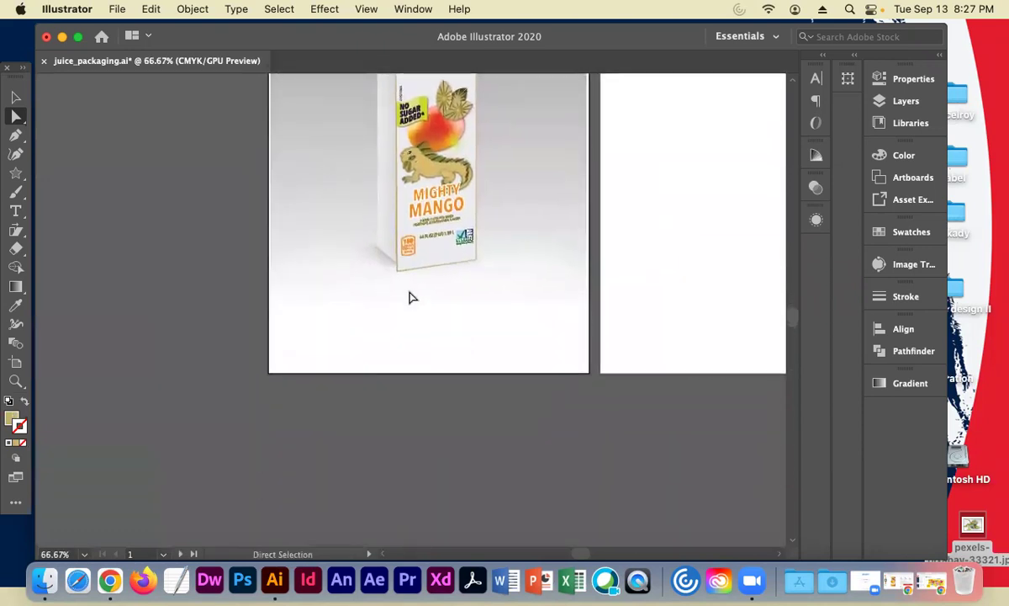
pyautogui.press('super+plus')
pyautogui.press('super+plus')
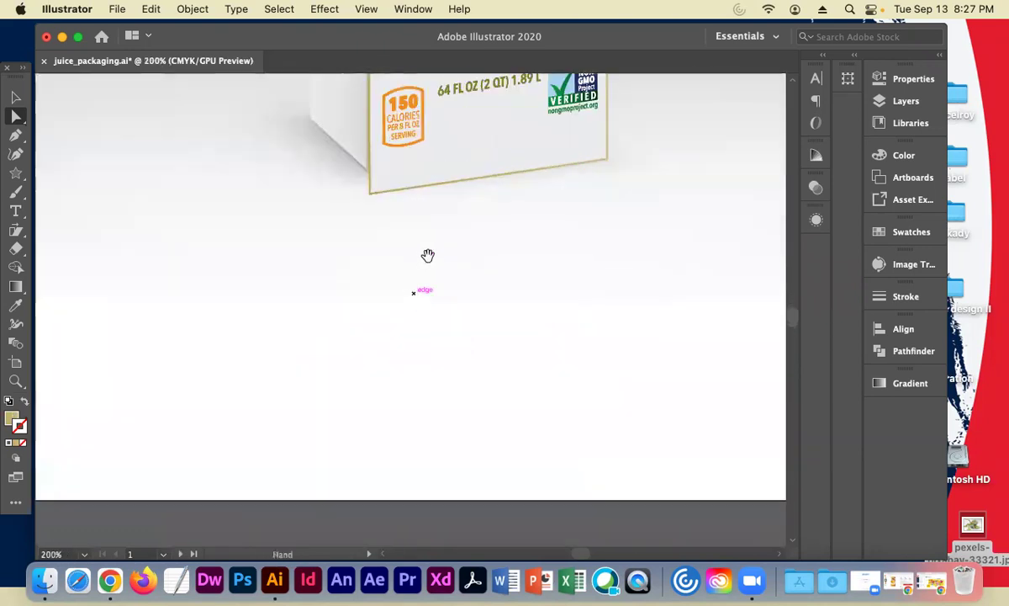
pyautogui.press('super+plus')
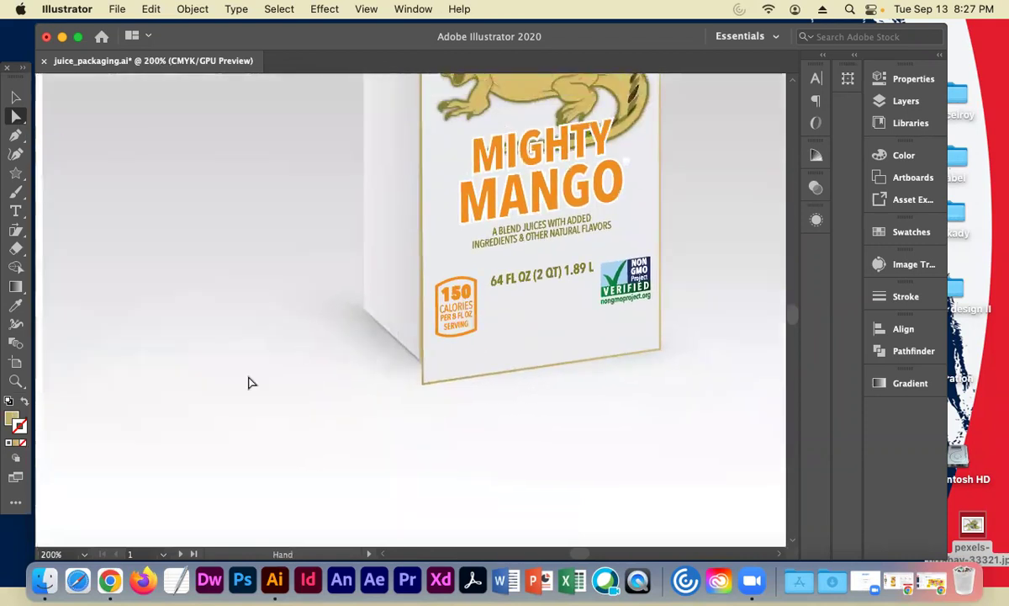
pyautogui.moveTo(418, 383); pyautogui.dragTo(419, 360)
pyautogui.click(660, 349)
pyautogui.moveTo(660, 331); pyautogui.dragTo(663, 349)
pyautogui.click(687, 353)
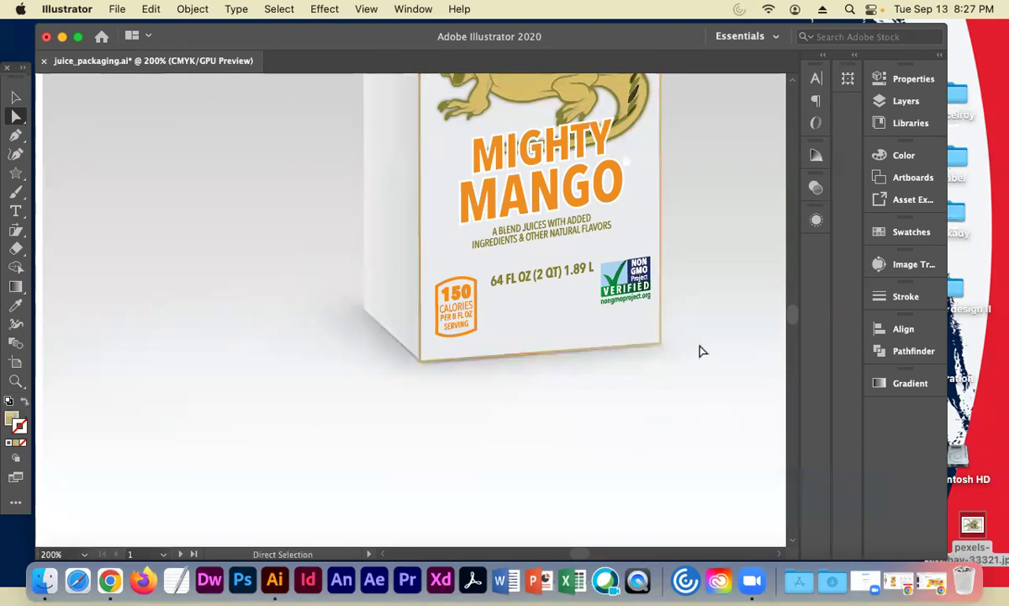
# Zoom out from the carton and pan over to the third artboard with the flat label
pyautogui.press('super+minus')
pyautogui.press('super+minus')
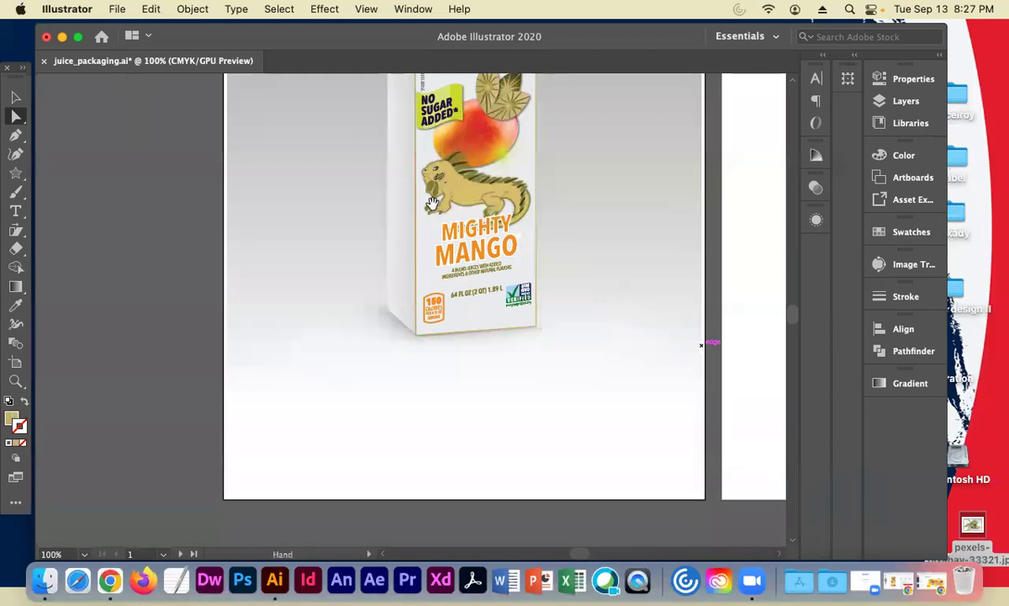
pyautogui.moveTo(708, 343); pyautogui.dragTo(361, 372)
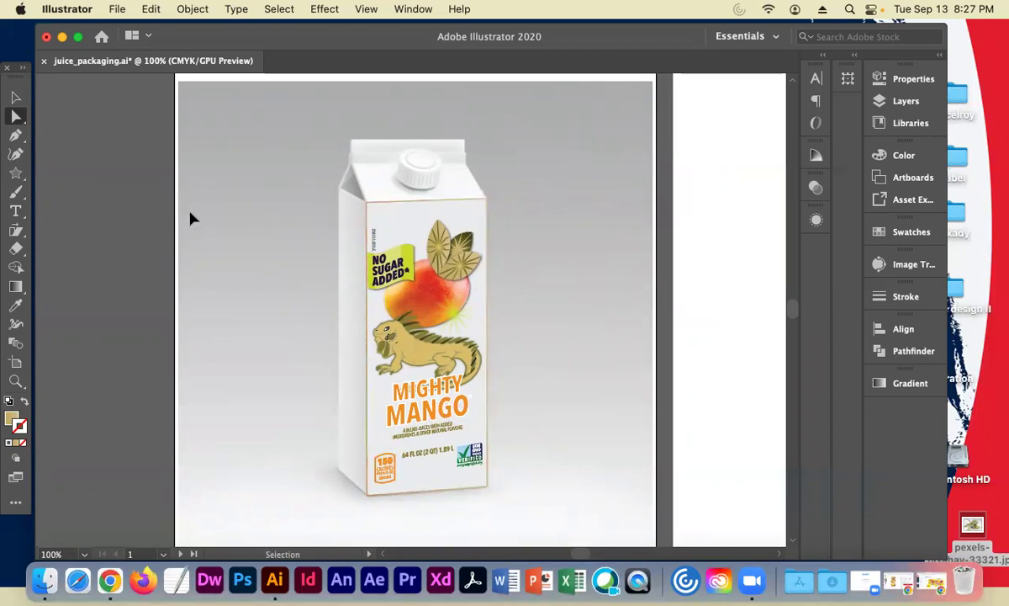
pyautogui.press('super+minus')
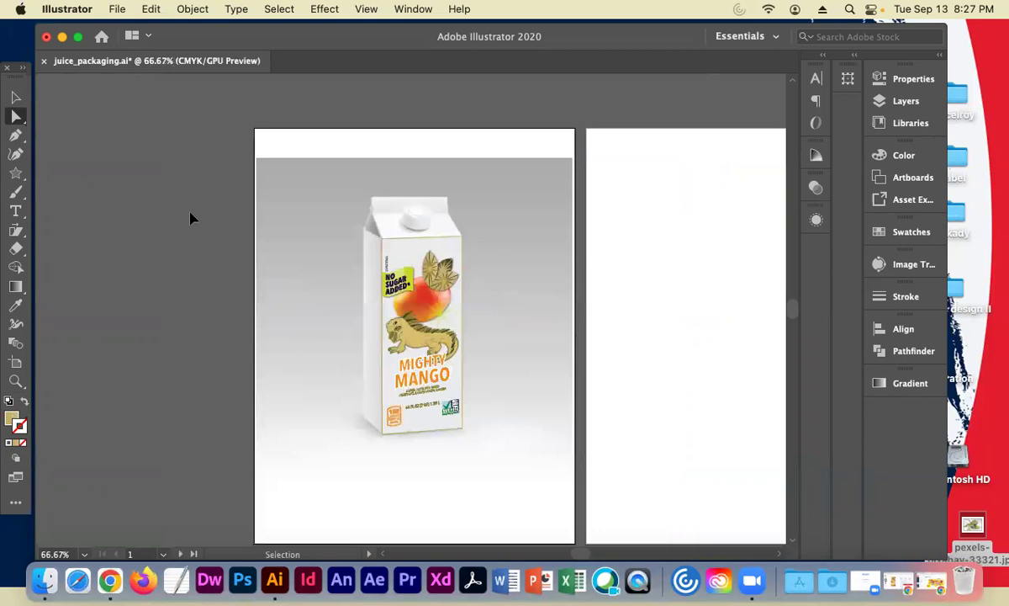
pyautogui.press('super+plus')
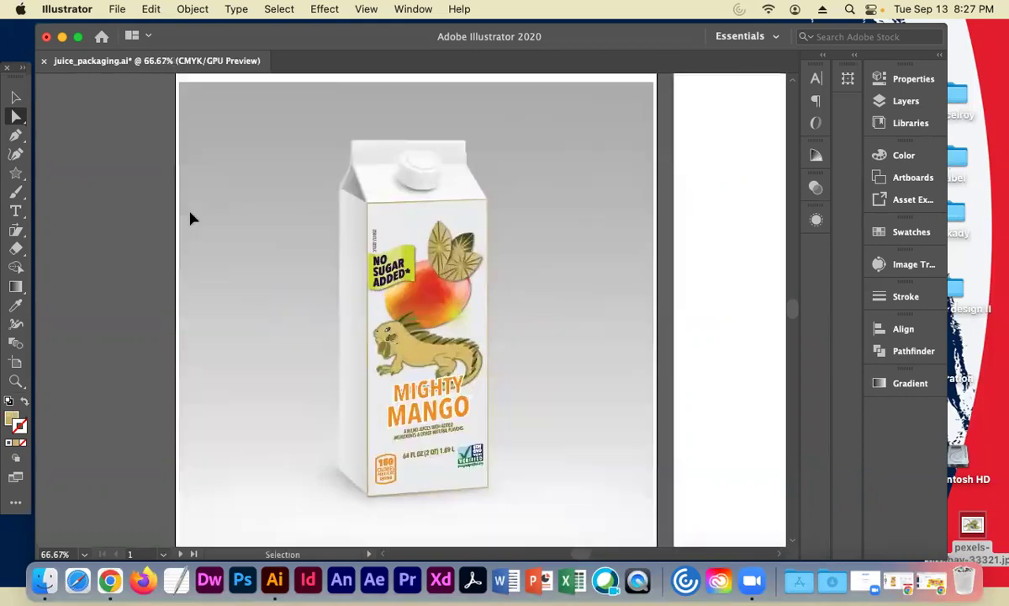
pyautogui.press('super+minus')
pyautogui.press('super+minus')
pyautogui.moveTo(601, 300); pyautogui.dragTo(393, 323)
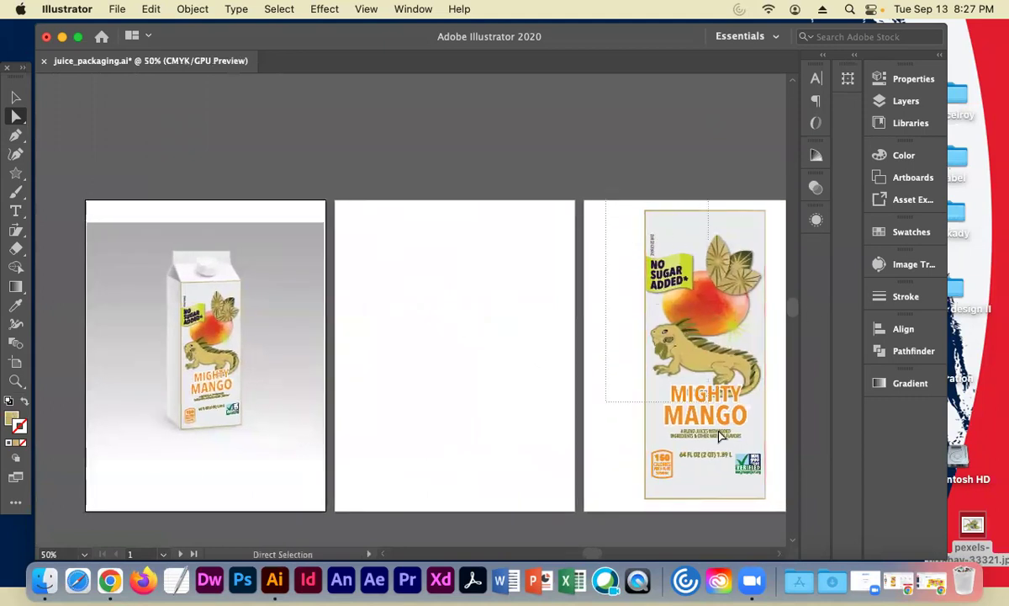
# Move the flat Mighty Mango label onto the middle artboard, Artboard 2
pyautogui.click(673, 404)
pyautogui.click(15, 96)
pyautogui.click(555, 192)
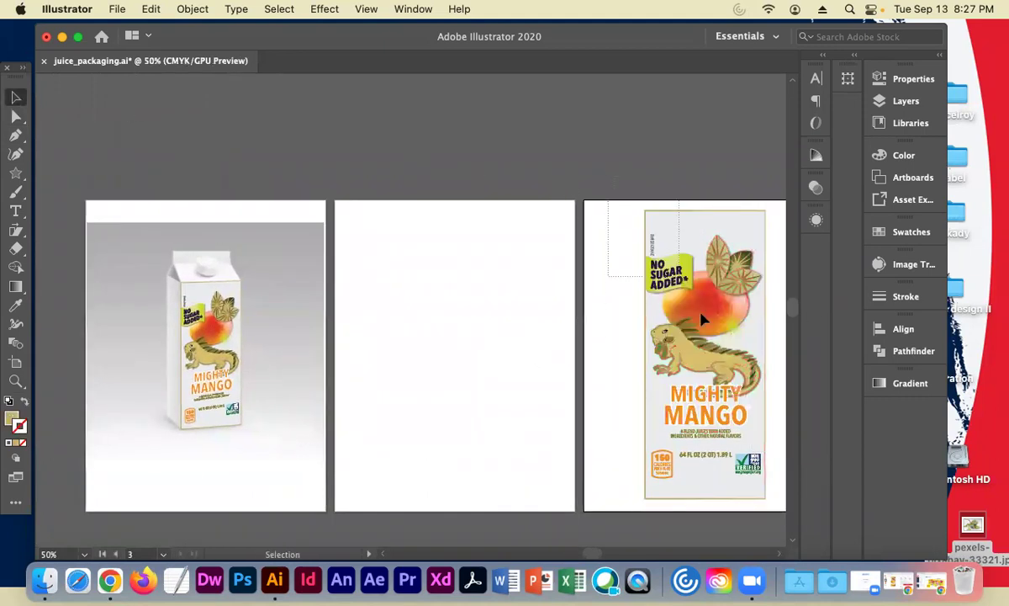
pyautogui.hscroll(3, 707, 441)
pyautogui.click(660, 489)
pyautogui.moveTo(661, 489); pyautogui.dragTo(405, 492)
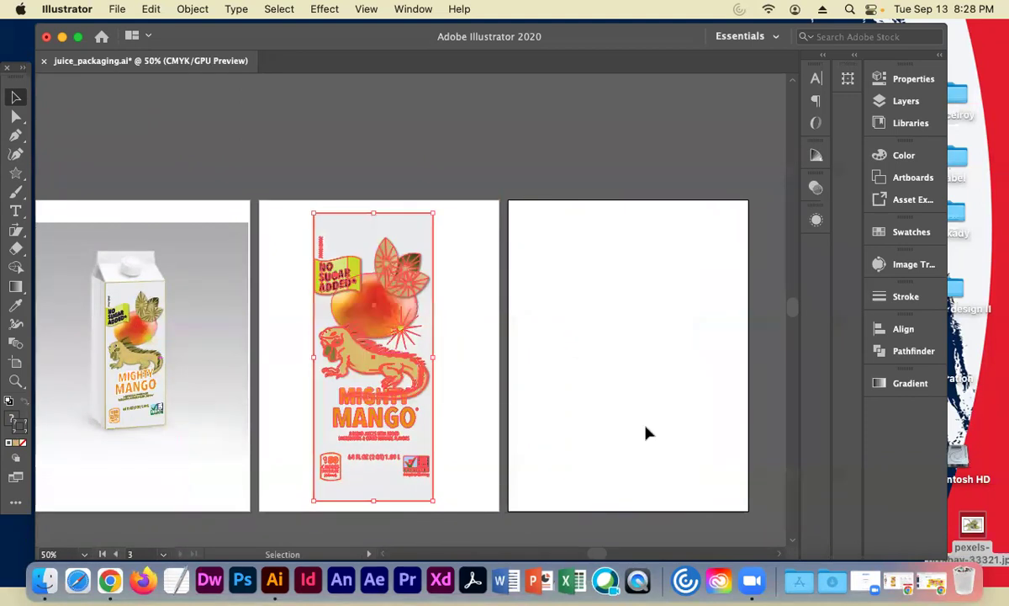
pyautogui.click(671, 396)
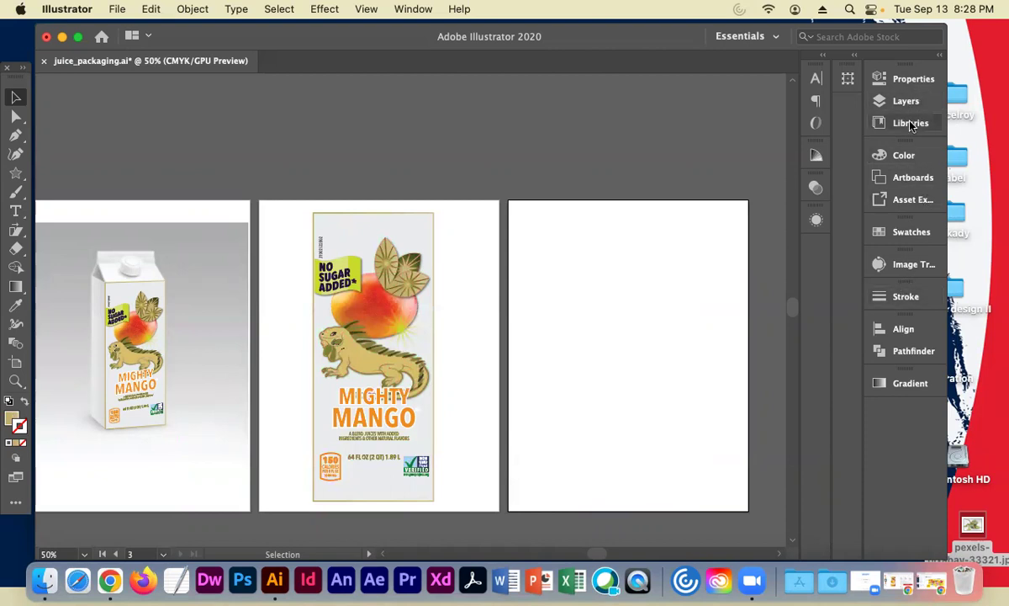
# Delete the empty Artboard 3 in the Artboards panel and make Artboard 1 active
pyautogui.click(913, 177)
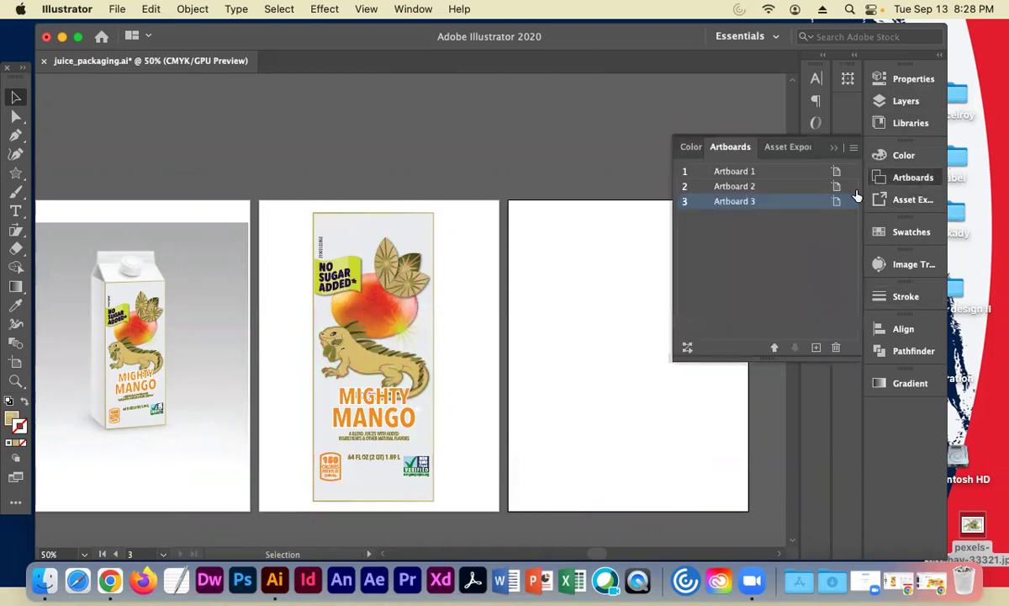
pyautogui.click(835, 347)
pyautogui.moveTo(497, 477); pyautogui.dragTo(667, 463)
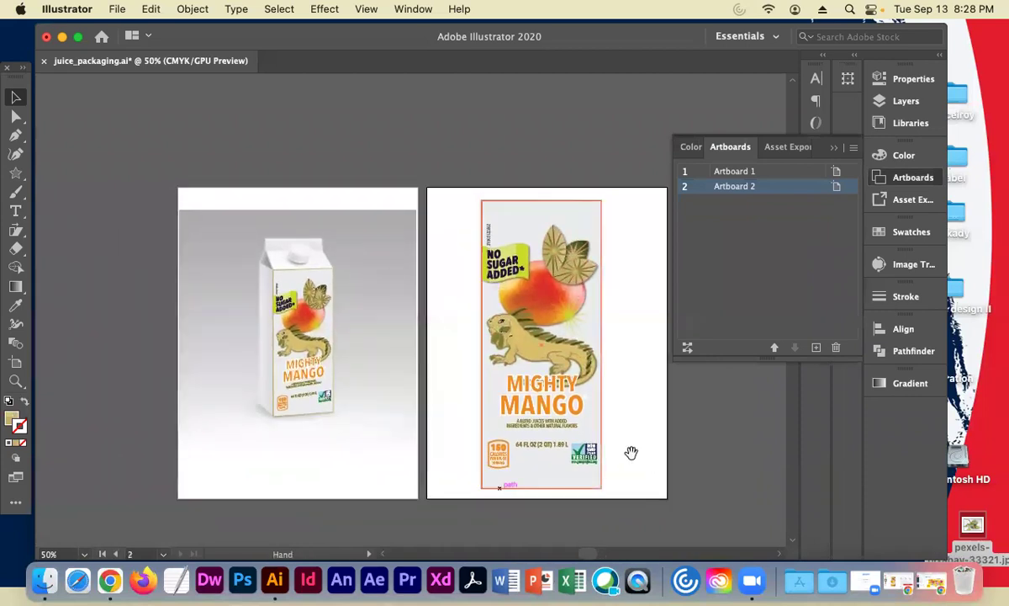
pyautogui.click(235, 253)
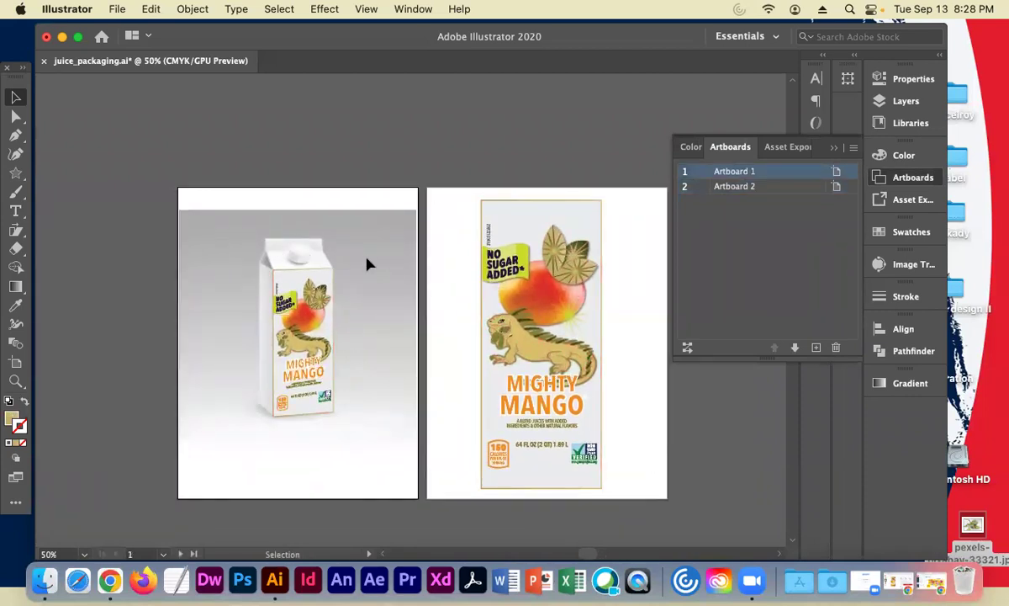
# Save juice_packaging.ai with its two artboards
pyautogui.click(580, 268)
pyautogui.click(474, 414)
pyautogui.press('a')
pyautogui.press('super+s')
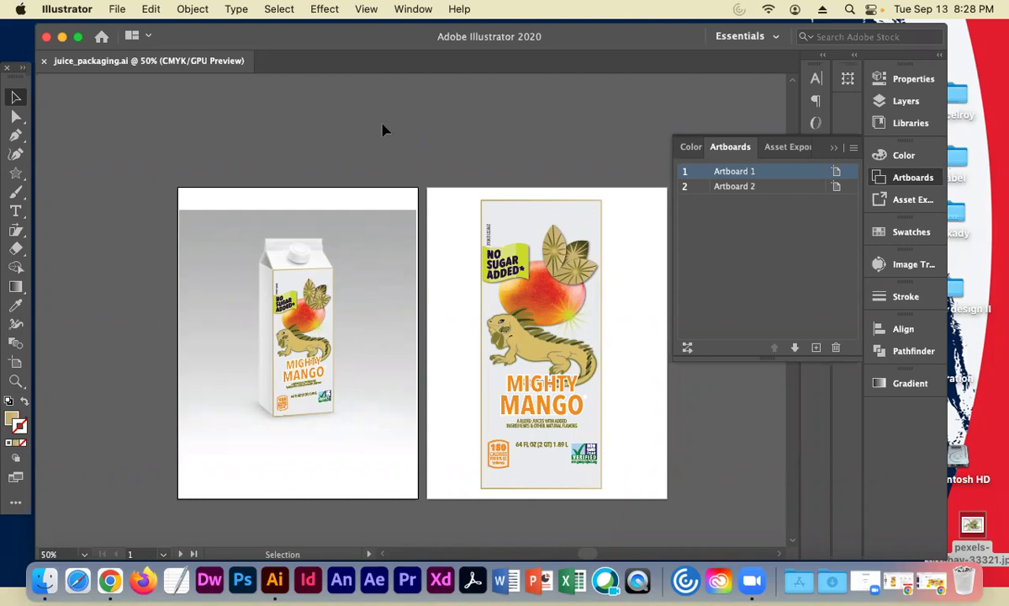
# Activate Artboard 2 and collapse the floating Artboards panel group
pyautogui.moveTo(422, 174); pyautogui.dragTo(625, 498)
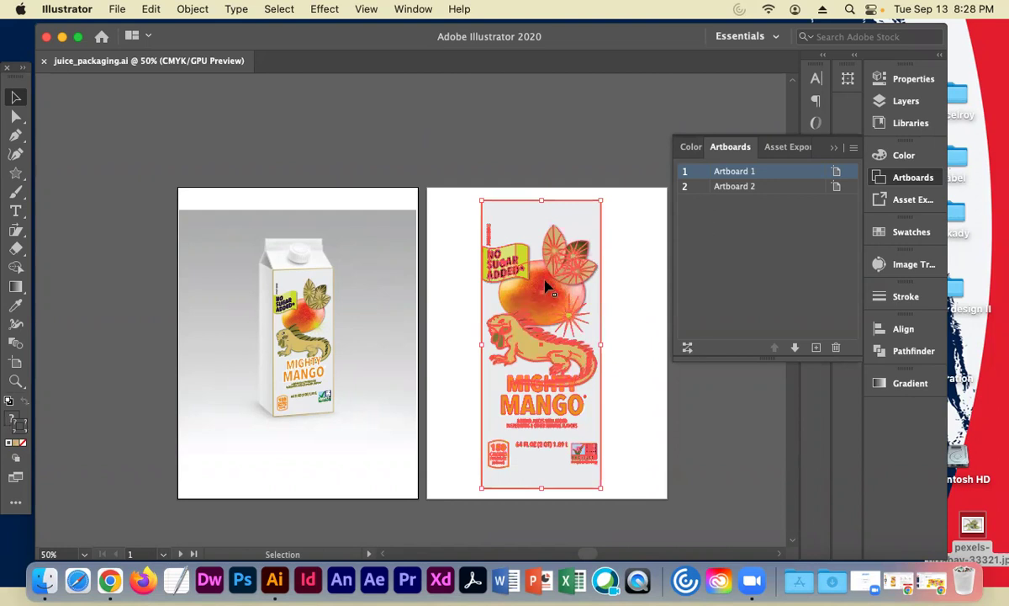
pyautogui.click(629, 276)
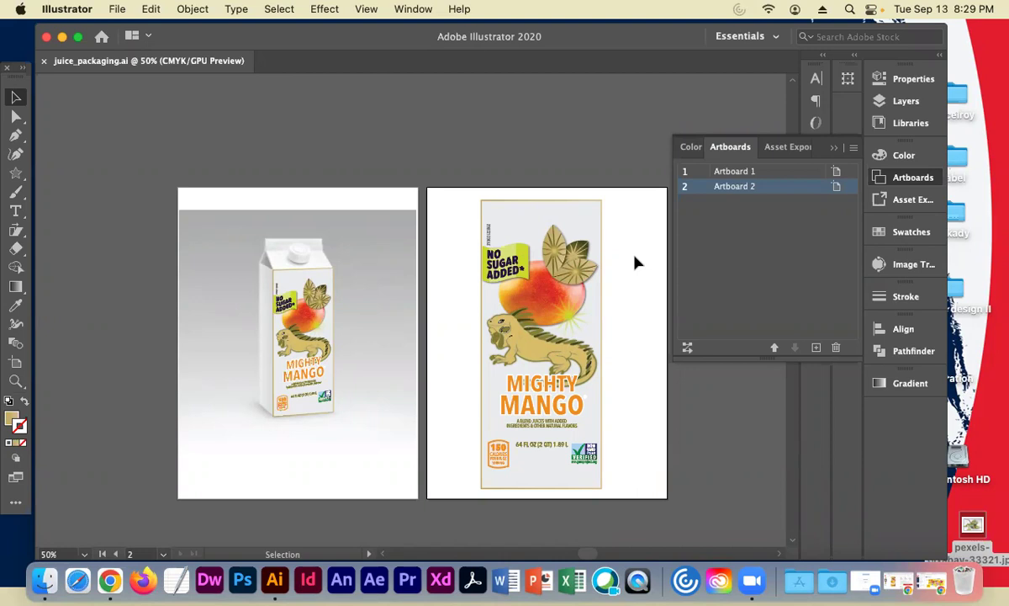
pyautogui.click(834, 148)
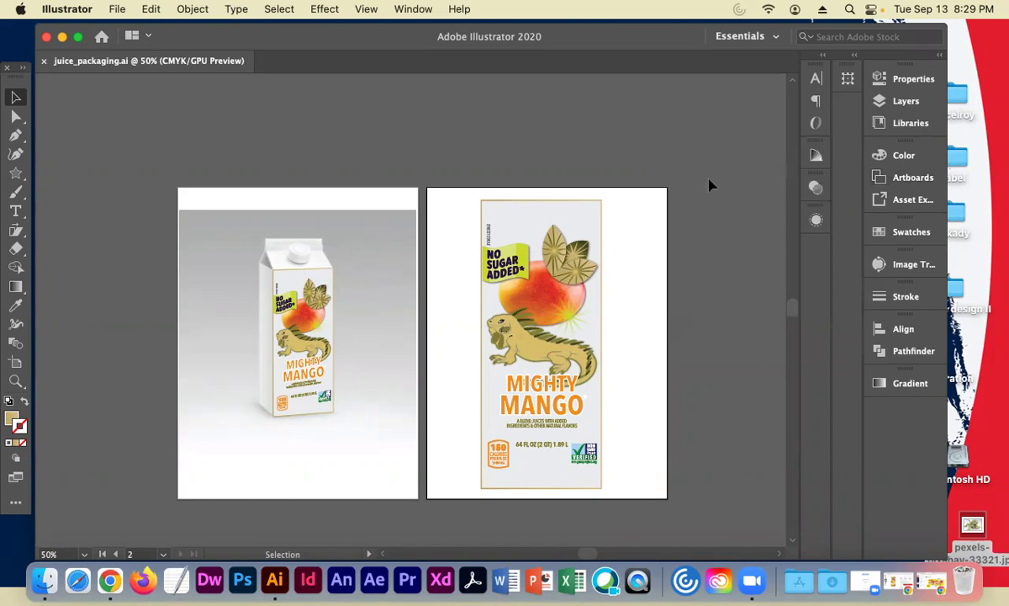